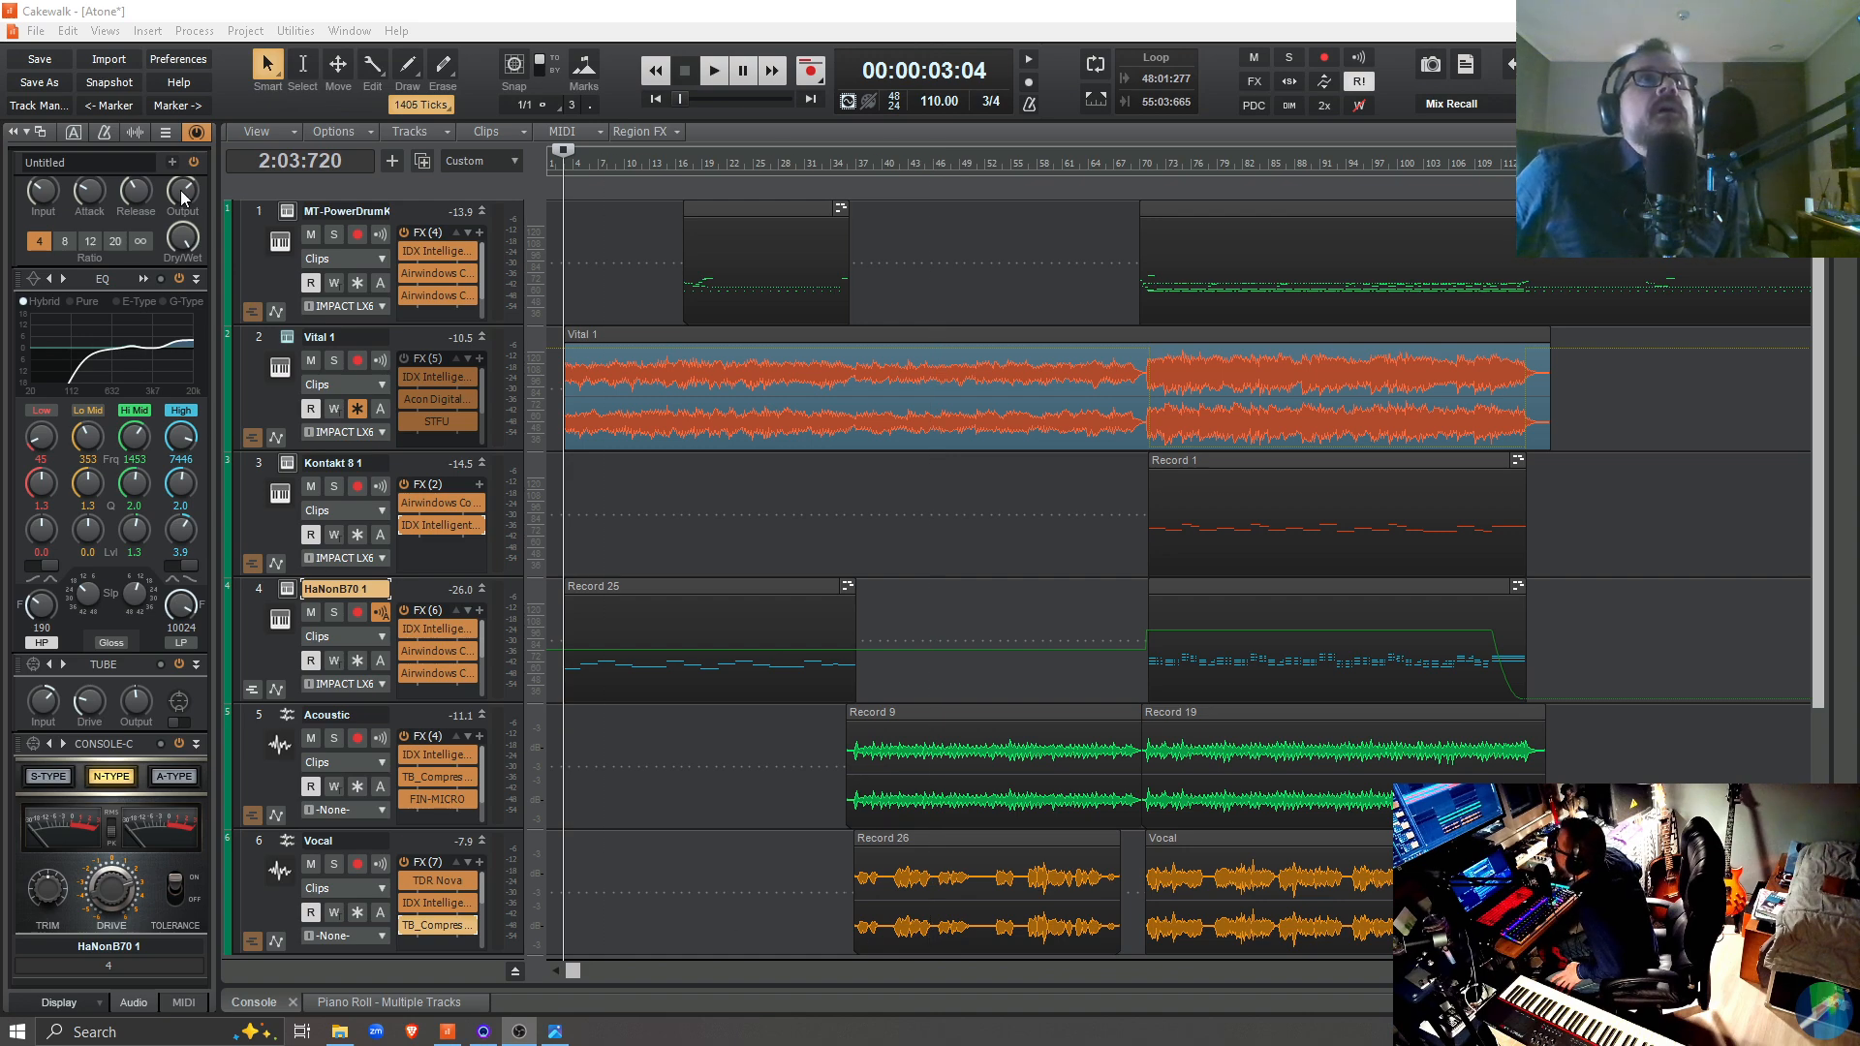
Collapse the expanded ProChannel and open the IDX Intelligent Dynamics plugin on the MT-PowerDrumKit track
{"action": "left_click", "coordinate": [198, 134]}
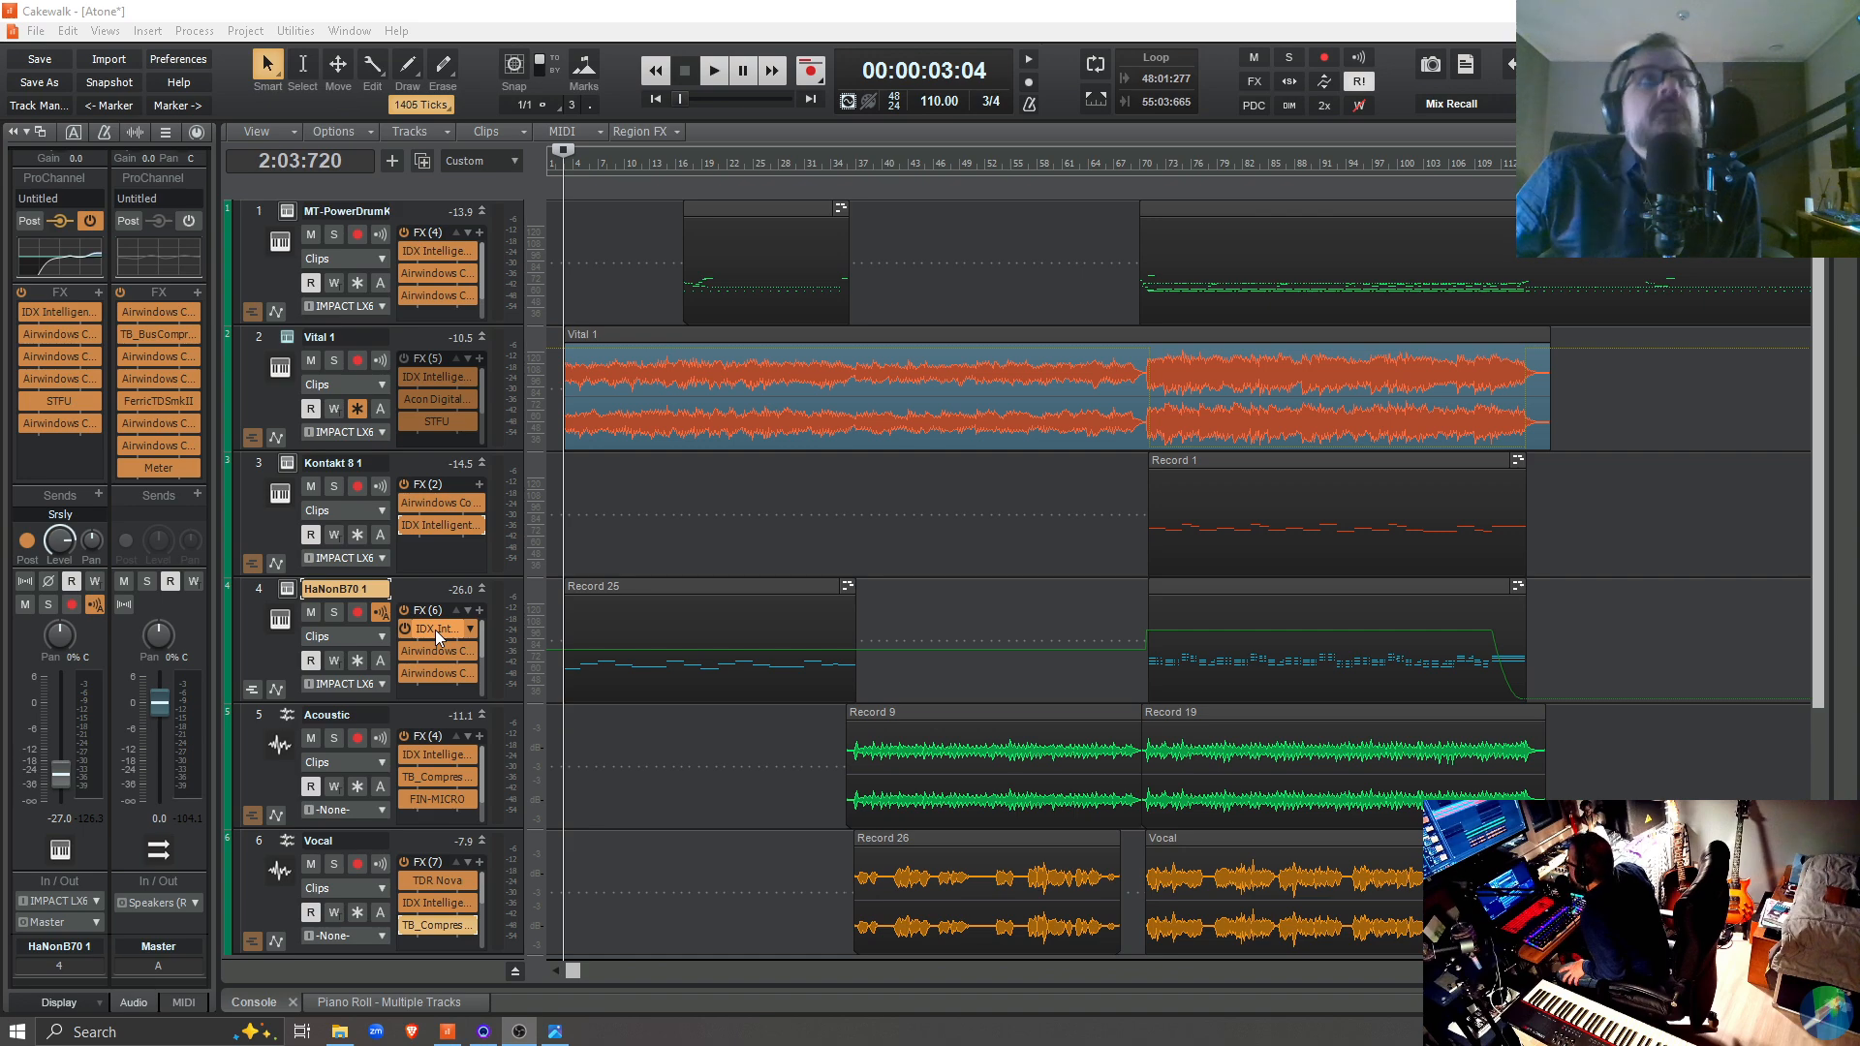
{"action": "double_click", "coordinate": [451, 256]}
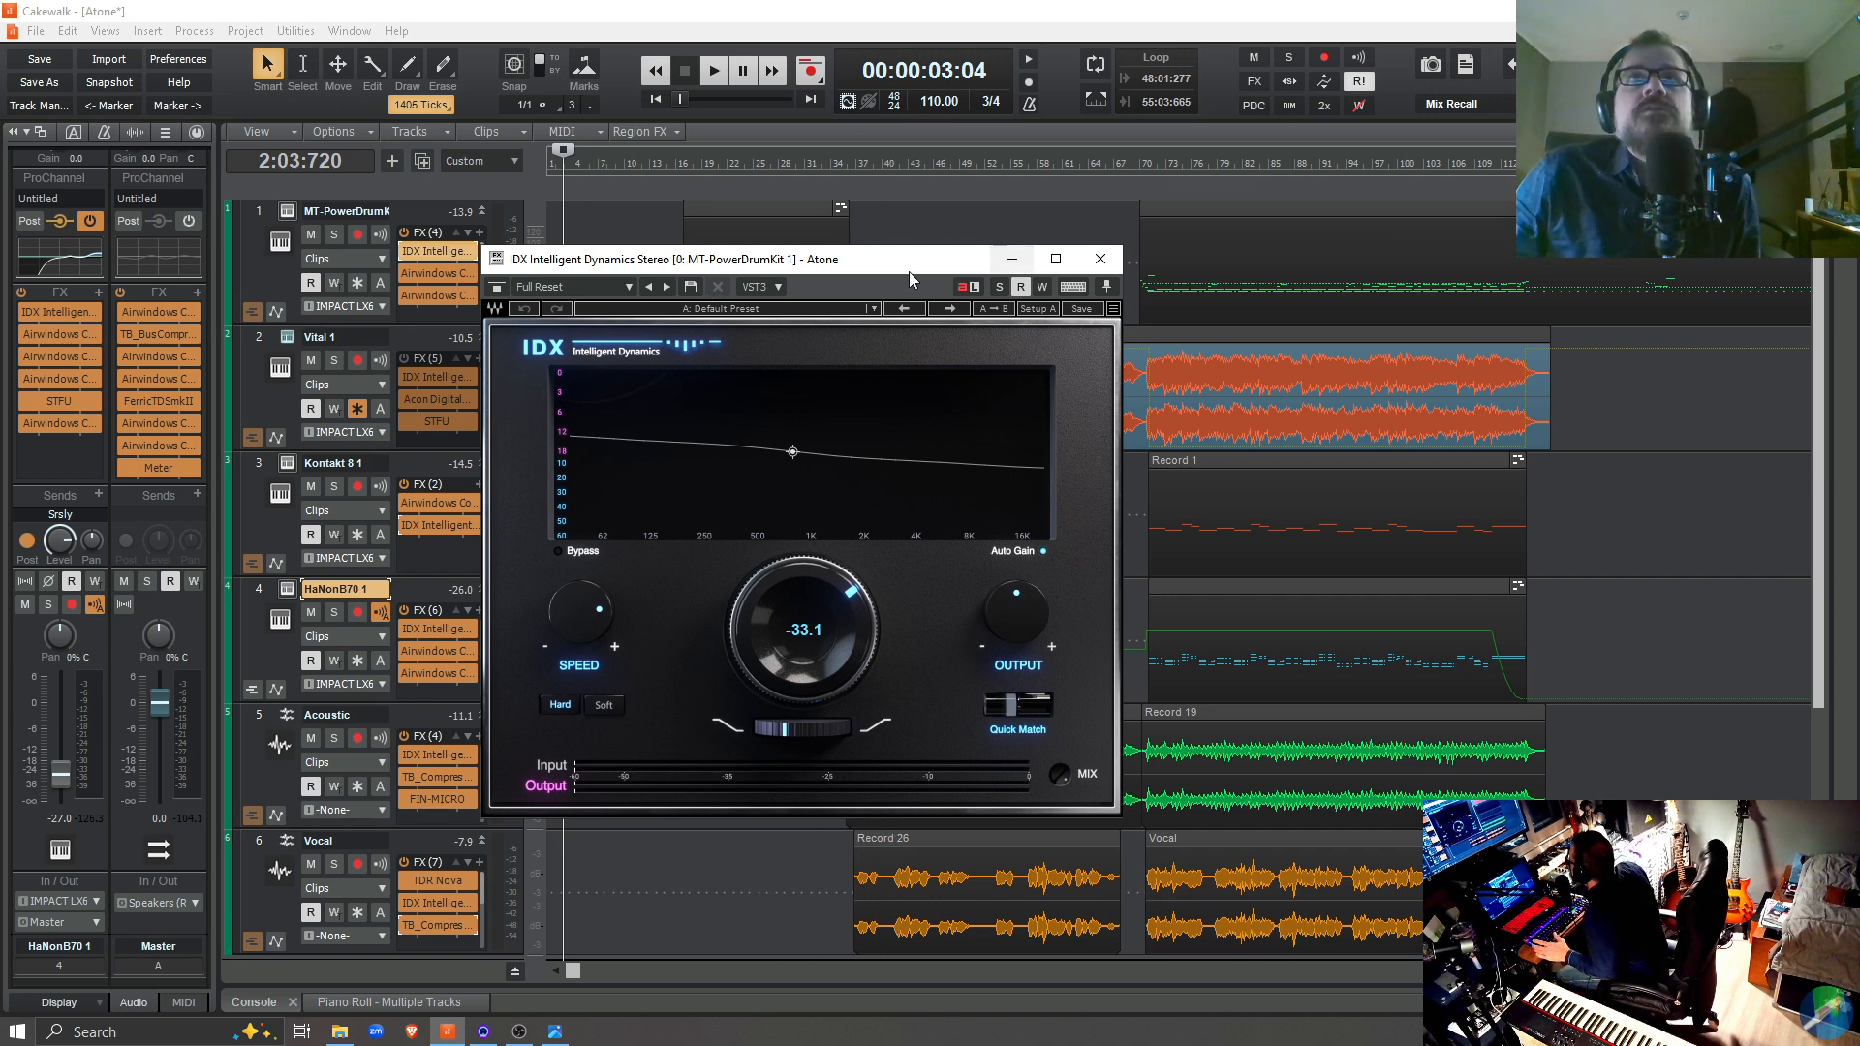
{"action": "left_click_drag", "start_coordinate": [909, 271], "coordinate": [1385, 213]}
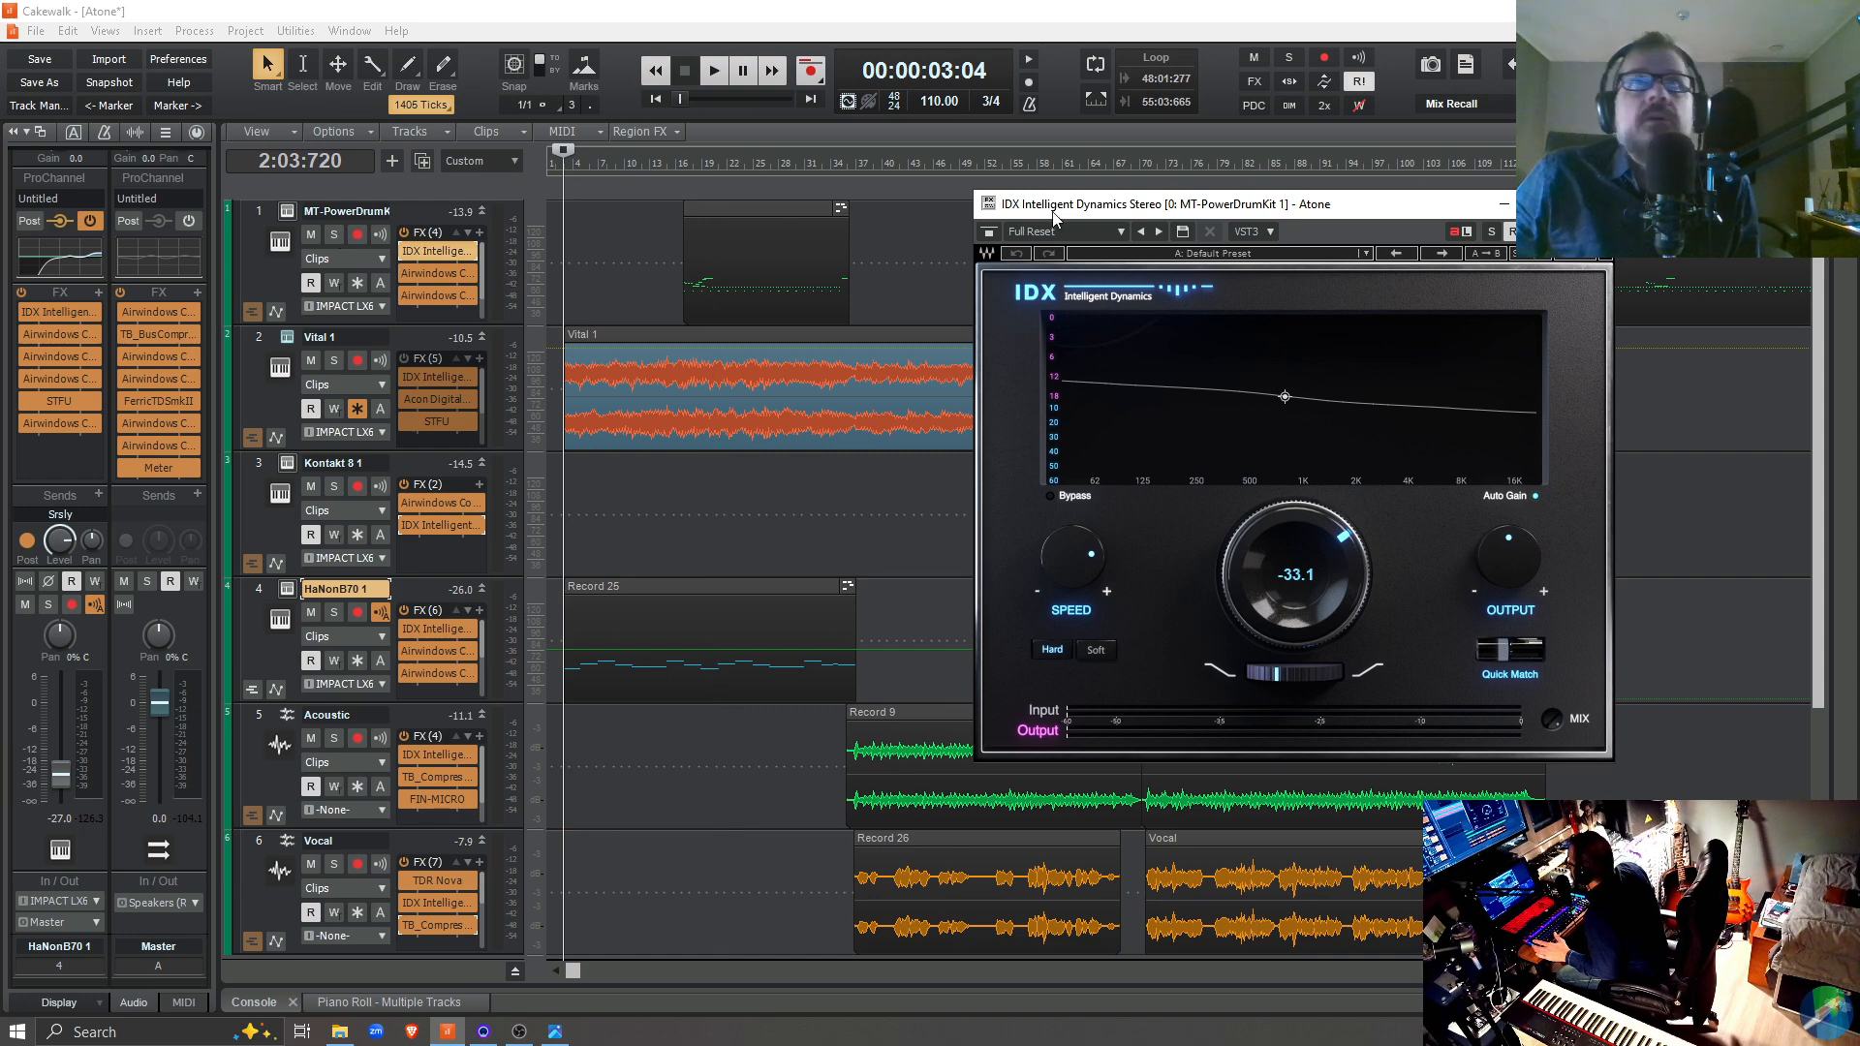
{"action": "left_click_drag", "start_coordinate": [1296, 215], "coordinate": [1197, 168]}
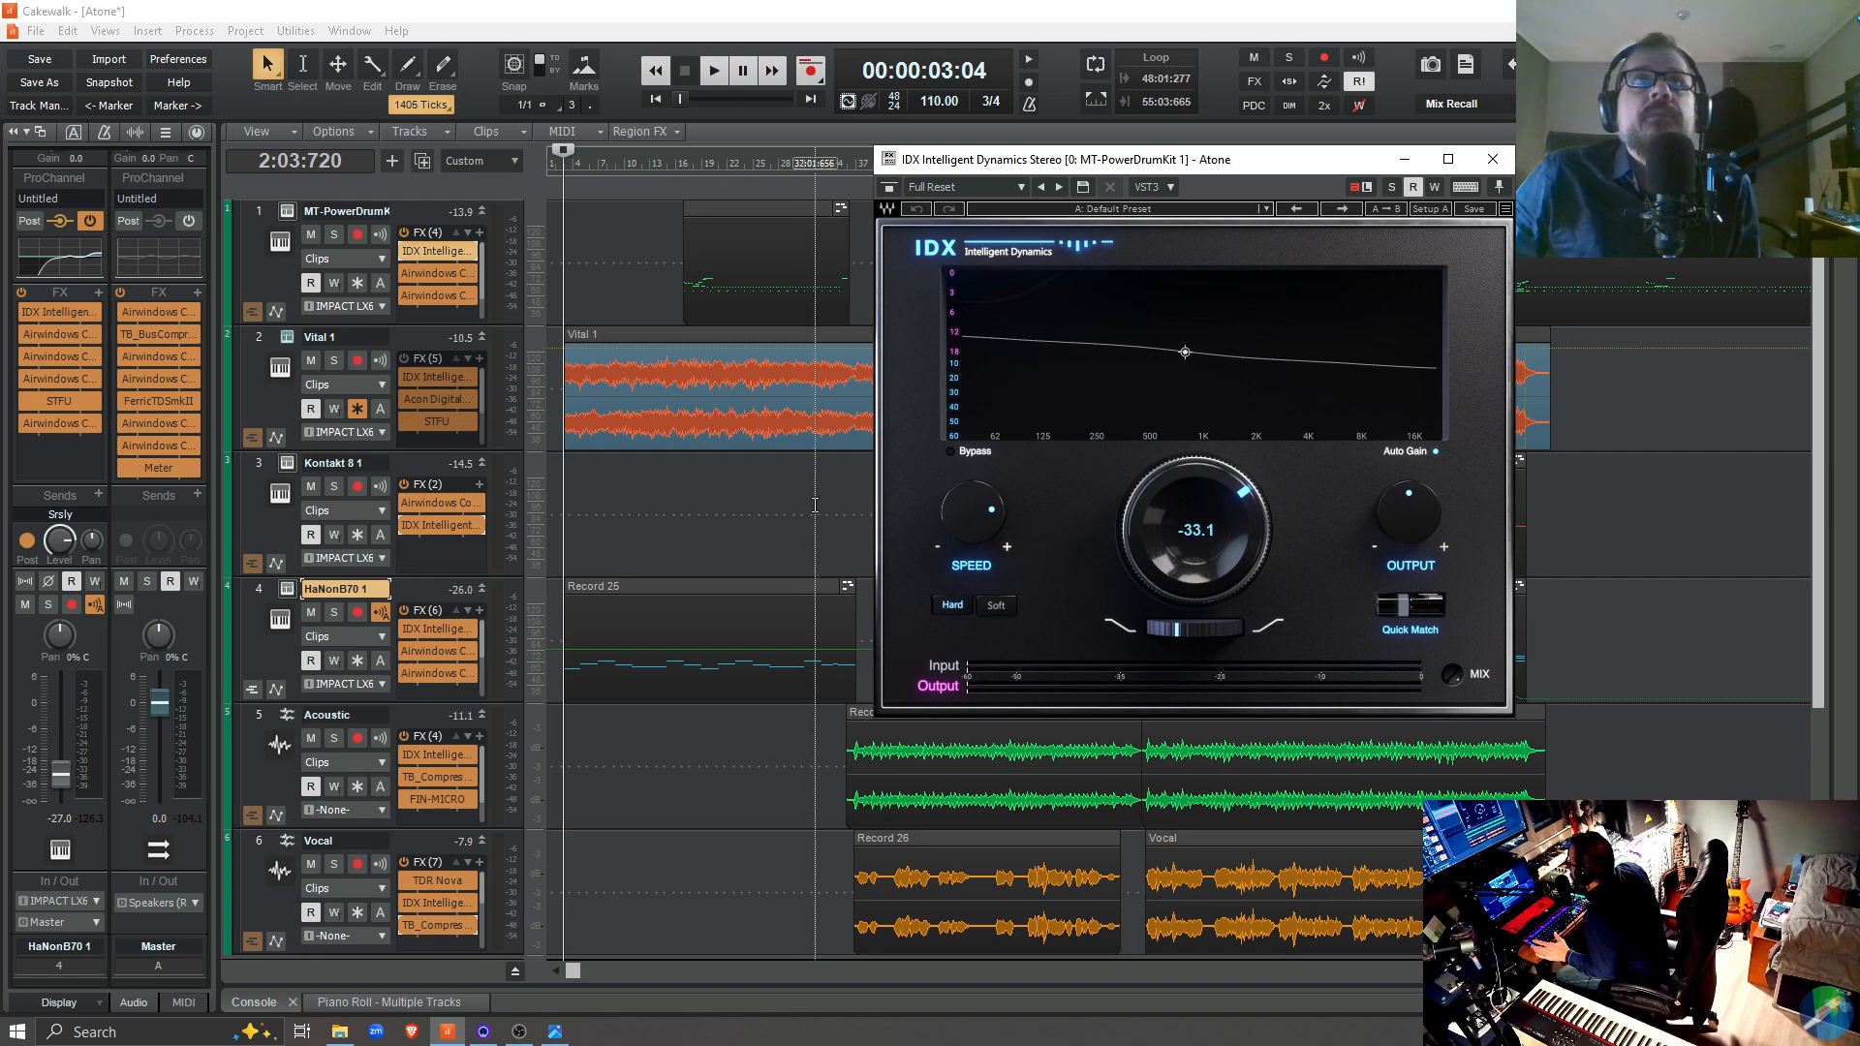
Solo the MT-PowerDrumKit track and compare its playback from 16:02:646 with IDX bypassed and with IDX active
{"action": "left_click", "coordinate": [680, 547]}
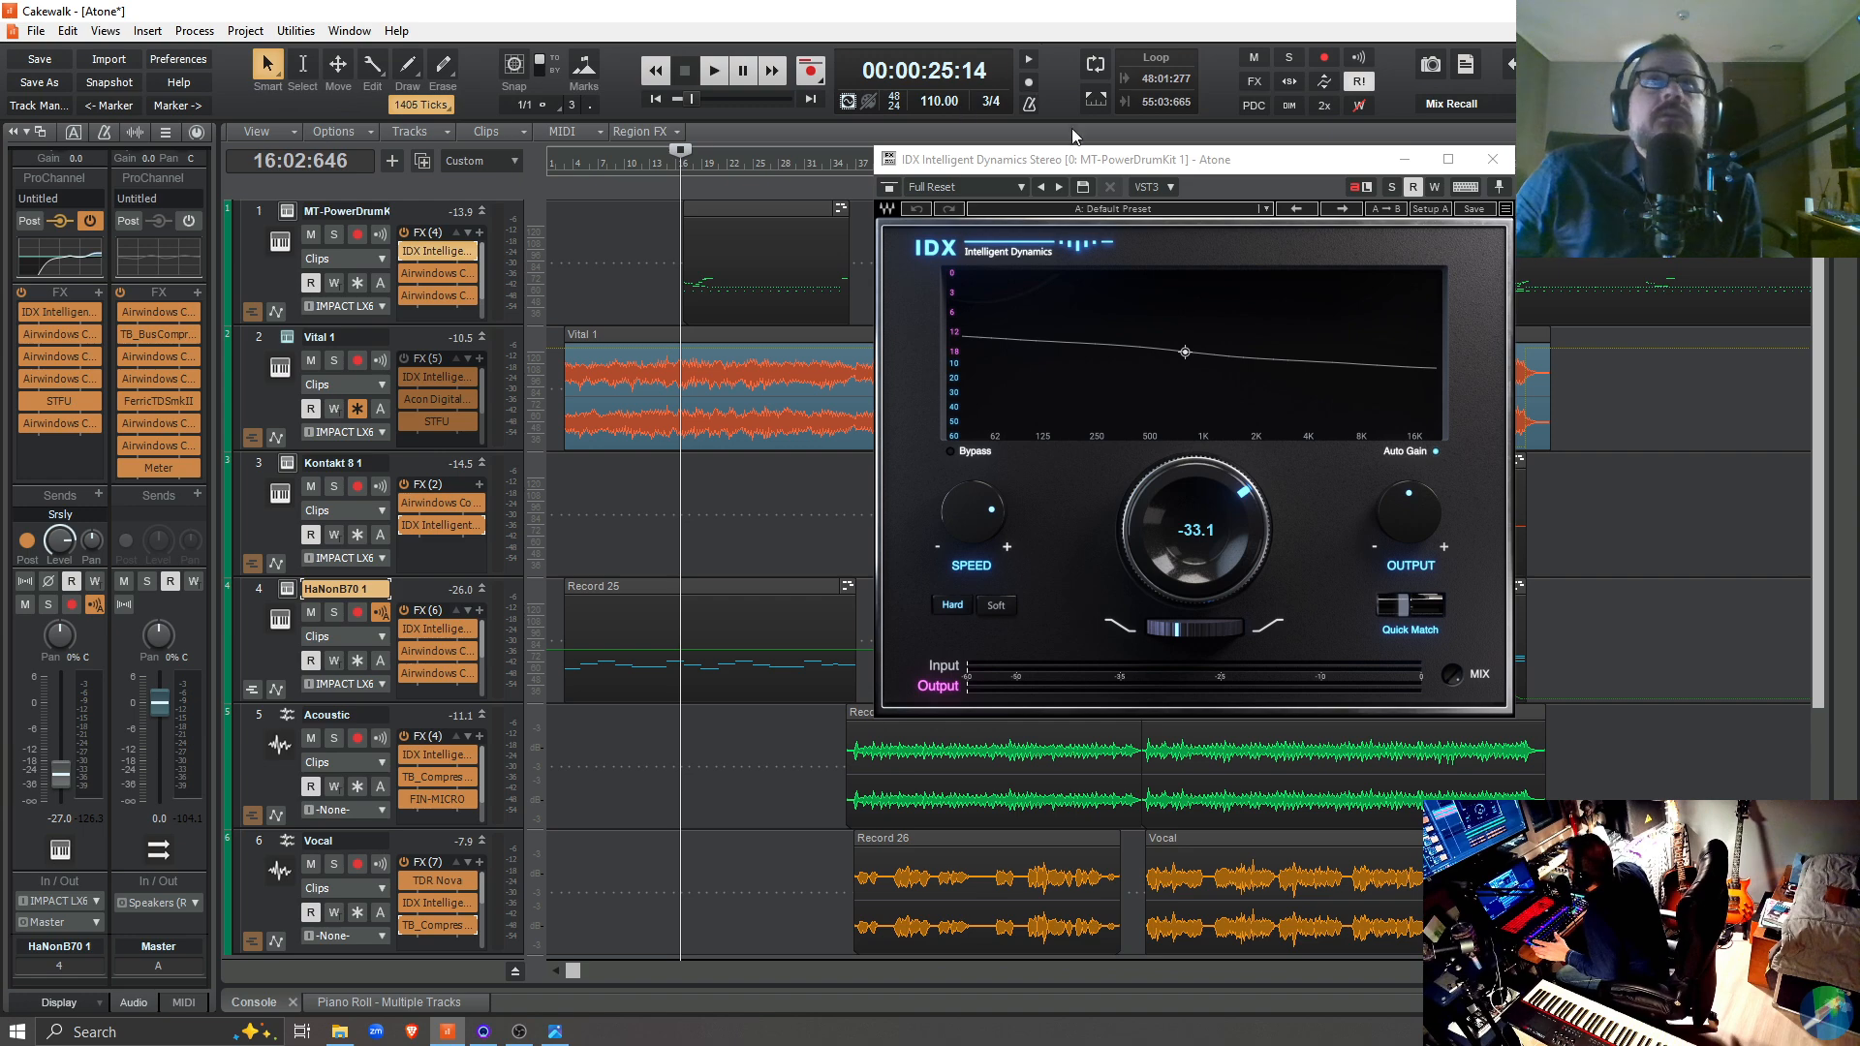
{"action": "left_click_drag", "start_coordinate": [1091, 160], "coordinate": [1358, 190]}
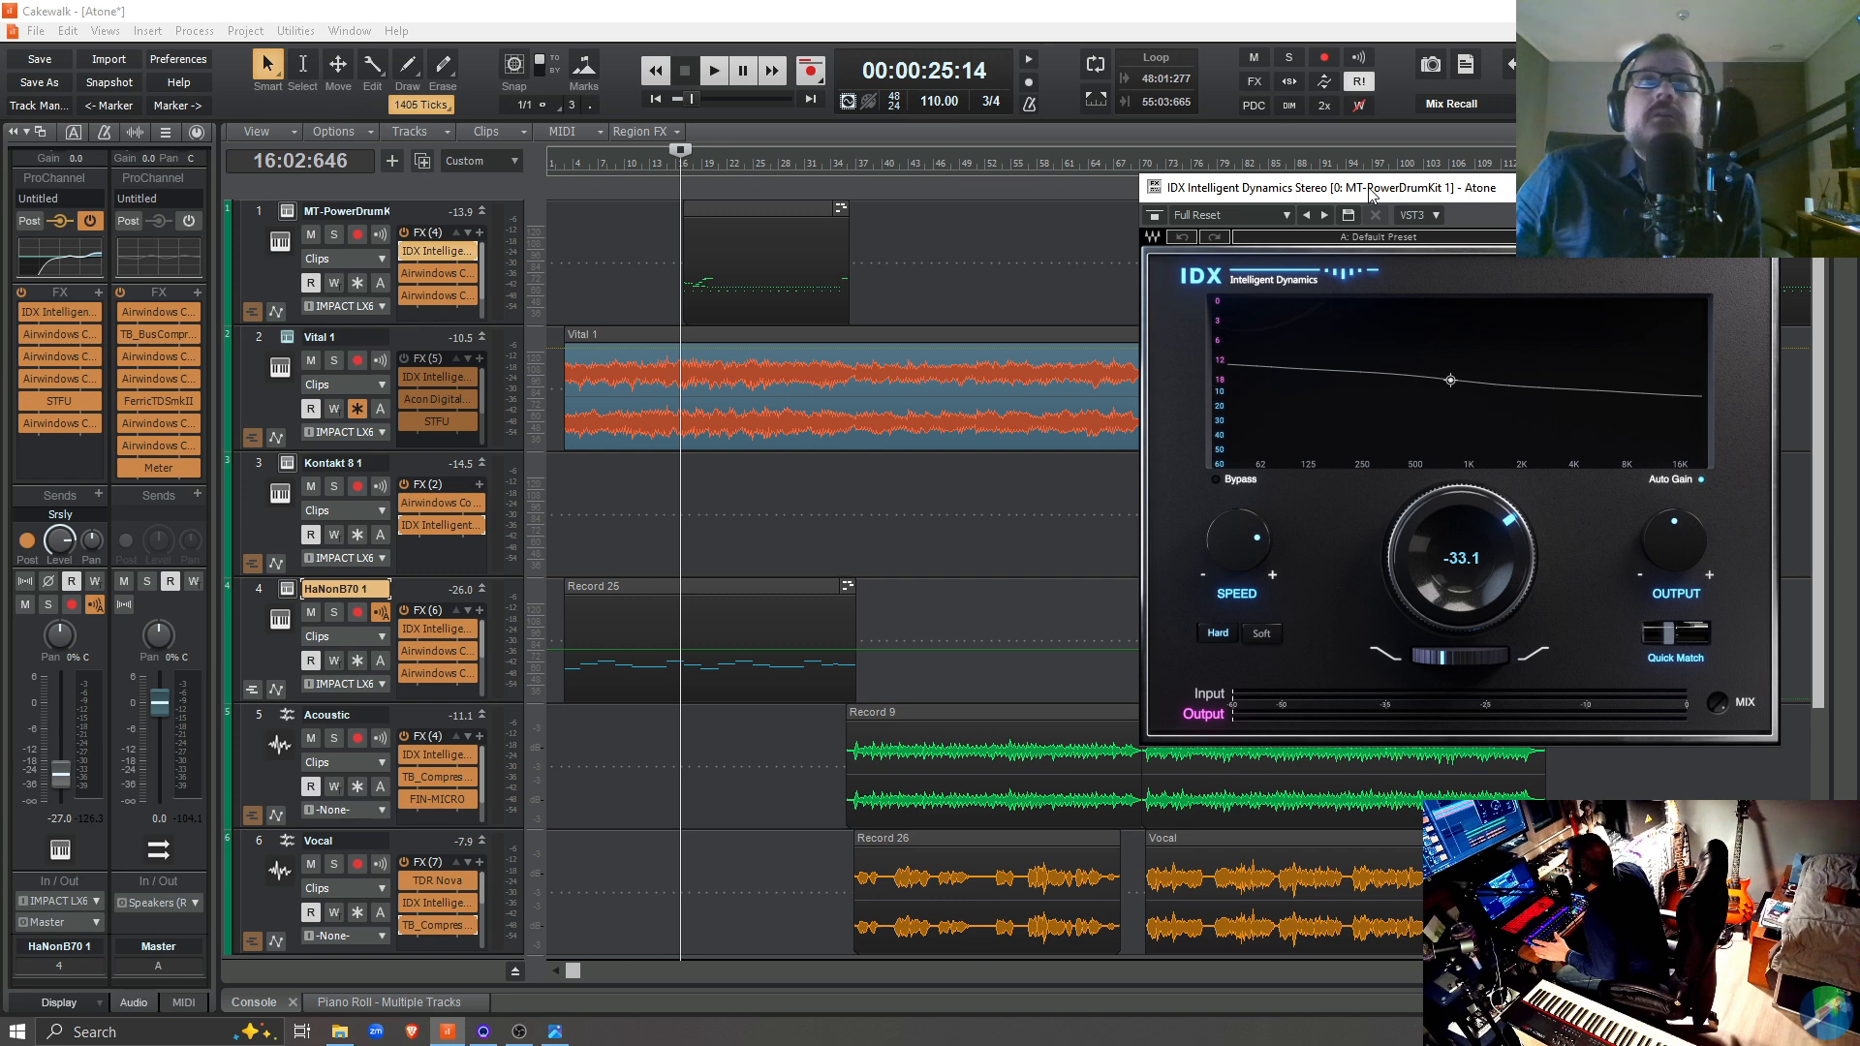
{"action": "left_click_drag", "start_coordinate": [1370, 193], "coordinate": [986, 163]}
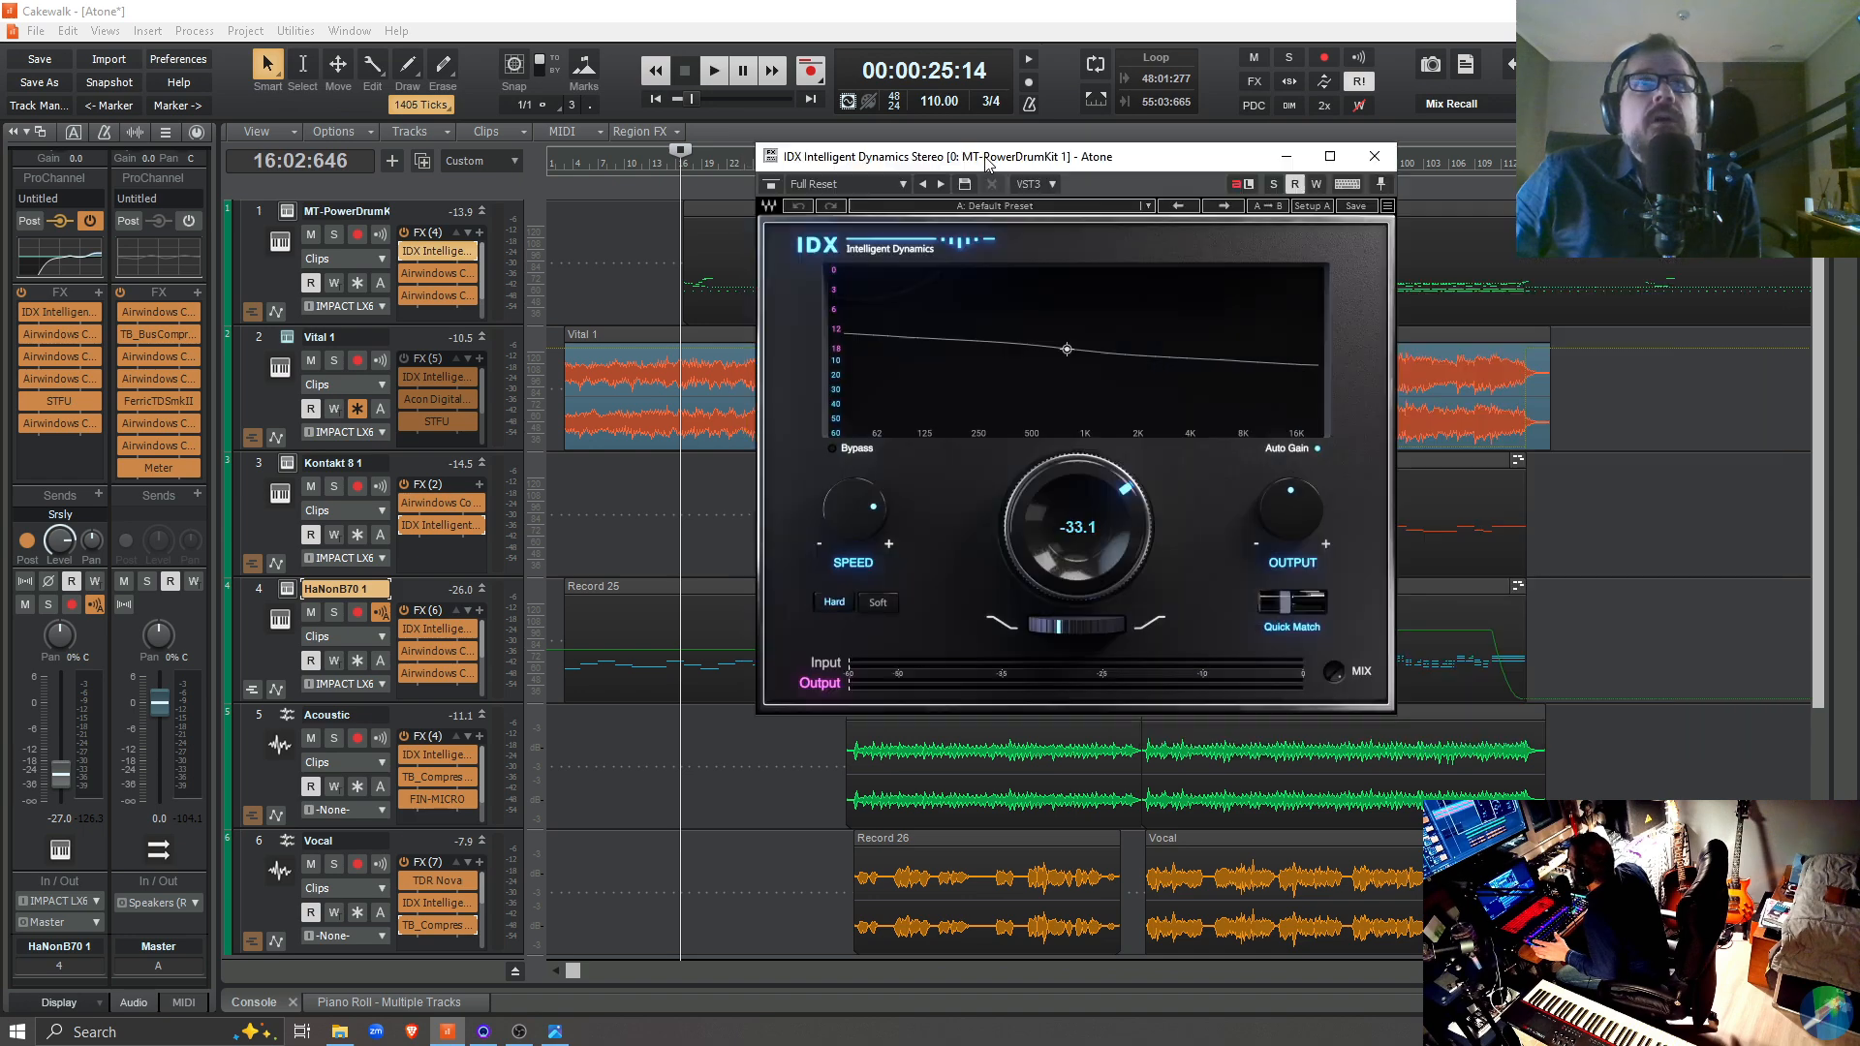
{"action": "left_click", "coordinate": [404, 253]}
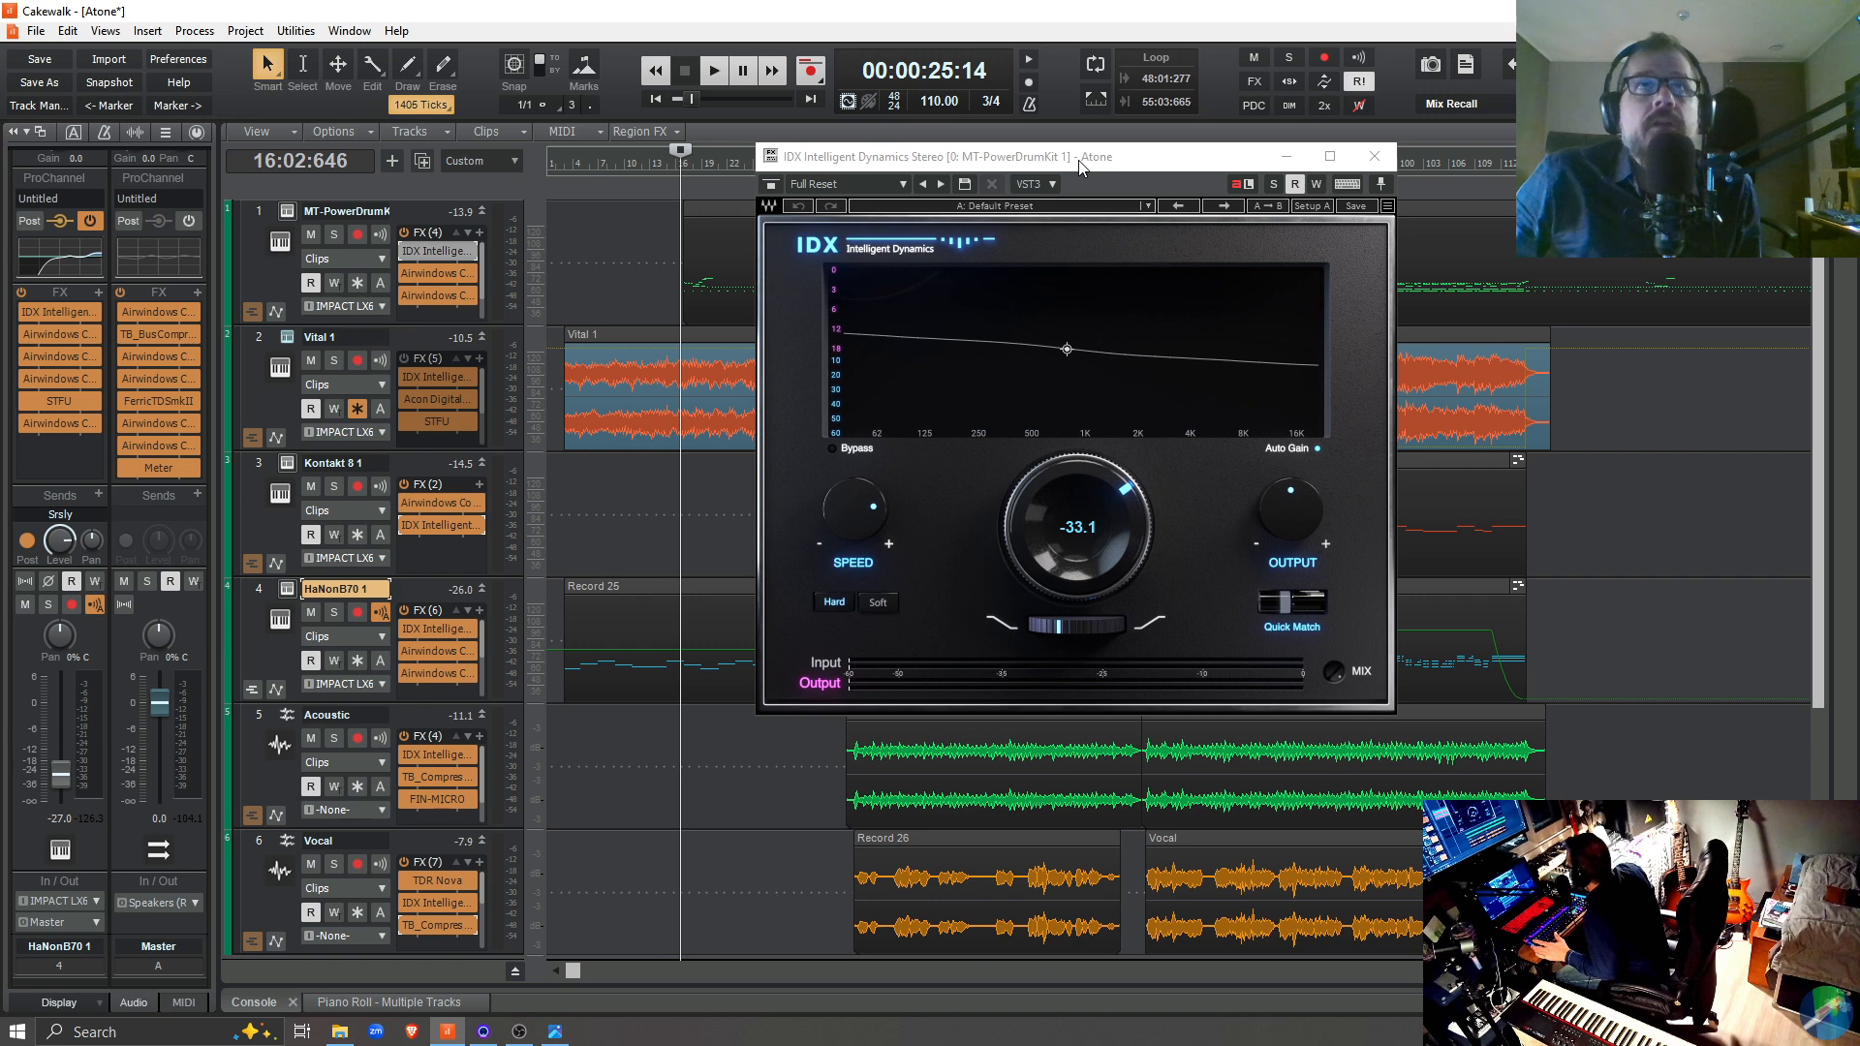
{"action": "left_click", "coordinate": [333, 236]}
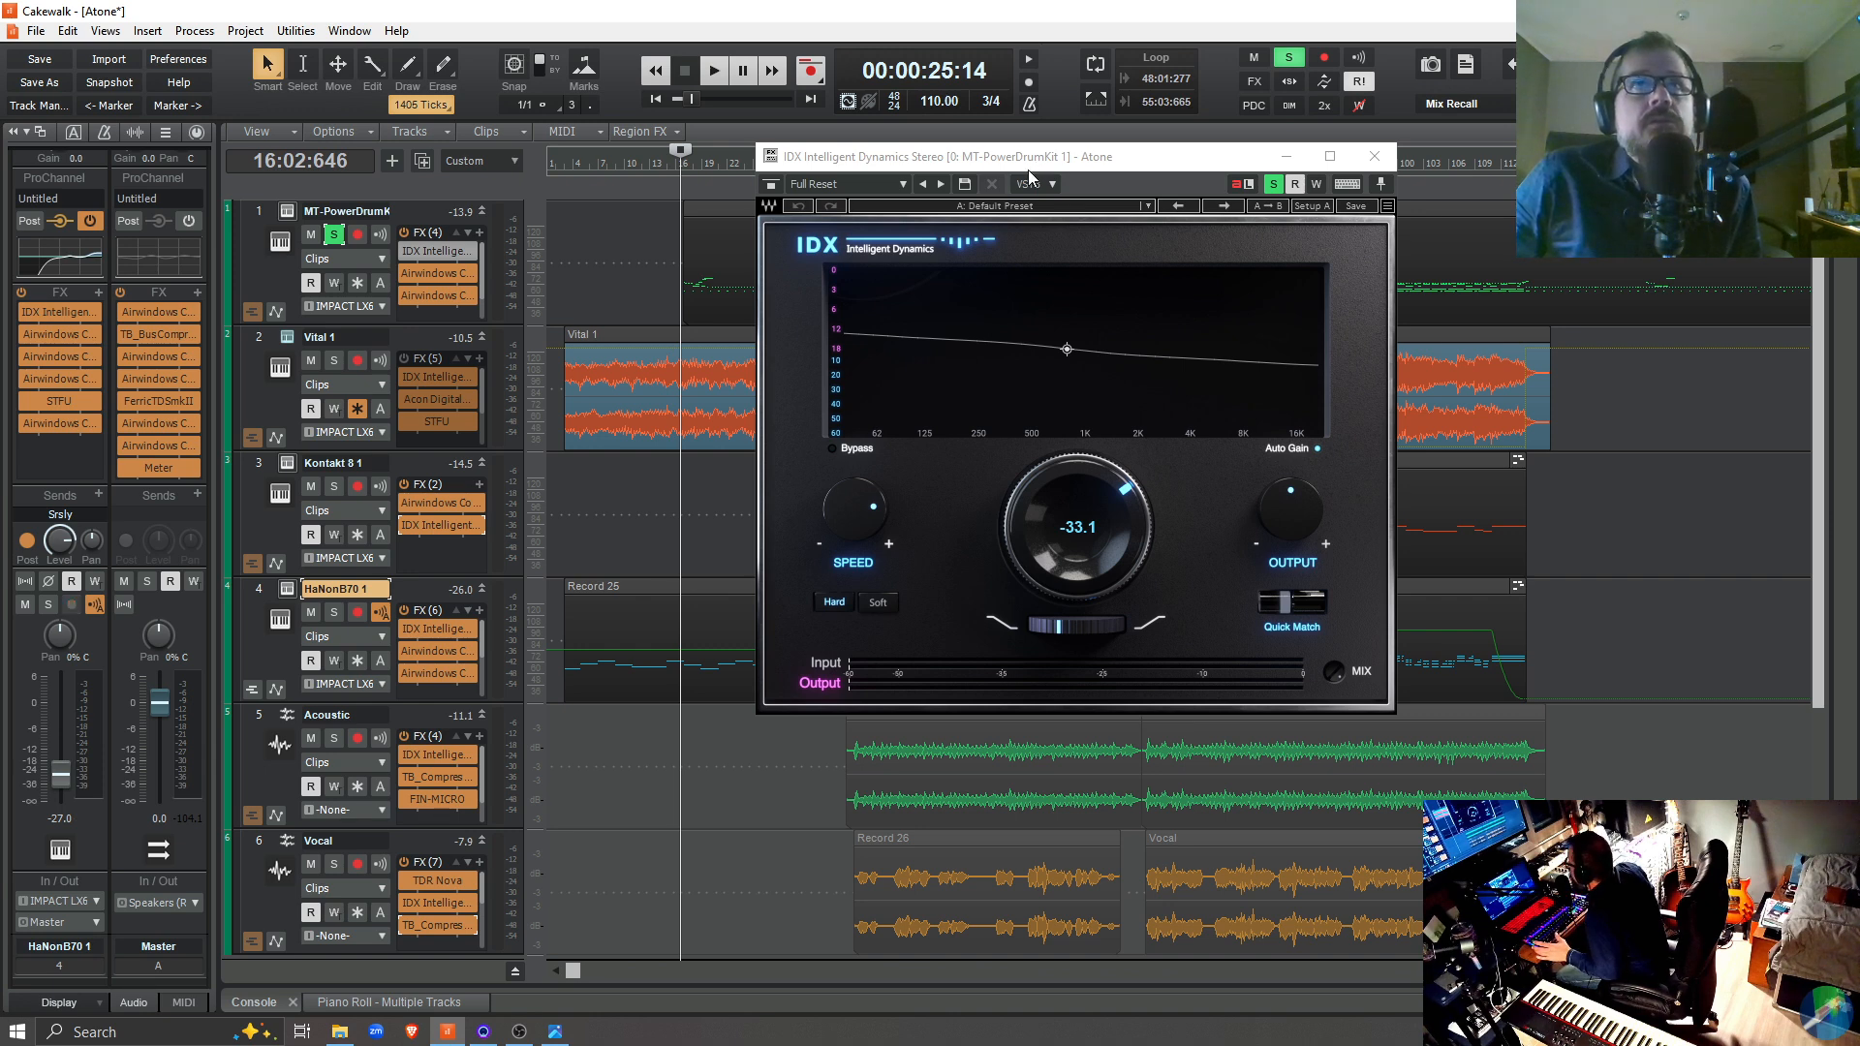
{"action": "key", "text": "space"}
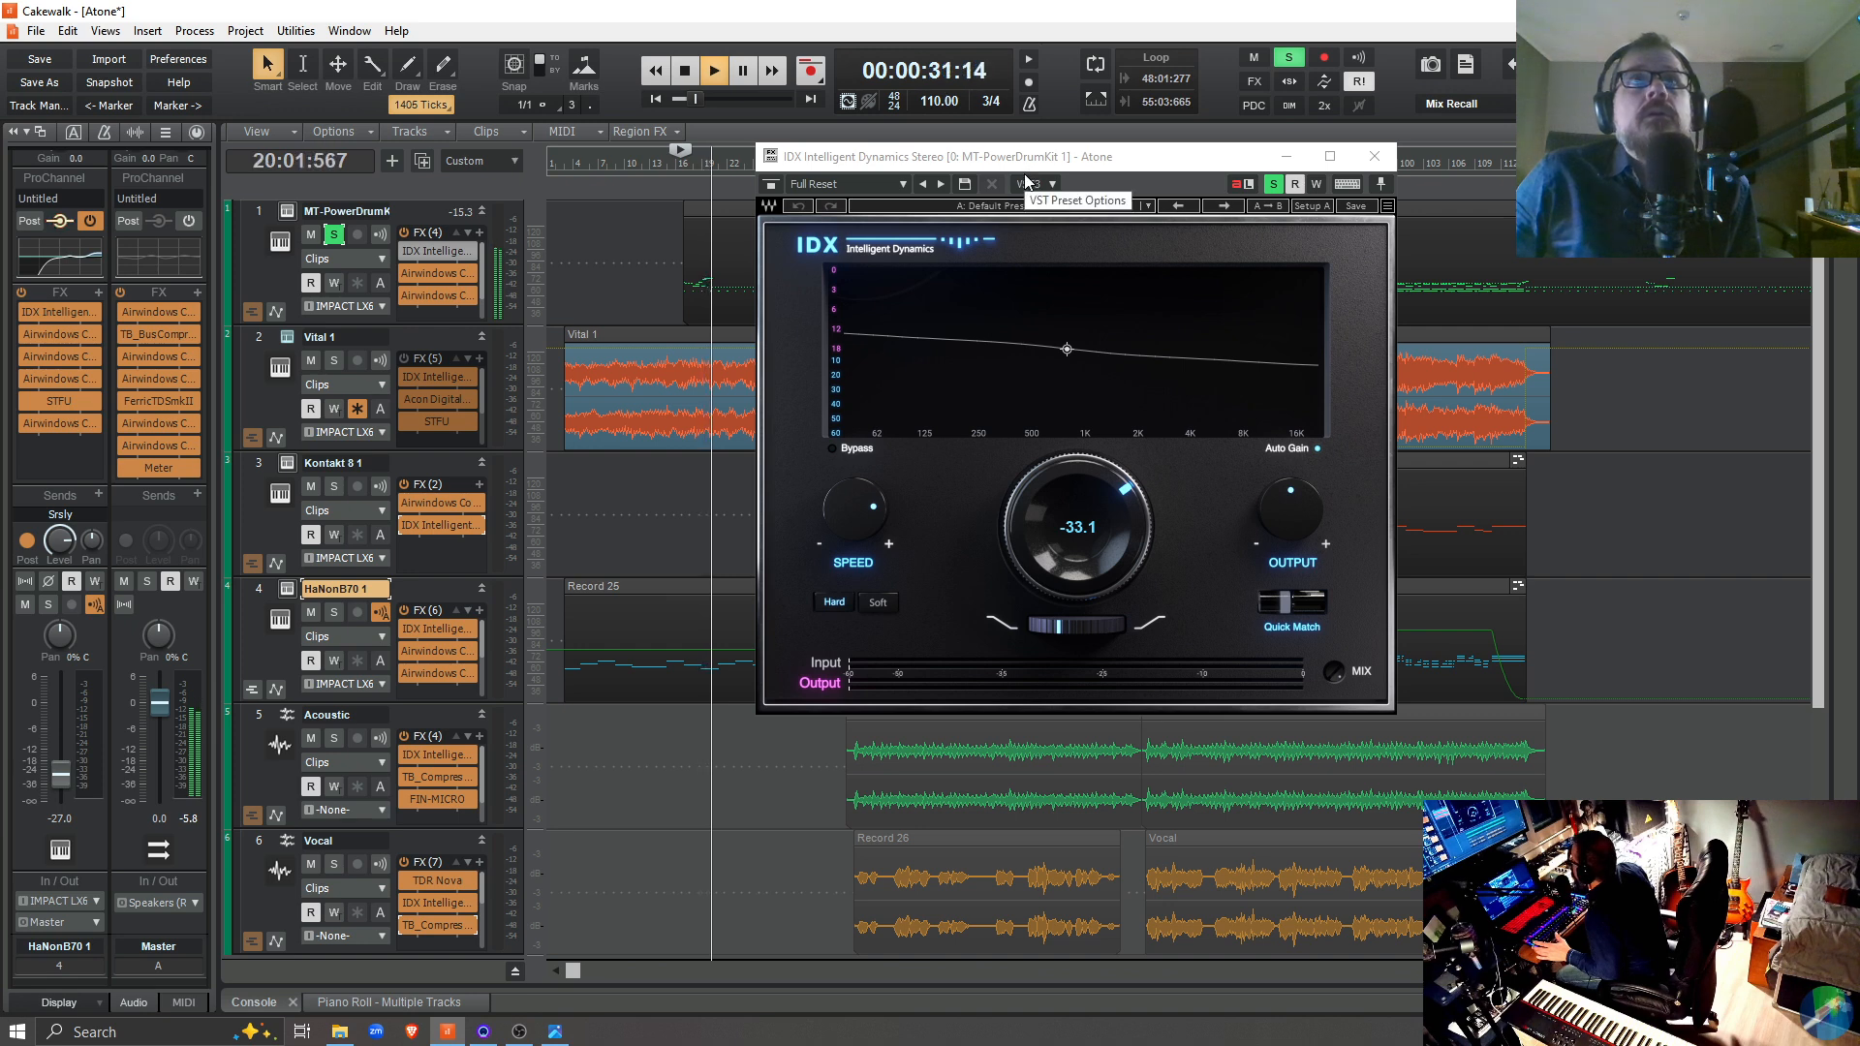
{"action": "key", "text": "space"}
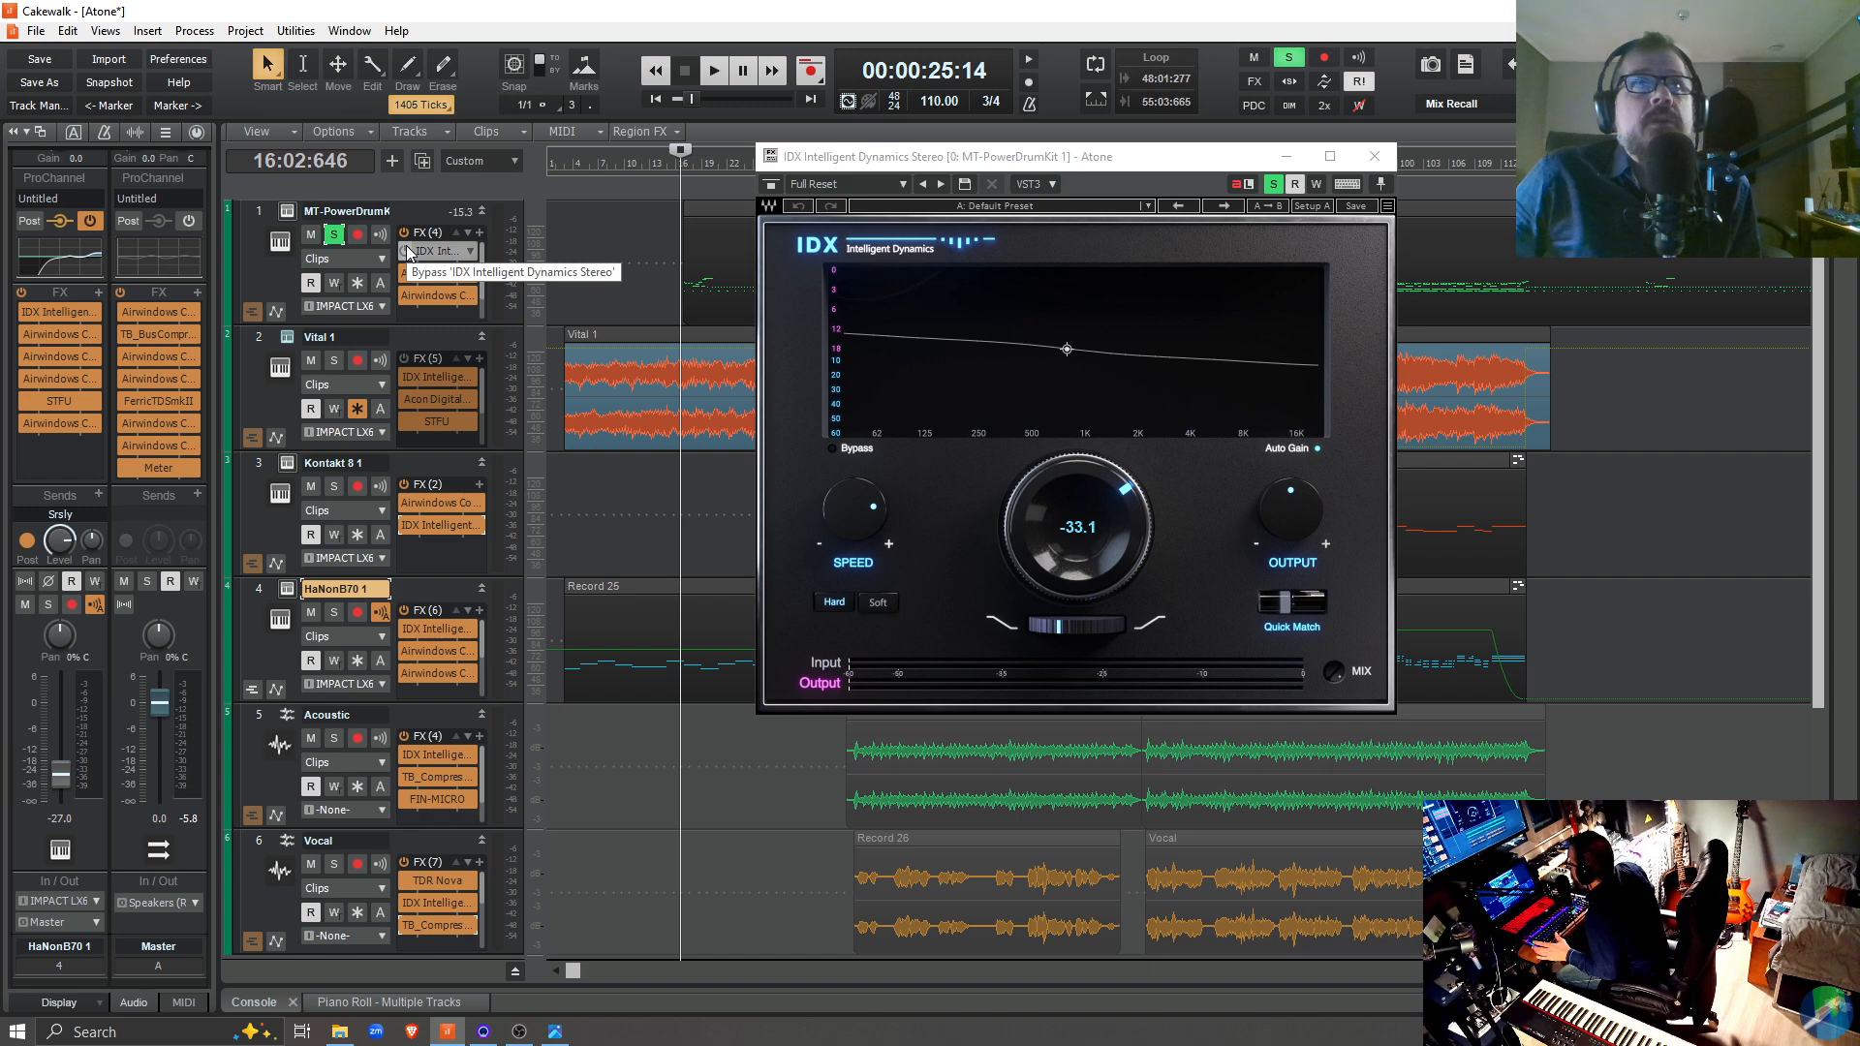
{"action": "key", "text": "space"}
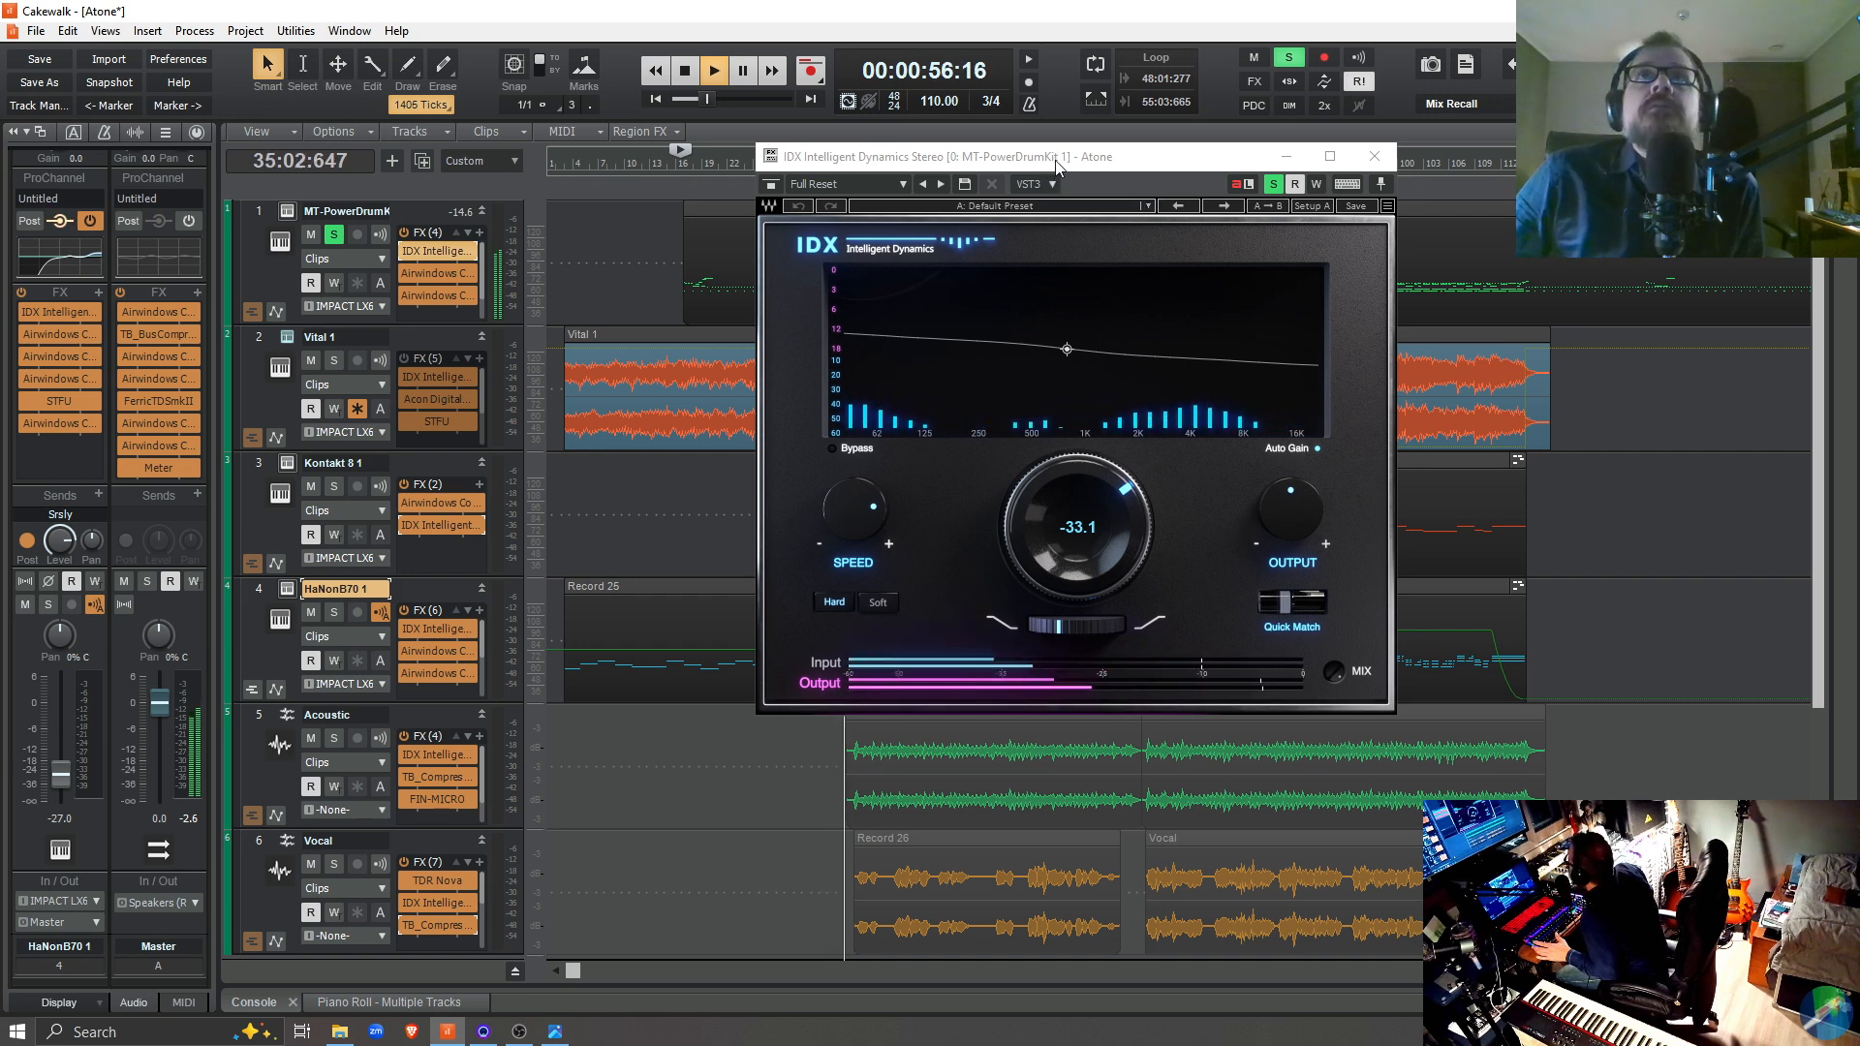
{"action": "left_click_drag", "start_coordinate": [1055, 162], "coordinate": [538, 130]}
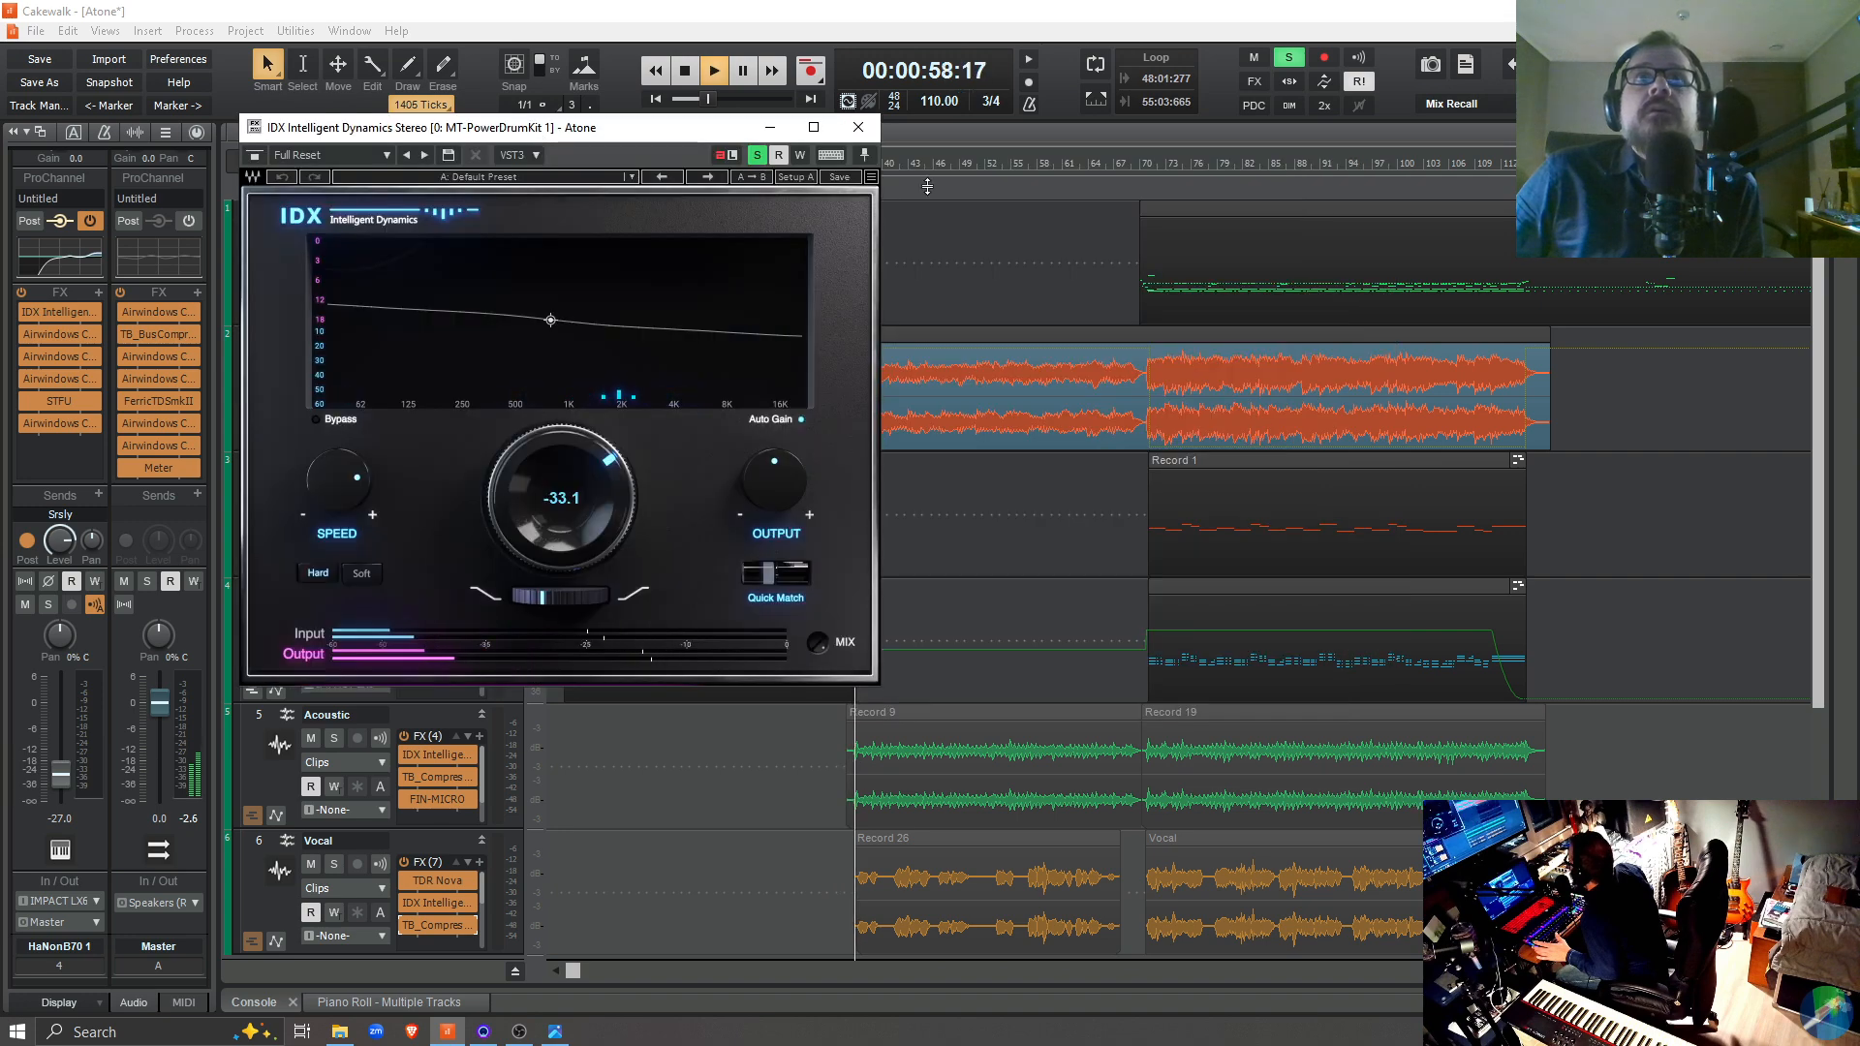
Compare the soloed drums from 69:02:604 with the IDX plugin bypassed and active, ending with it active
{"action": "left_click", "coordinate": [1135, 530]}
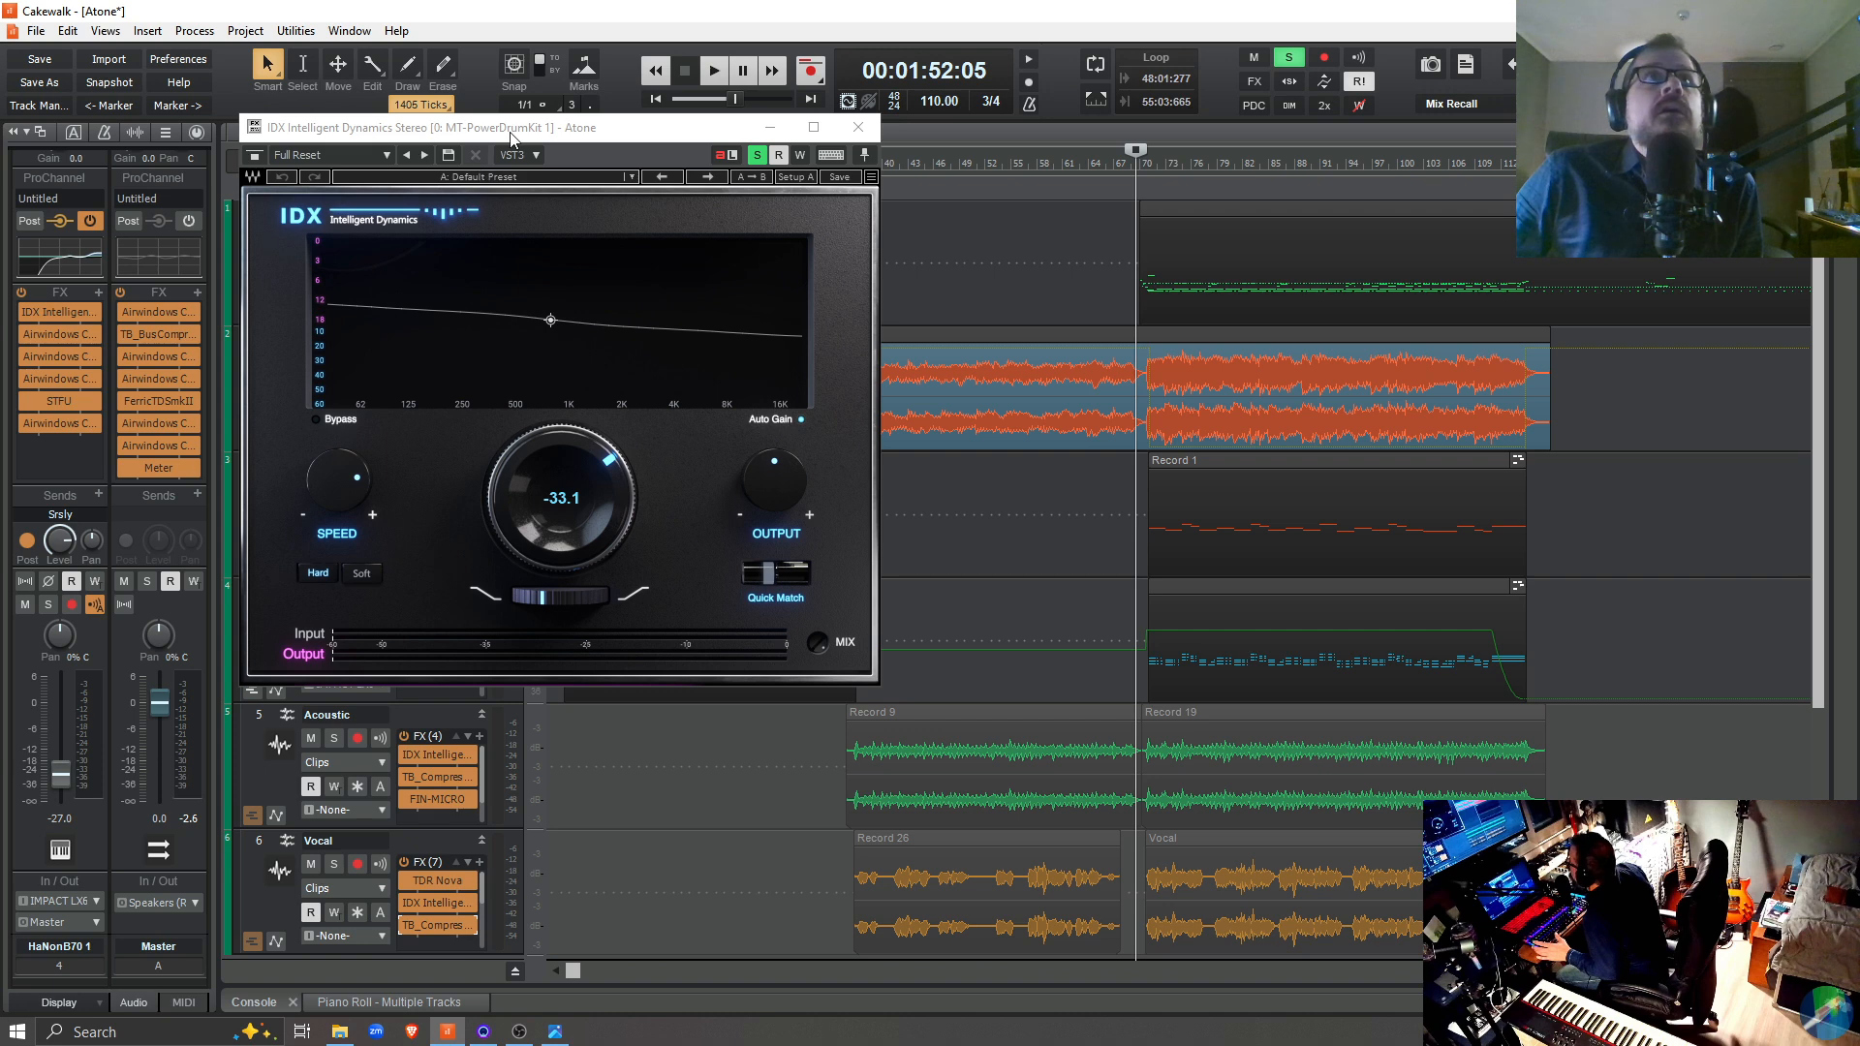
{"action": "left_click_drag", "start_coordinate": [511, 136], "coordinate": [1324, 371]}
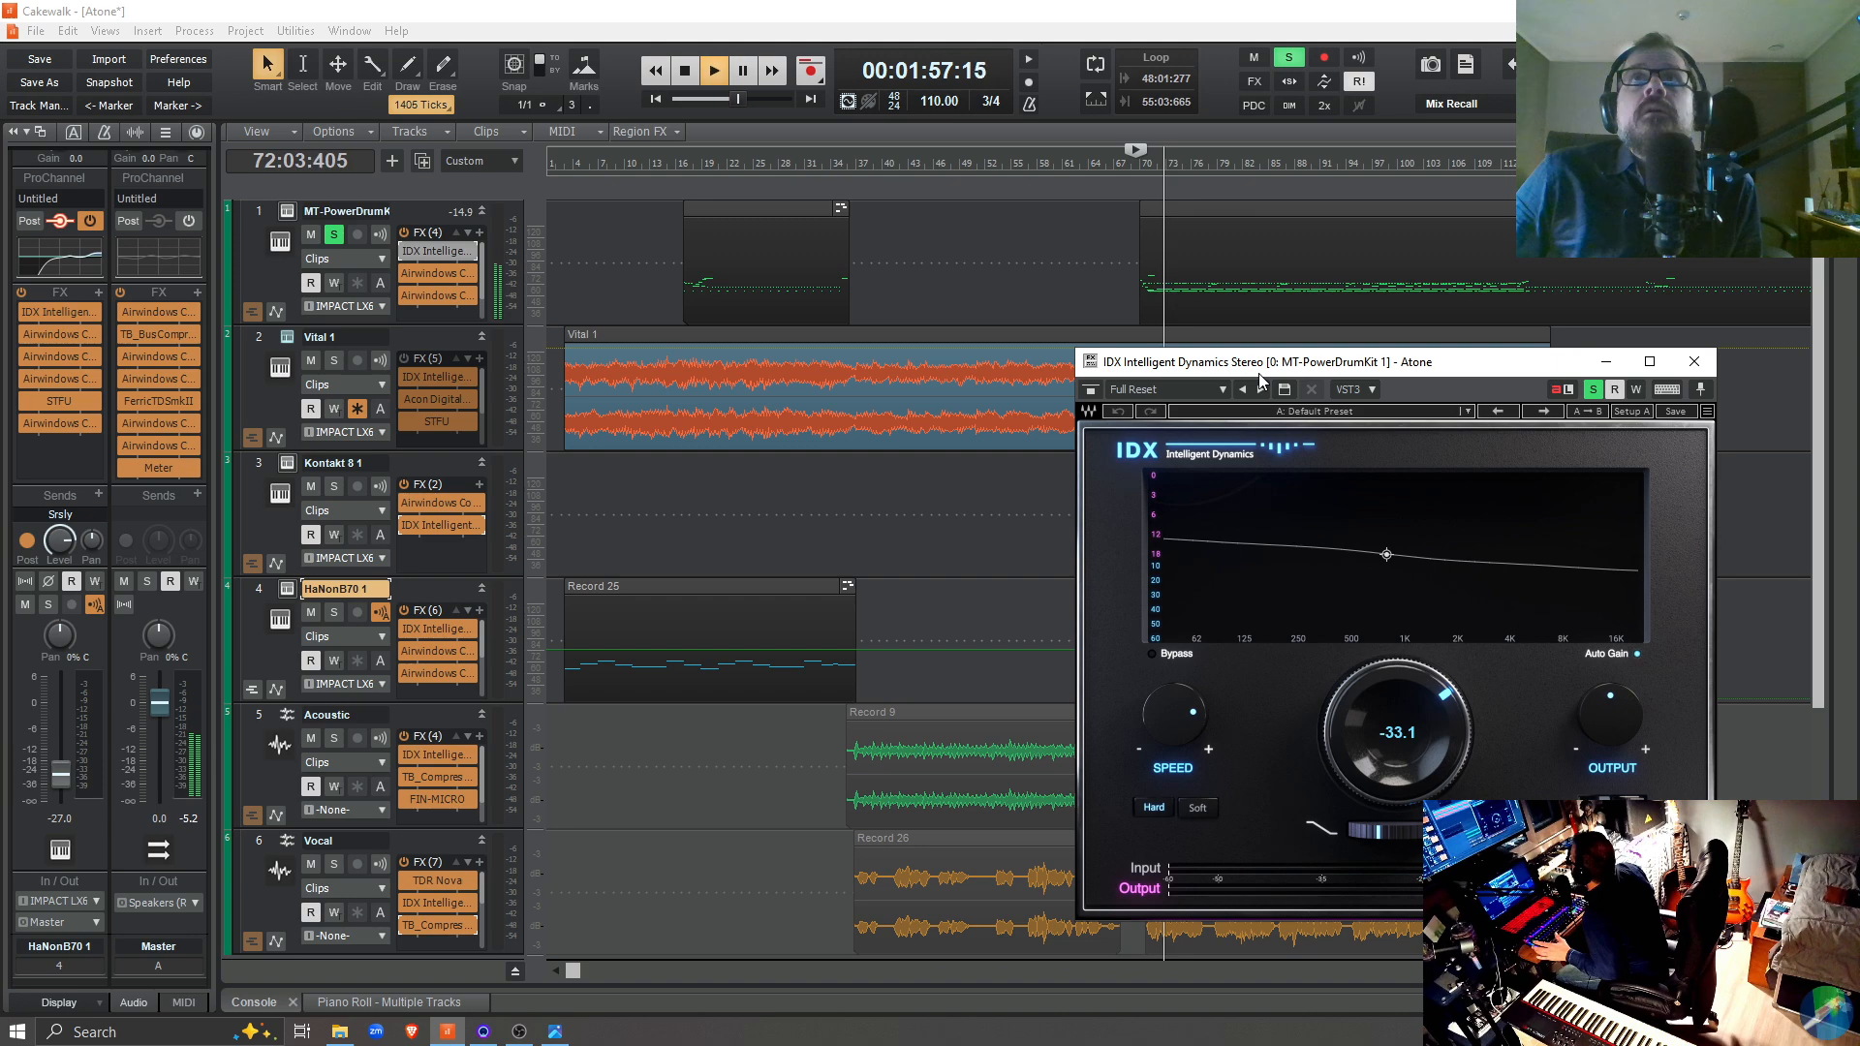
{"action": "key", "text": "space"}
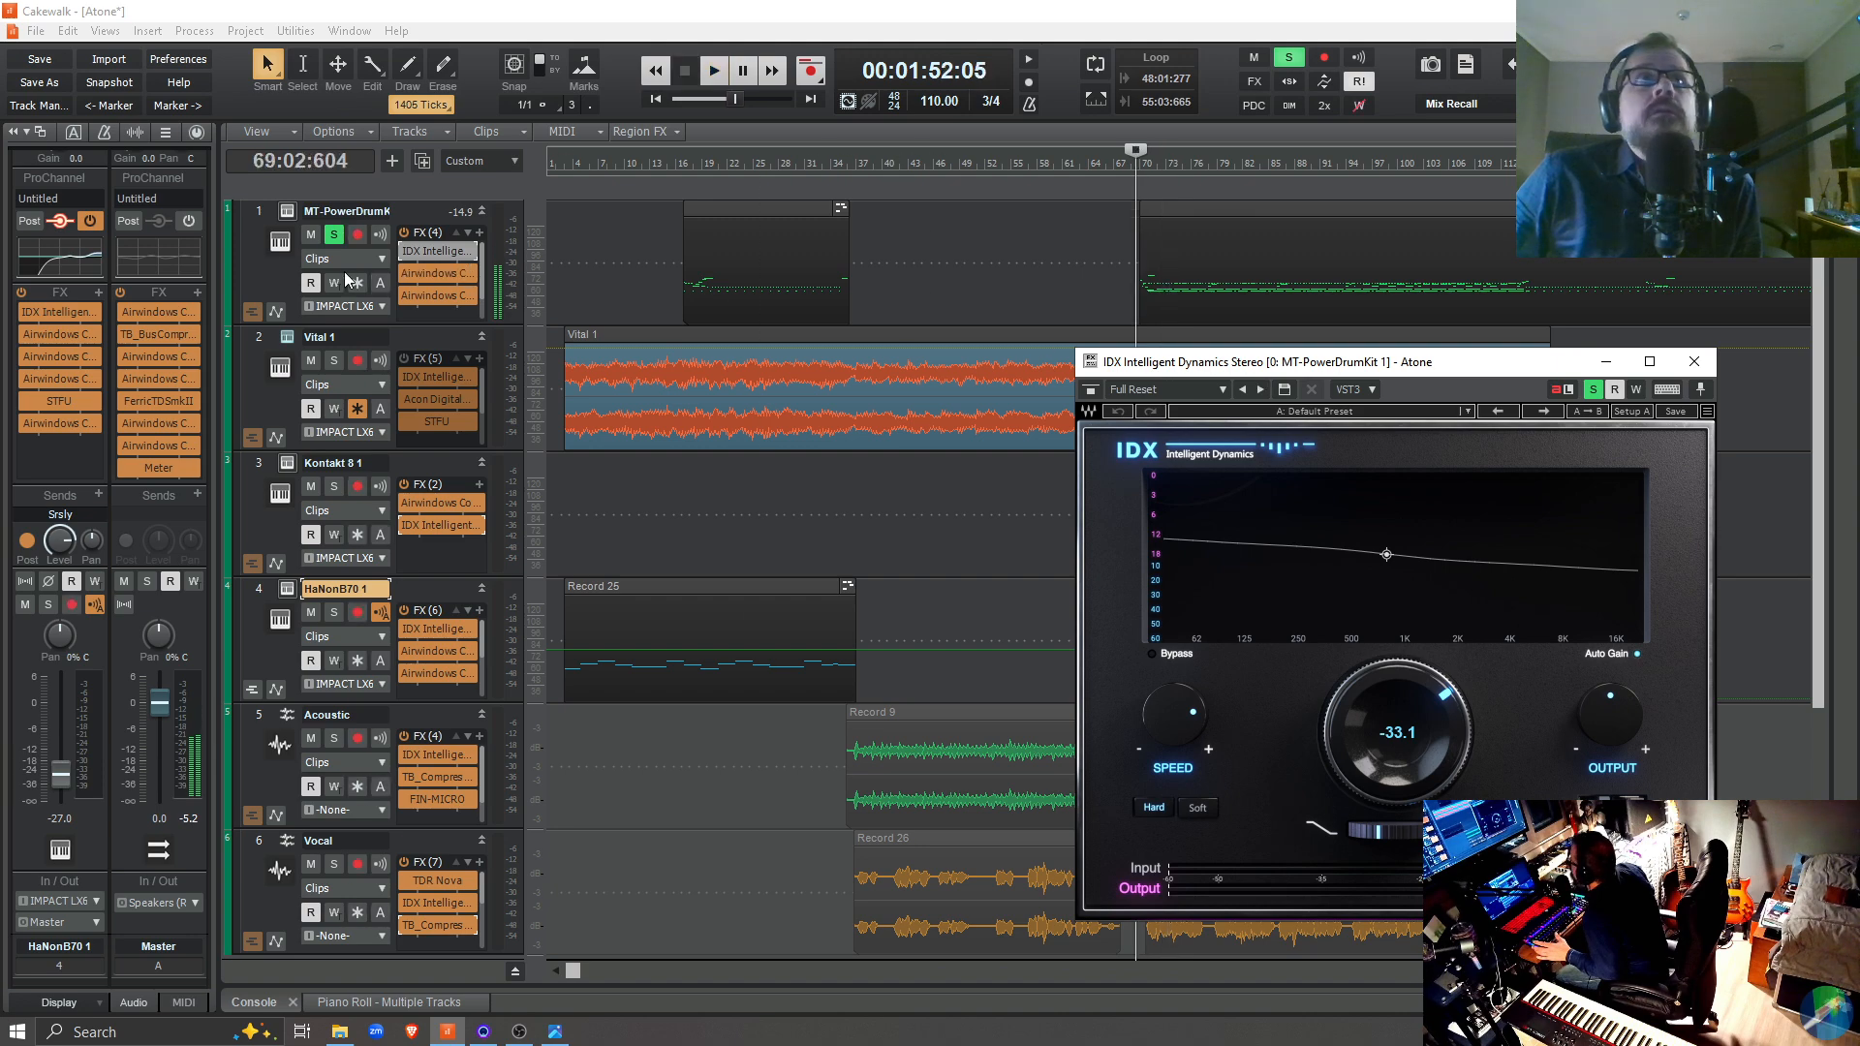
{"action": "left_click", "coordinate": [405, 246]}
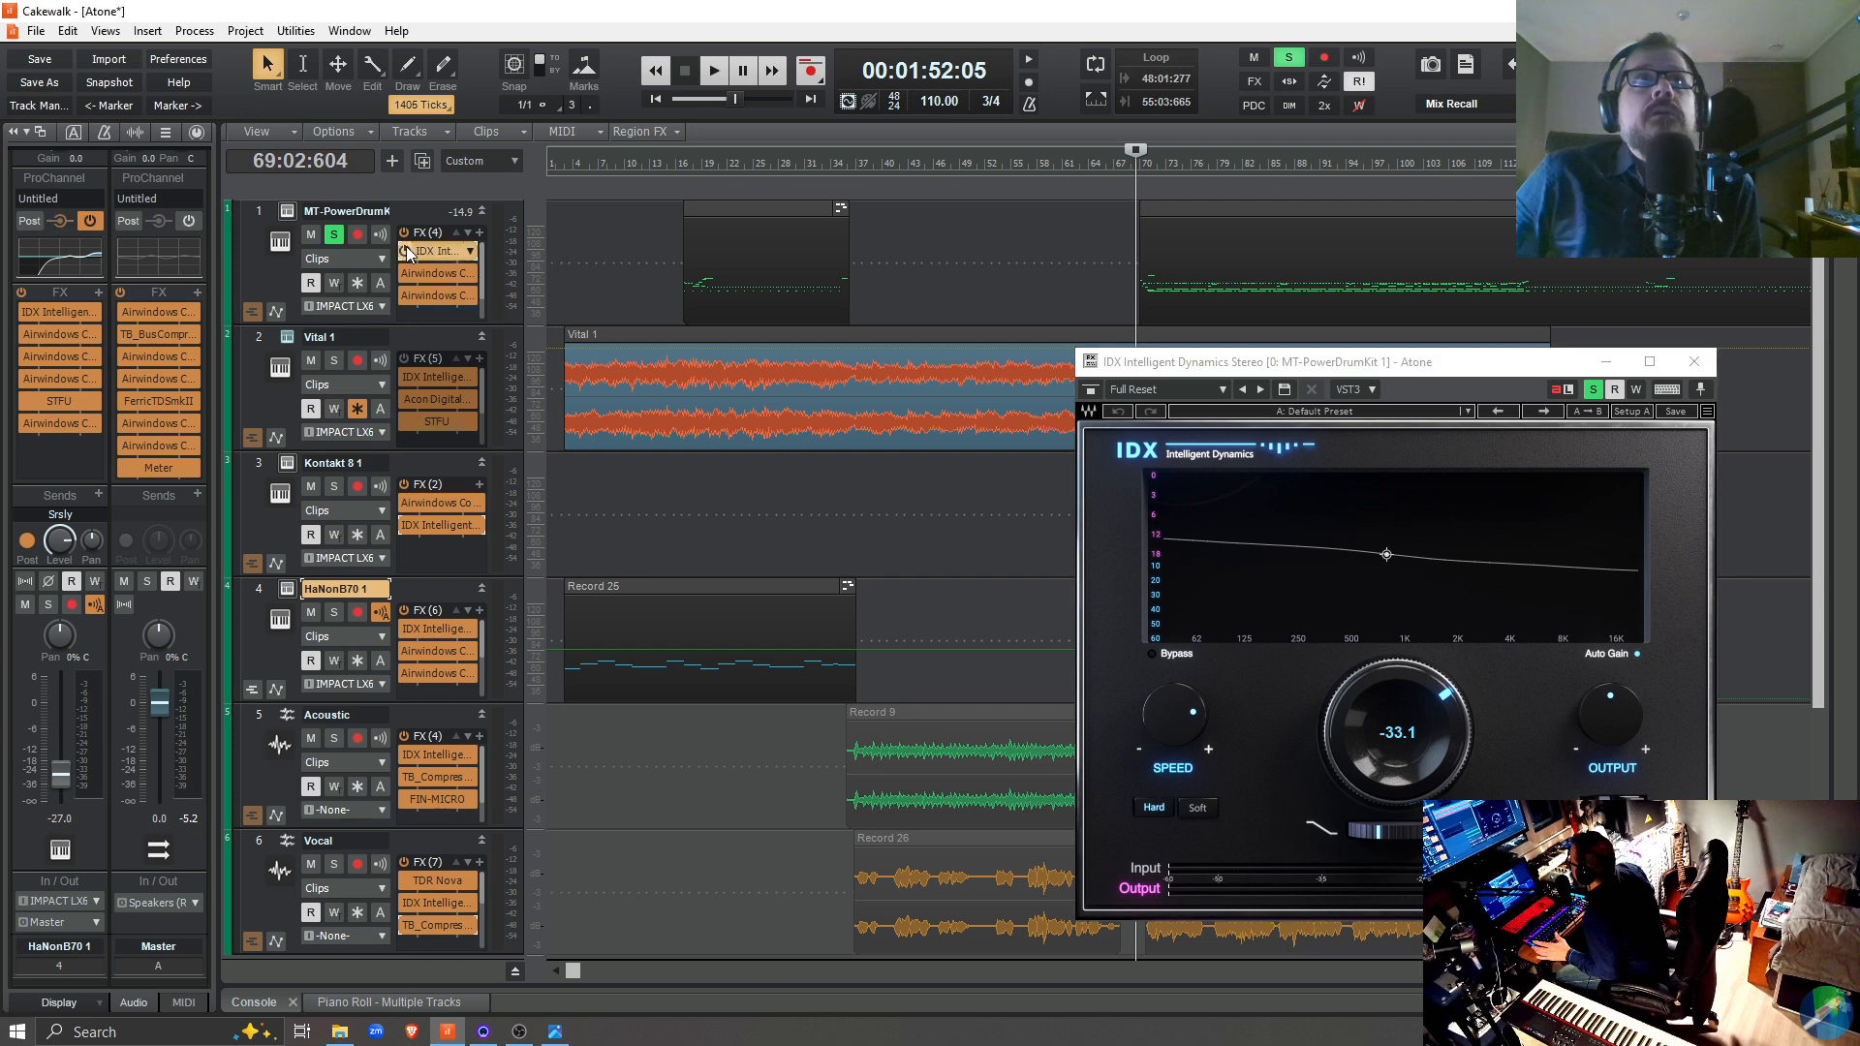
{"action": "key", "text": "space"}
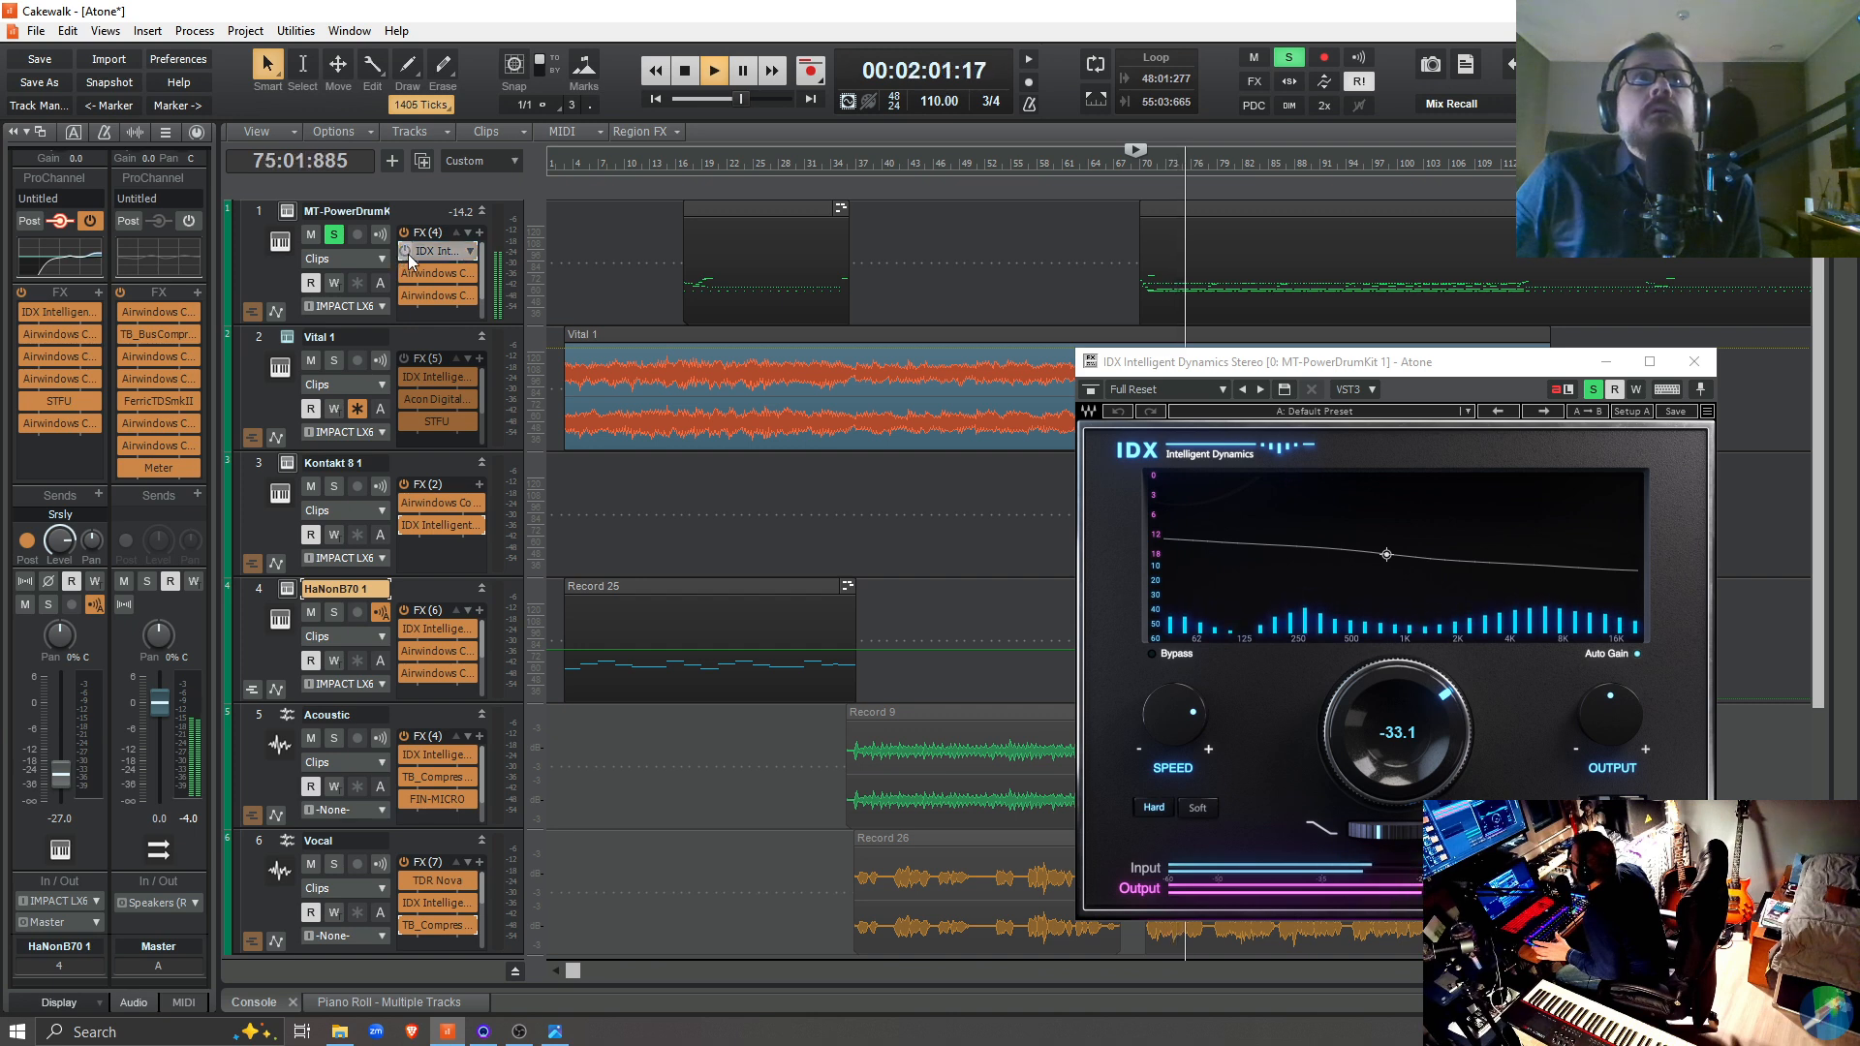
{"action": "left_click", "coordinate": [404, 251]}
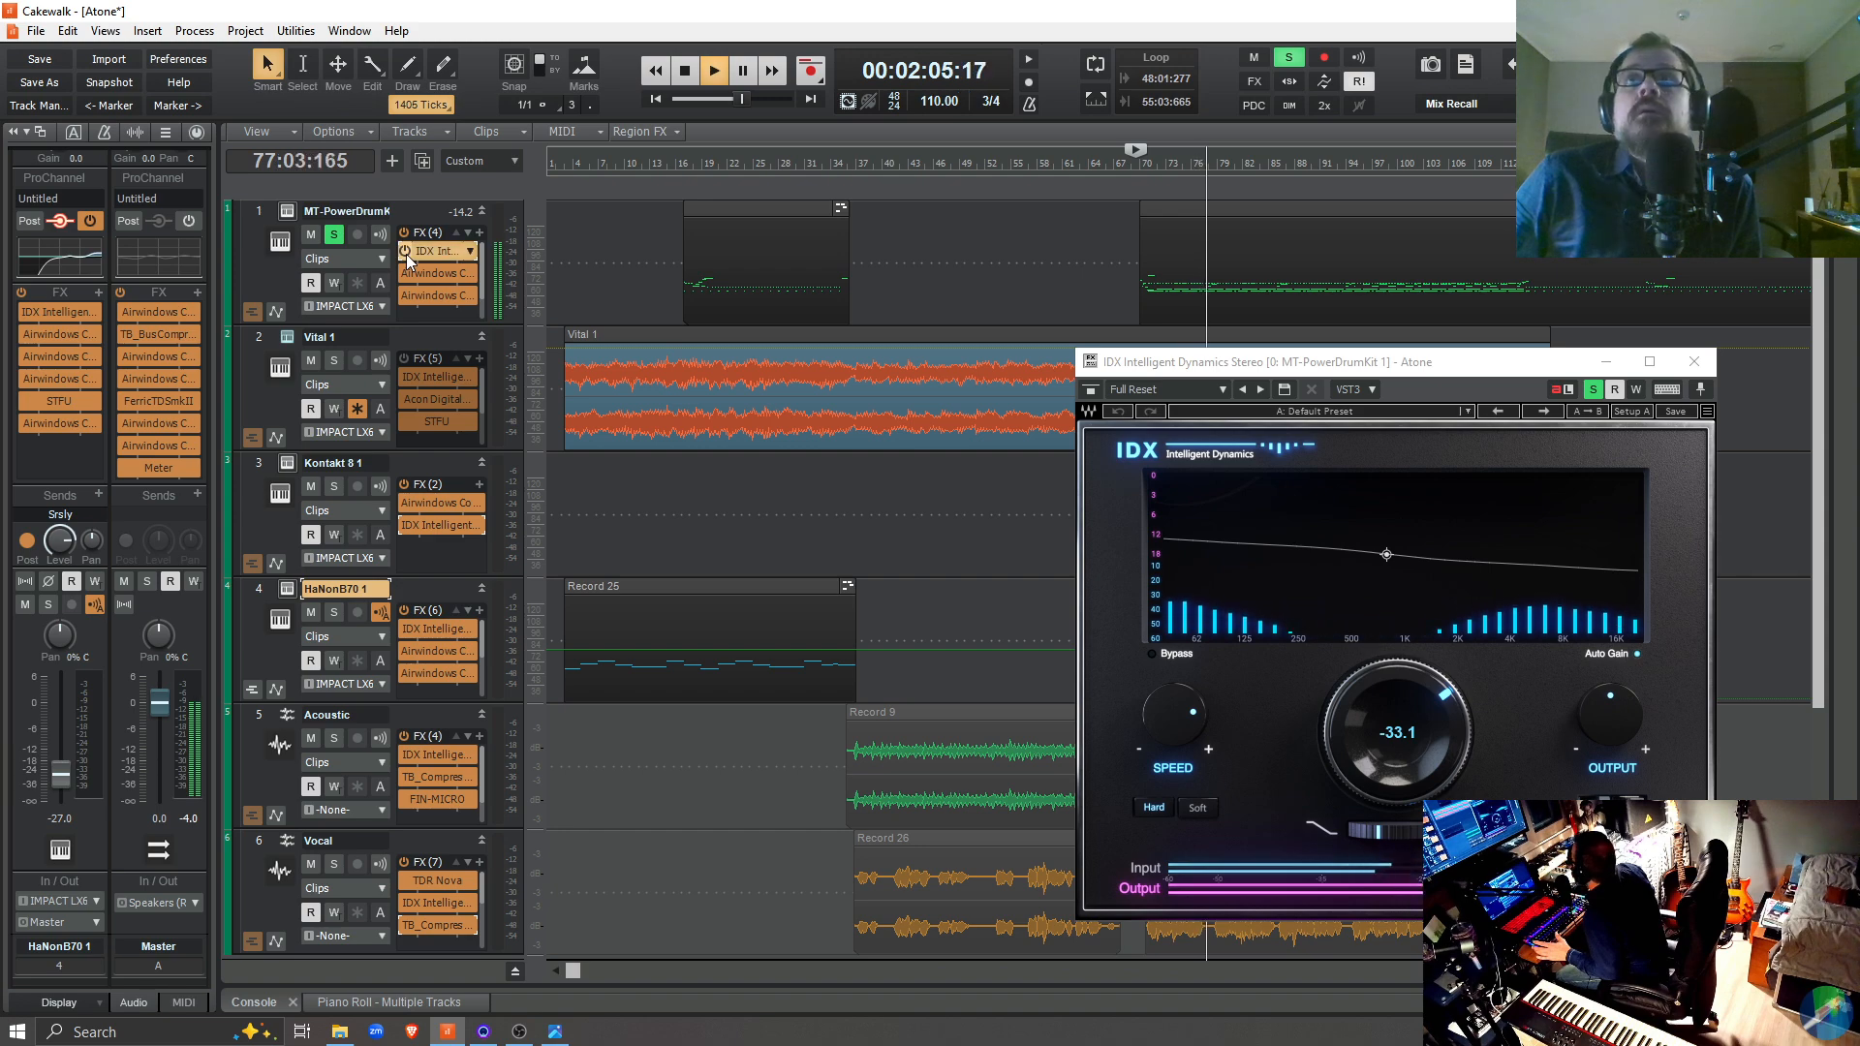
{"action": "key", "text": "space"}
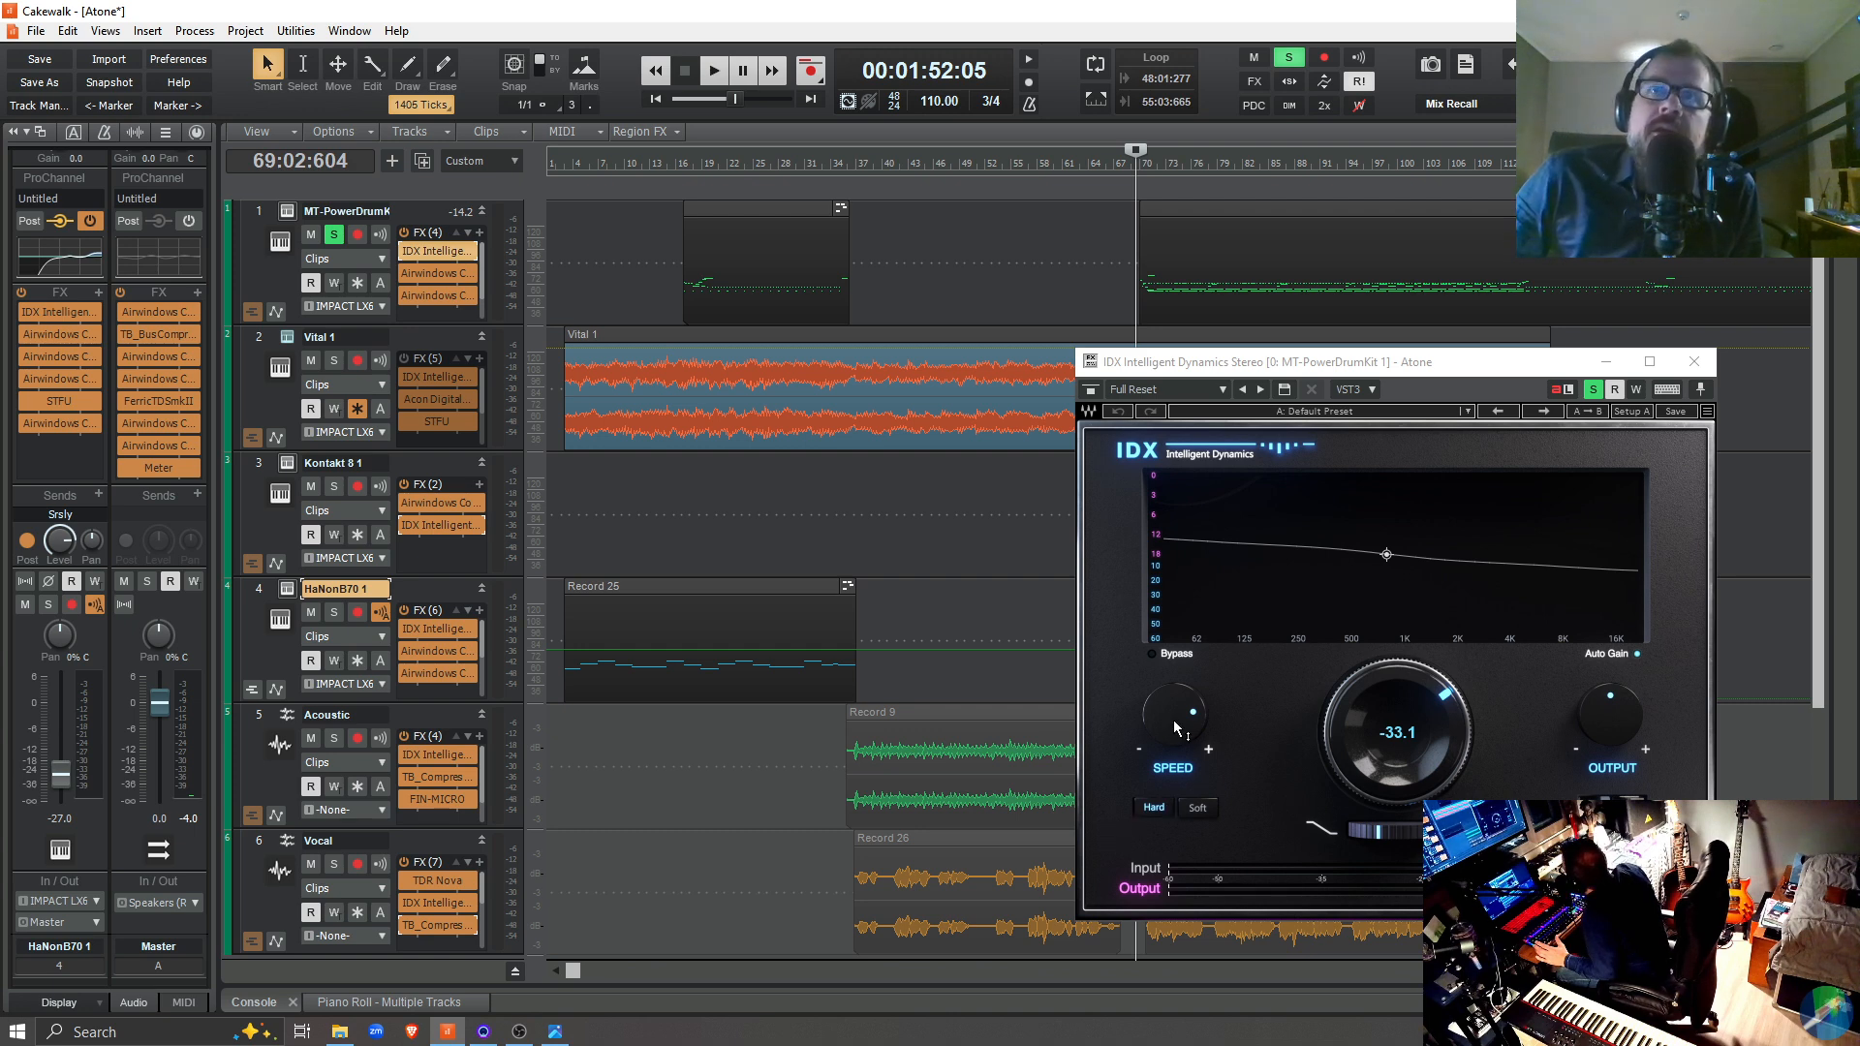
Nudge the tilt slider of the drum track's IDX plugin slightly and close the plugin window
{"action": "mouse_move", "coordinate": [1194, 717]}
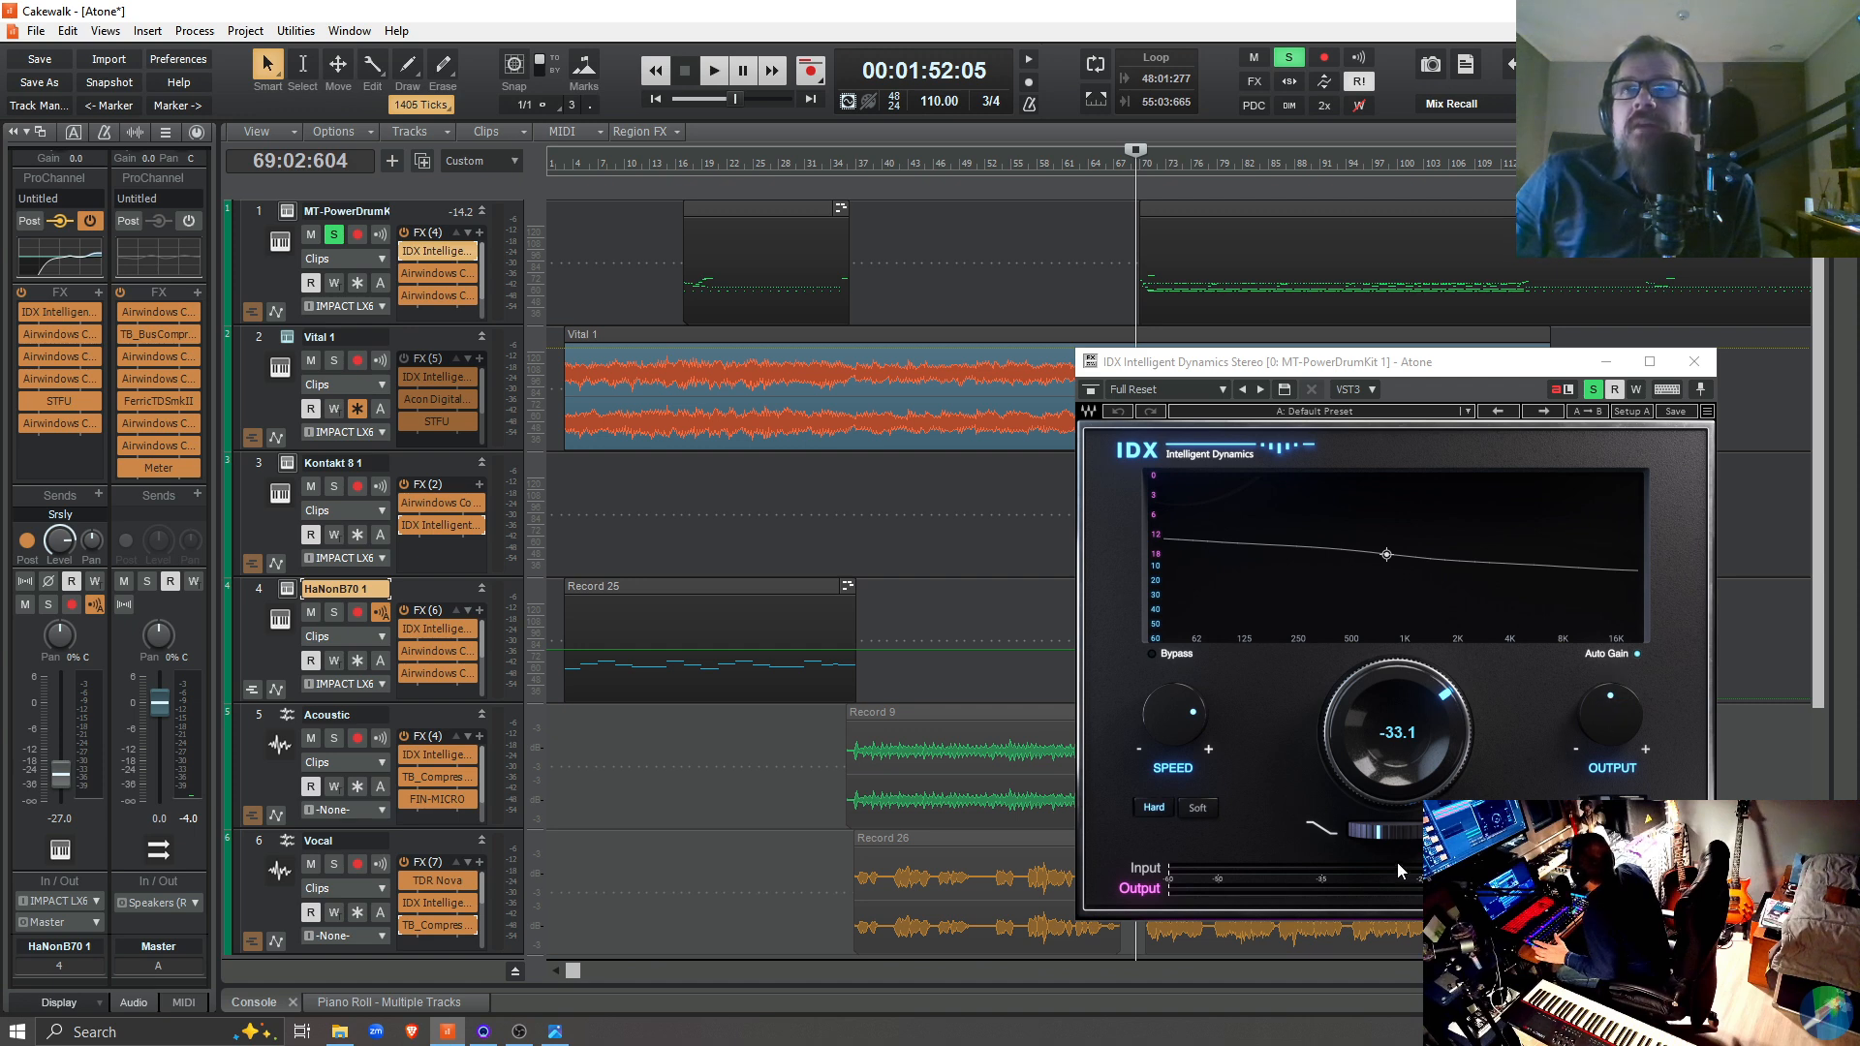
{"action": "left_click_drag", "start_coordinate": [1394, 831], "coordinate": [1376, 832]}
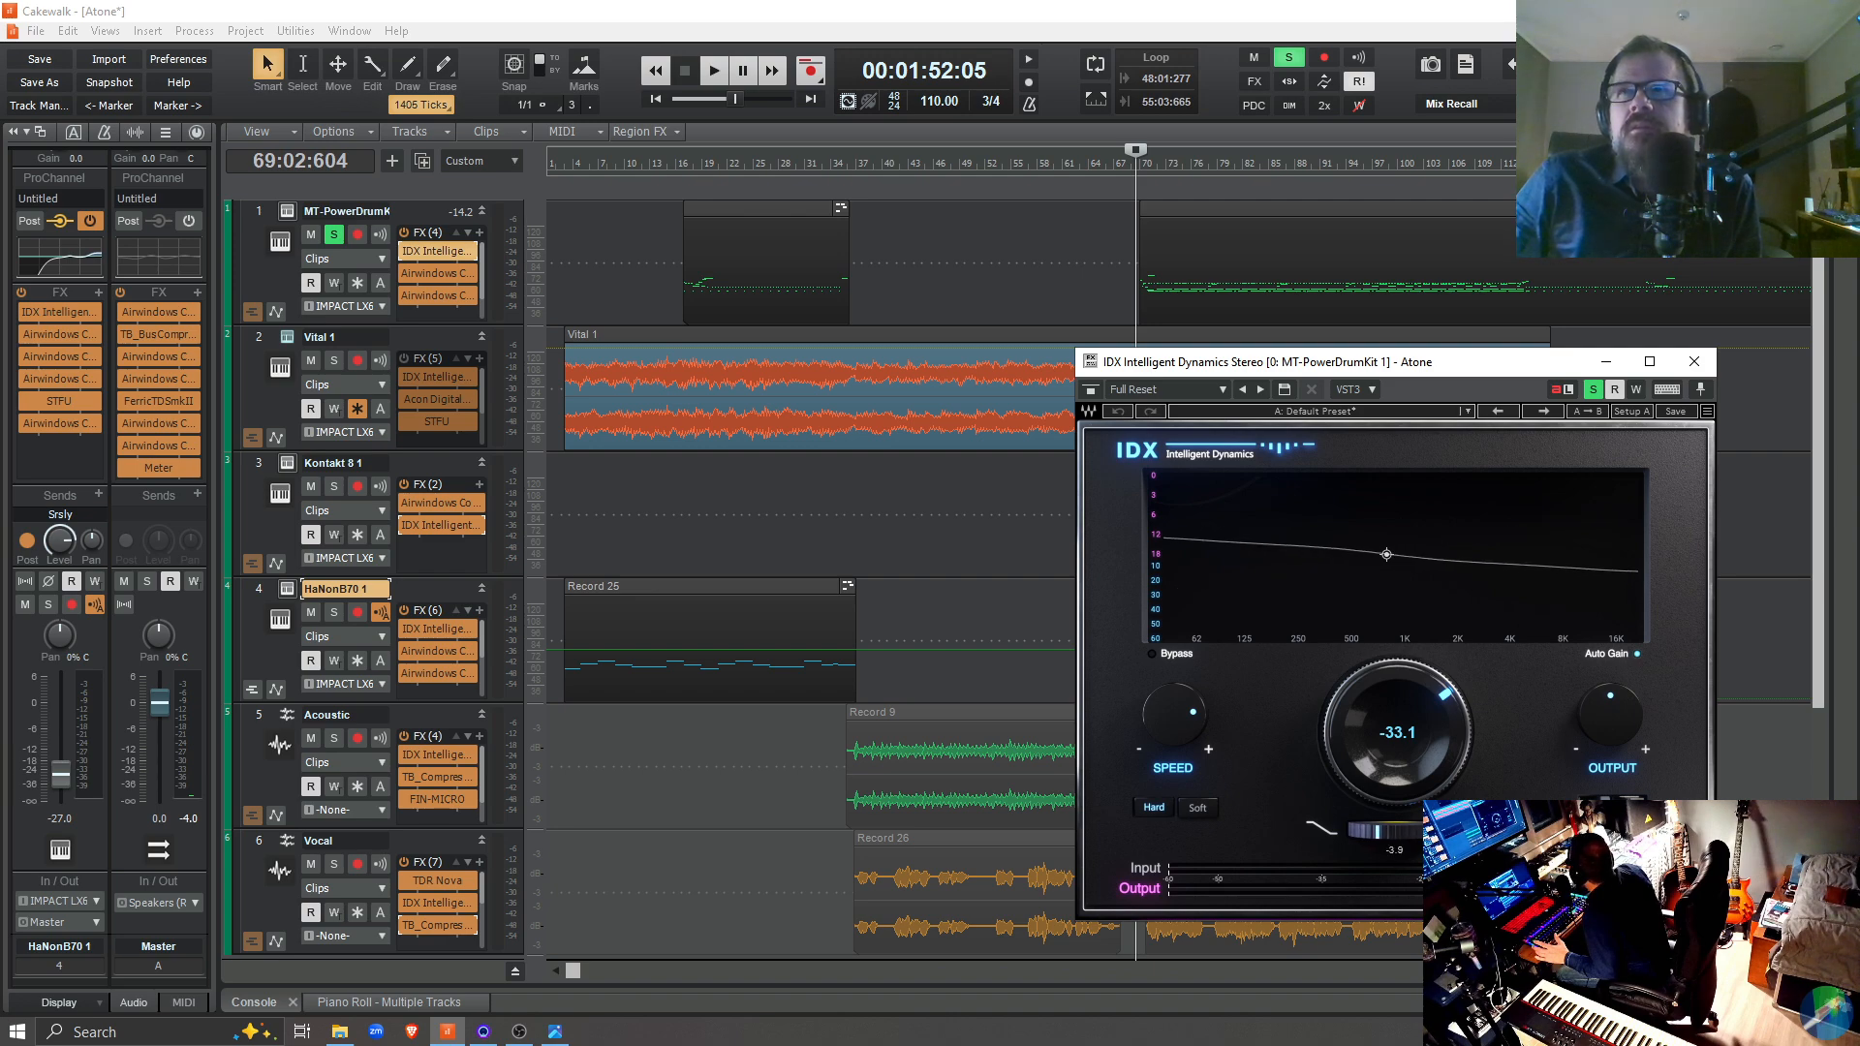
{"action": "left_click_drag", "start_coordinate": [1376, 831], "coordinate": [1379, 831]}
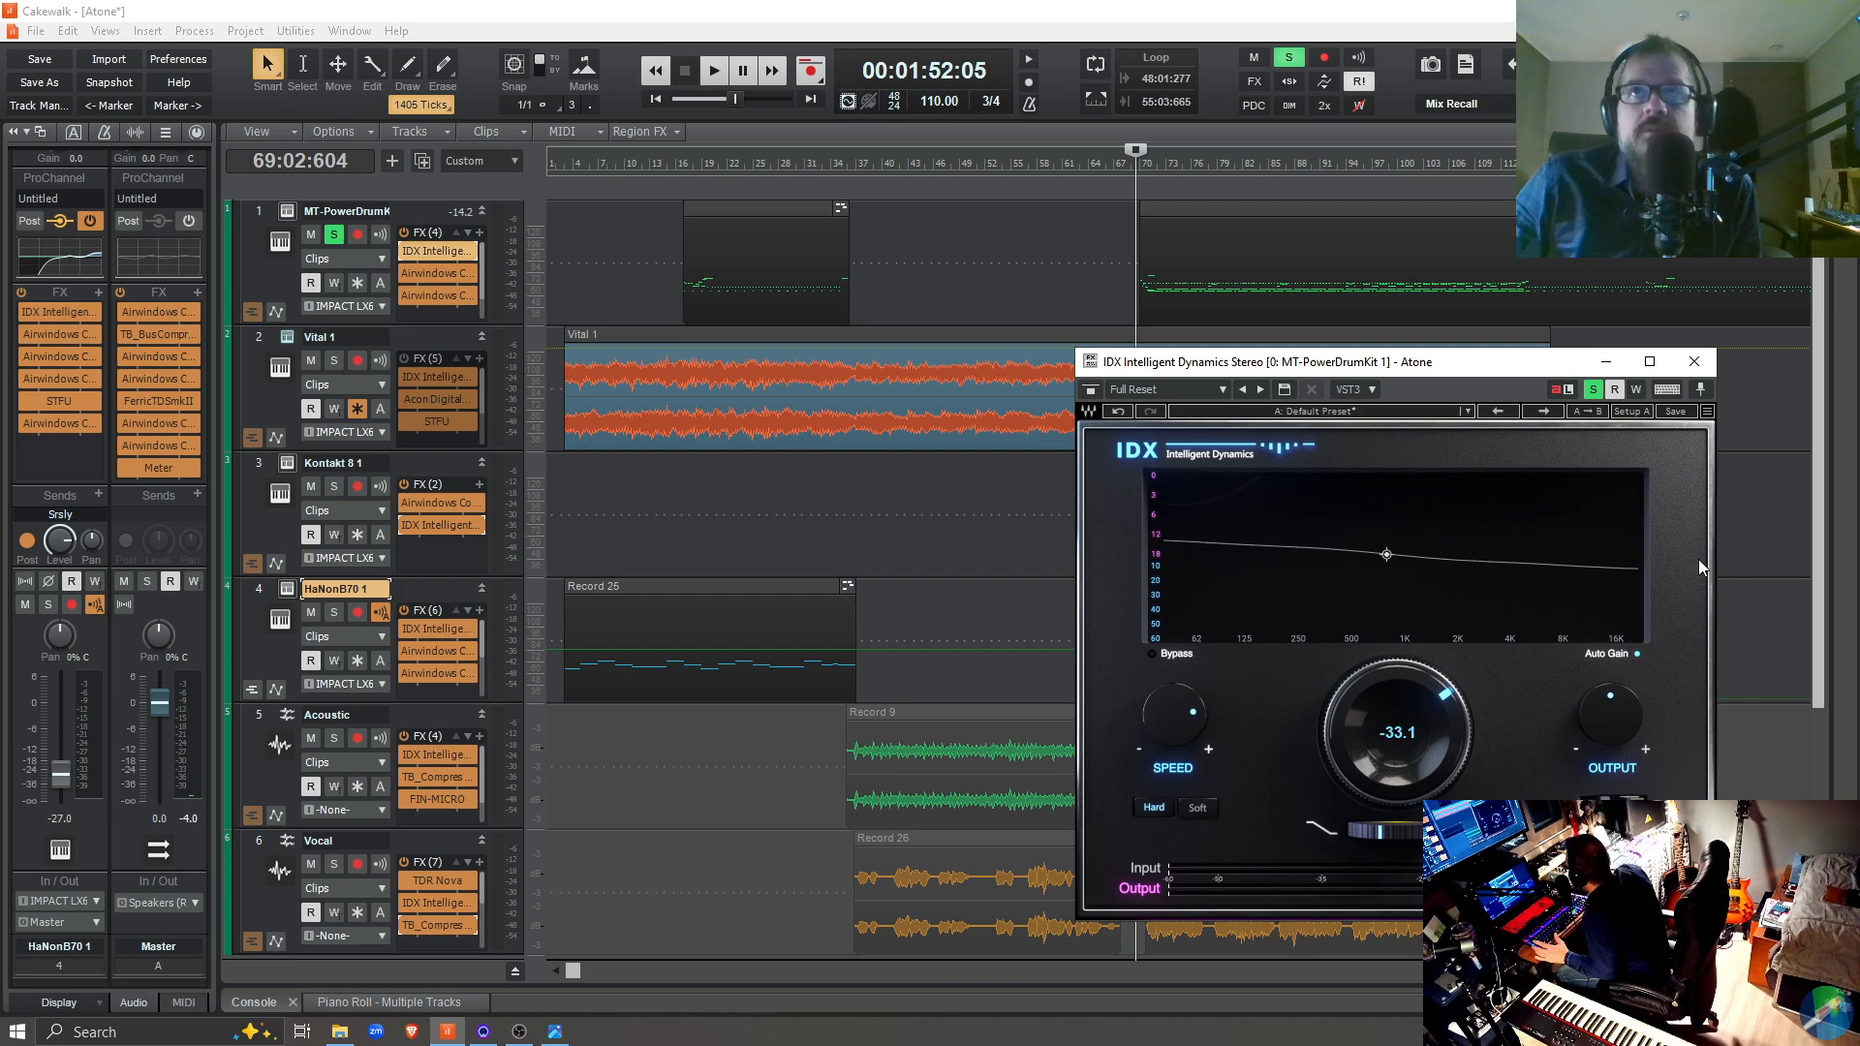
{"action": "left_click", "coordinate": [1694, 362]}
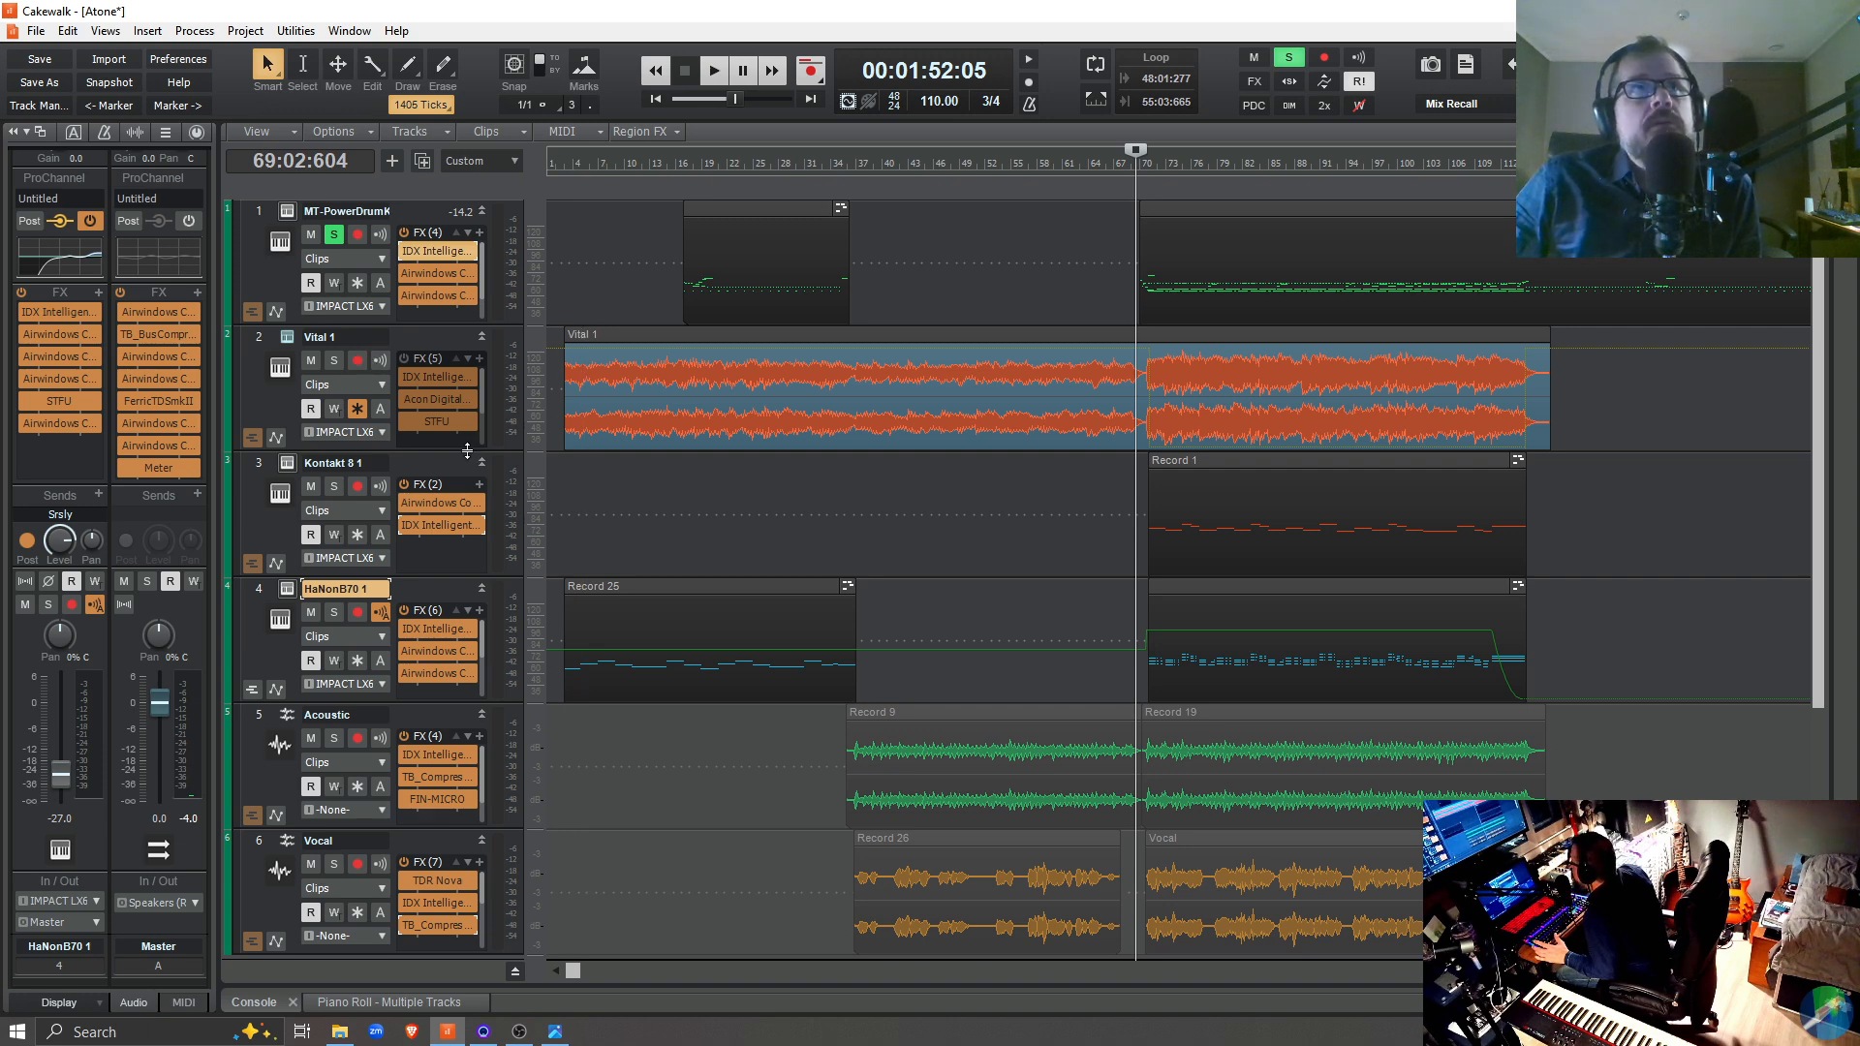
Enlarge the Vital 1 track to inspect its effects and IDX plugin settings, then close the plugin and shrink the track again
{"action": "left_click_drag", "start_coordinate": [466, 451], "coordinate": [478, 505]}
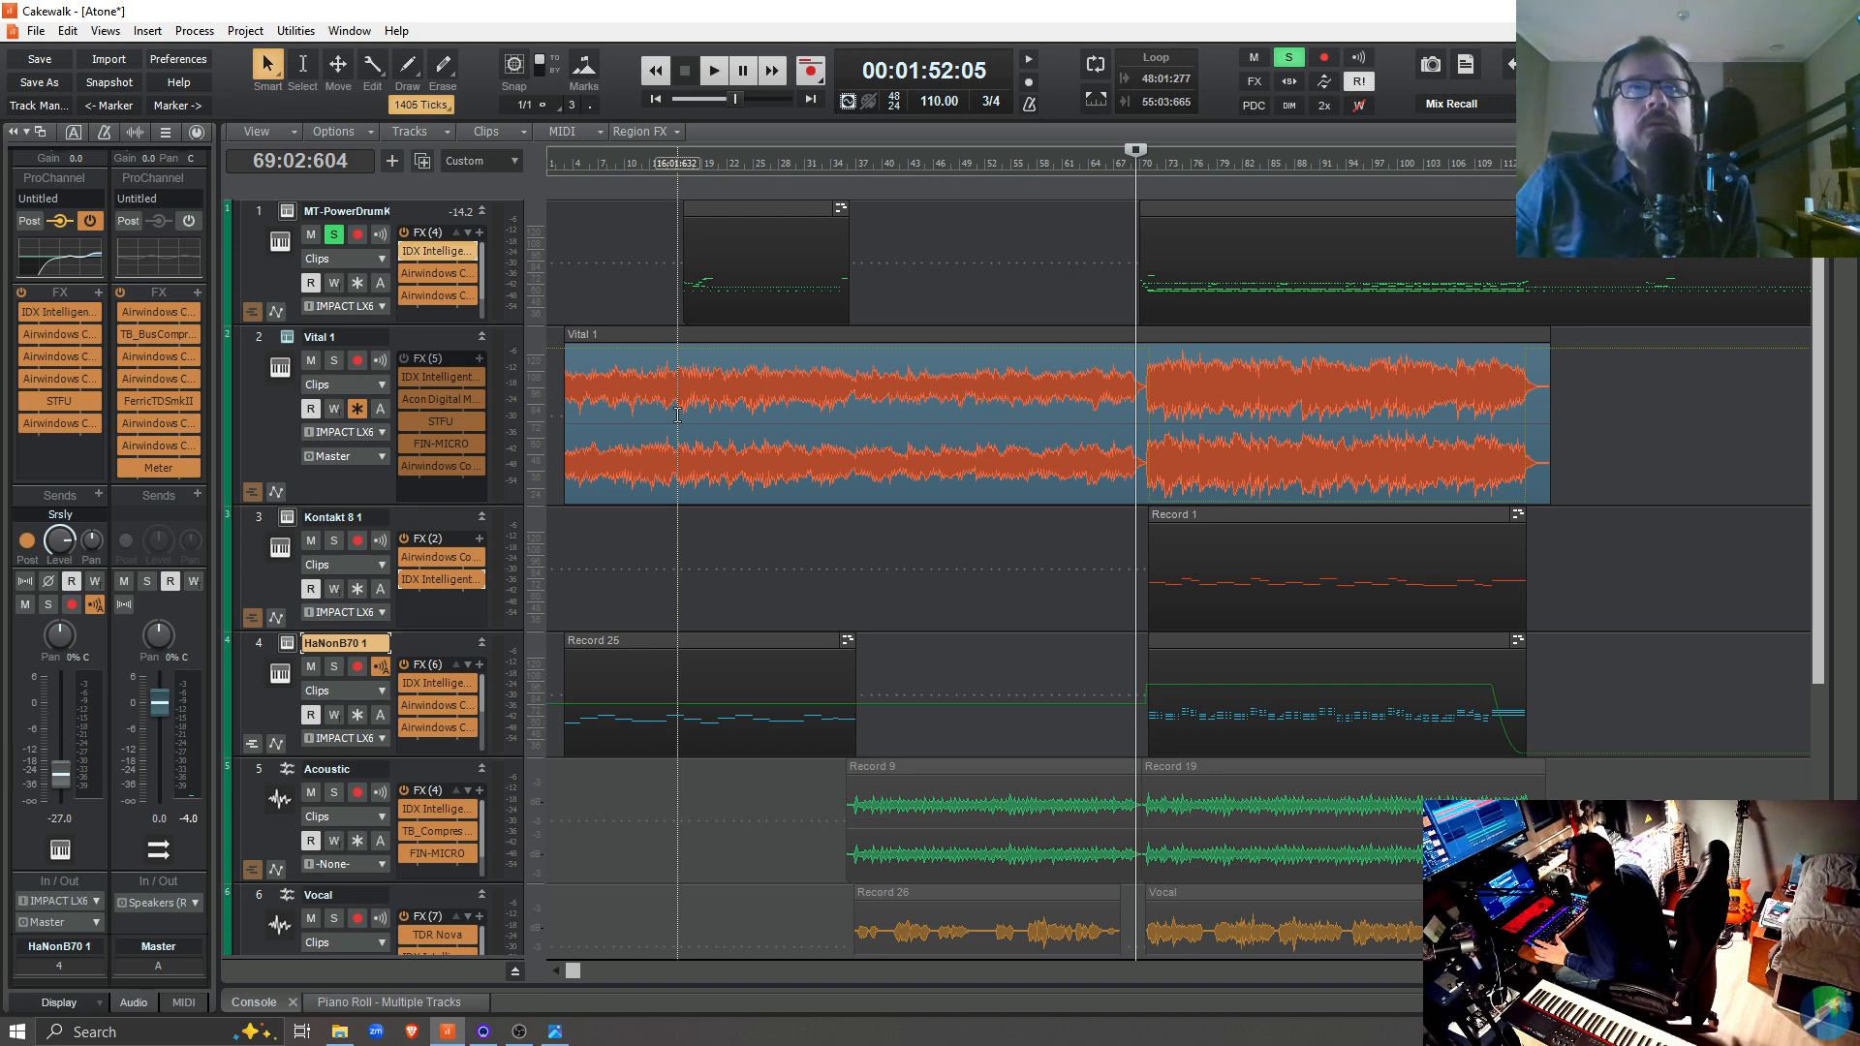
{"action": "double_click", "coordinate": [445, 386]}
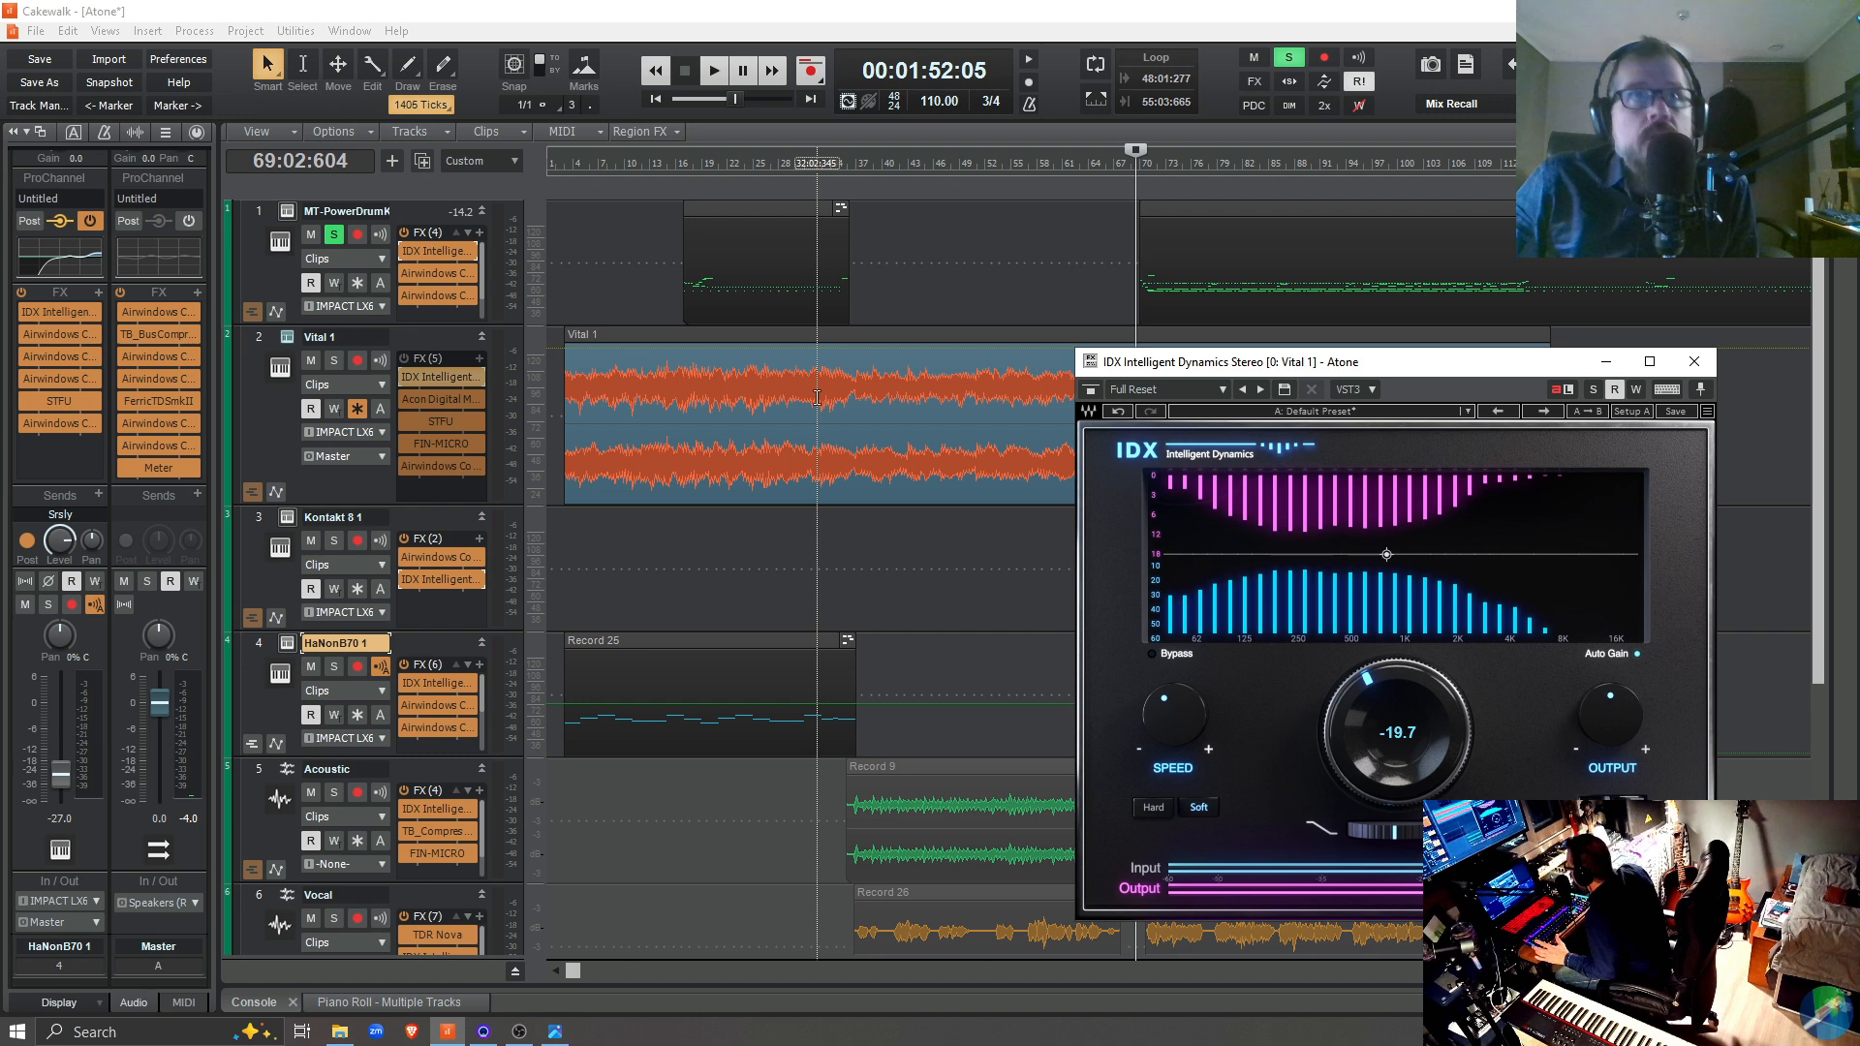
{"action": "left_click", "coordinate": [1694, 364]}
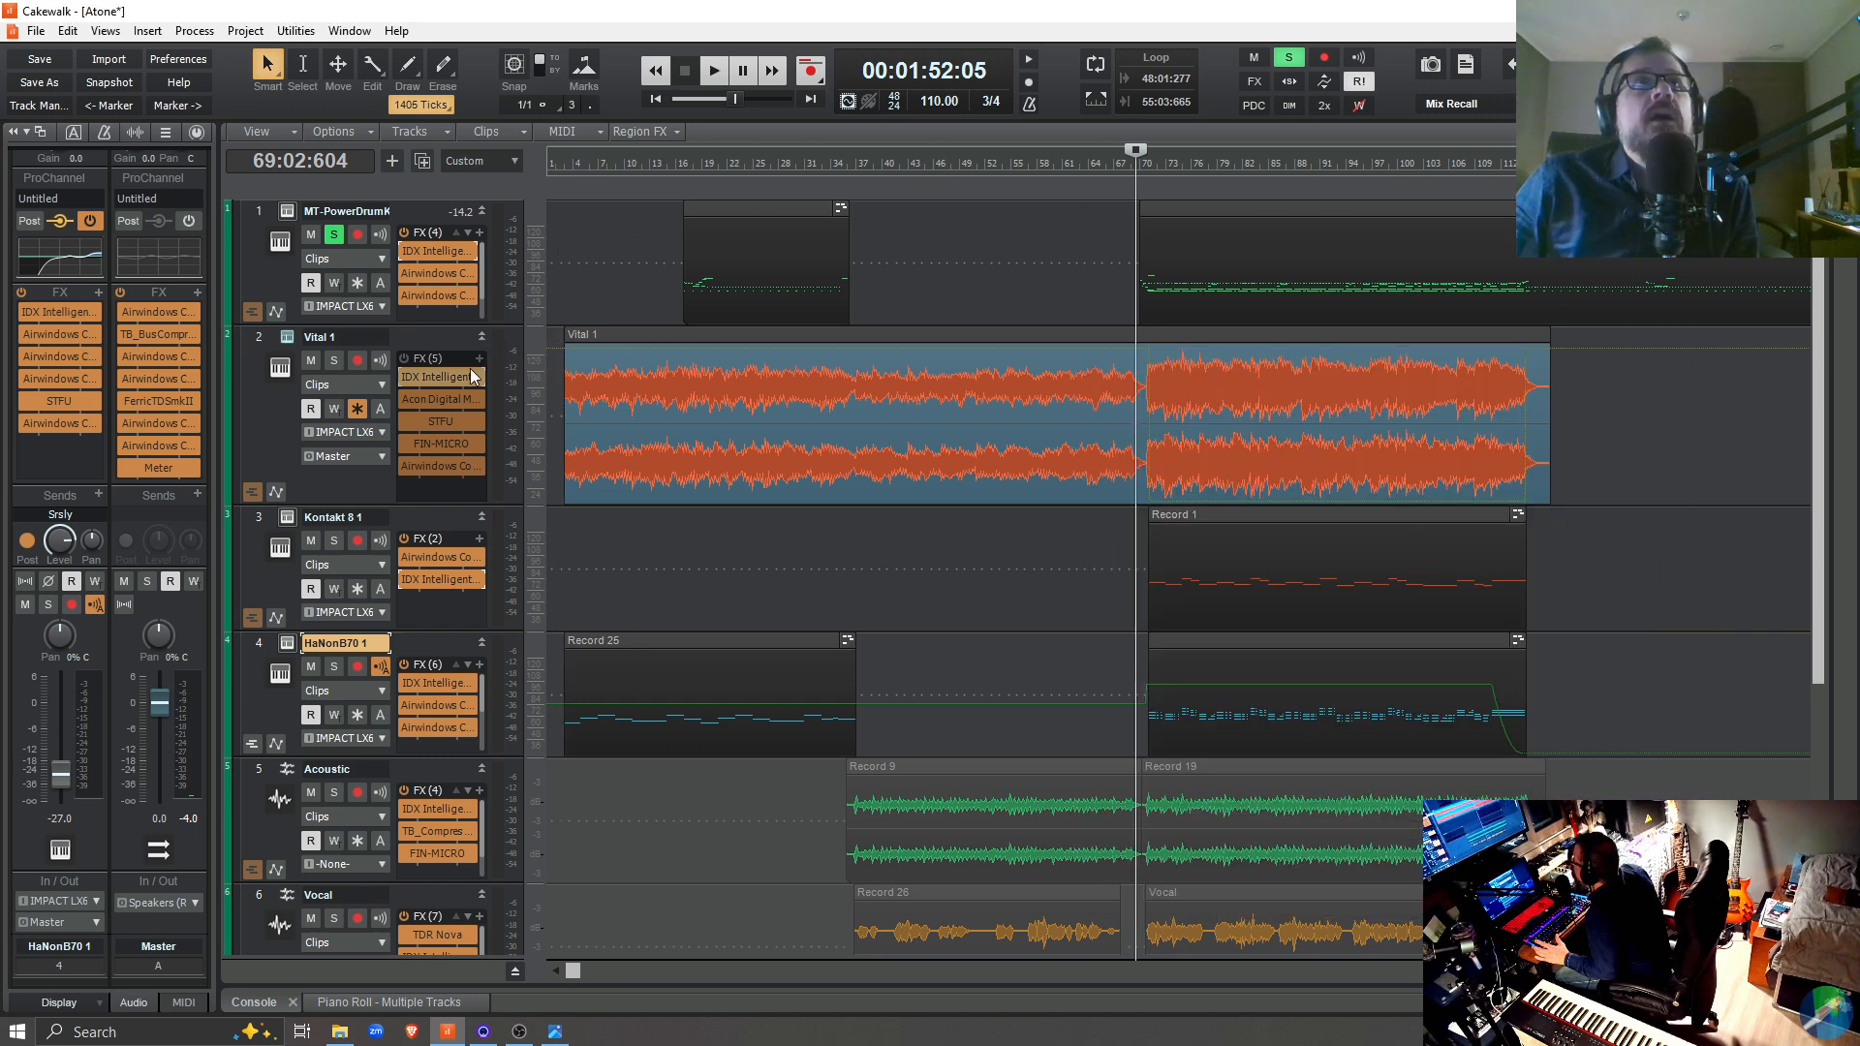
{"action": "left_click_drag", "start_coordinate": [464, 501], "coordinate": [482, 442]}
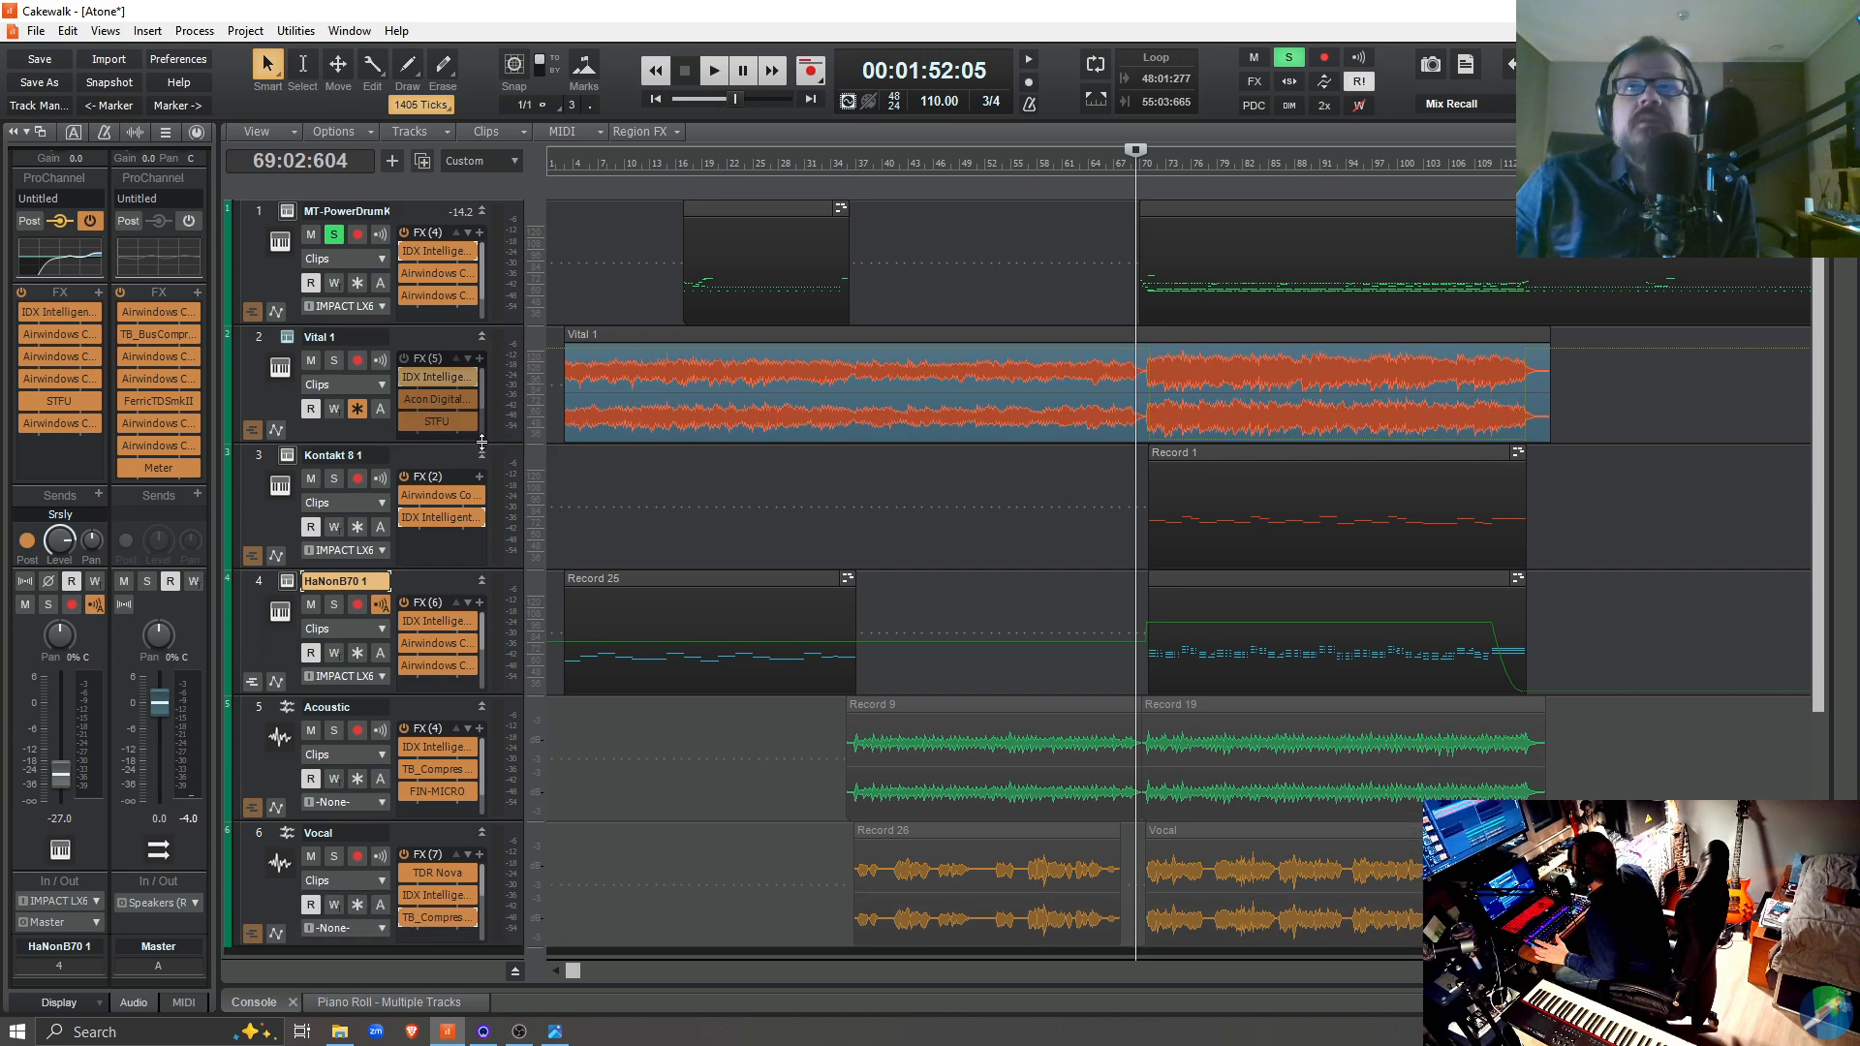
Set the playback position to 2:01:367, enlarge the HaNonB70 1 track and open its IDX Intelligent Dynamics plugin
{"action": "left_click", "coordinate": [556, 742]}
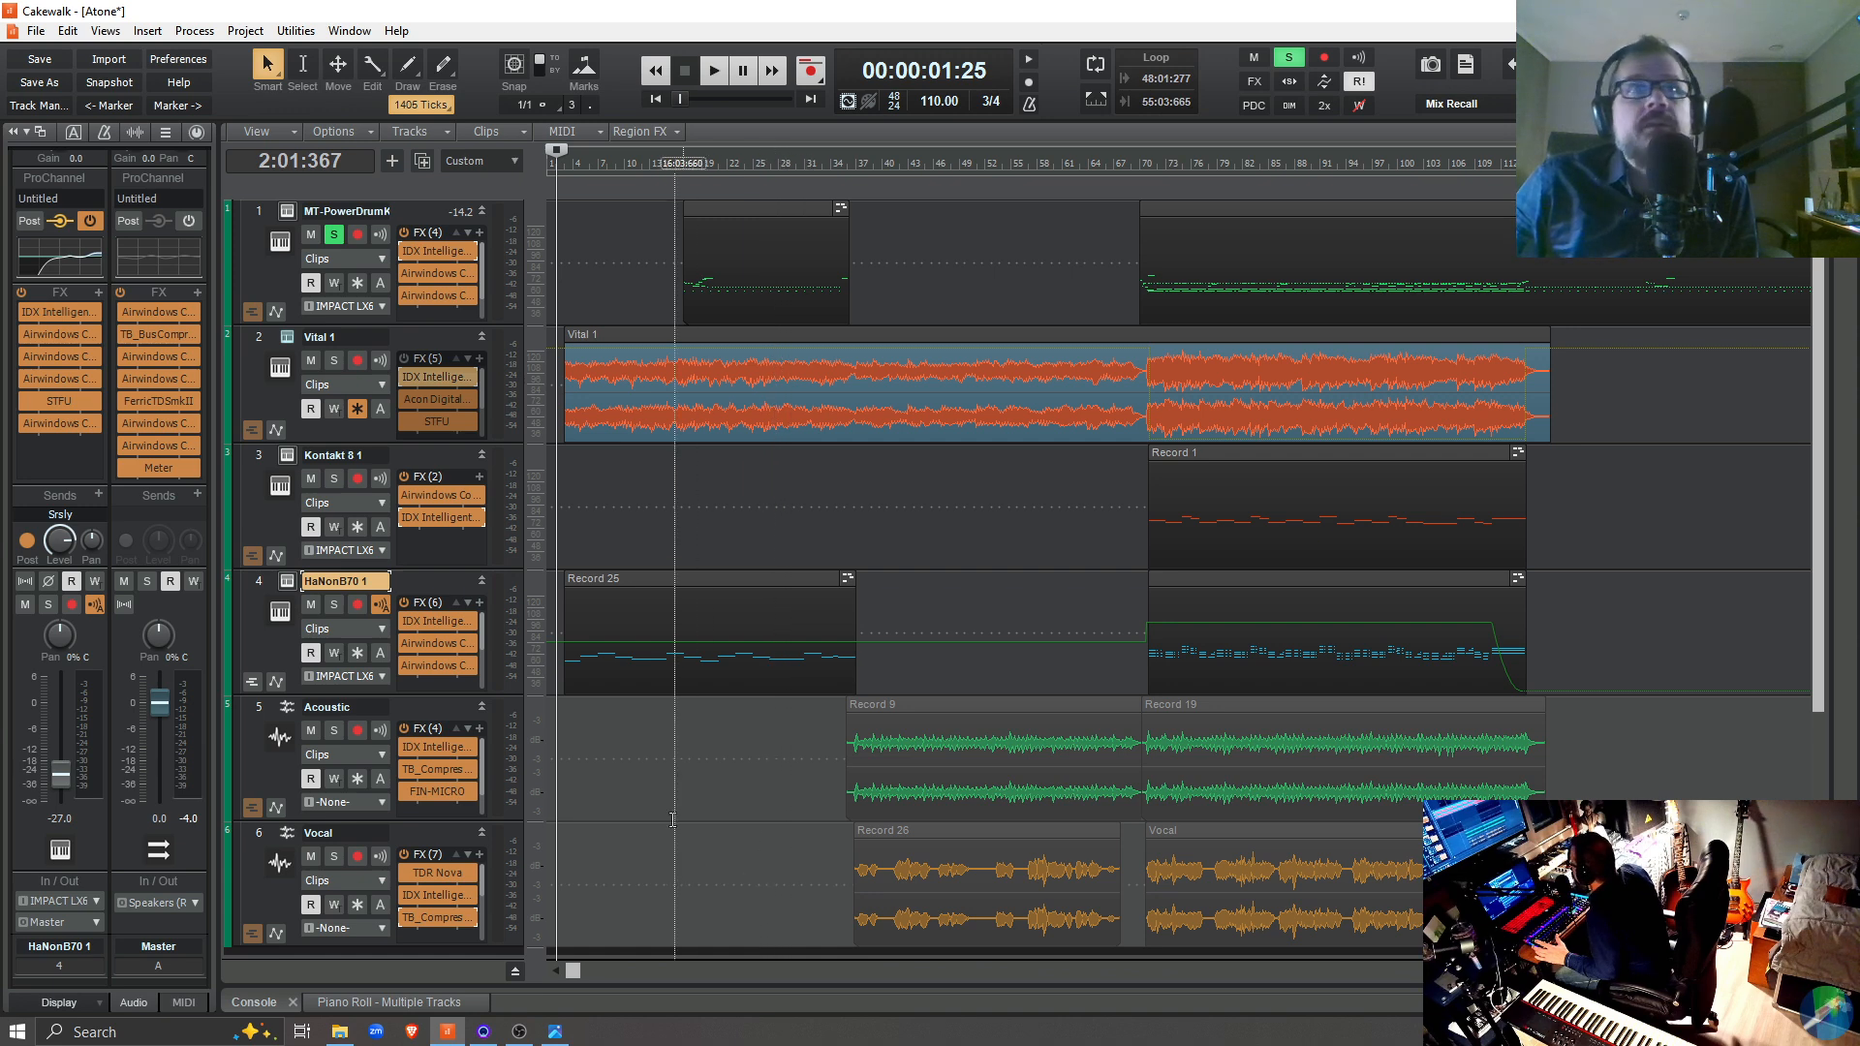
{"action": "left_click_drag", "start_coordinate": [445, 695], "coordinate": [446, 757]}
{"action": "double_click", "coordinate": [451, 625]}
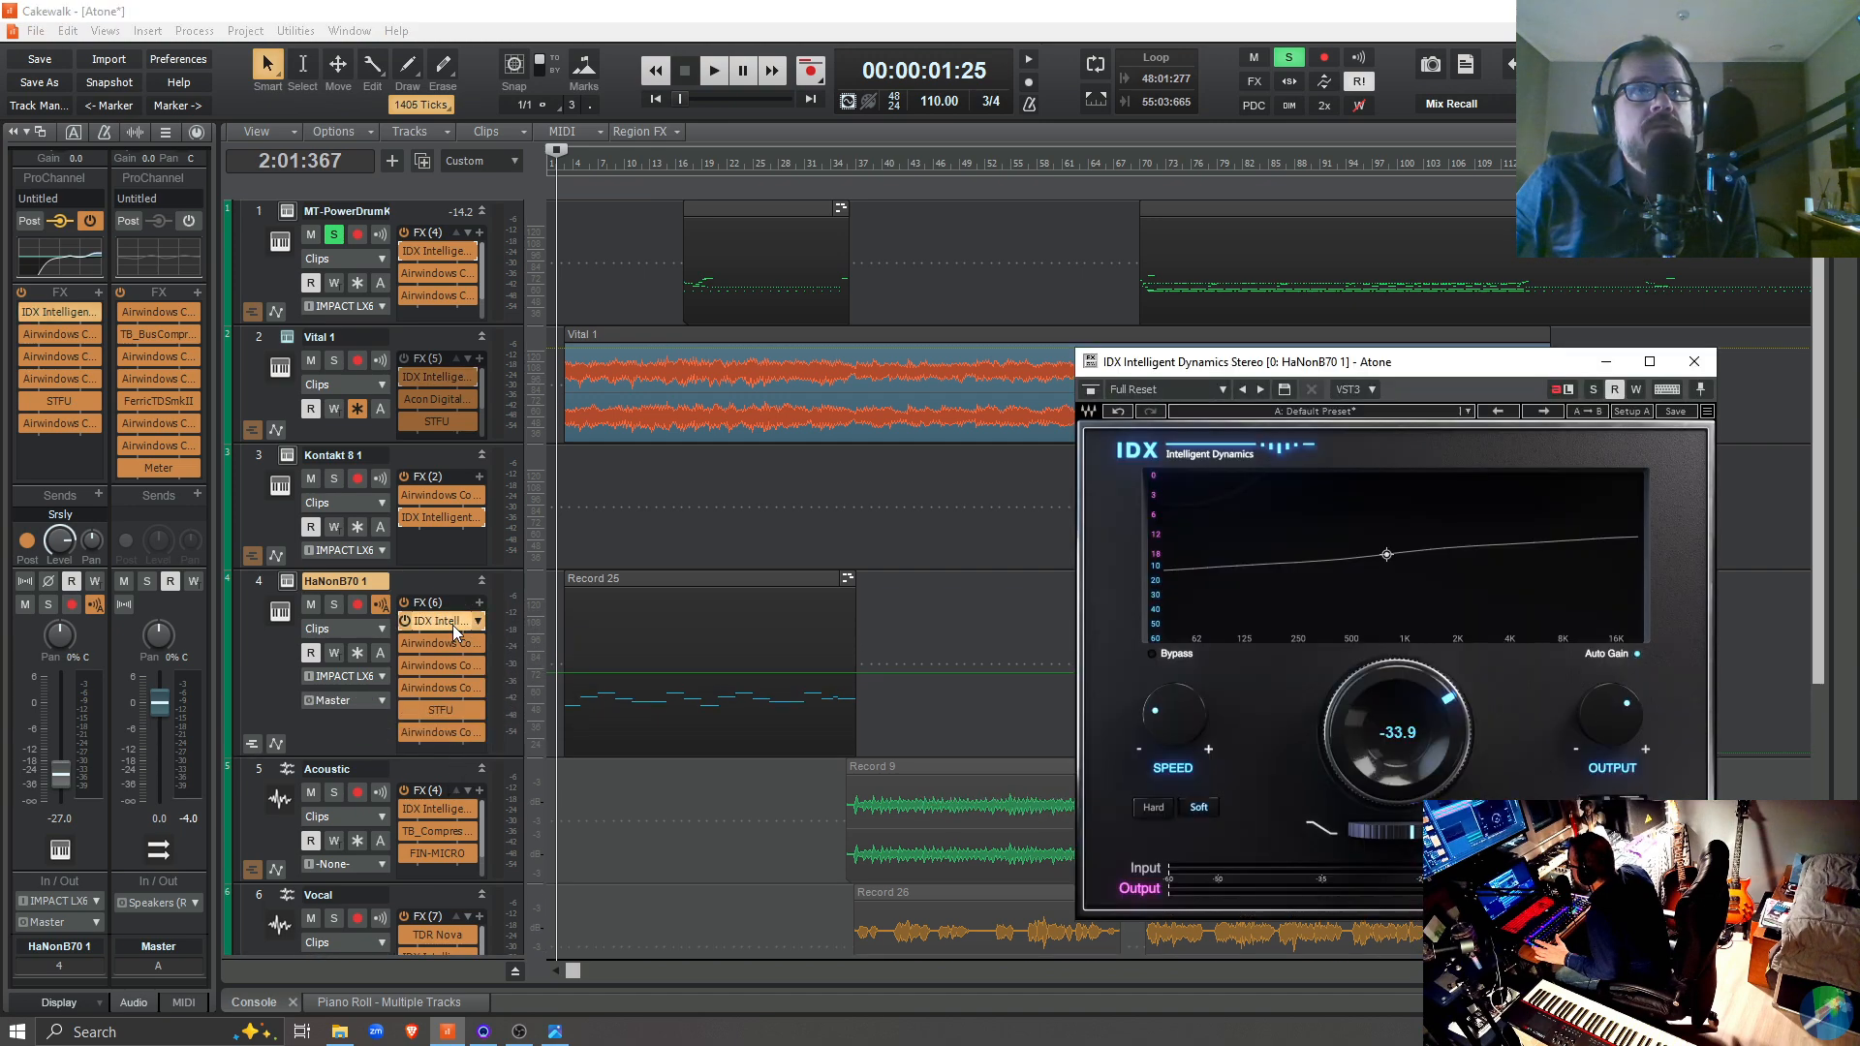
{"action": "left_click_drag", "start_coordinate": [1366, 355], "coordinate": [1306, 237]}
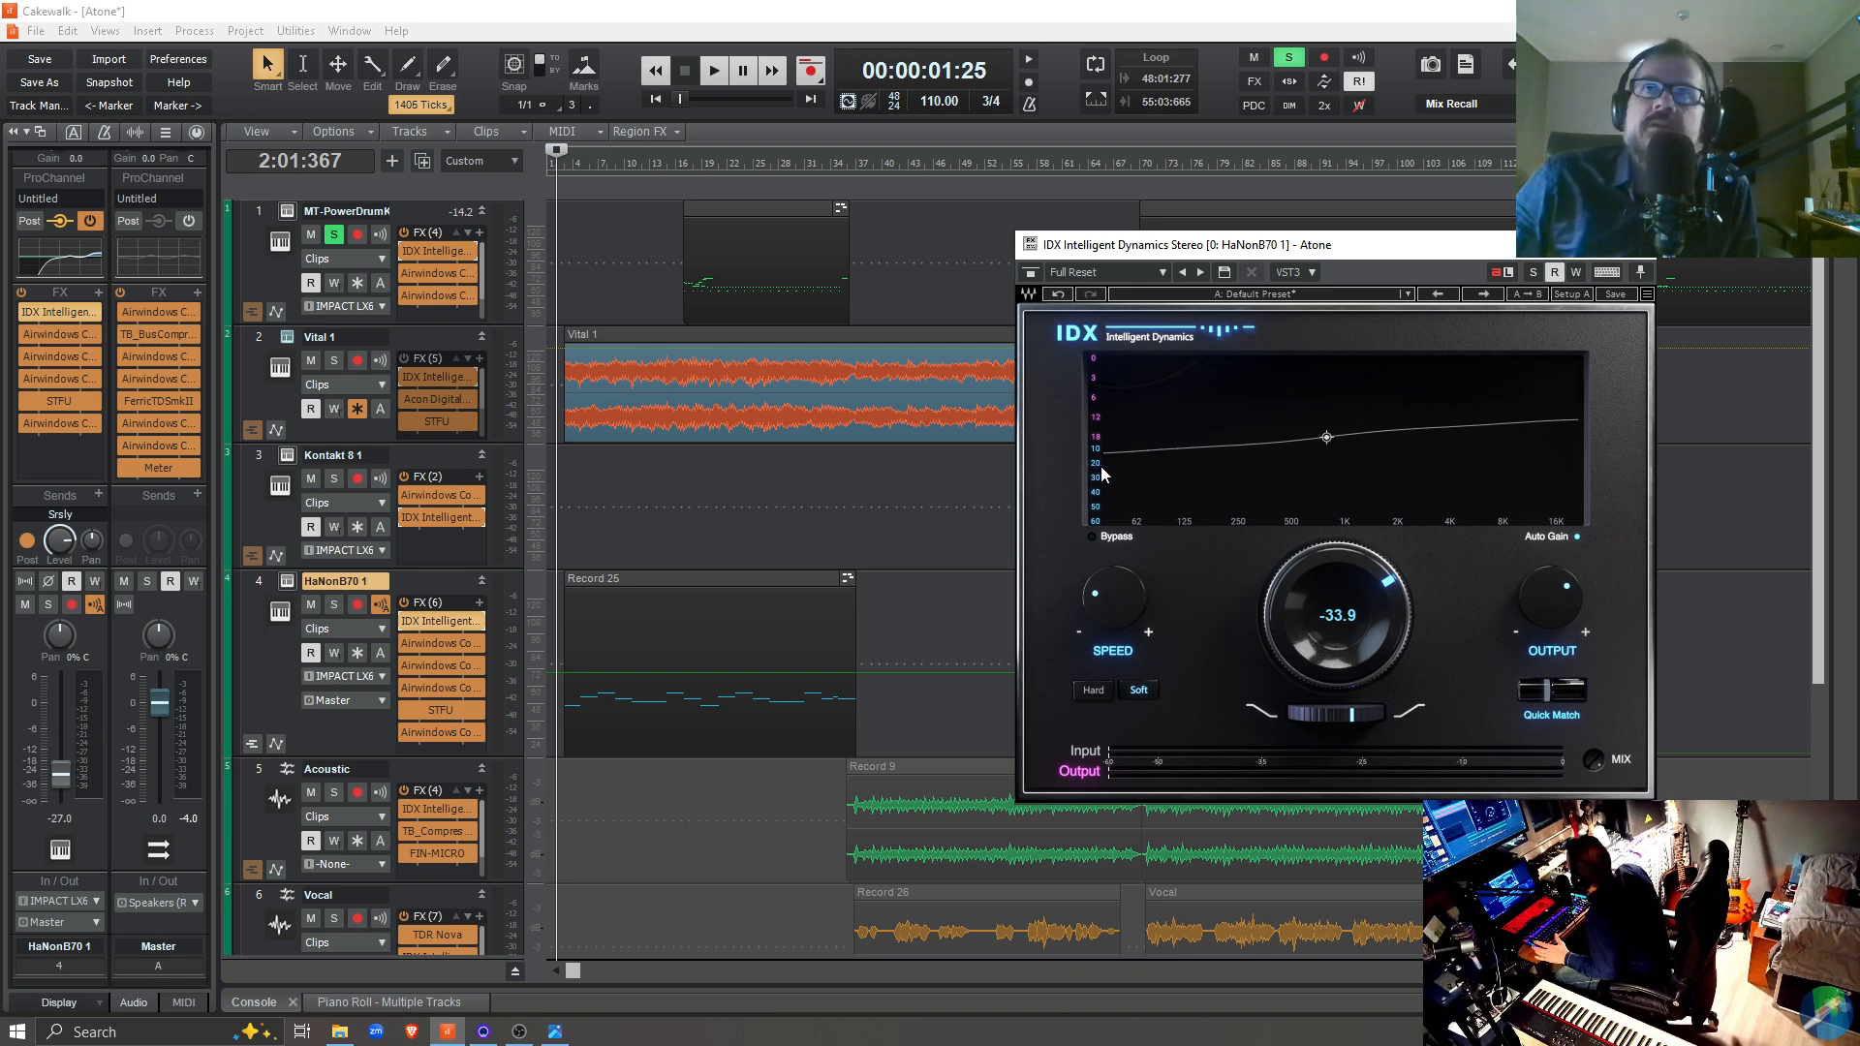
Check the Speed knob and tilt slider of the HaNonB70 1 track's IDX plugin, nudging them only minimally
{"action": "mouse_move", "coordinate": [1535, 599]}
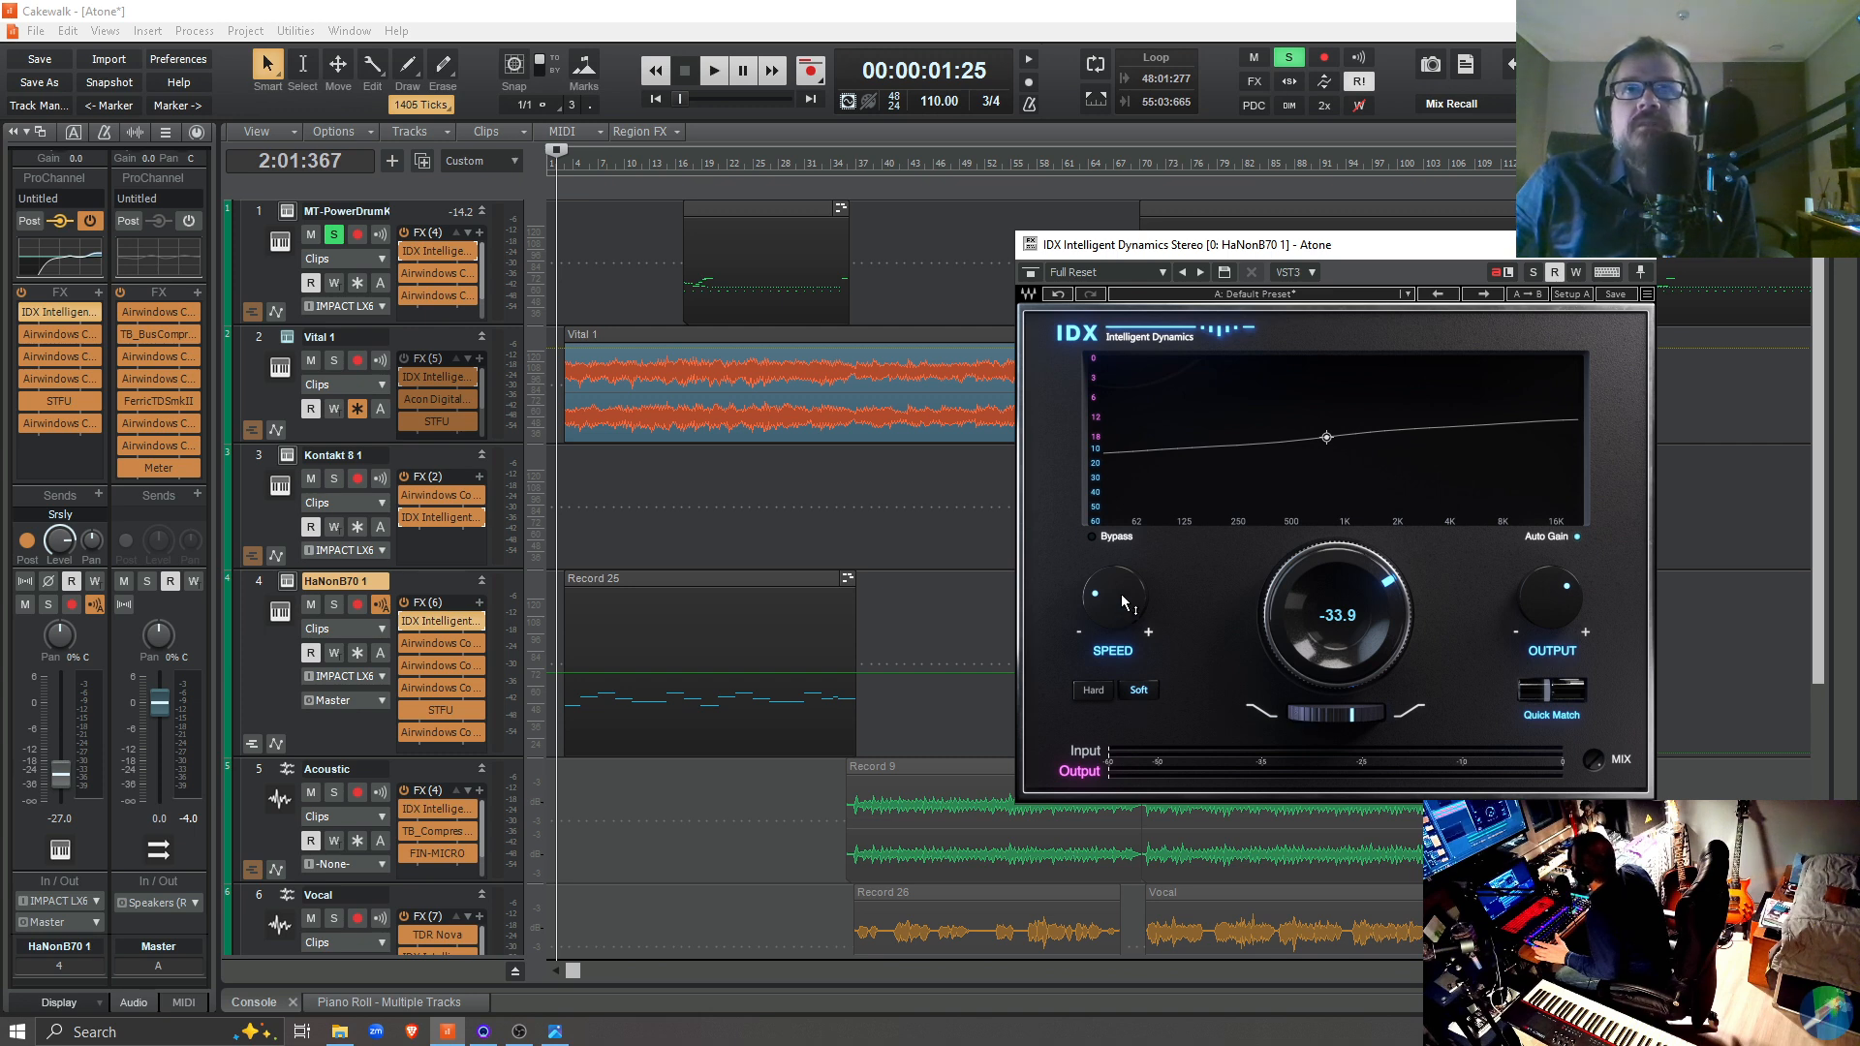
{"action": "left_click_drag", "start_coordinate": [1114, 607], "coordinate": [1114, 607]}
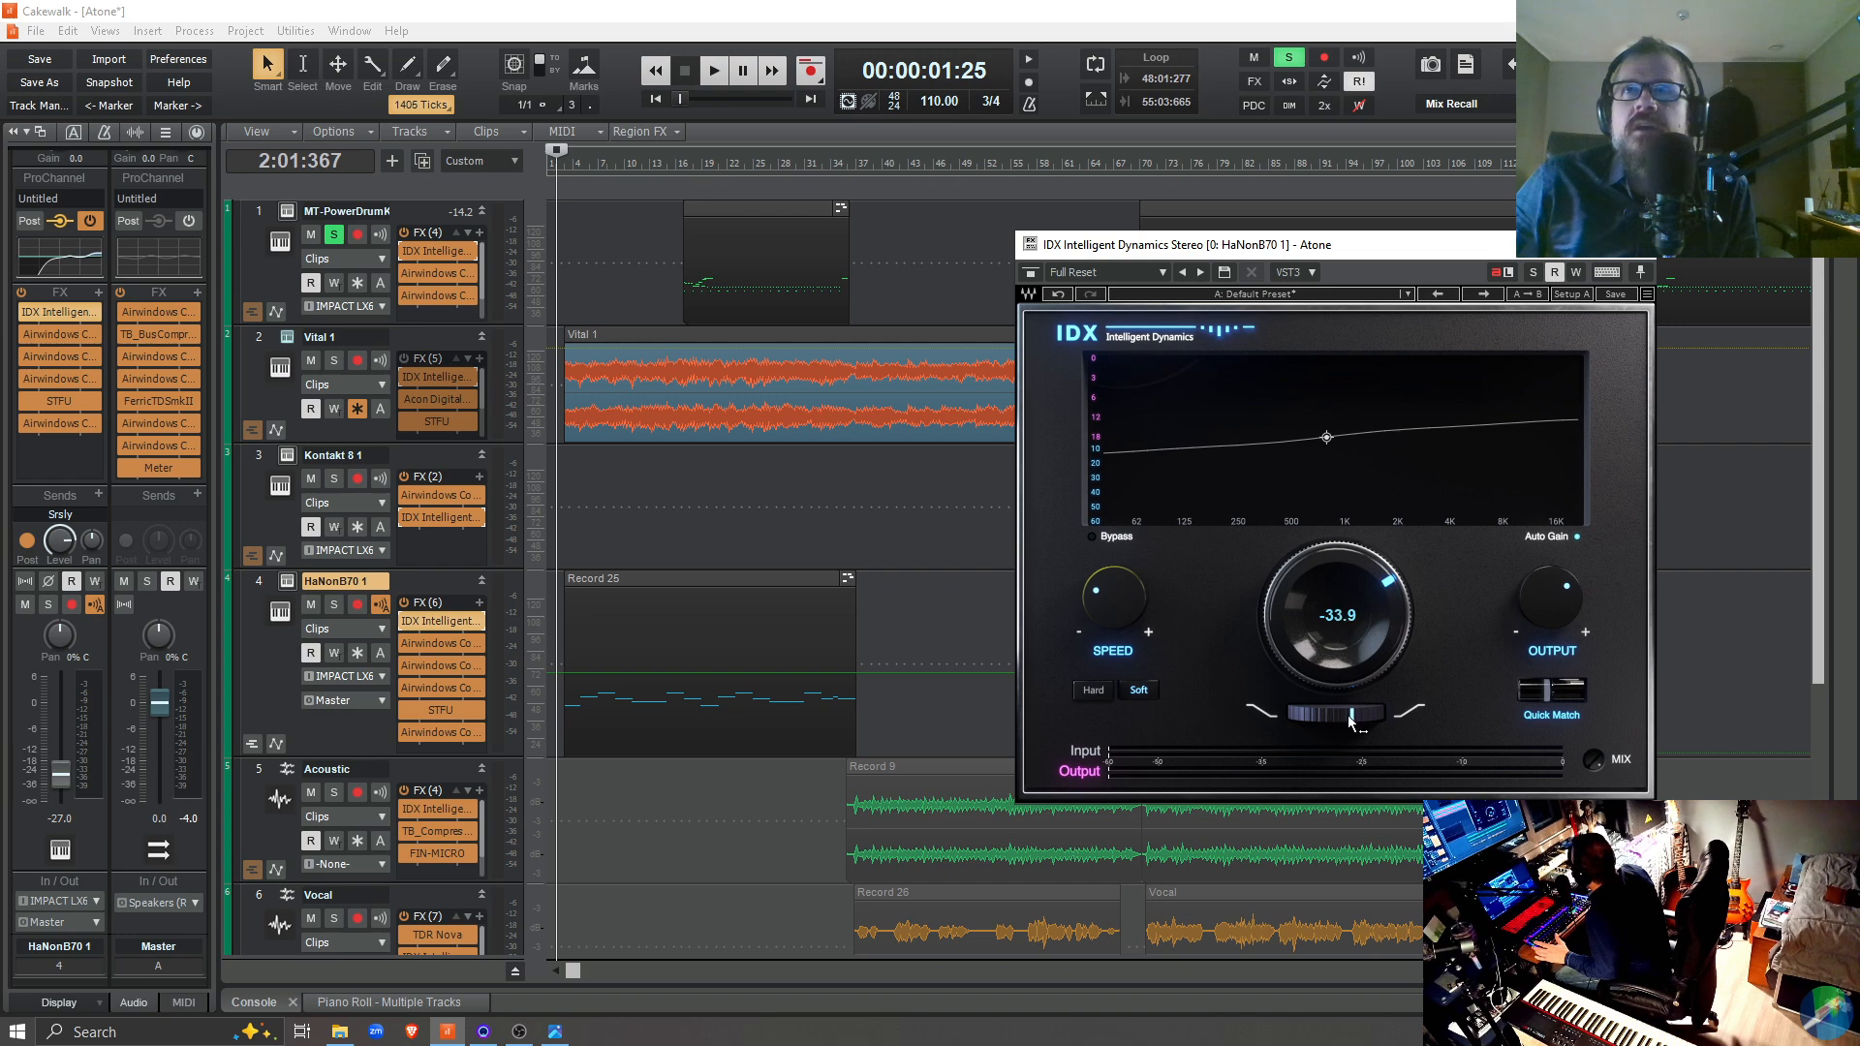
{"action": "left_click_drag", "start_coordinate": [1349, 716], "coordinate": [1351, 717]}
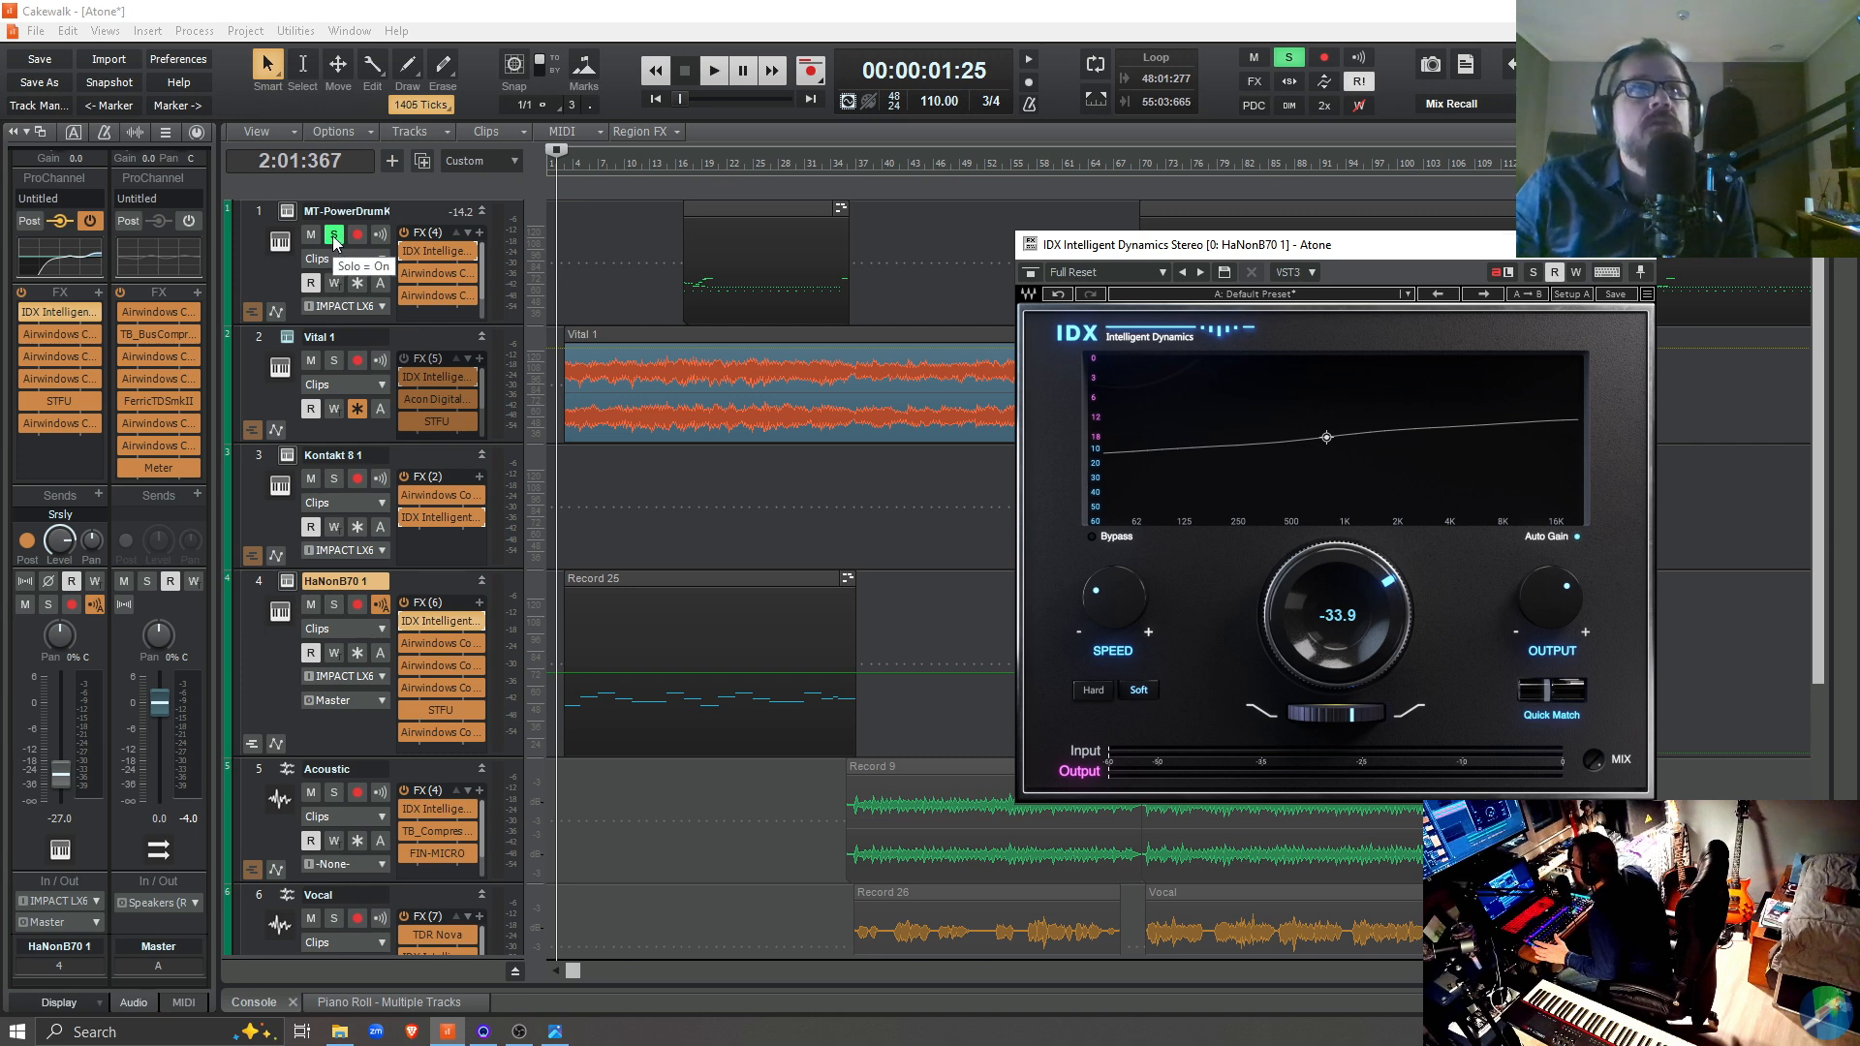
Switch the solo from the MT-PowerDrumKit track to the HaNonB70 1 track and reposition the plugin window to show its clips
{"action": "left_click", "coordinate": [334, 238]}
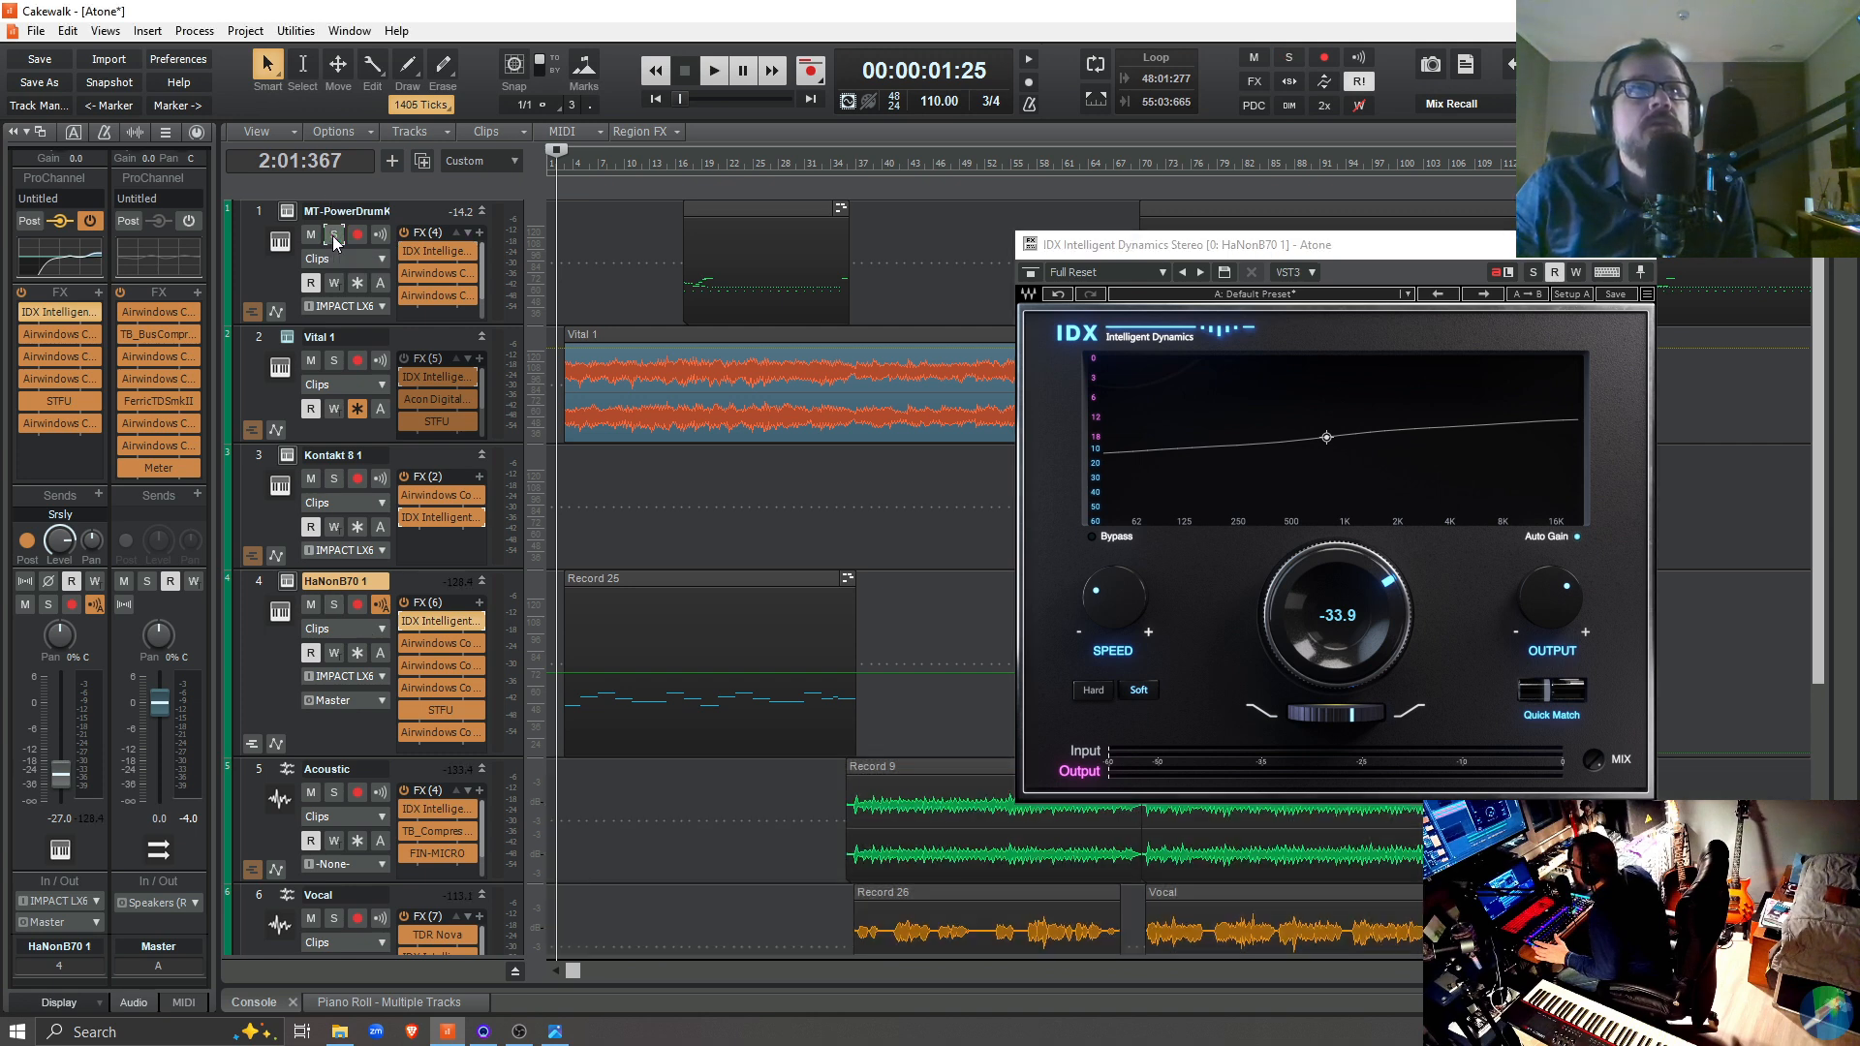
{"action": "left_click", "coordinate": [330, 607]}
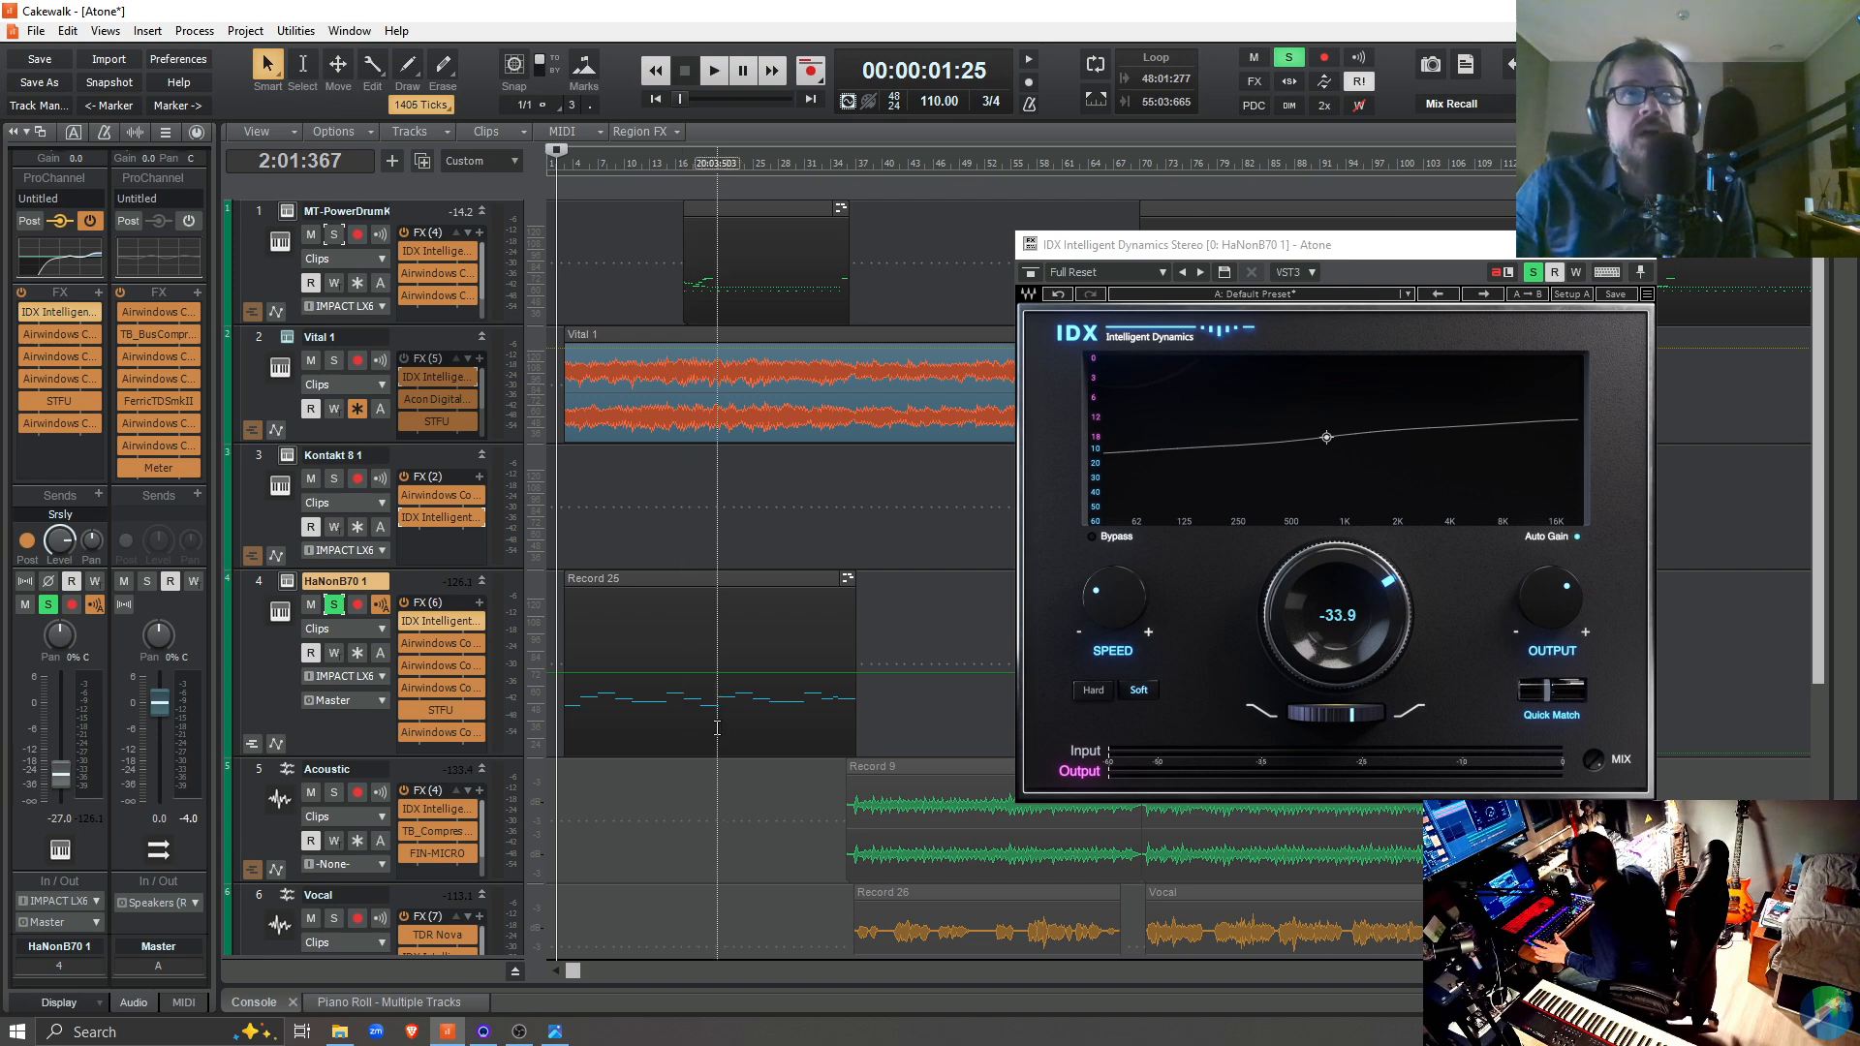
{"action": "left_click_drag", "start_coordinate": [1260, 250], "coordinate": [689, 239]}
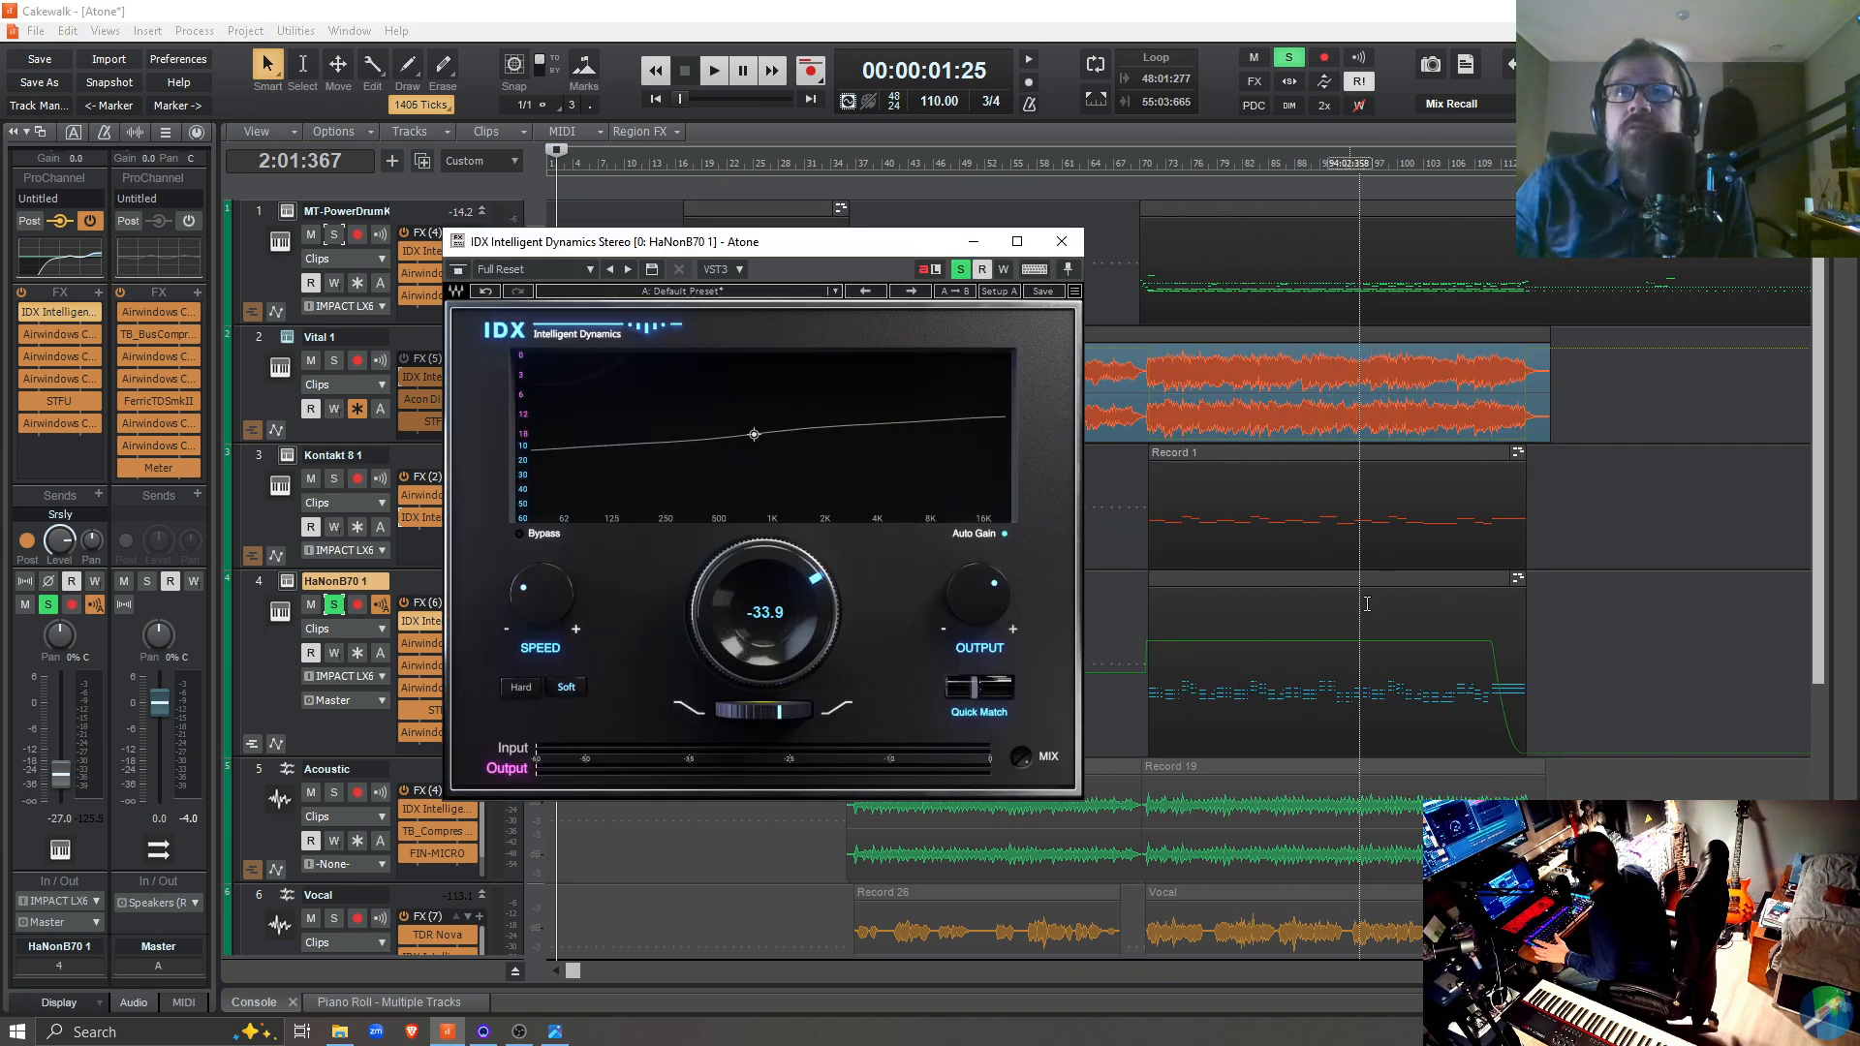
{"action": "left_click_drag", "start_coordinate": [666, 248], "coordinate": [1251, 271]}
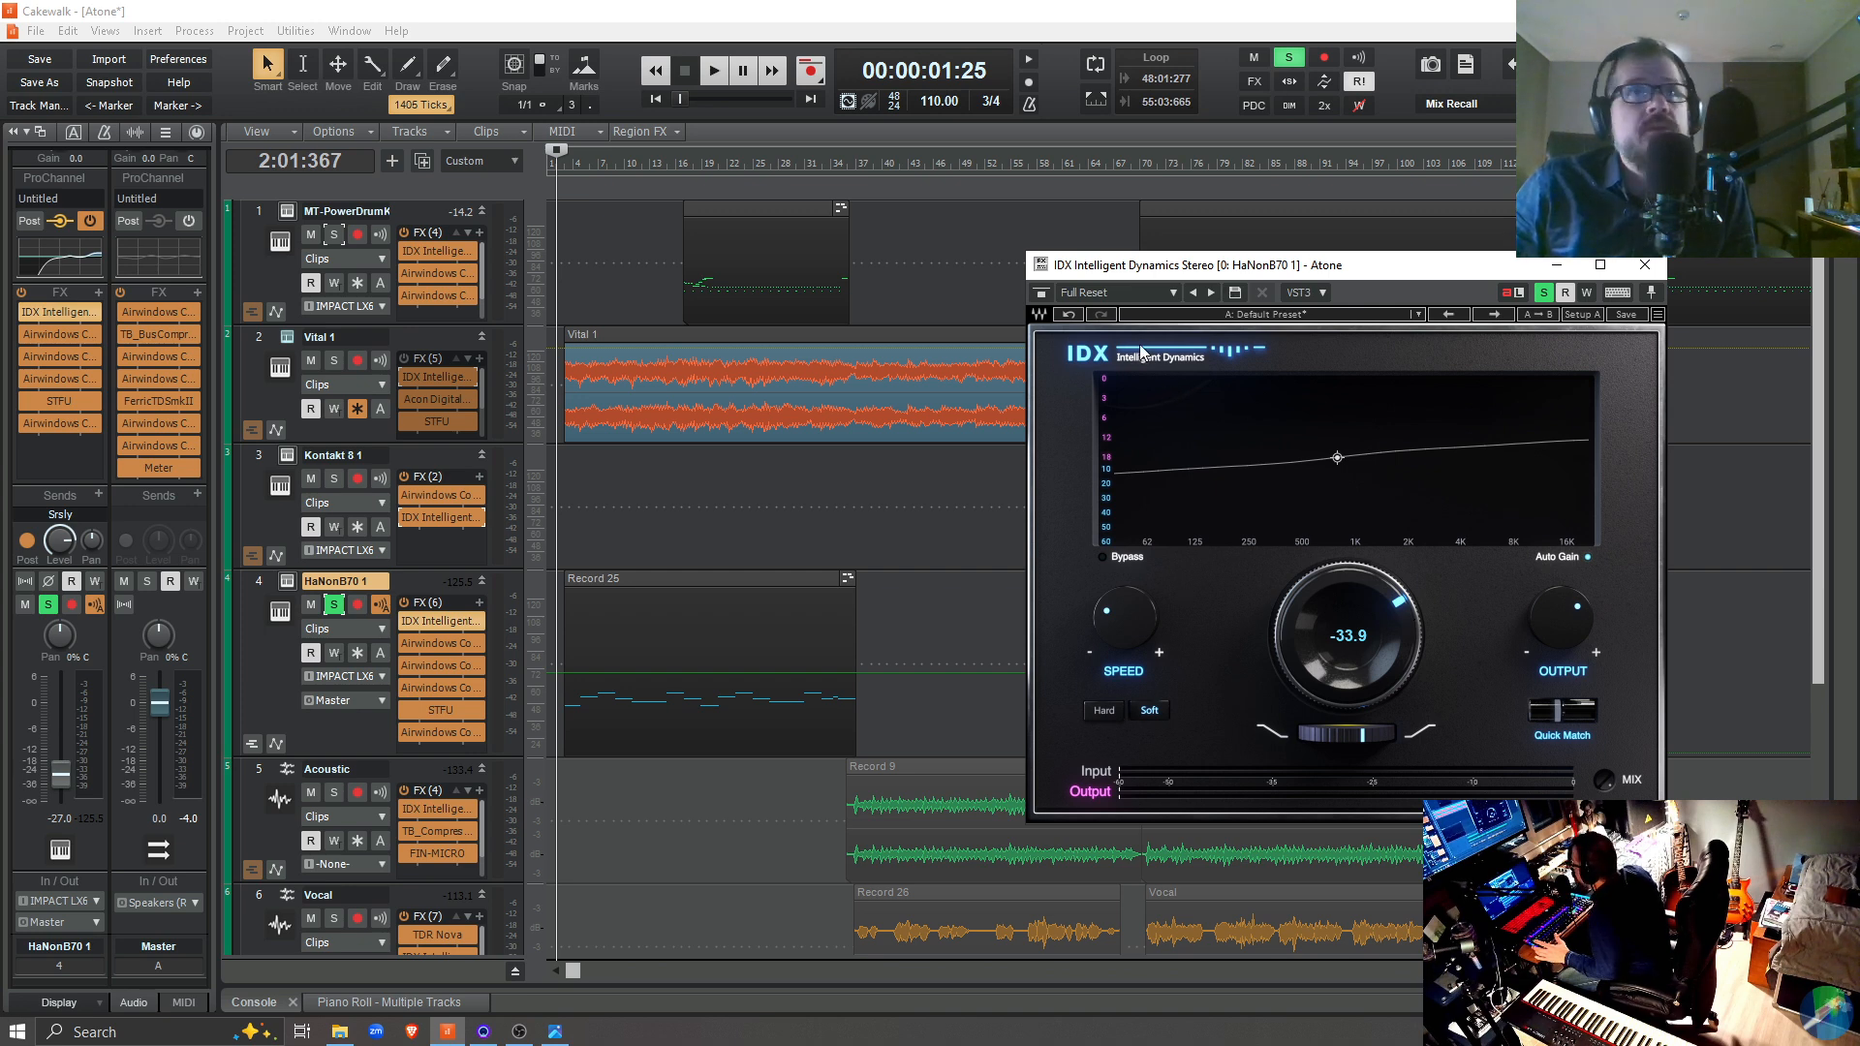
Play the soloed HaNonB70 1 track, repeatedly bypass and re-enable its IDX plugin to compare the sound, and stop playback
{"action": "key", "text": "space"}
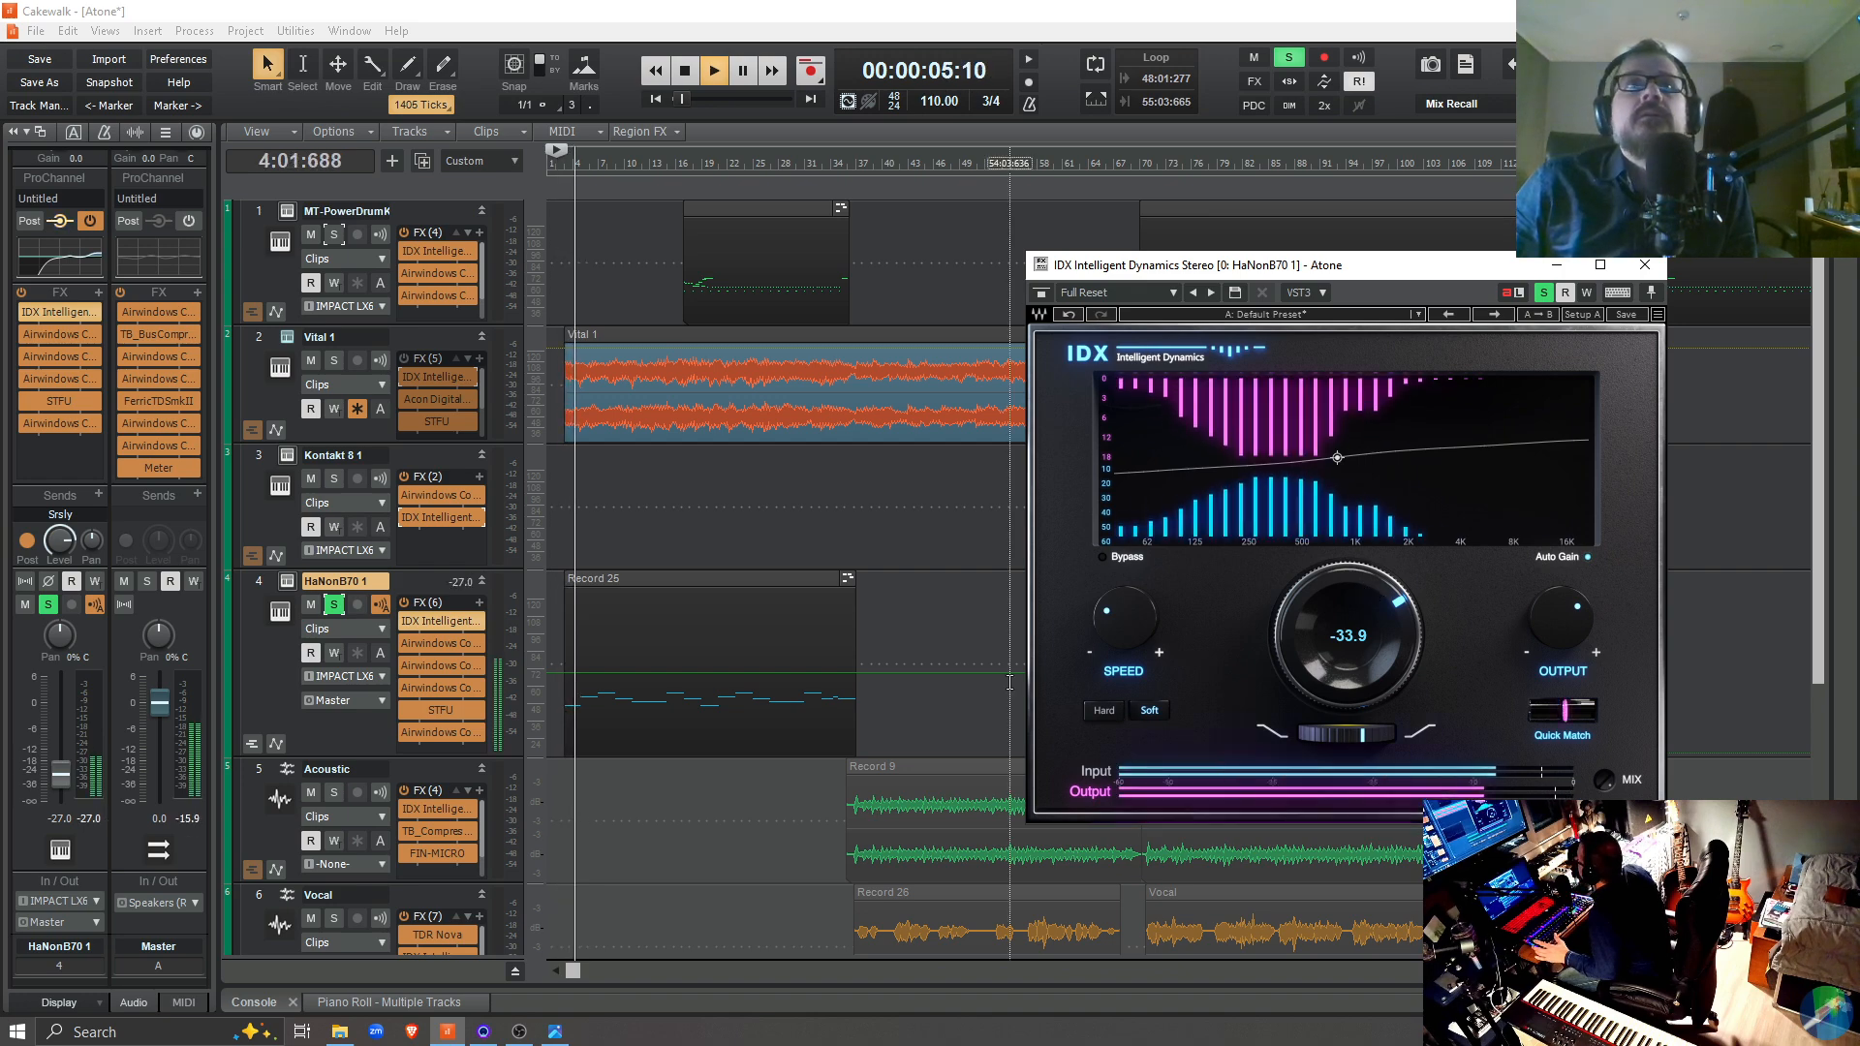
{"action": "left_click", "coordinate": [404, 623]}
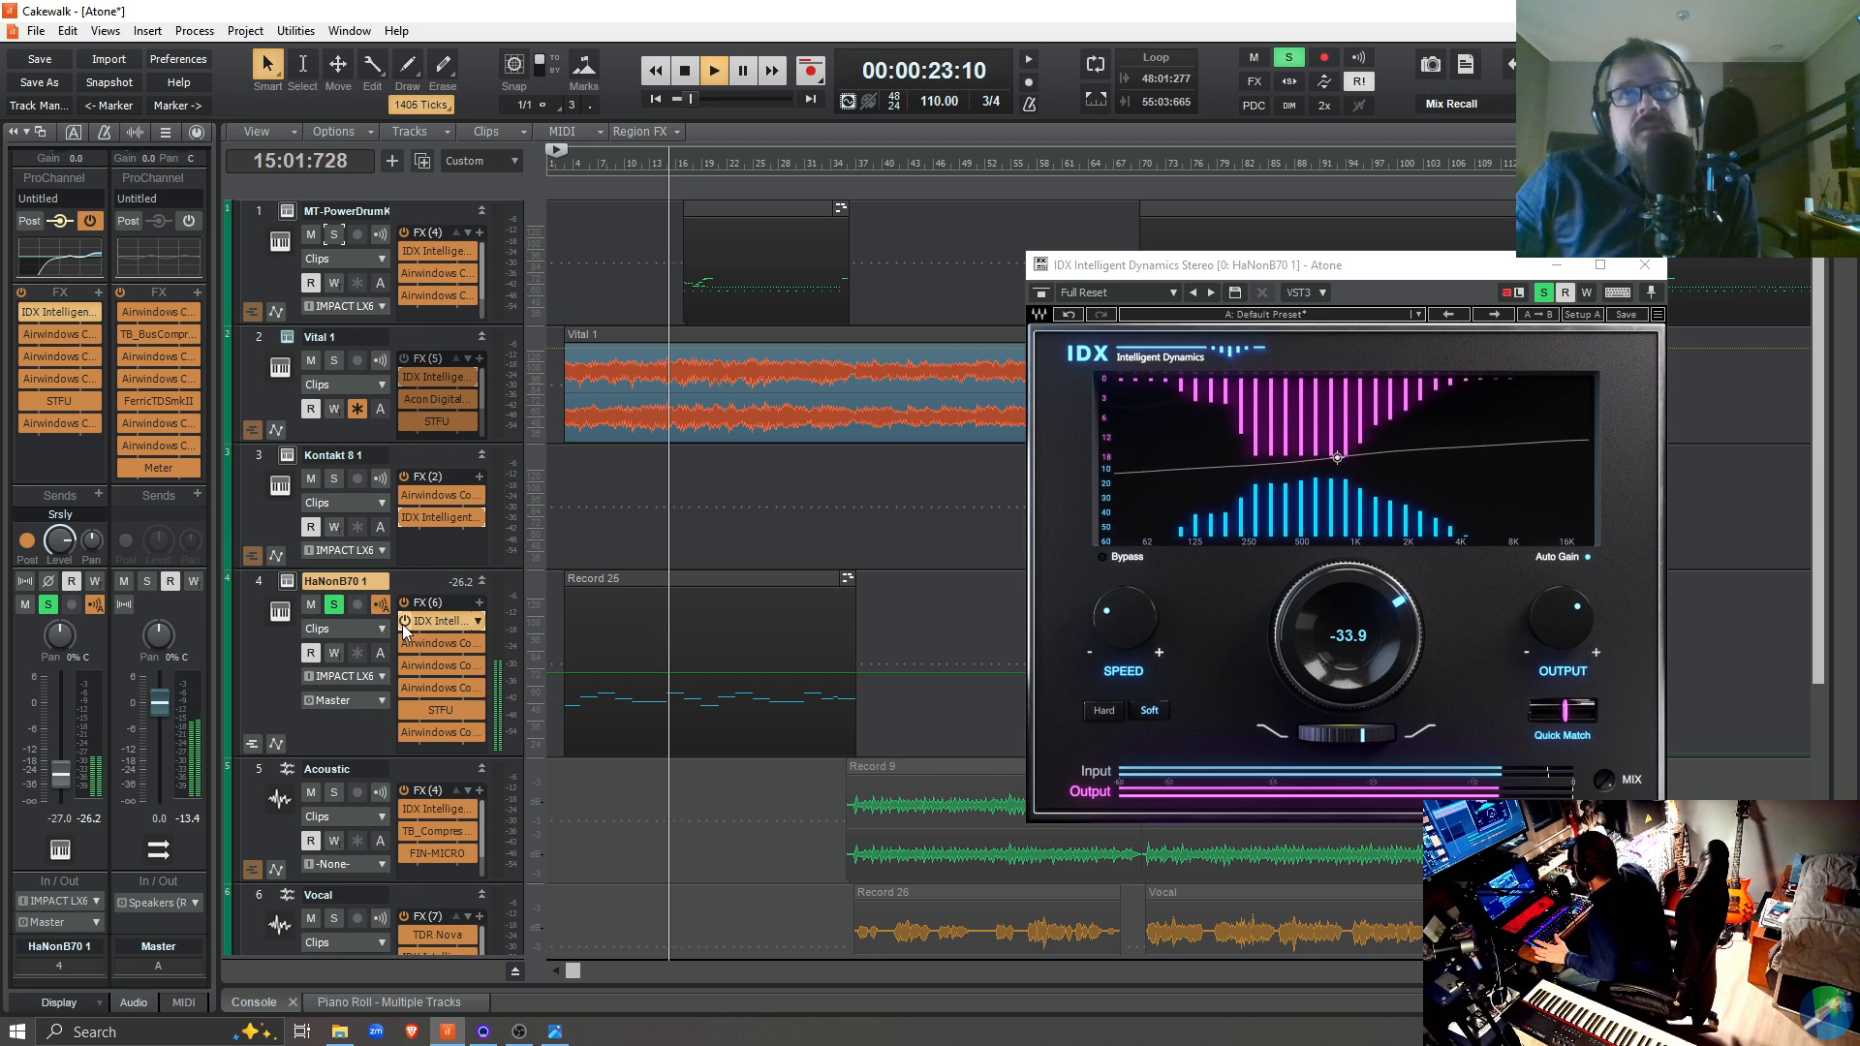
{"action": "left_click", "coordinate": [403, 624]}
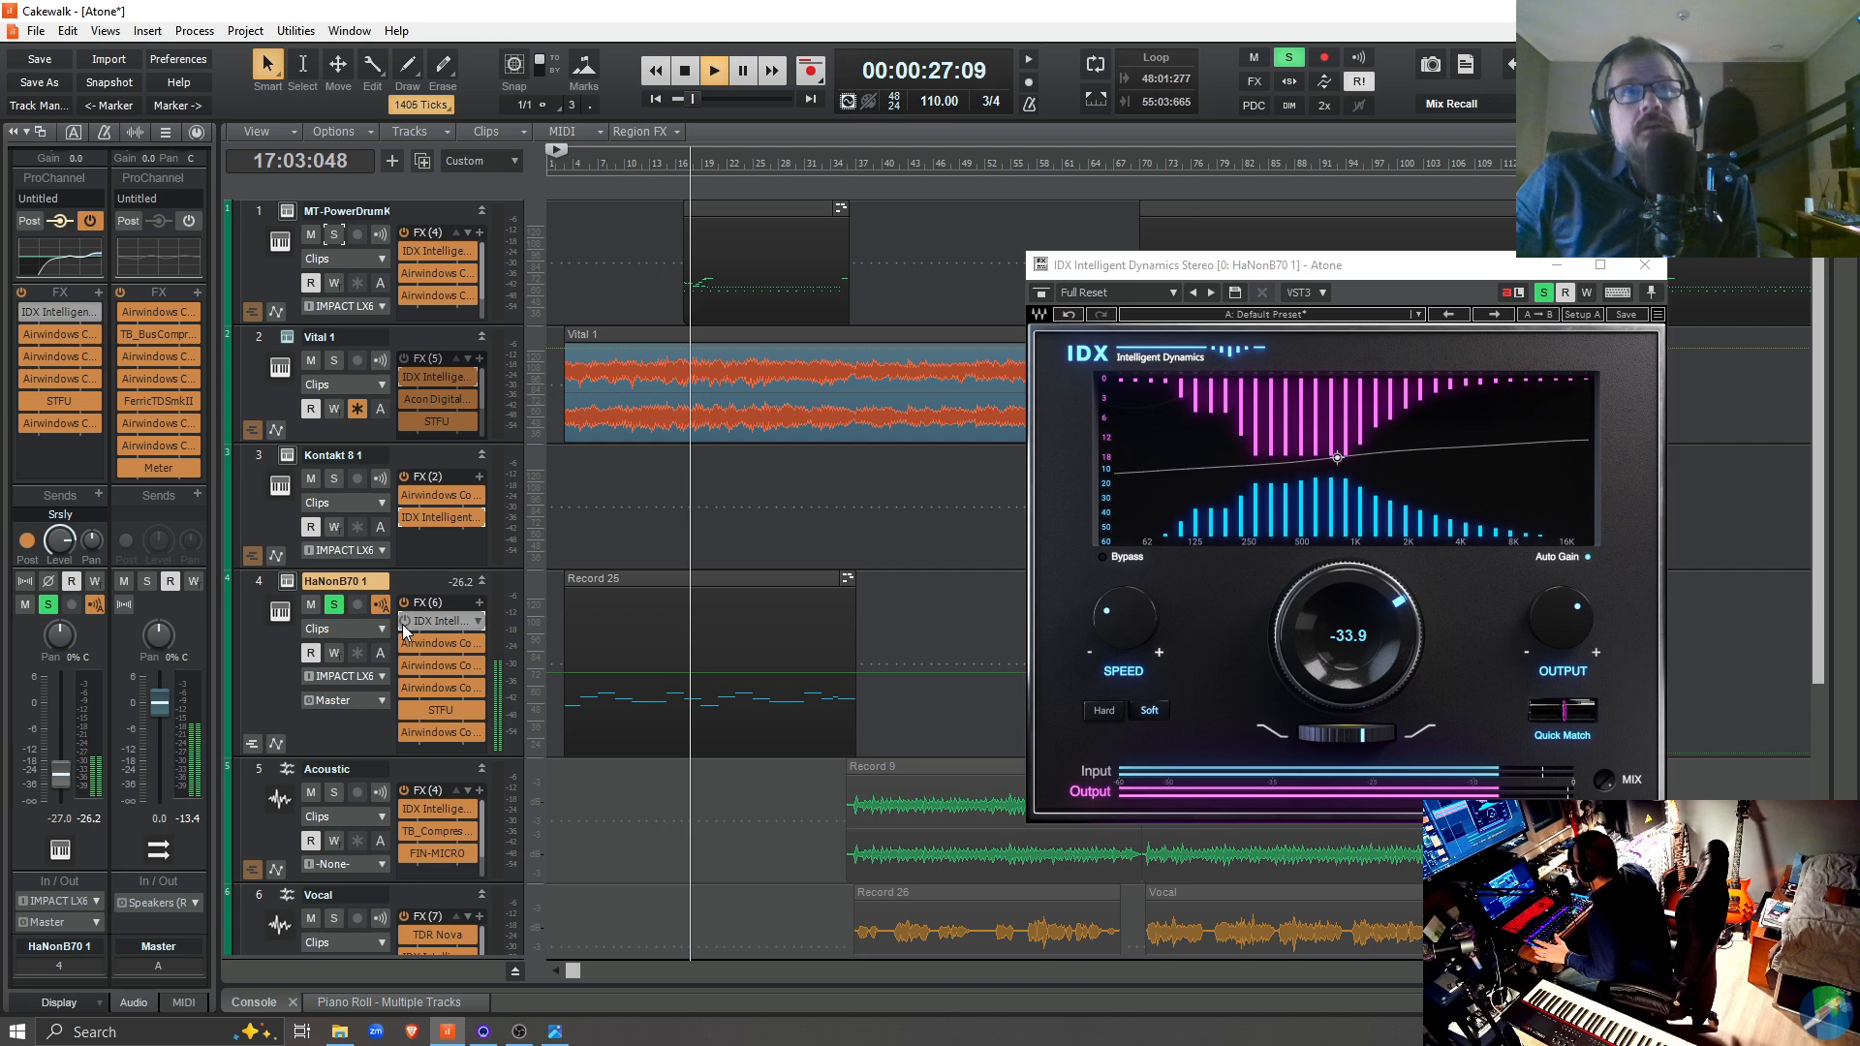
{"action": "left_click", "coordinate": [404, 625]}
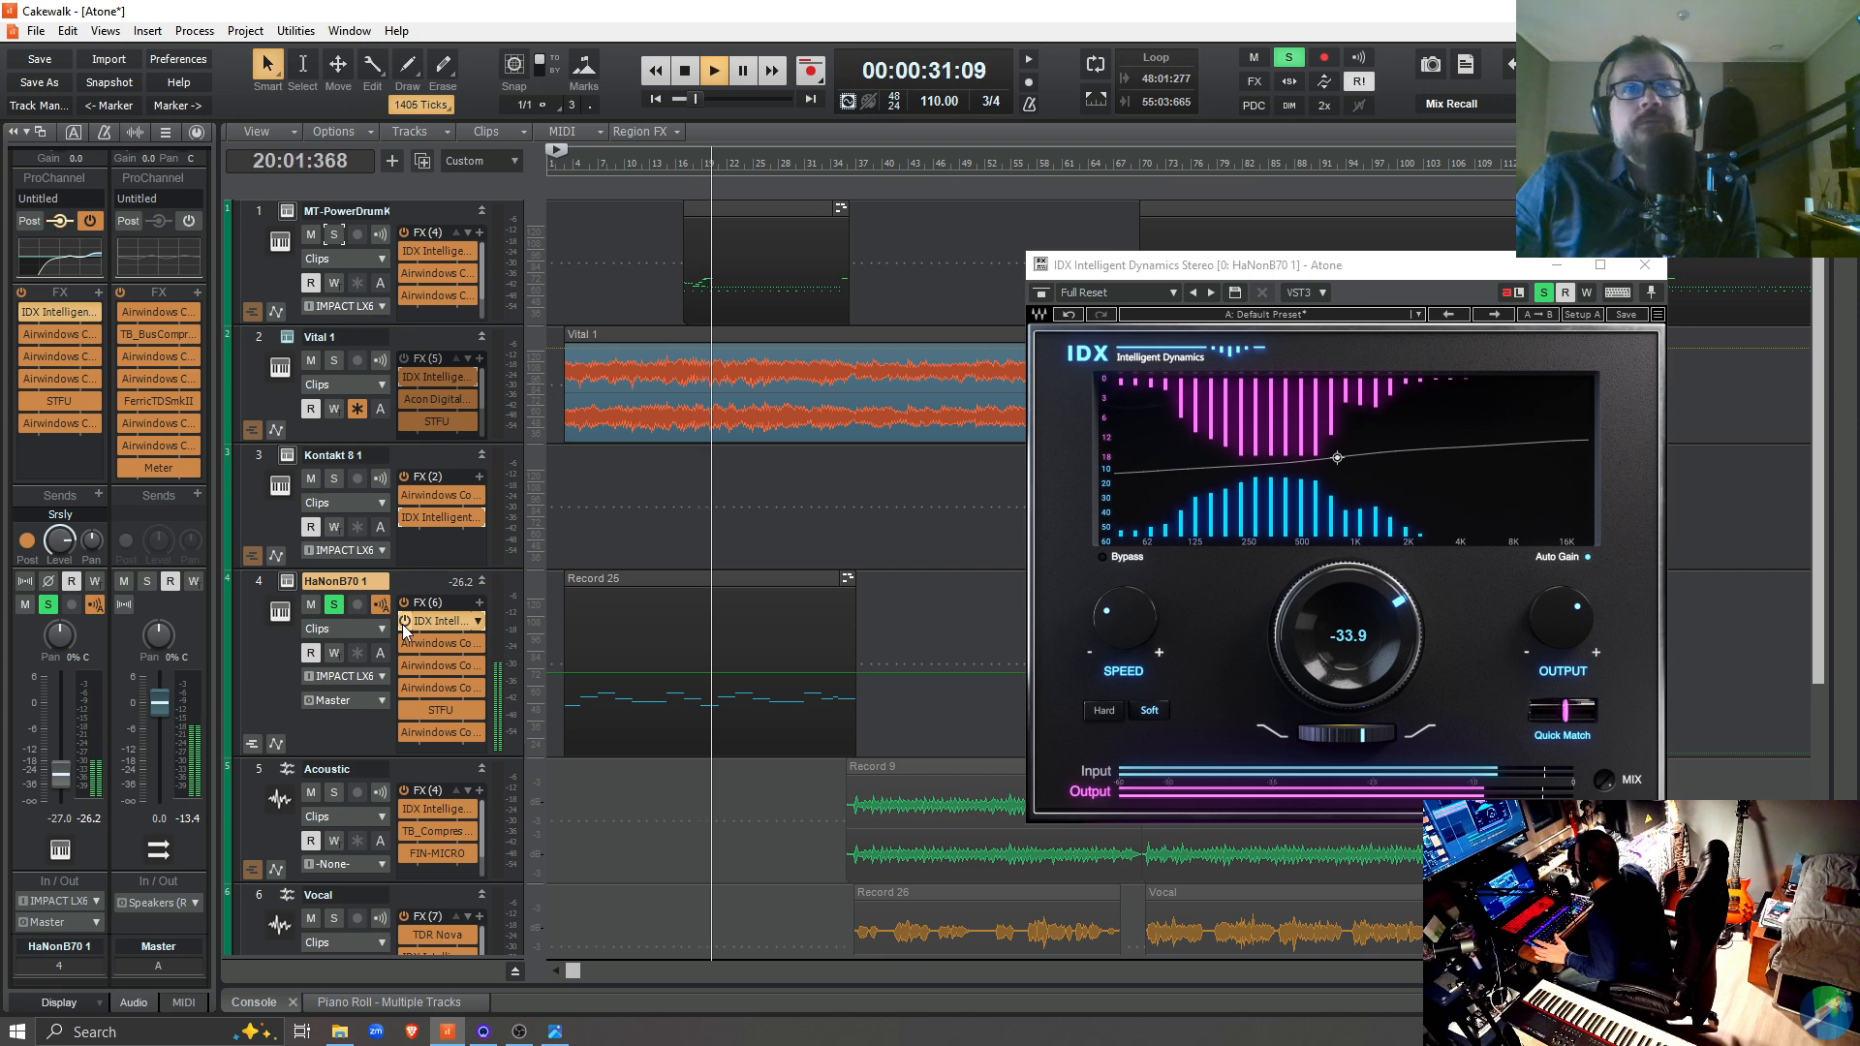
{"action": "left_click", "coordinate": [404, 625]}
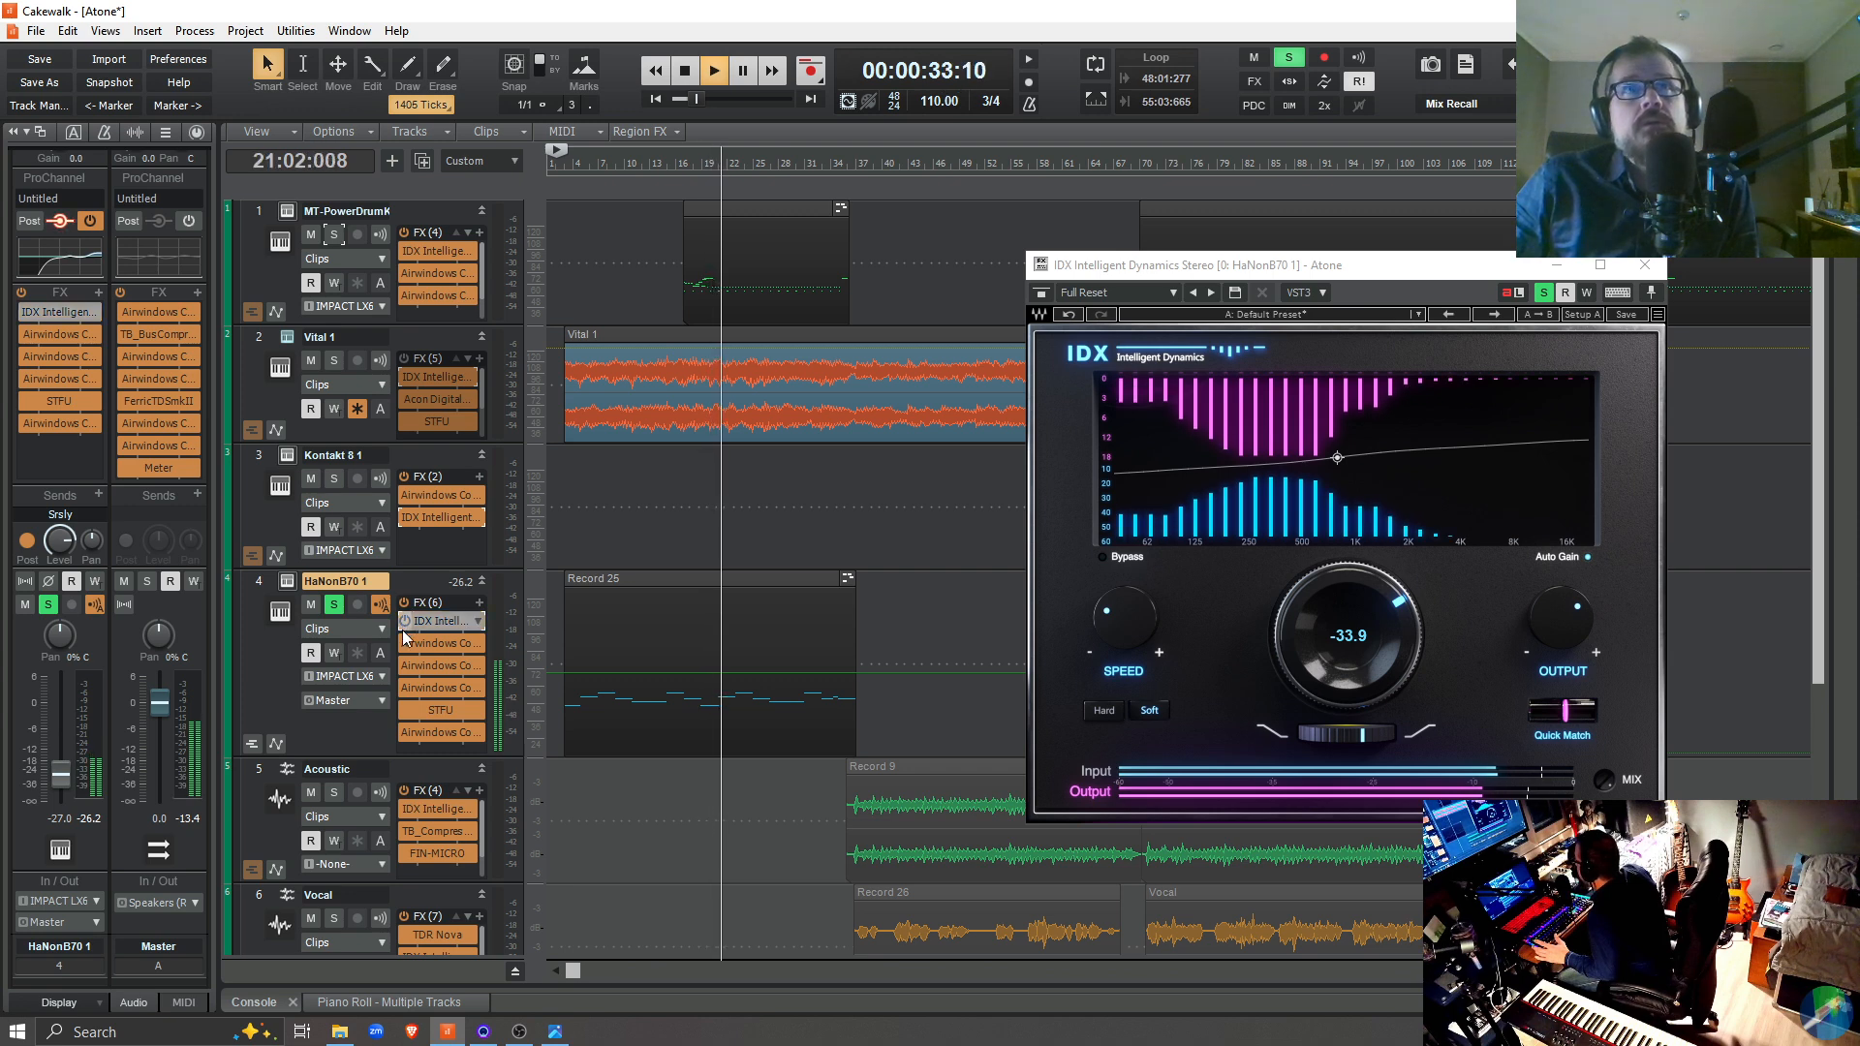
{"action": "left_click", "coordinate": [403, 630]}
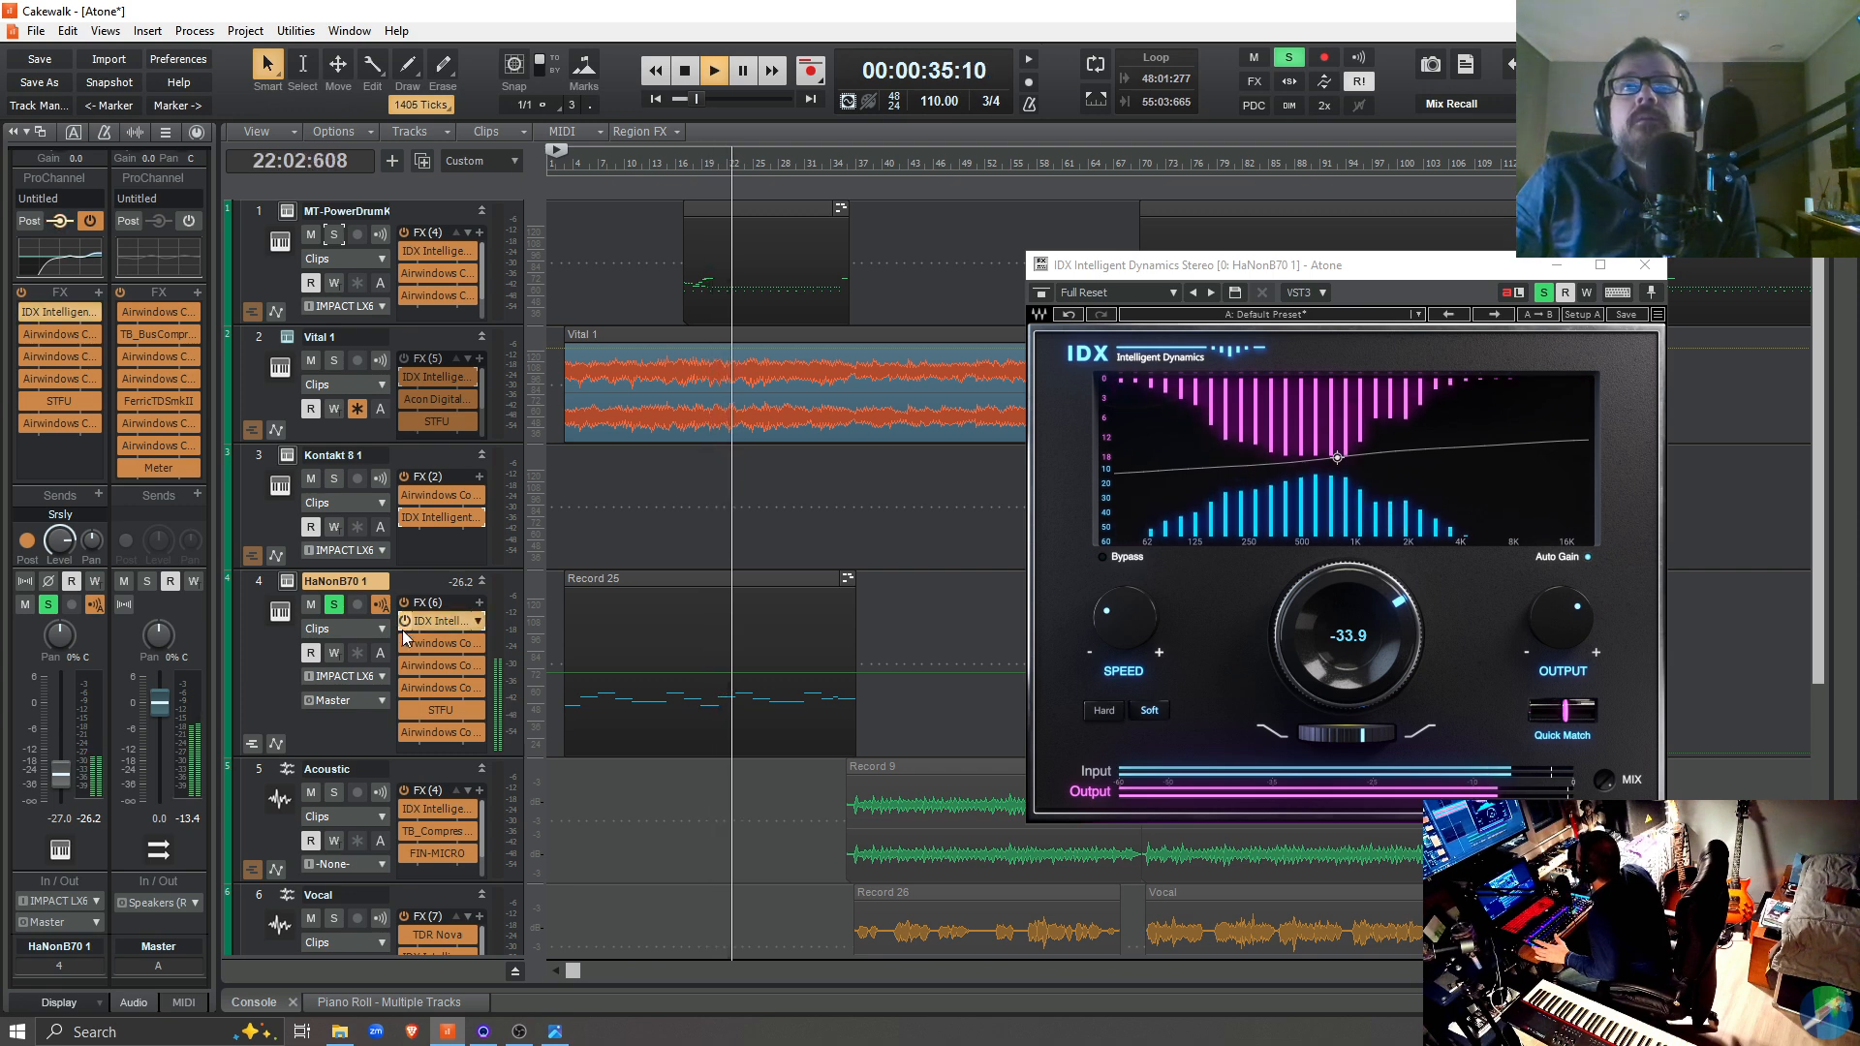
{"action": "key", "text": "space"}
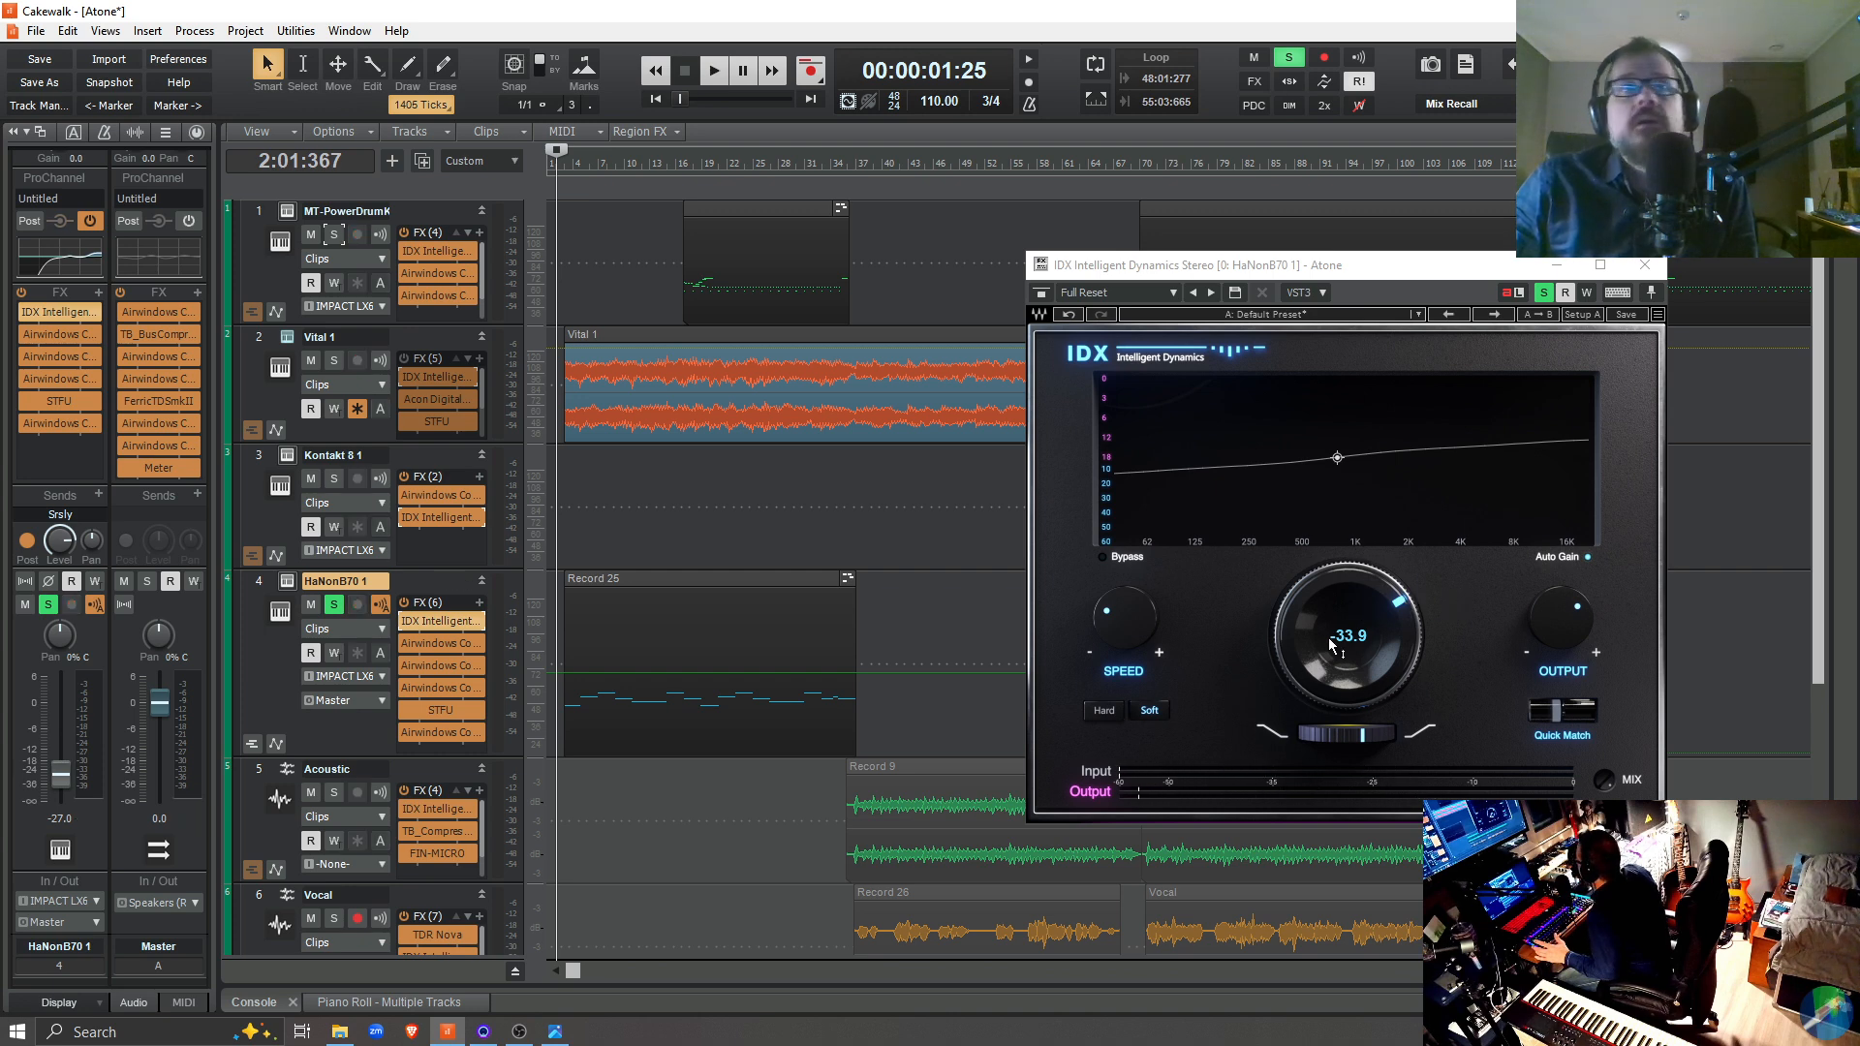
Replay the soloed track, touch the large central knob of the IDX plugin, set Speed to 3 and stop playback
{"action": "key", "text": "space"}
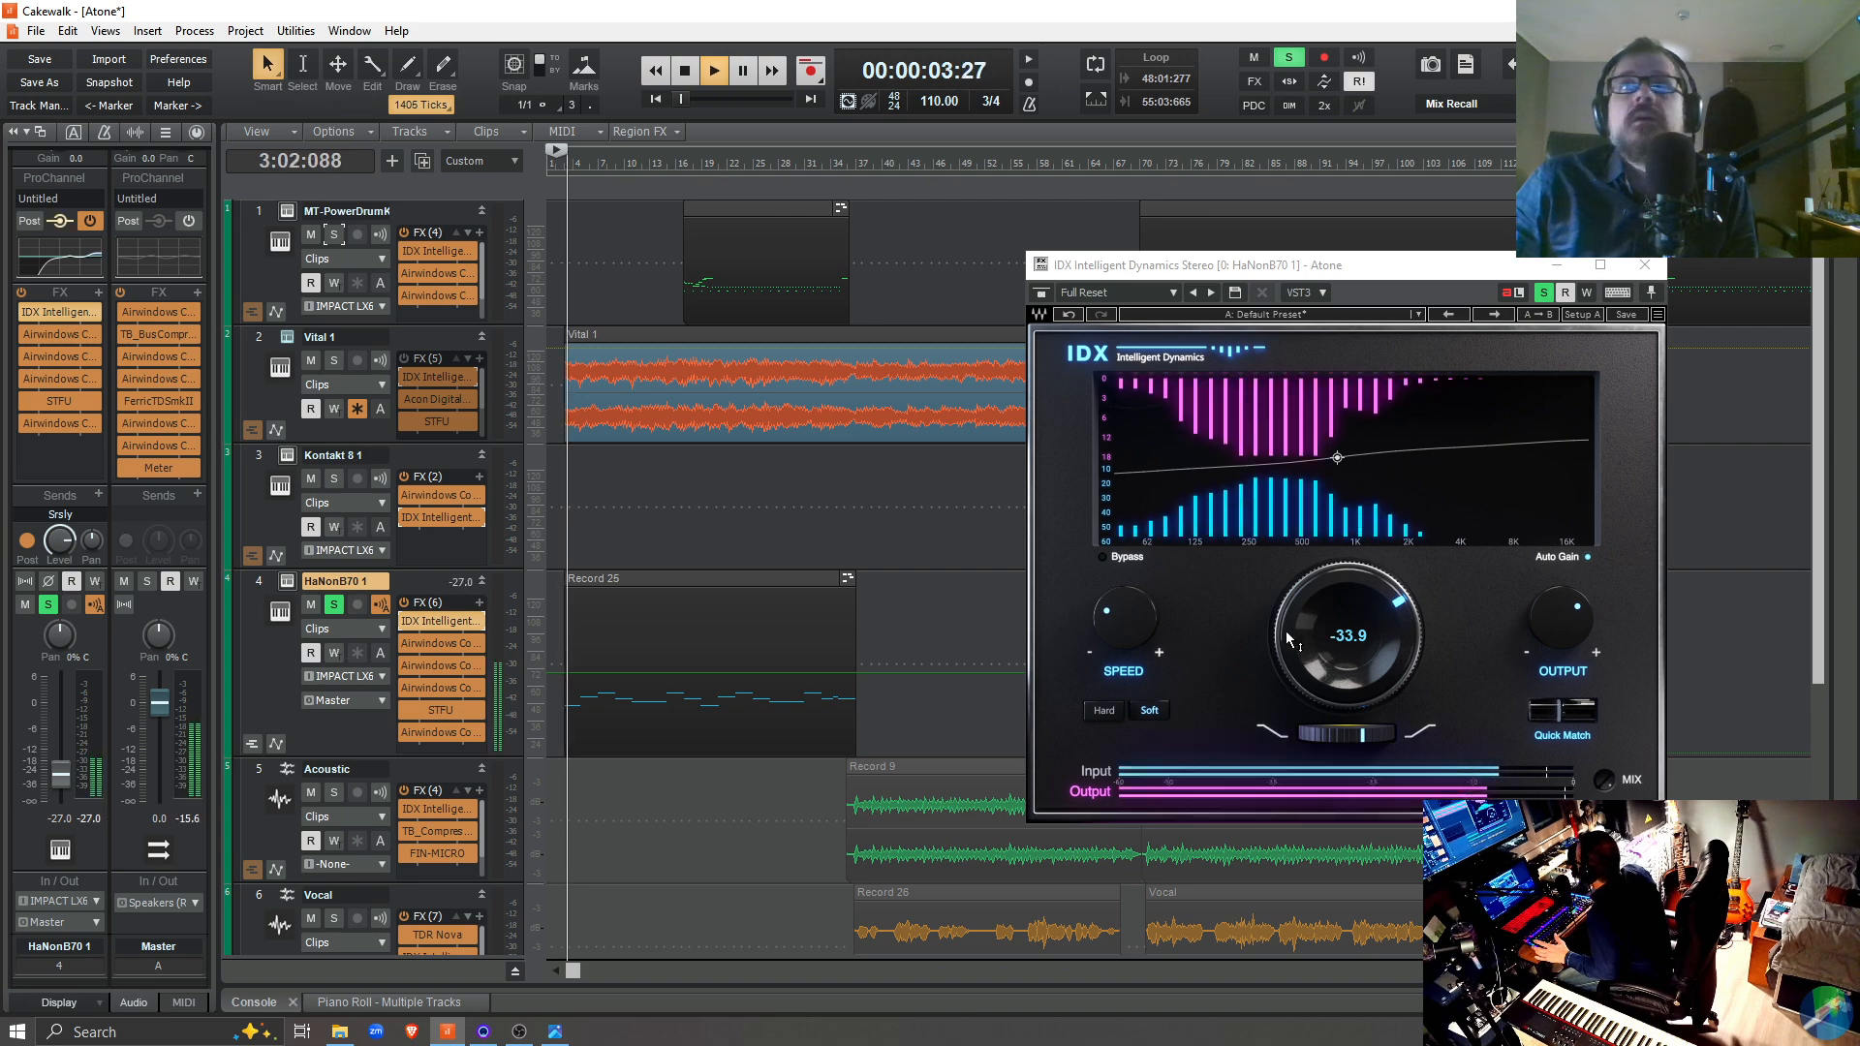
{"action": "mouse_move", "coordinate": [1317, 606]}
{"action": "left_mouse_down"}
{"action": "mouse_move", "coordinate": [1316, 741]}
{"action": "mouse_move", "coordinate": [1317, 551]}
{"action": "mouse_move", "coordinate": [1317, 737]}
{"action": "mouse_move", "coordinate": [1311, 603]}
{"action": "left_mouse_up"}
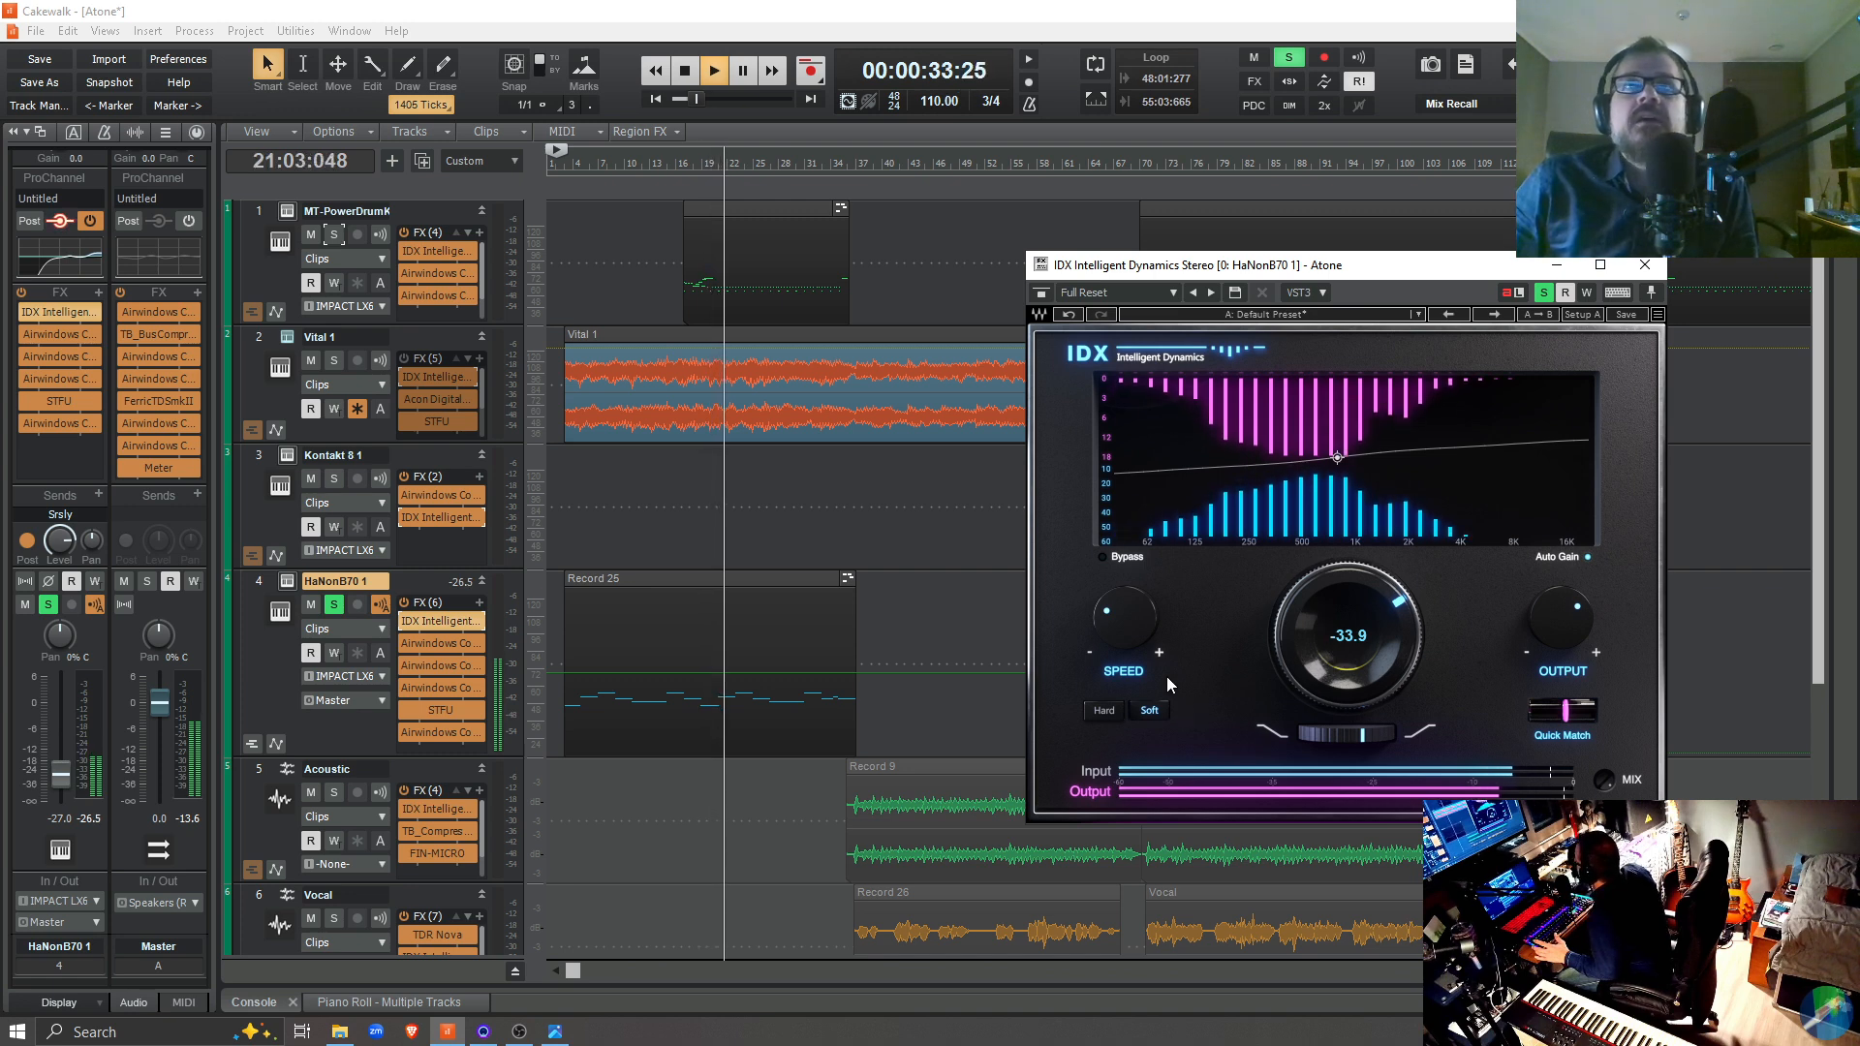
{"action": "mouse_move", "coordinate": [1118, 628]}
{"action": "left_mouse_down"}
{"action": "mouse_move", "coordinate": [1118, 538]}
{"action": "mouse_move", "coordinate": [1118, 637]}
{"action": "left_mouse_up"}
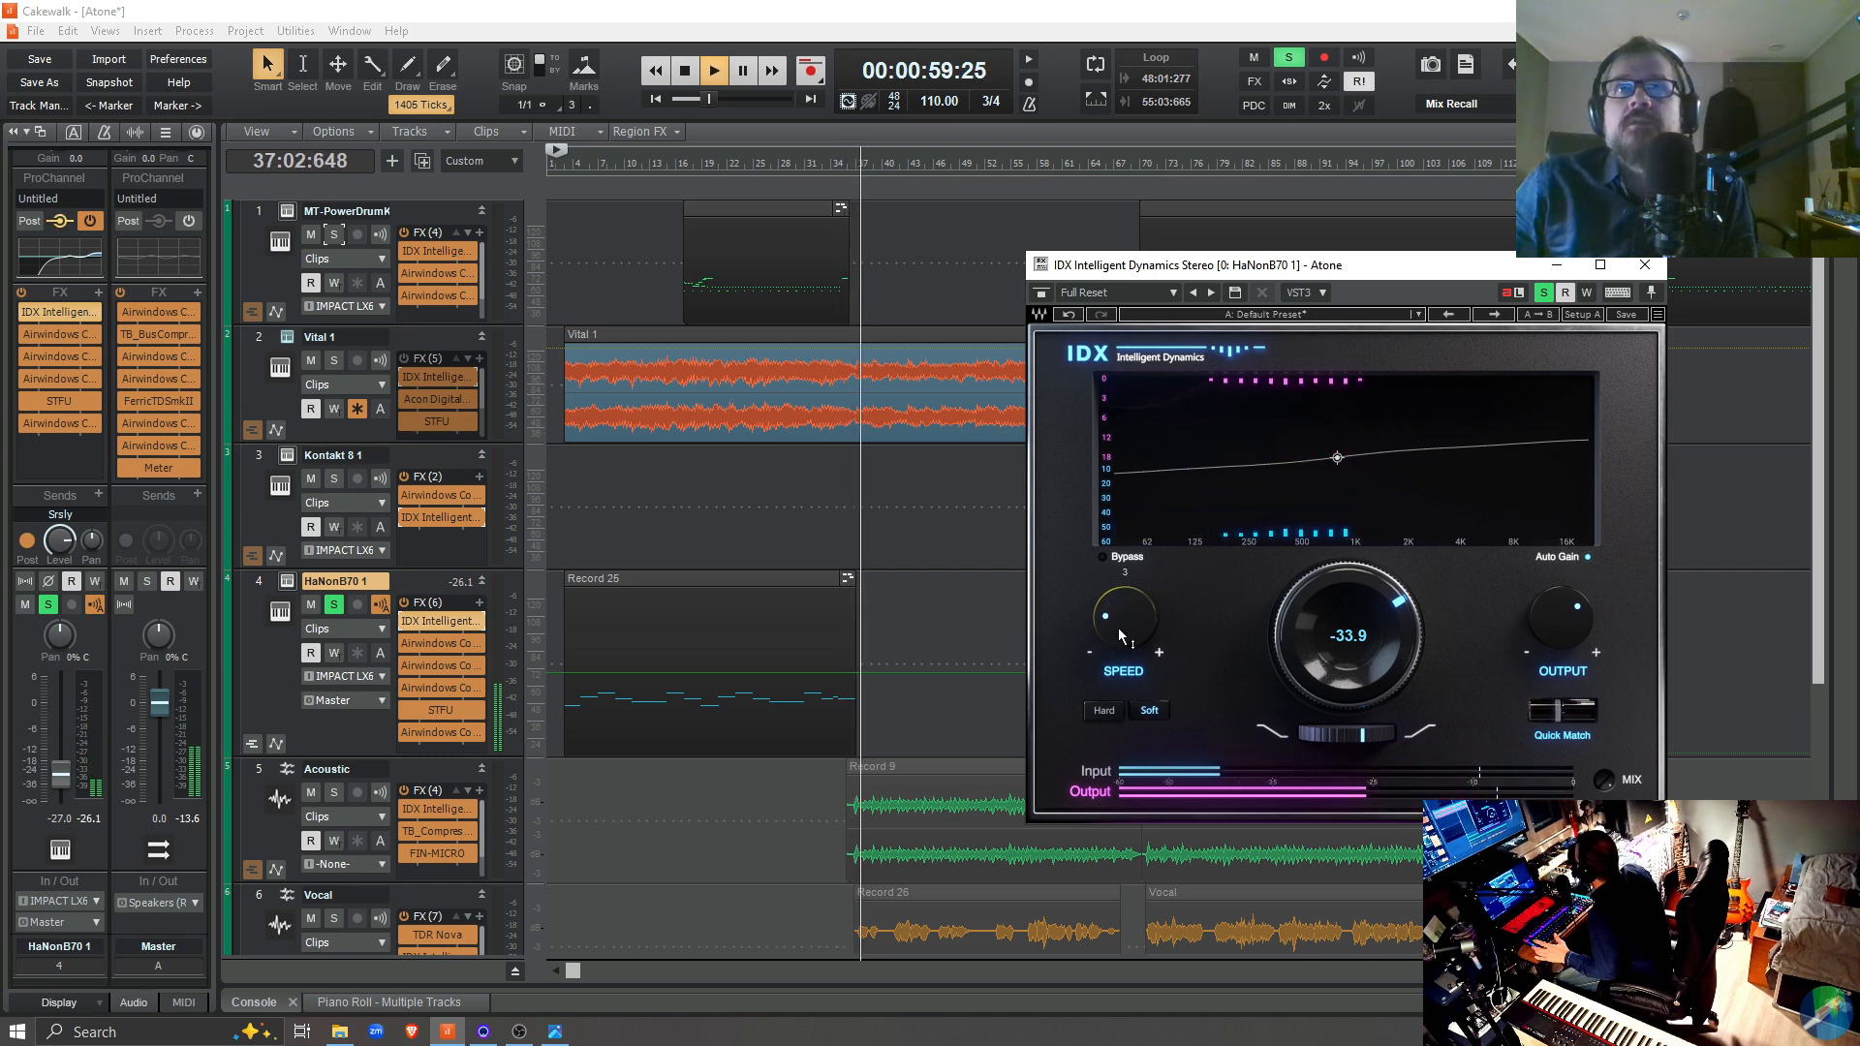
{"action": "key", "text": "space"}
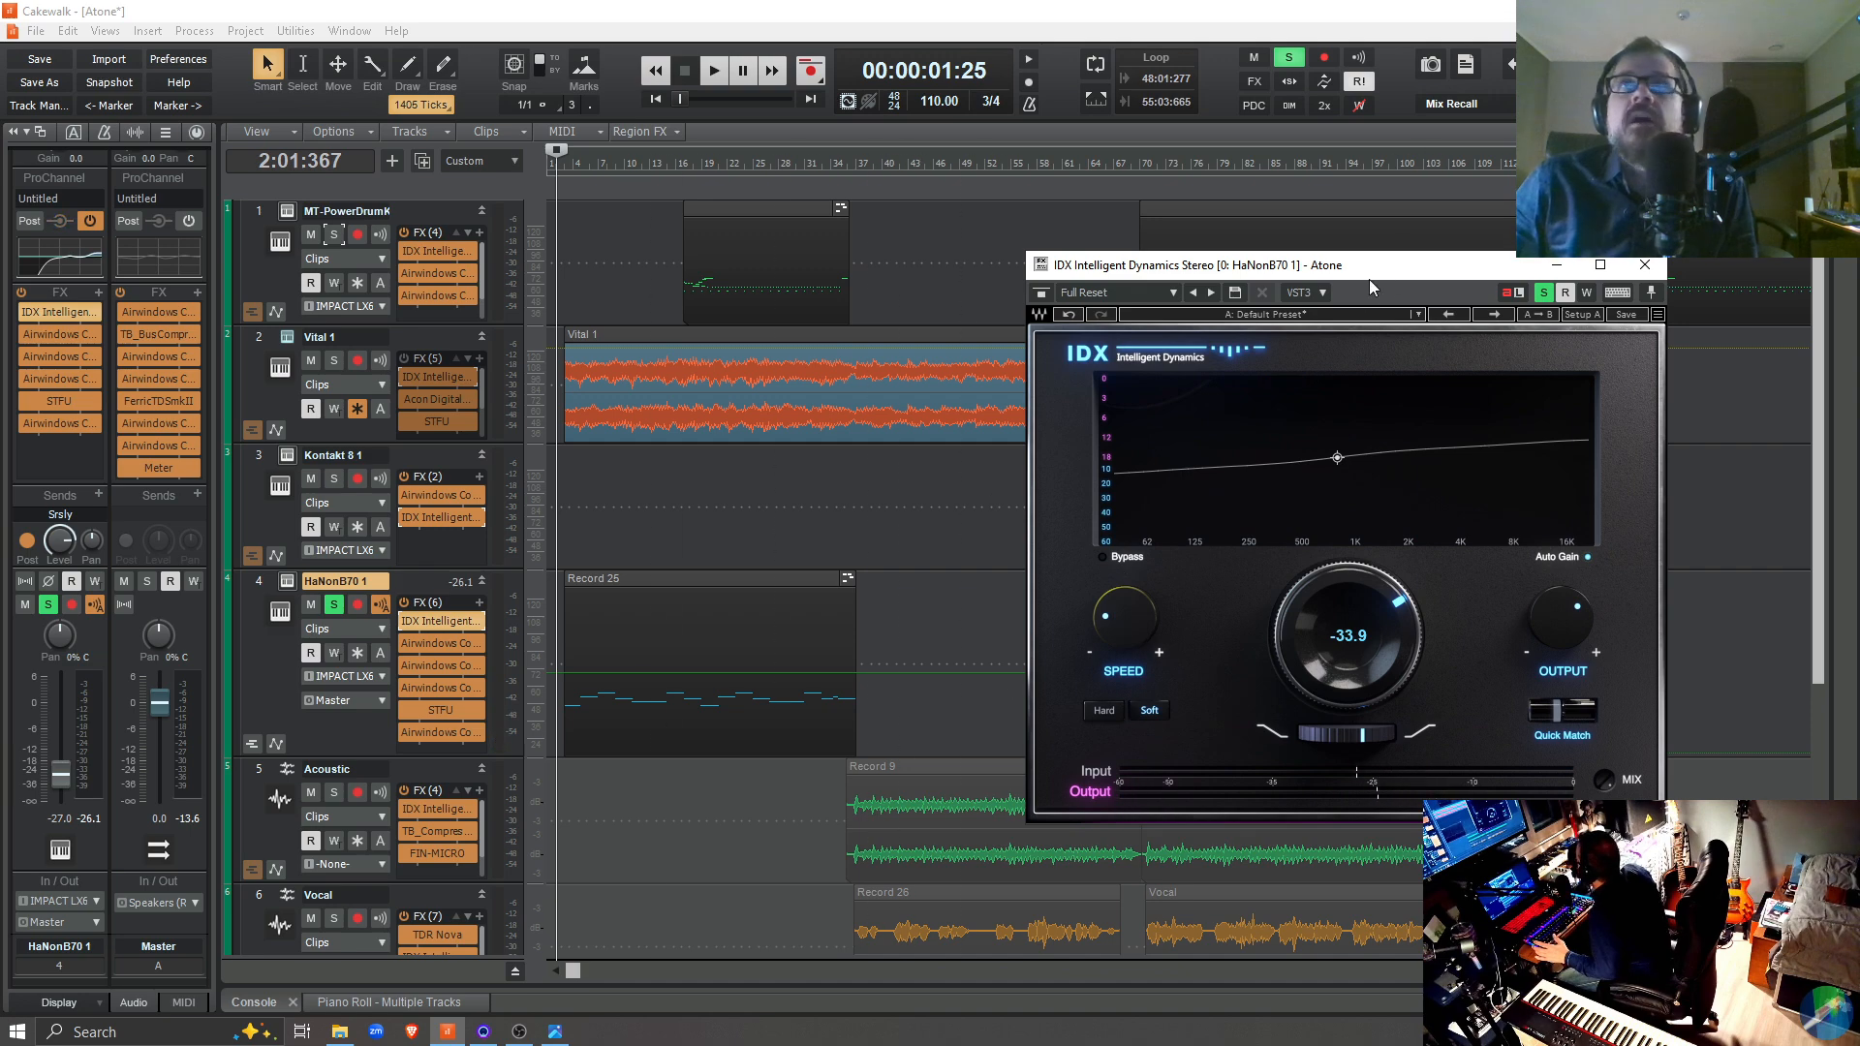
Uncover the later HaNonB70 1 clip, set the playback position to 70:02:322 and start playback
{"action": "left_click_drag", "start_coordinate": [1363, 277], "coordinate": [862, 160]}
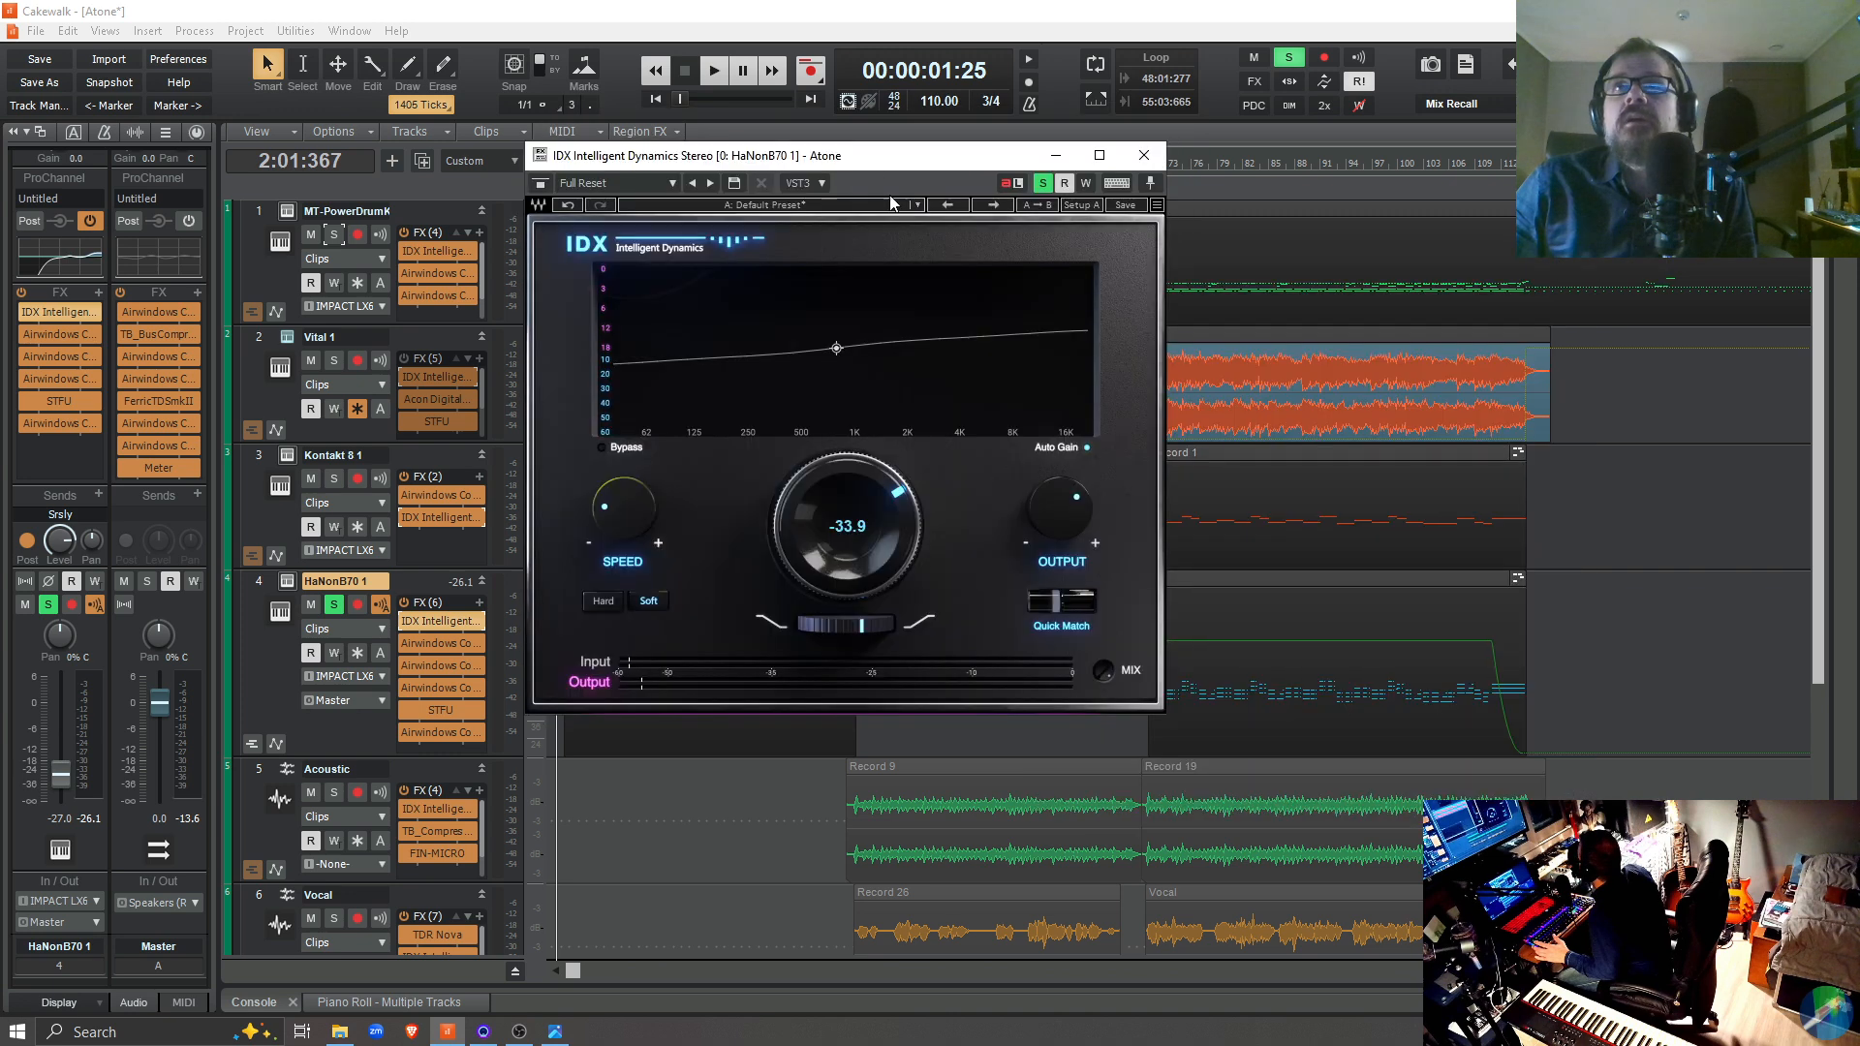
{"action": "left_click", "coordinate": [1143, 747]}
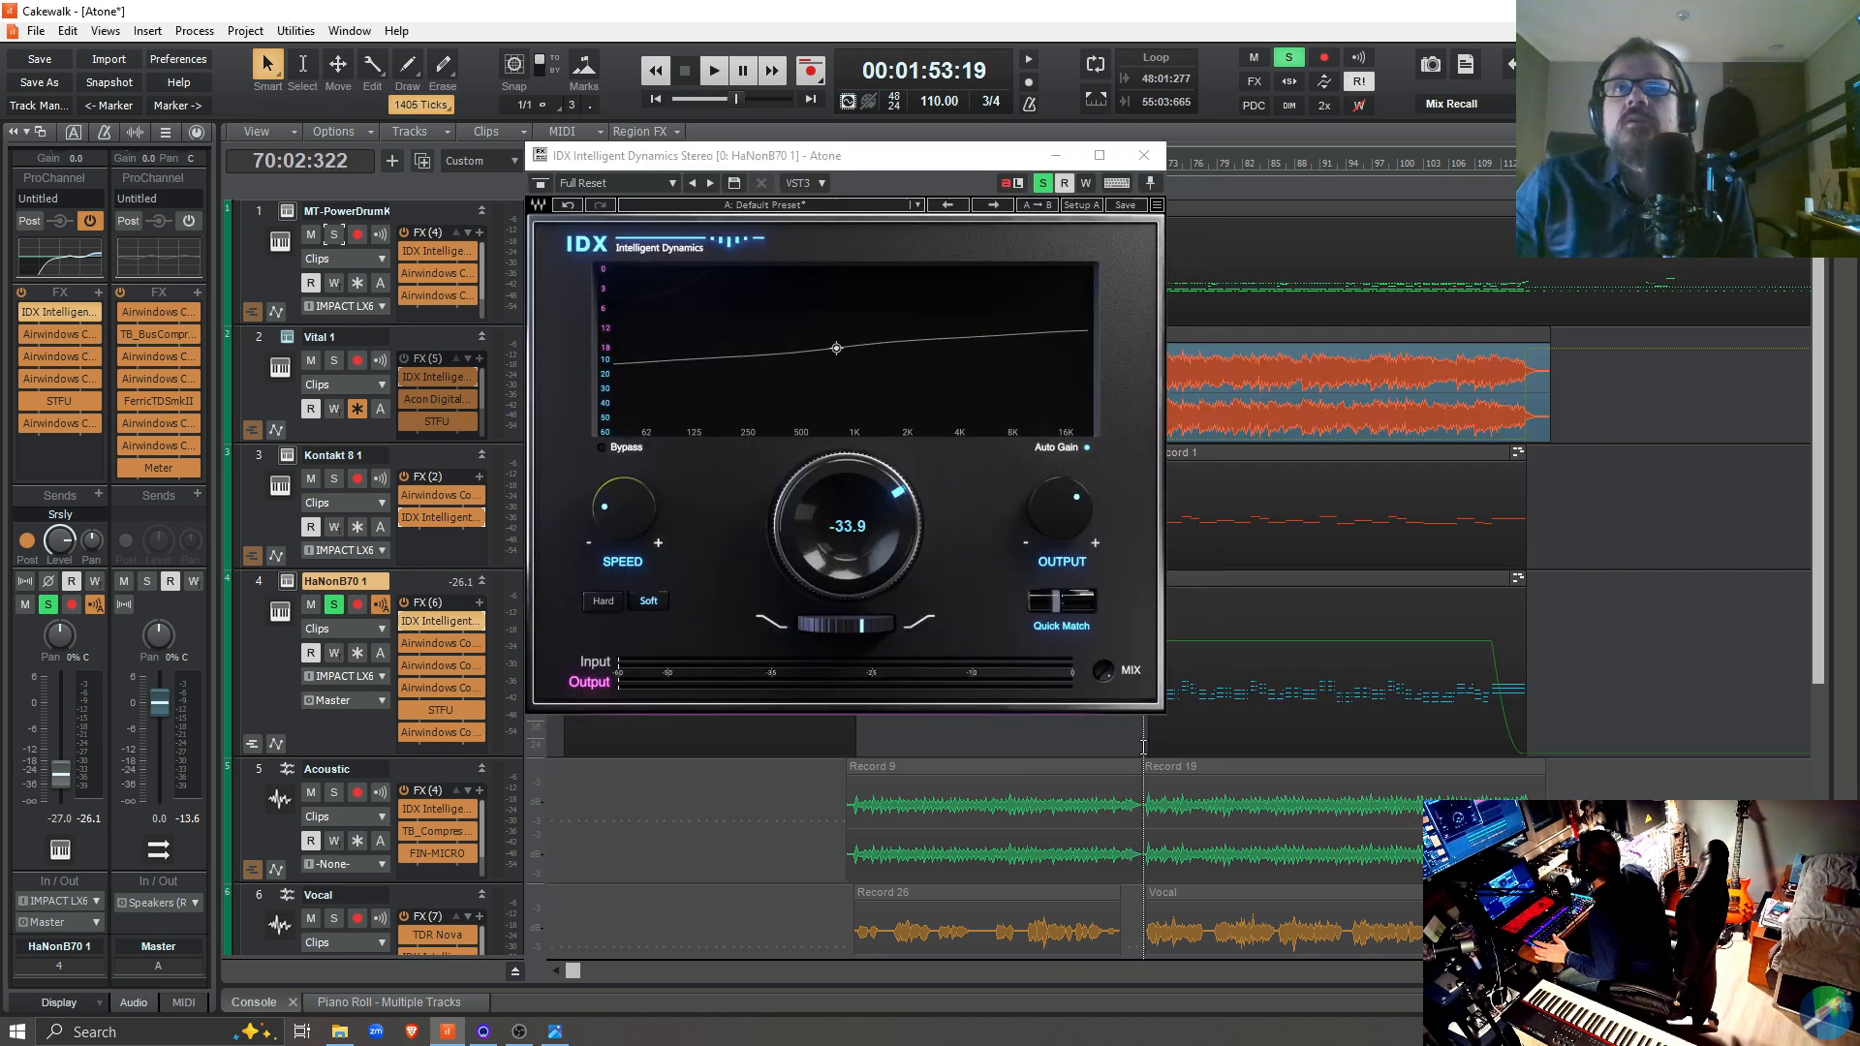
{"action": "key", "text": "space"}
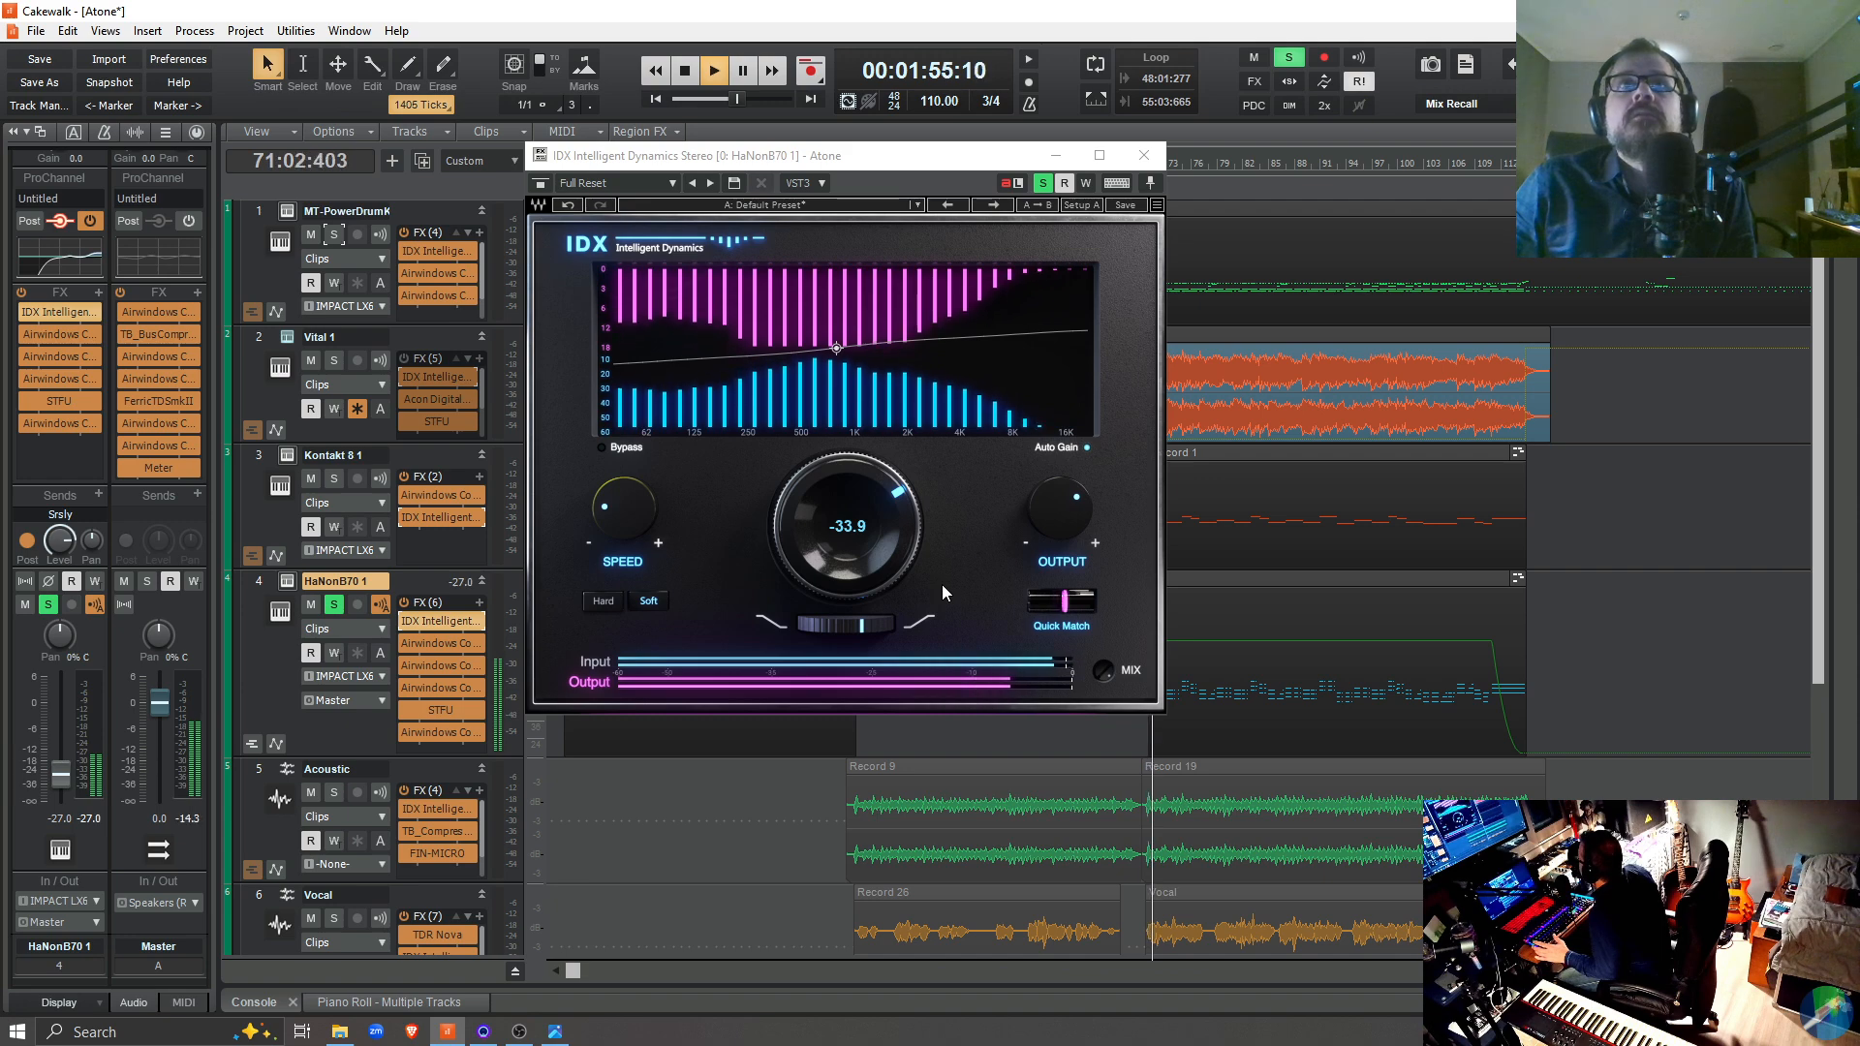
Try a Speed of 400 in the IDX plugin during playback, return it to 3 and stop playback
{"action": "mouse_move", "coordinate": [618, 527]}
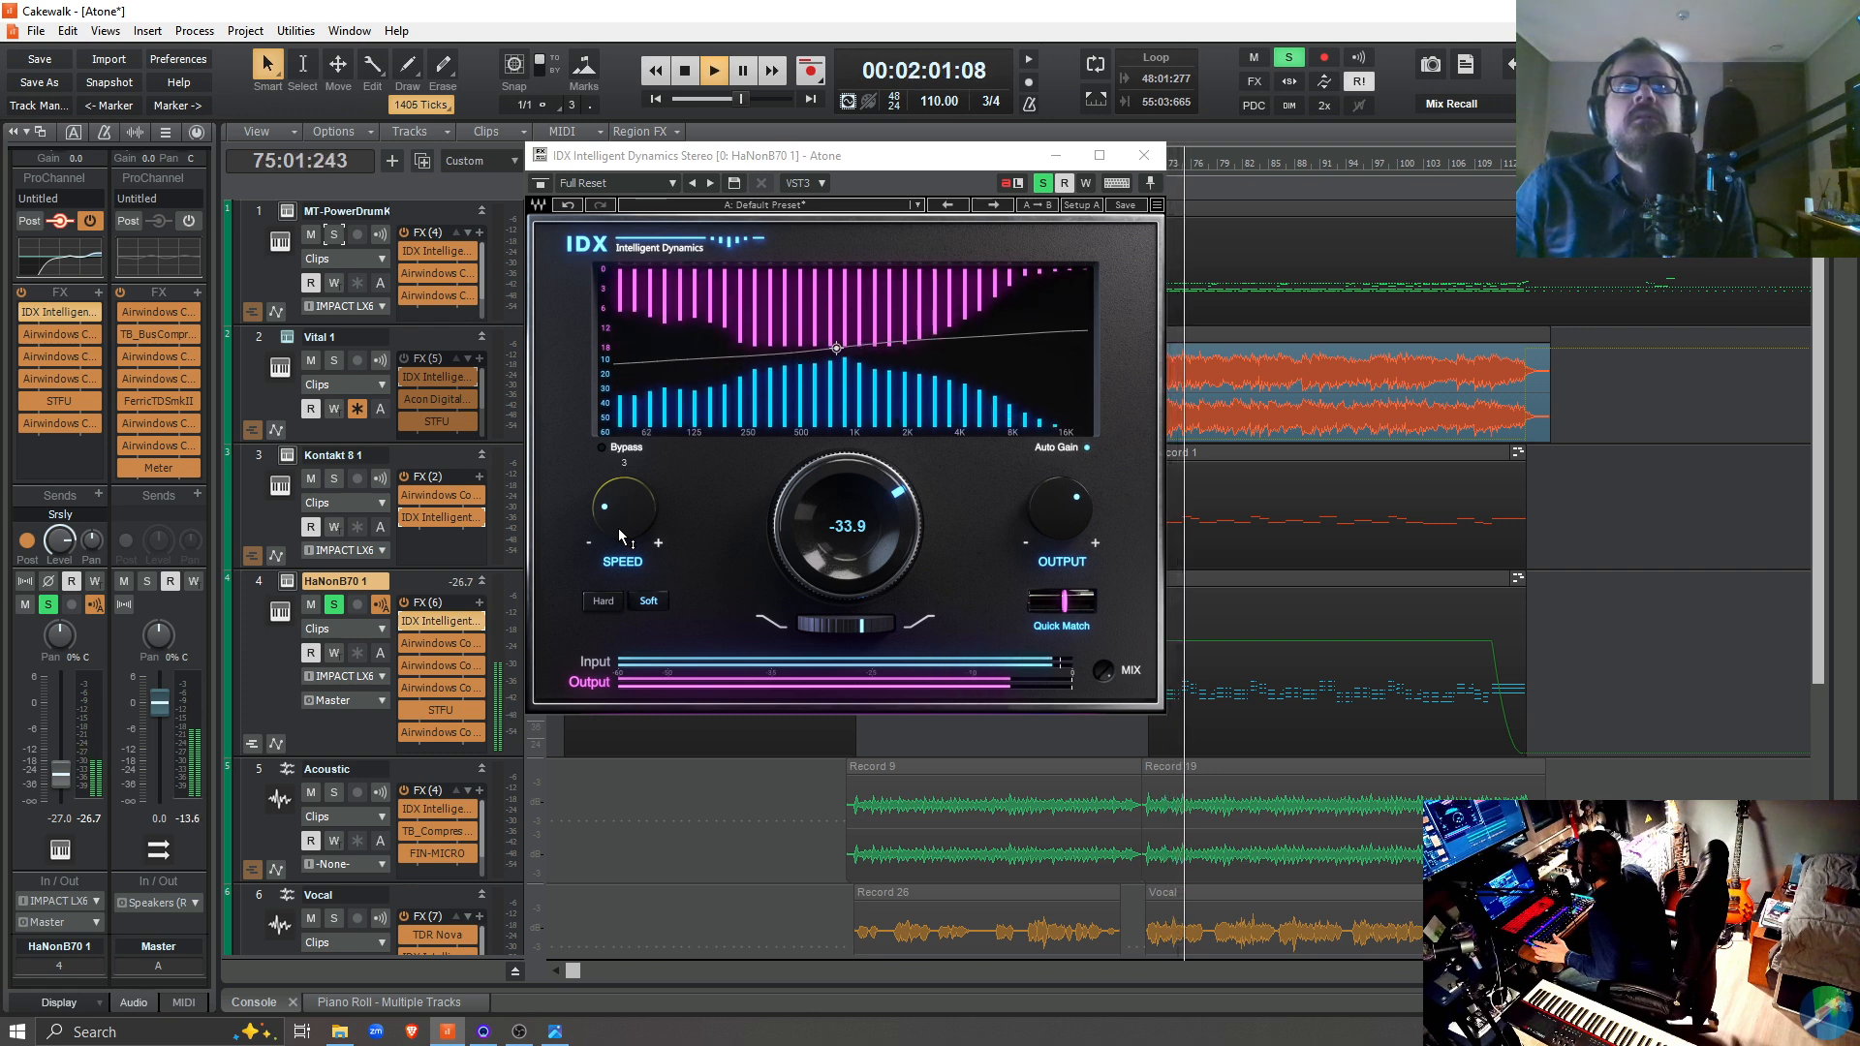
{"action": "left_click_drag", "start_coordinate": [618, 527], "coordinate": [632, 526]}
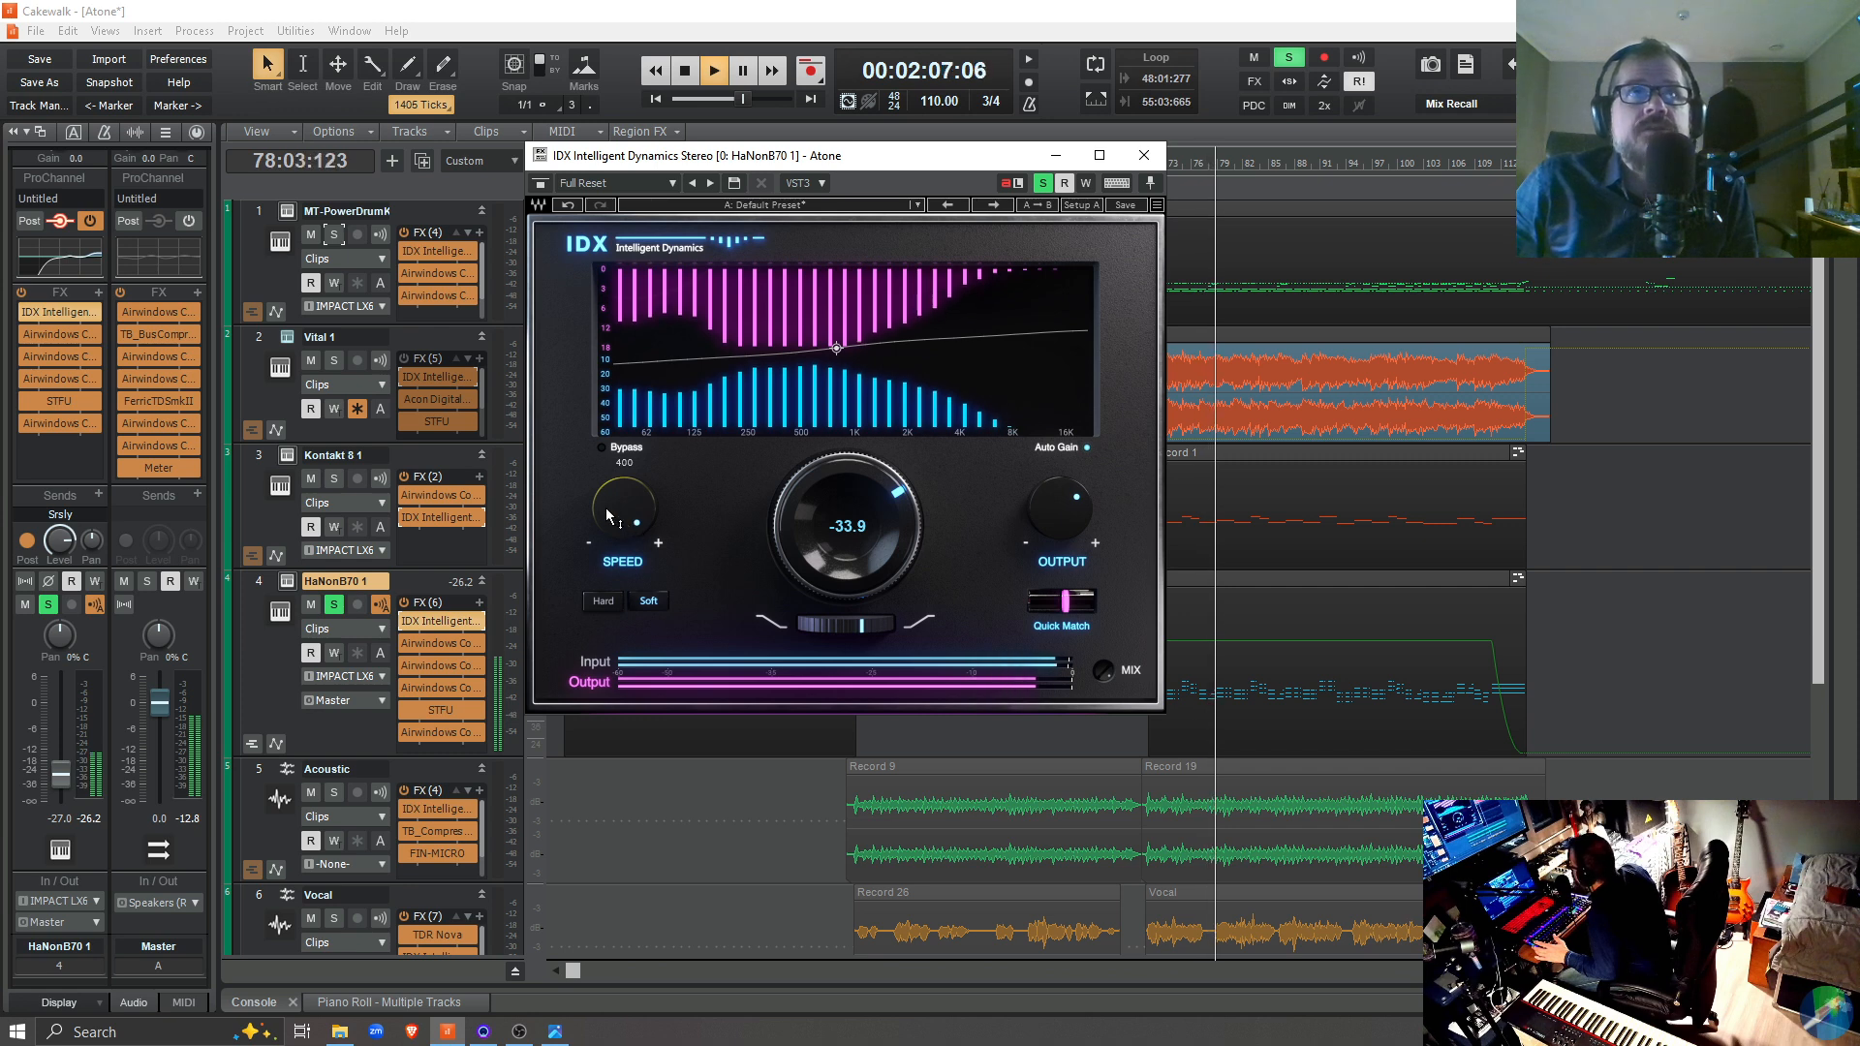
{"action": "left_click_drag", "start_coordinate": [607, 508], "coordinate": [606, 620]}
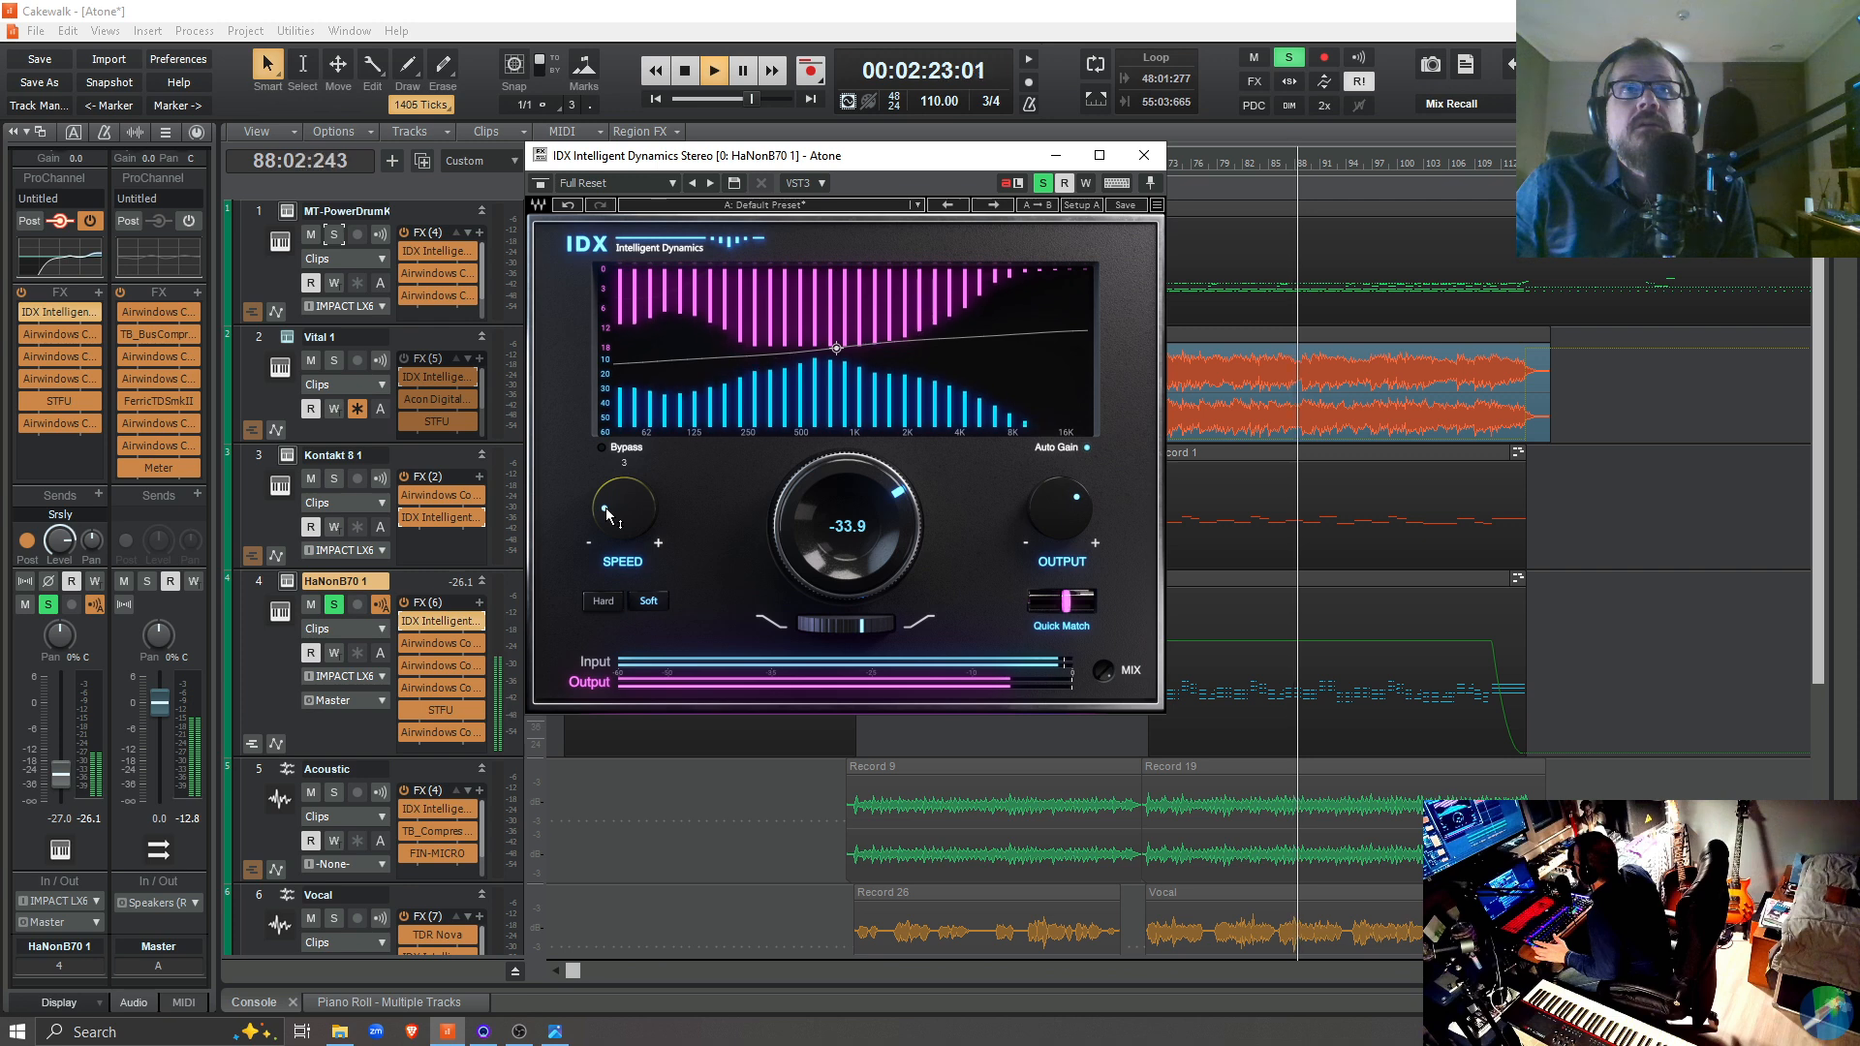
{"action": "key", "text": "space"}
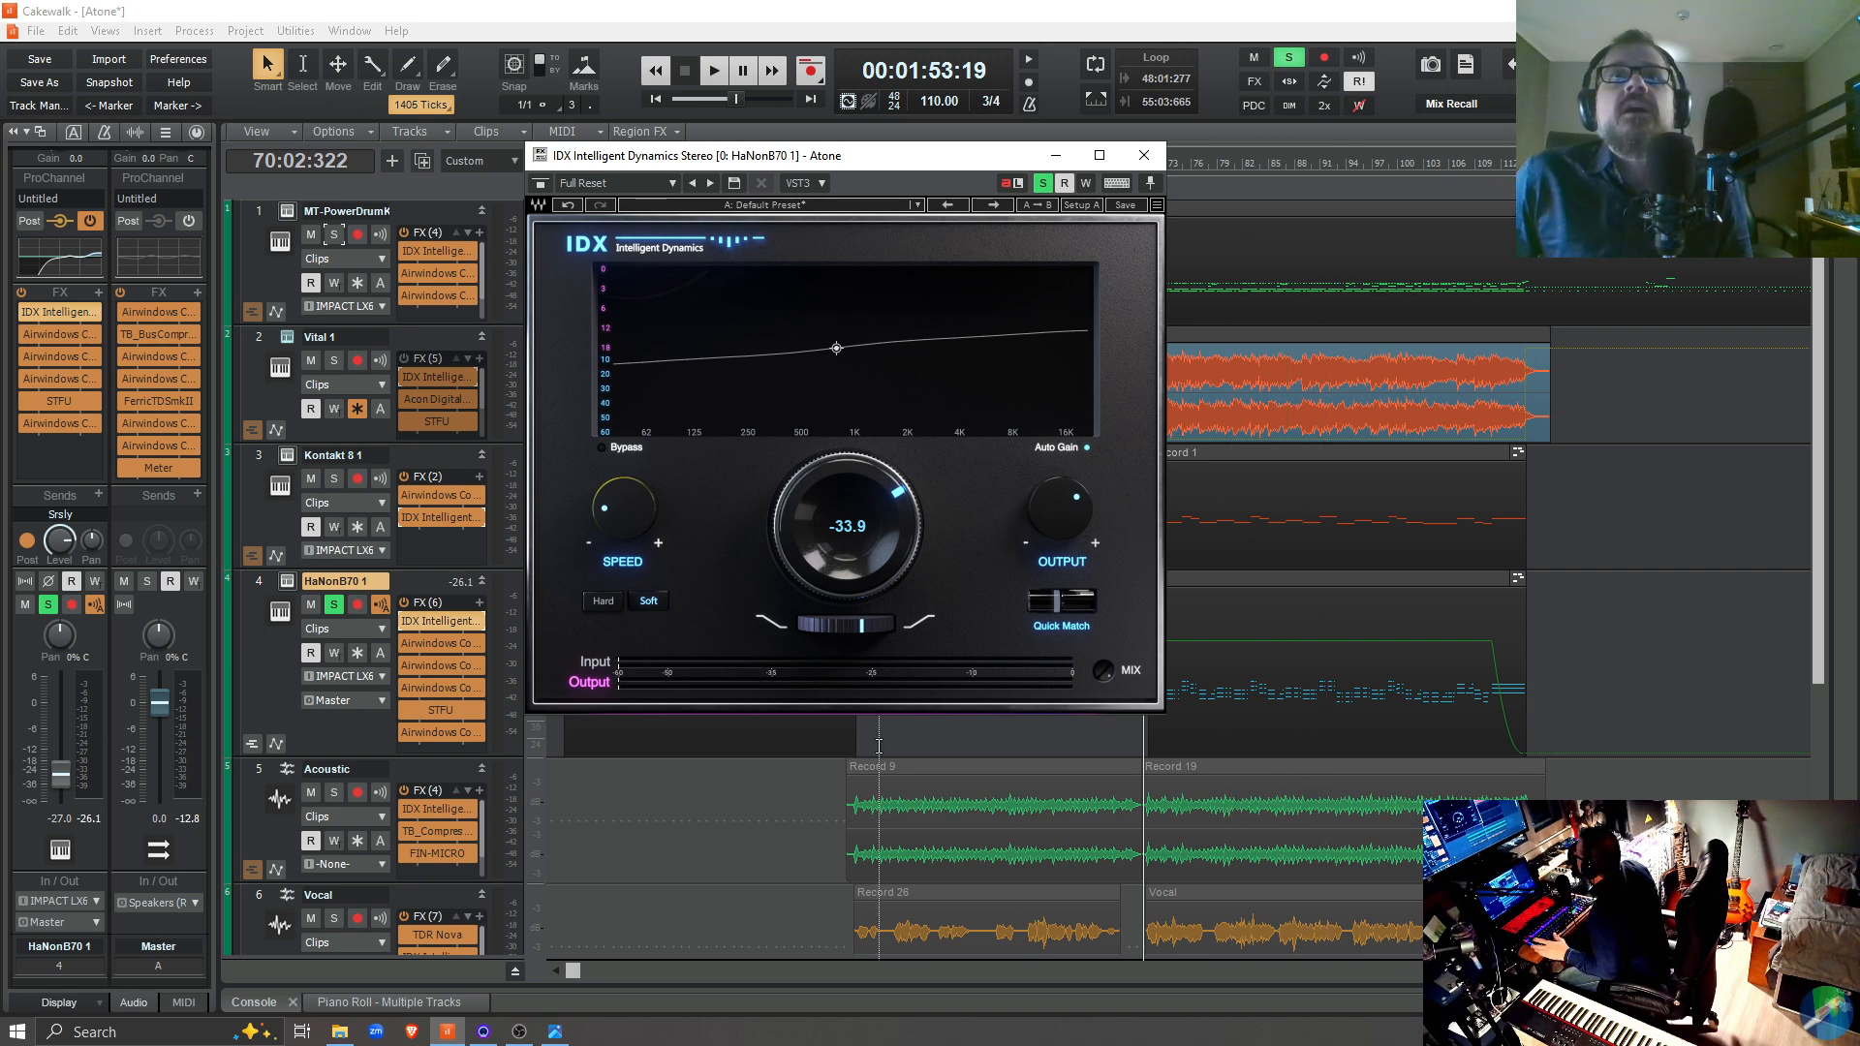
Compare the early and later HaNonB70 1 clips, replay the soloed section from 70:02:322 and stop
{"action": "left_click_drag", "start_coordinate": [771, 154], "coordinate": [1199, 154]}
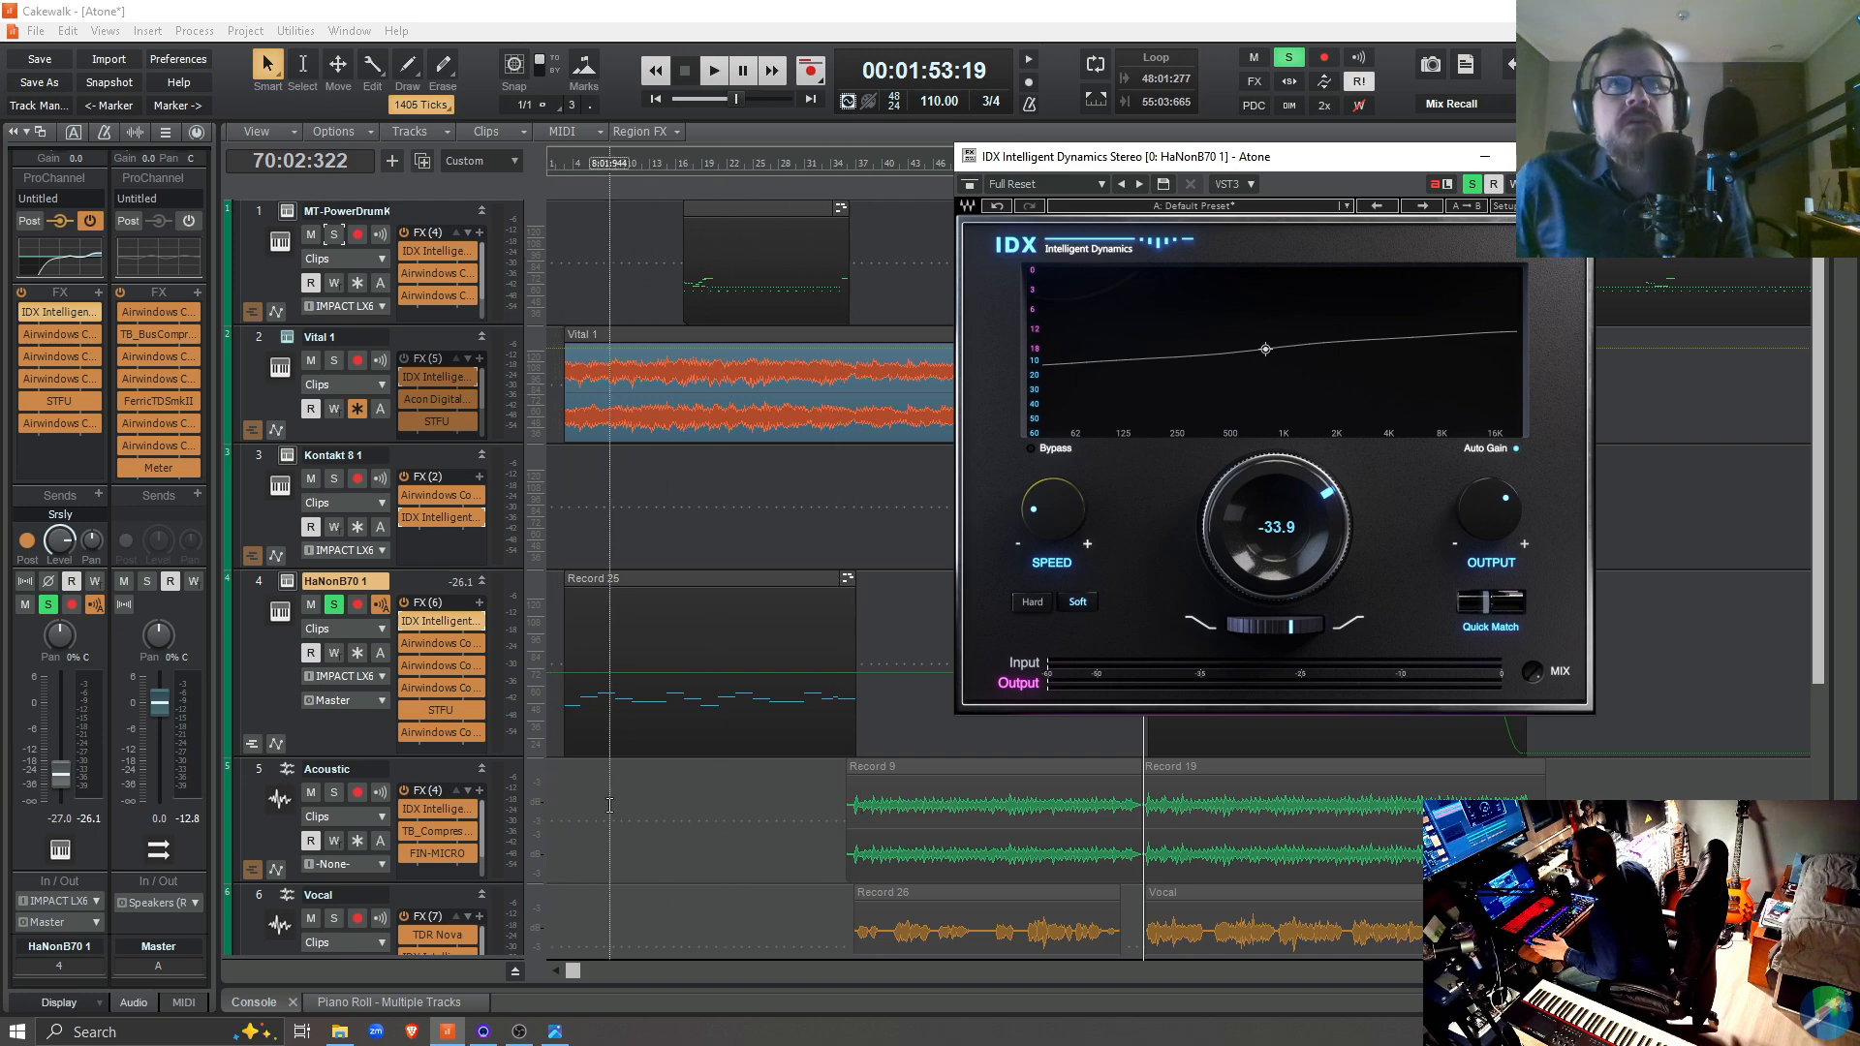
{"action": "left_click_drag", "start_coordinate": [1213, 167], "coordinate": [768, 148]}
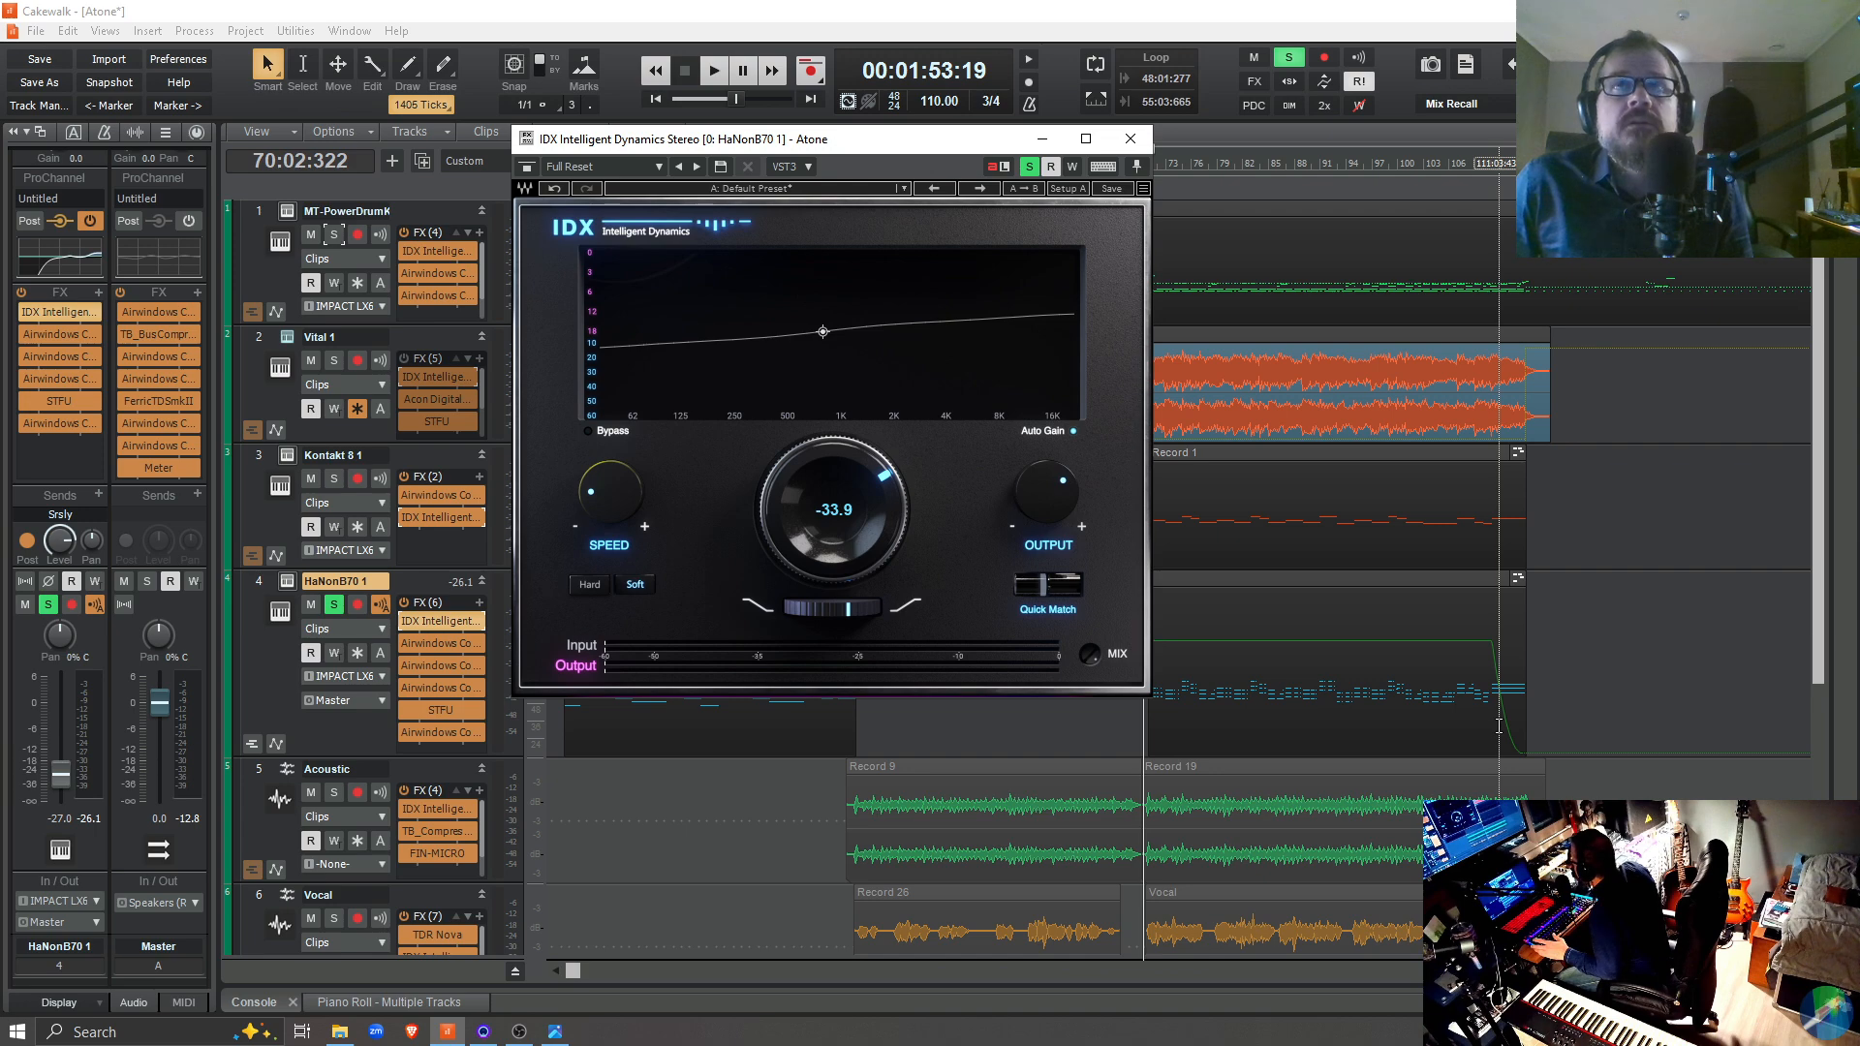
{"action": "key", "text": "space"}
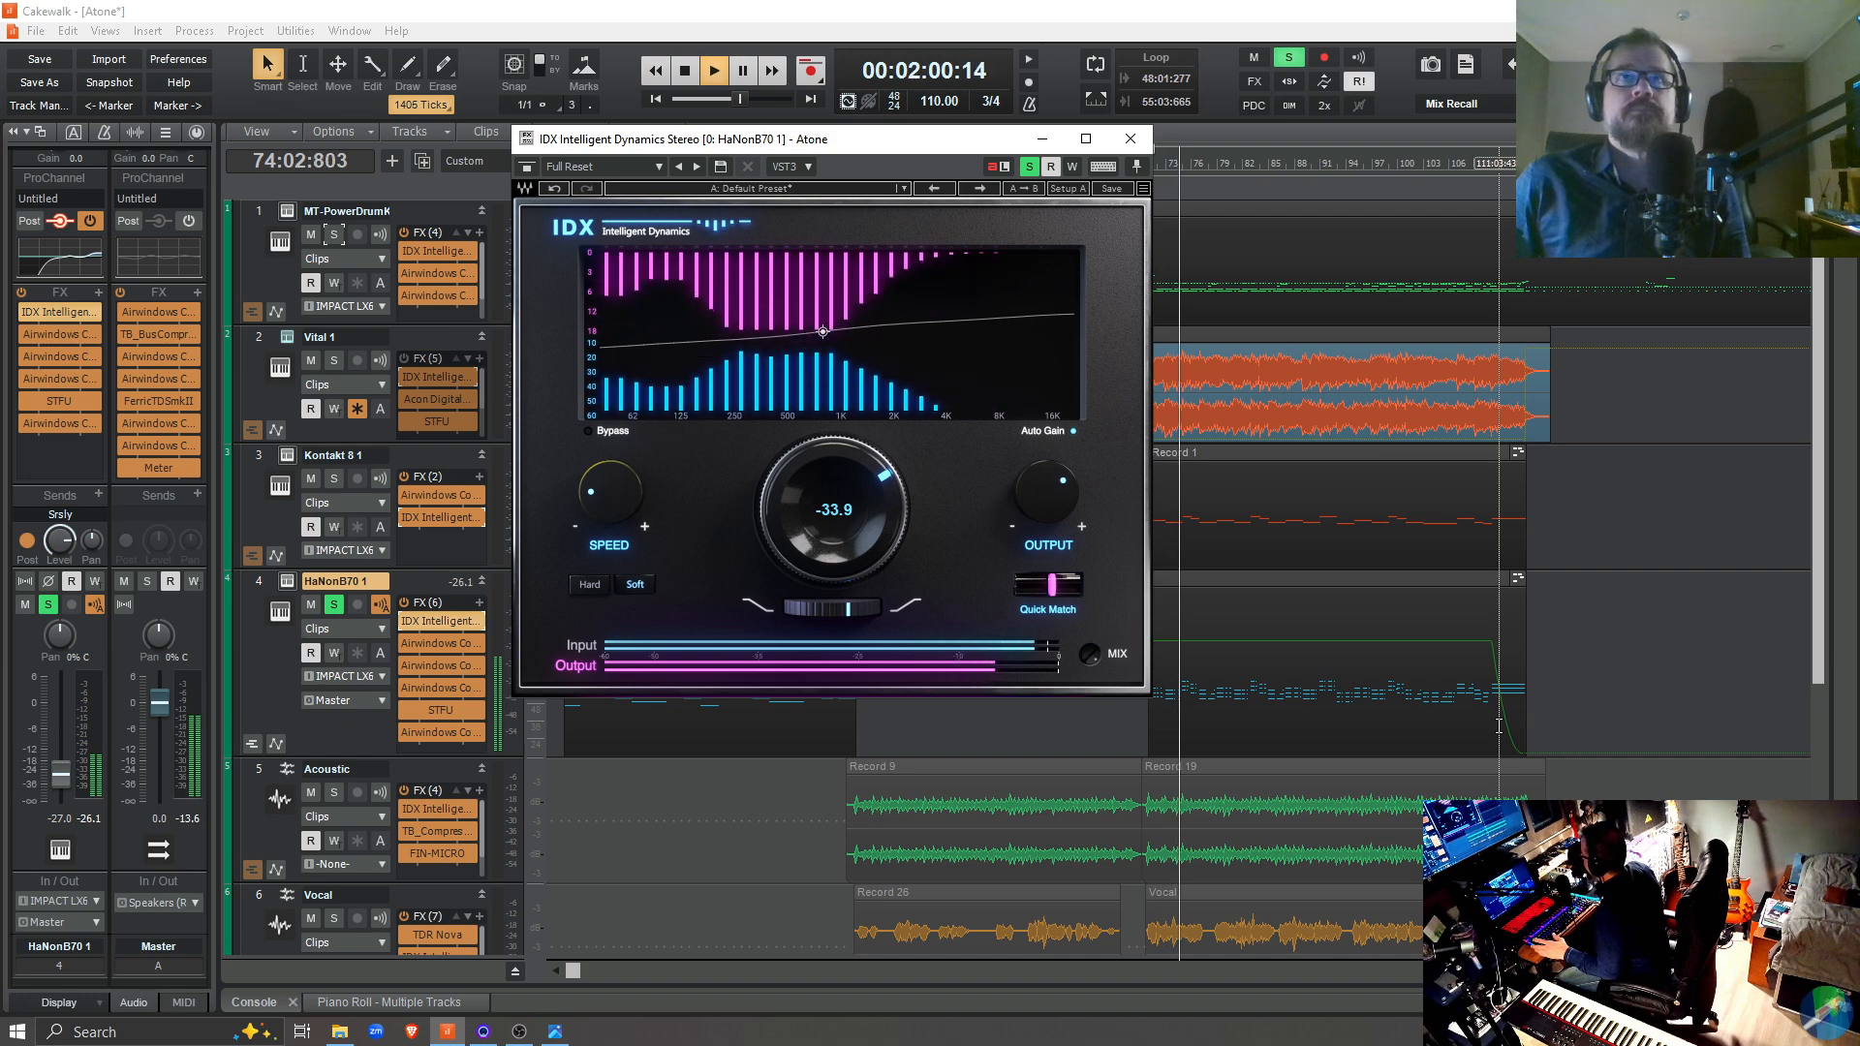
{"action": "key", "text": "space"}
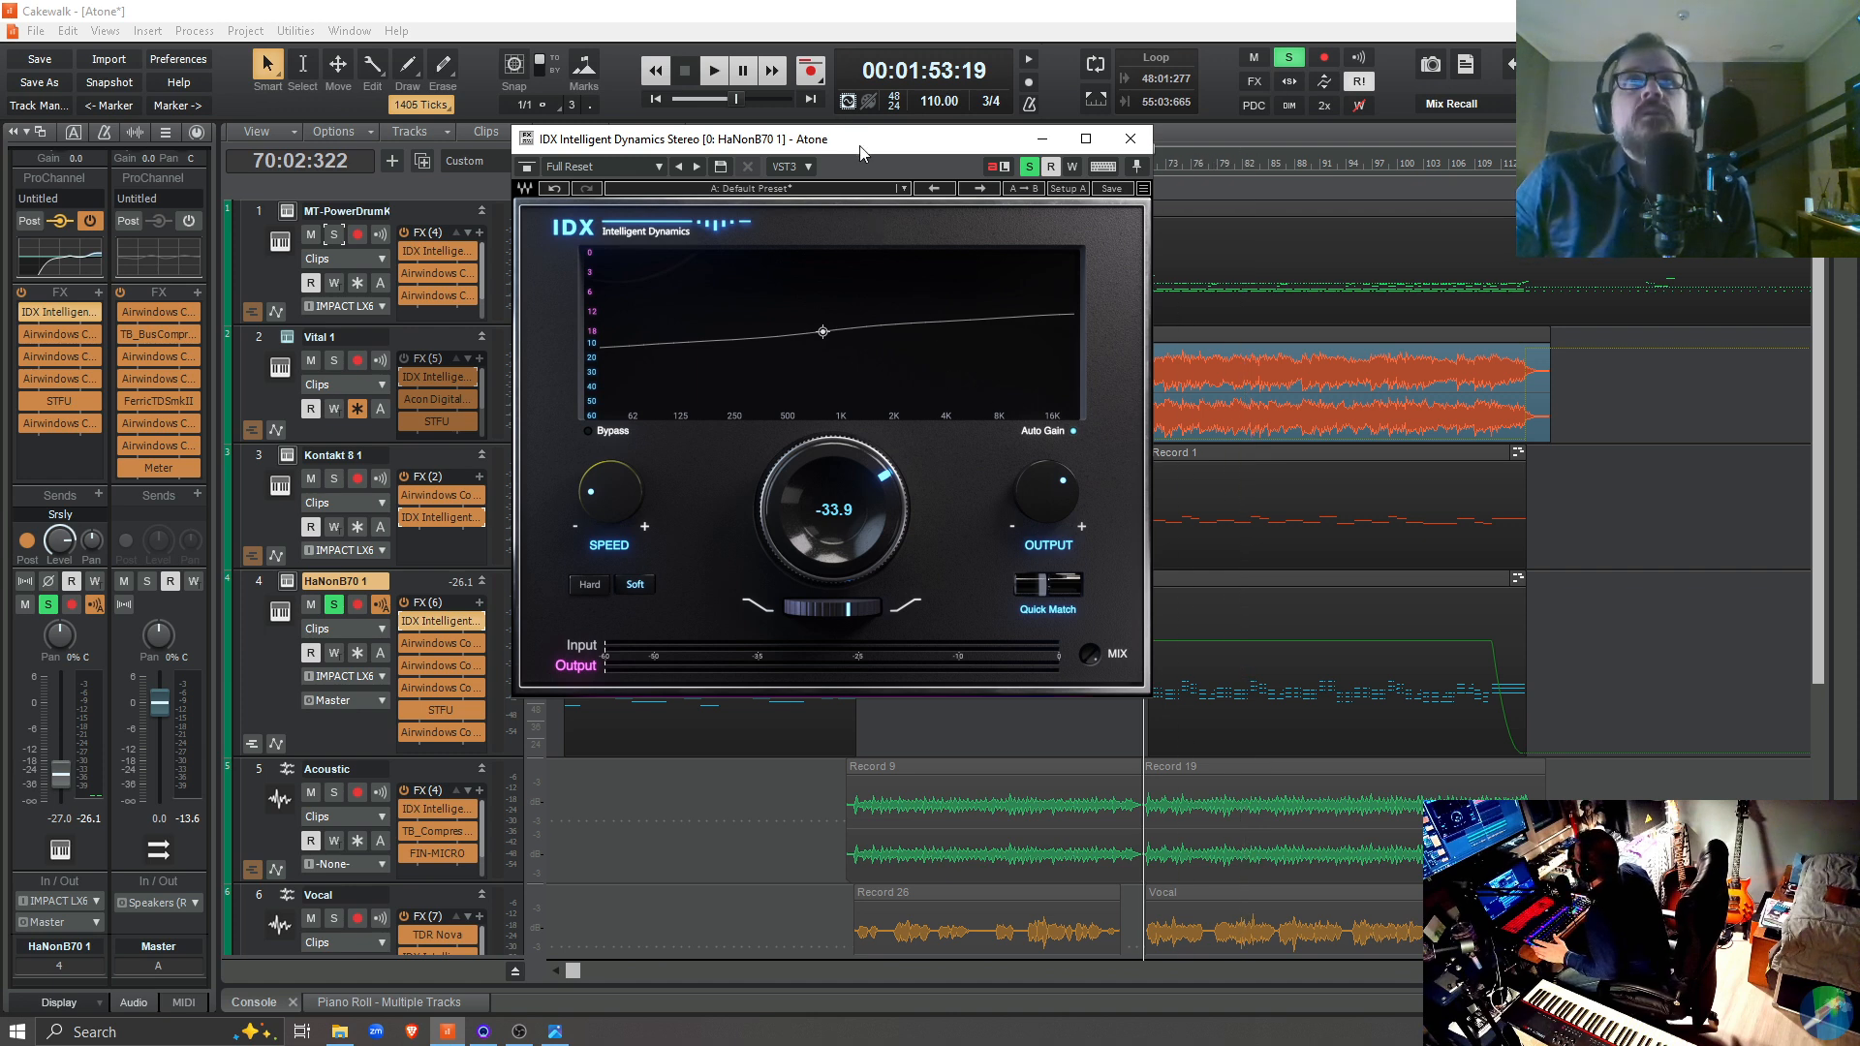
Set the playback position to 69:02:929, unsolo HaNonB70 1, bypass its IDX plugin and play the full mix
{"action": "left_click_drag", "start_coordinate": [861, 153], "coordinate": [1555, 395]}
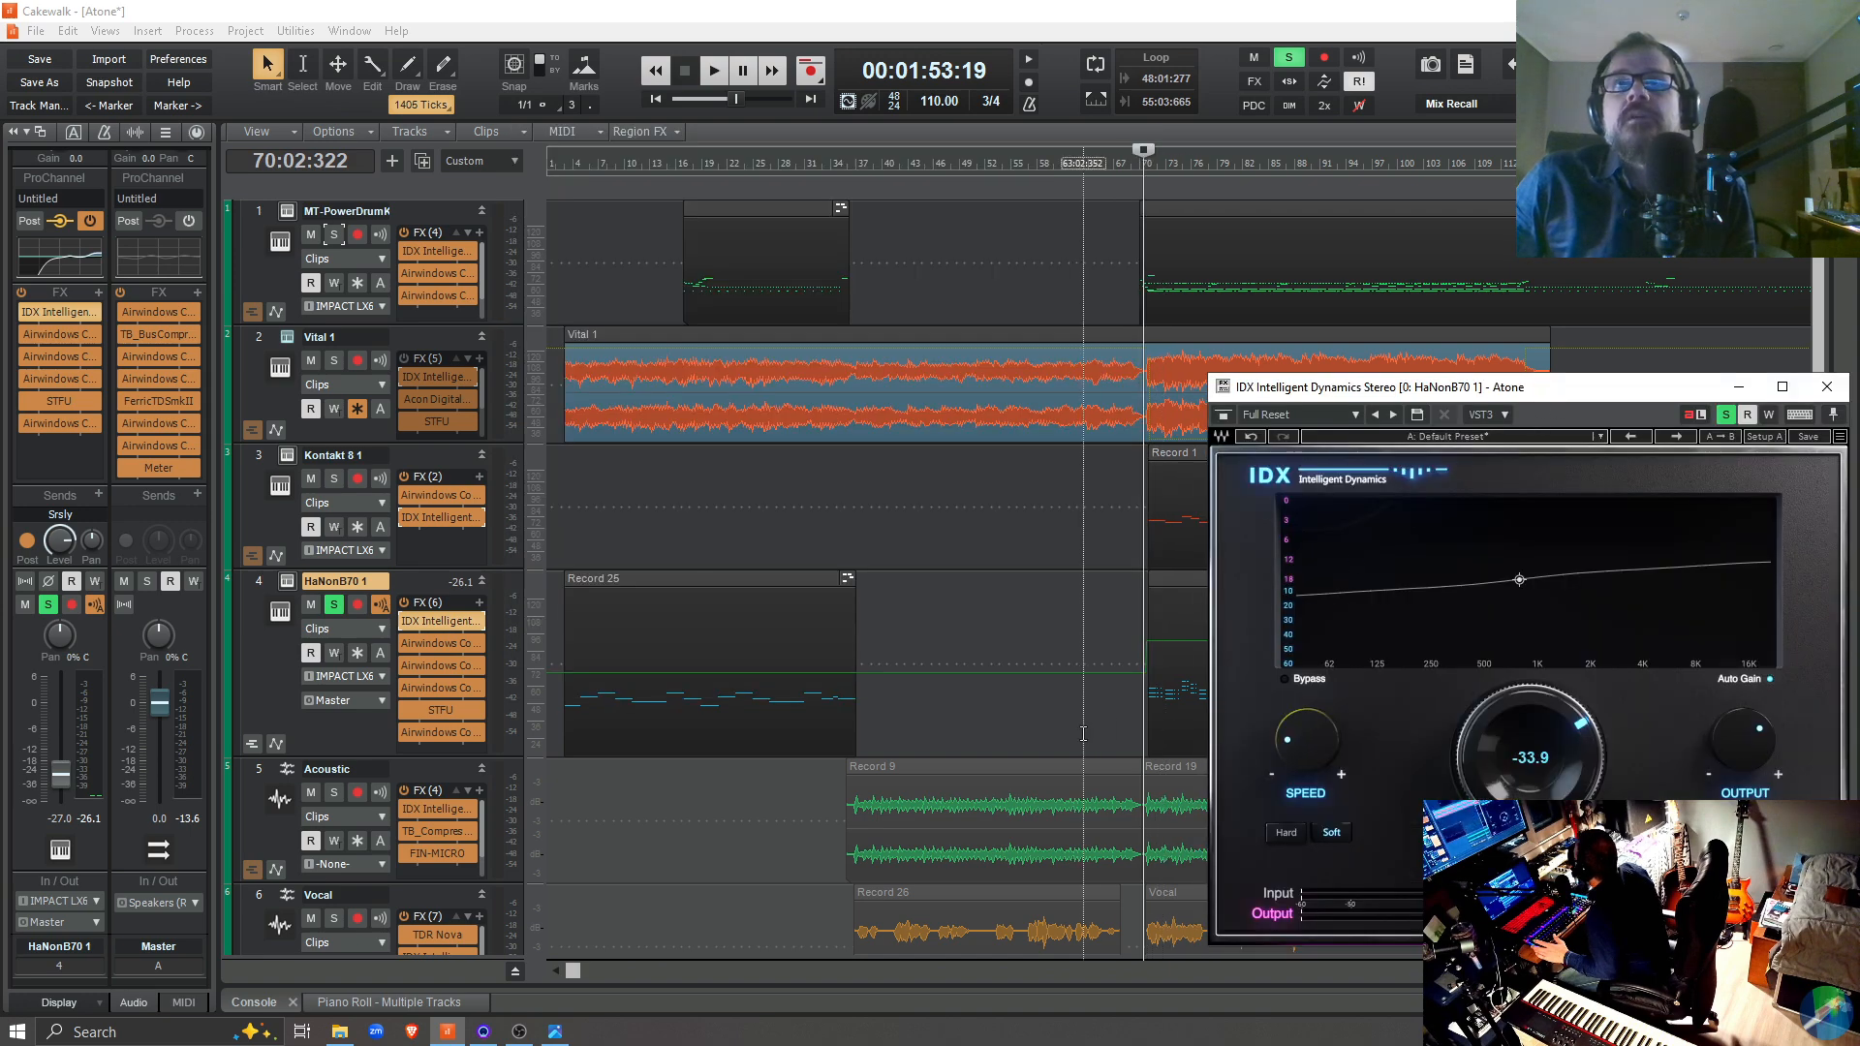
{"action": "left_click", "coordinate": [1136, 716]}
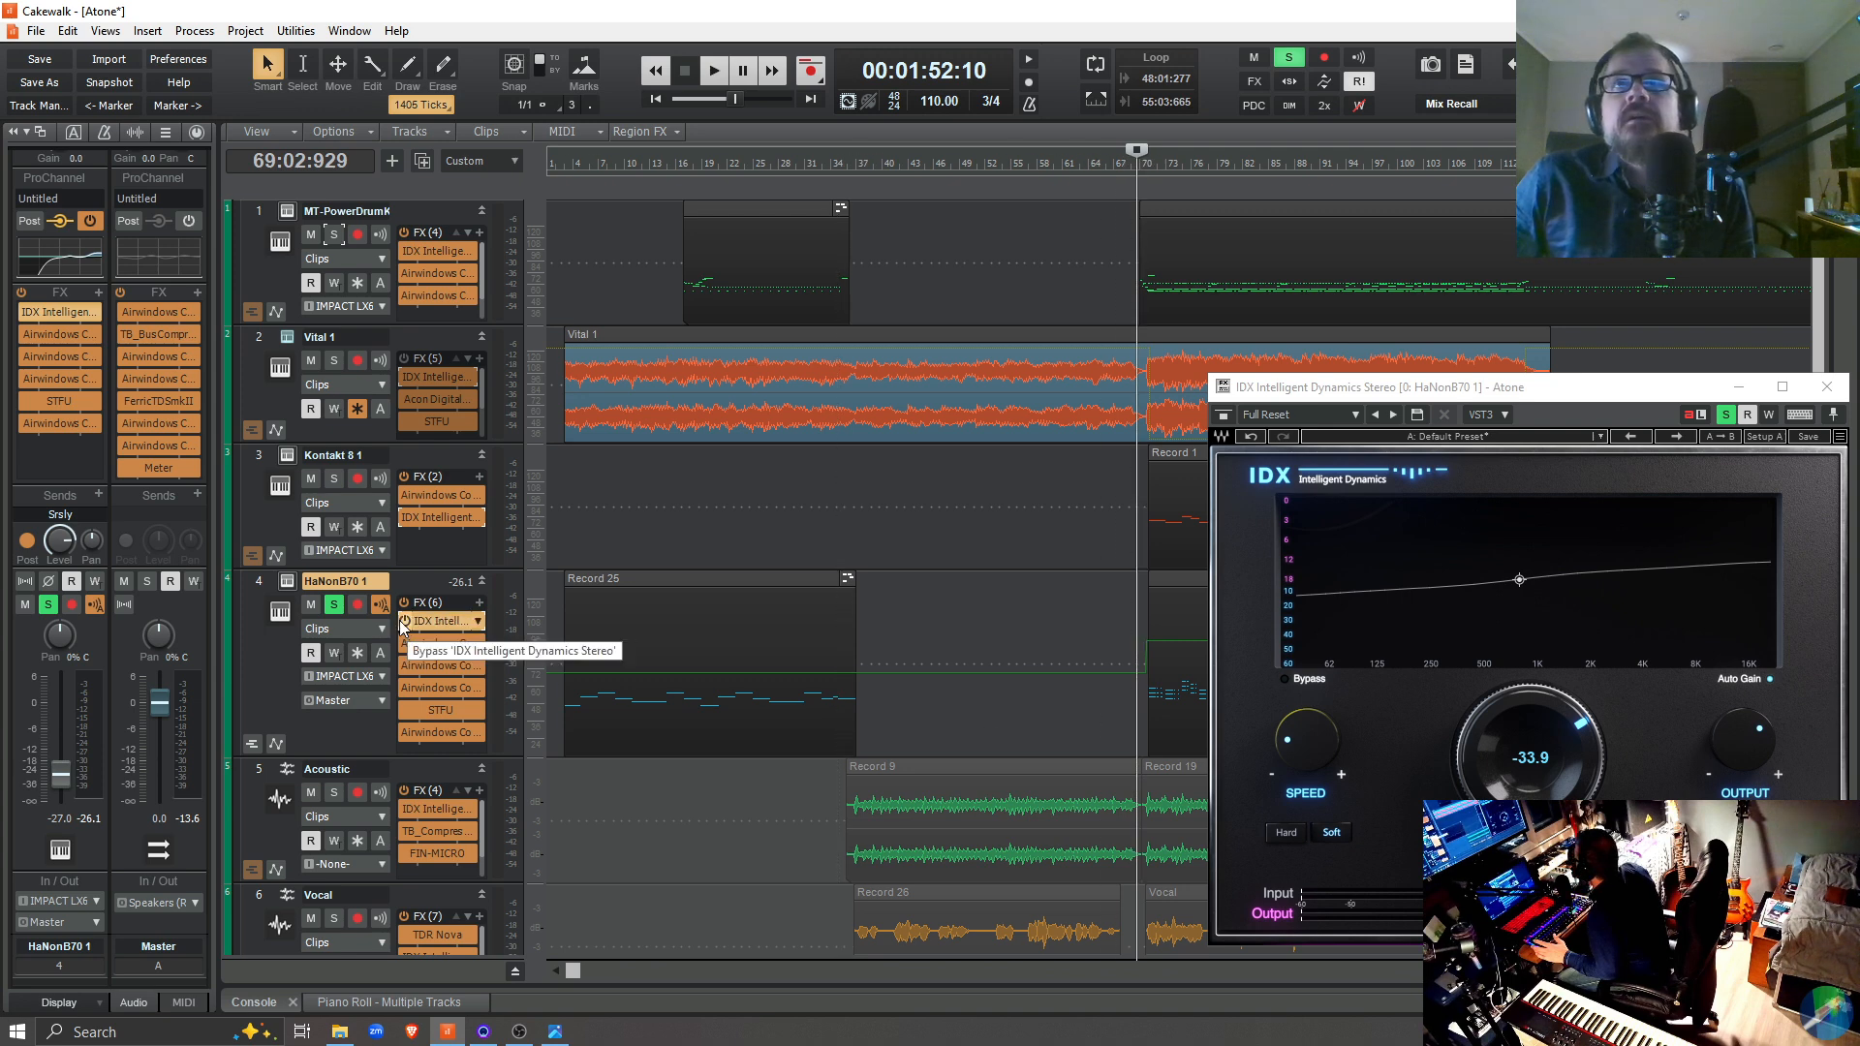
{"action": "left_click", "coordinate": [334, 604]}
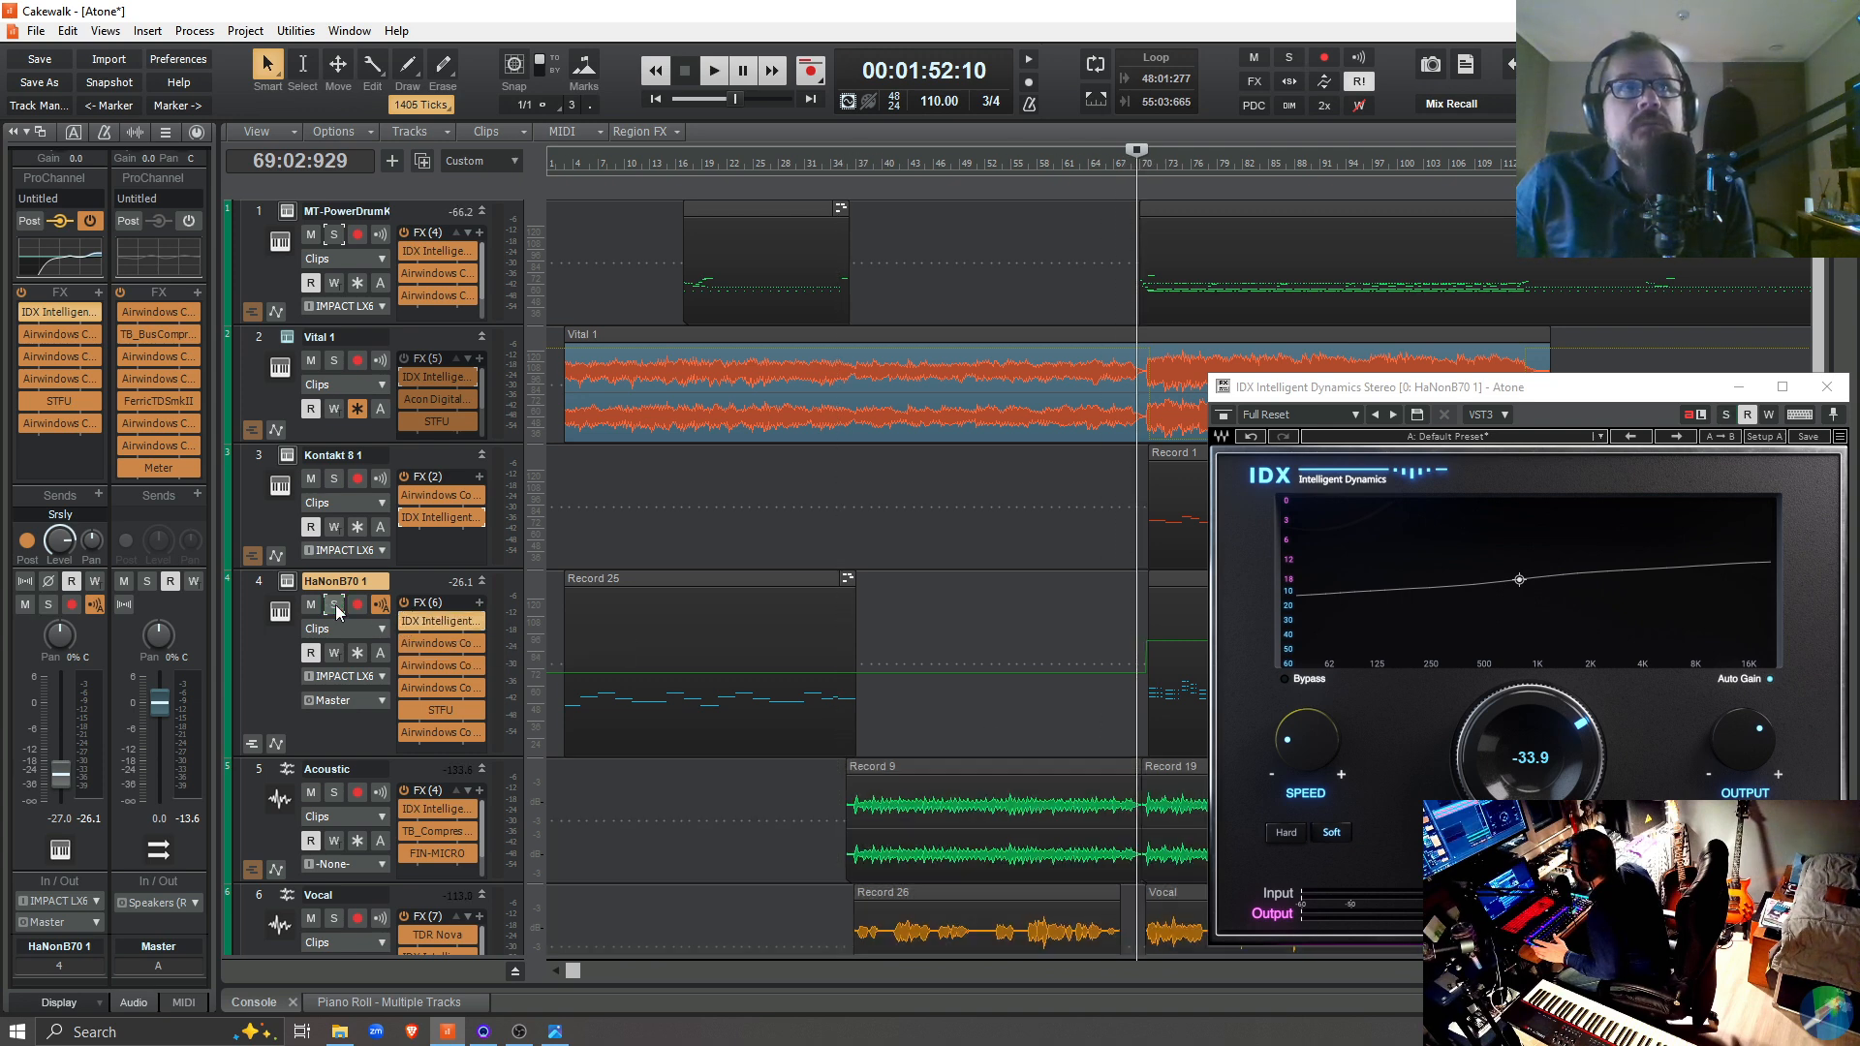
{"action": "left_click", "coordinate": [404, 620]}
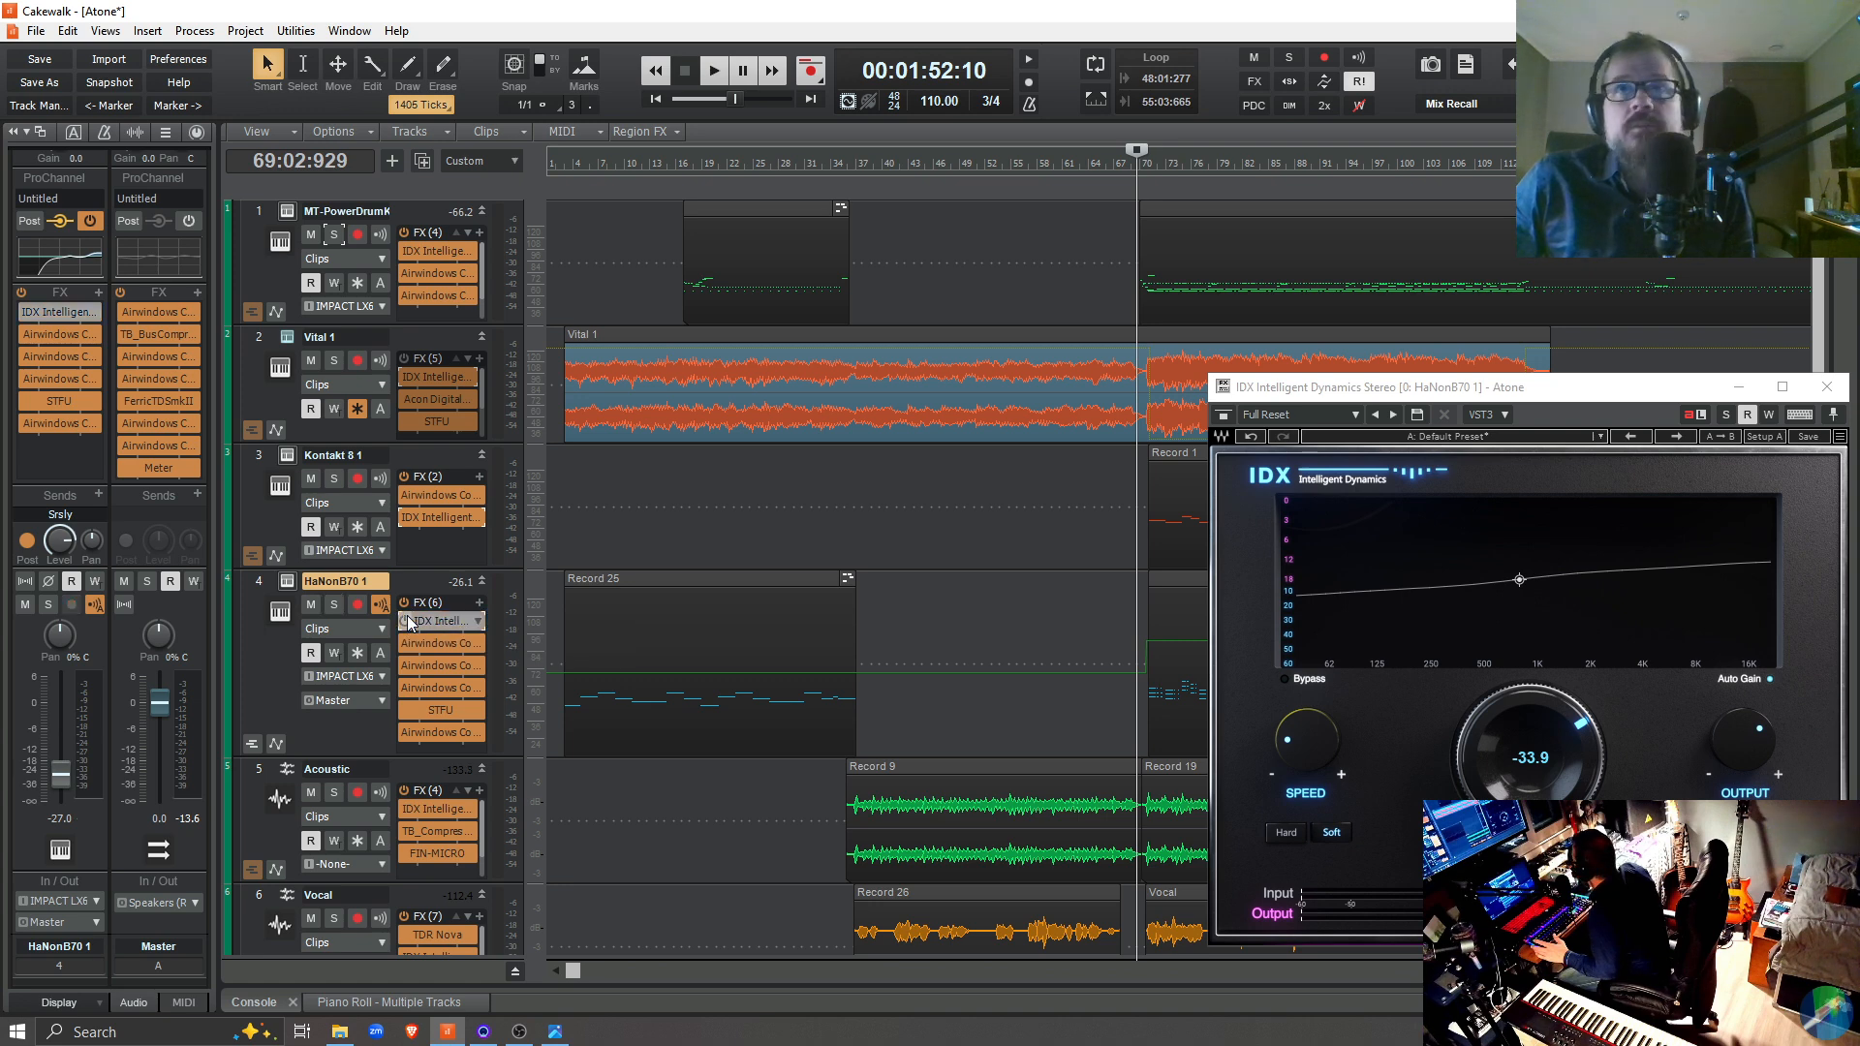
{"action": "key", "text": "space"}
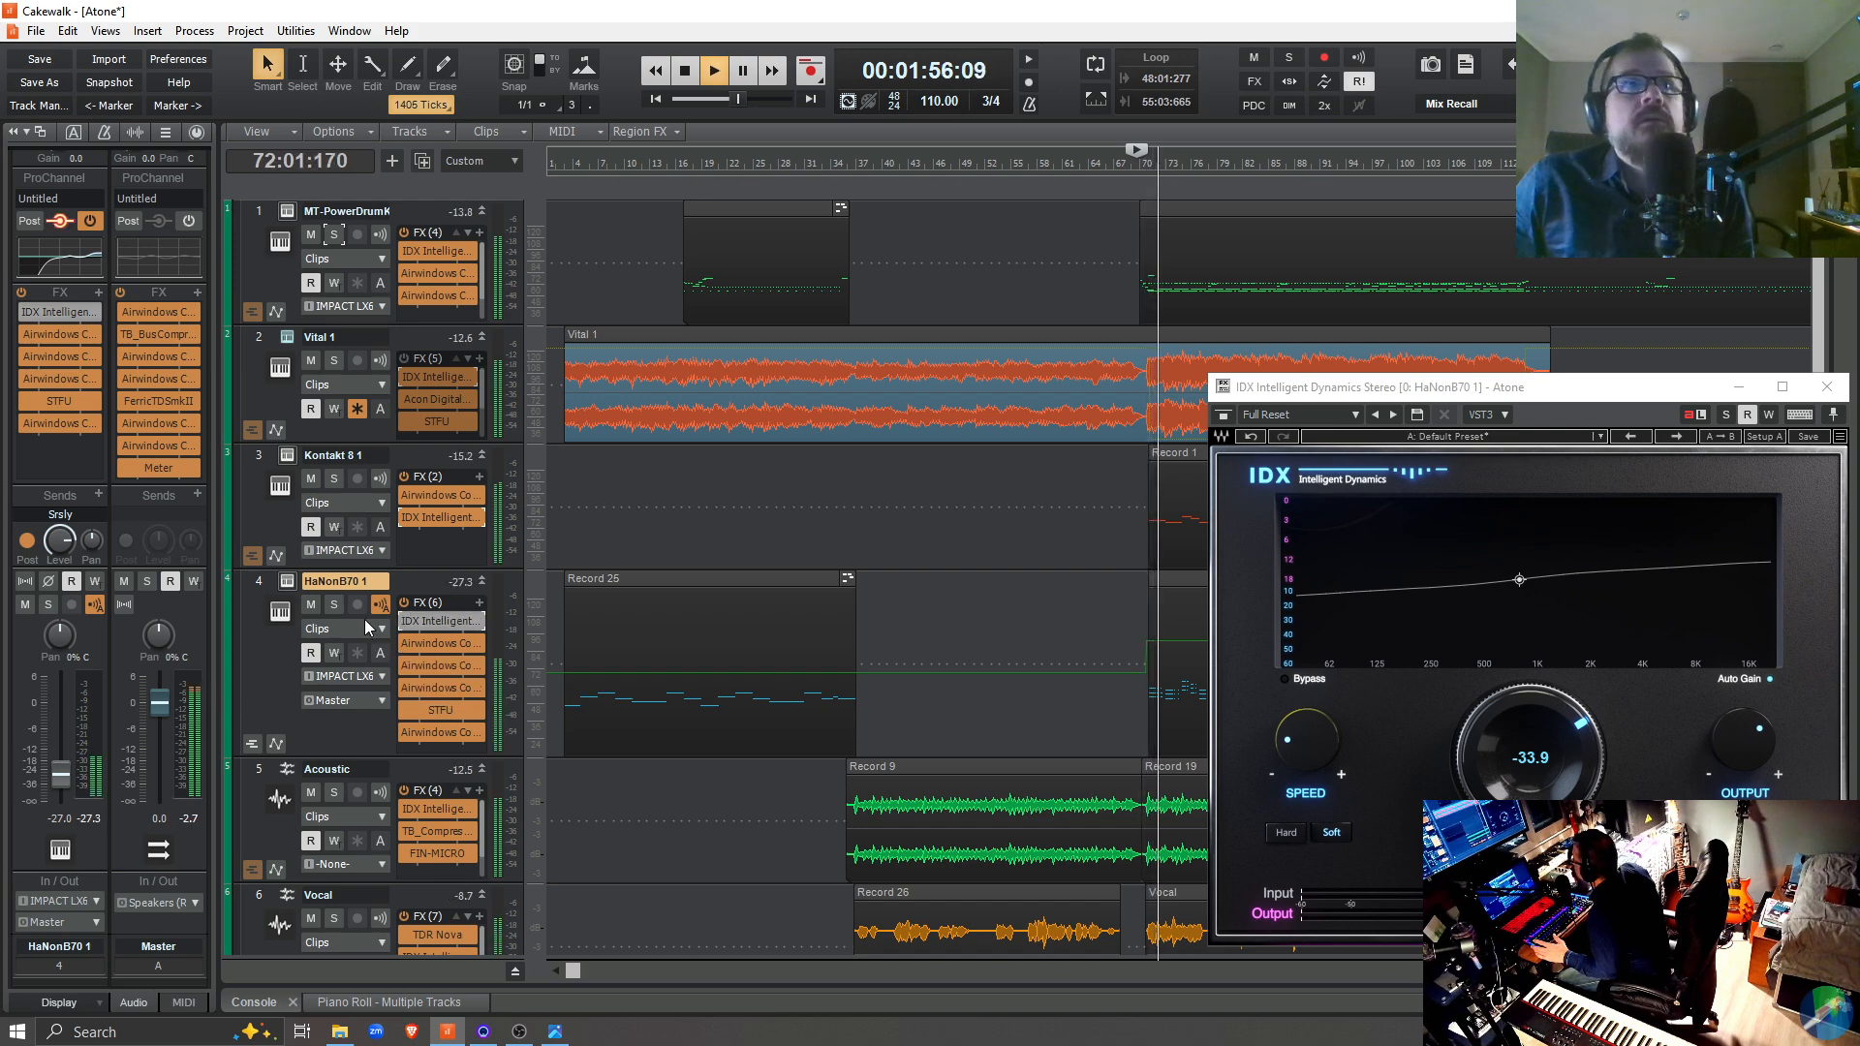
Briefly solo HaNonB70 1 during playback, return to the full mix, stop and re-enable the track's IDX plugin
{"action": "left_click", "coordinate": [341, 608]}
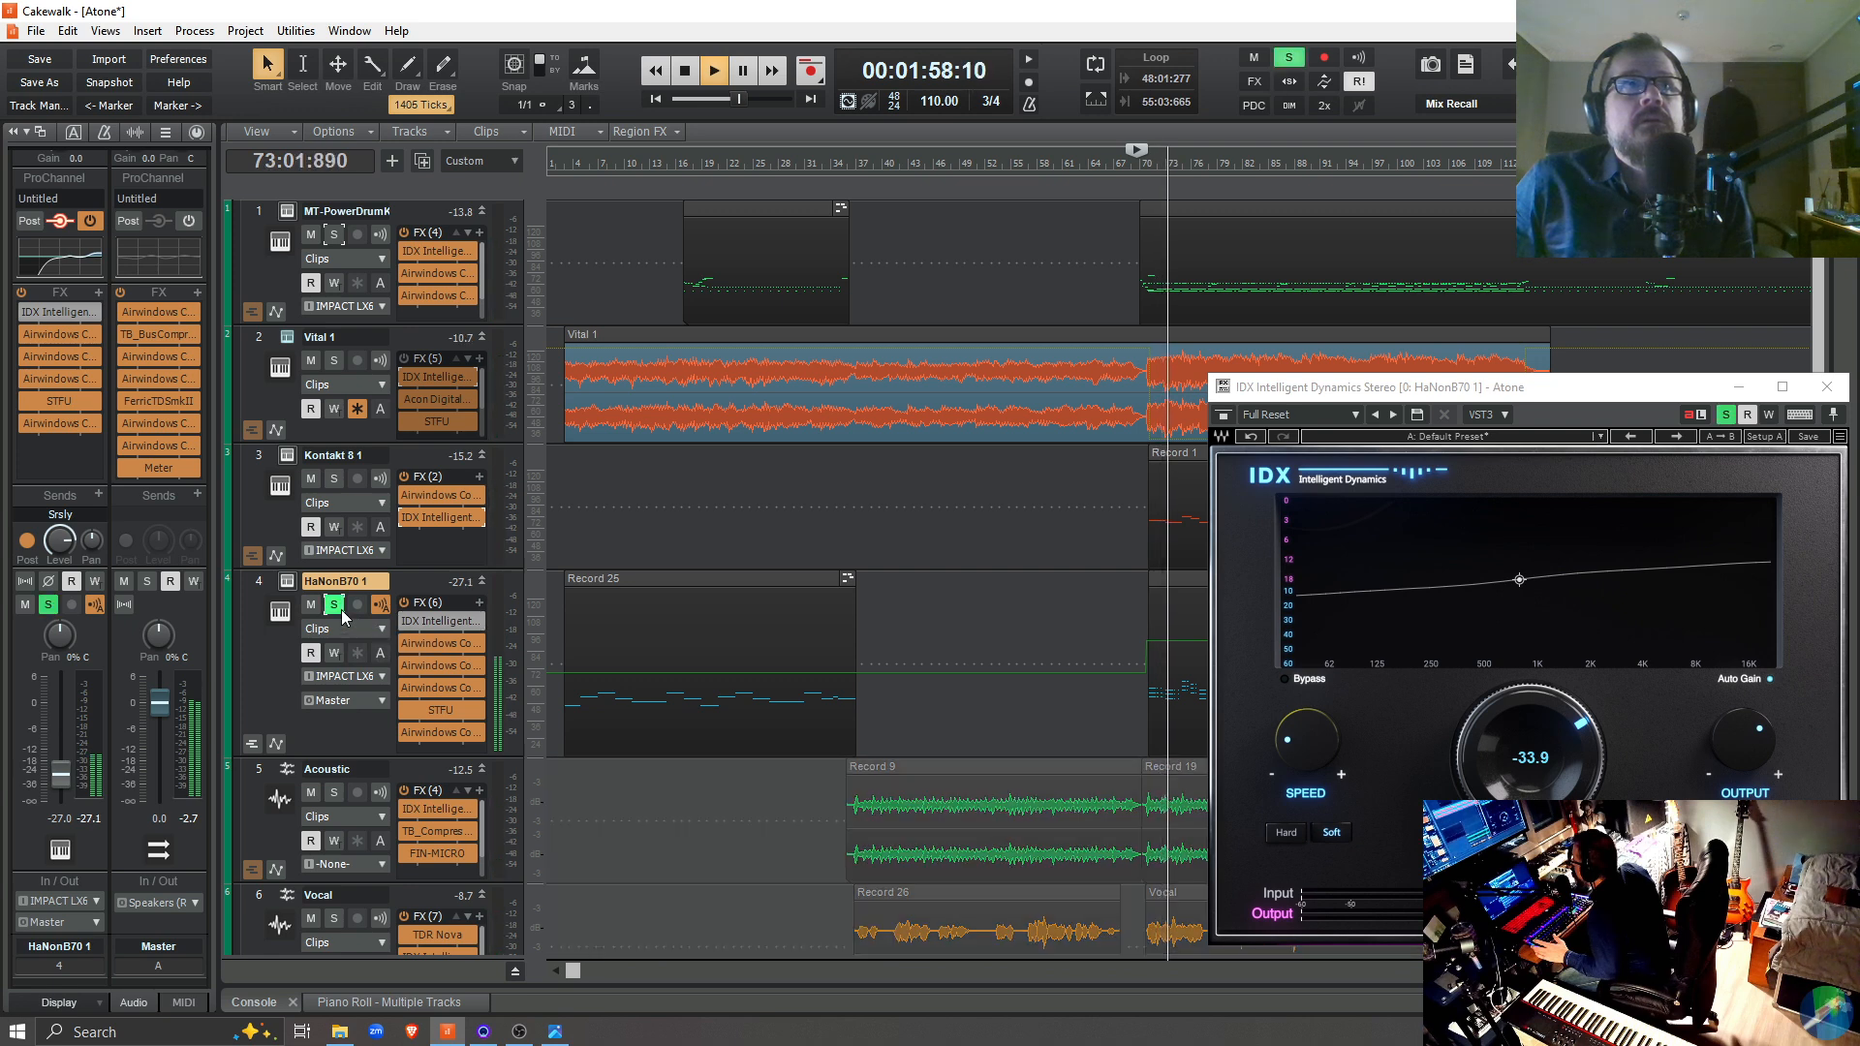
{"action": "left_click", "coordinate": [334, 604]}
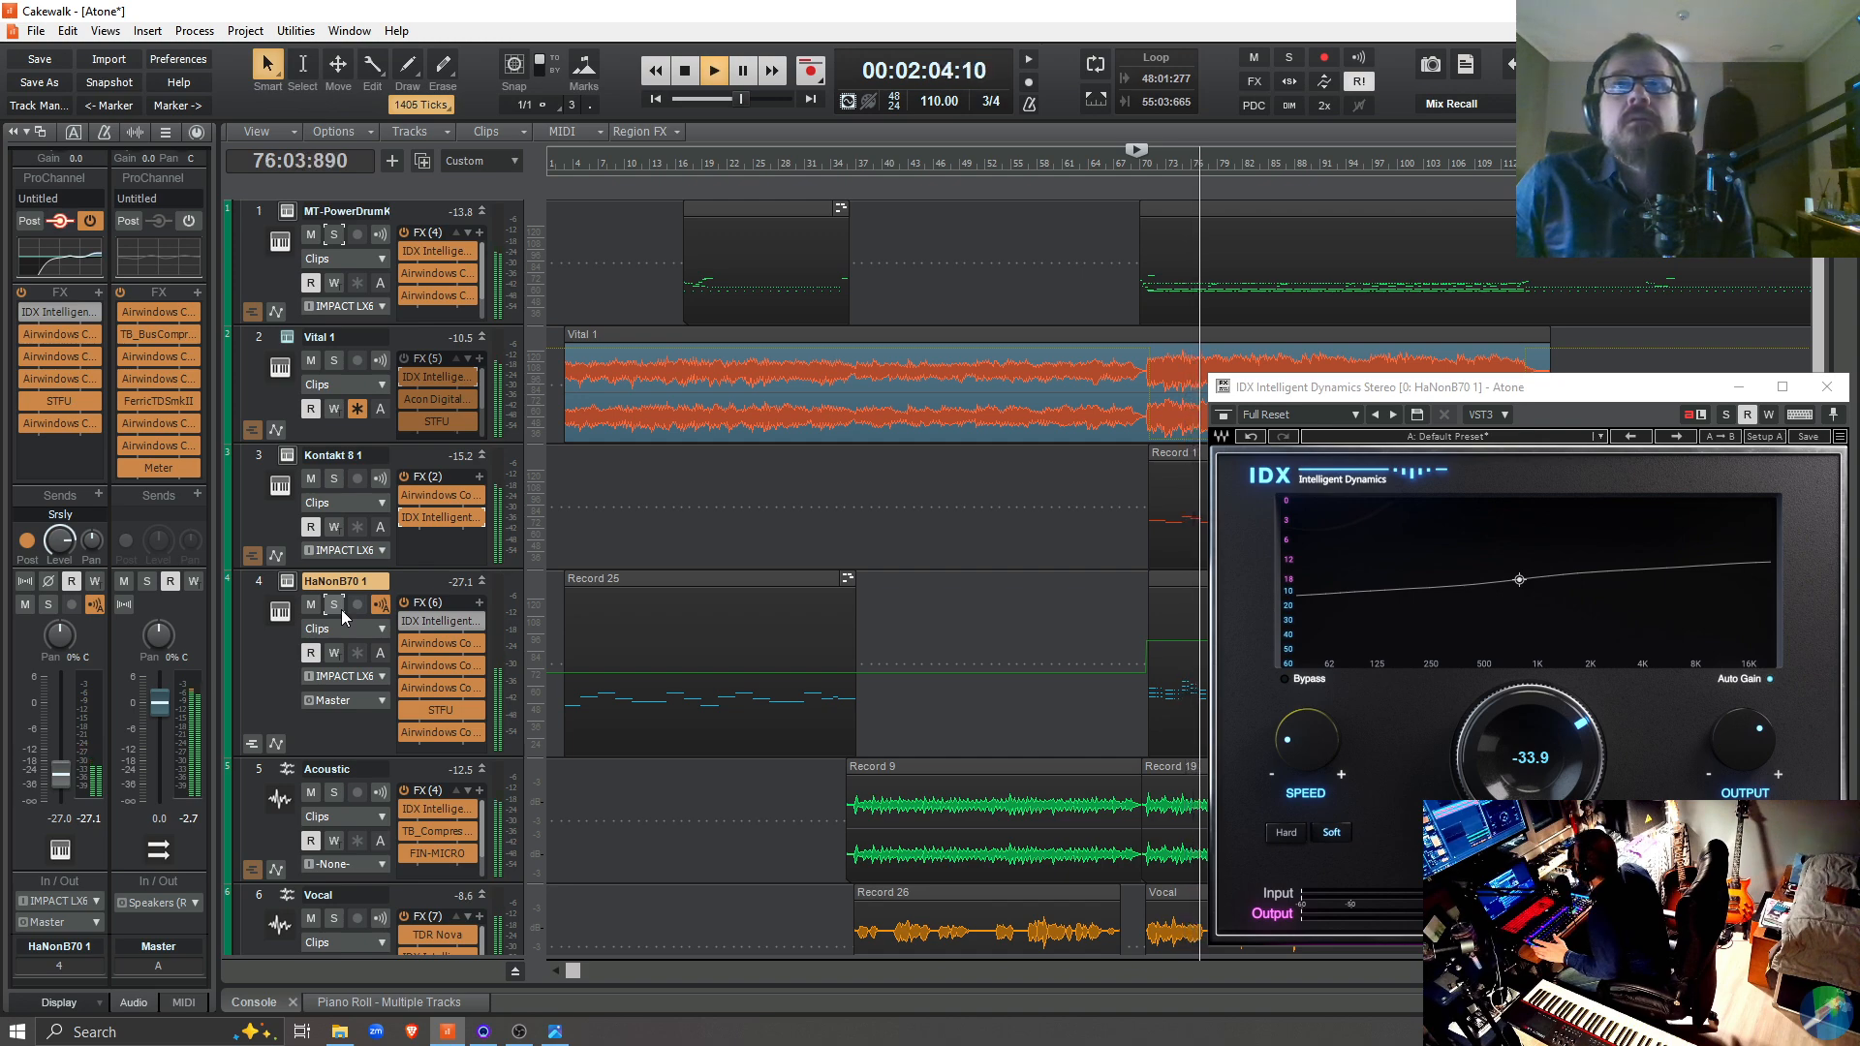
{"action": "key", "text": "space"}
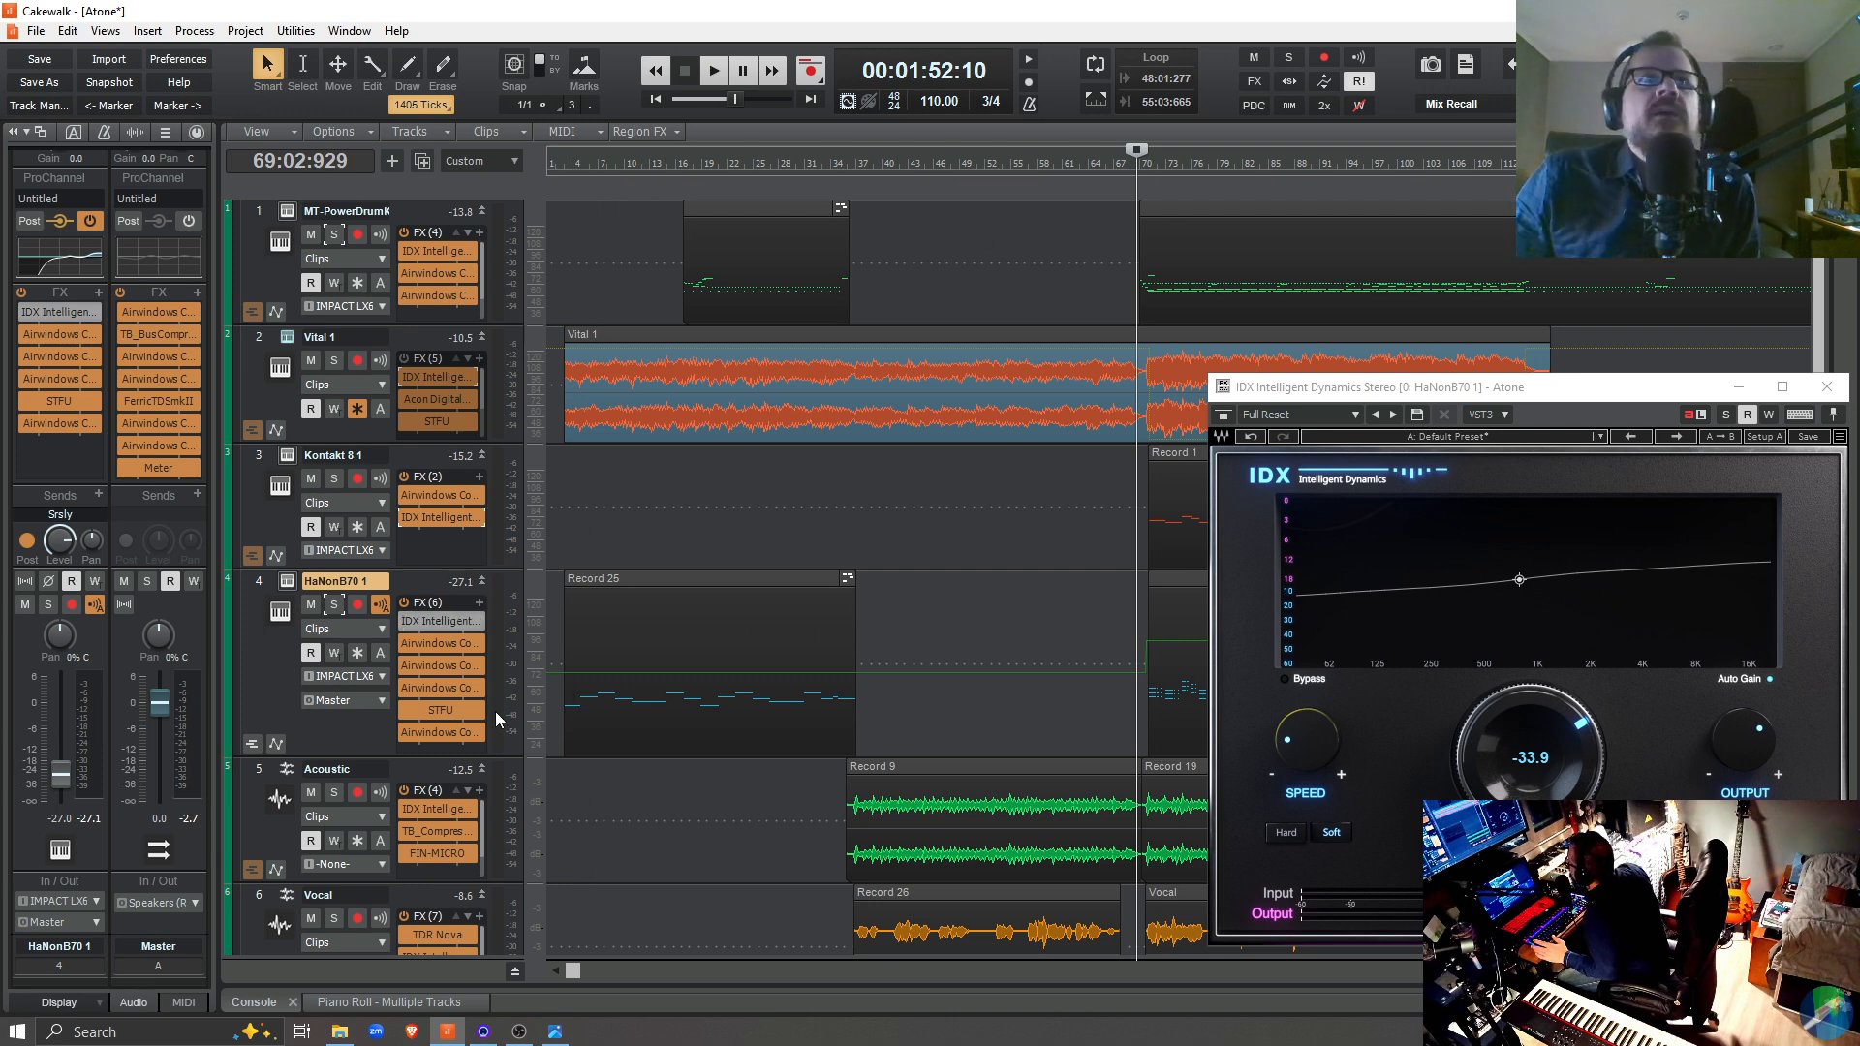
{"action": "left_click", "coordinate": [404, 624]}
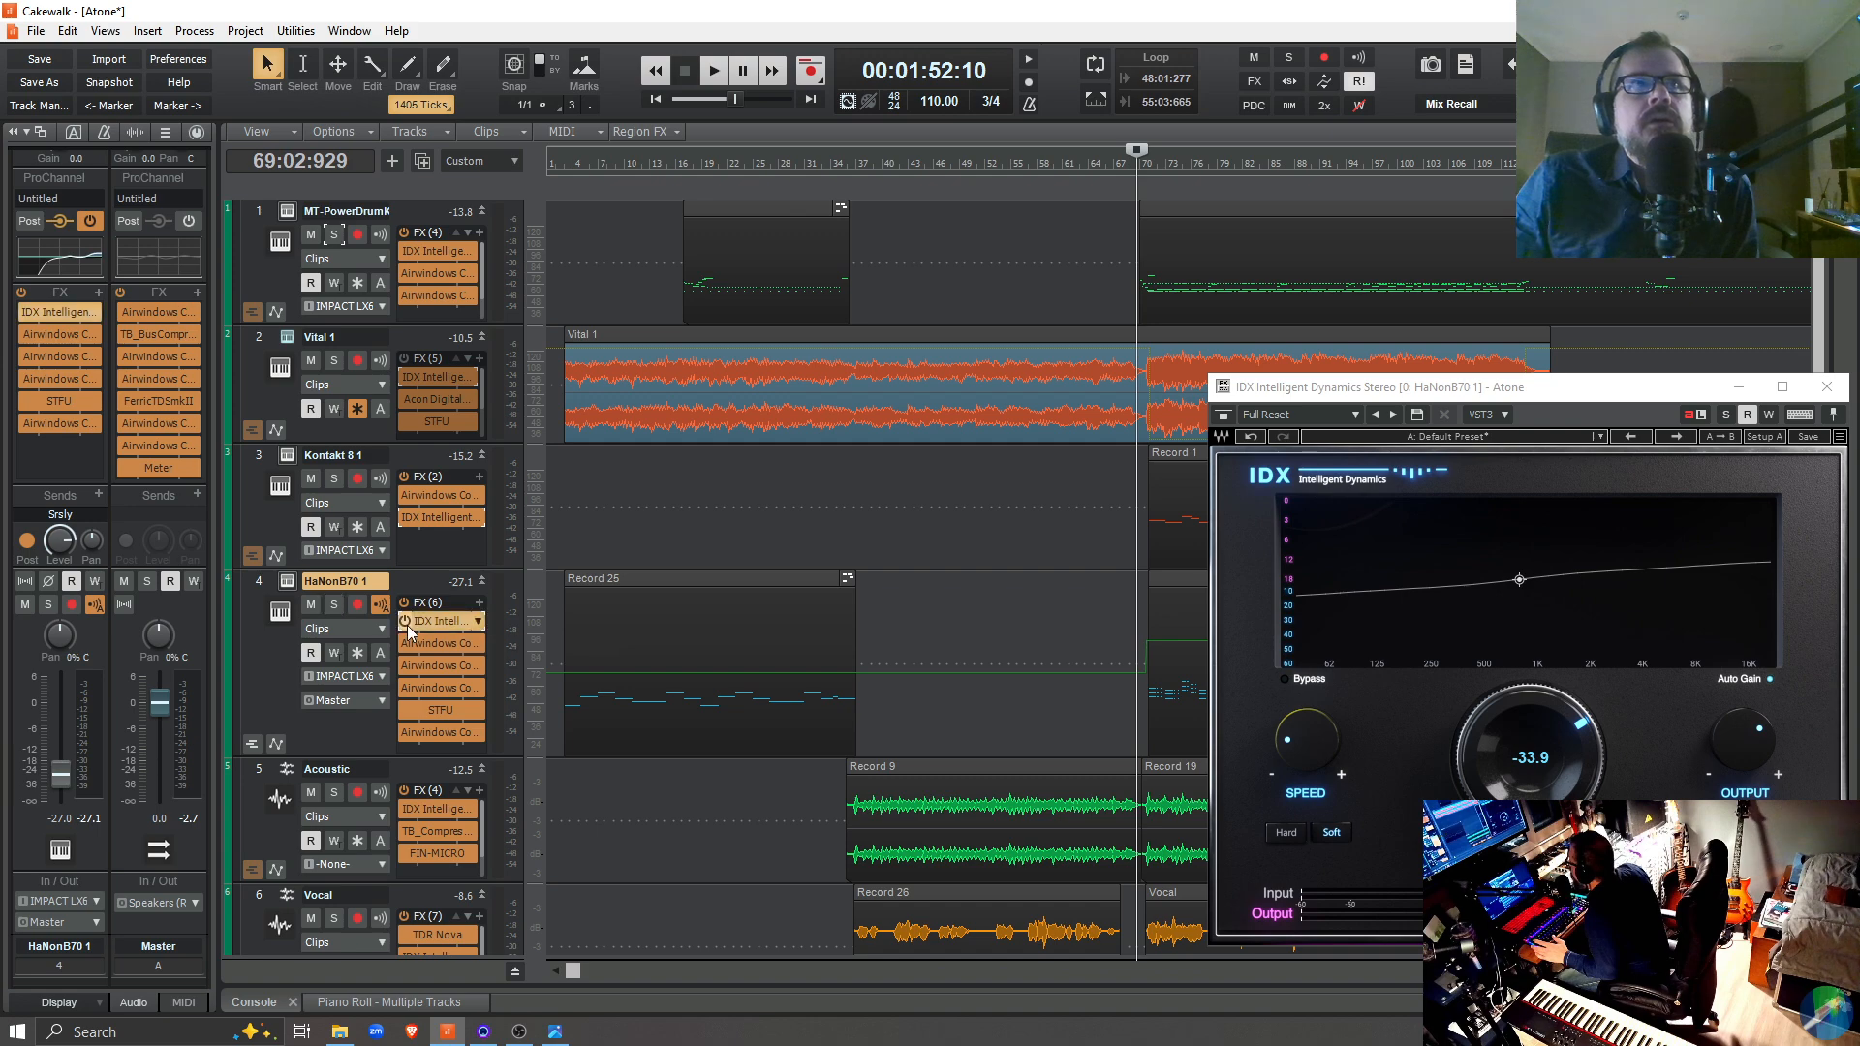
Play the full mix from 69:02:929 with the IDX plugin active on HaNonB70 1, briefly solo the track, and stop
{"action": "key", "text": "space"}
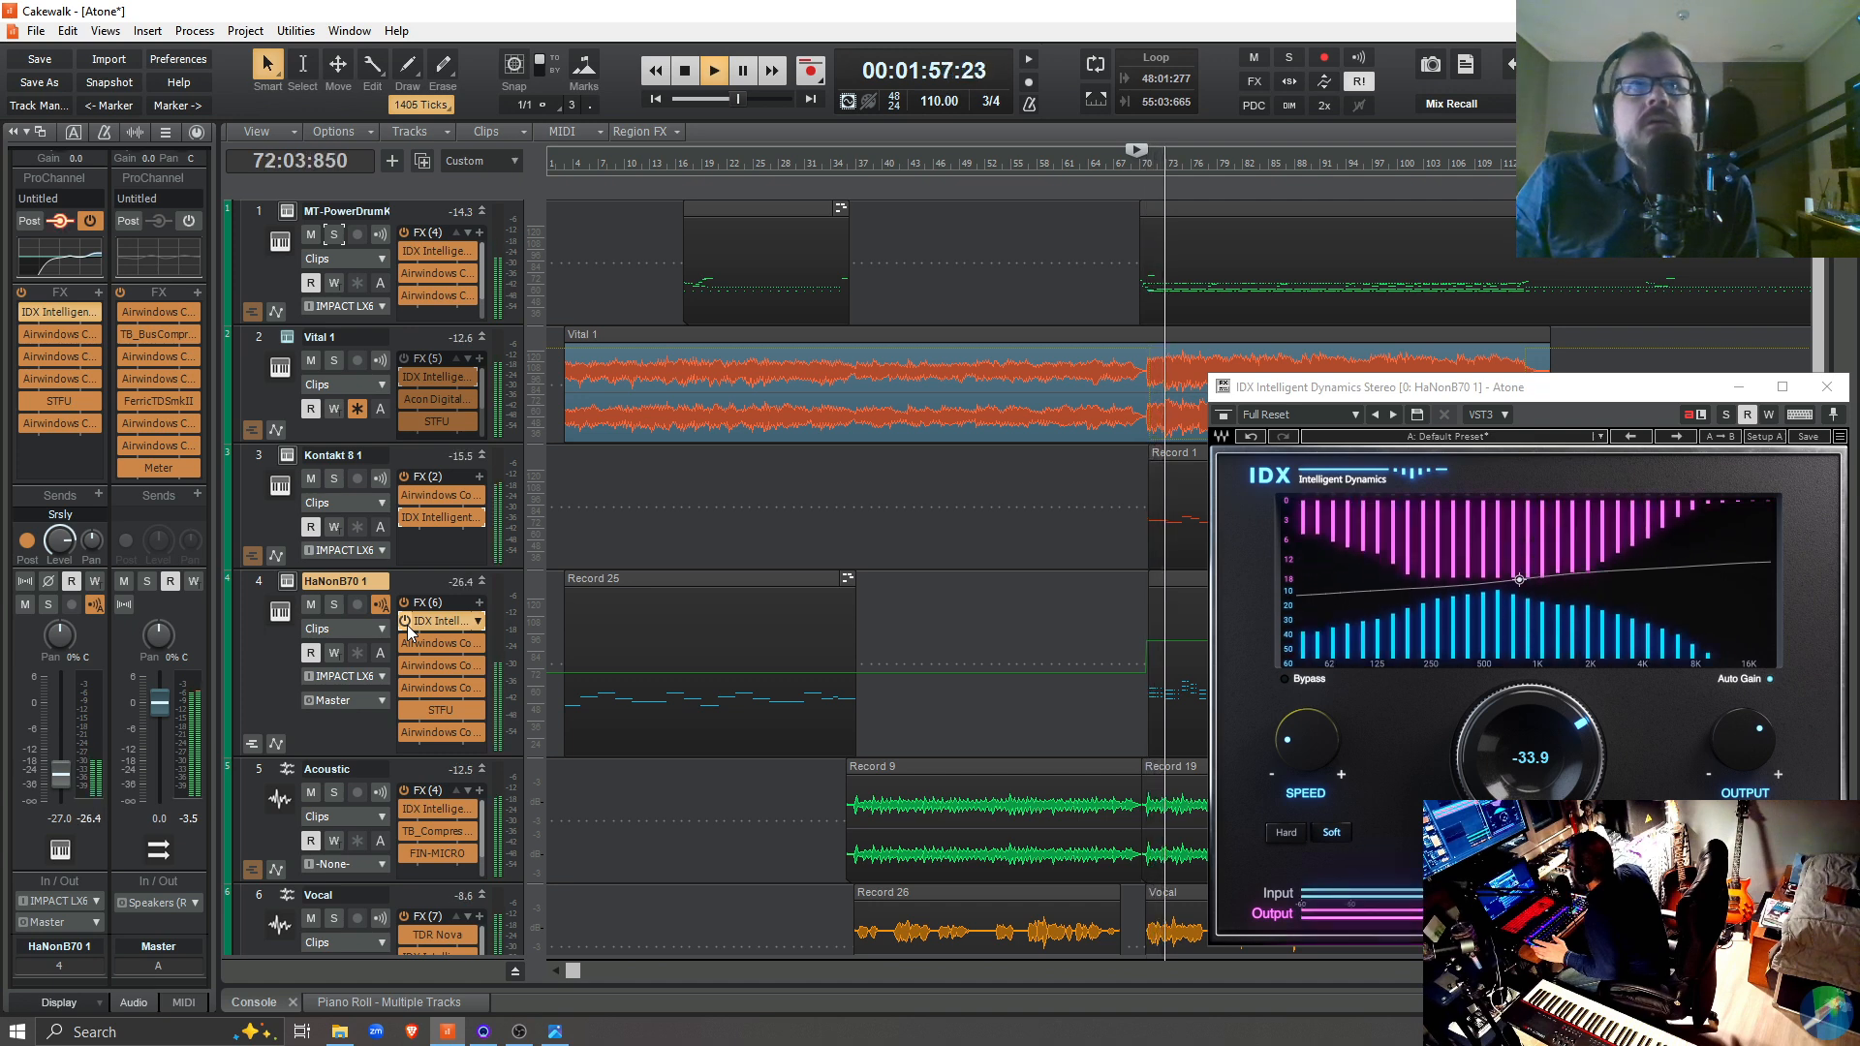
{"action": "left_click", "coordinate": [334, 606]}
{"action": "left_click", "coordinate": [334, 605]}
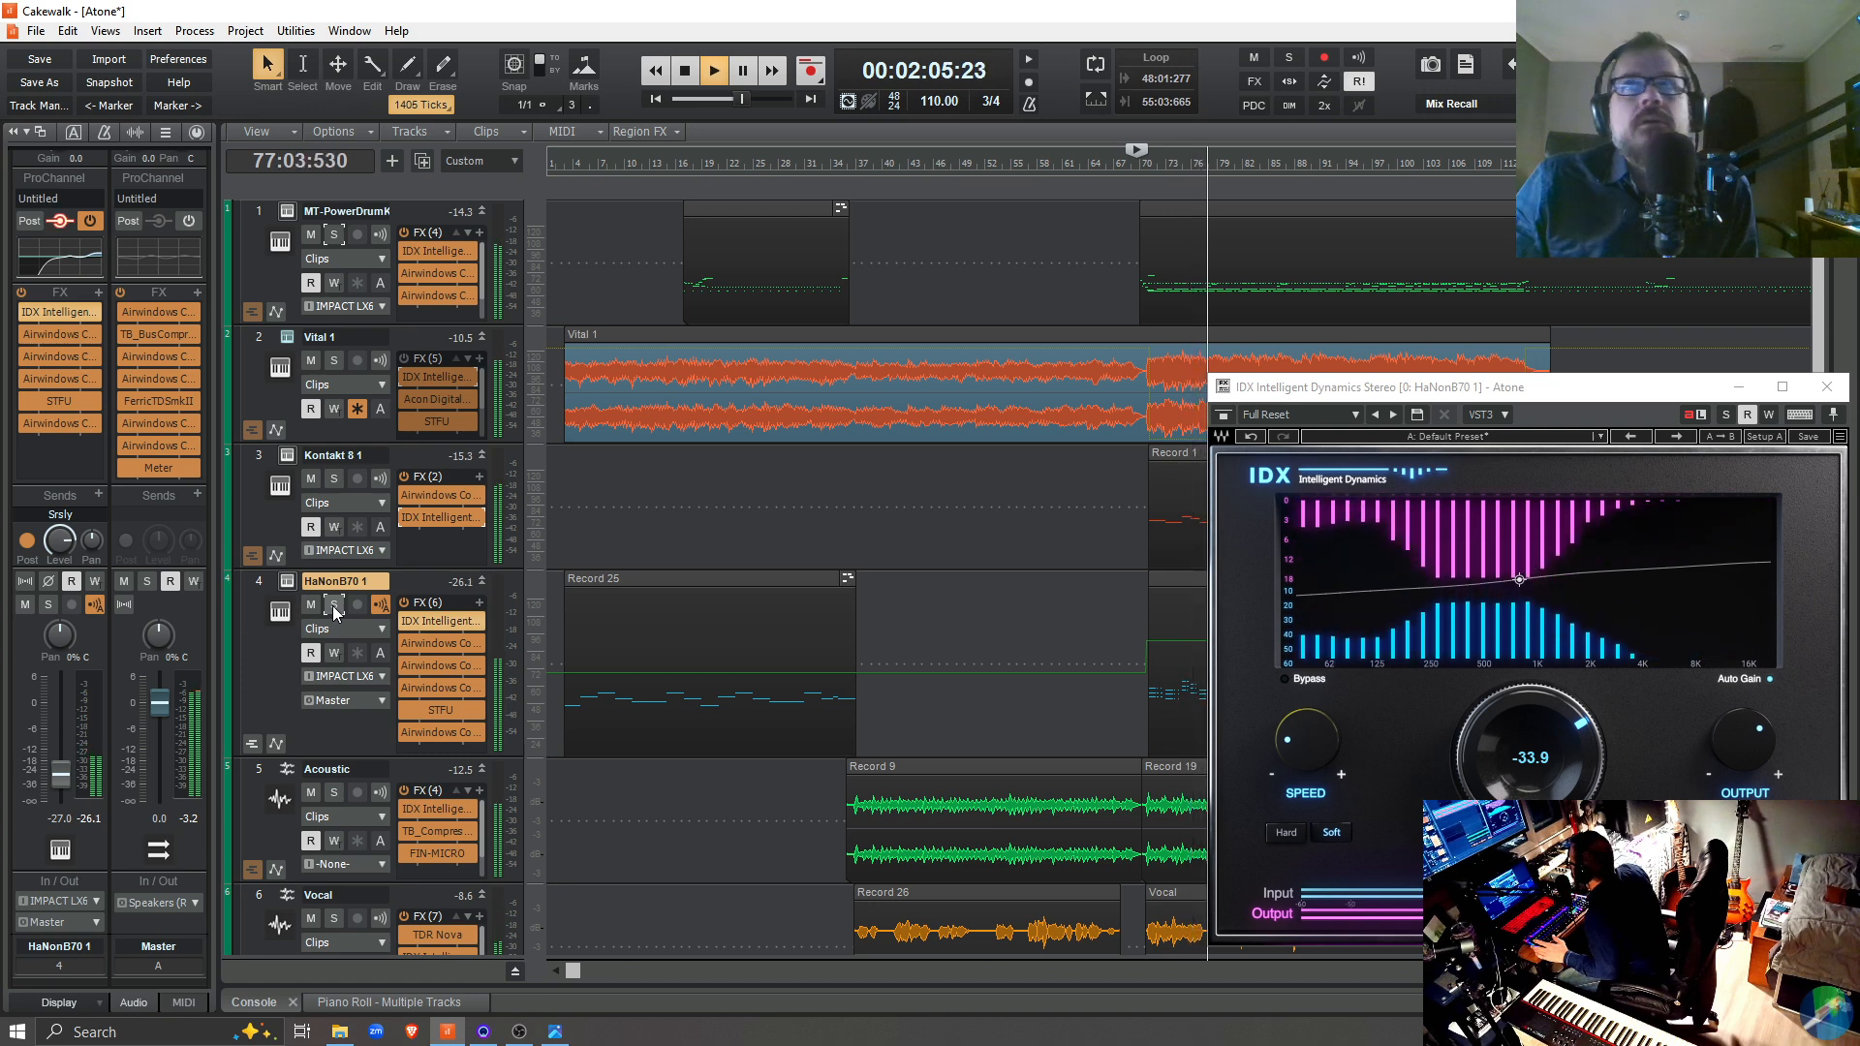
{"action": "key", "text": "space"}
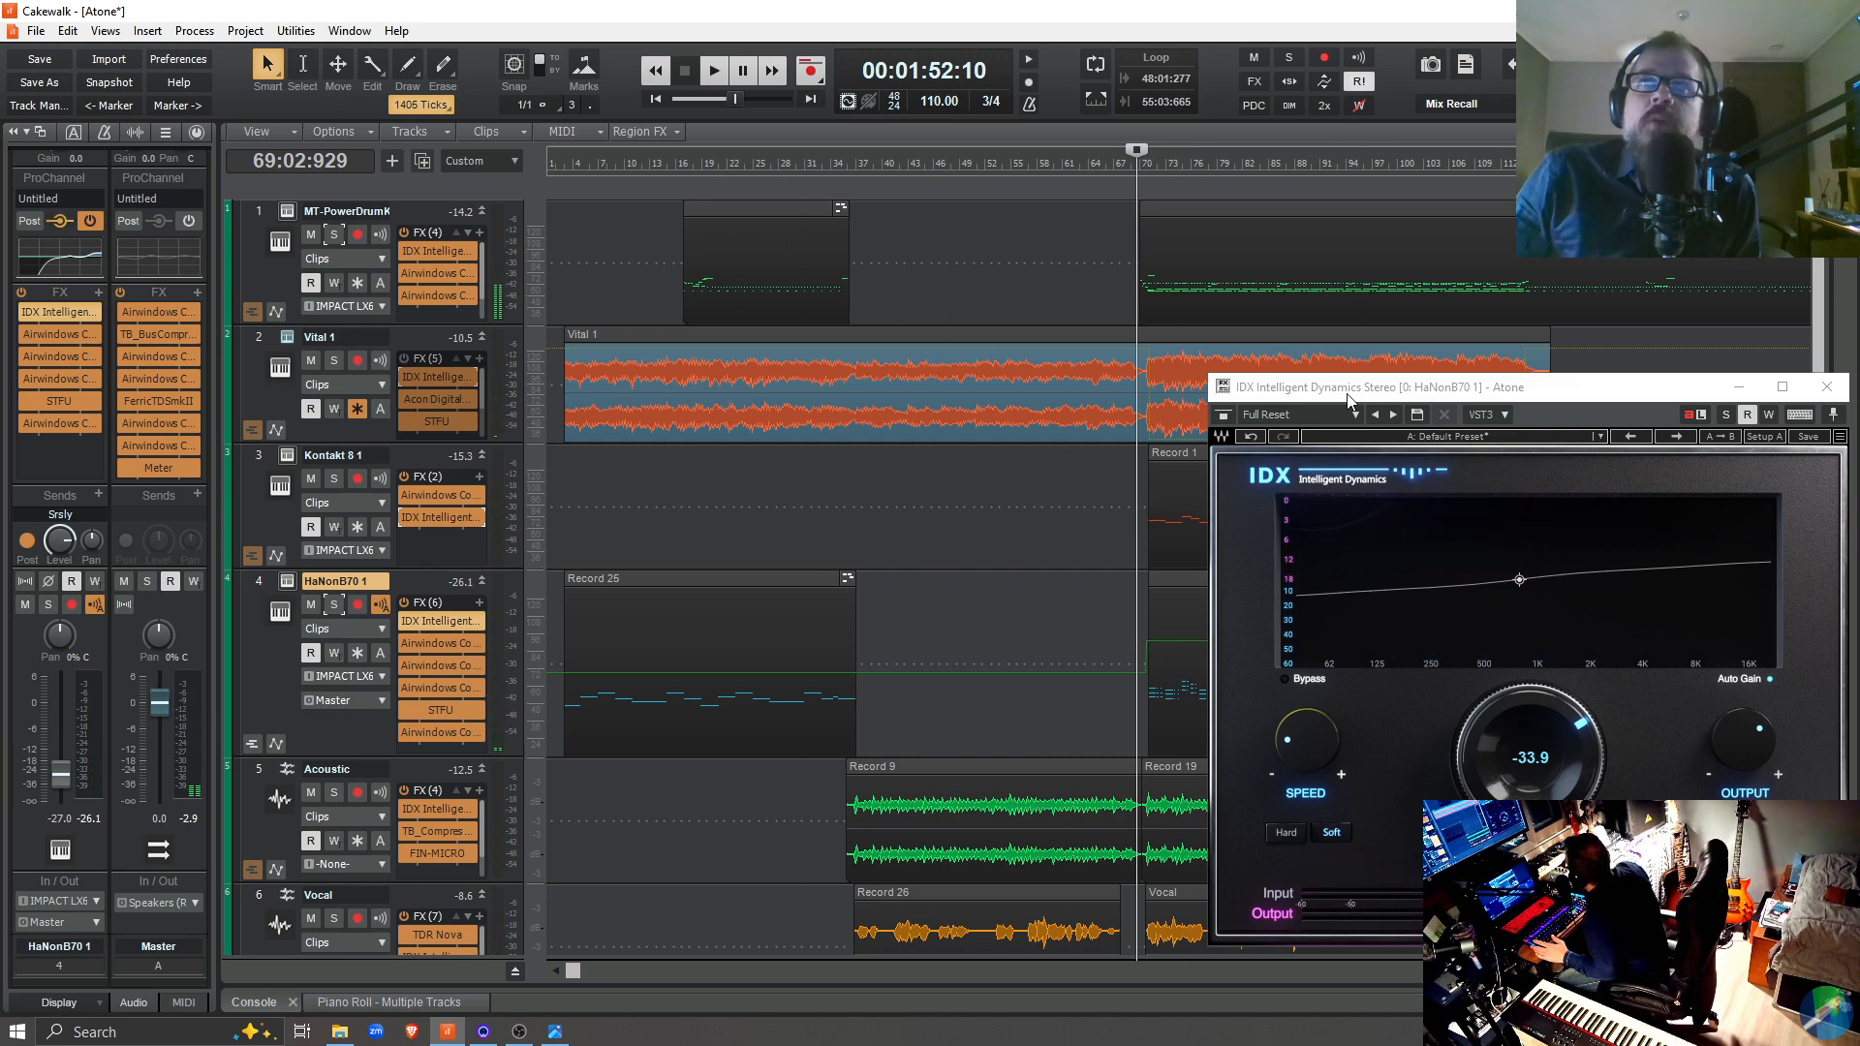
Close the IDX plugin window, open the HaNonB70 1 instrument and move its window out of view
{"action": "left_click_drag", "start_coordinate": [1351, 387], "coordinate": [765, 225]}
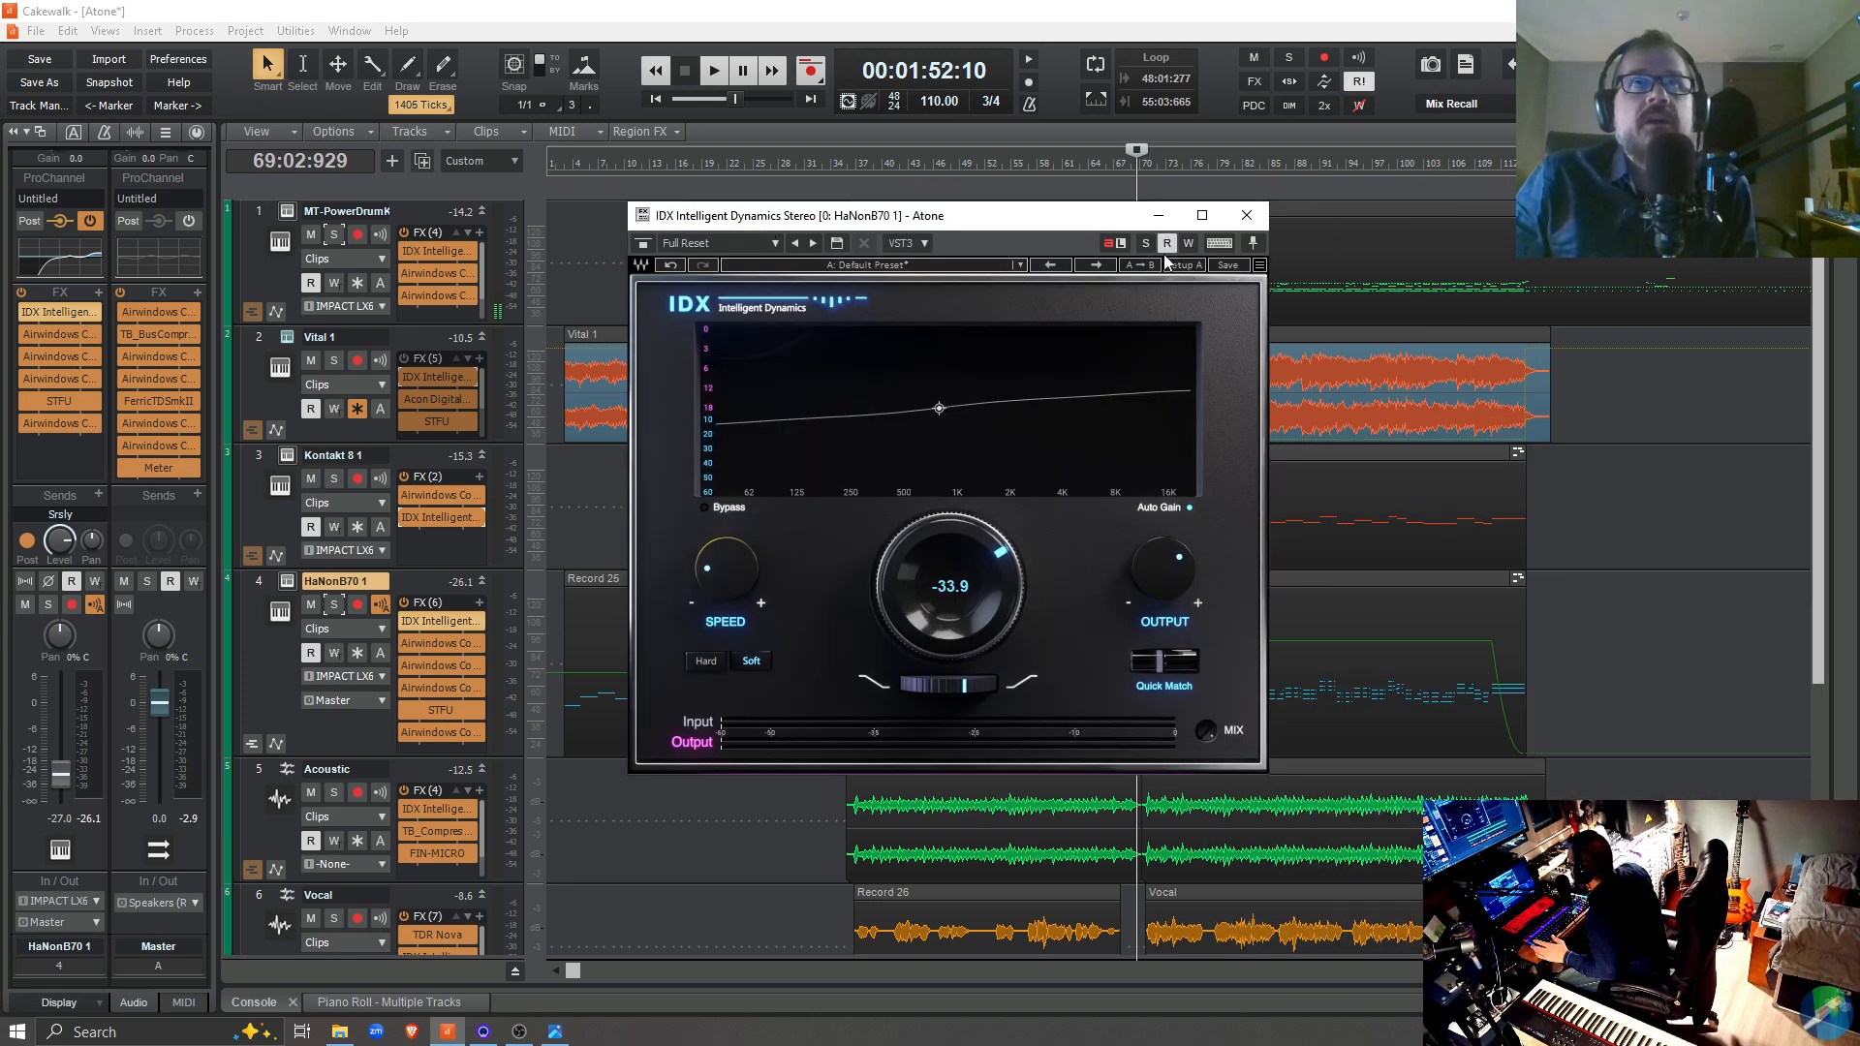
{"action": "left_click", "coordinate": [1245, 216]}
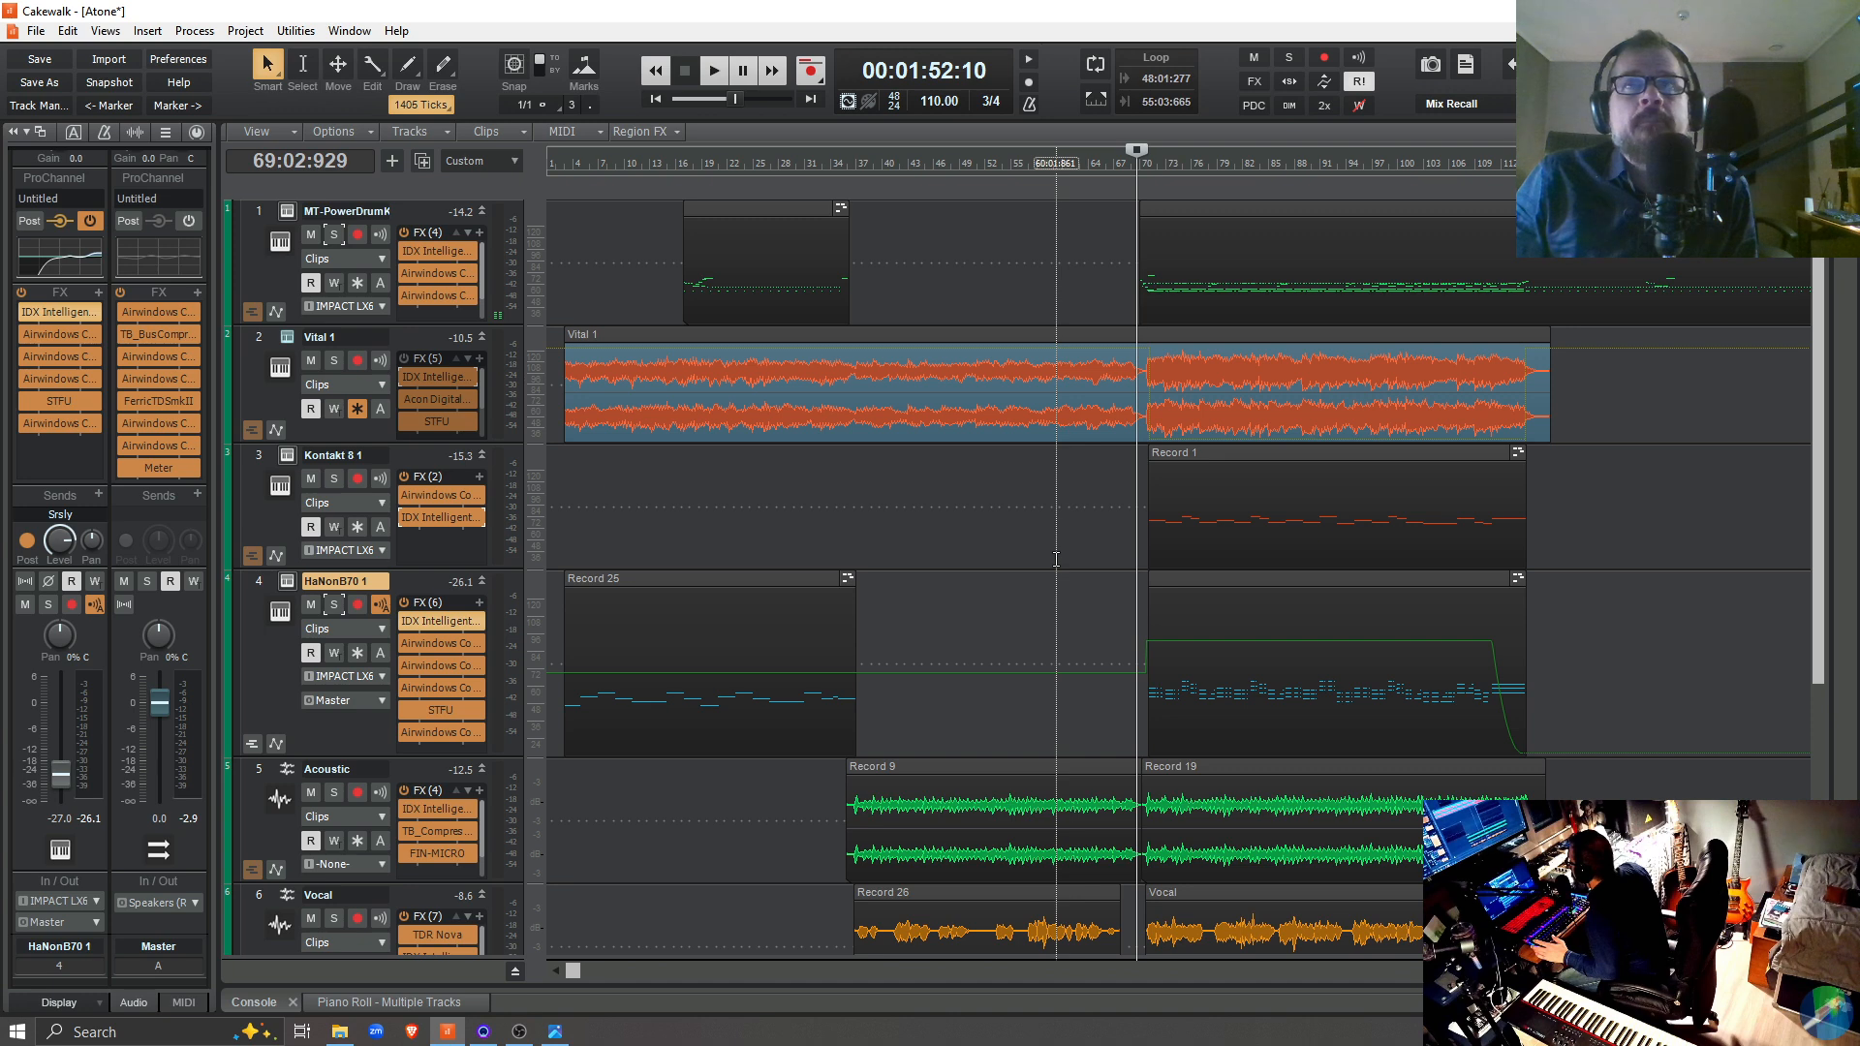
{"action": "left_click", "coordinate": [287, 582]}
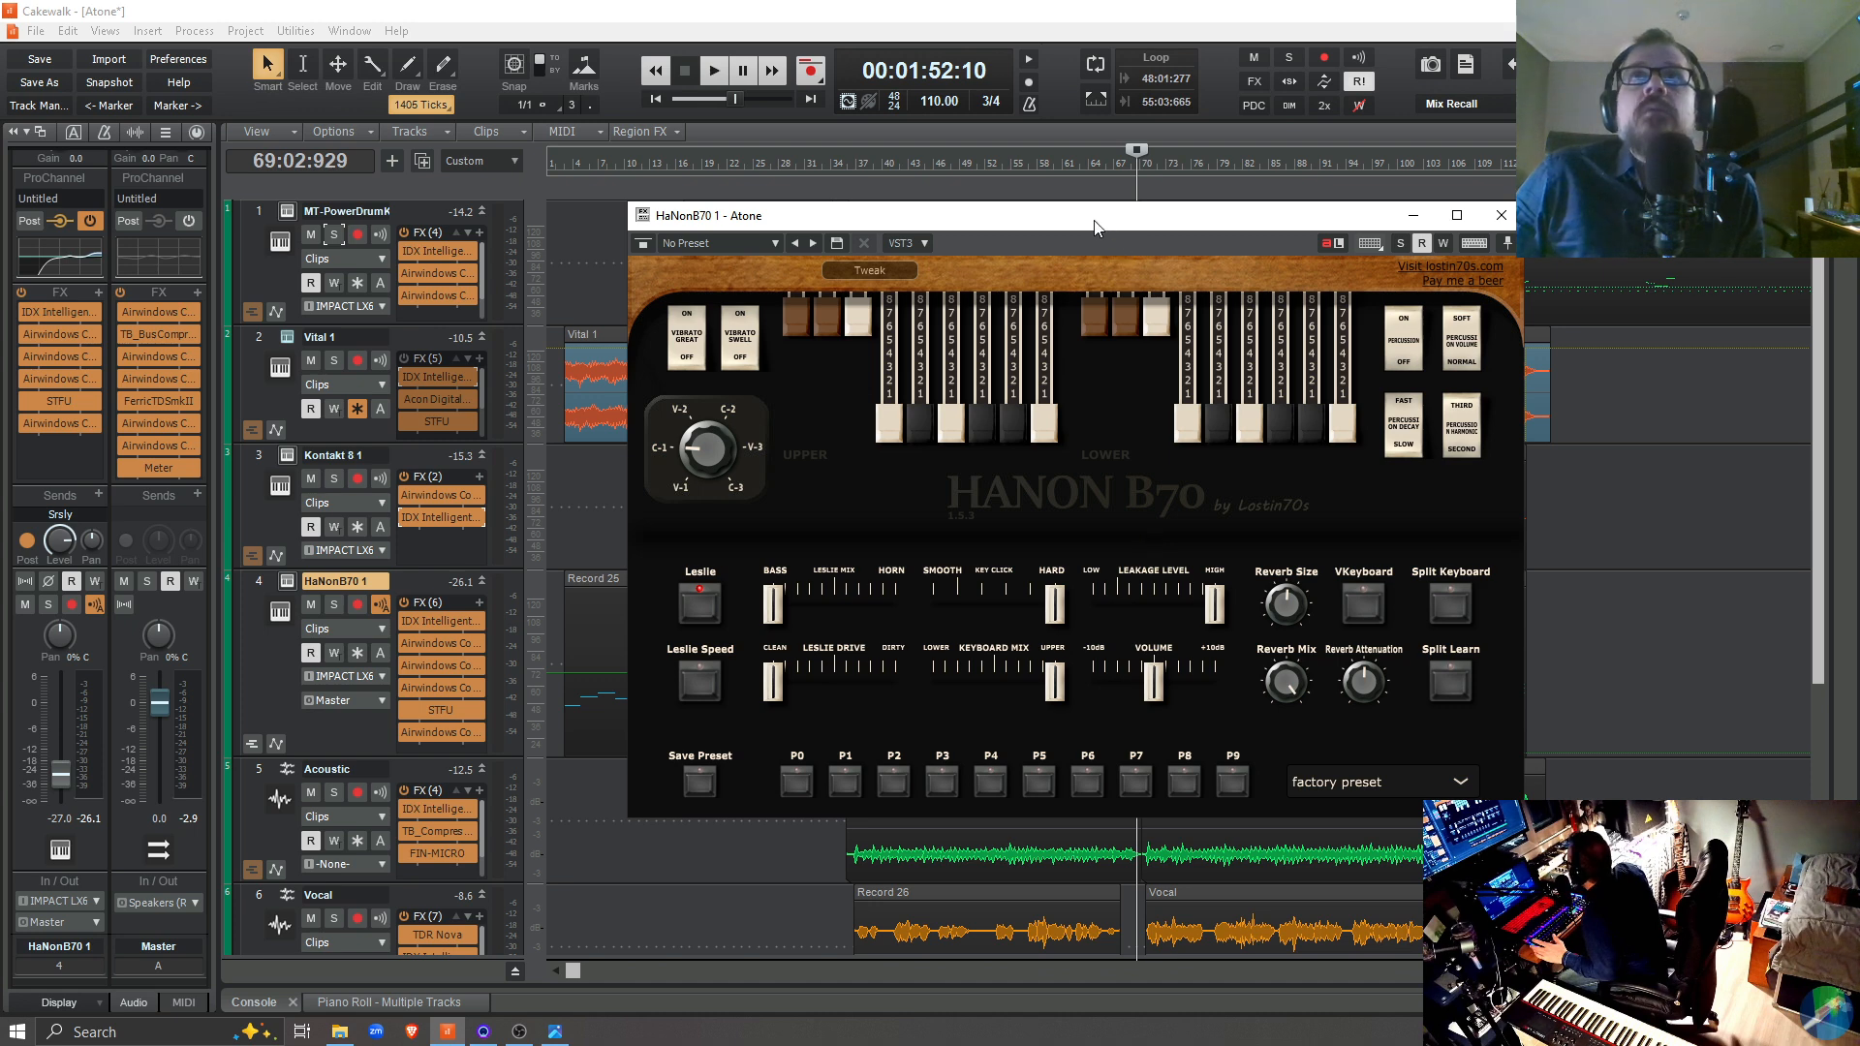
{"action": "left_click_drag", "start_coordinate": [1090, 222], "coordinate": [850, 1045]}
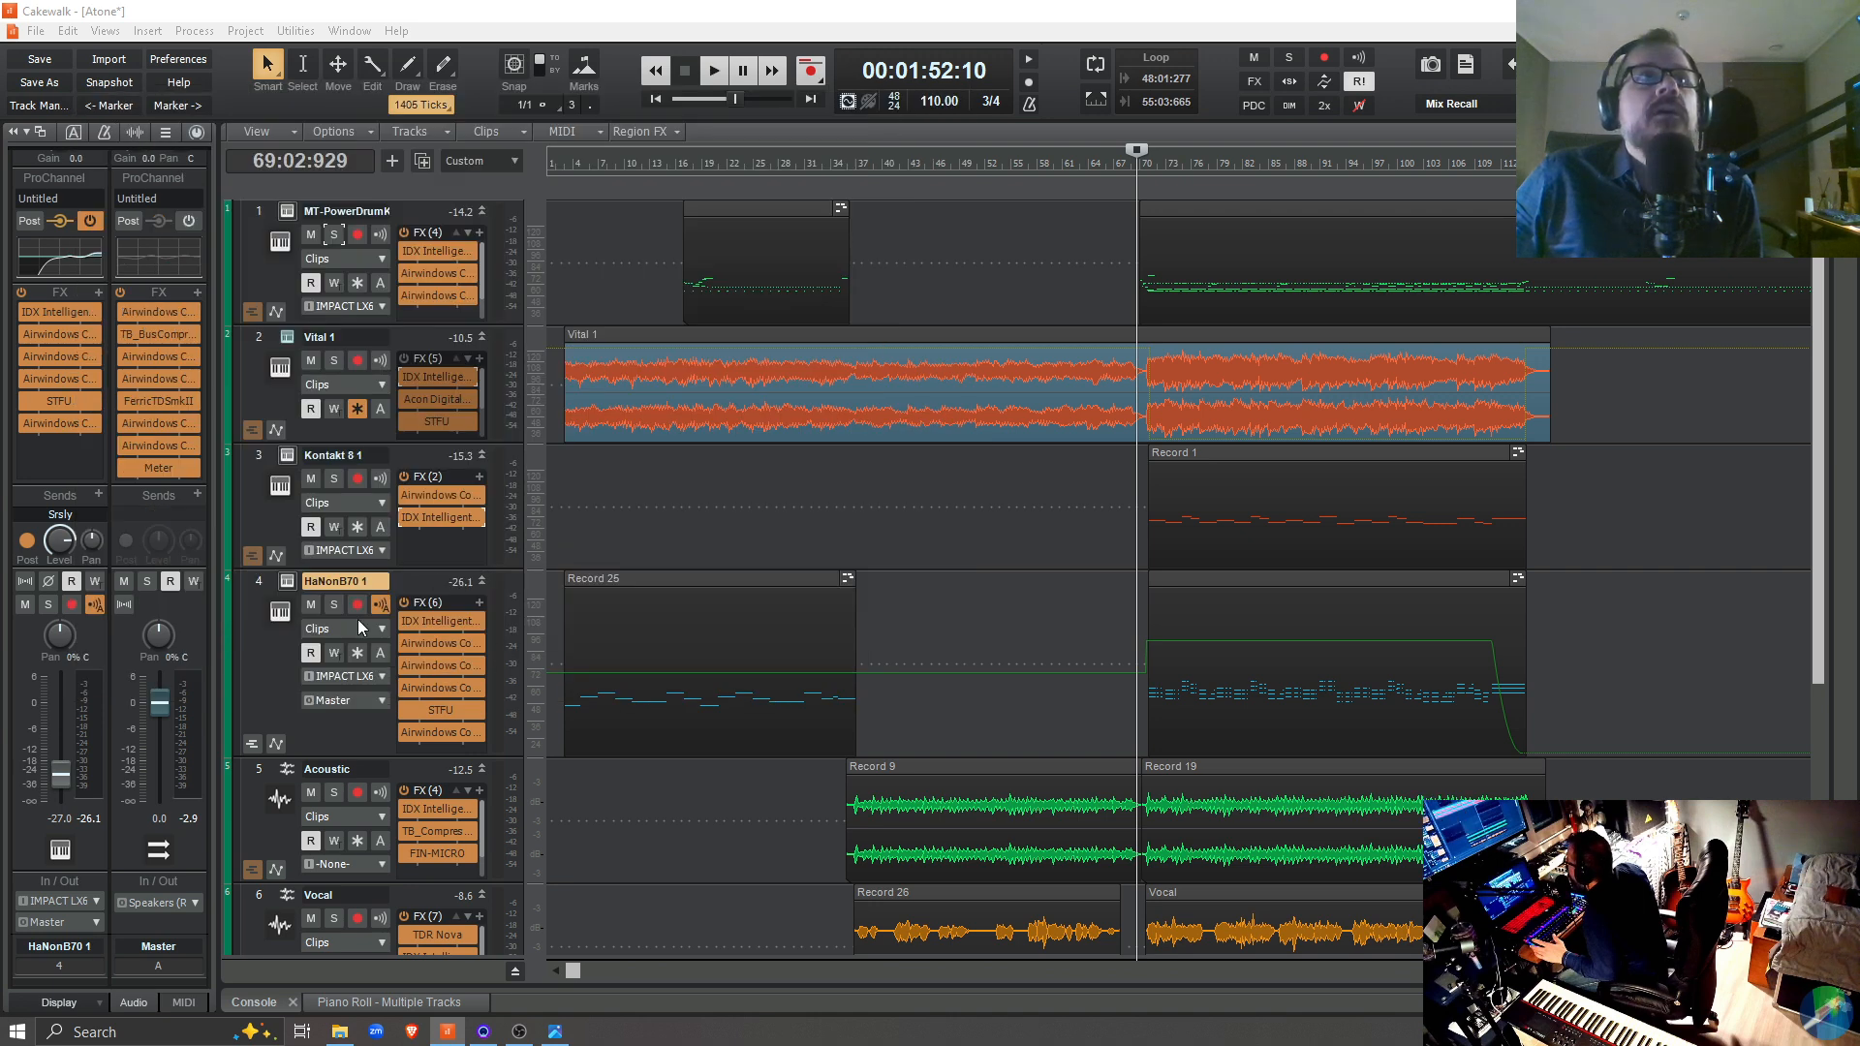
Solo HaNonB70 1, listen to its later section from 70:02:646 and stop playback
{"action": "left_click", "coordinate": [333, 604]}
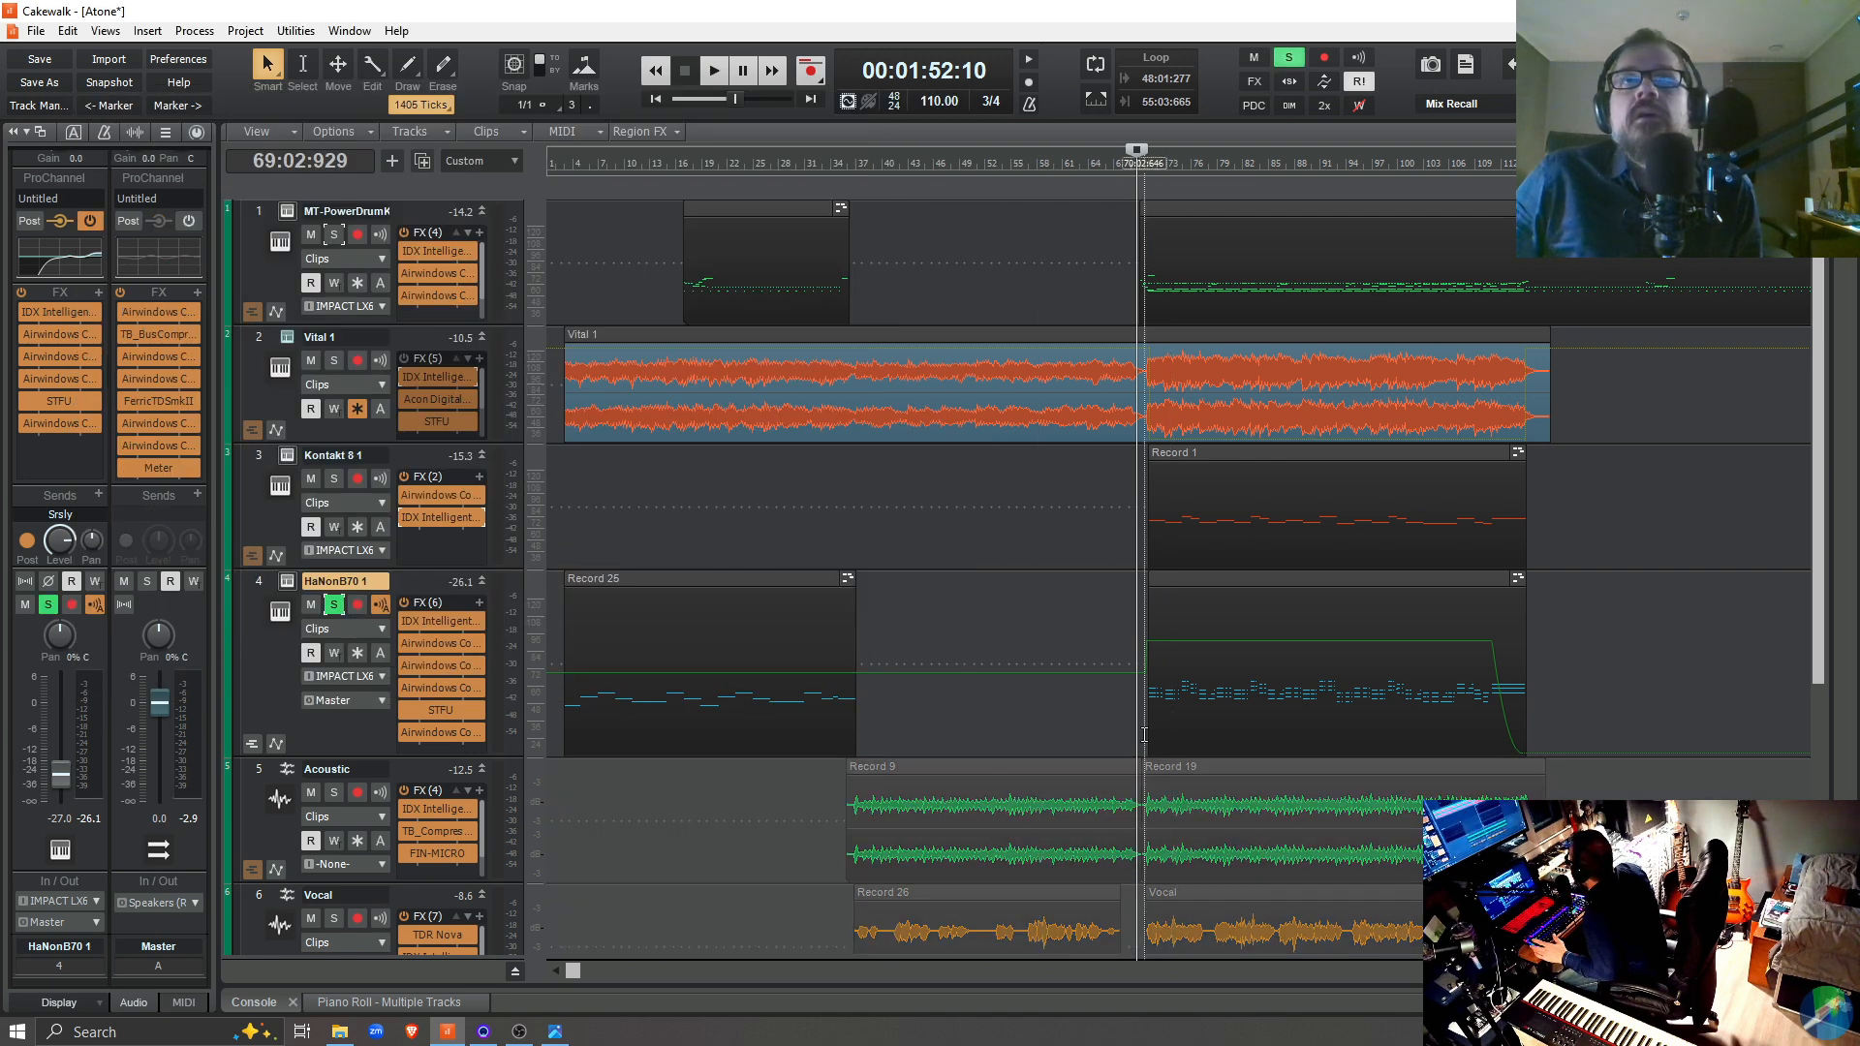
{"action": "key", "text": "space"}
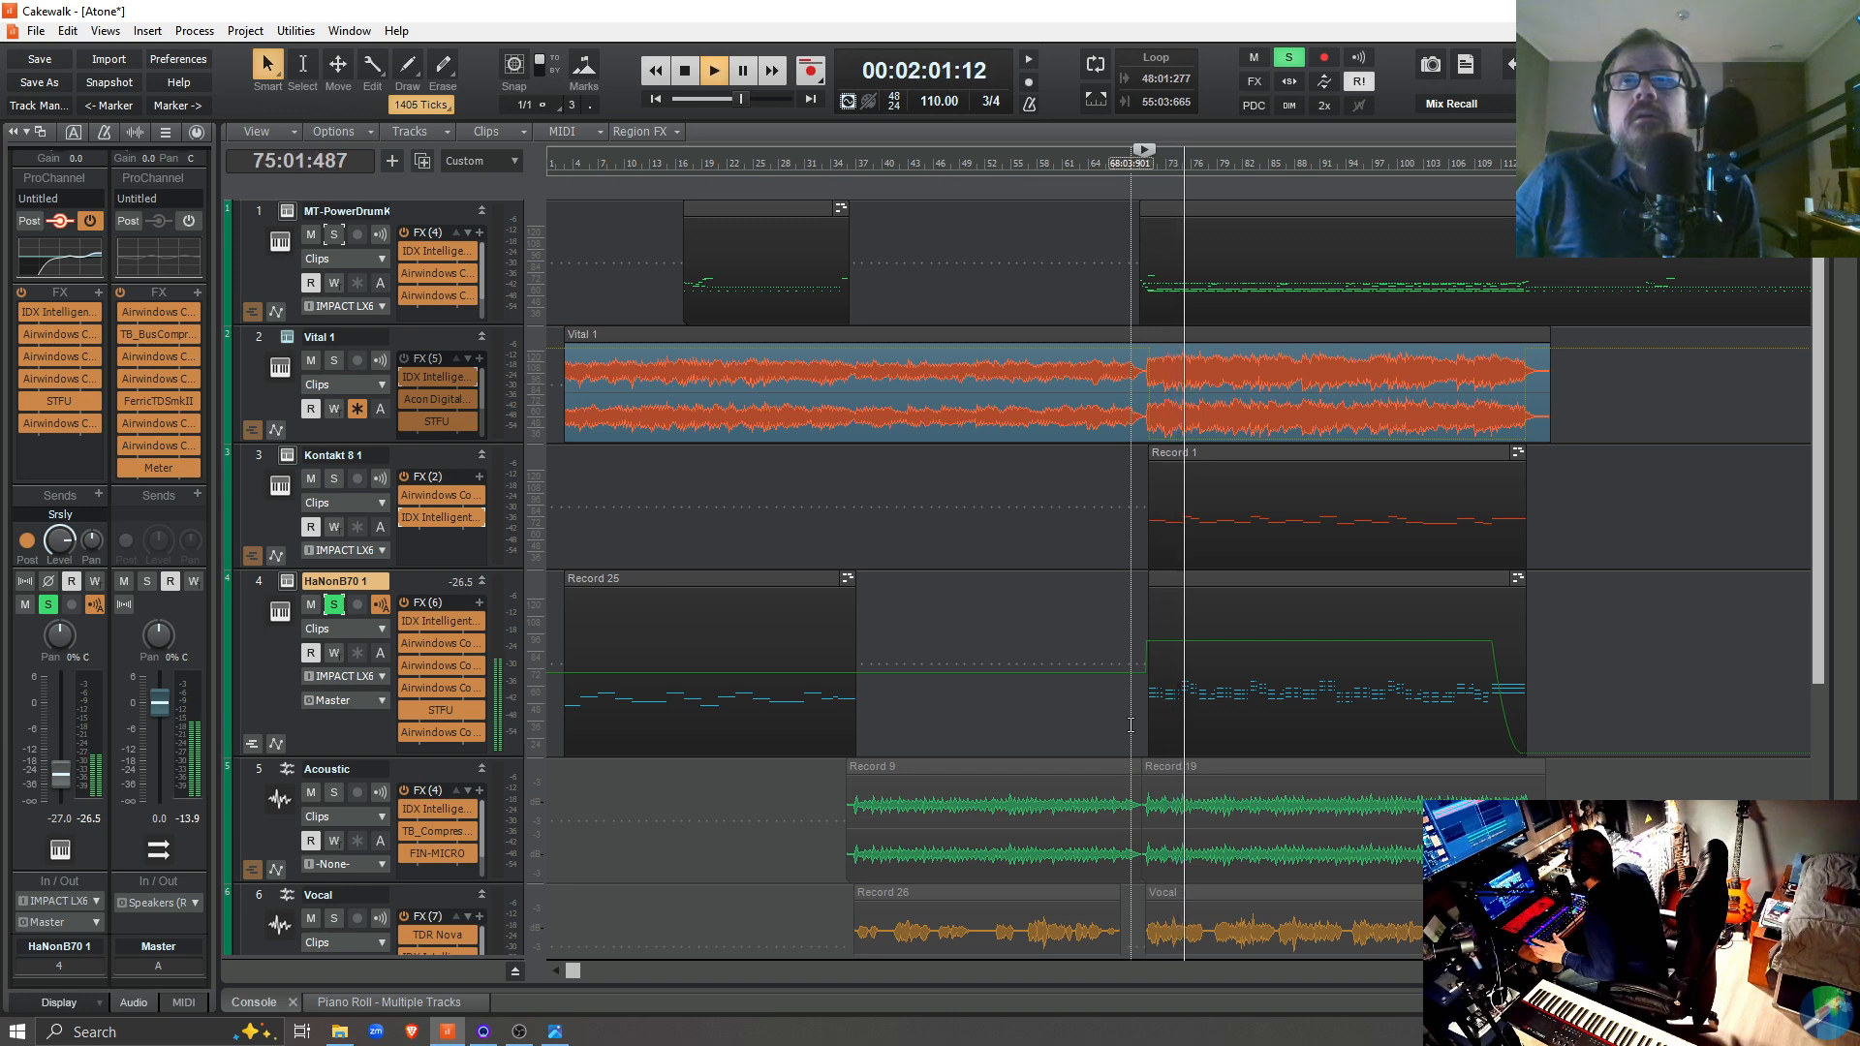
{"action": "key", "text": "space"}
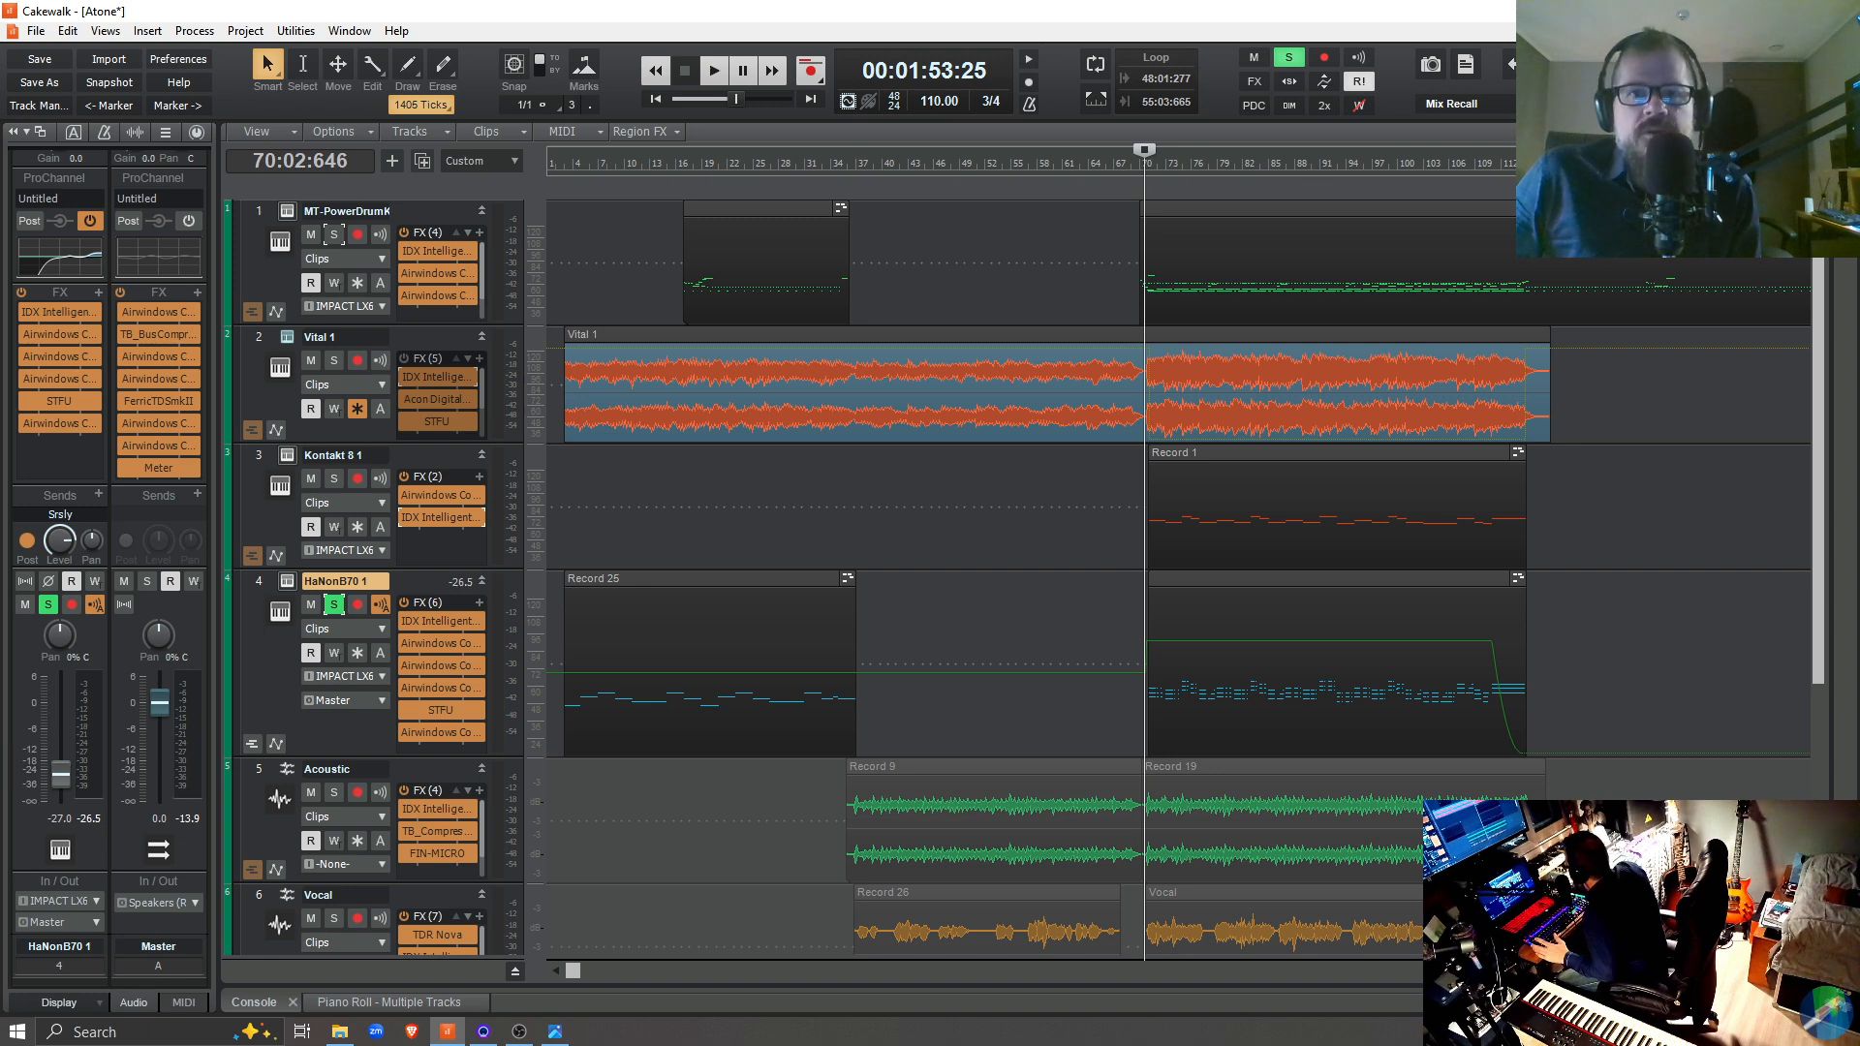
Bring the HaNon B70 window back into view, examine its Tweak settings and return to the drawbar view
{"action": "left_click_drag", "start_coordinate": [678, 1045], "coordinate": [674, 205]}
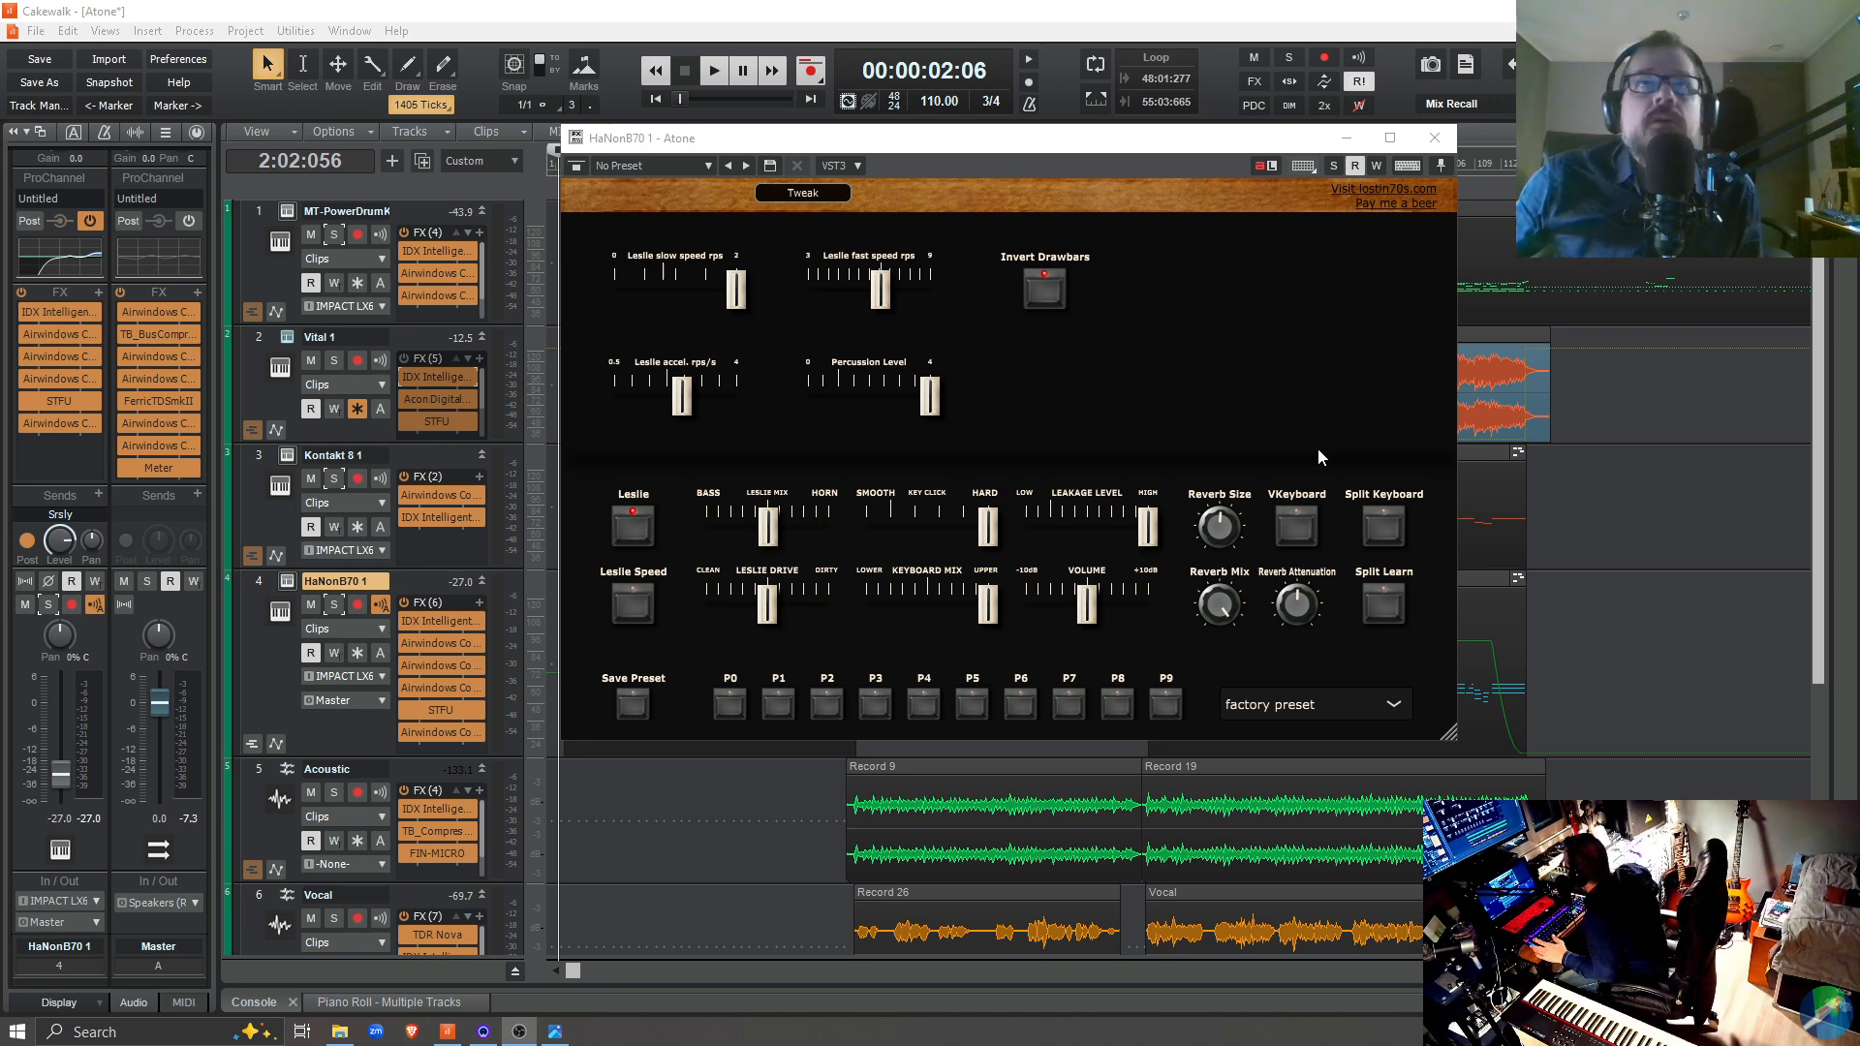
{"action": "left_click", "coordinate": [816, 190]}
{"action": "left_click", "coordinate": [816, 191]}
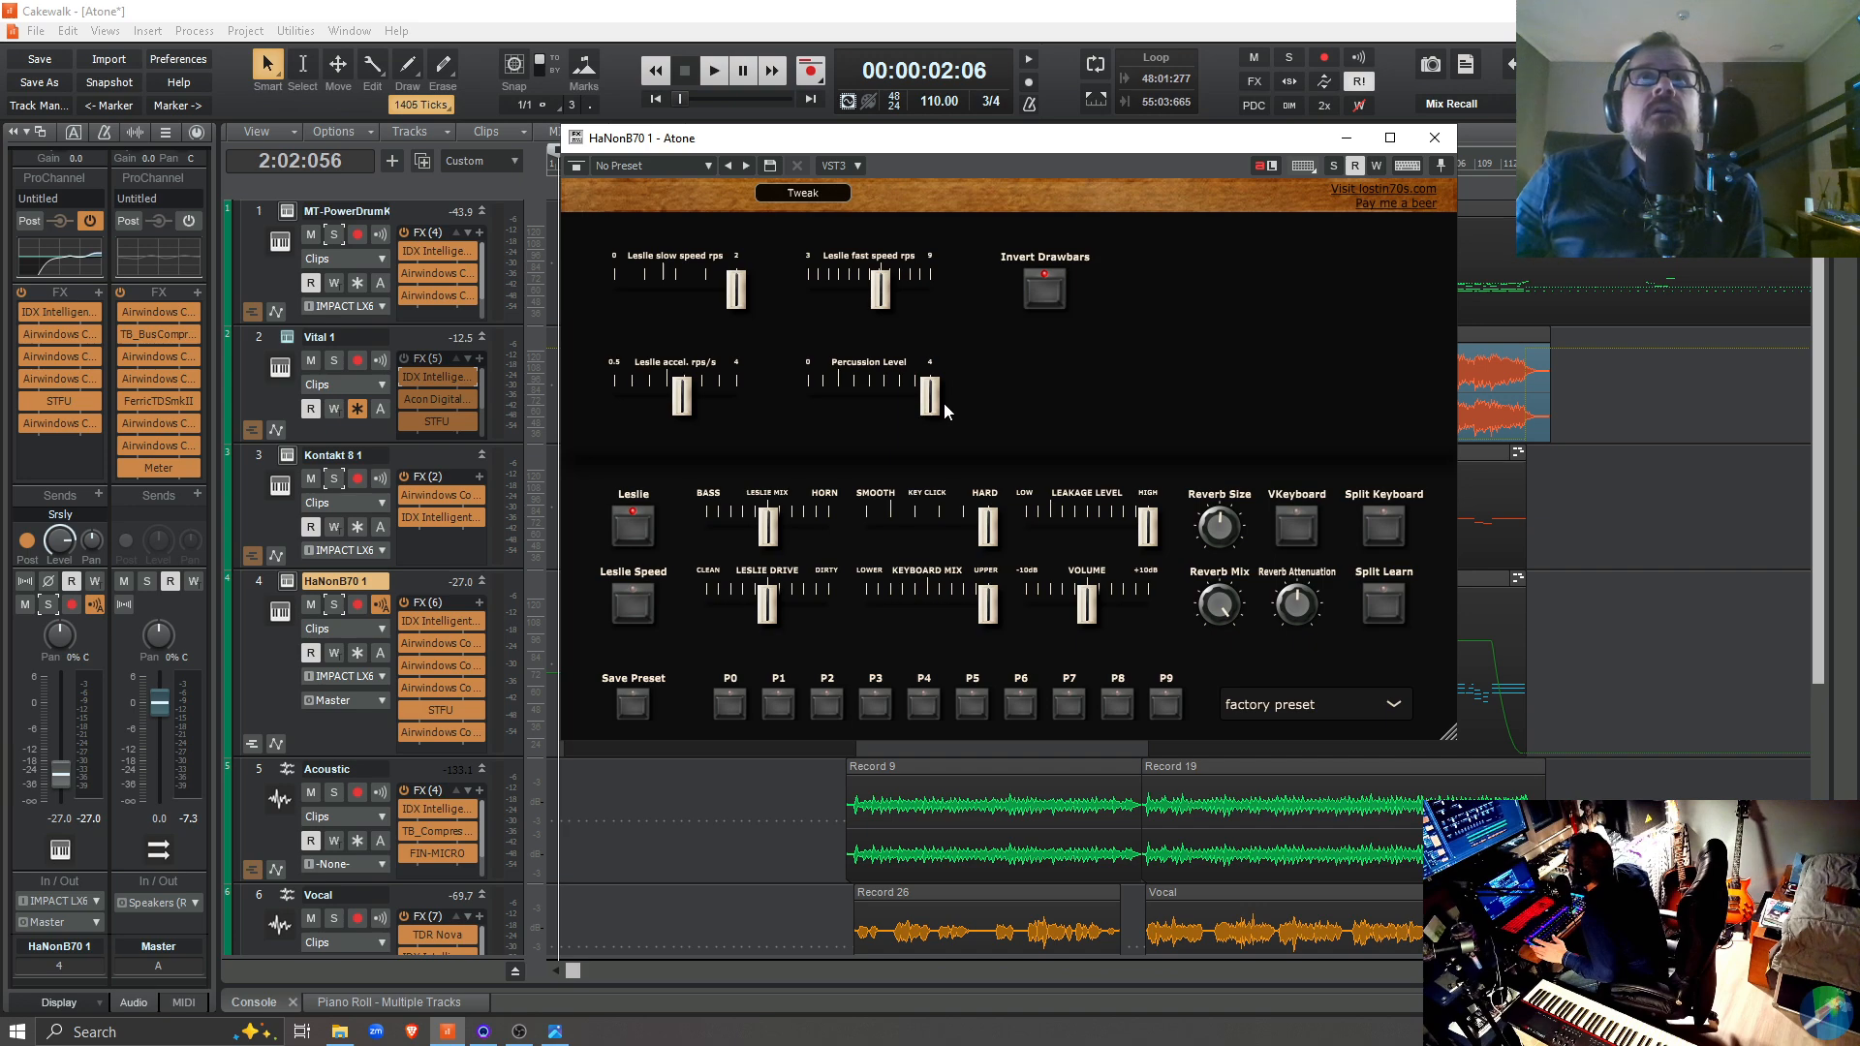
{"action": "left_click", "coordinate": [806, 191]}
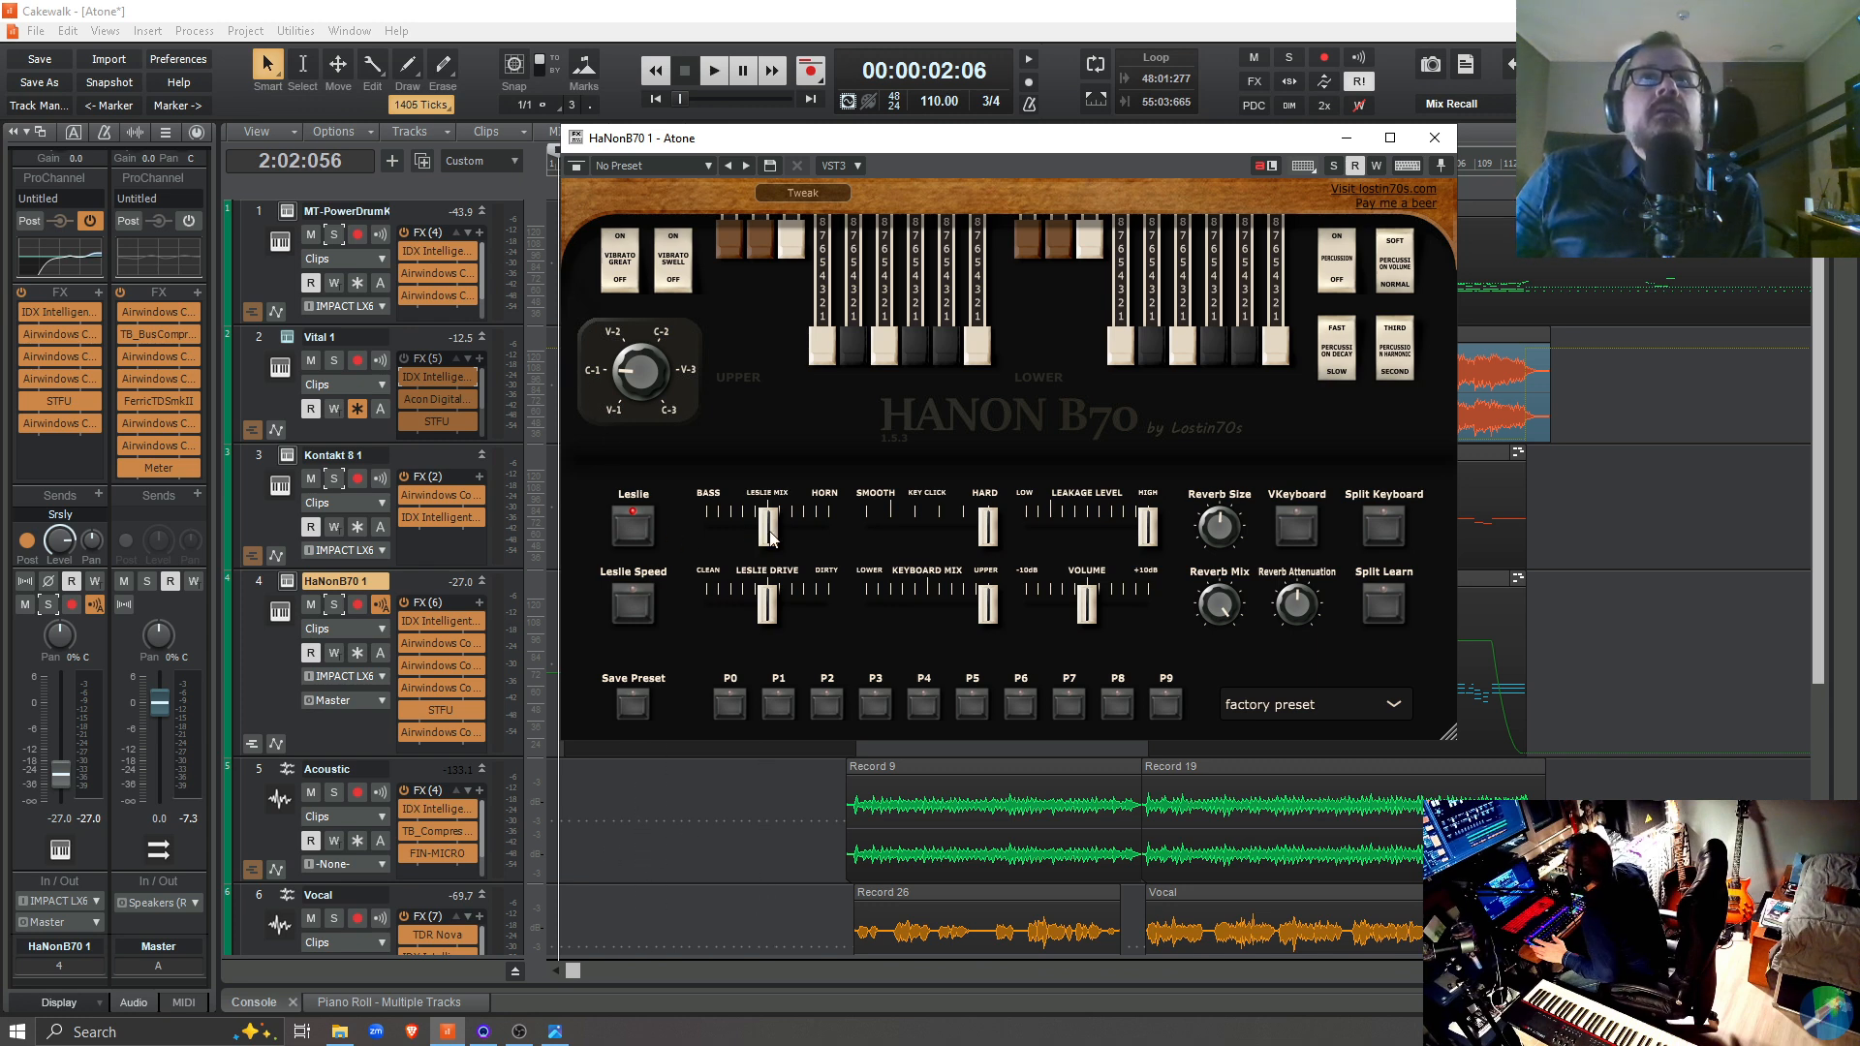
Try the Leslie Mix fully at Bass during playback from 2:02:056, and return it to the middle
{"action": "mouse_move", "coordinate": [707, 528]}
{"action": "left_mouse_down"}
{"action": "mouse_move", "coordinate": [739, 552]}
{"action": "mouse_move", "coordinate": [690, 556]}
{"action": "left_mouse_up"}
{"action": "key", "text": "space"}
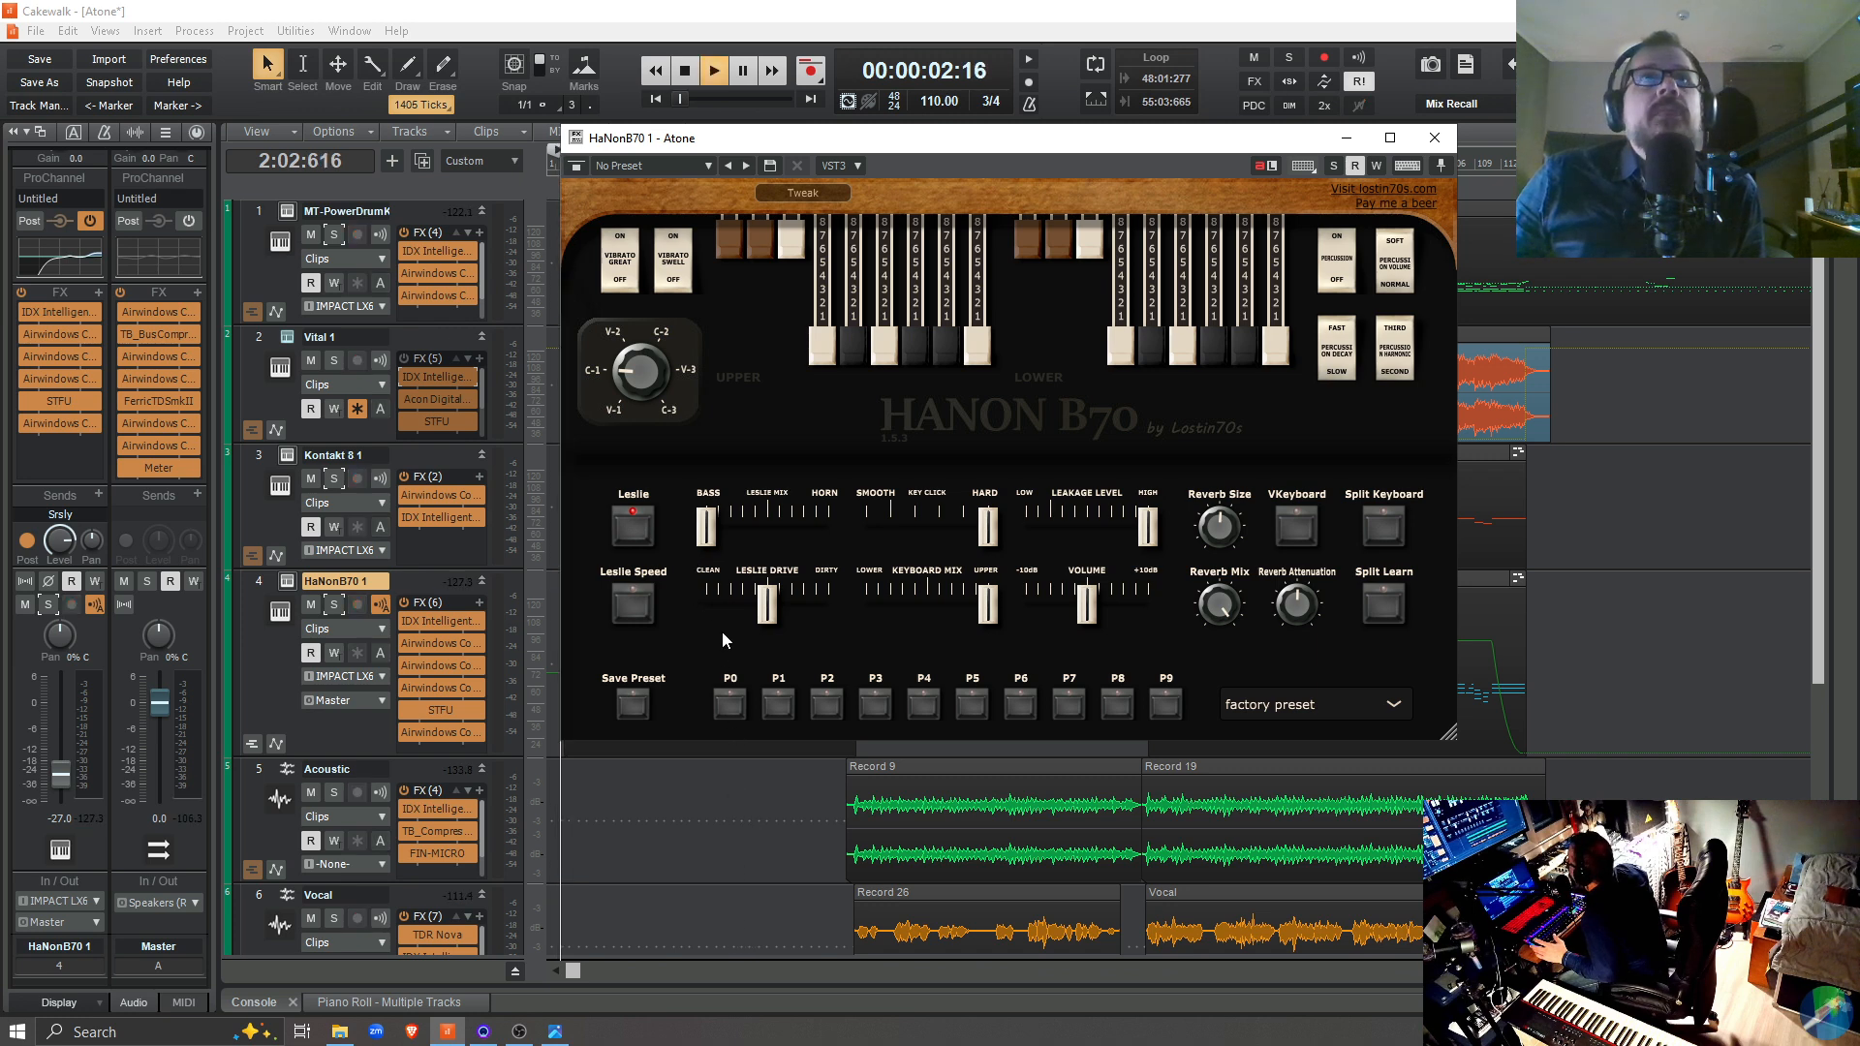
{"action": "left_click_drag", "start_coordinate": [708, 535], "coordinate": [782, 558]}
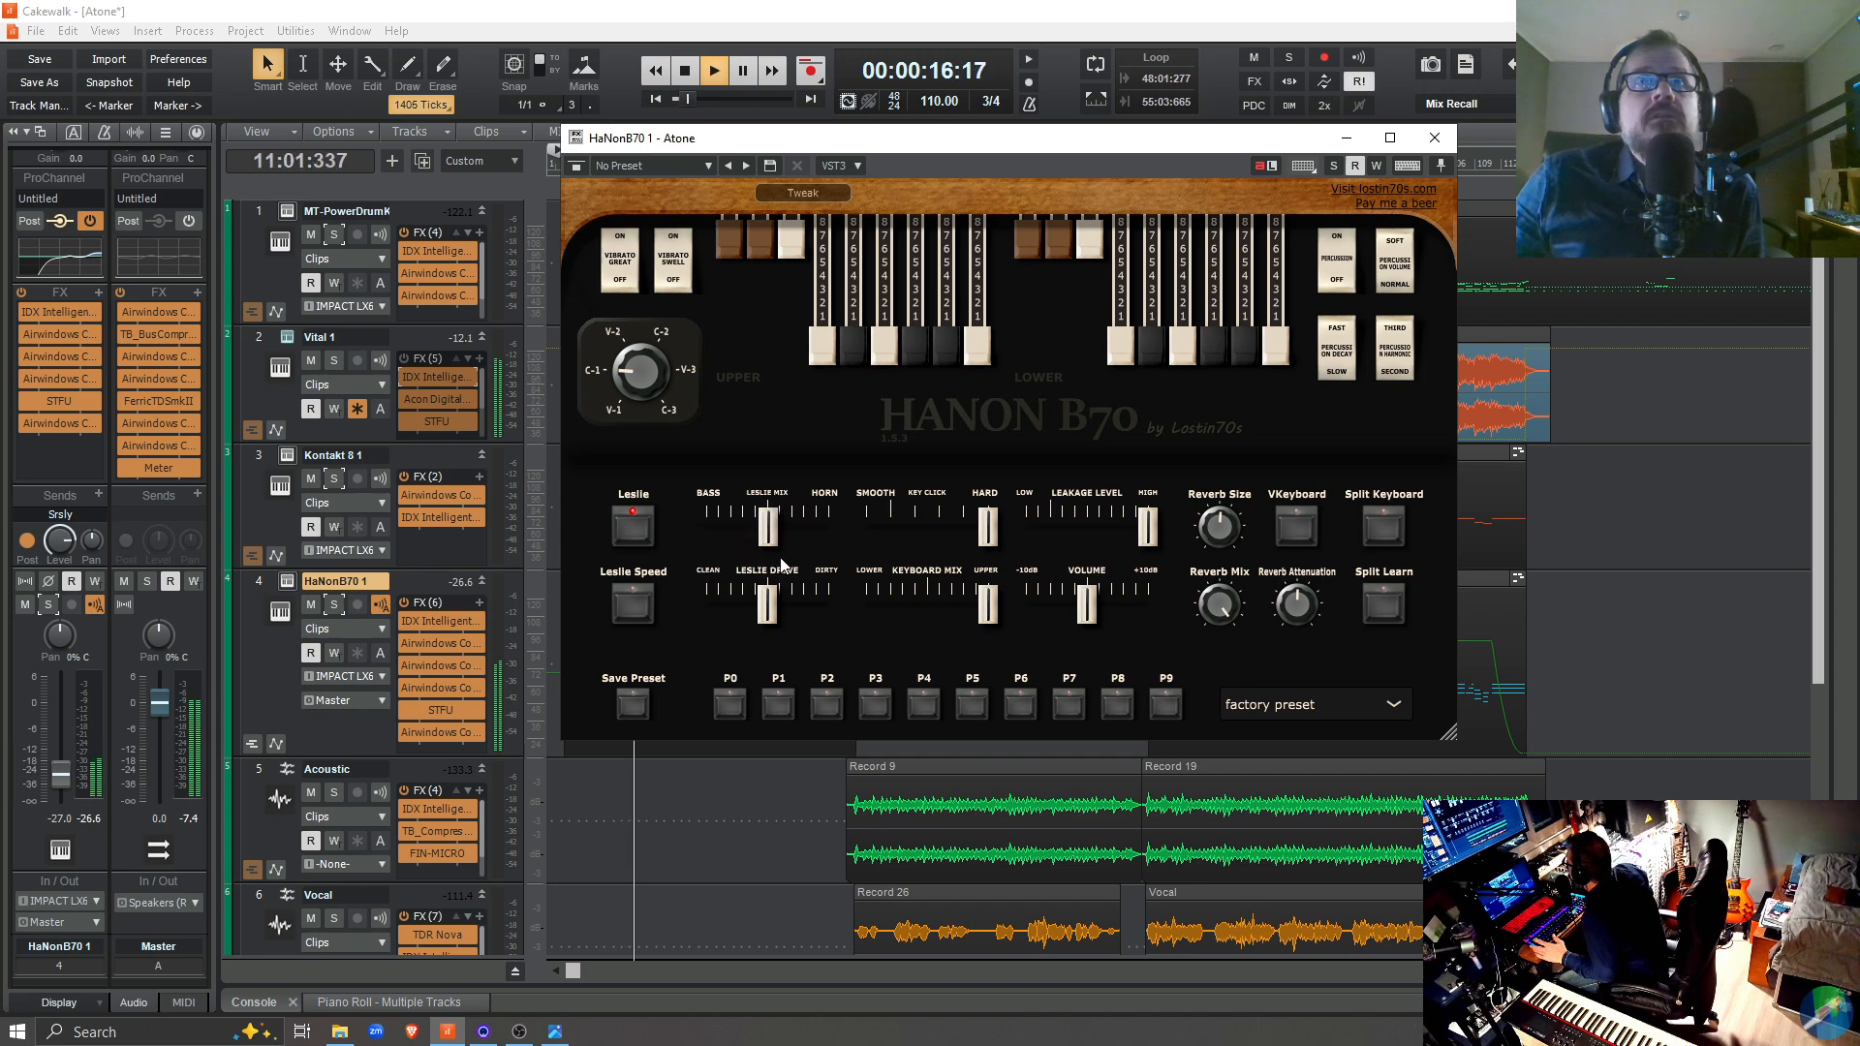
Try out the Leakage Level, Leslie Drive and Keyboard Mix sliders during playback, return Keyboard Mix to Upper and stop
{"action": "left_click_drag", "start_coordinate": [1149, 536], "coordinate": [1247, 572]}
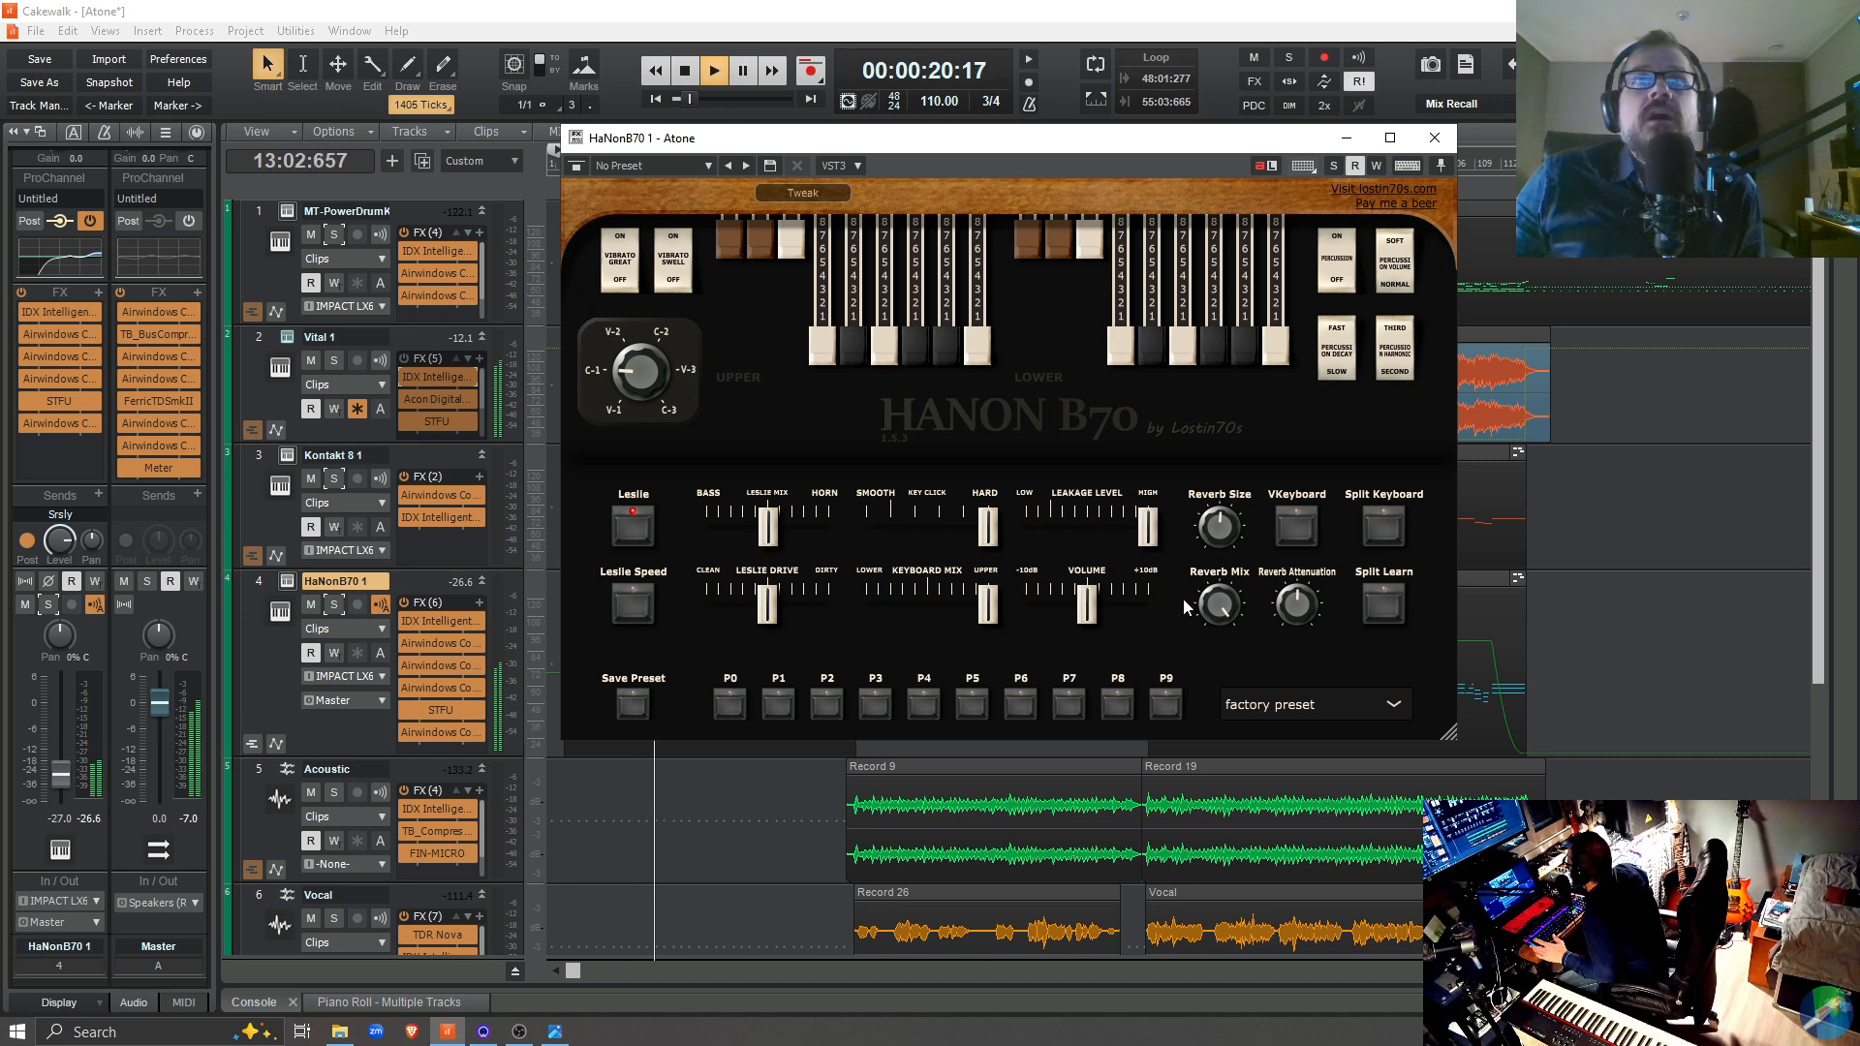
{"action": "mouse_move", "coordinate": [761, 608]}
{"action": "left_mouse_down"}
{"action": "mouse_move", "coordinate": [622, 617]}
{"action": "mouse_move", "coordinate": [774, 616]}
{"action": "left_mouse_up"}
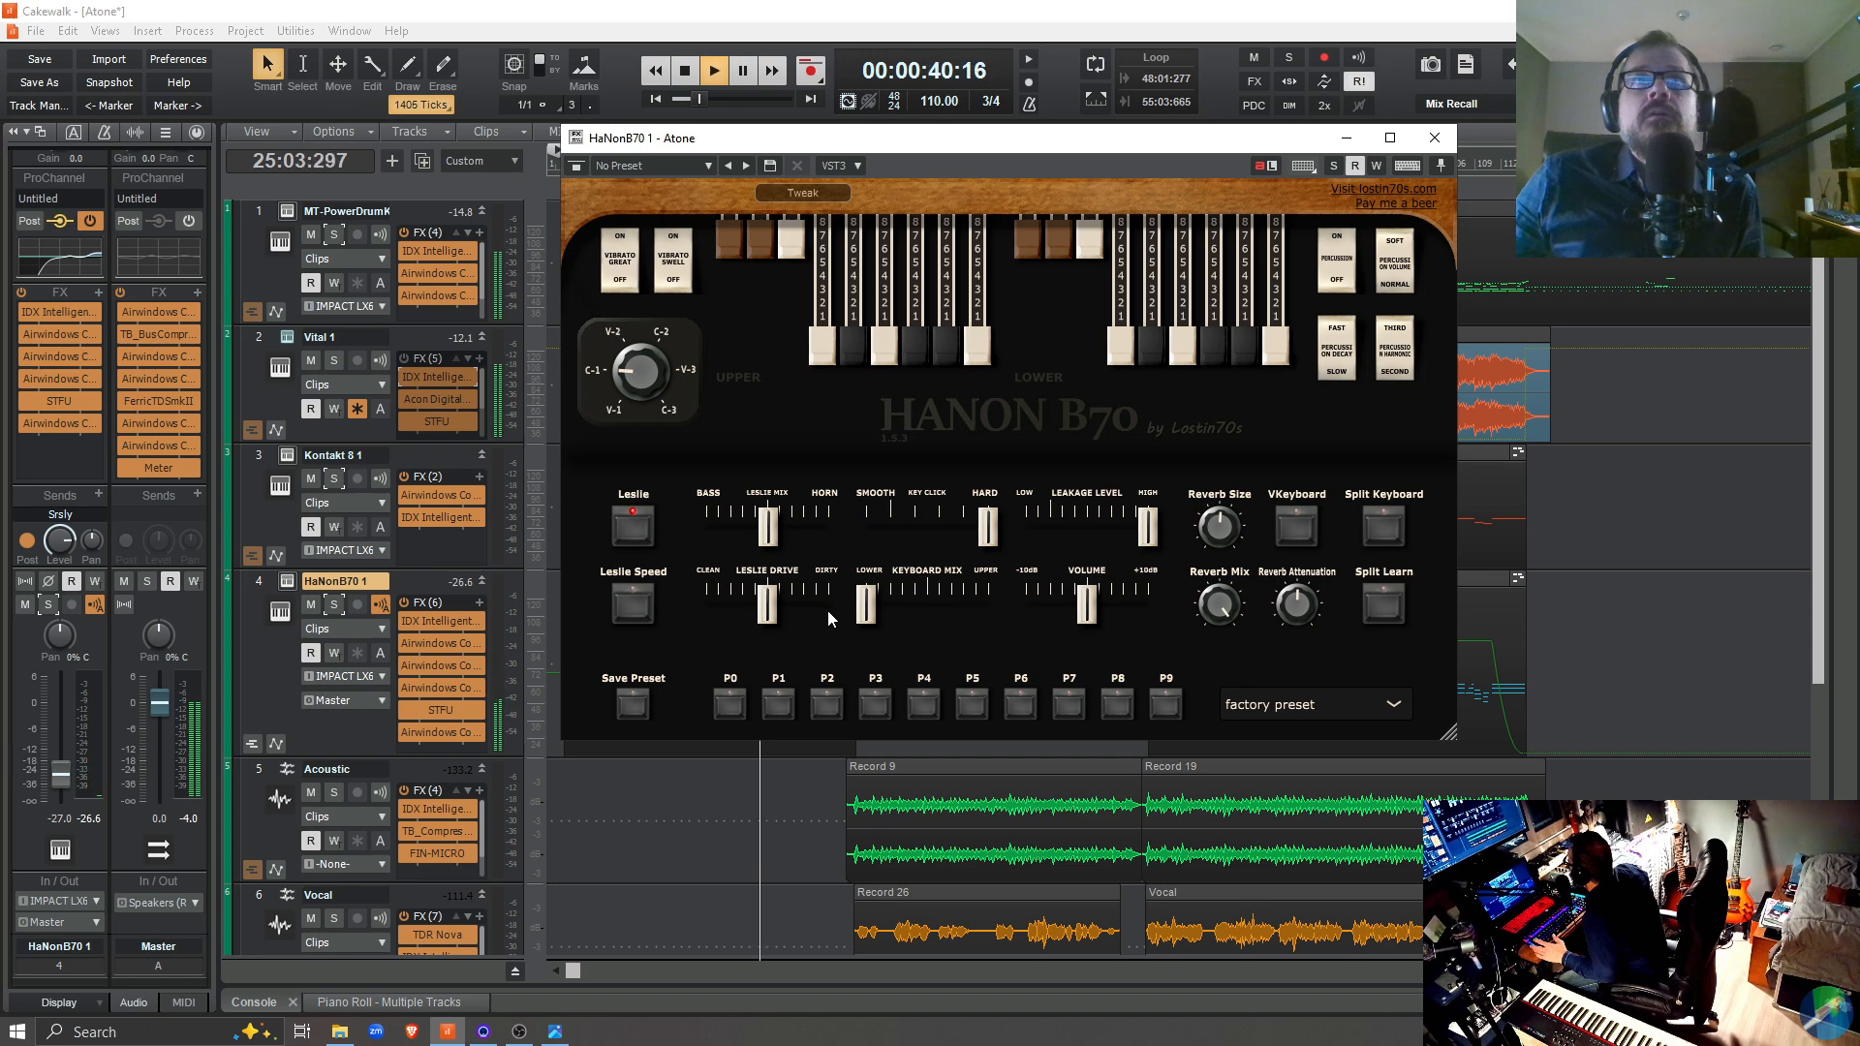
{"action": "left_click_drag", "start_coordinate": [866, 610], "coordinate": [1023, 628]}
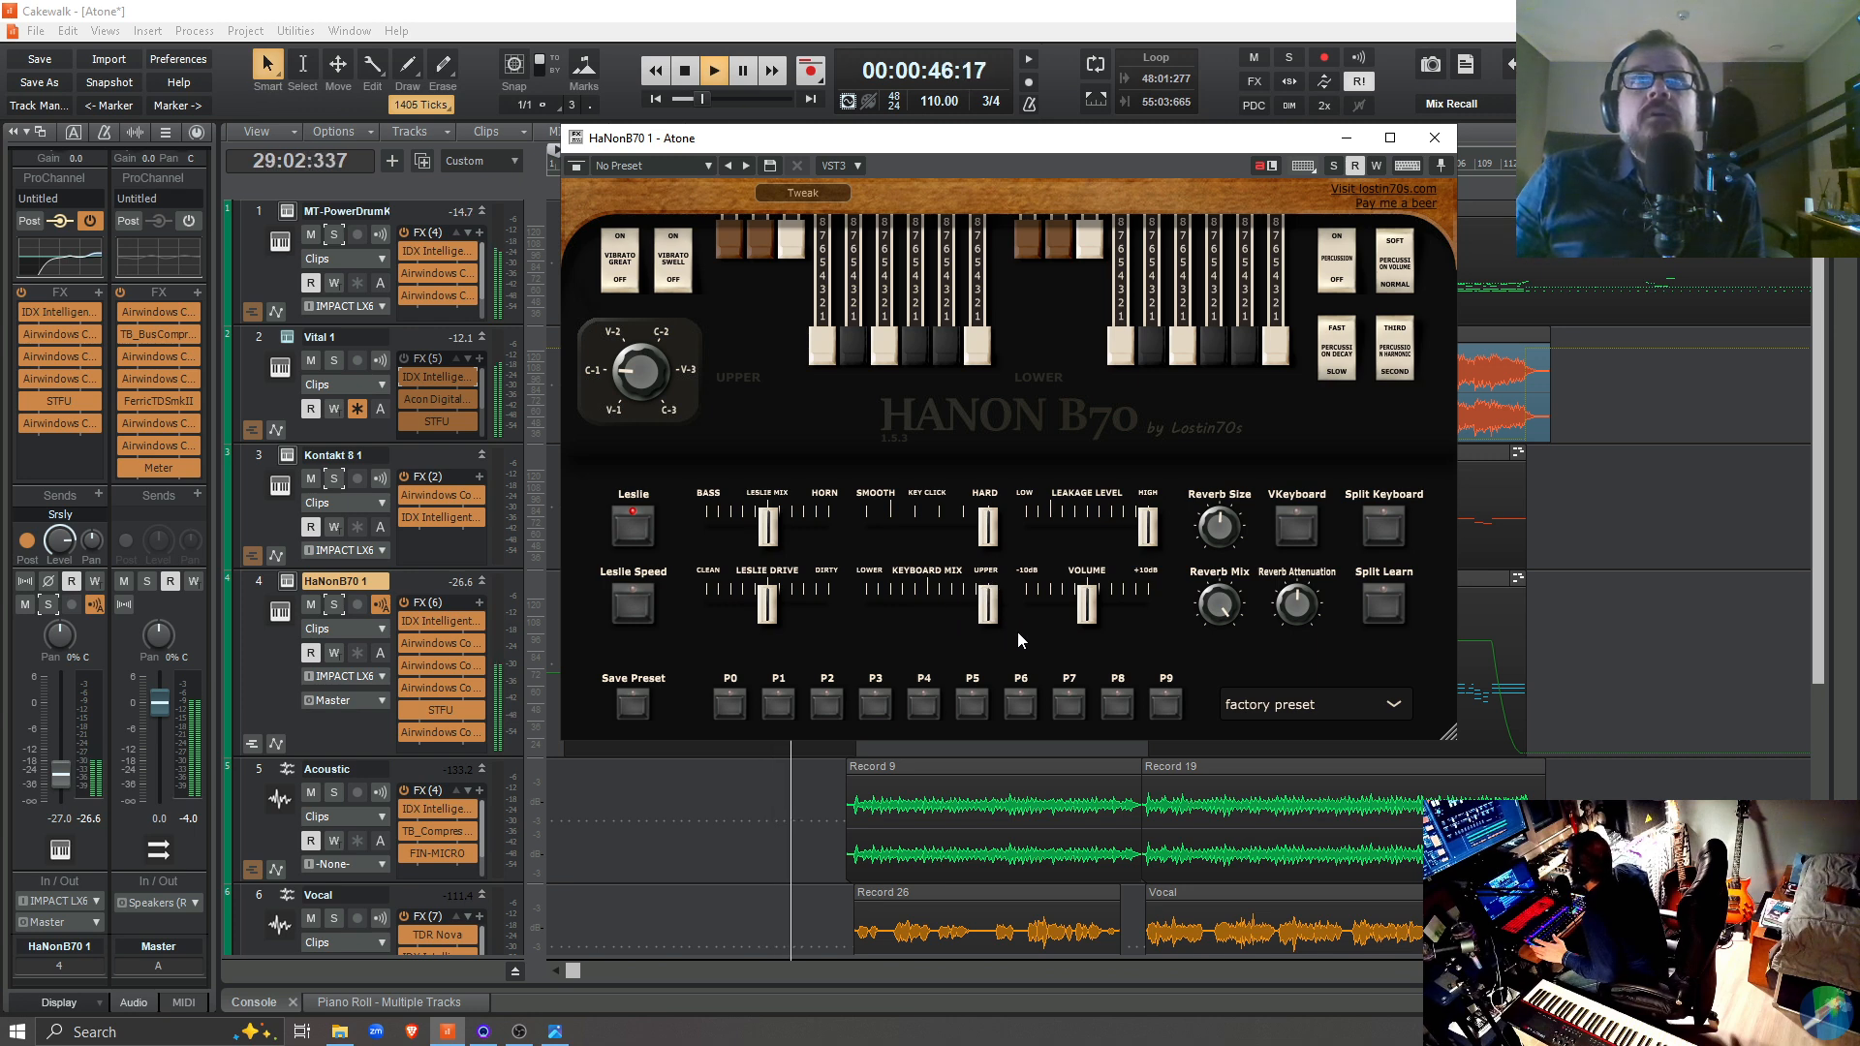
{"action": "key", "text": "space"}
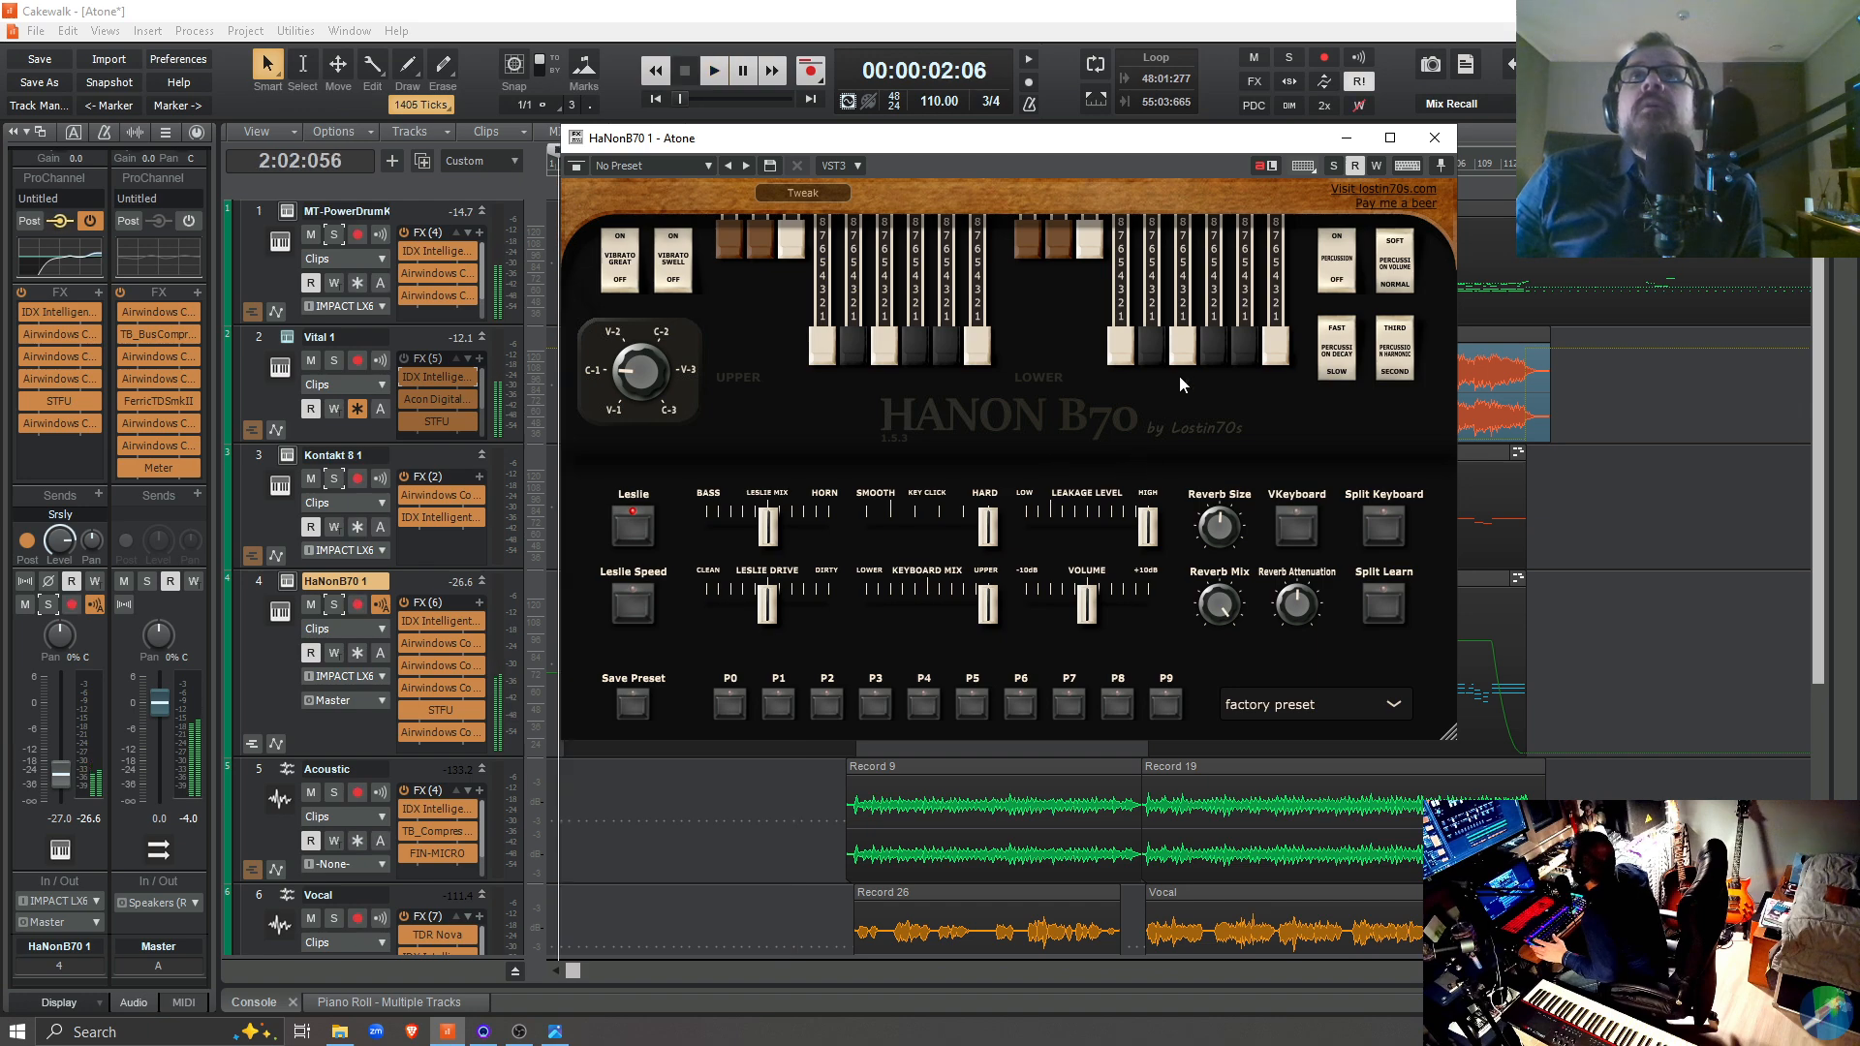
Check the organ's Tweak settings once more, return to the drawbars and close the instrument window
{"action": "left_click", "coordinate": [835, 192]}
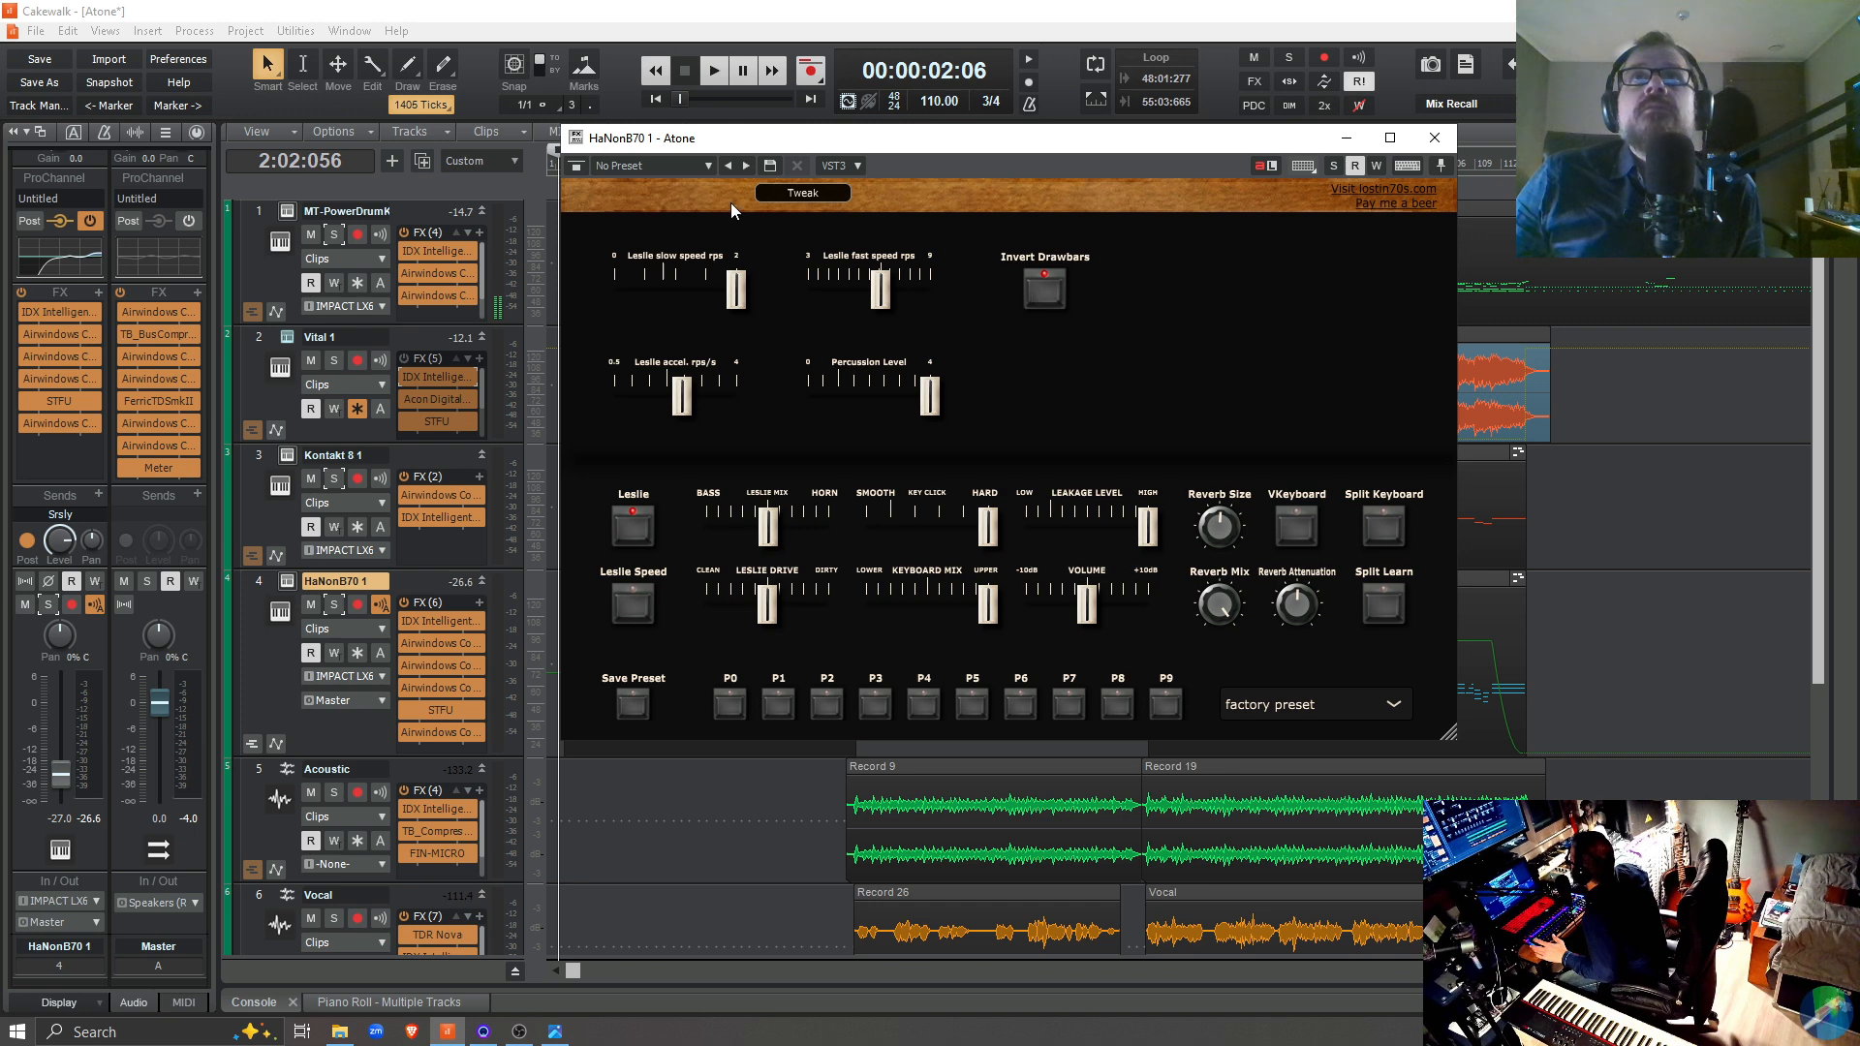
{"action": "left_click", "coordinate": [798, 199]}
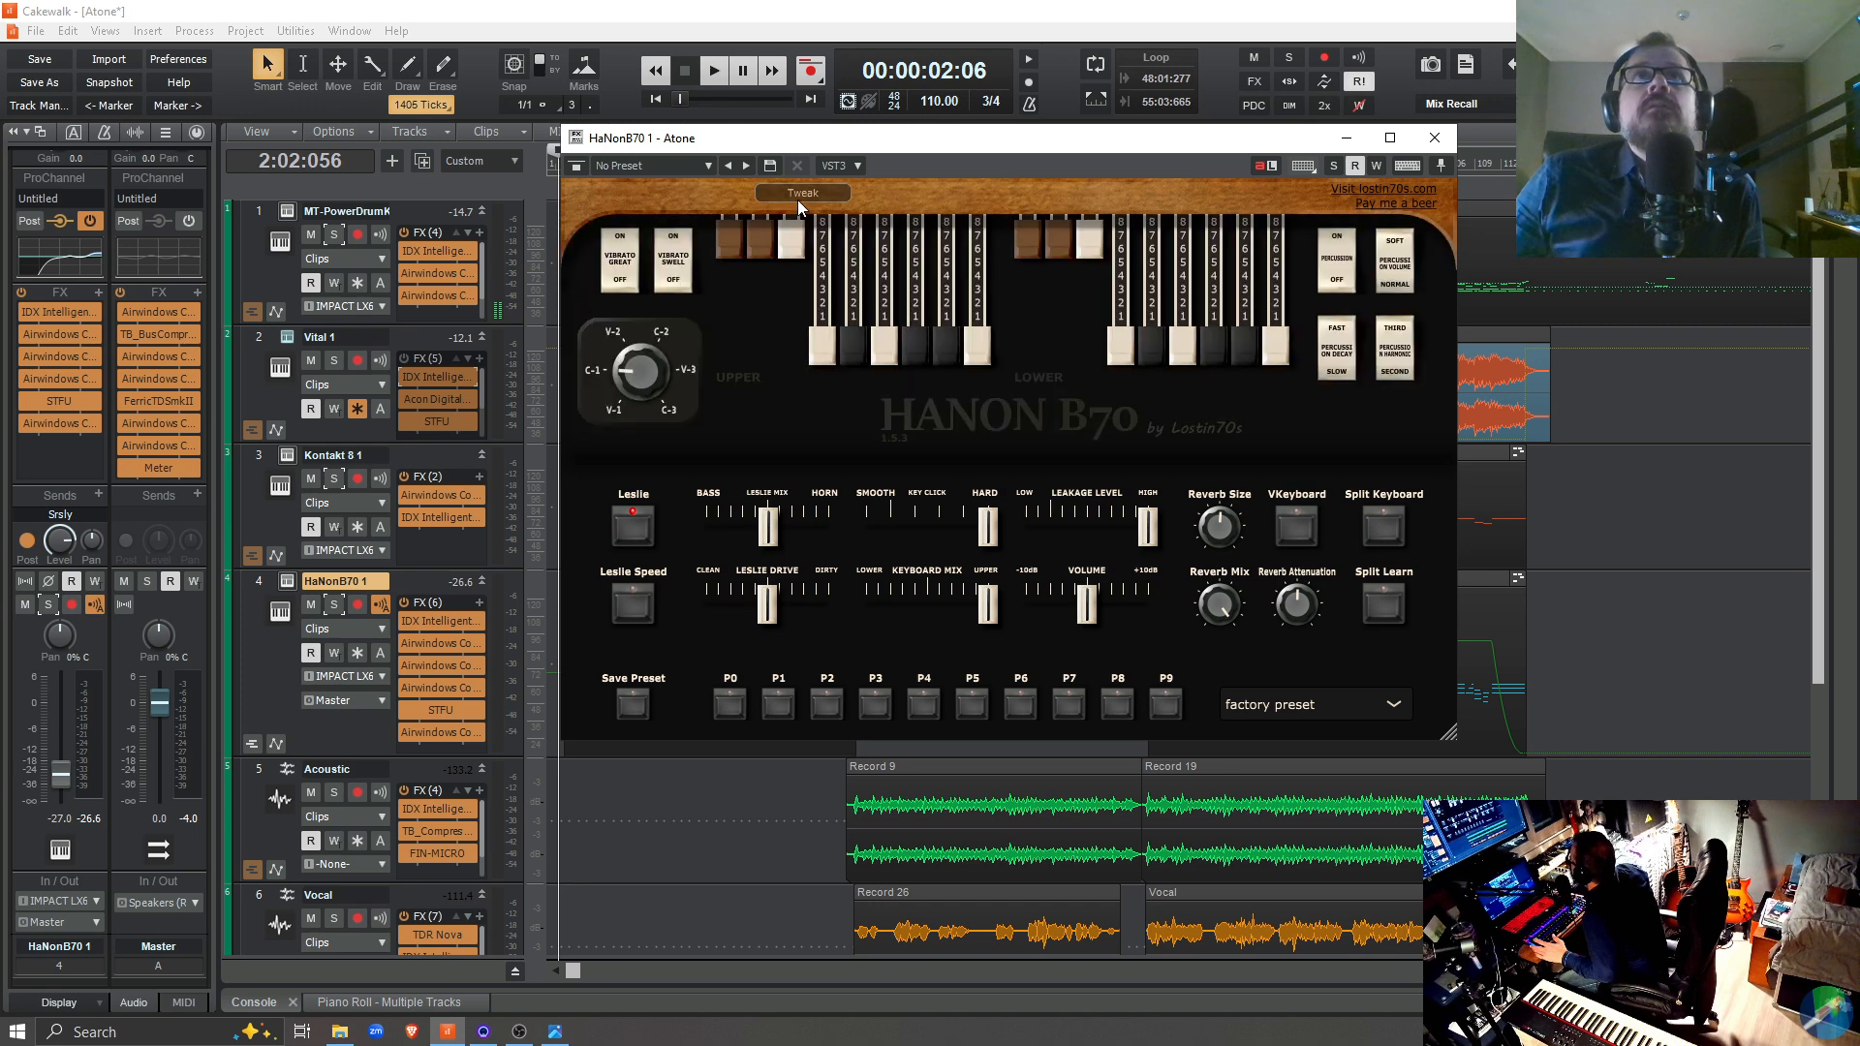
{"action": "left_click", "coordinate": [1435, 140]}
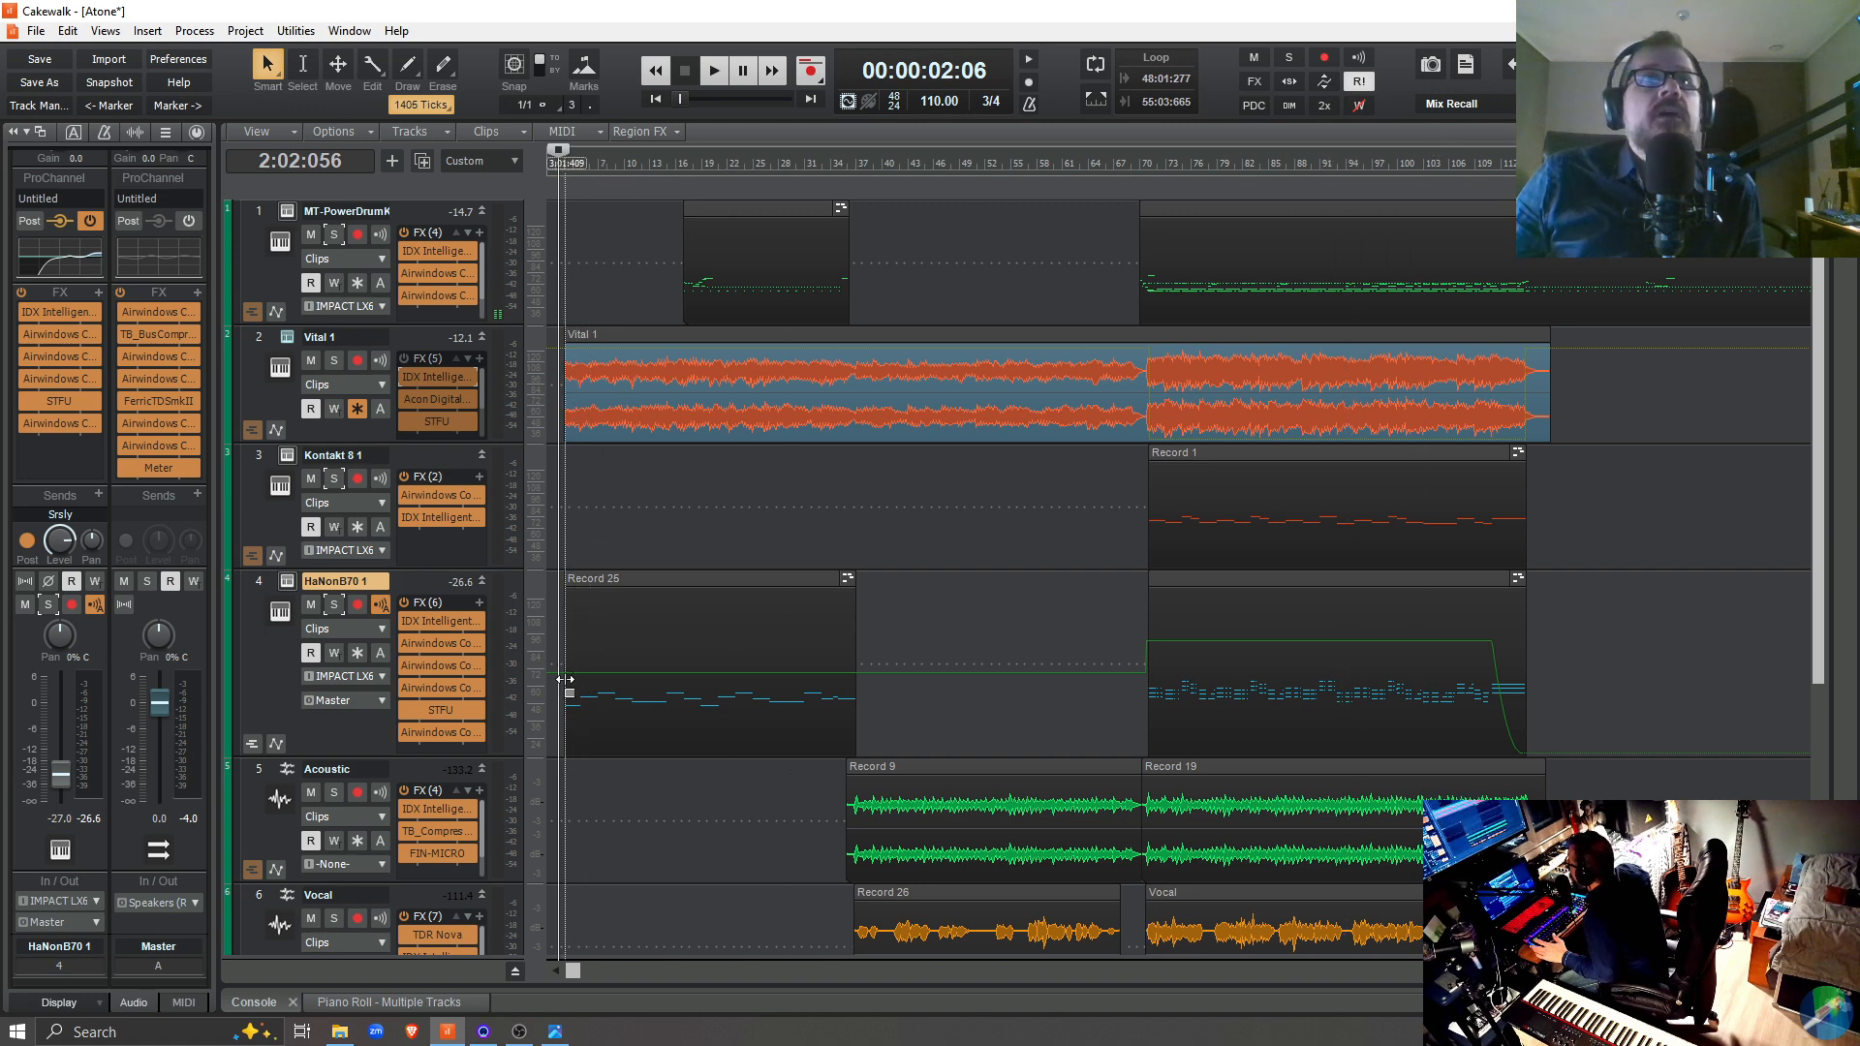
Play the mix from 2:02:056, open the IDX plugin on HaNonB70 1, and compare it bypassed and active
{"action": "key", "text": "space"}
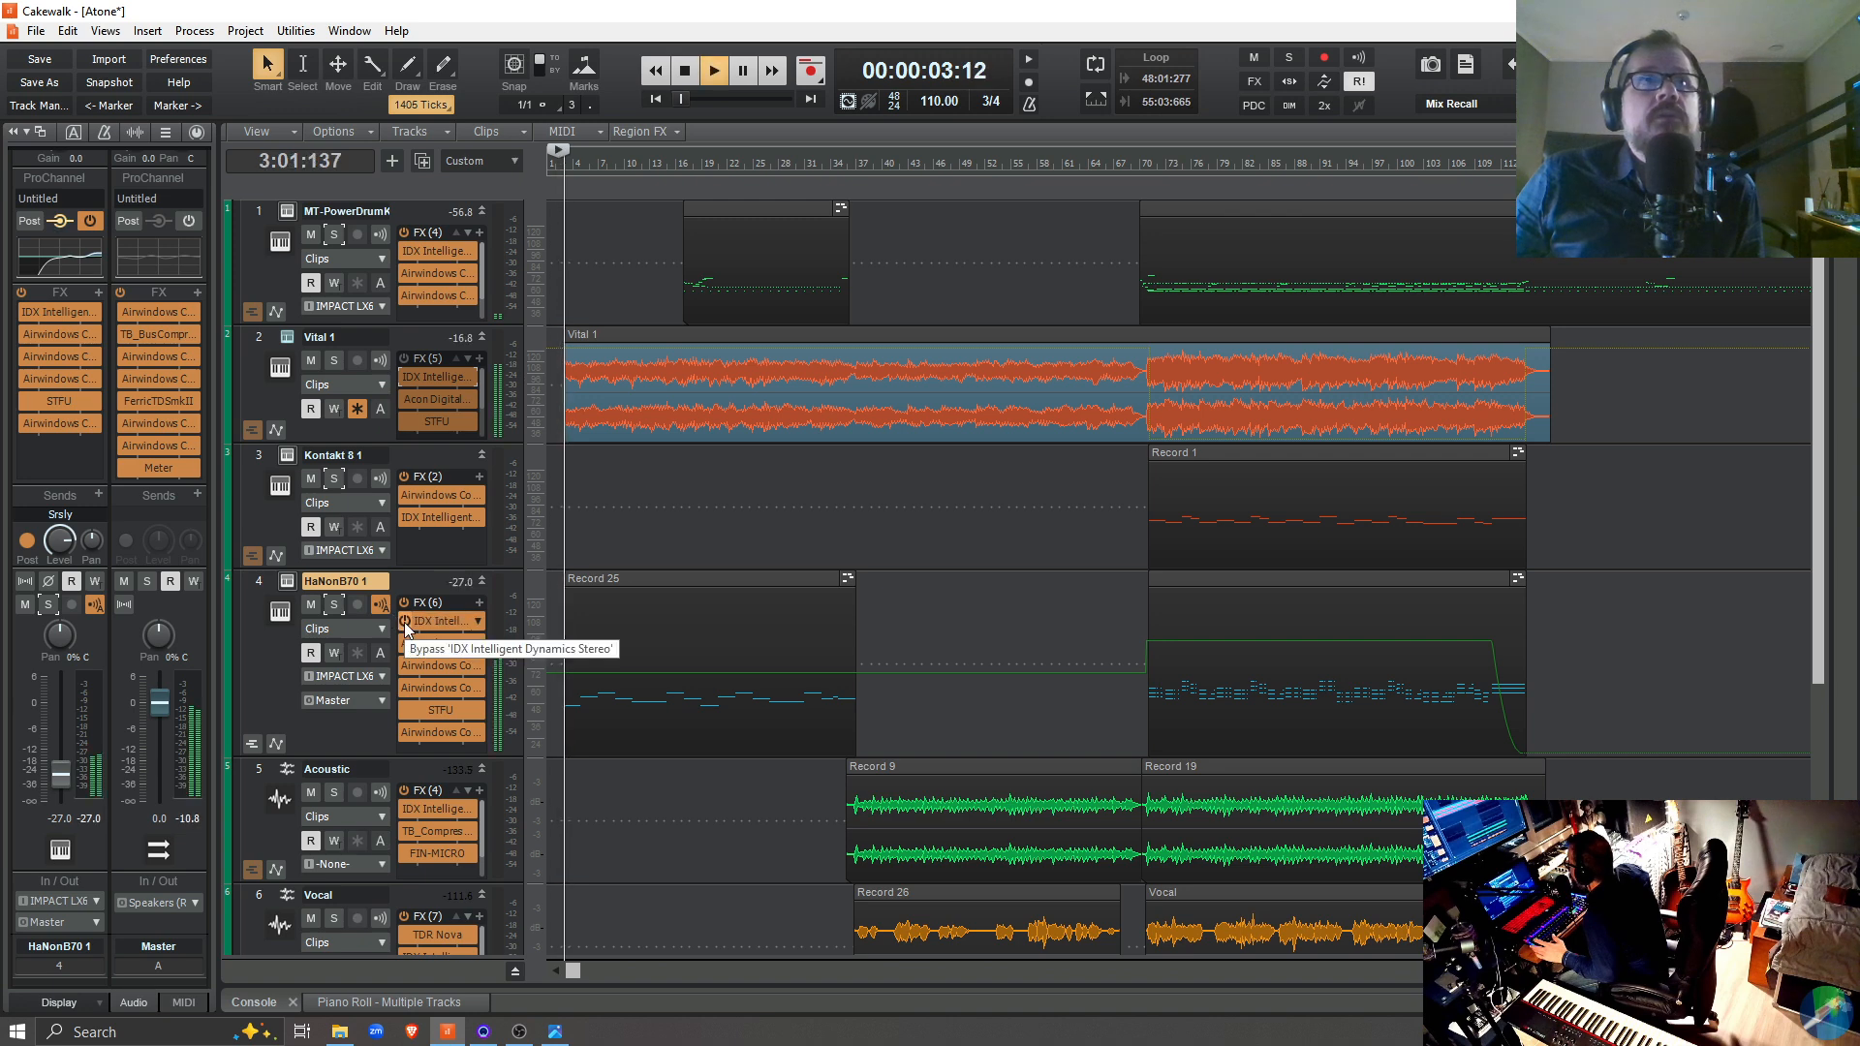
{"action": "double_click", "coordinate": [455, 626]}
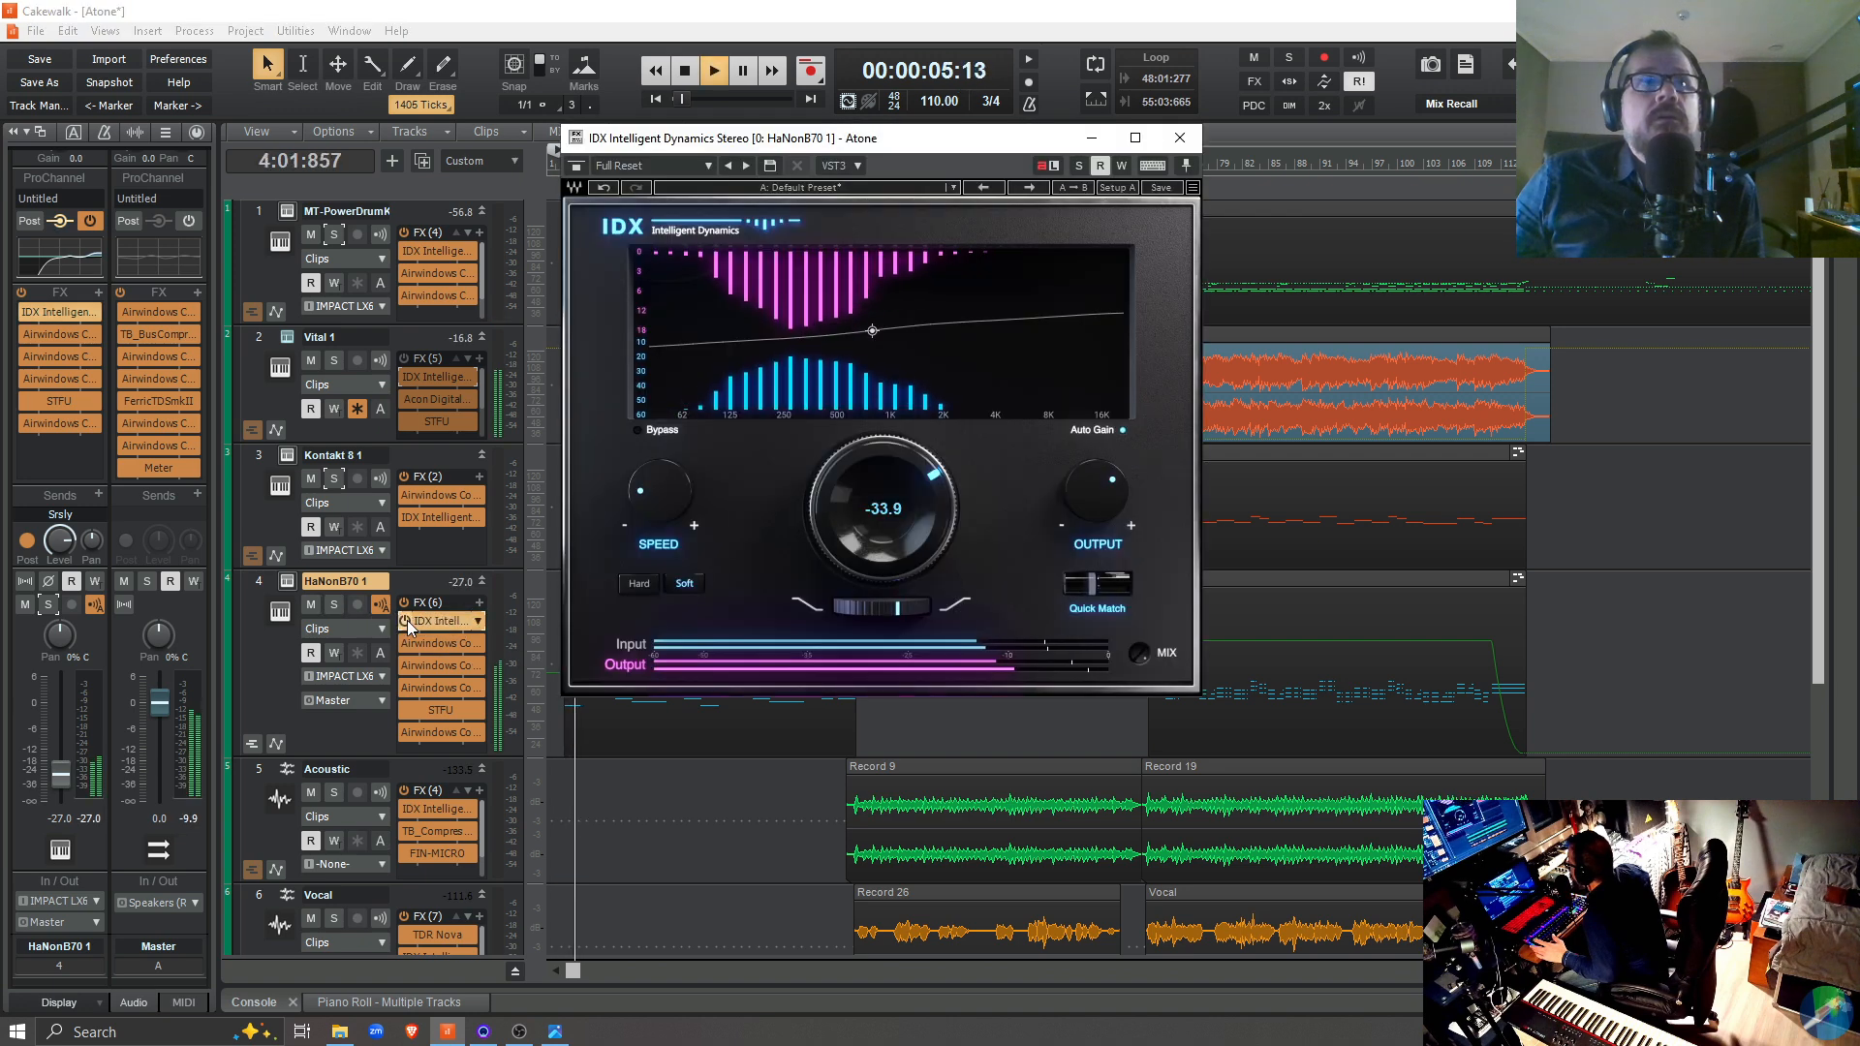
{"action": "left_click", "coordinate": [405, 625]}
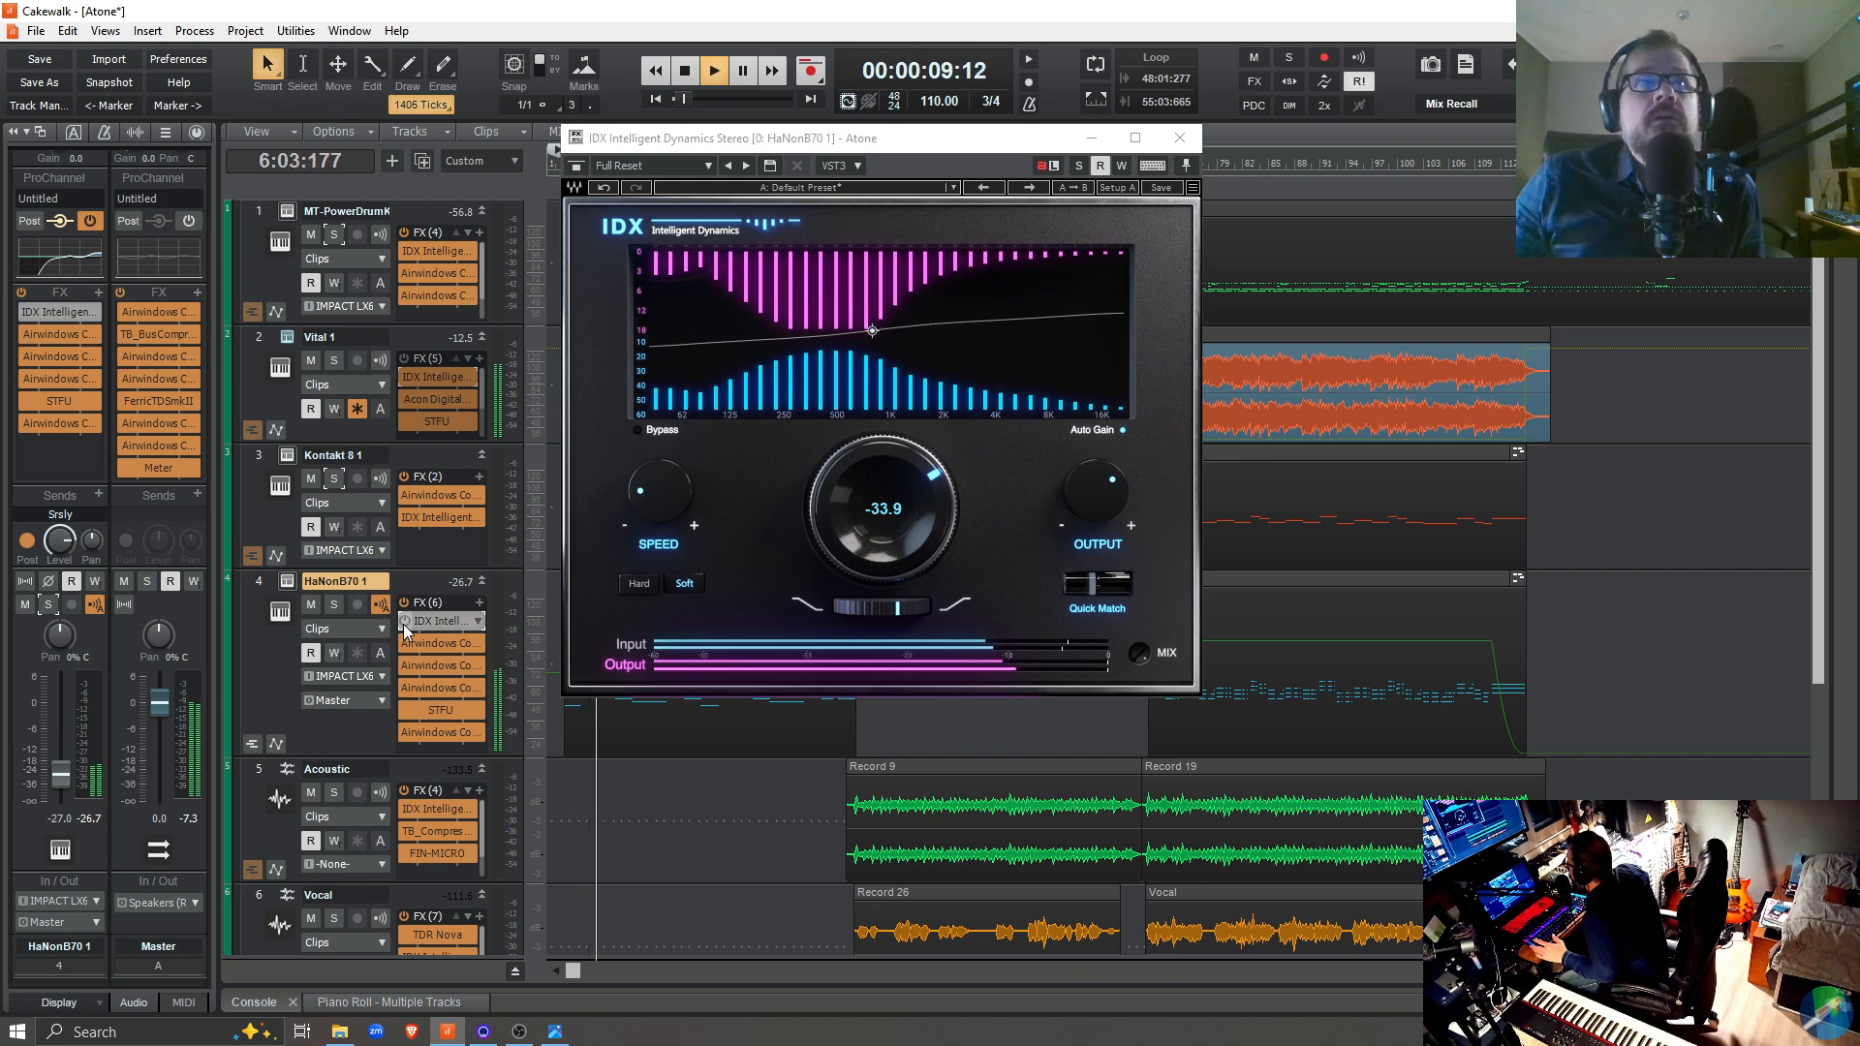
{"action": "left_click", "coordinate": [404, 625]}
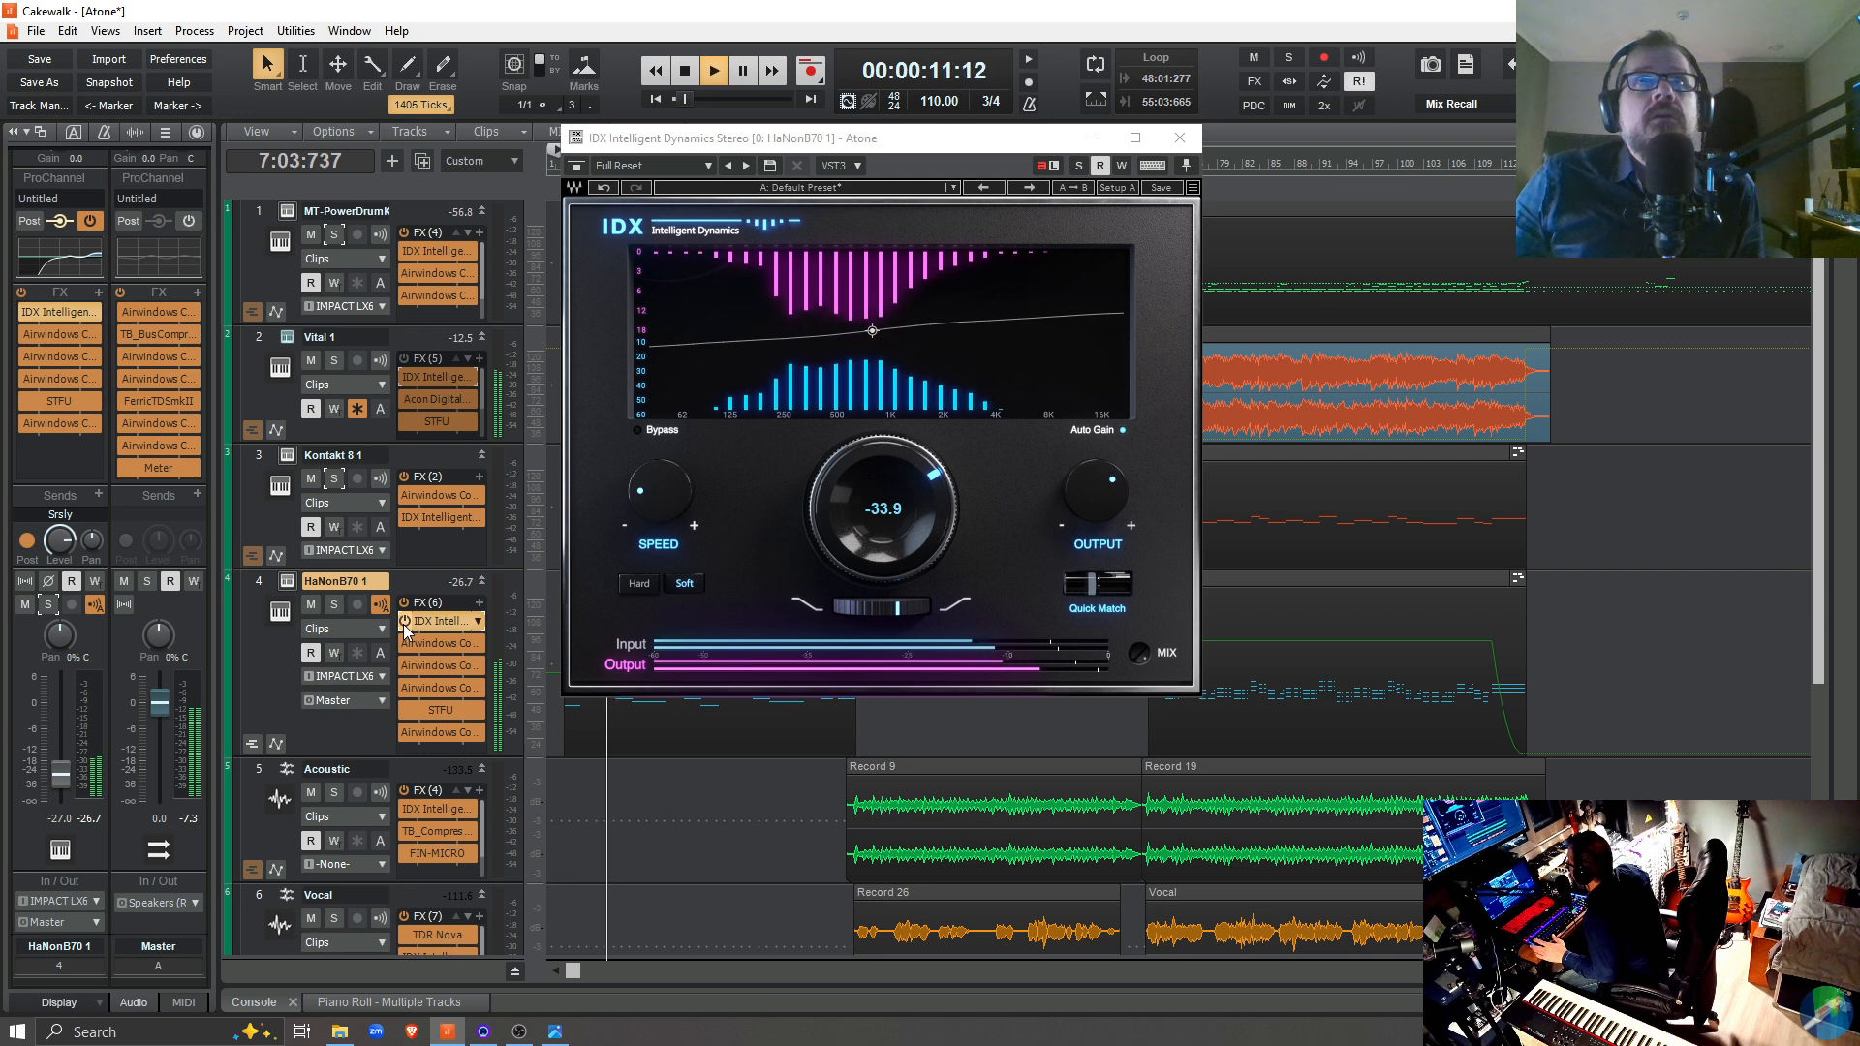
Try the main IDX dial at -45.6 during playback, set it to -33.7, stop and close the plugin window
{"action": "left_click_drag", "start_coordinate": [856, 529], "coordinate": [856, 476]}
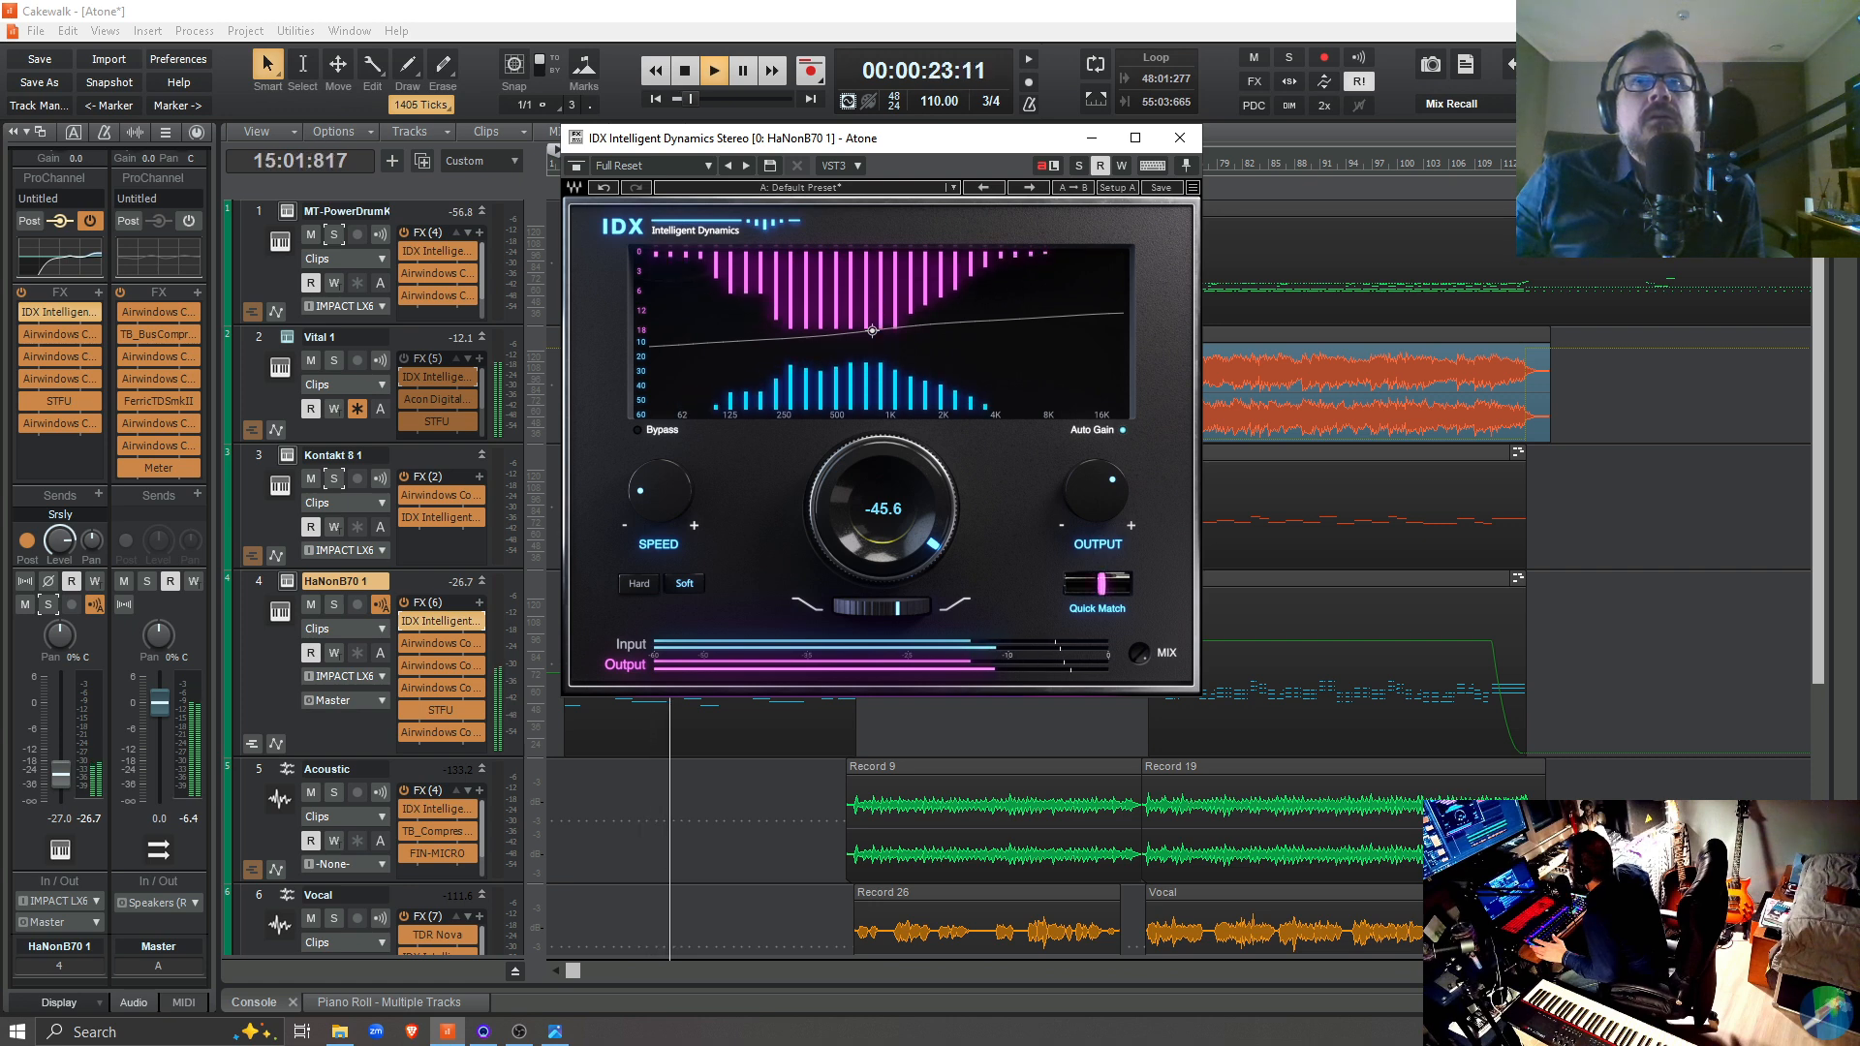
{"action": "left_click_drag", "start_coordinate": [856, 477], "coordinate": [856, 531]}
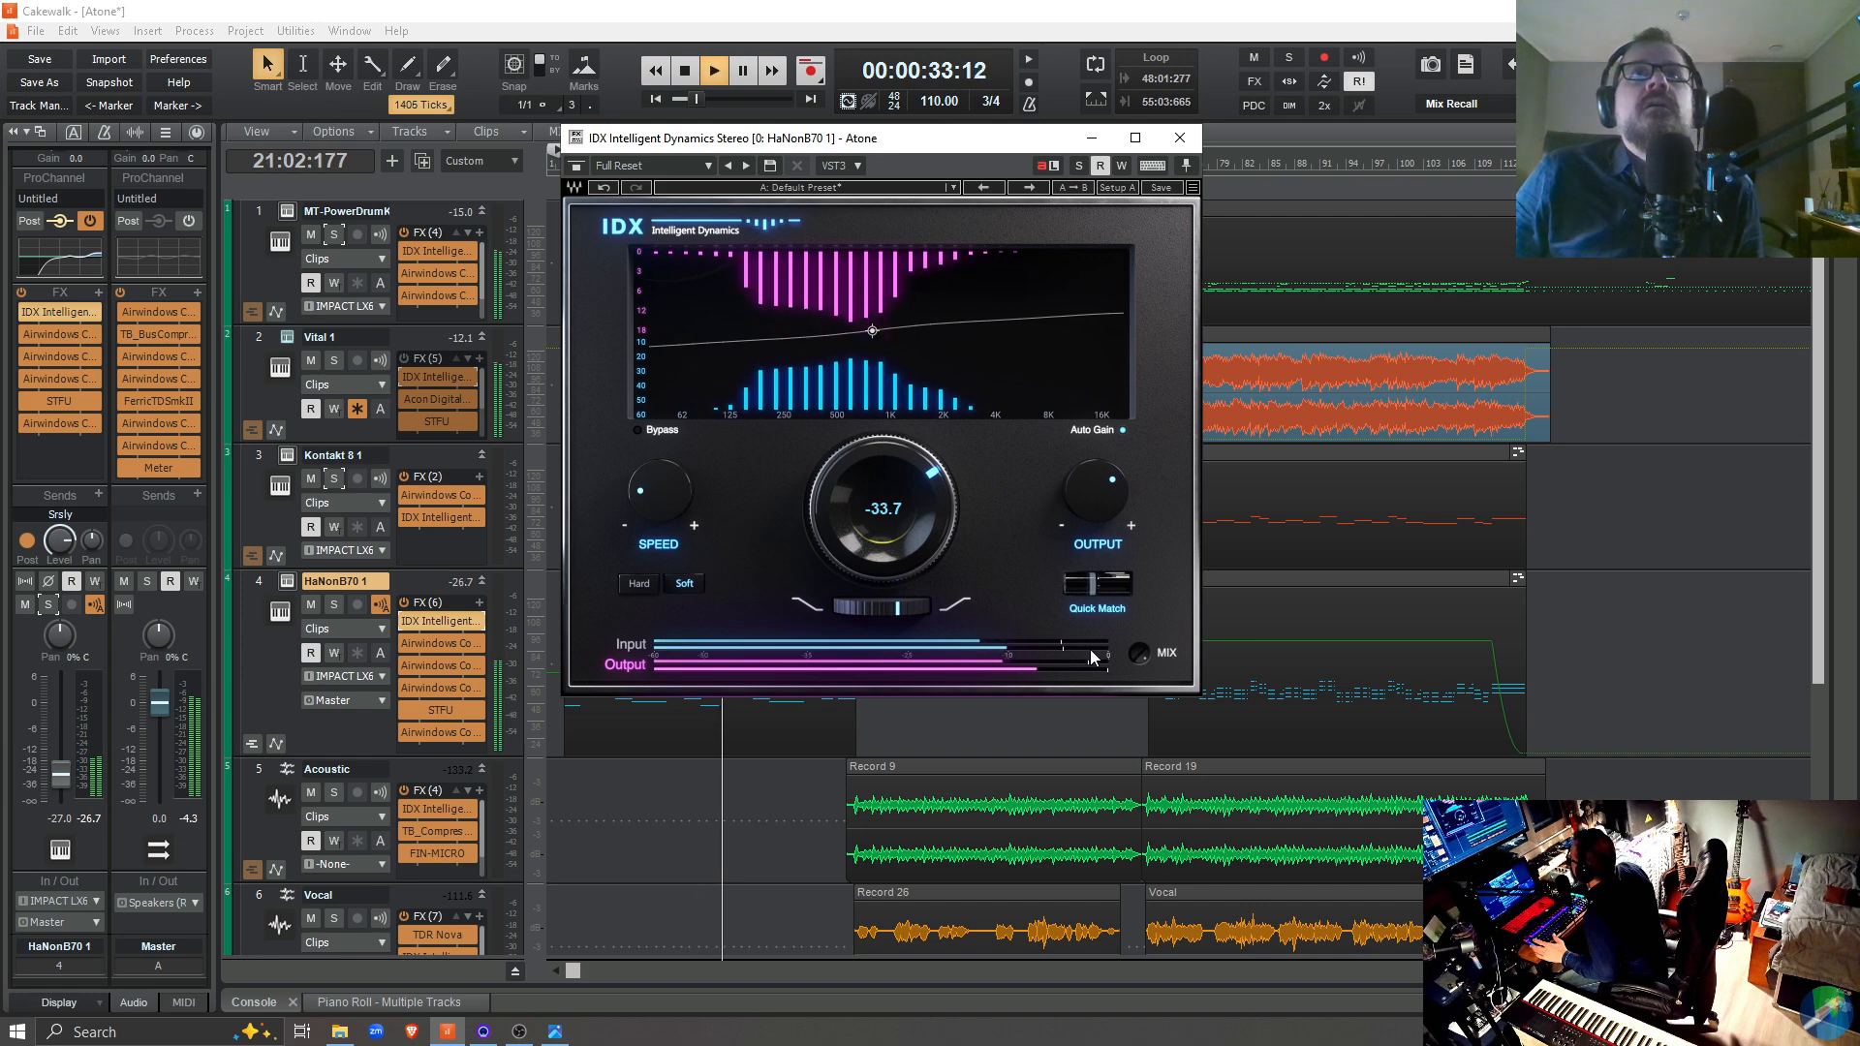
{"action": "key", "text": "space"}
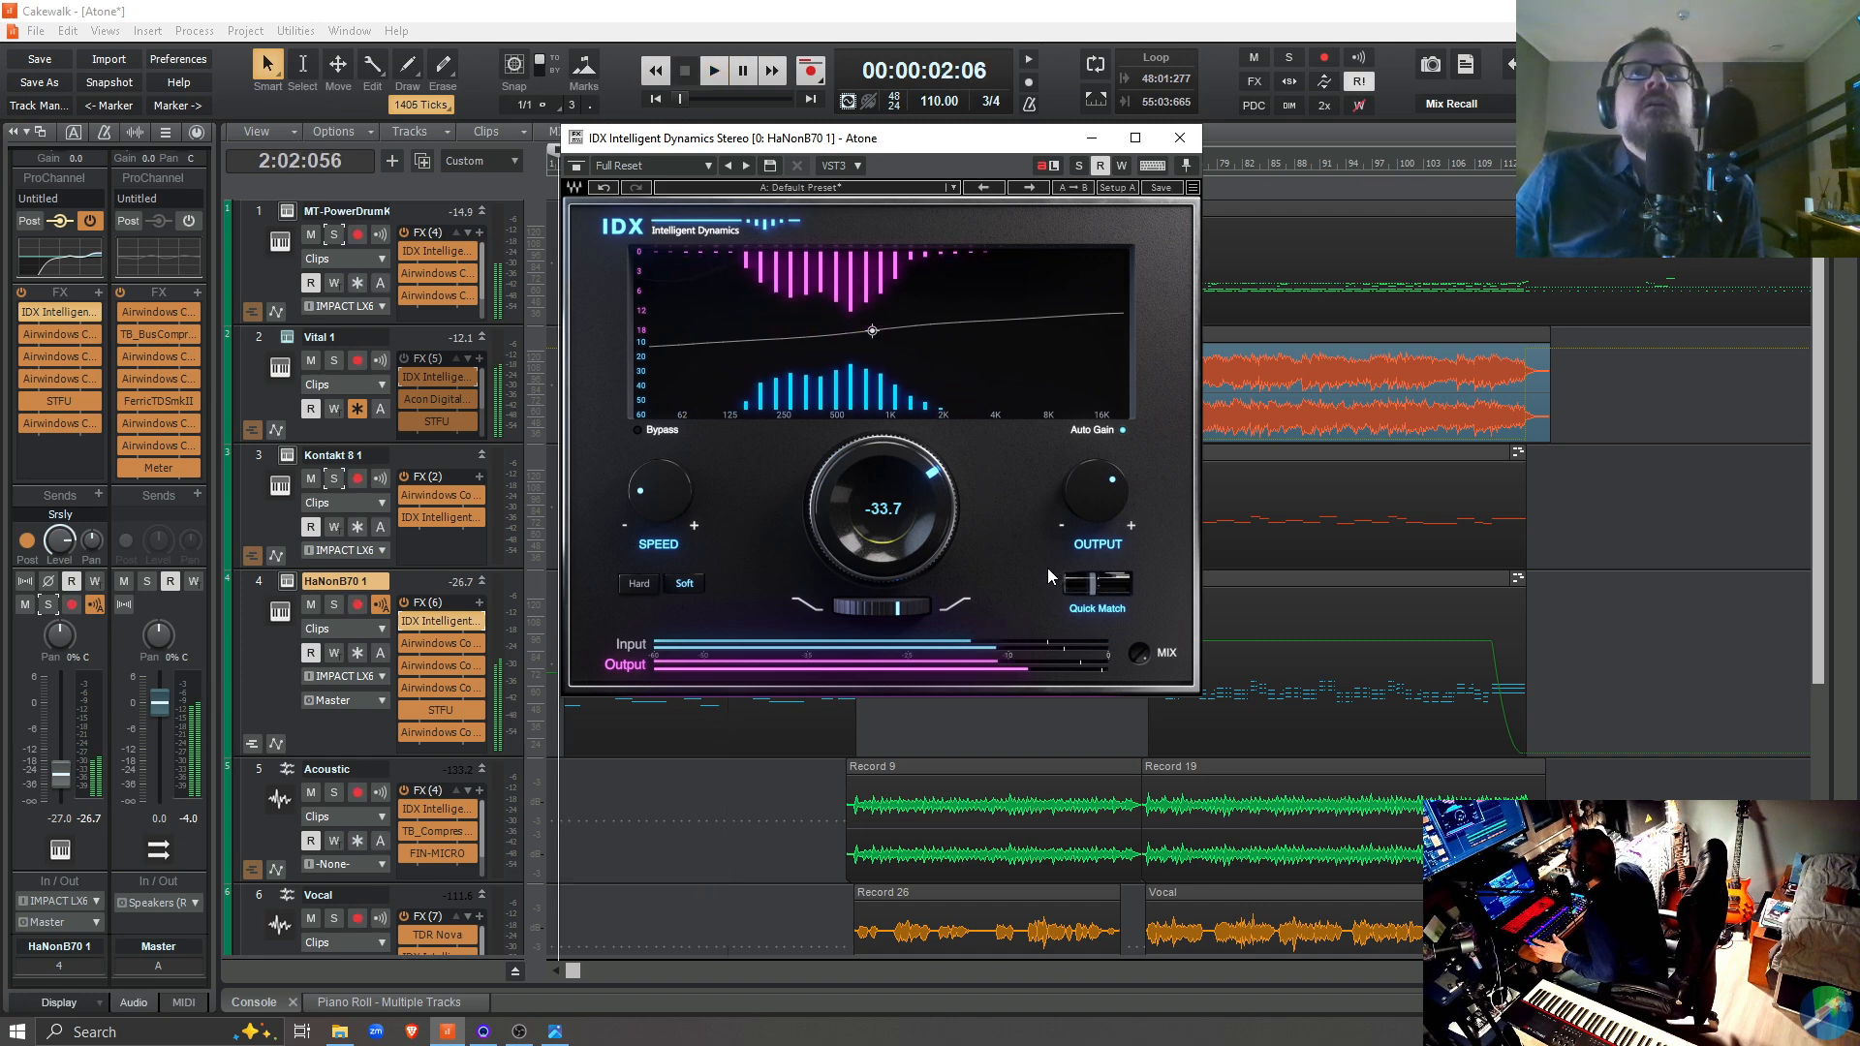
{"action": "left_click", "coordinate": [1178, 135]}
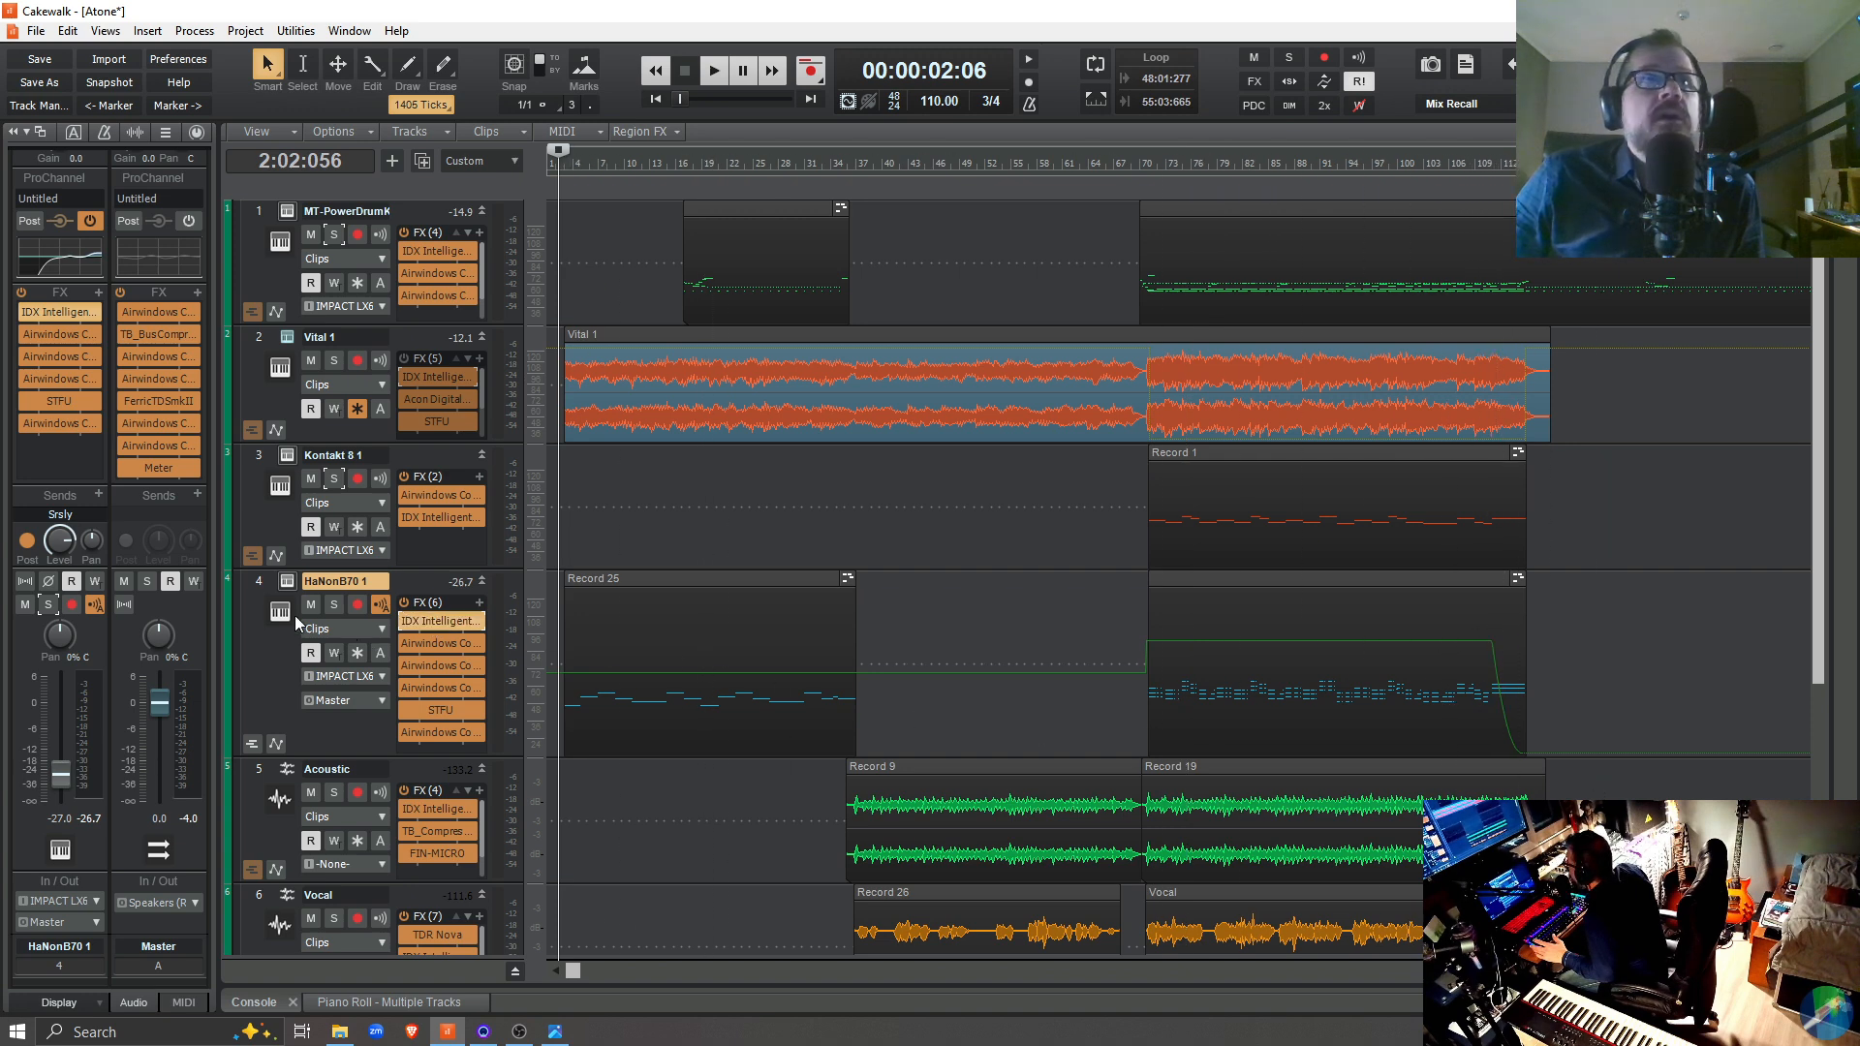
Play the mix from 69:01:590 with the HaNon B70 instrument open to watch its Volume slider, stop and close the instrument
{"action": "left_click", "coordinate": [290, 584]}
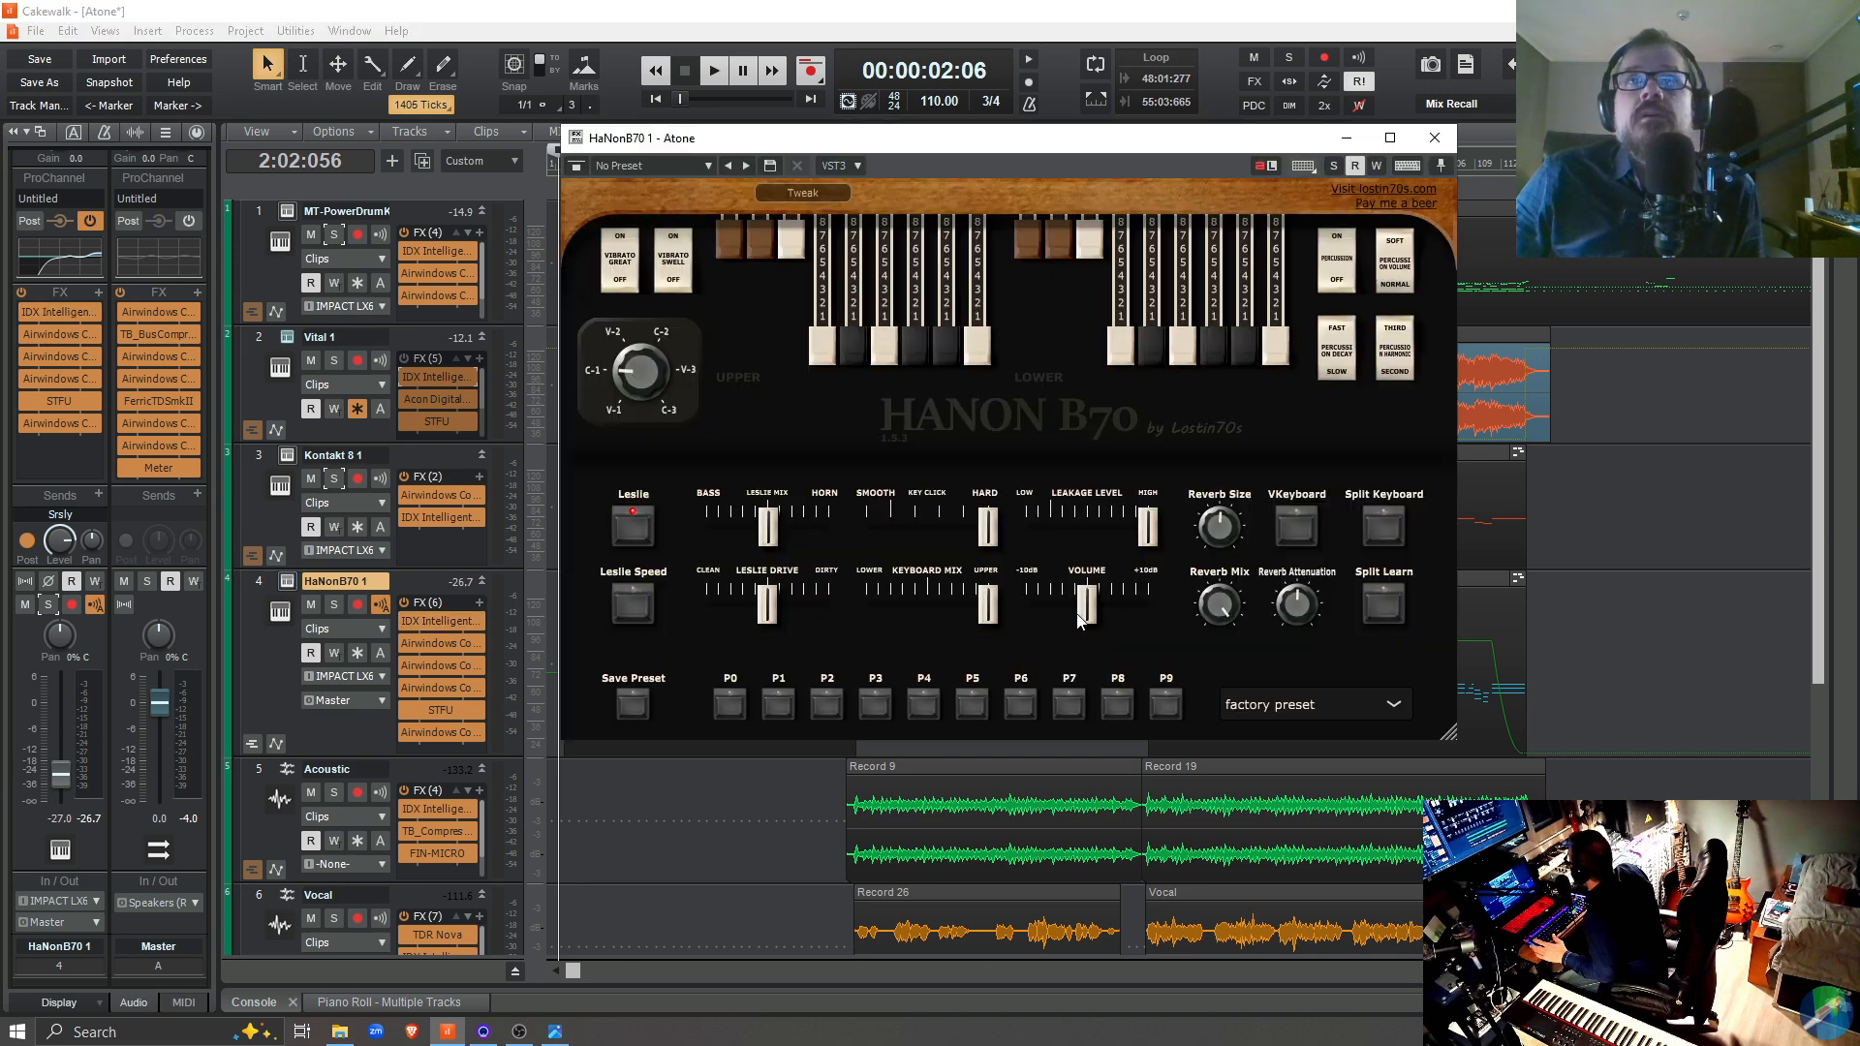
{"action": "left_click", "coordinate": [1132, 943]}
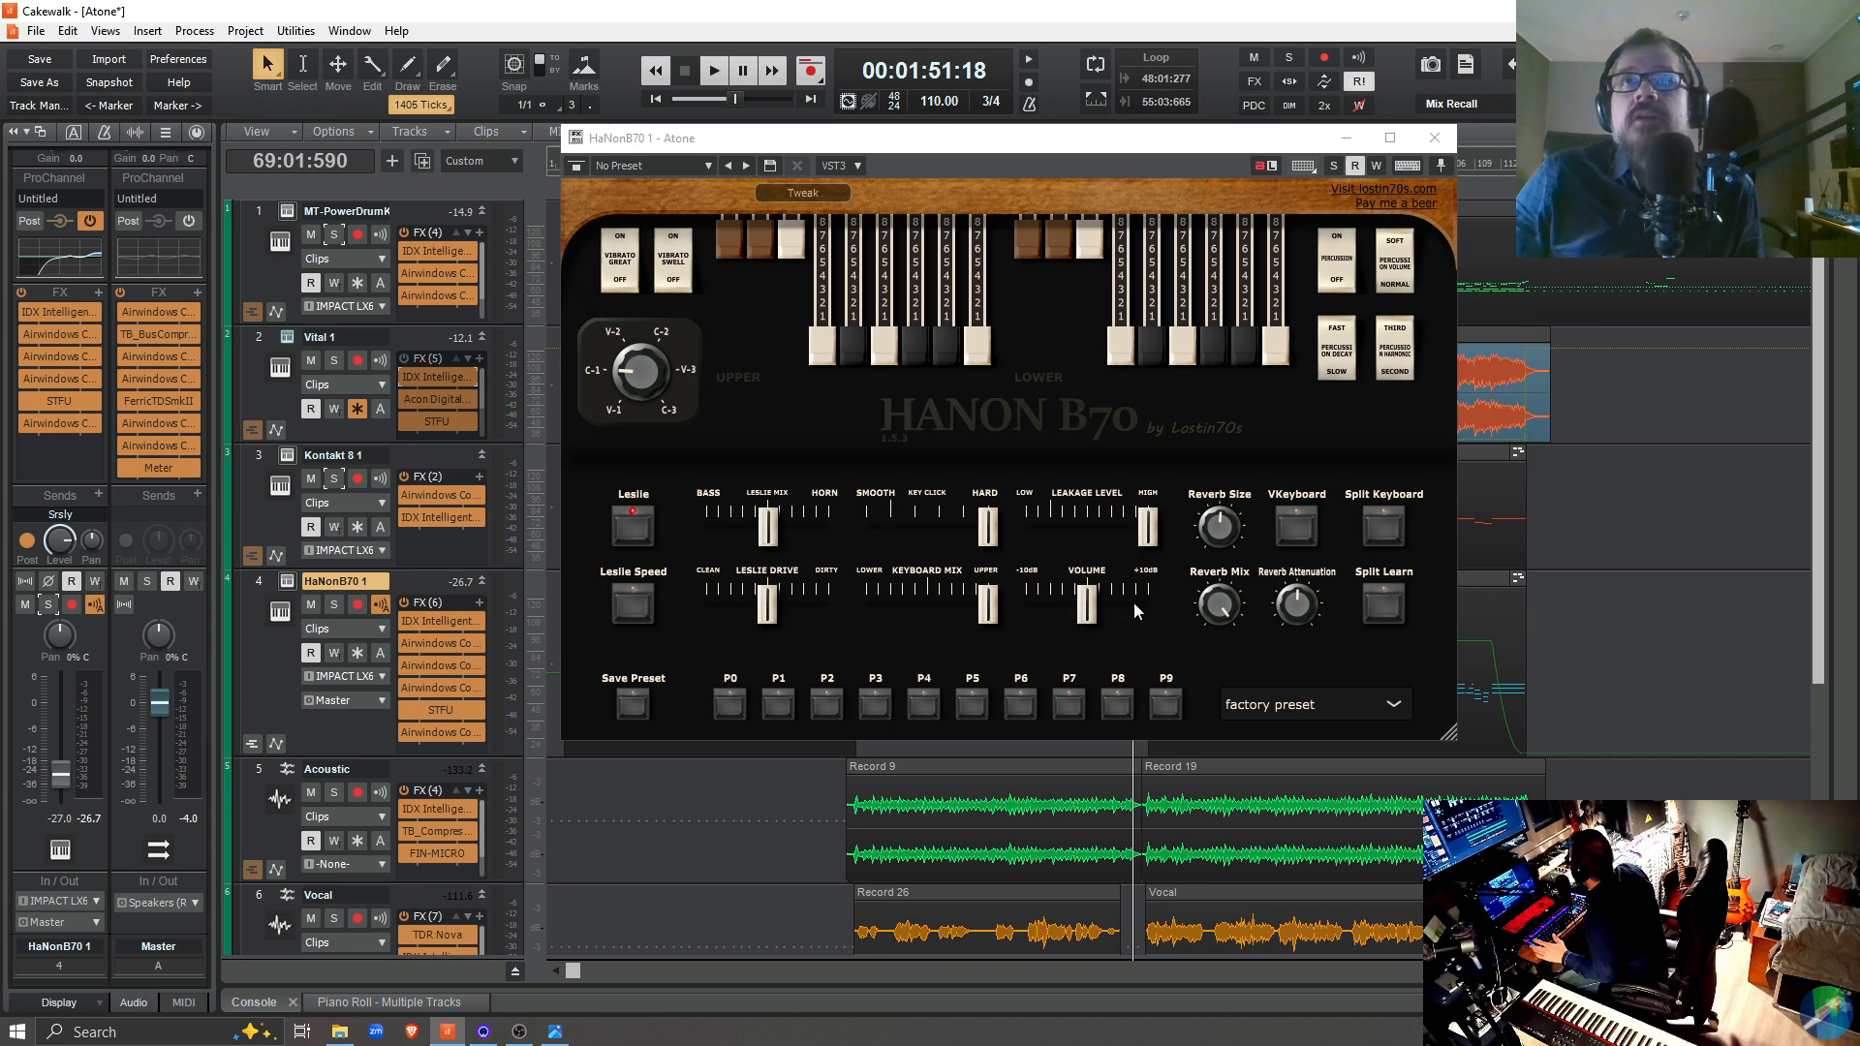
{"action": "key", "text": "space"}
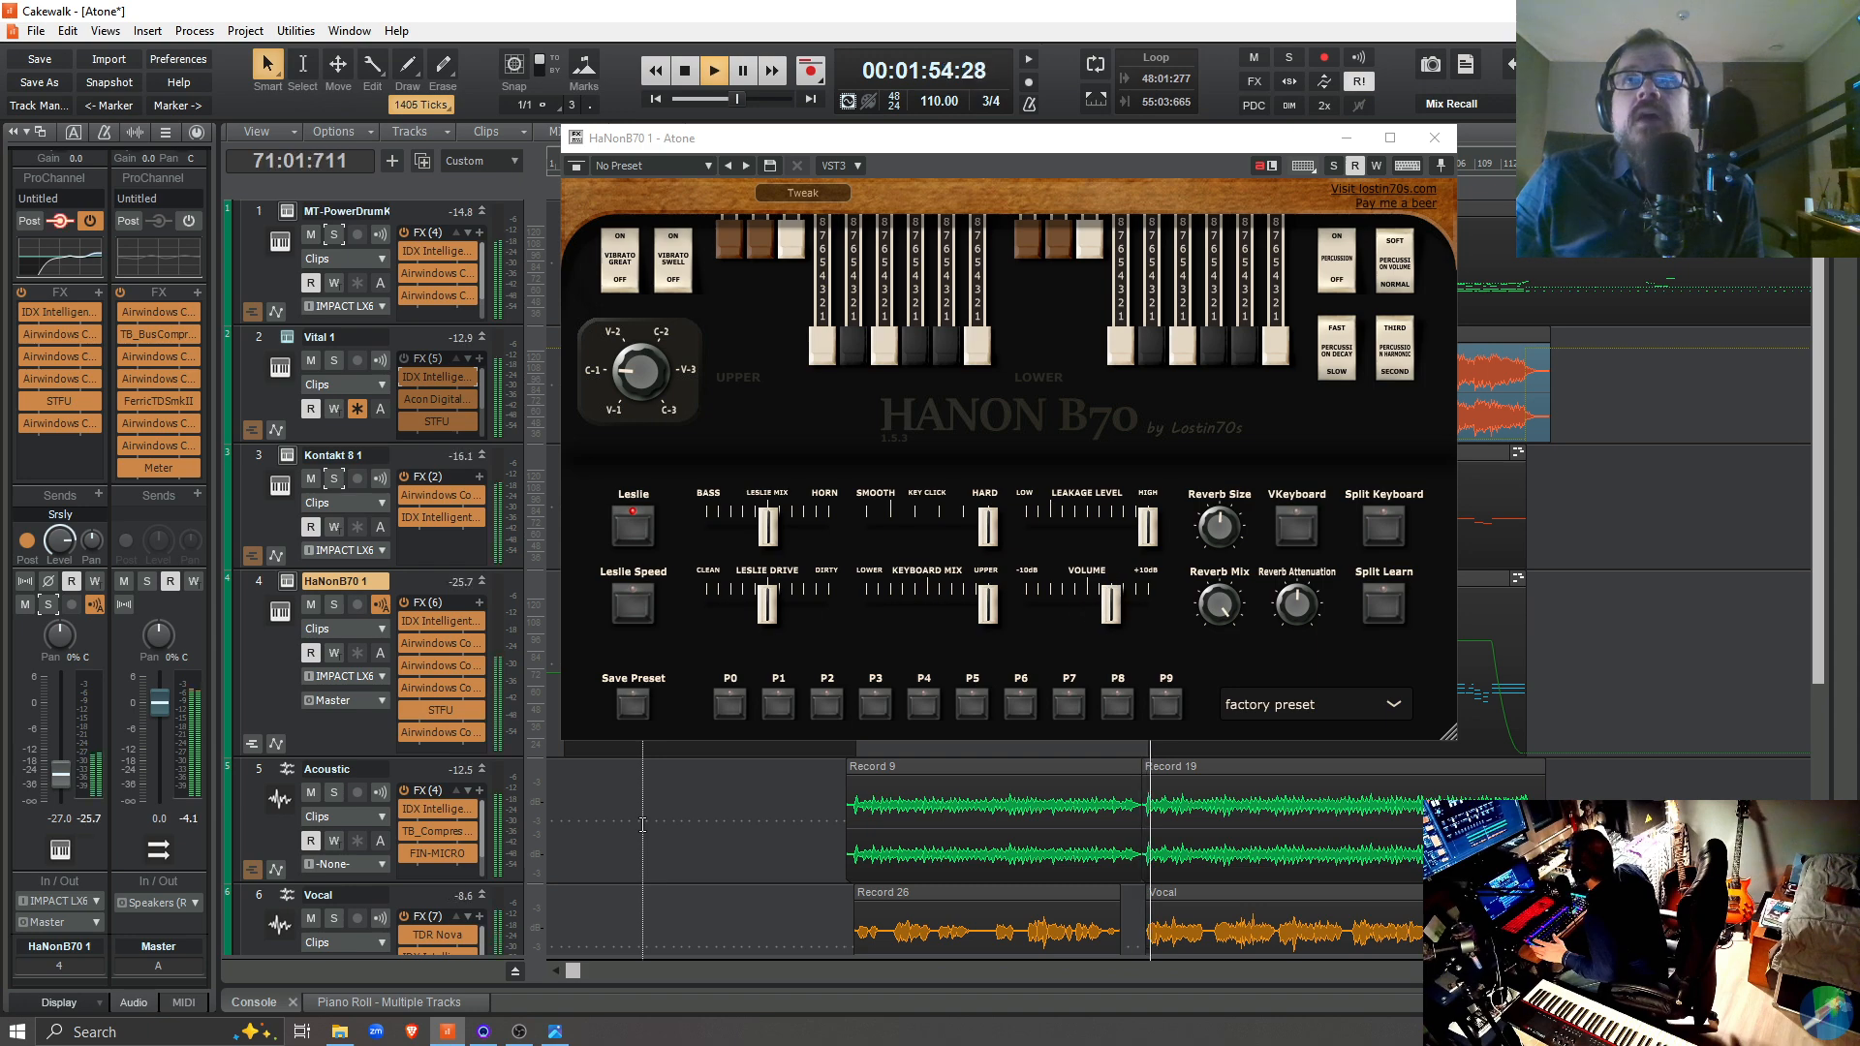
{"action": "key", "text": "space"}
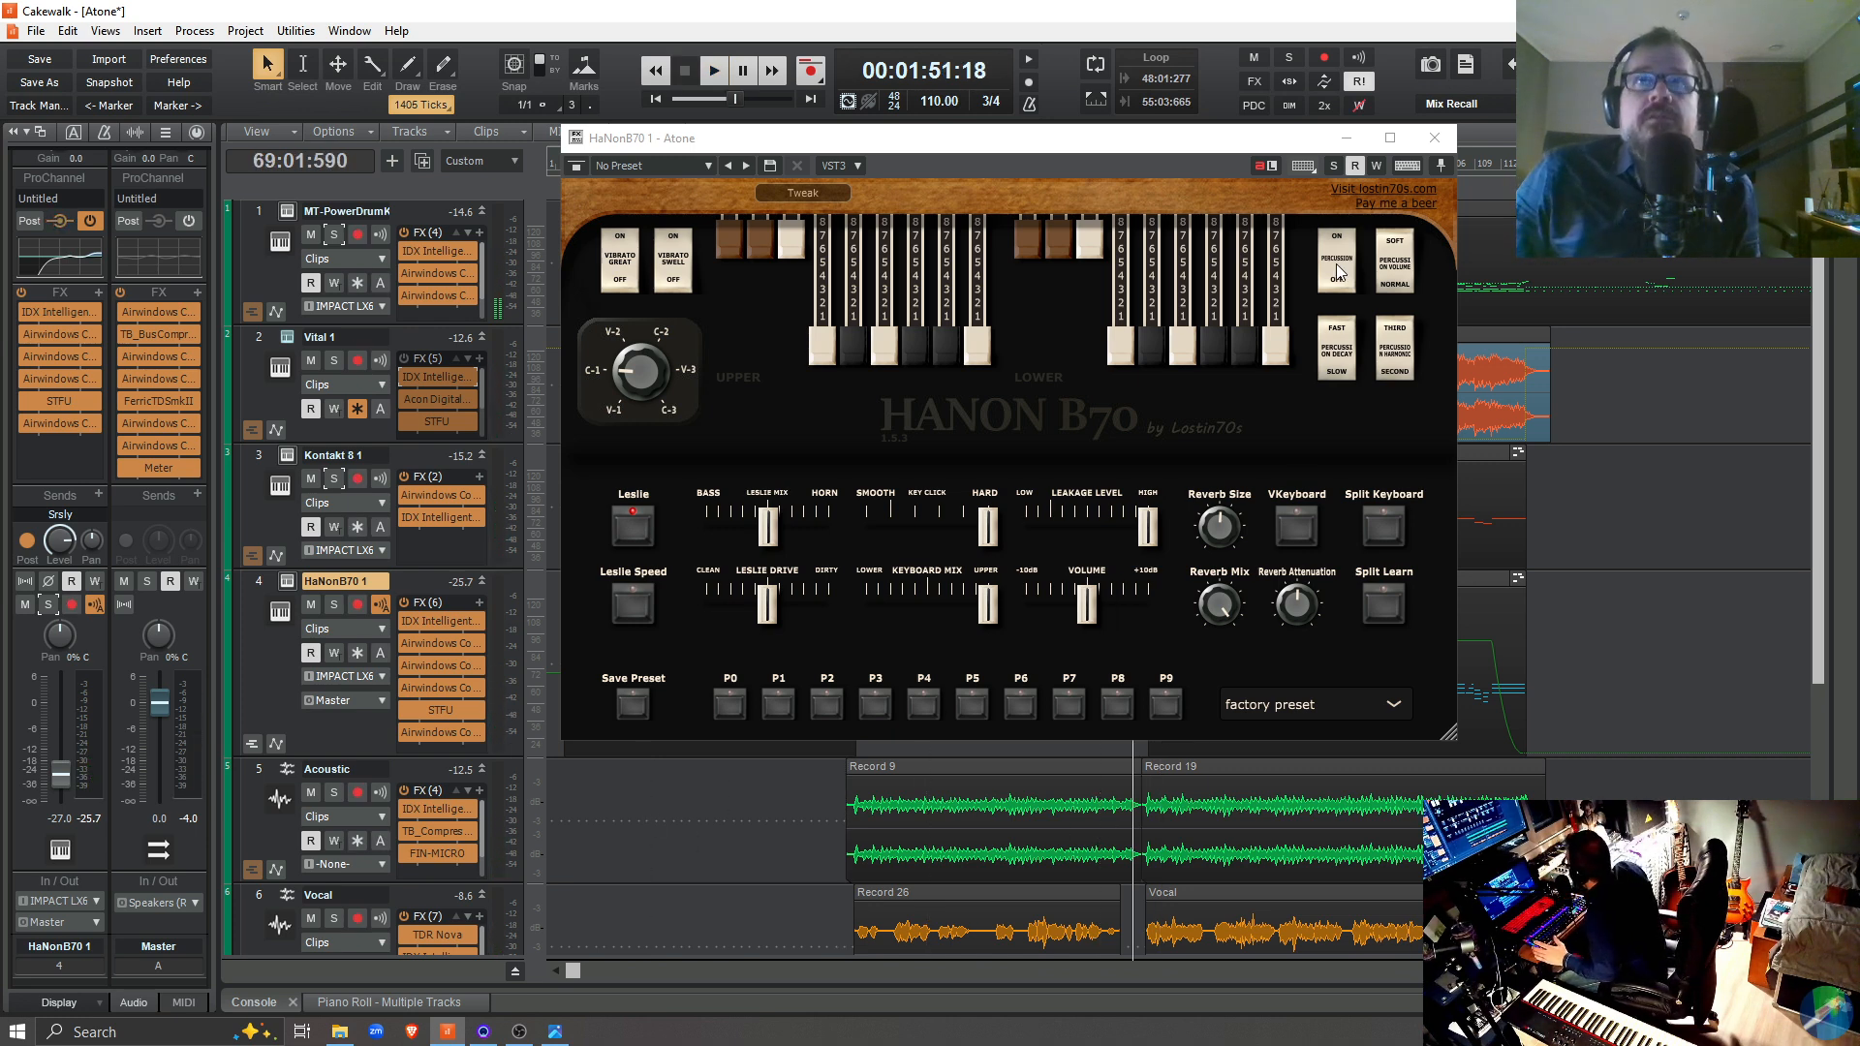
{"action": "left_click", "coordinate": [1435, 138]}
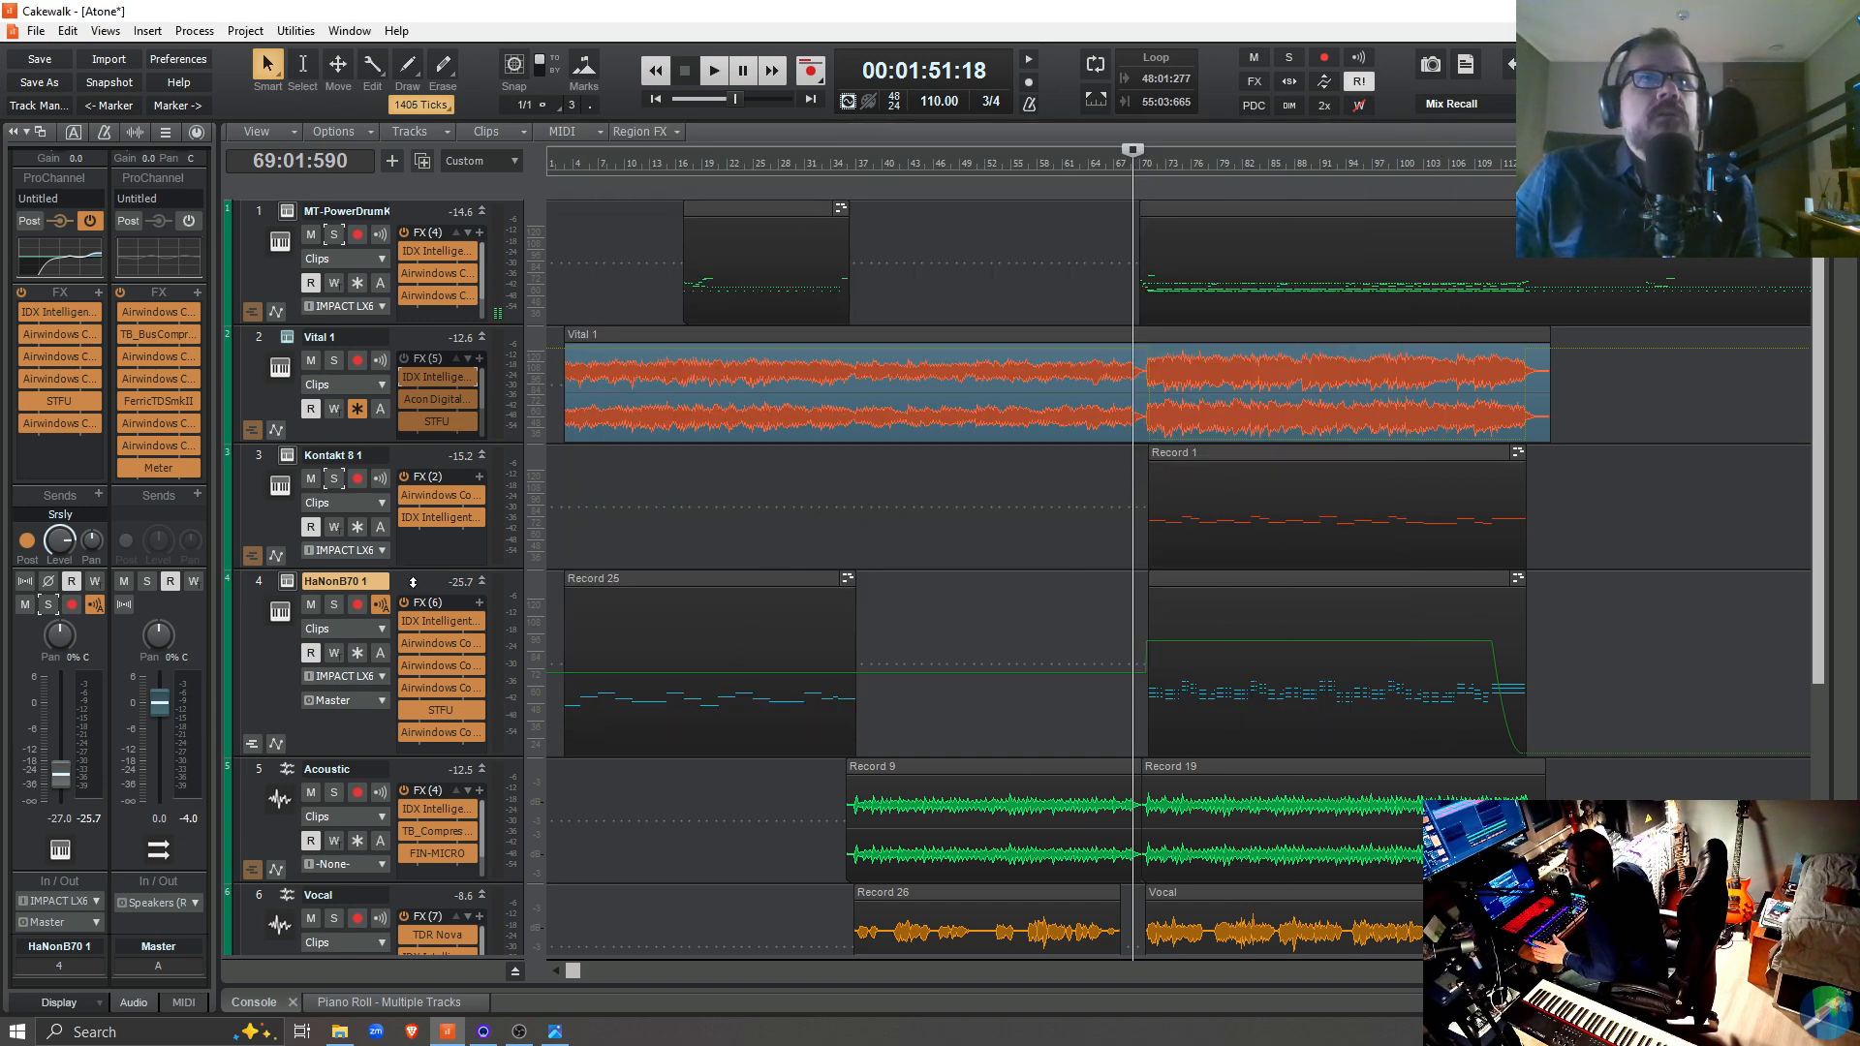
Show the automation lane of the HaNonB70 1 track and enlarge its volume lane
{"action": "right_click", "coordinate": [412, 581]}
{"action": "mouse_move", "coordinate": [513, 494]}
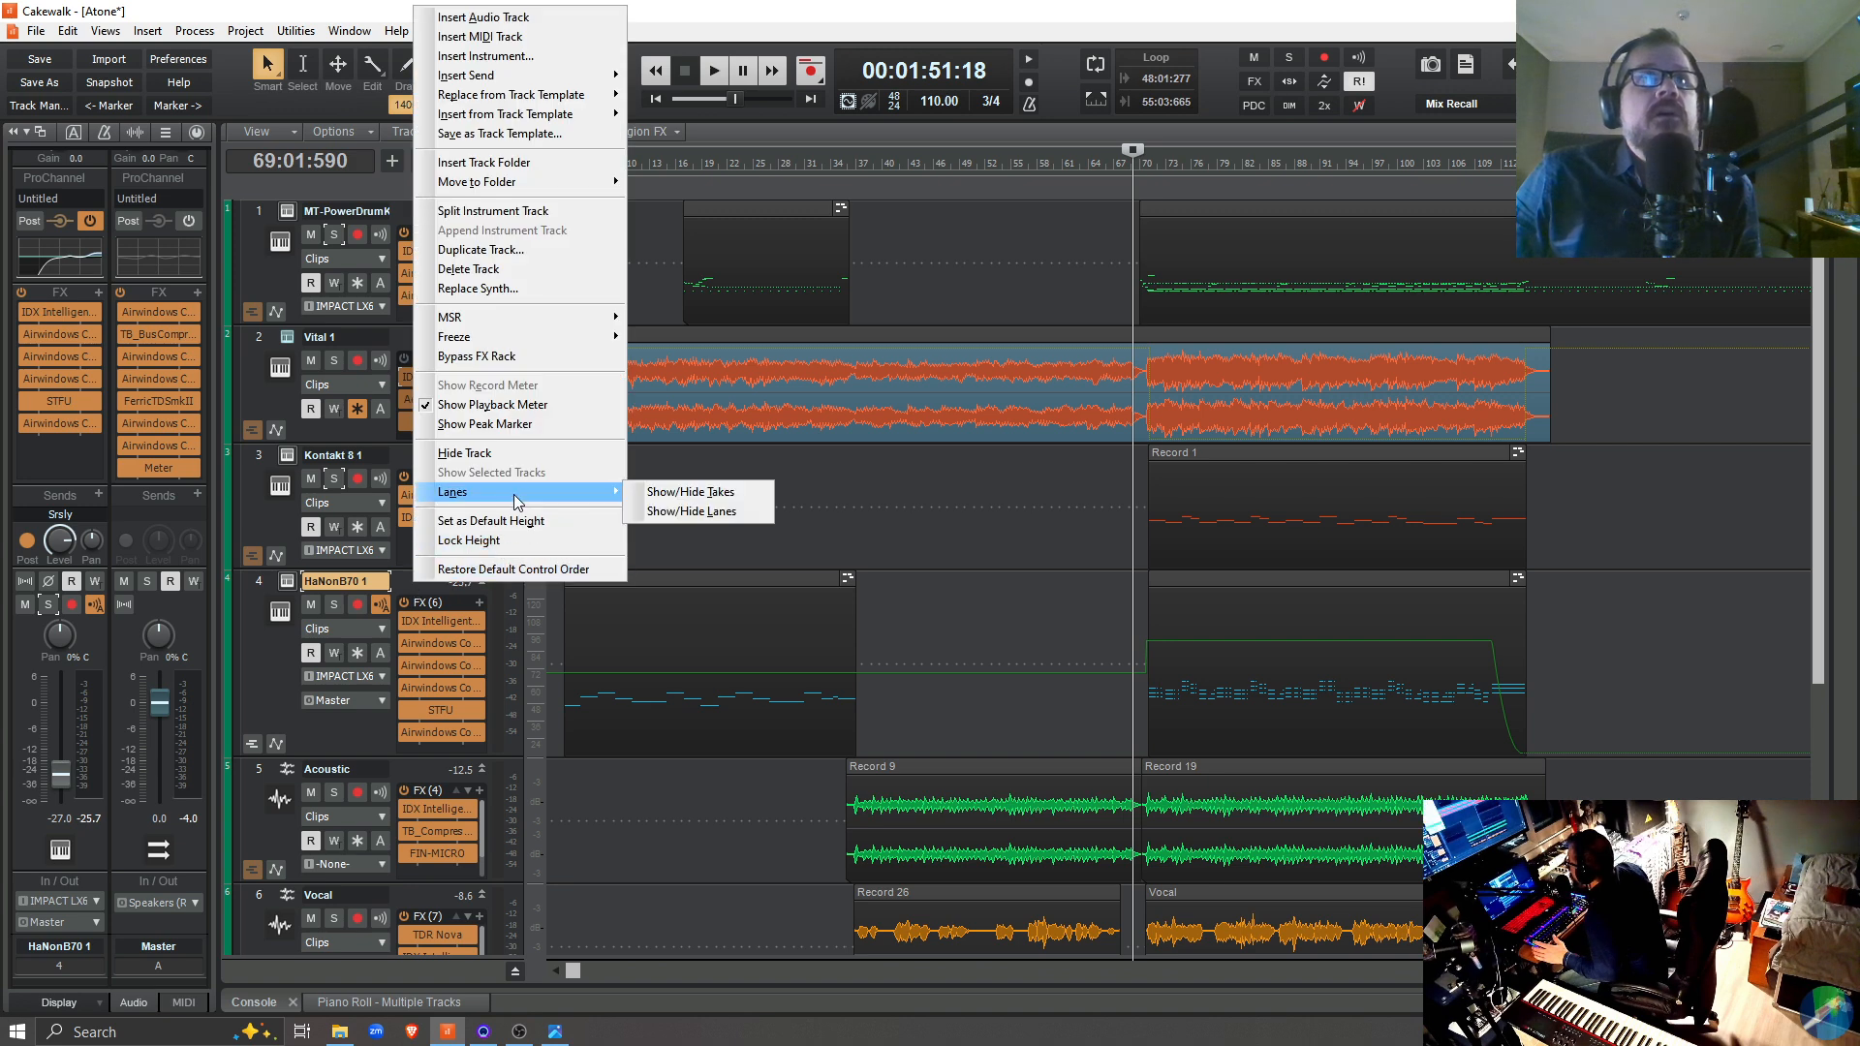
{"action": "left_click", "coordinate": [717, 517]}
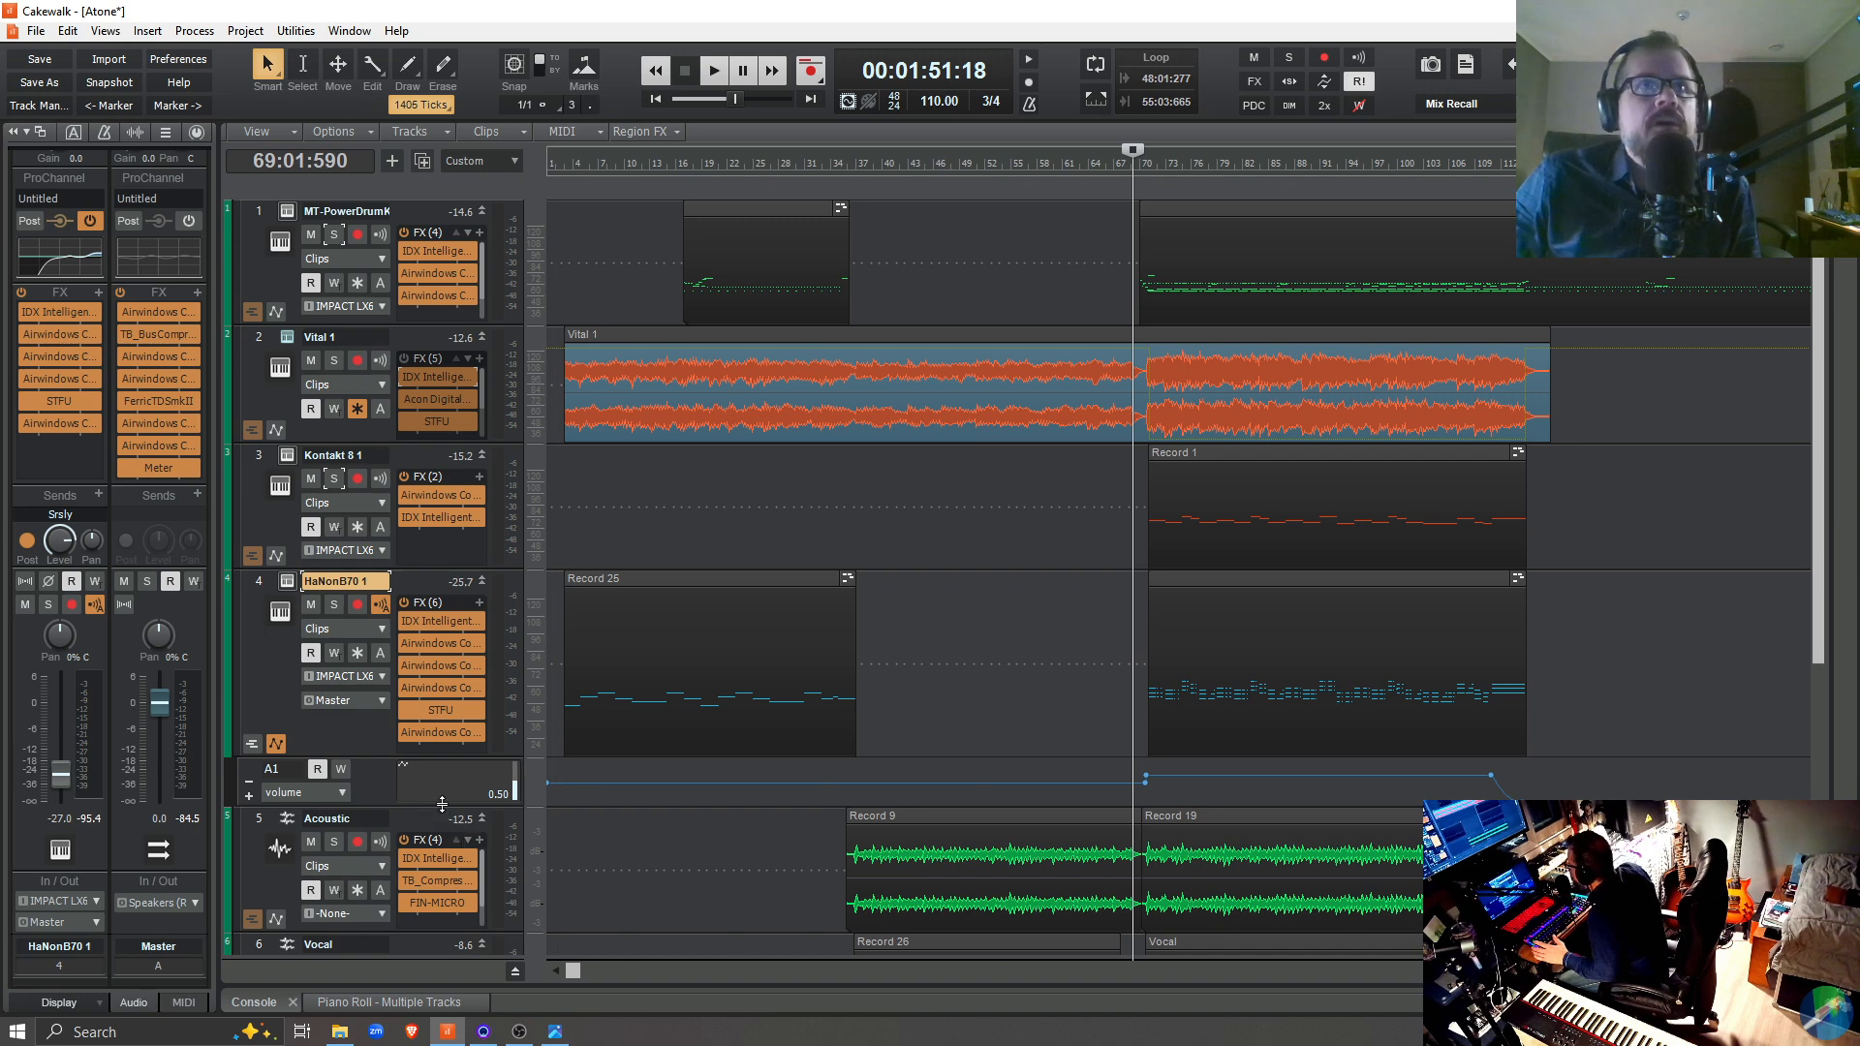
{"action": "left_click_drag", "start_coordinate": [329, 807], "coordinate": [330, 916]}
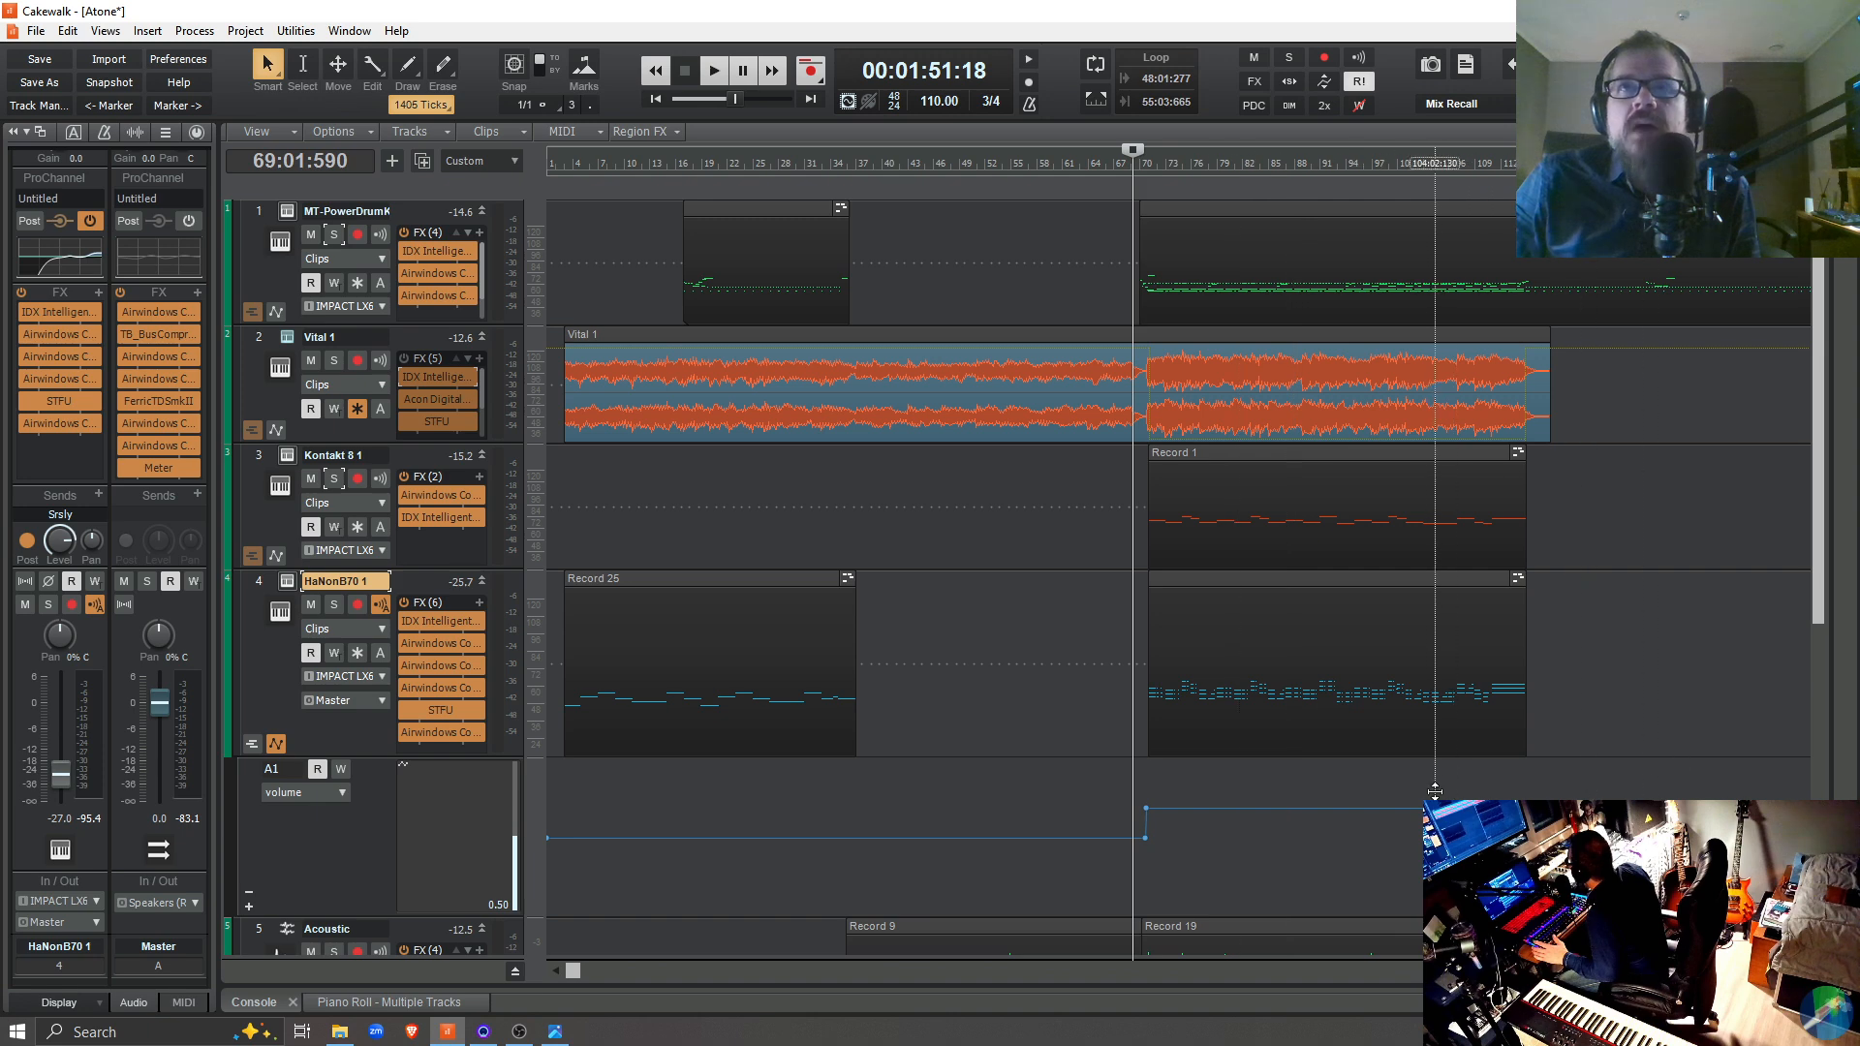
Try a level of 35 for the HaNonB70 1 volume envelope nodes at 1:01:000 and 70:02:866
{"action": "right_click", "coordinate": [550, 839]}
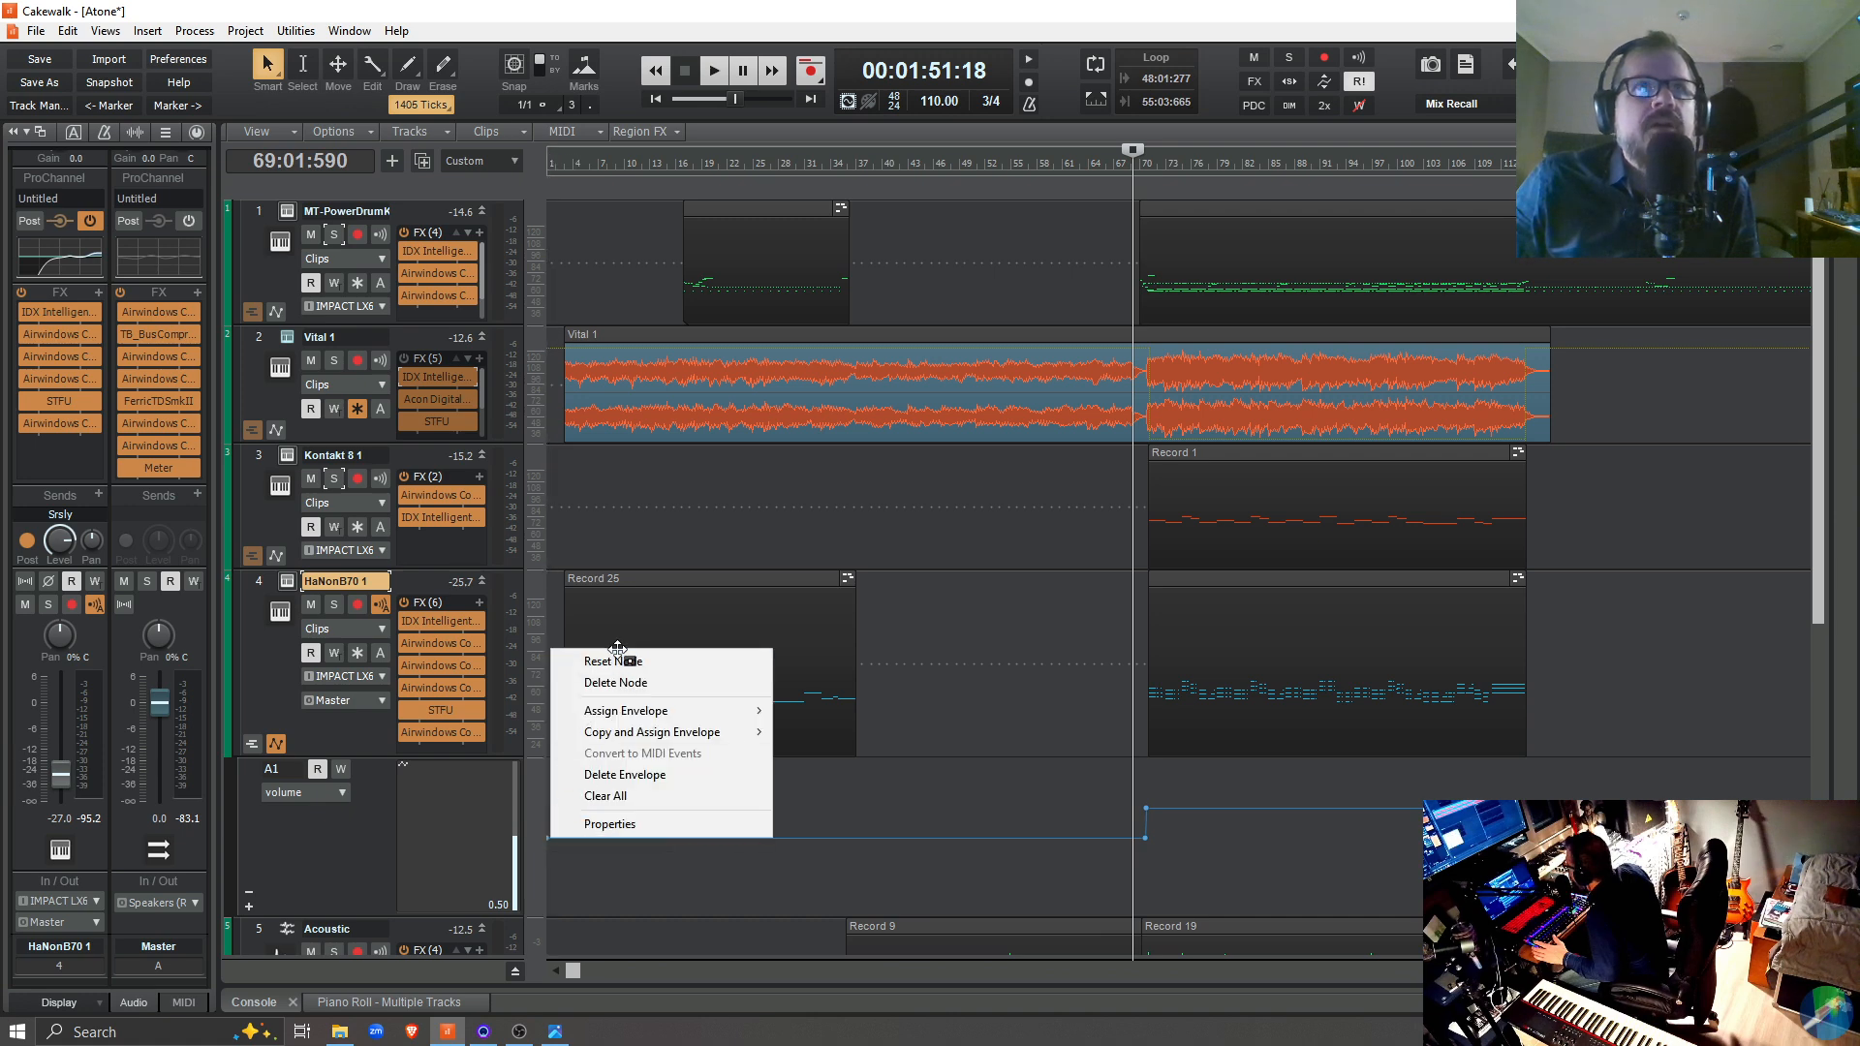
{"action": "left_click", "coordinate": [623, 824]}
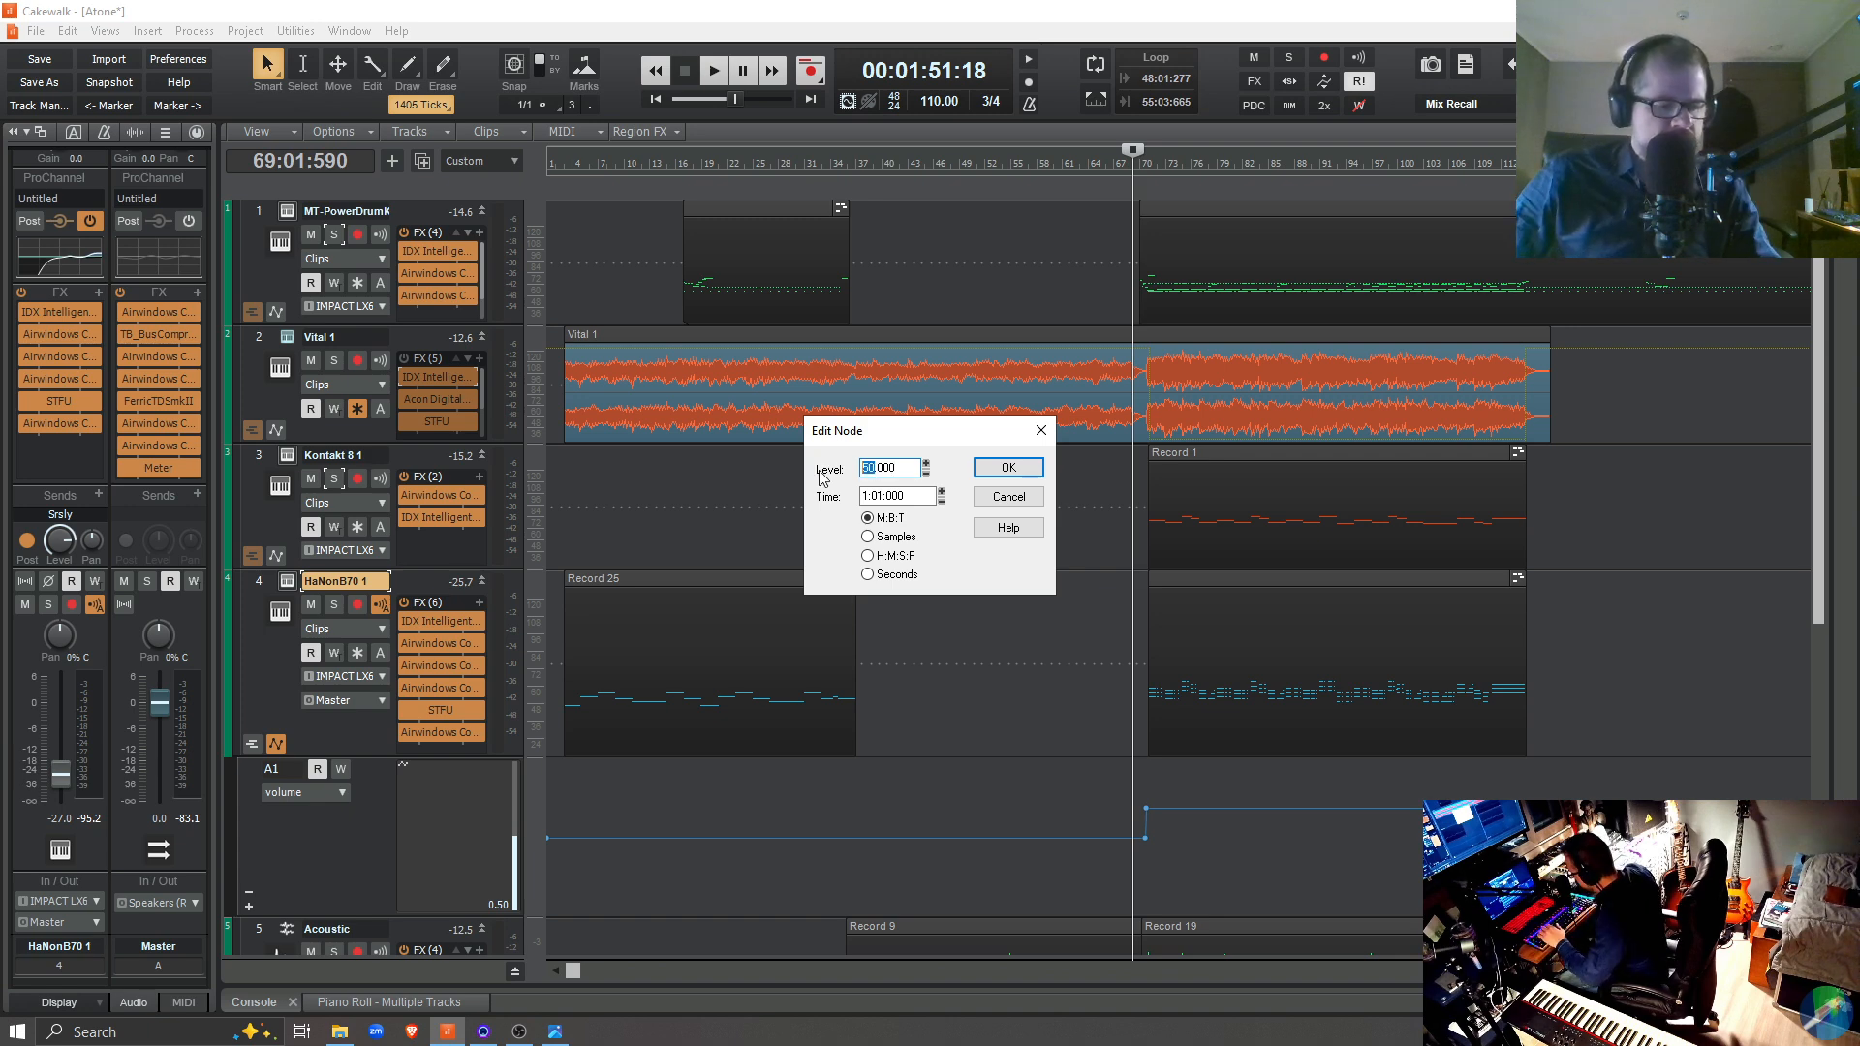
{"action": "type", "text": "35"}
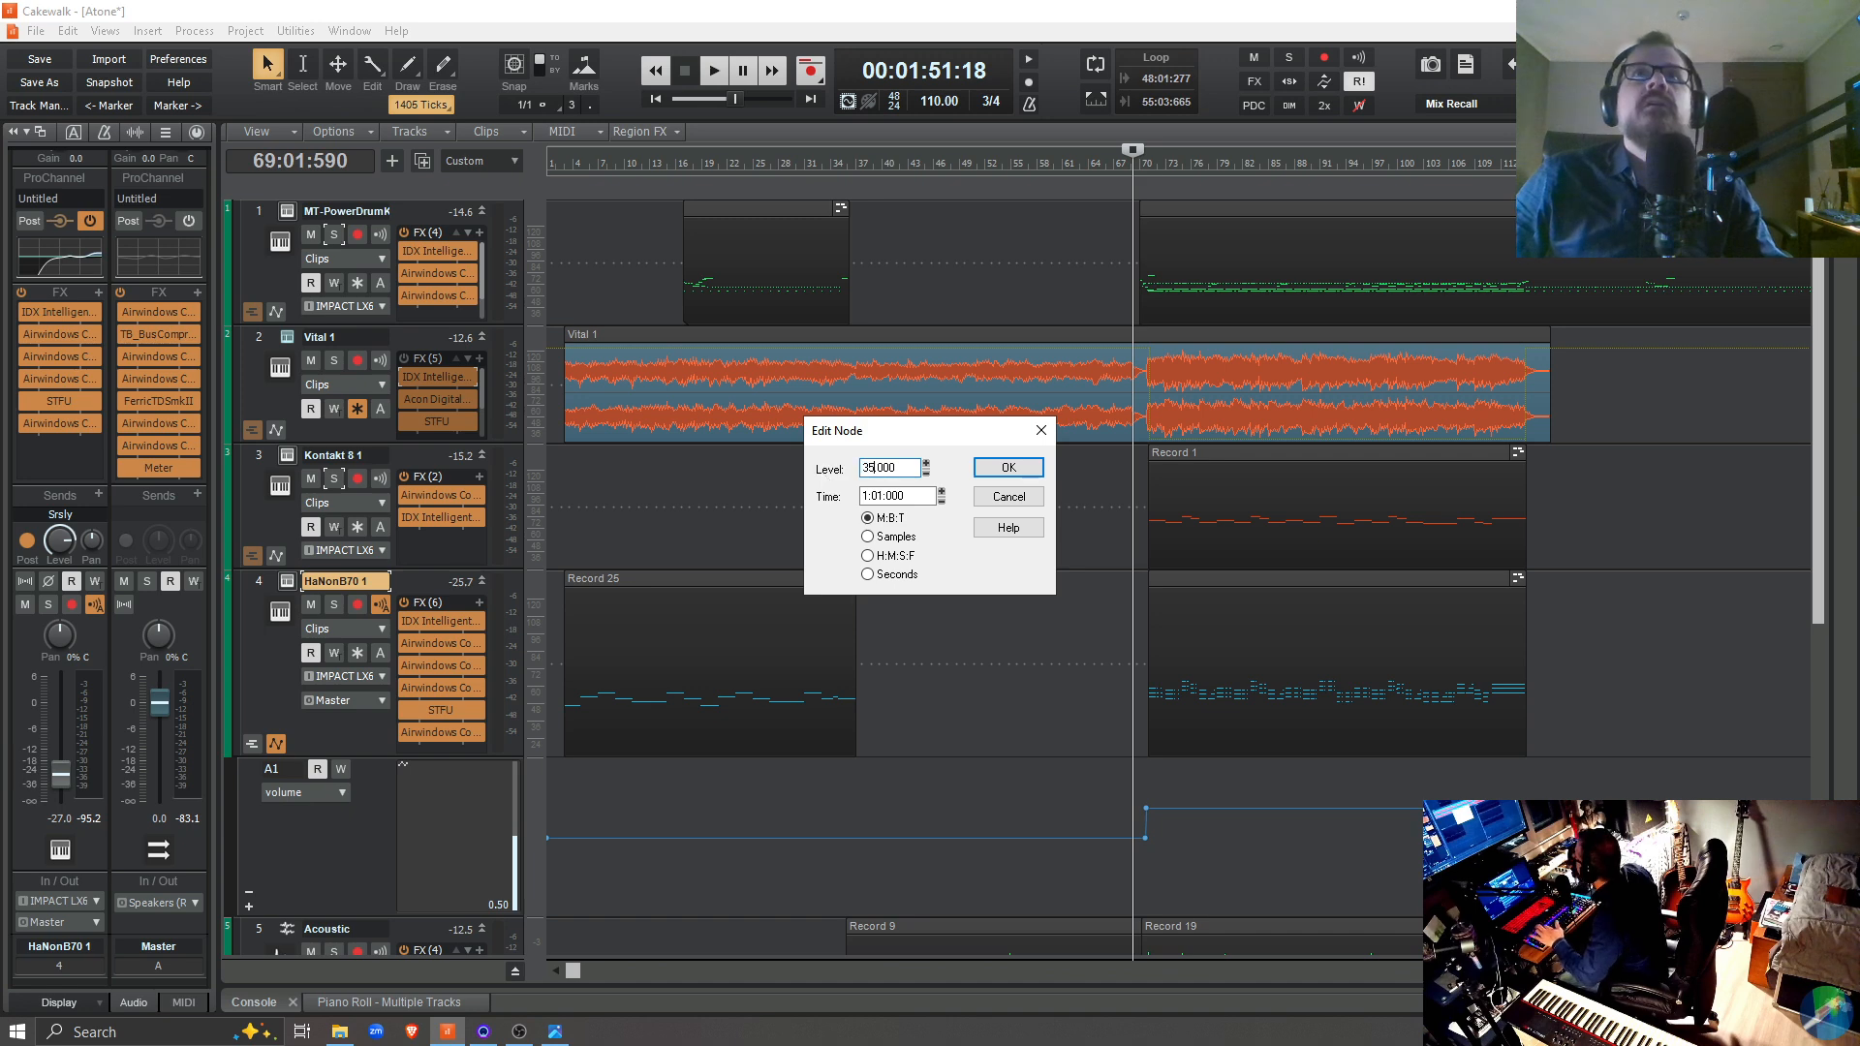
{"action": "left_click", "coordinate": [1024, 471]}
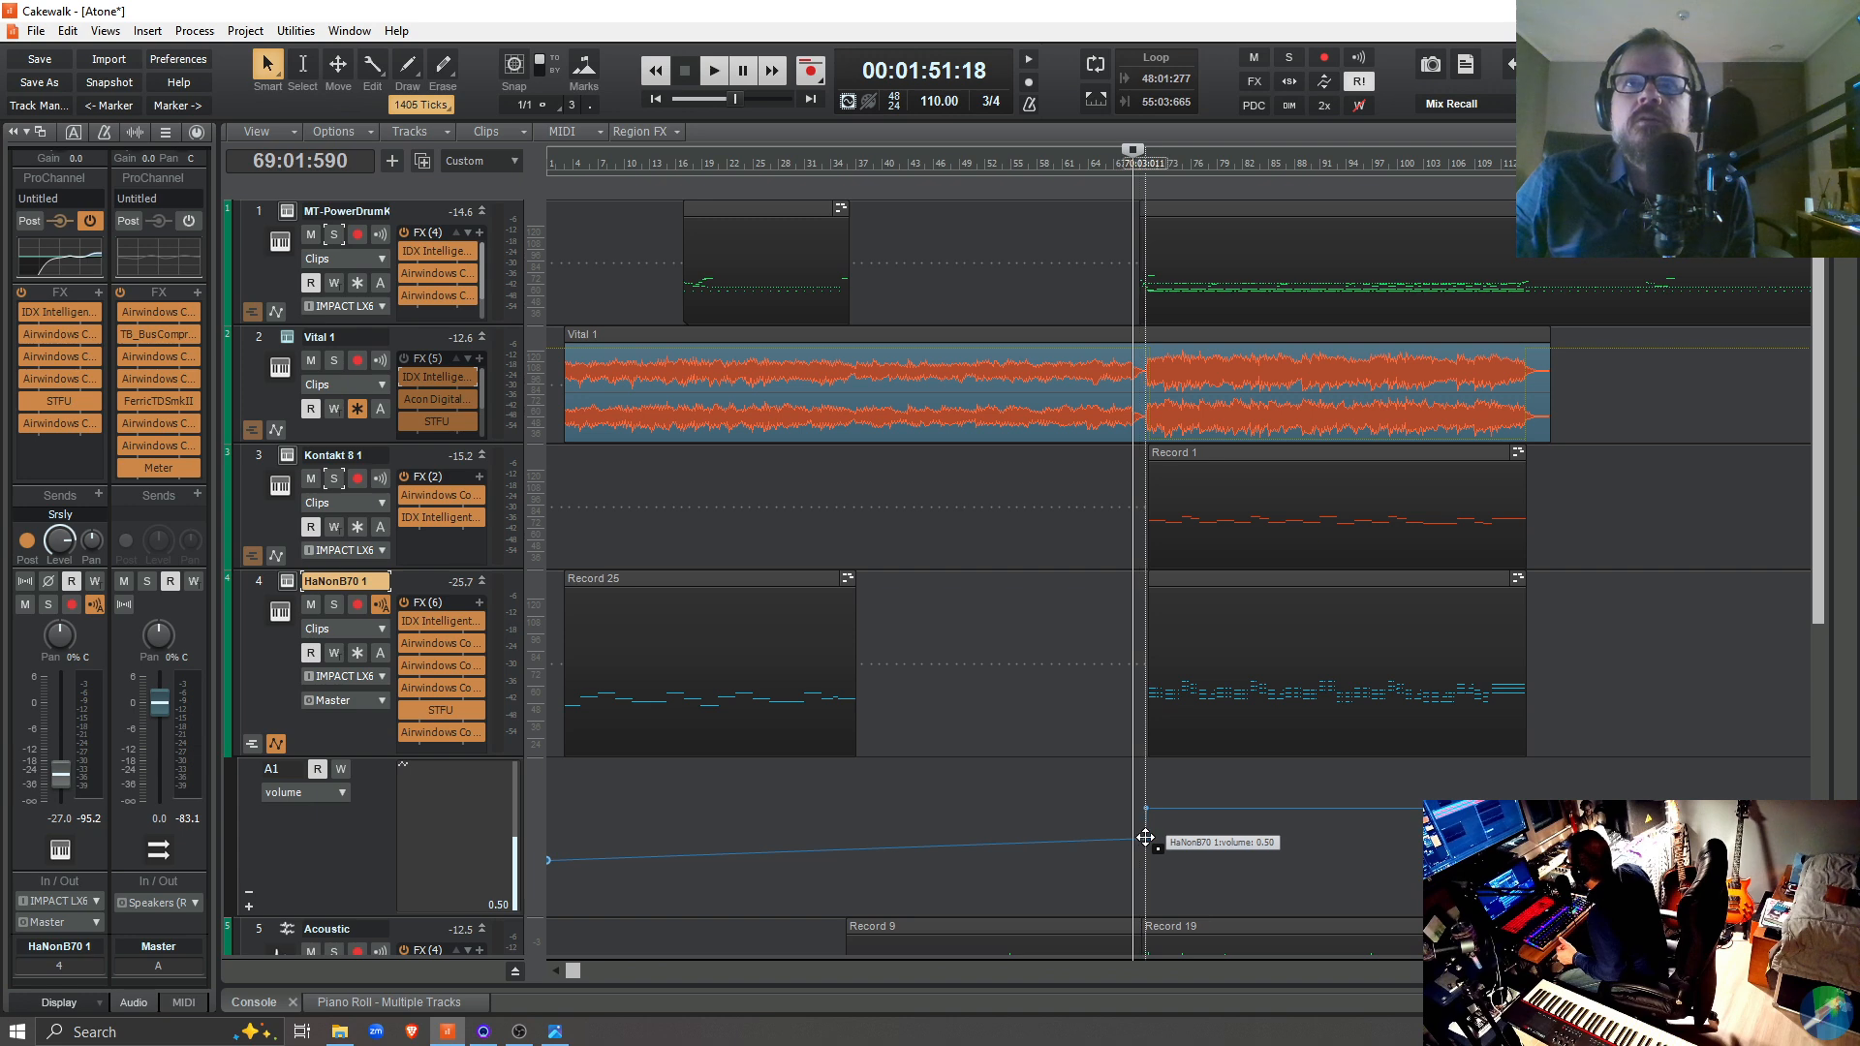
{"action": "right_click", "coordinate": [1145, 838]}
{"action": "left_click", "coordinate": [1177, 823]}
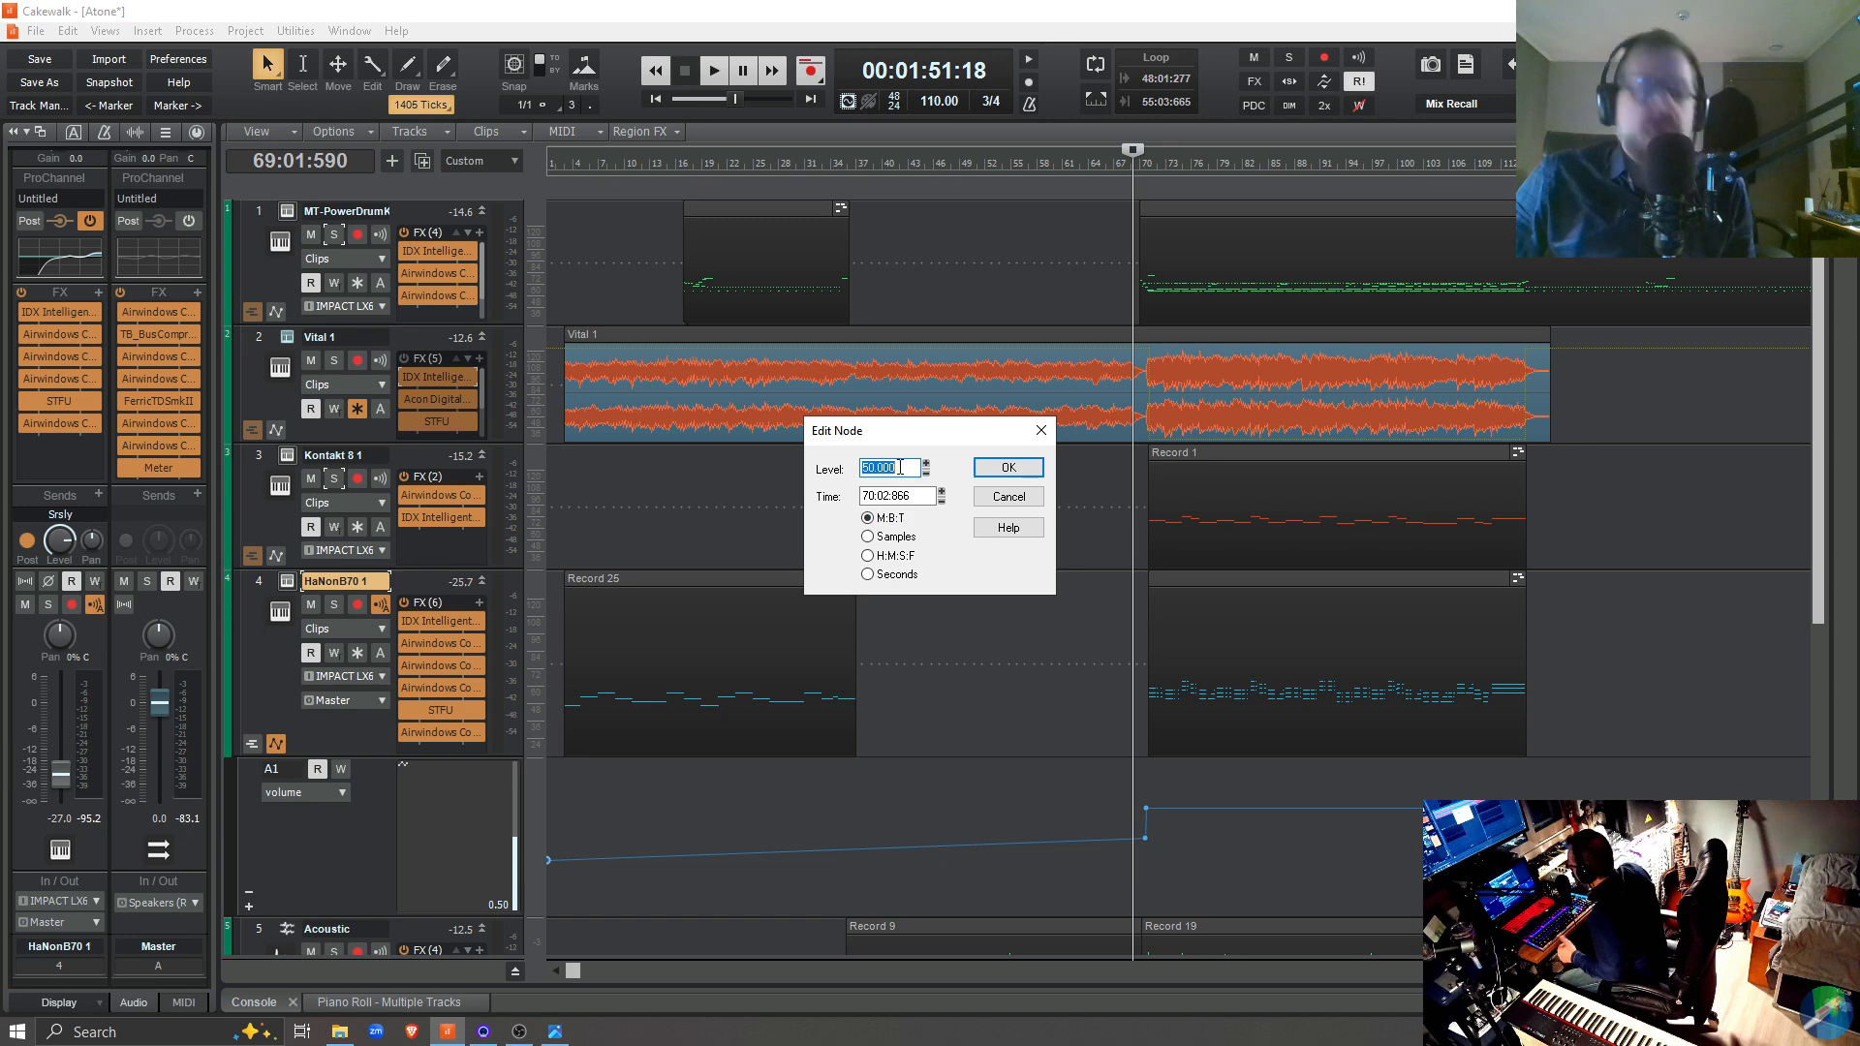
{"action": "type", "text": "35"}
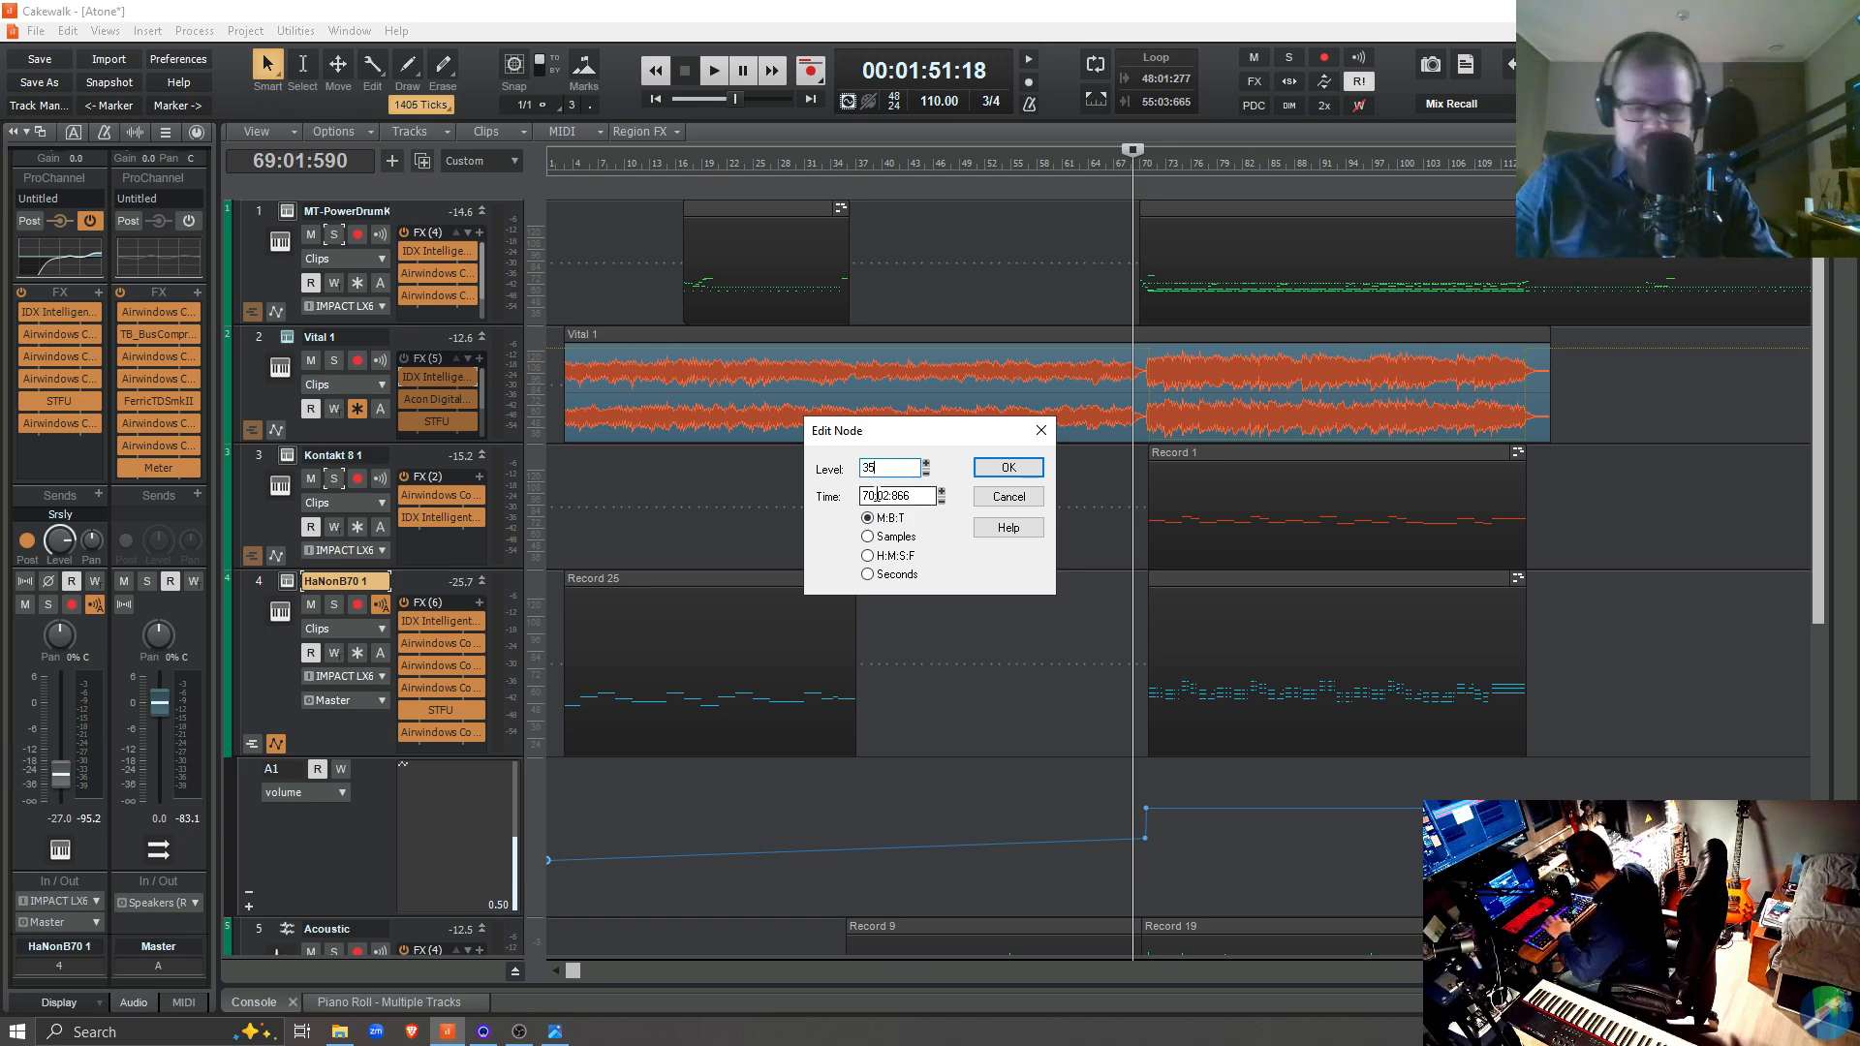
{"action": "key", "text": "Return"}
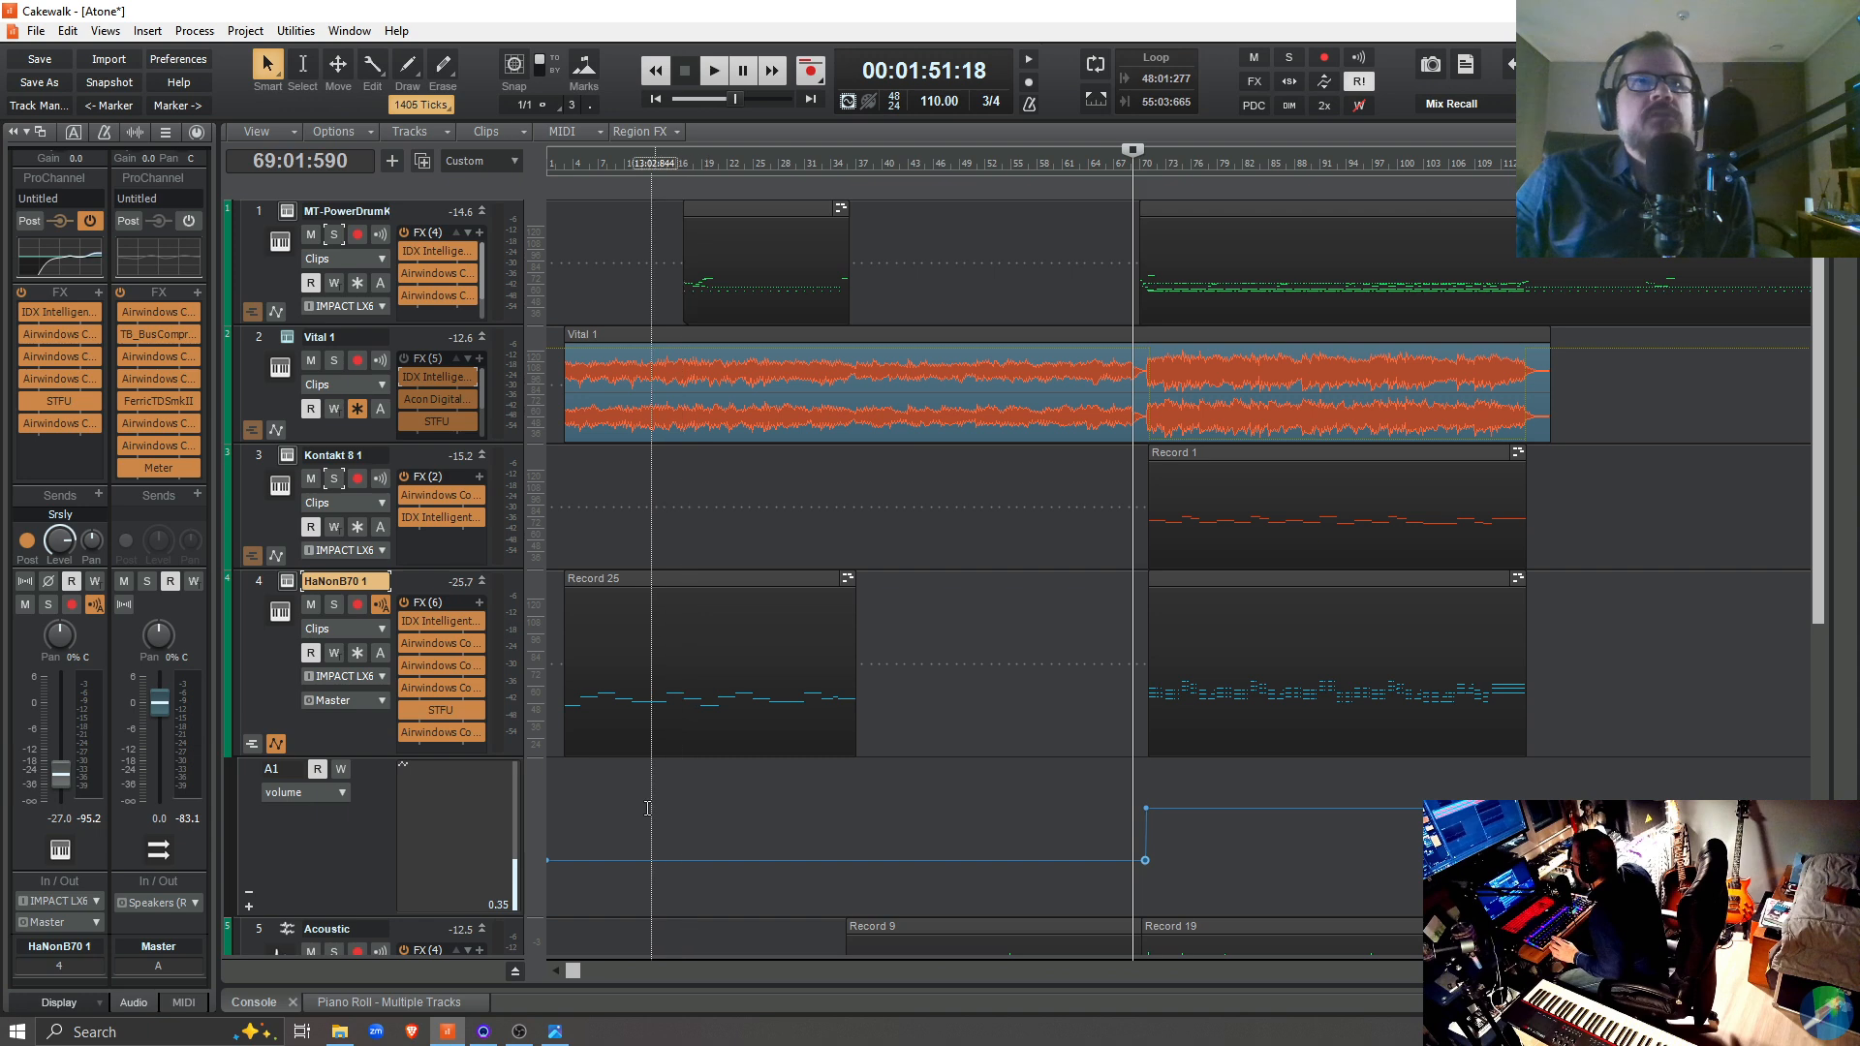
Play from 2:02:381 and from 13:02:844, soloing the Vital 1, HaNonB70 1 and drum tracks along the way, and stop playback
{"action": "left_click", "coordinate": [559, 851]}
{"action": "key", "text": "space"}
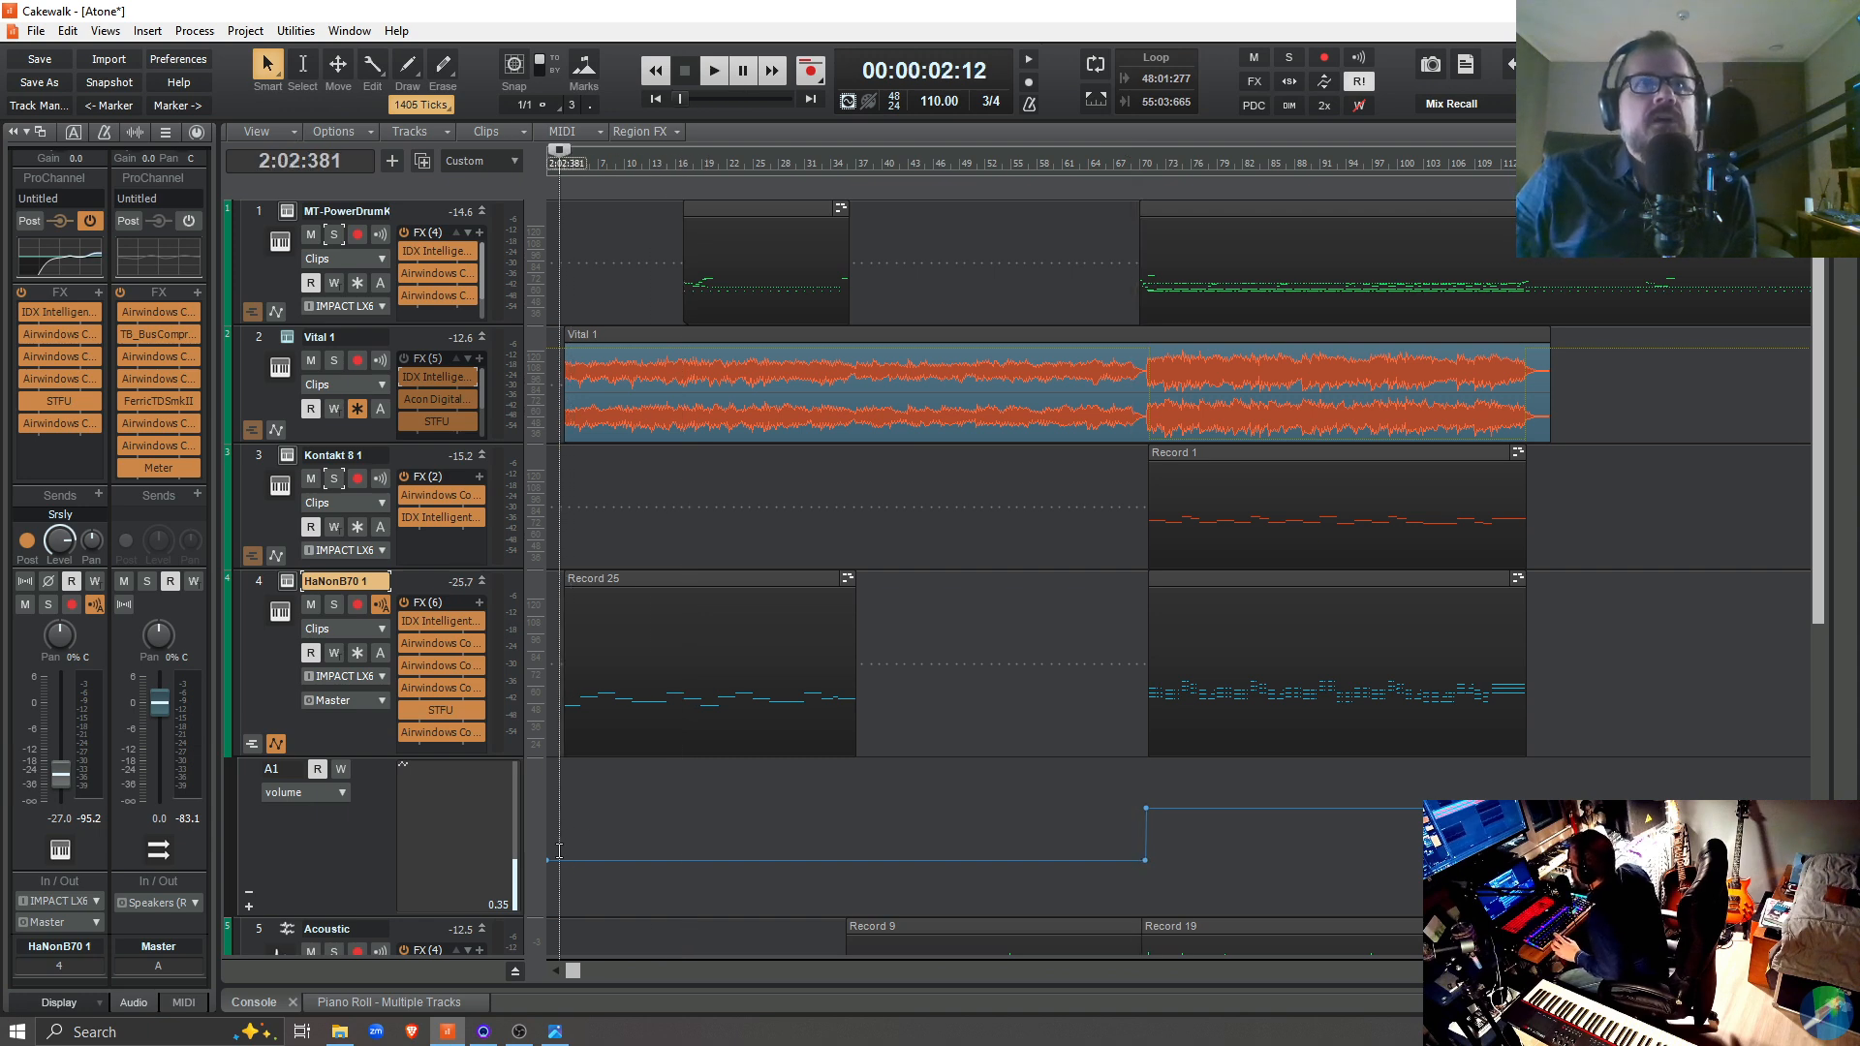
{"action": "left_click", "coordinate": [333, 361]}
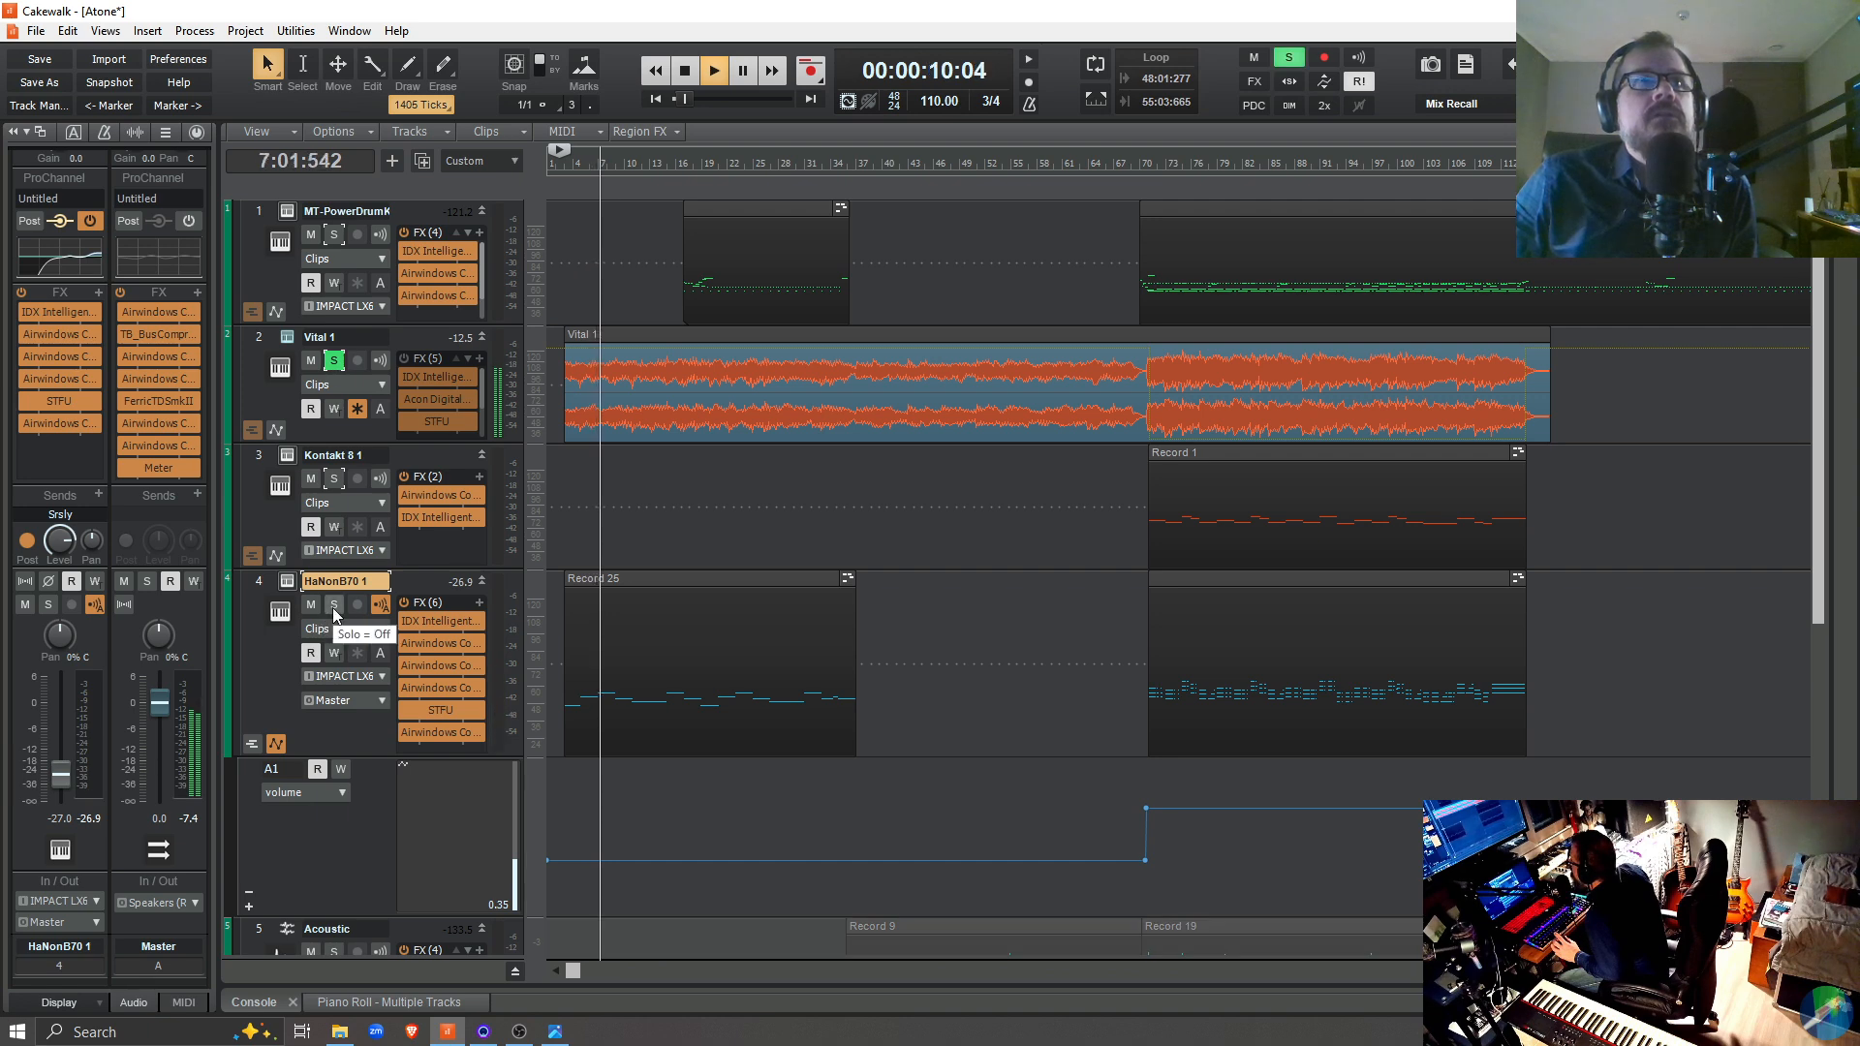
{"action": "left_click", "coordinate": [333, 605]}
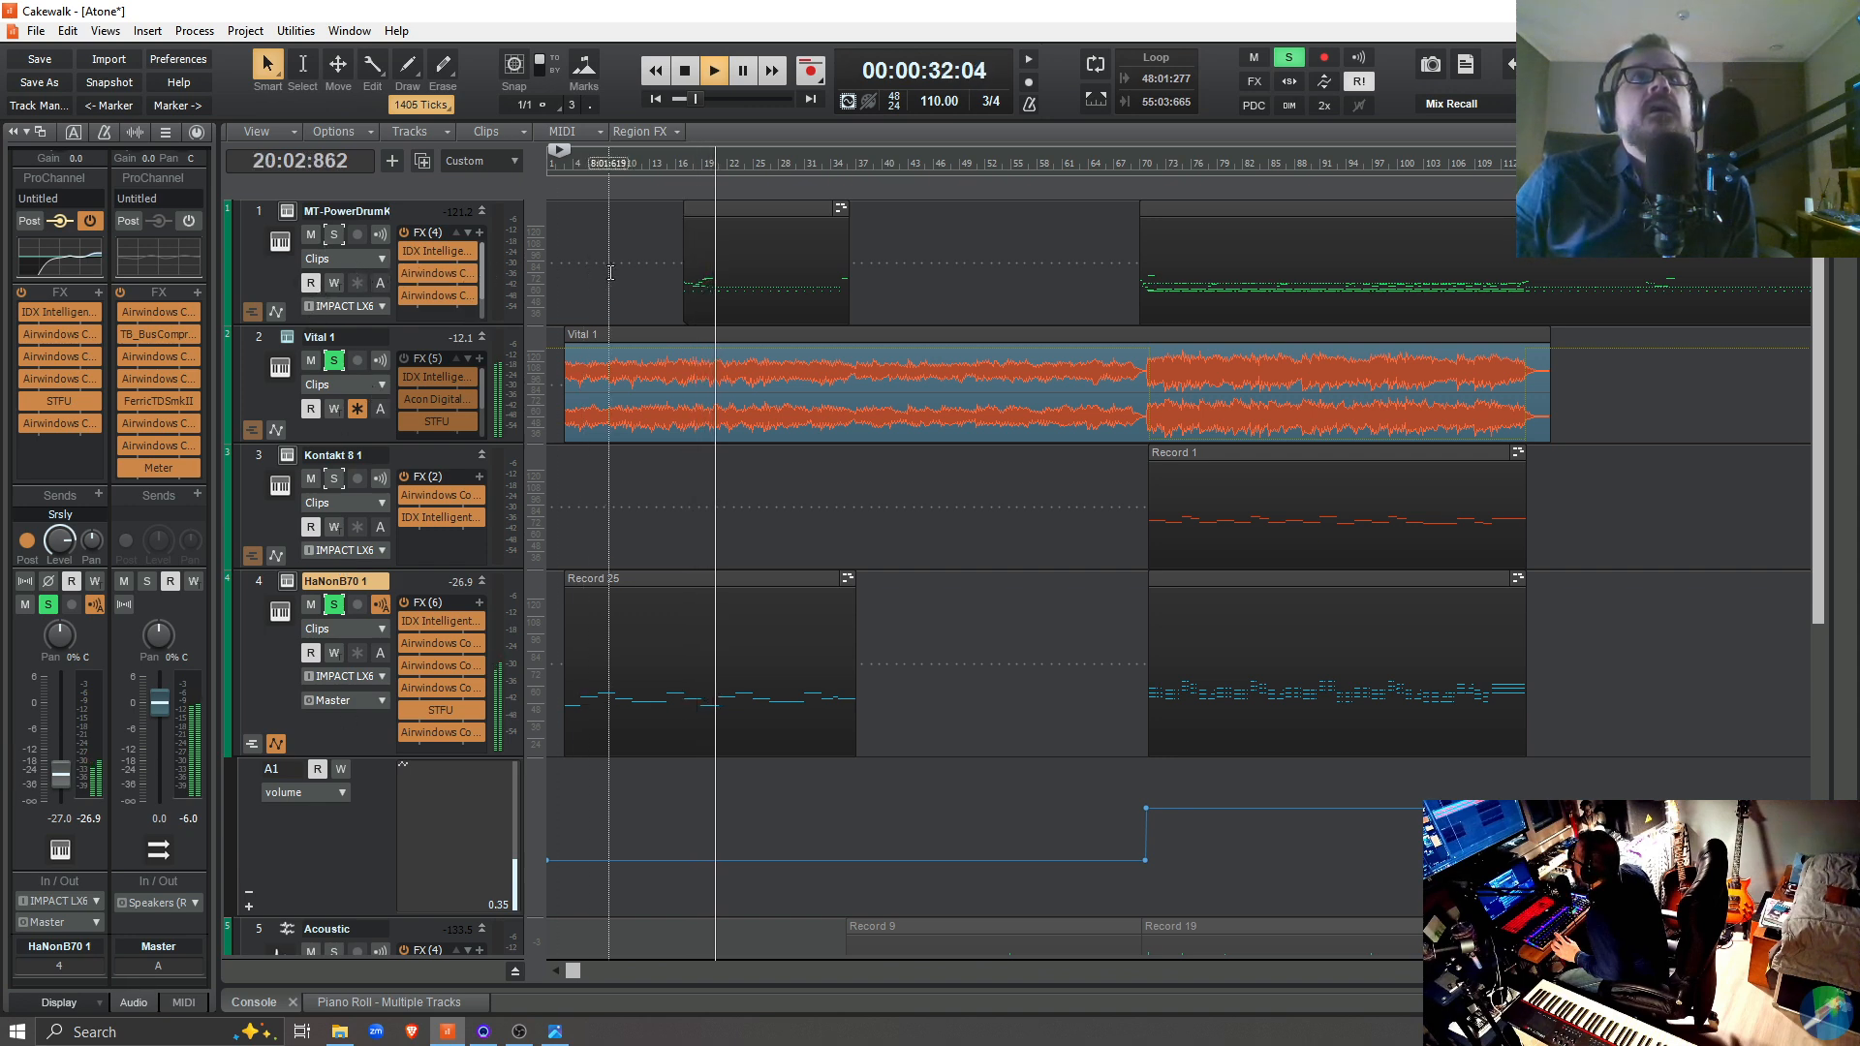
{"action": "left_click", "coordinate": [655, 484]}
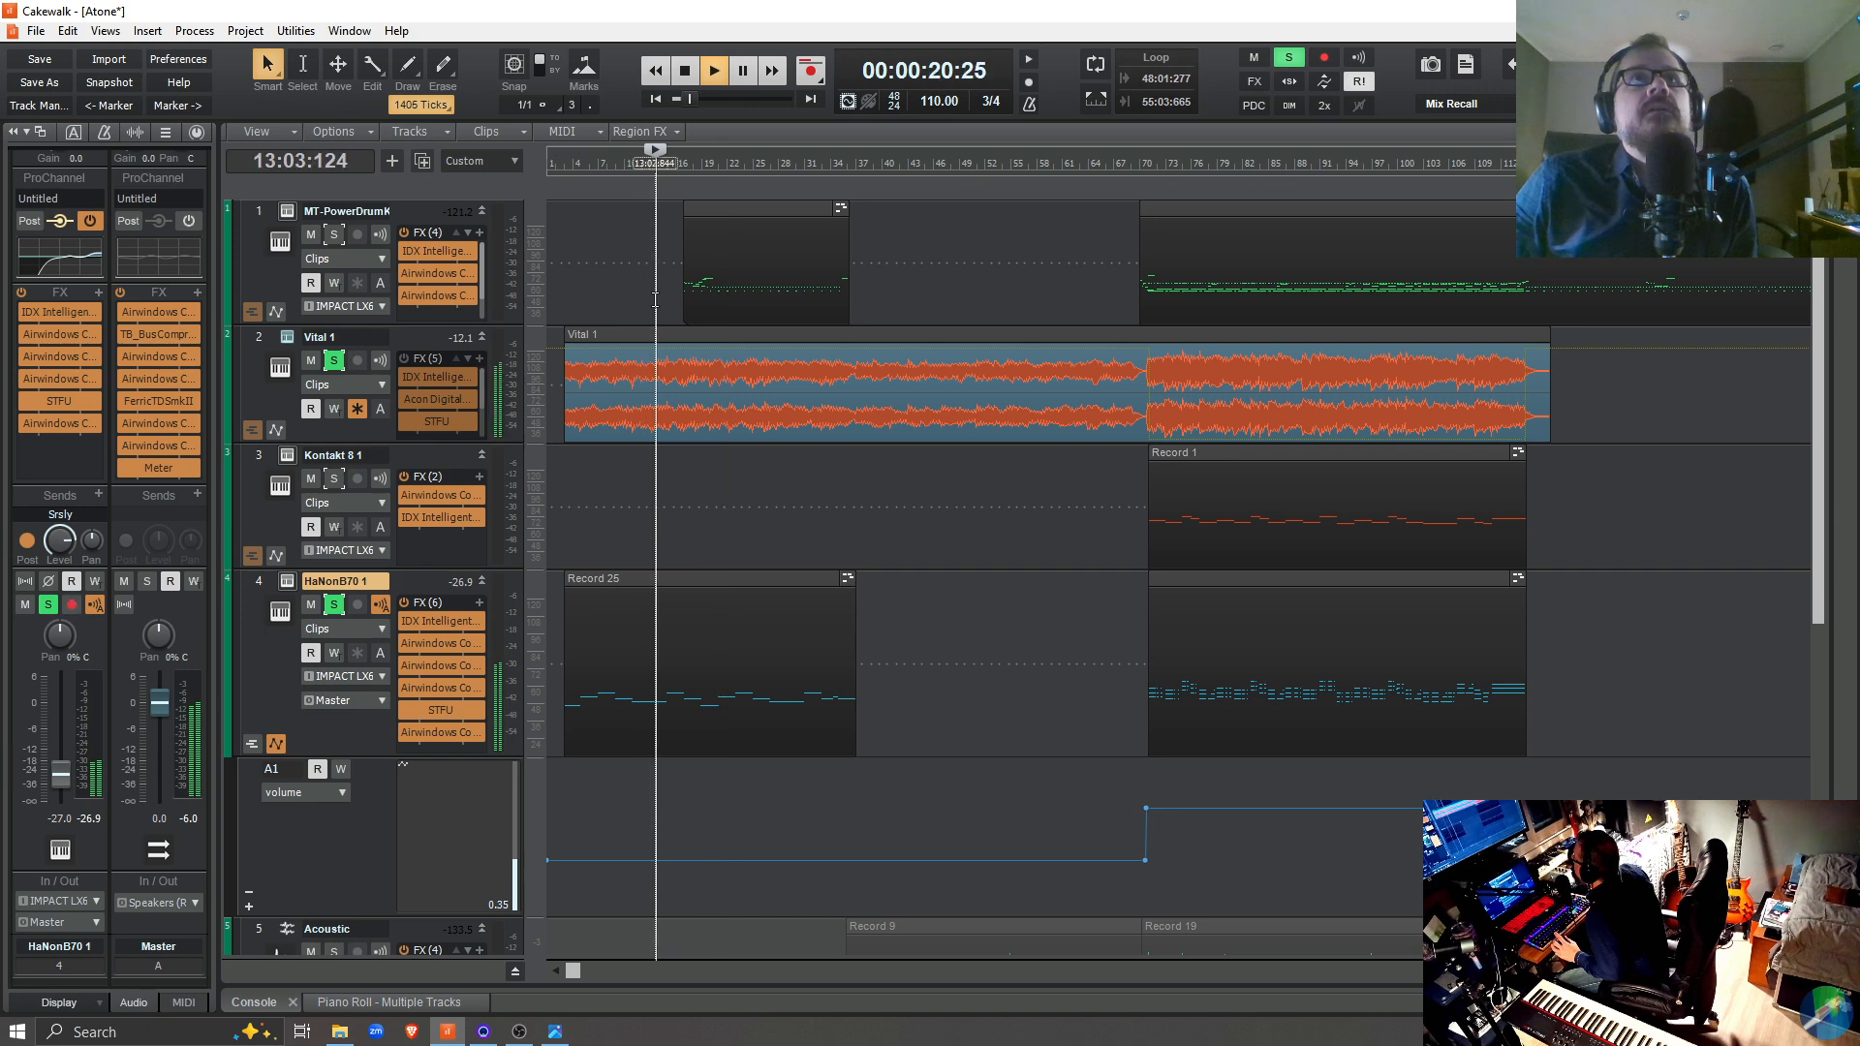
{"action": "left_click", "coordinate": [333, 233]}
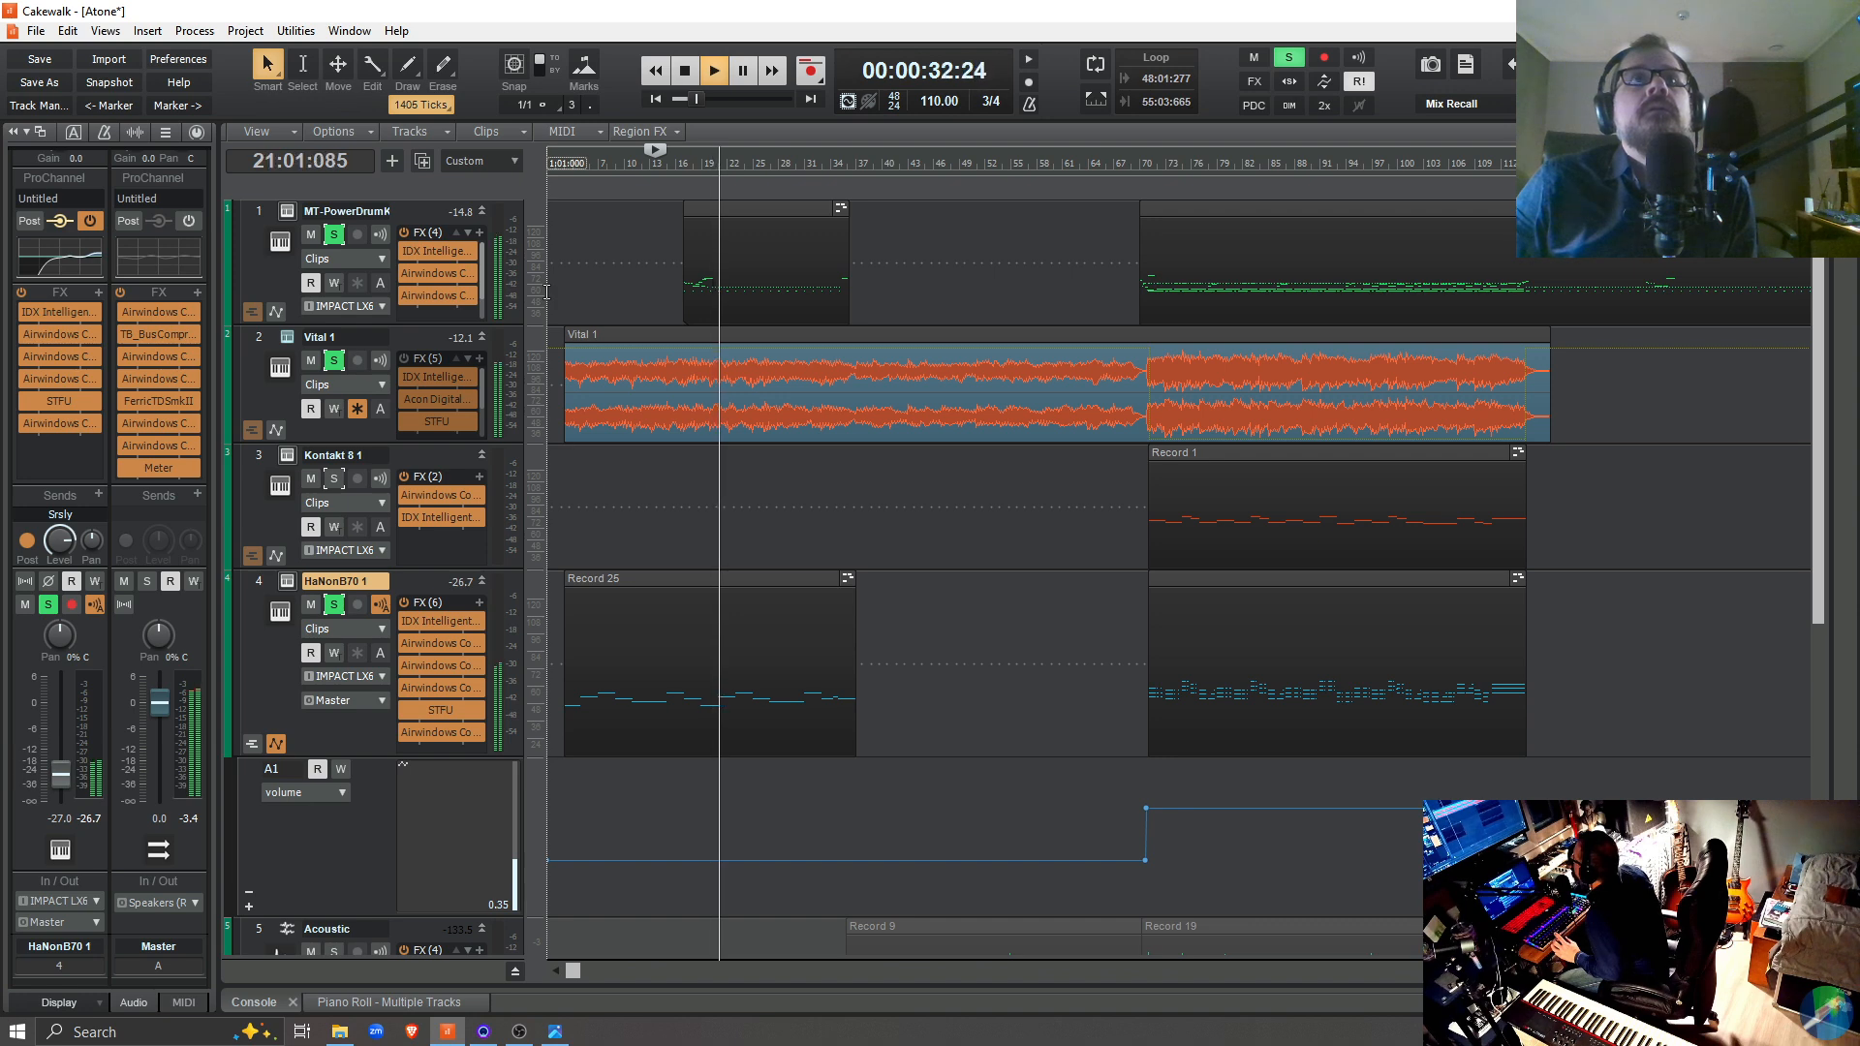
{"action": "key", "text": "space"}
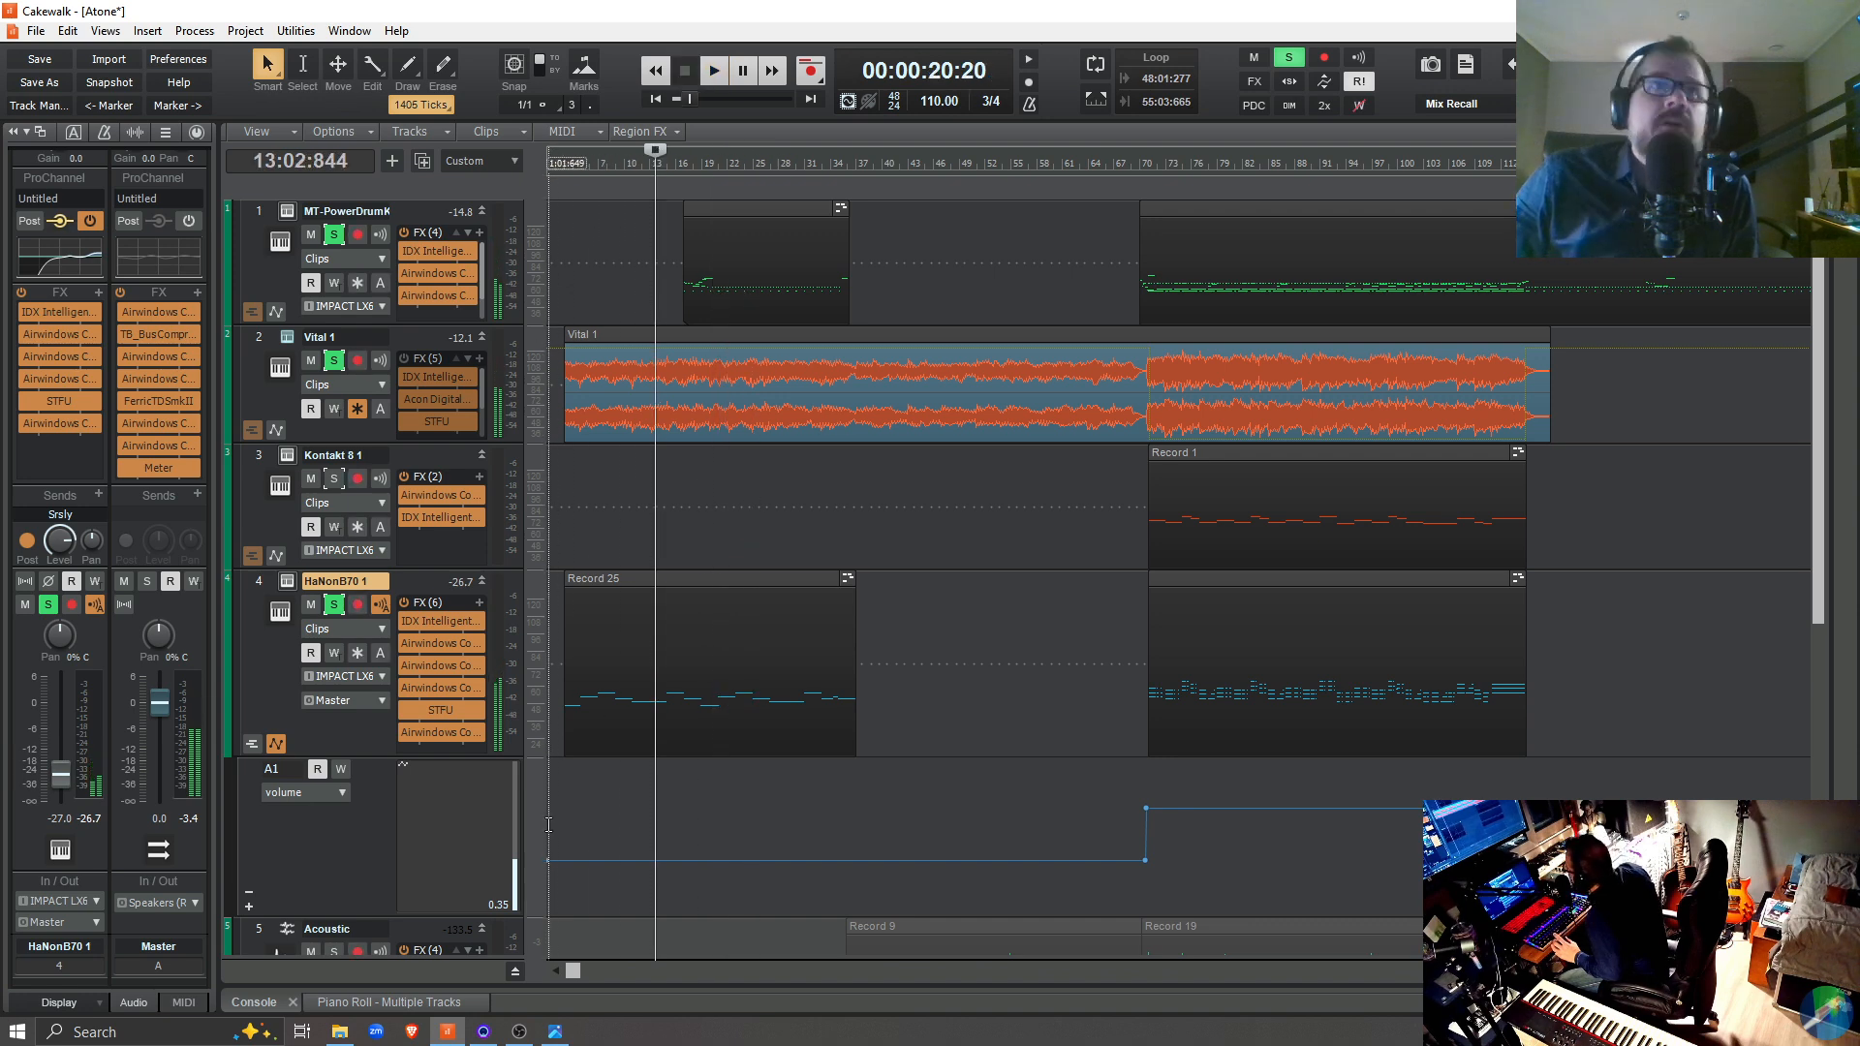
Try a level of 30 for the organ's volume envelope nodes at 1:01:000 and 70:02:866
{"action": "right_click", "coordinate": [549, 862]}
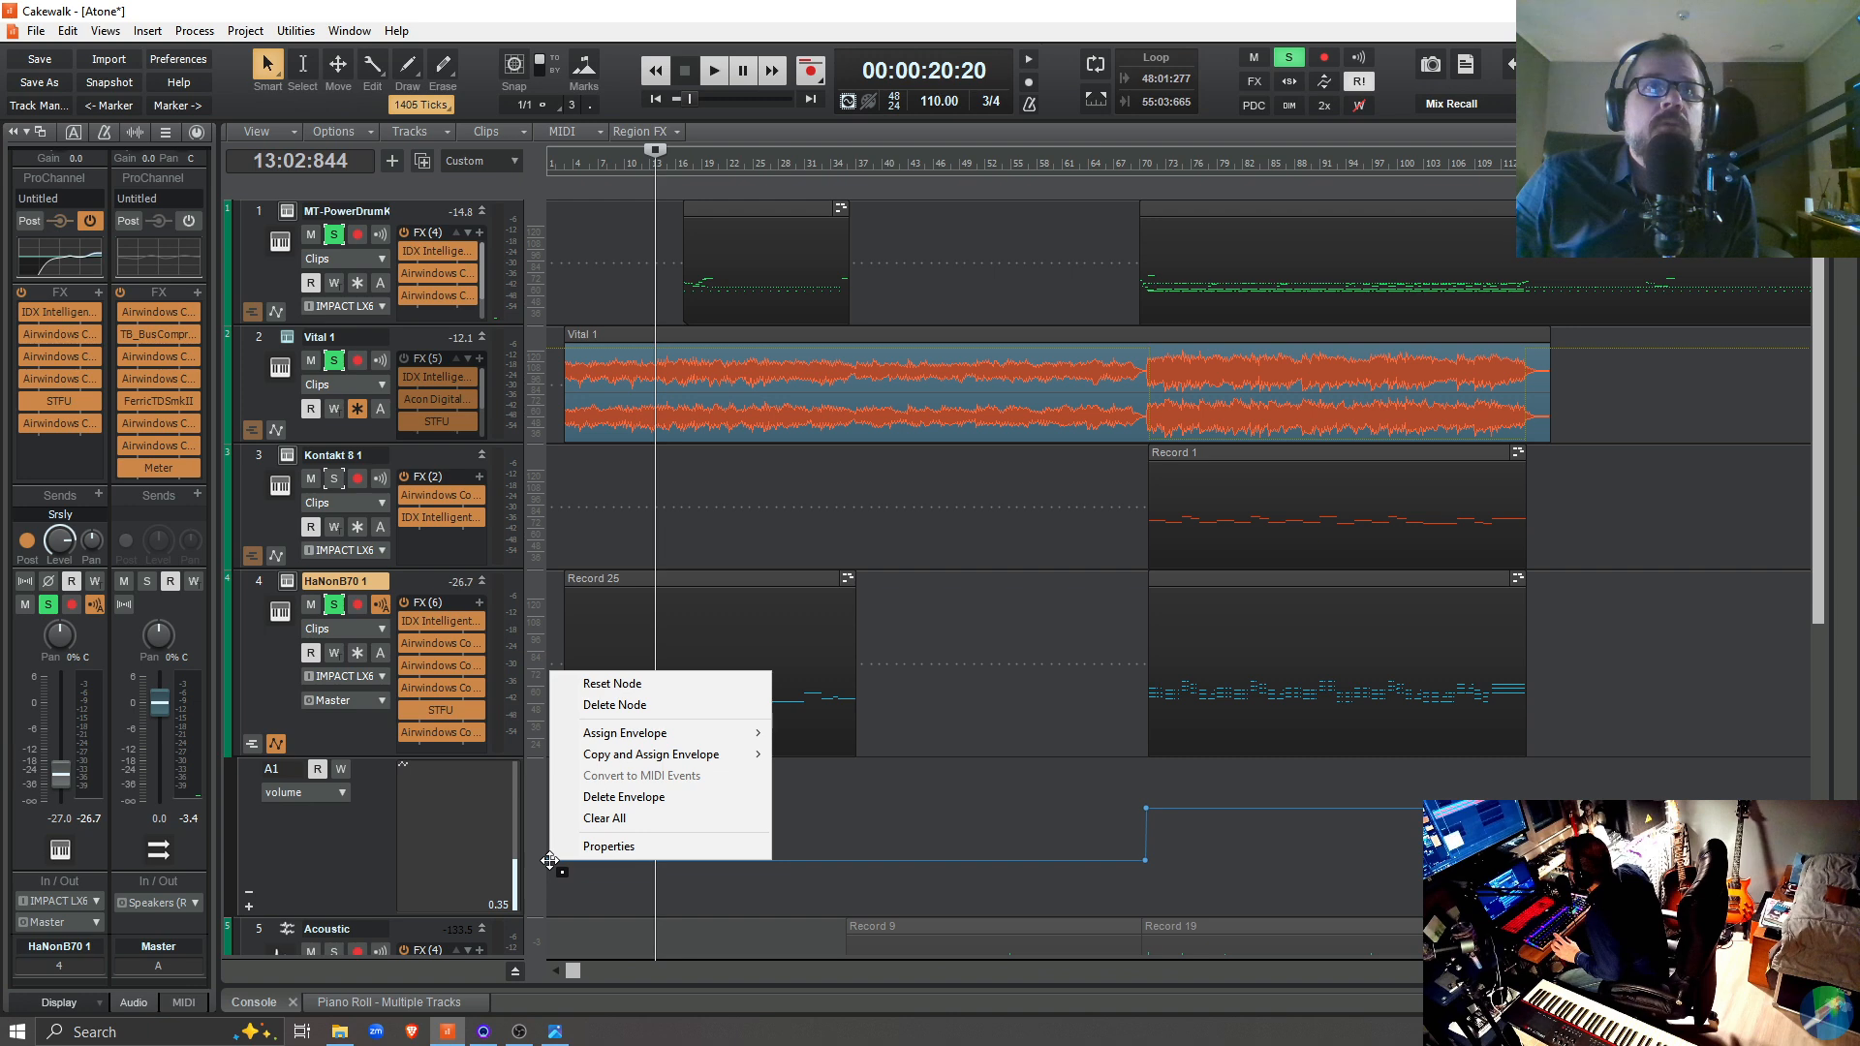
{"action": "left_click", "coordinate": [608, 847]}
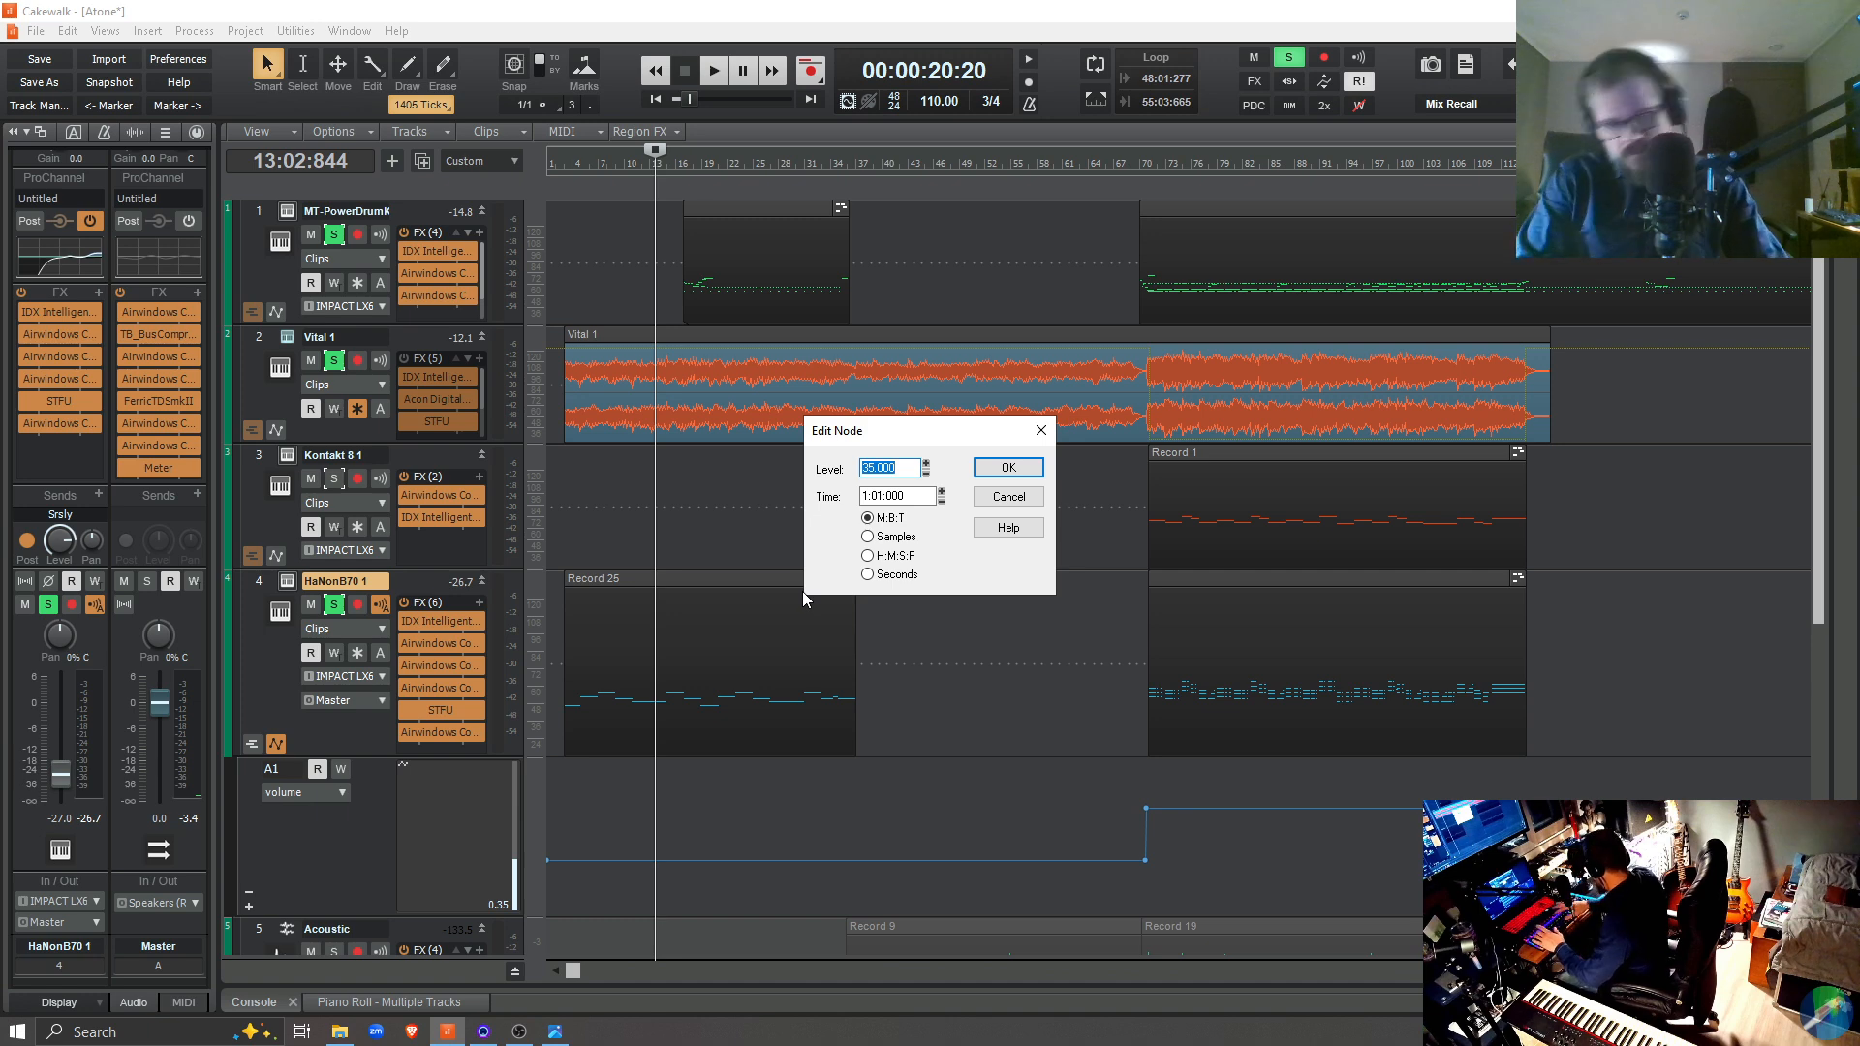
{"action": "type", "text": "31"}
{"action": "key", "text": "Return"}
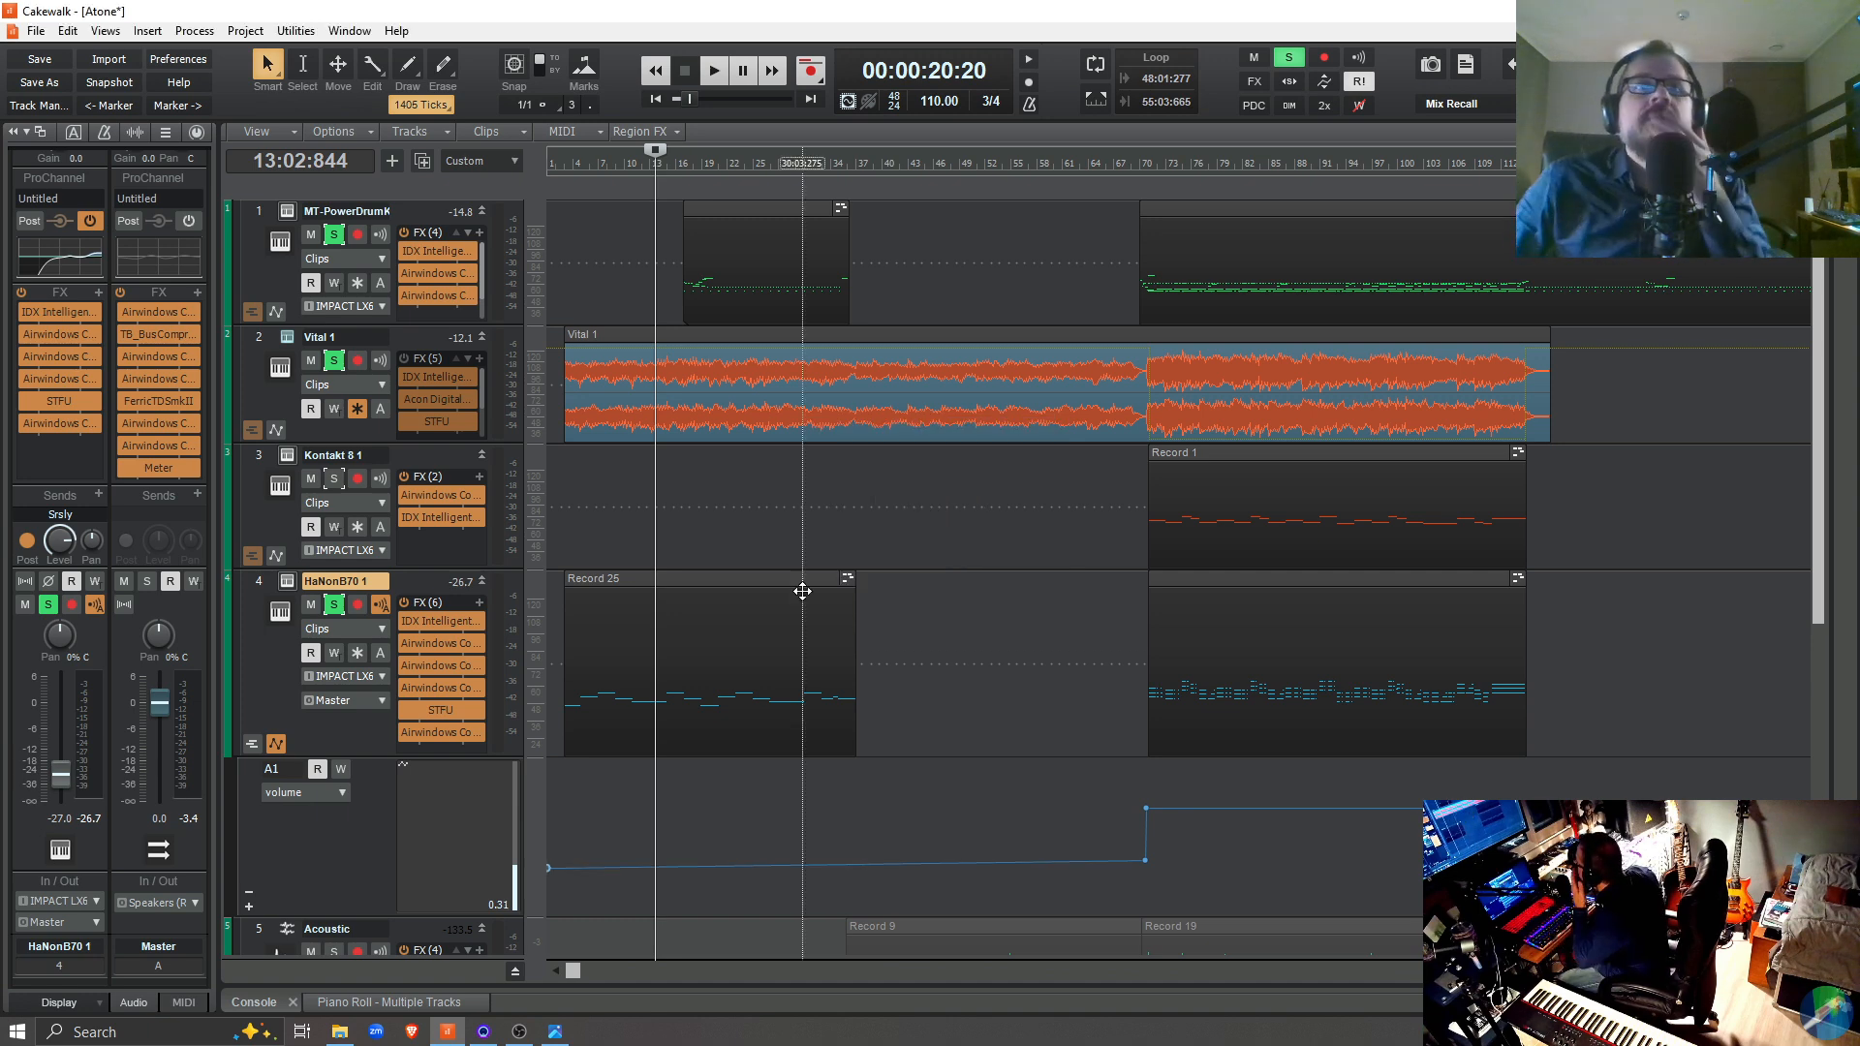
{"action": "right_click", "coordinate": [1145, 865]}
{"action": "left_click", "coordinate": [1175, 849]}
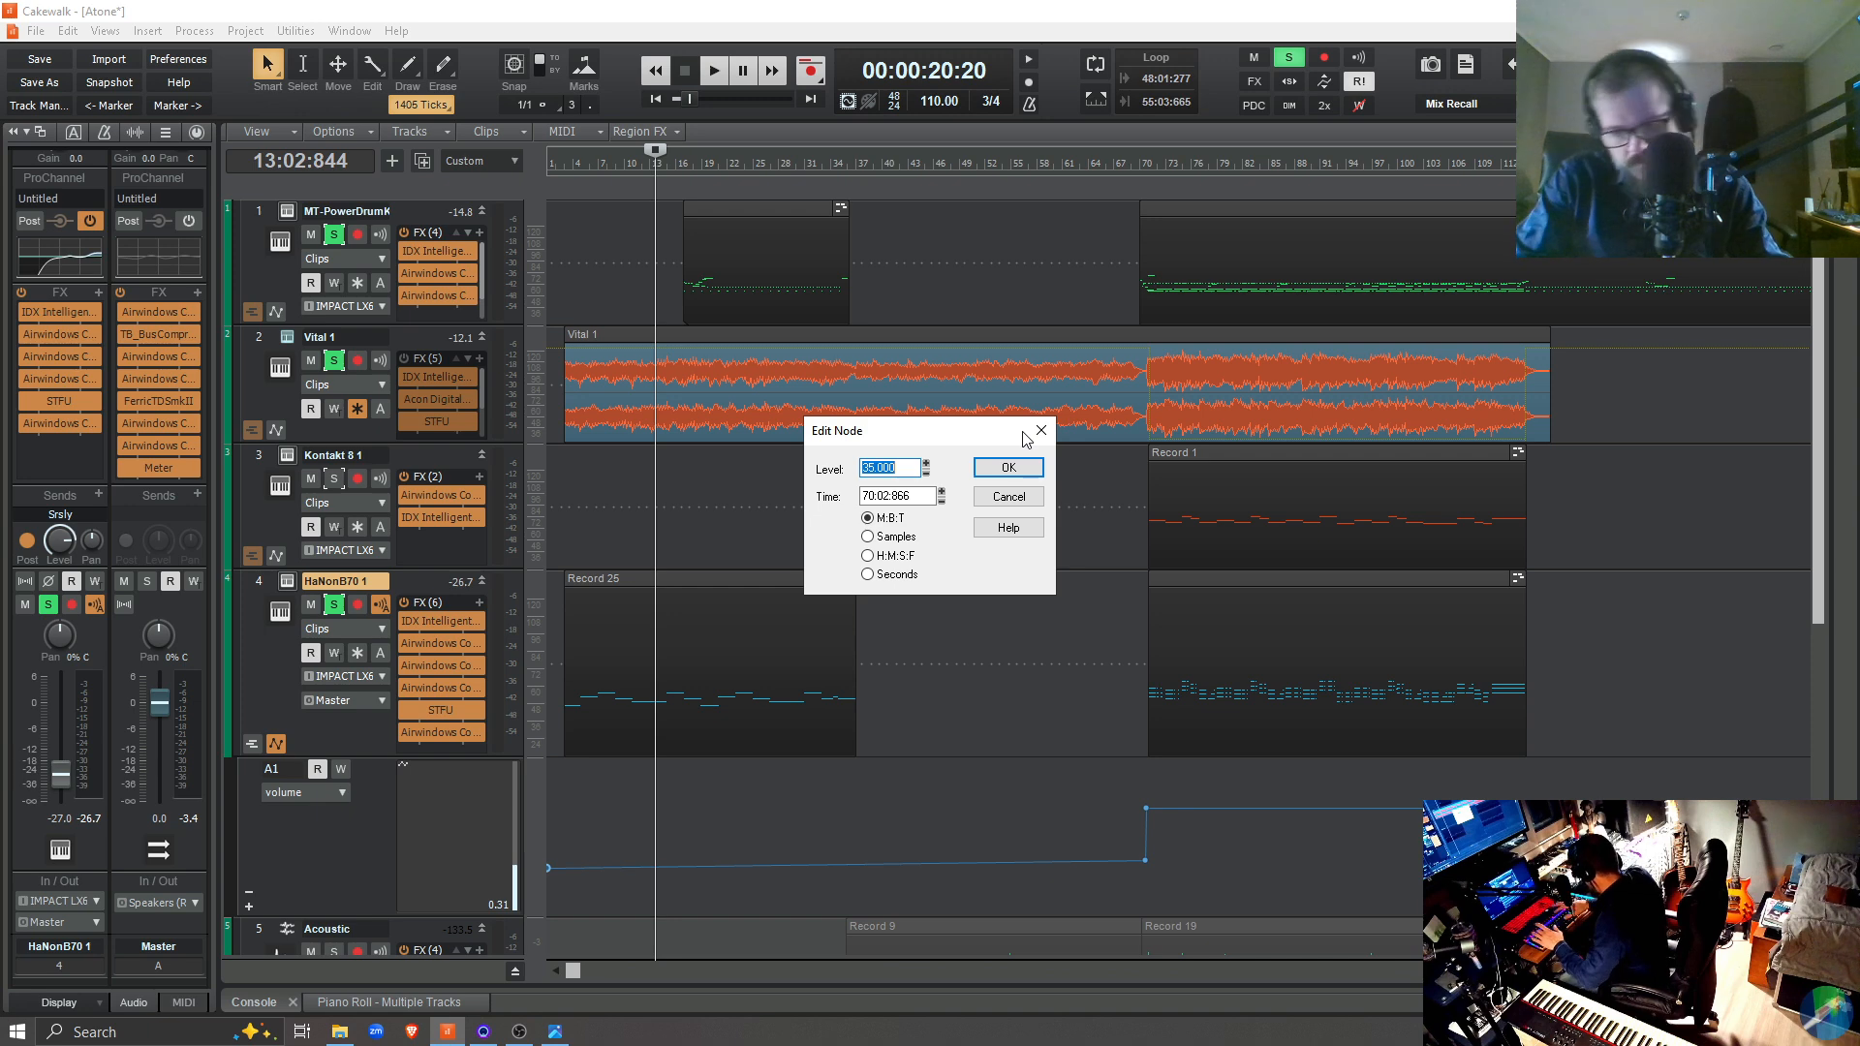
{"action": "type", "text": "30"}
{"action": "key", "text": "Return"}
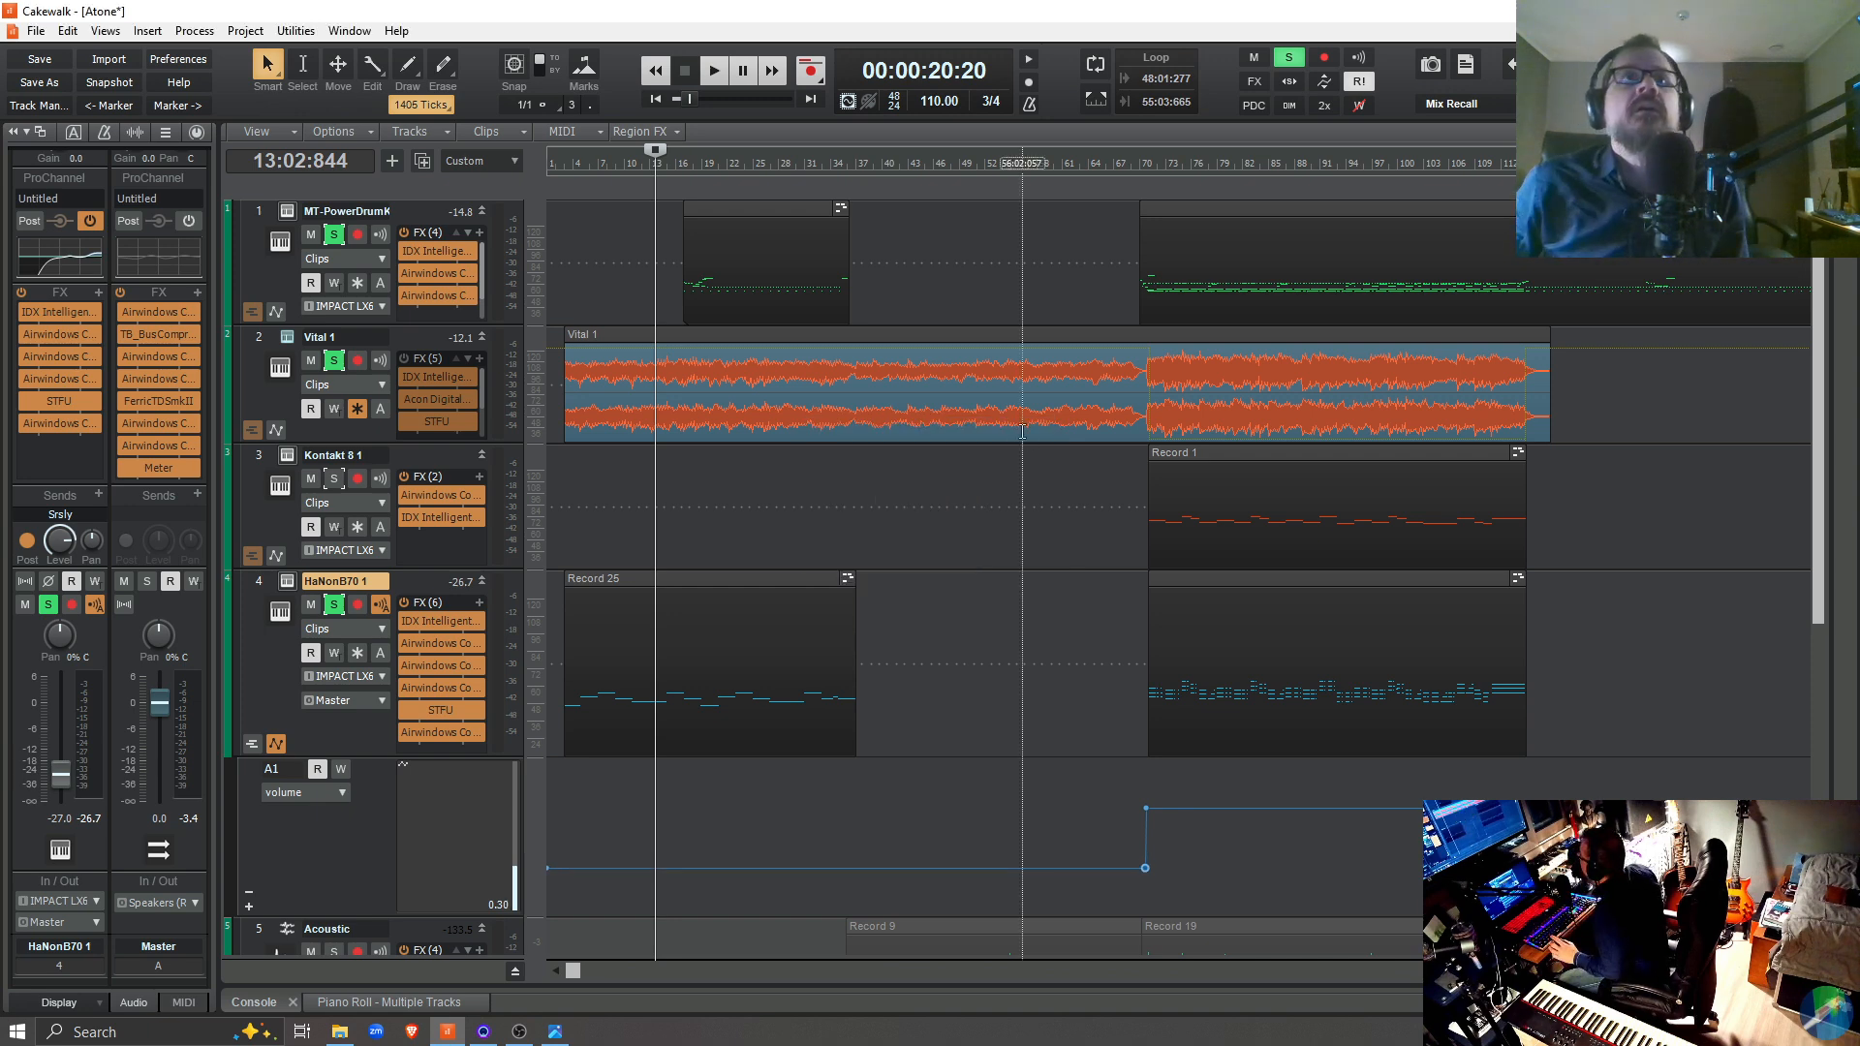
Play the soloed tracks from 2:03:070 to judge the organ's volume, and stop playback
{"action": "left_click", "coordinate": [561, 800]}
{"action": "key", "text": "space"}
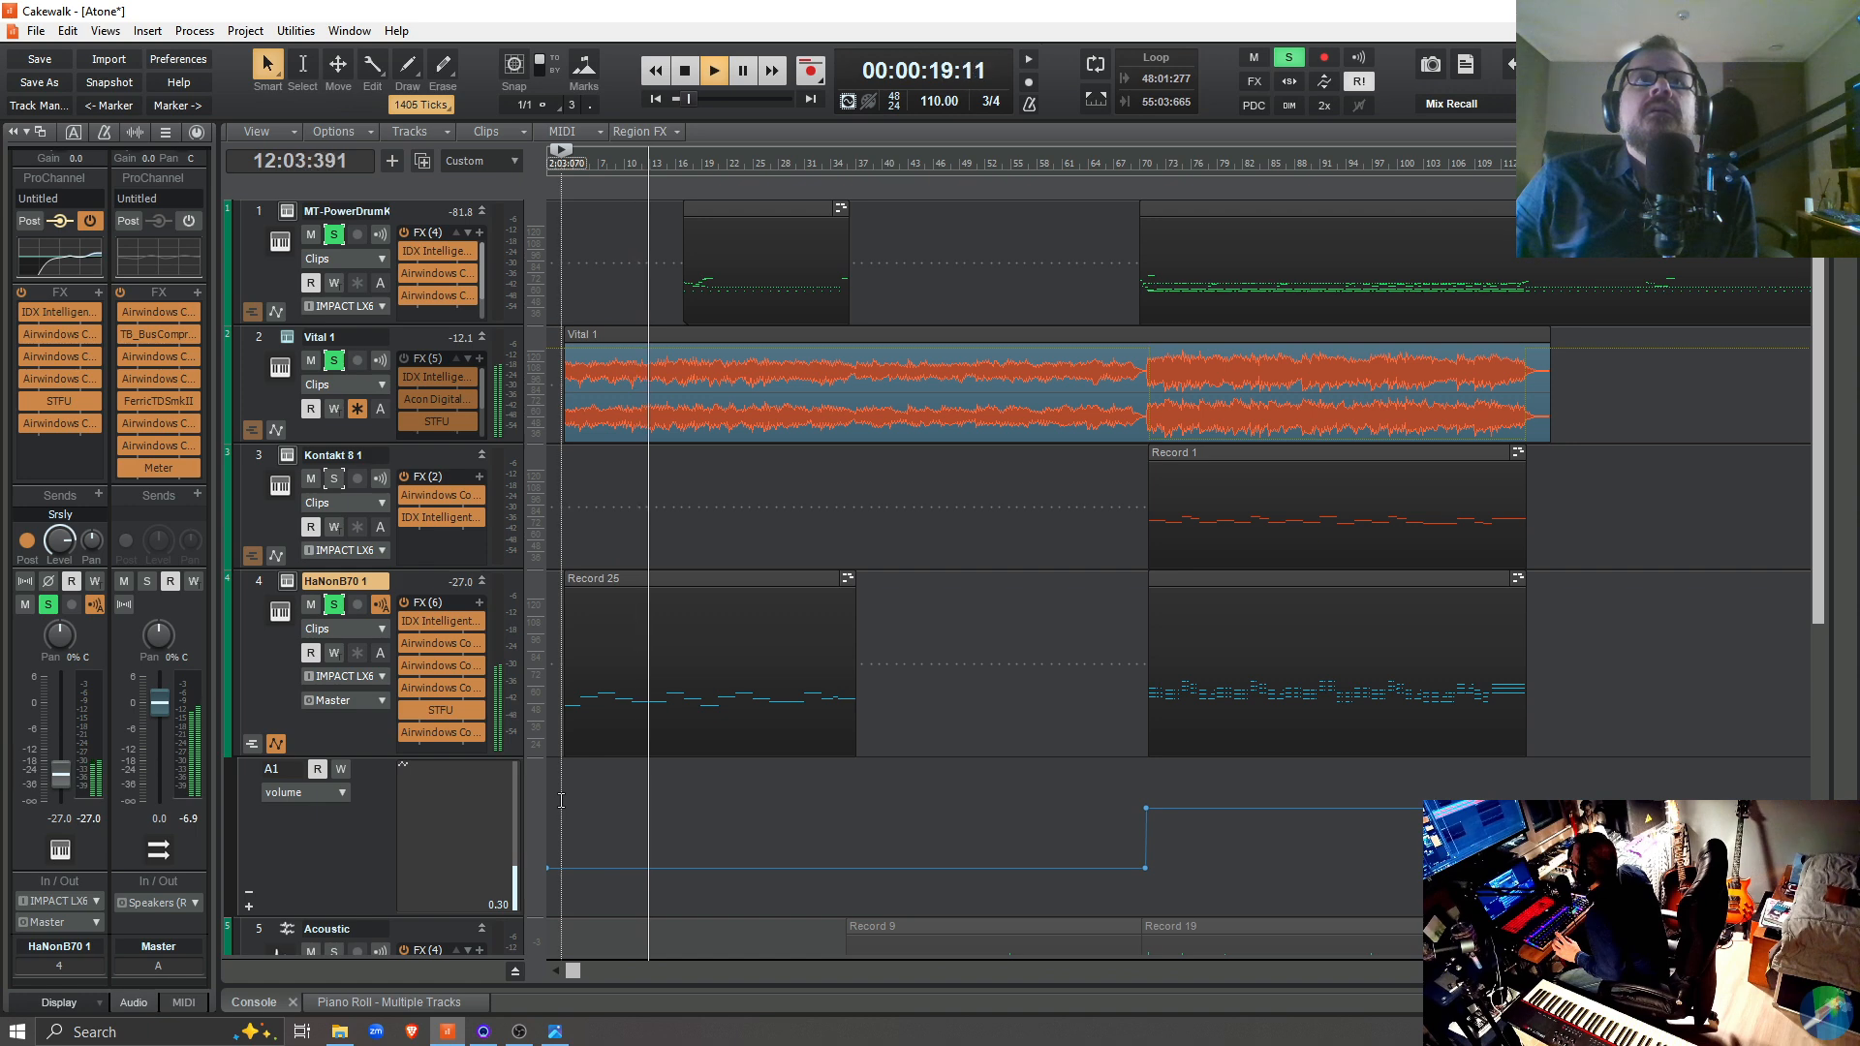
{"action": "key", "text": "space"}
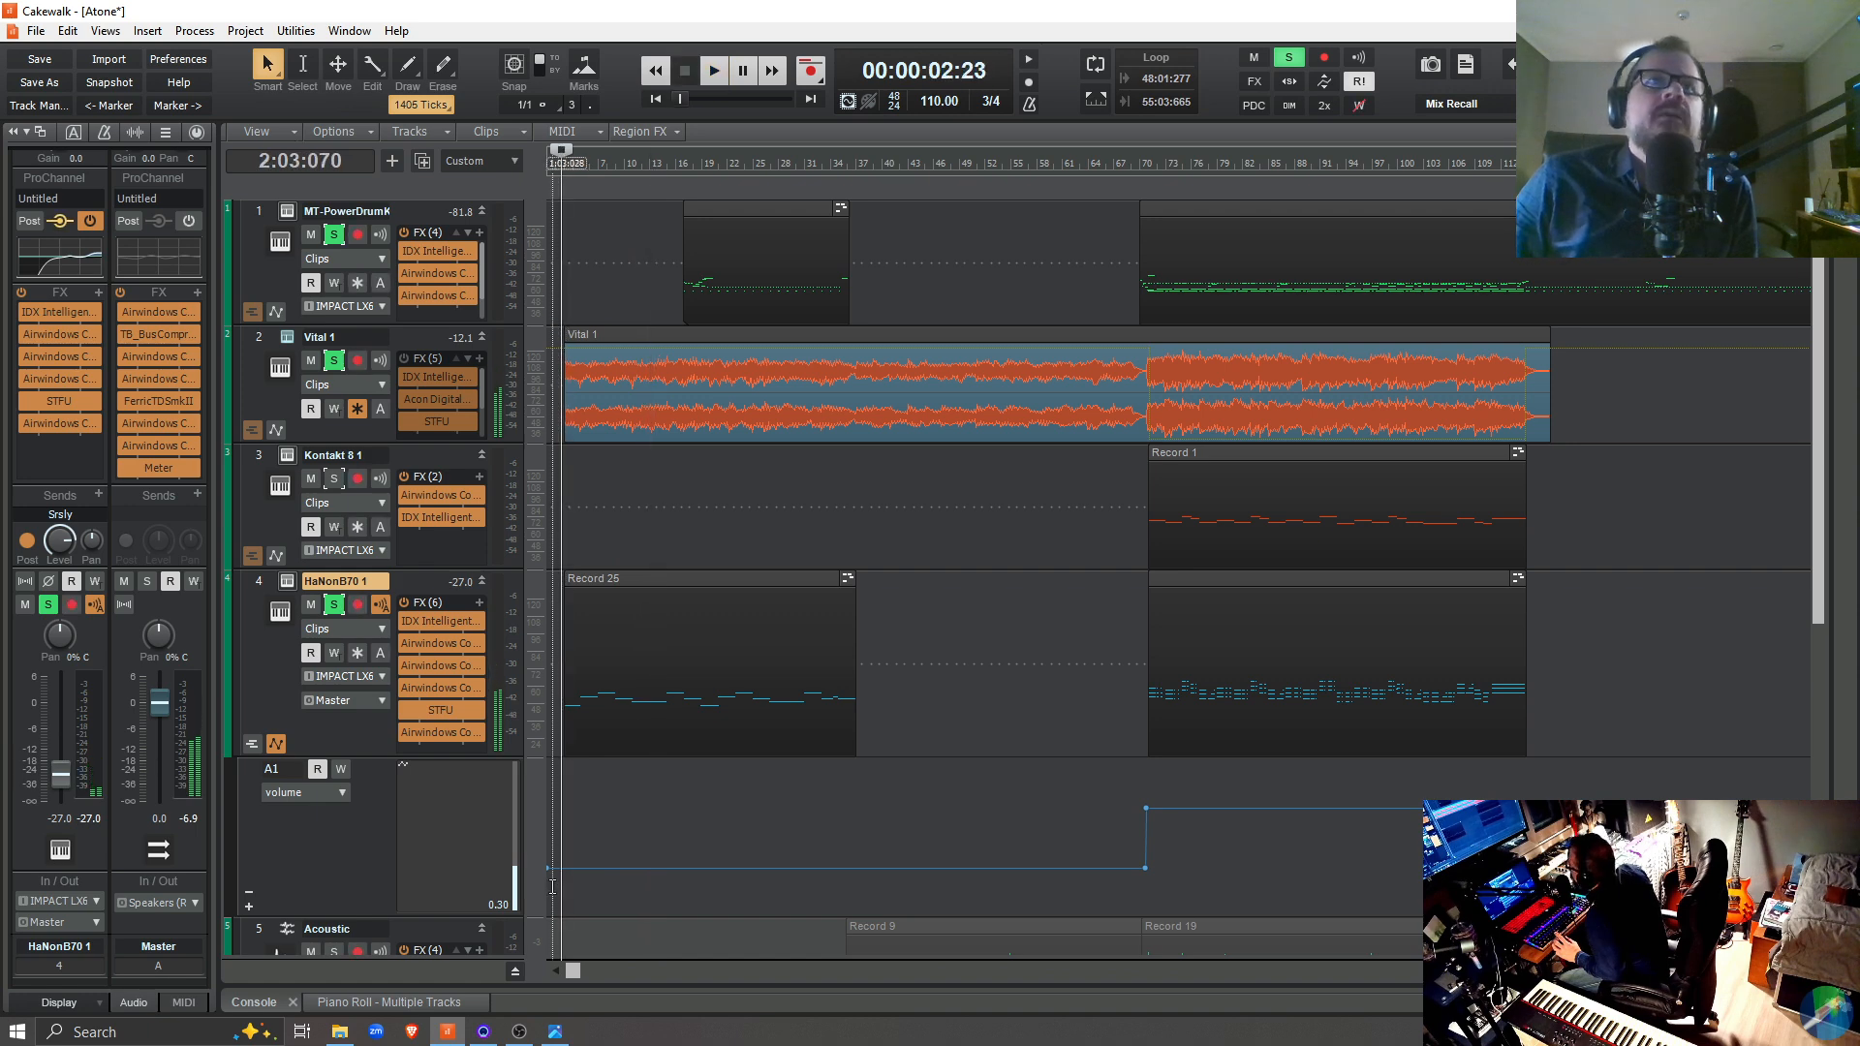
Set the organ's volume envelope nodes at 1:01:000 and 70:02:866 to level 25 and reselect the HaNonB70 1 track
{"action": "right_click", "coordinate": [546, 869]}
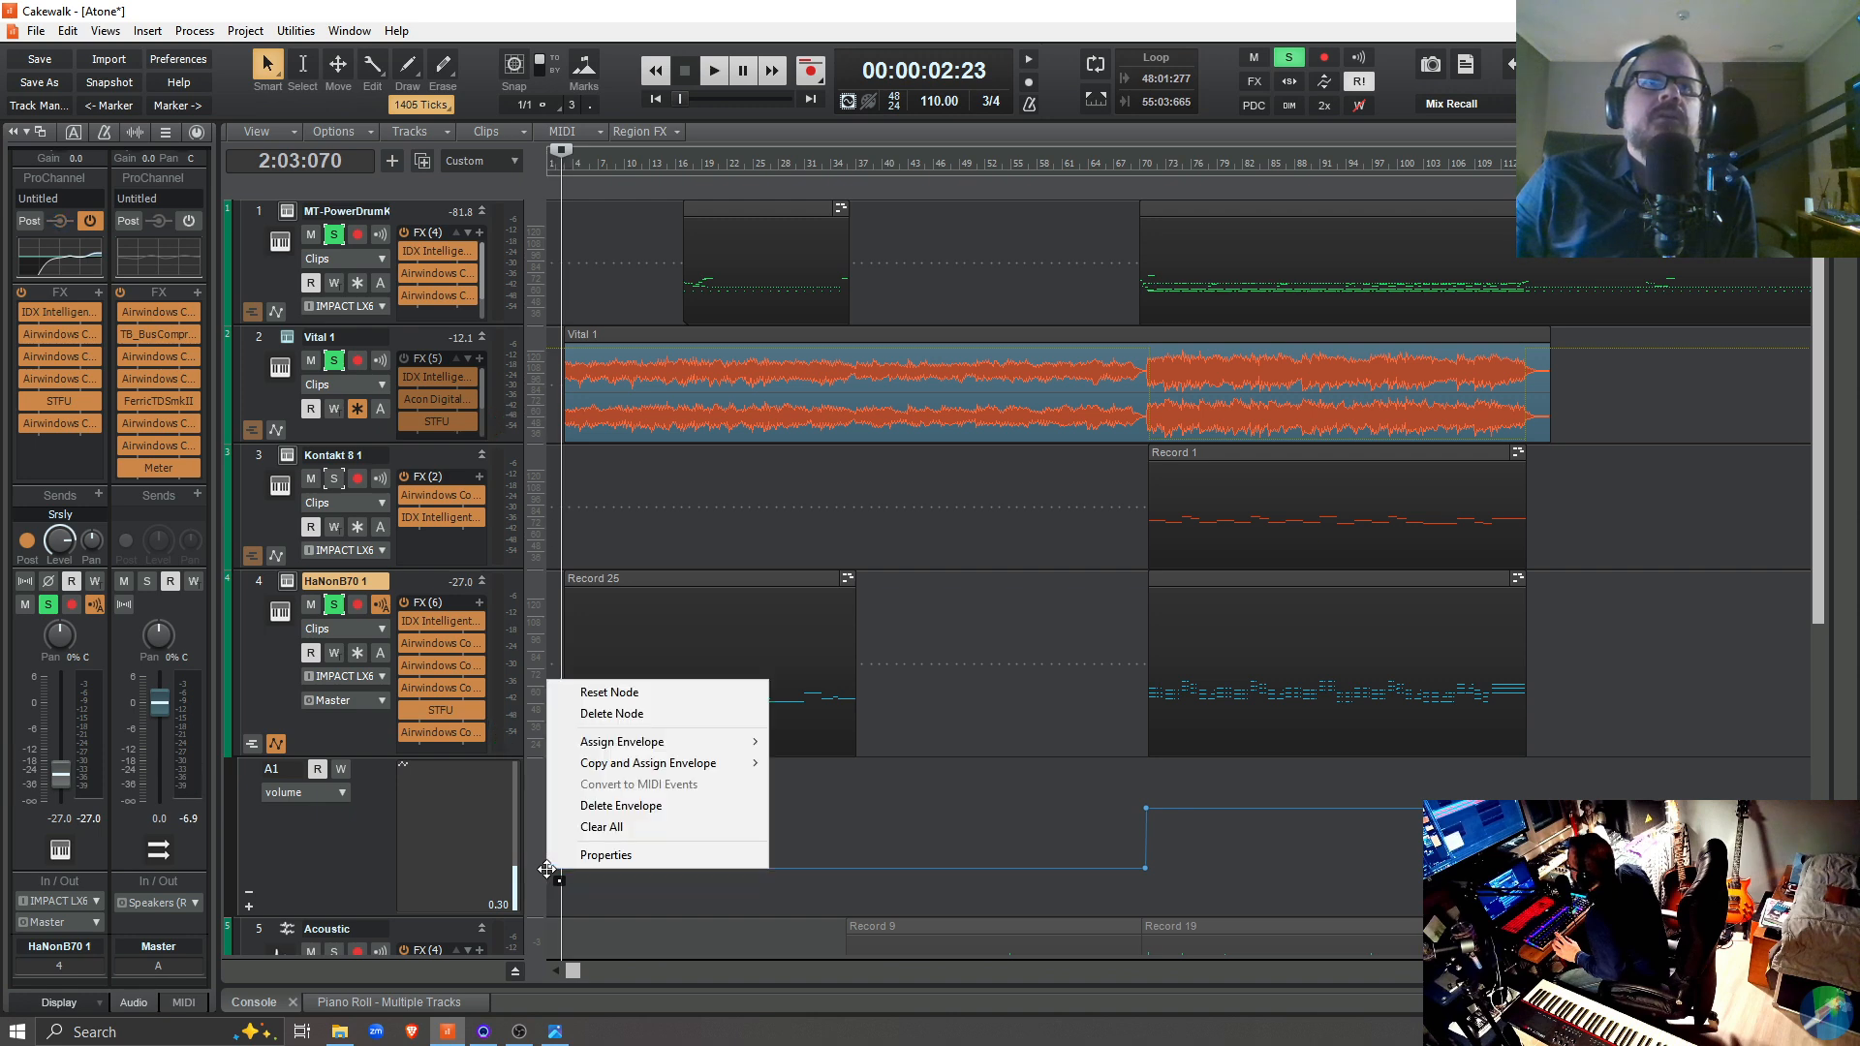
{"action": "left_click", "coordinate": [605, 856]}
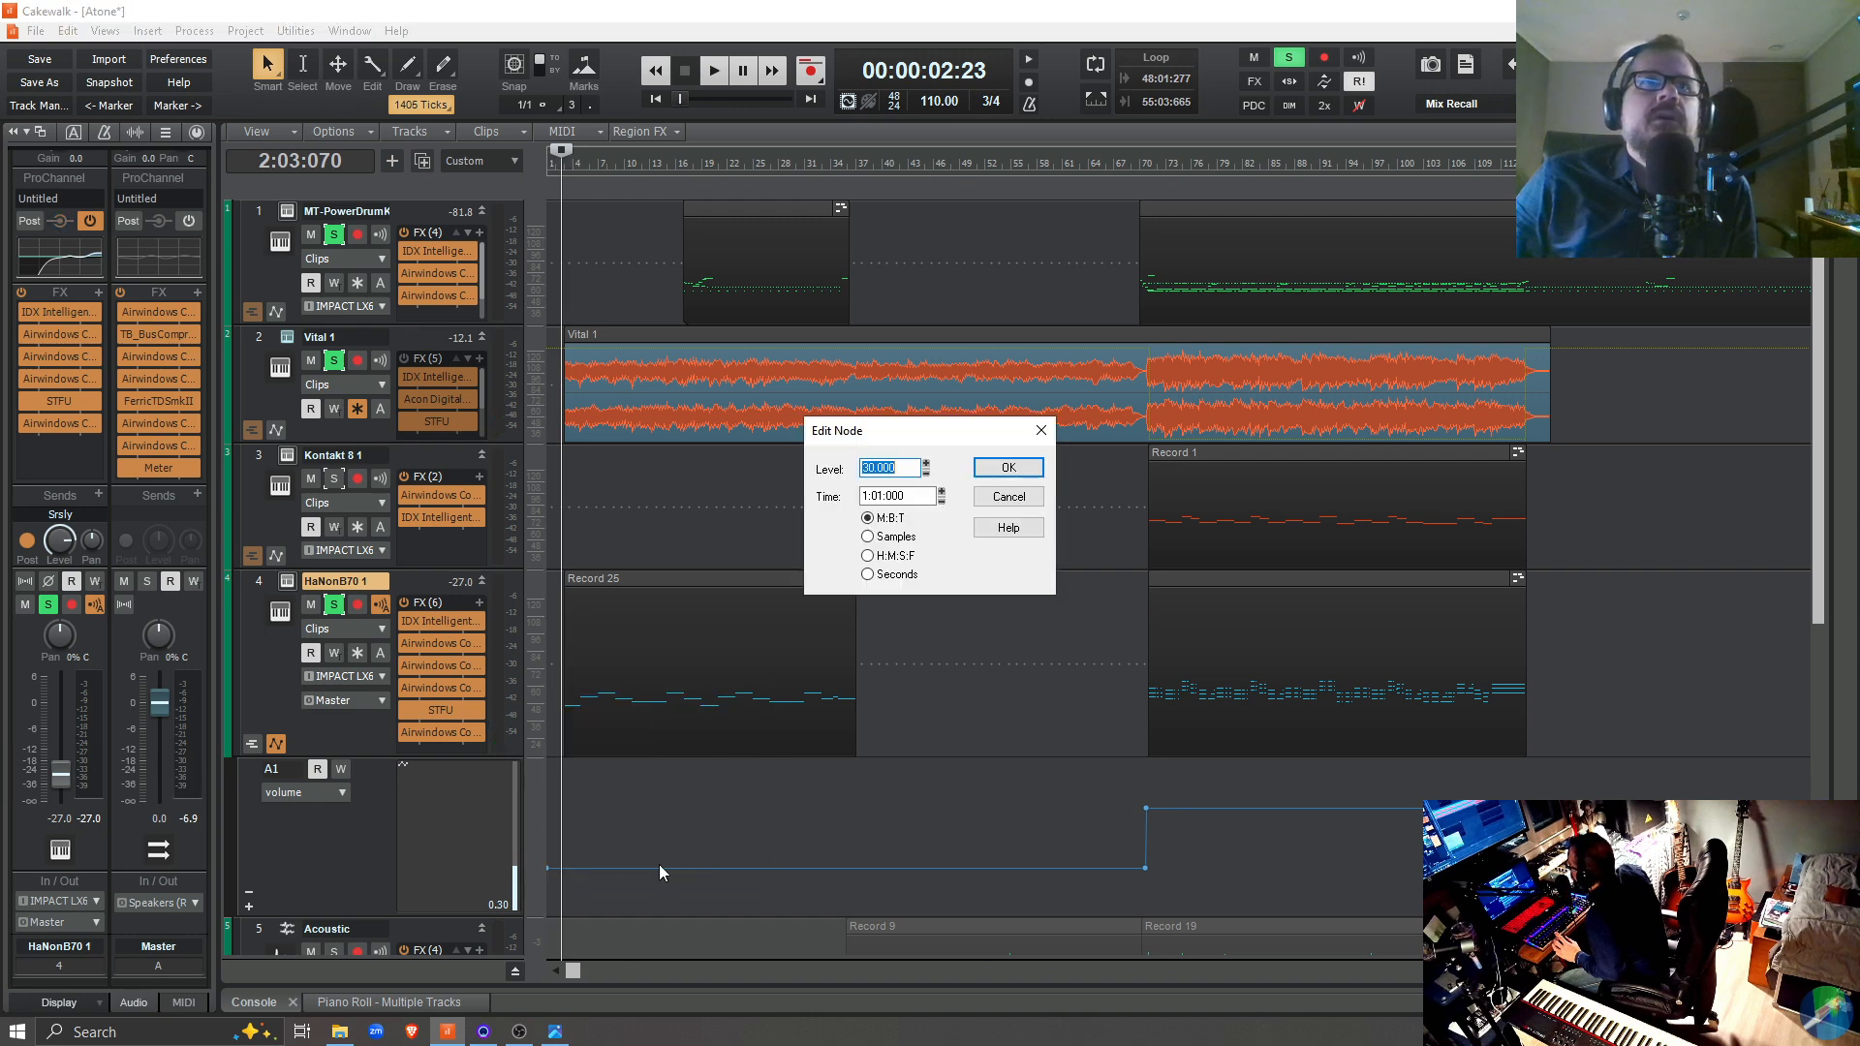
{"action": "type", "text": "25"}
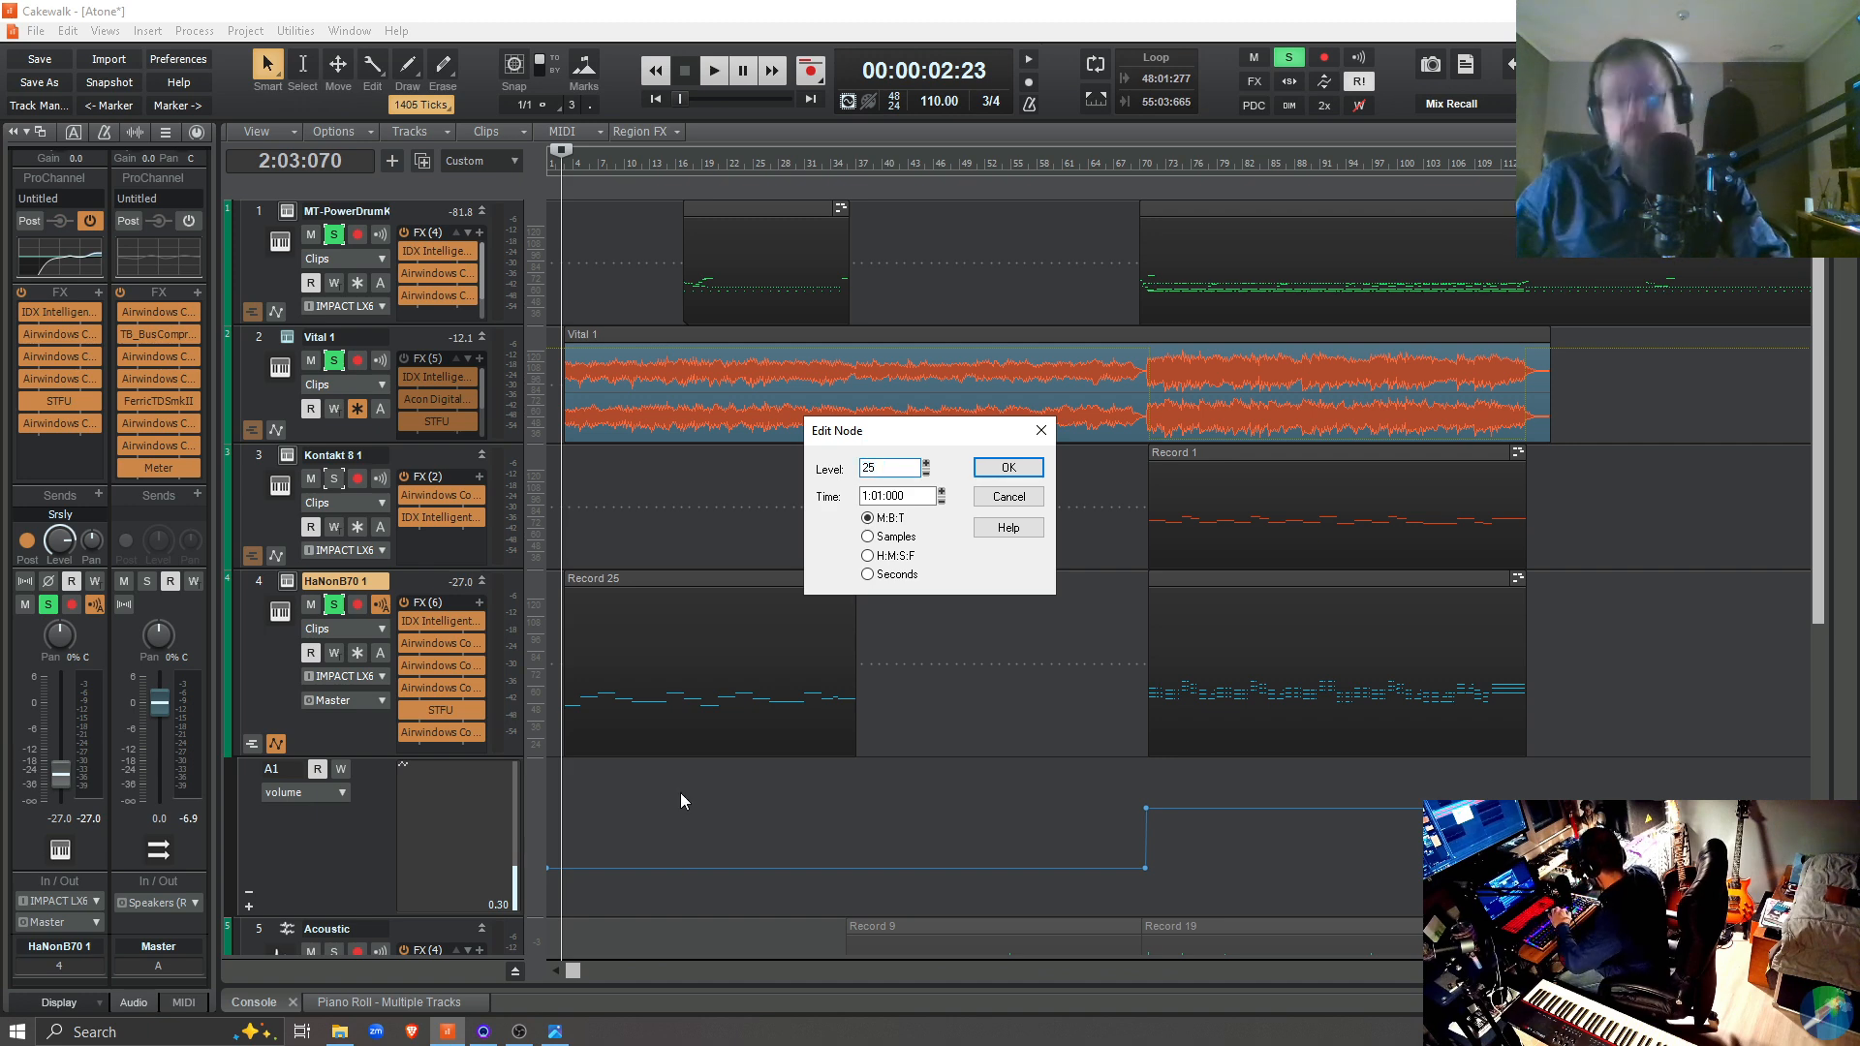
{"action": "key", "text": "Return"}
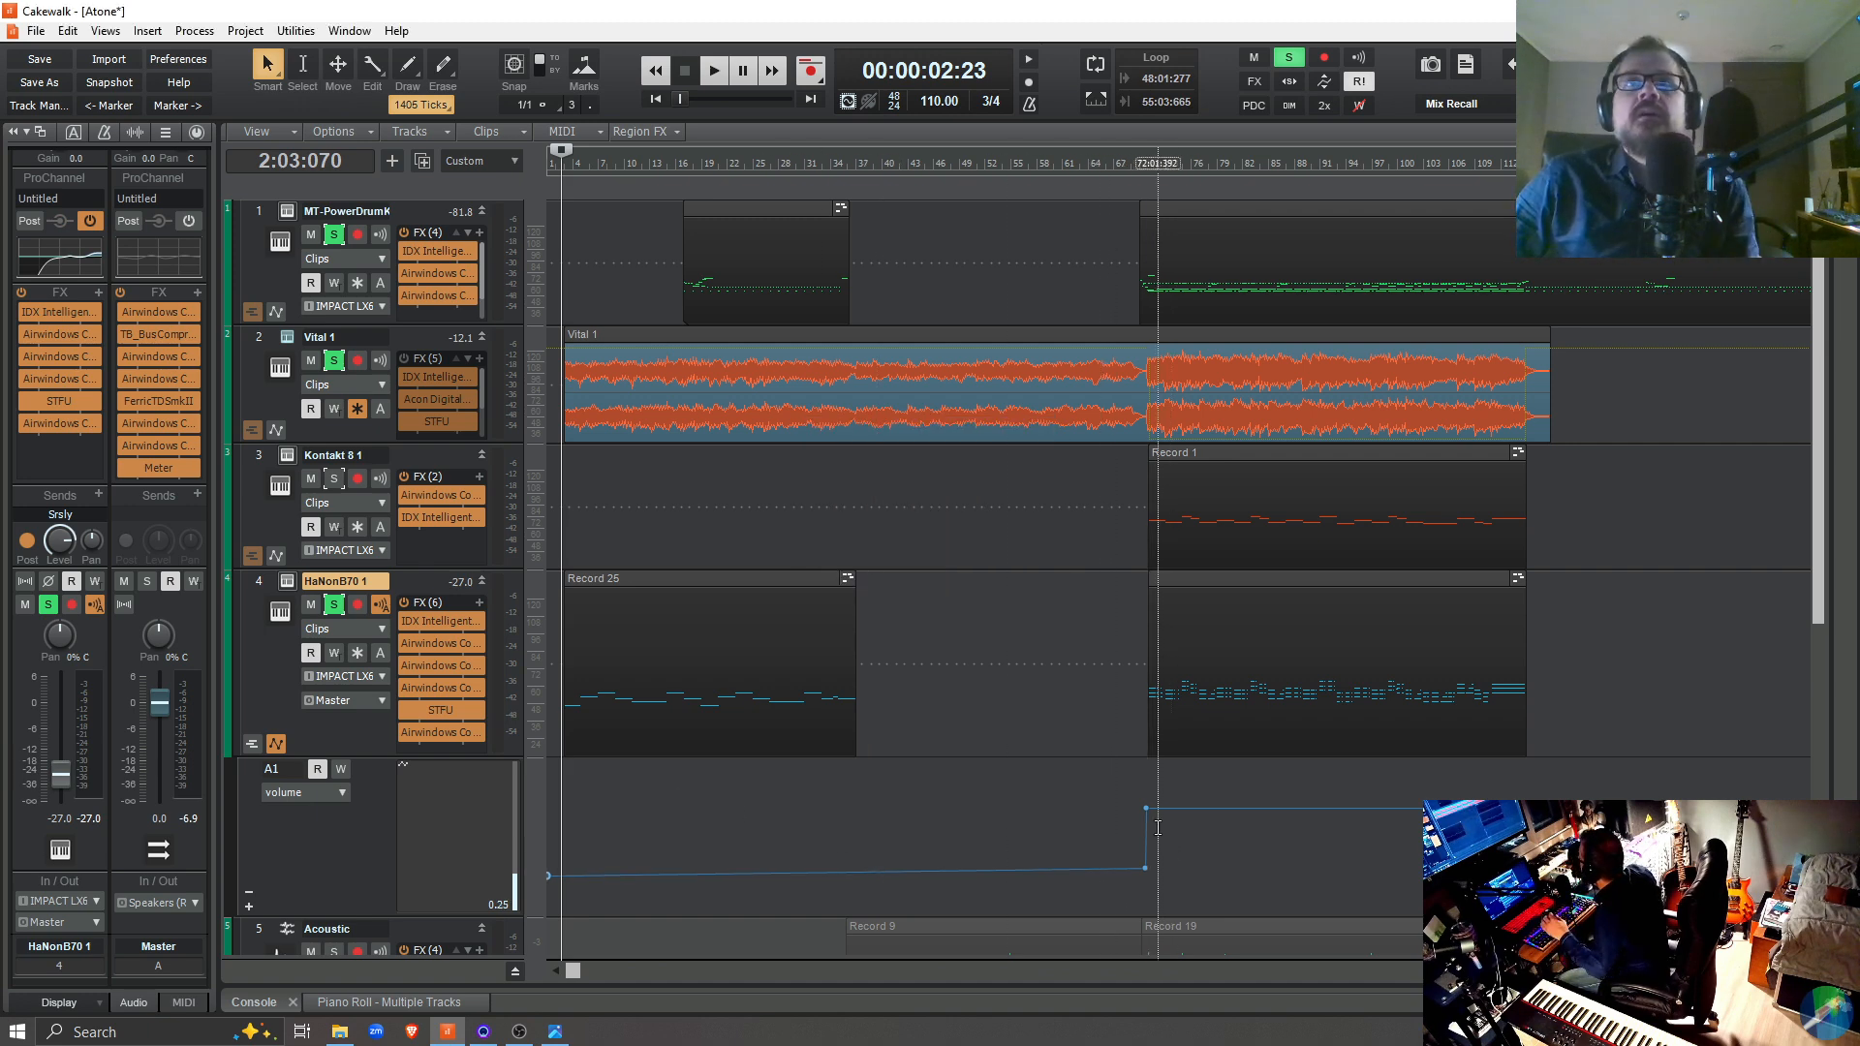
{"action": "right_click", "coordinate": [1143, 872]}
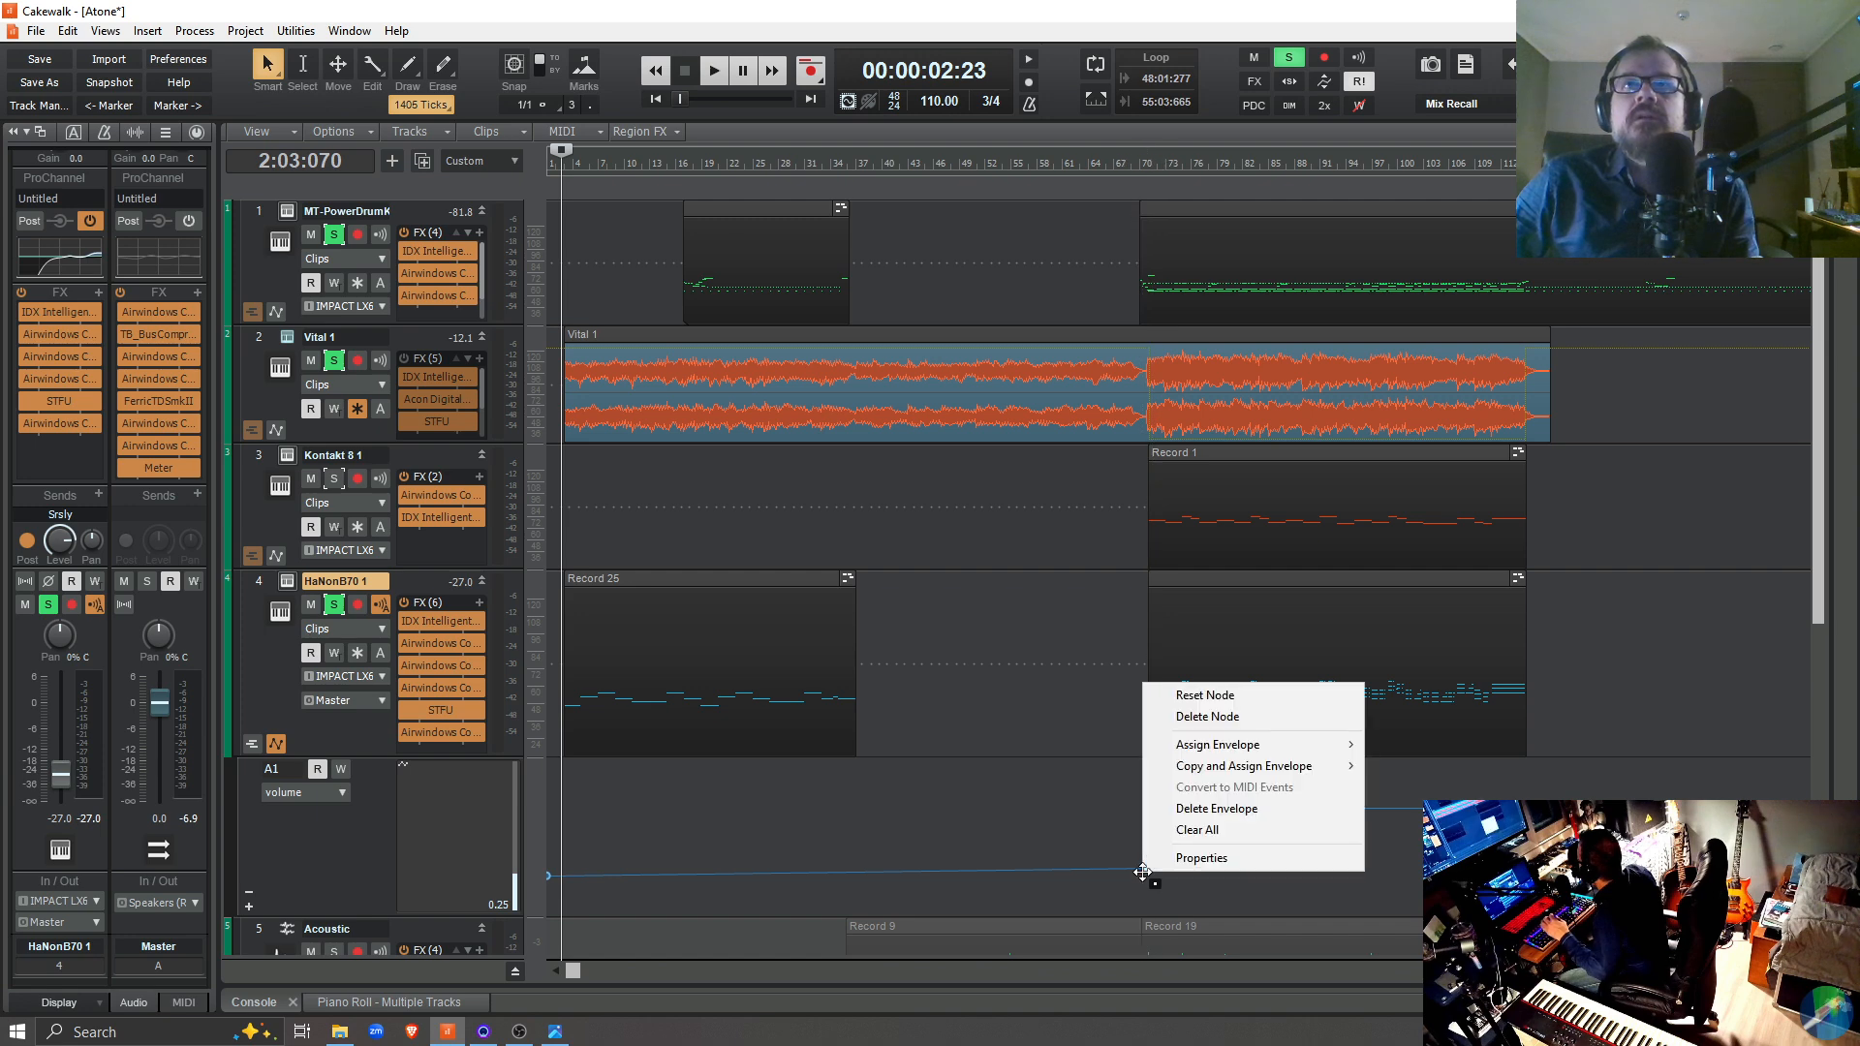
{"action": "left_click", "coordinate": [1227, 860]}
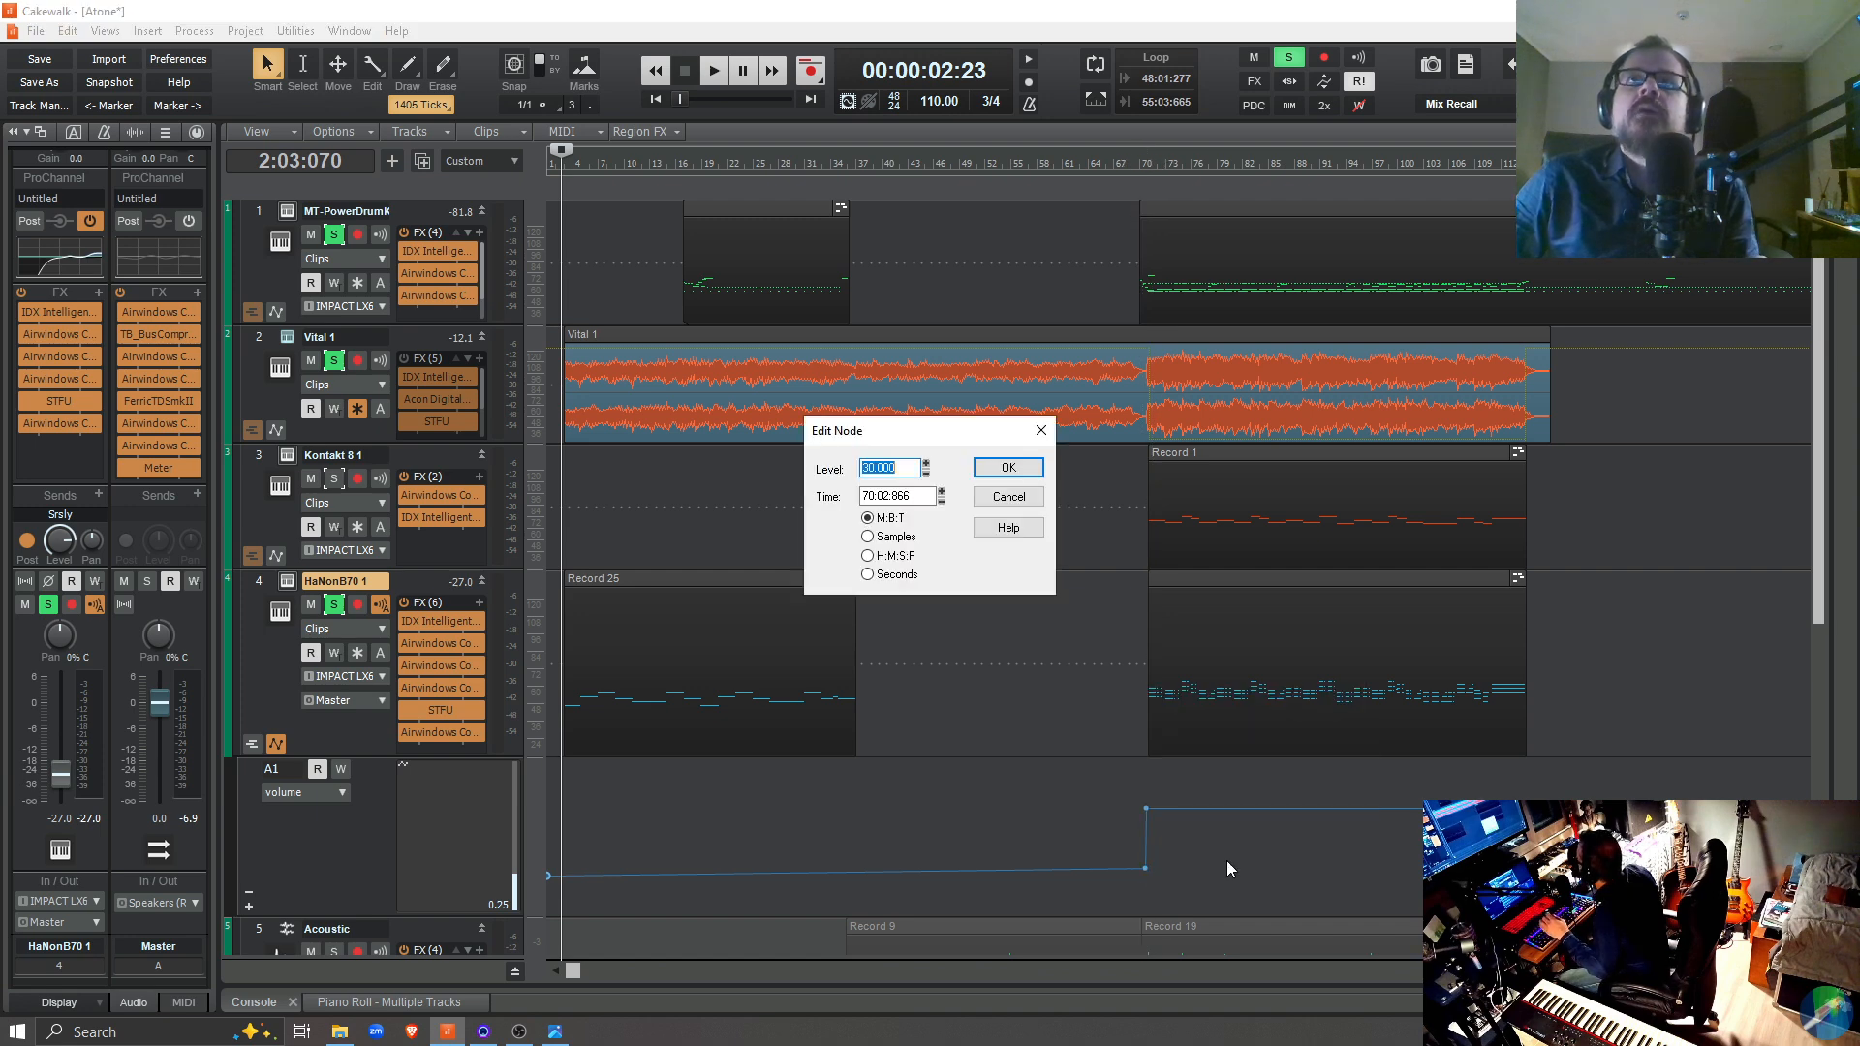
{"action": "type", "text": "25"}
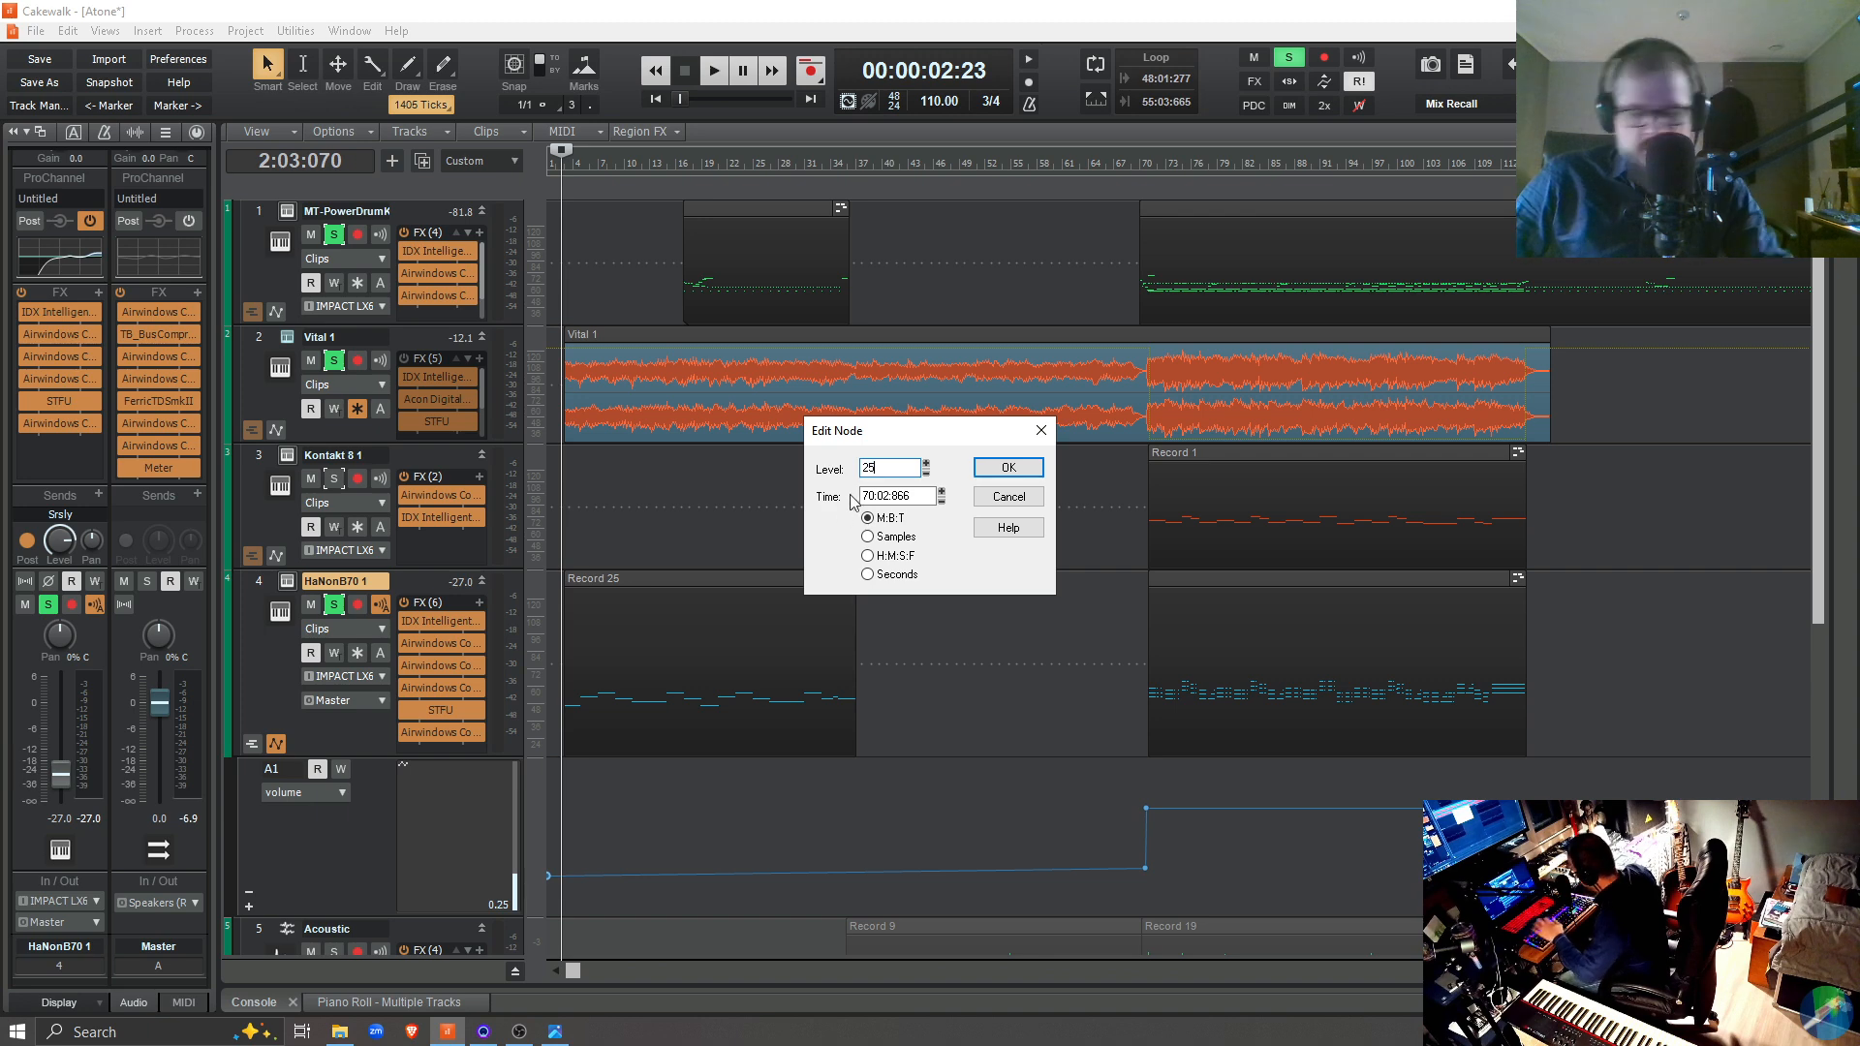
{"action": "key", "text": "Return"}
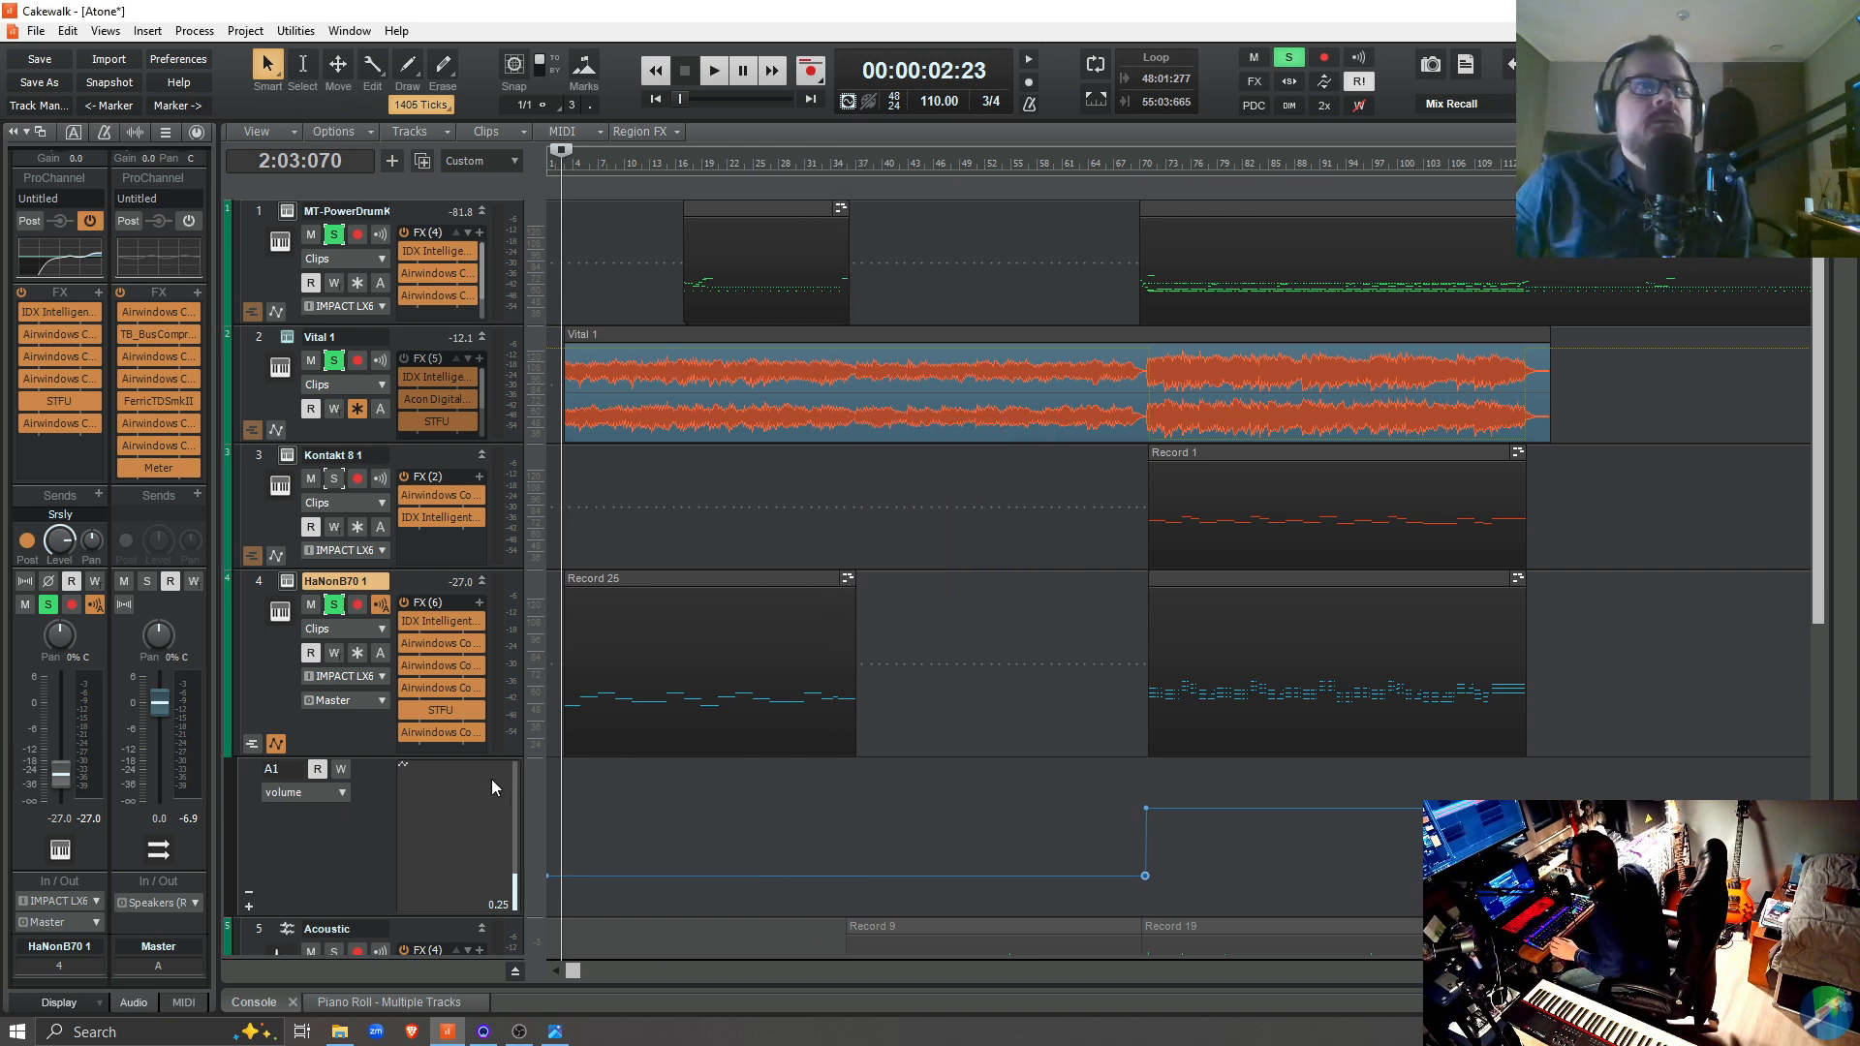
{"action": "left_click", "coordinate": [322, 847]}
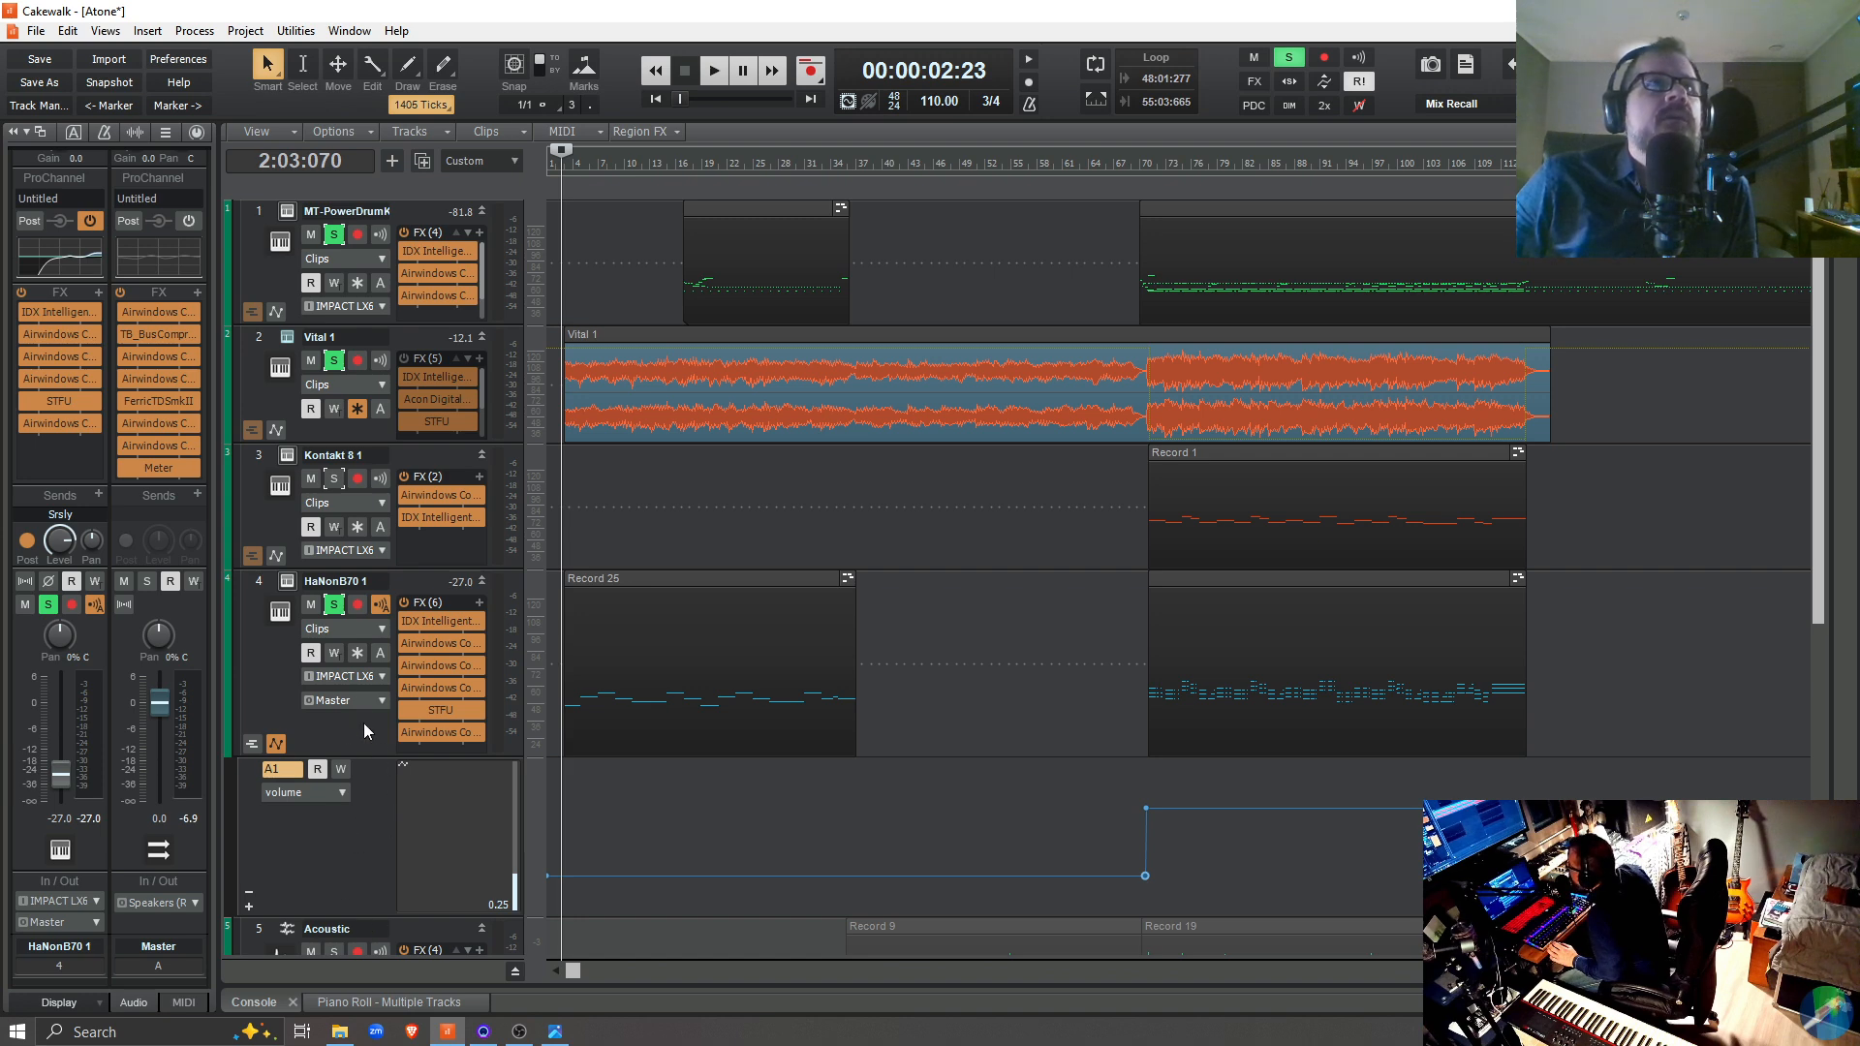
{"action": "left_click", "coordinate": [383, 586]}
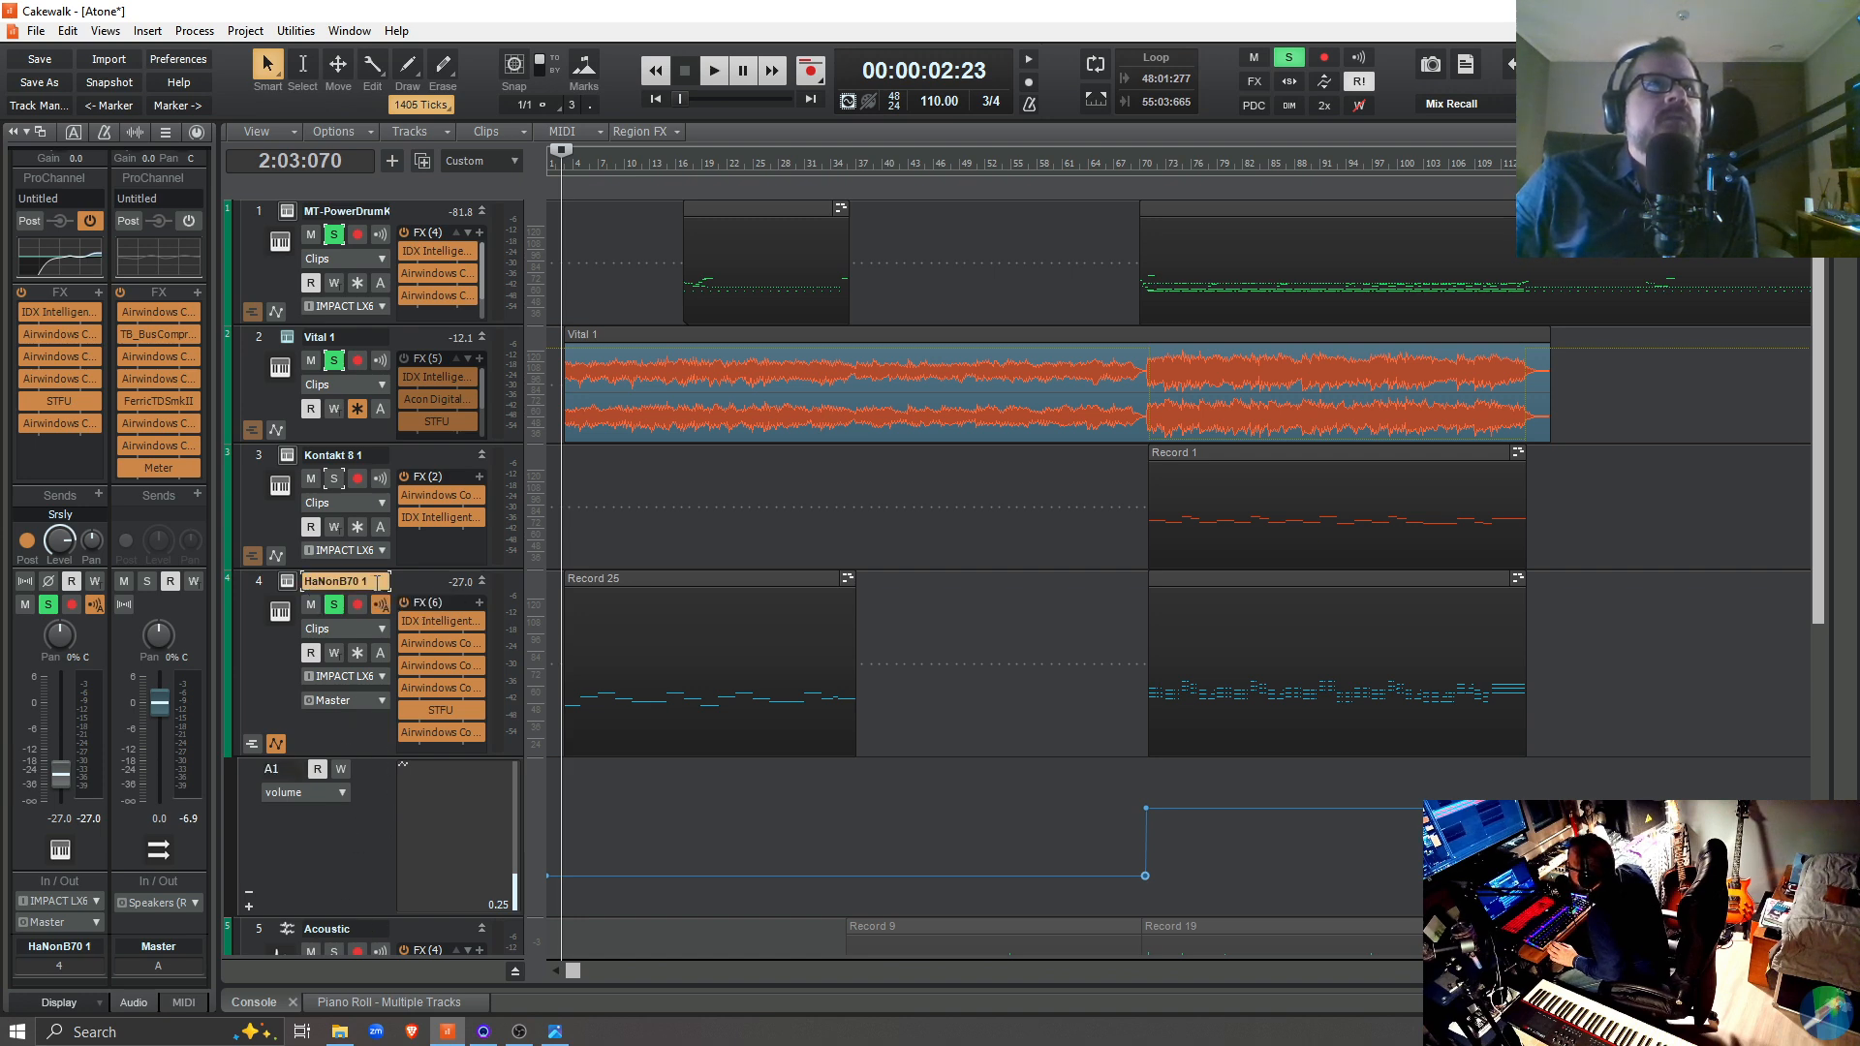
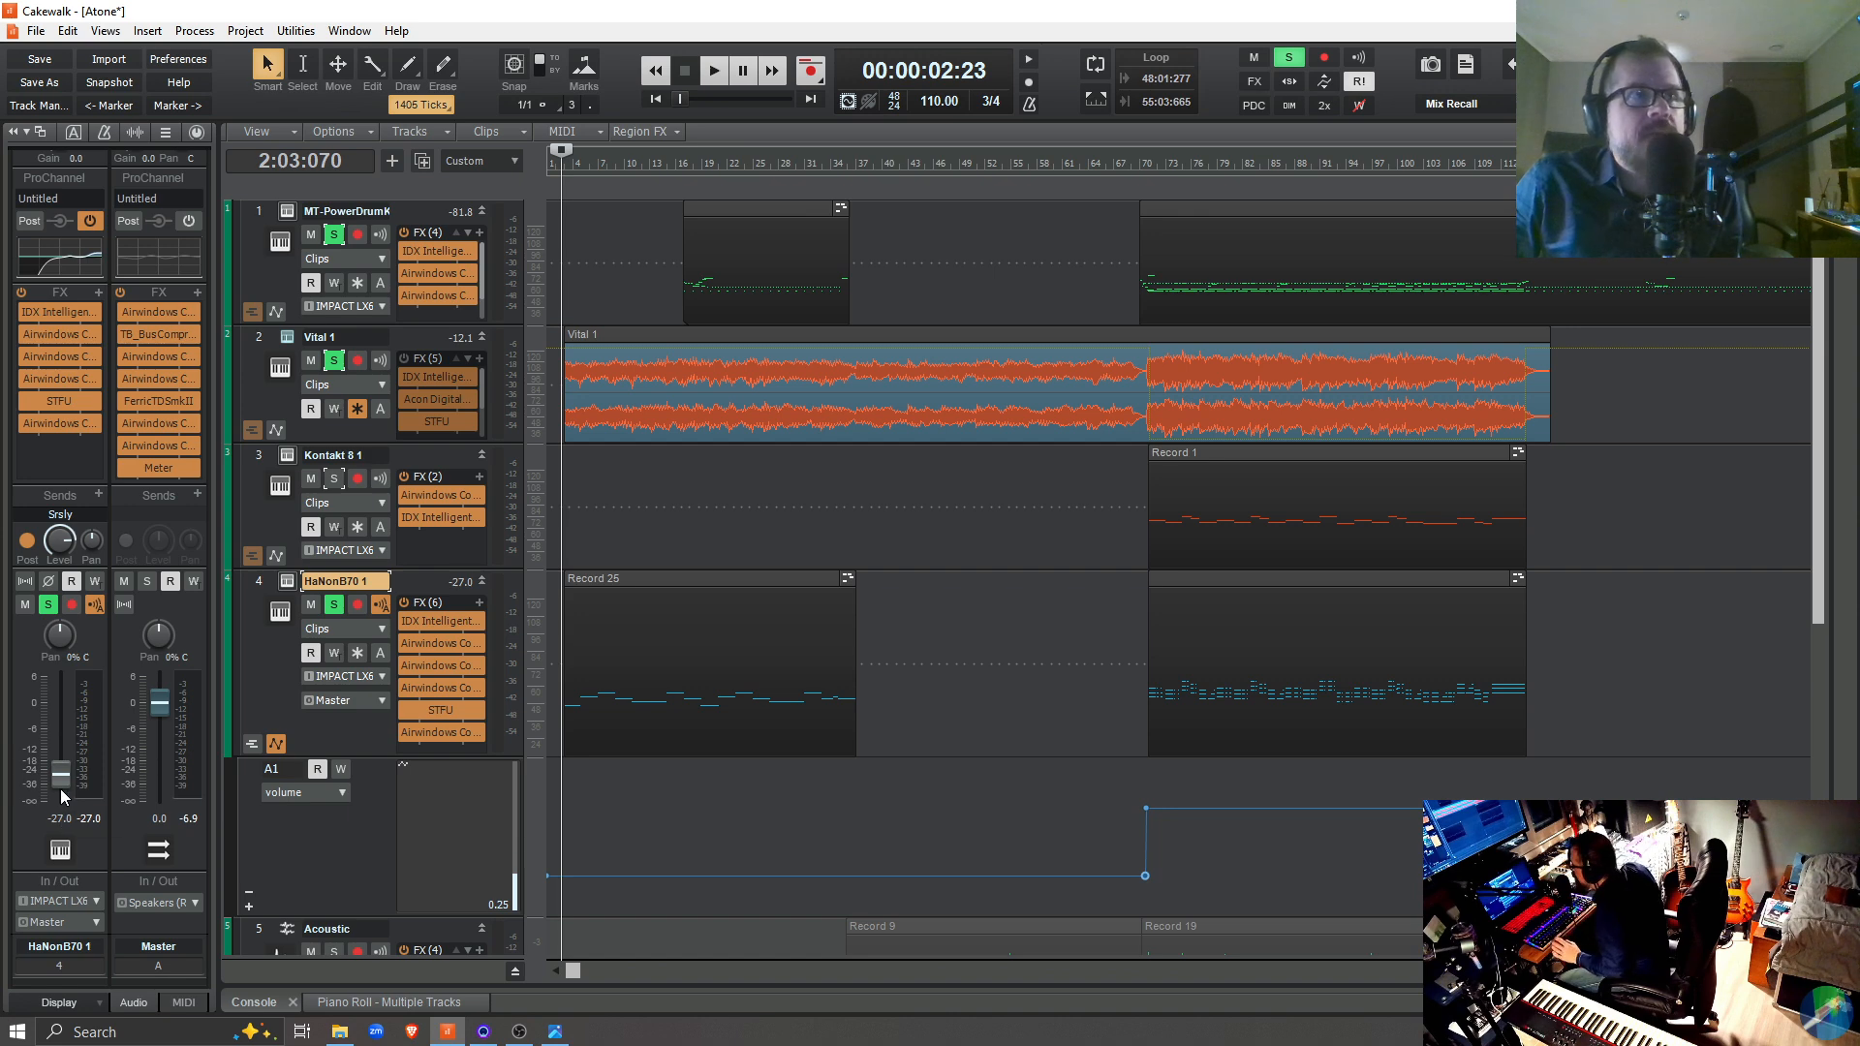
Play the soloed tracks from 2:03:070, stop playback, and open the HaNonB70 1 instrument window
{"action": "mouse_move", "coordinate": [66, 779]}
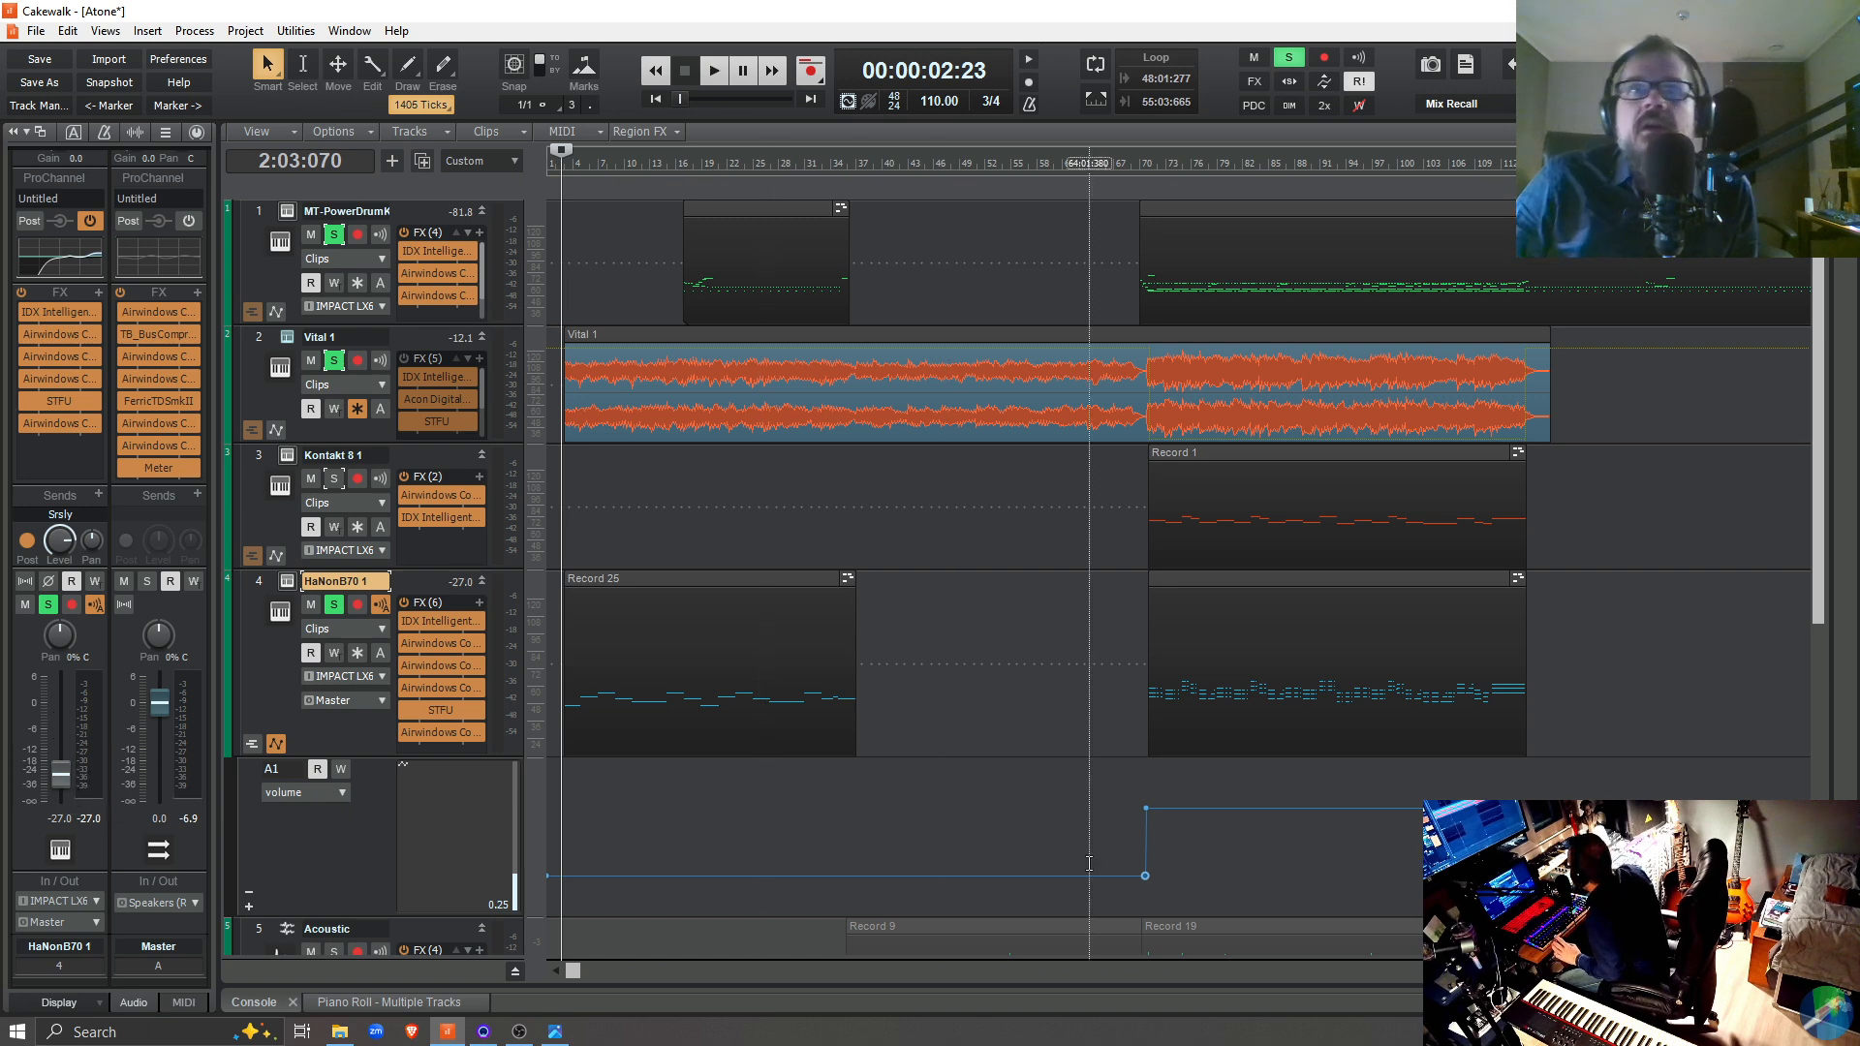
{"action": "key", "text": "space"}
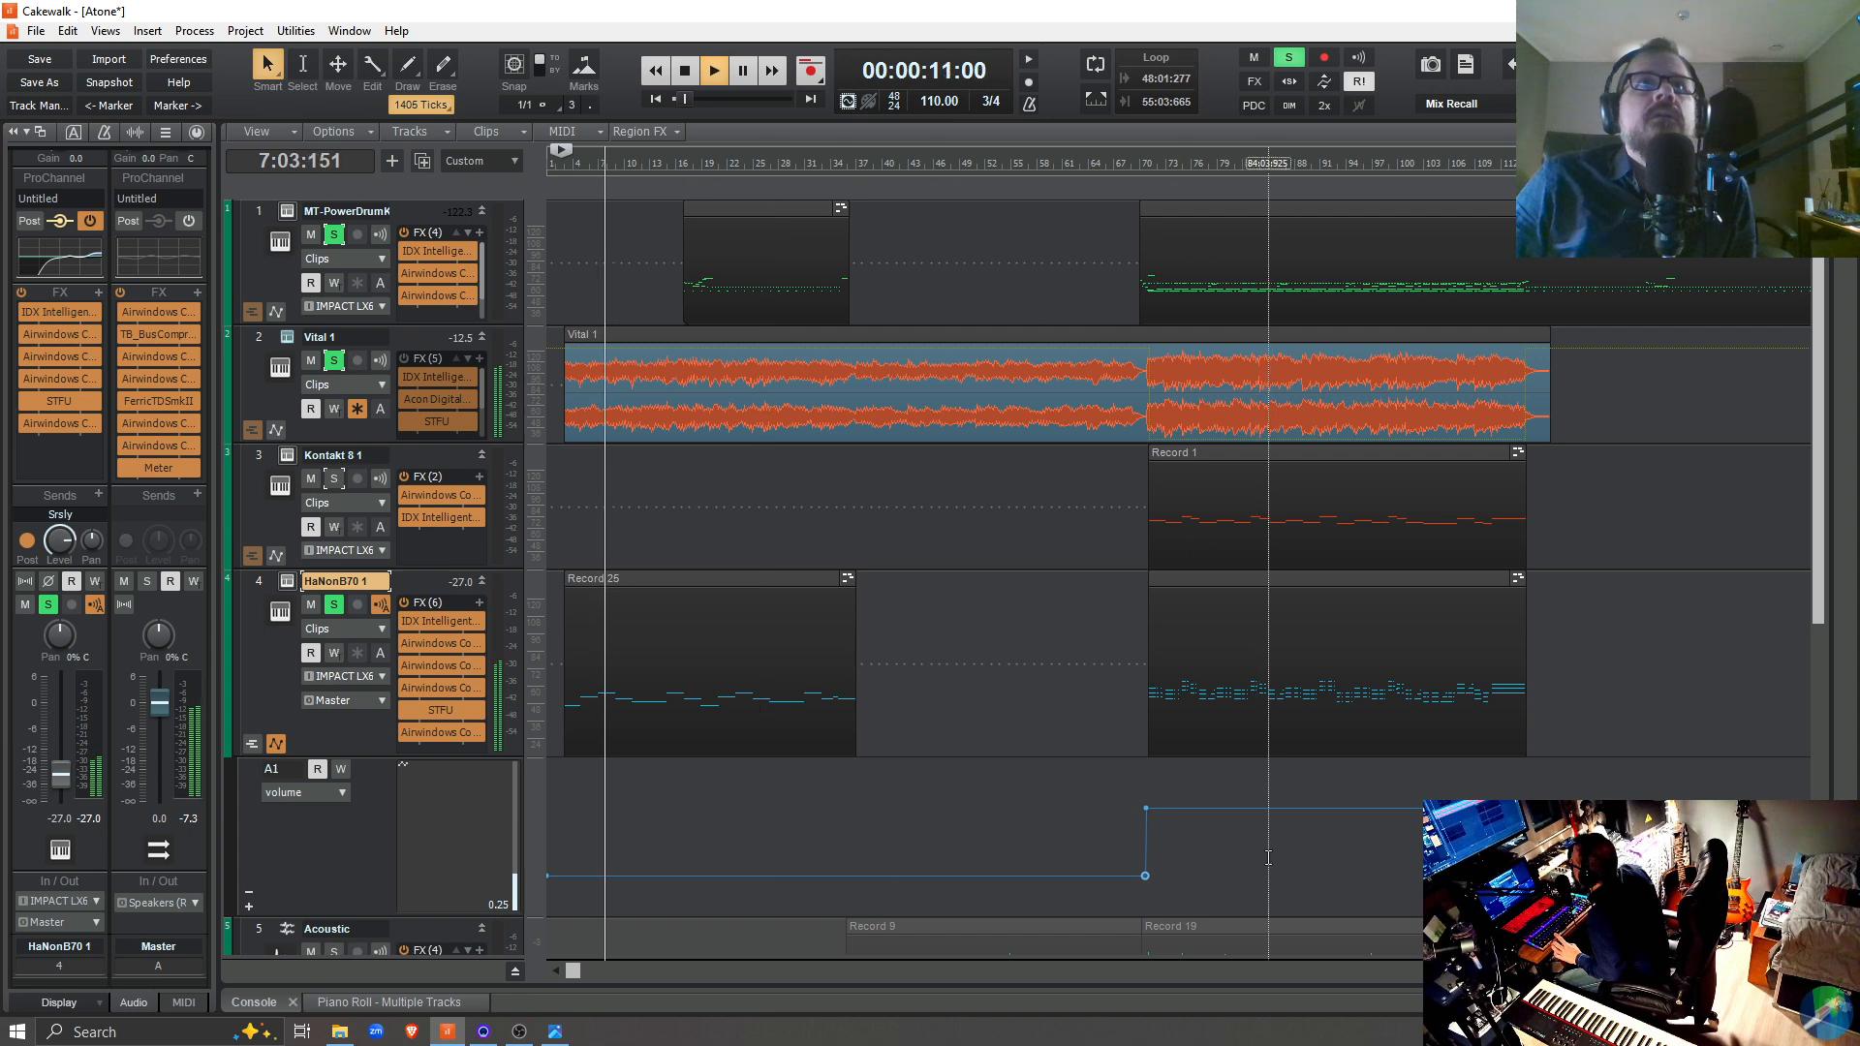
{"action": "key", "text": "space"}
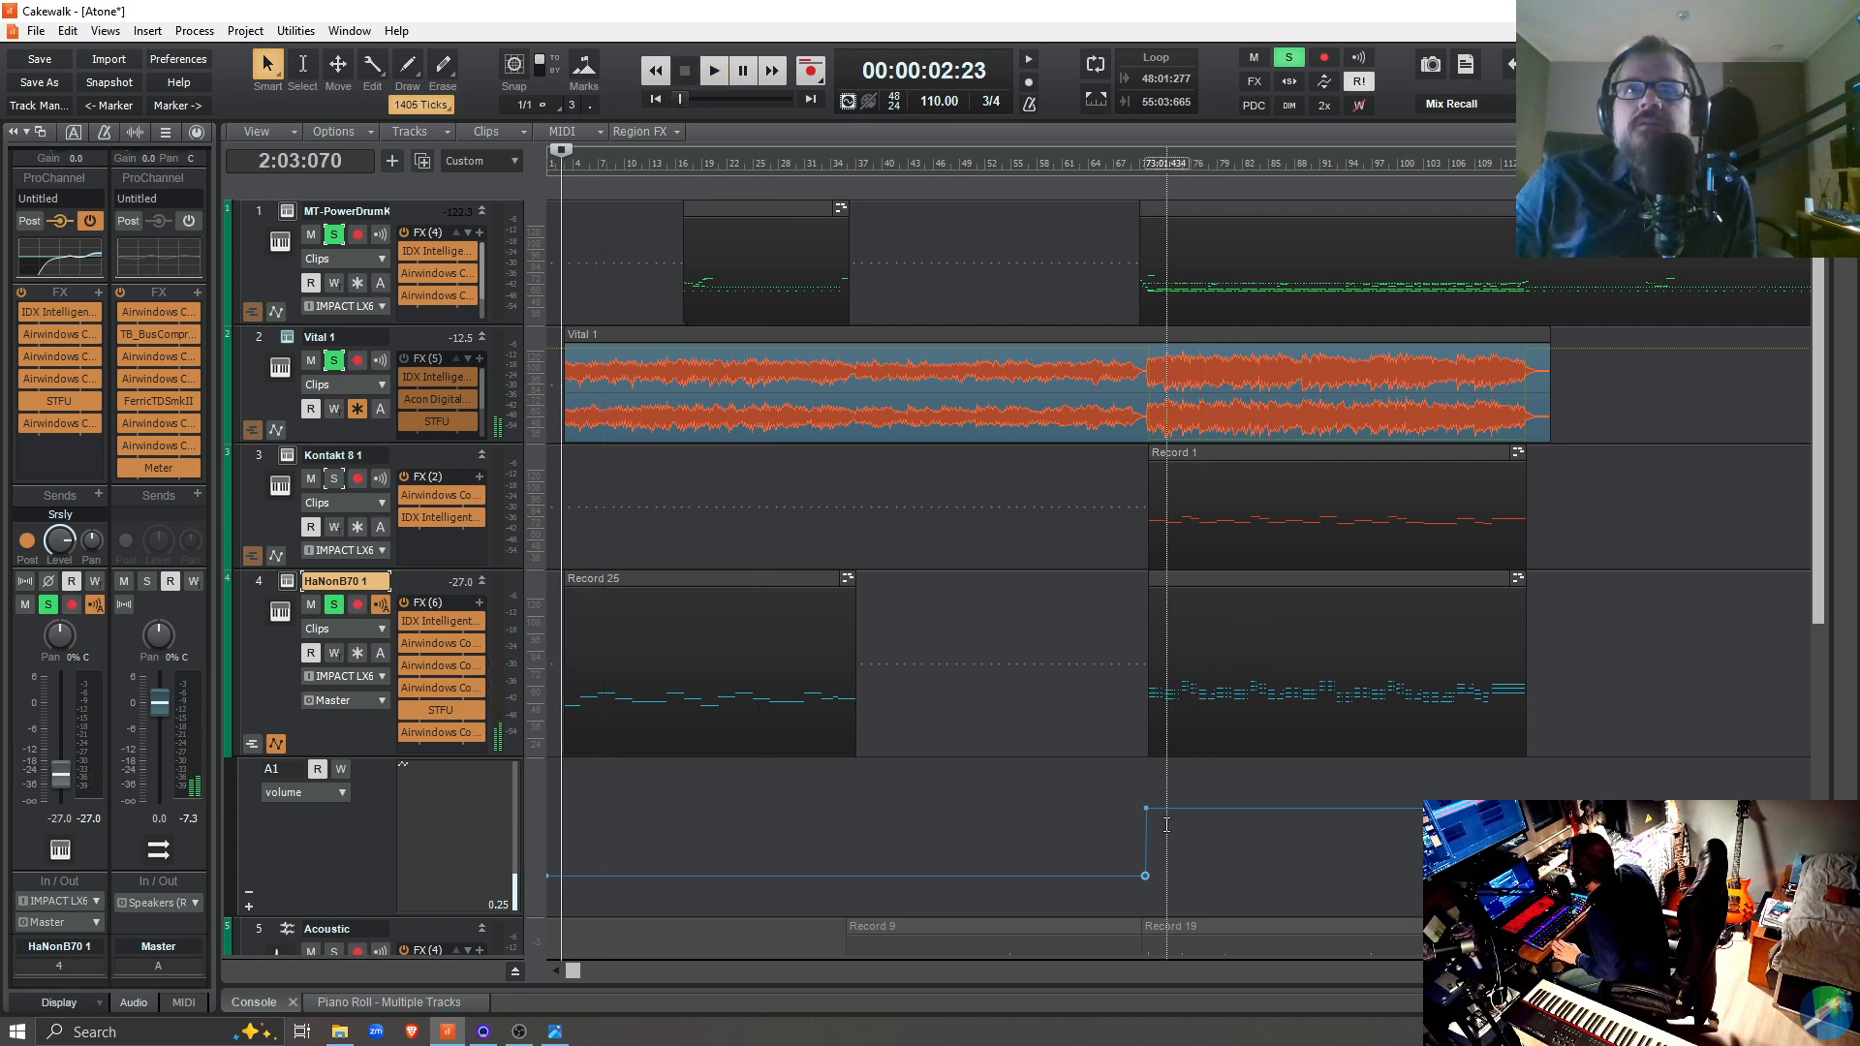
{"action": "left_click", "coordinate": [293, 581]}
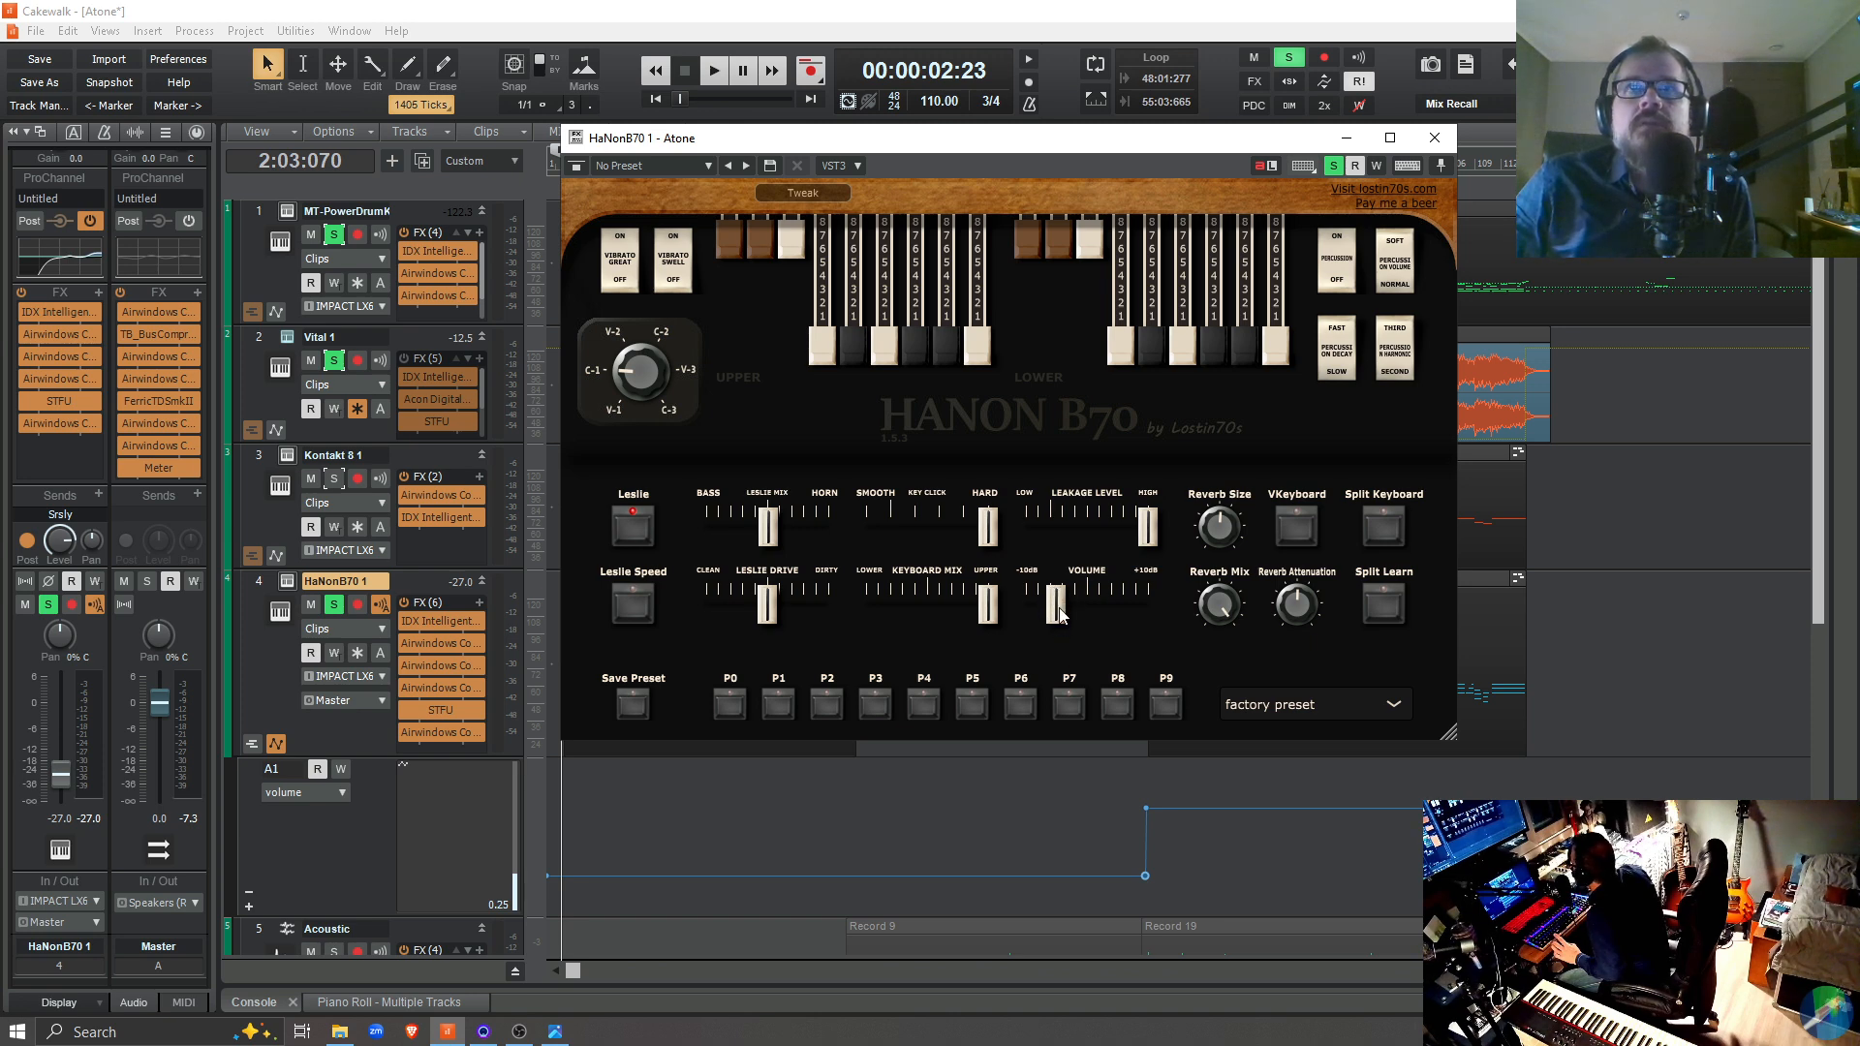
Play from just before the second section and try the organ's Leslie Drive at fully clean
{"action": "left_click", "coordinate": [1123, 853]}
{"action": "key", "text": "space"}
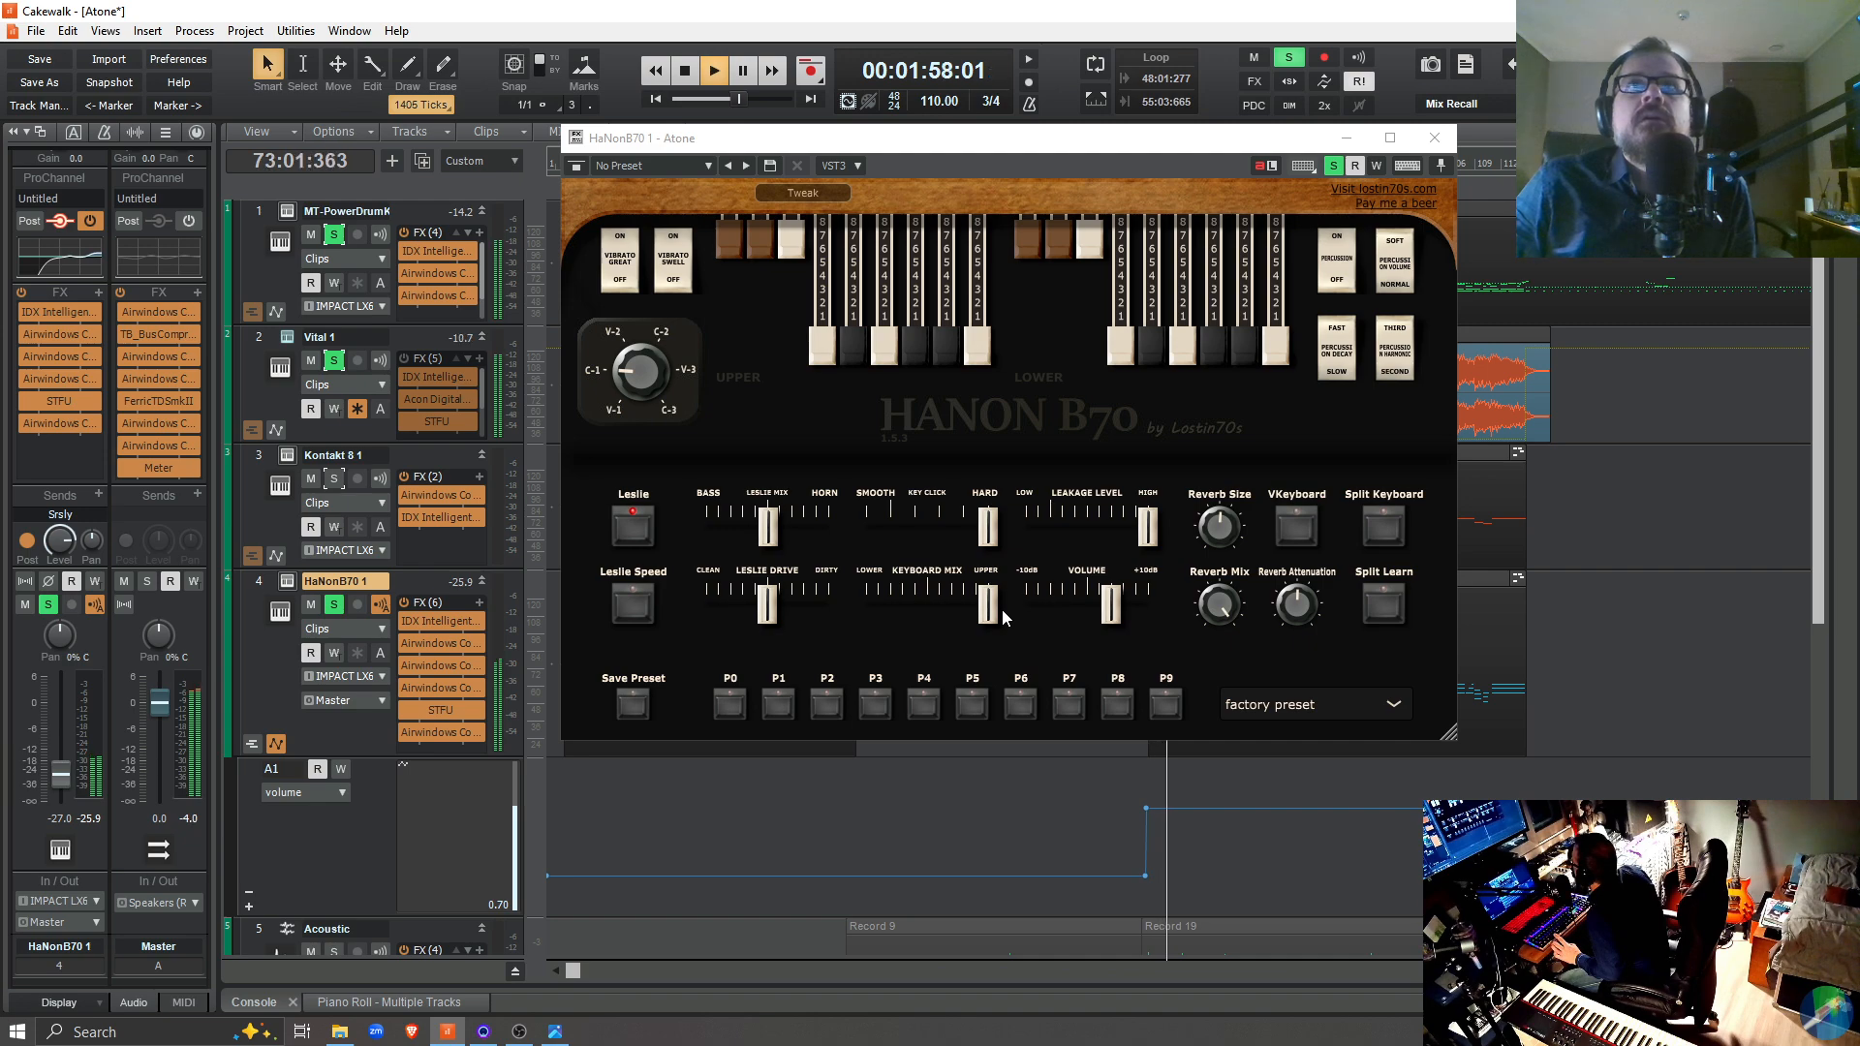
{"action": "key", "text": "space"}
{"action": "key", "text": "space"}
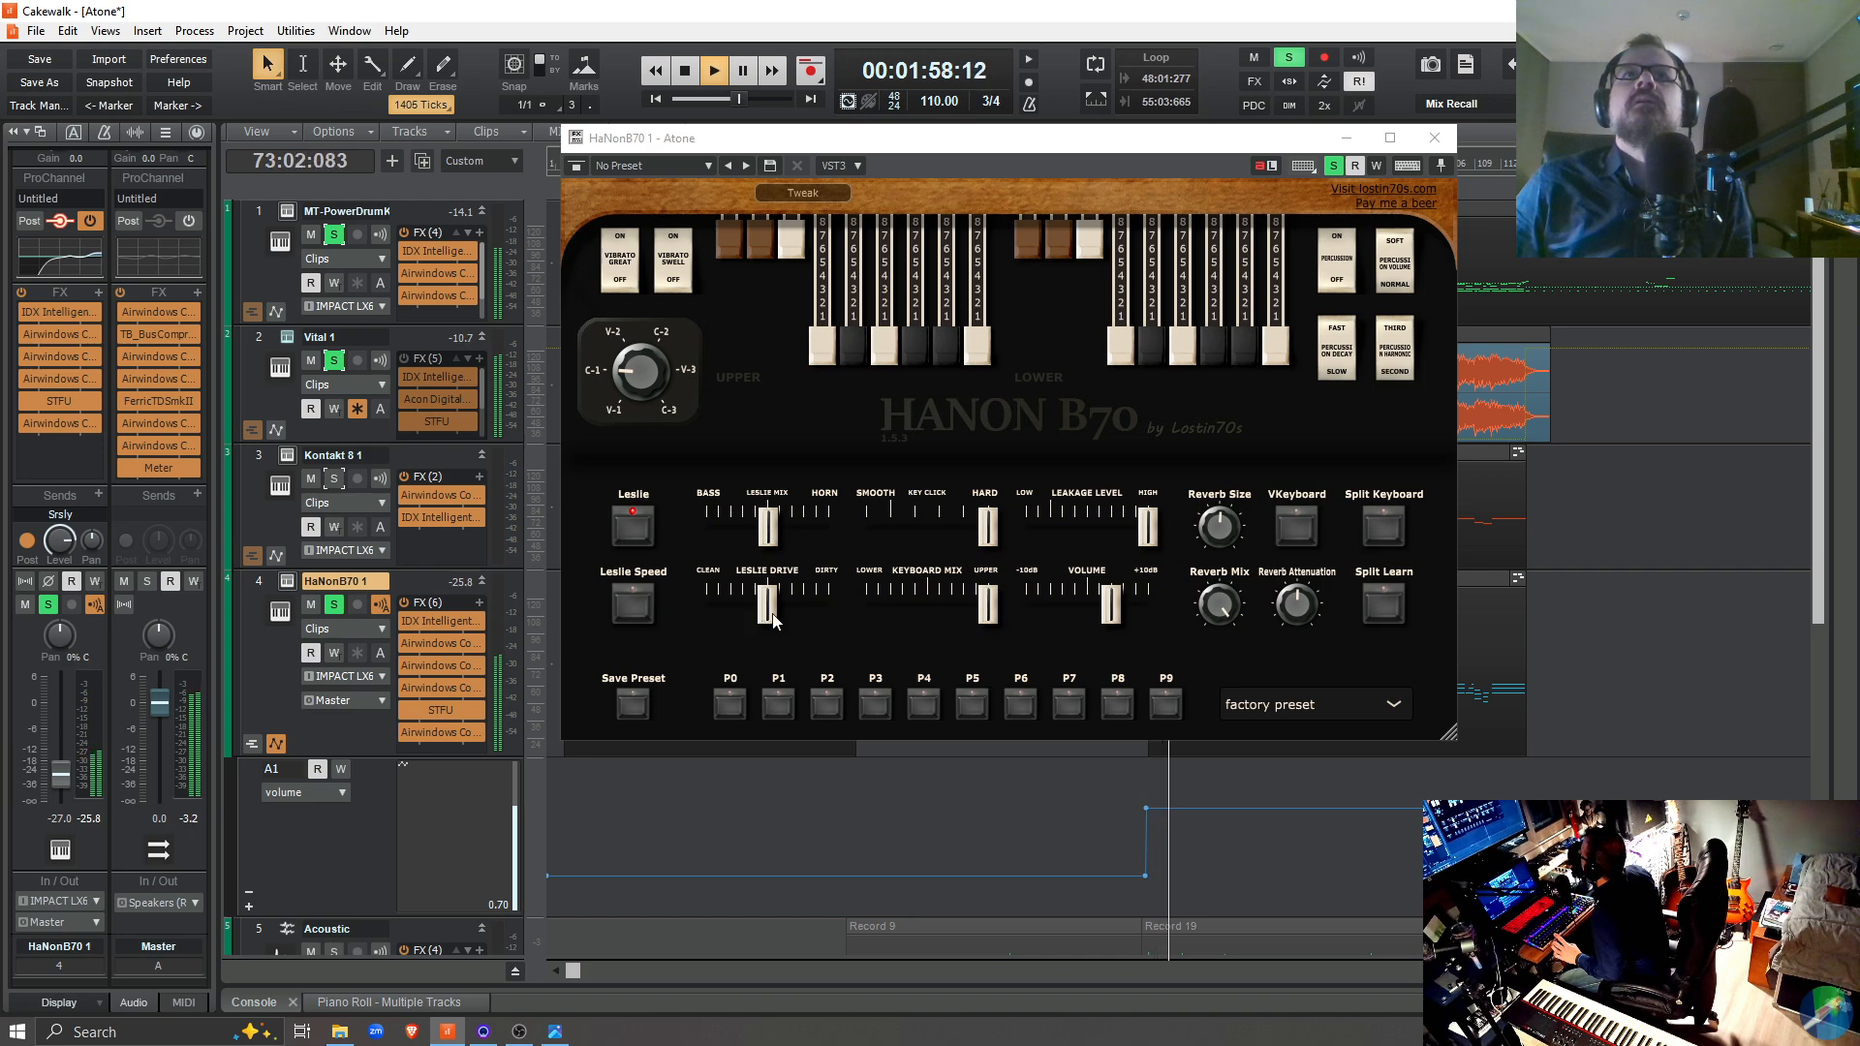
{"action": "left_click_drag", "start_coordinate": [773, 620], "coordinate": [705, 626]}
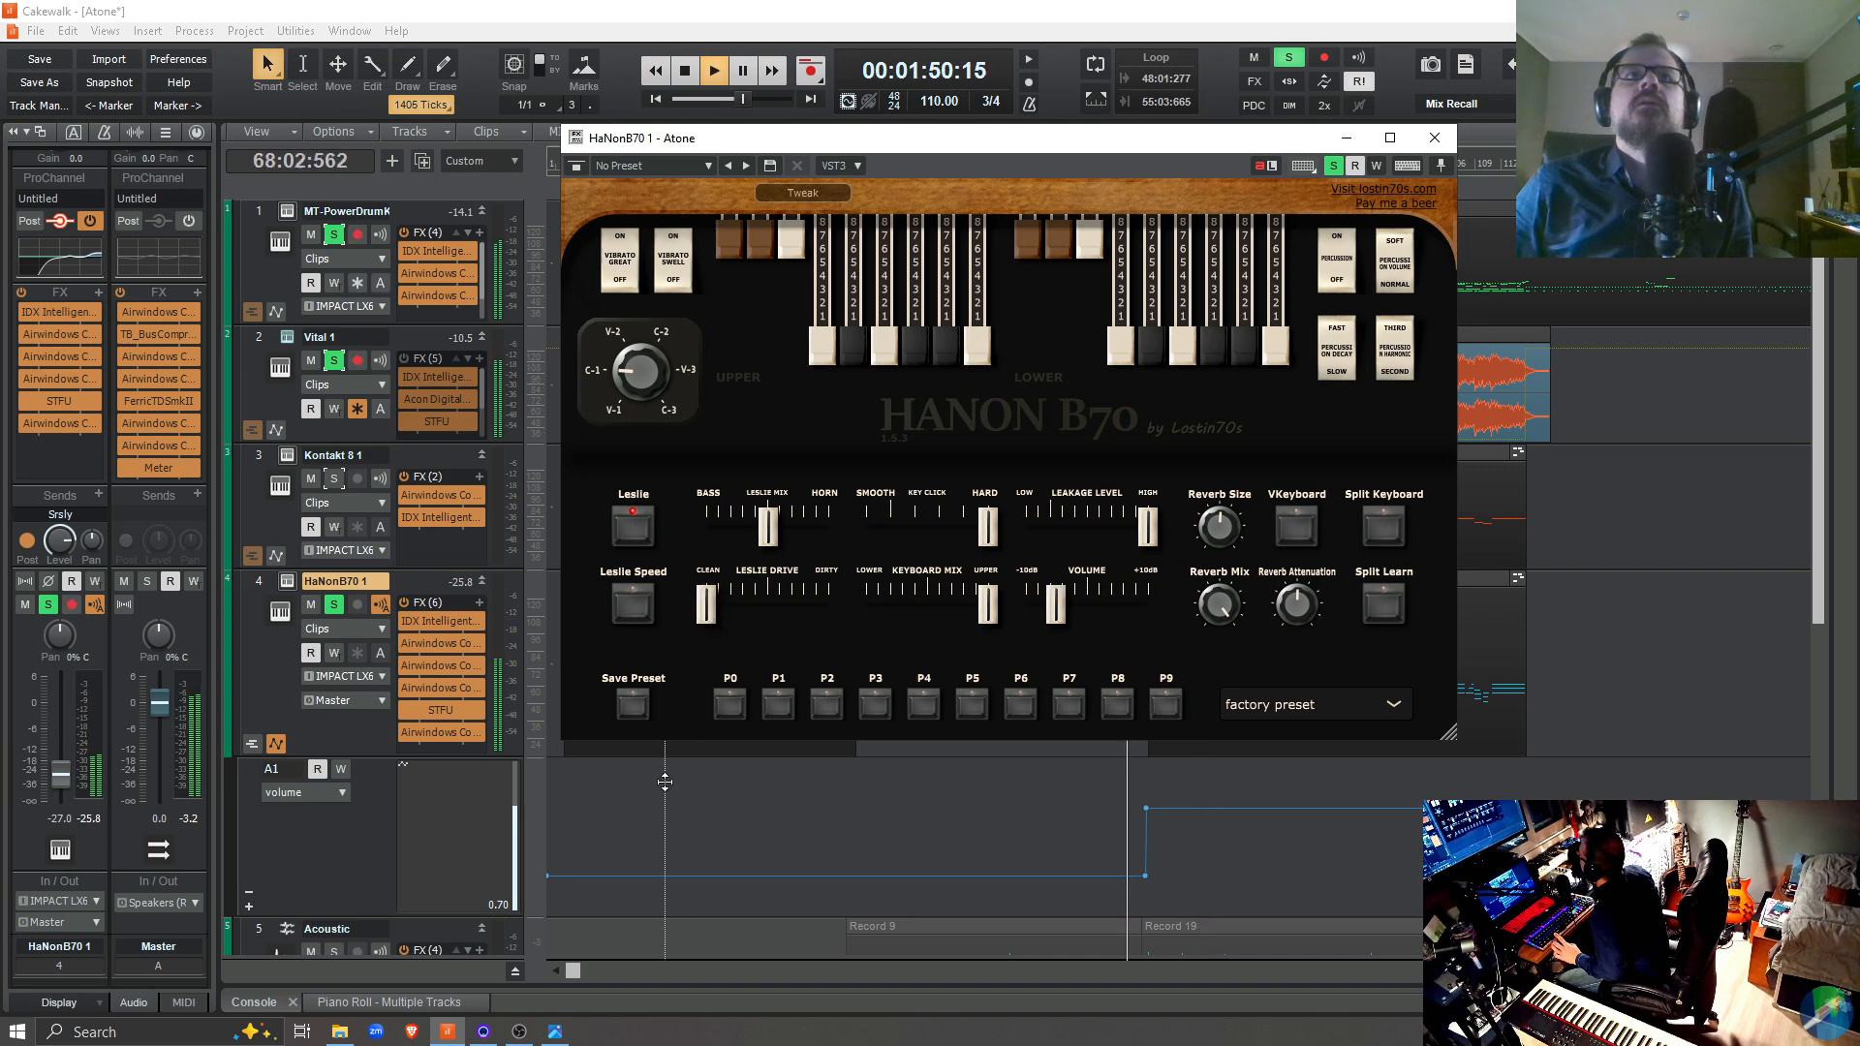
Play the first section from its start, trying Leslie Drive at fully dirty and then returning it to the middle
{"action": "key", "text": "space"}
{"action": "left_click", "coordinate": [584, 812]}
{"action": "left_click", "coordinate": [559, 818]}
{"action": "key", "text": "space"}
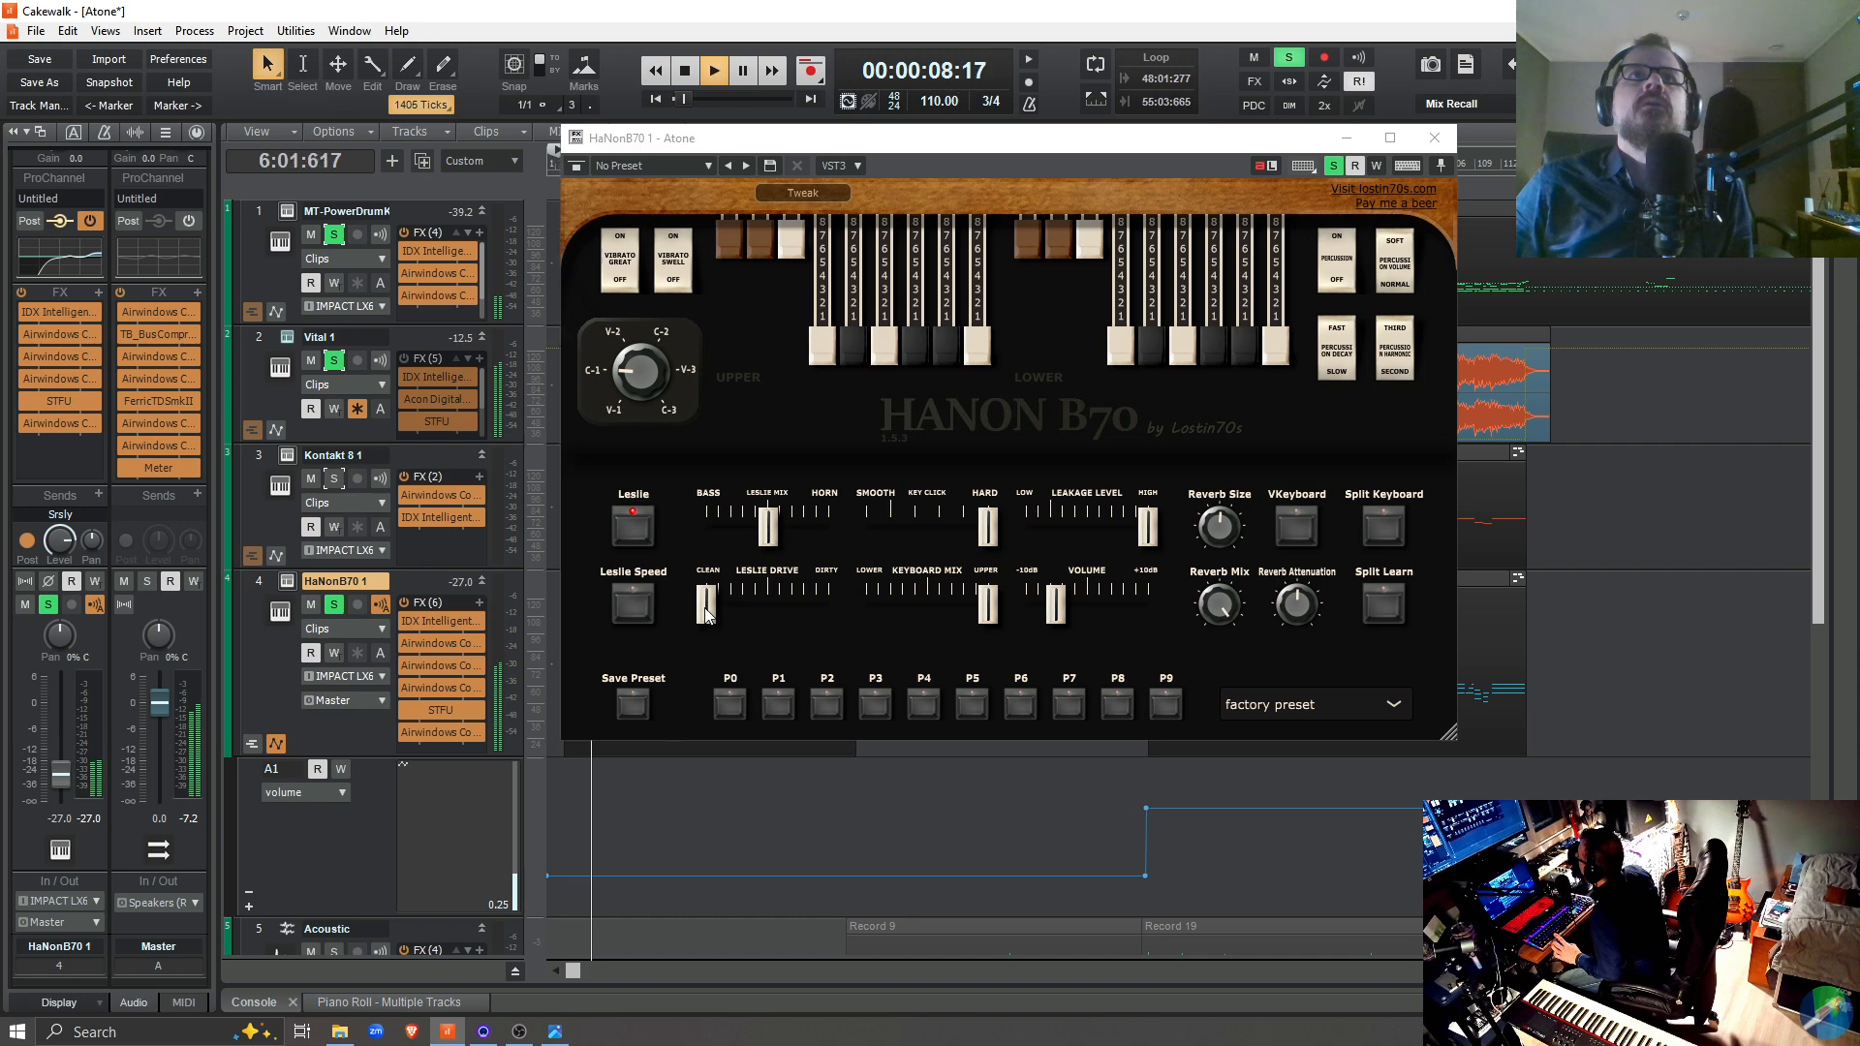
{"action": "left_click_drag", "start_coordinate": [707, 613], "coordinate": [910, 623]}
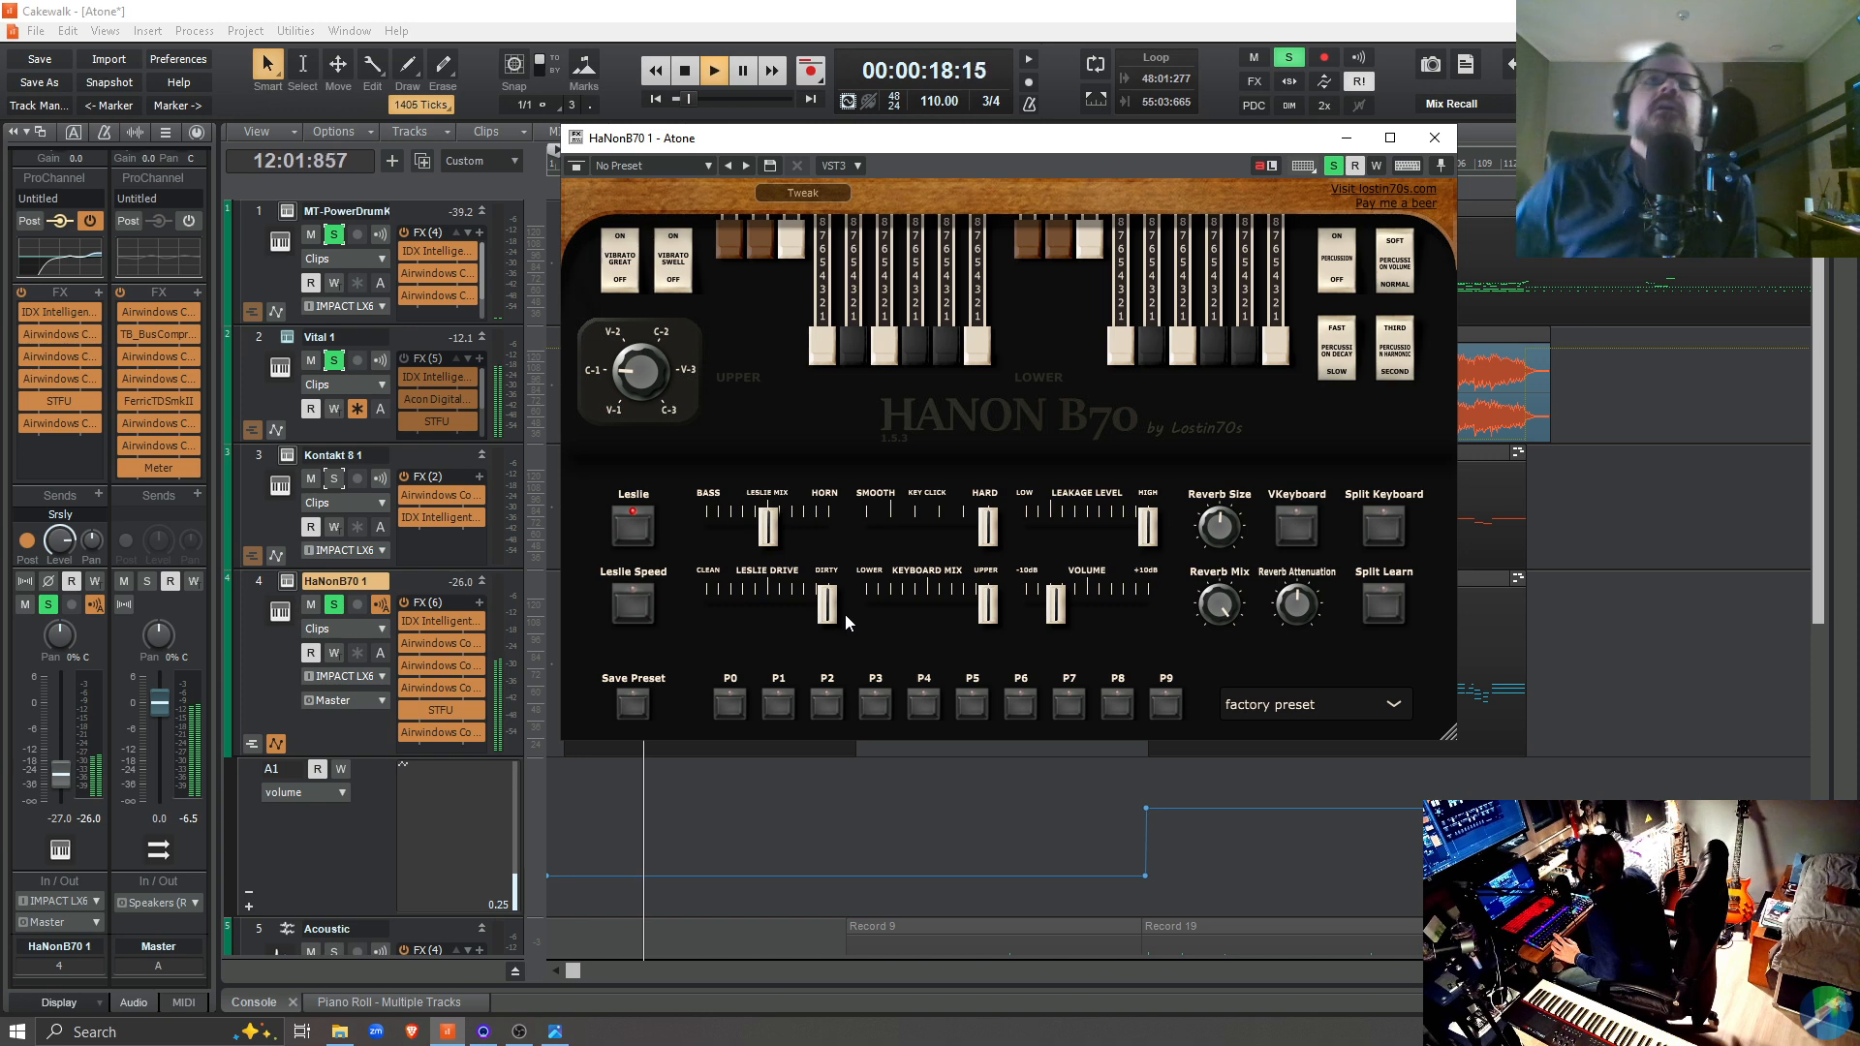
{"action": "left_click_drag", "start_coordinate": [830, 620], "coordinate": [776, 618]}
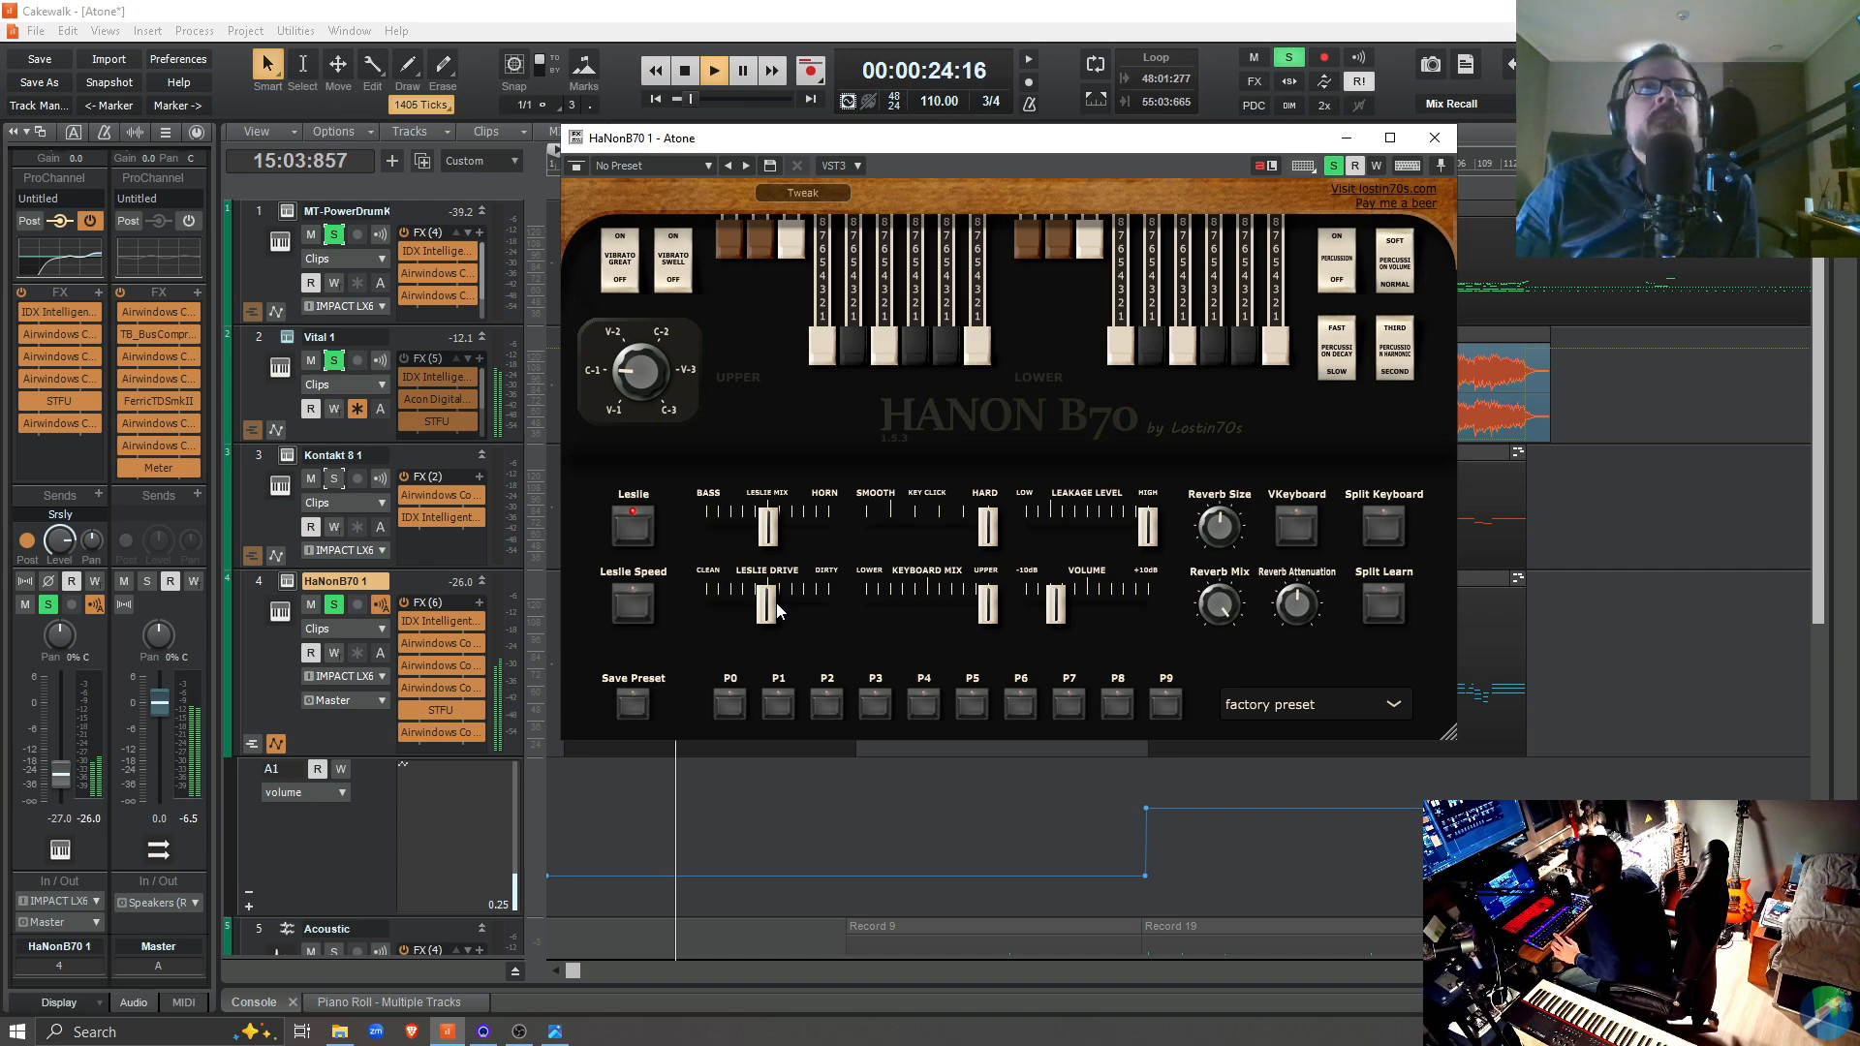
{"action": "mouse_move", "coordinate": [771, 608]}
{"action": "left_mouse_down"}
{"action": "mouse_move", "coordinate": [817, 610]}
{"action": "mouse_move", "coordinate": [777, 631]}
{"action": "left_mouse_up"}
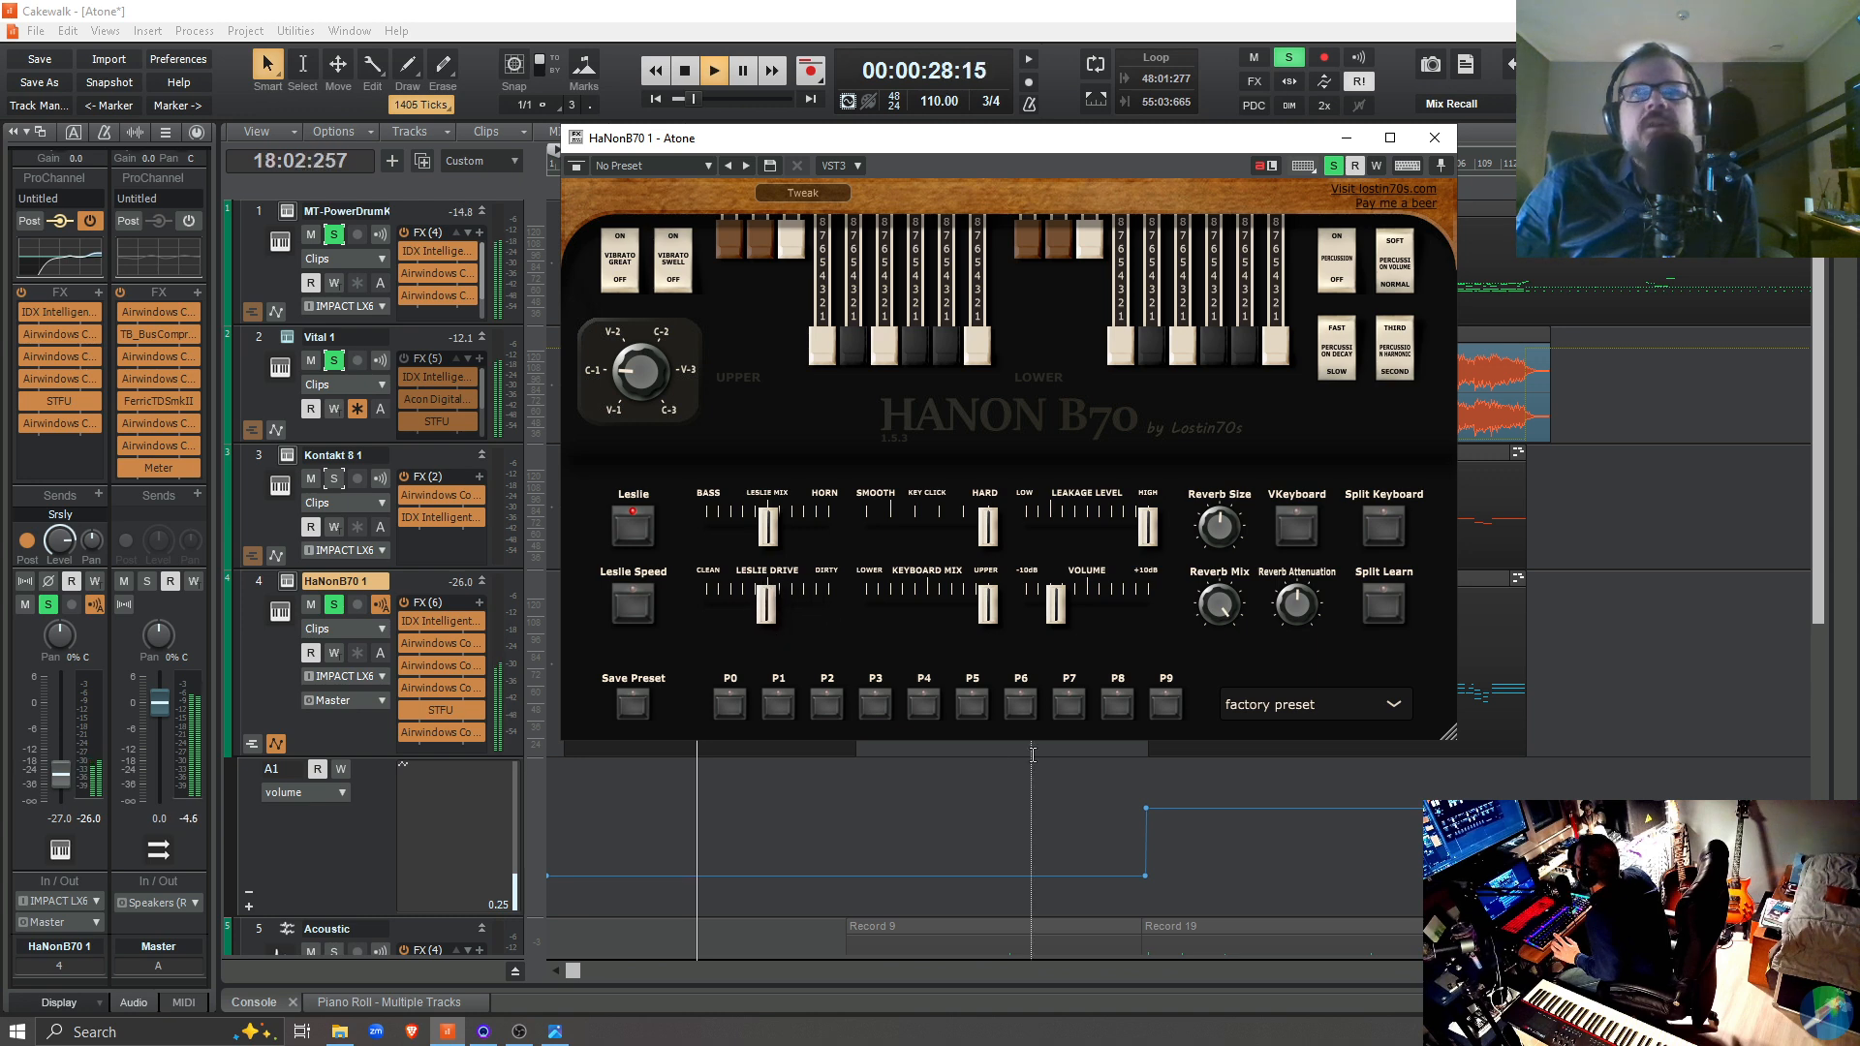
Play from 69:03:293 with Leslie Drive lowered to clean, stop playback, and reset the drive to the middle
{"action": "left_click", "coordinate": [1136, 839]}
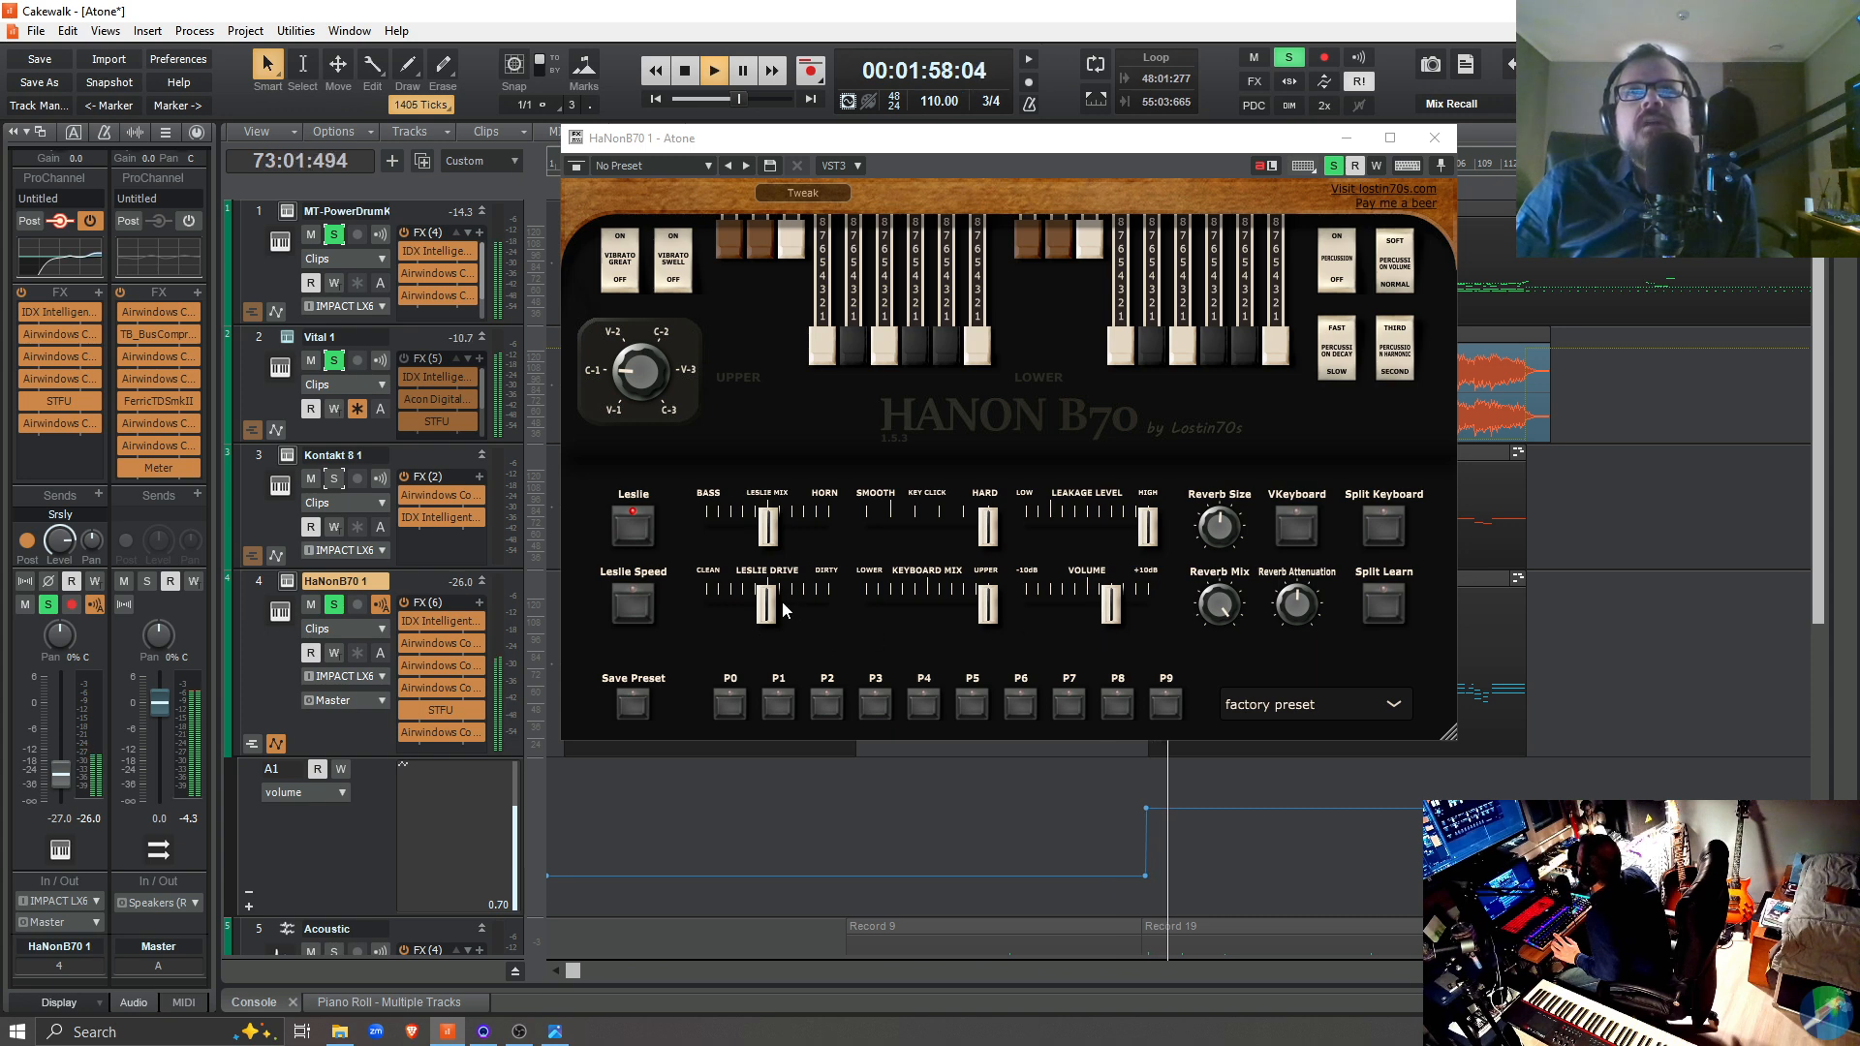
{"action": "left_click_drag", "start_coordinate": [776, 602], "coordinate": [708, 622]}
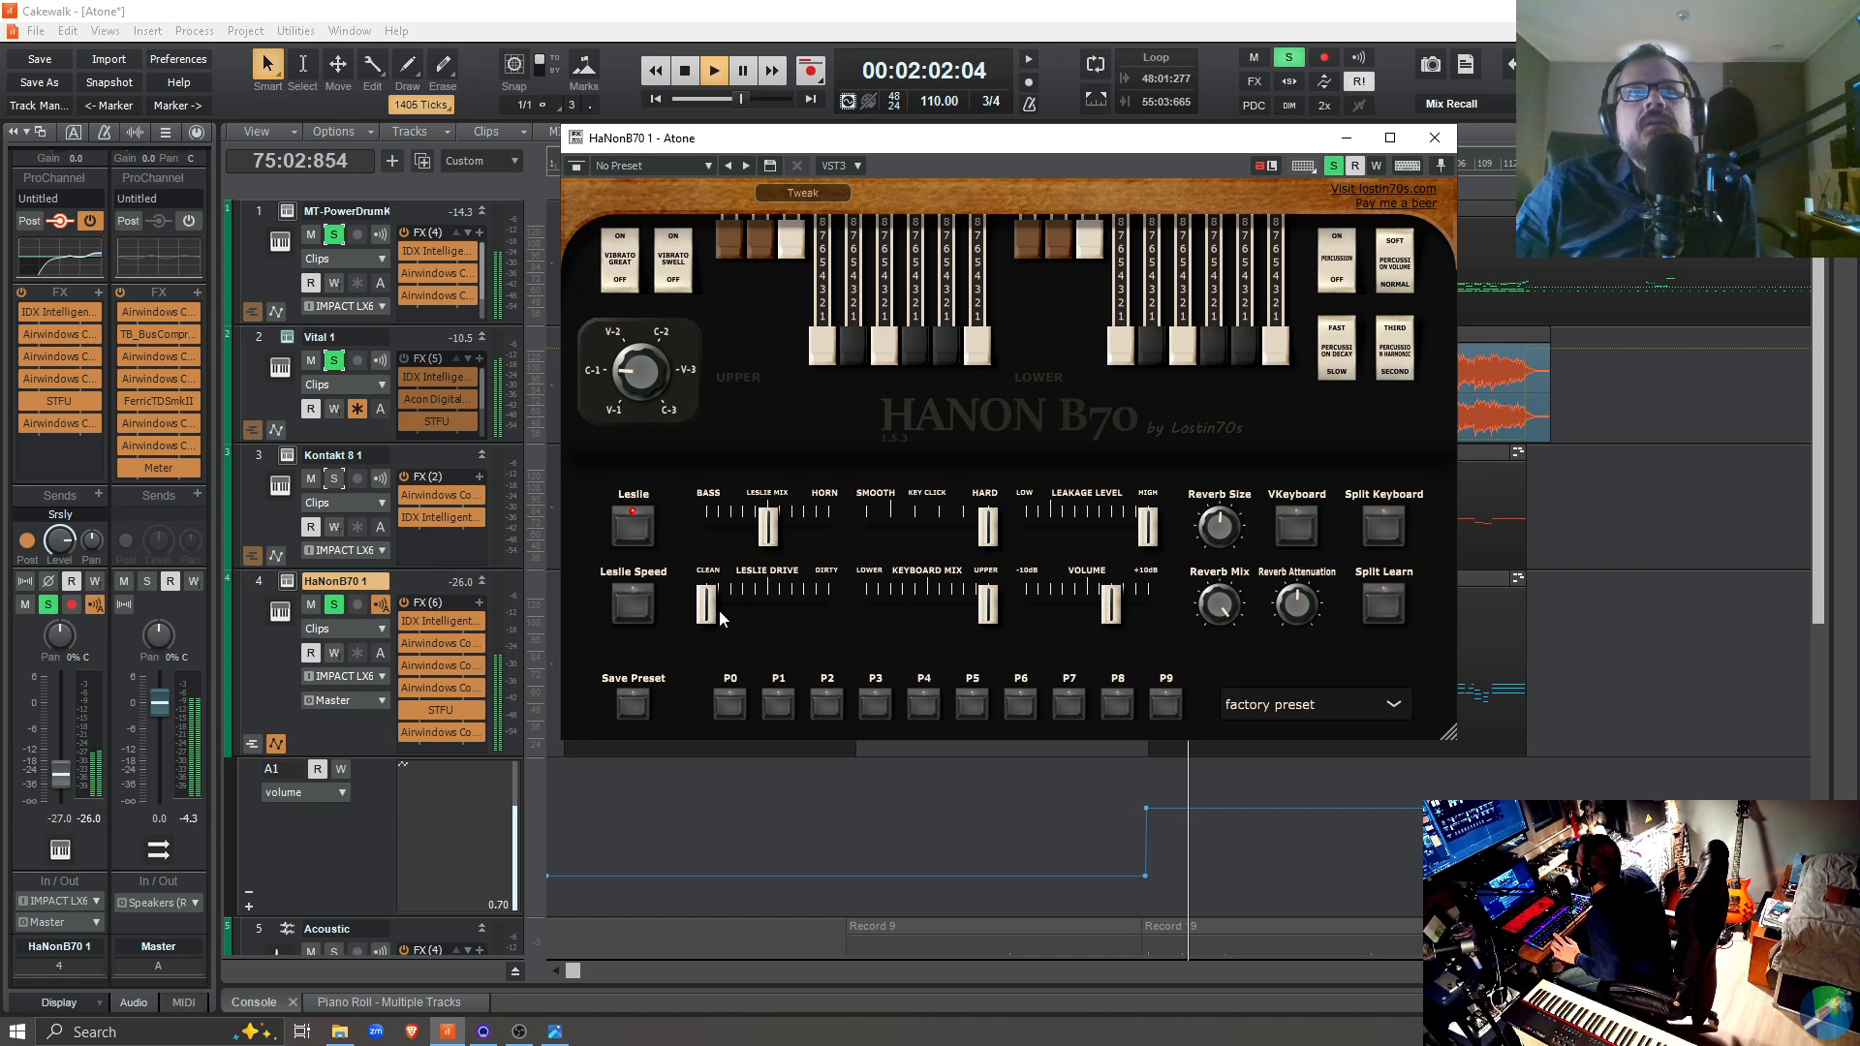
{"action": "key", "text": "space"}
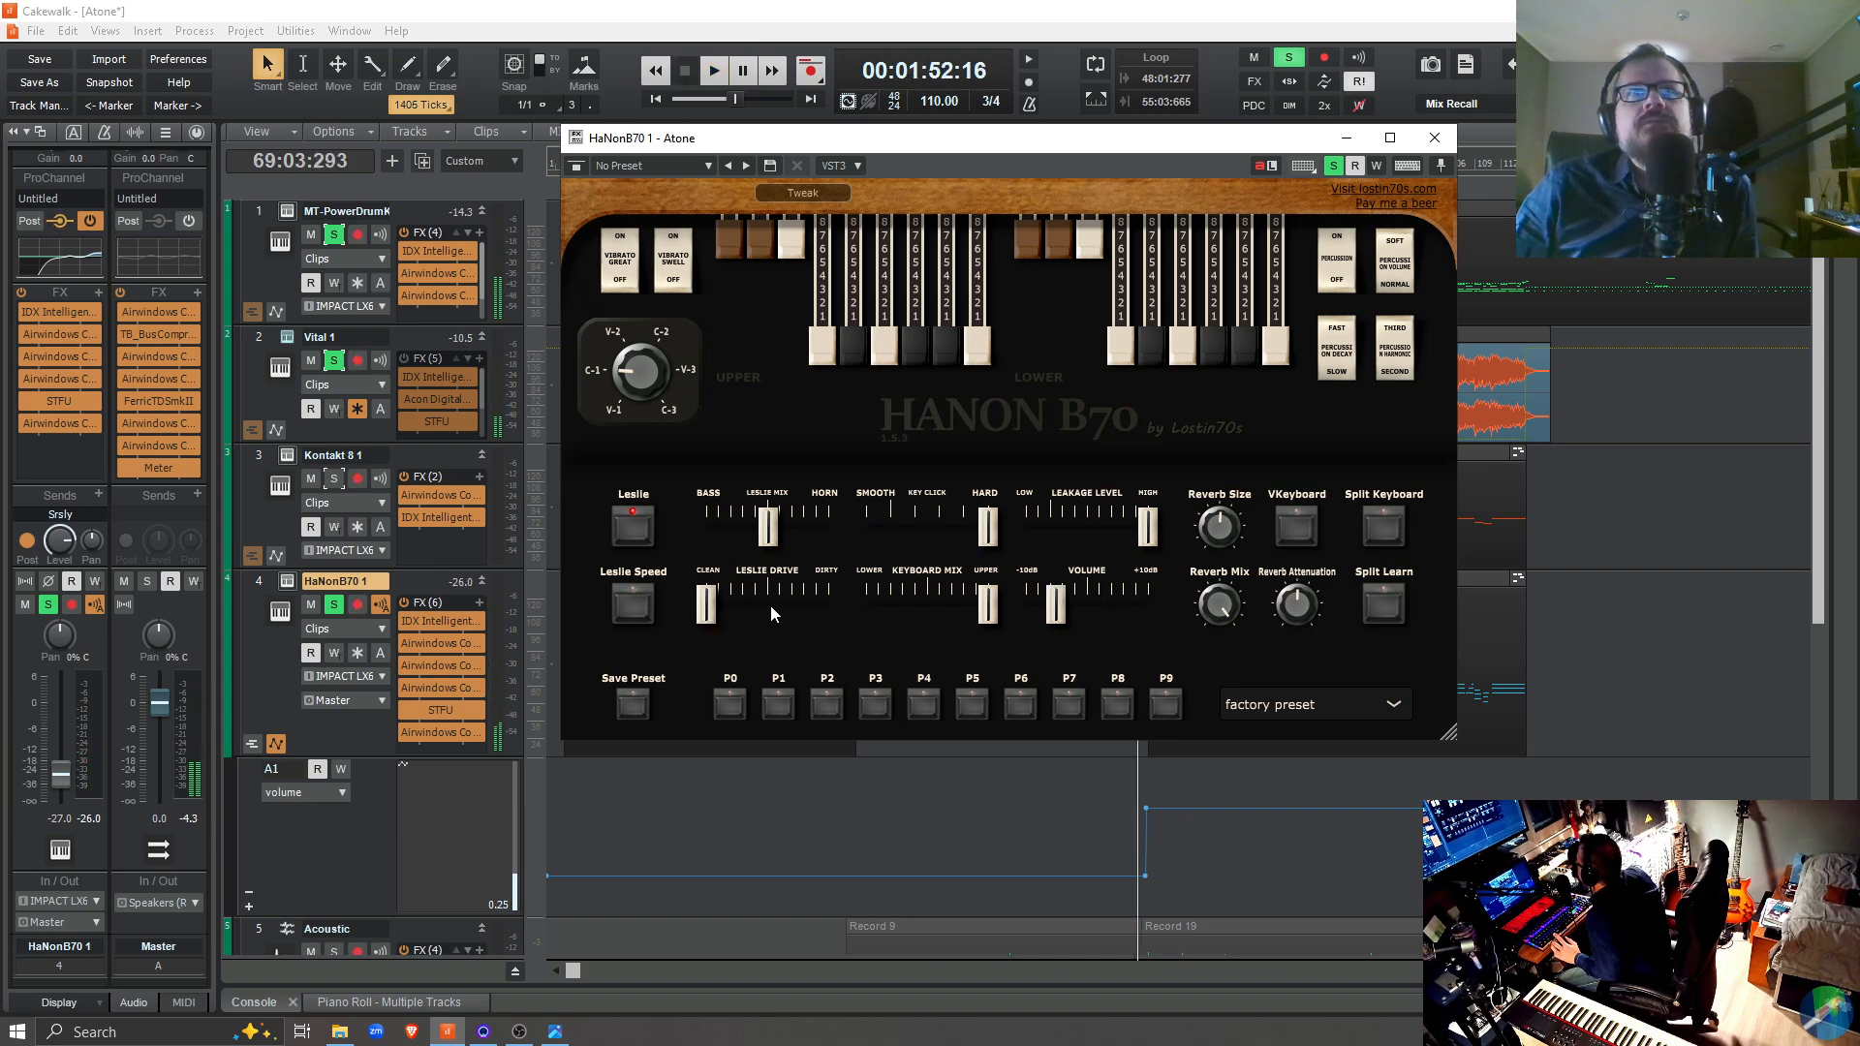
{"action": "left_click", "coordinate": [772, 600]}
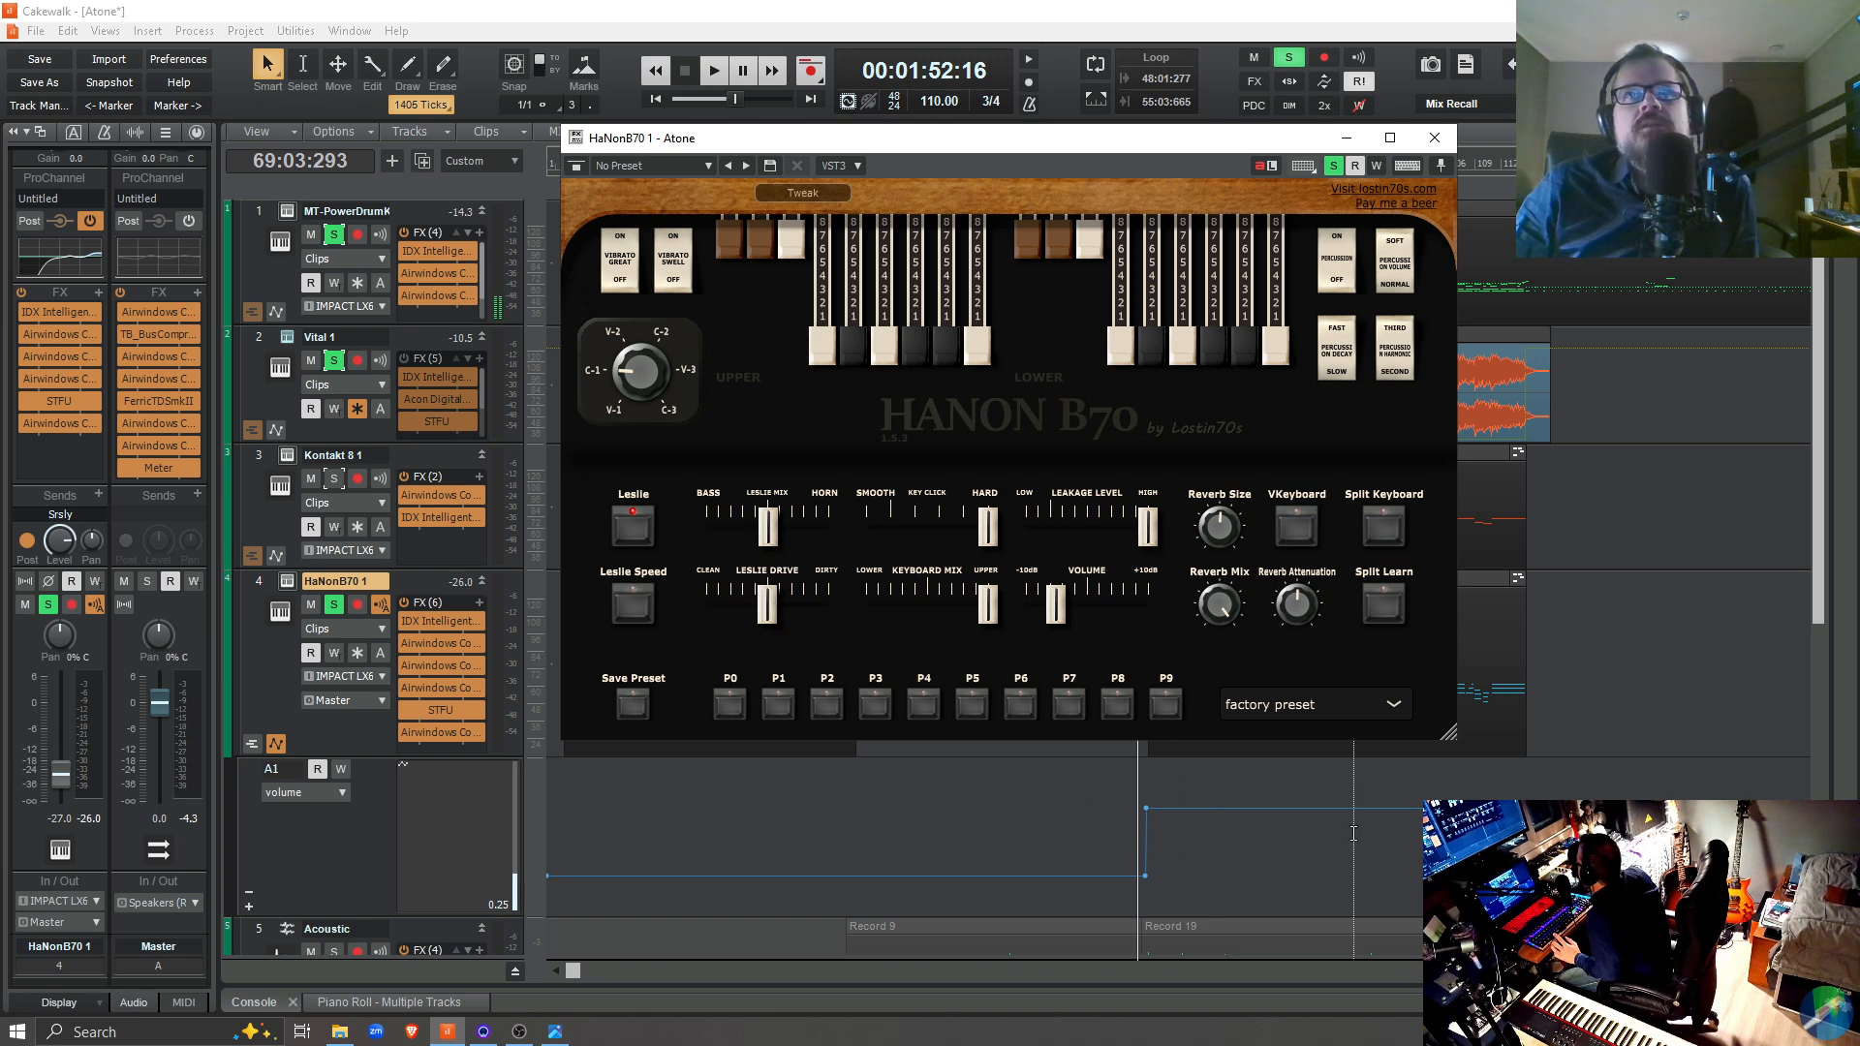
Set the organ's volume envelope nodes at 70:03:440 and 110:03:861 to level 75
{"action": "right_click", "coordinate": [1147, 806]}
{"action": "left_click", "coordinate": [1211, 980]}
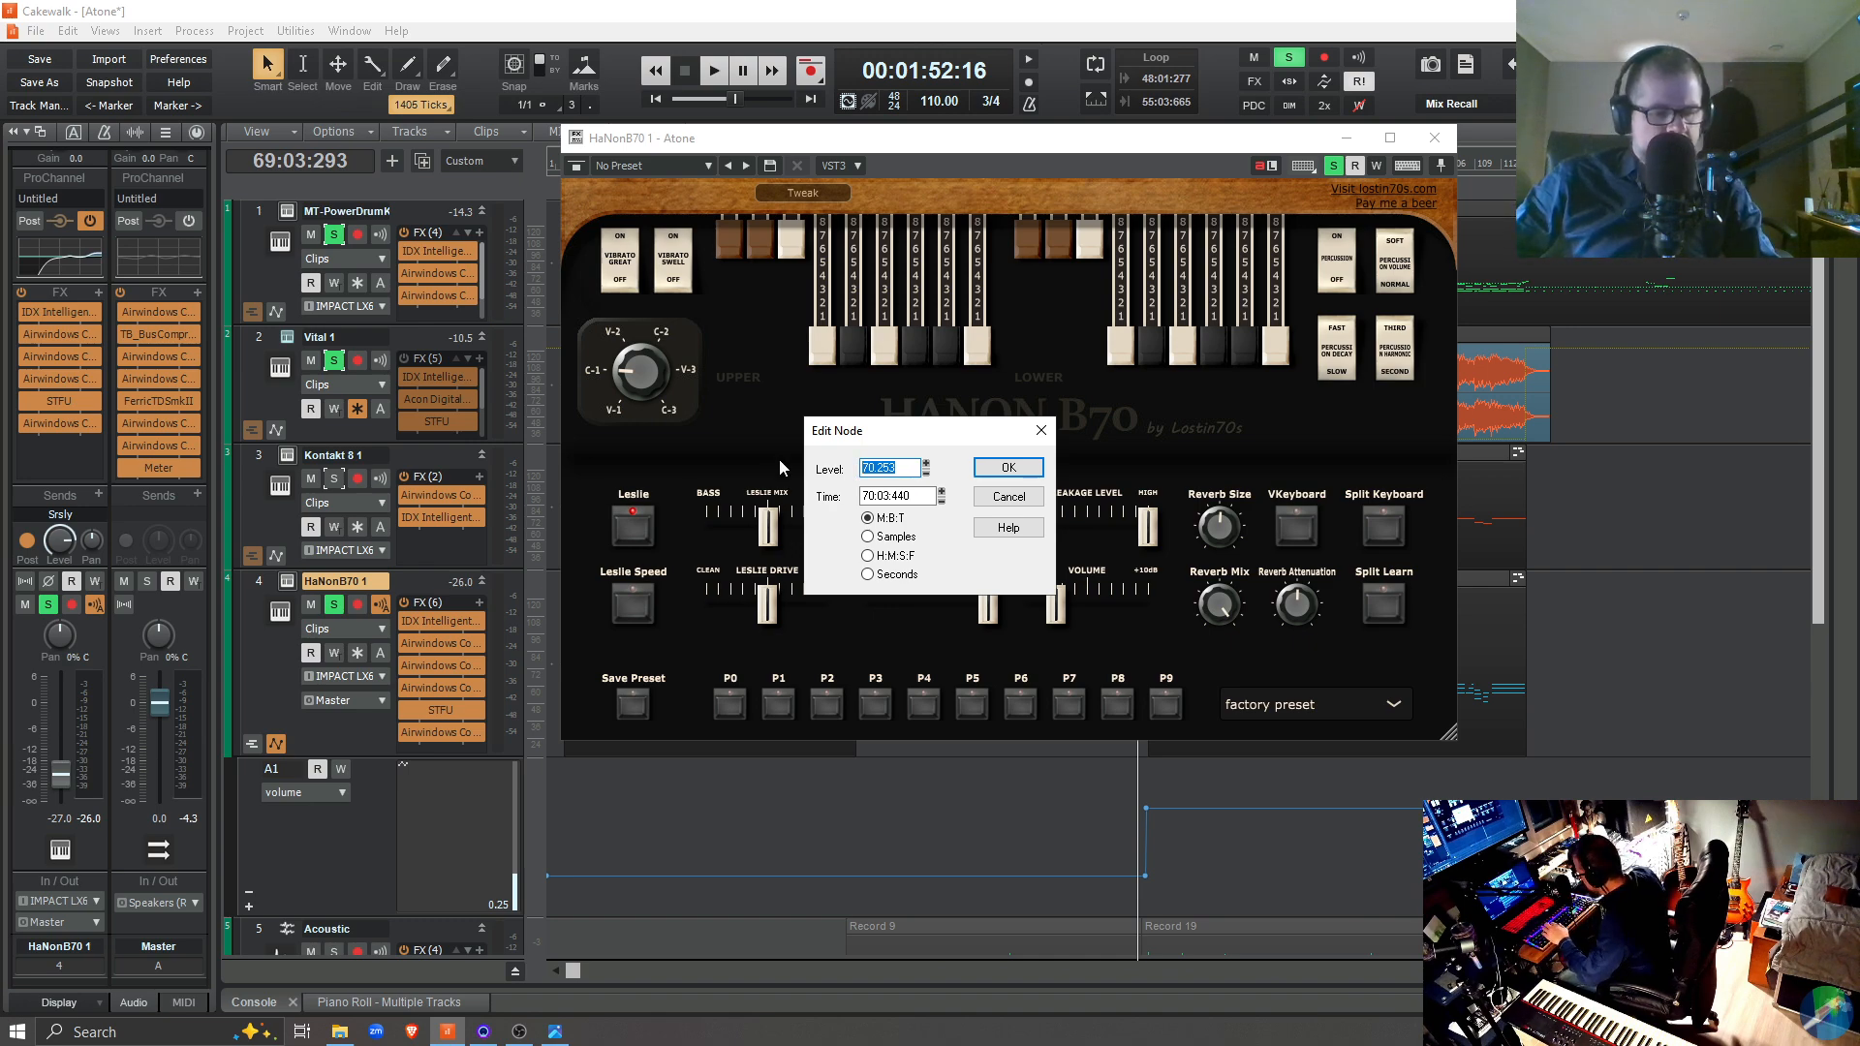
{"action": "type", "text": "75"}
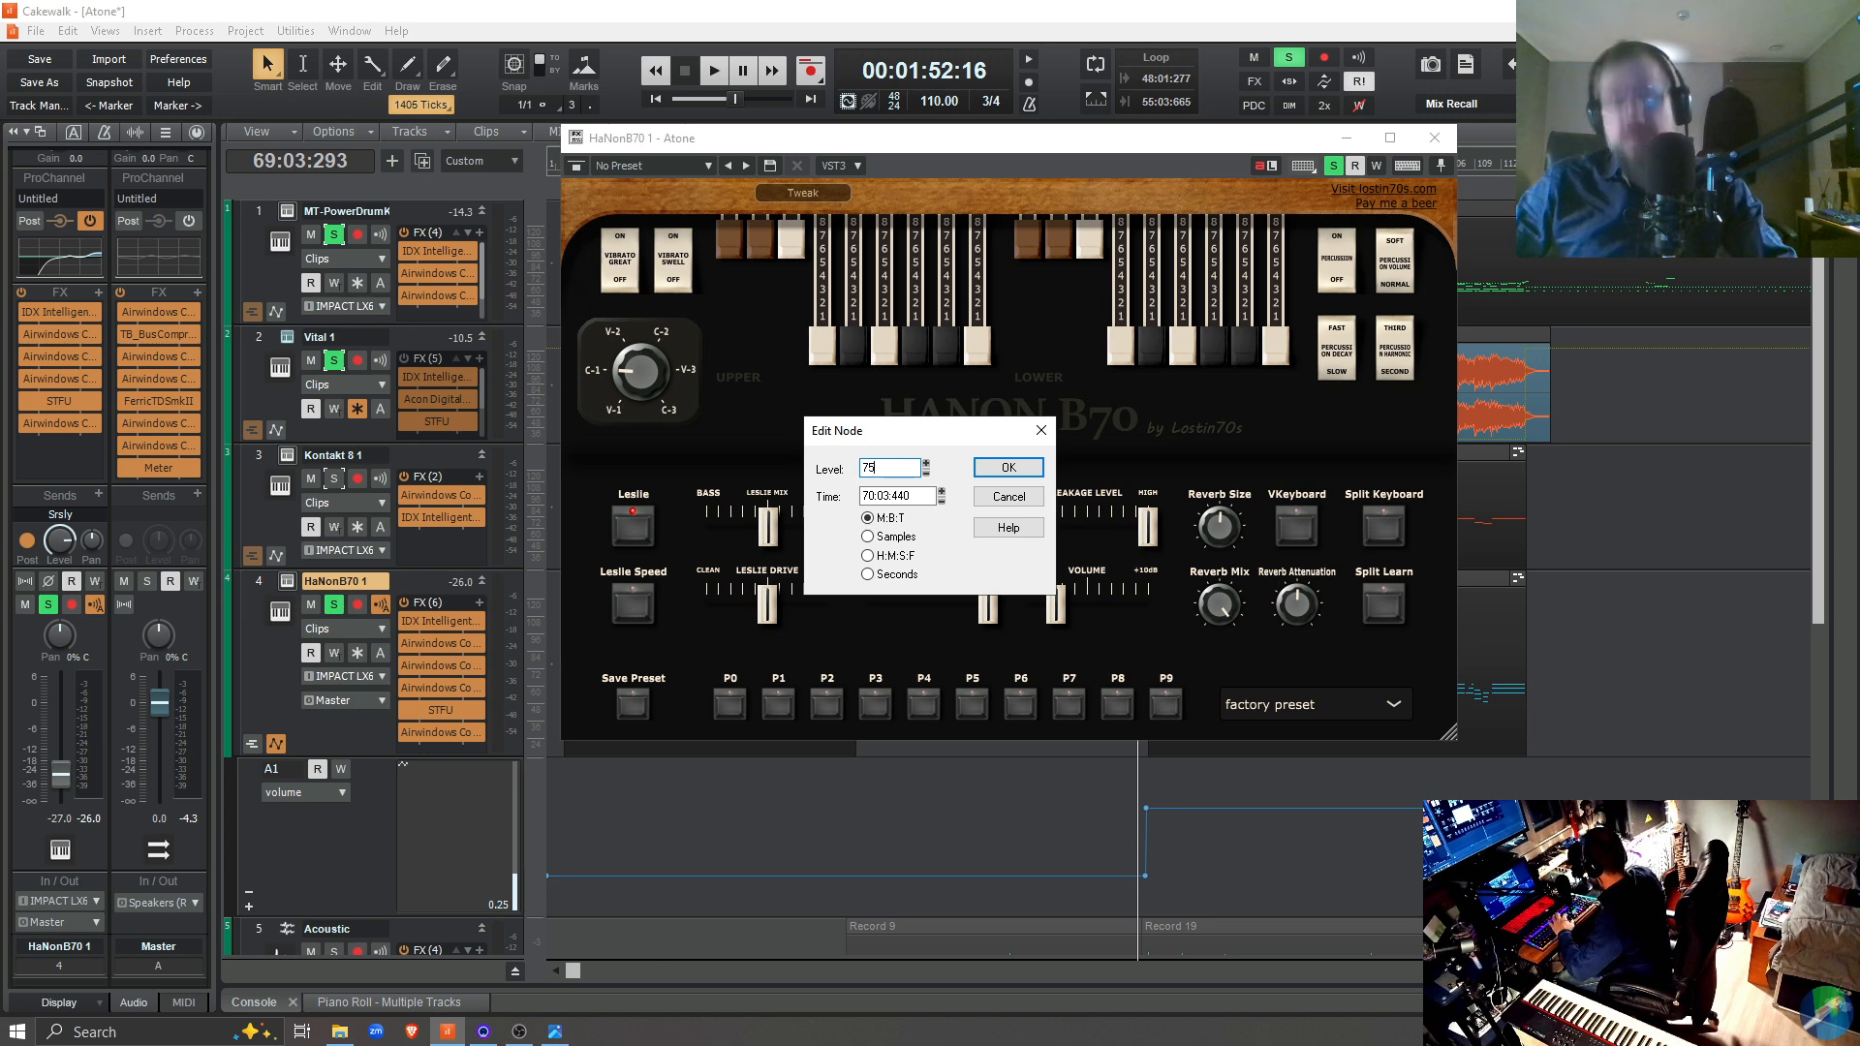
{"action": "key", "text": "Return"}
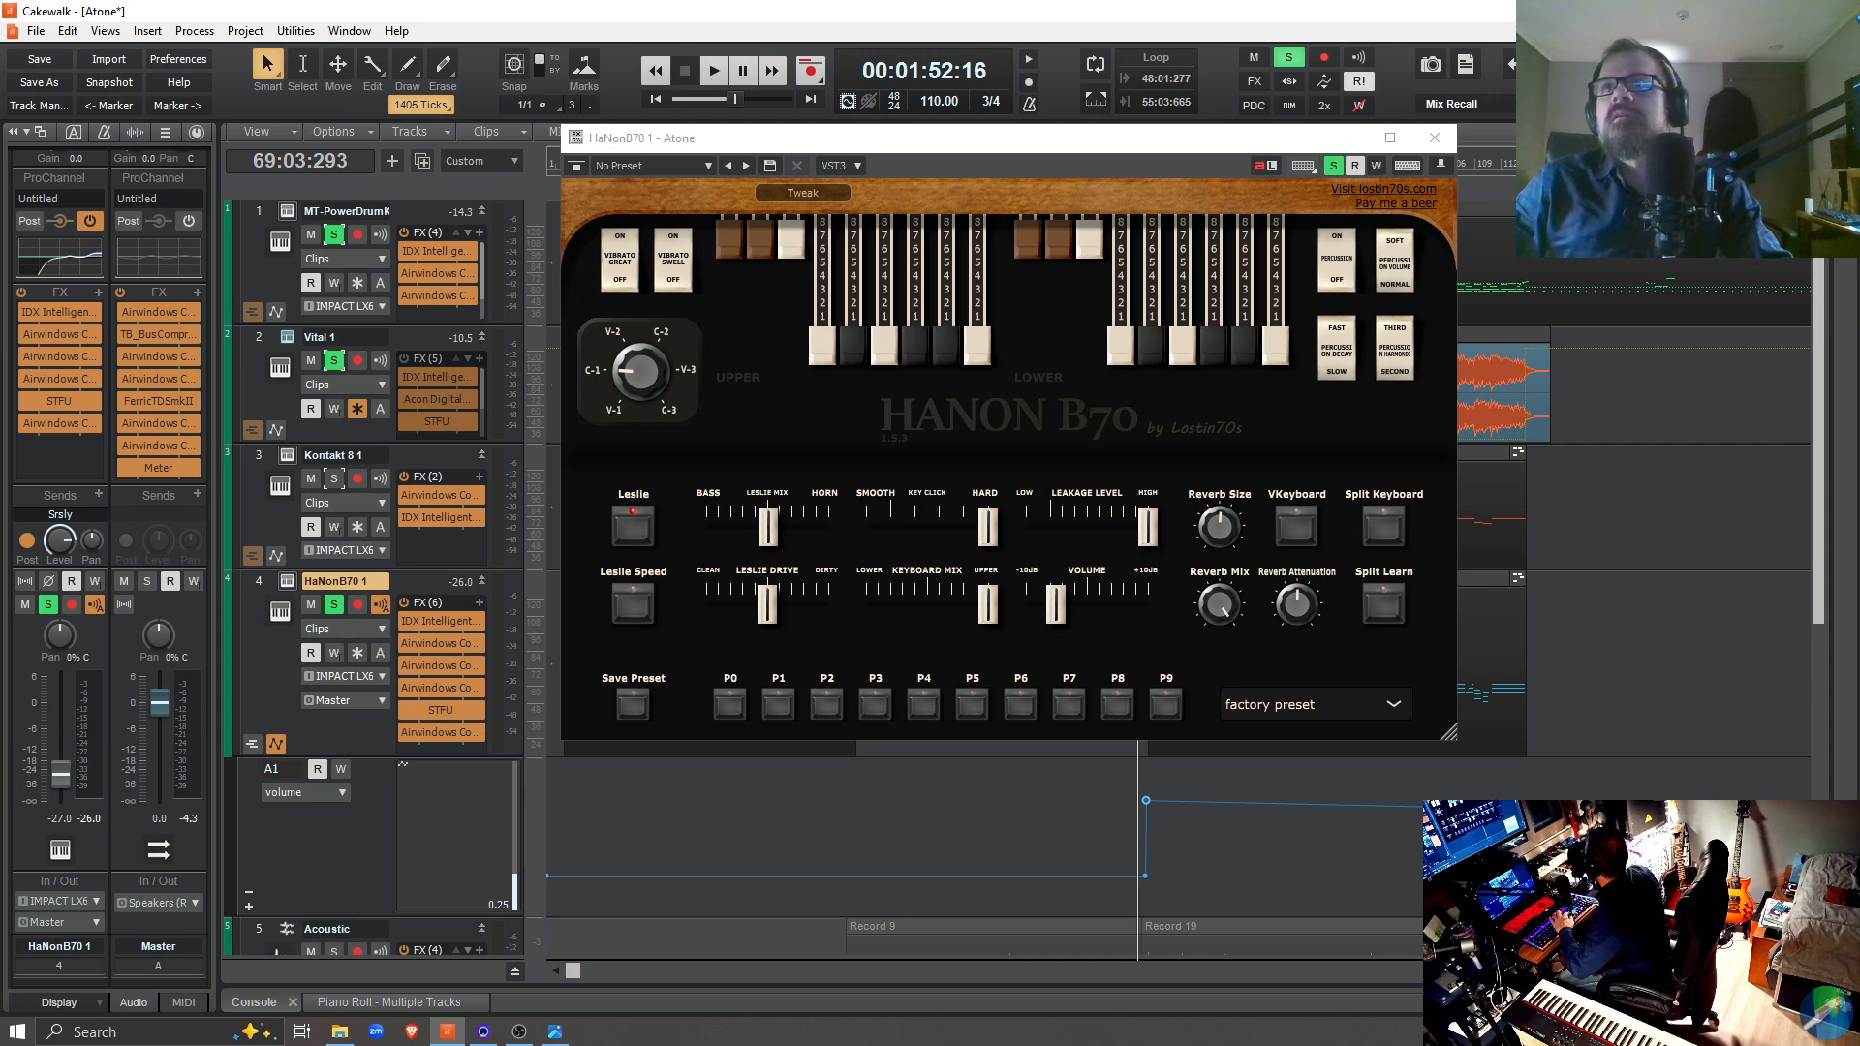
{"action": "left_click", "coordinate": [1544, 954]}
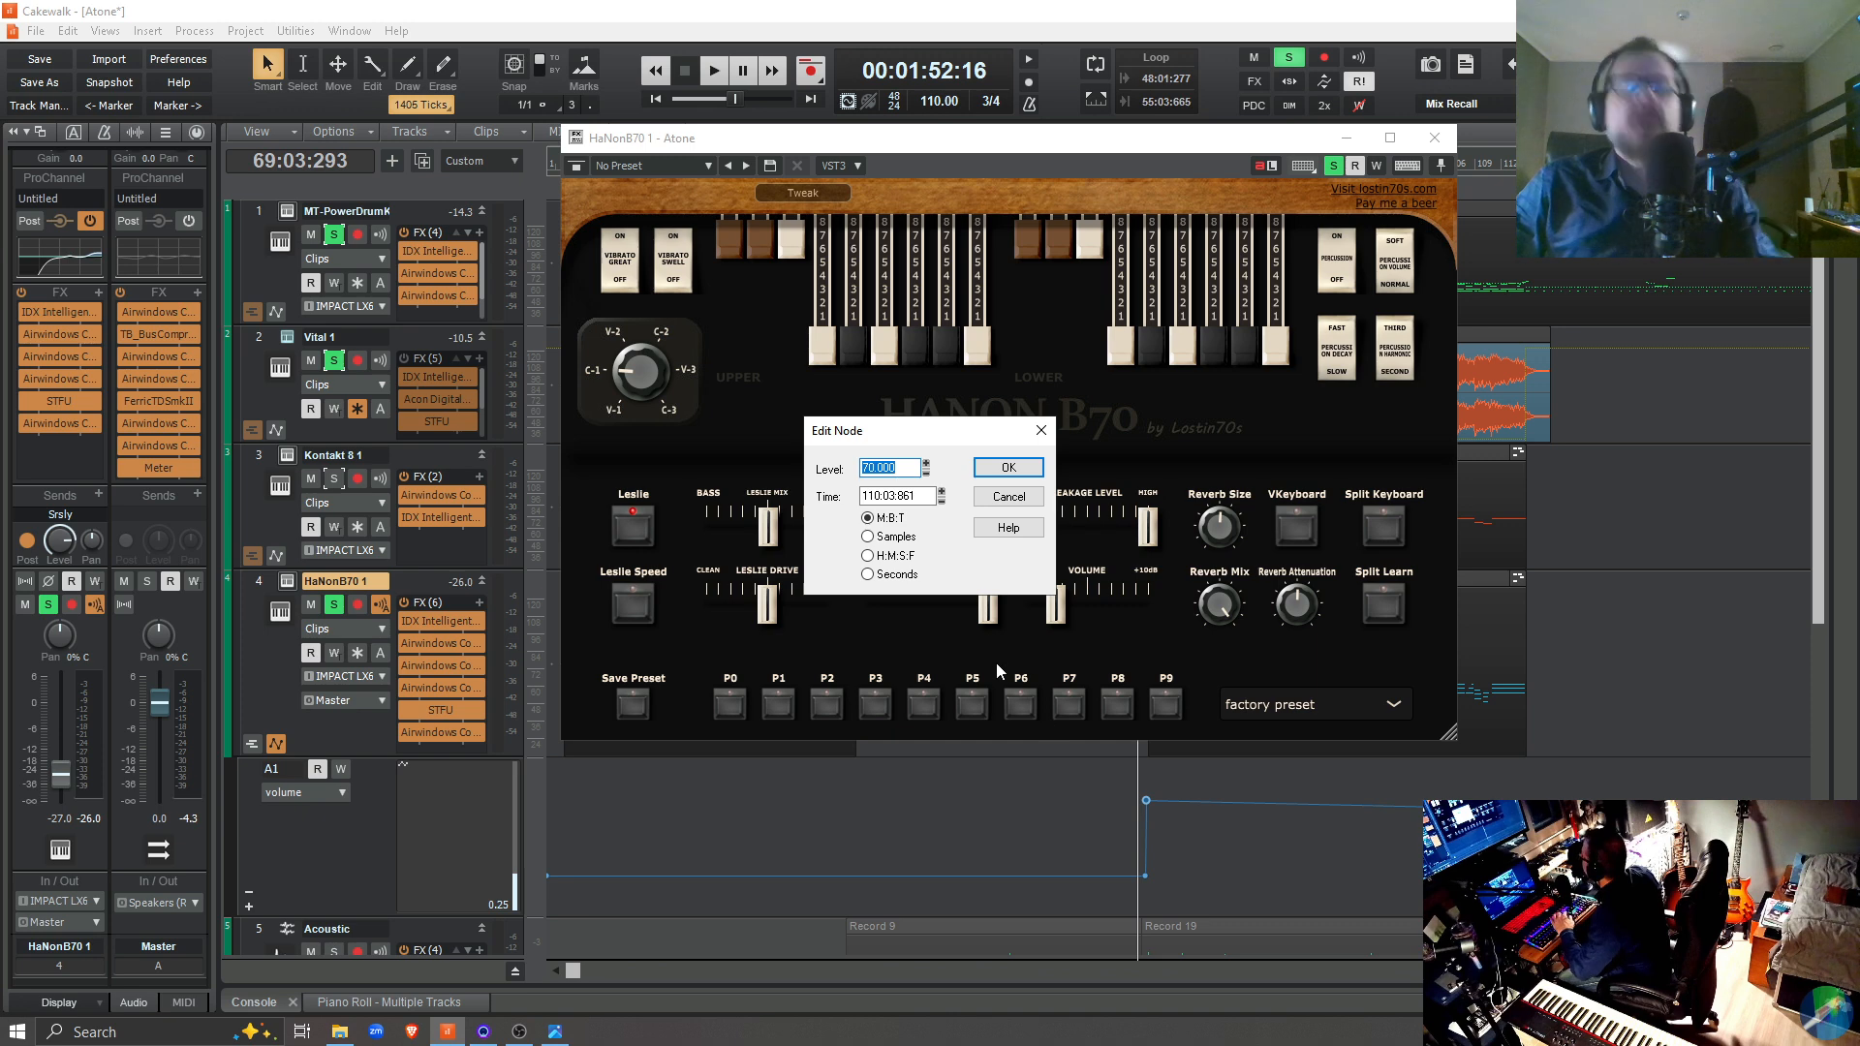
{"action": "type", "text": "75"}
{"action": "key", "text": "Return"}
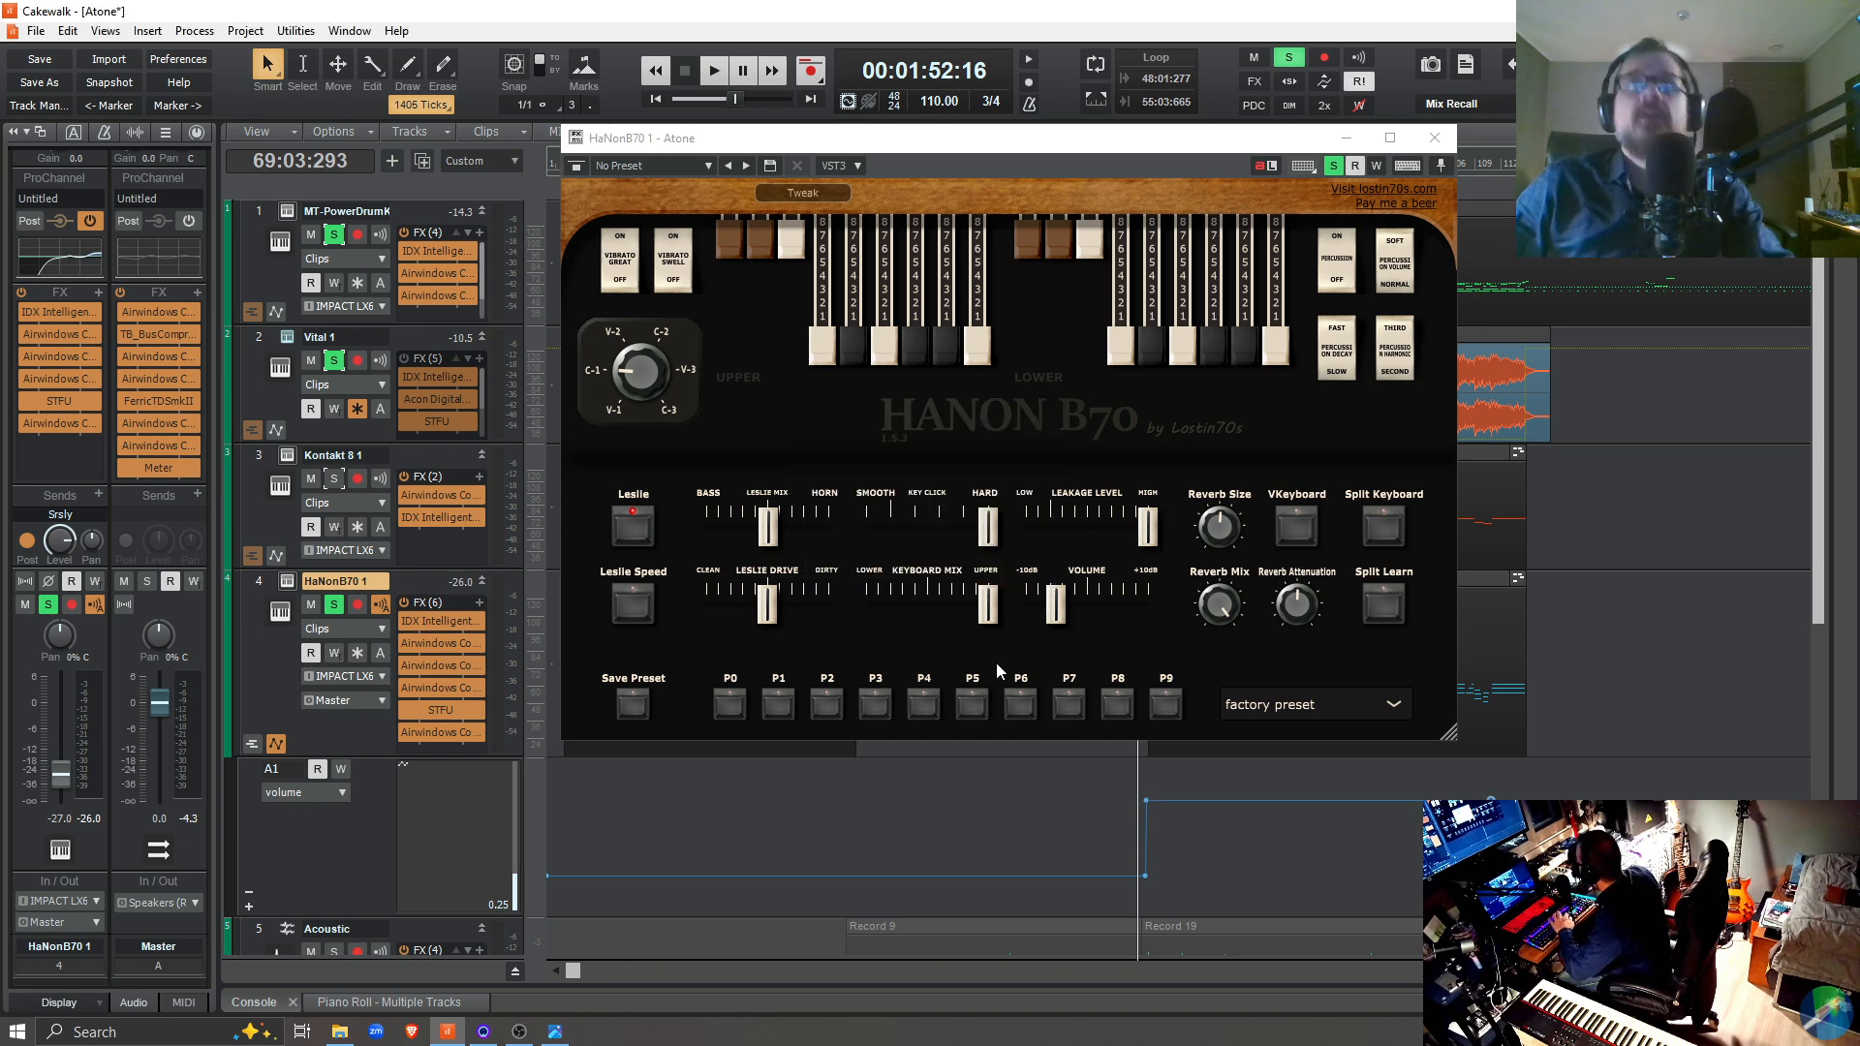
Play from 69:03:293 to check the organ's volume, stop, and unsolo the drum, Vital 1 and HaNonB70 1 tracks
{"action": "key", "text": "space"}
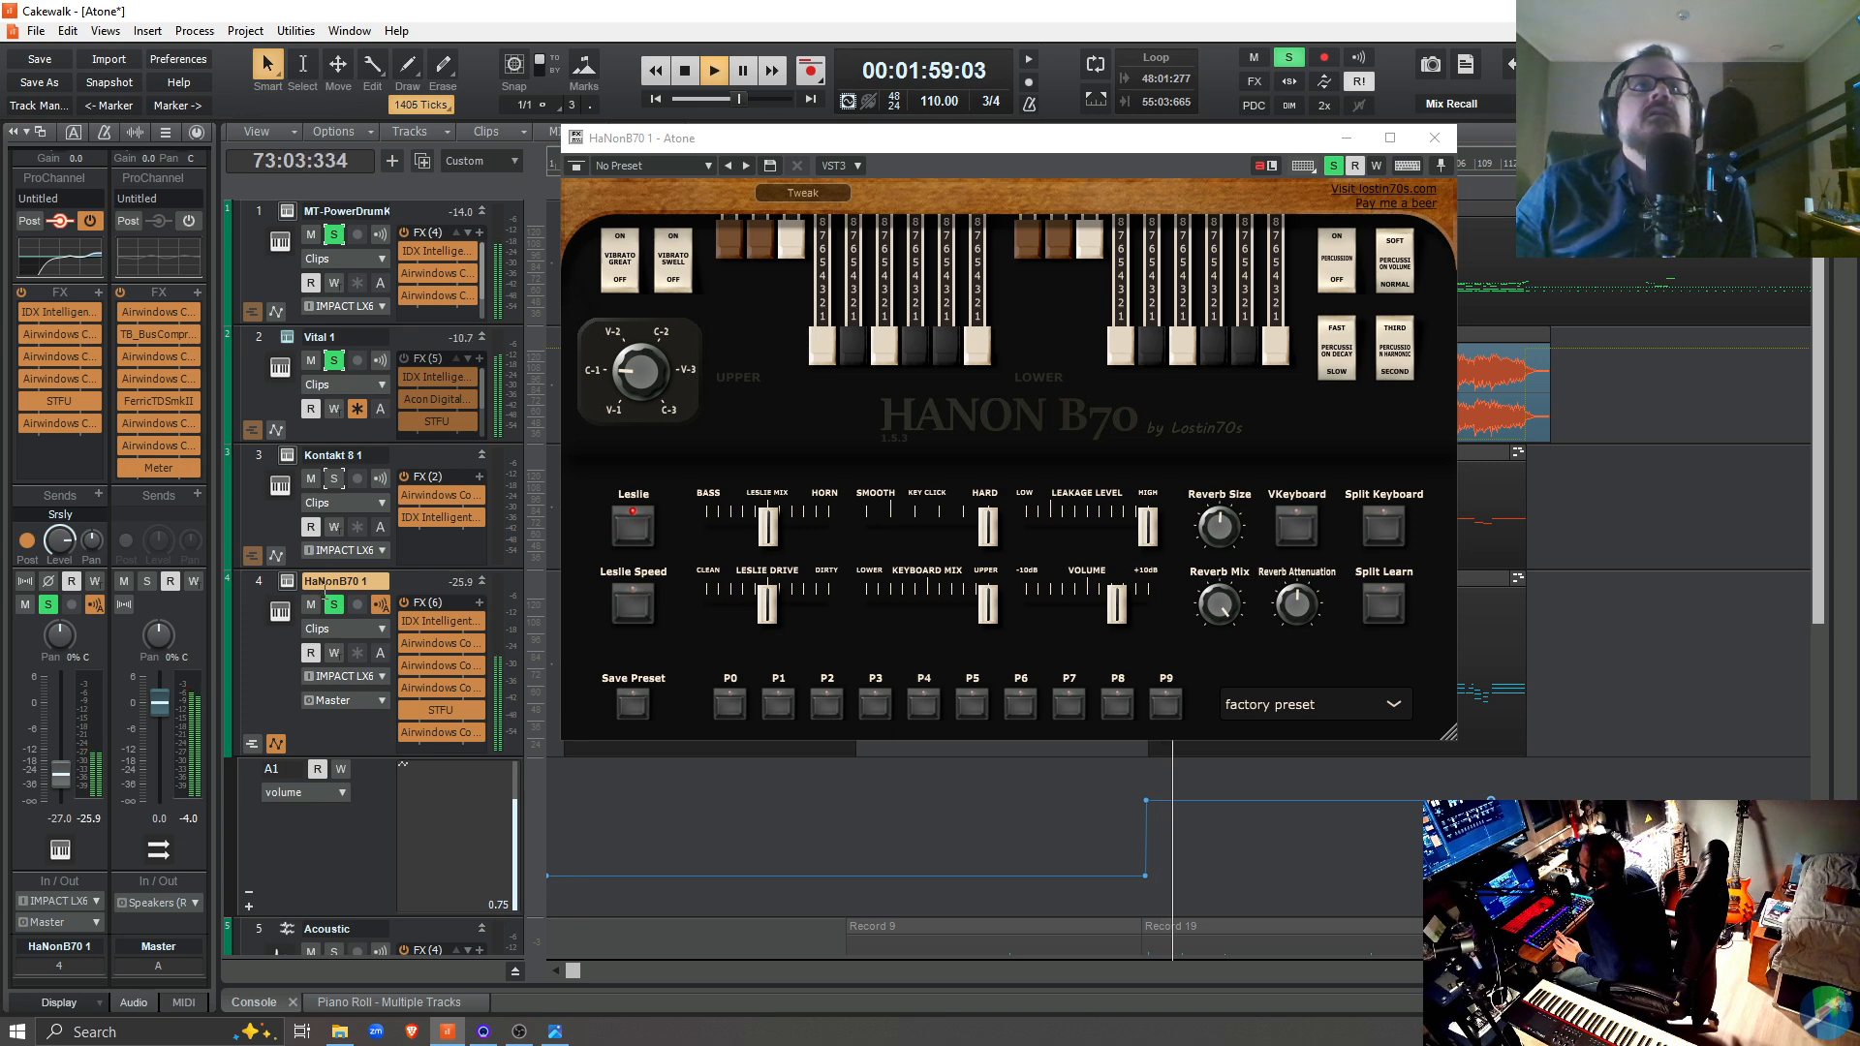
{"action": "key", "text": "space"}
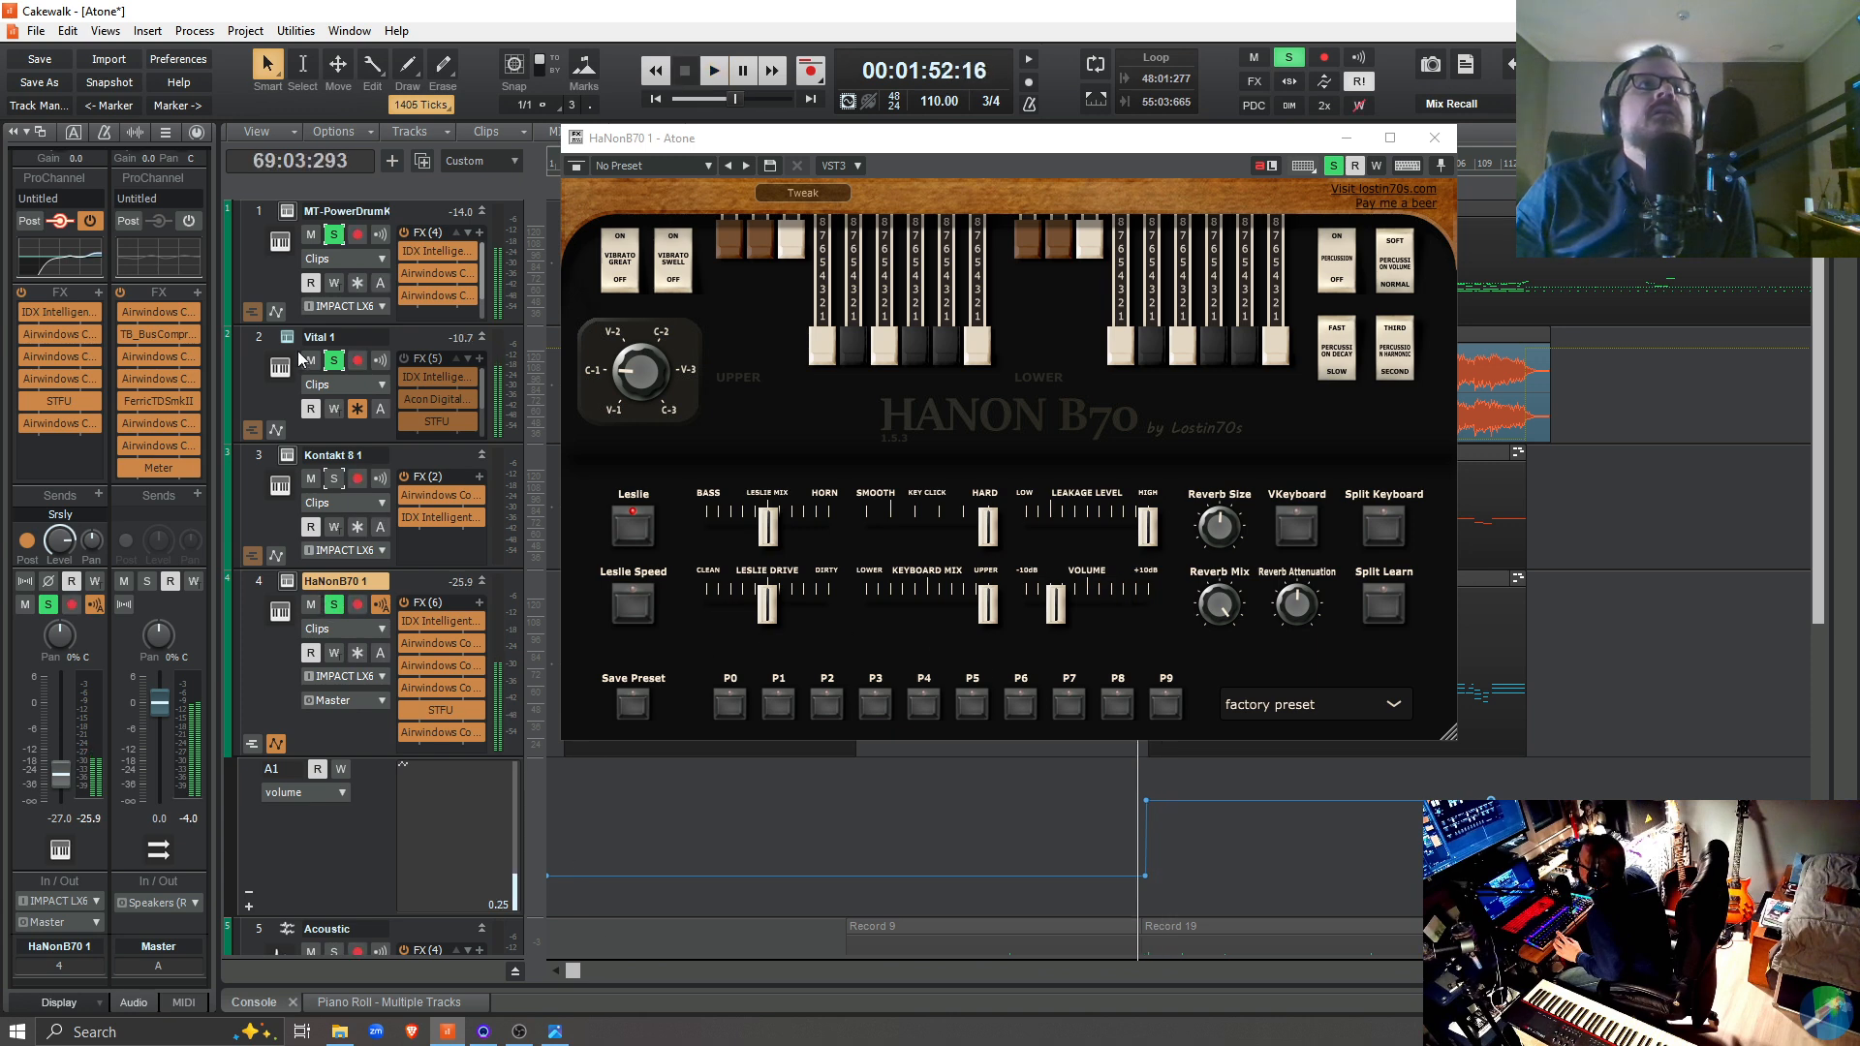
{"action": "left_click", "coordinate": [335, 236]}
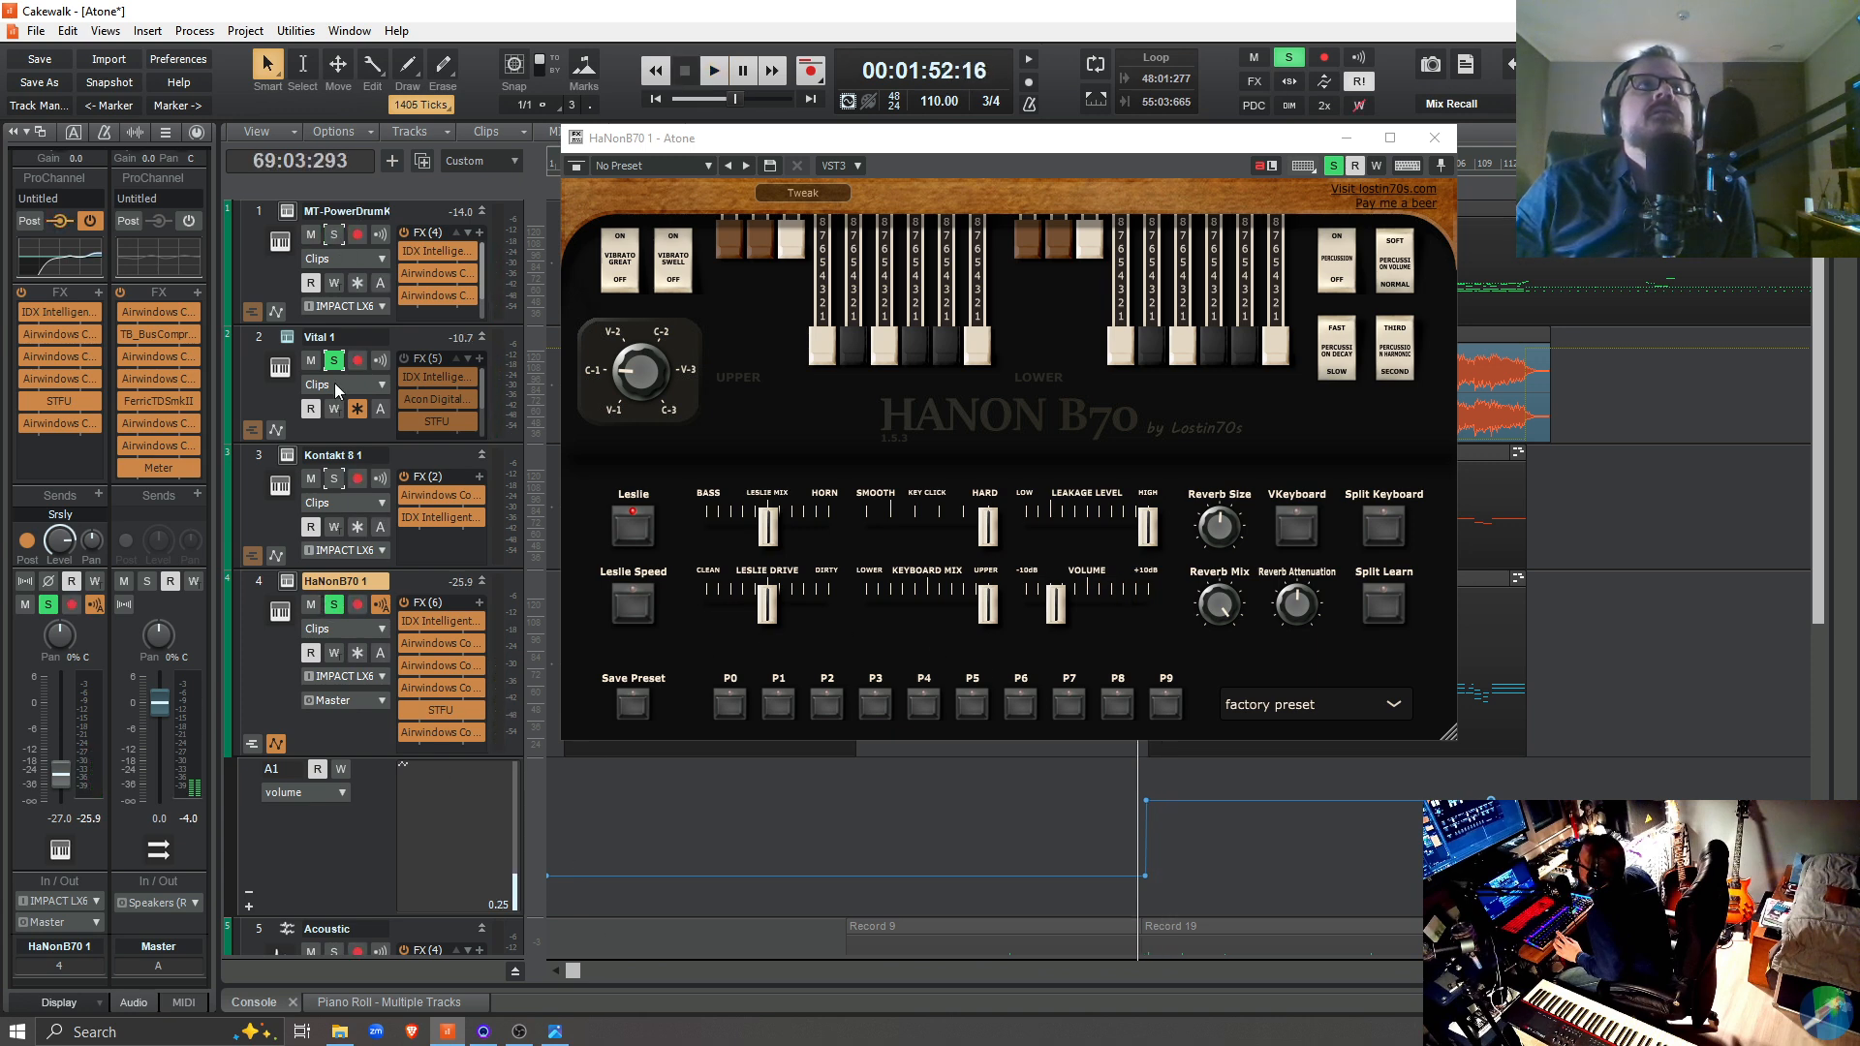
{"action": "left_click", "coordinate": [332, 605]}
Play the full mix from 69:03:293, briefly toggling the Kontakt track's solo, and stop playback
{"action": "key", "text": "space"}
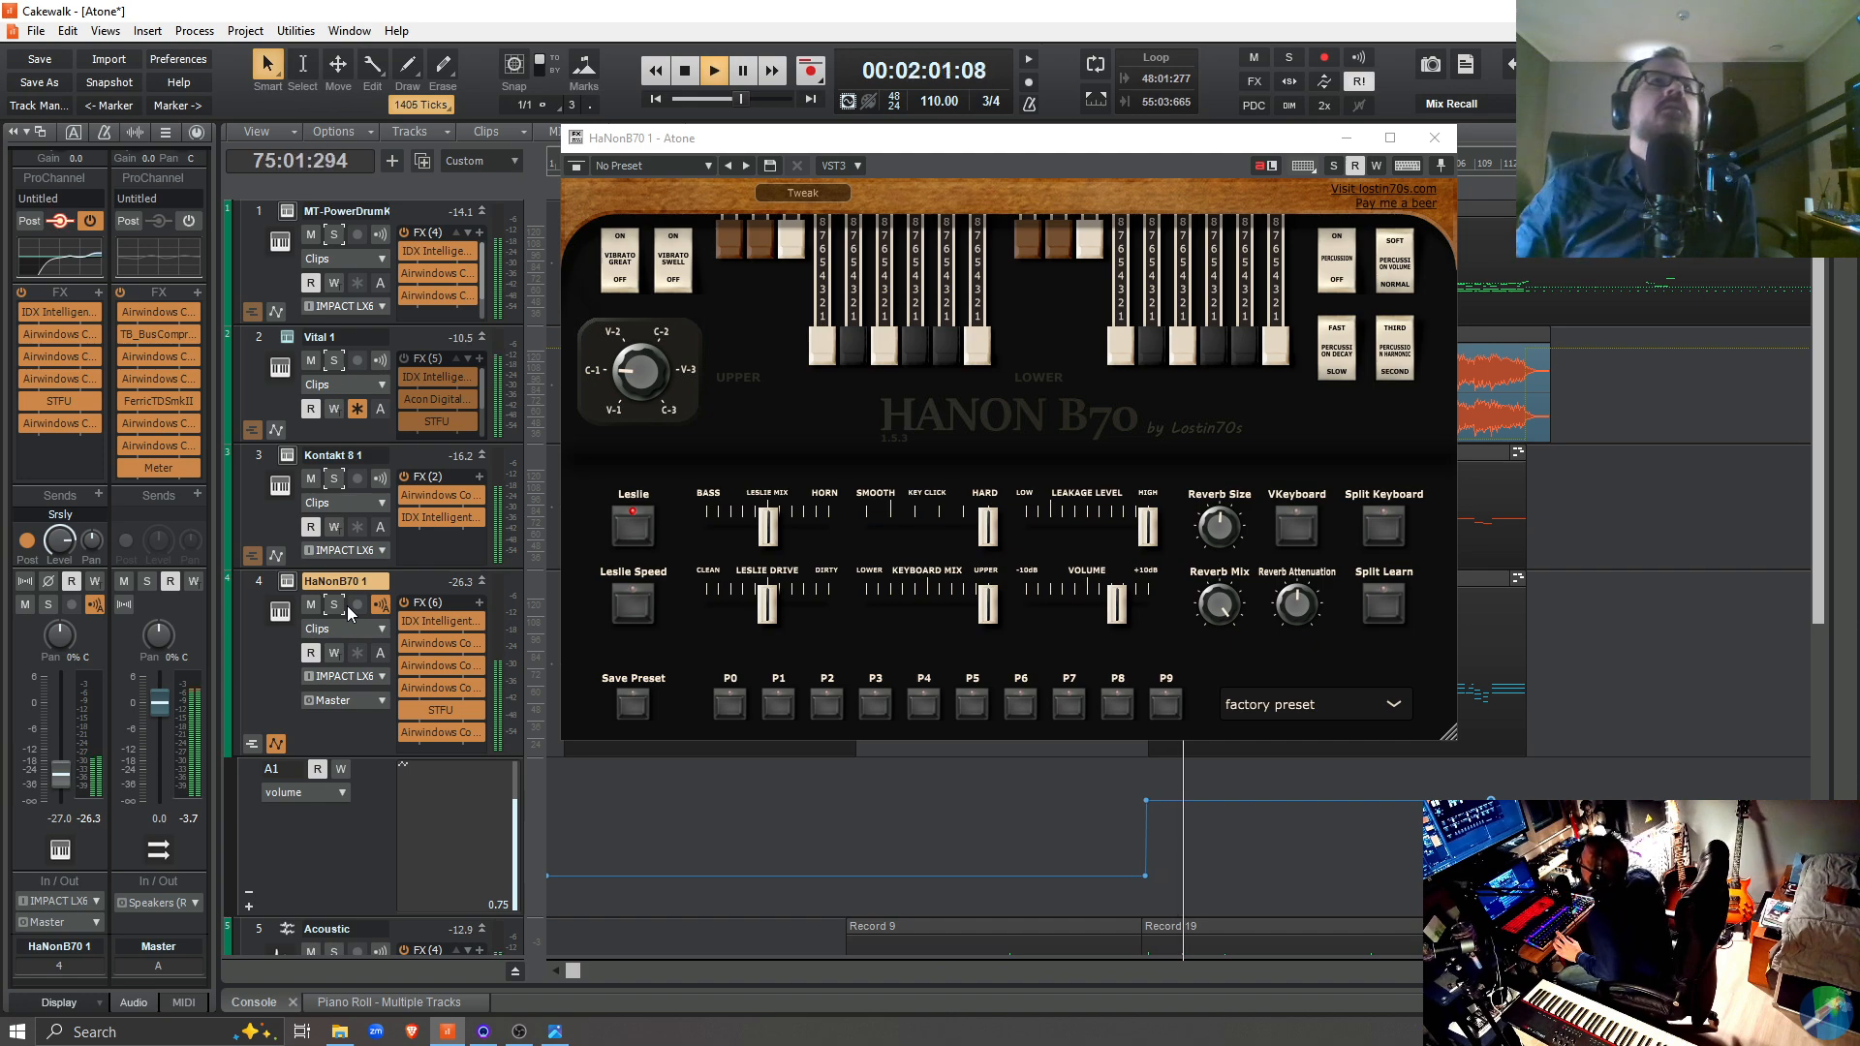
{"action": "left_click", "coordinate": [333, 478]}
{"action": "left_click", "coordinate": [334, 478]}
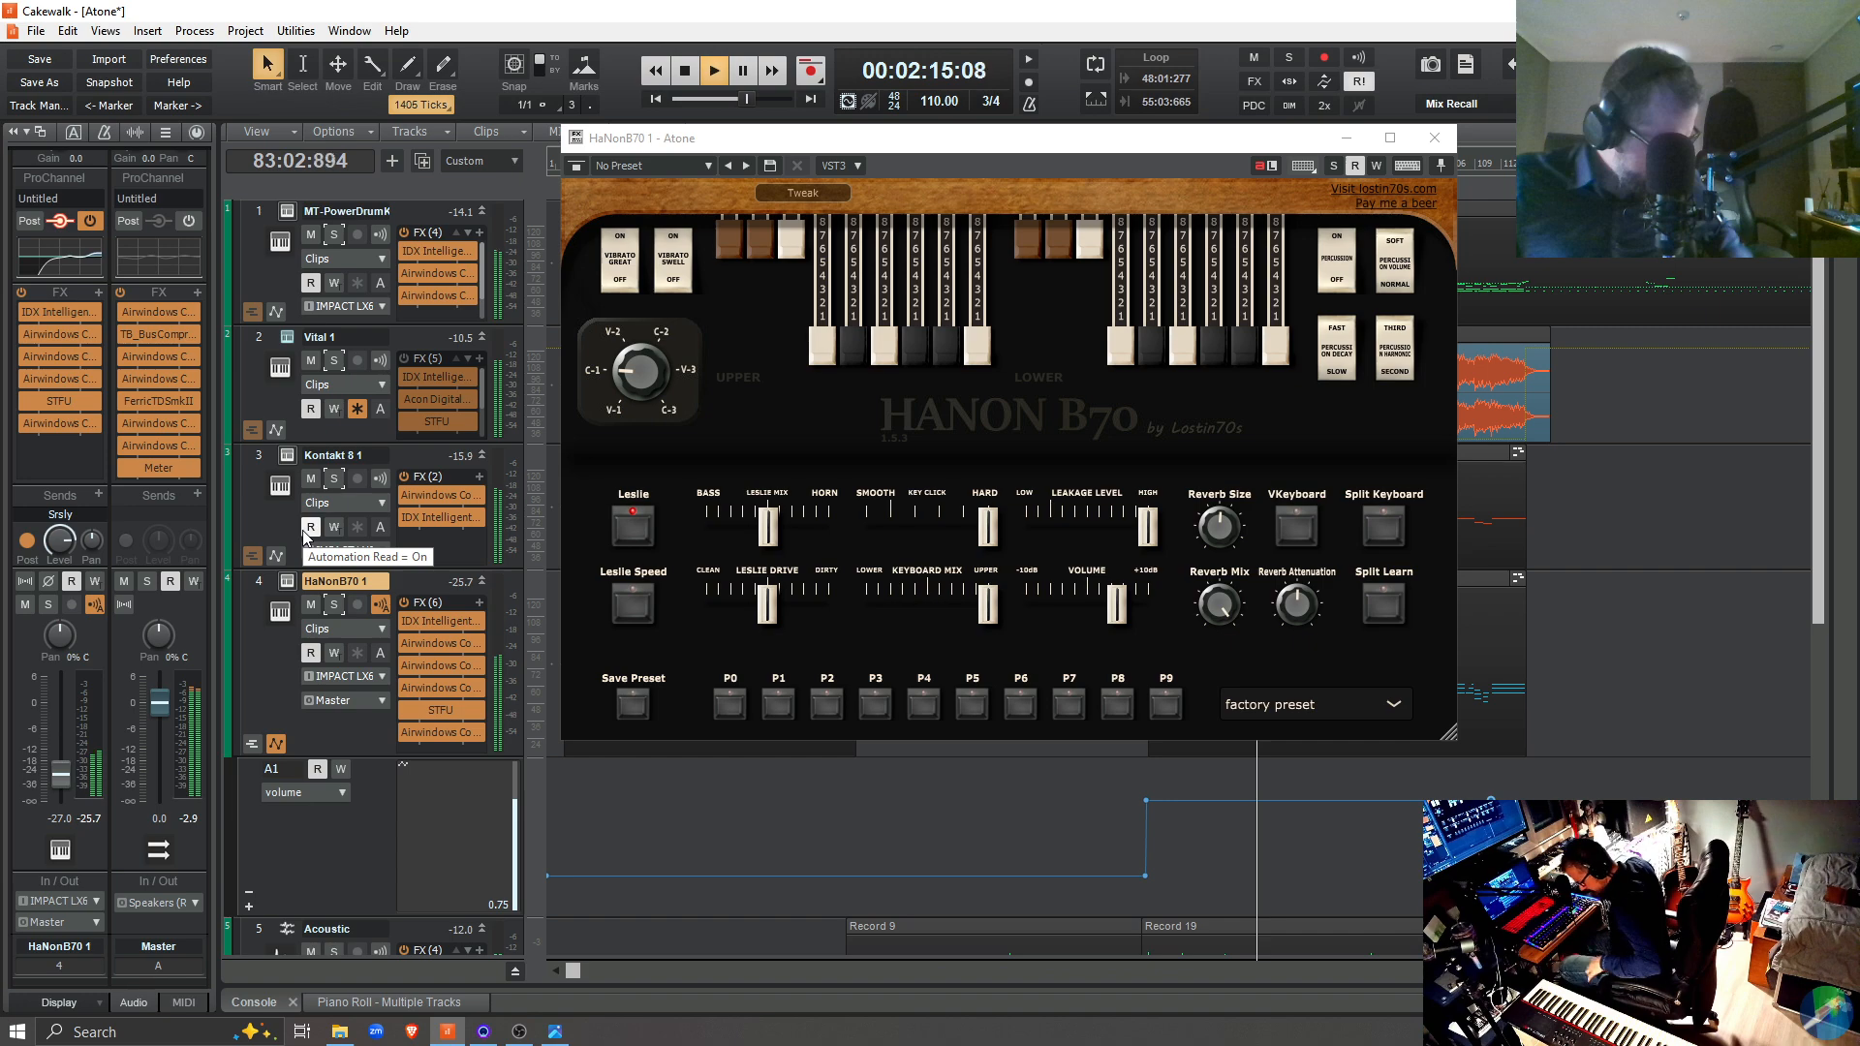
{"action": "key", "text": "space"}
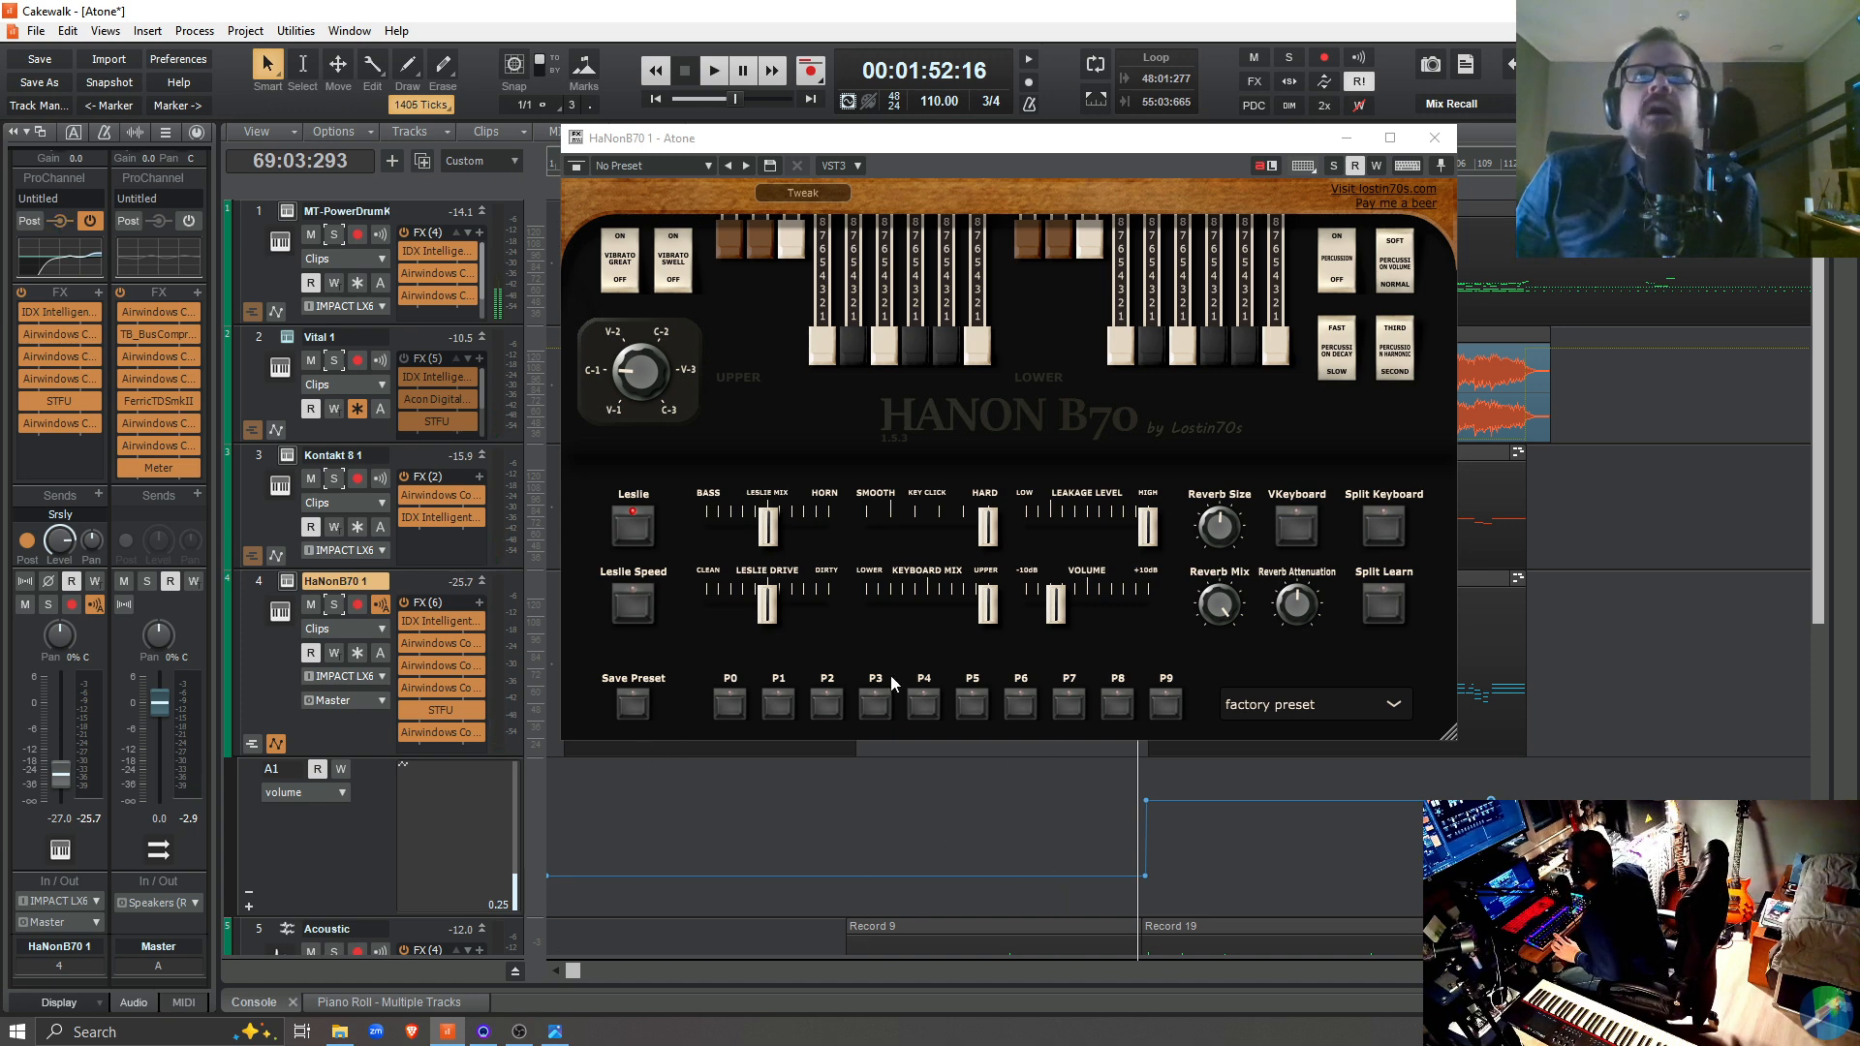
Try Leslie Drive just above clean while playing the full mix from 69:03:293, and return it to the middle
{"action": "left_click_drag", "start_coordinate": [765, 610], "coordinate": [706, 610]}
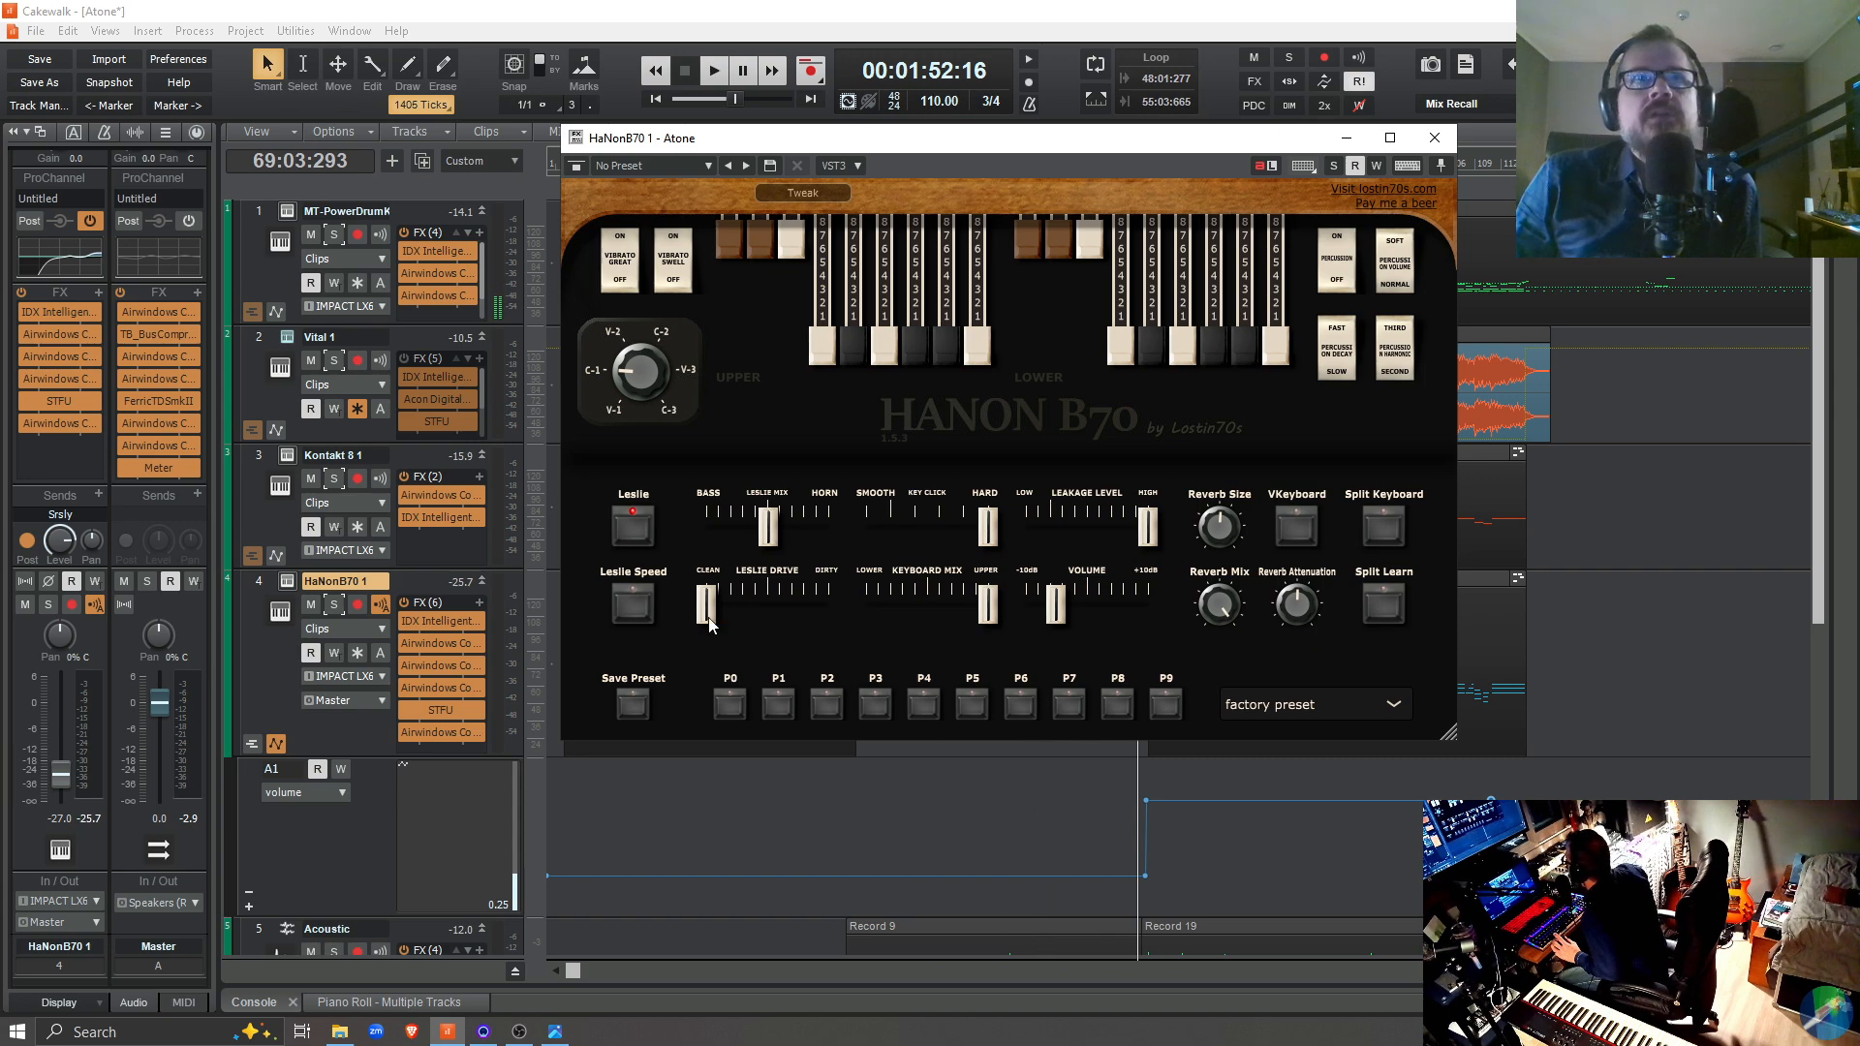
{"action": "left_click_drag", "start_coordinate": [713, 620], "coordinate": [730, 625]}
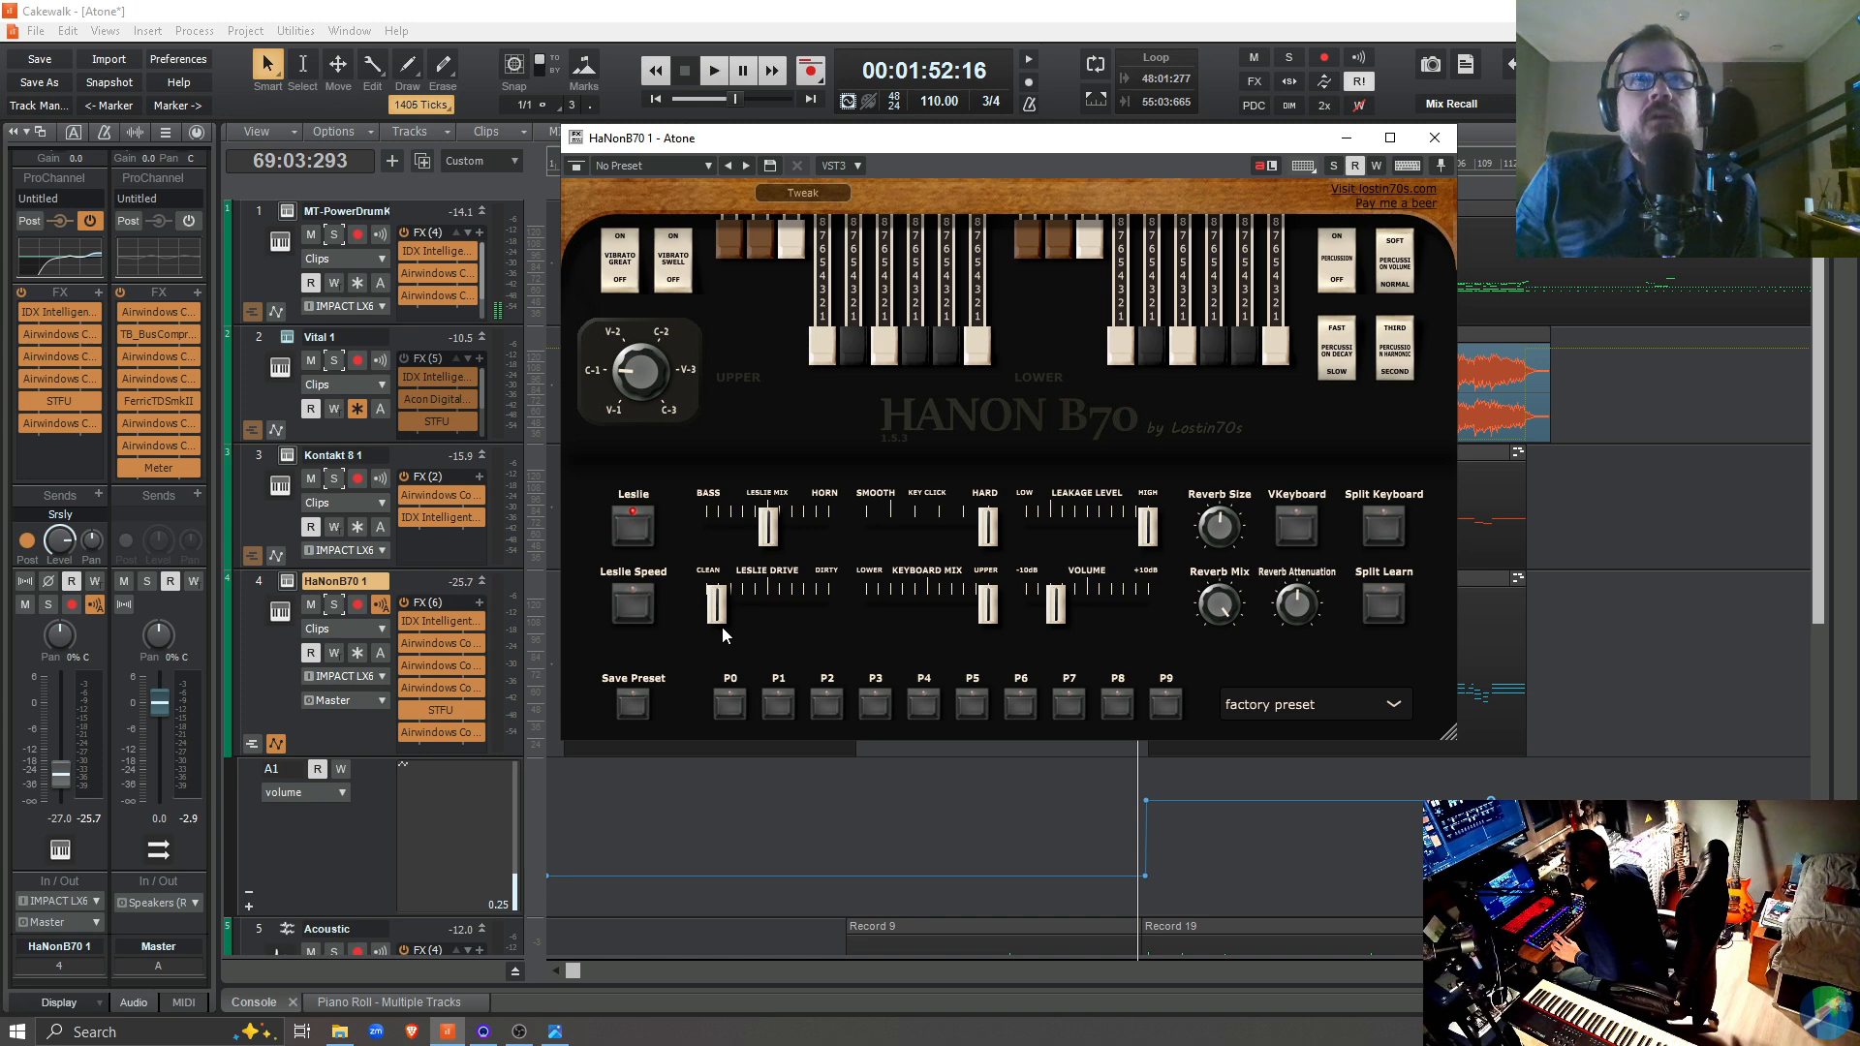
{"action": "key", "text": "space"}
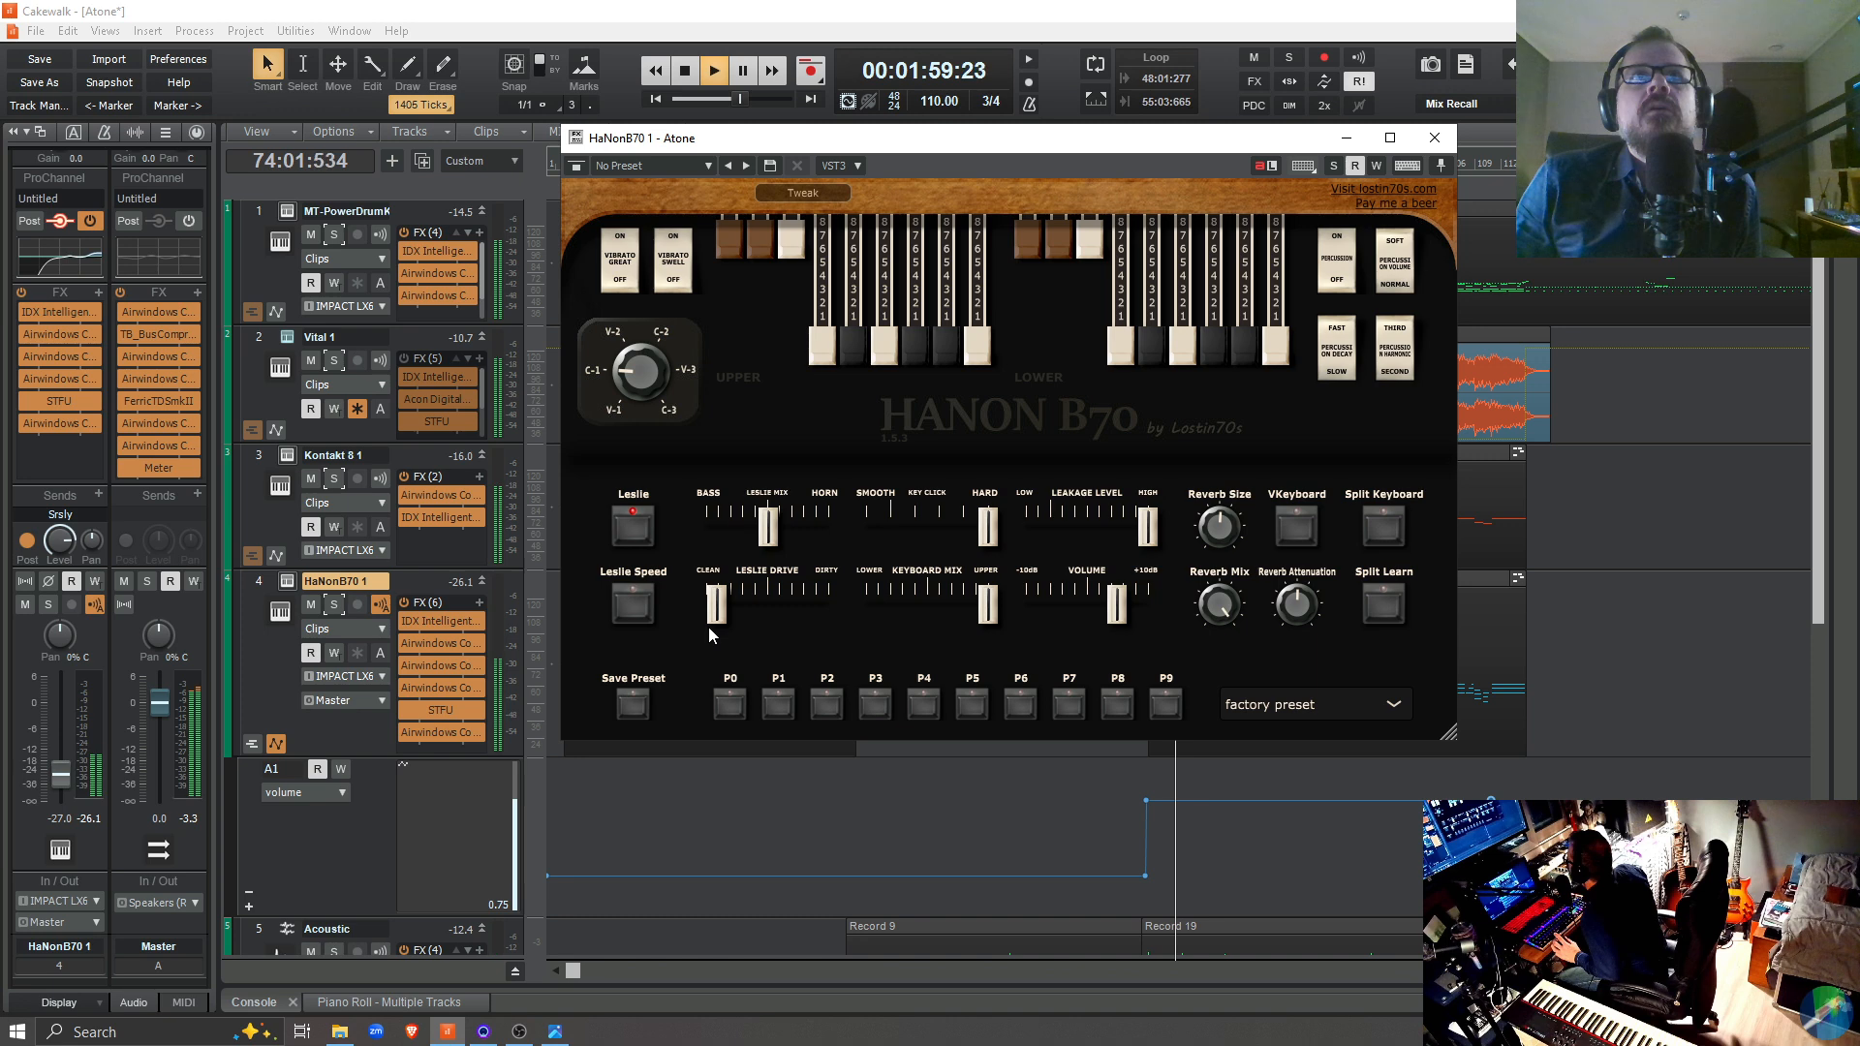
{"action": "left_click_drag", "start_coordinate": [709, 629], "coordinate": [771, 614]}
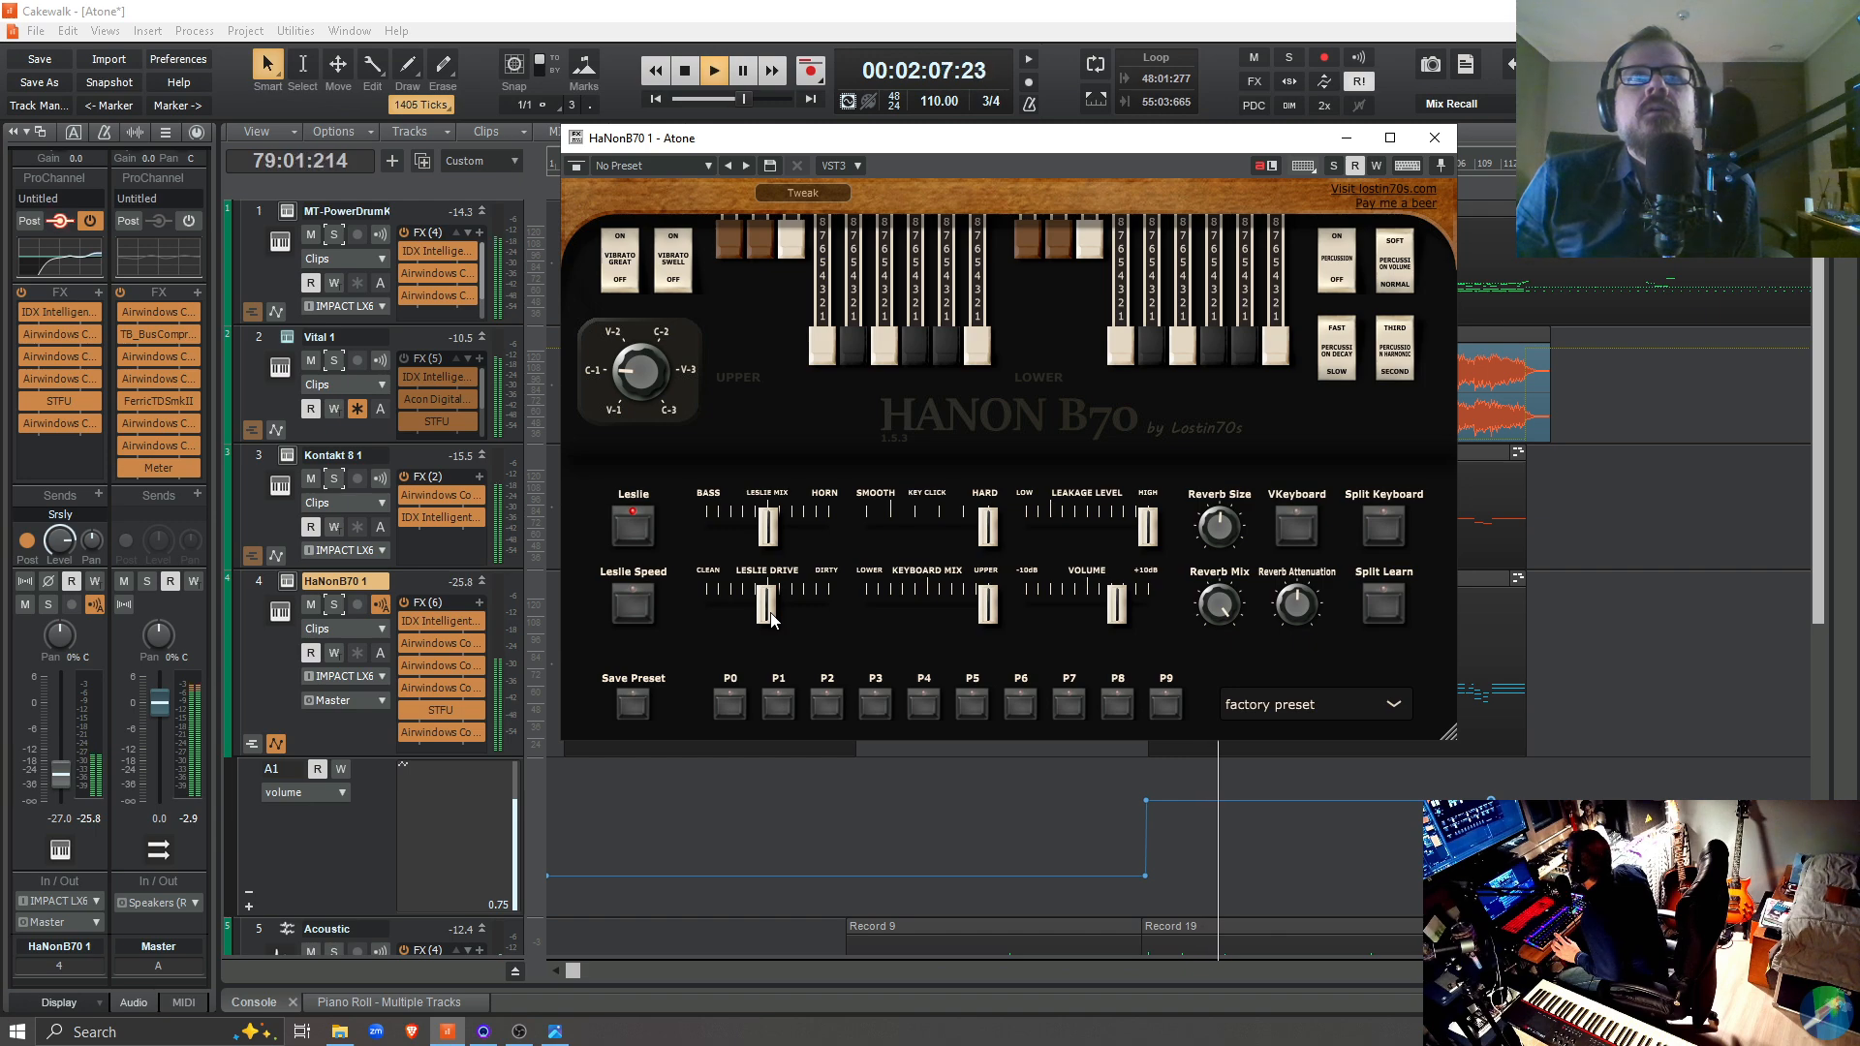
Compare Leslie Drive at clean, slightly driven and fully dirty in the playing mix, reset it to the middle, and stop playback
{"action": "left_click_drag", "start_coordinate": [770, 618], "coordinate": [709, 614]}
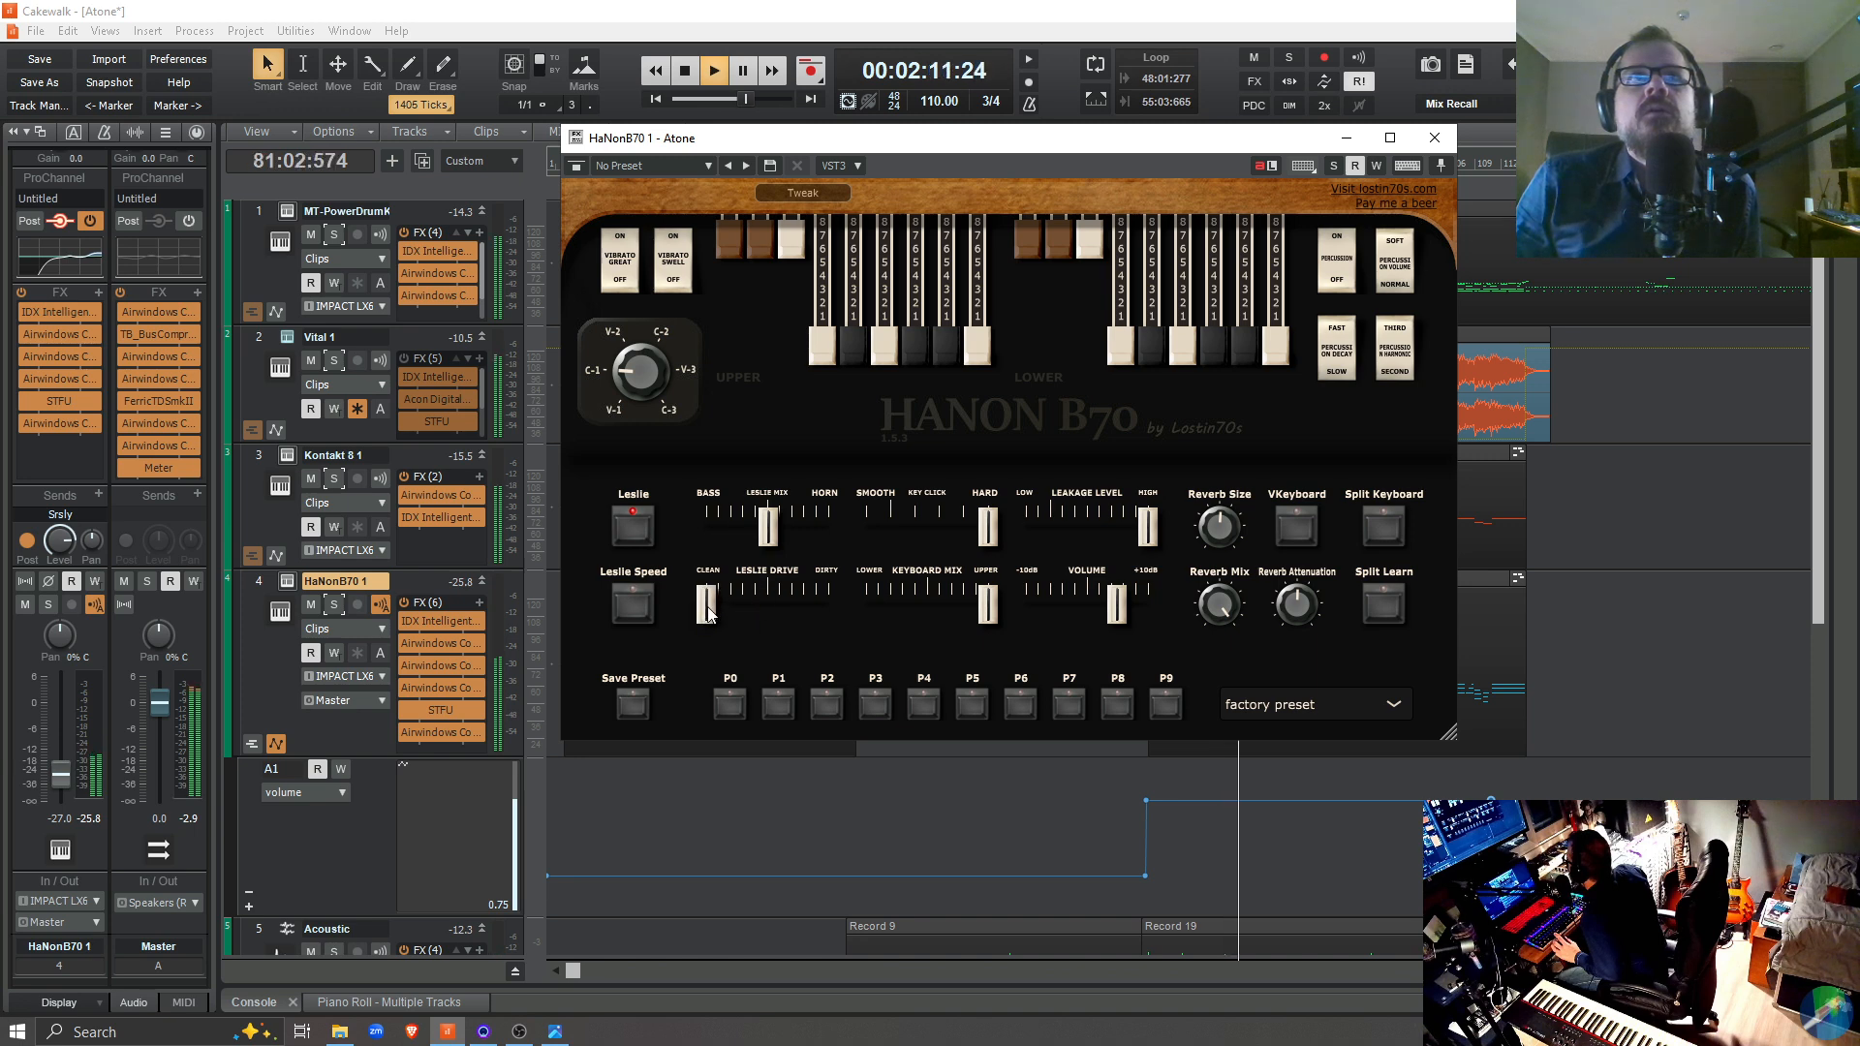
{"action": "left_click_drag", "start_coordinate": [707, 614], "coordinate": [742, 620]}
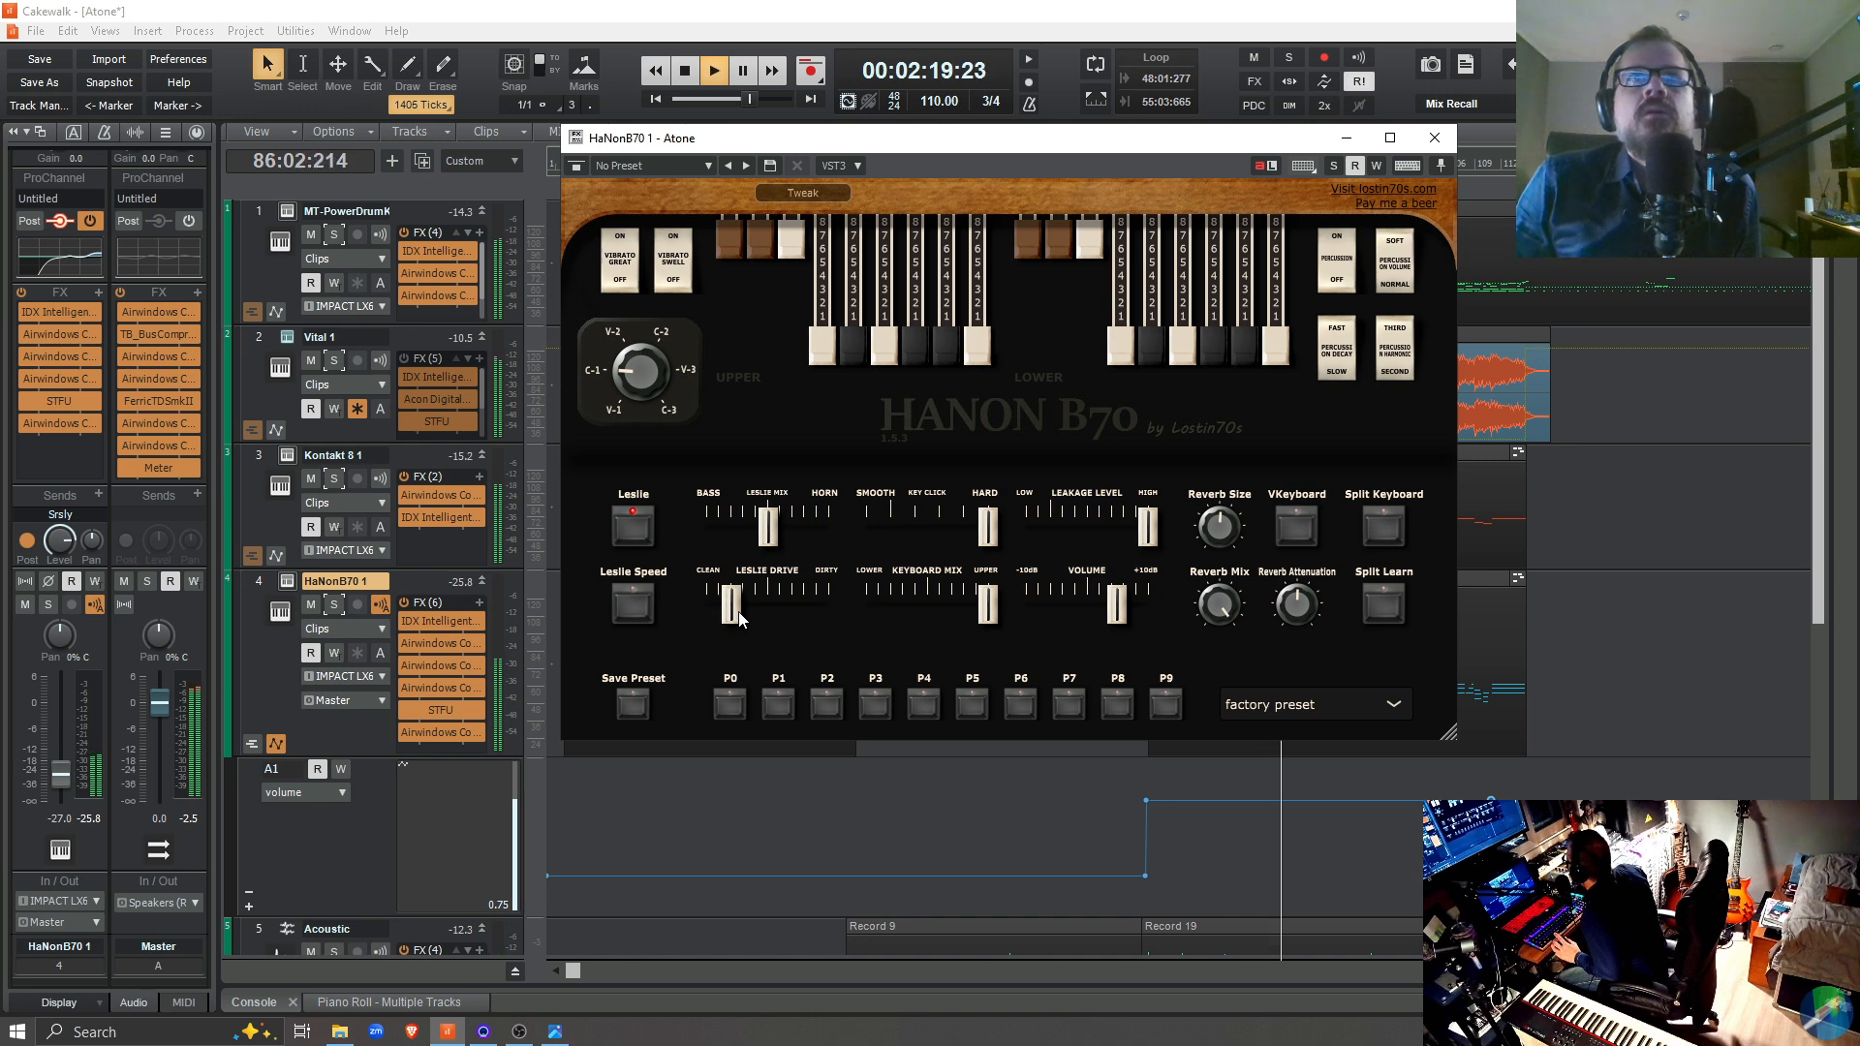
{"action": "left_click_drag", "start_coordinate": [742, 620], "coordinate": [852, 620]}
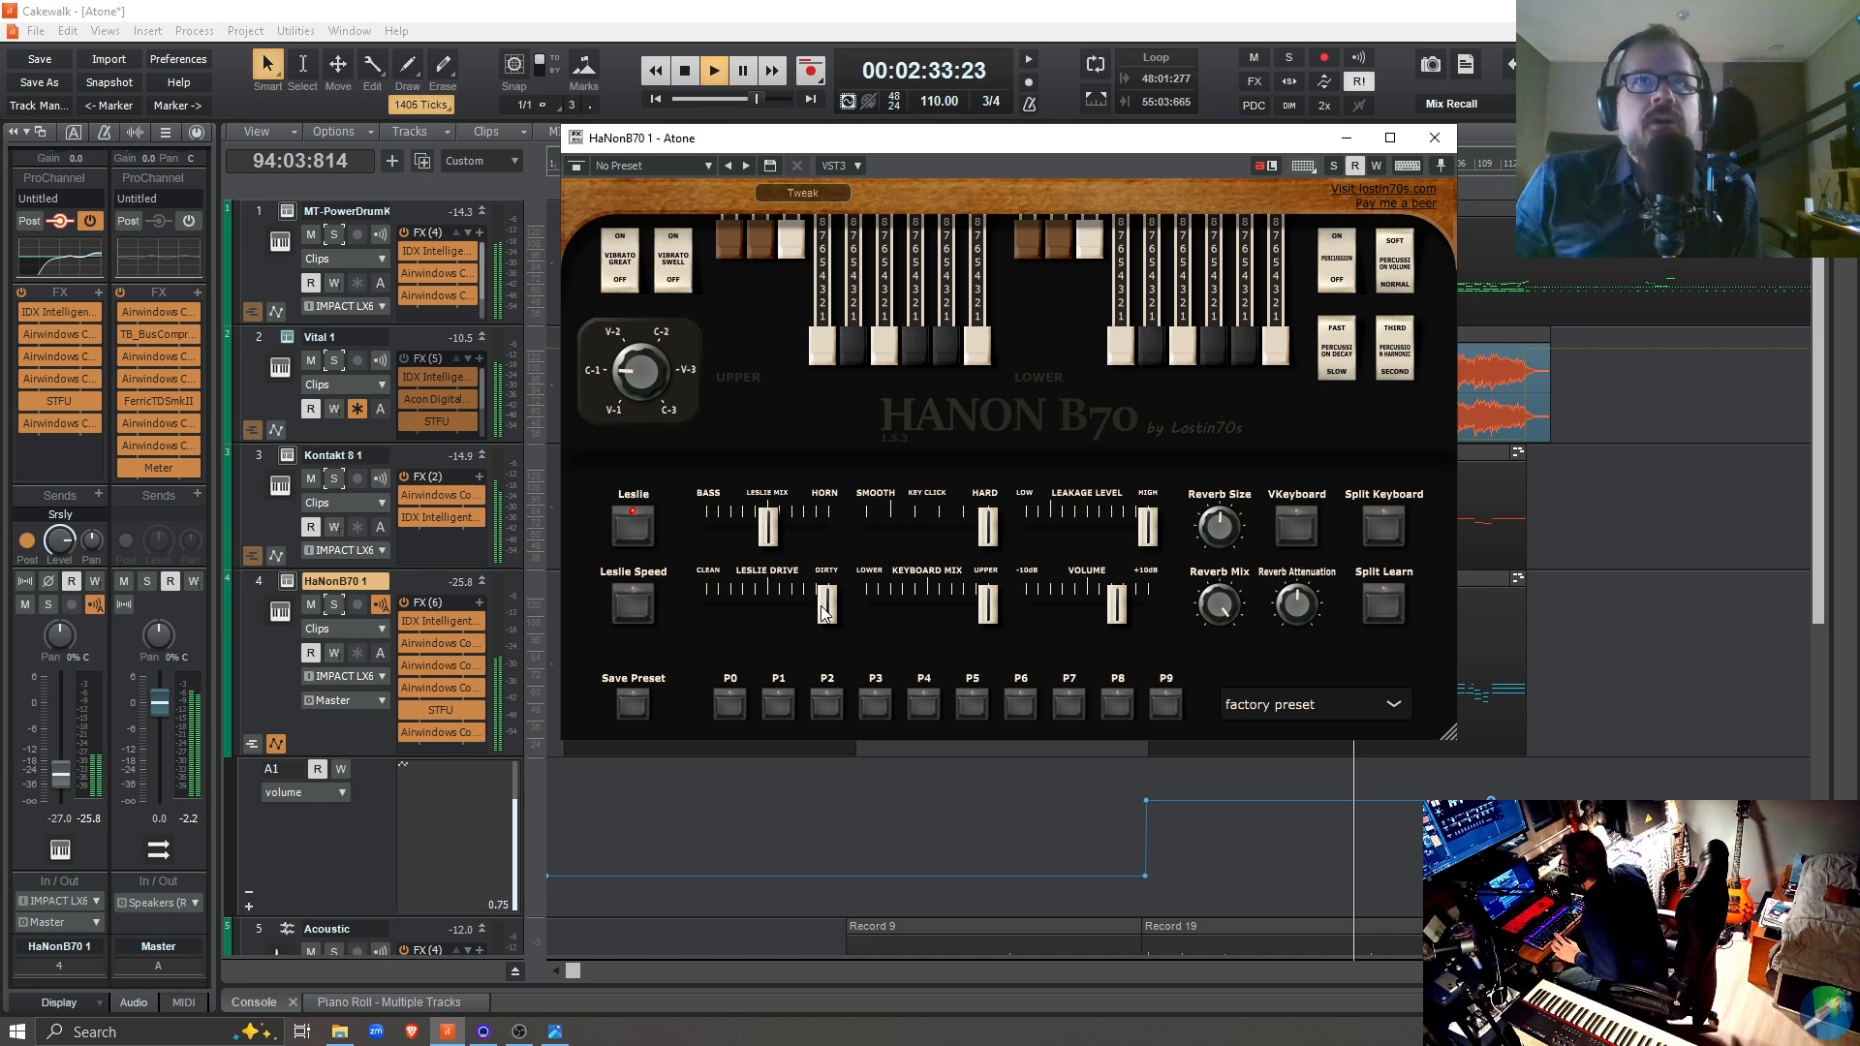
{"action": "left_click_drag", "start_coordinate": [824, 611], "coordinate": [779, 637]}
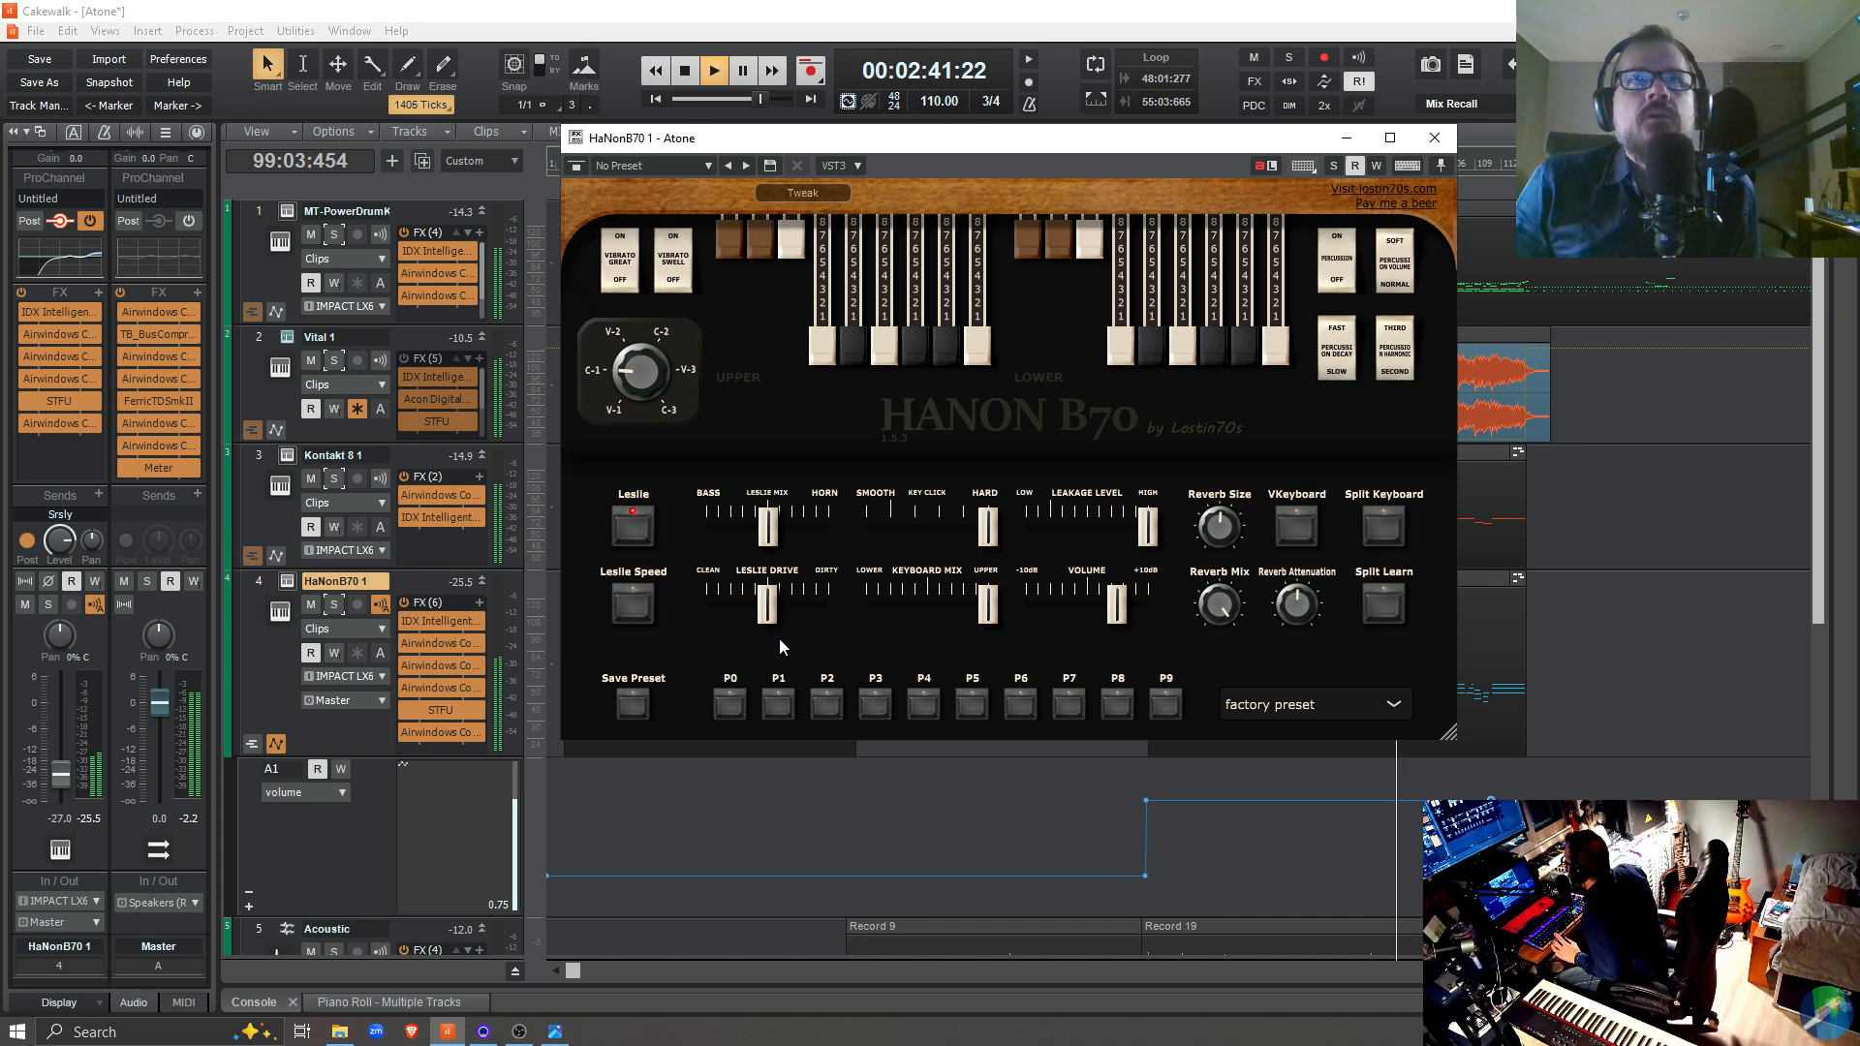
{"action": "key", "text": "space"}
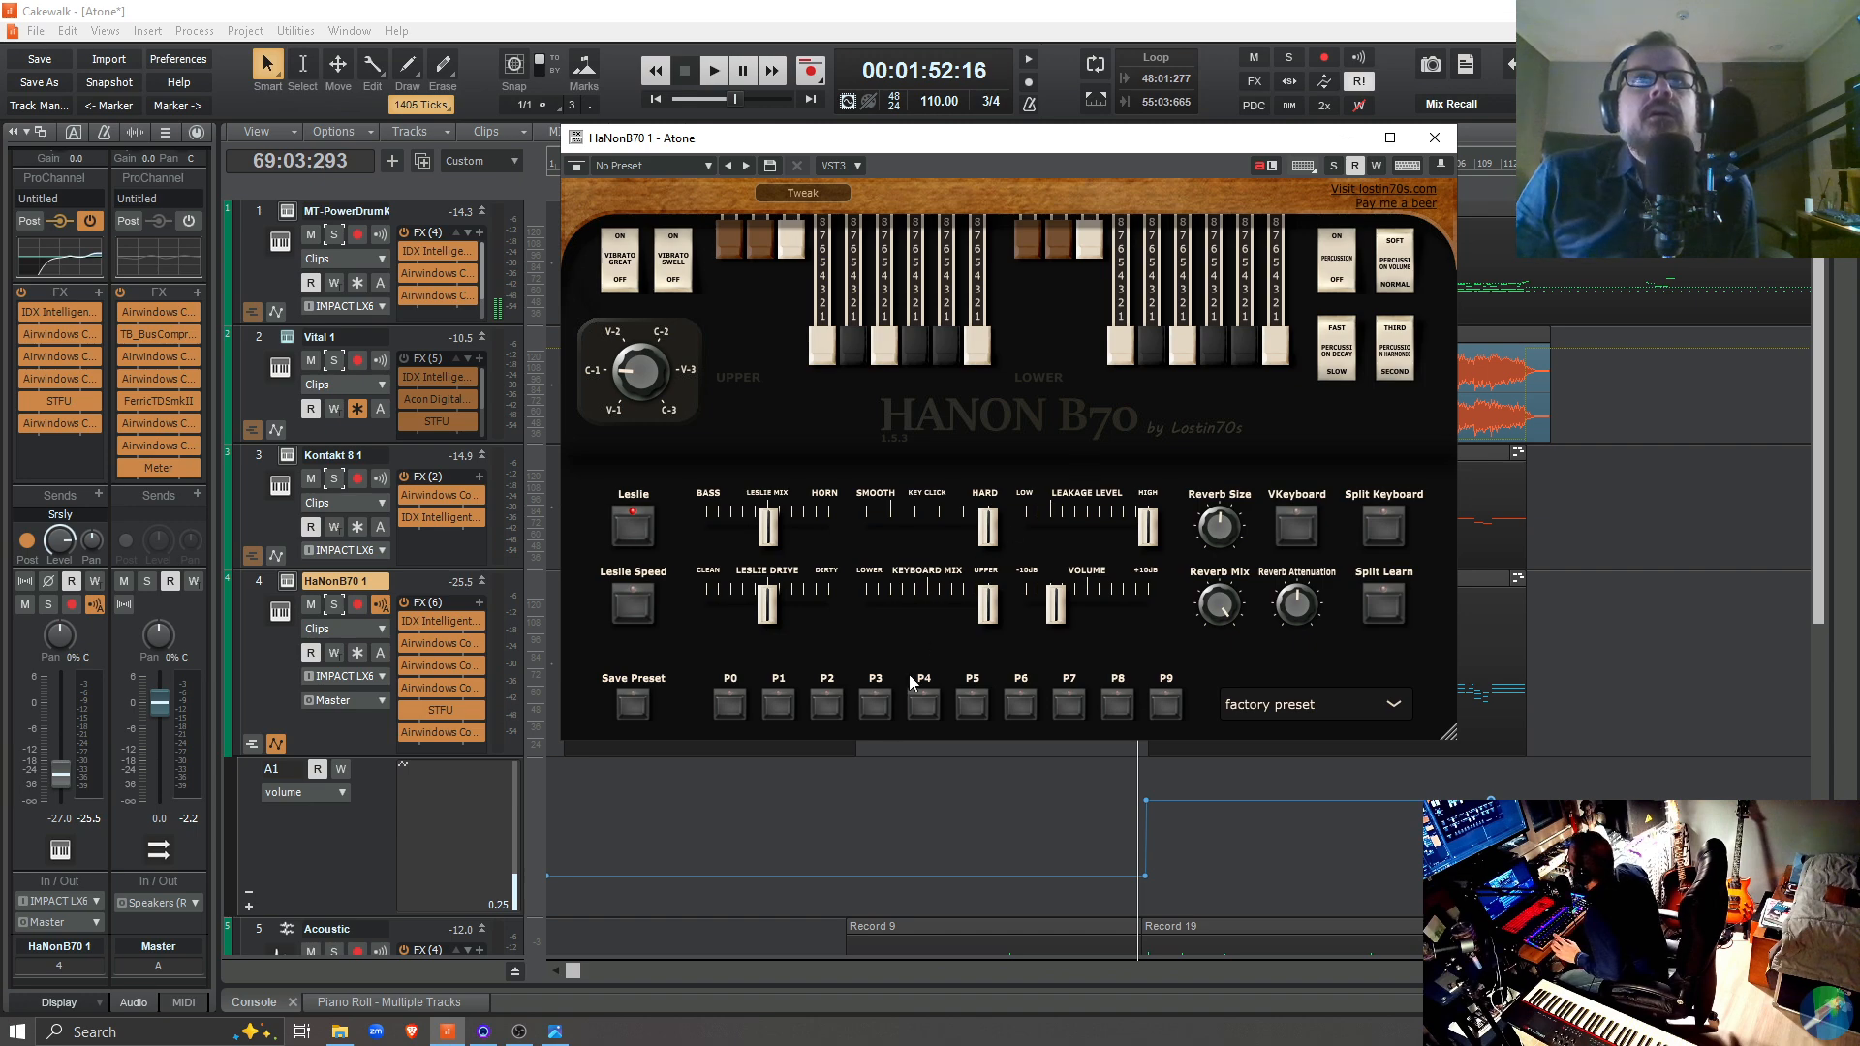
Close the organ window, reduce the height of its volume automation lane, and add a second automation lane to the HaNonB70 1 track
{"action": "left_click", "coordinate": [1434, 138]}
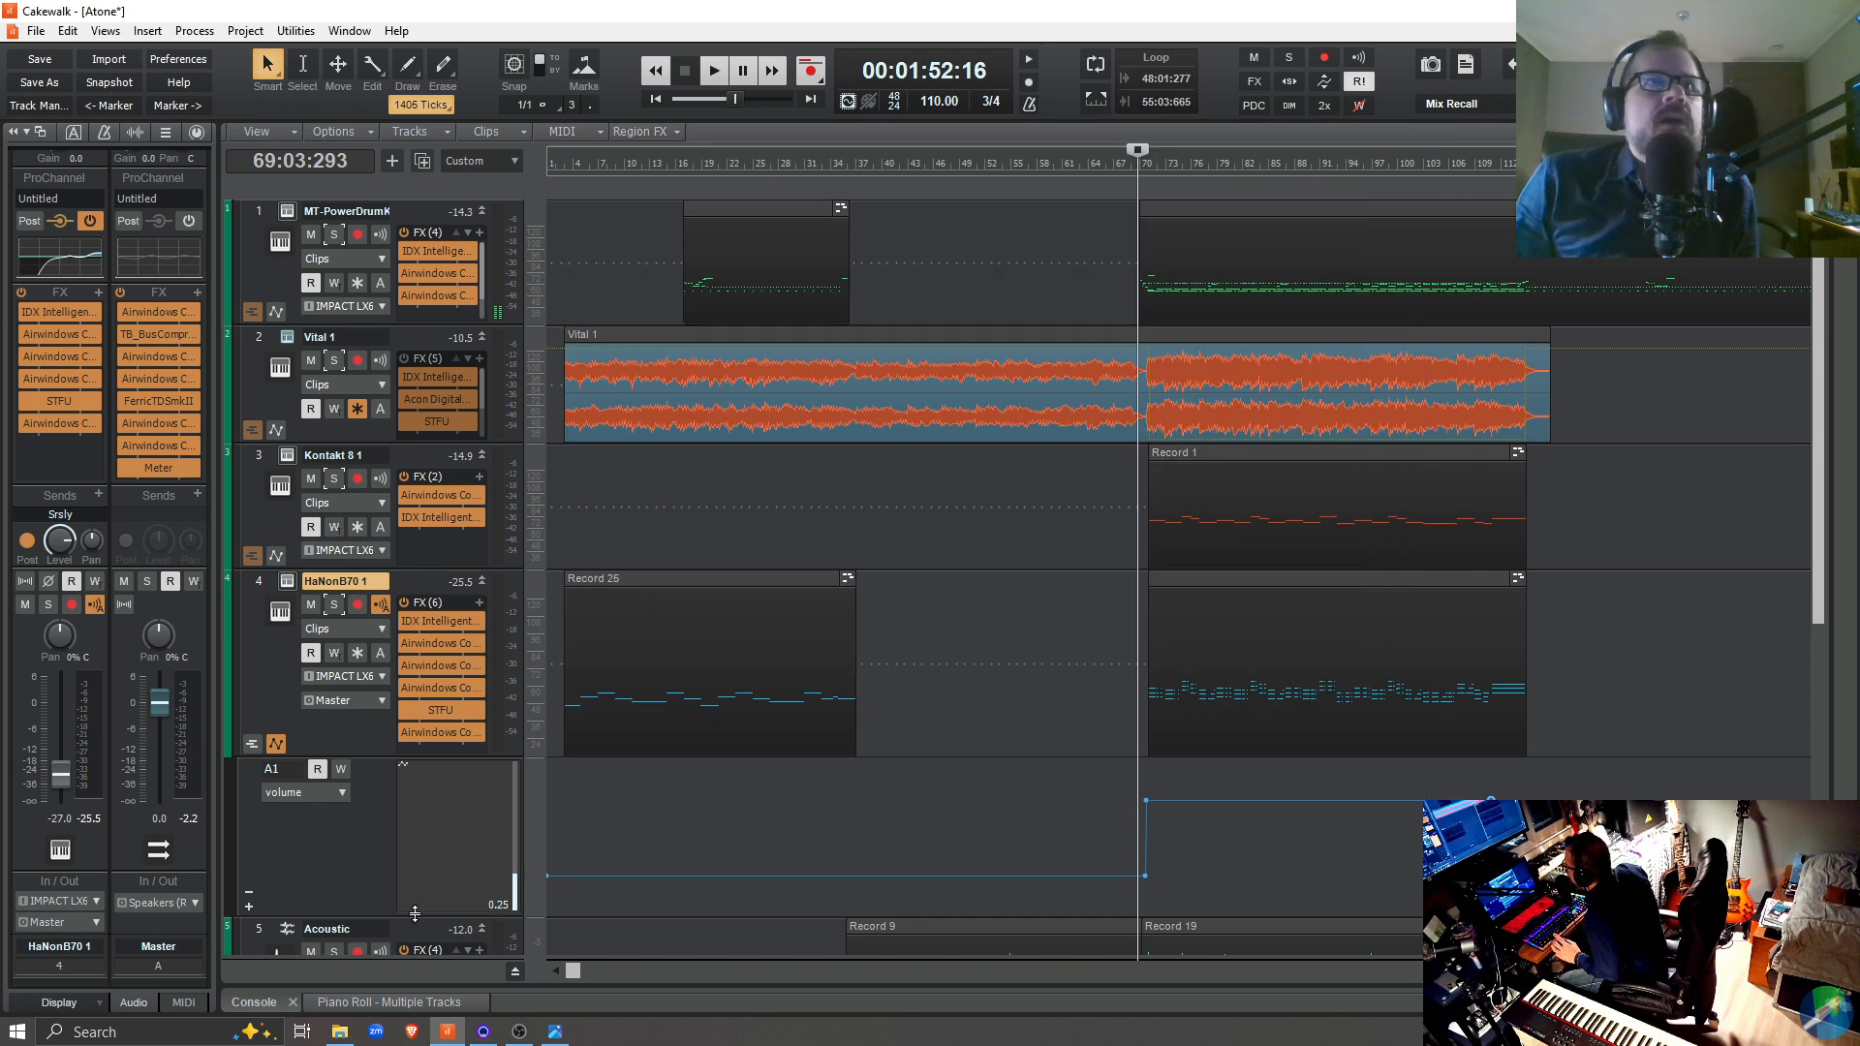
{"action": "left_click_drag", "start_coordinate": [378, 916], "coordinate": [445, 826]}
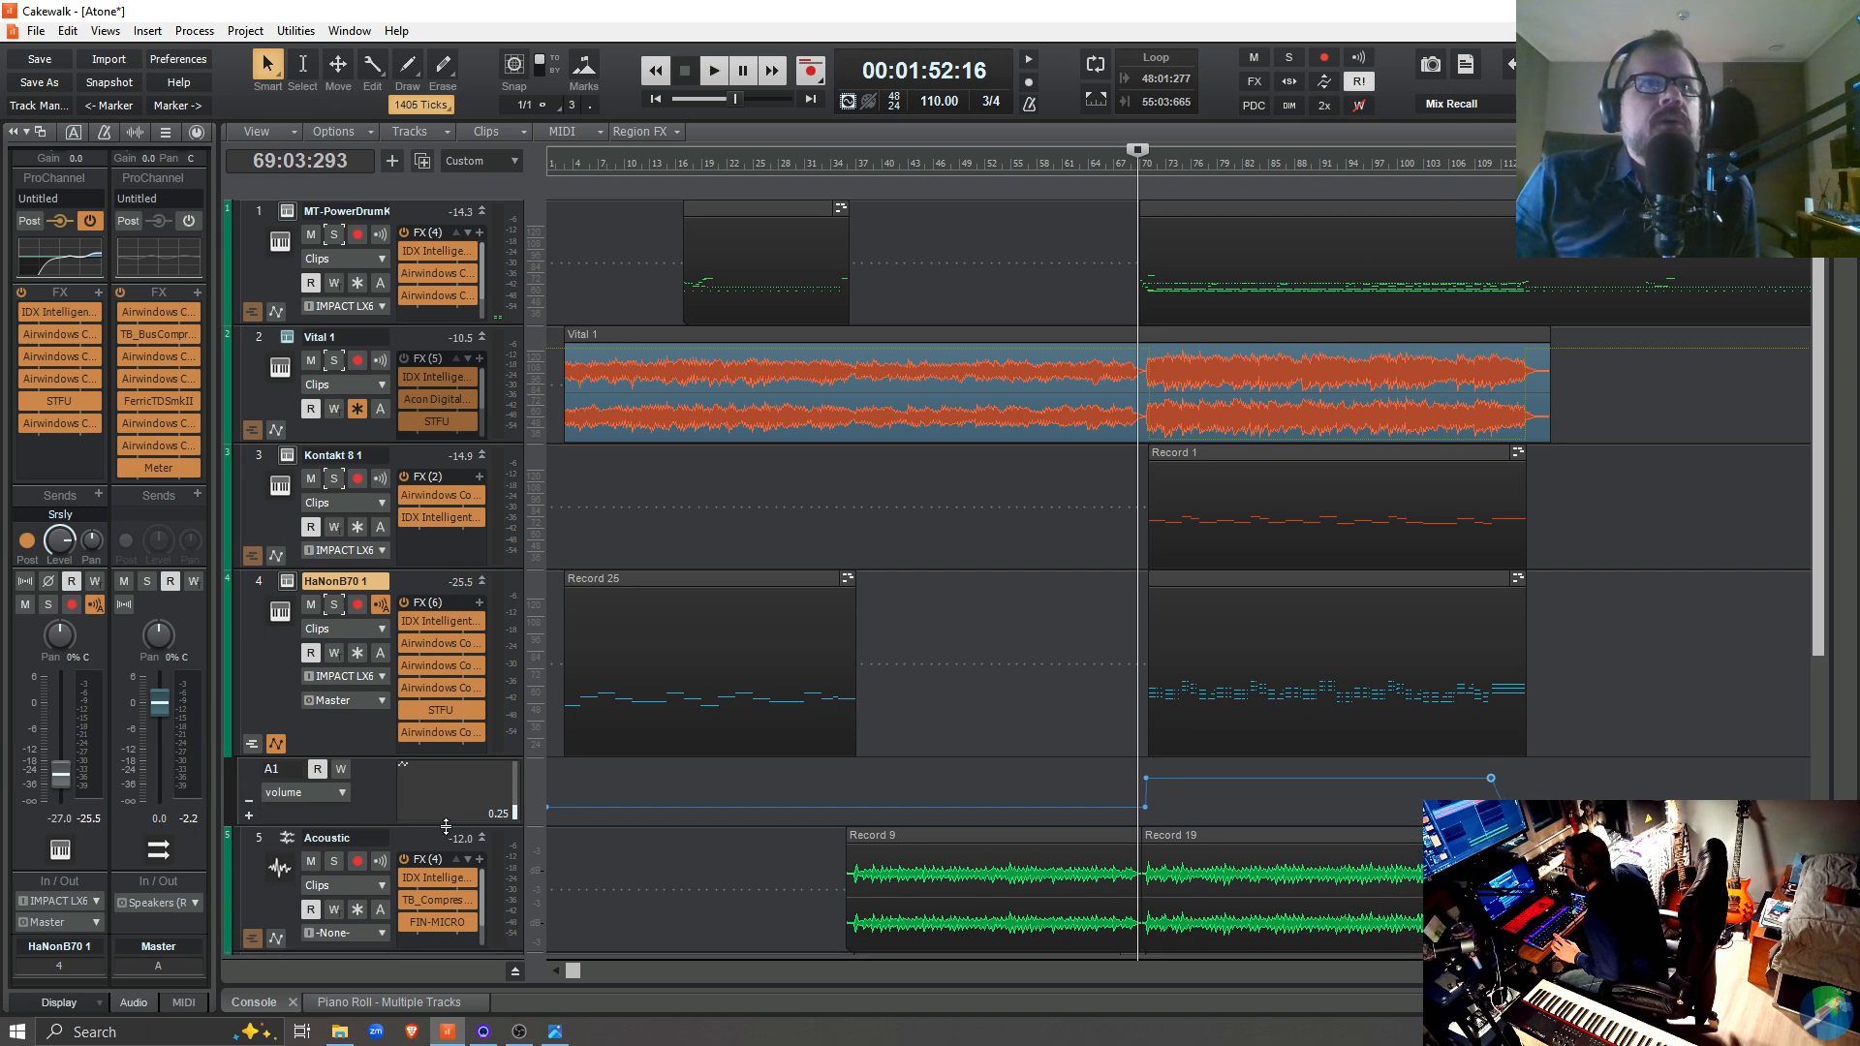
{"action": "right_click", "coordinate": [368, 795]}
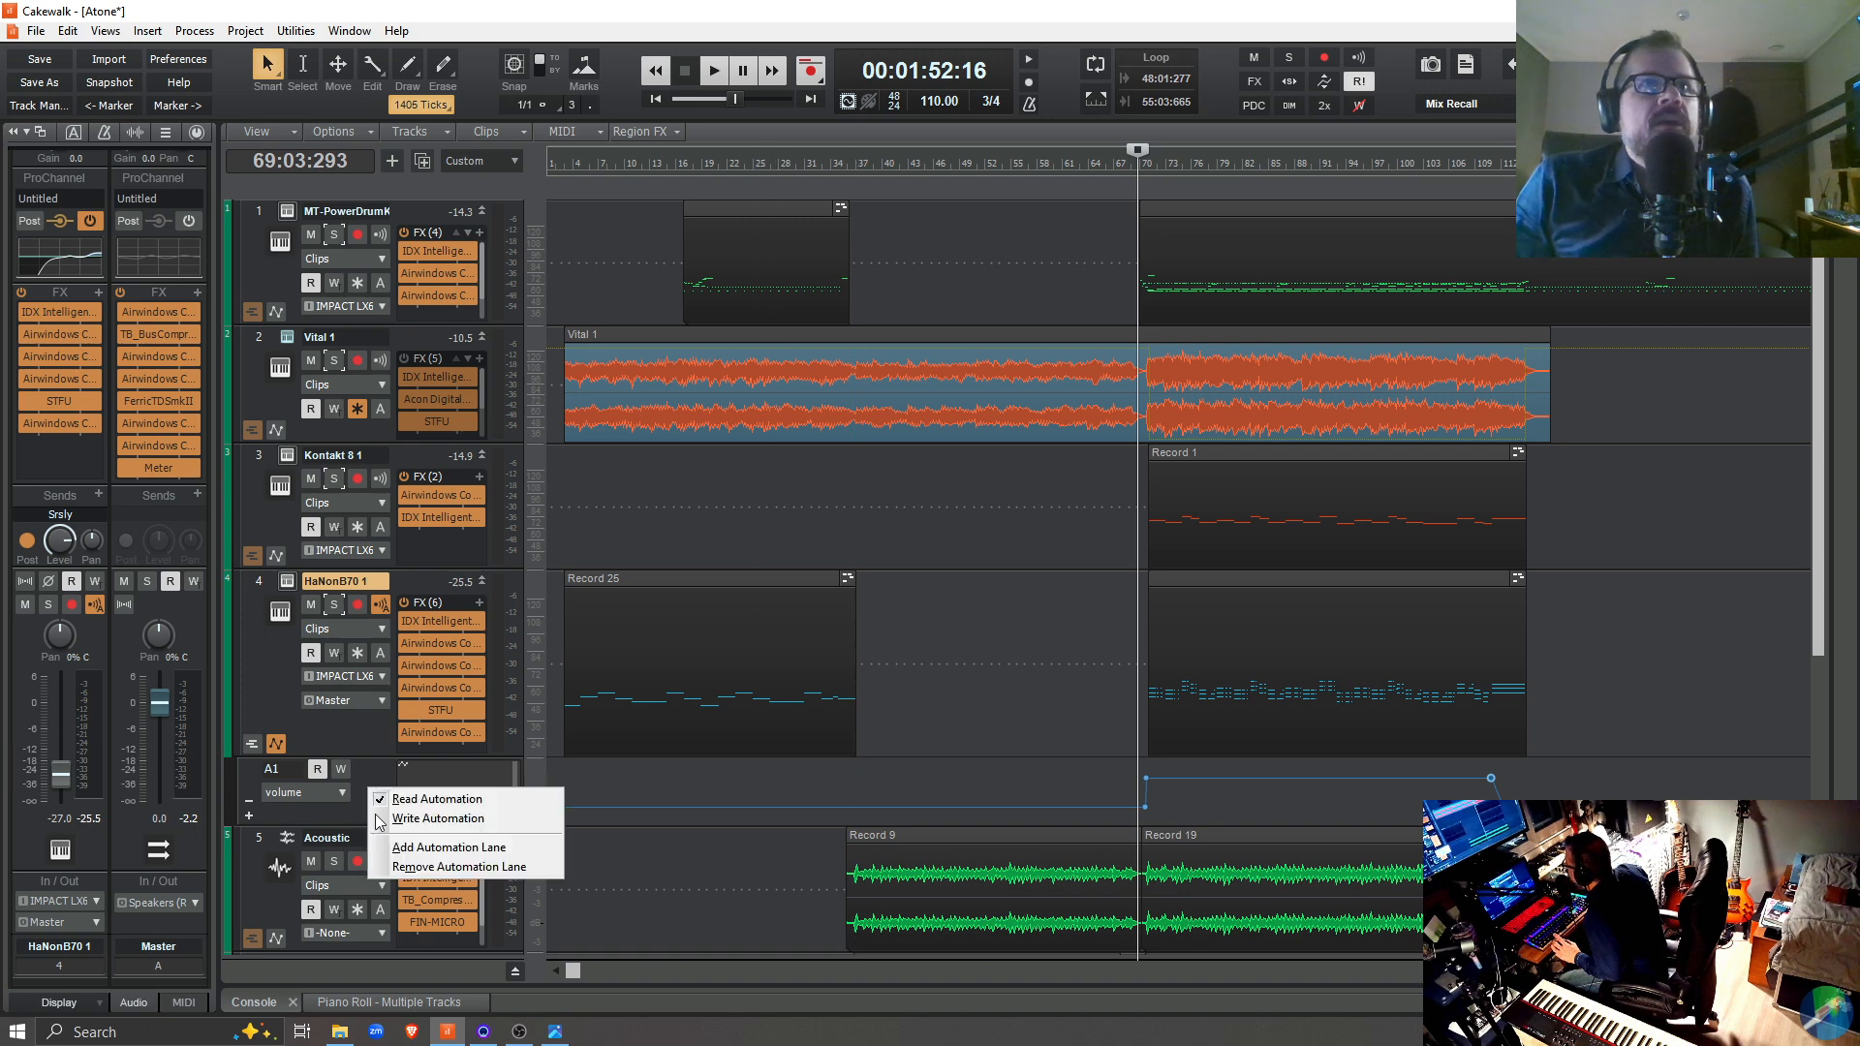
{"action": "left_click", "coordinate": [470, 850]}
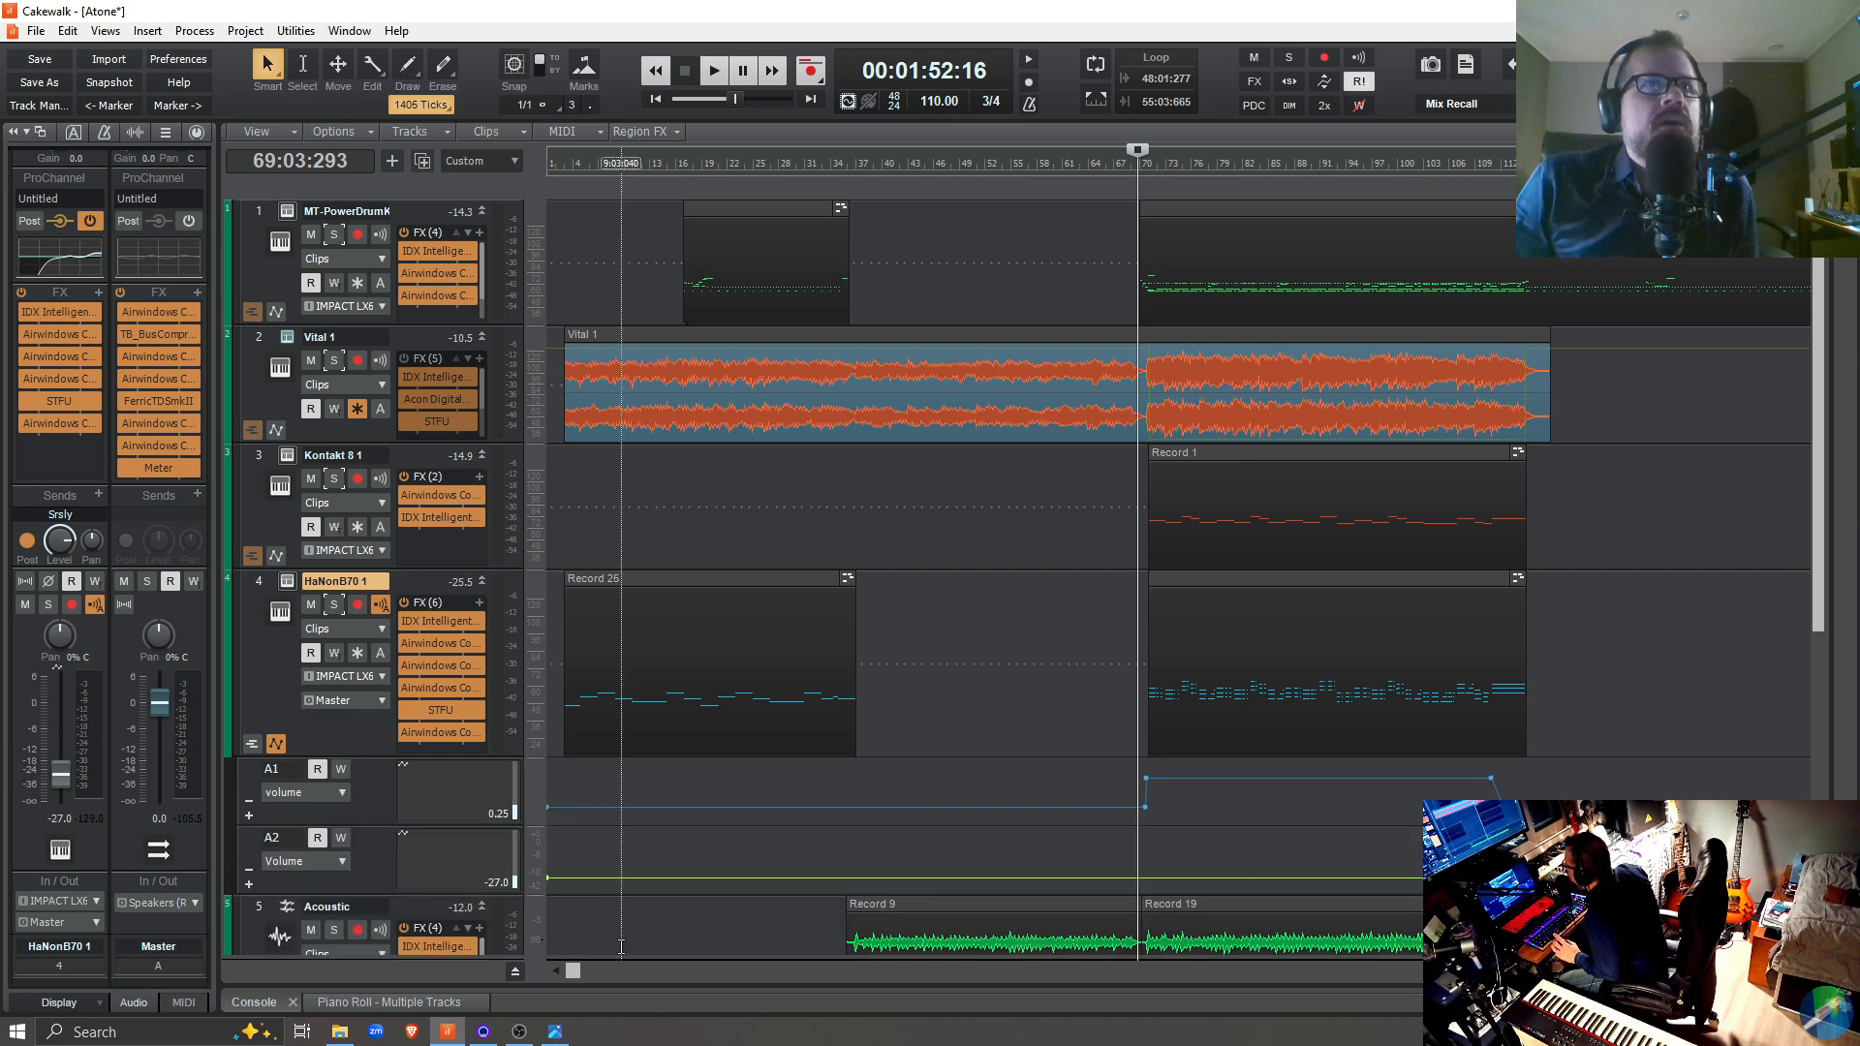
Assign automation lane A2 to the HaNonB70 1 Leslie Drive parameter
{"action": "left_click", "coordinate": [323, 860]}
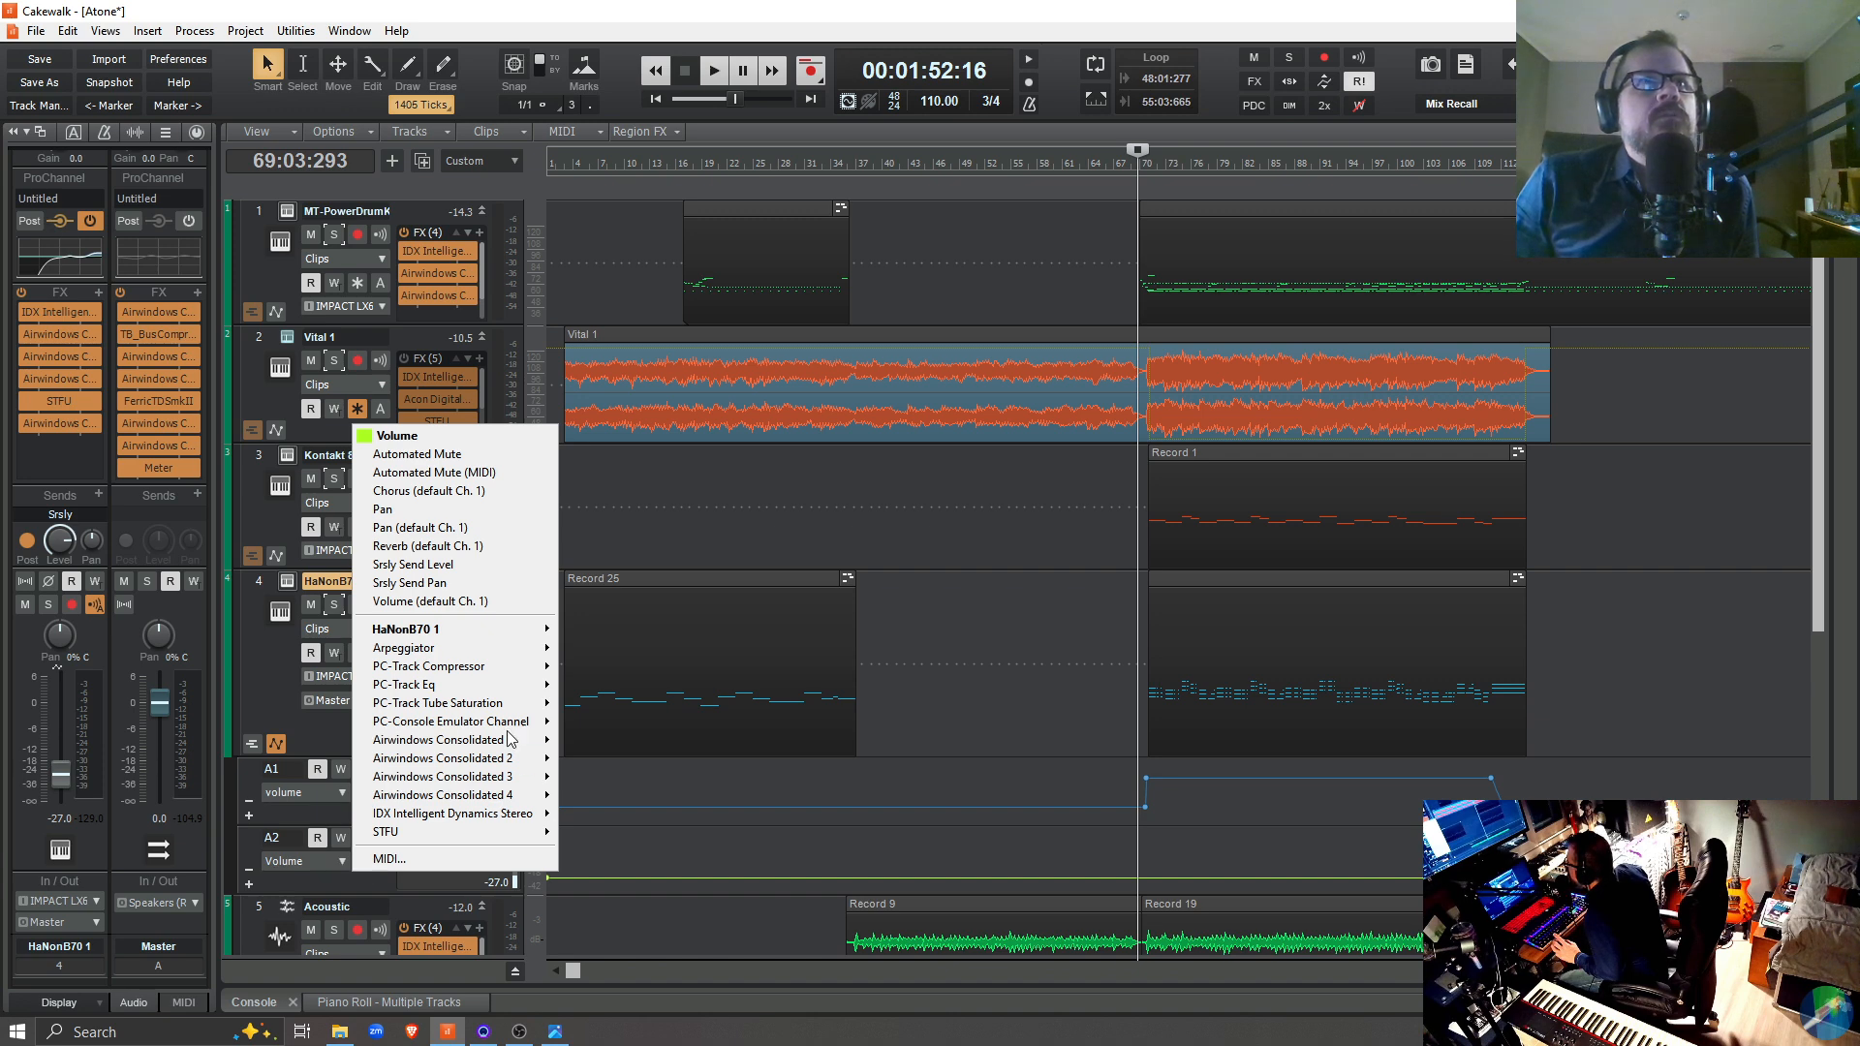
{"action": "mouse_move", "coordinate": [523, 634]}
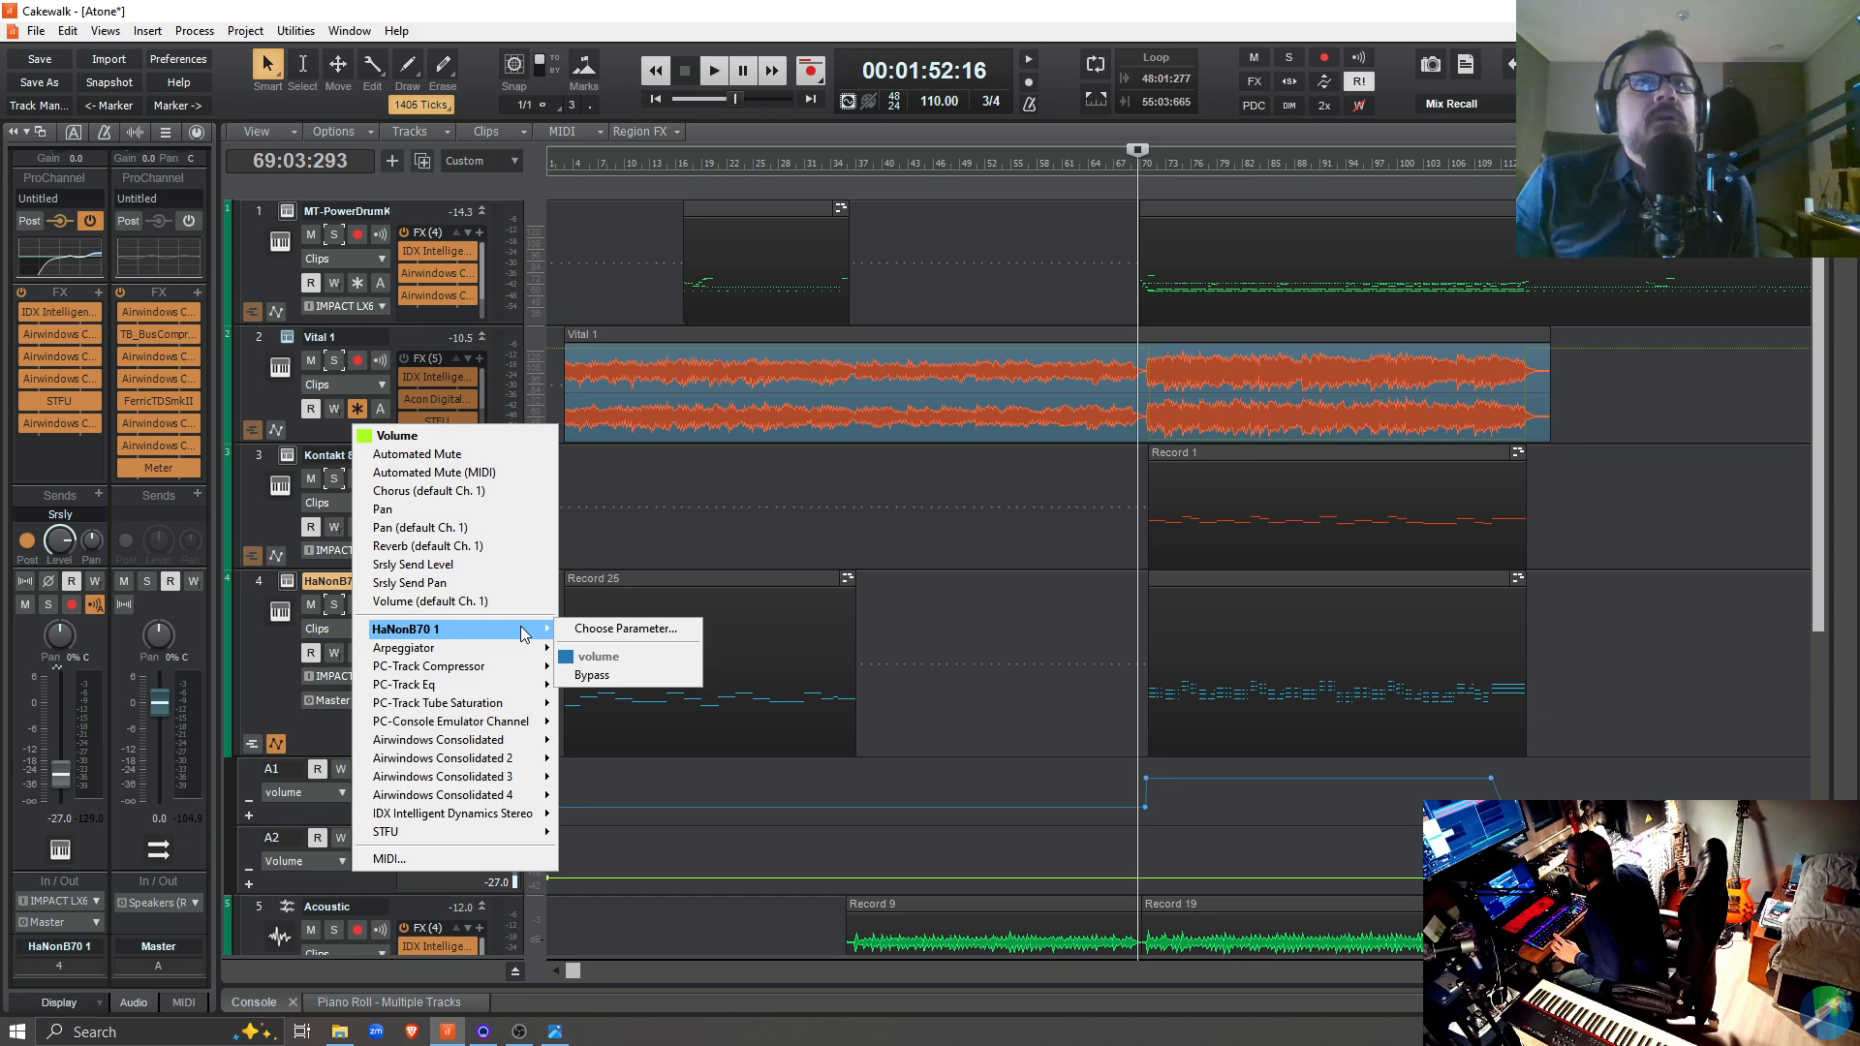
{"action": "left_click", "coordinate": [628, 640]}
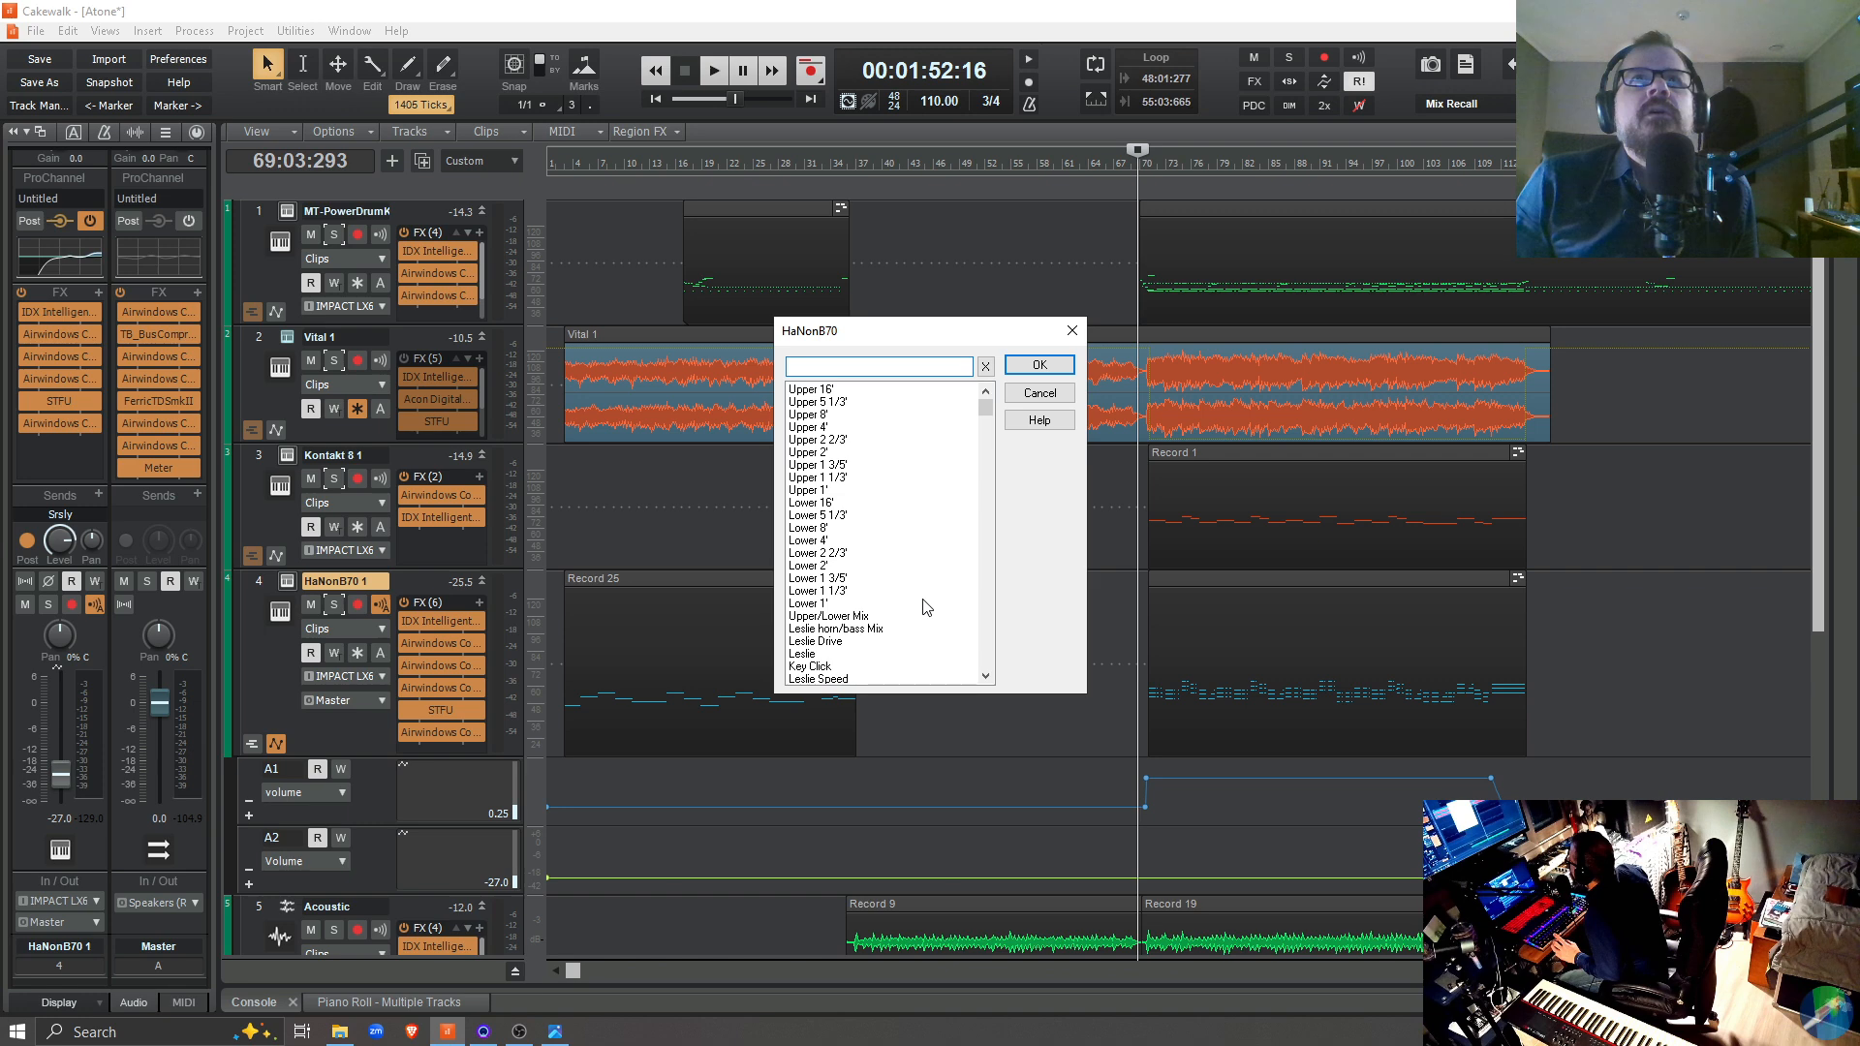
{"action": "left_click", "coordinate": [828, 643]}
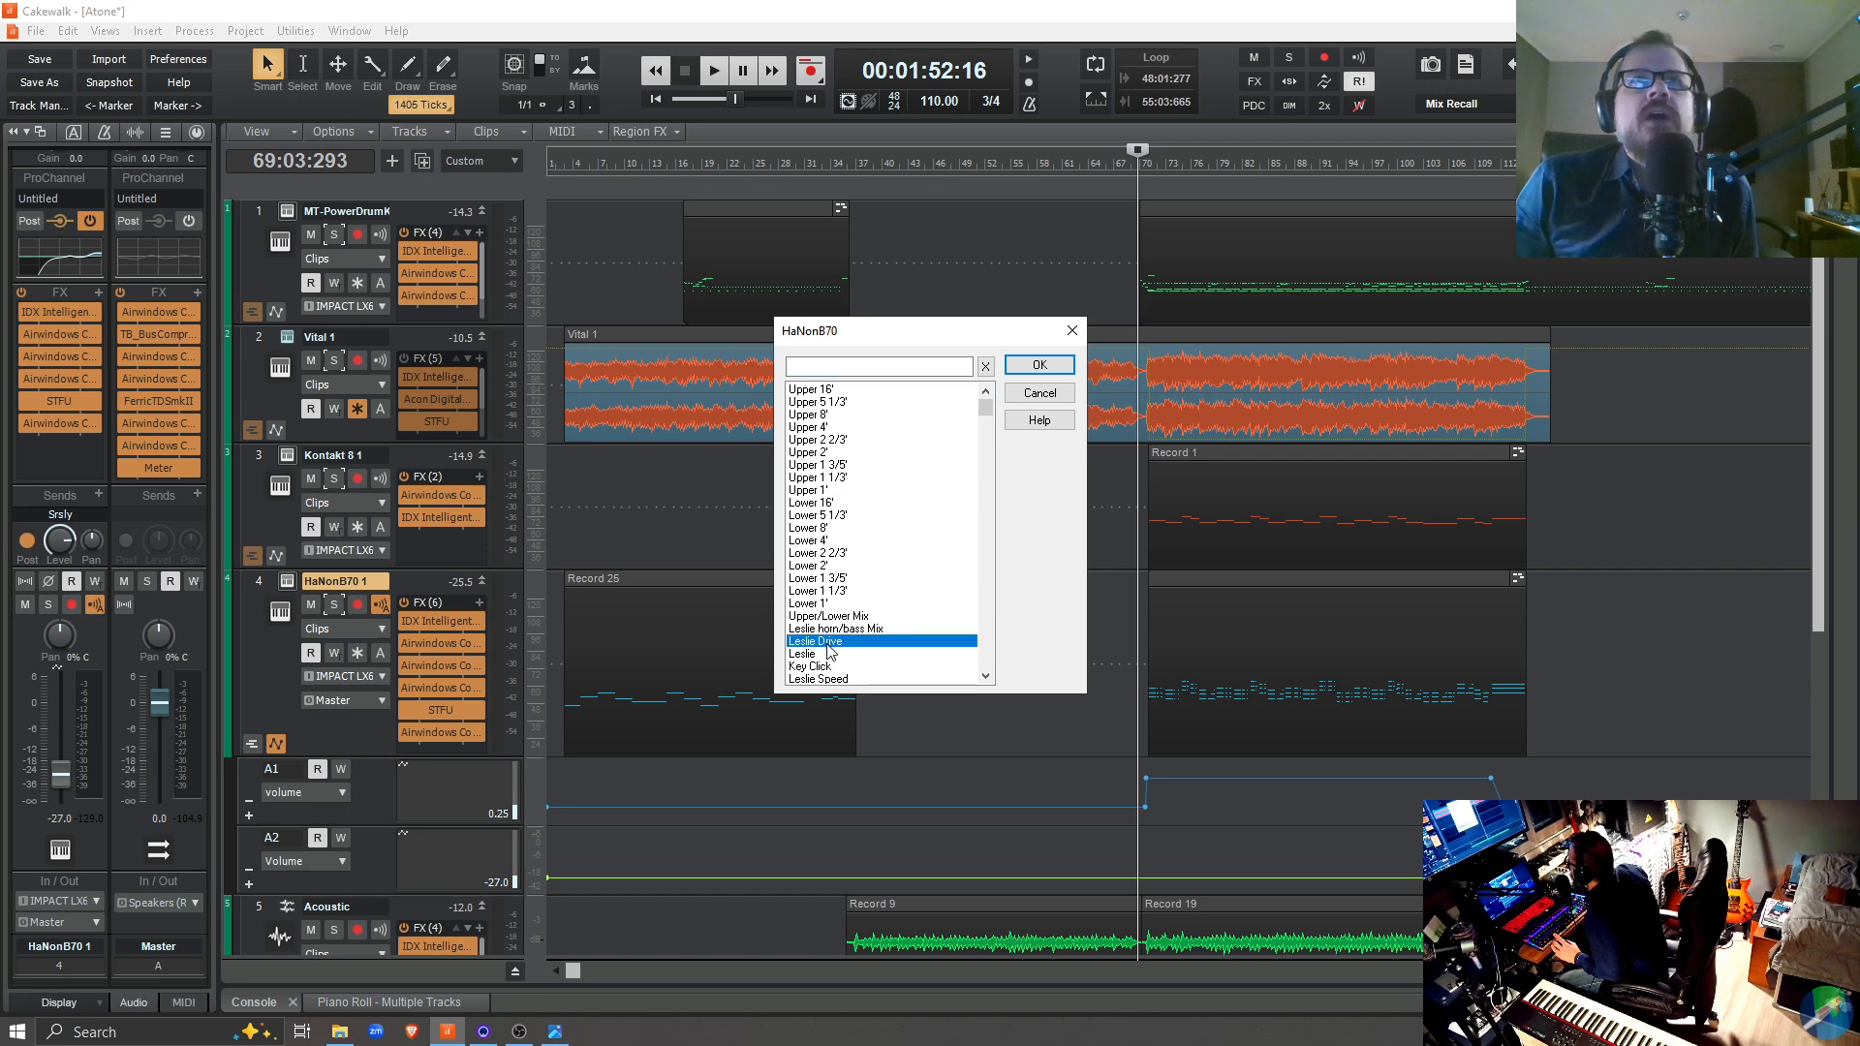
{"action": "left_click", "coordinate": [1039, 365]}
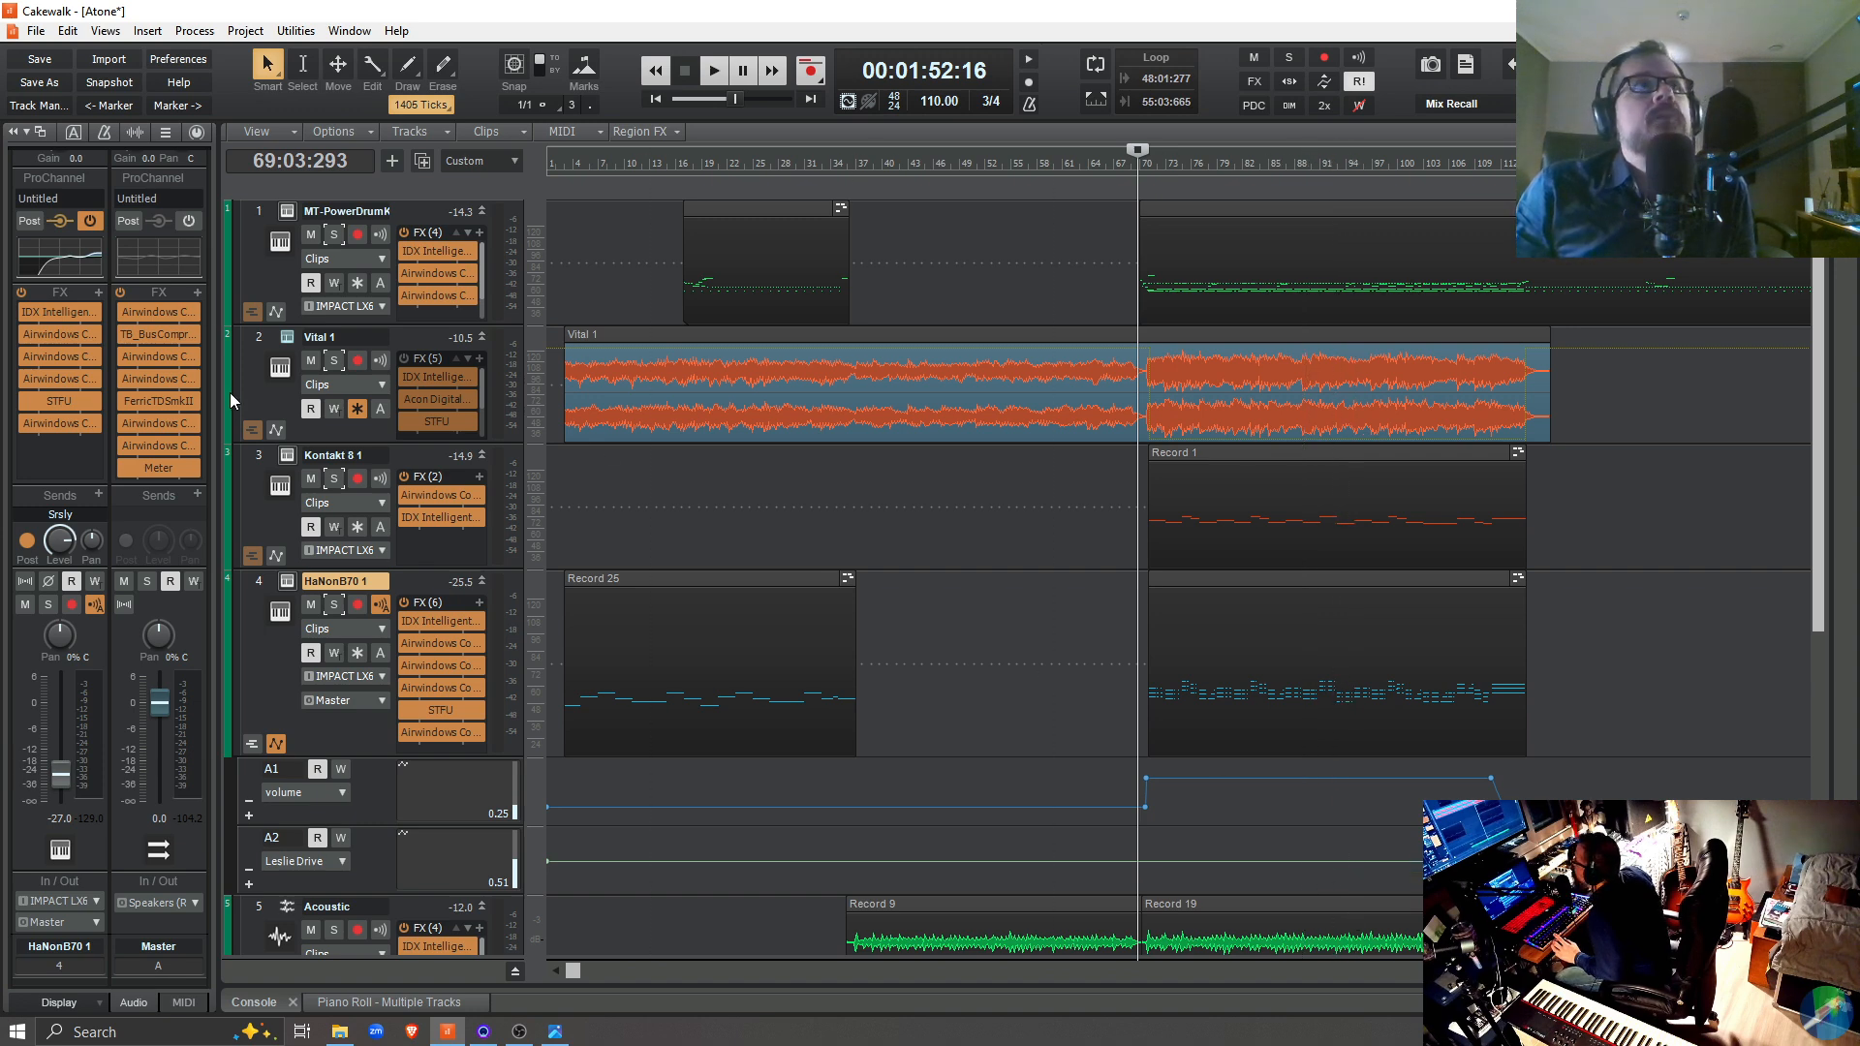
Reopen the HaNonB70 1 organ and enable automation write for both its volume and Leslie Drive lanes
{"action": "left_click", "coordinate": [284, 581]}
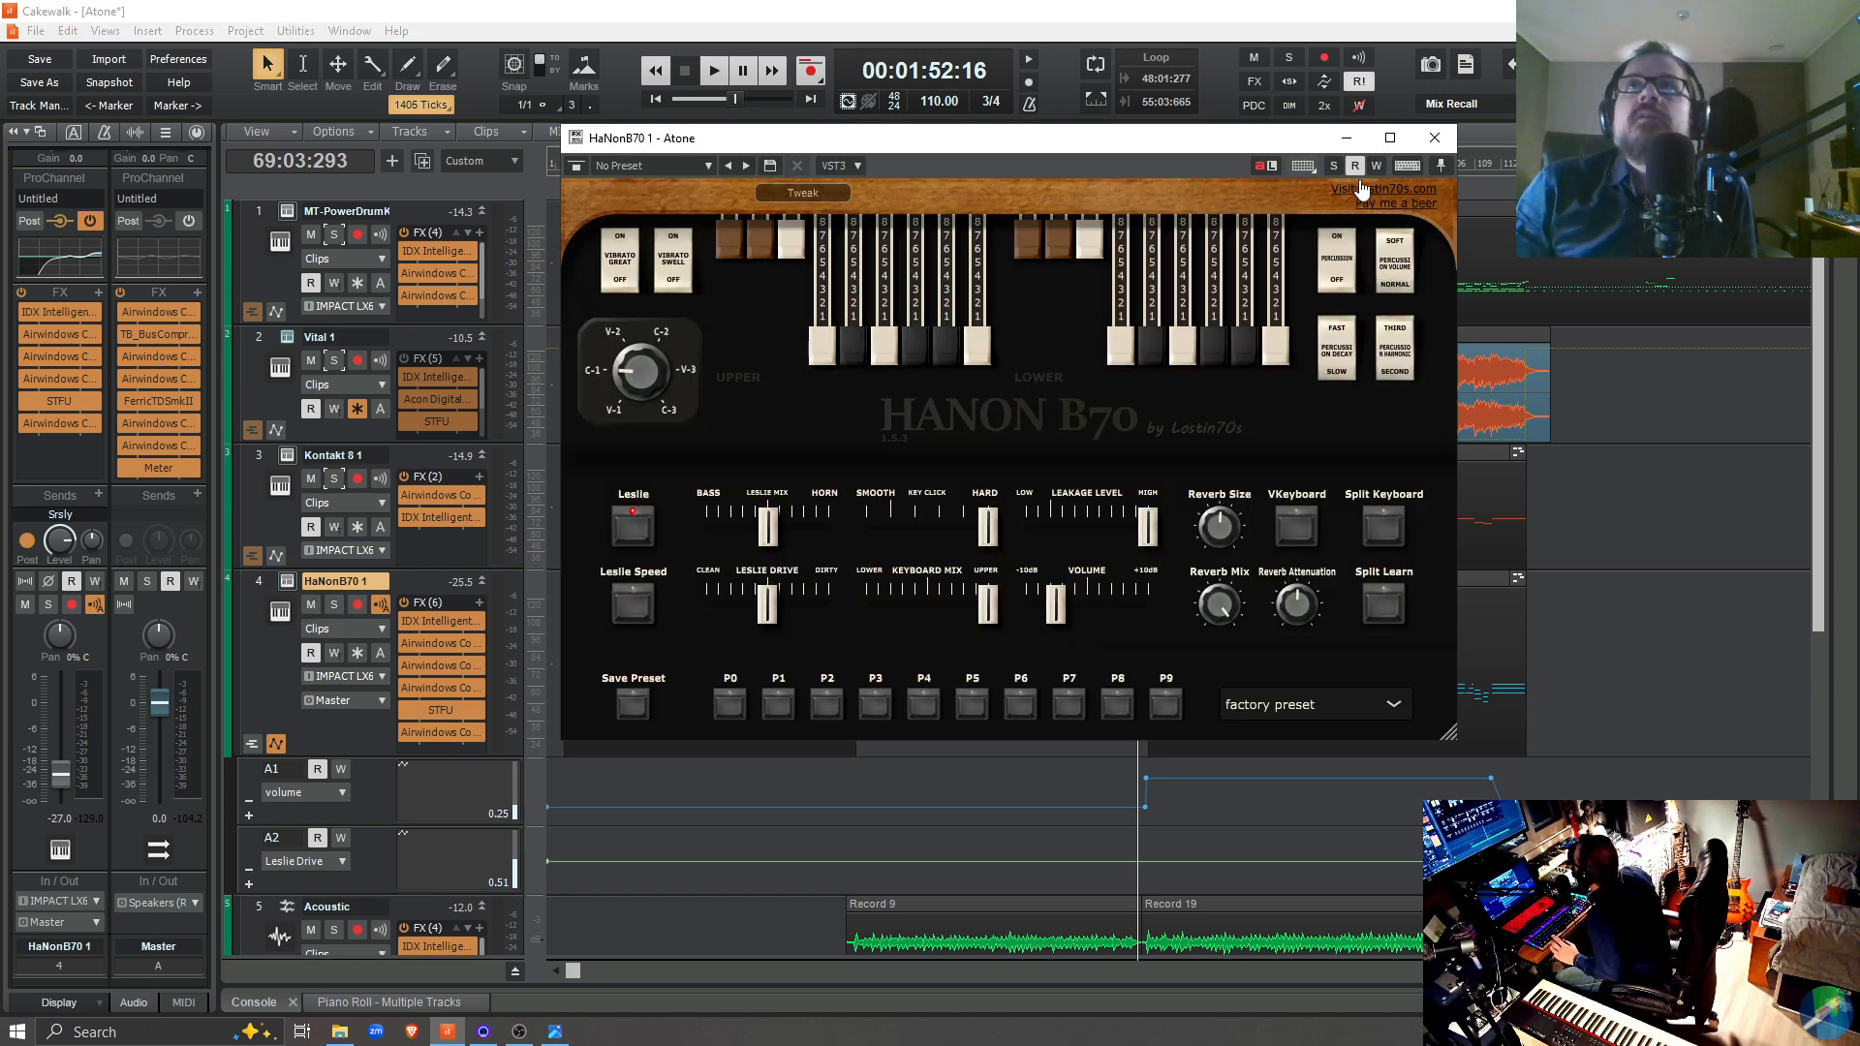
{"action": "left_click", "coordinate": [1376, 166]}
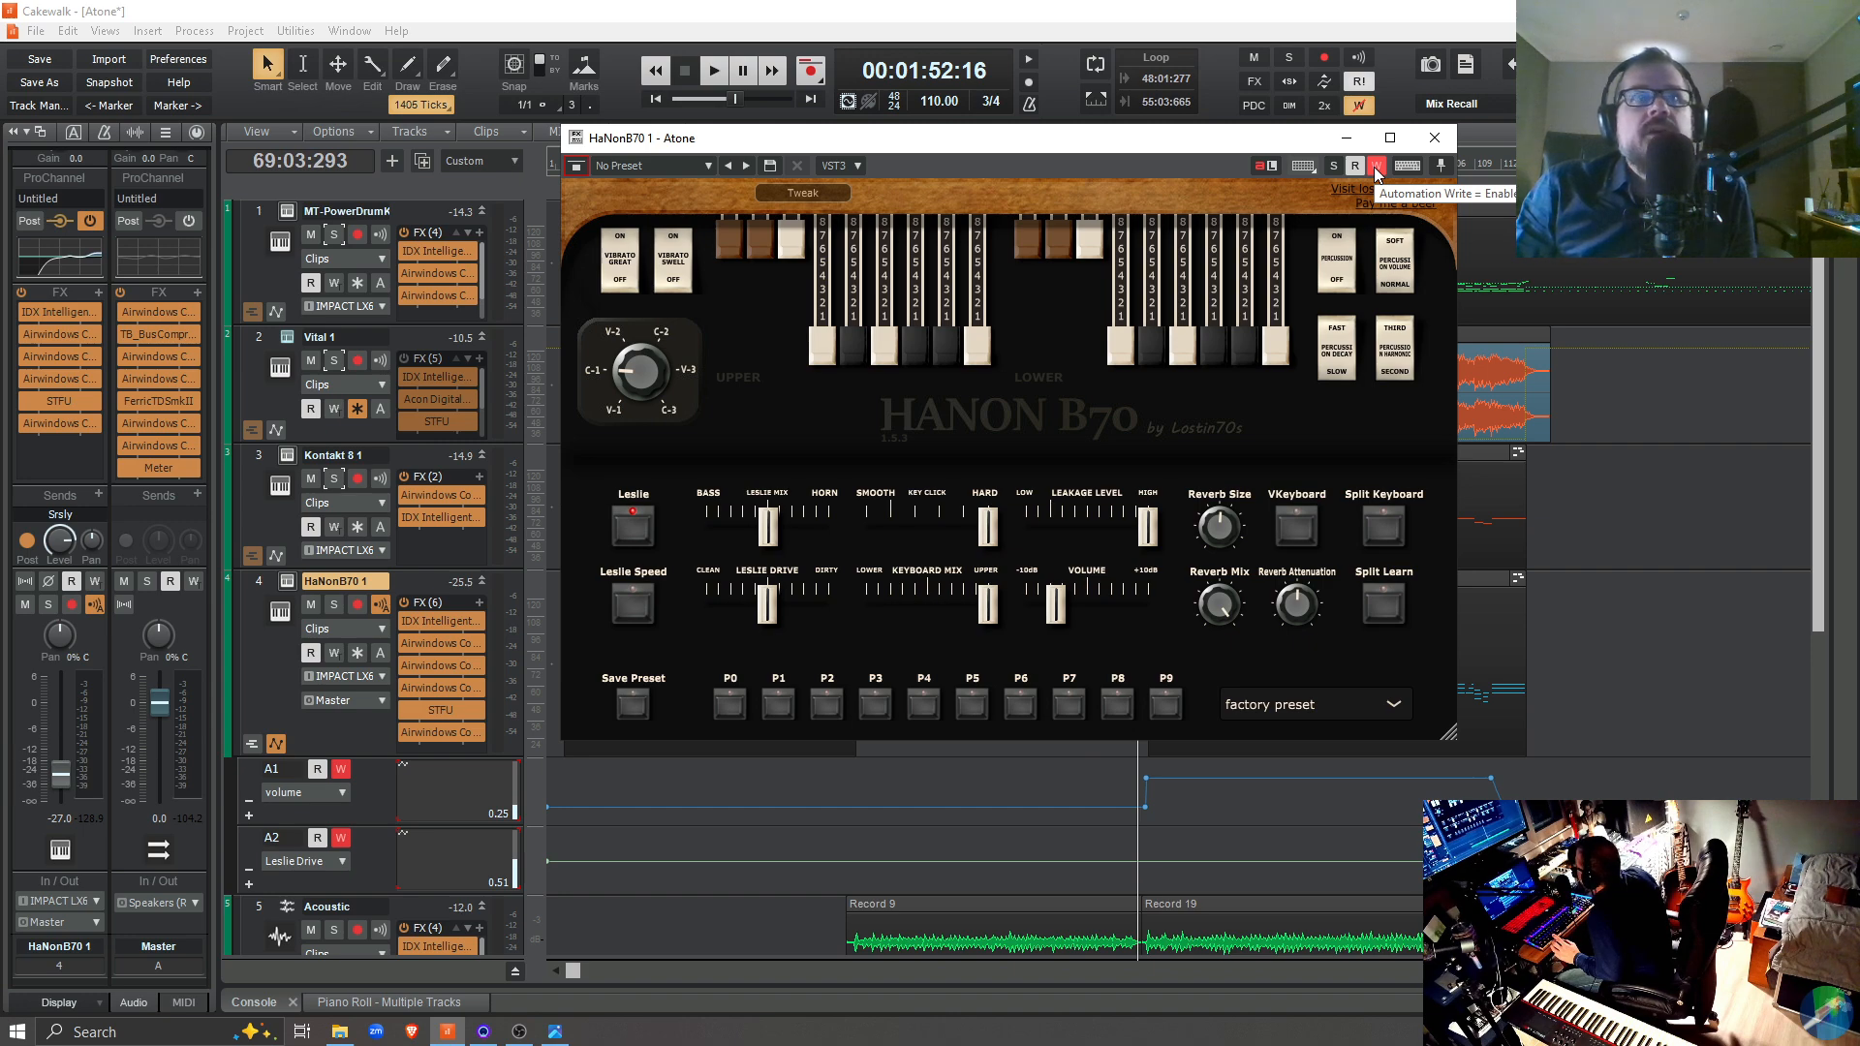
{"action": "left_click", "coordinate": [342, 769]}
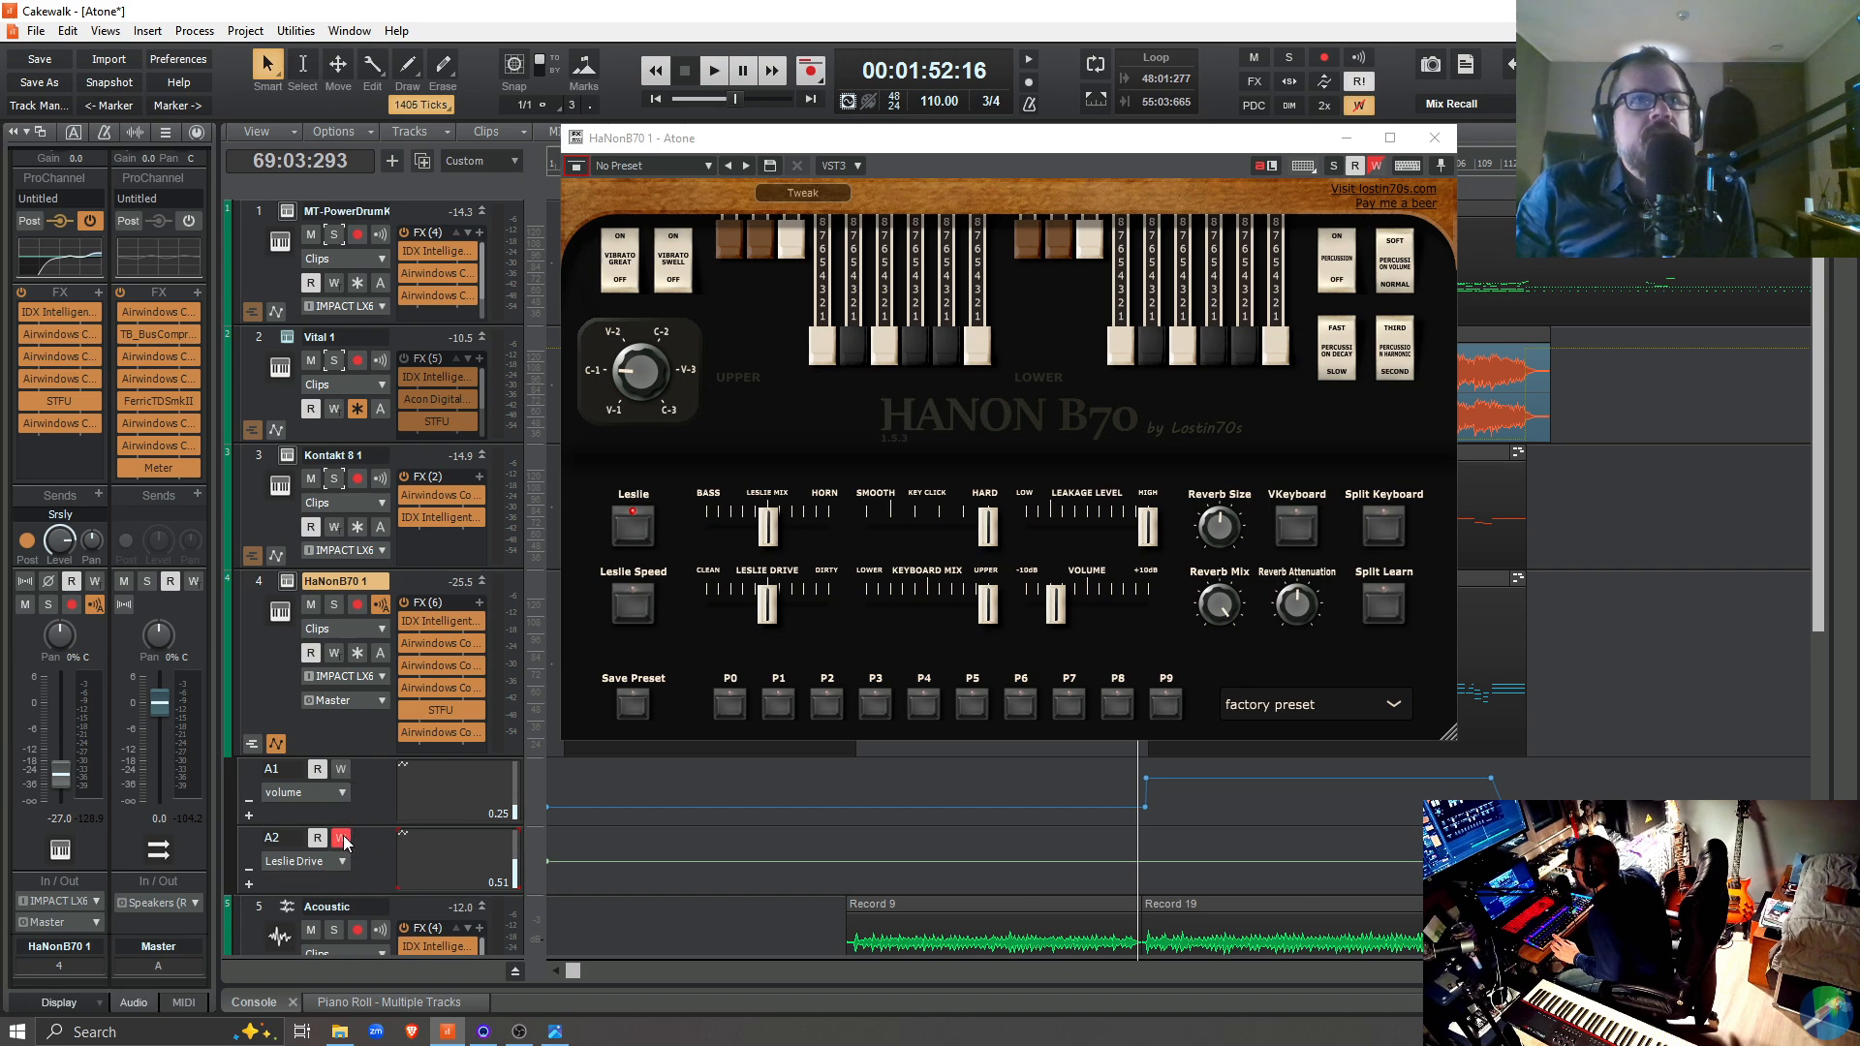
{"action": "left_click", "coordinate": [344, 771]}
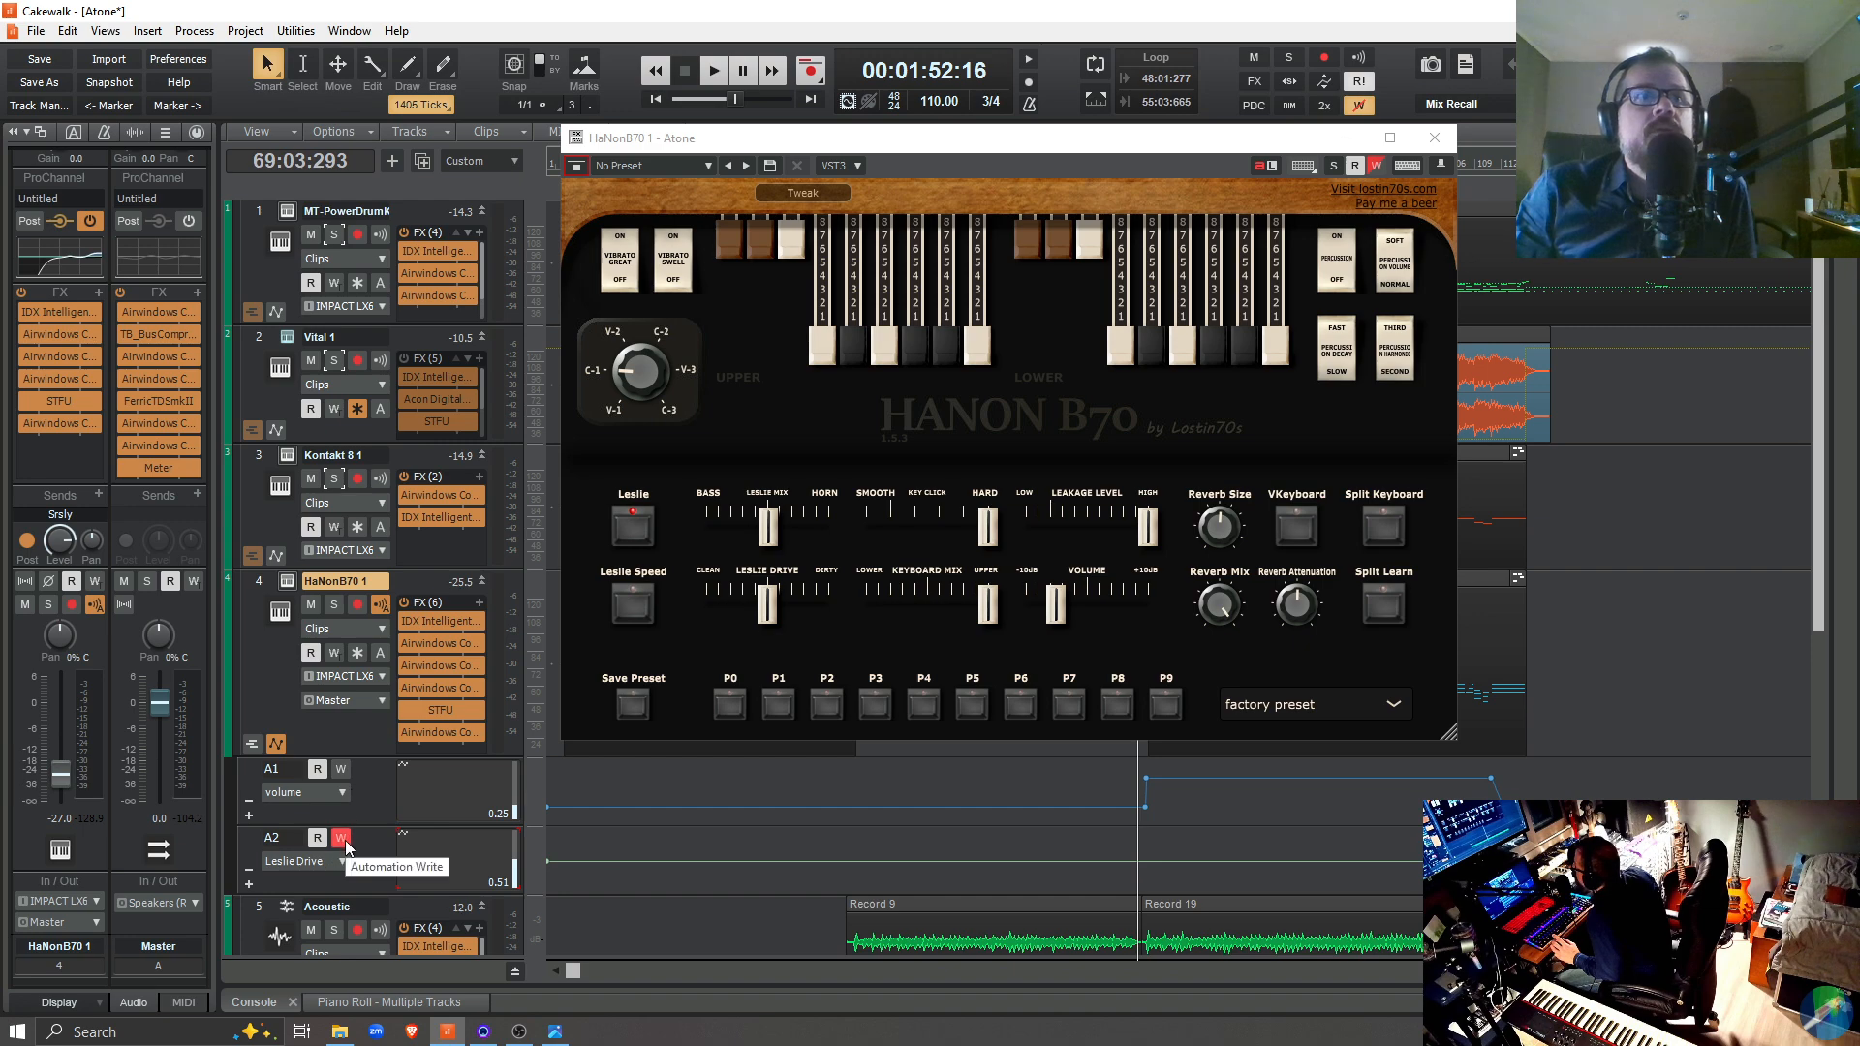
{"action": "left_click", "coordinate": [341, 771]}
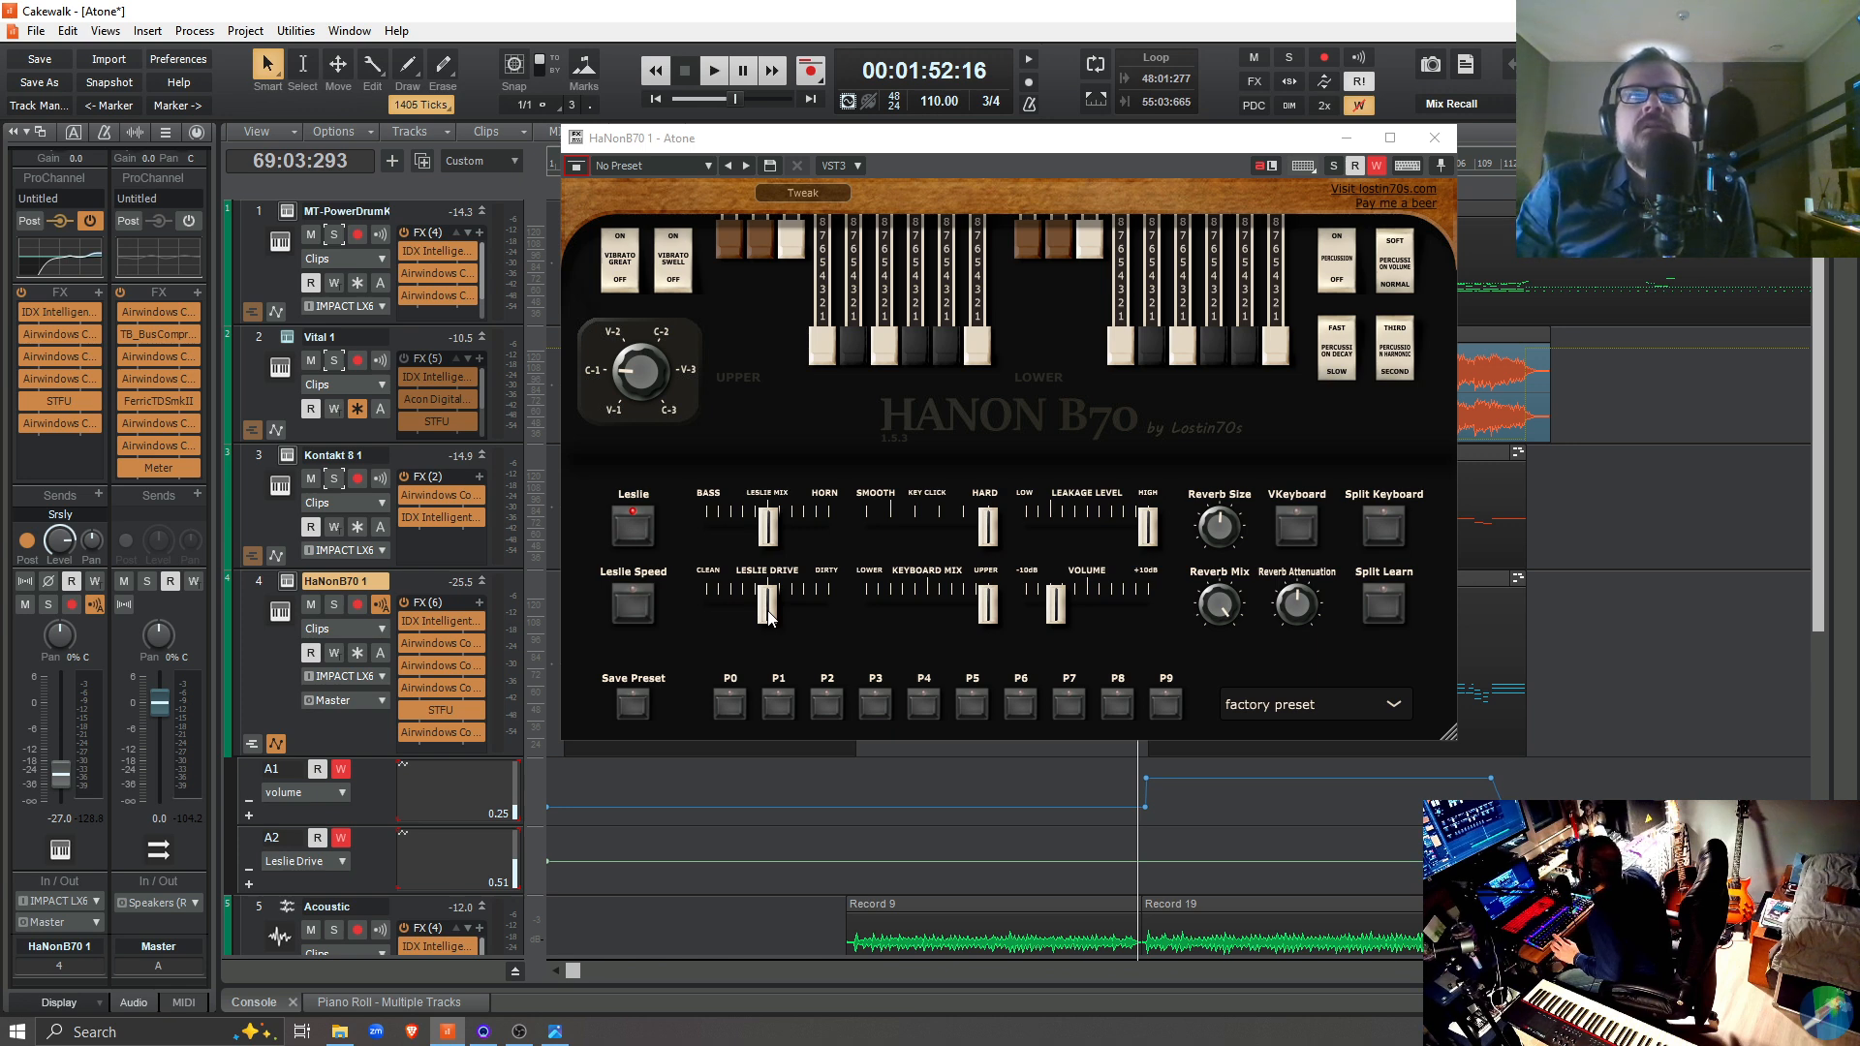
Play briefly from 69:03:293 with both lanes write-enabled, and again with write enabled only on Leslie Drive
{"action": "key", "text": "space"}
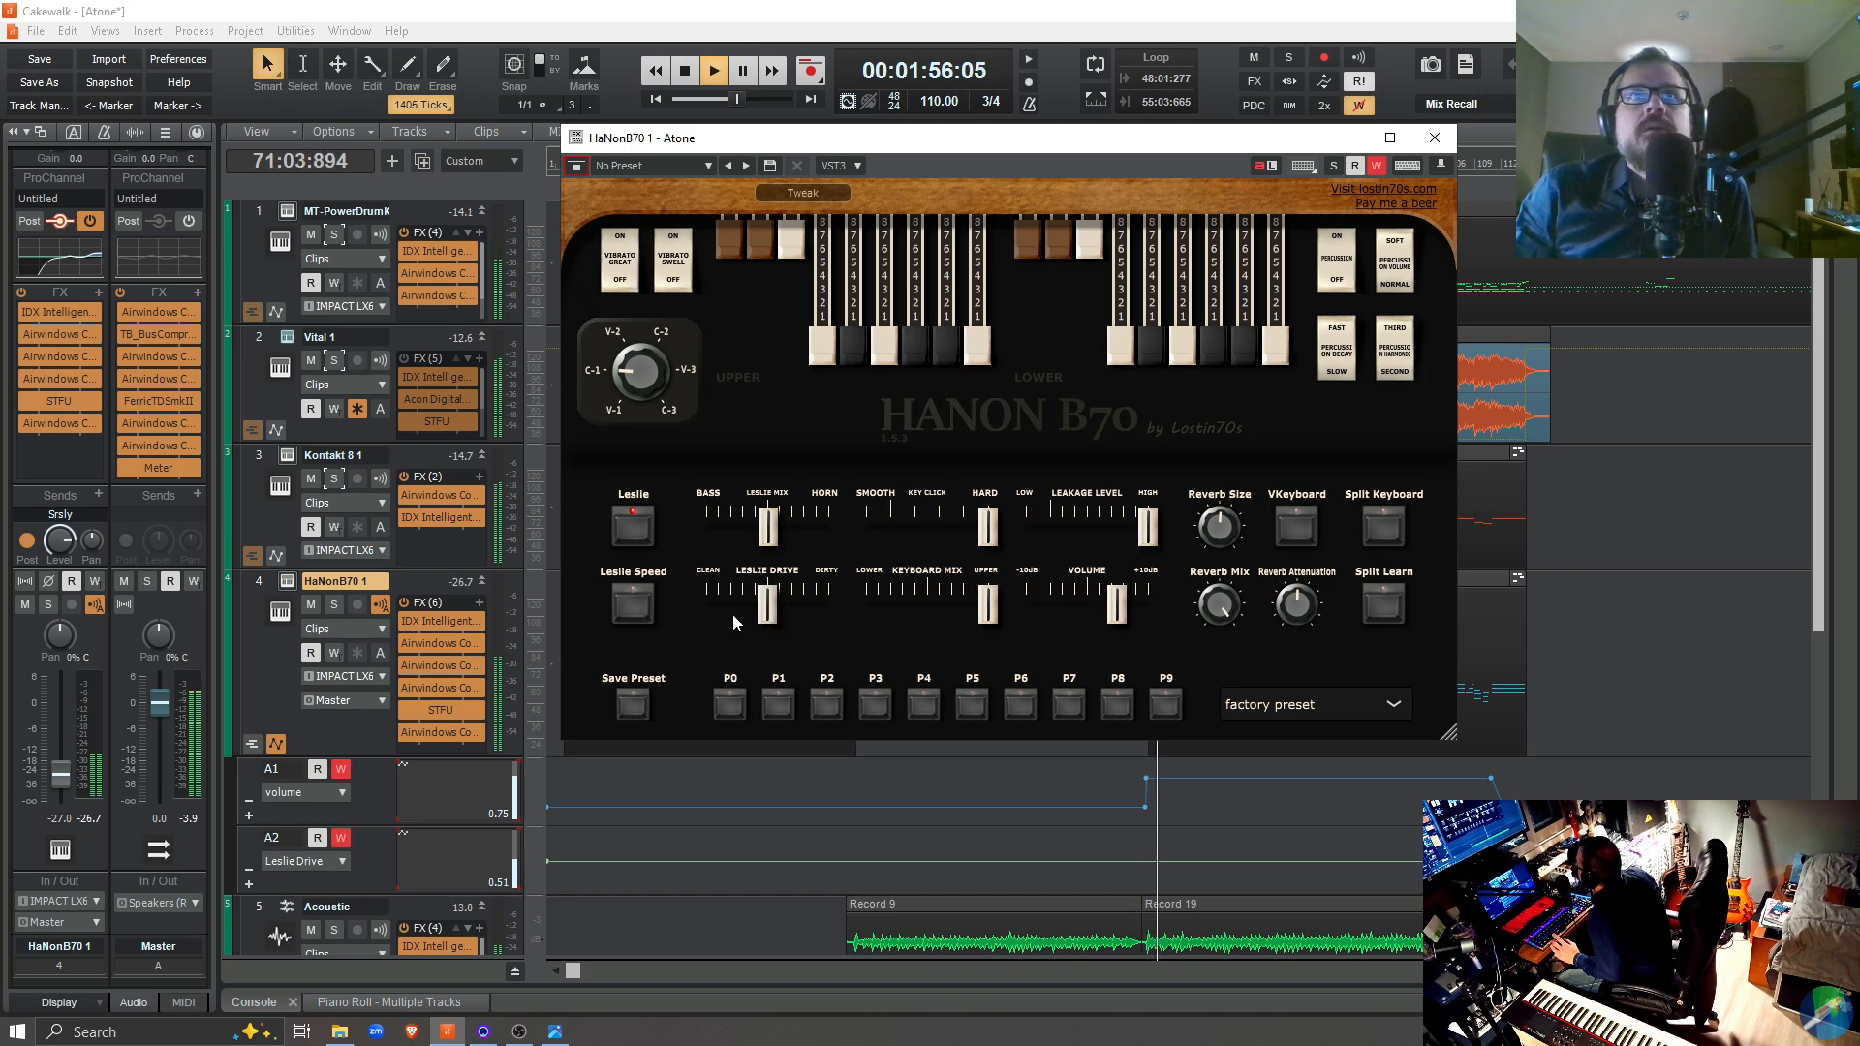
{"action": "key", "text": "space"}
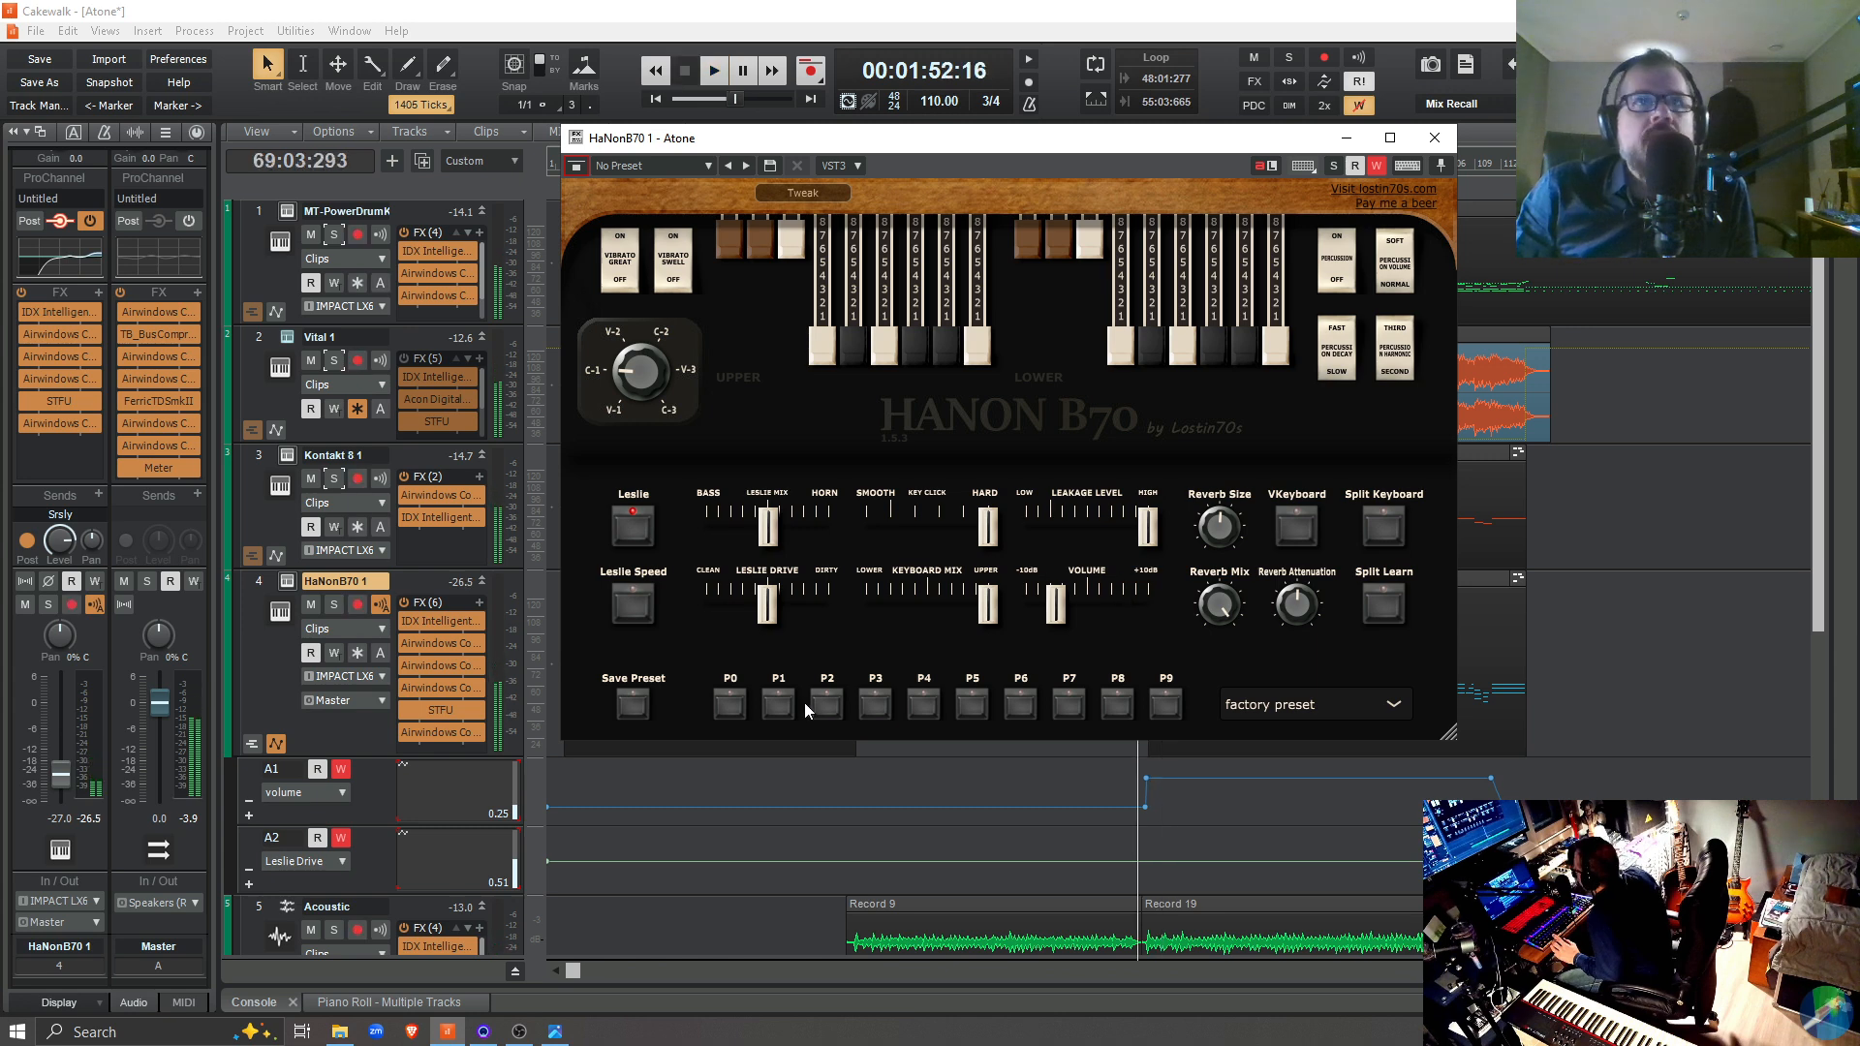
{"action": "left_click", "coordinate": [341, 770]}
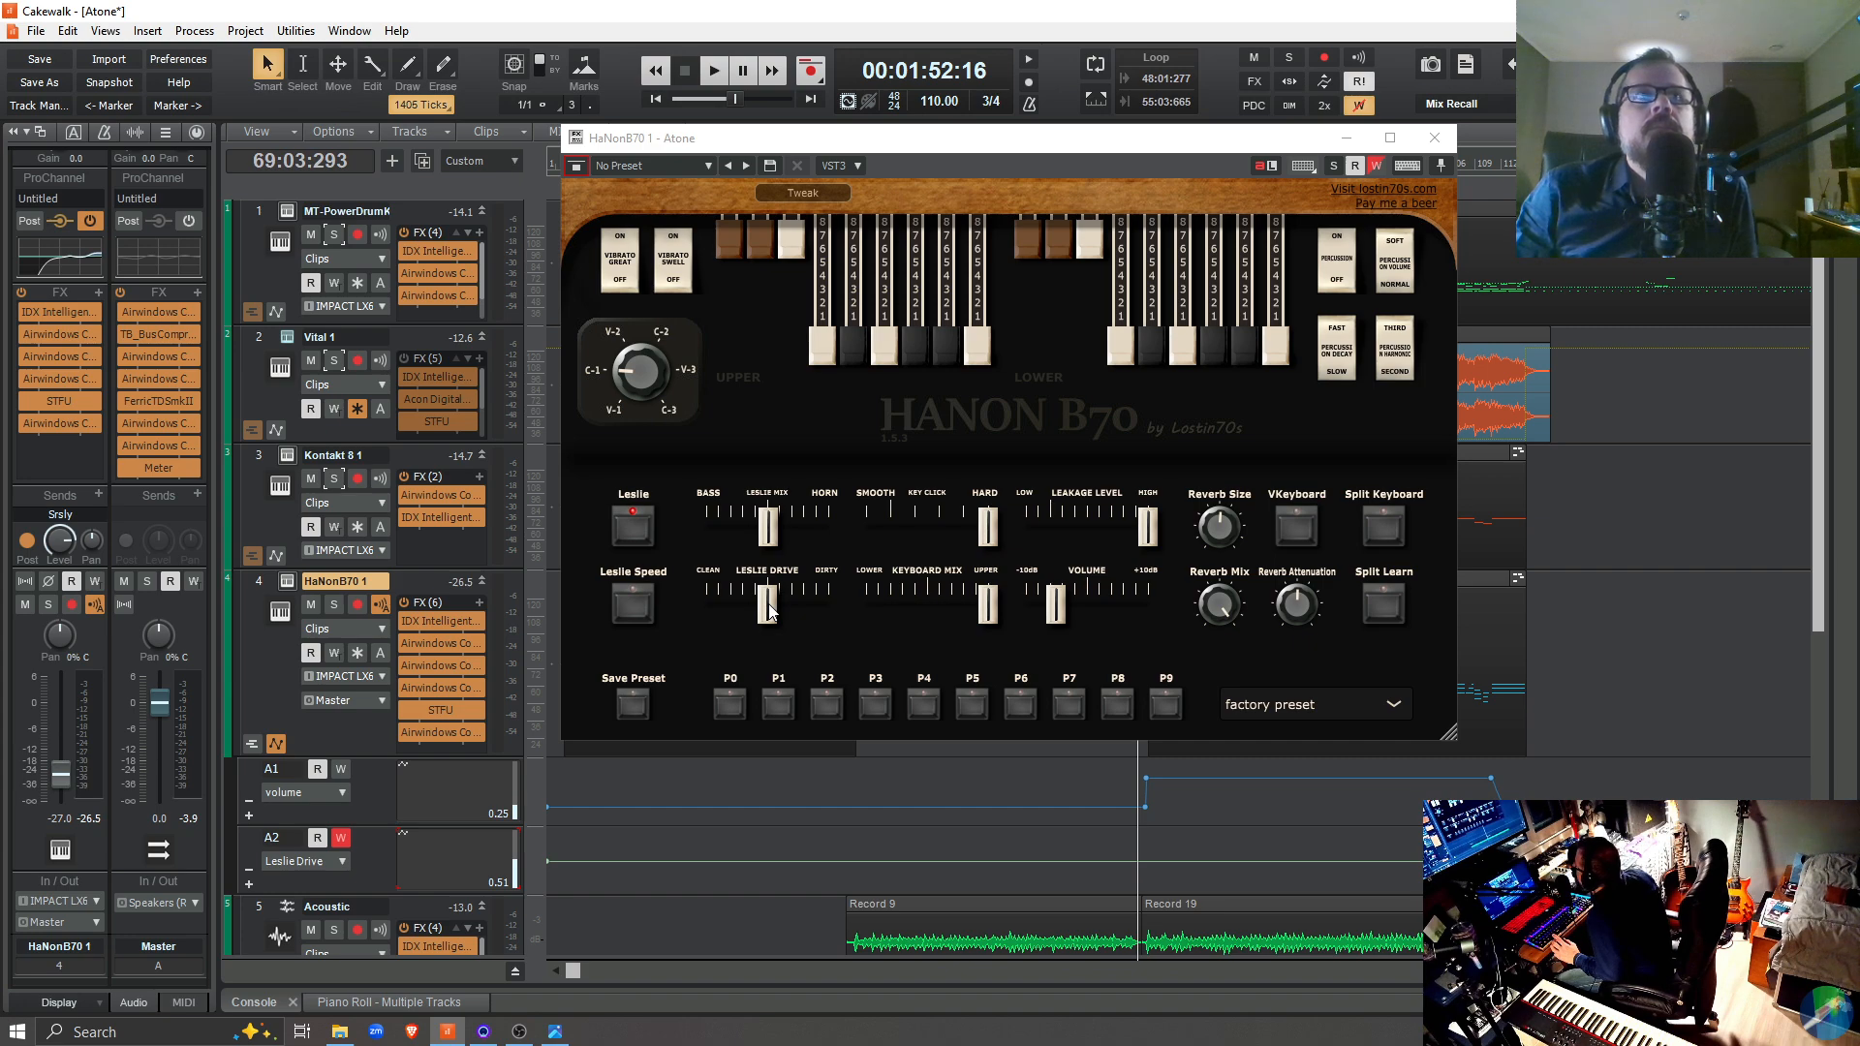
{"action": "key", "text": "space"}
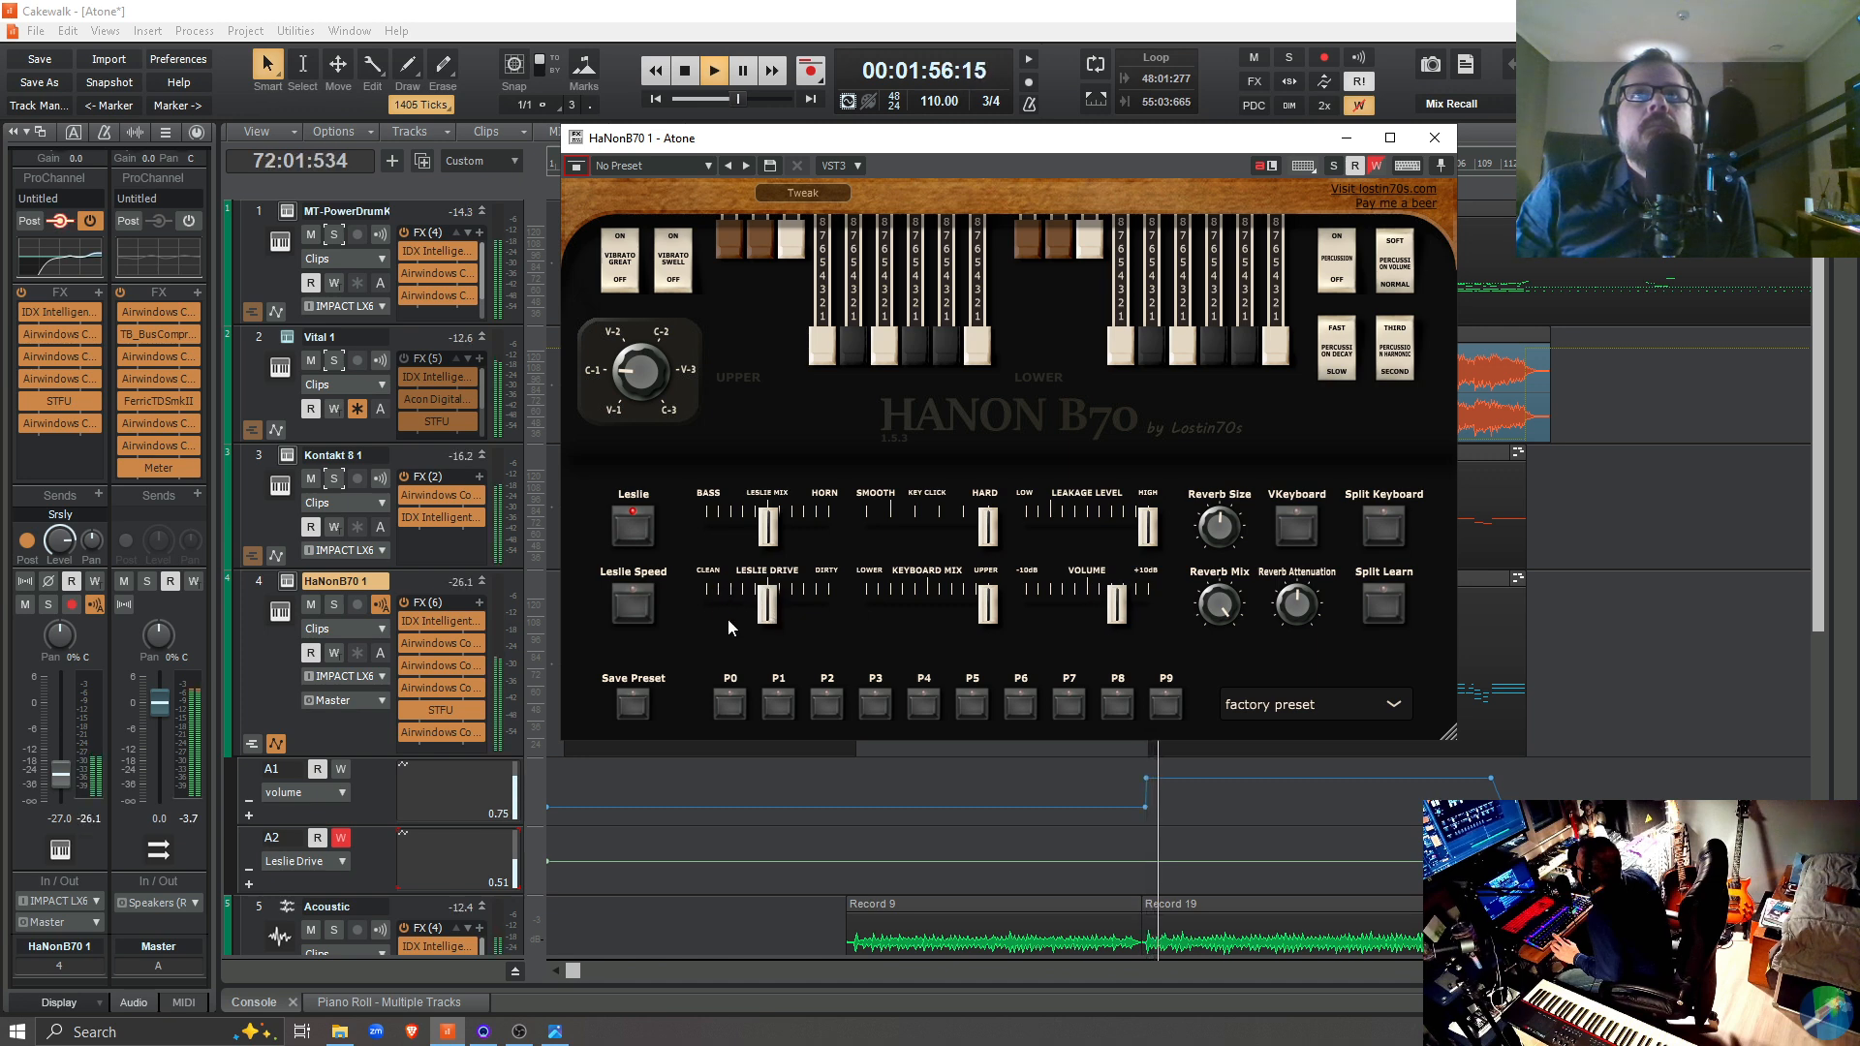
{"action": "key", "text": "space"}
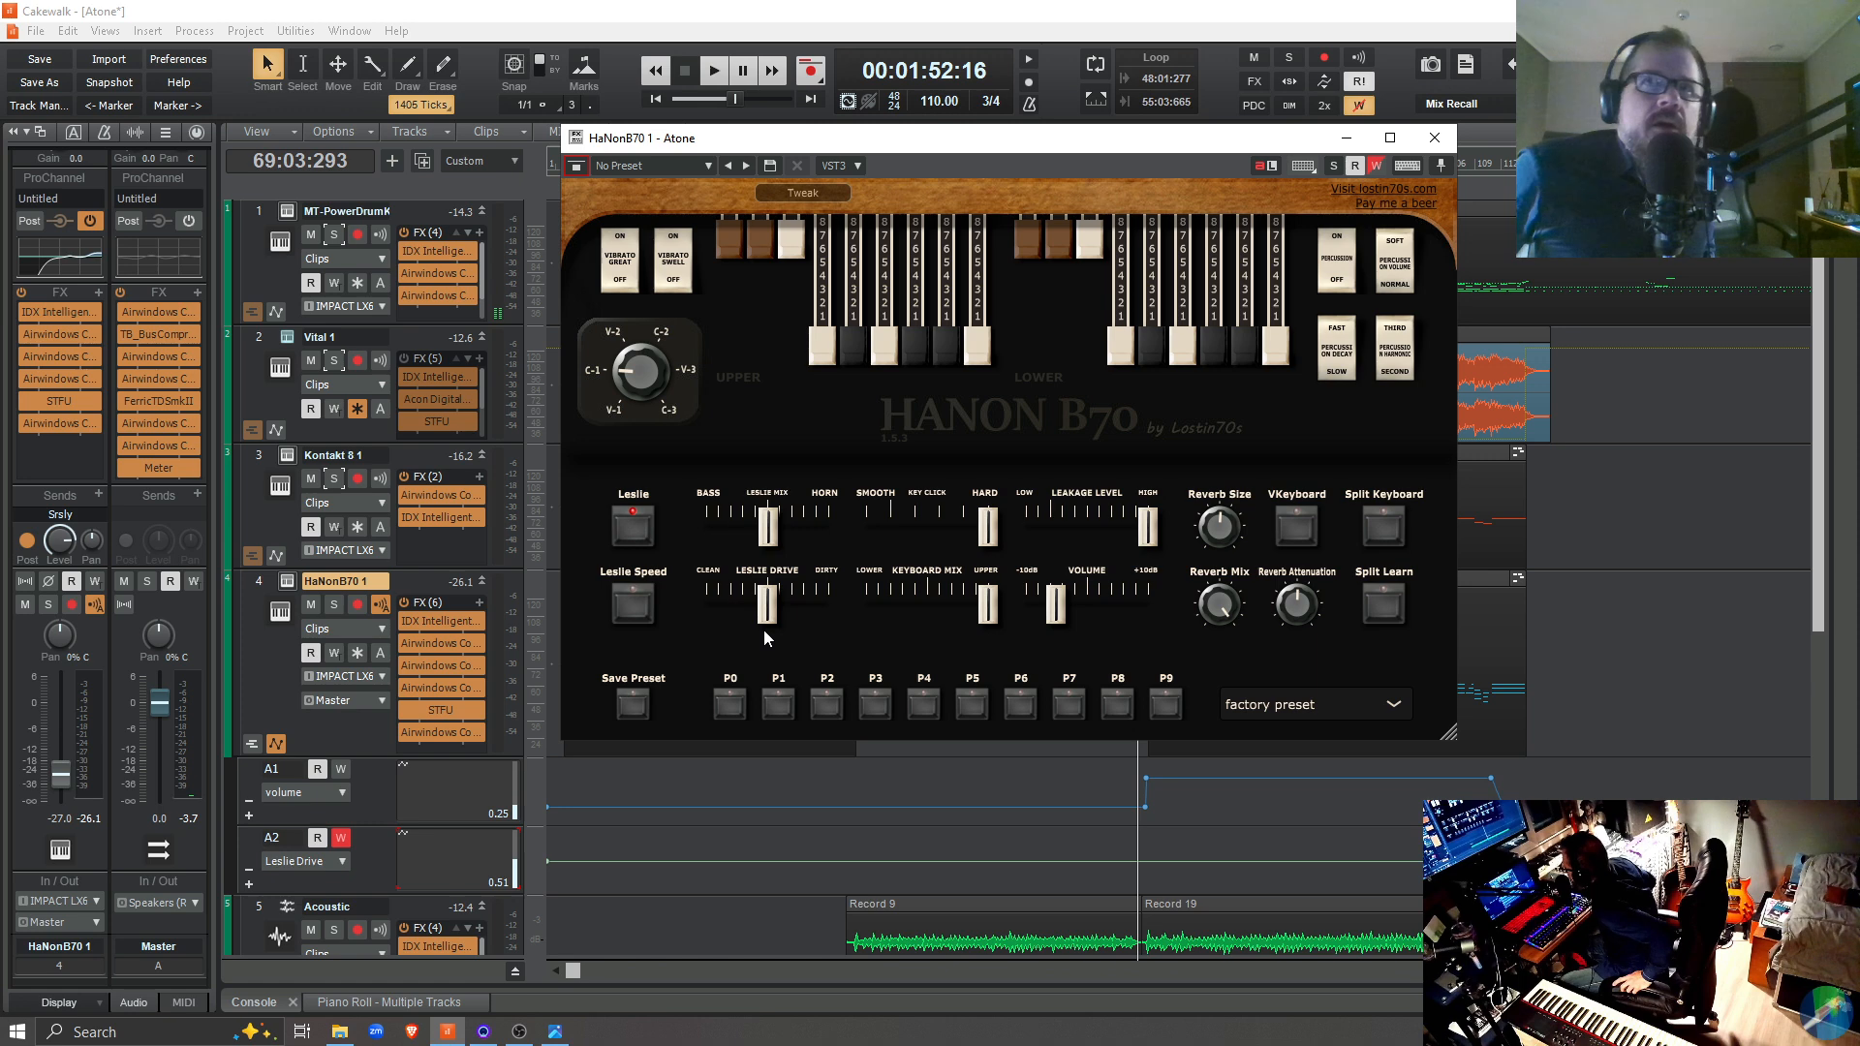
Remove the Leslie Drive automation lane, enable automation write on the organ, and play briefly from 69:03:293
{"action": "right_click", "coordinate": [370, 854]}
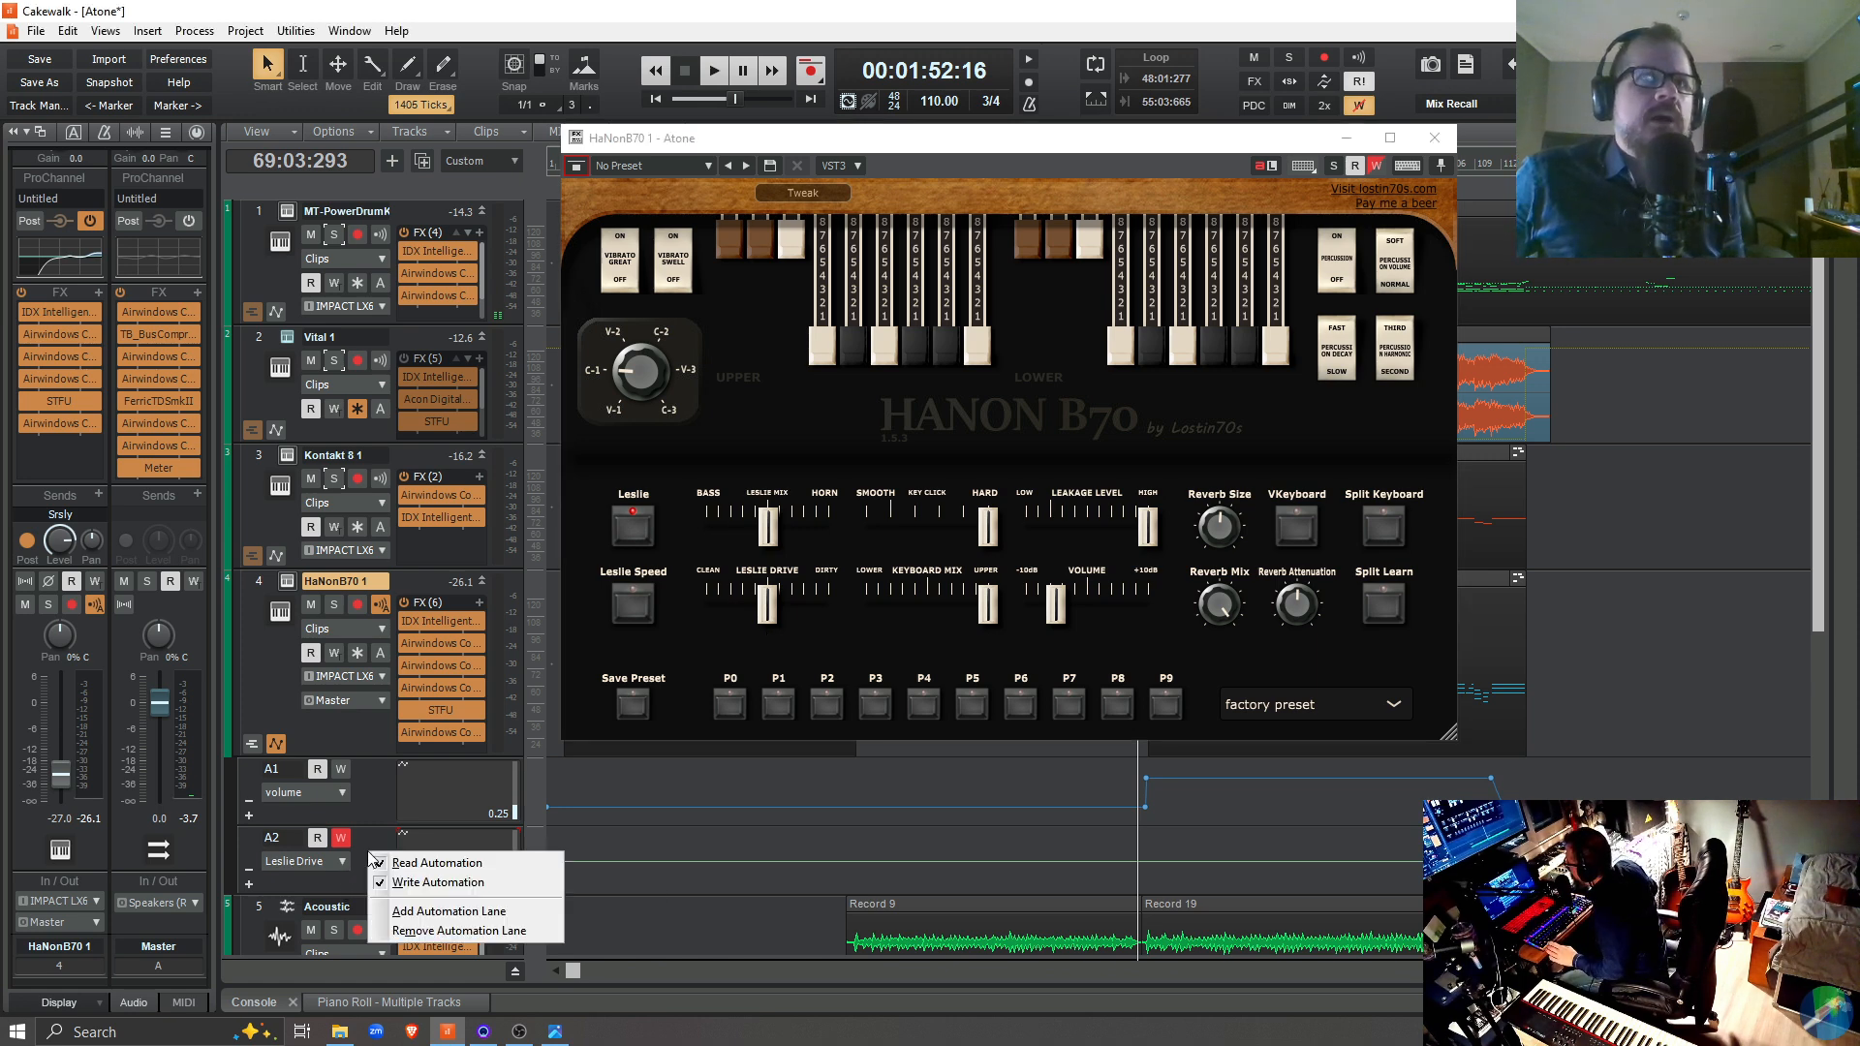
{"action": "left_click", "coordinate": [454, 931]}
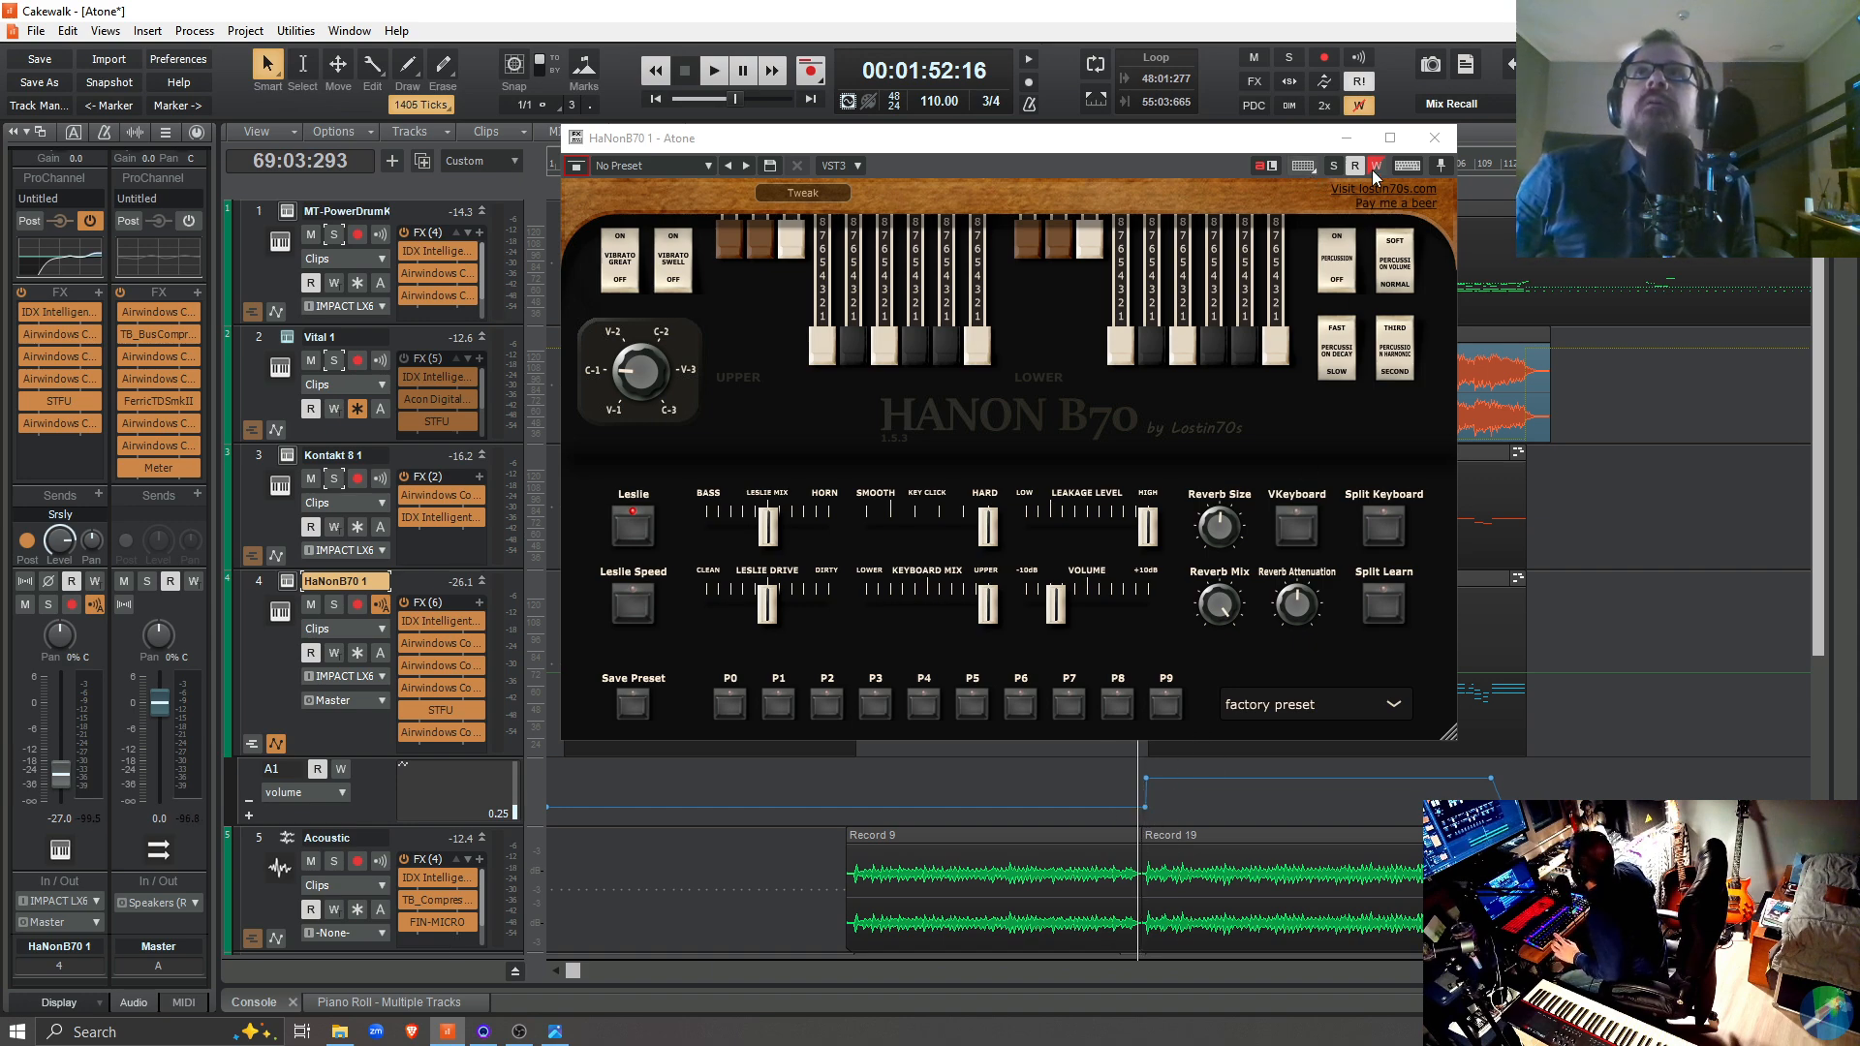
{"action": "left_click", "coordinate": [1375, 168]}
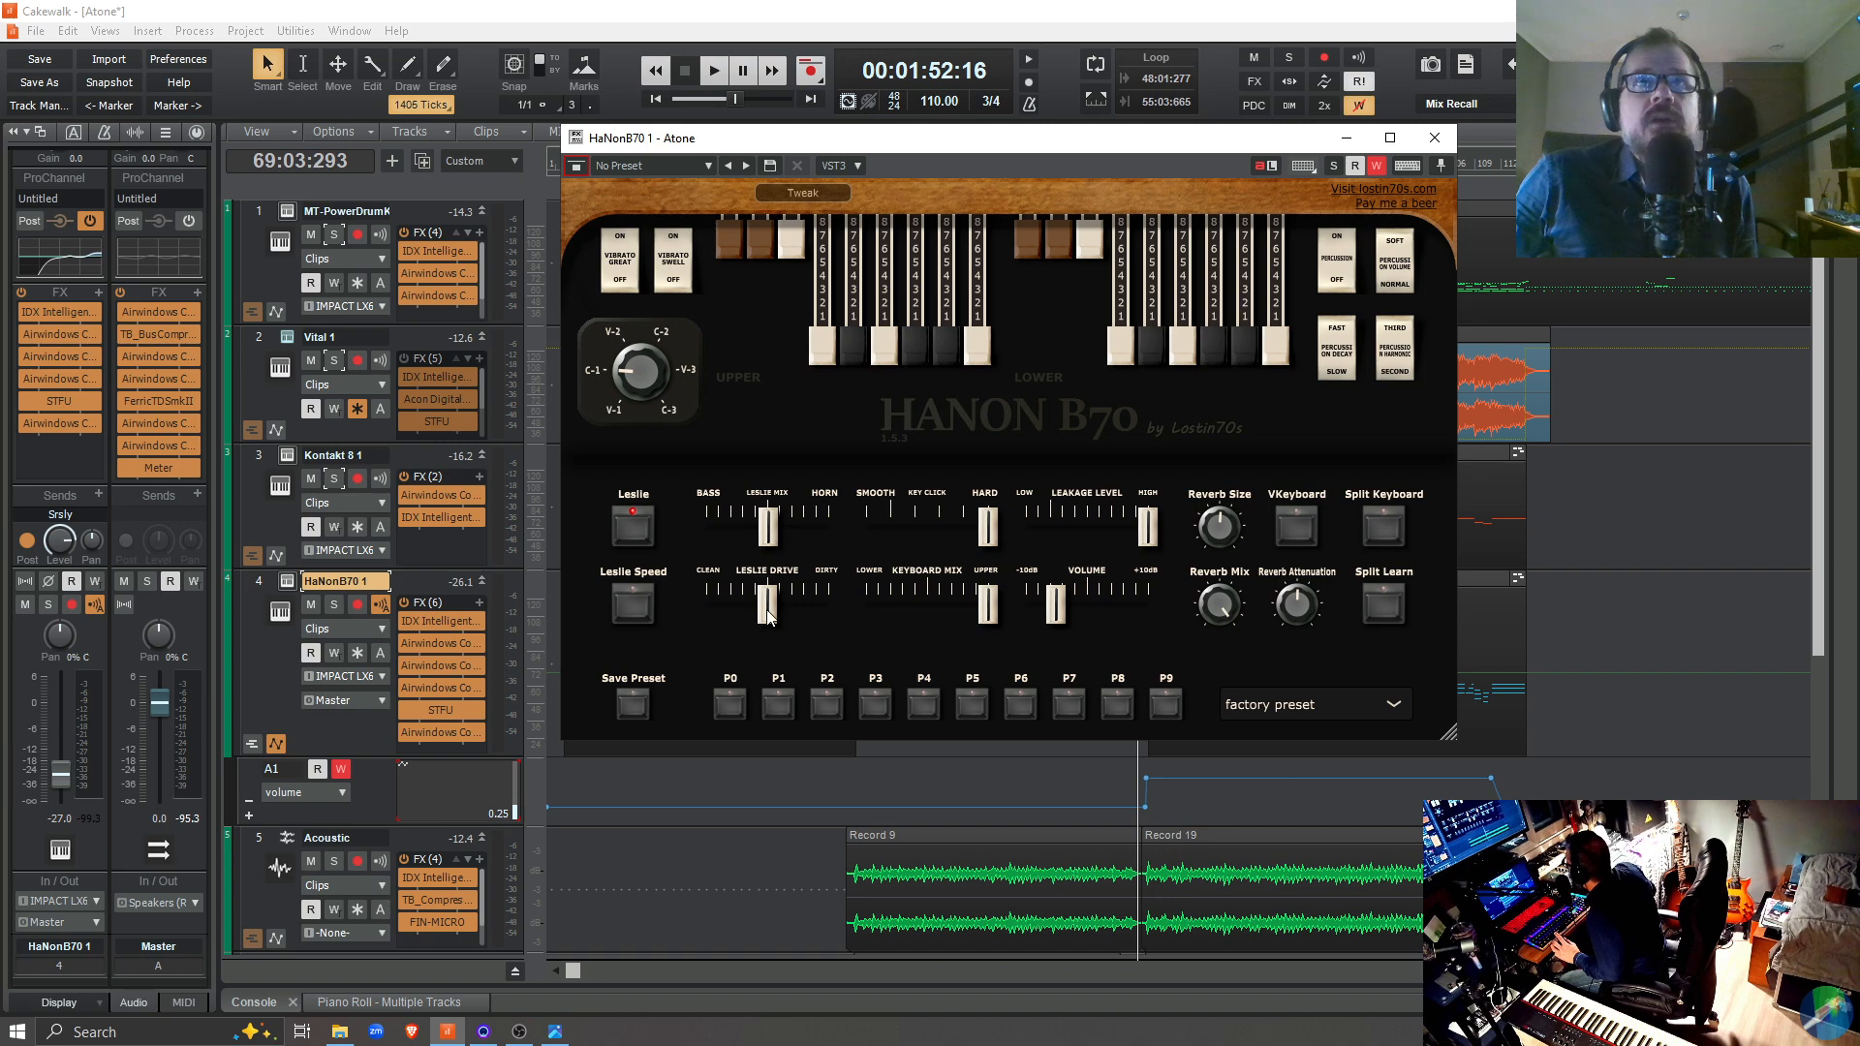
{"action": "key", "text": "space"}
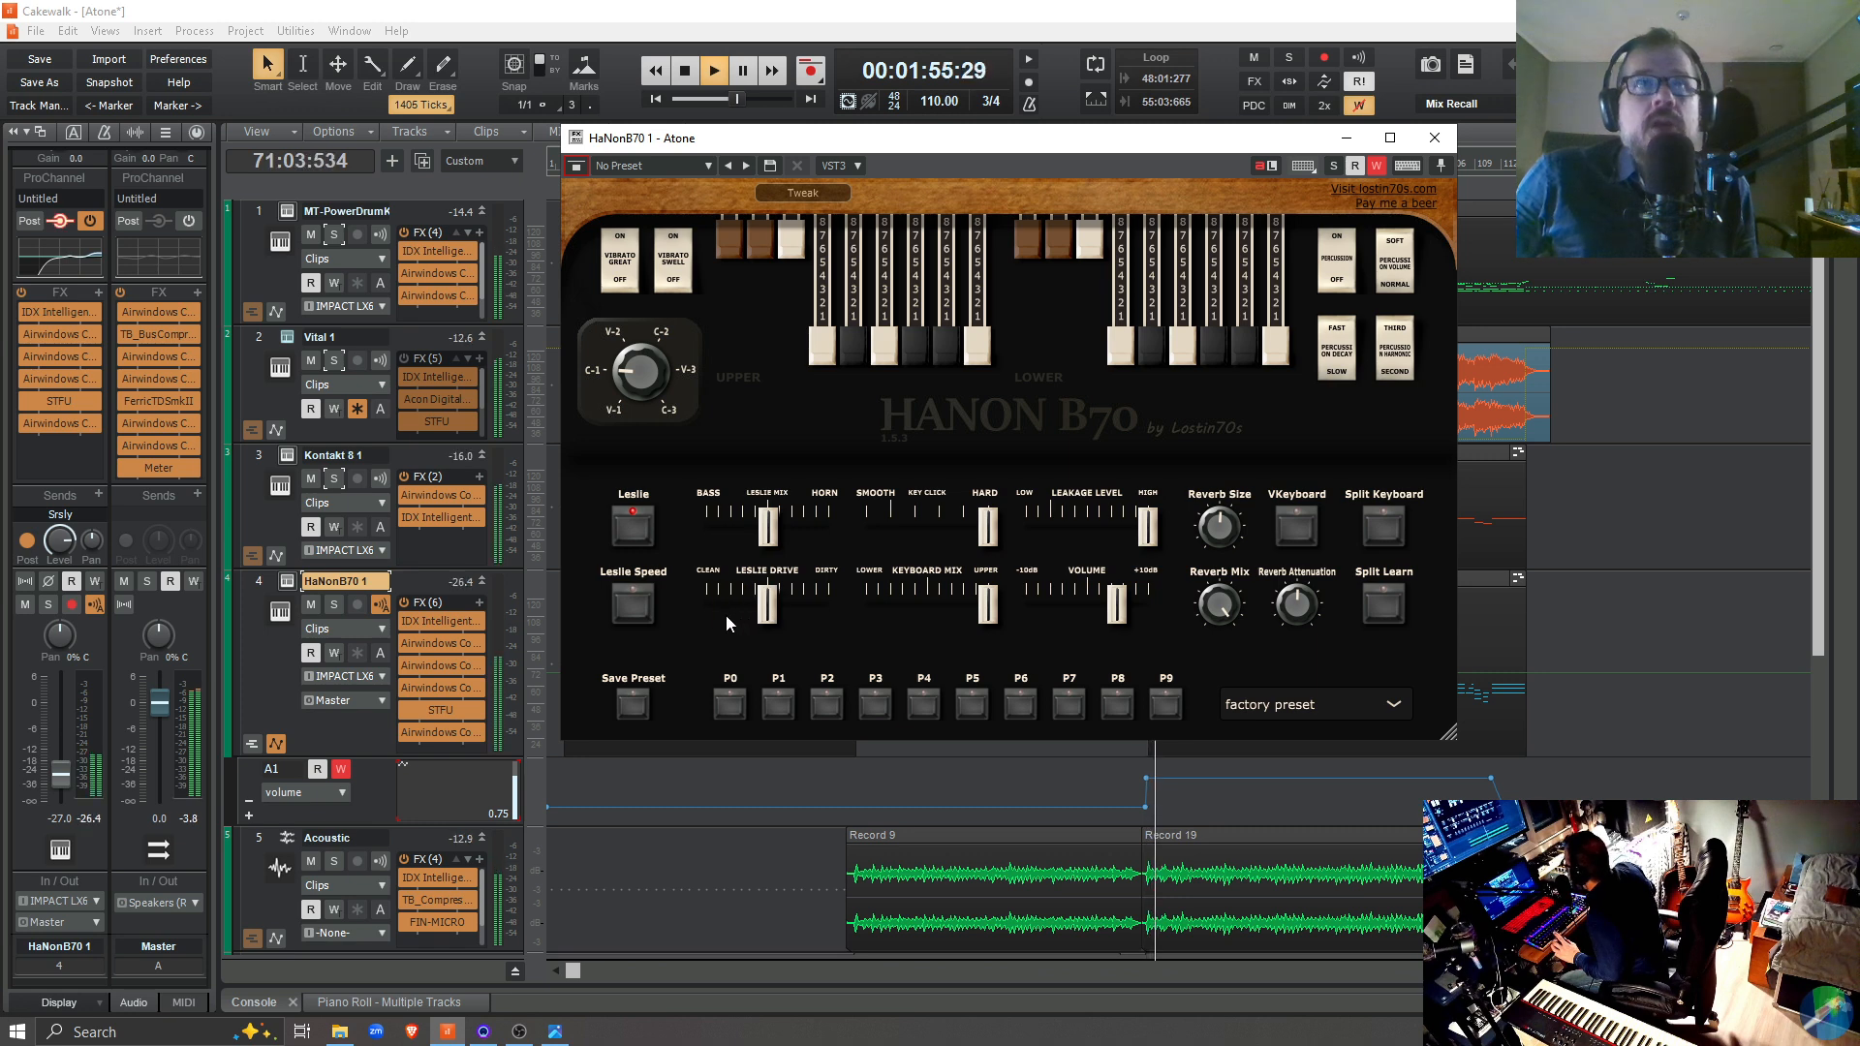
{"action": "key", "text": "space"}
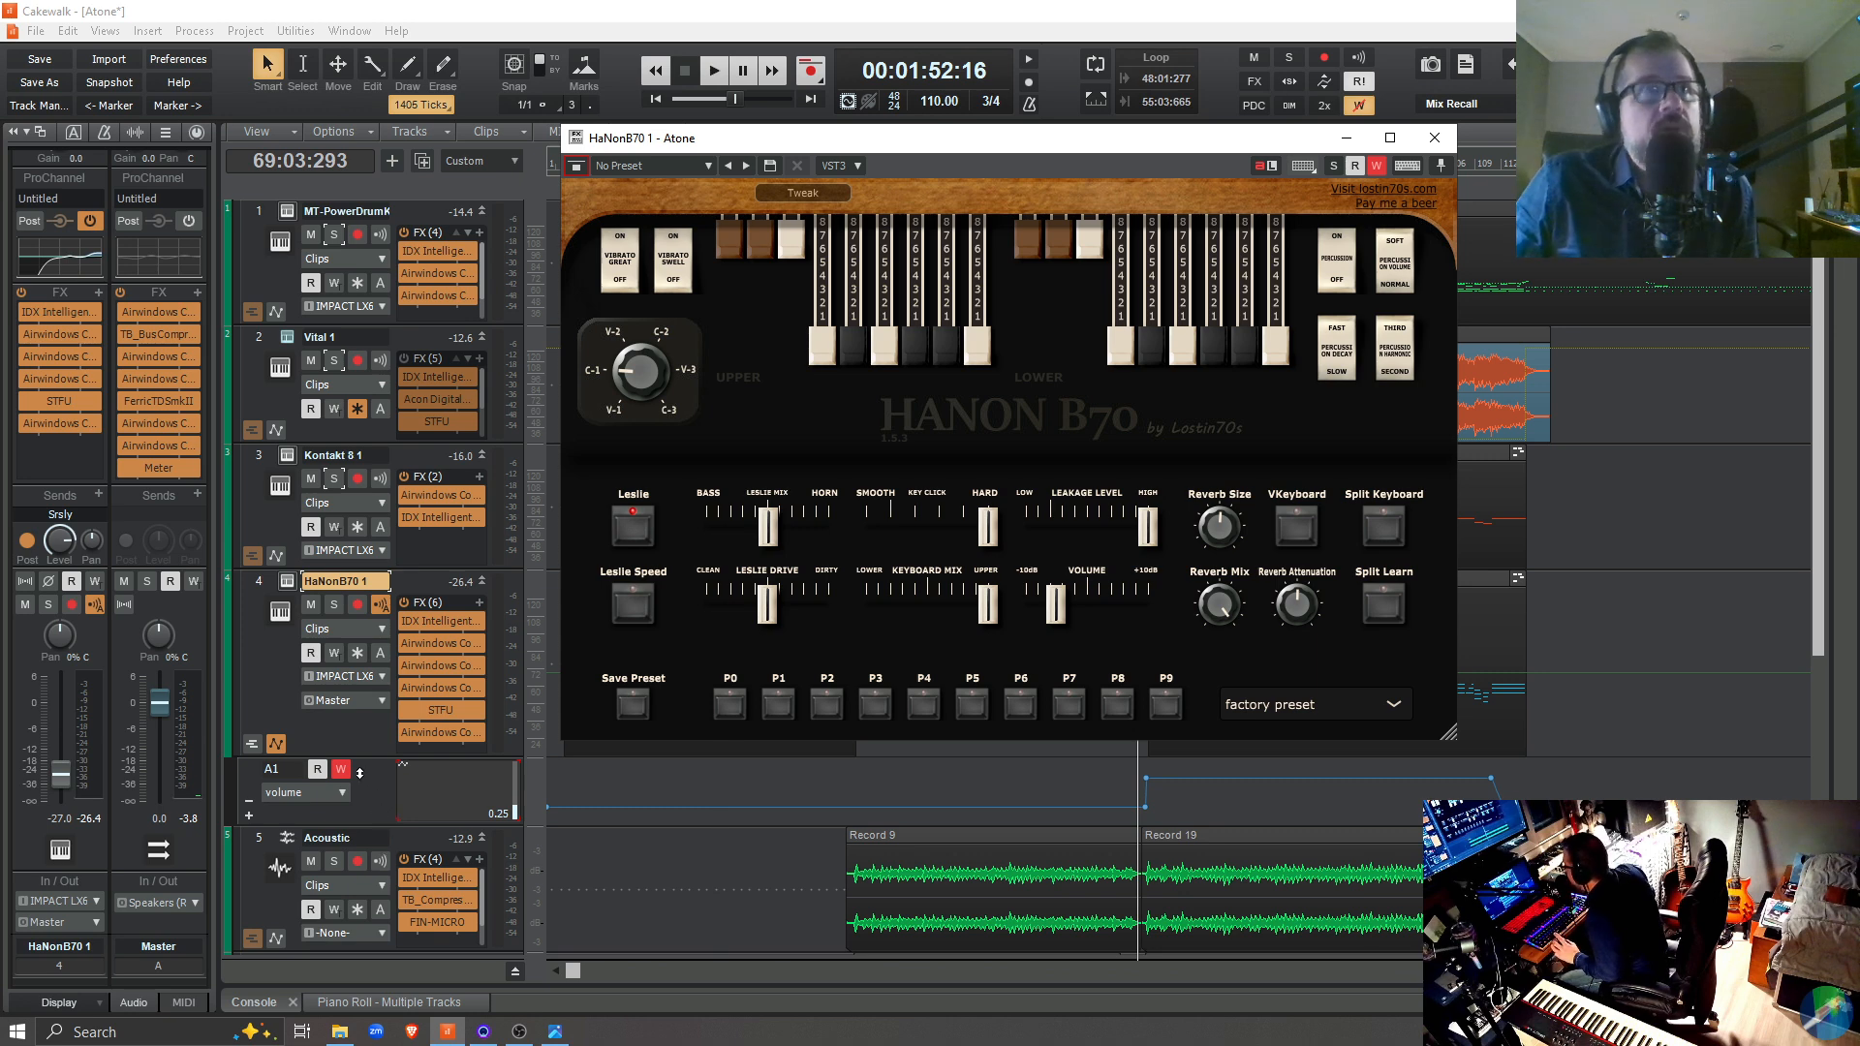
Disable the organ's automation write, add the Leslie Drive automation lane back, and close the organ window
{"action": "left_click", "coordinate": [1376, 171]}
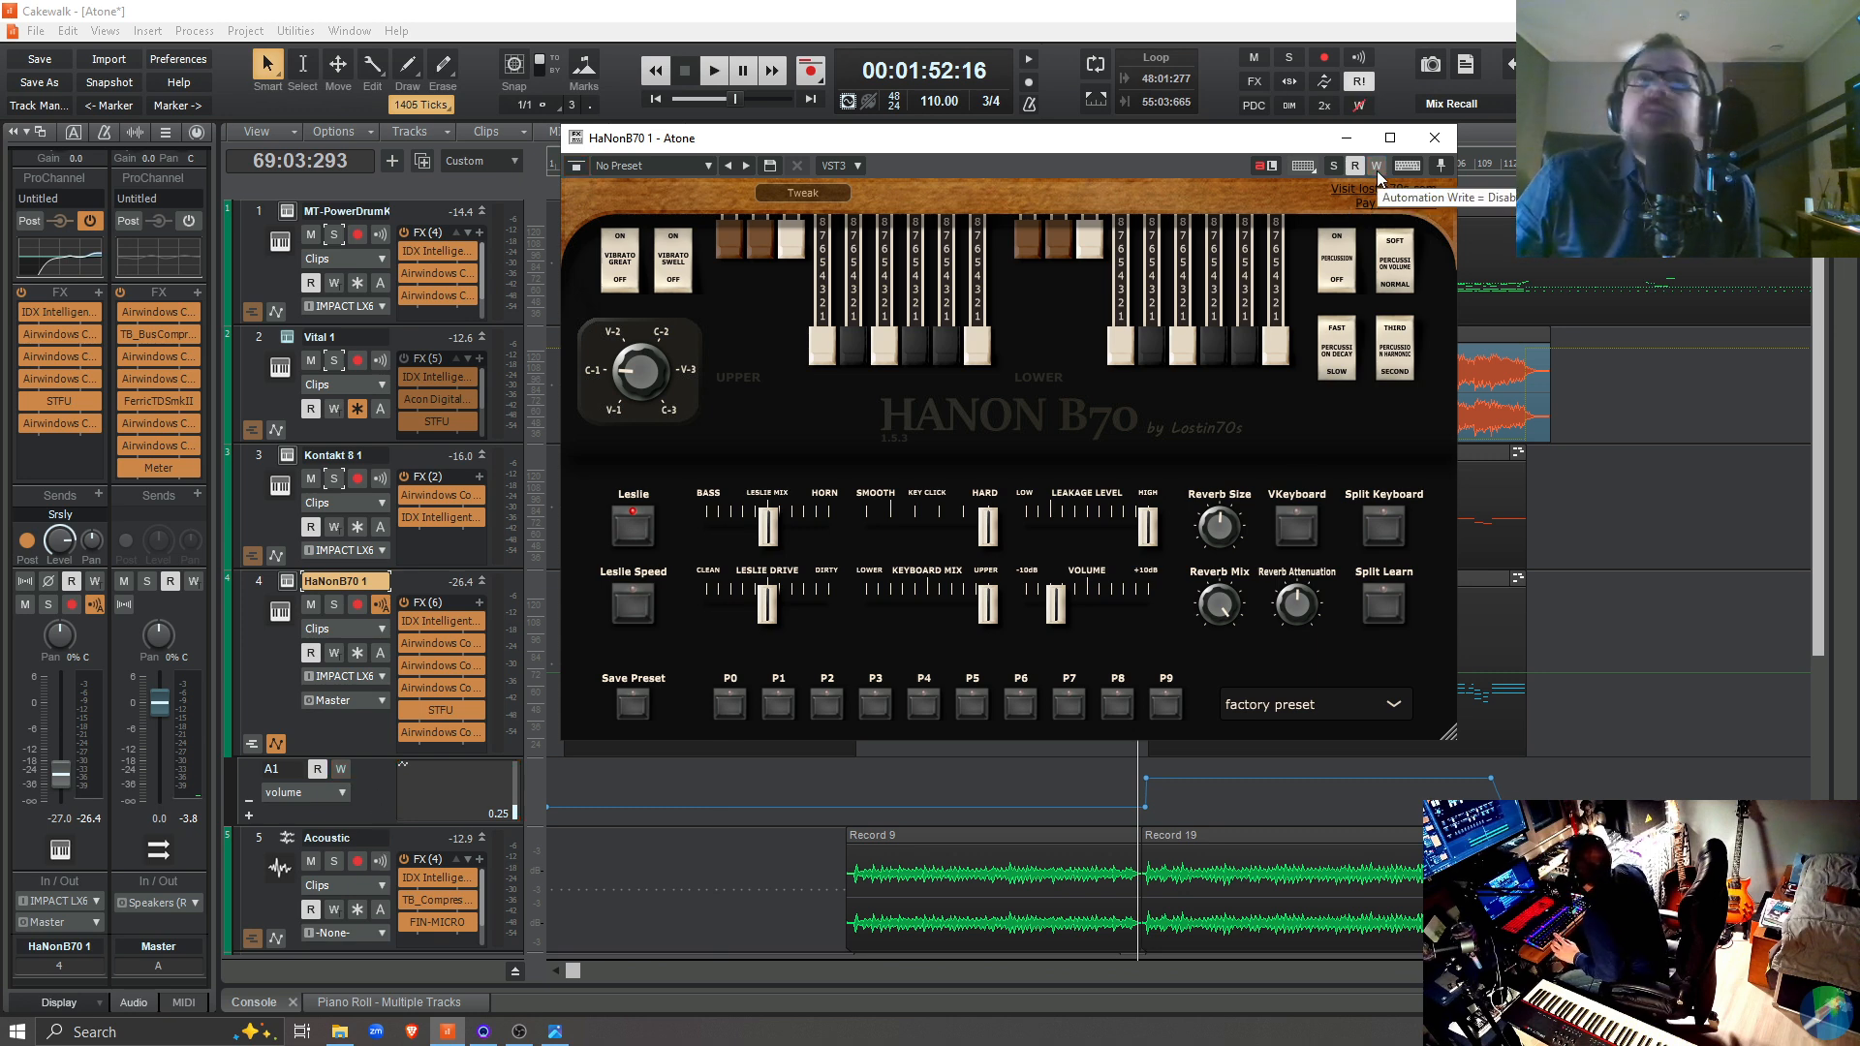
{"action": "right_click", "coordinate": [376, 786]}
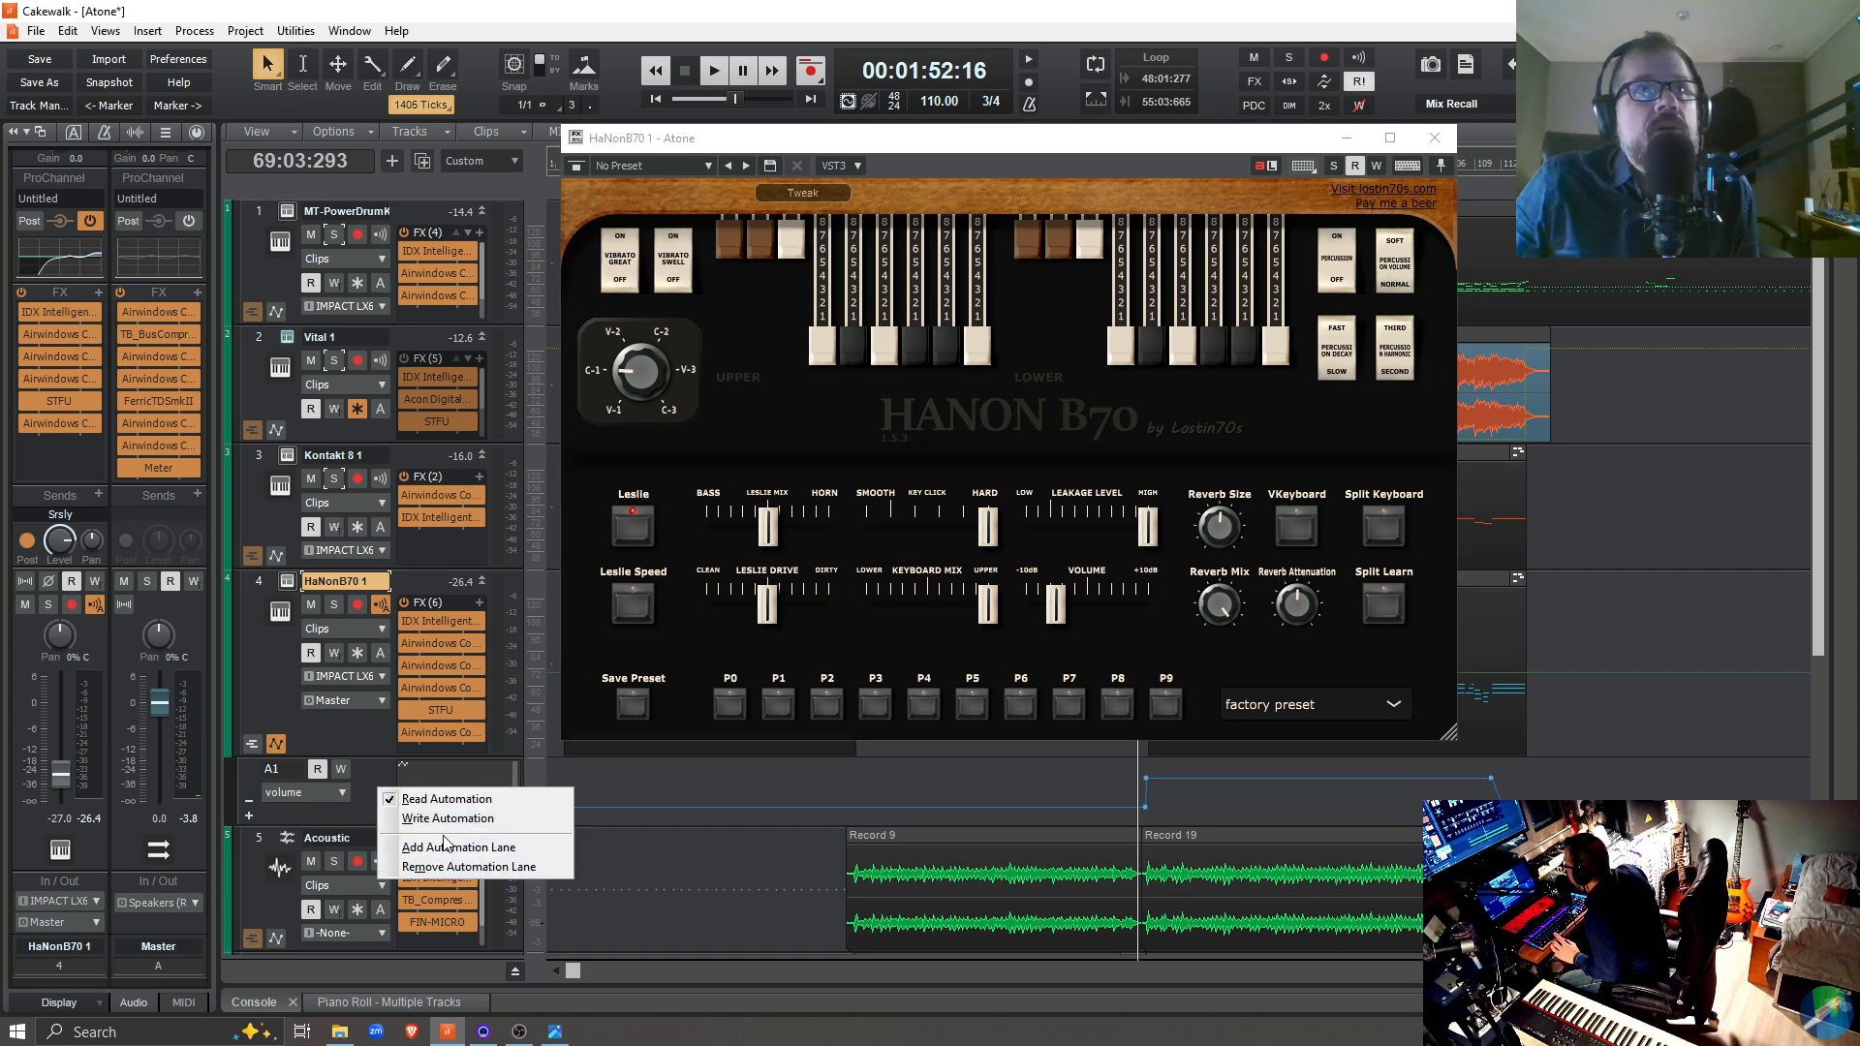
{"action": "left_click", "coordinate": [444, 847]}
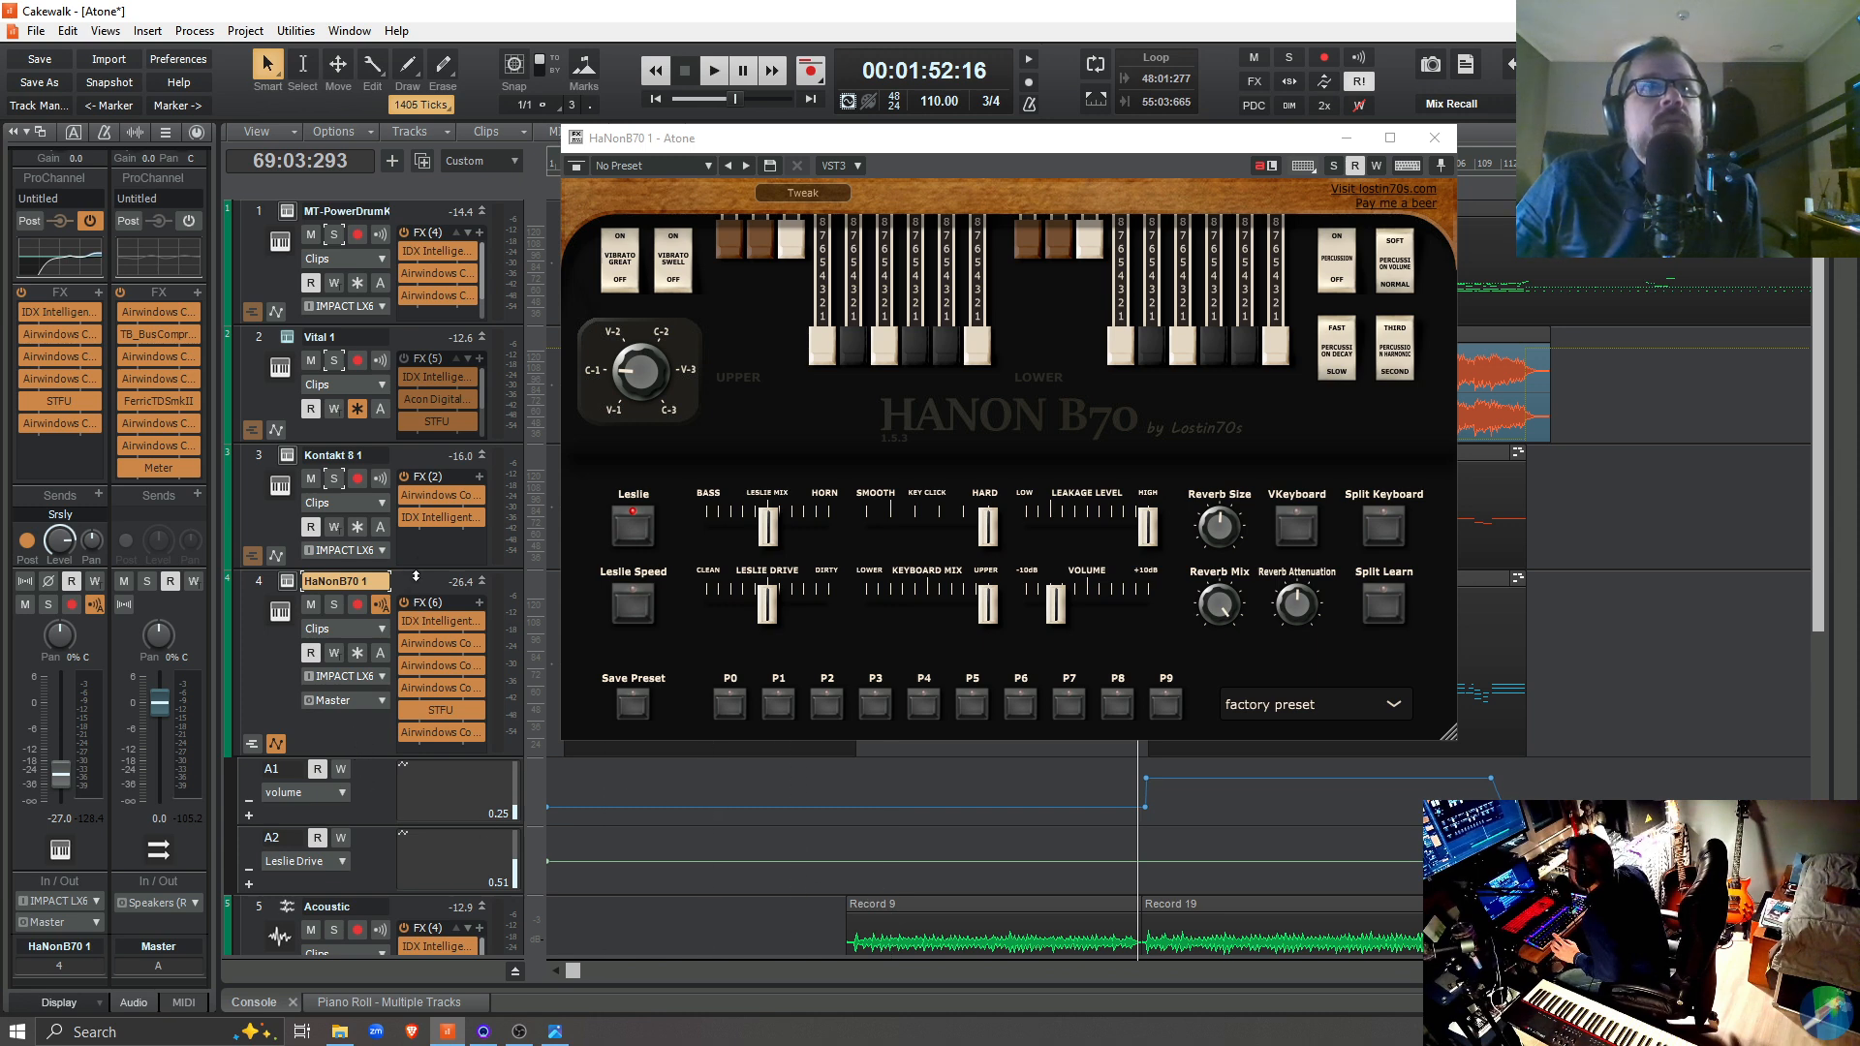
{"action": "left_click", "coordinate": [1435, 138]}
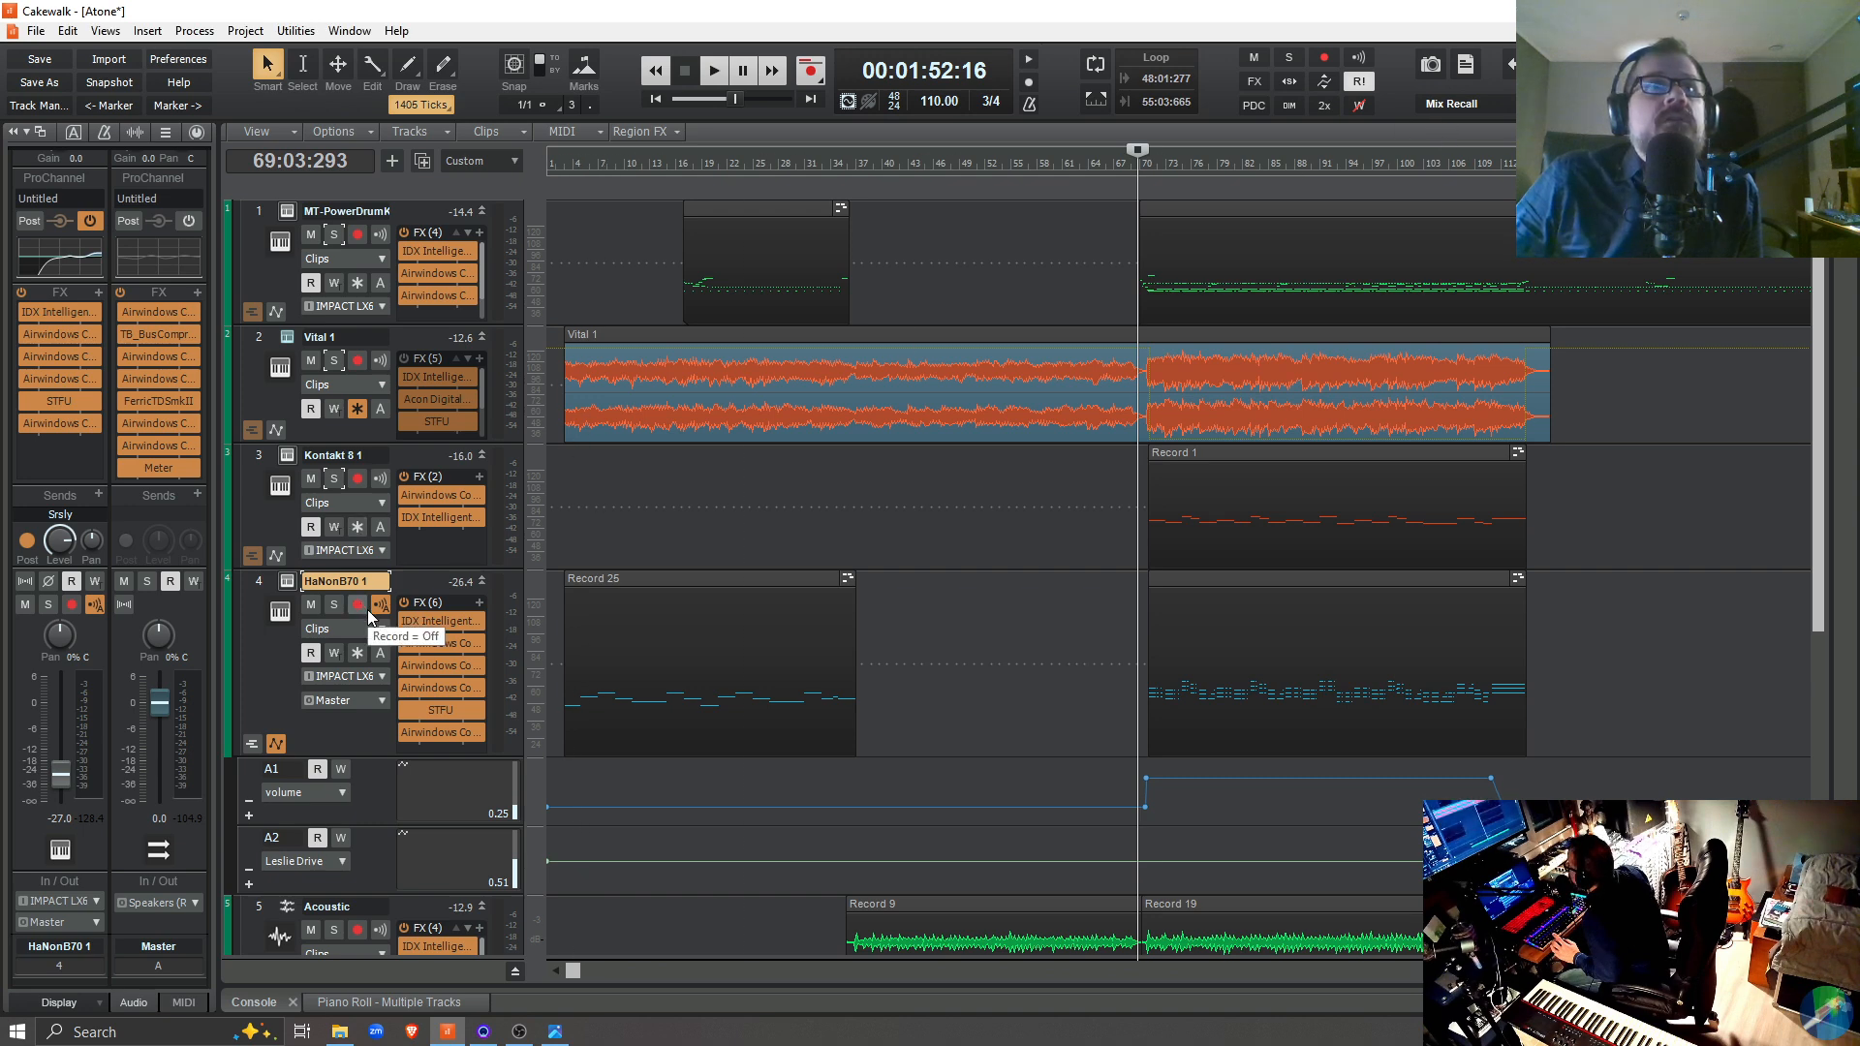
Hide the automation lanes of the HaNonB70 1 track
{"action": "right_click", "coordinate": [417, 583]}
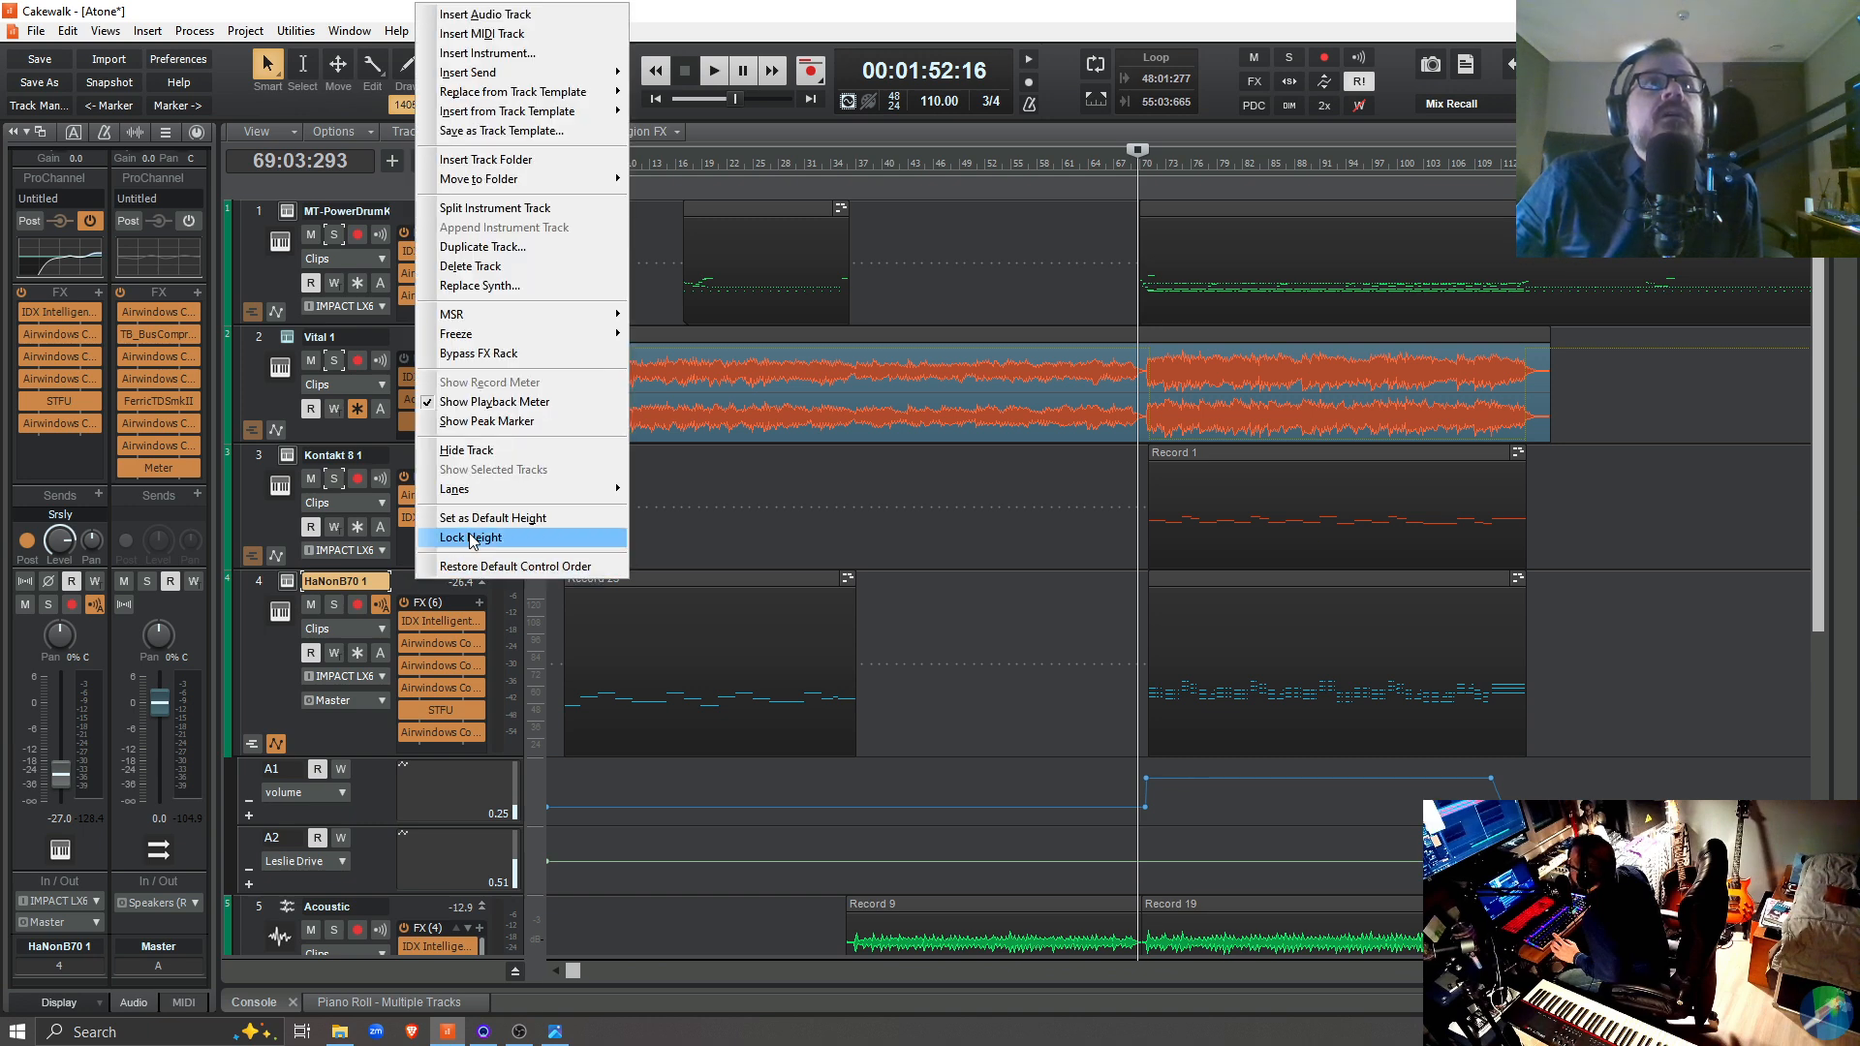
{"action": "mouse_move", "coordinate": [515, 487]}
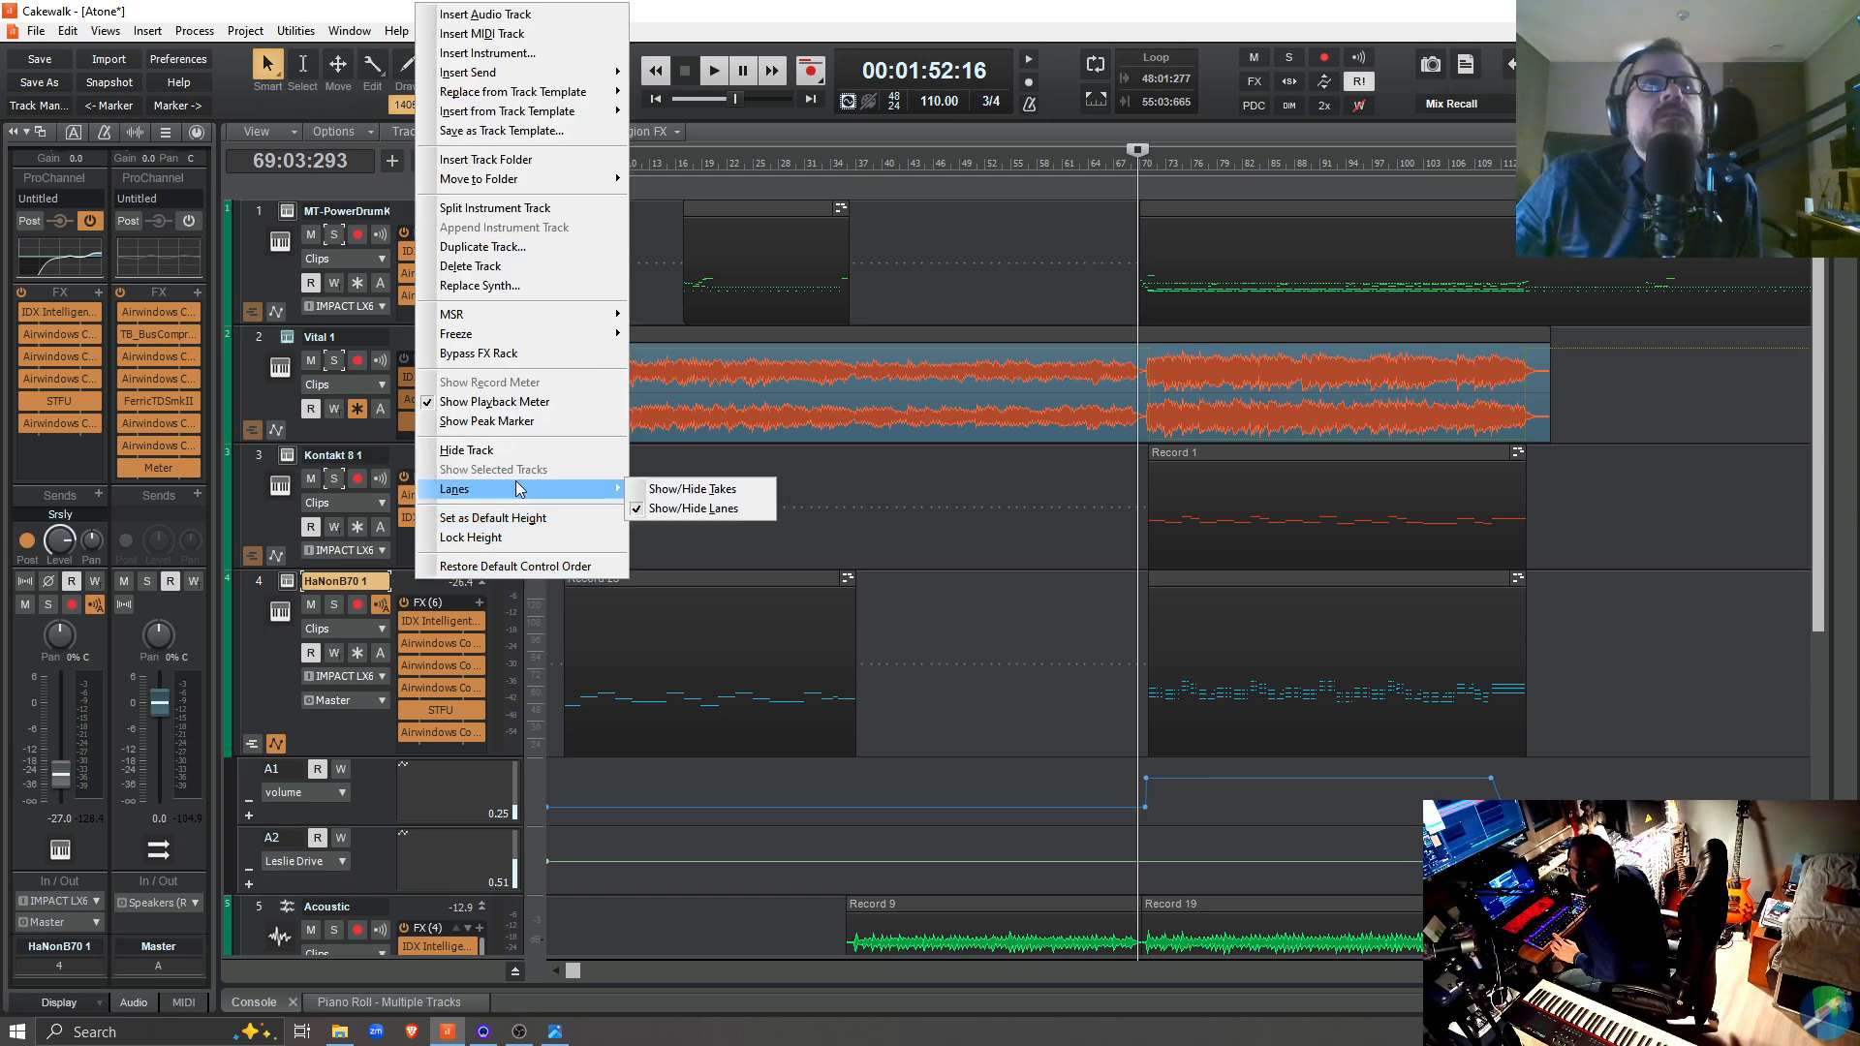
{"action": "left_click", "coordinate": [713, 504]}
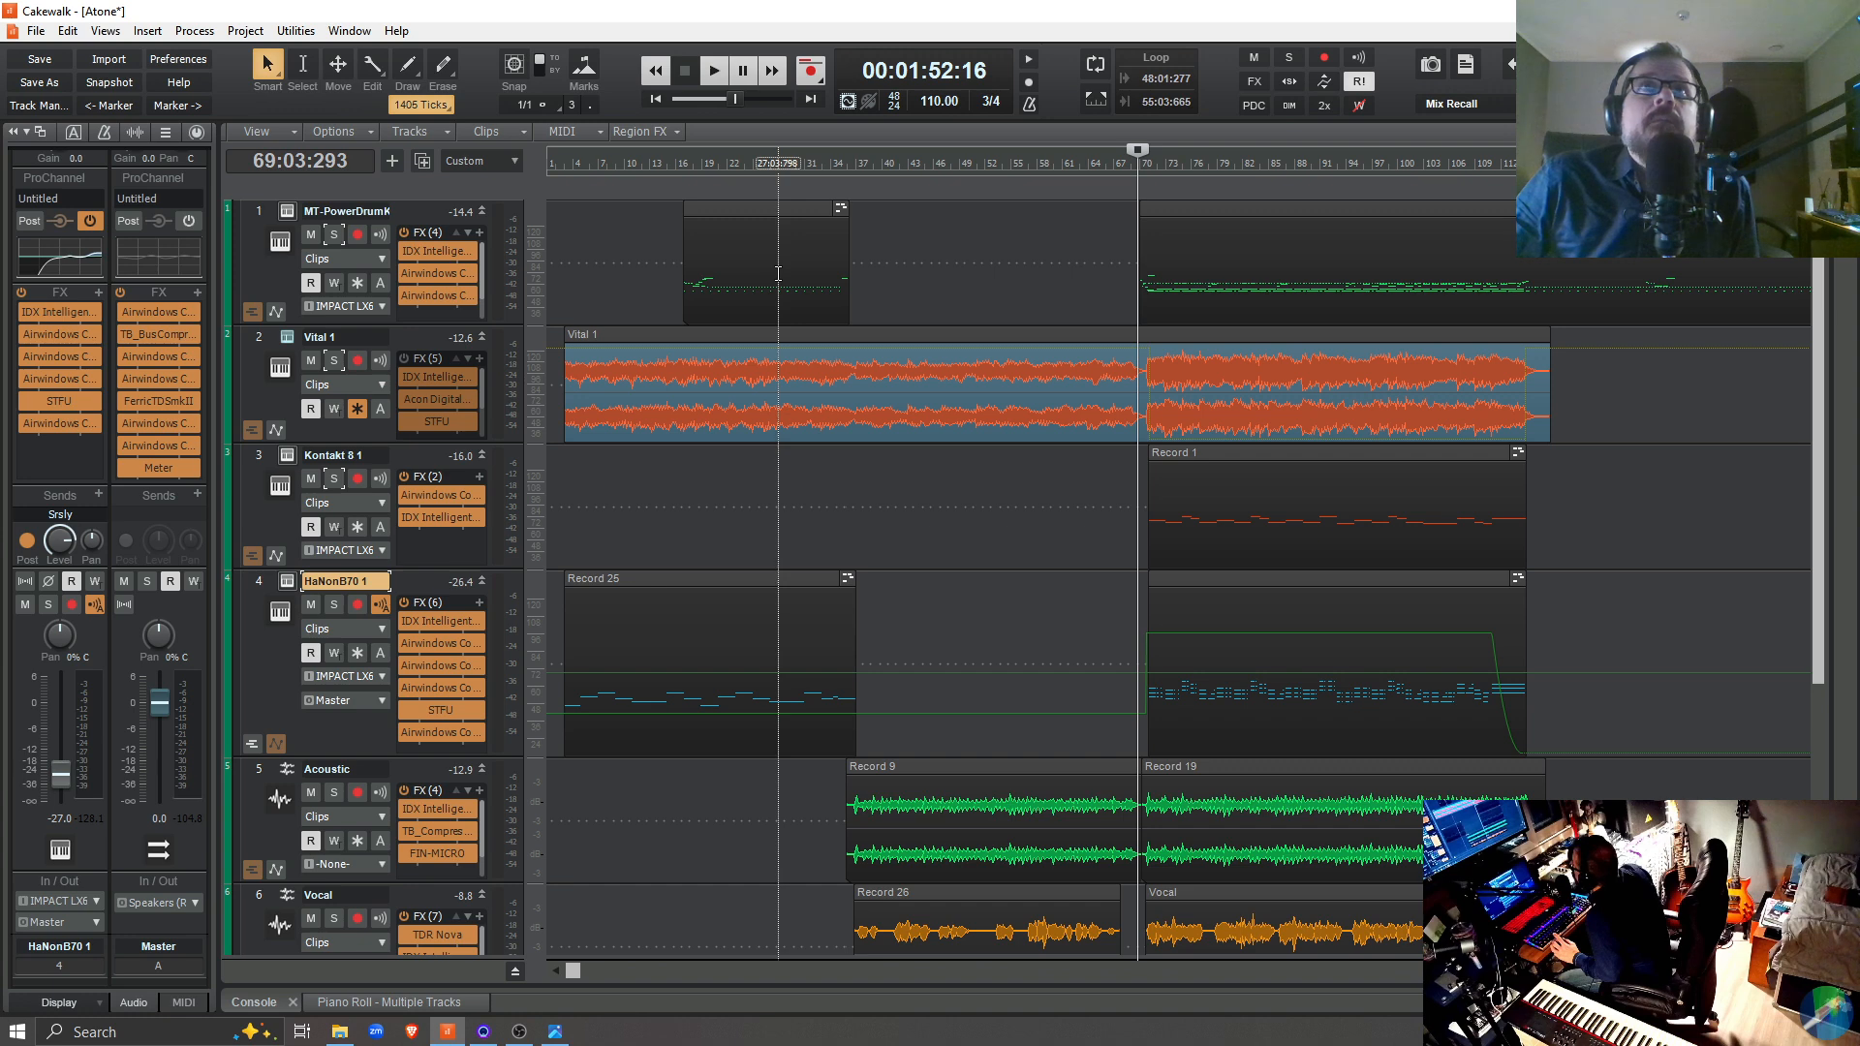
Show the MT-PowerDrumKit's drum kit view beside the early clips and set the playback position to 16:01:956
{"action": "left_click", "coordinate": [287, 212]}
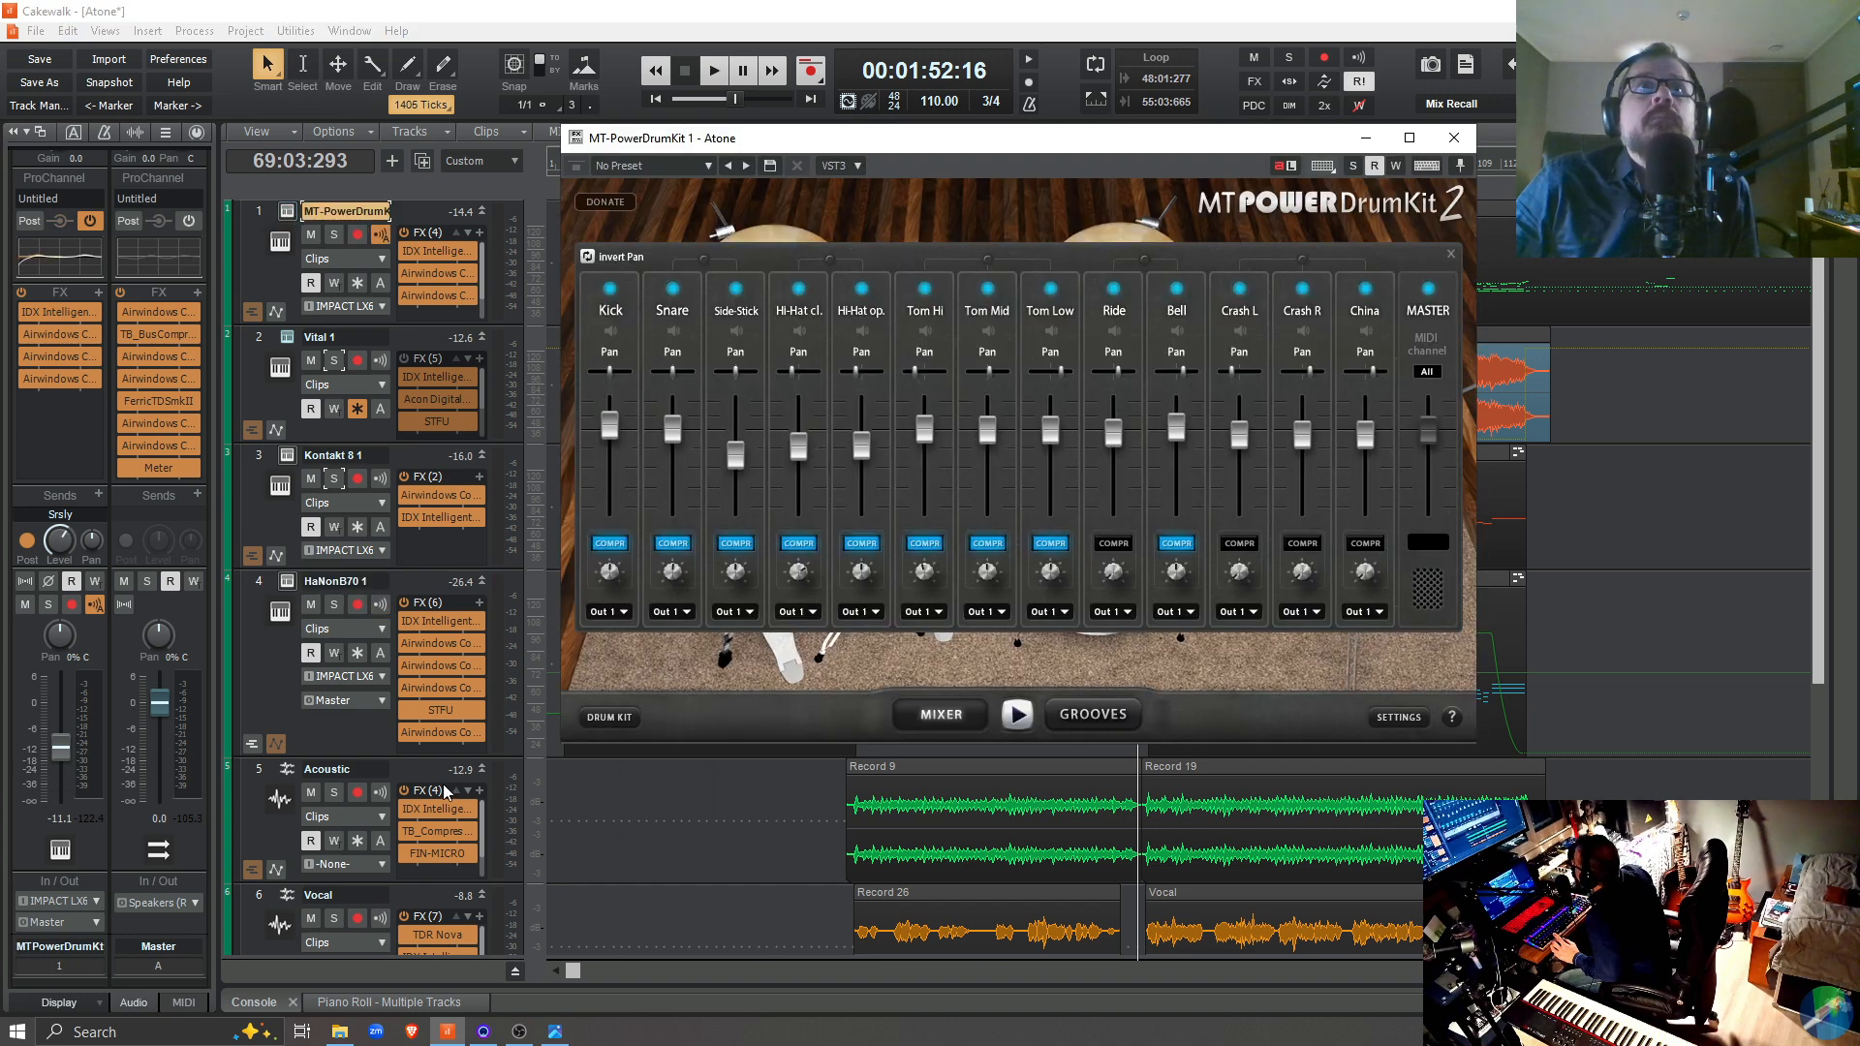
{"action": "left_click", "coordinate": [618, 720]}
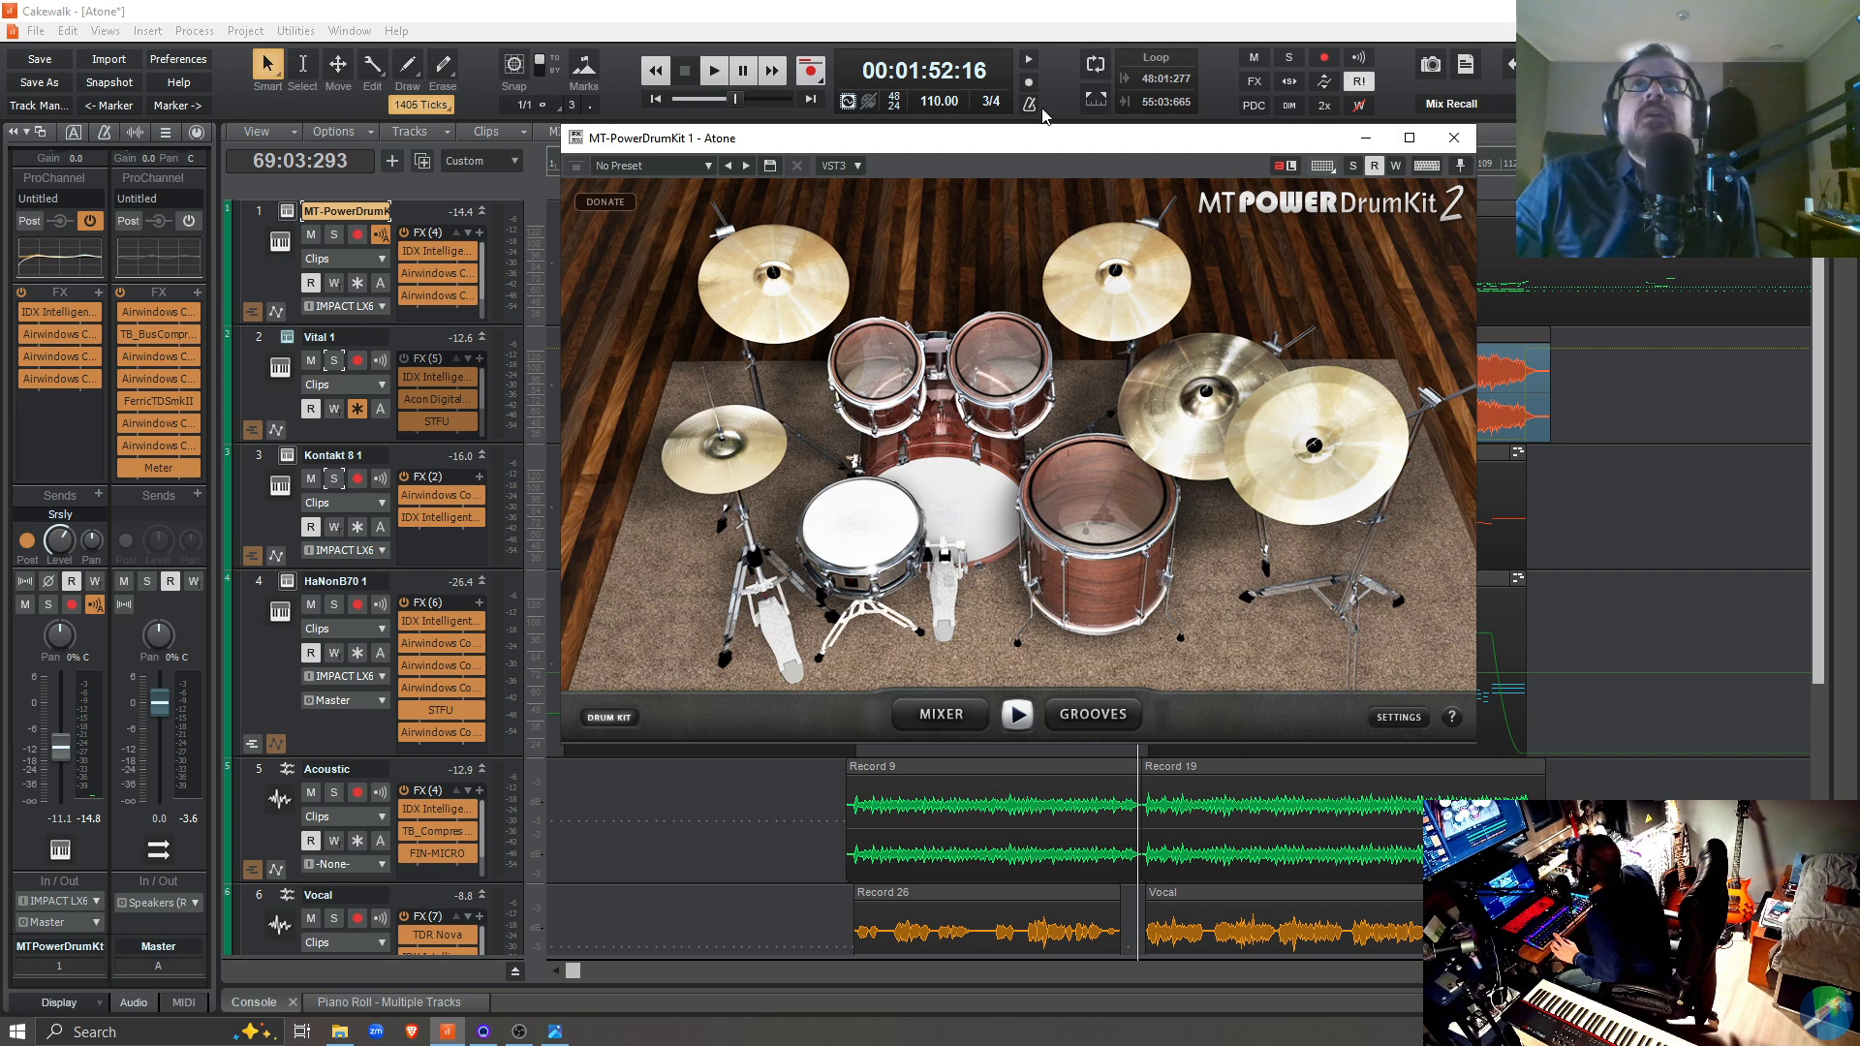
{"action": "left_click_drag", "start_coordinate": [1010, 140], "coordinate": [1299, 165]}
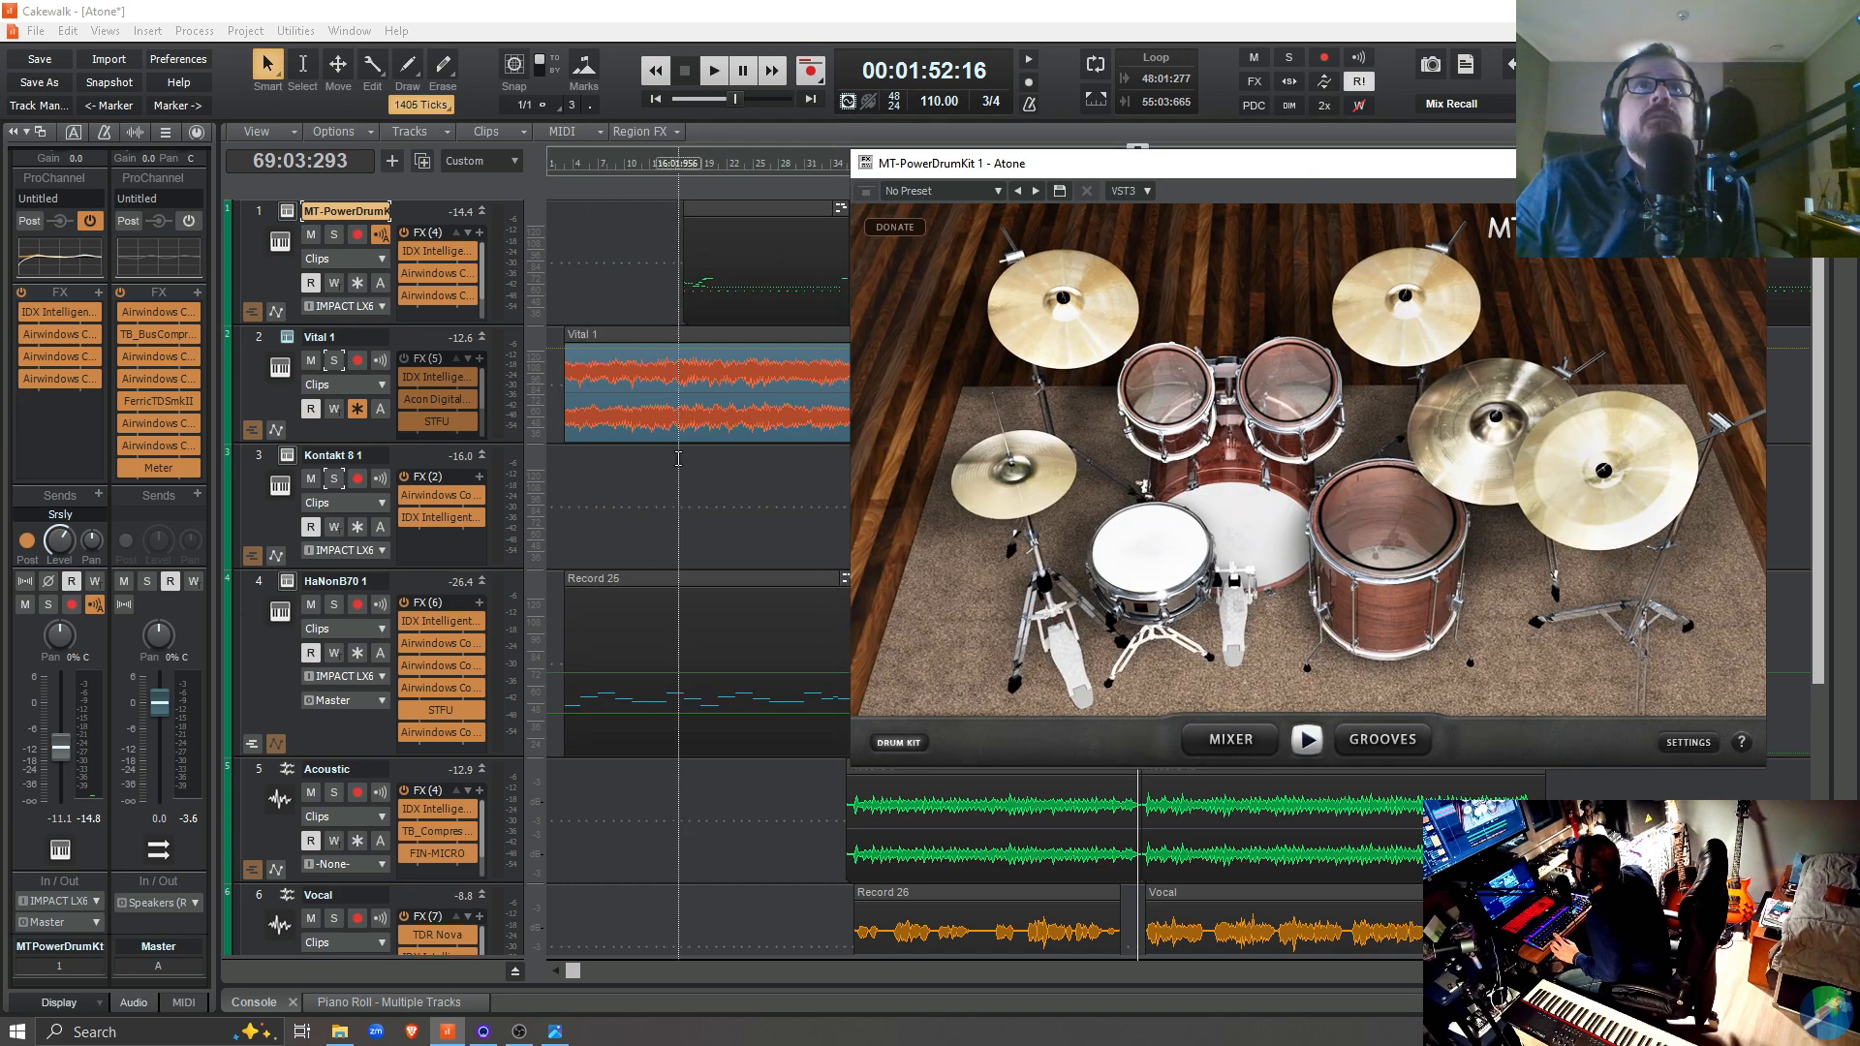
{"action": "left_click", "coordinate": [678, 161]}
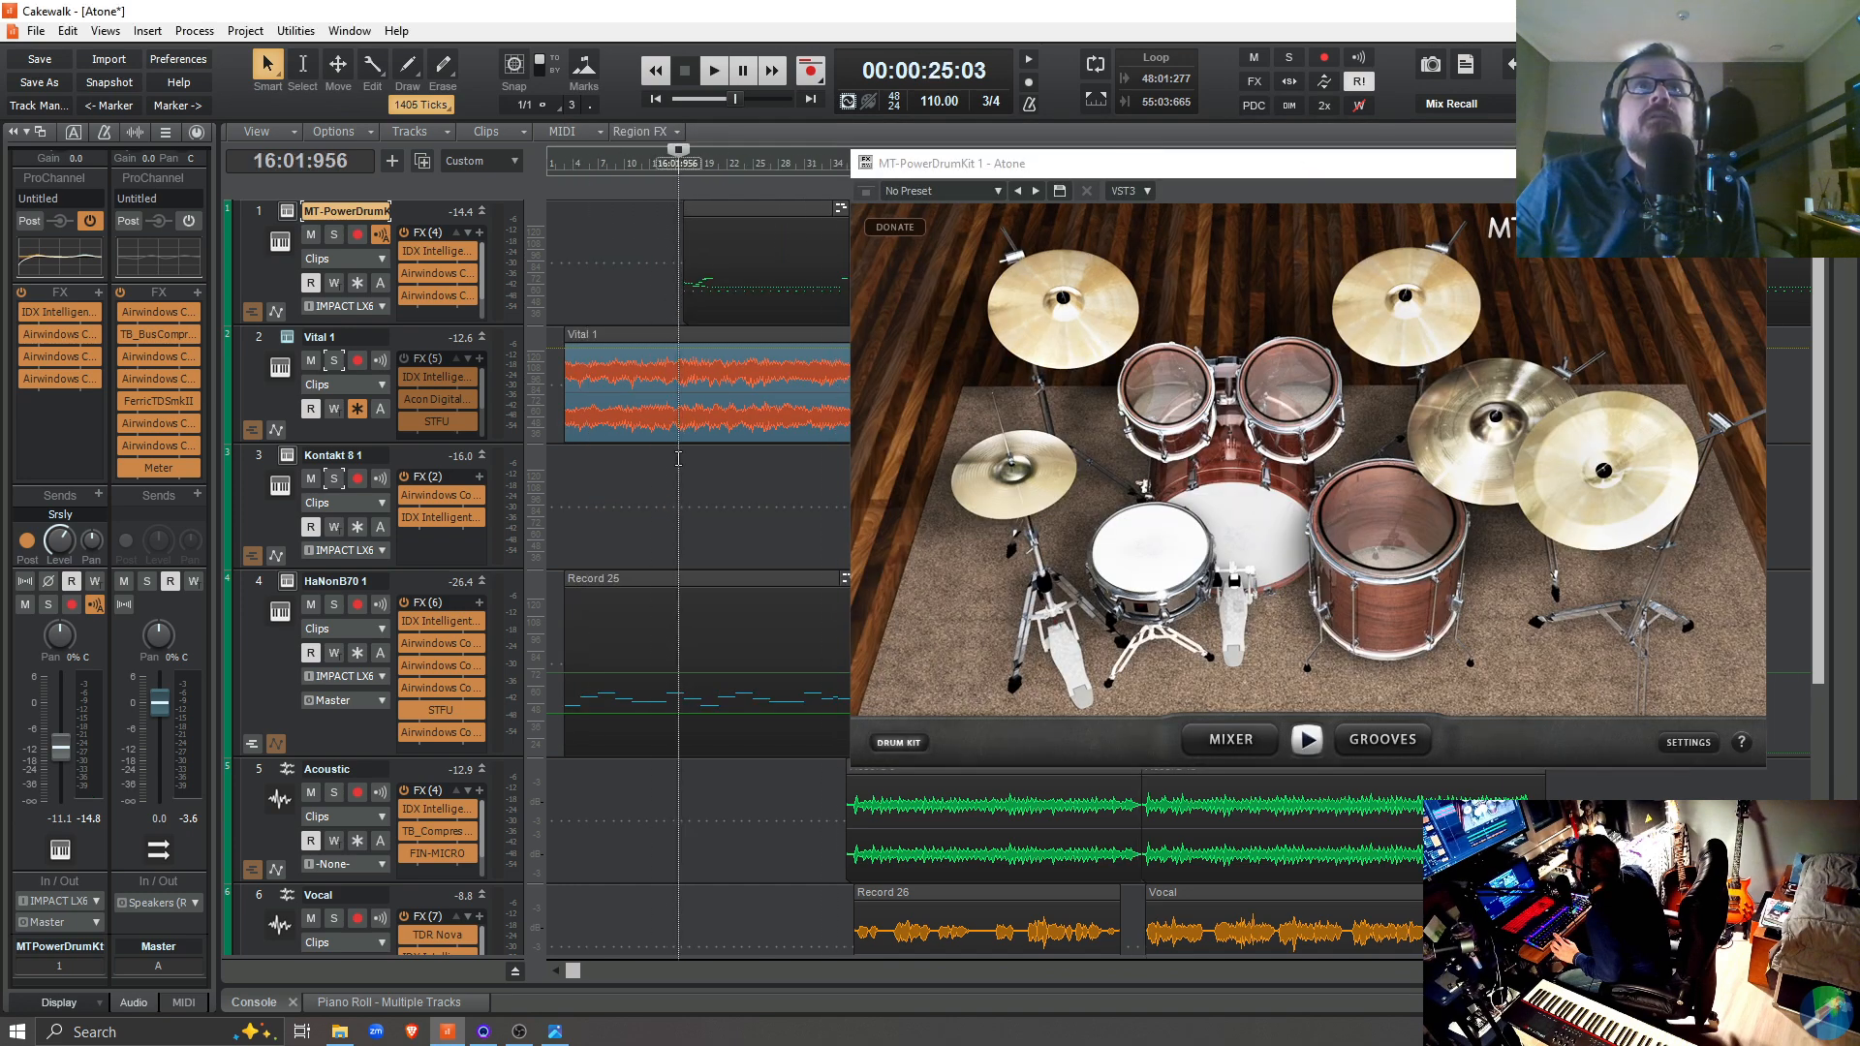
Move the MT-PowerDrumKit window aside, audition the drums from 16:01:956, and close the window
{"action": "left_click_drag", "start_coordinate": [1259, 162], "coordinate": [1137, 108]}
{"action": "key", "text": "space"}
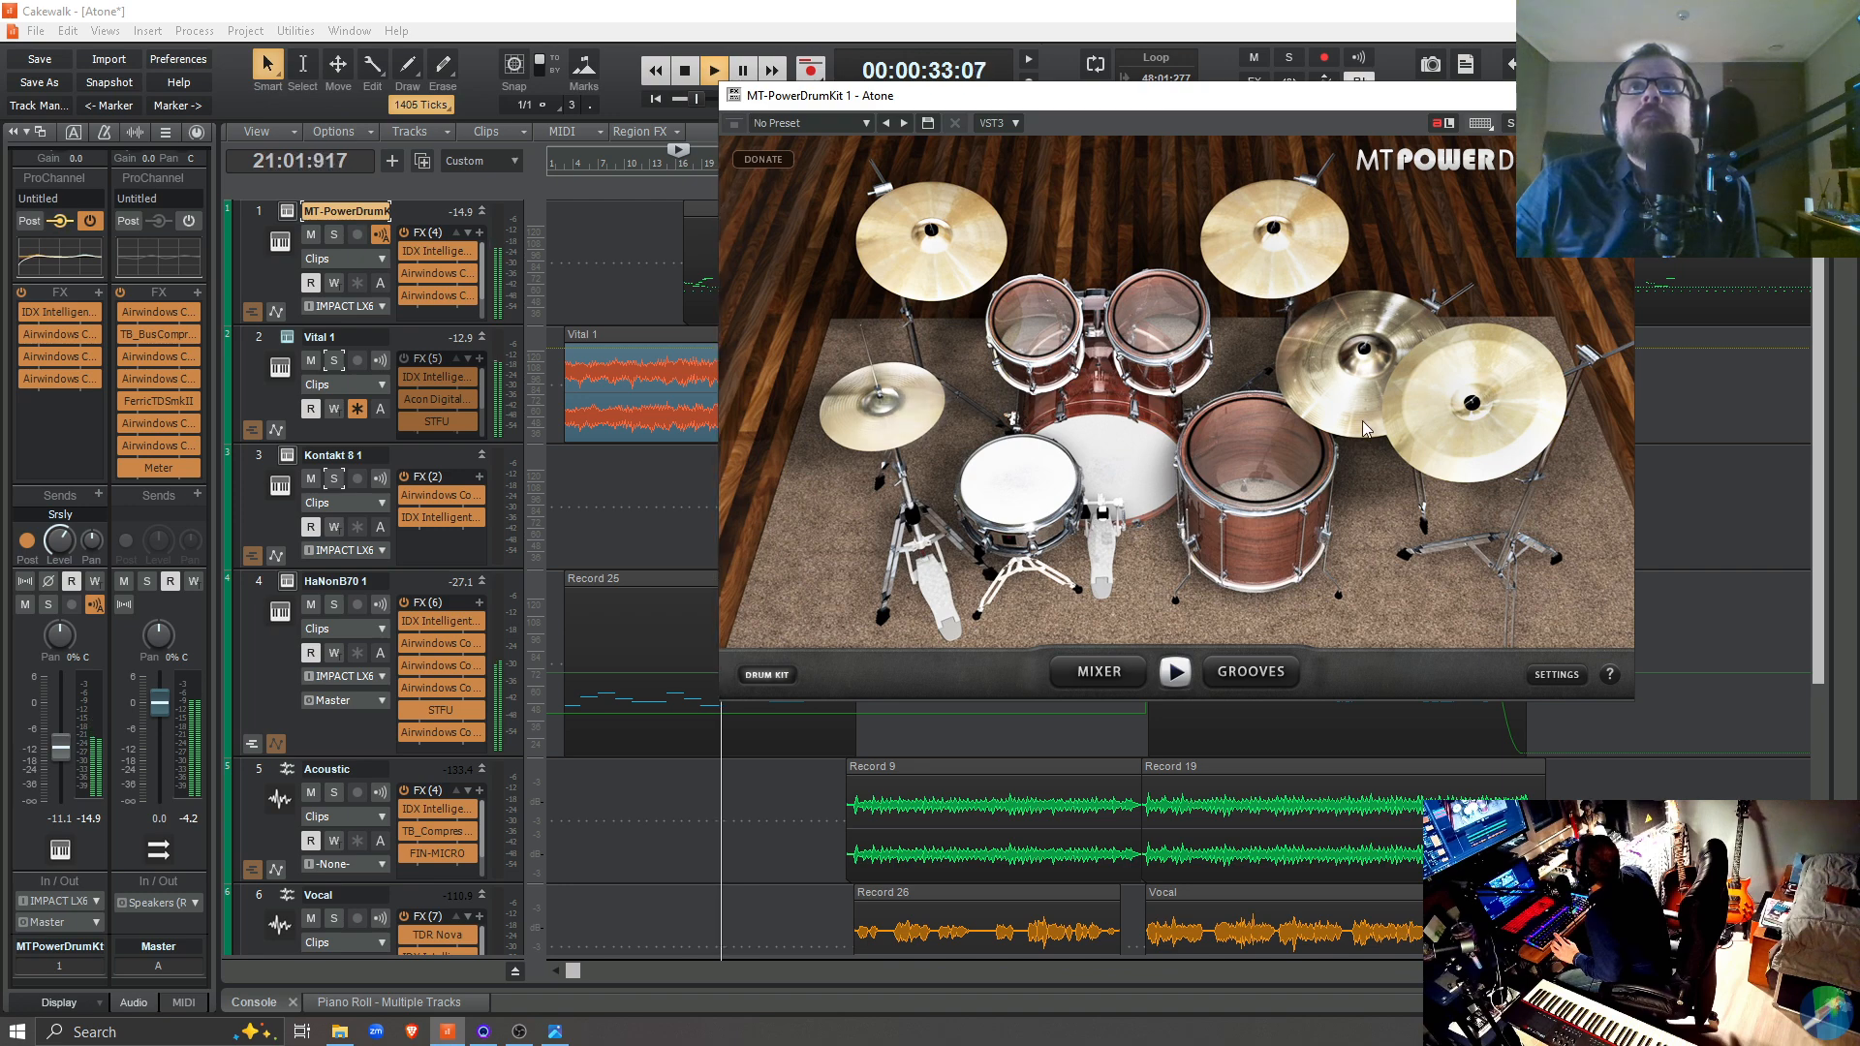
{"action": "key", "text": "space"}
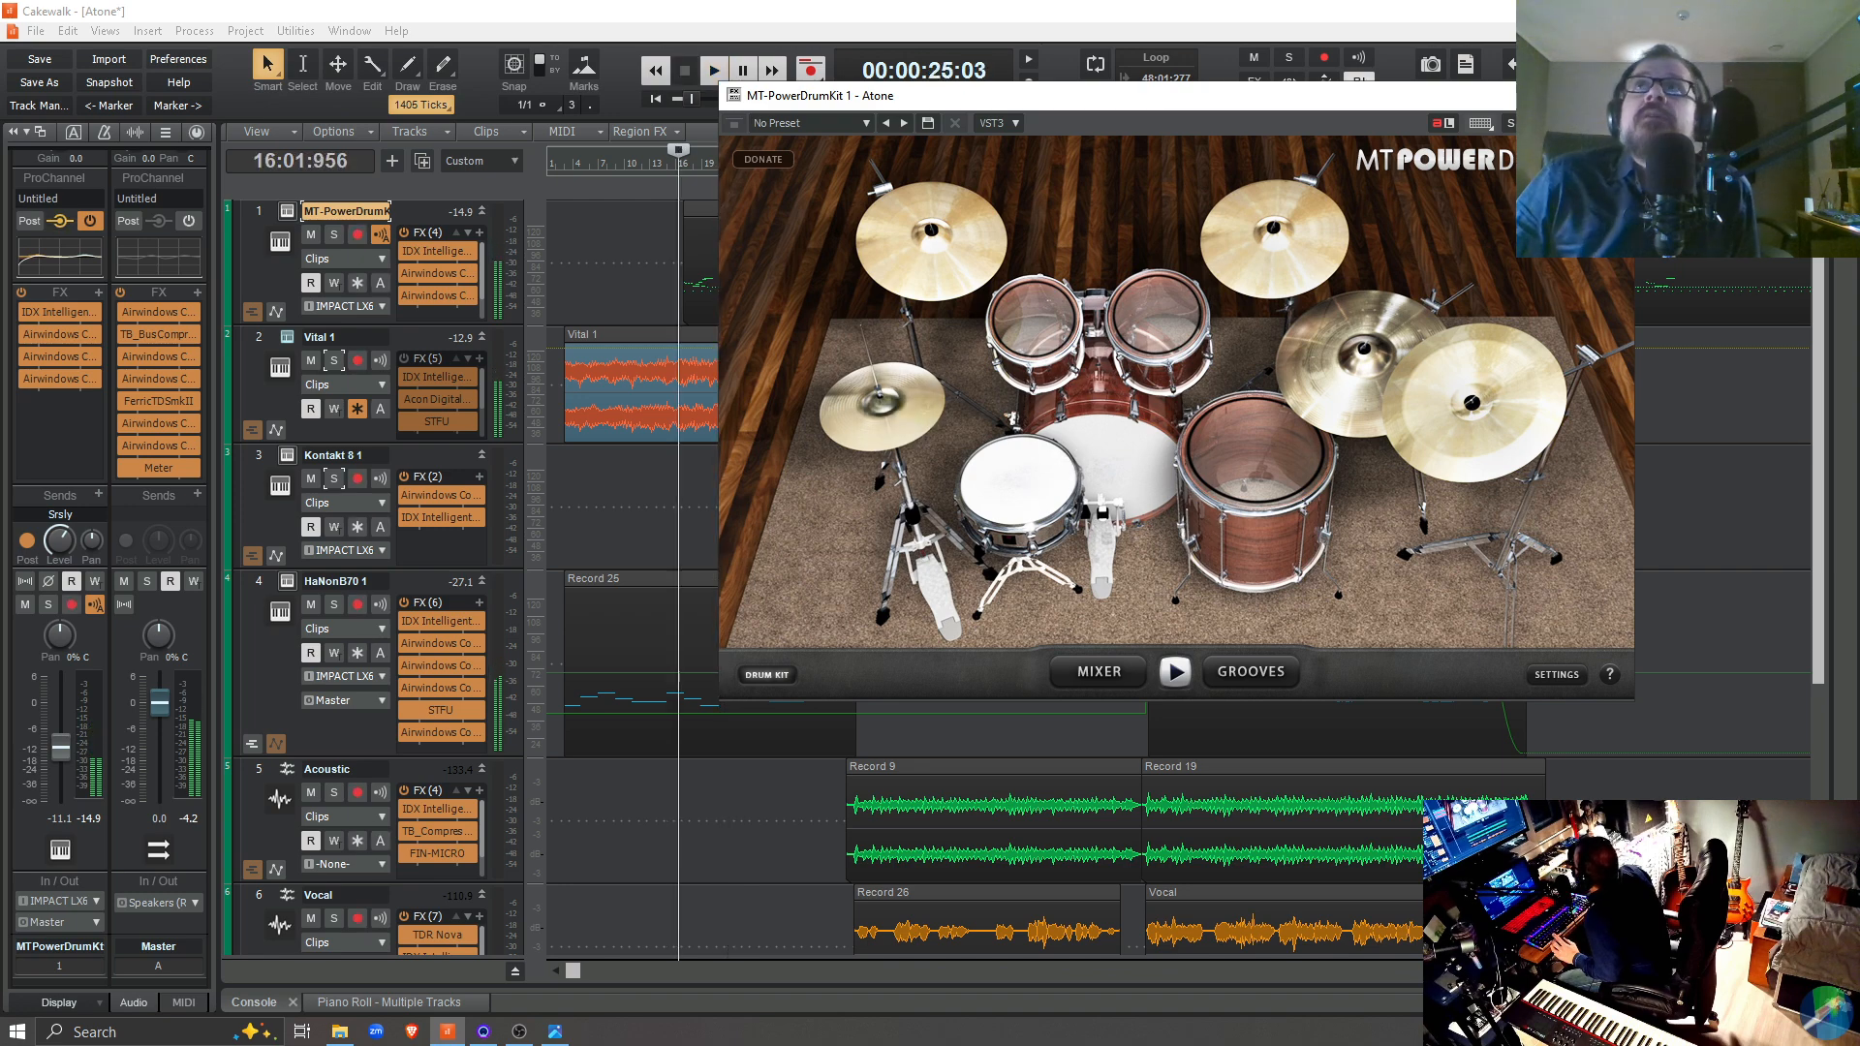
{"action": "left_click", "coordinate": [1612, 95]}
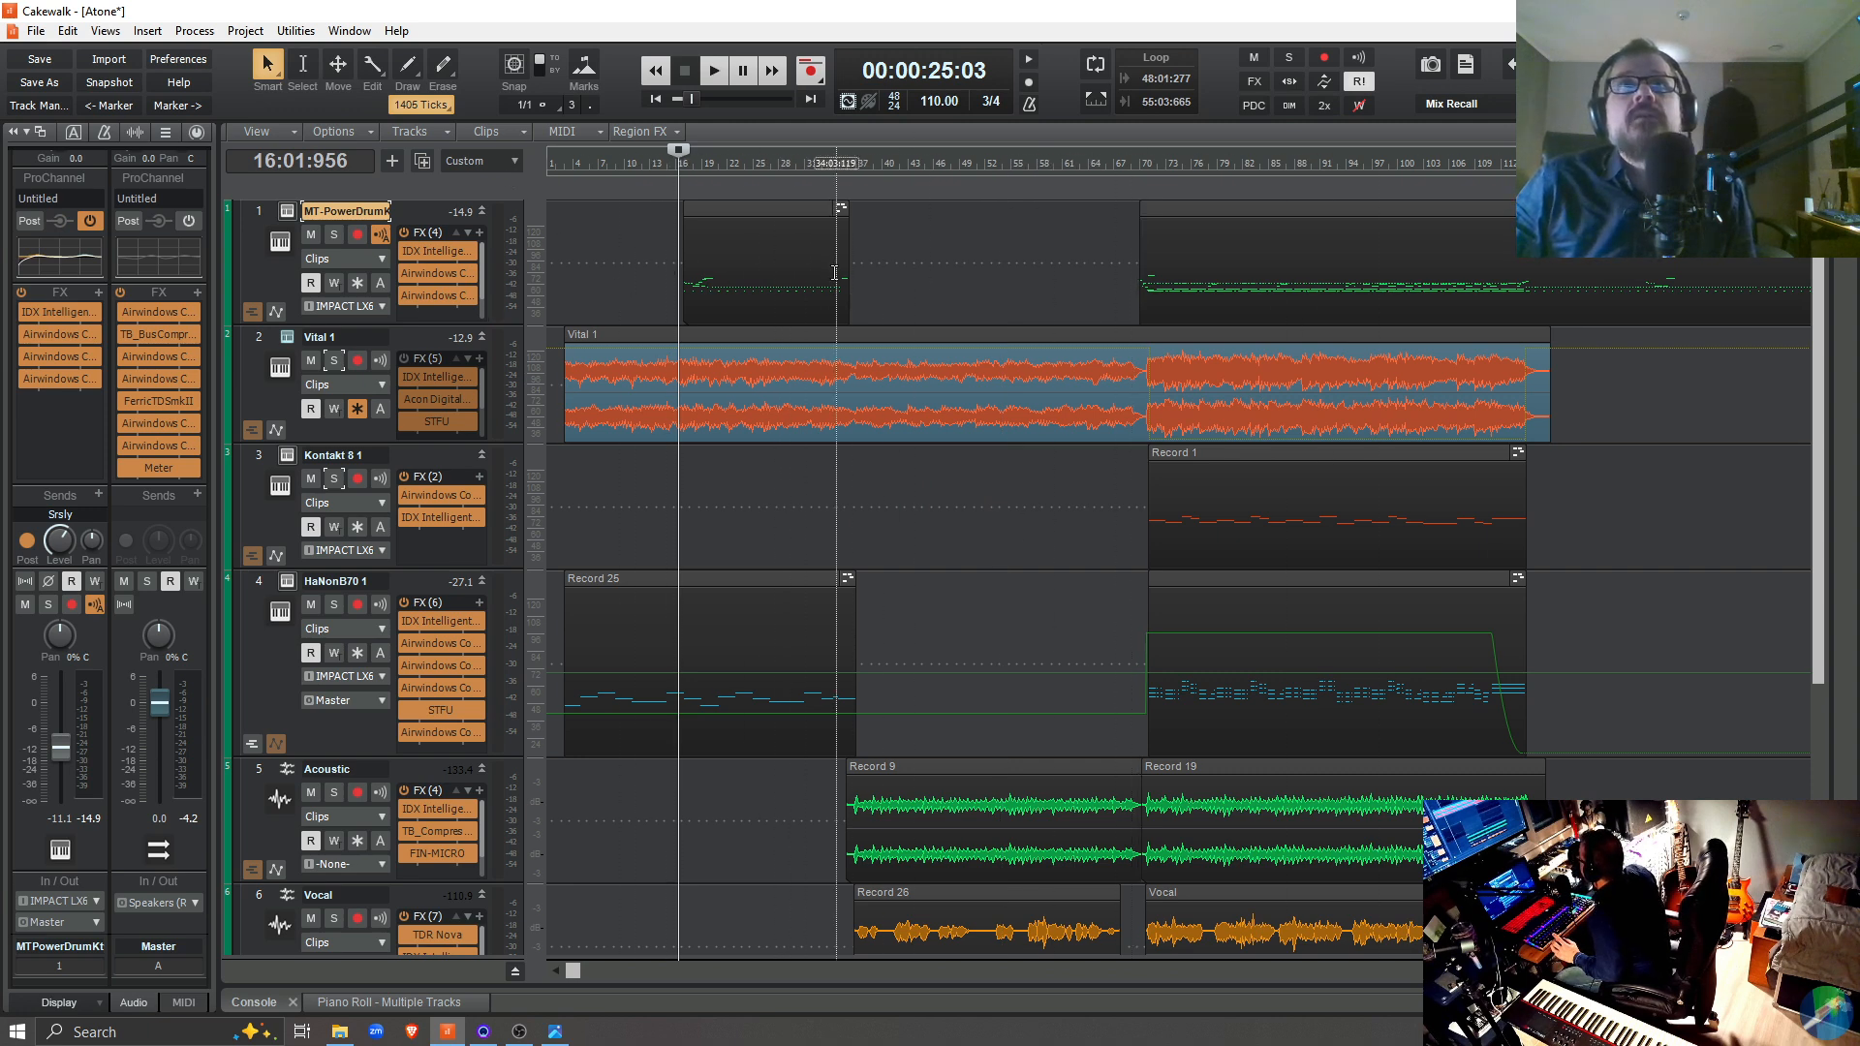
View and close the HaNonB70 1 organ, show the Kontakt 8 1 instrument, and clear its window off the tracks
{"action": "left_click", "coordinate": [288, 583]}
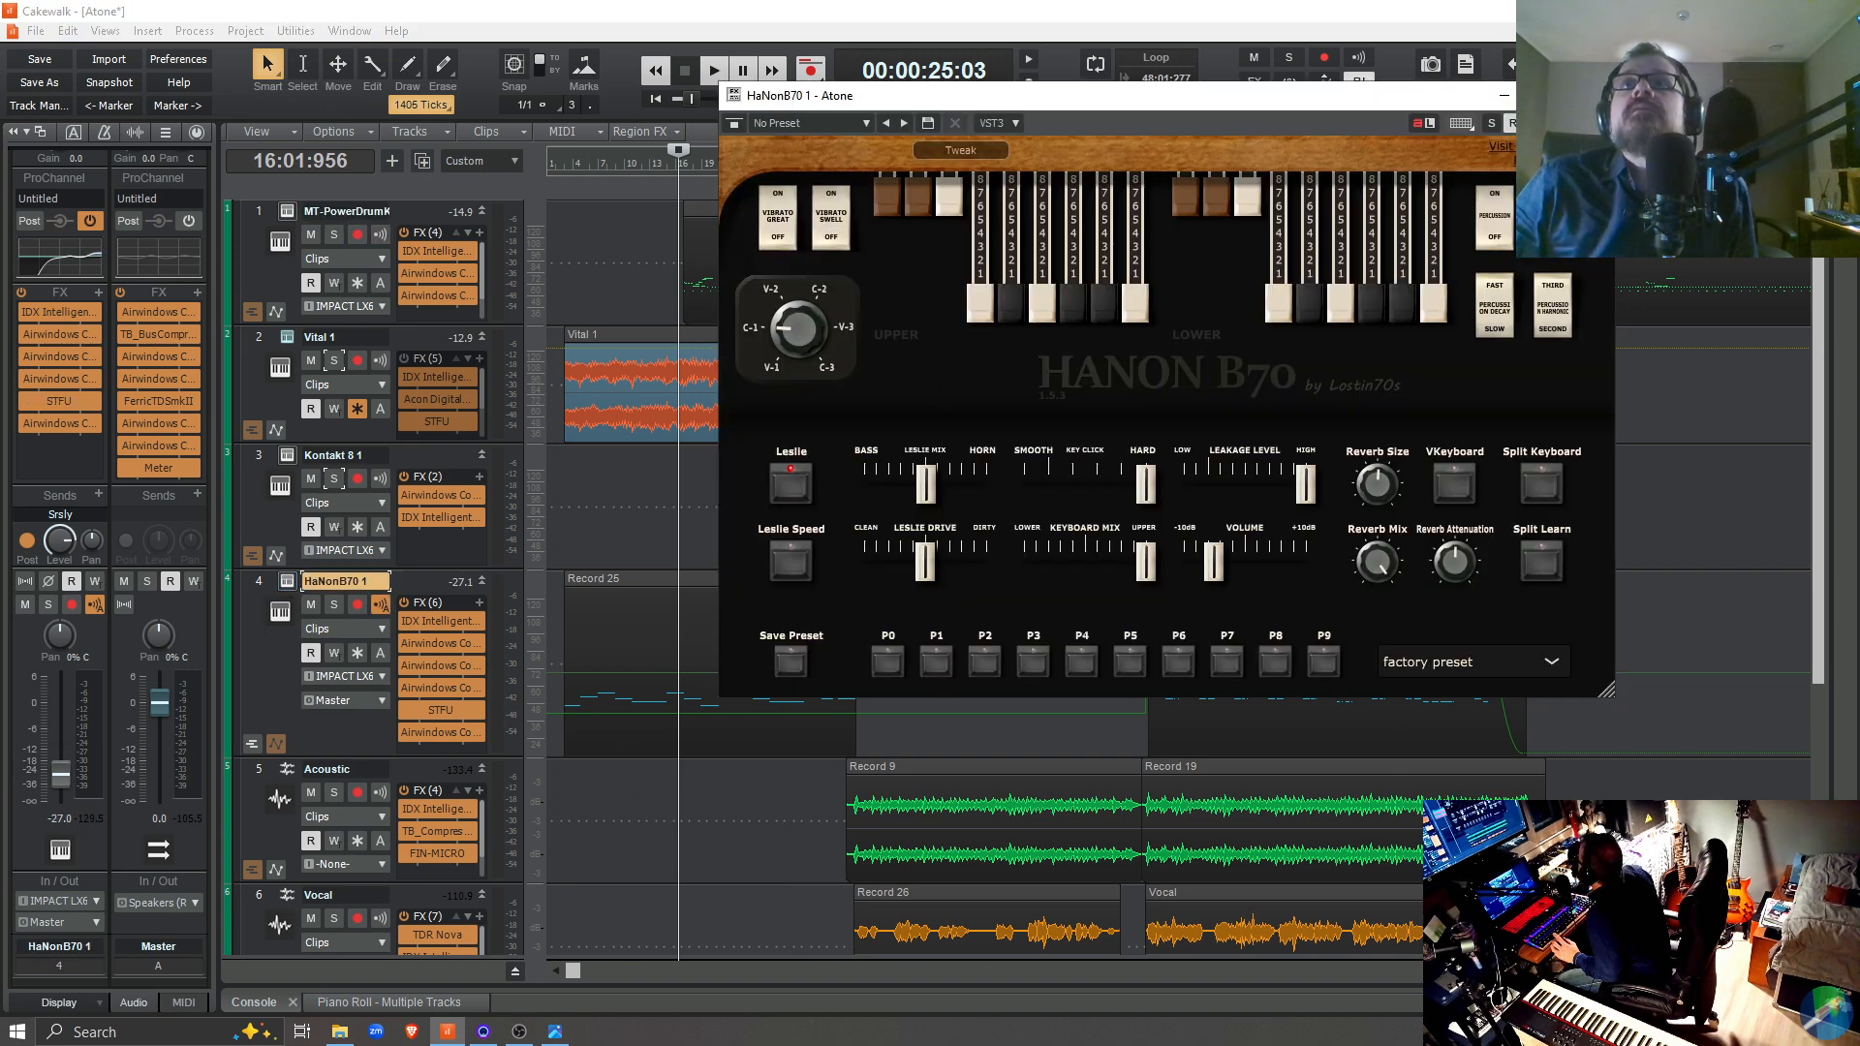
{"action": "left_click", "coordinate": [1591, 96]}
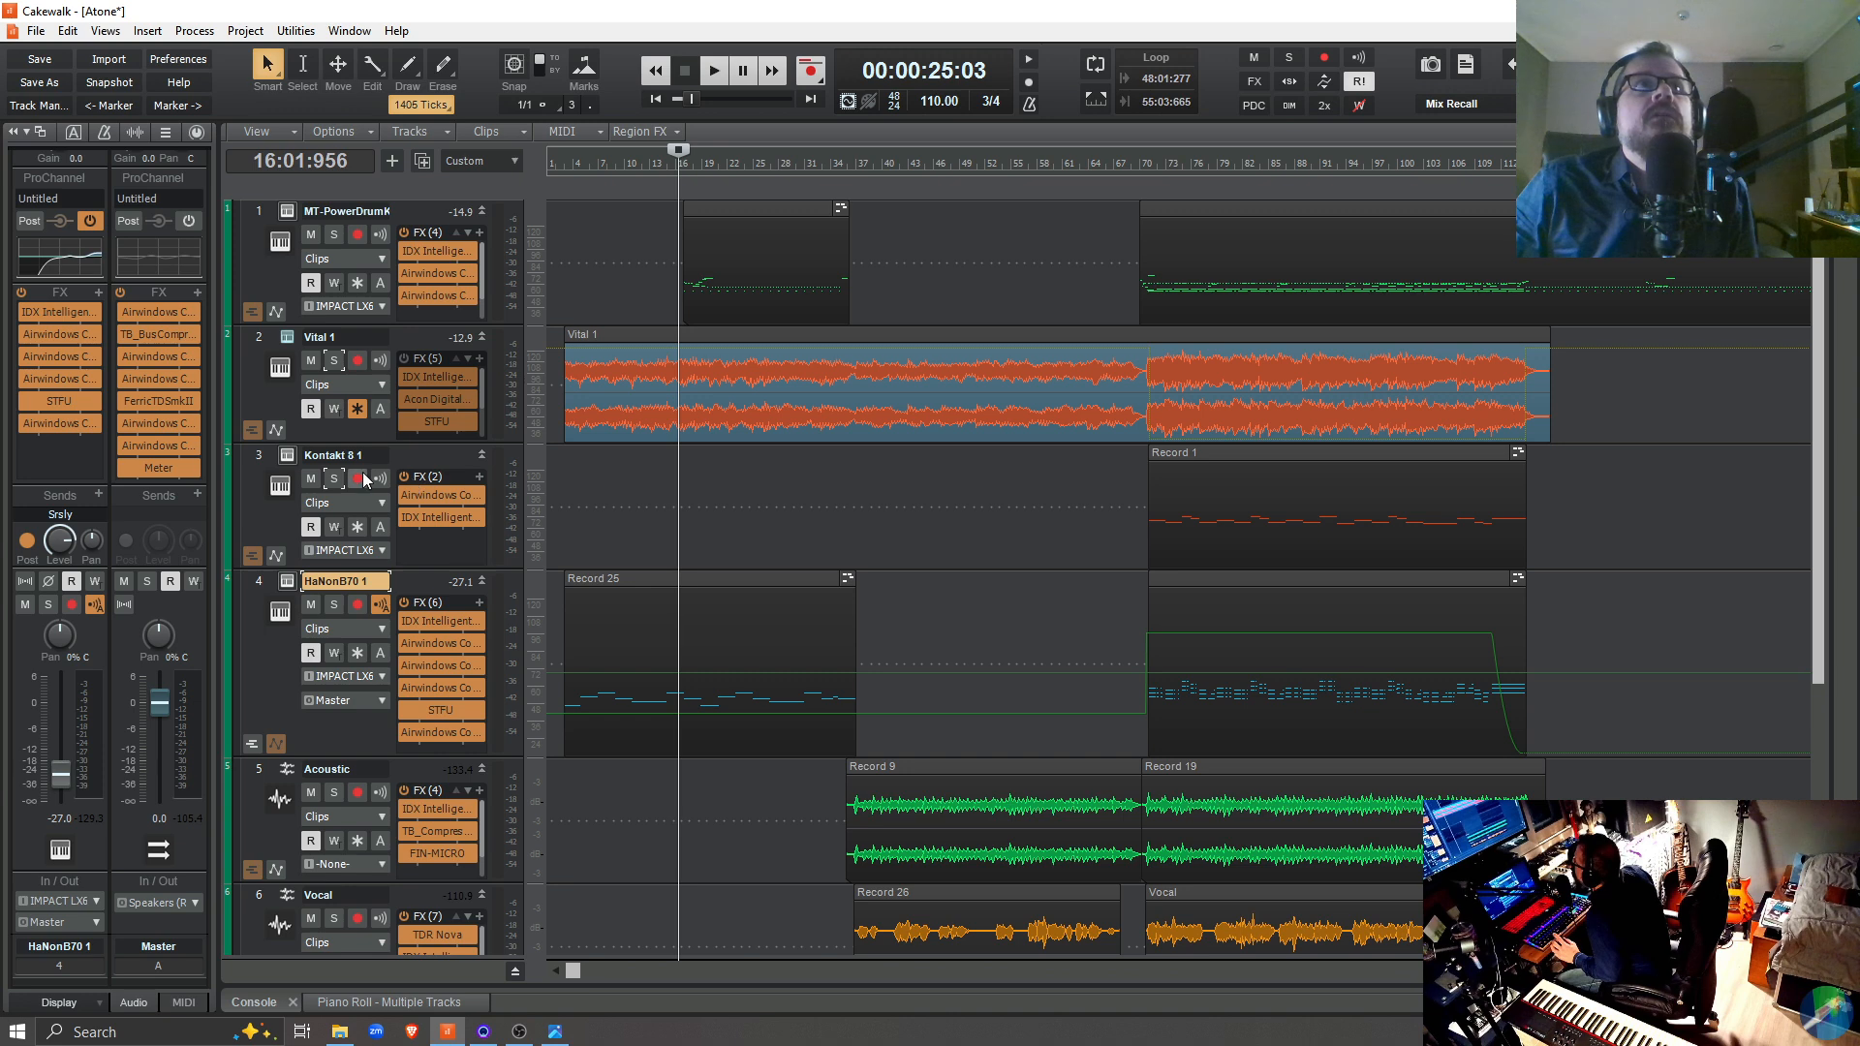
{"action": "left_click", "coordinate": [288, 453]}
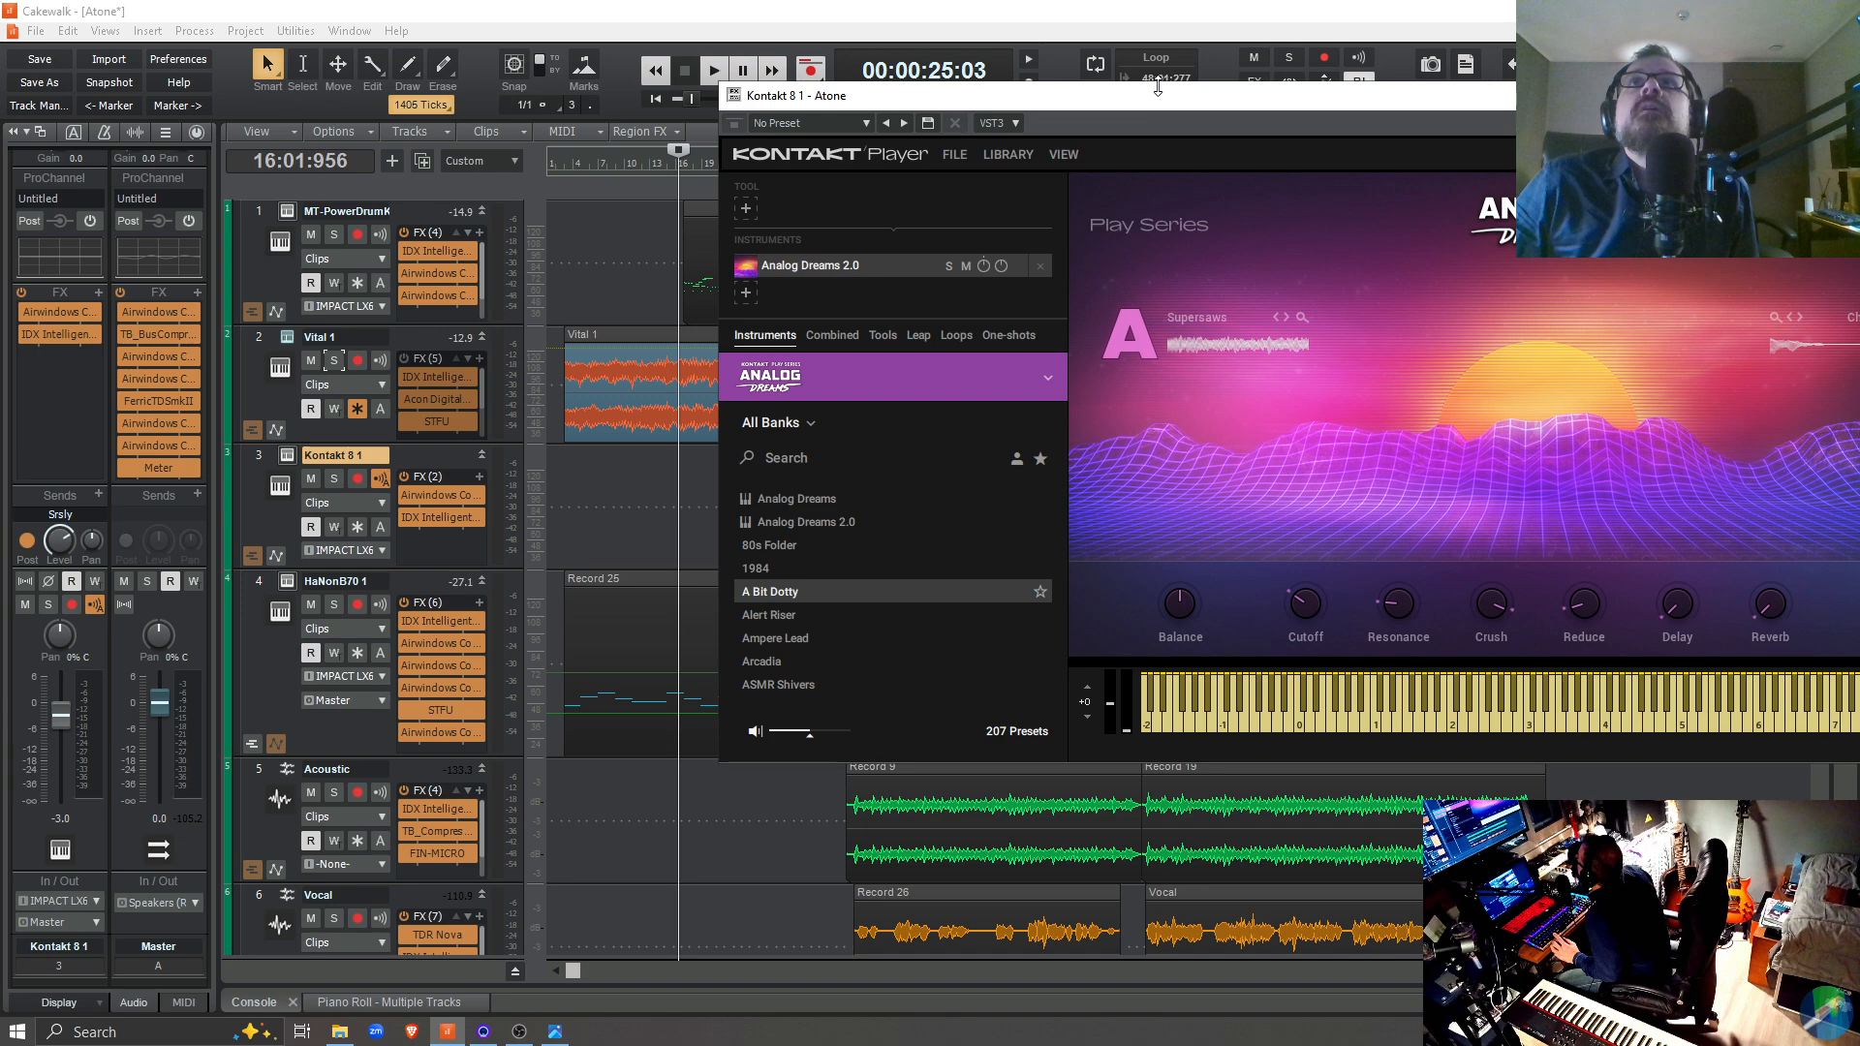
{"action": "left_click_drag", "start_coordinate": [1158, 87], "coordinate": [602, 80]}
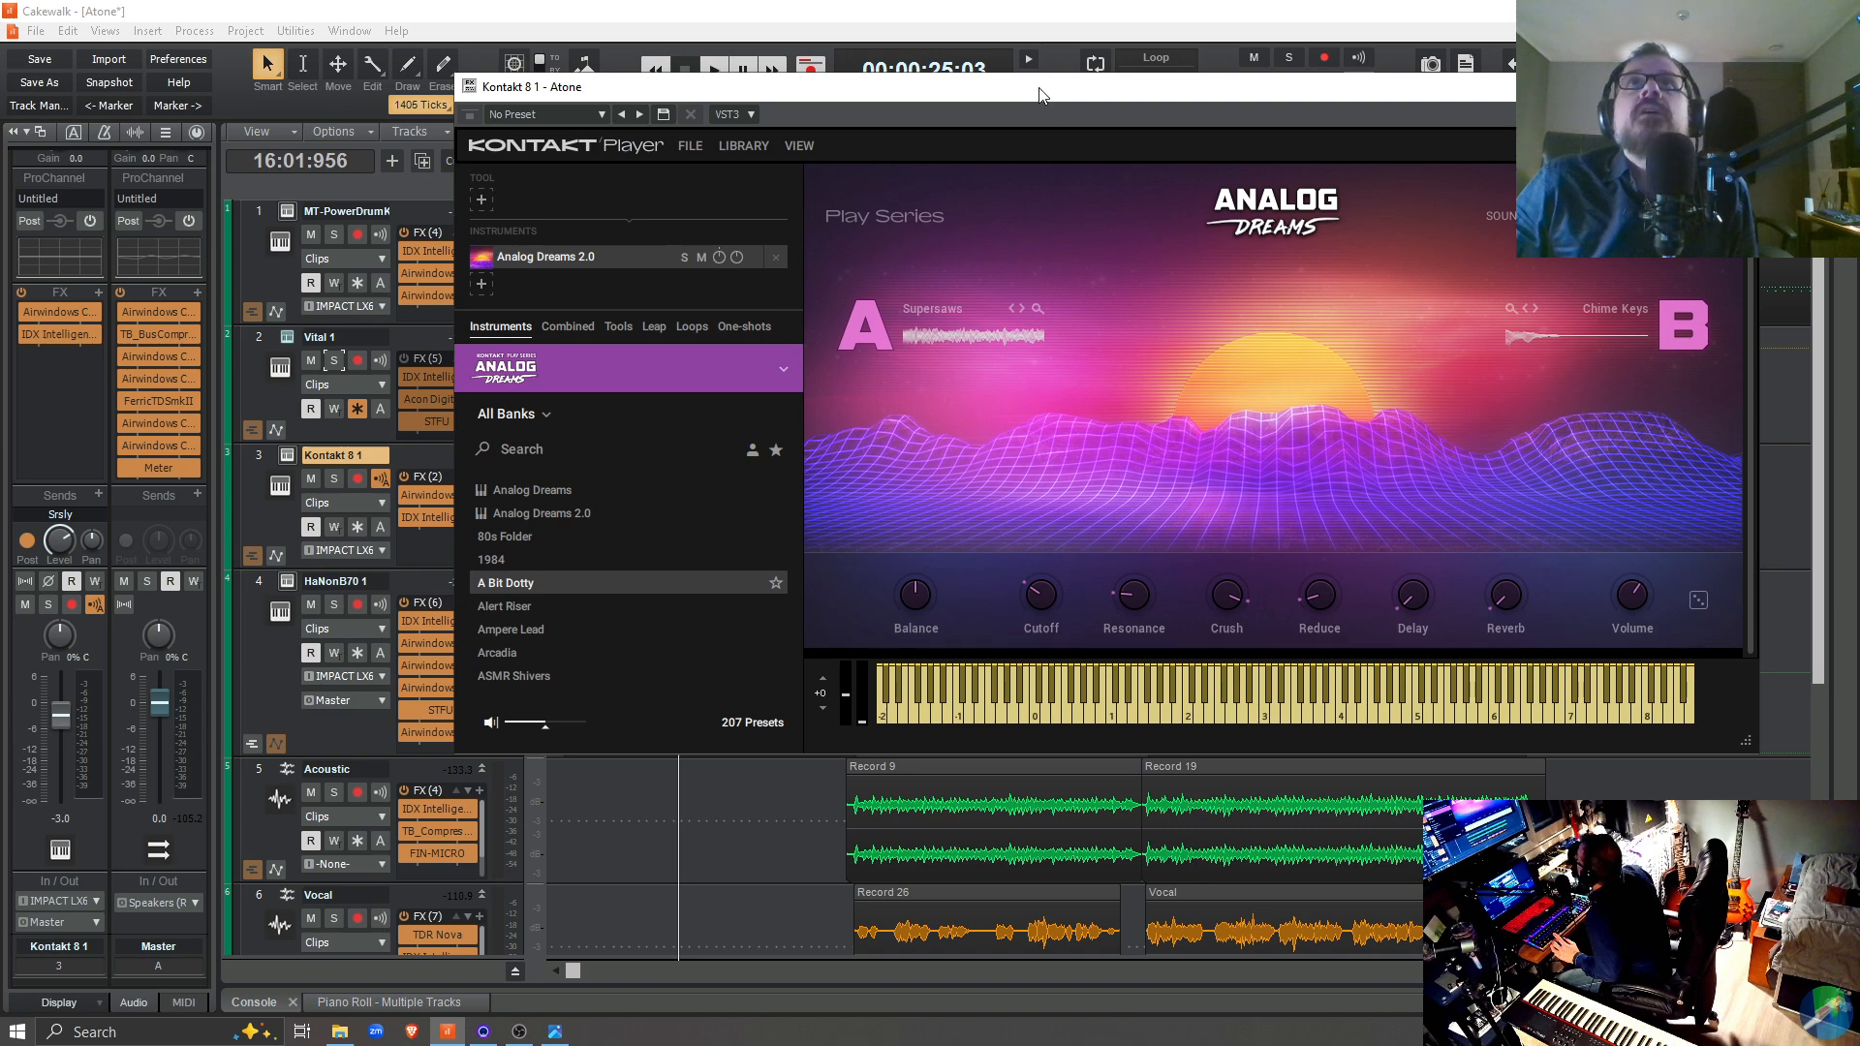
{"action": "left_click_drag", "start_coordinate": [1039, 88], "coordinate": [606, 1045]}
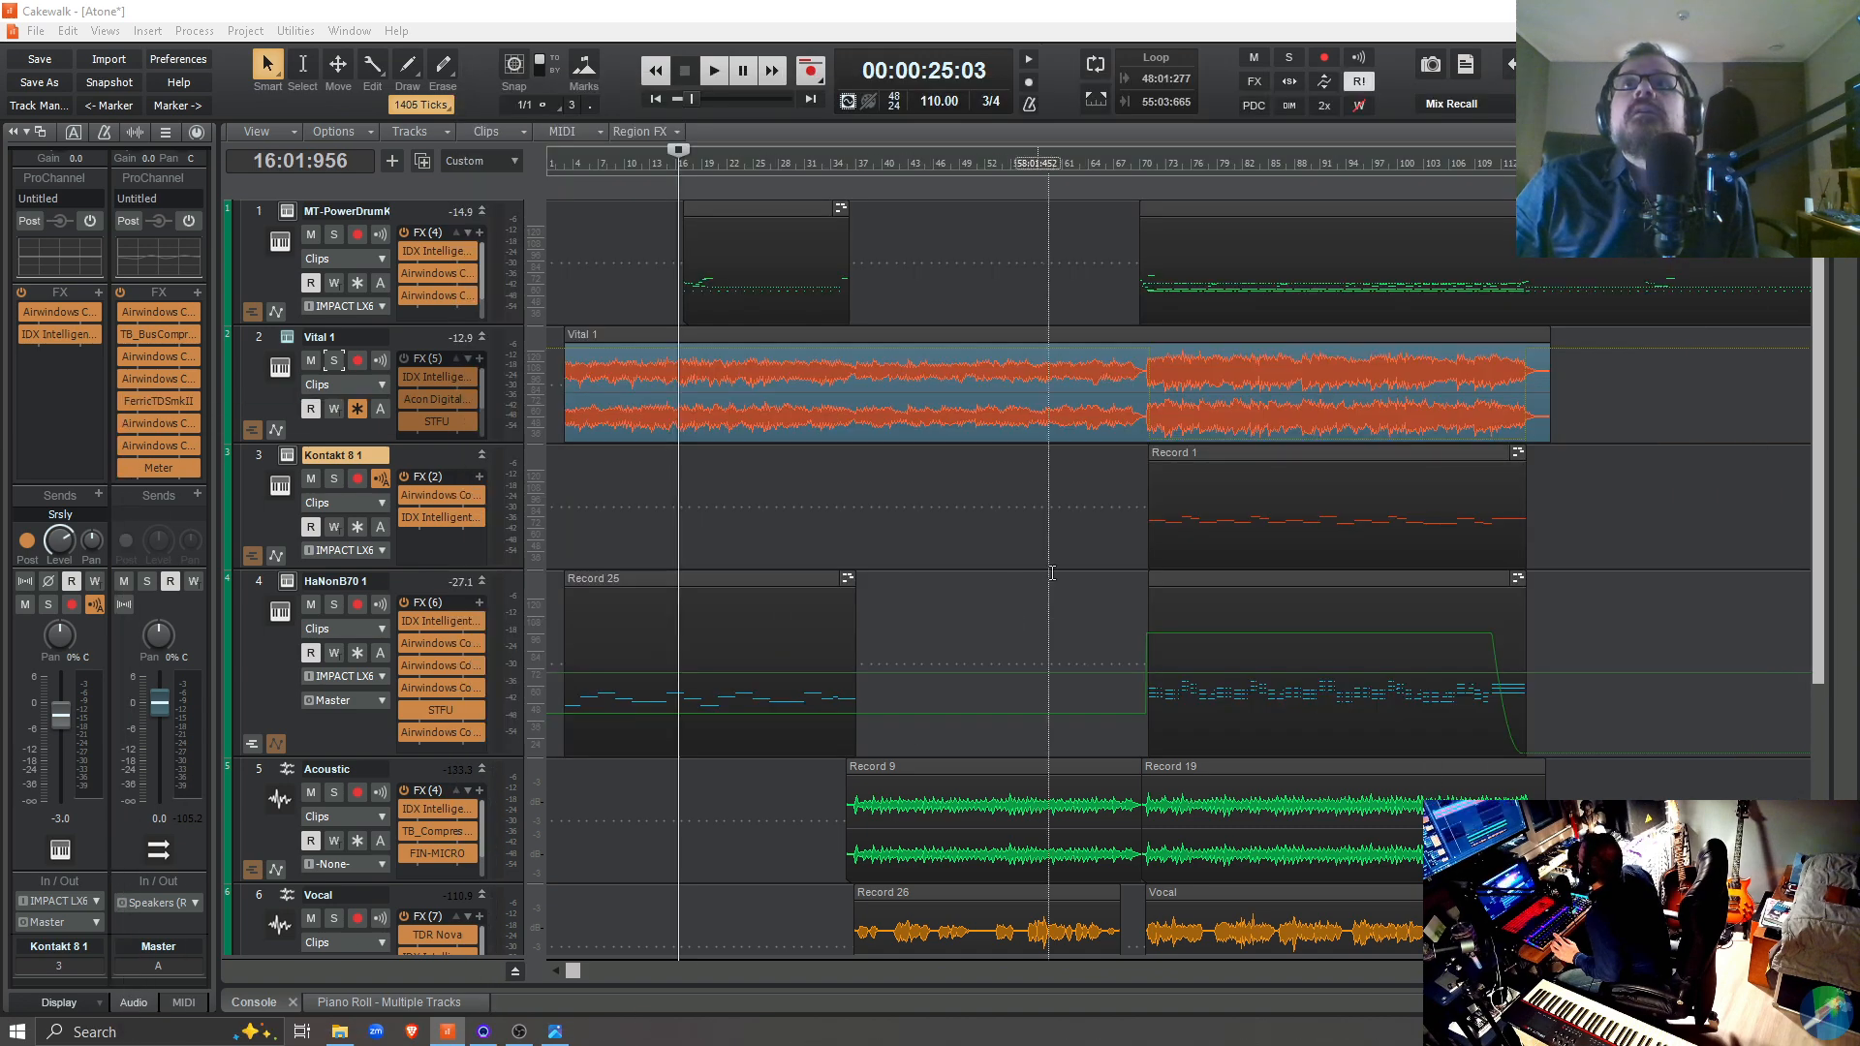
Play the song from 70:03:011 with the Kontakt Analog Dreams instrument in view, and close its window
{"action": "left_click", "coordinate": [1145, 160]}
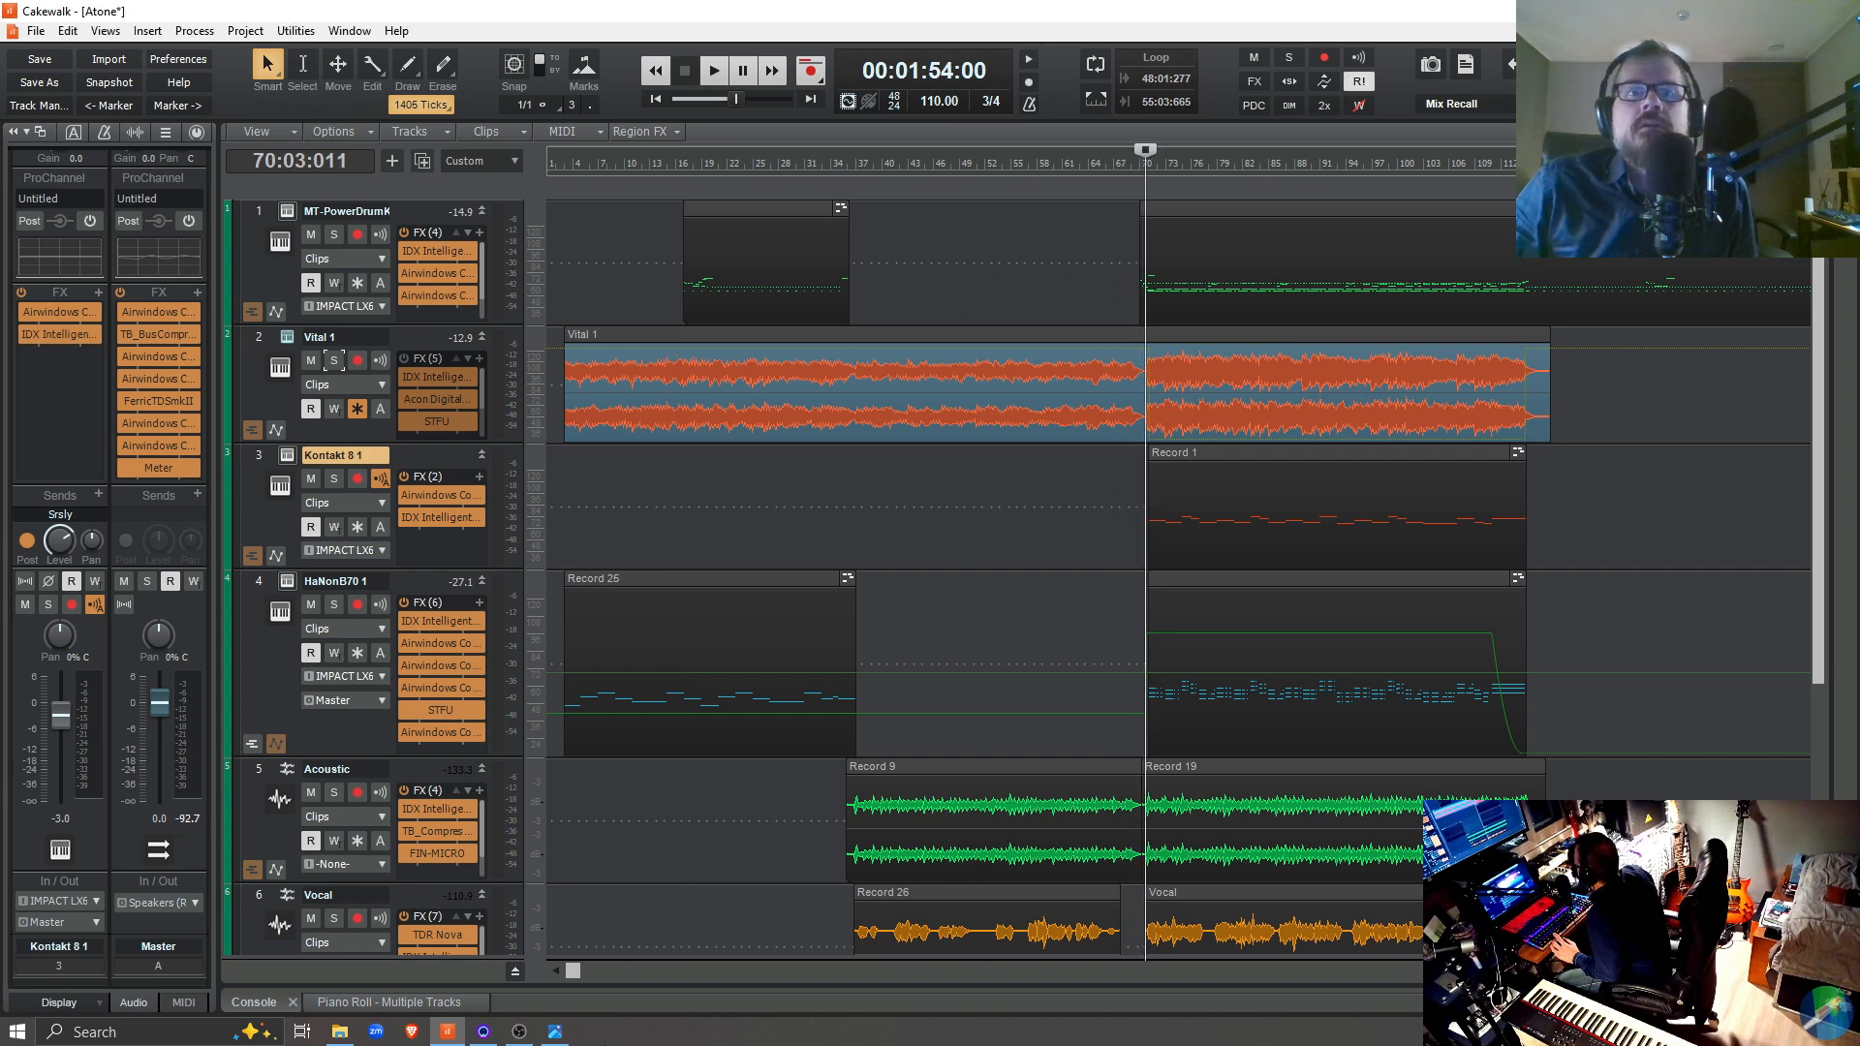
{"action": "left_click_drag", "start_coordinate": [607, 1041], "coordinate": [693, 211]}
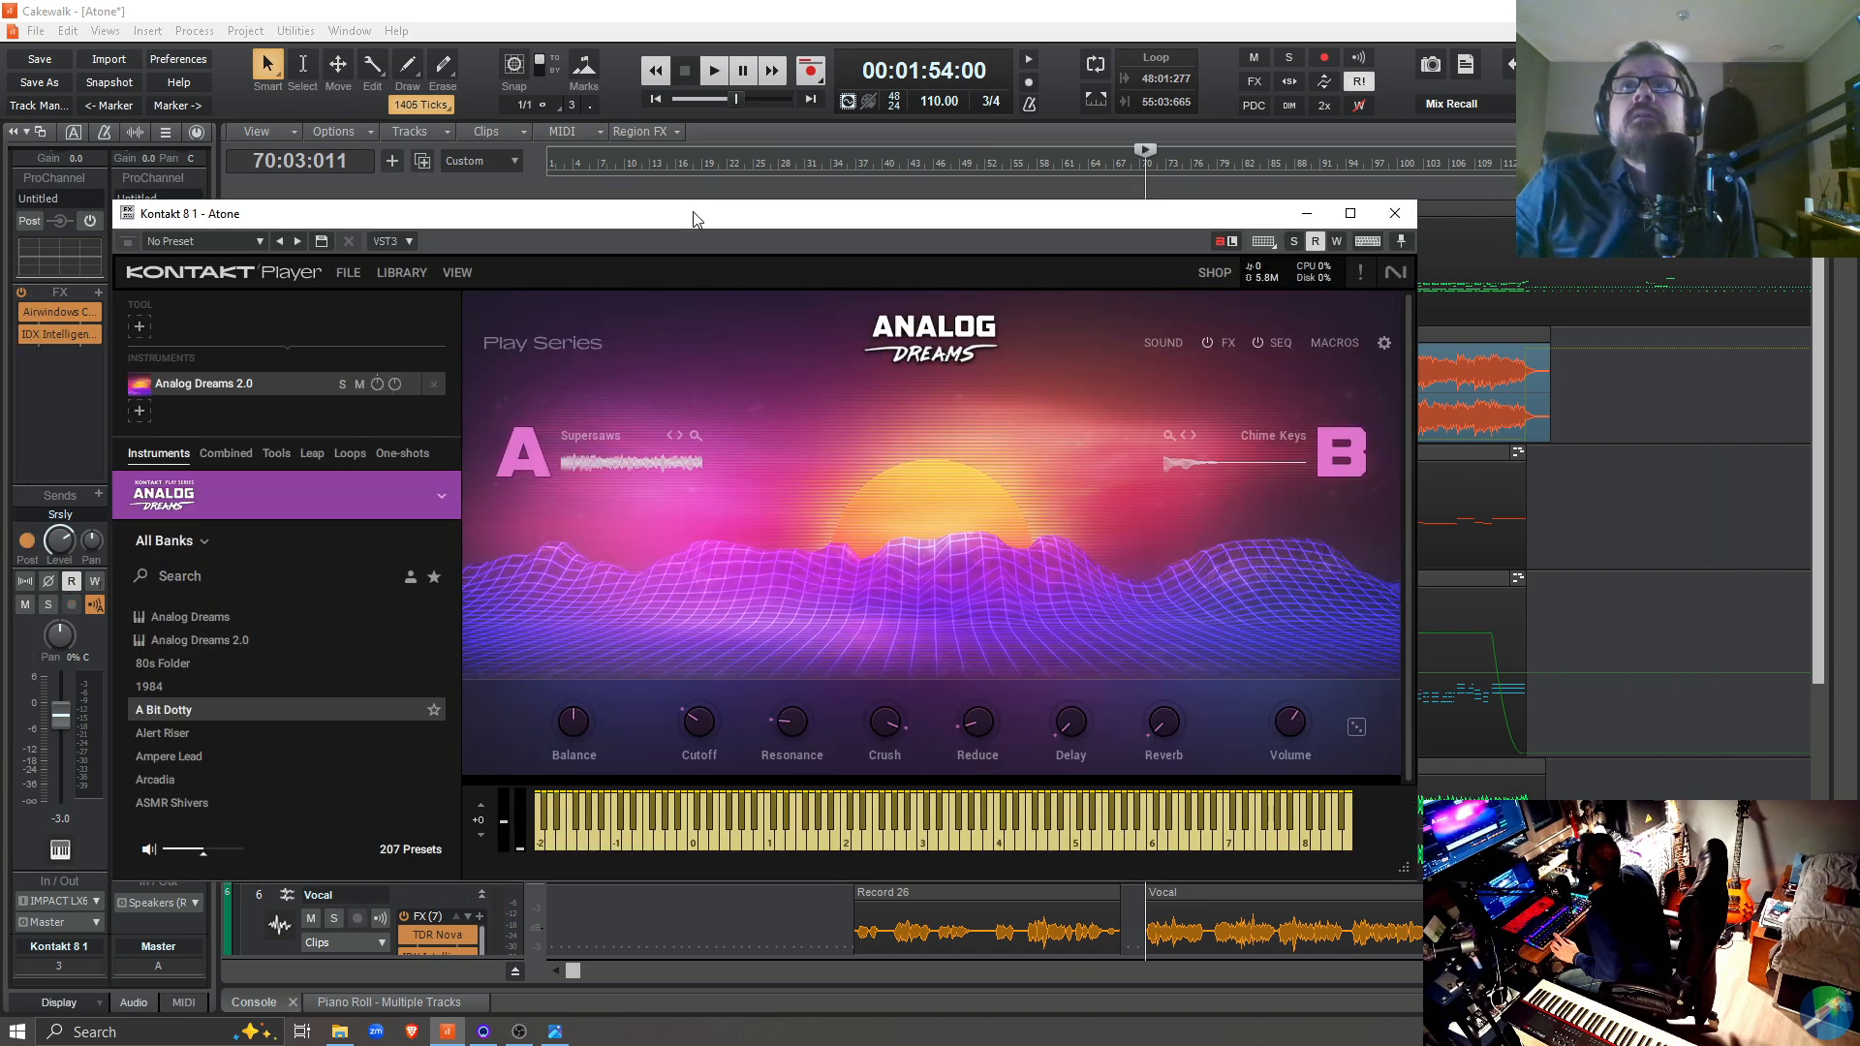
{"action": "key", "text": "space"}
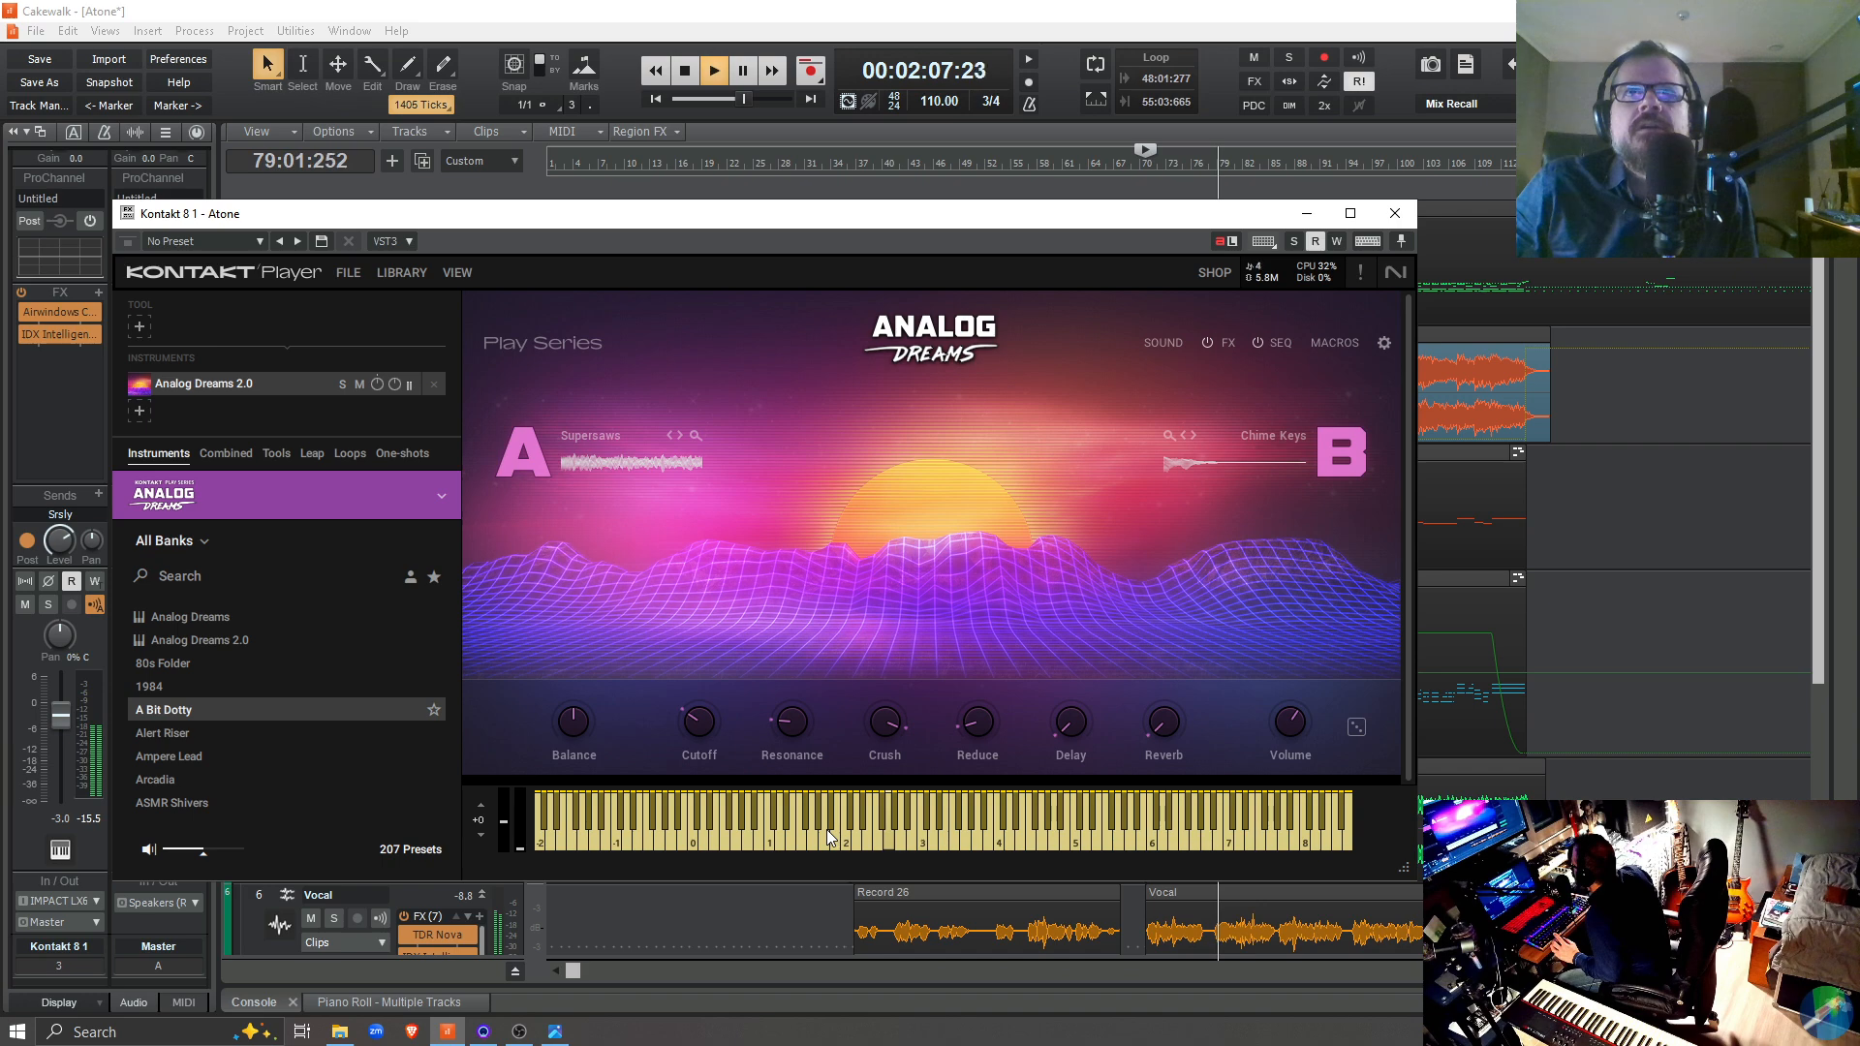
{"action": "key", "text": "space"}
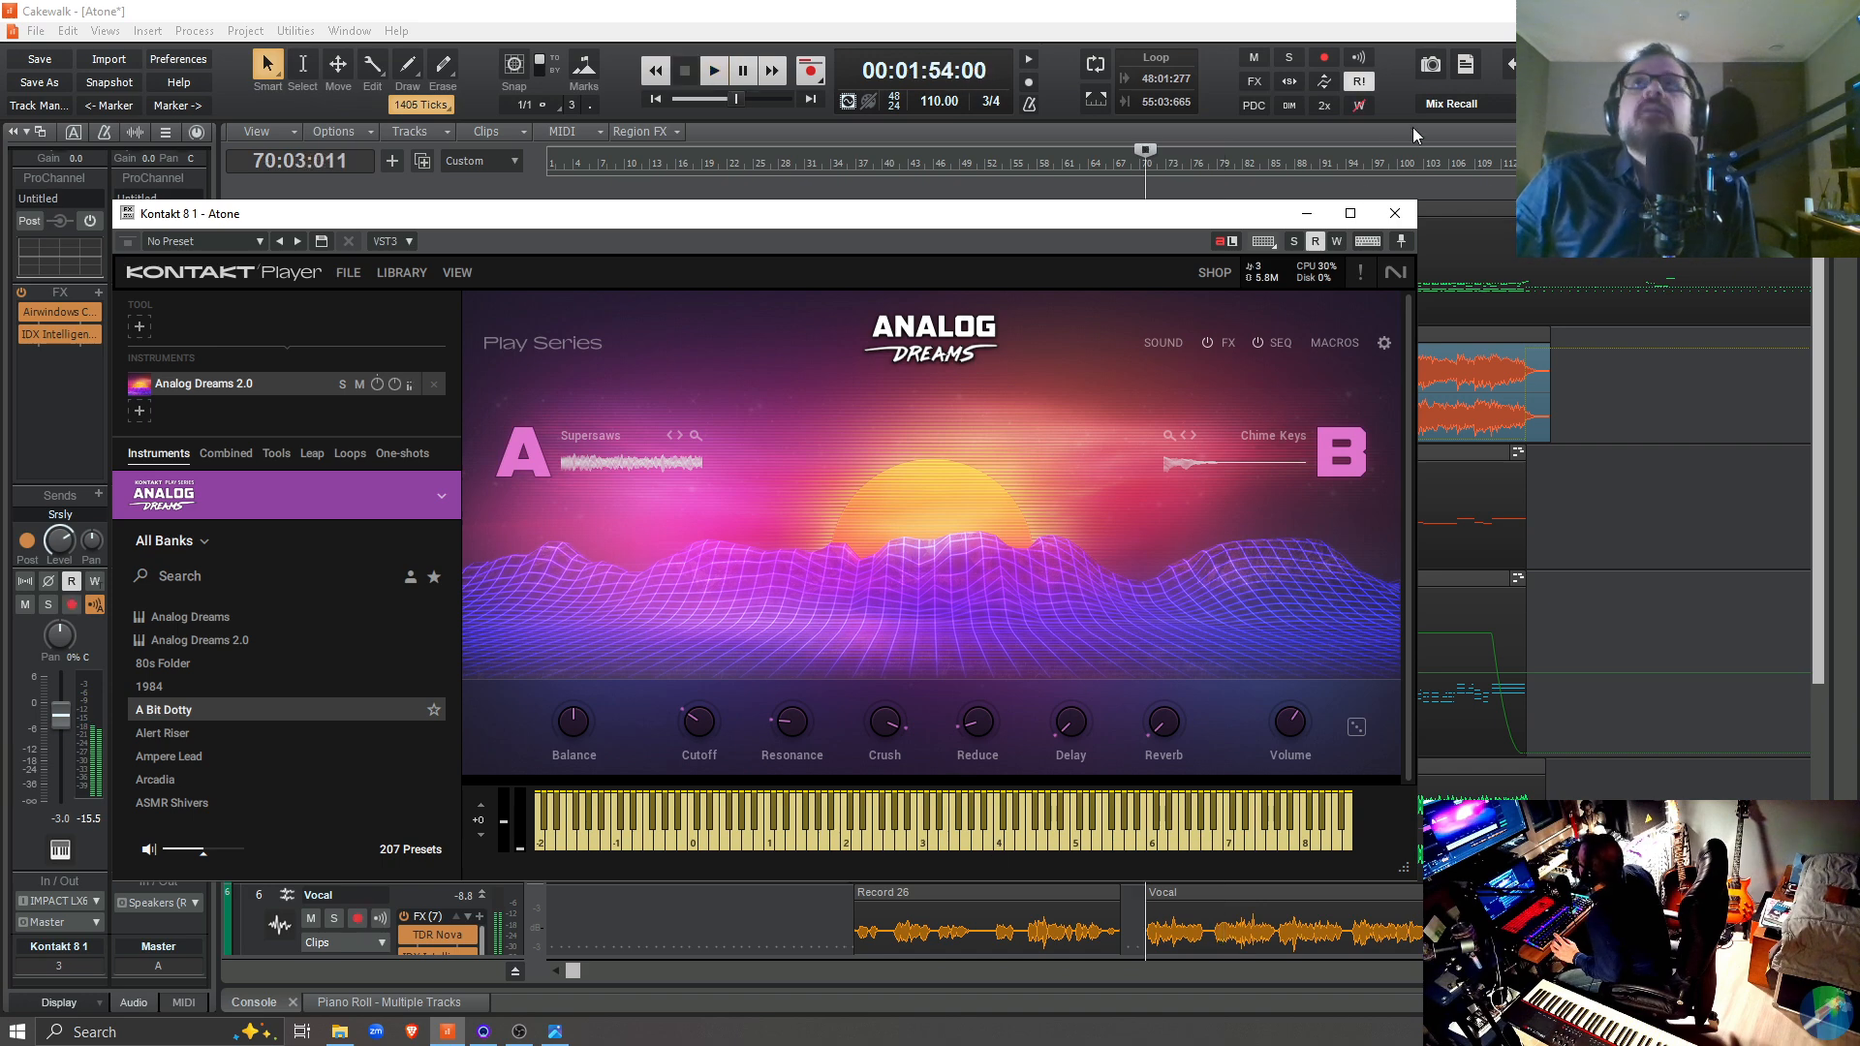
{"action": "left_click", "coordinate": [1395, 213]}
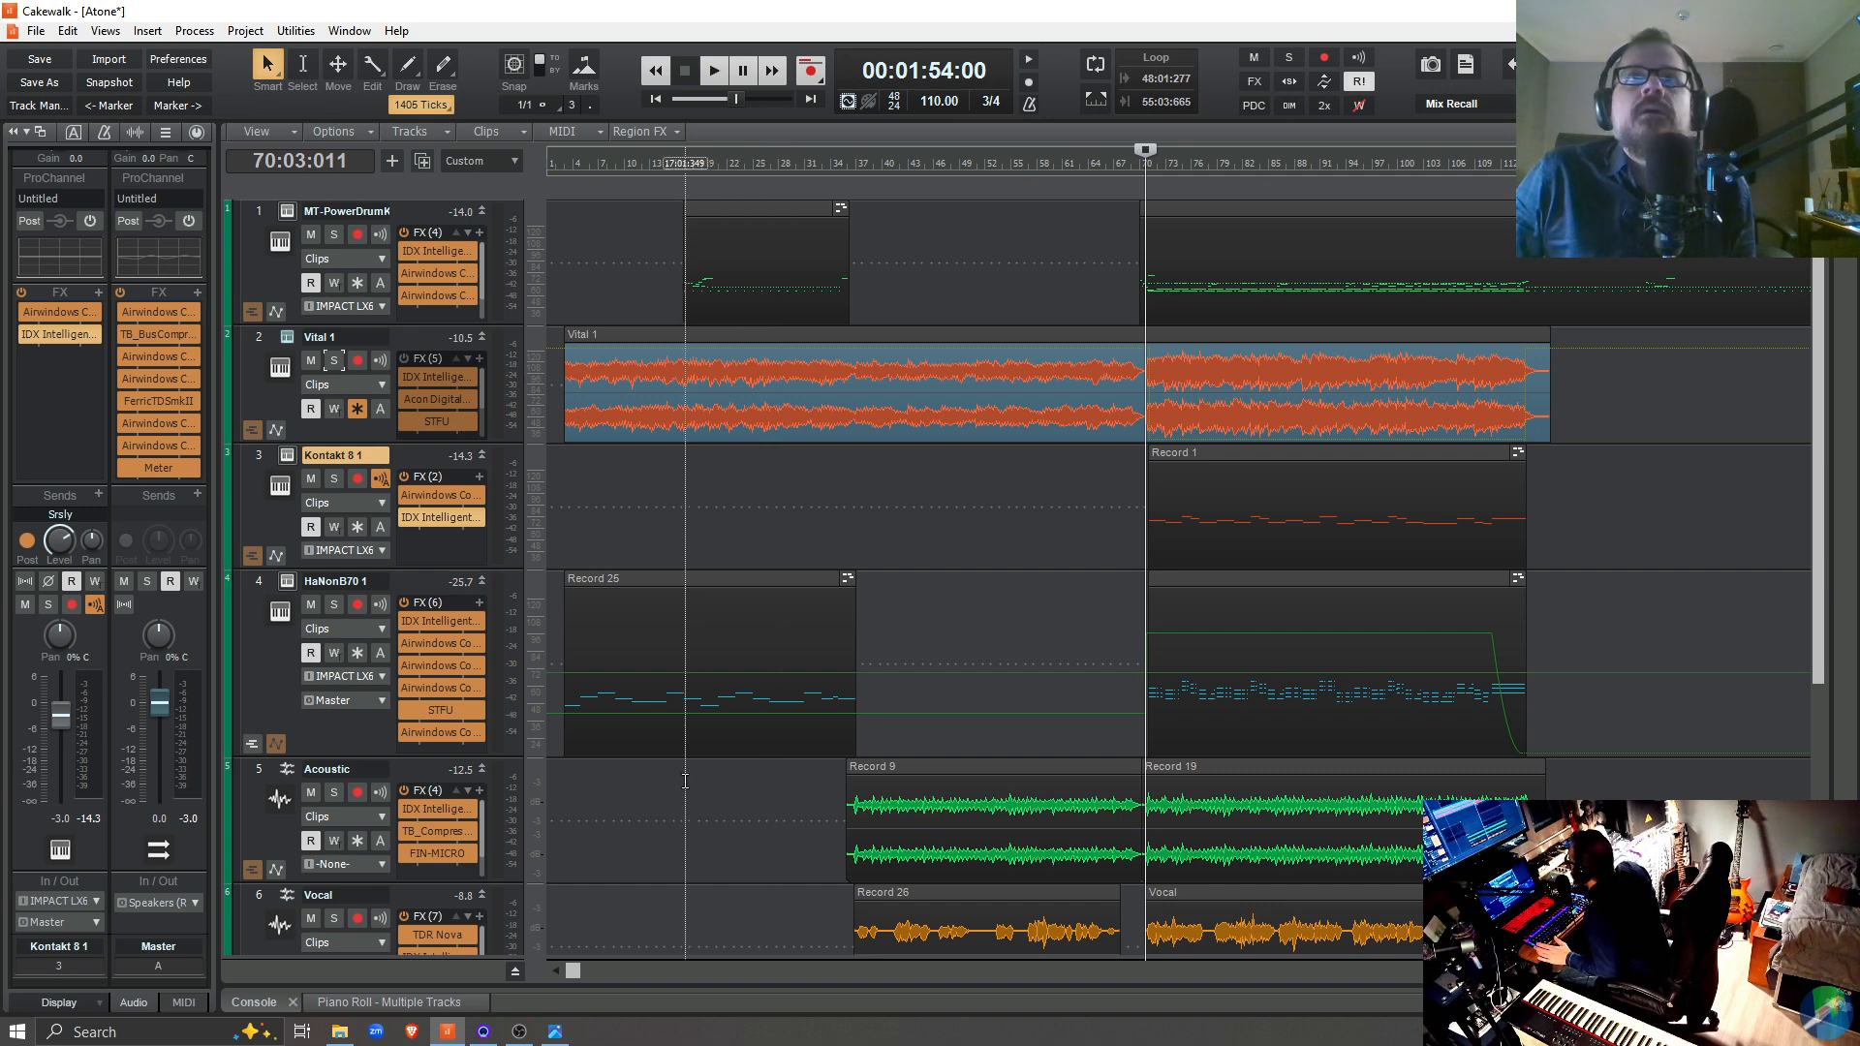
Solo the Kontakt 8 1 track, audition it alone from 70:03:011, and turn its solo off
{"action": "scroll", "coordinate": [685, 780], "scroll_direction": "down", "scroll_amount": 1}
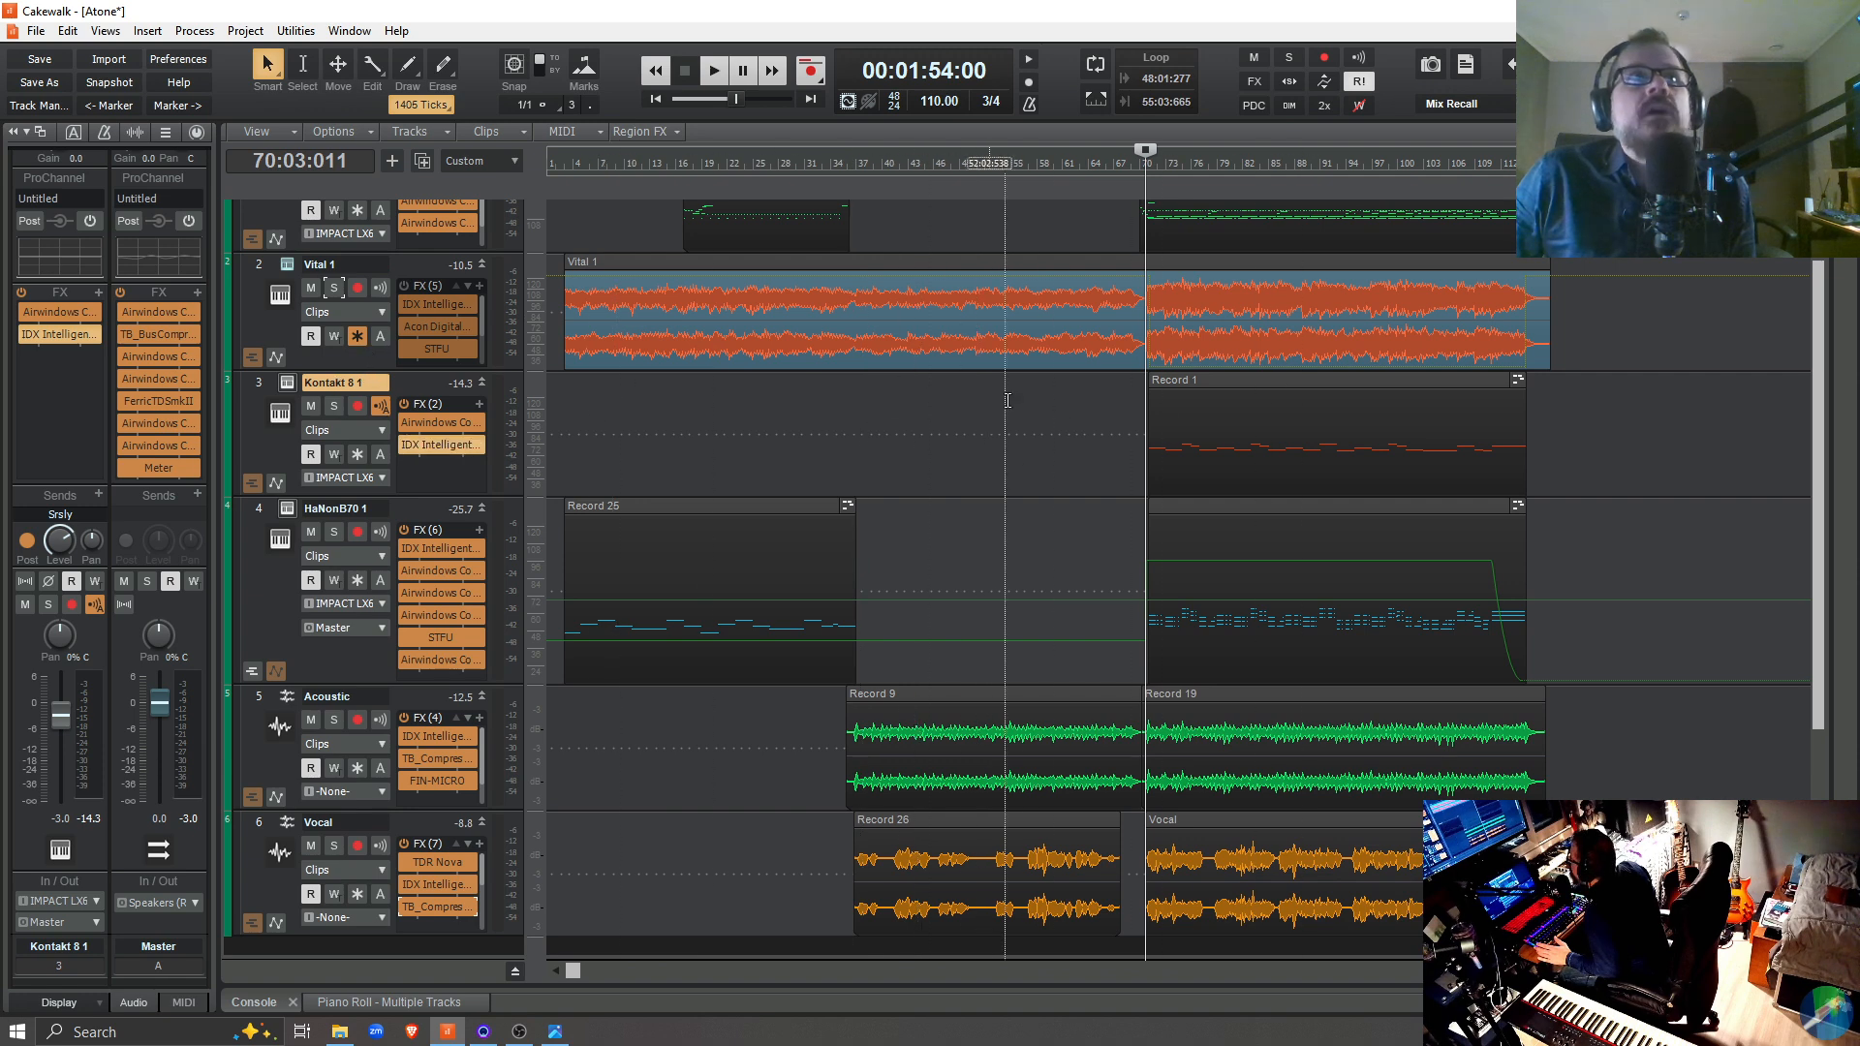
{"action": "left_click", "coordinate": [333, 407]}
{"action": "key", "text": "space"}
{"action": "key", "text": "space"}
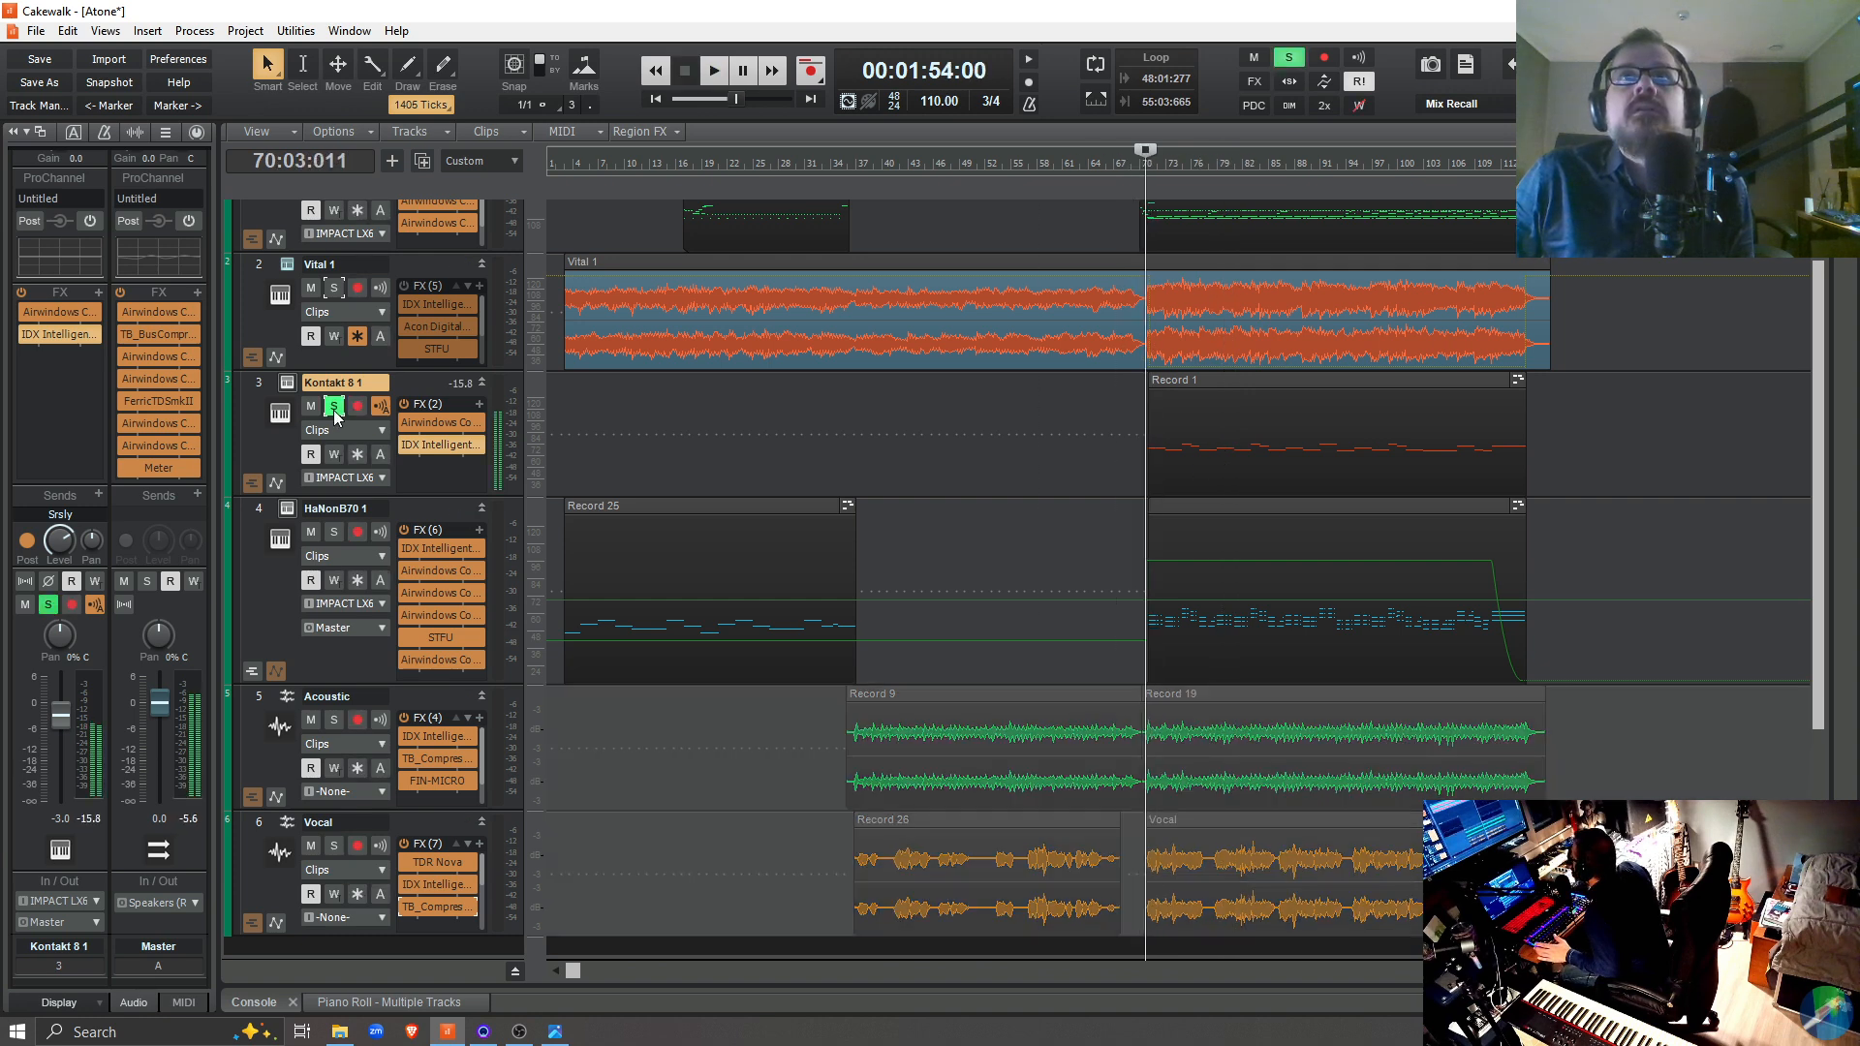
{"action": "left_click", "coordinate": [334, 407]}
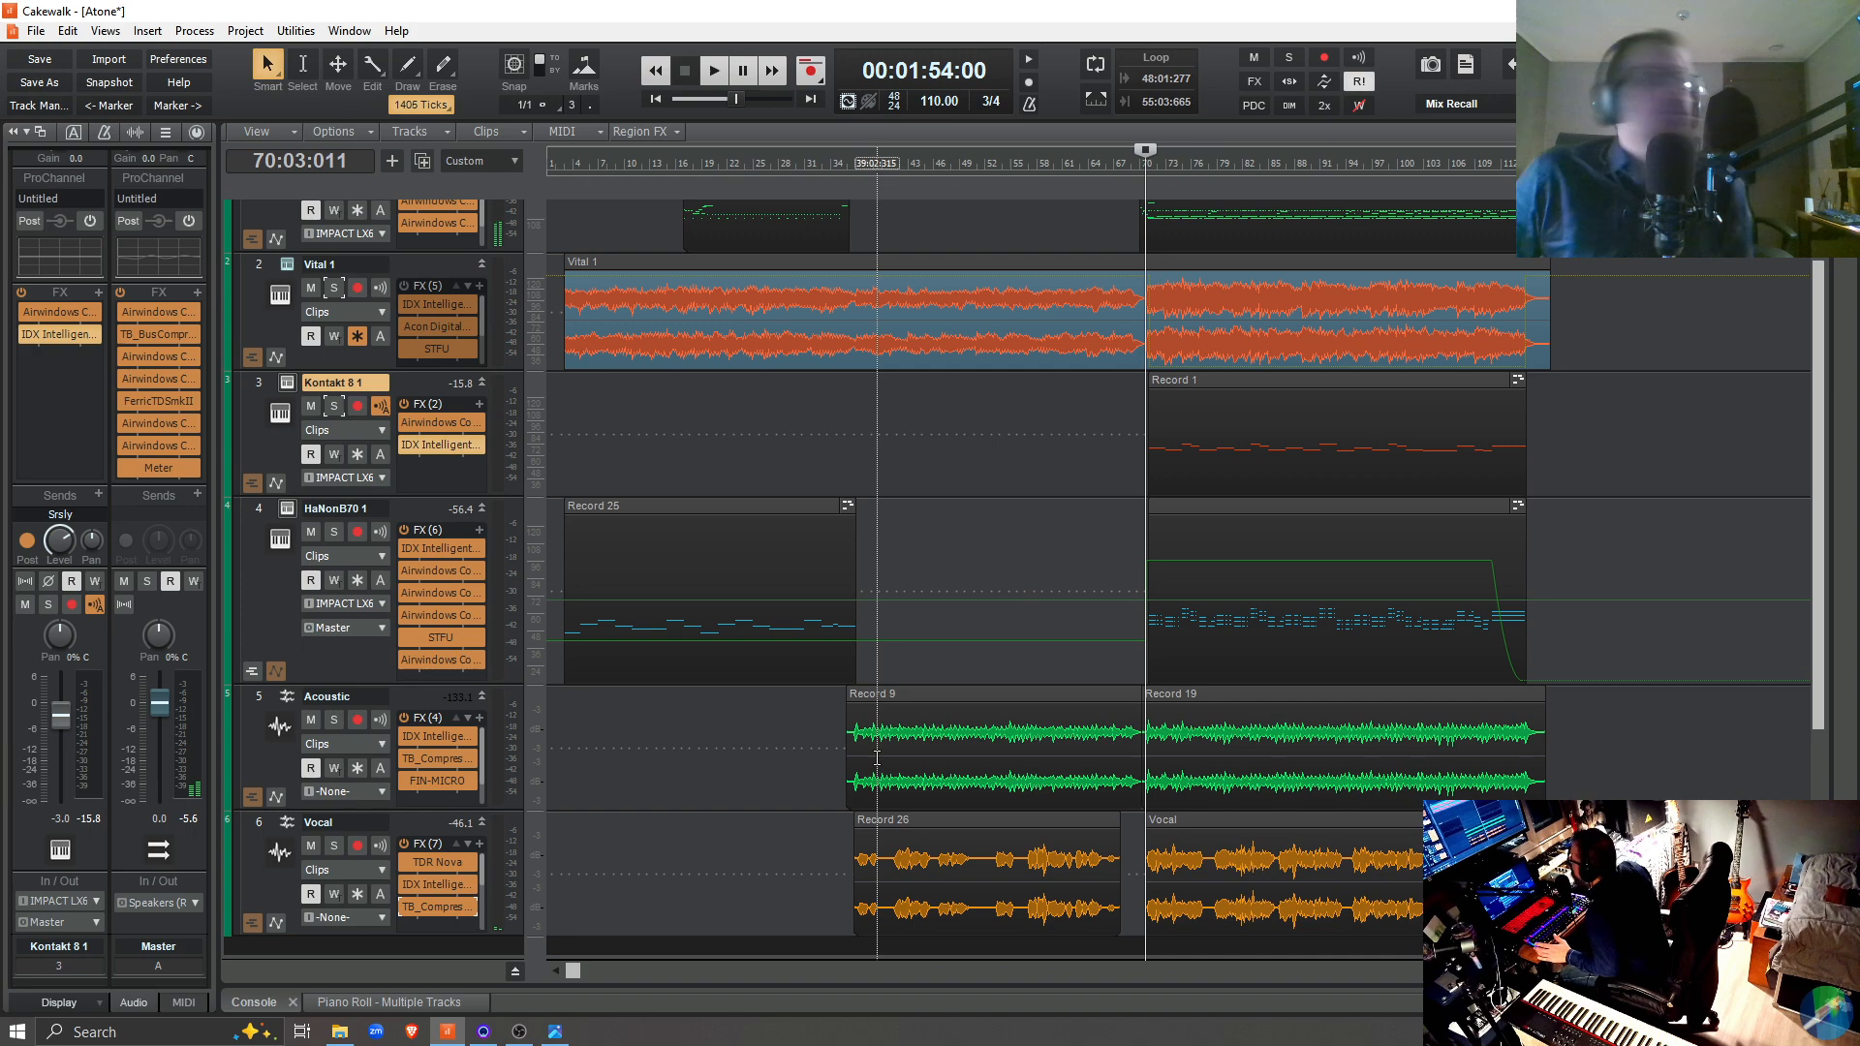
Solo the Acoustic track, play it from 35:02:471, and open its IDX Intelligent Dynamics plug-in beside the tracks
{"action": "left_click", "coordinate": [843, 792]}
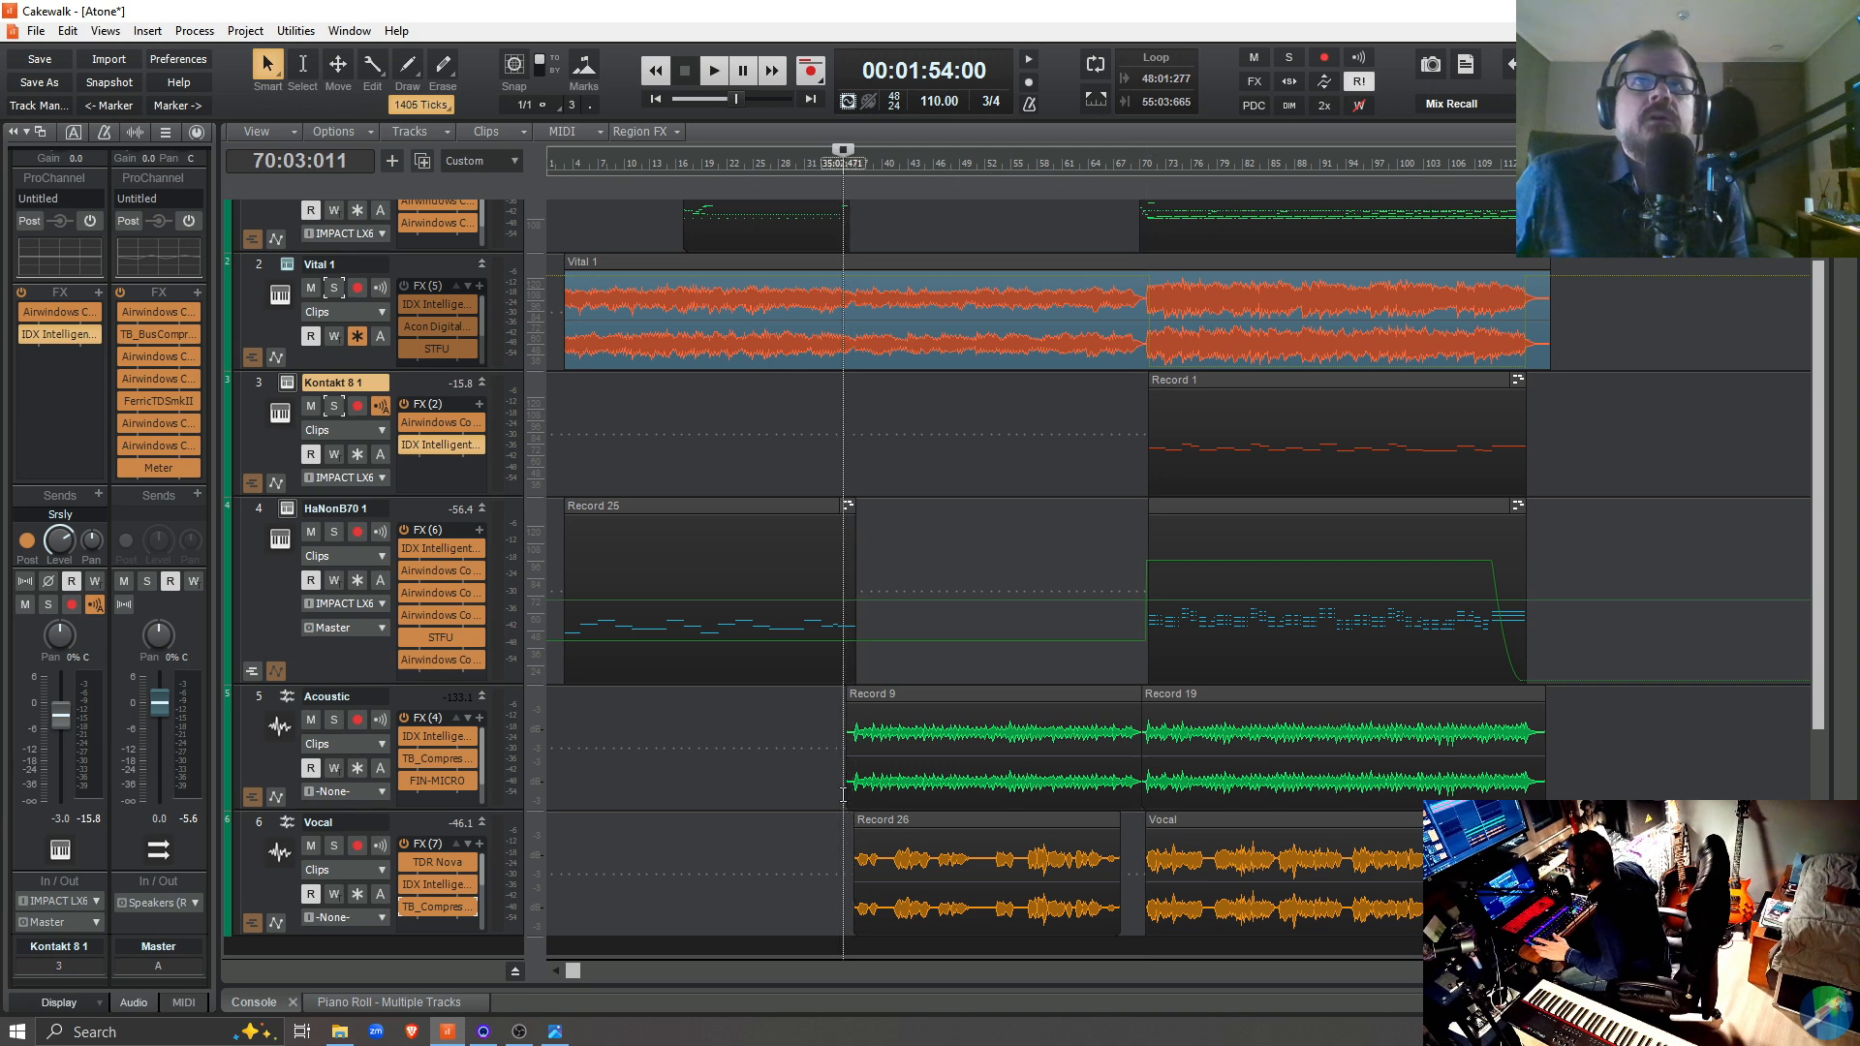
{"action": "left_click", "coordinate": [334, 720]}
{"action": "key", "text": "space"}
{"action": "double_click", "coordinate": [416, 734]}
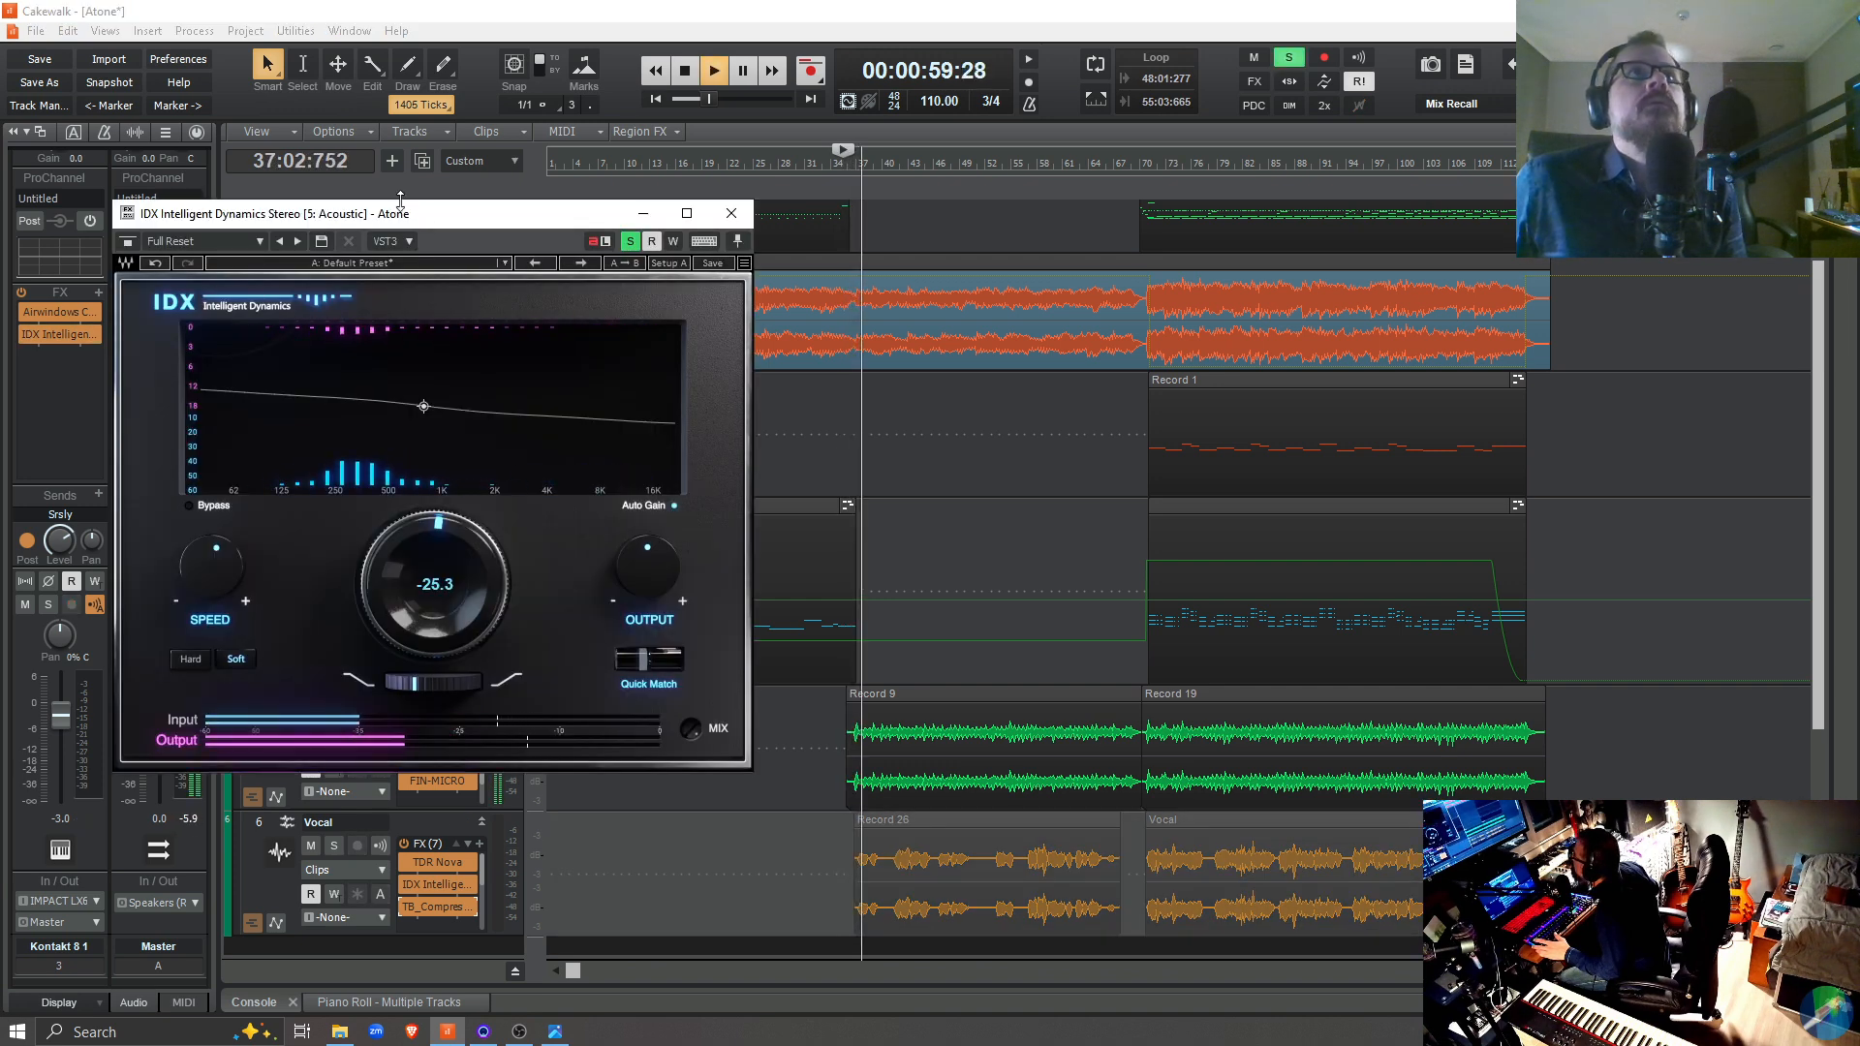
{"action": "left_click_drag", "start_coordinate": [426, 215], "coordinate": [1259, 203]}
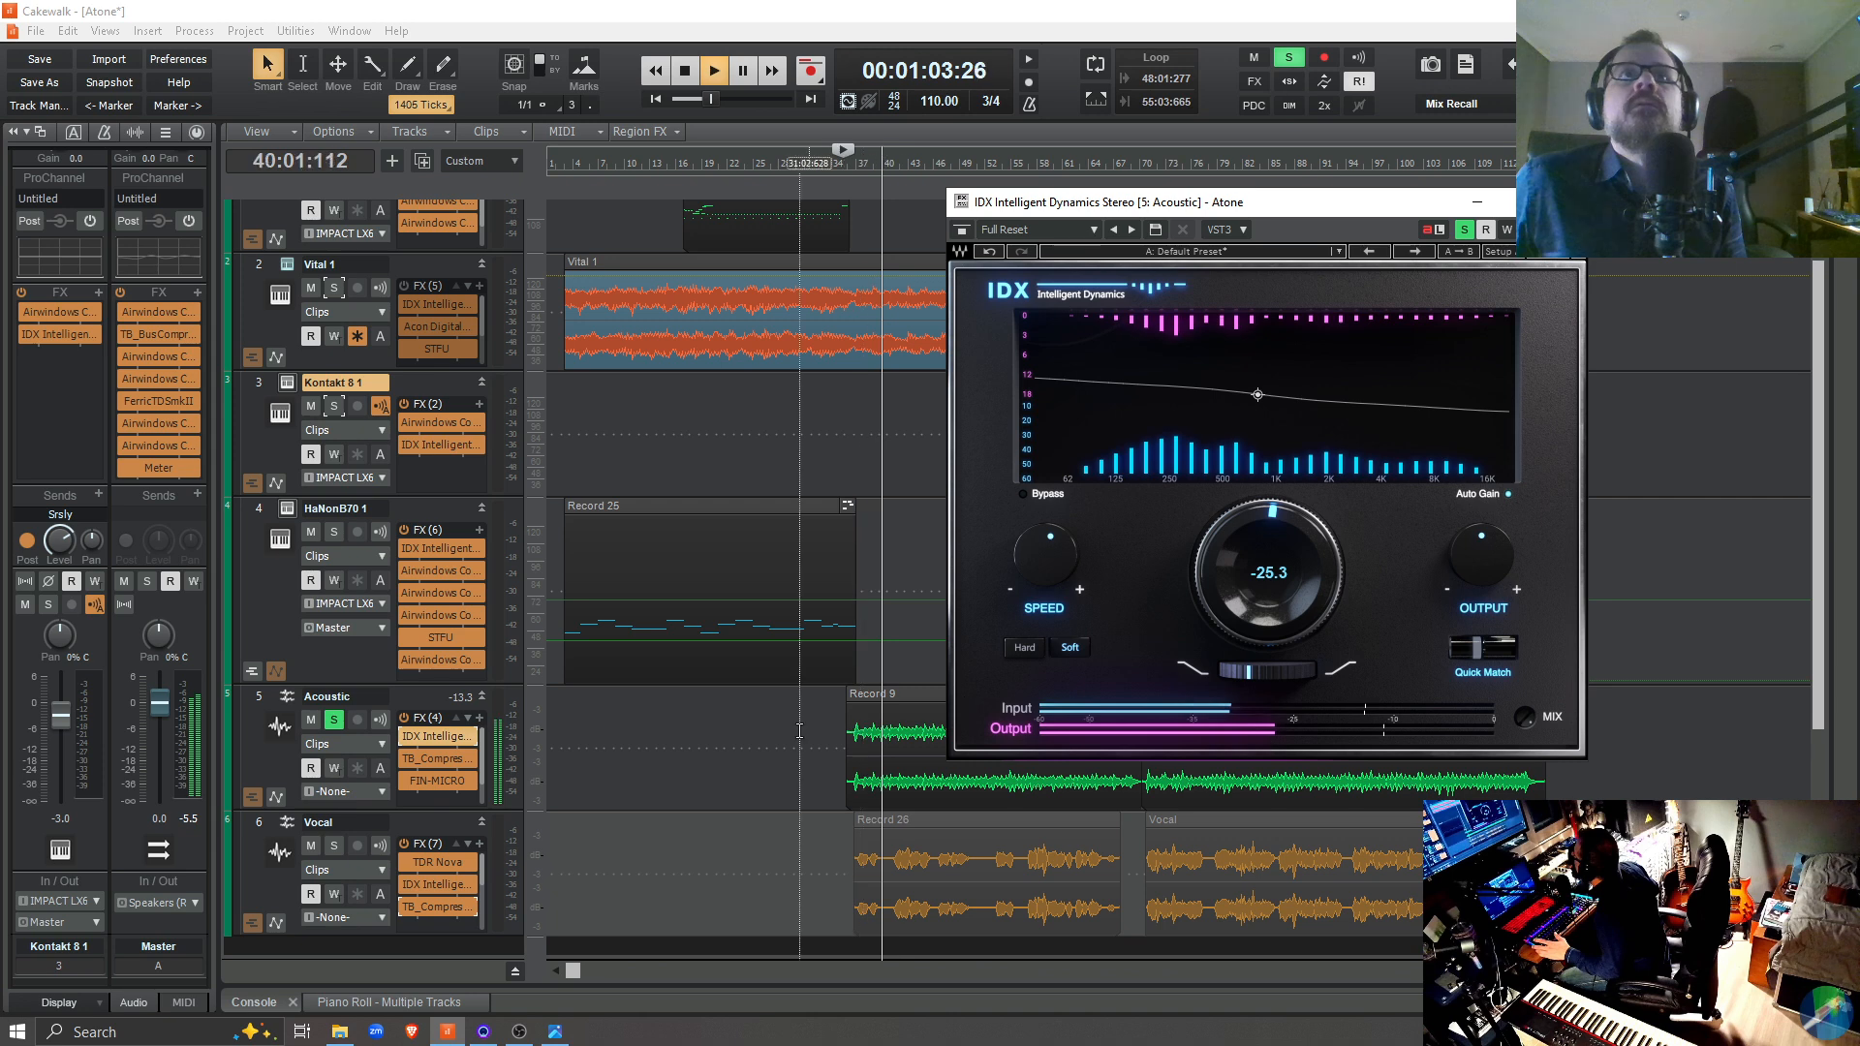
{"action": "key", "text": "space"}
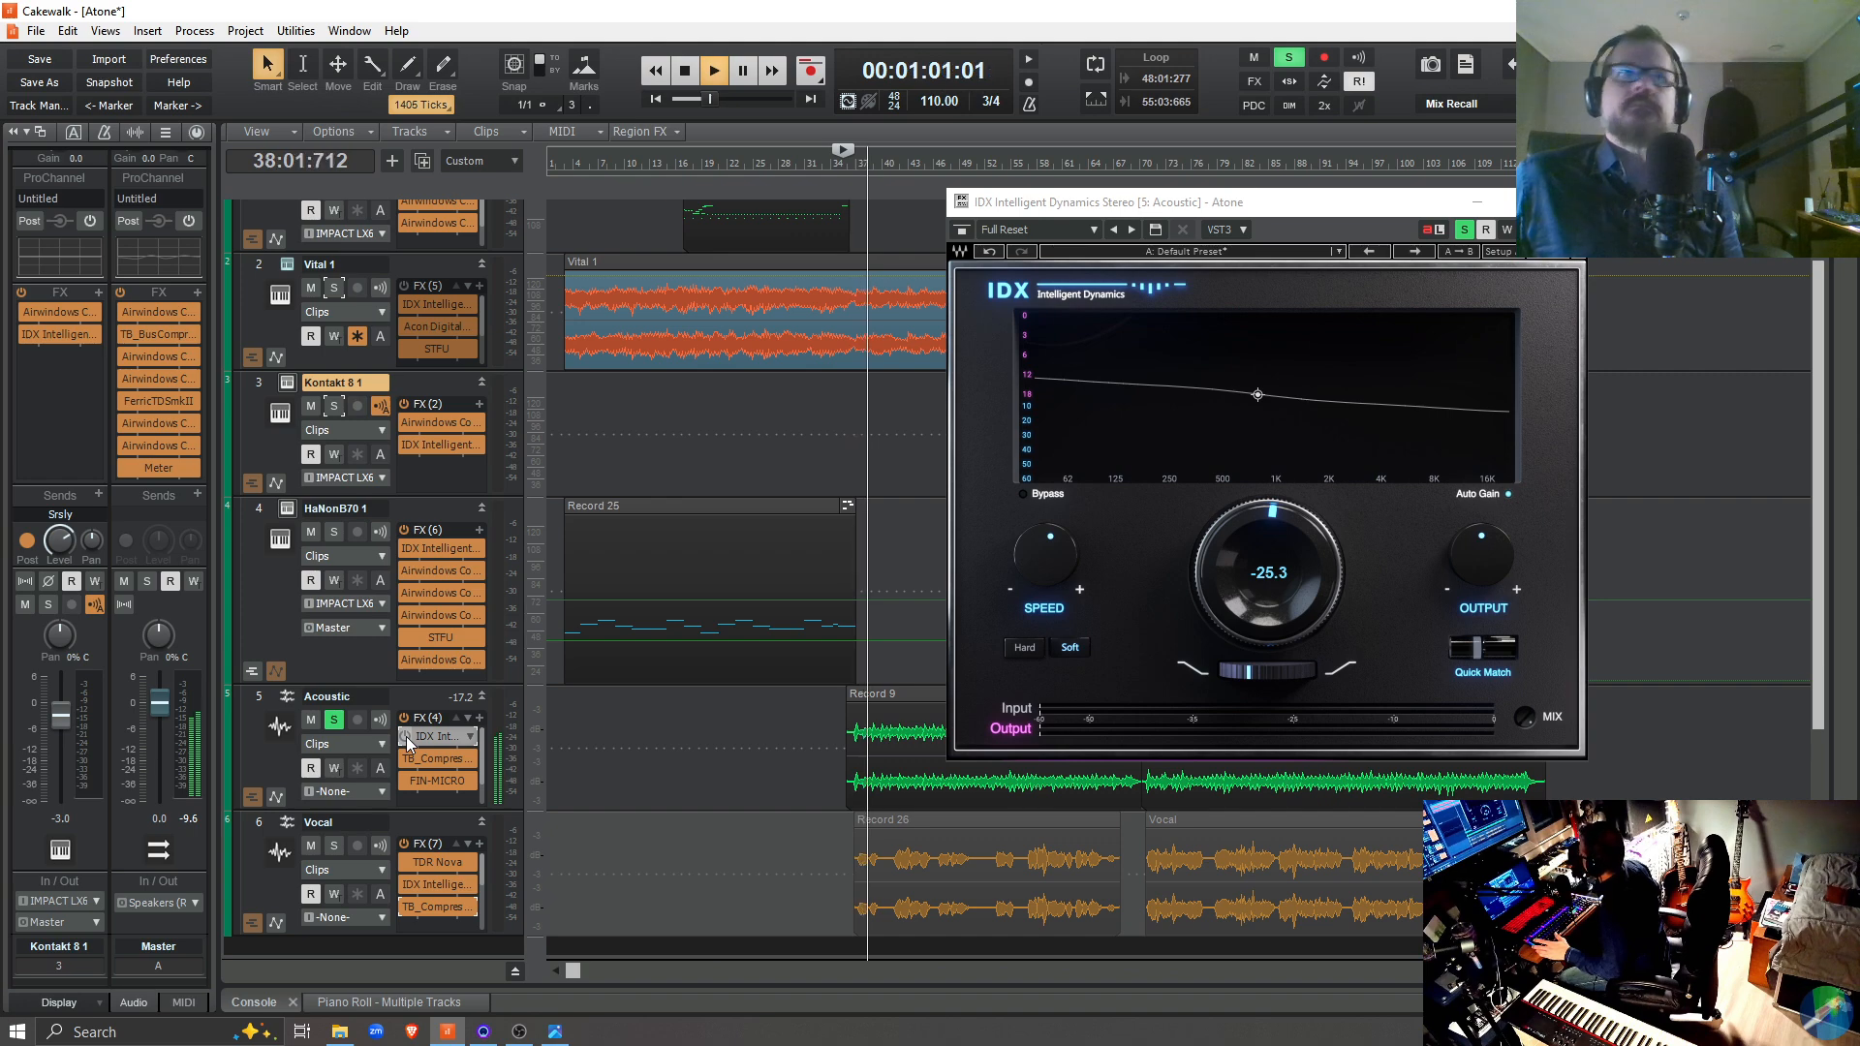
Compare the Acoustic track from 36:01:824 with IDX Intelligent Dynamics bypassed and re-enabled
{"action": "left_click", "coordinate": [405, 736]}
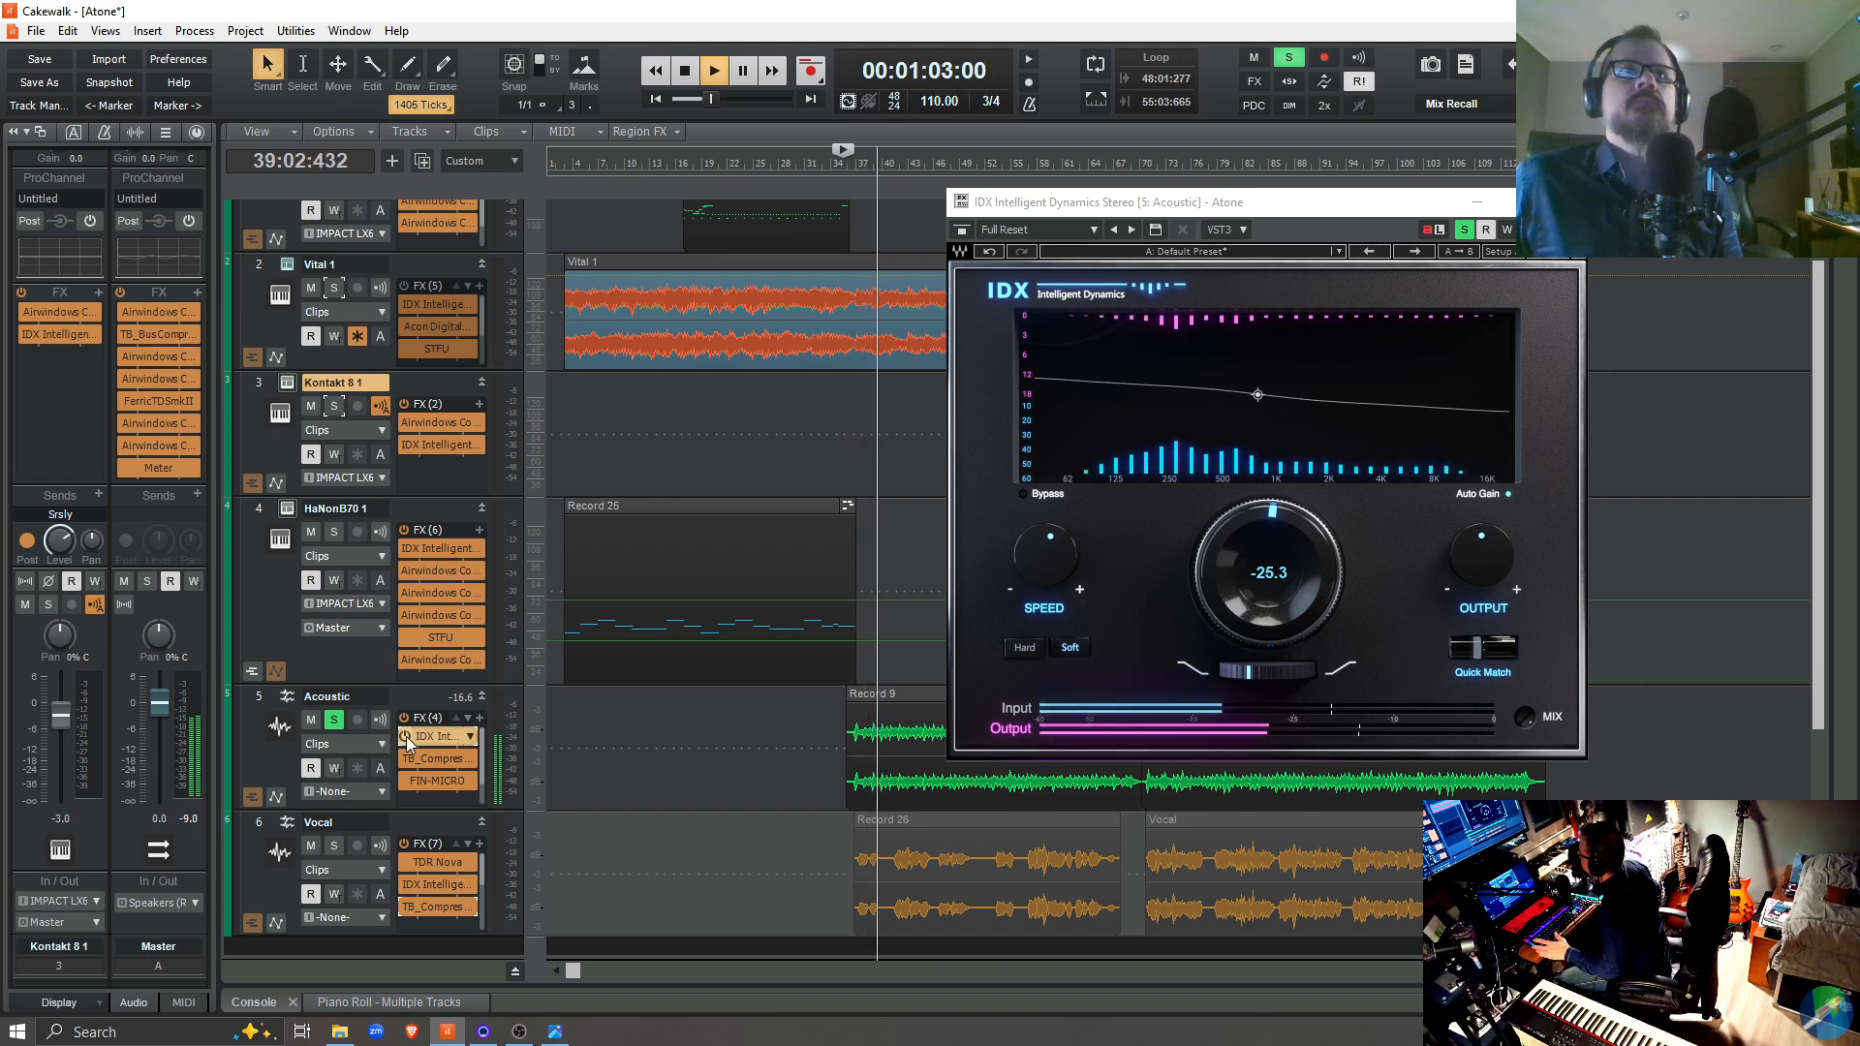
{"action": "left_click", "coordinate": [850, 918]}
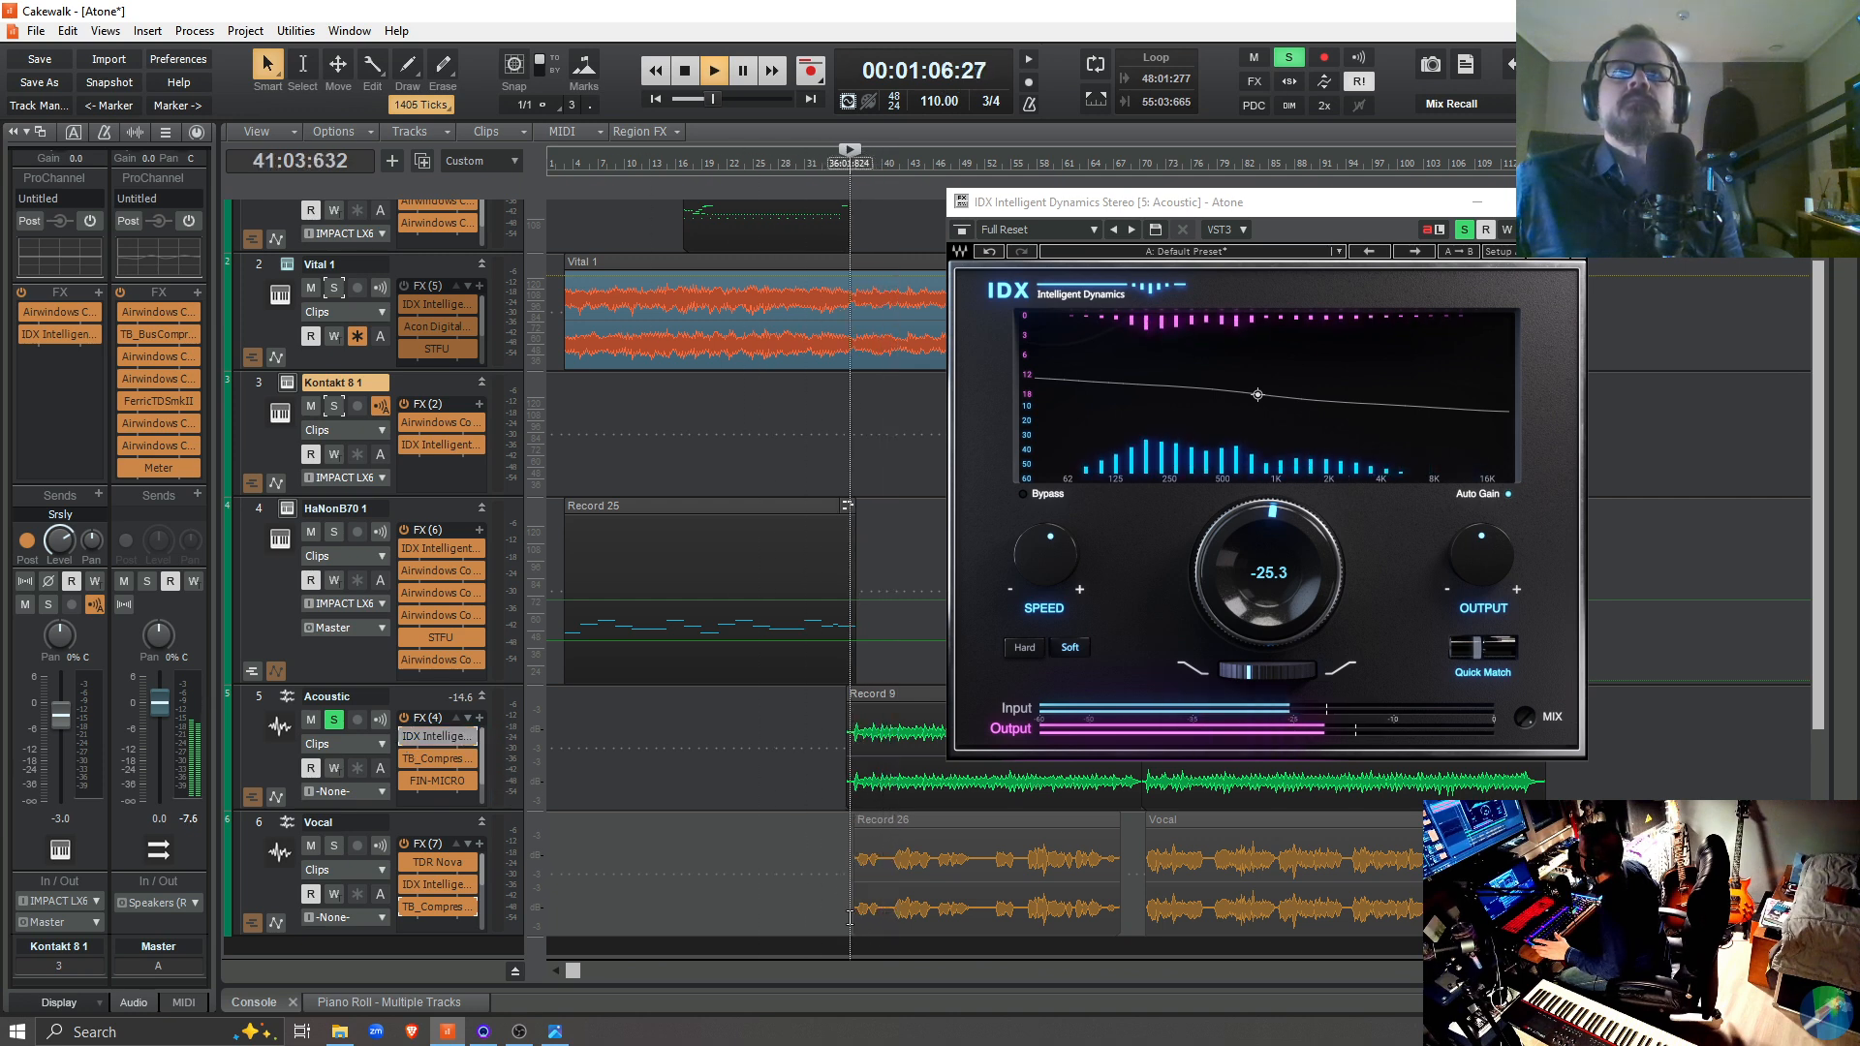
{"action": "key", "text": "space"}
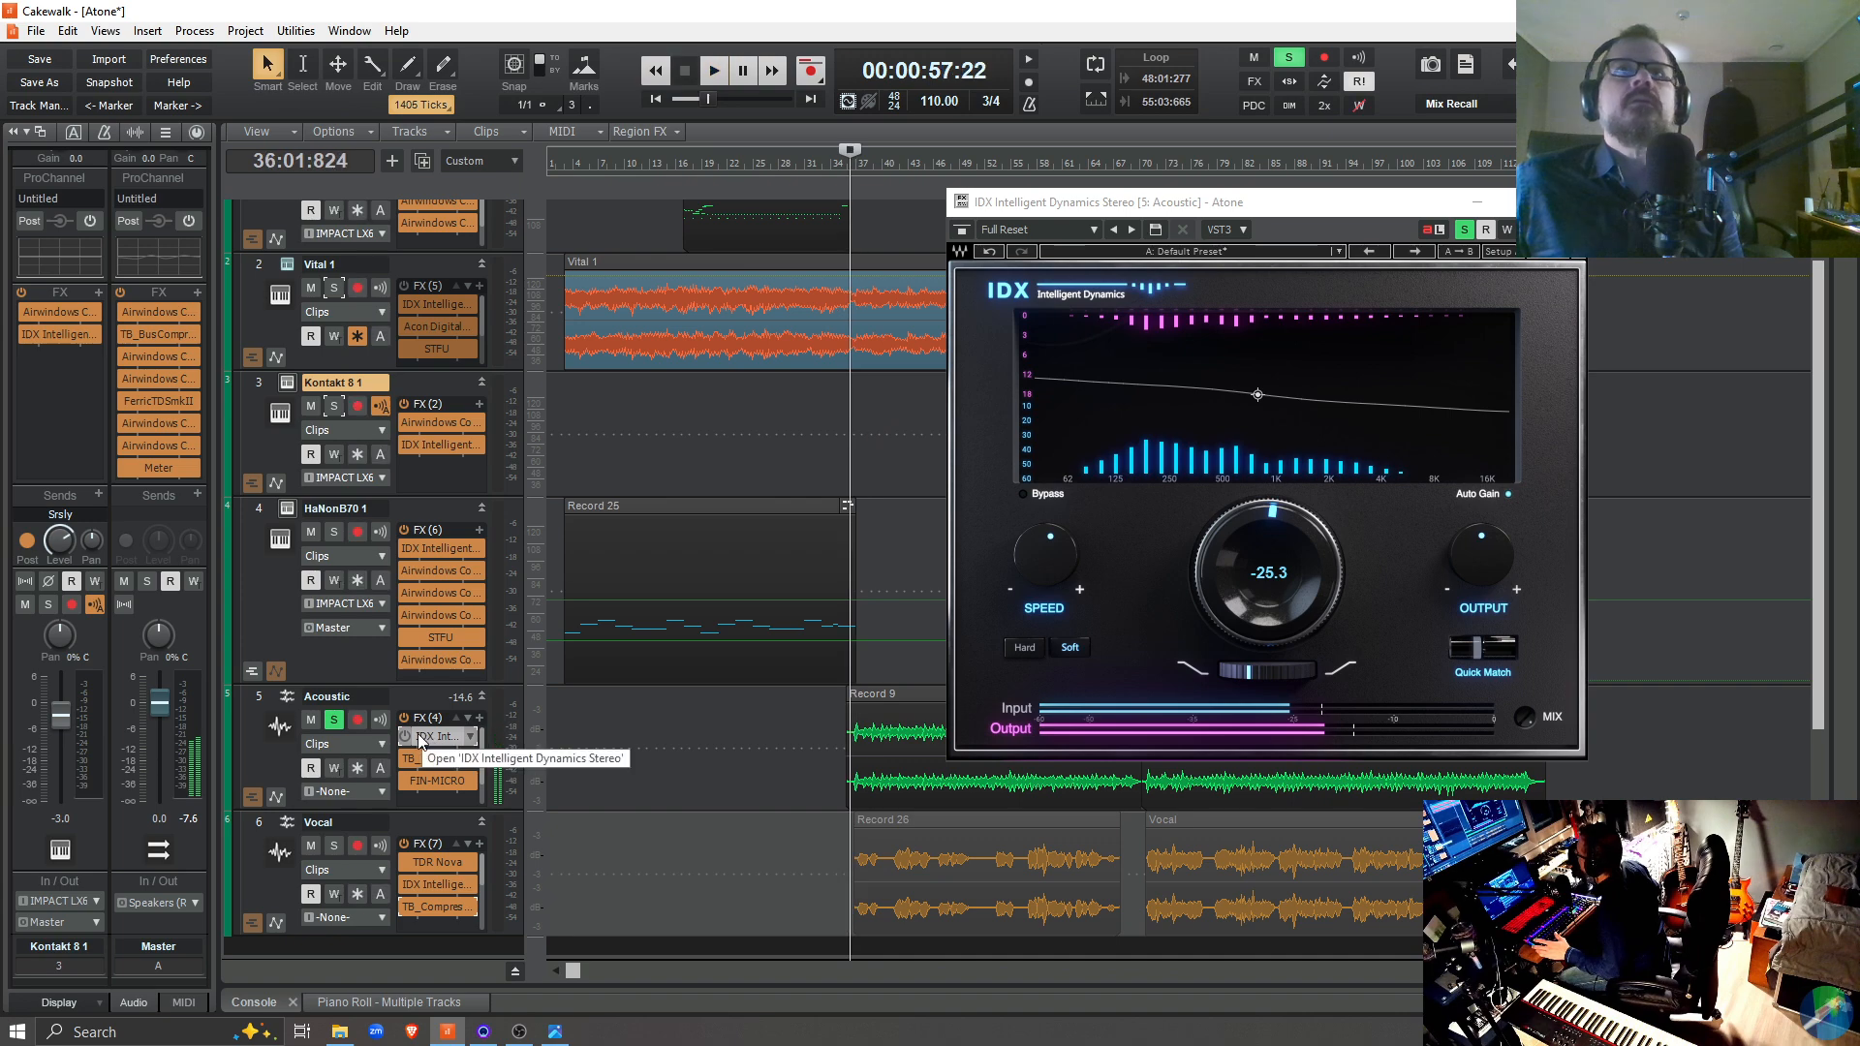
{"action": "key", "text": "space"}
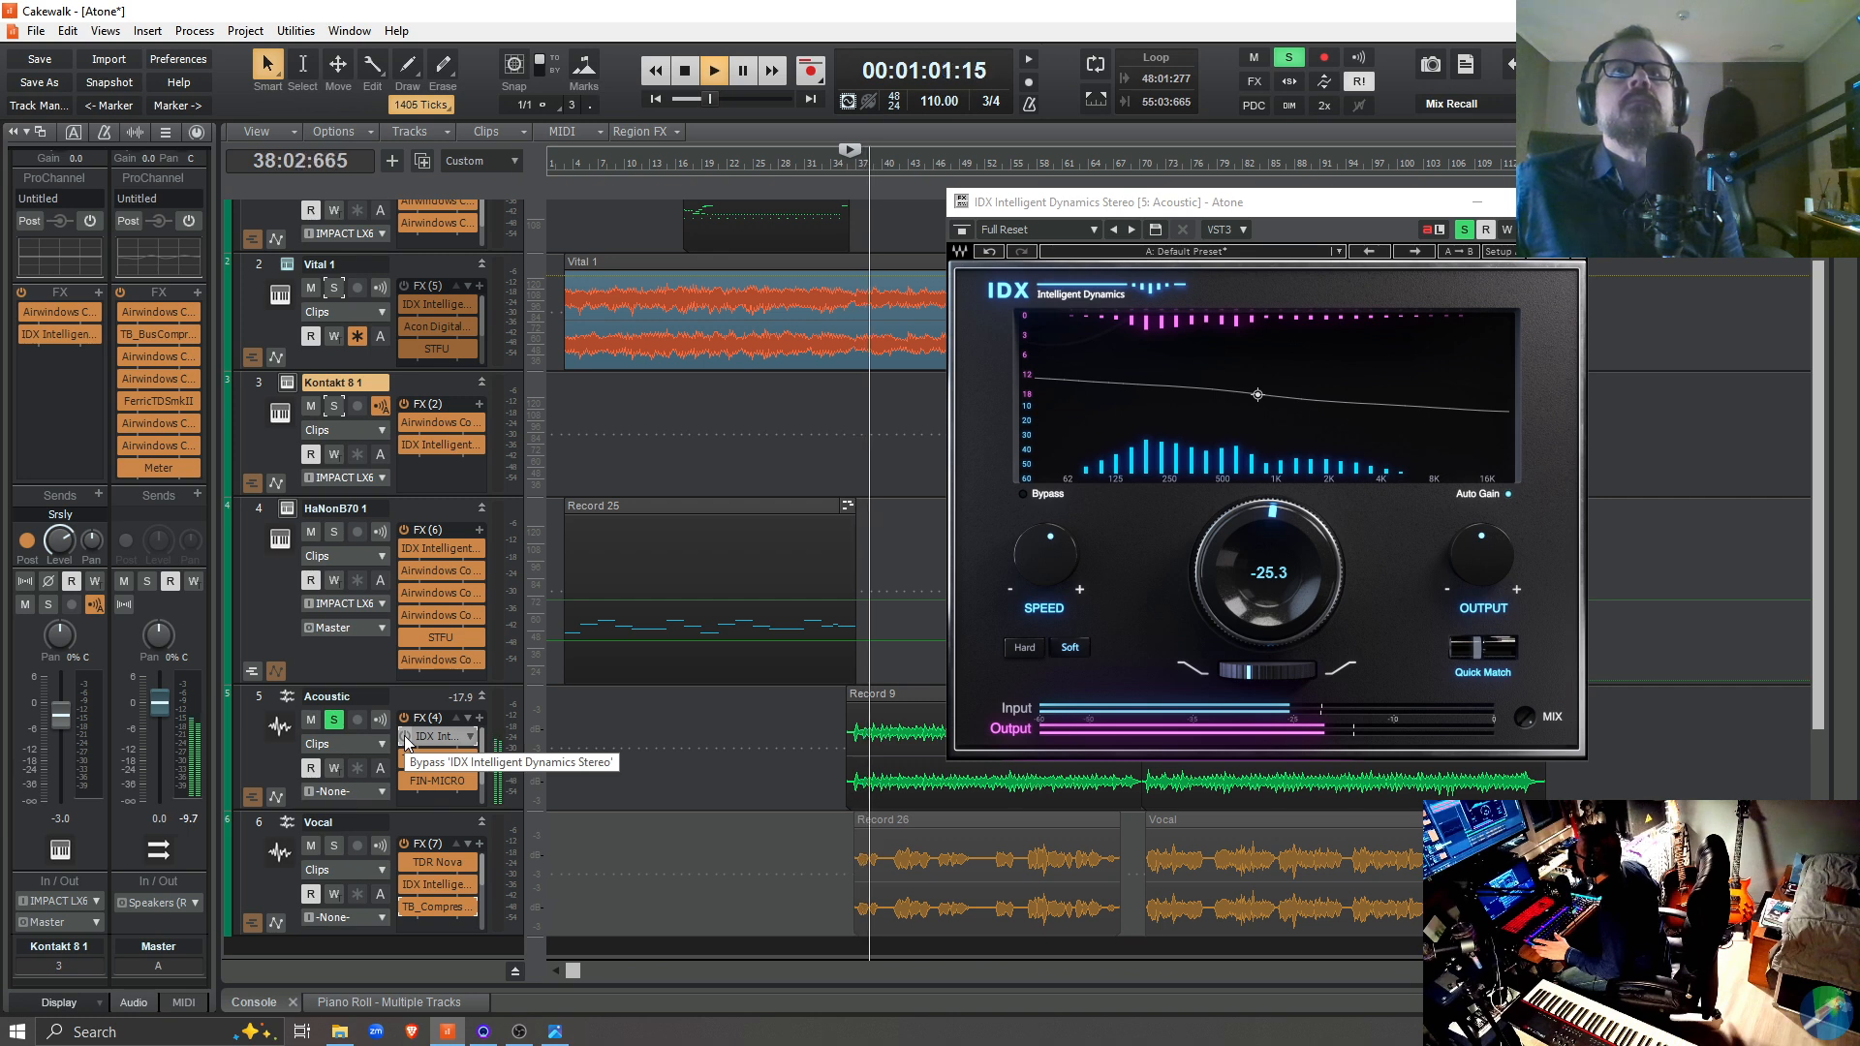
{"action": "key", "text": "space"}
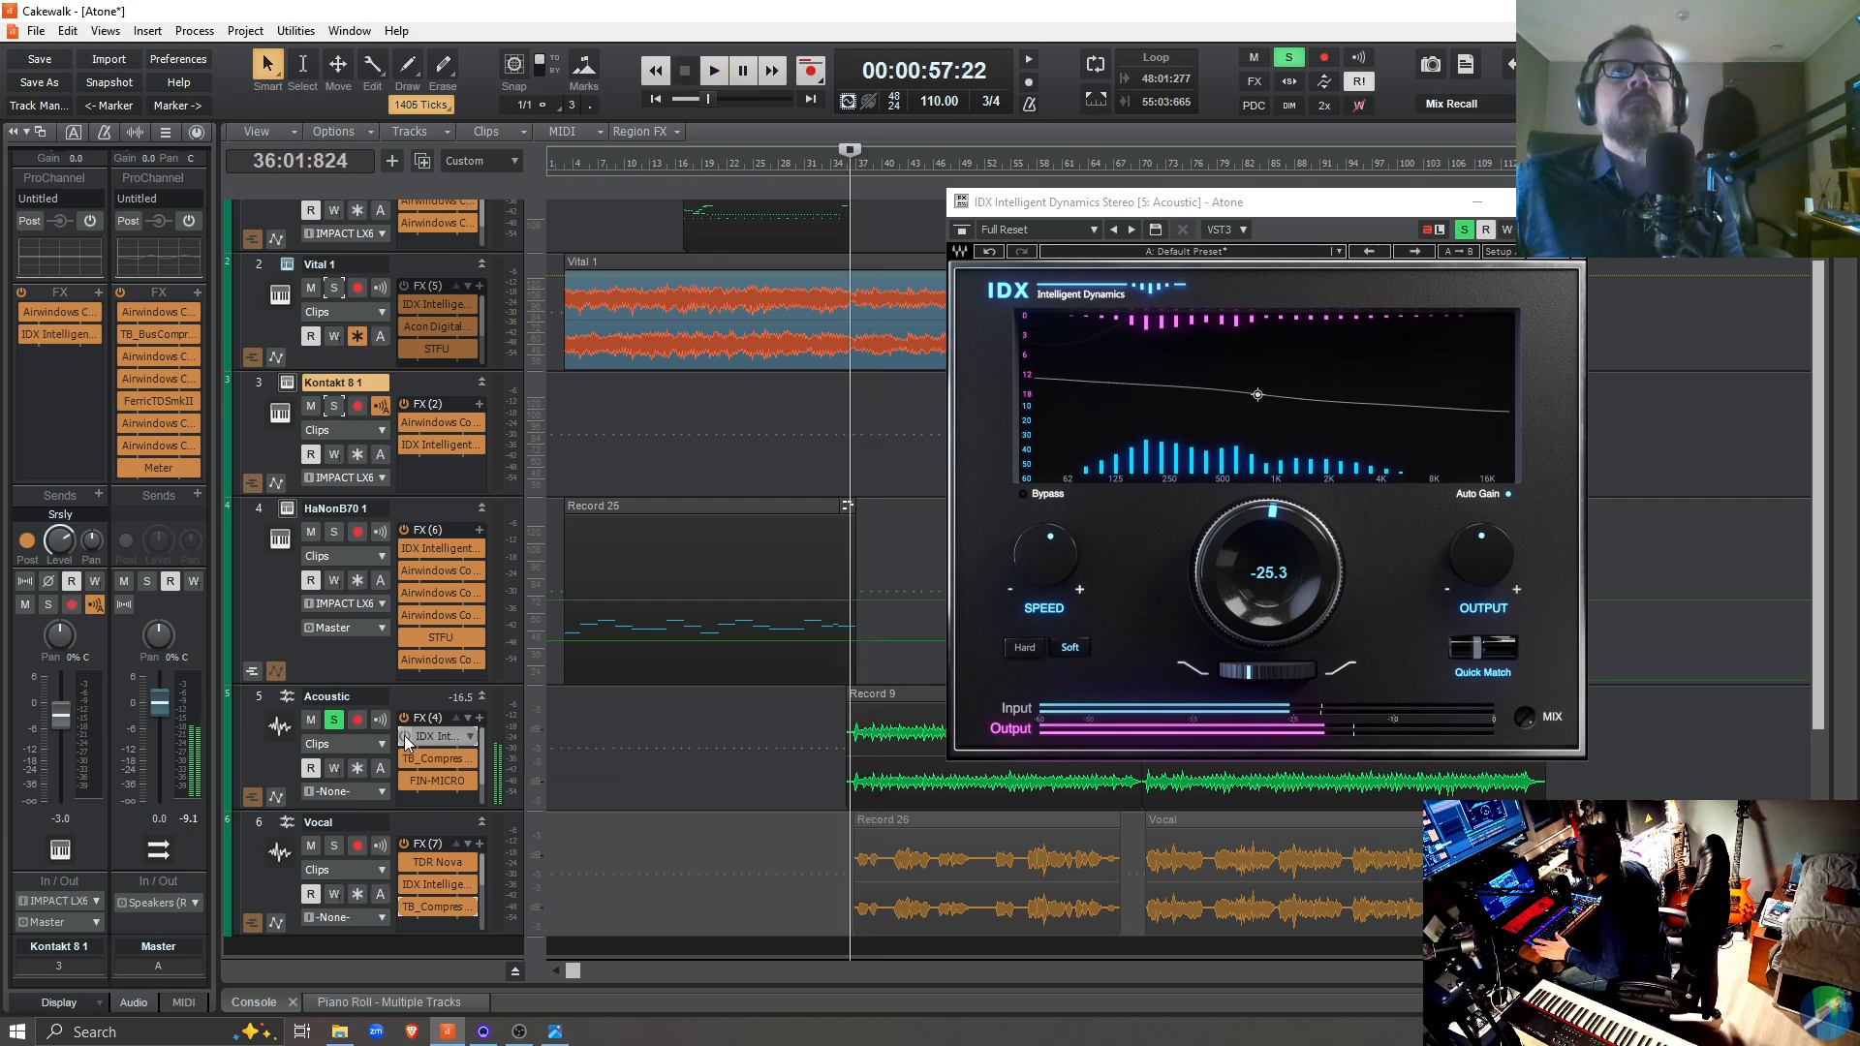
{"action": "left_click", "coordinate": [404, 735]}
{"action": "key", "text": "space"}
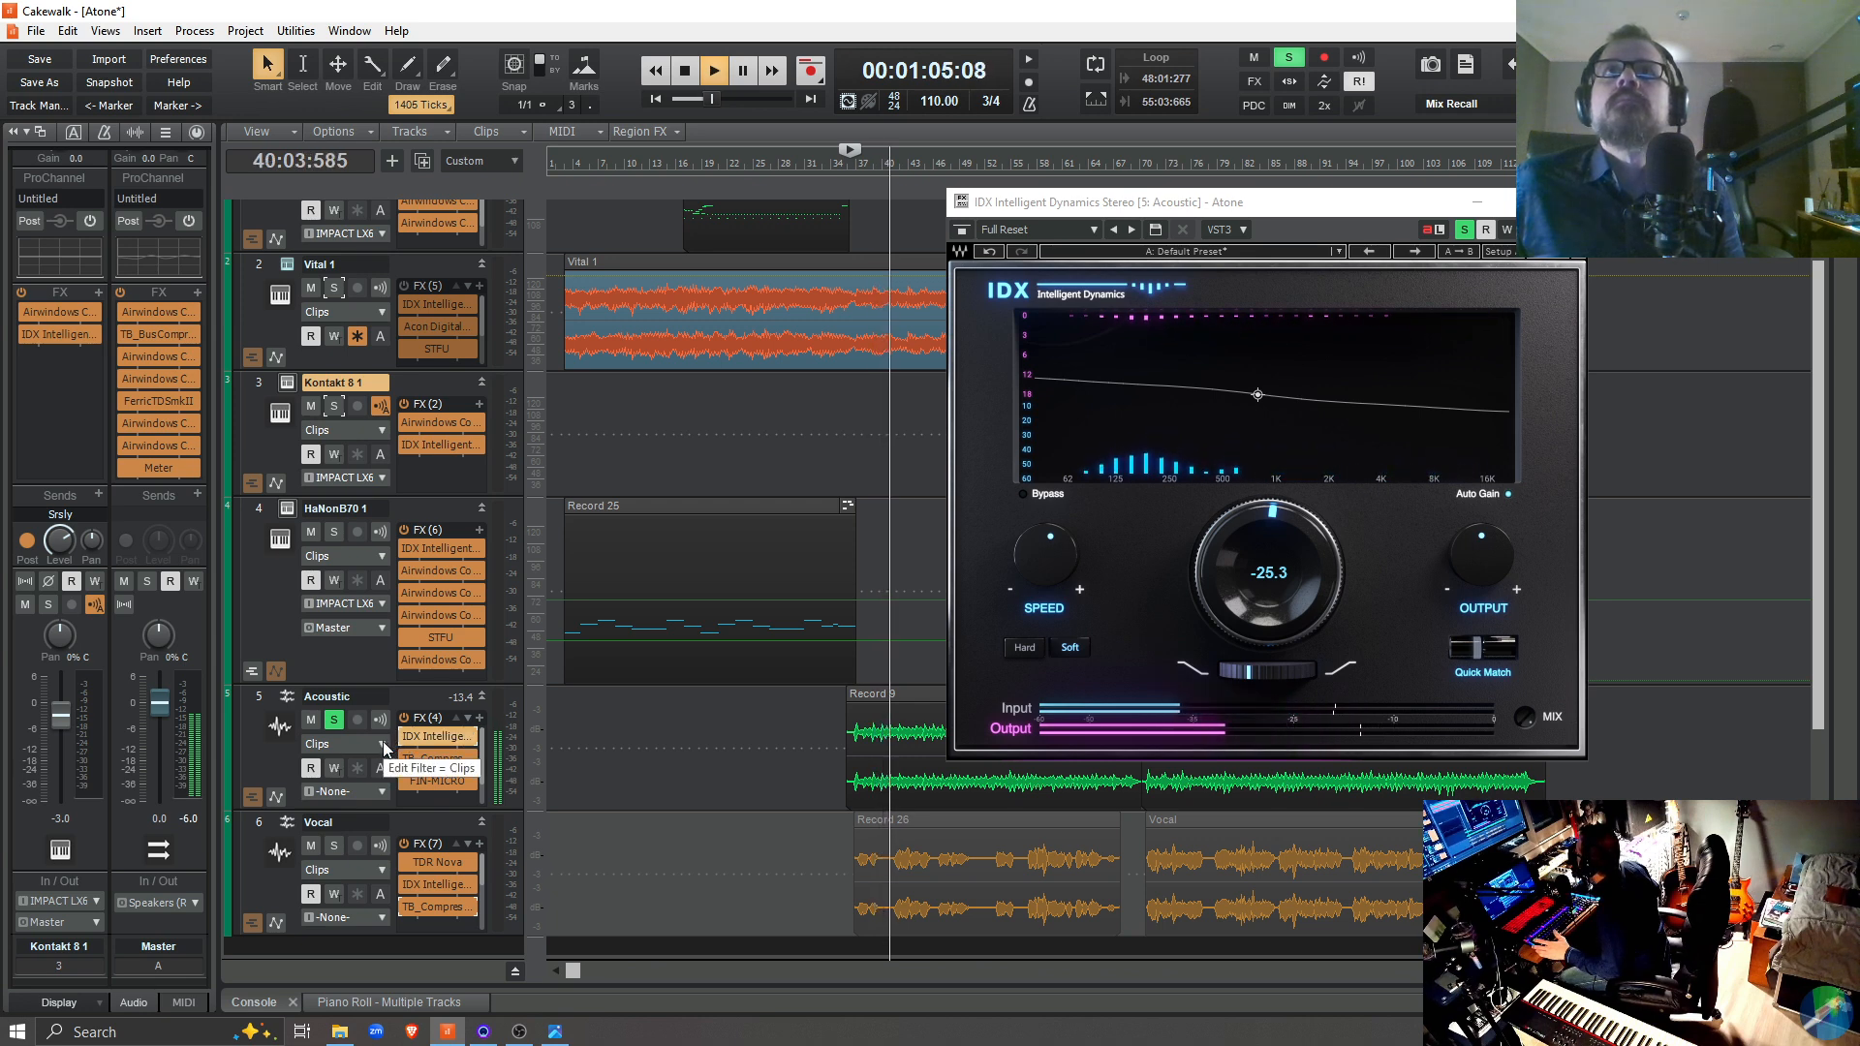
{"action": "key", "text": "space"}
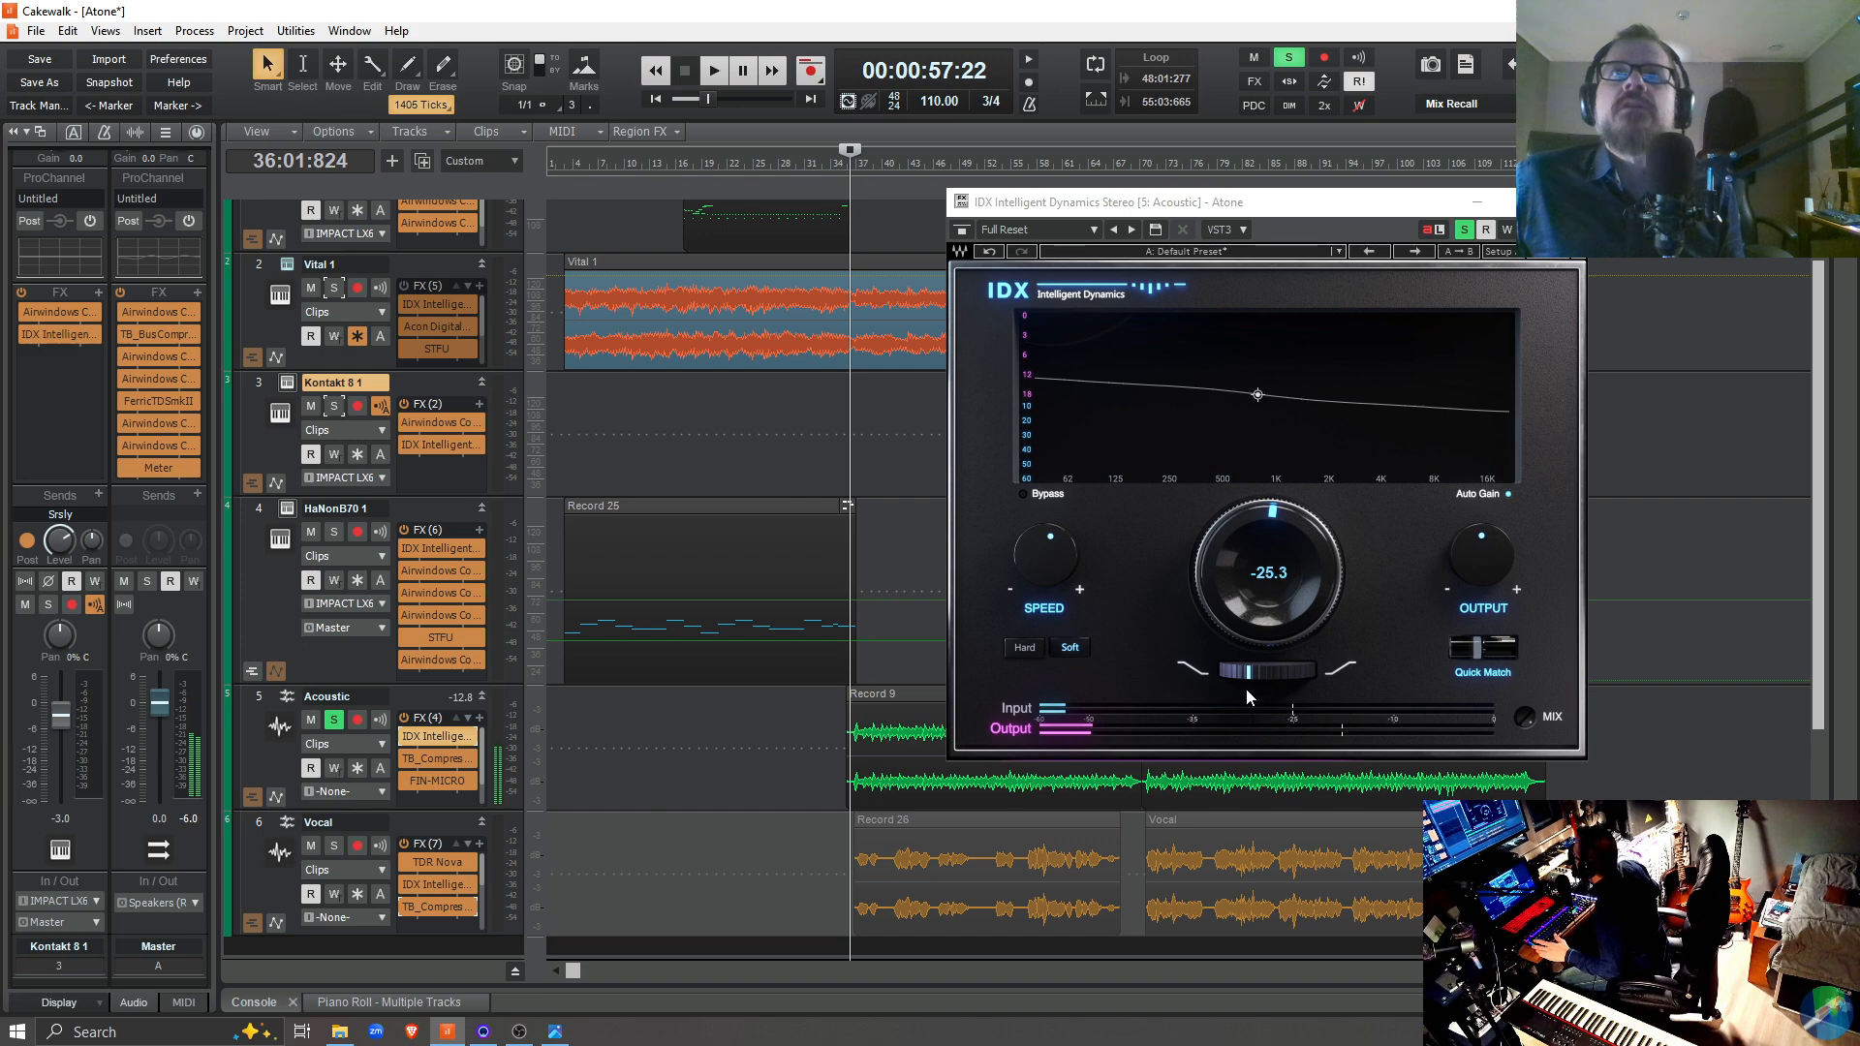
Set the main dynamics knob in IDX to -48.0 during playback and replay the Acoustic track from 36:01:824
{"action": "left_click", "coordinate": [1052, 559]}
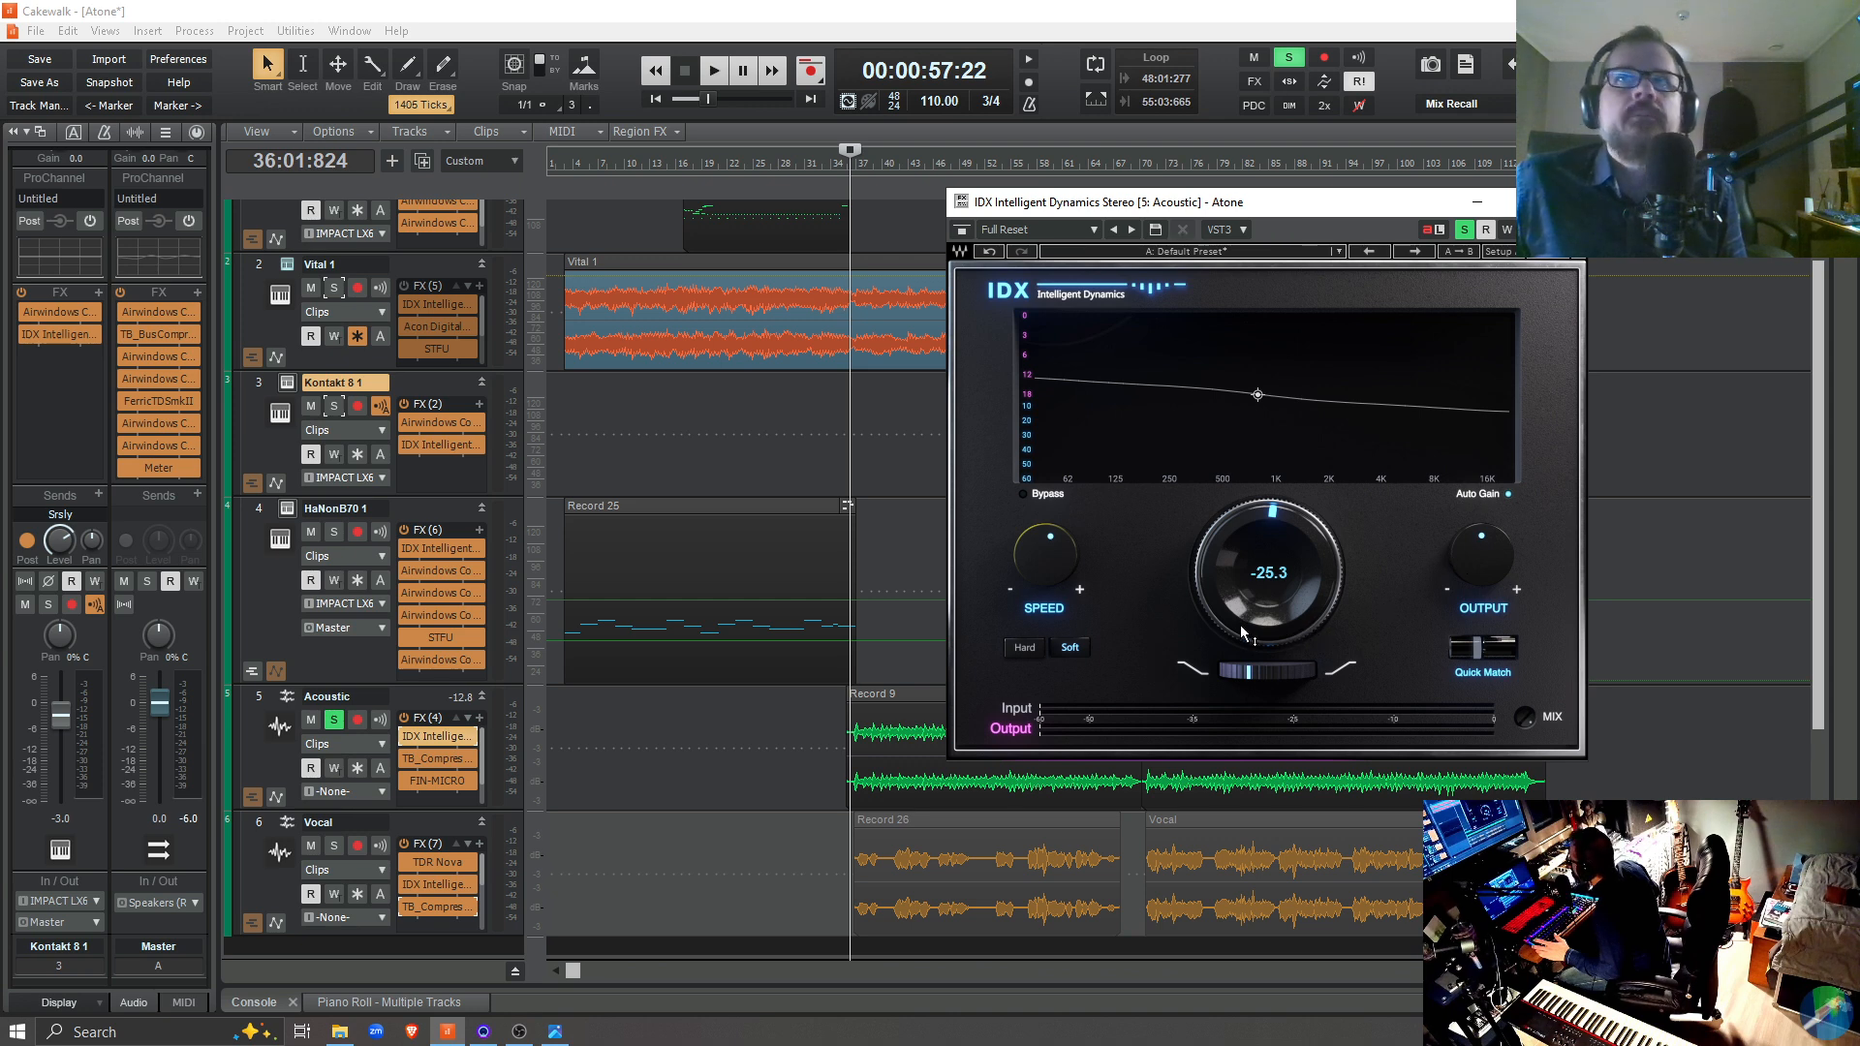
{"action": "key", "text": "space"}
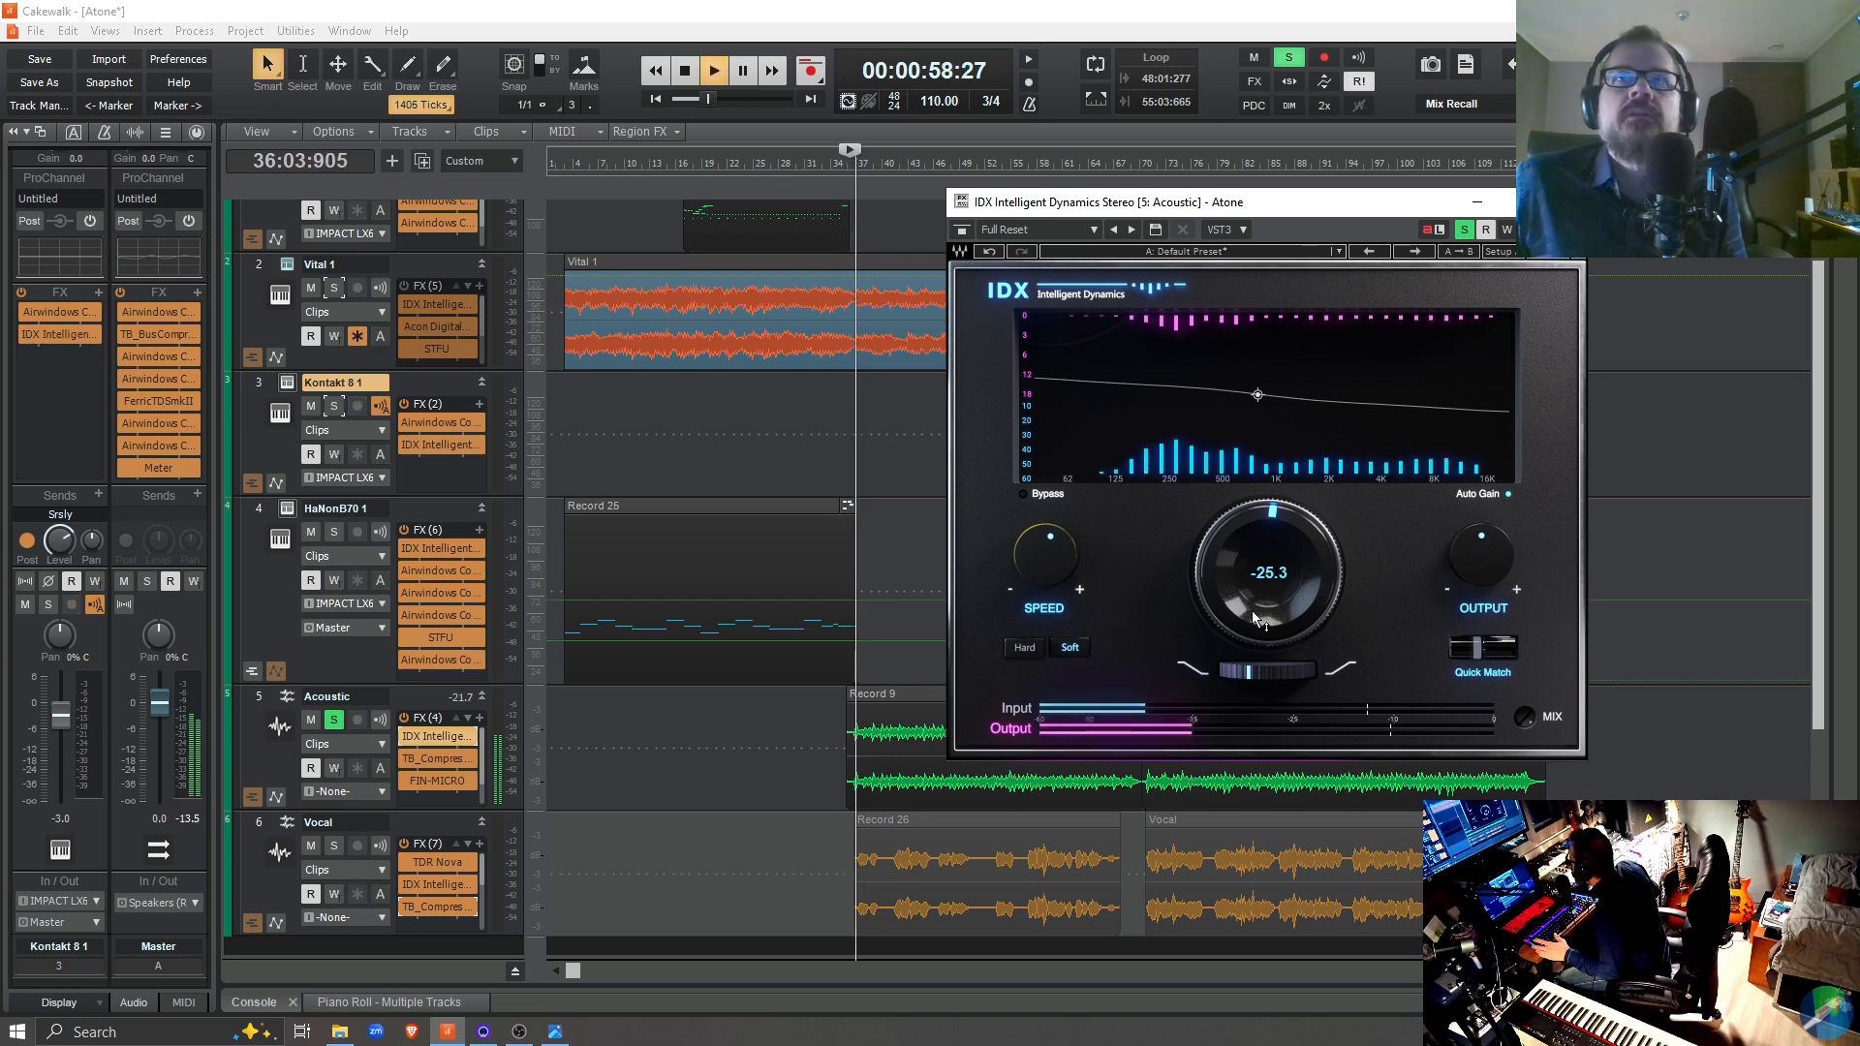
{"action": "left_click_drag", "start_coordinate": [1252, 612], "coordinate": [1252, 520]}
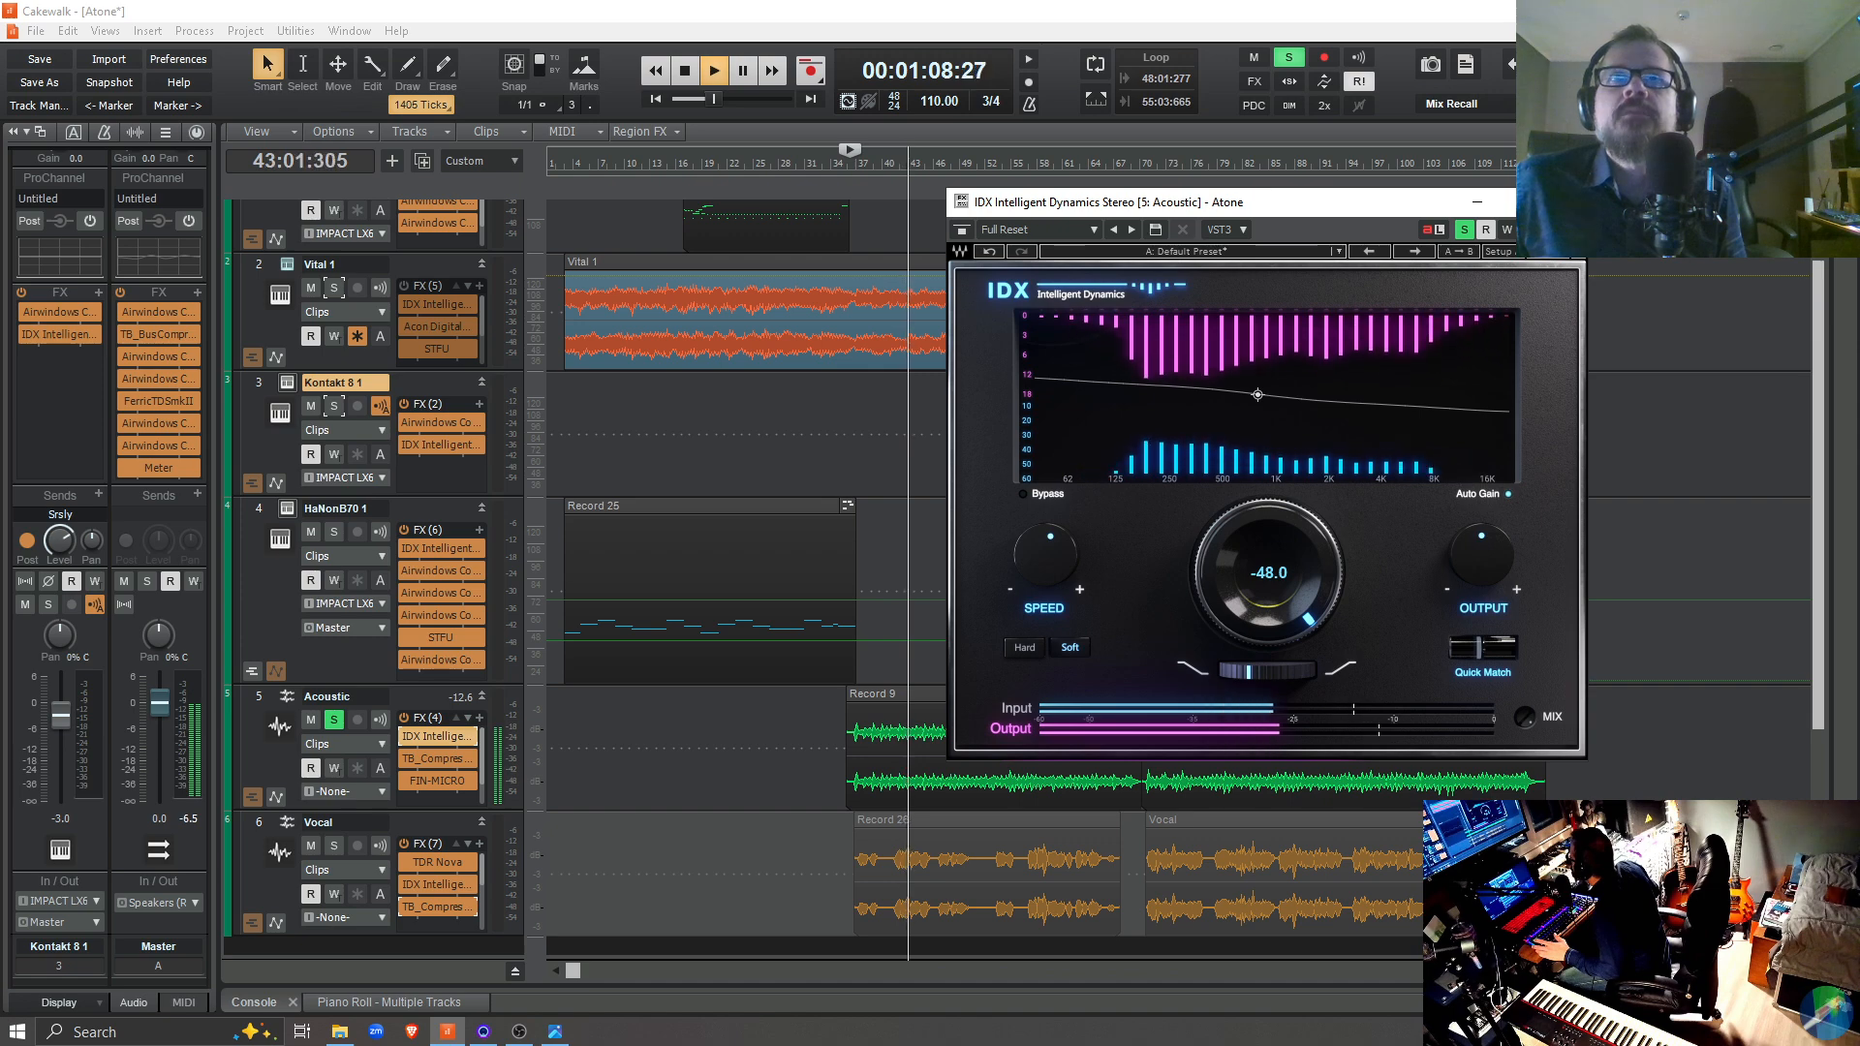
{"action": "key", "text": "space"}
{"action": "key", "text": "space"}
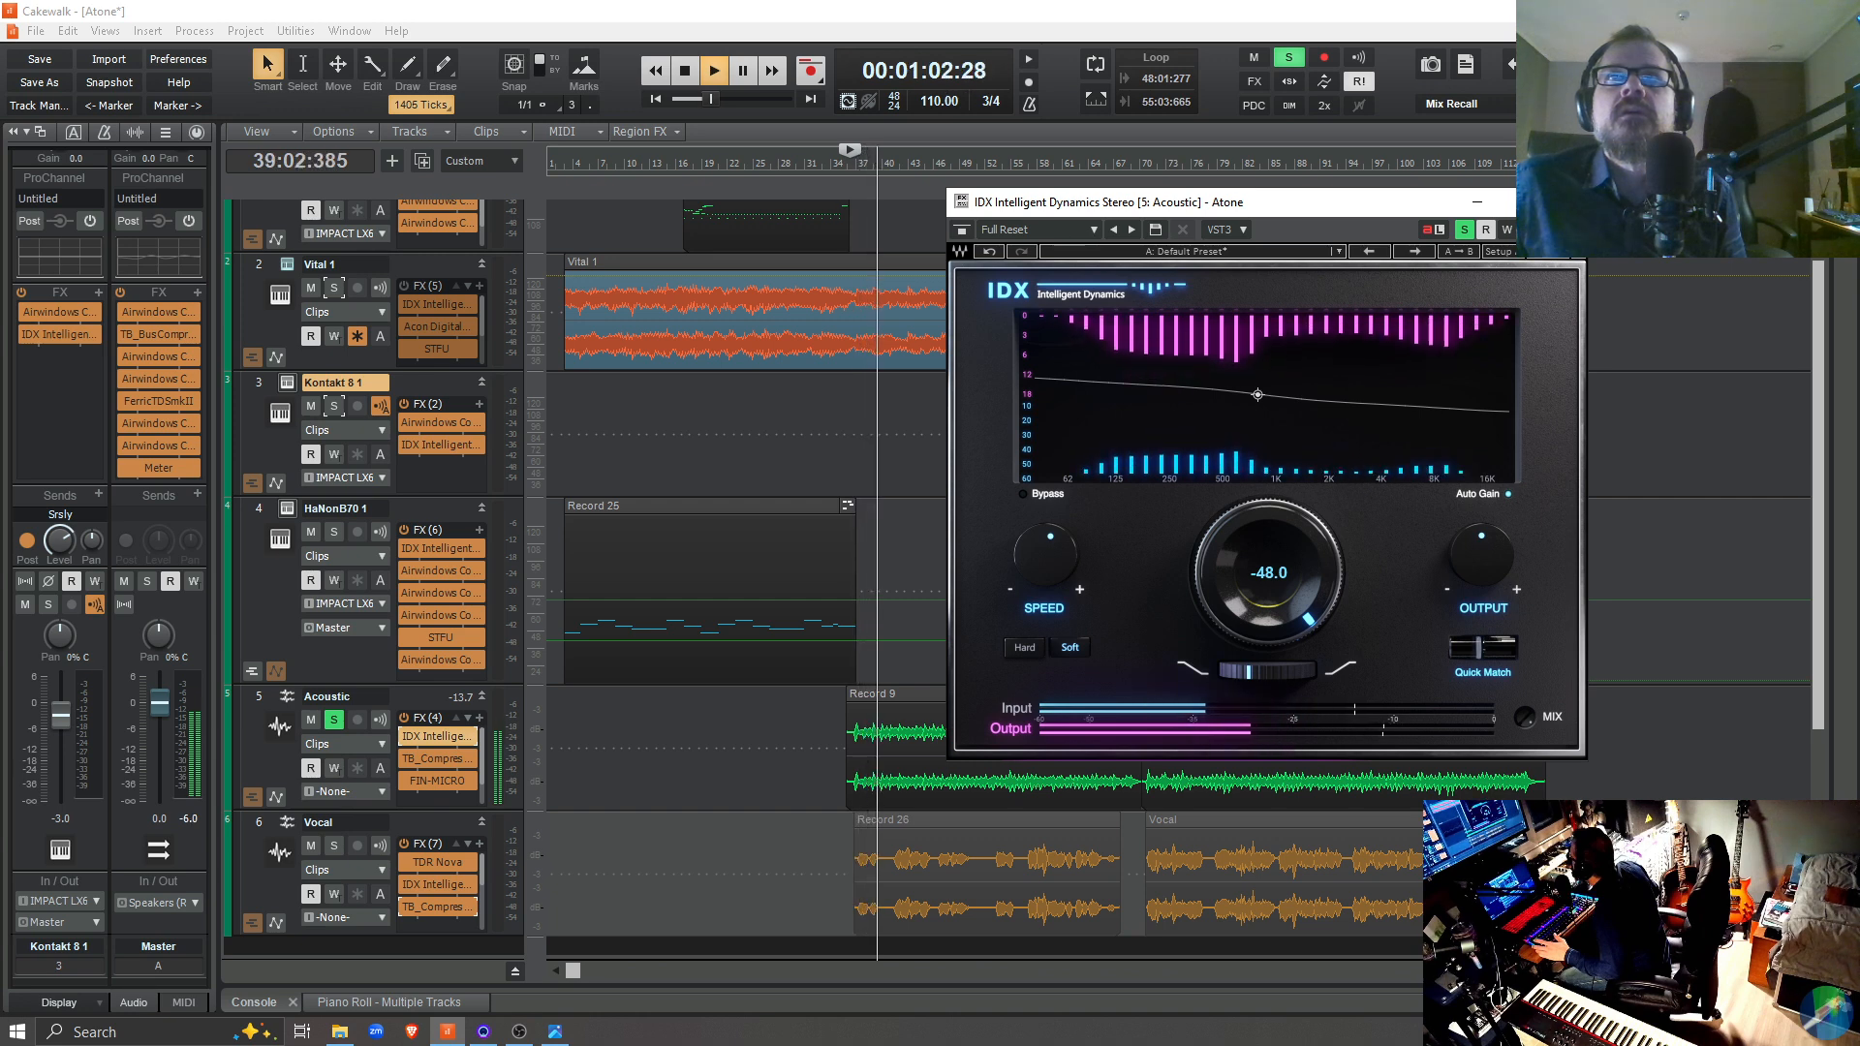
Compare the soloed Acoustic track with the main IDX dynamics knob at -25.4 and at -48.0
{"action": "key", "text": "space"}
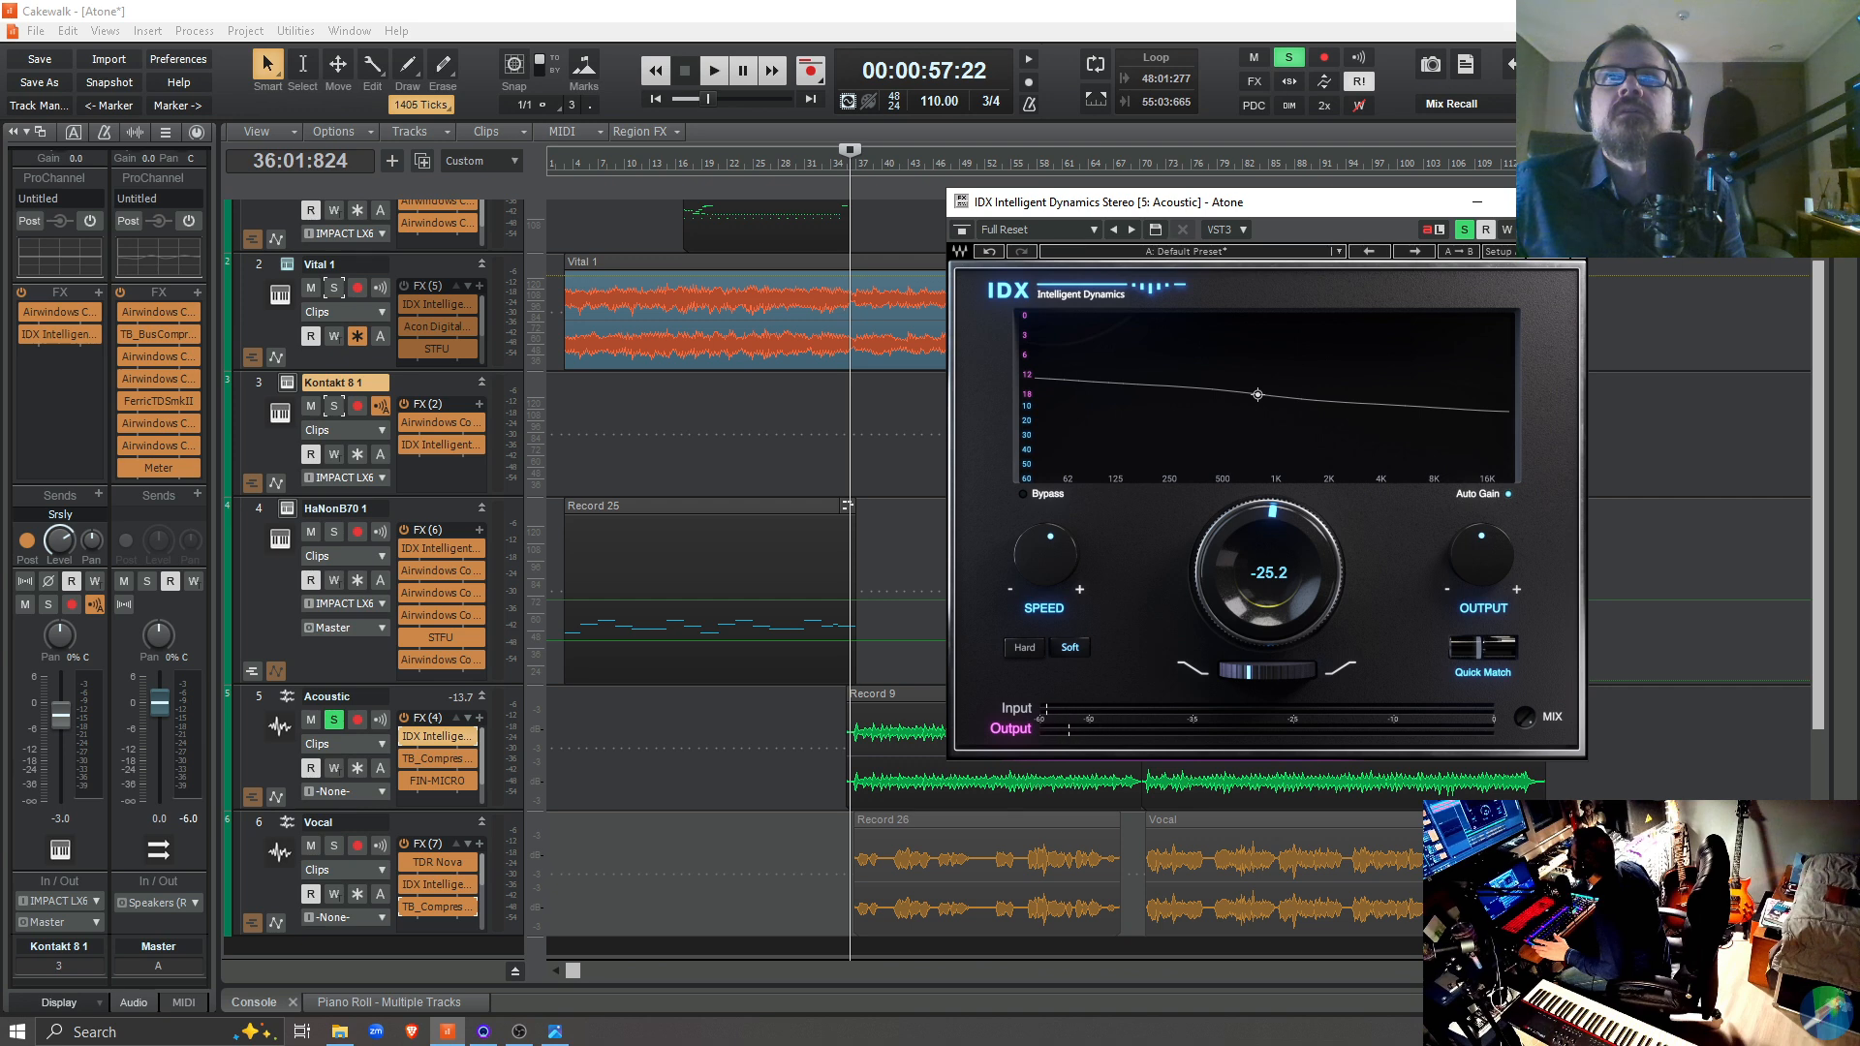
{"action": "key", "text": "space"}
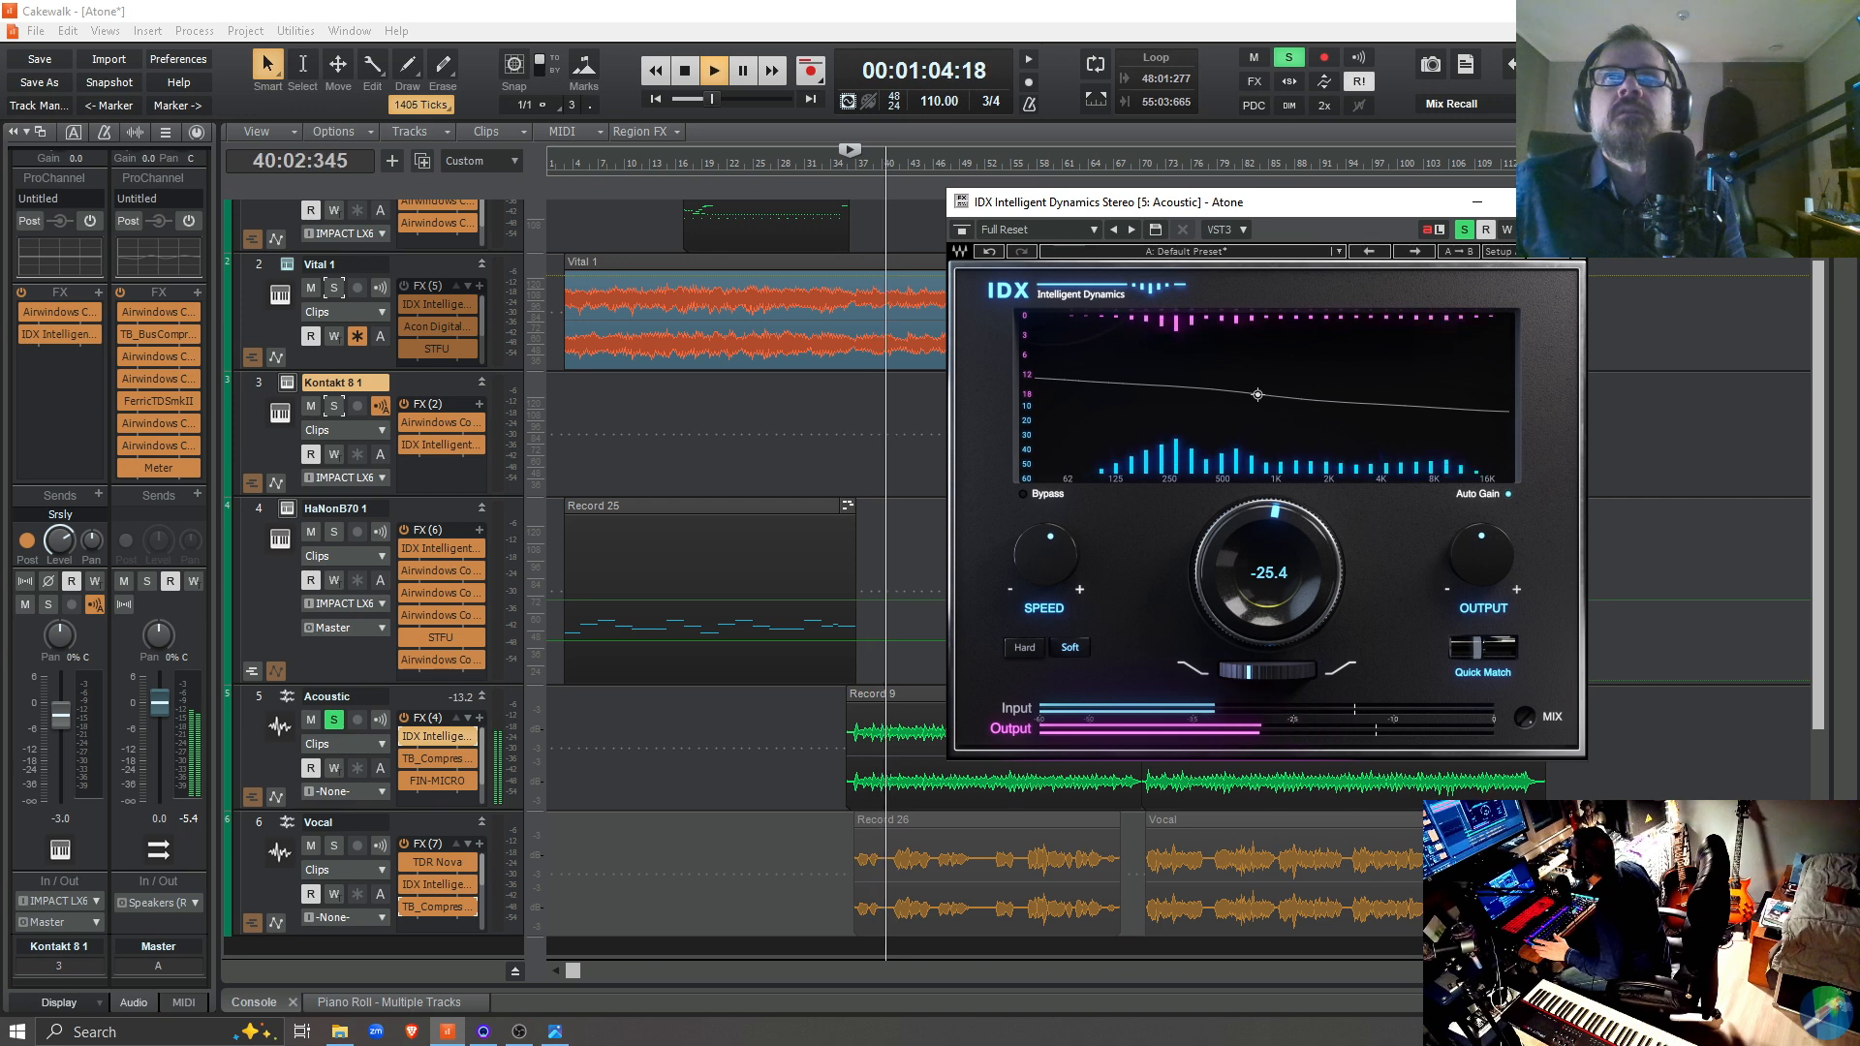
{"action": "key", "text": "space"}
{"action": "key", "text": "space"}
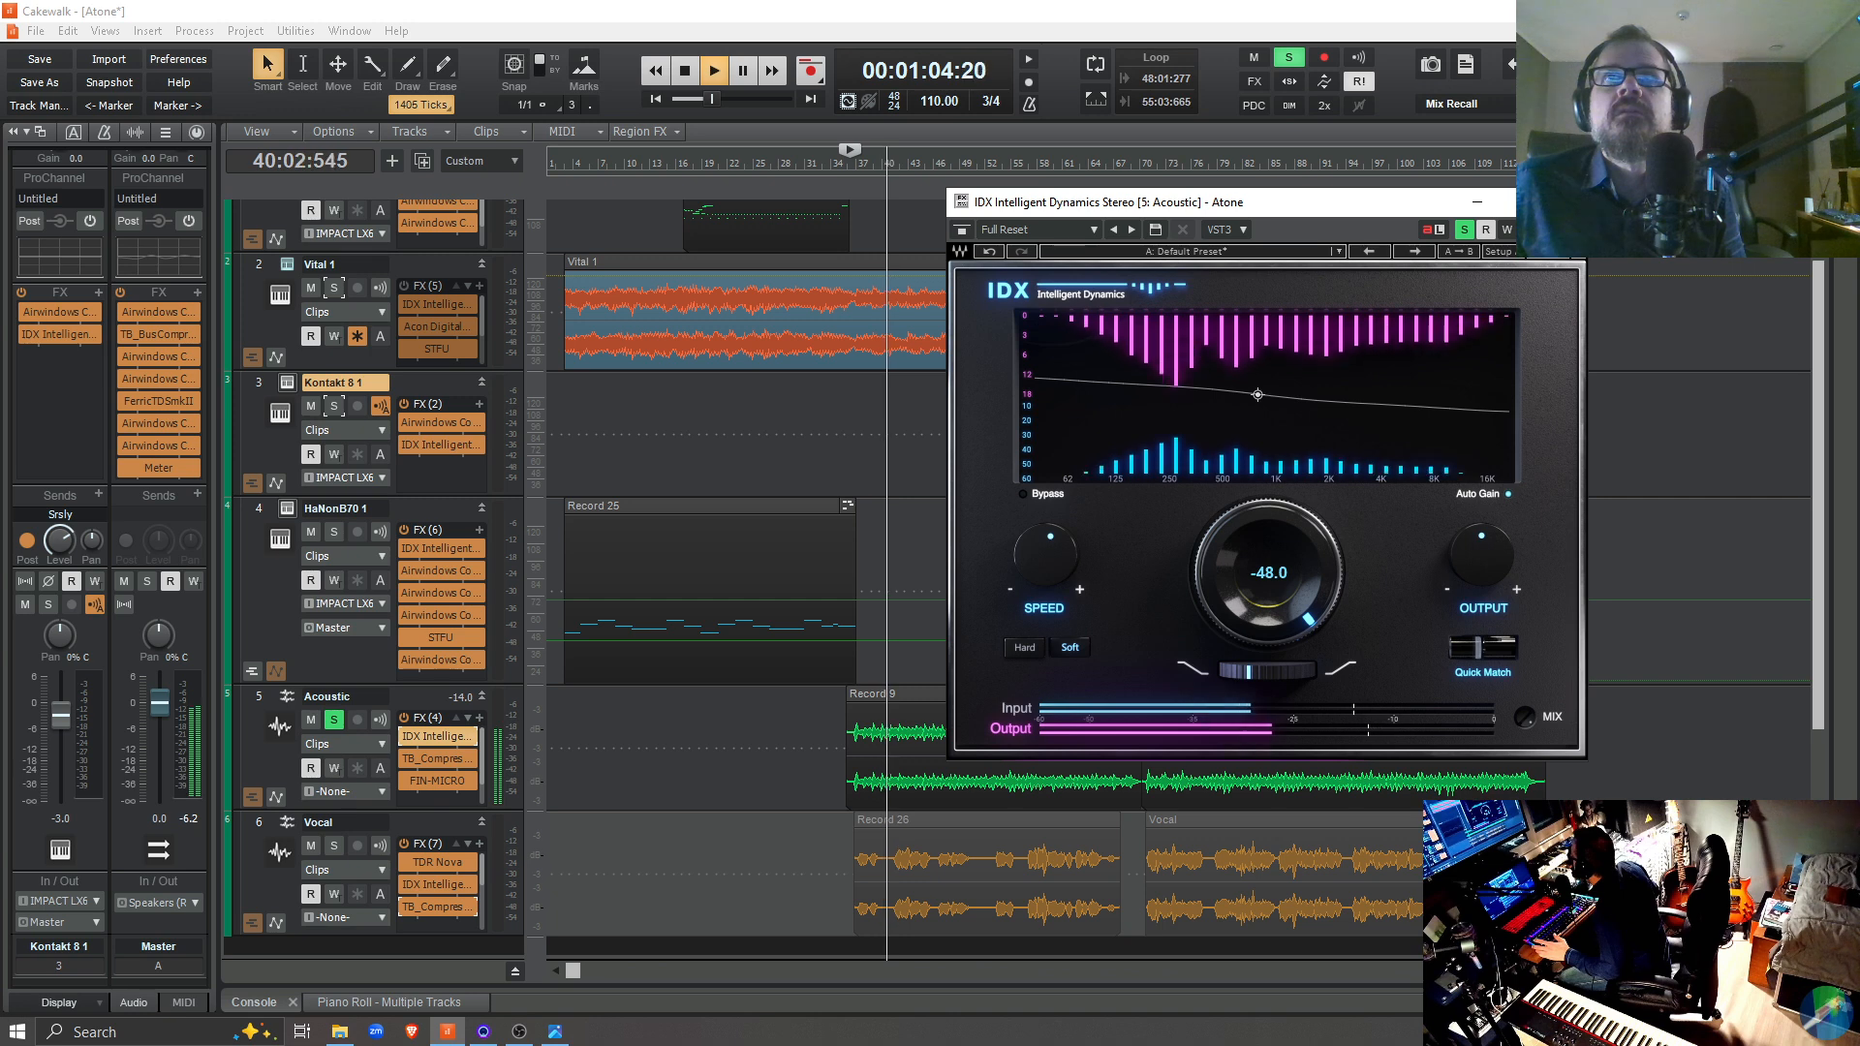
{"action": "key", "text": "space"}
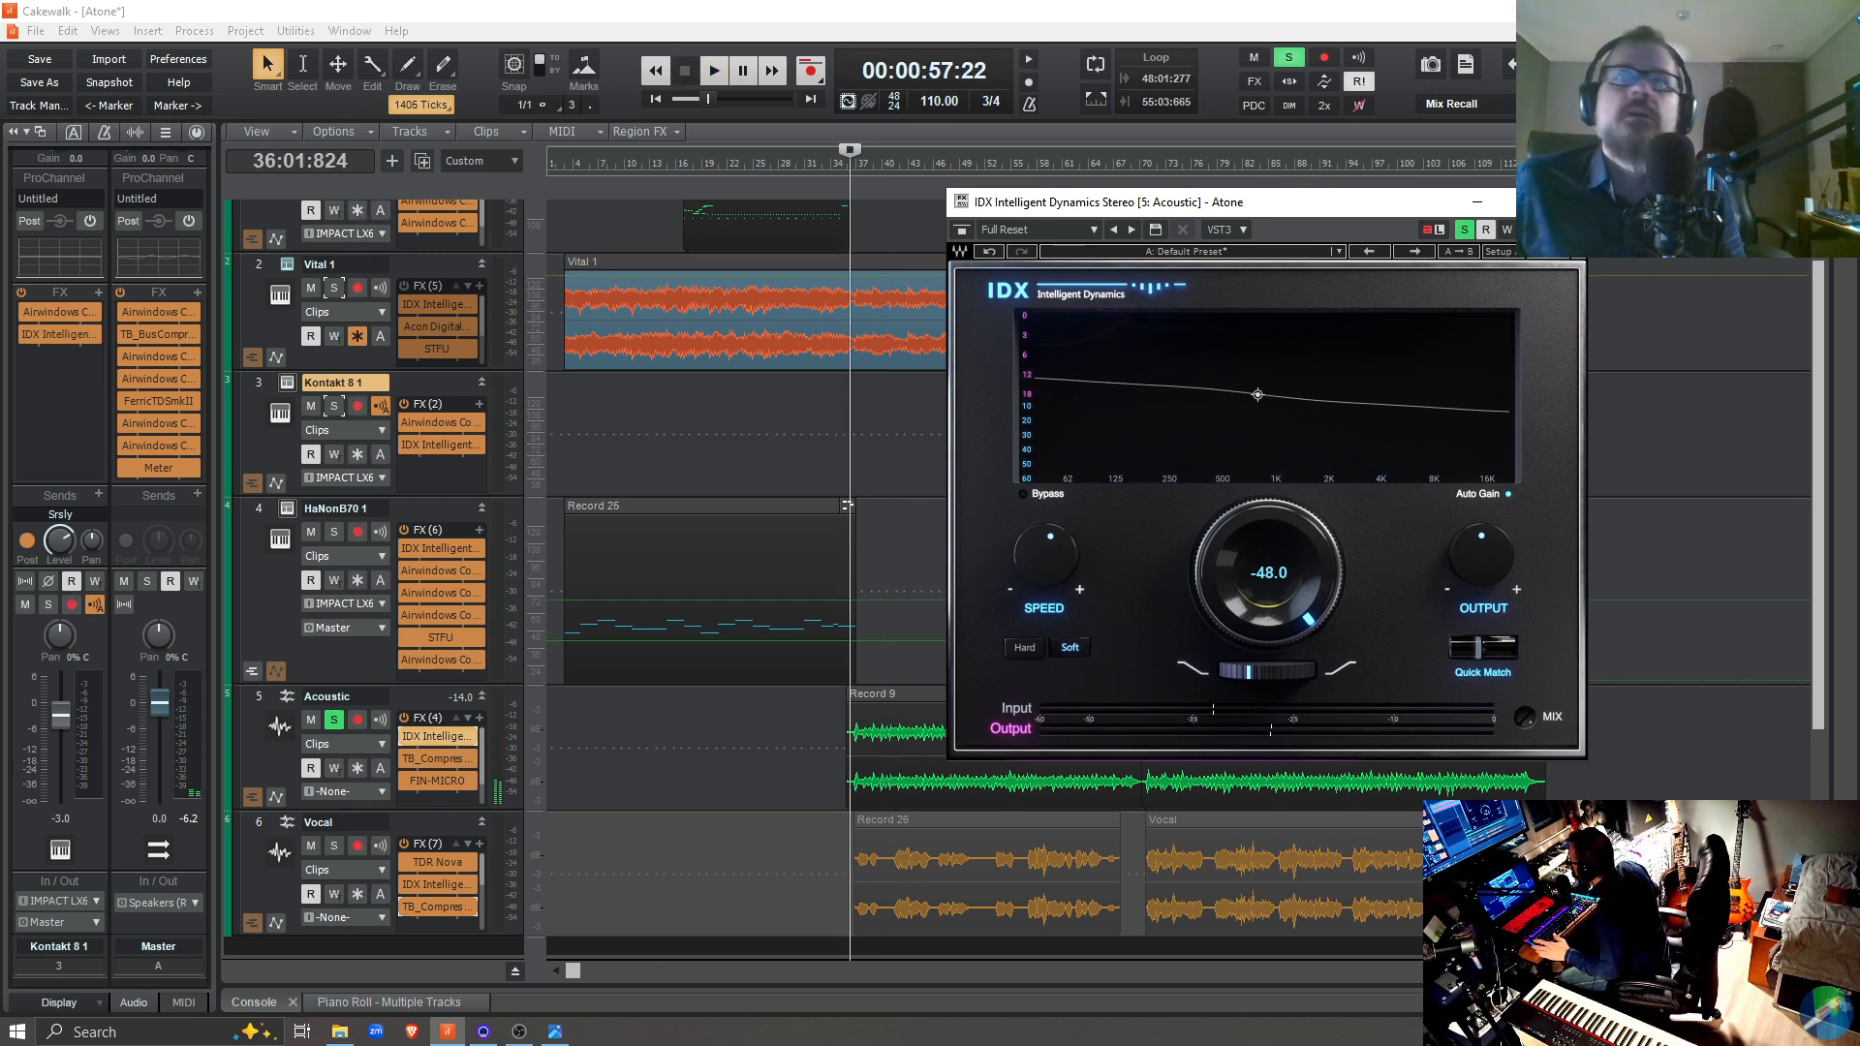
Unsolo the Acoustic track, play the full mix, and set the playback start to 52:02:538 in the Vocal clip Record 26
{"action": "left_click", "coordinate": [334, 719]}
{"action": "key", "text": "space"}
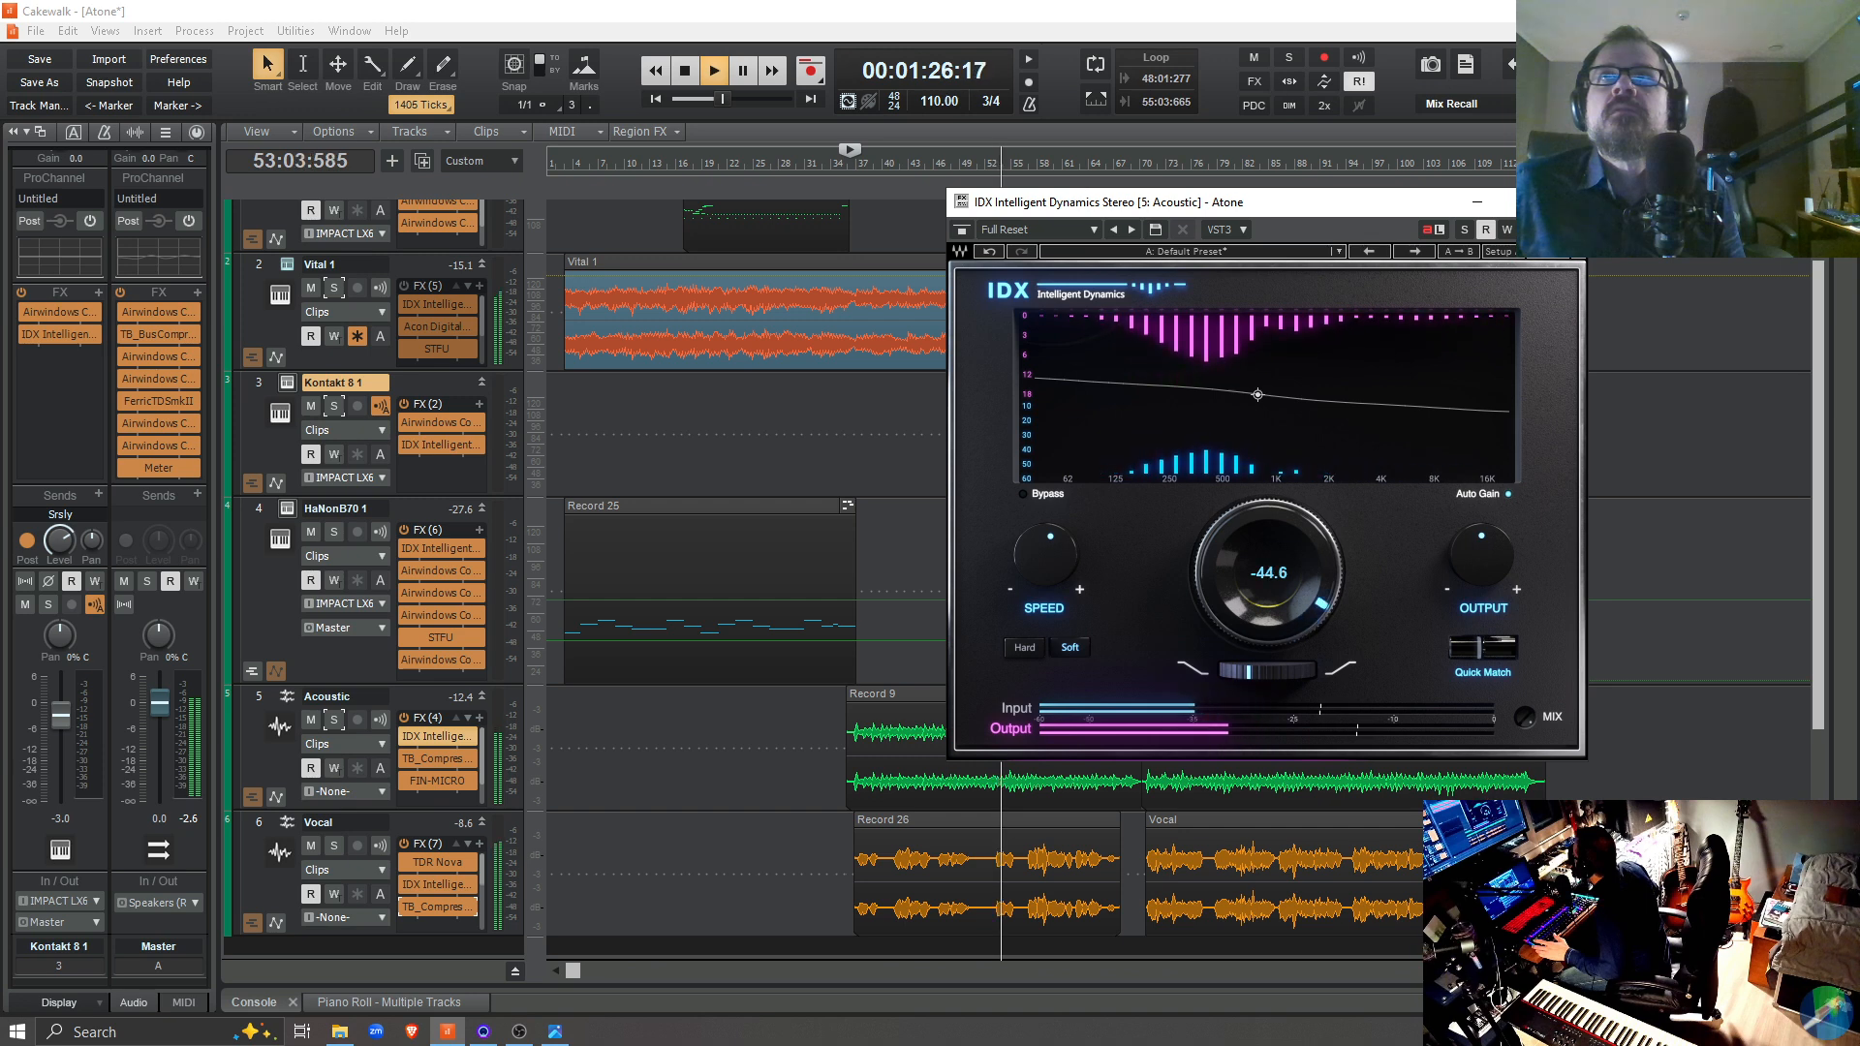
{"action": "left_click", "coordinate": [995, 924]}
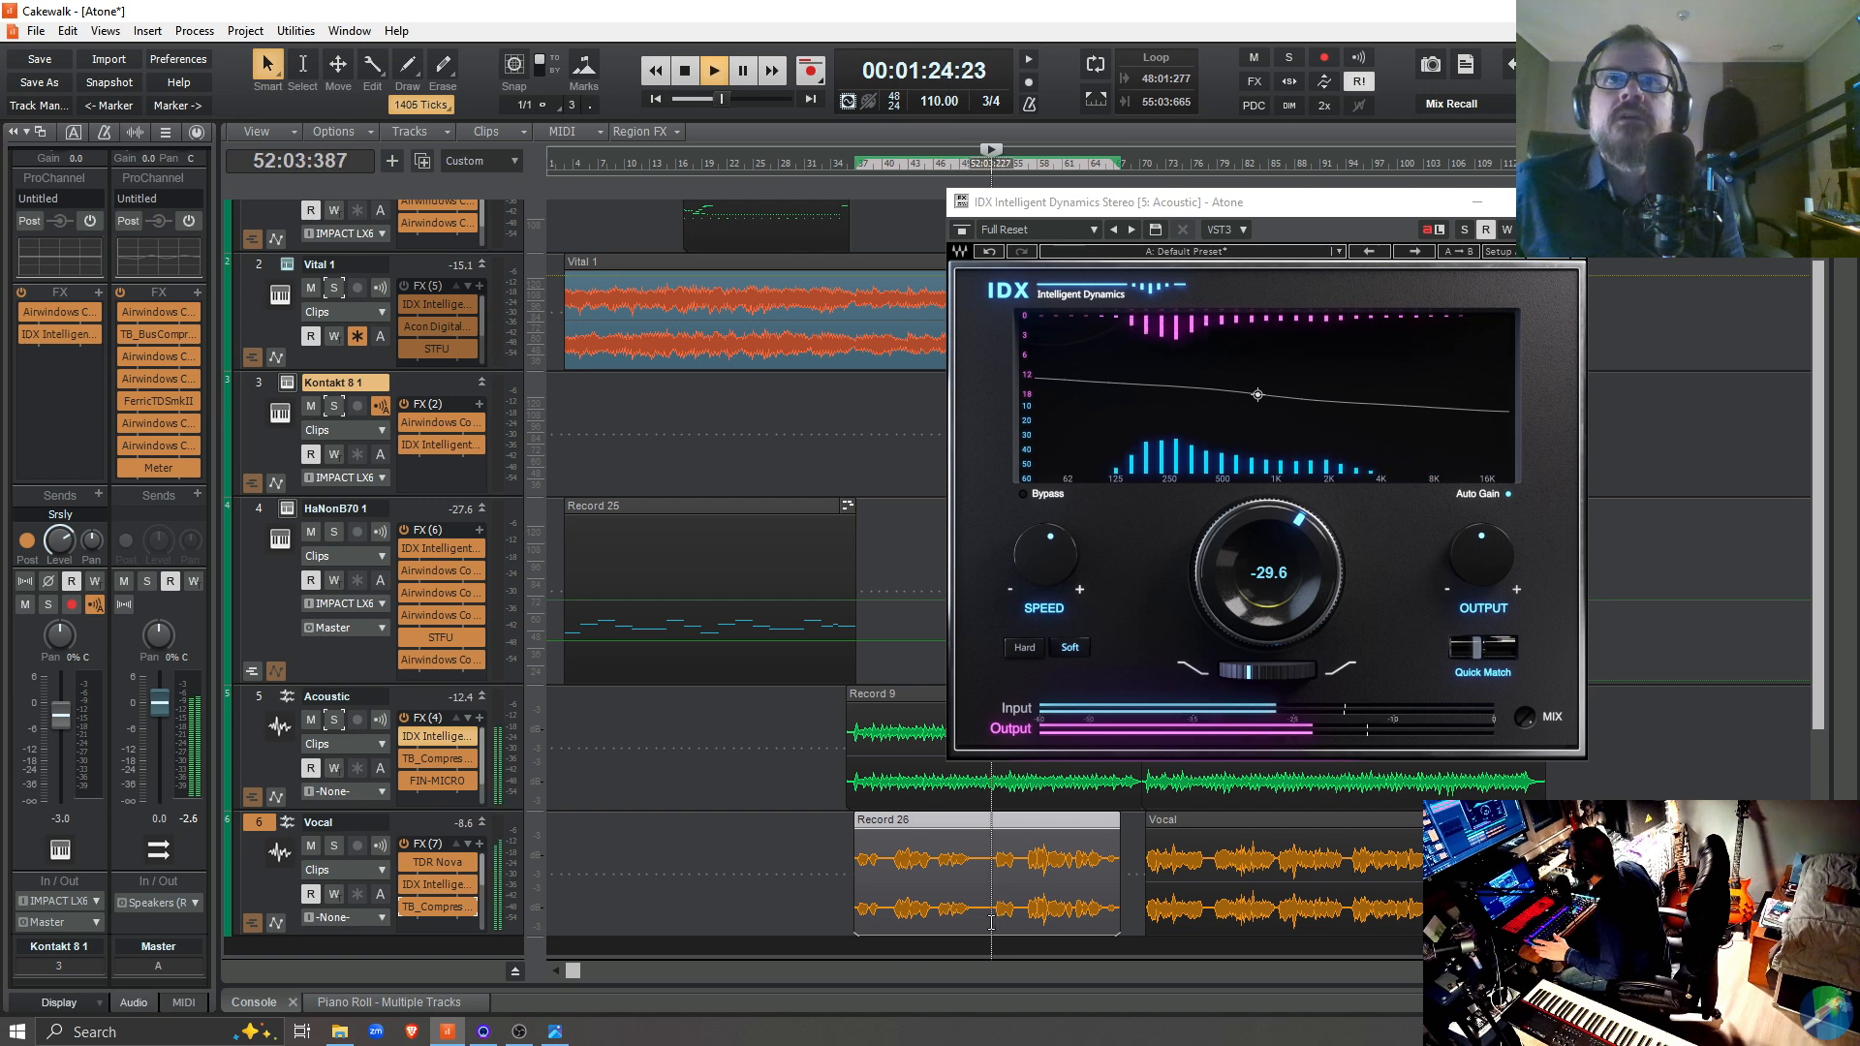
{"action": "left_click", "coordinate": [988, 921]}
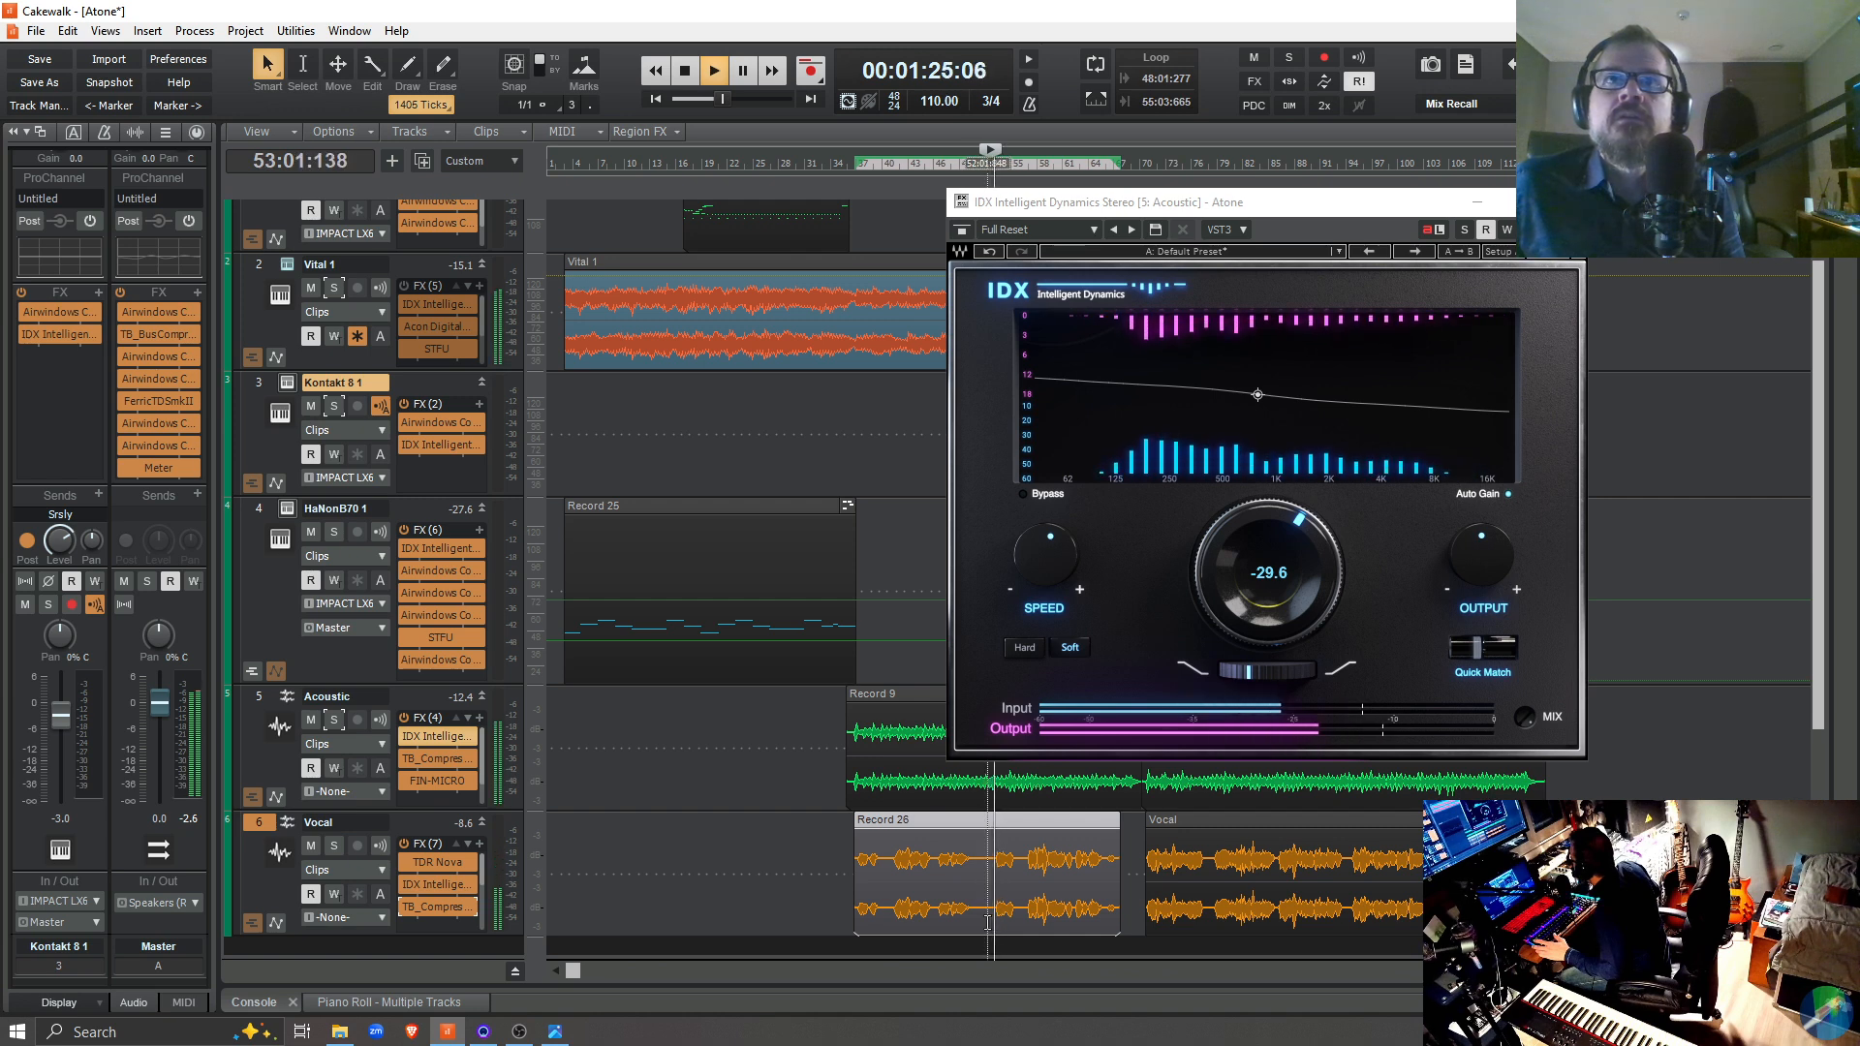
{"action": "key", "text": "space"}
{"action": "left_click", "coordinate": [974, 925]}
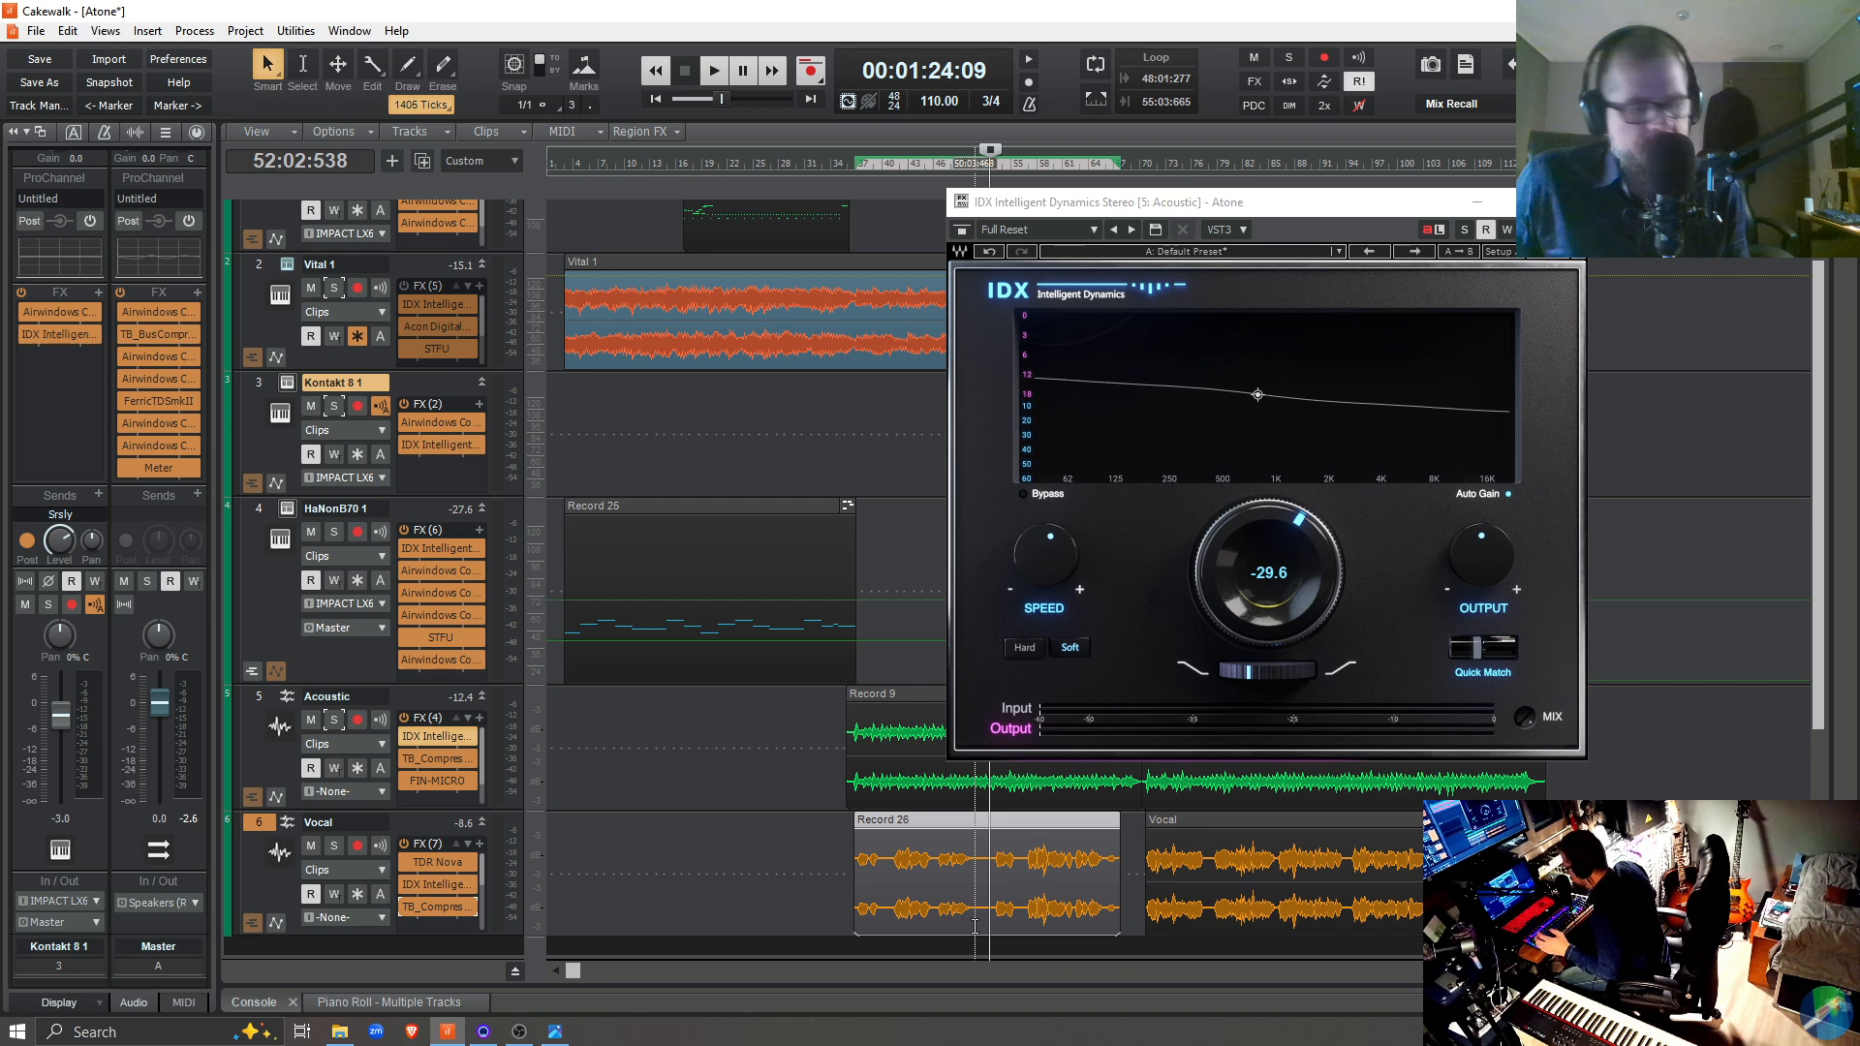
Replay the opening of the passage at 52:02:538 several times with the Acoustic track's main IDX knob at -29.6
{"action": "key", "text": "space"}
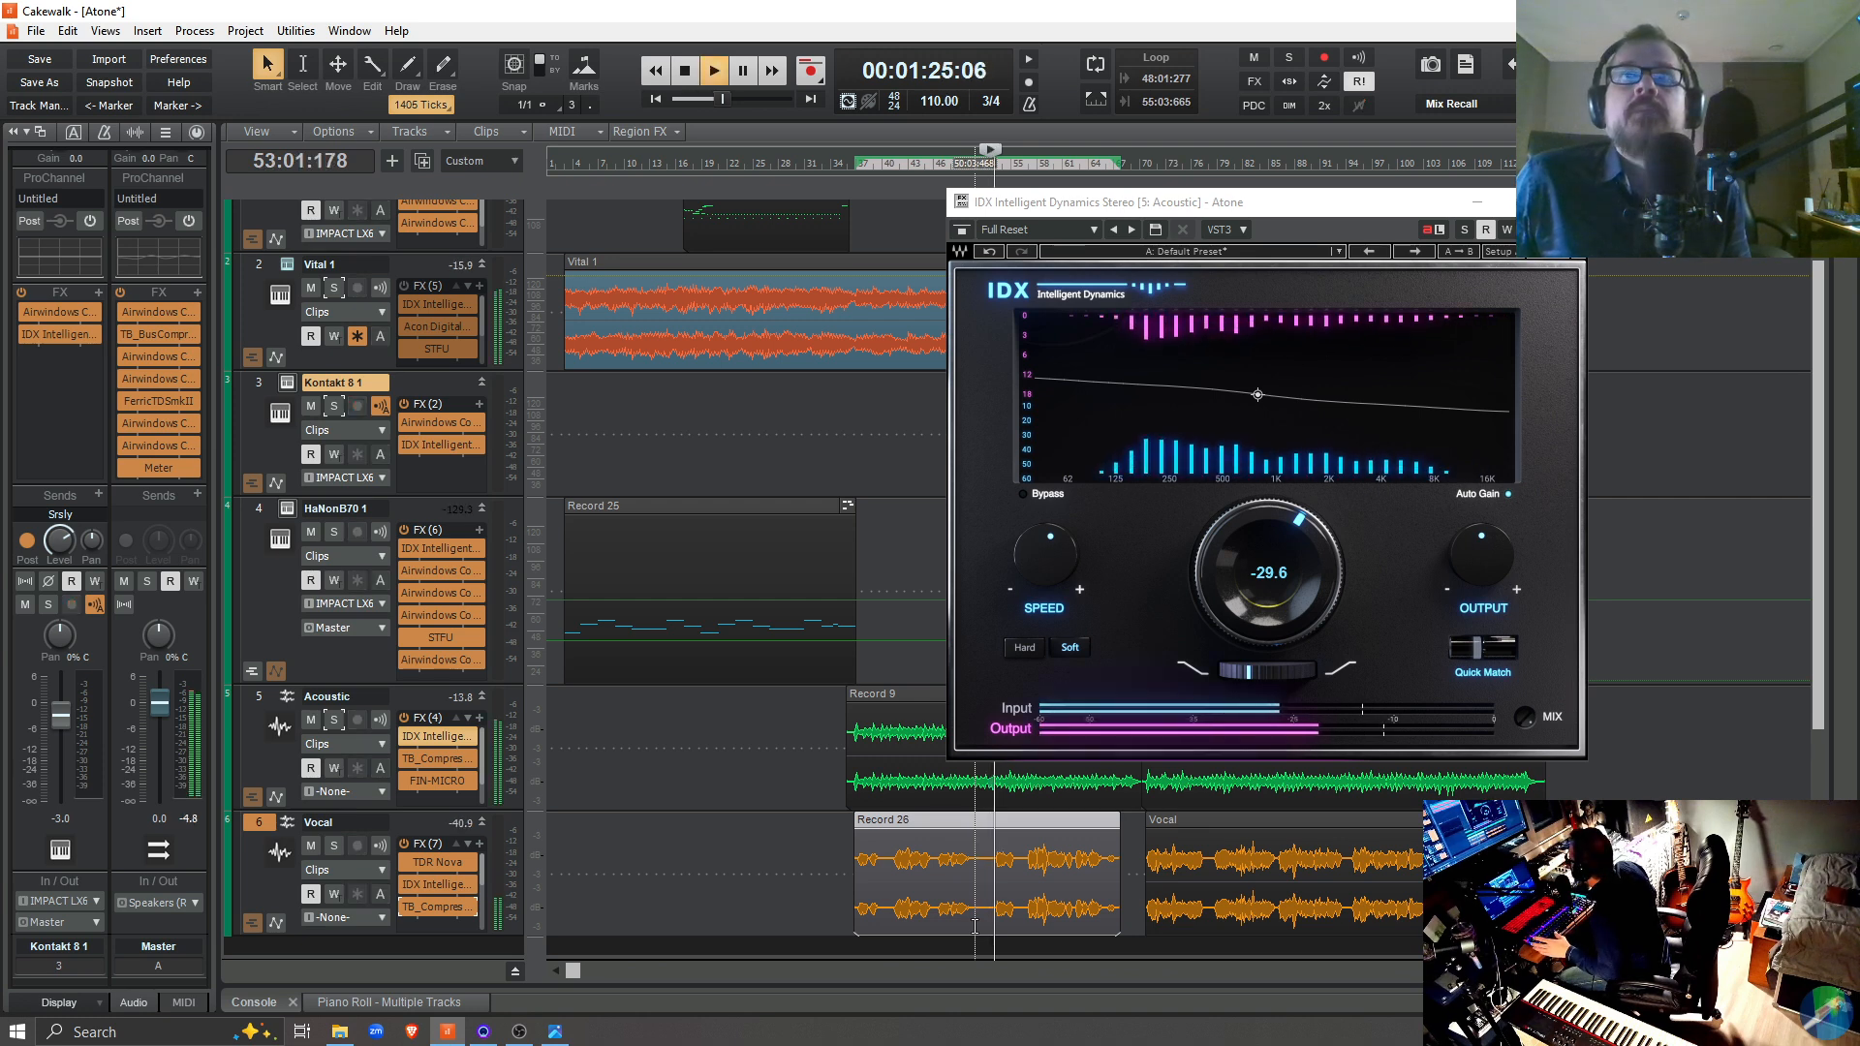
{"action": "key", "text": "space"}
{"action": "key", "text": "space"}
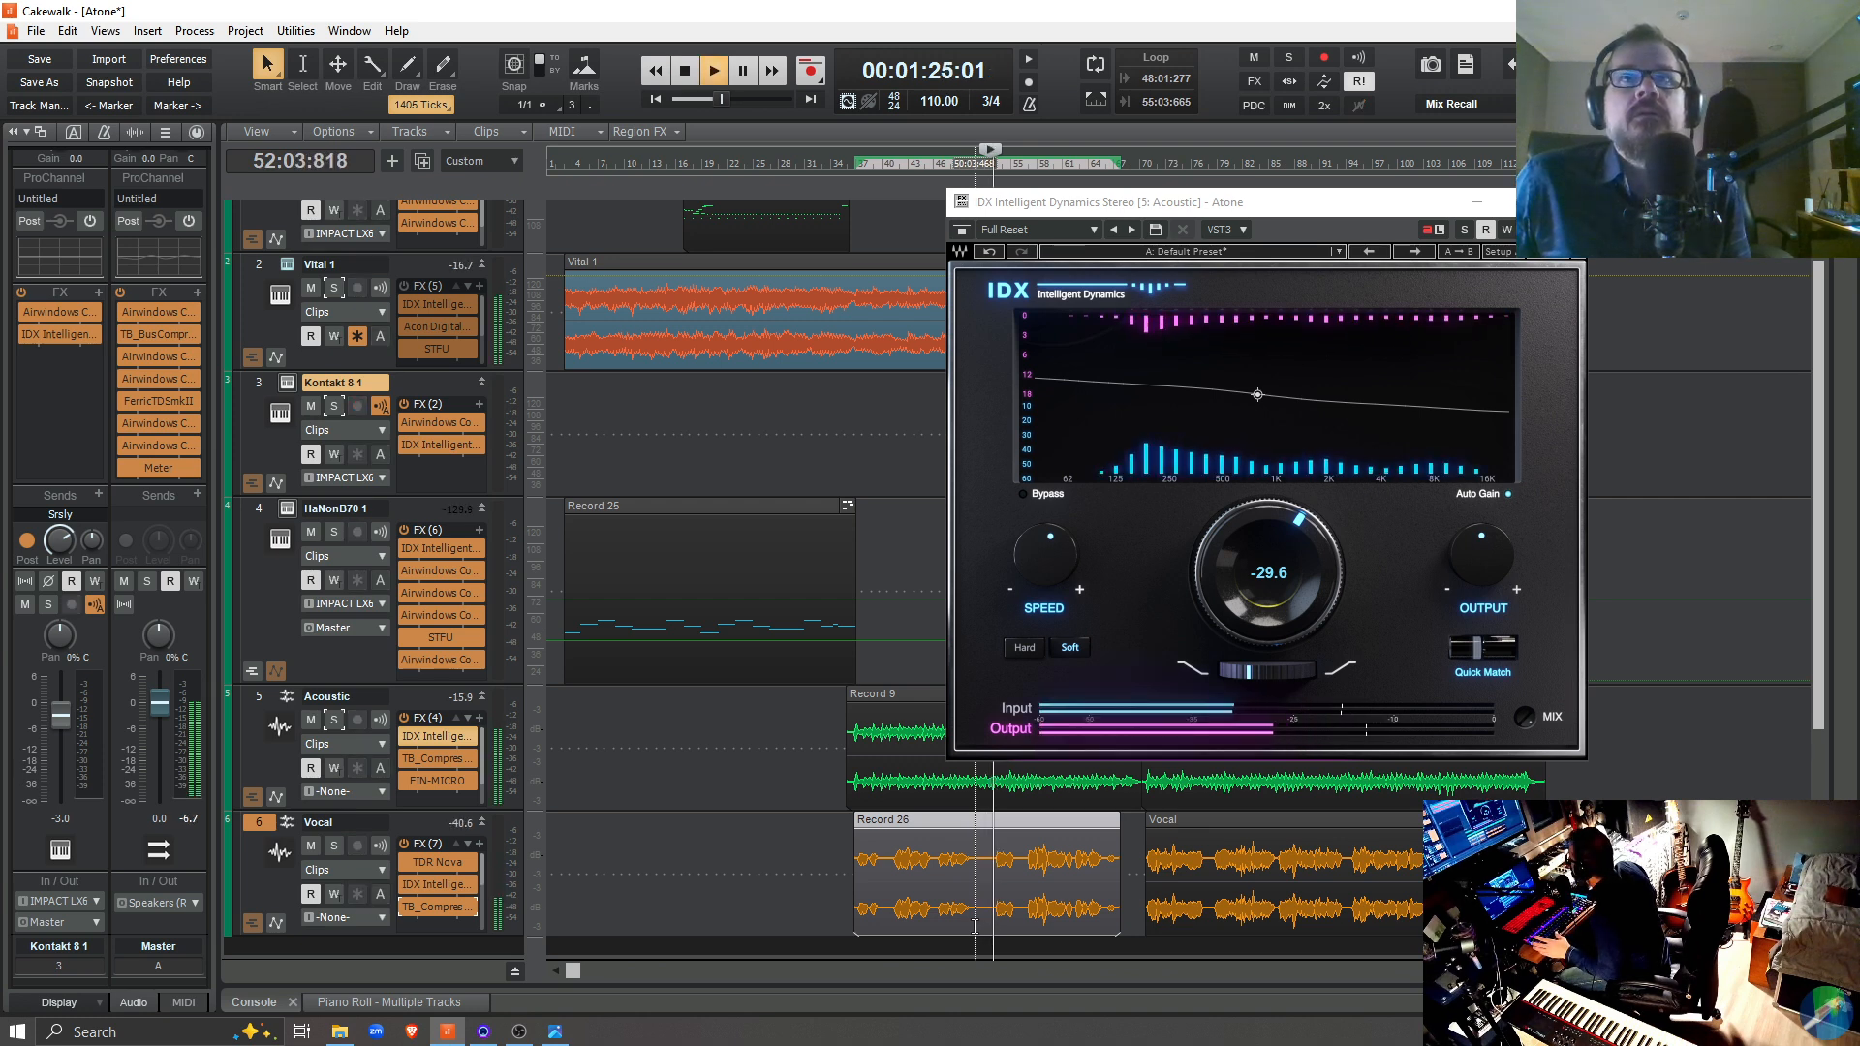
{"action": "key", "text": "space"}
{"action": "key", "text": "space"}
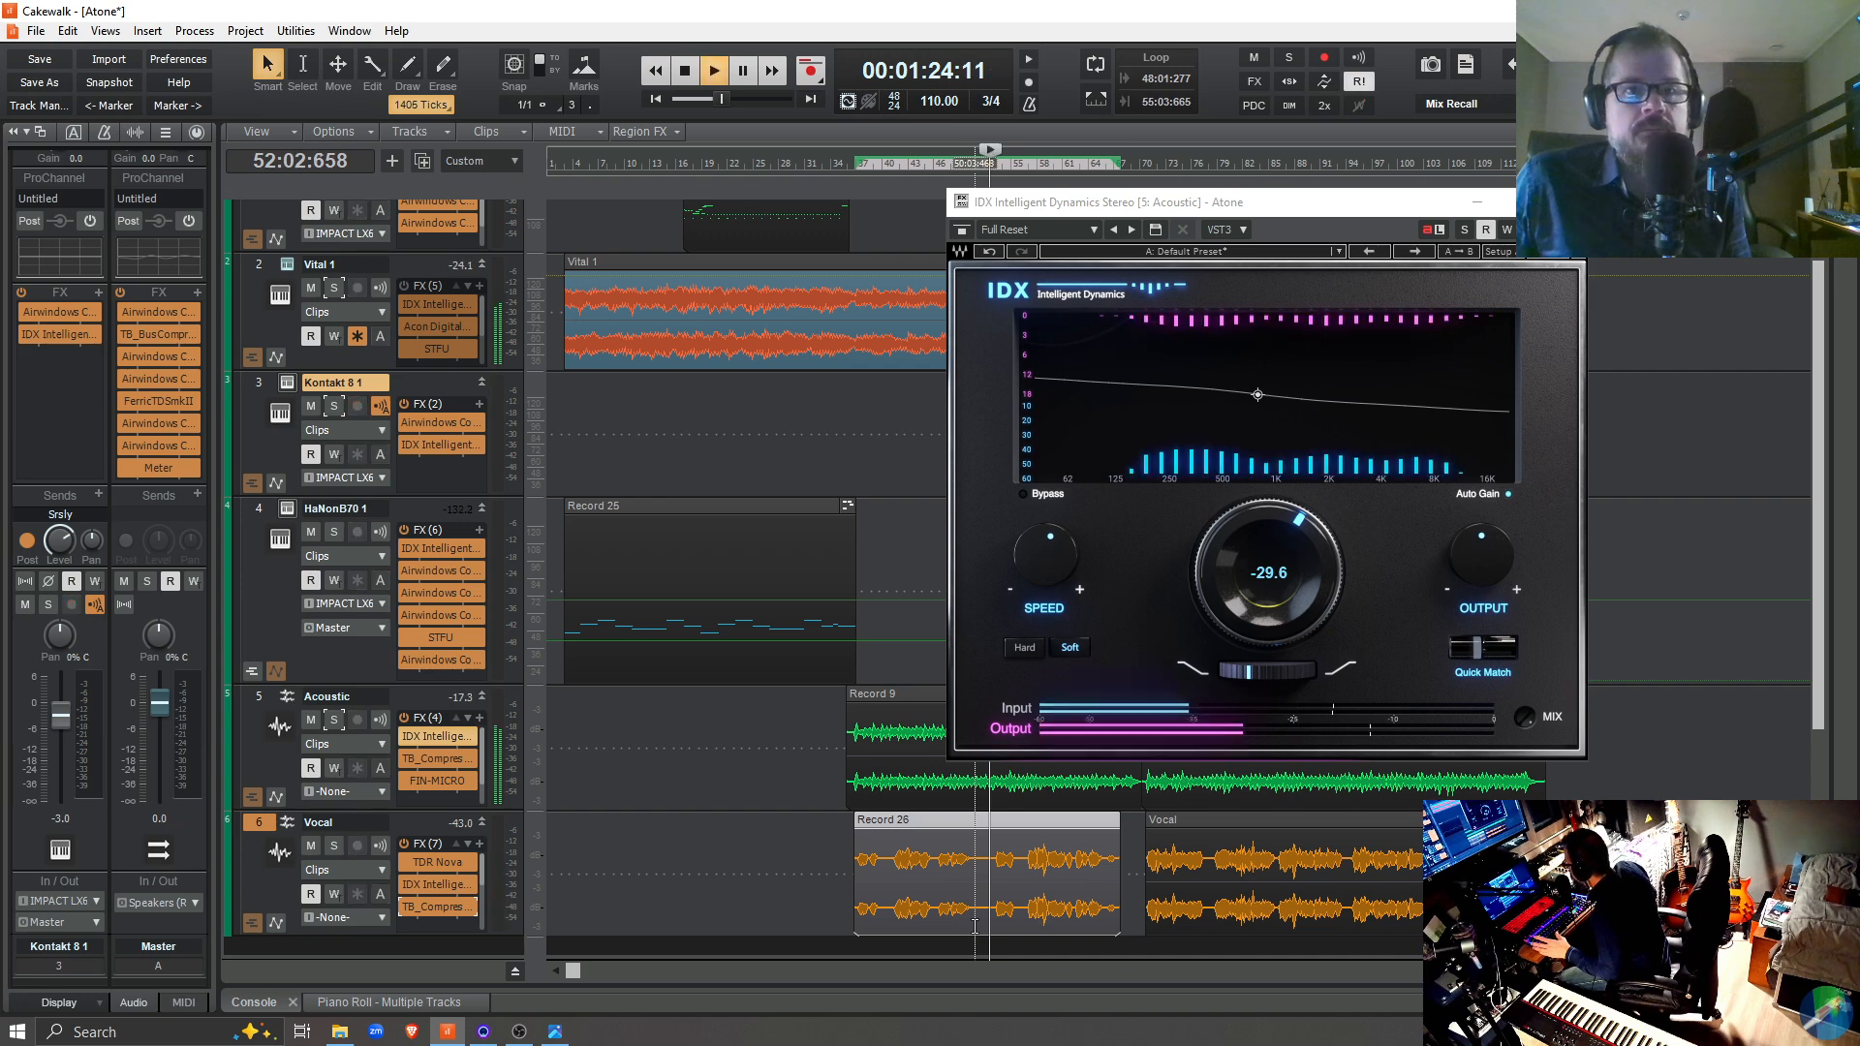
{"action": "key", "text": "space"}
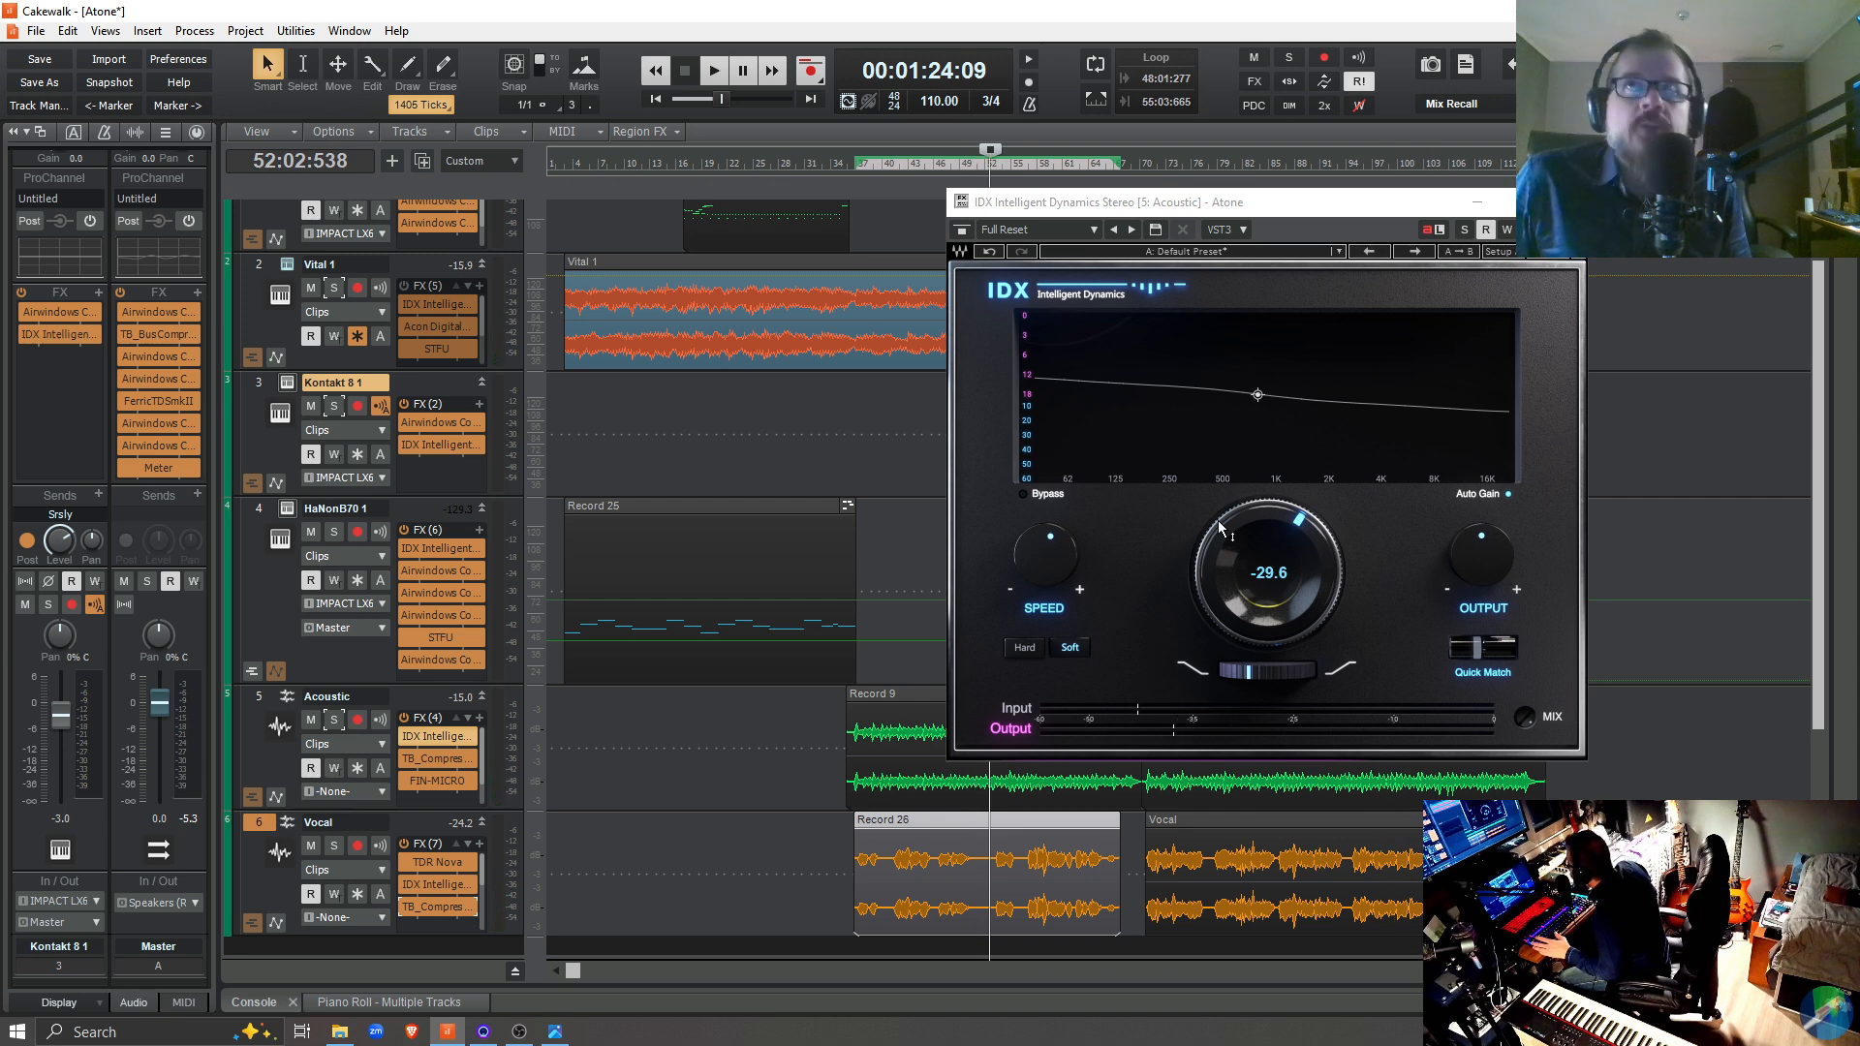
Compare the full mix from 52:02:538 with the Acoustic track's main IDX knob at -29.6 and at -48.0
{"action": "key", "text": "space"}
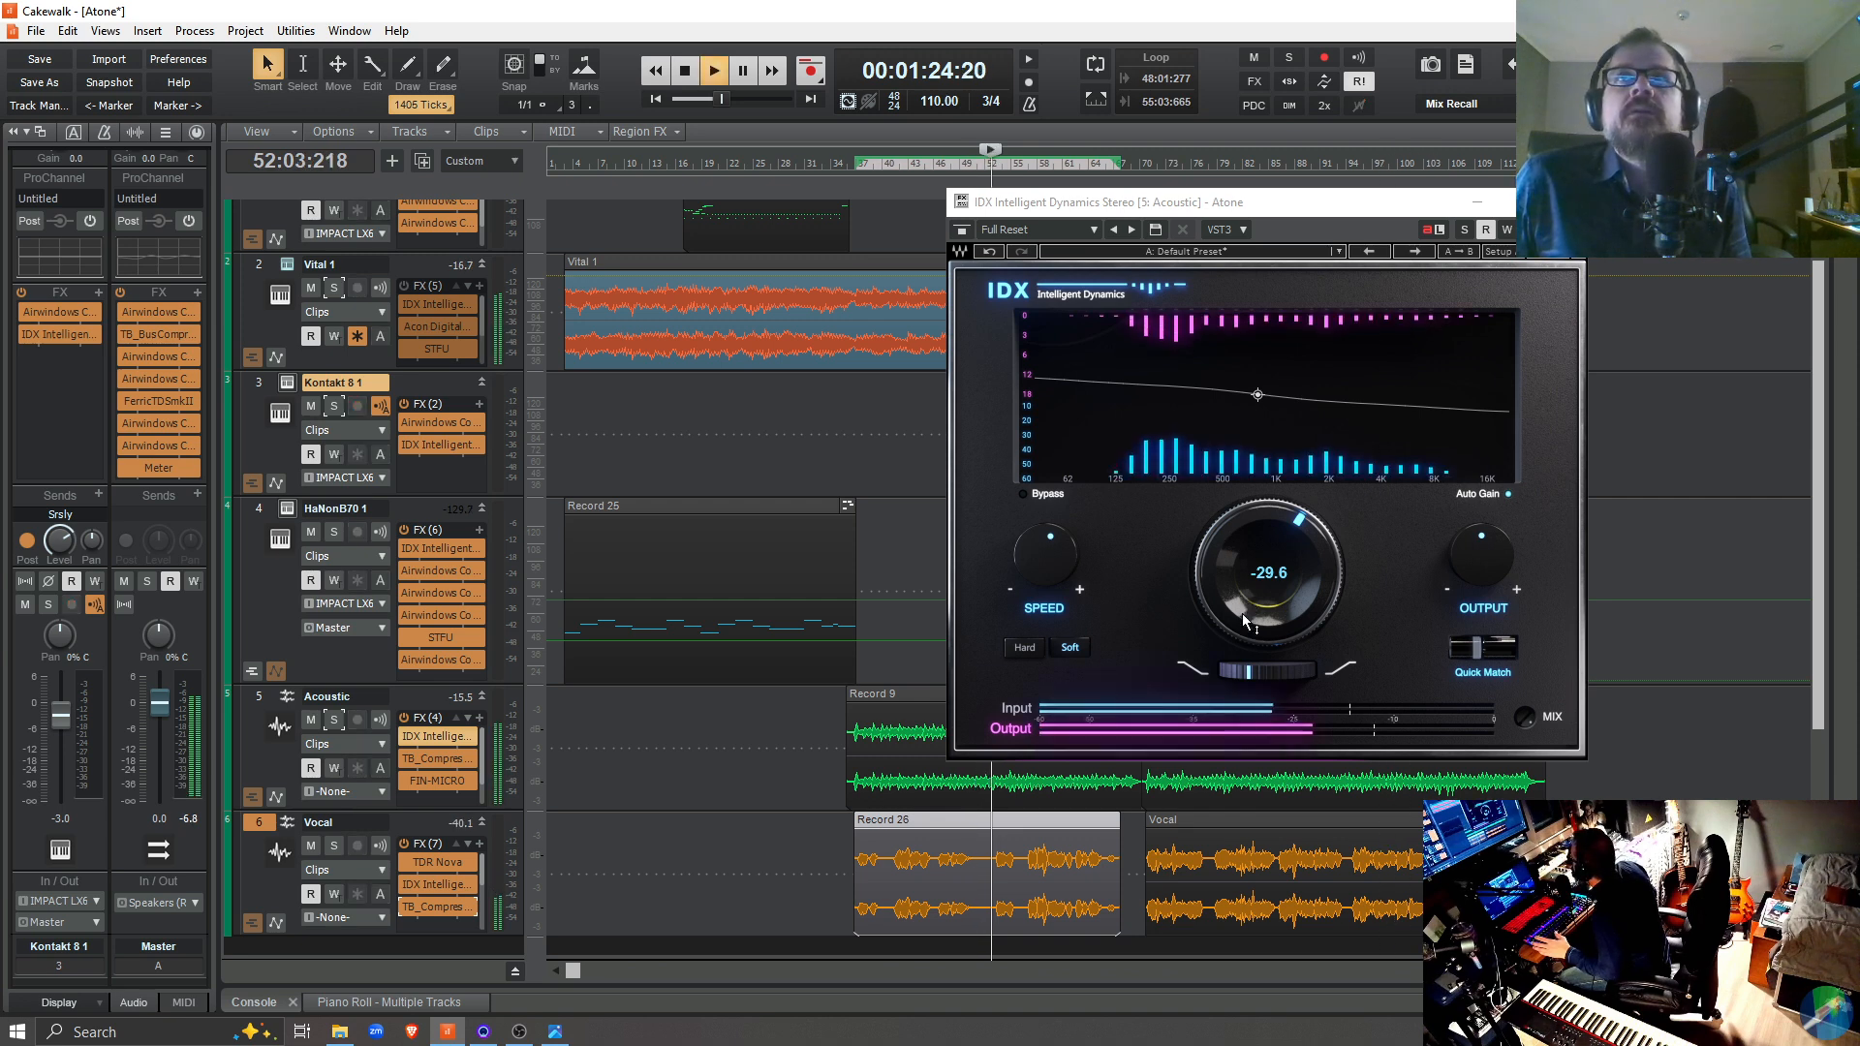
{"action": "key", "text": "space"}
{"action": "left_click_drag", "start_coordinate": [1244, 620], "coordinate": [1245, 556]}
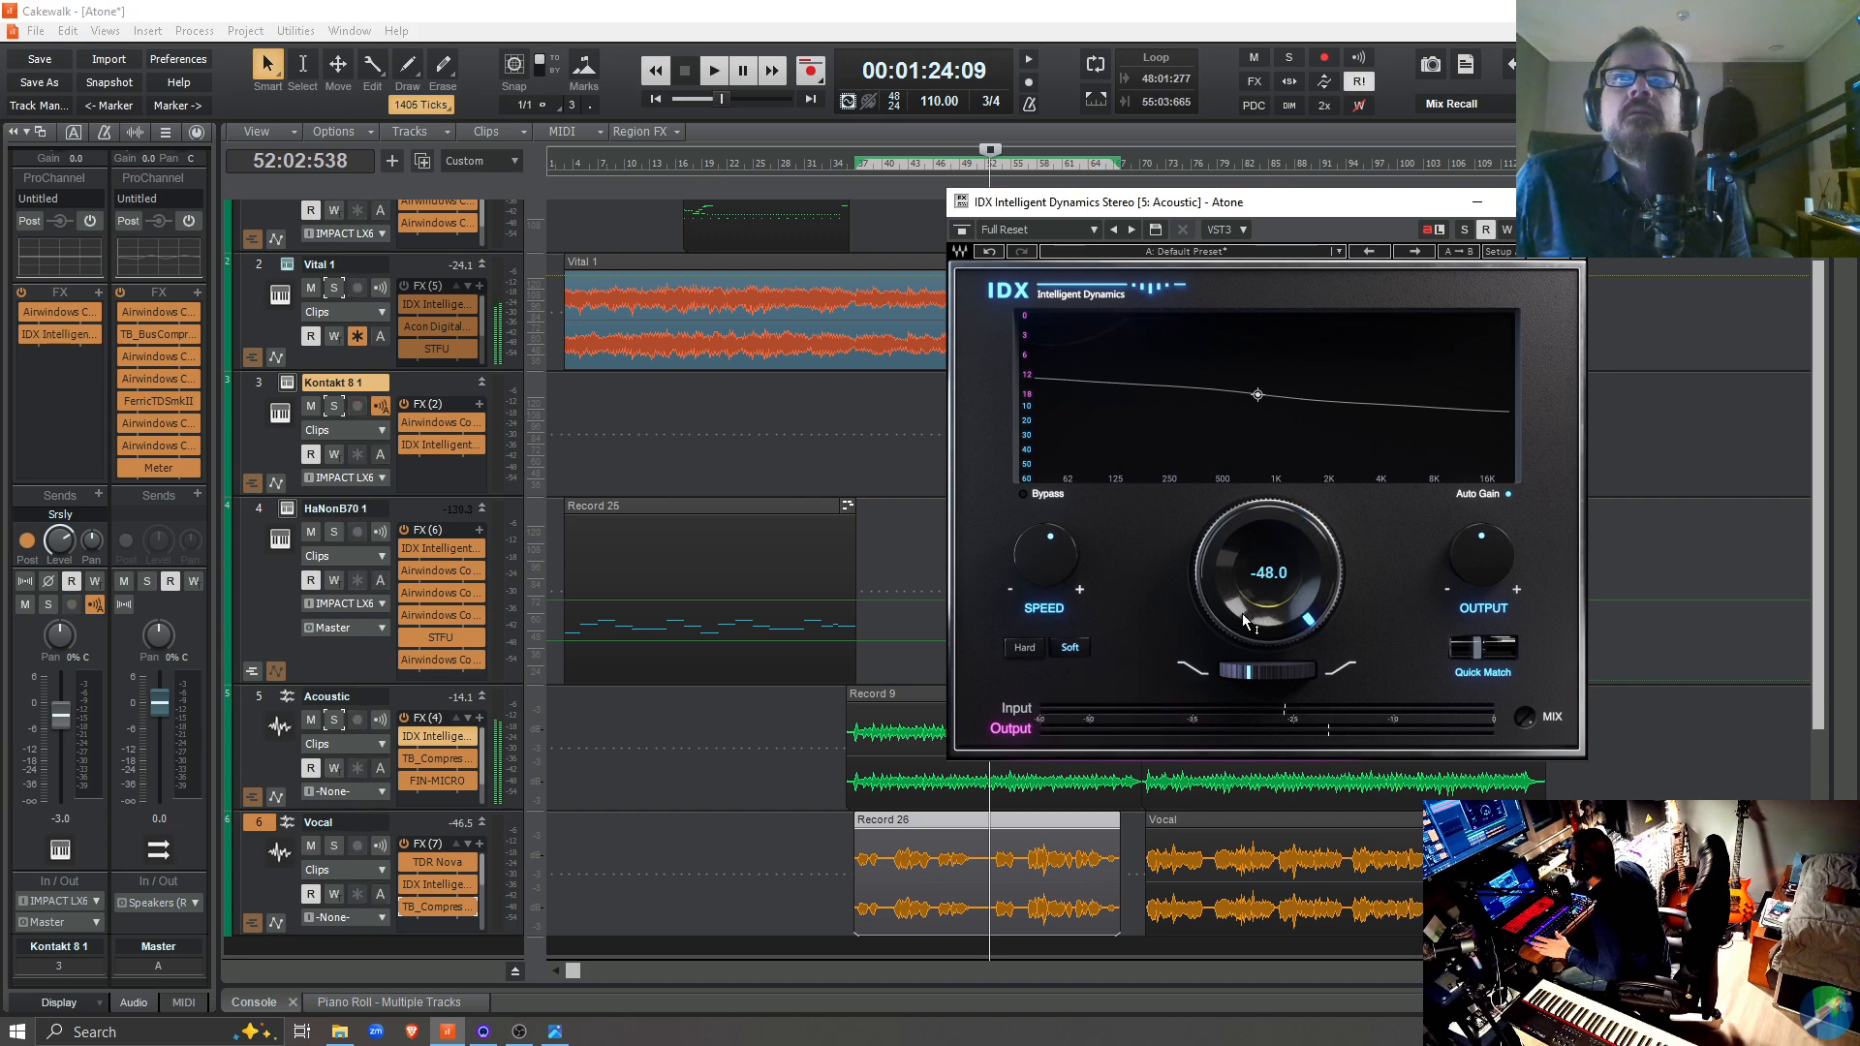
{"action": "key", "text": "space"}
Audition short bursts of the mix from 52:02:538 with the main IDX knob at -24.0, -25.2 and -28.0
{"action": "key", "text": "space"}
{"action": "left_click_drag", "start_coordinate": [1245, 628], "coordinate": [1245, 632]}
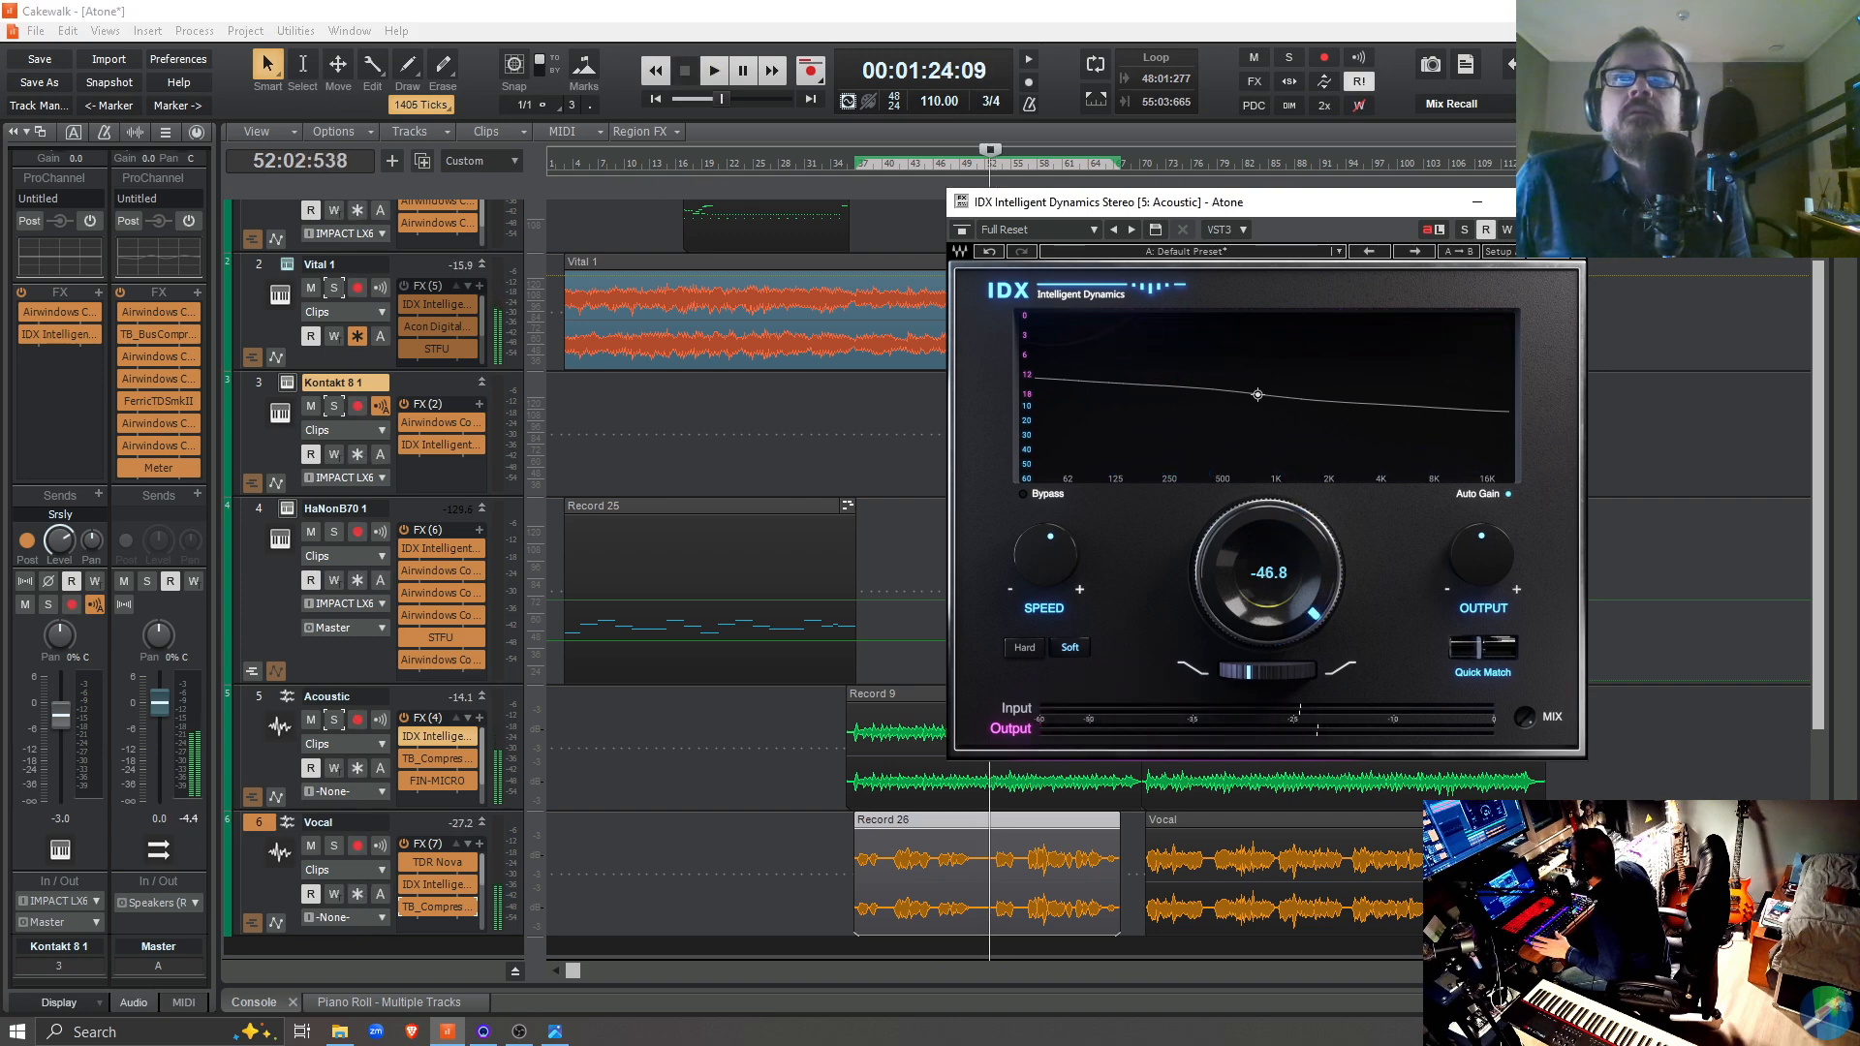
{"action": "key", "text": "space"}
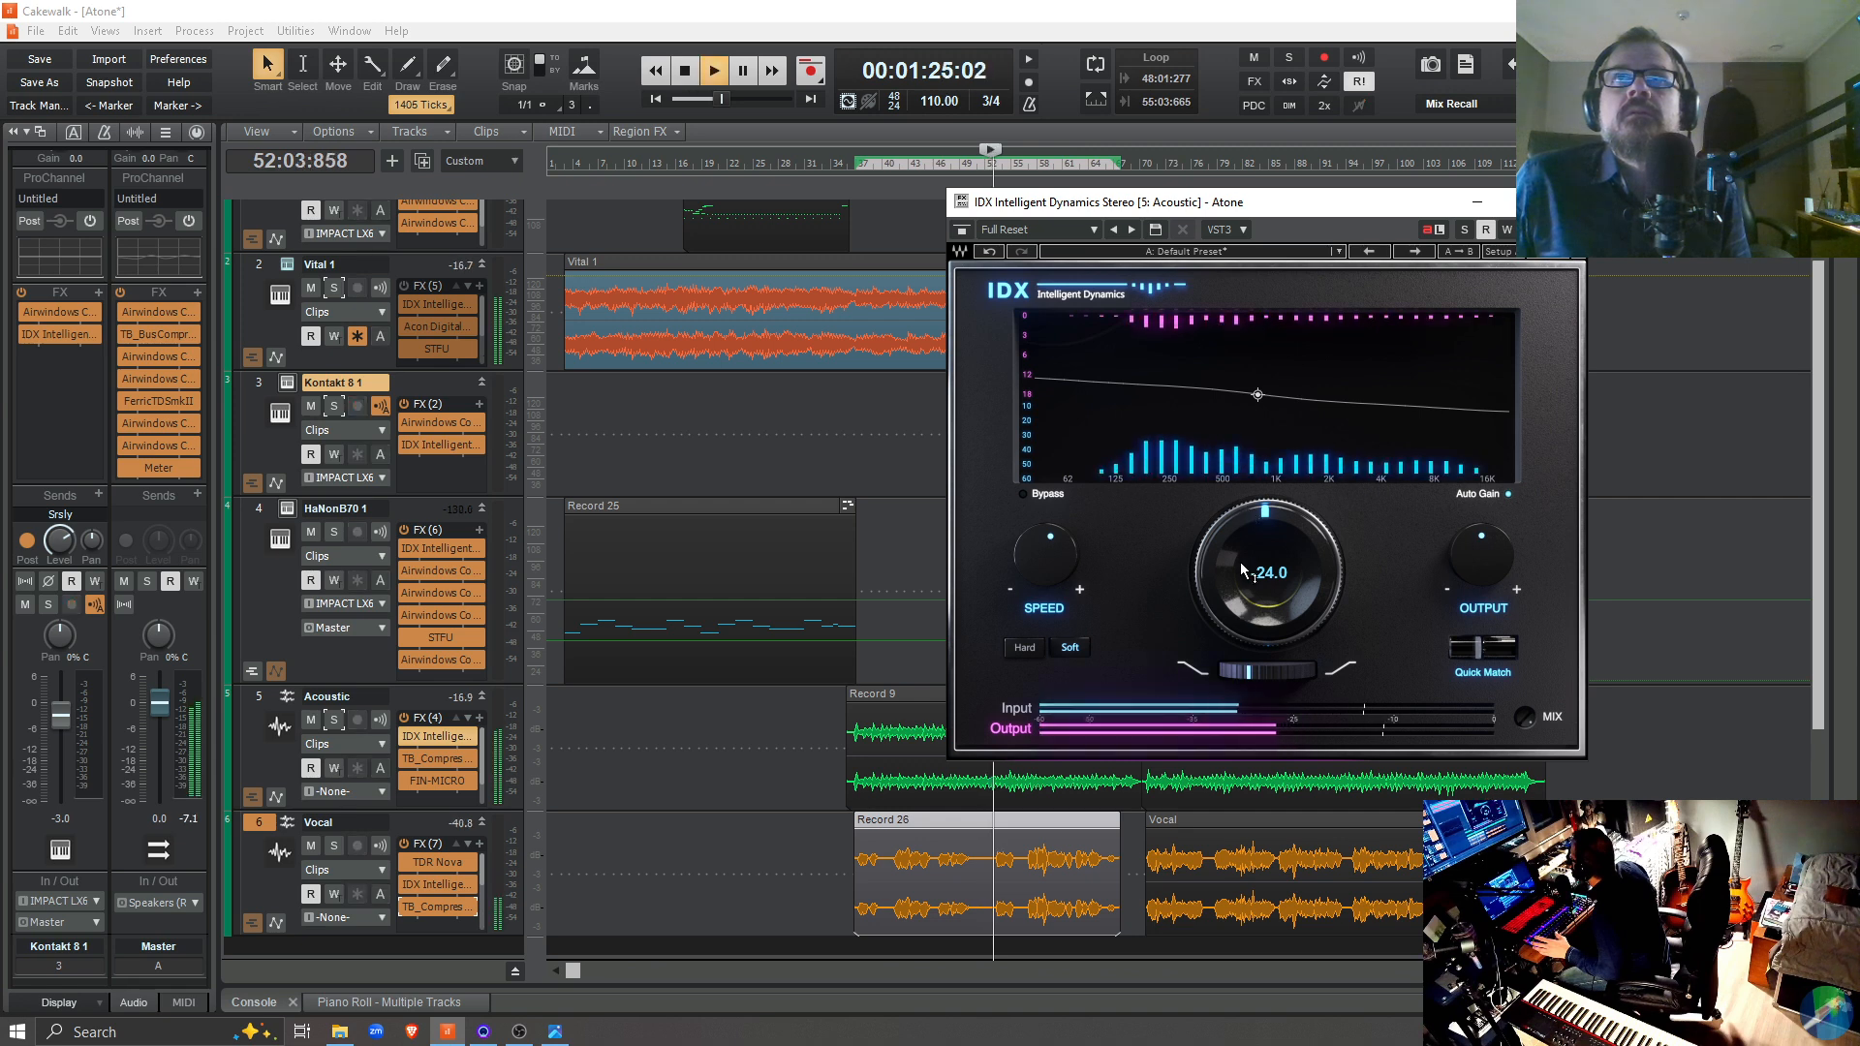
{"action": "key", "text": "space"}
{"action": "key", "text": "space"}
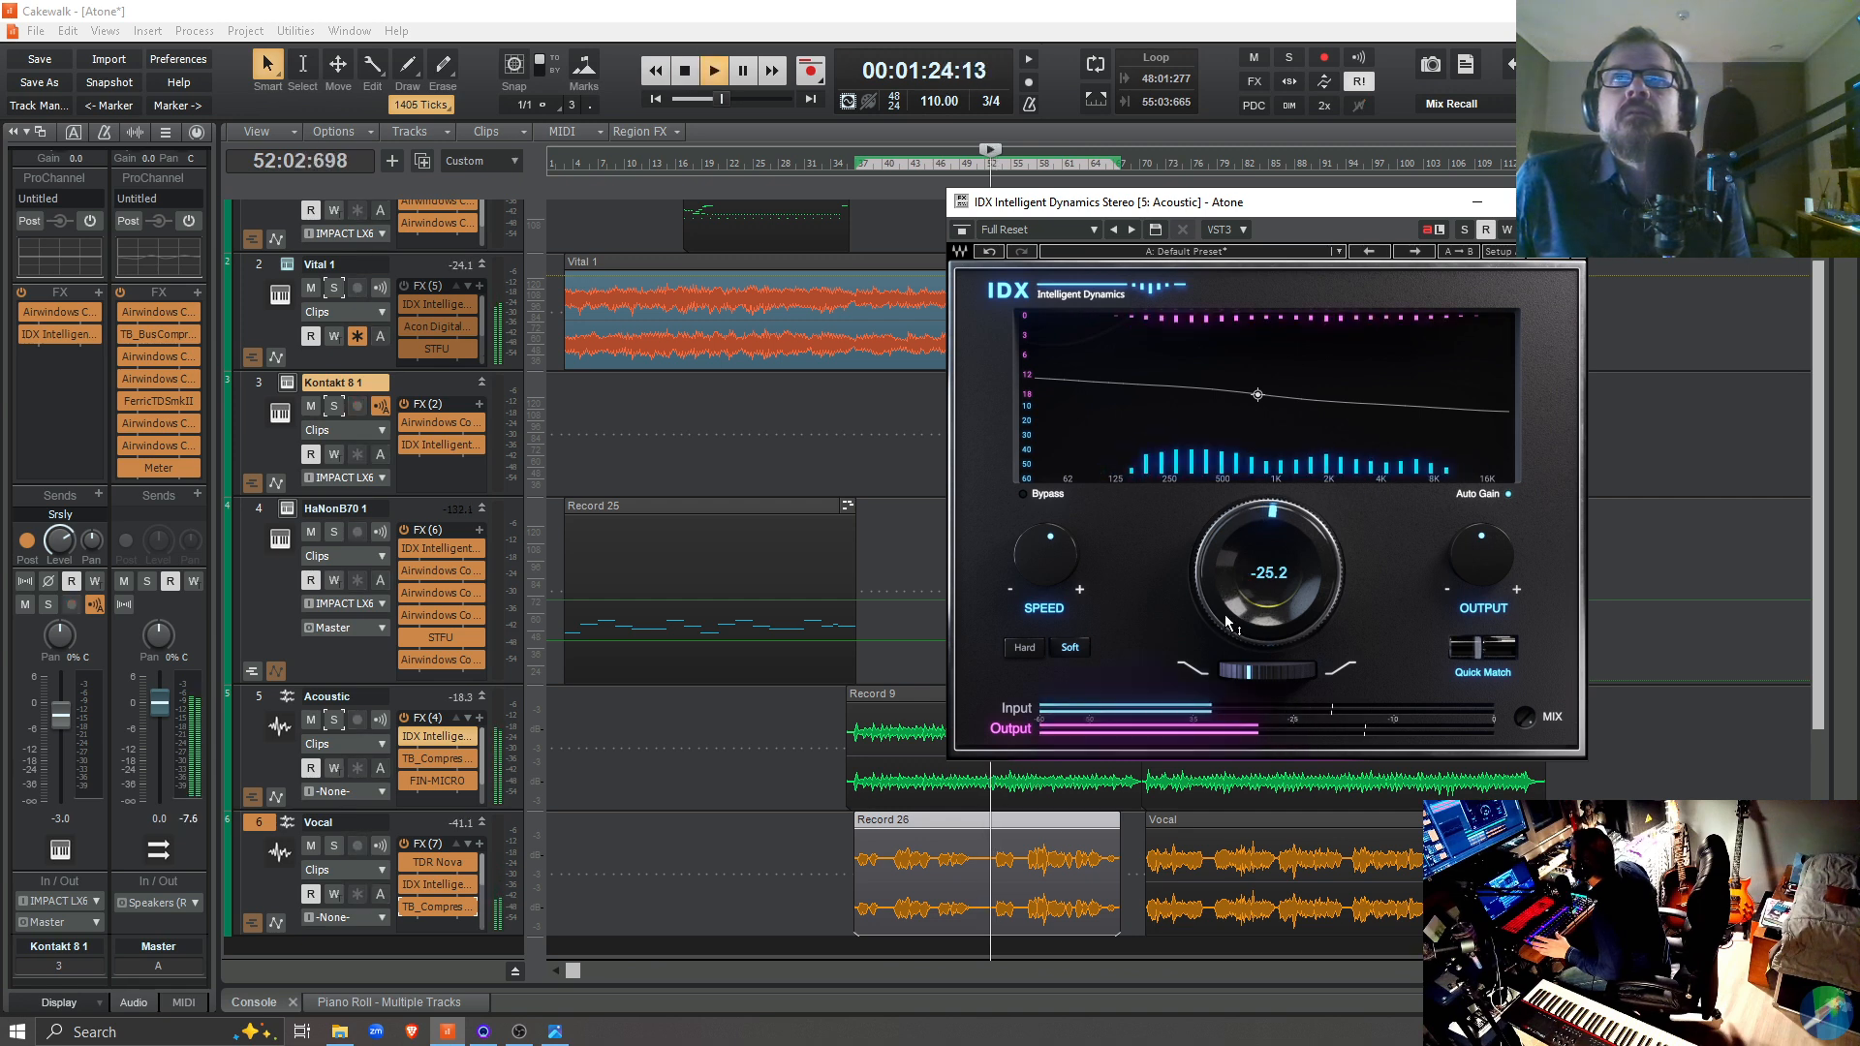
{"action": "key", "text": "space"}
{"action": "left_click_drag", "start_coordinate": [1225, 626], "coordinate": [1226, 616]}
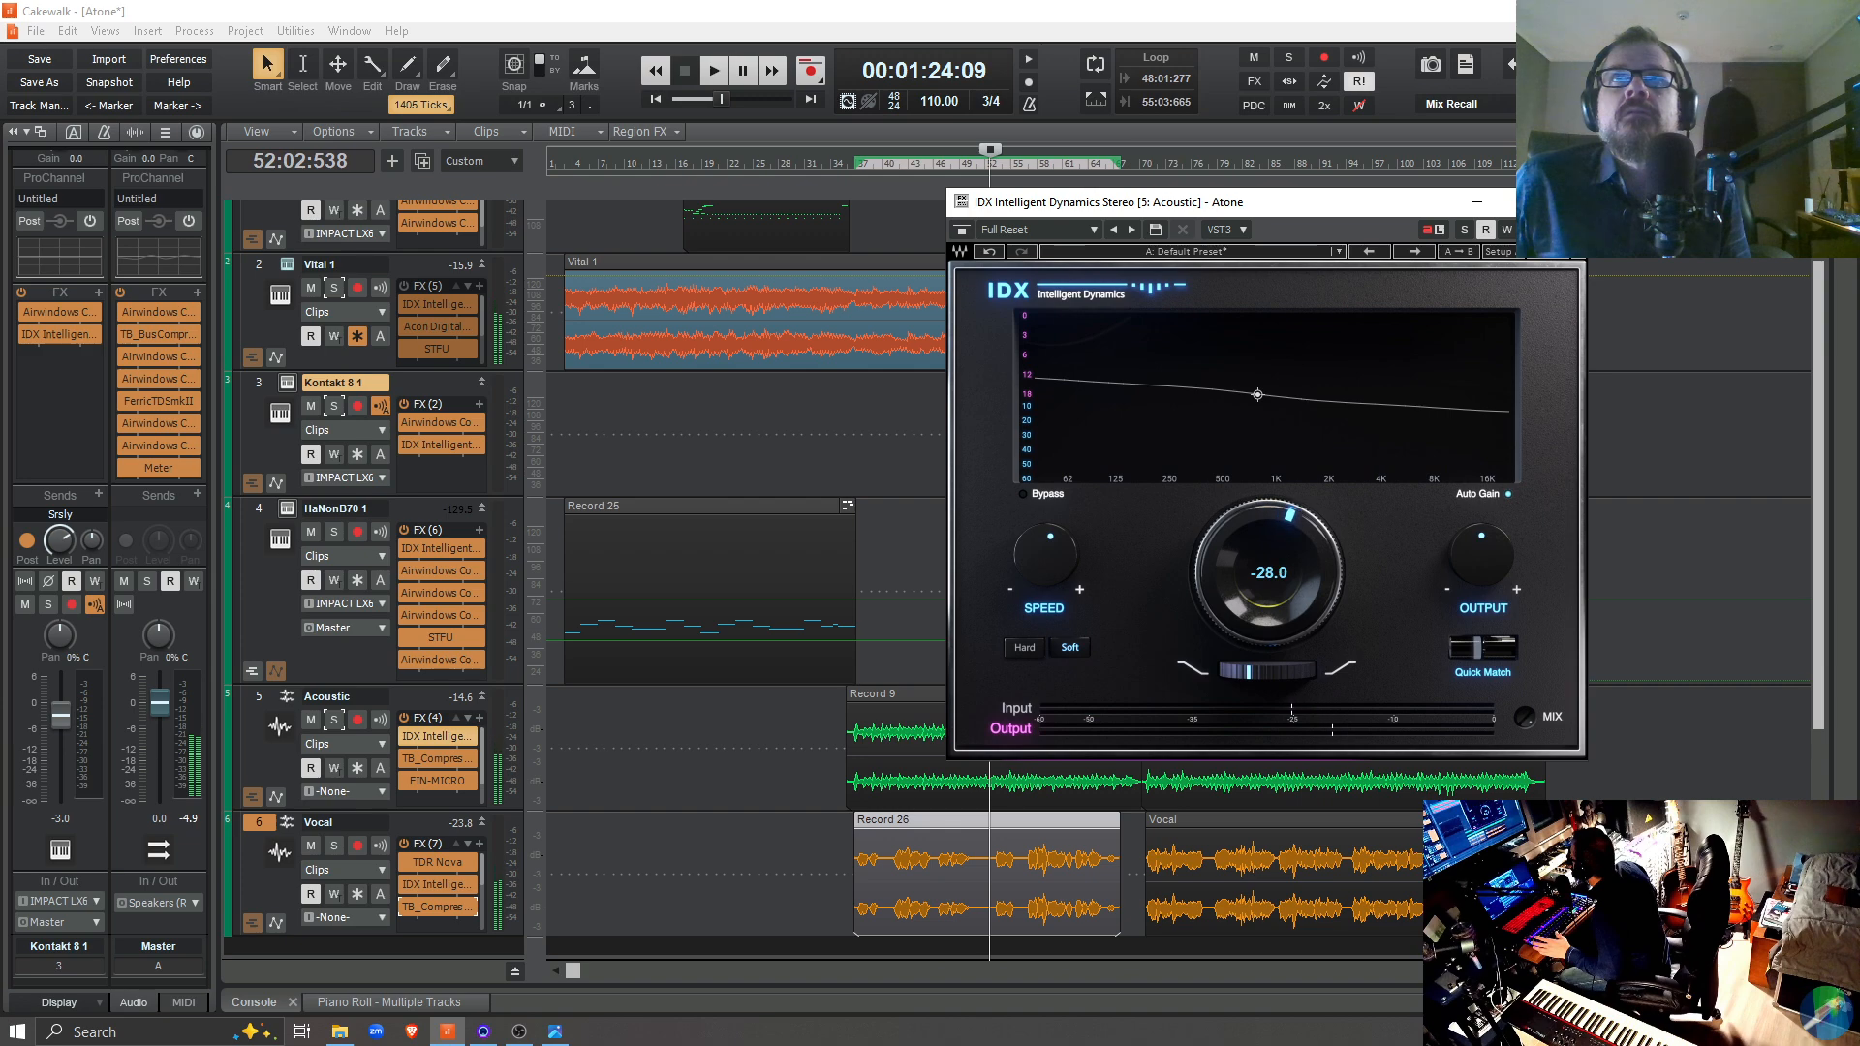
Set the Acoustic track's main IDX knob to -48.0 between short replays of the mix from 52:02:538
{"action": "key", "text": "space"}
{"action": "key", "text": "space"}
{"action": "scroll", "coordinate": [1226, 618], "scroll_direction": "up", "scroll_amount": 1}
{"action": "key", "text": "space"}
{"action": "key", "text": "space"}
{"action": "left_click_drag", "start_coordinate": [1225, 617], "coordinate": [1226, 542]}
{"action": "key", "text": "space"}
{"action": "key", "text": "space"}
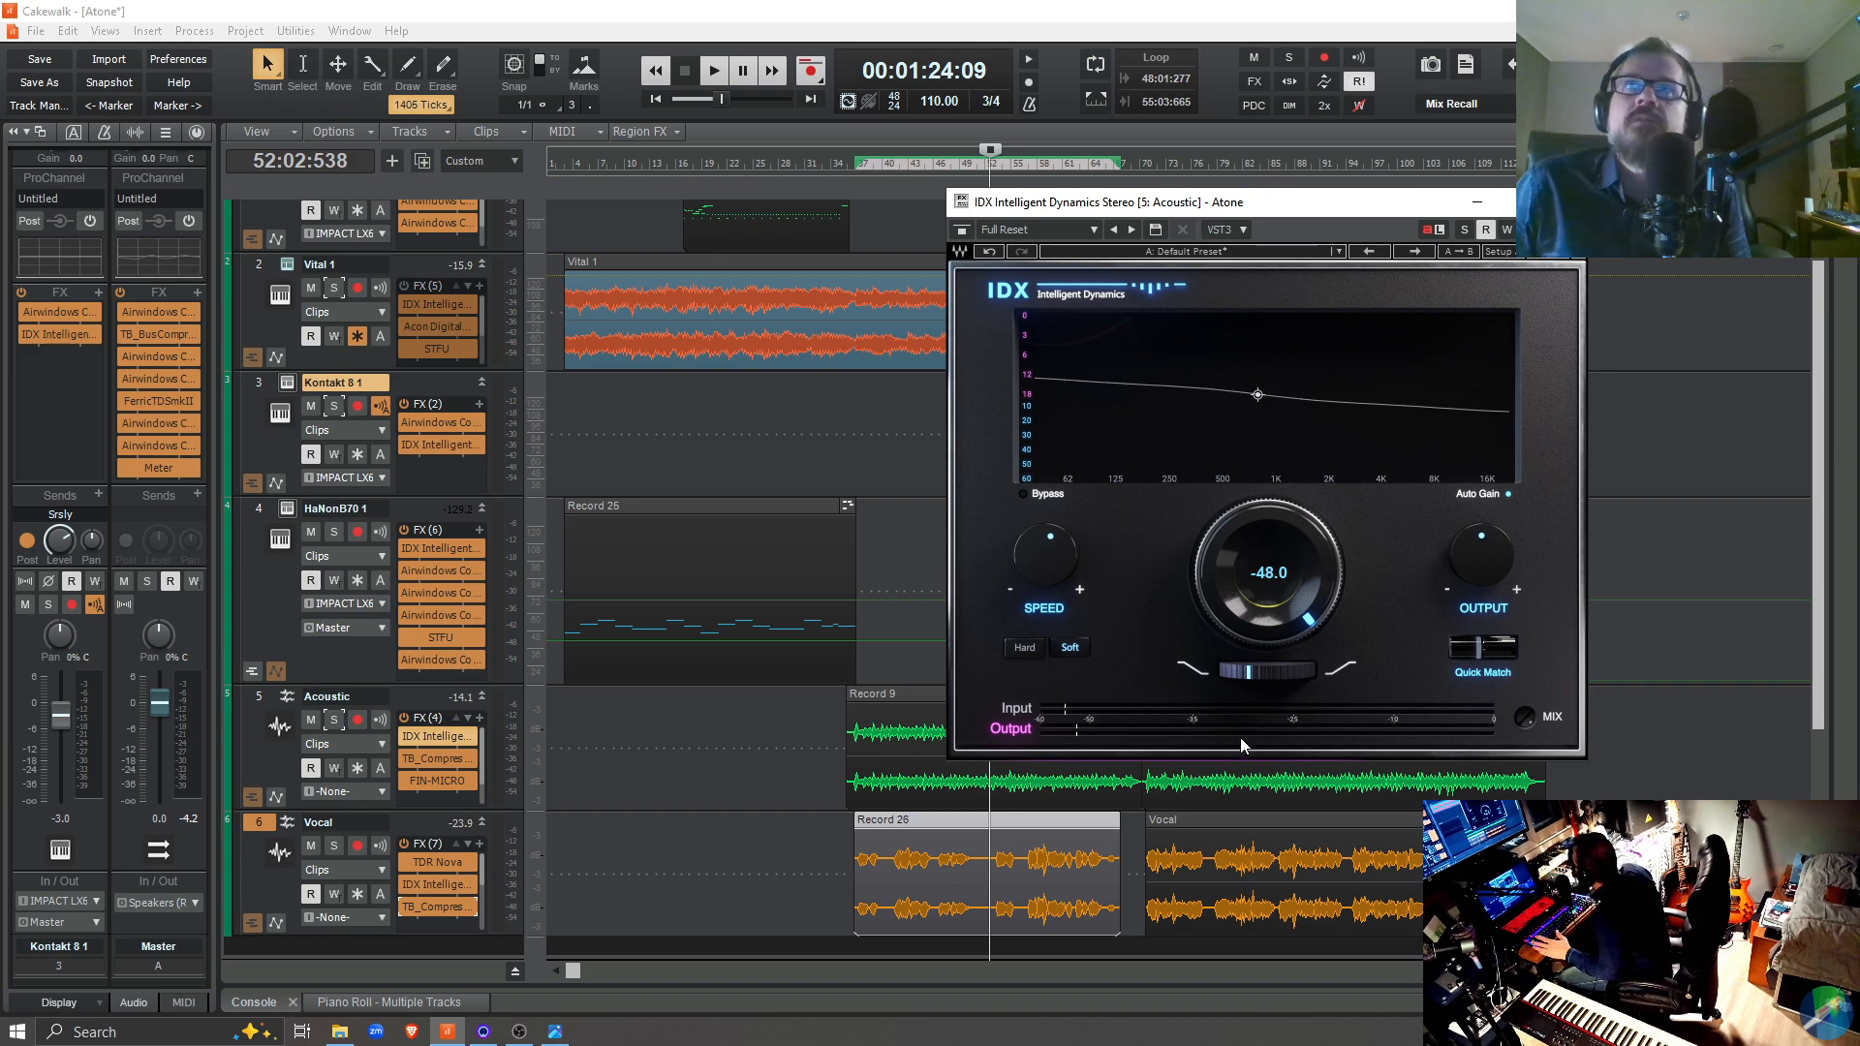
Play the mix from 52:02:538, alternating the main IDX knob between -24.6 and -48.0 and toggling the Acoustic track's IDX off and on
{"action": "key", "text": "space"}
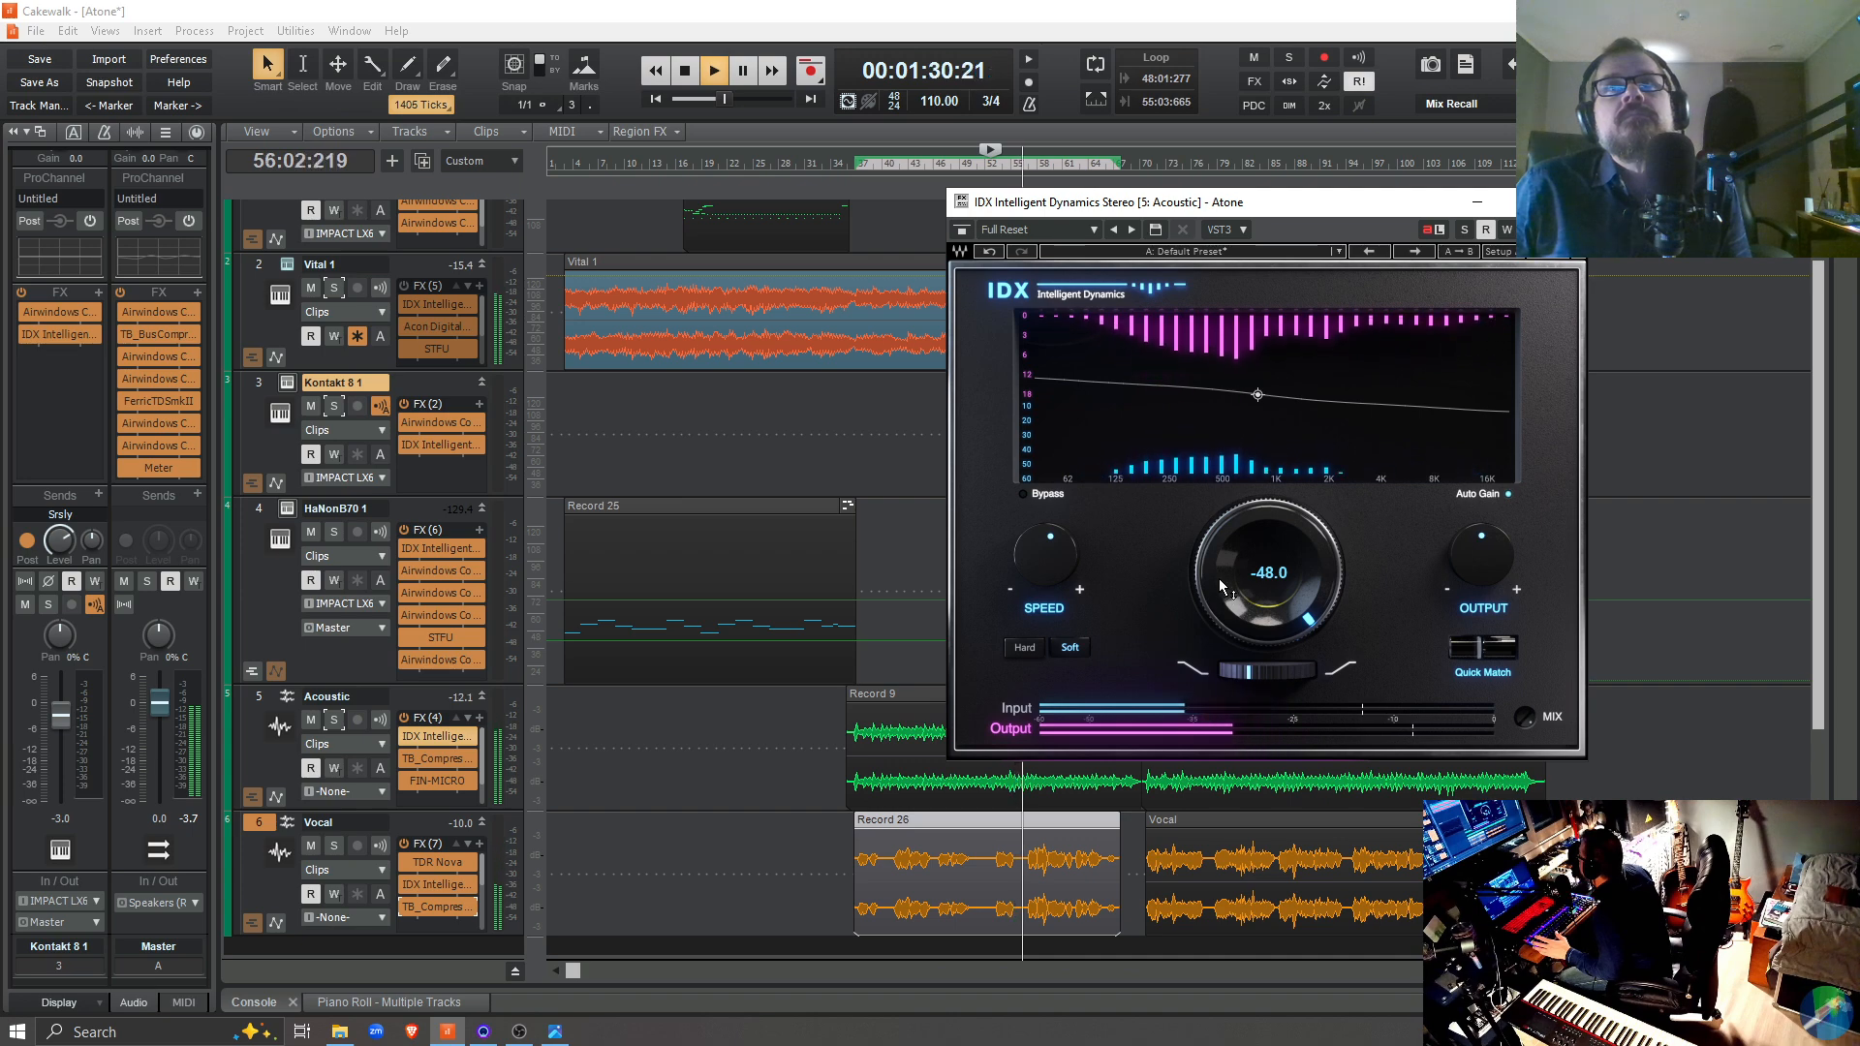
{"action": "left_click_drag", "start_coordinate": [1218, 579], "coordinate": [1219, 485]}
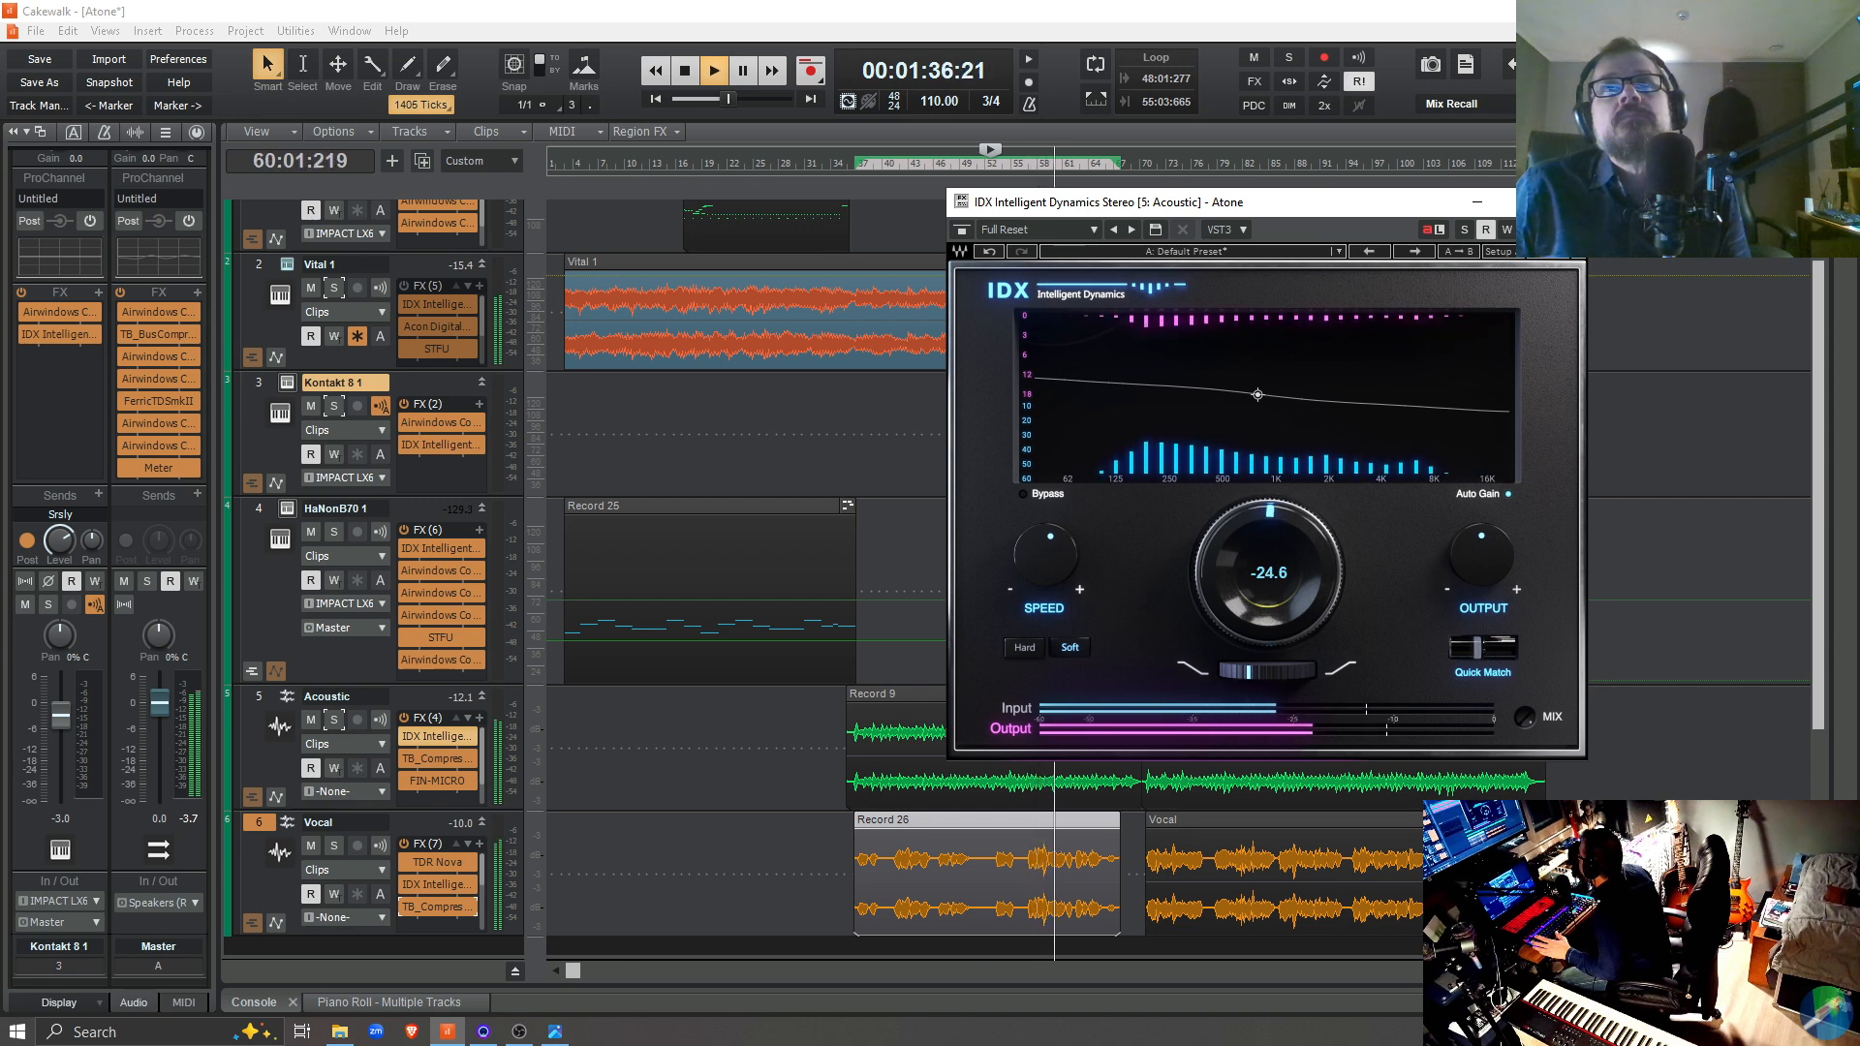
{"action": "left_click_drag", "start_coordinate": [1218, 578], "coordinate": [1218, 485]}
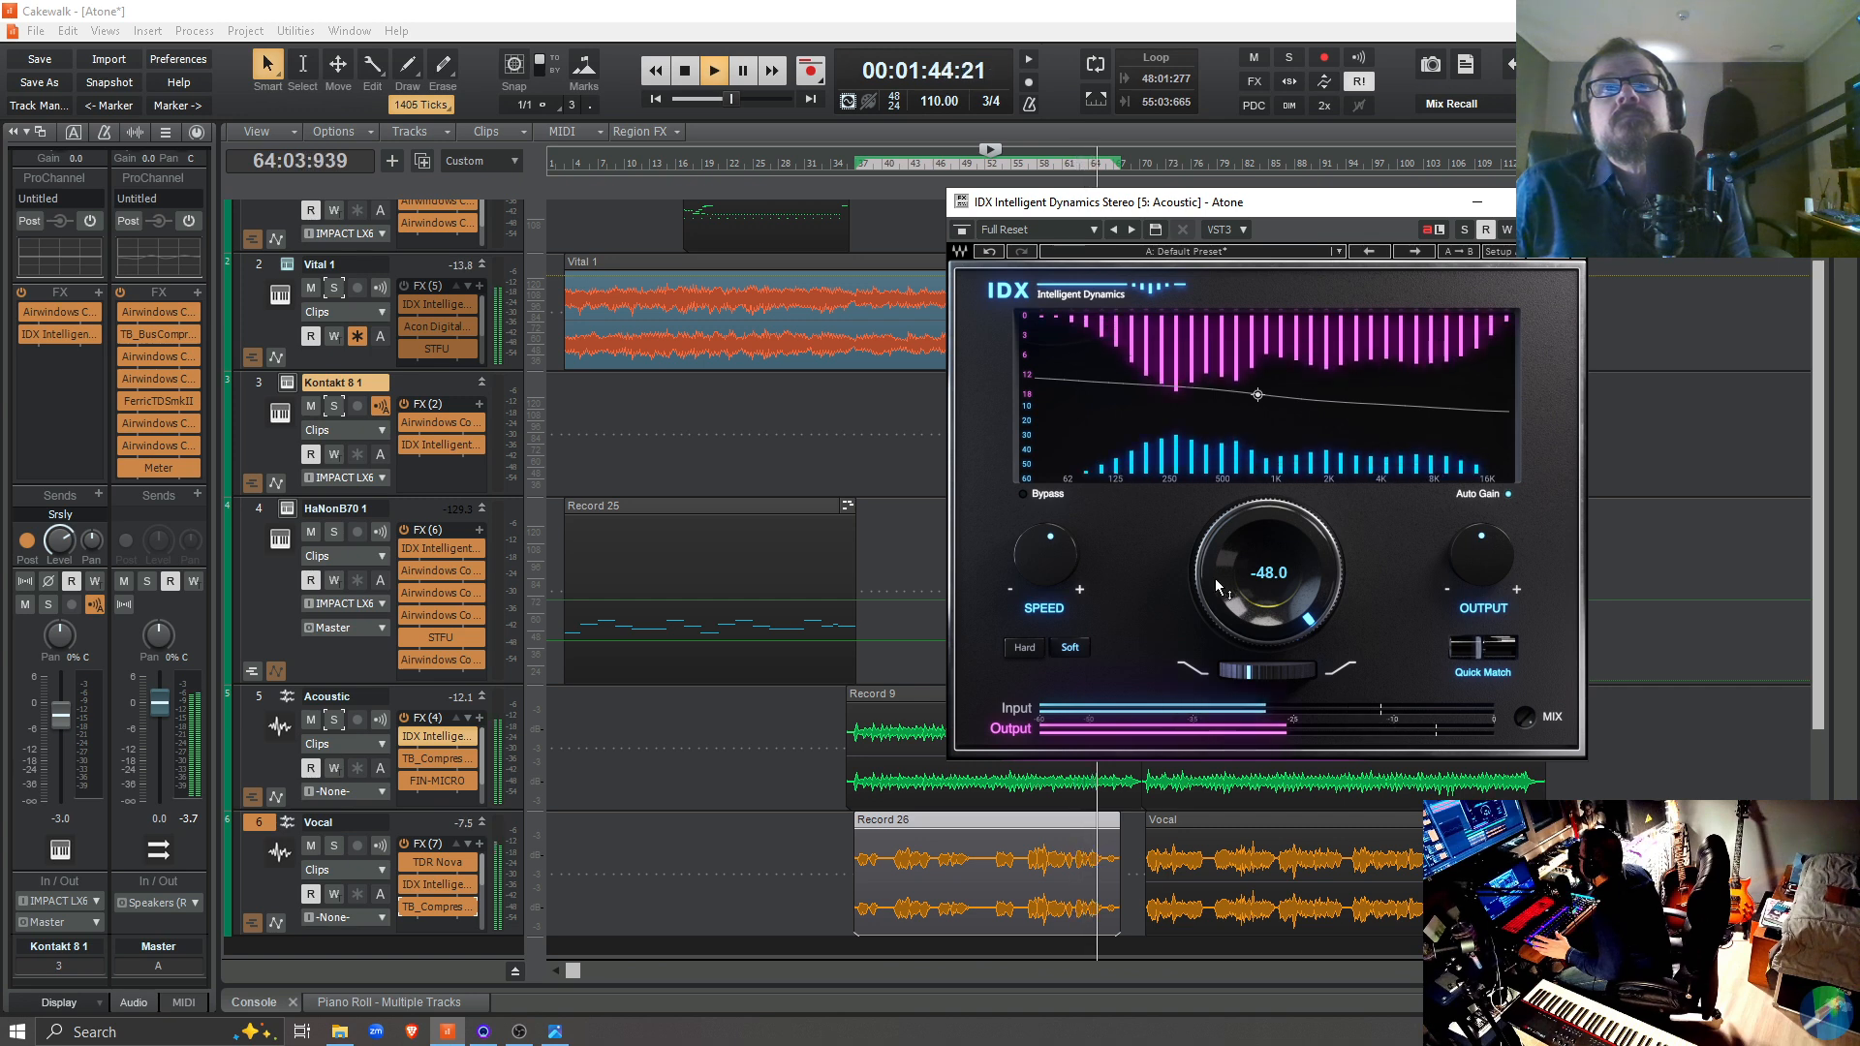
{"action": "left_click", "coordinate": [403, 732]}
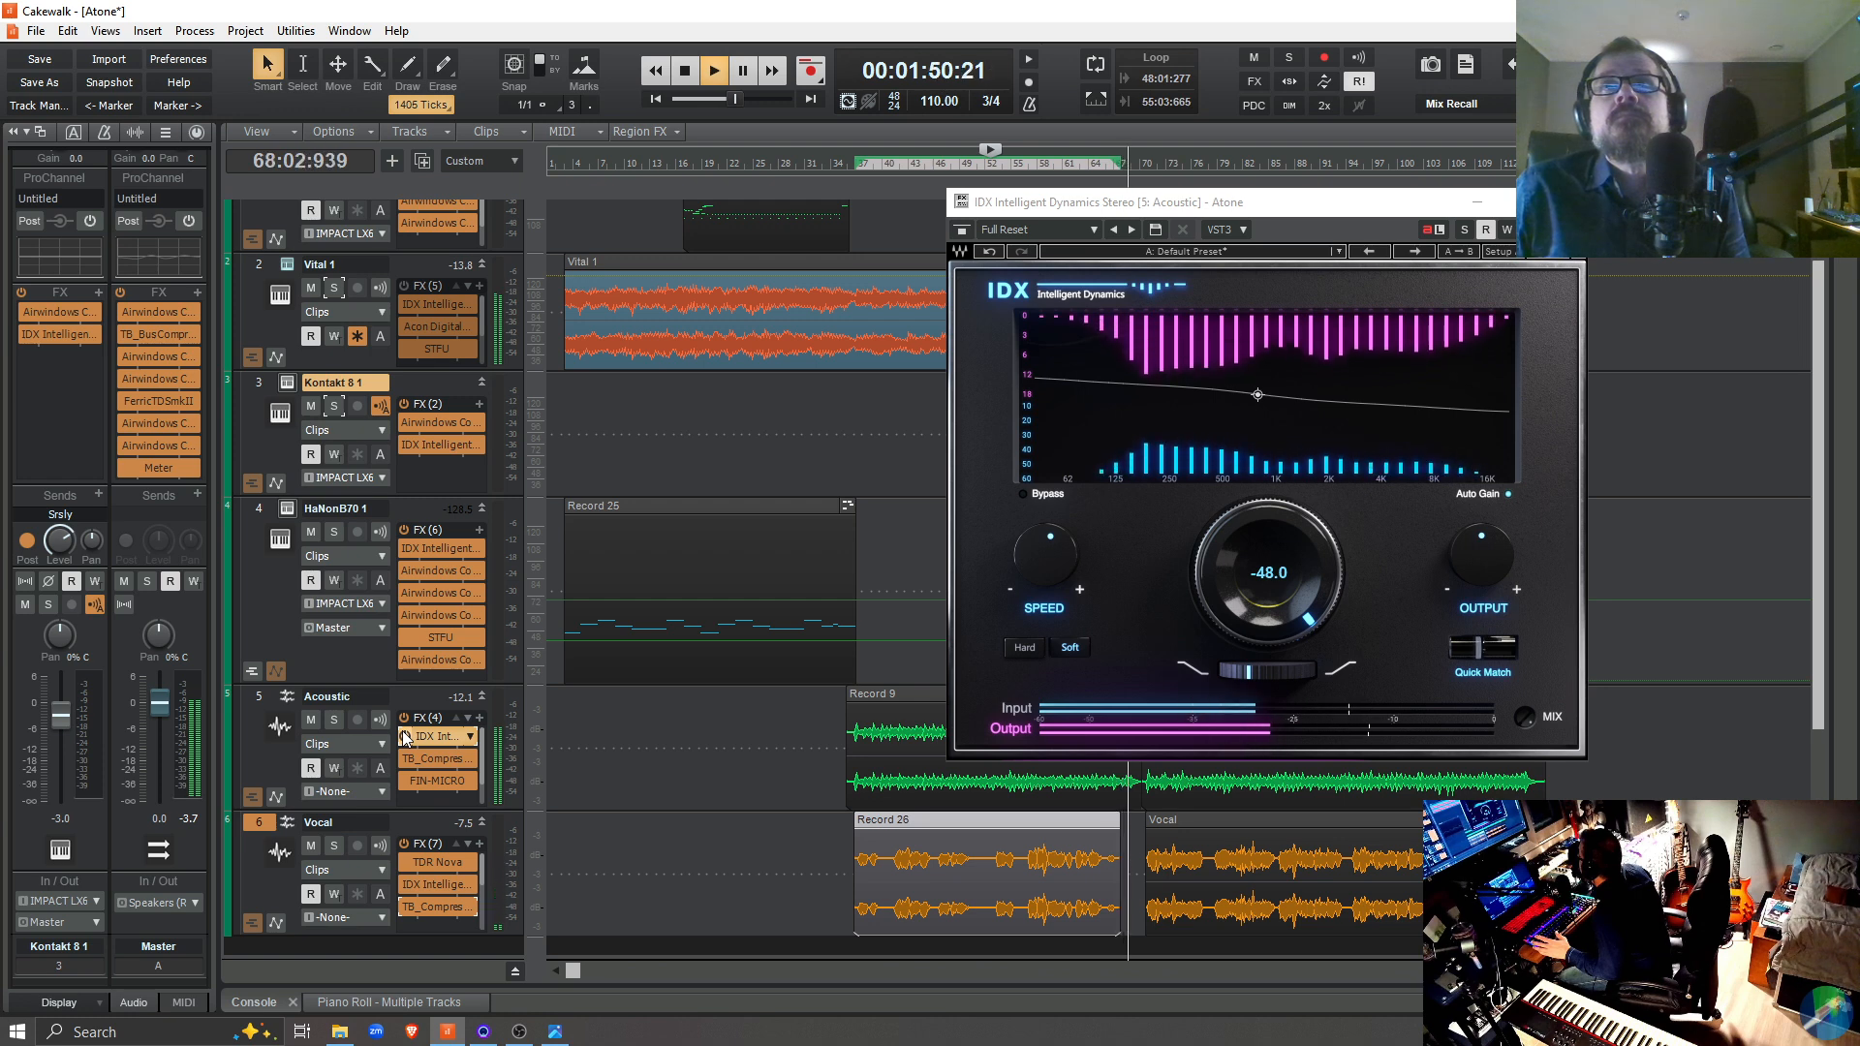
{"action": "key", "text": "space"}
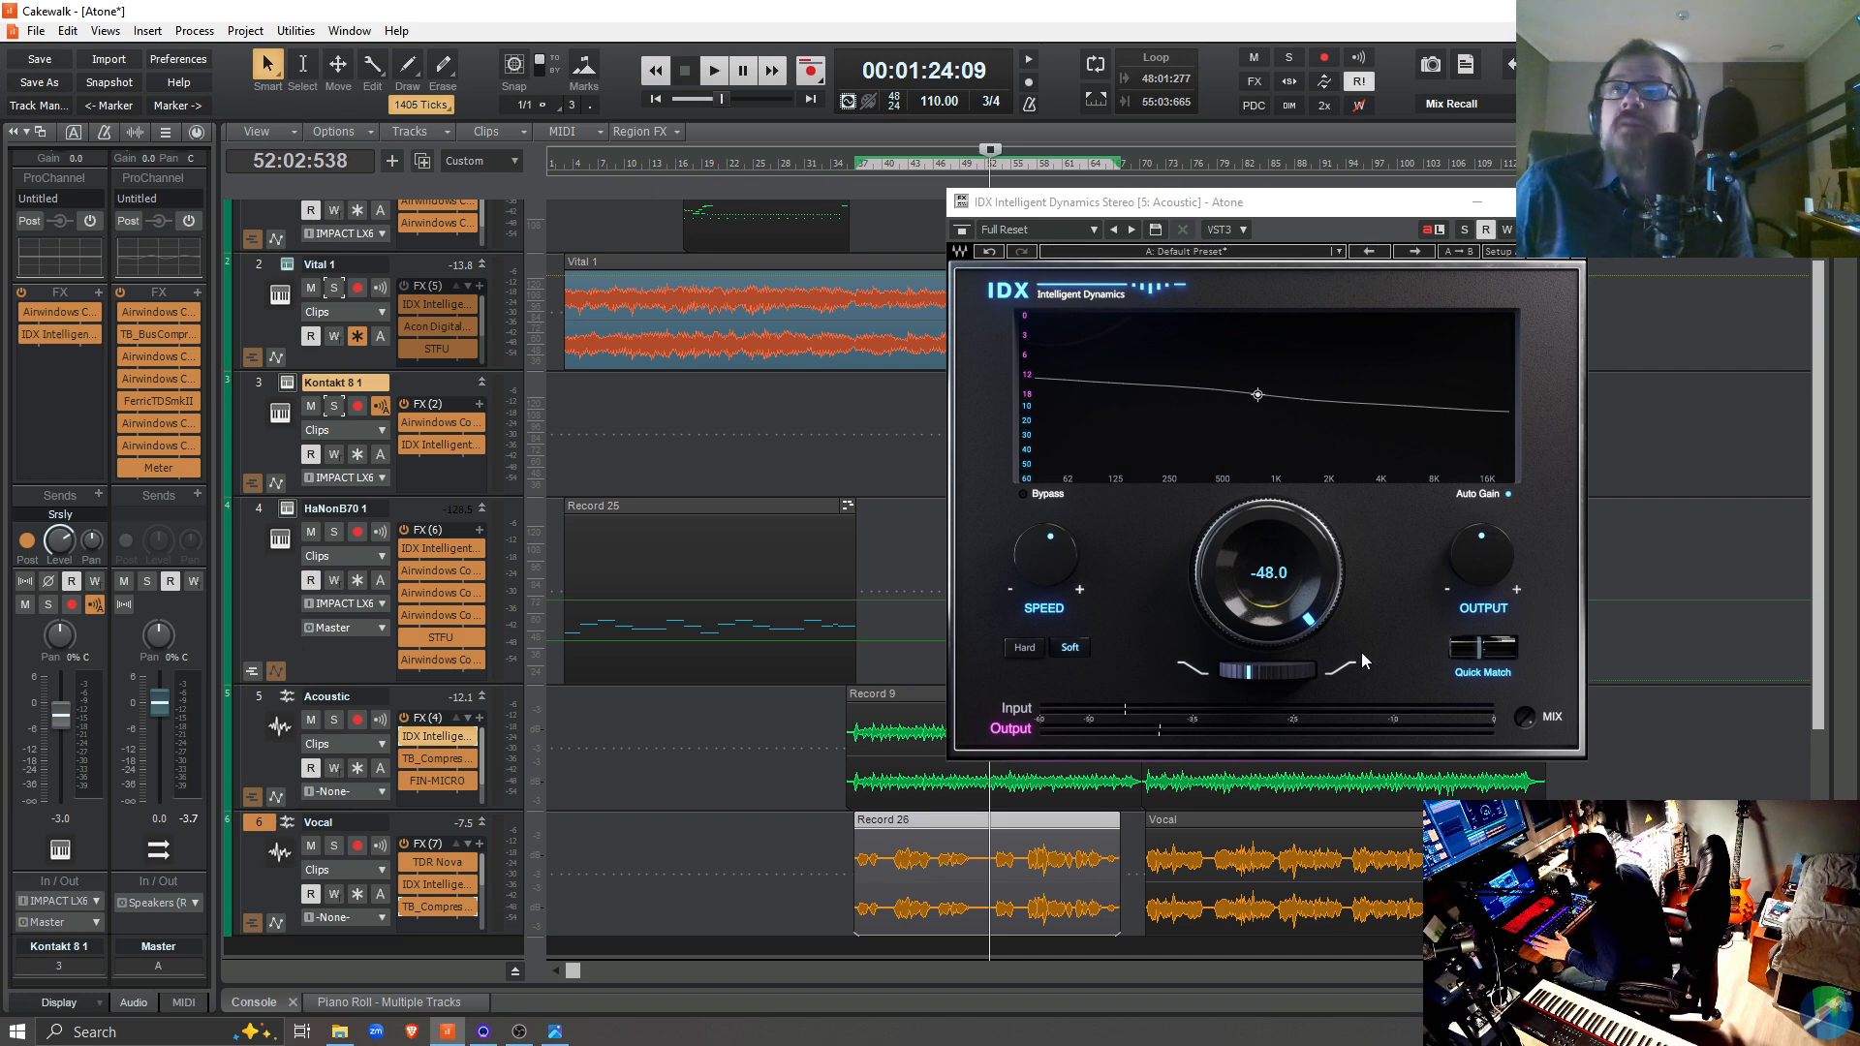
Play the full mix from 52:02:538 with IDX at -48.0, and close the Acoustic track's IDX window
{"action": "key", "text": "space"}
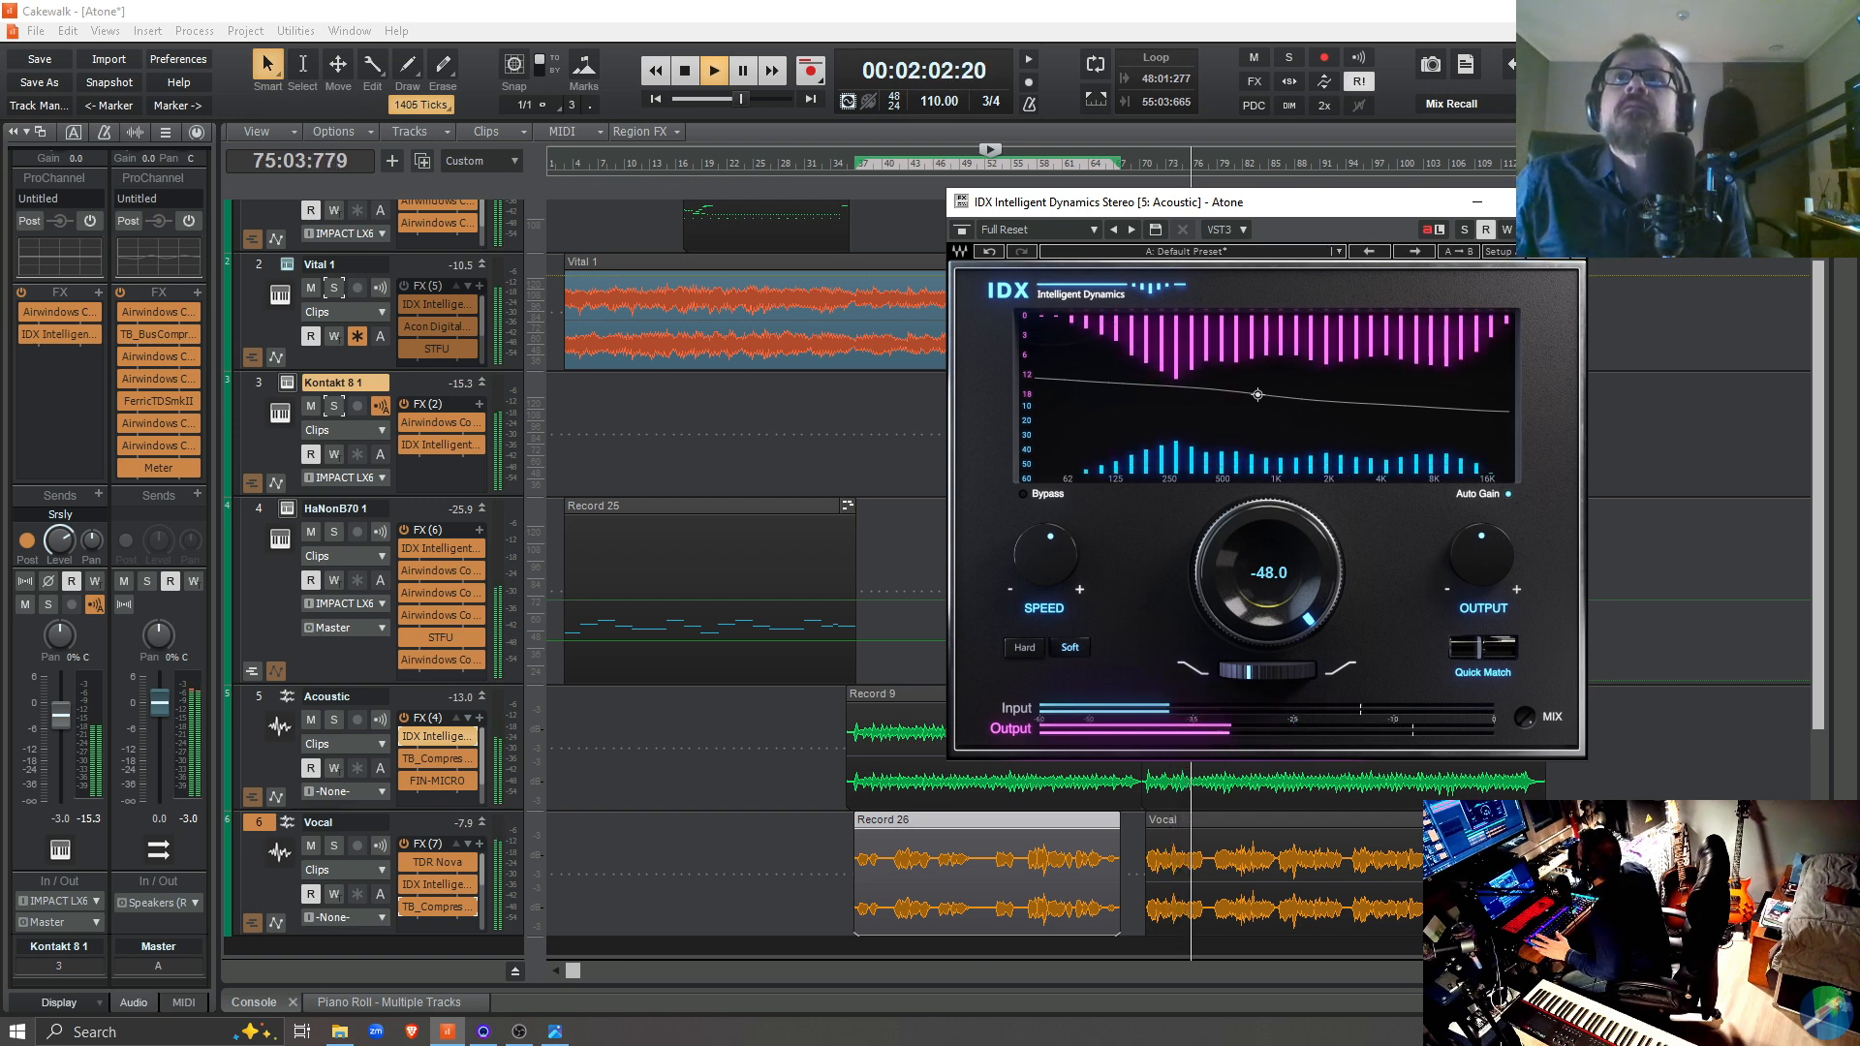
{"action": "left_click_drag", "start_coordinate": [1268, 572], "coordinate": [1218, 573]}
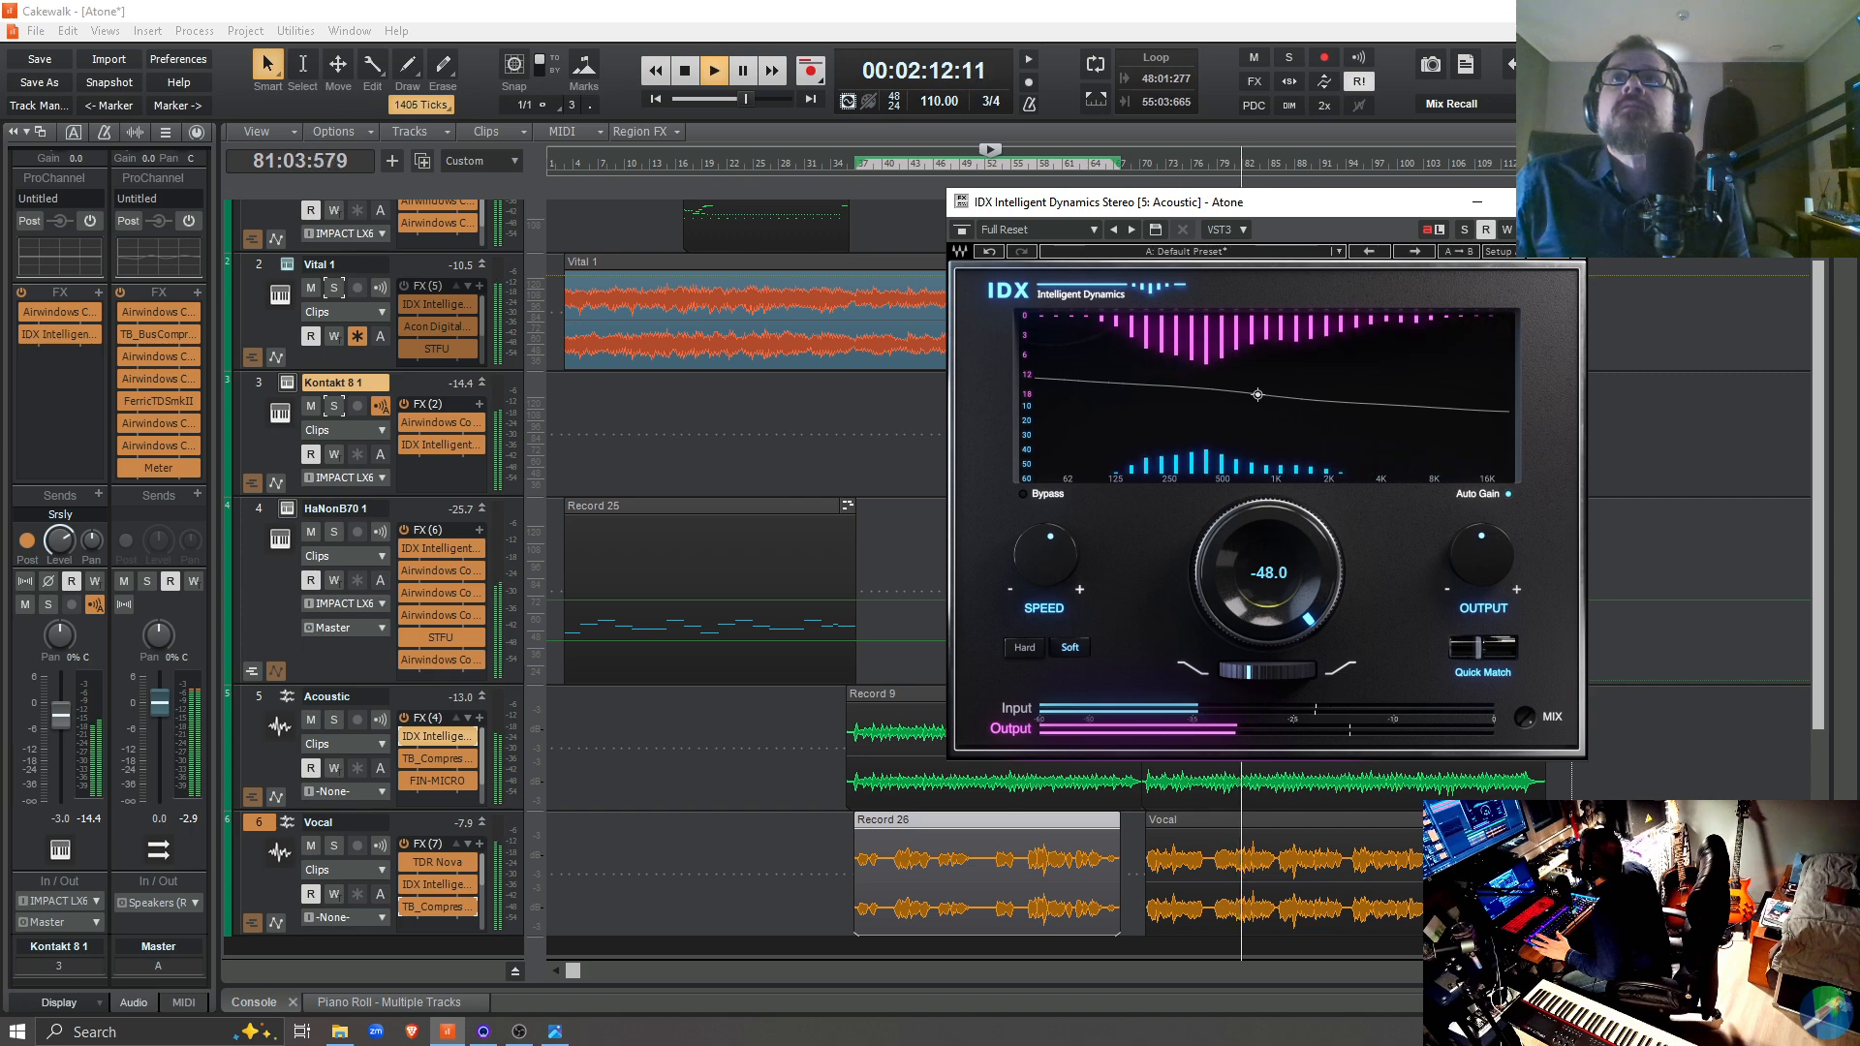
{"action": "key", "text": "space"}
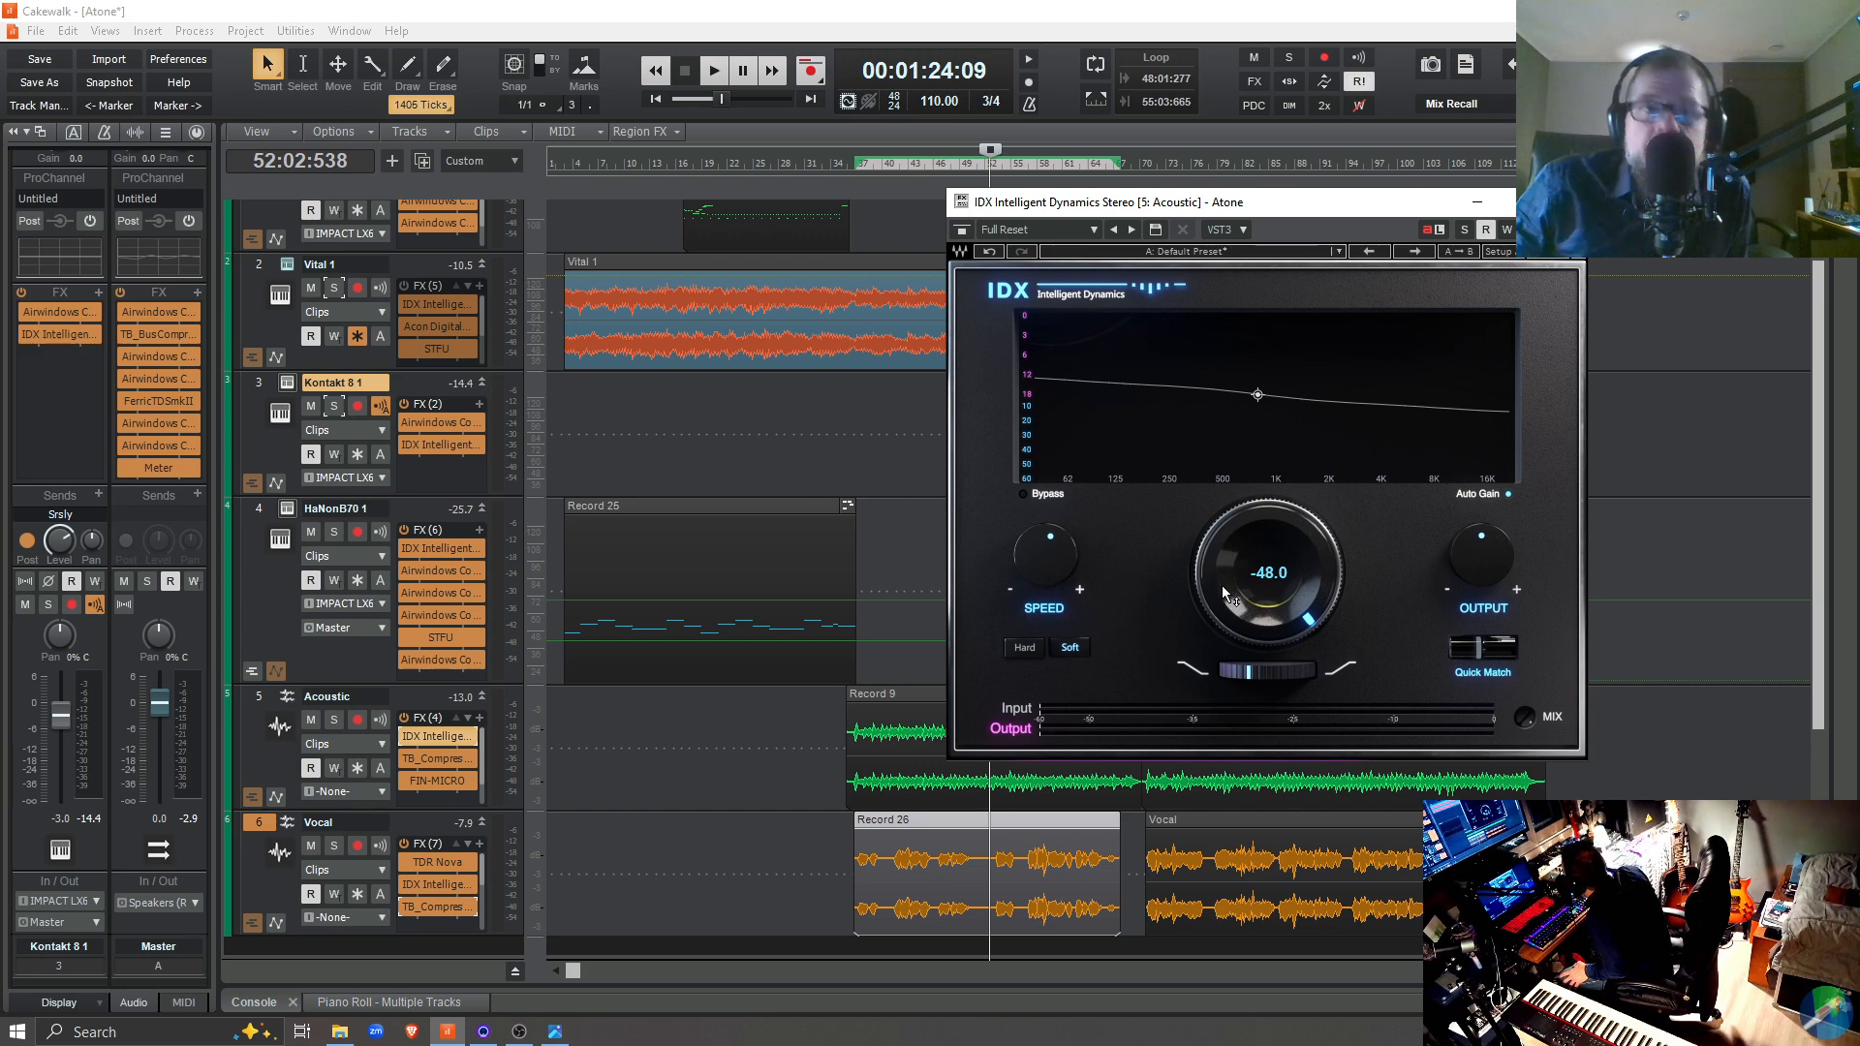
{"action": "mouse_move", "coordinate": [1222, 585]}
{"action": "left_mouse_down"}
{"action": "mouse_move", "coordinate": [1222, 523]}
{"action": "mouse_move", "coordinate": [1222, 585]}
{"action": "left_mouse_up"}
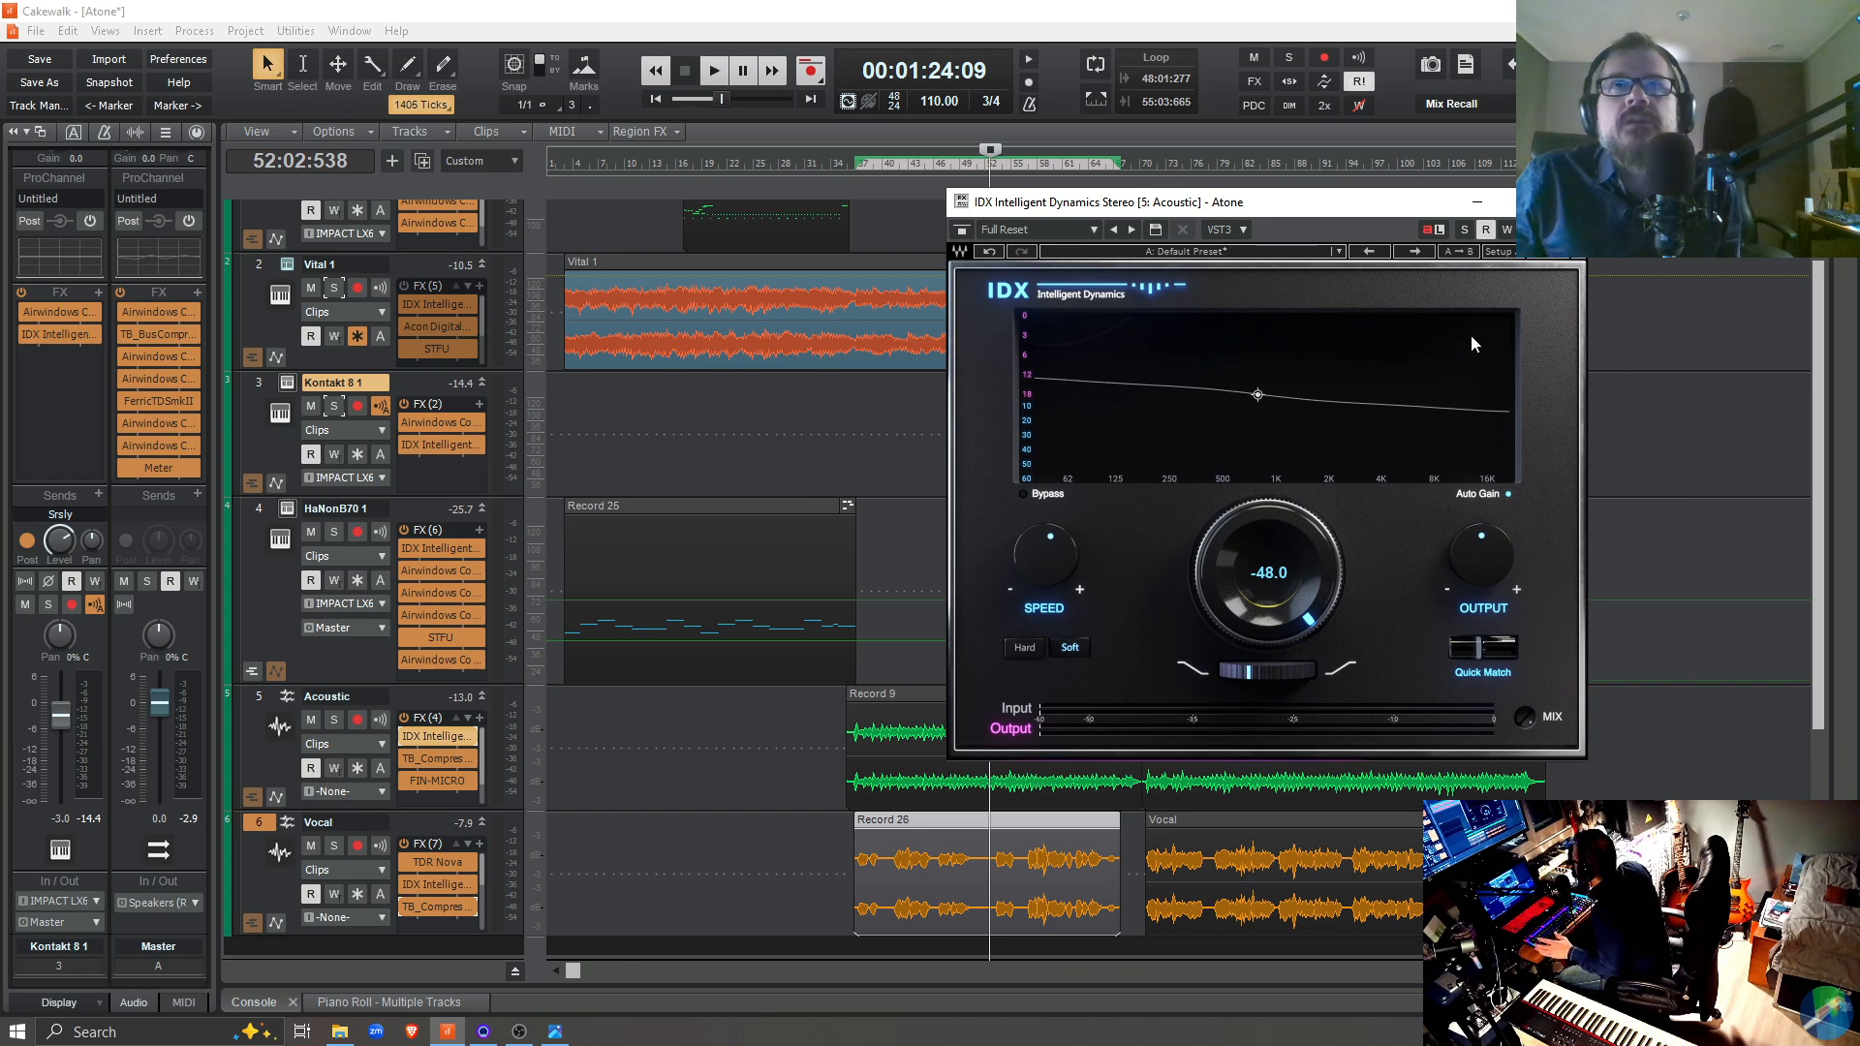
{"action": "mouse_move", "coordinate": [1033, 579]}
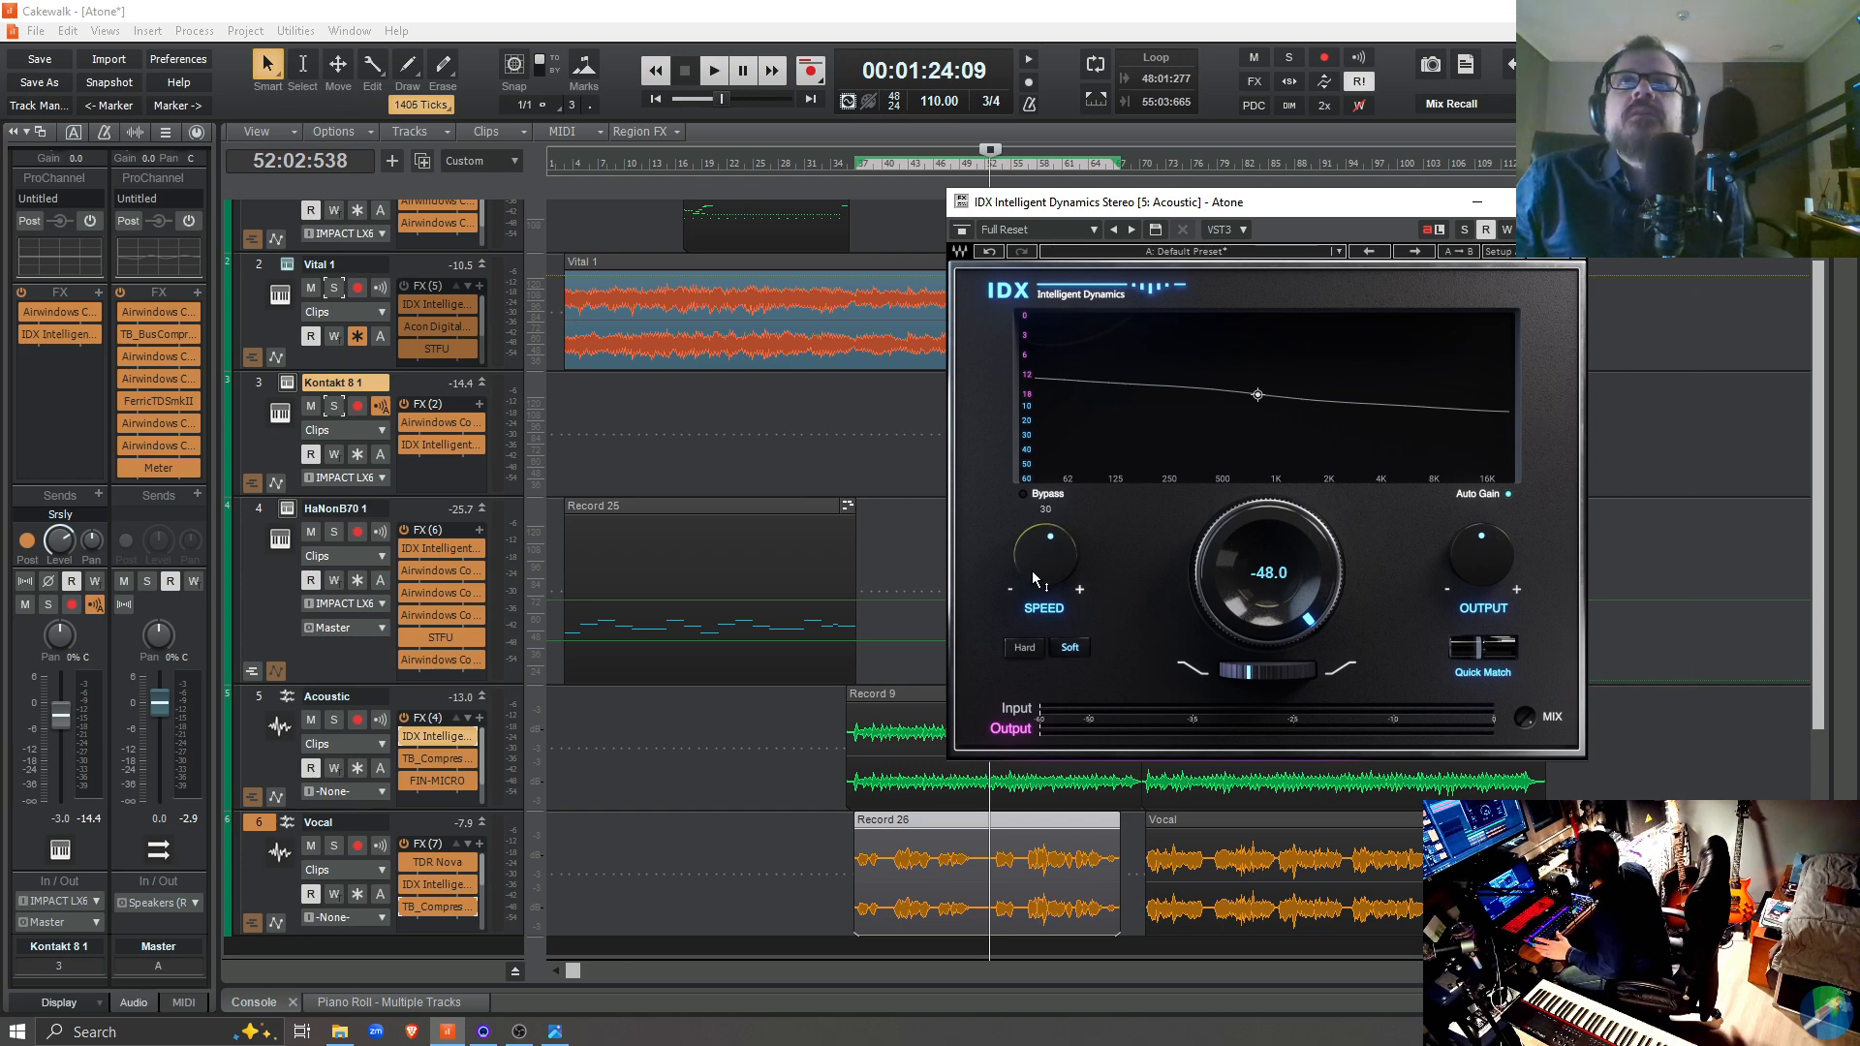
{"action": "left_click", "coordinate": [1565, 202]}
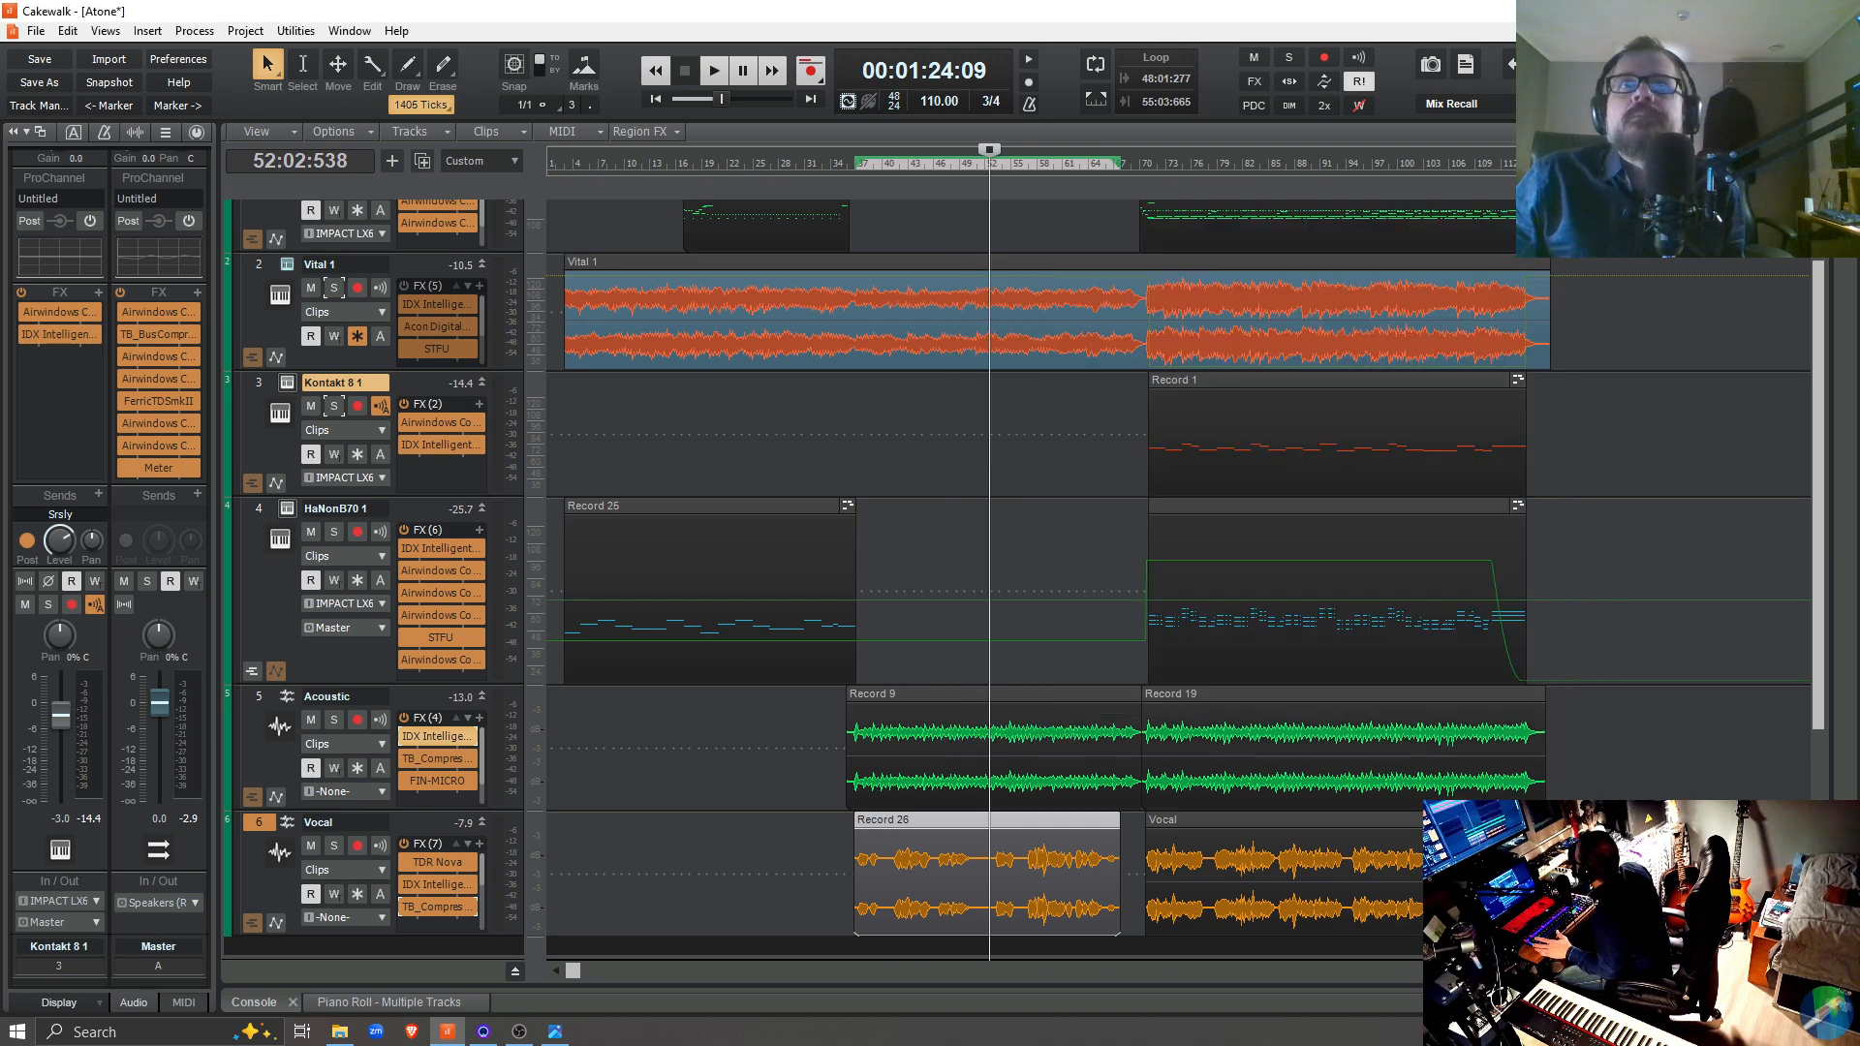
Play the full mix from 35:02:471, just before the Acoustic and Vocal clips begin
{"action": "left_click", "coordinate": [843, 859]}
{"action": "key", "text": "space"}
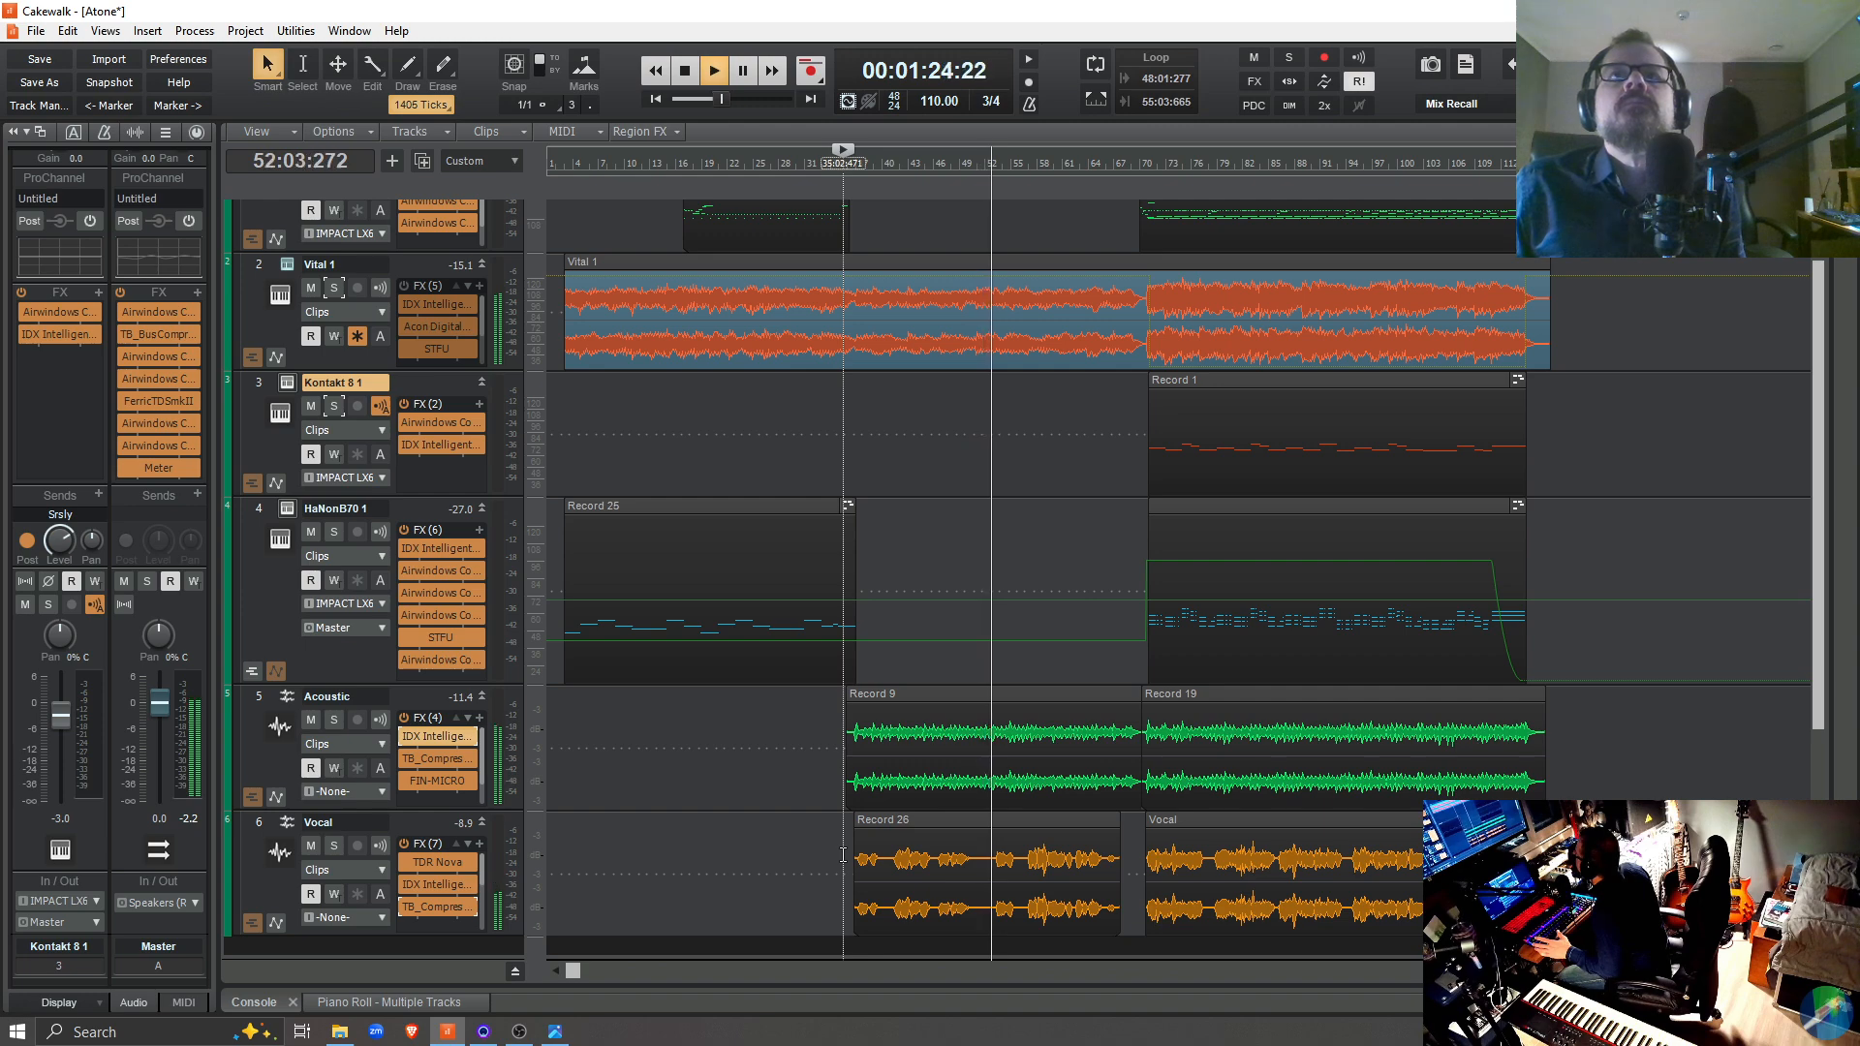
{"action": "key", "text": "space"}
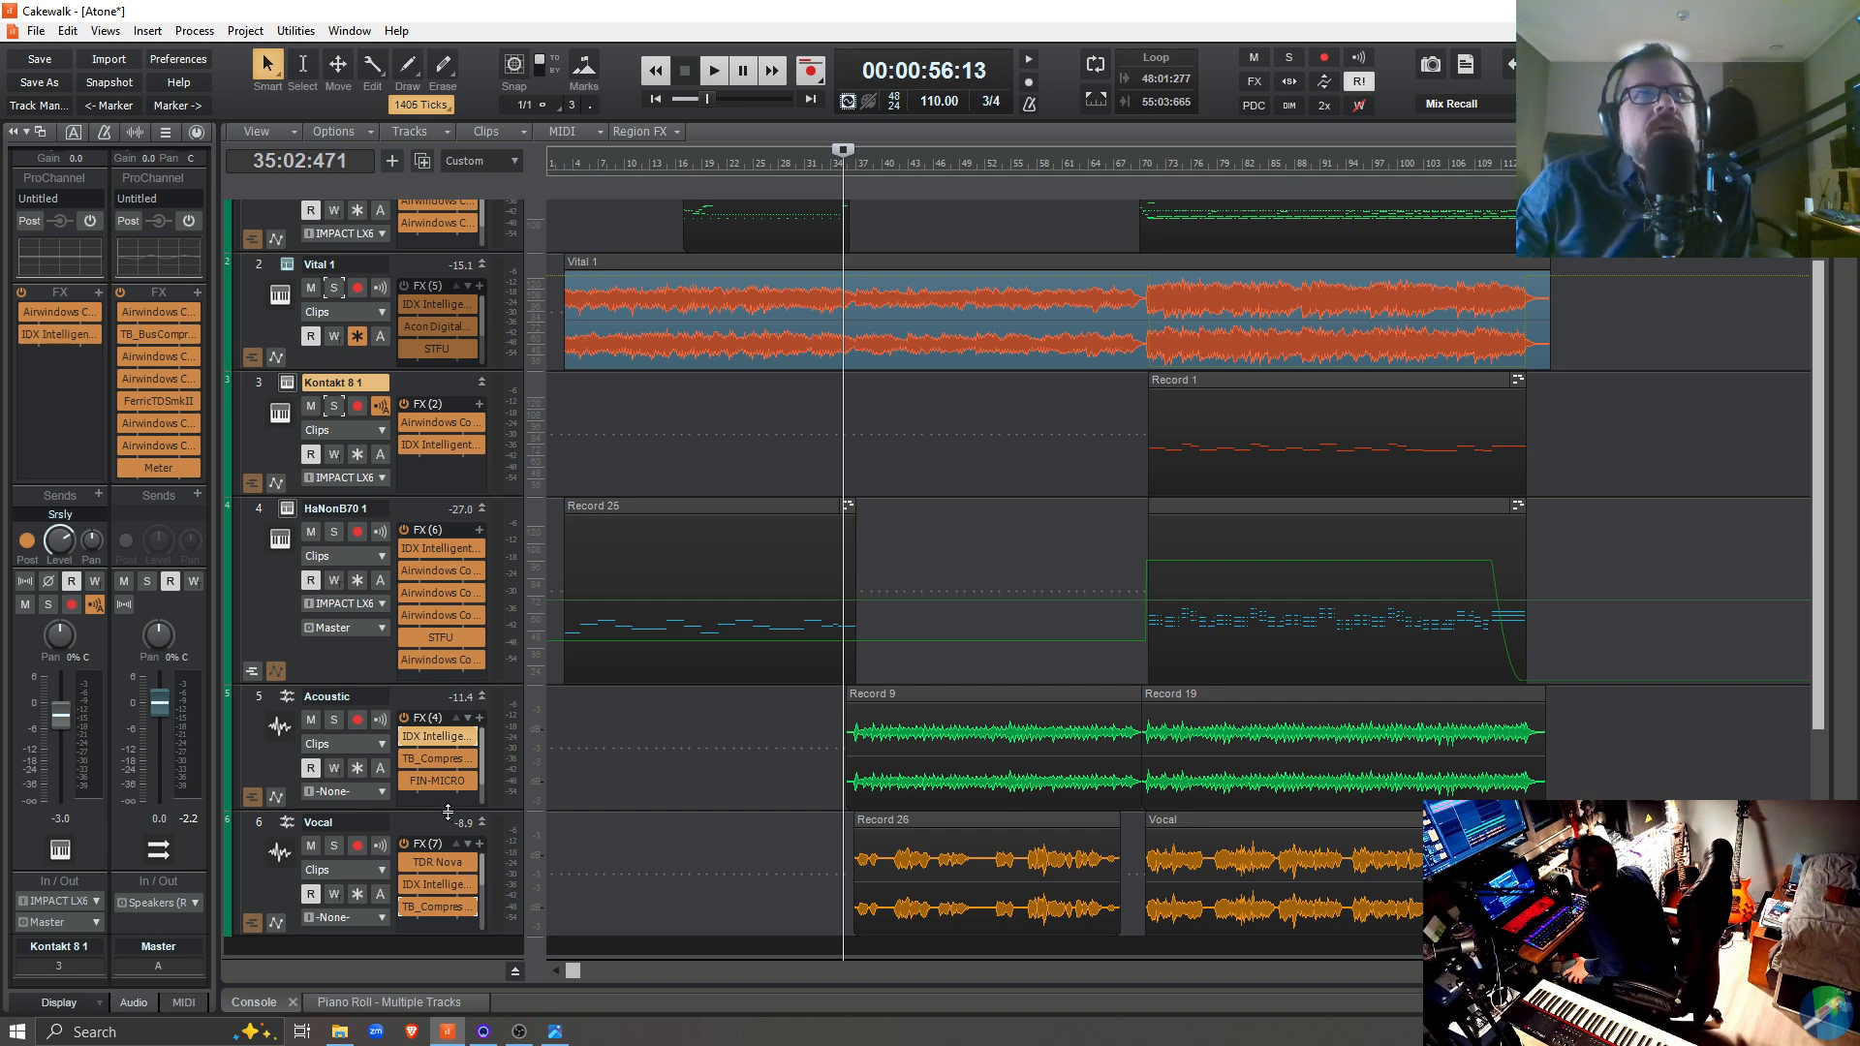
Open the Vocal track's IDX Intelligent Dynamics and compare it on and off during playback from 35:02:471
{"action": "left_click_drag", "start_coordinate": [448, 813], "coordinate": [453, 815]}
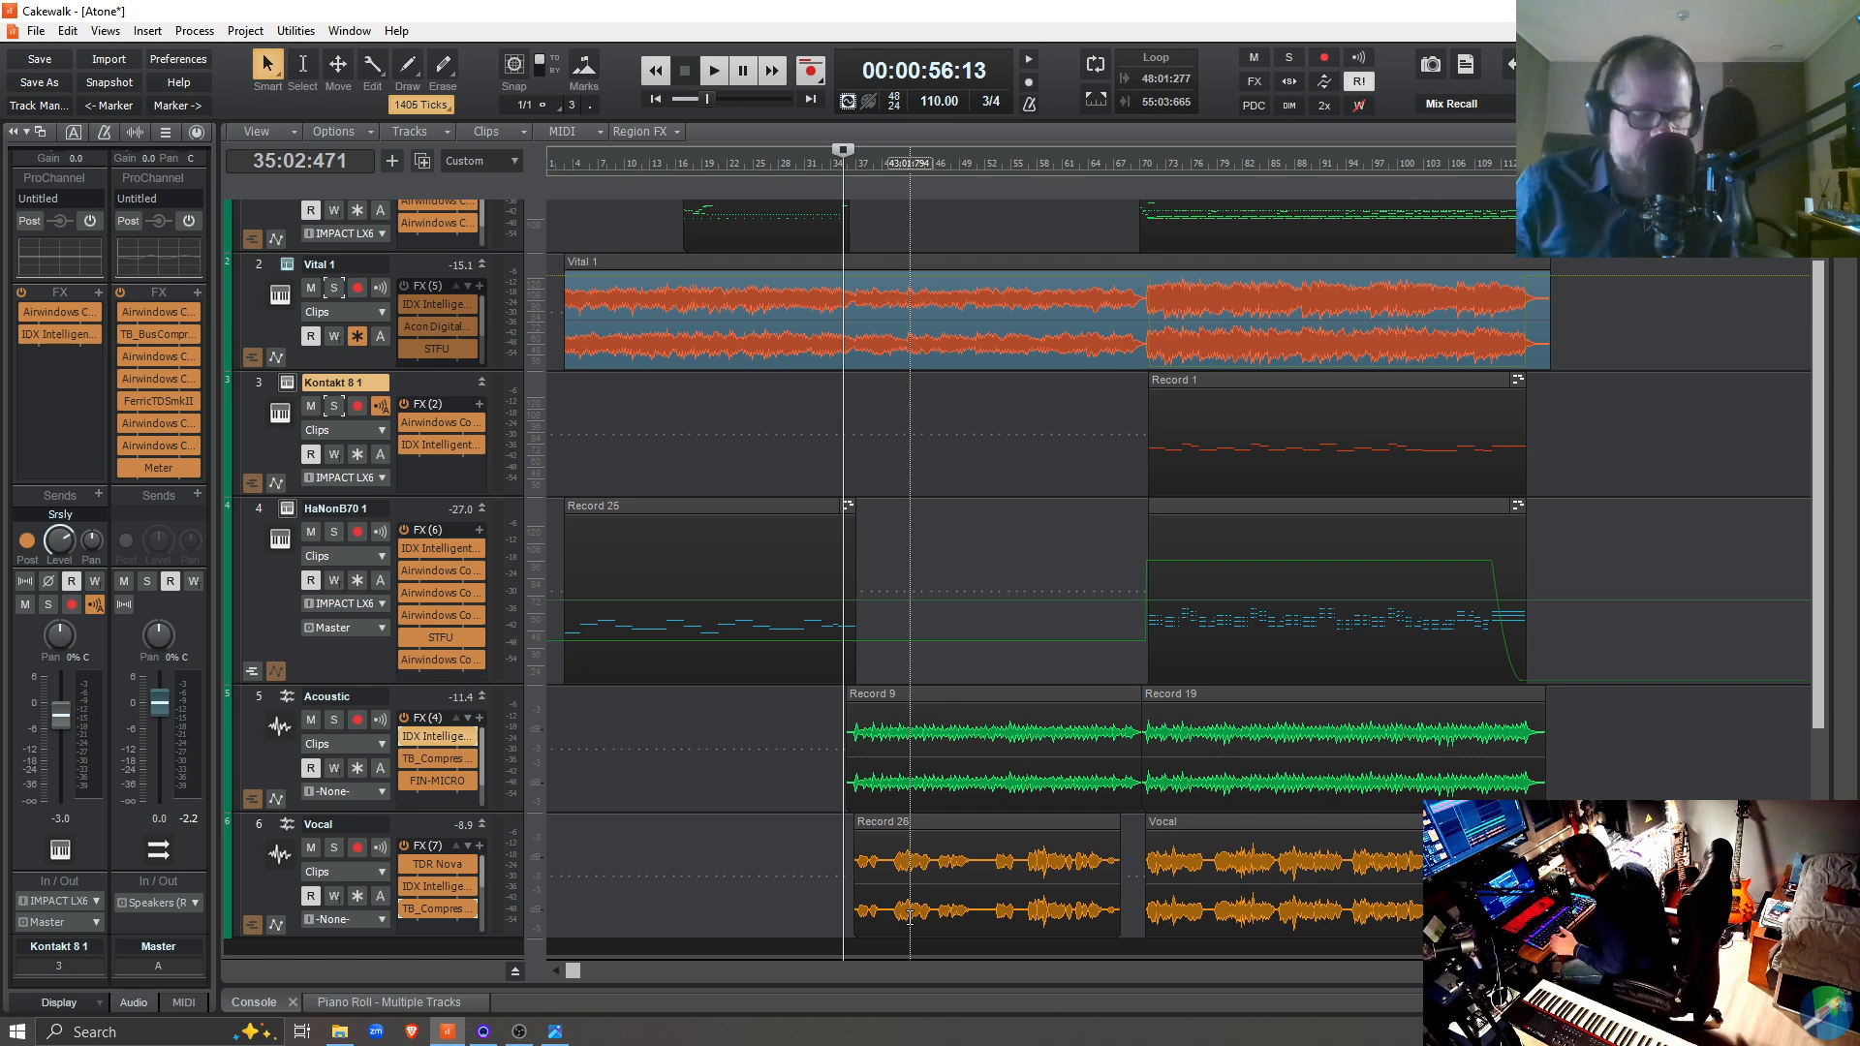
{"action": "double_click", "coordinate": [430, 891]}
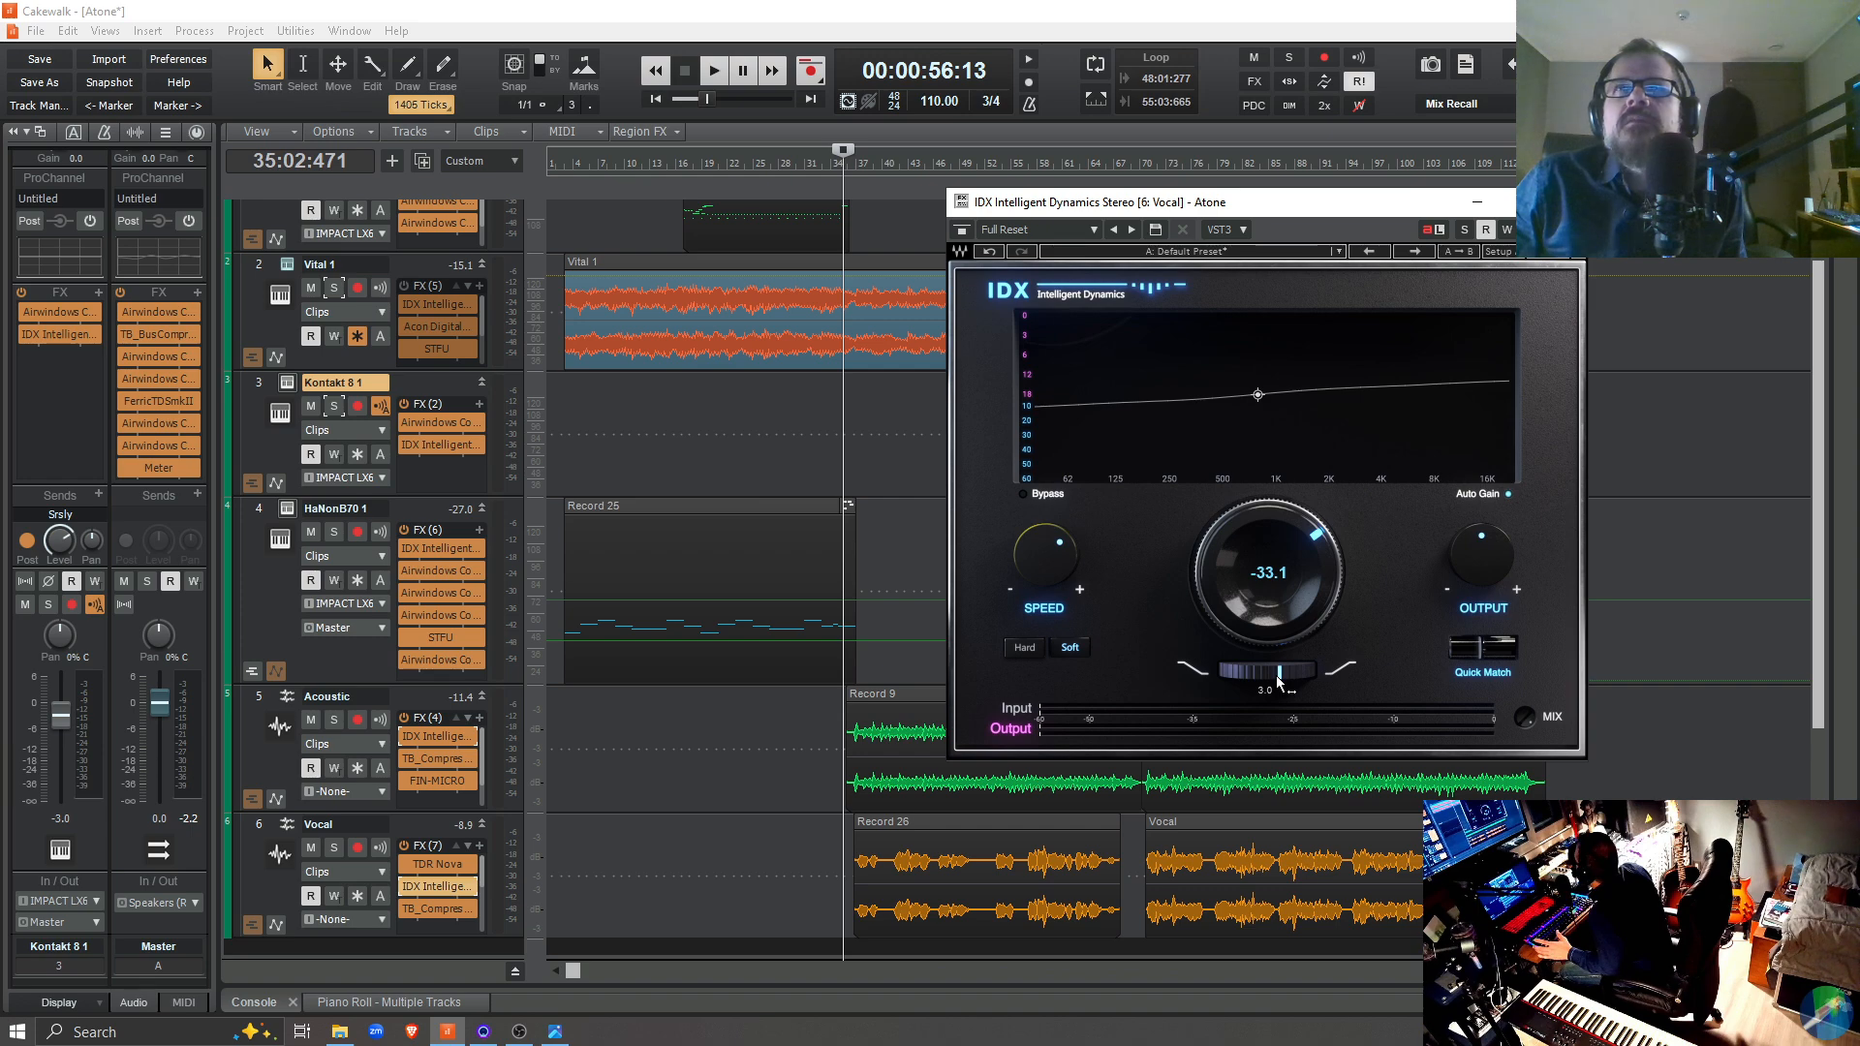
{"action": "key", "text": "space"}
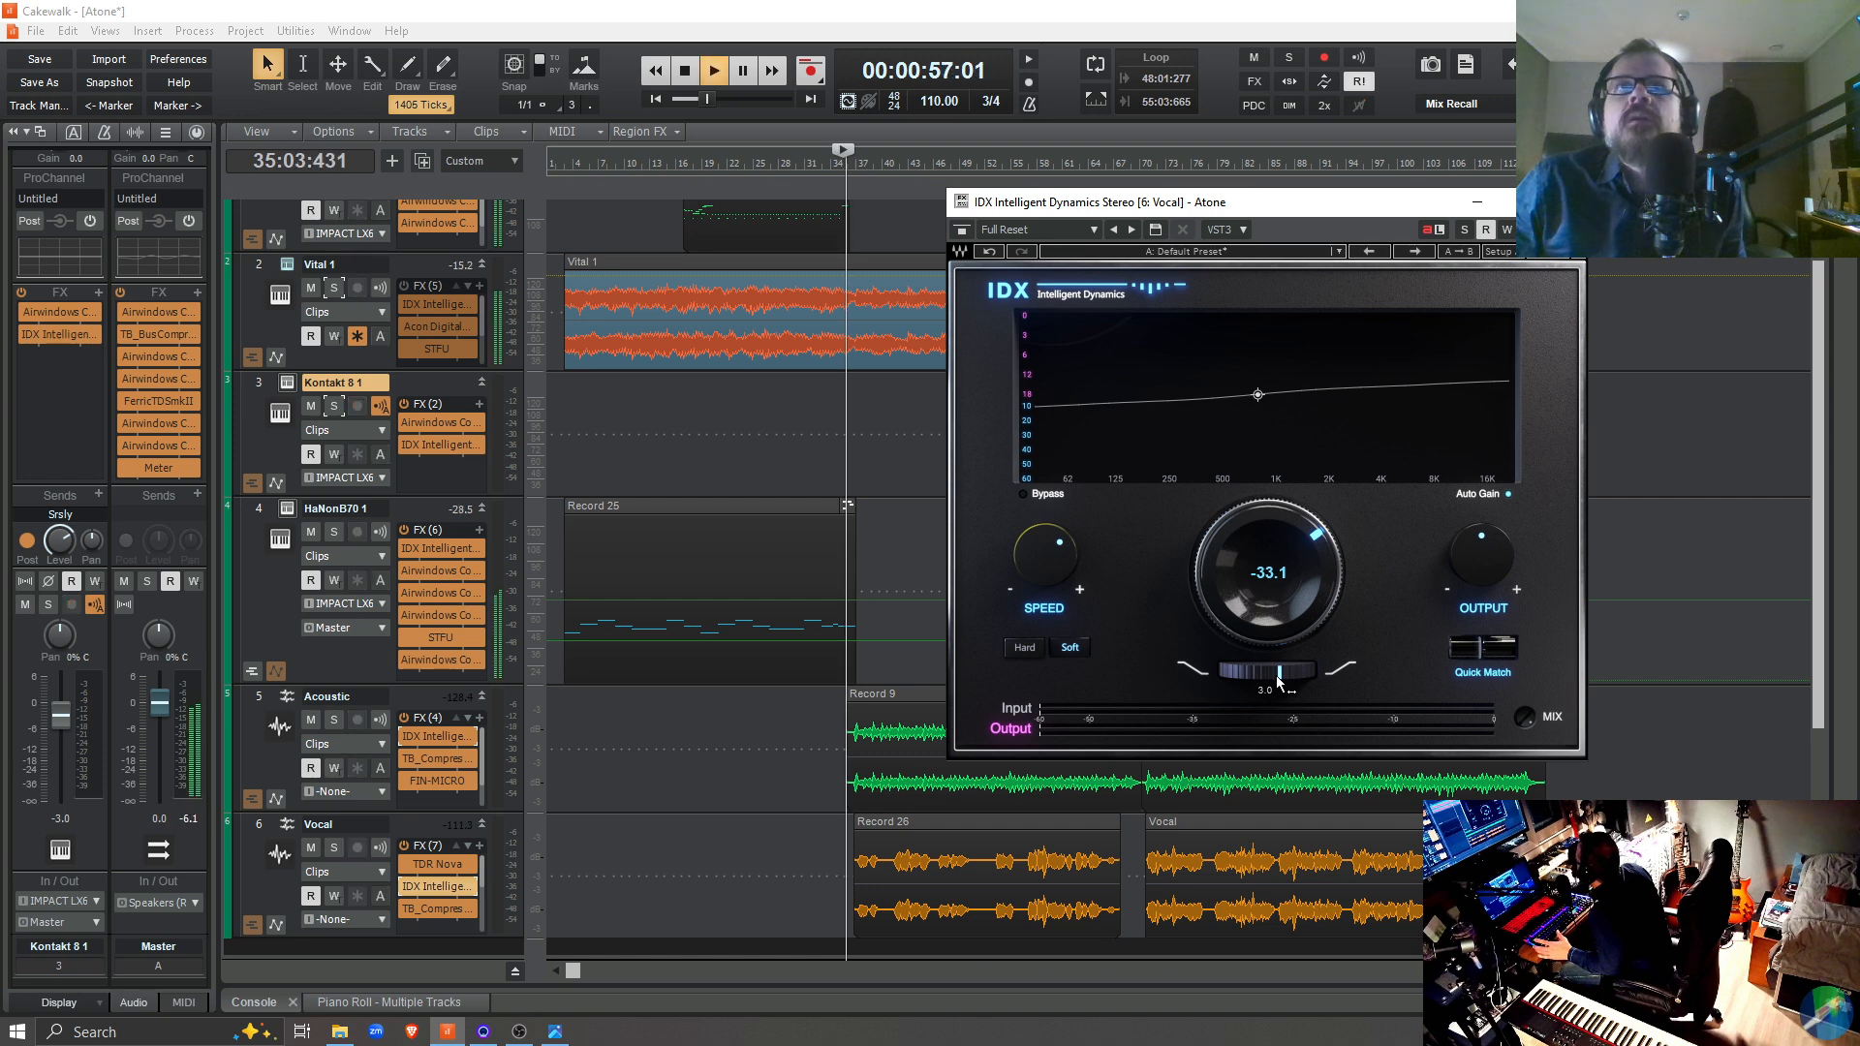
{"action": "left_click", "coordinate": [403, 887]}
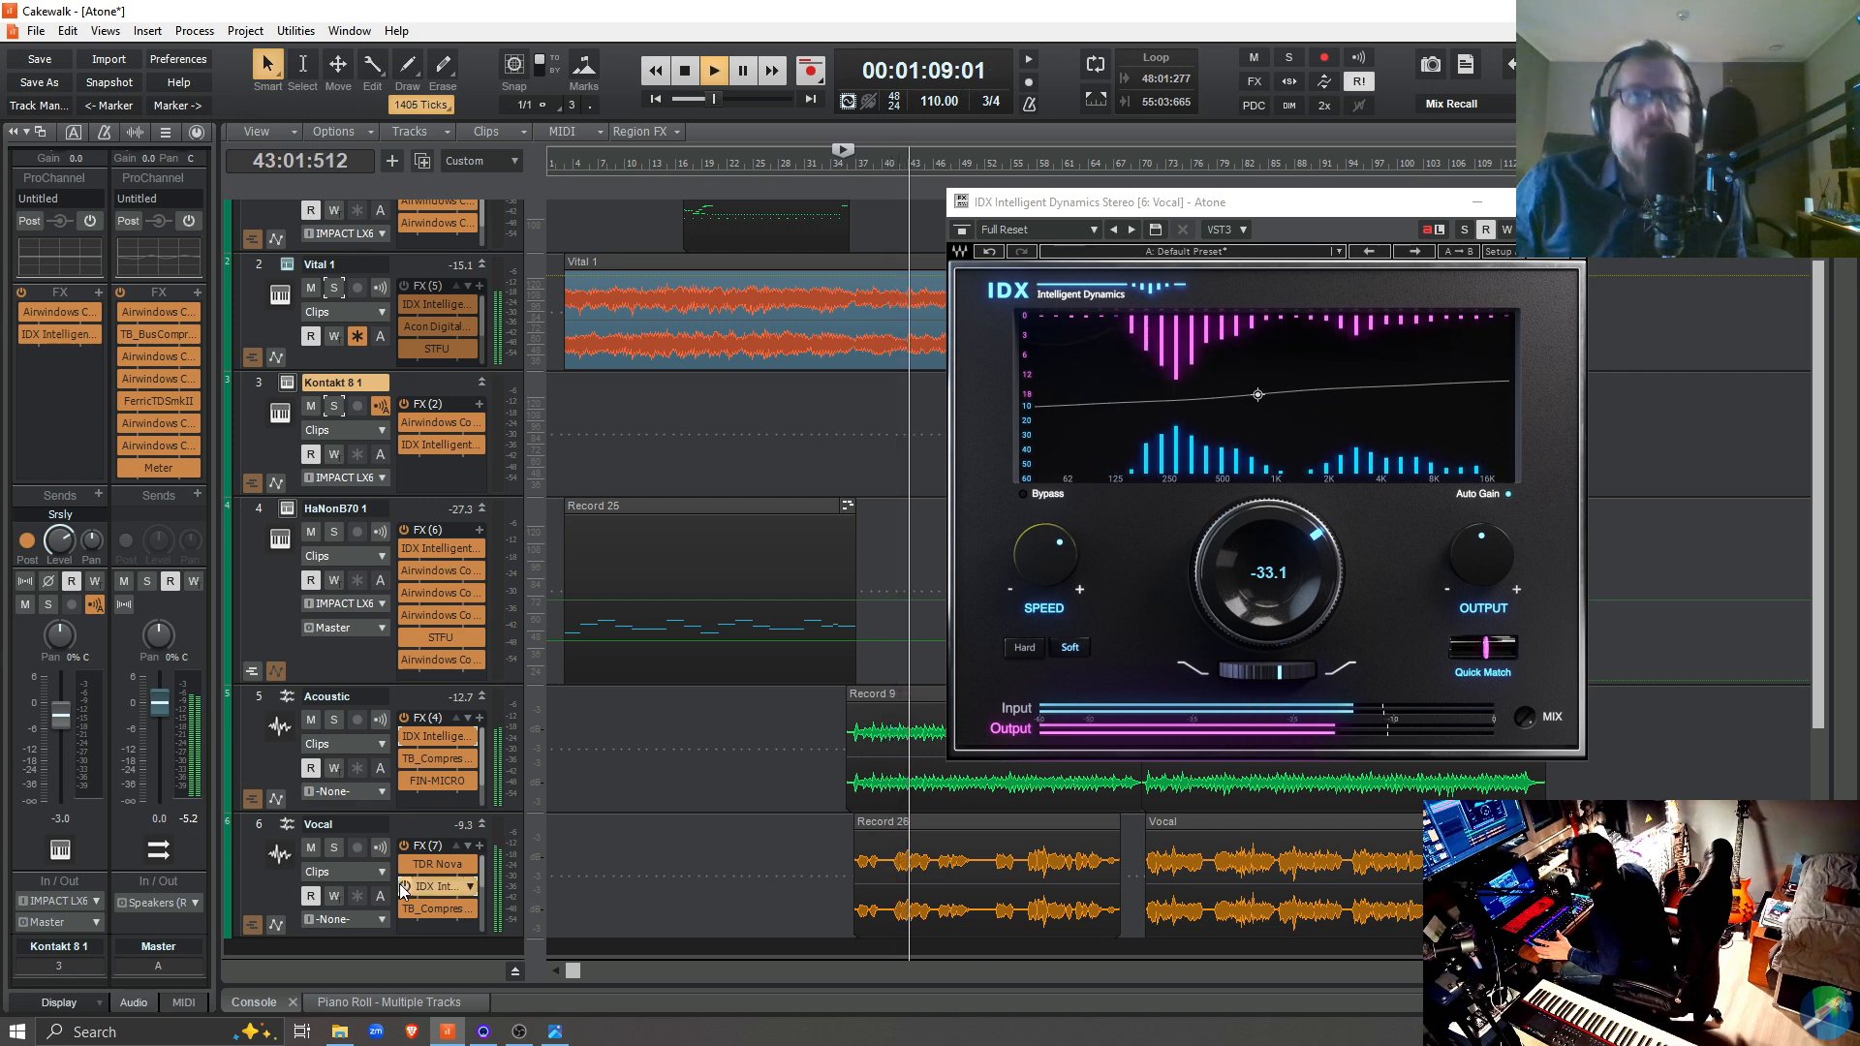
{"action": "key", "text": "space"}
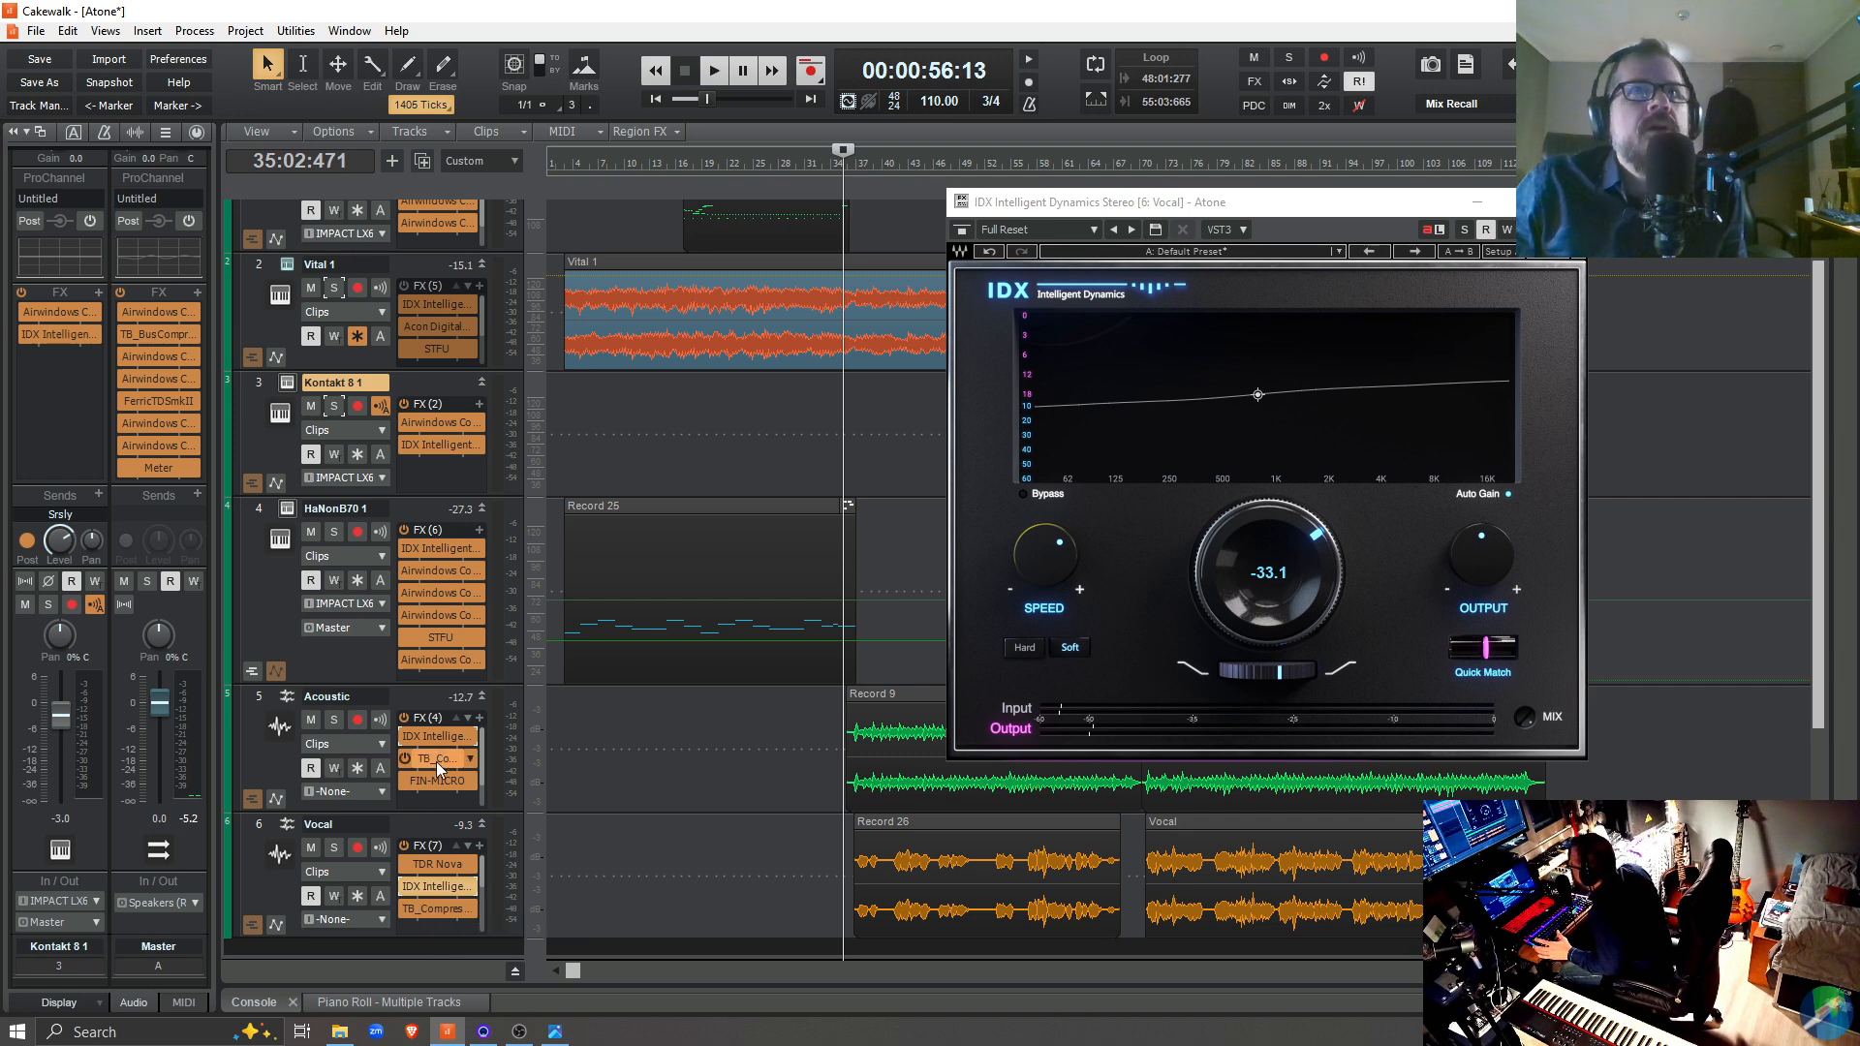
Examine the TB_Compressor_v3 settings on the Vocal track and on the Acoustic track
{"action": "double_click", "coordinate": [443, 912]}
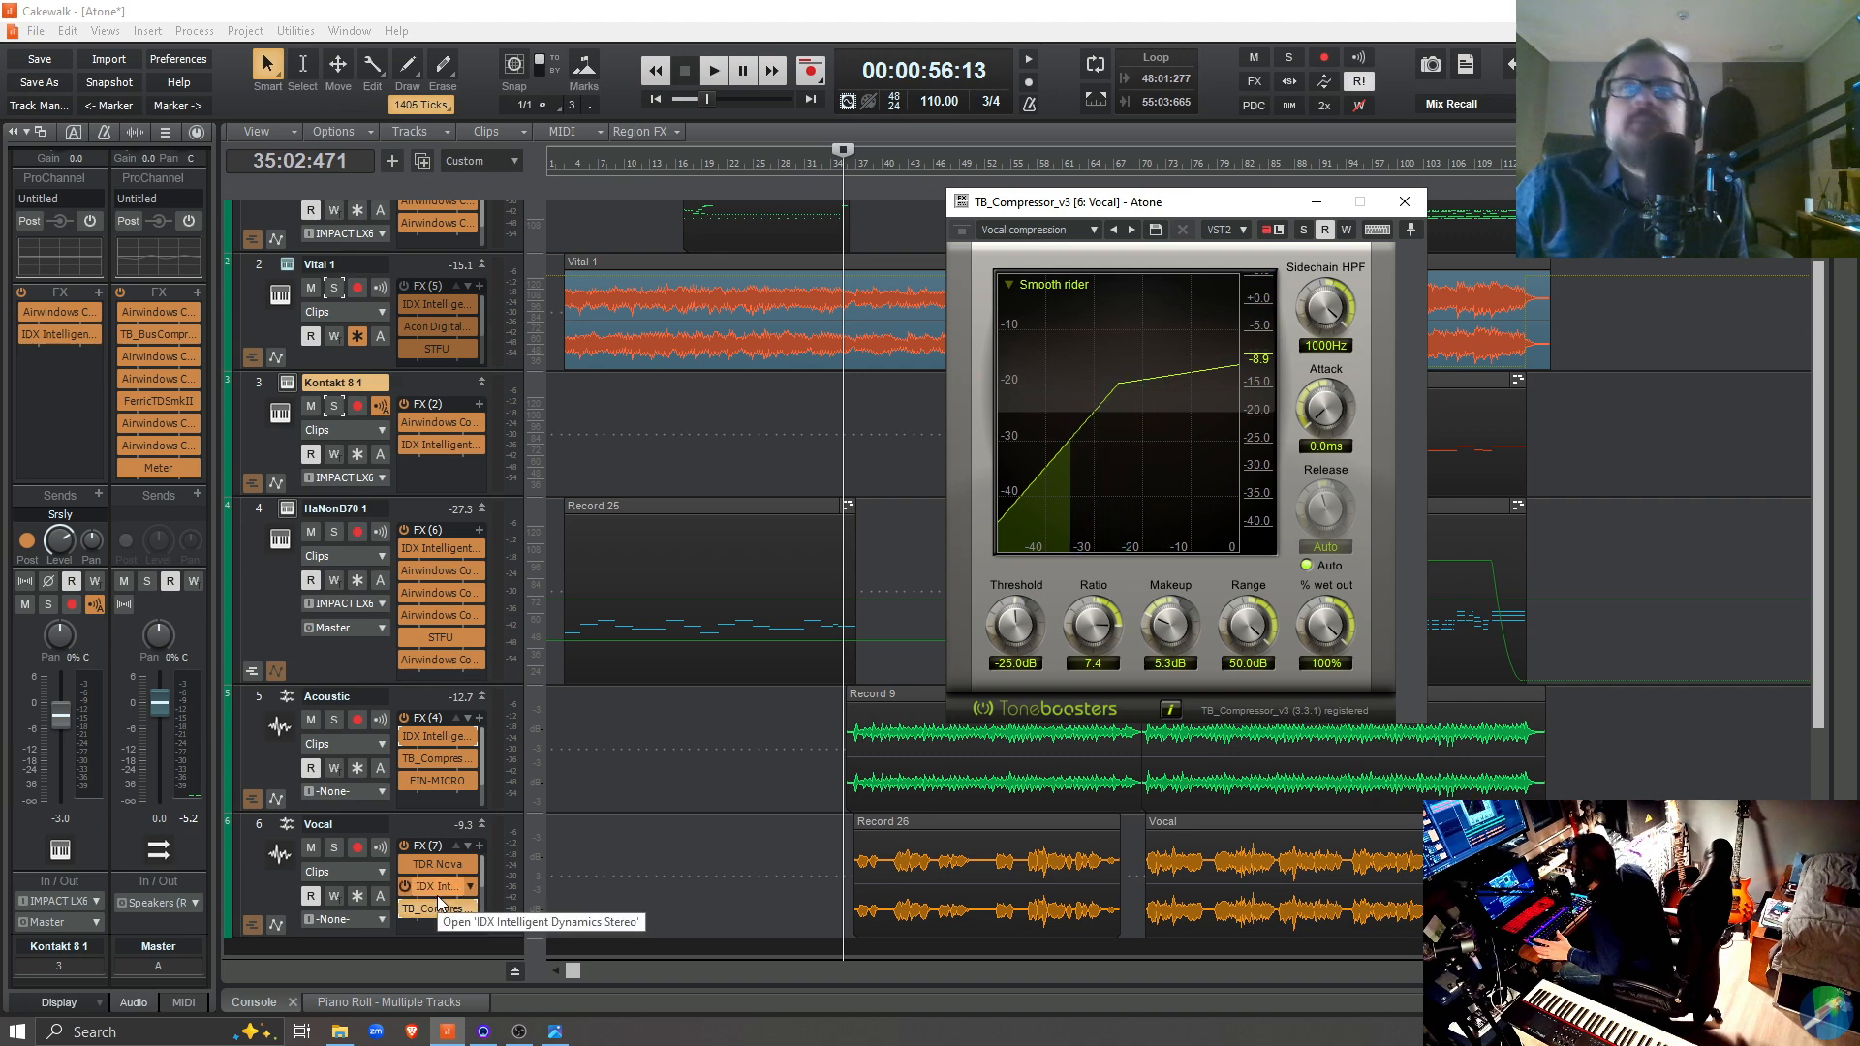
{"action": "double_click", "coordinate": [439, 756]}
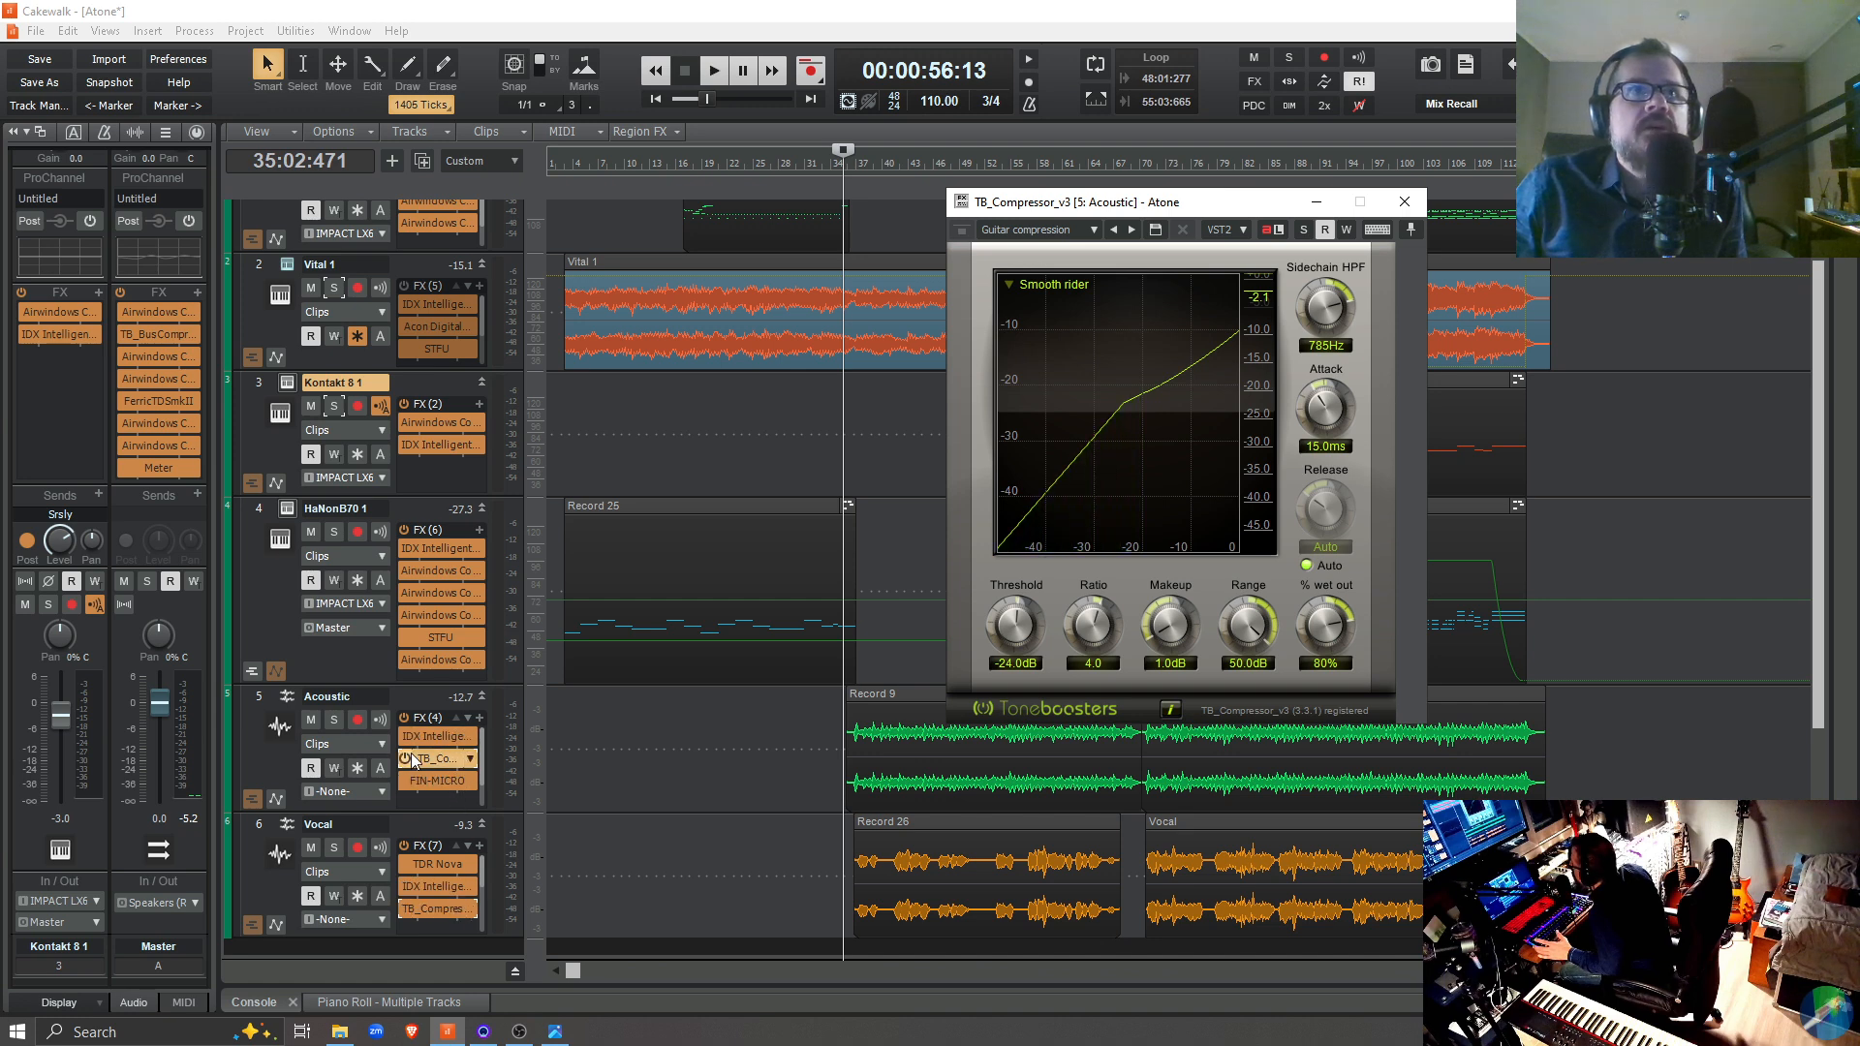
Compare the mix with the TB_Compressor_v3 on the Acoustic and Vocal tracks on and off from 35:02:471, and open the Vocal compressor
{"action": "key", "text": "space"}
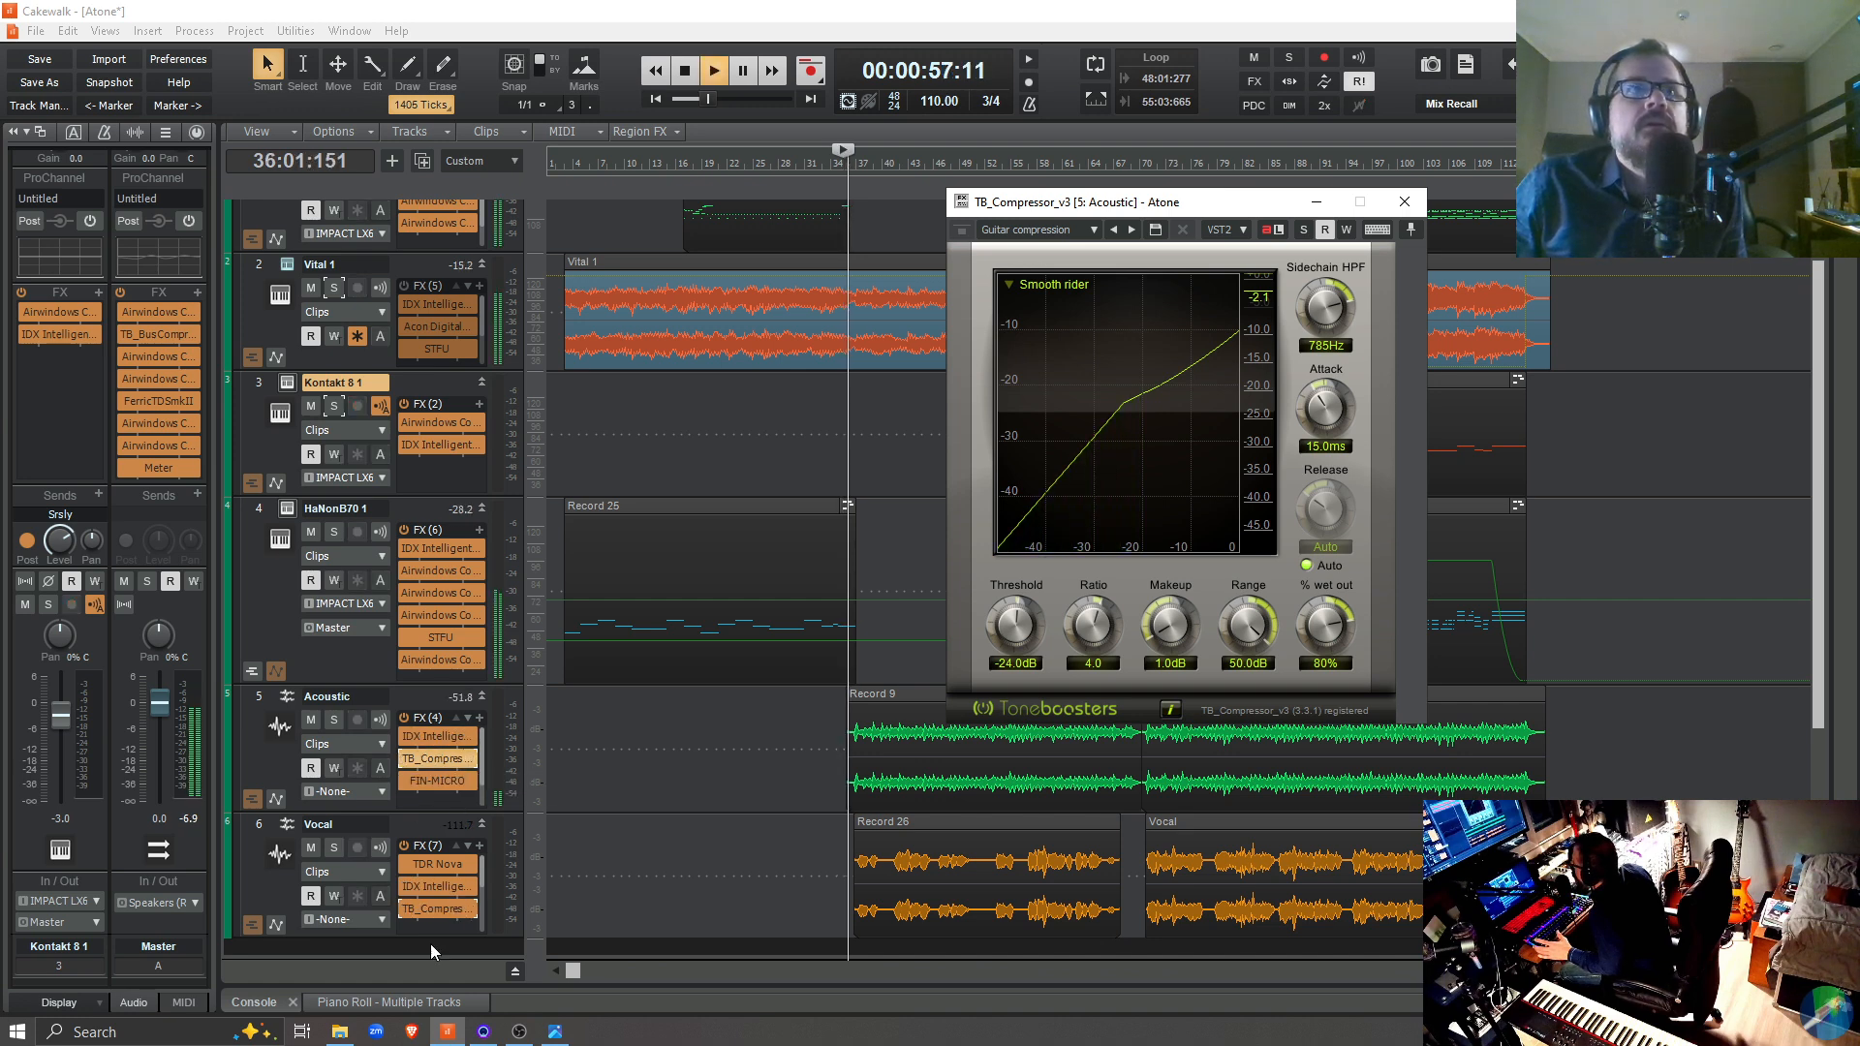
{"action": "left_click", "coordinate": [403, 763]}
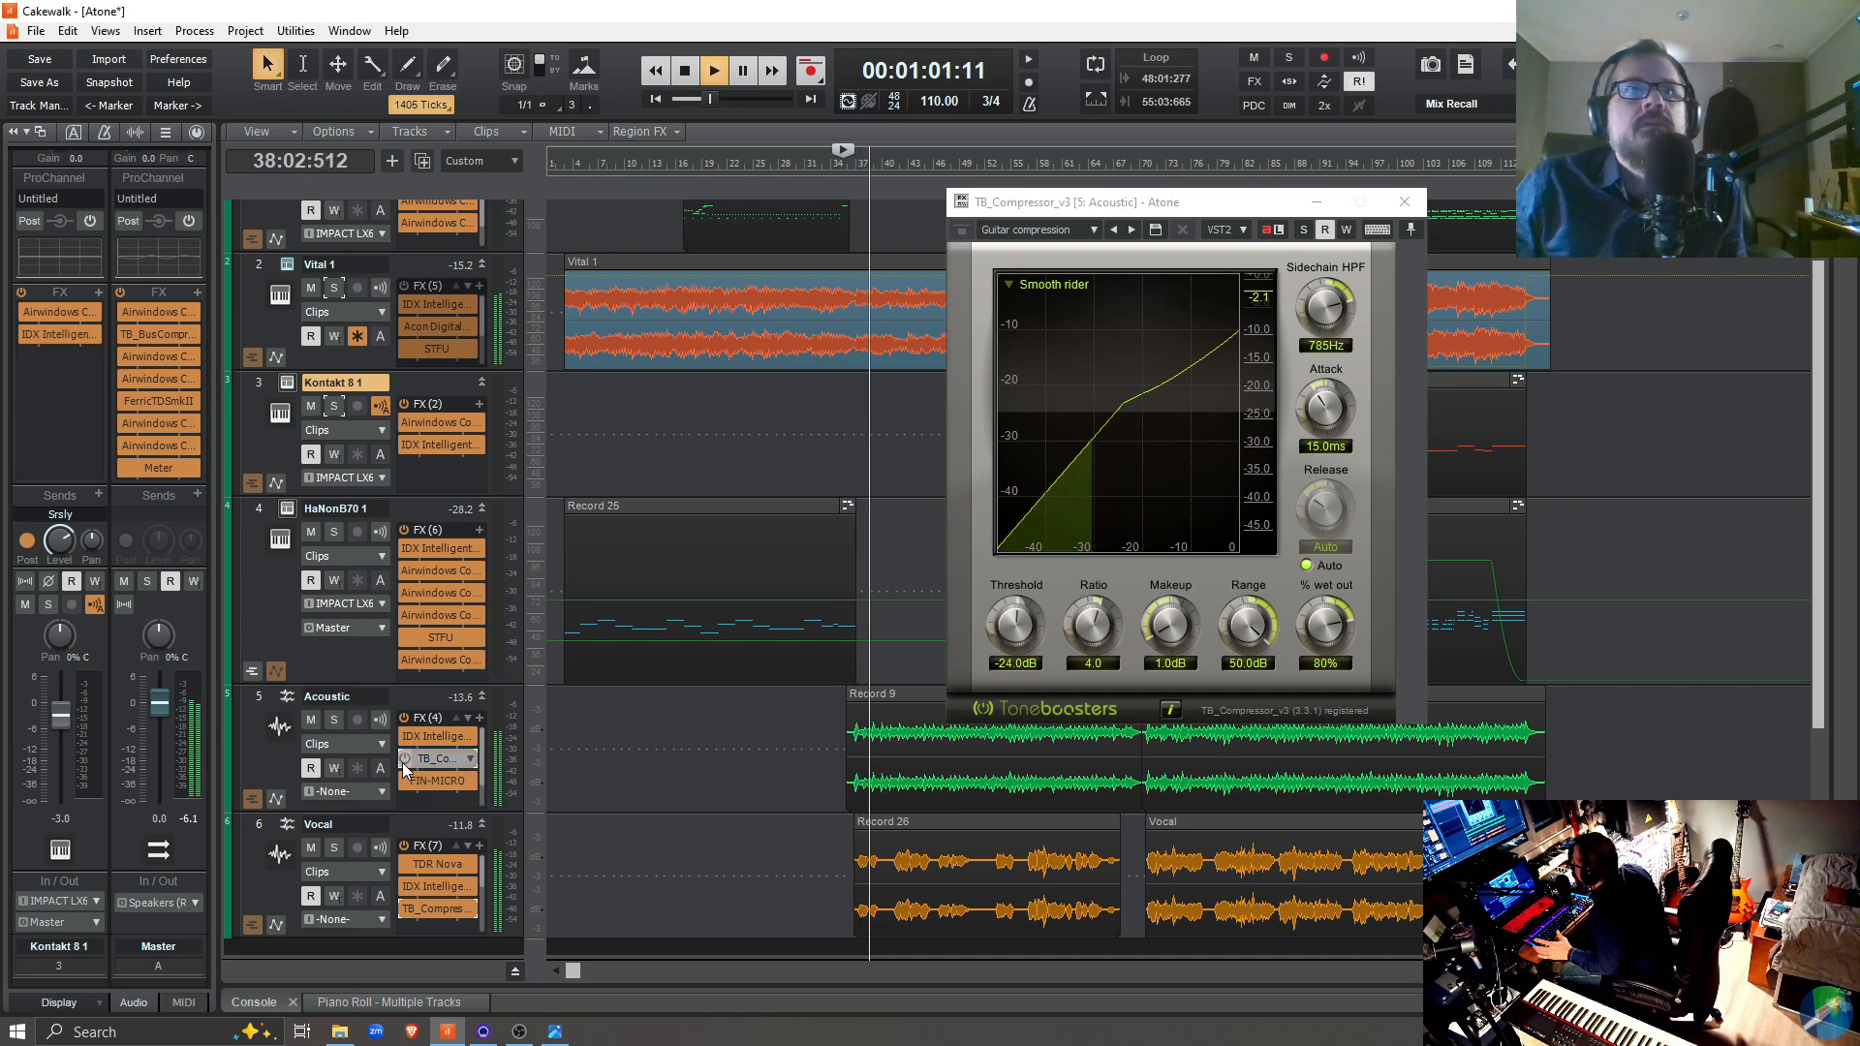
{"action": "left_click", "coordinate": [403, 911]}
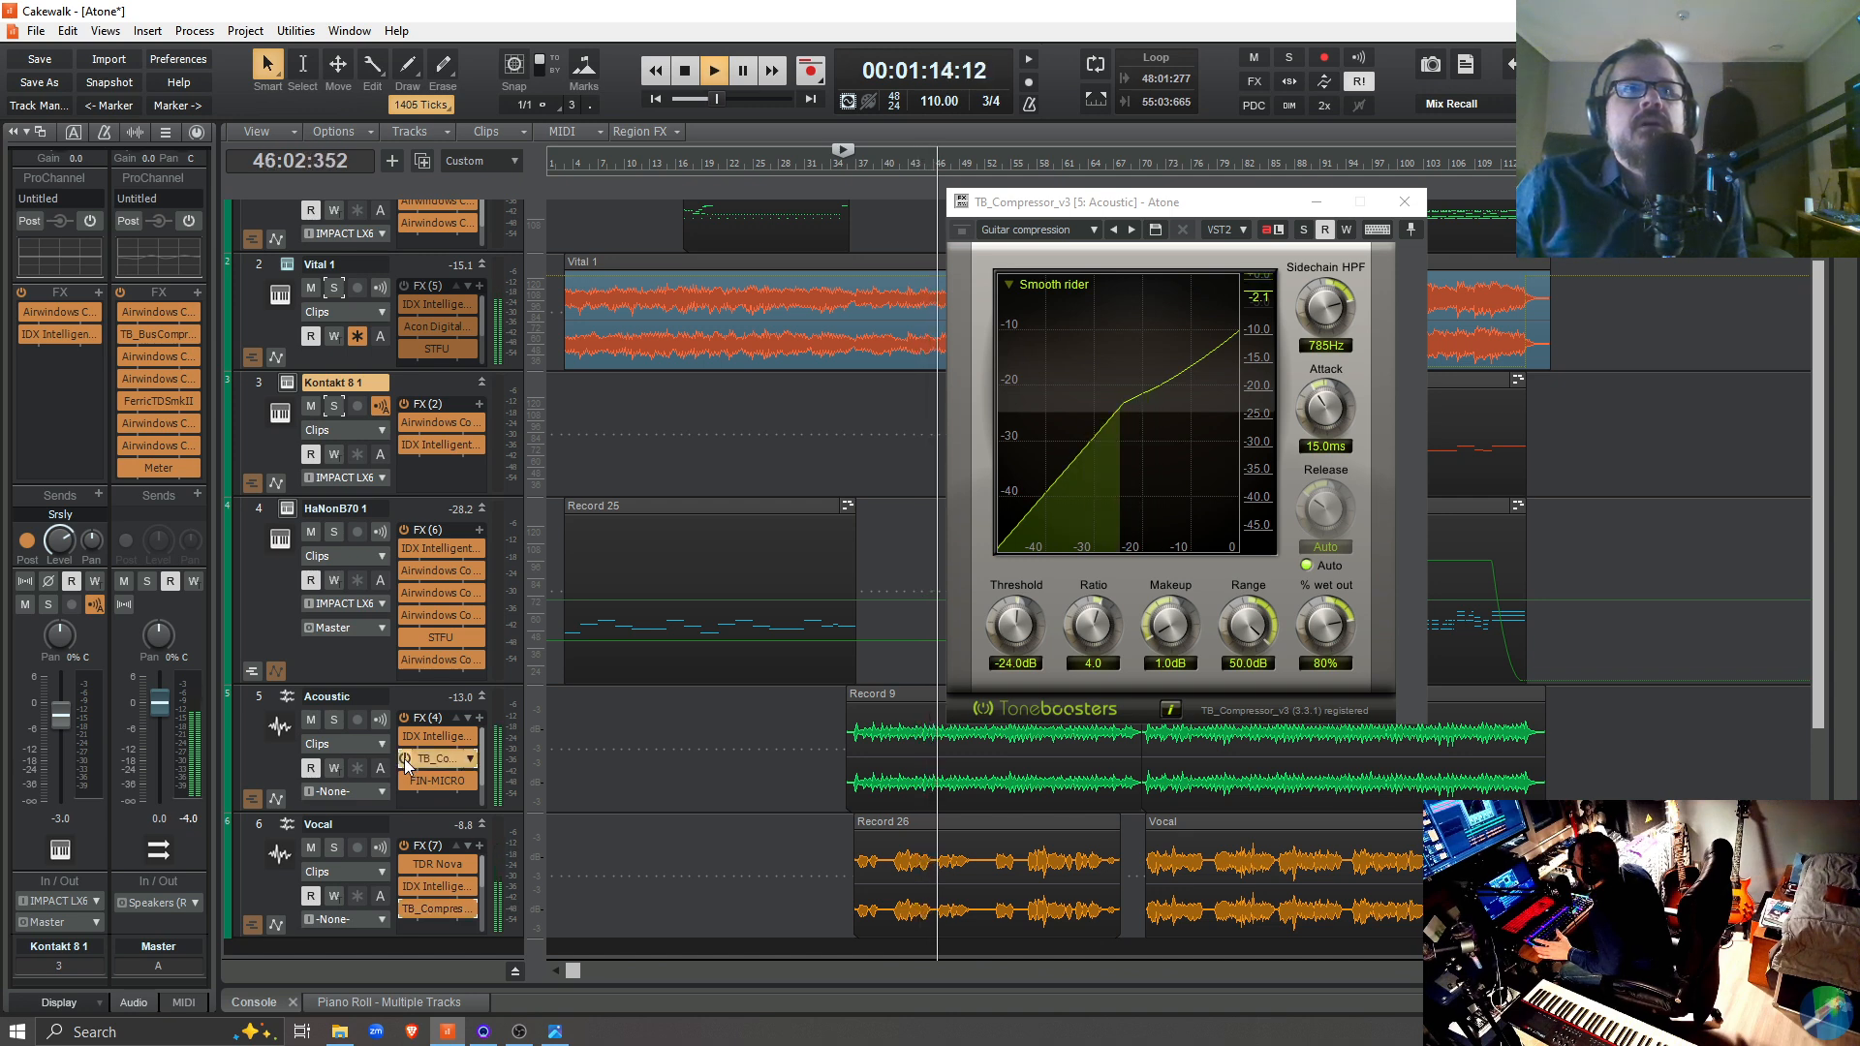
{"action": "key", "text": "space"}
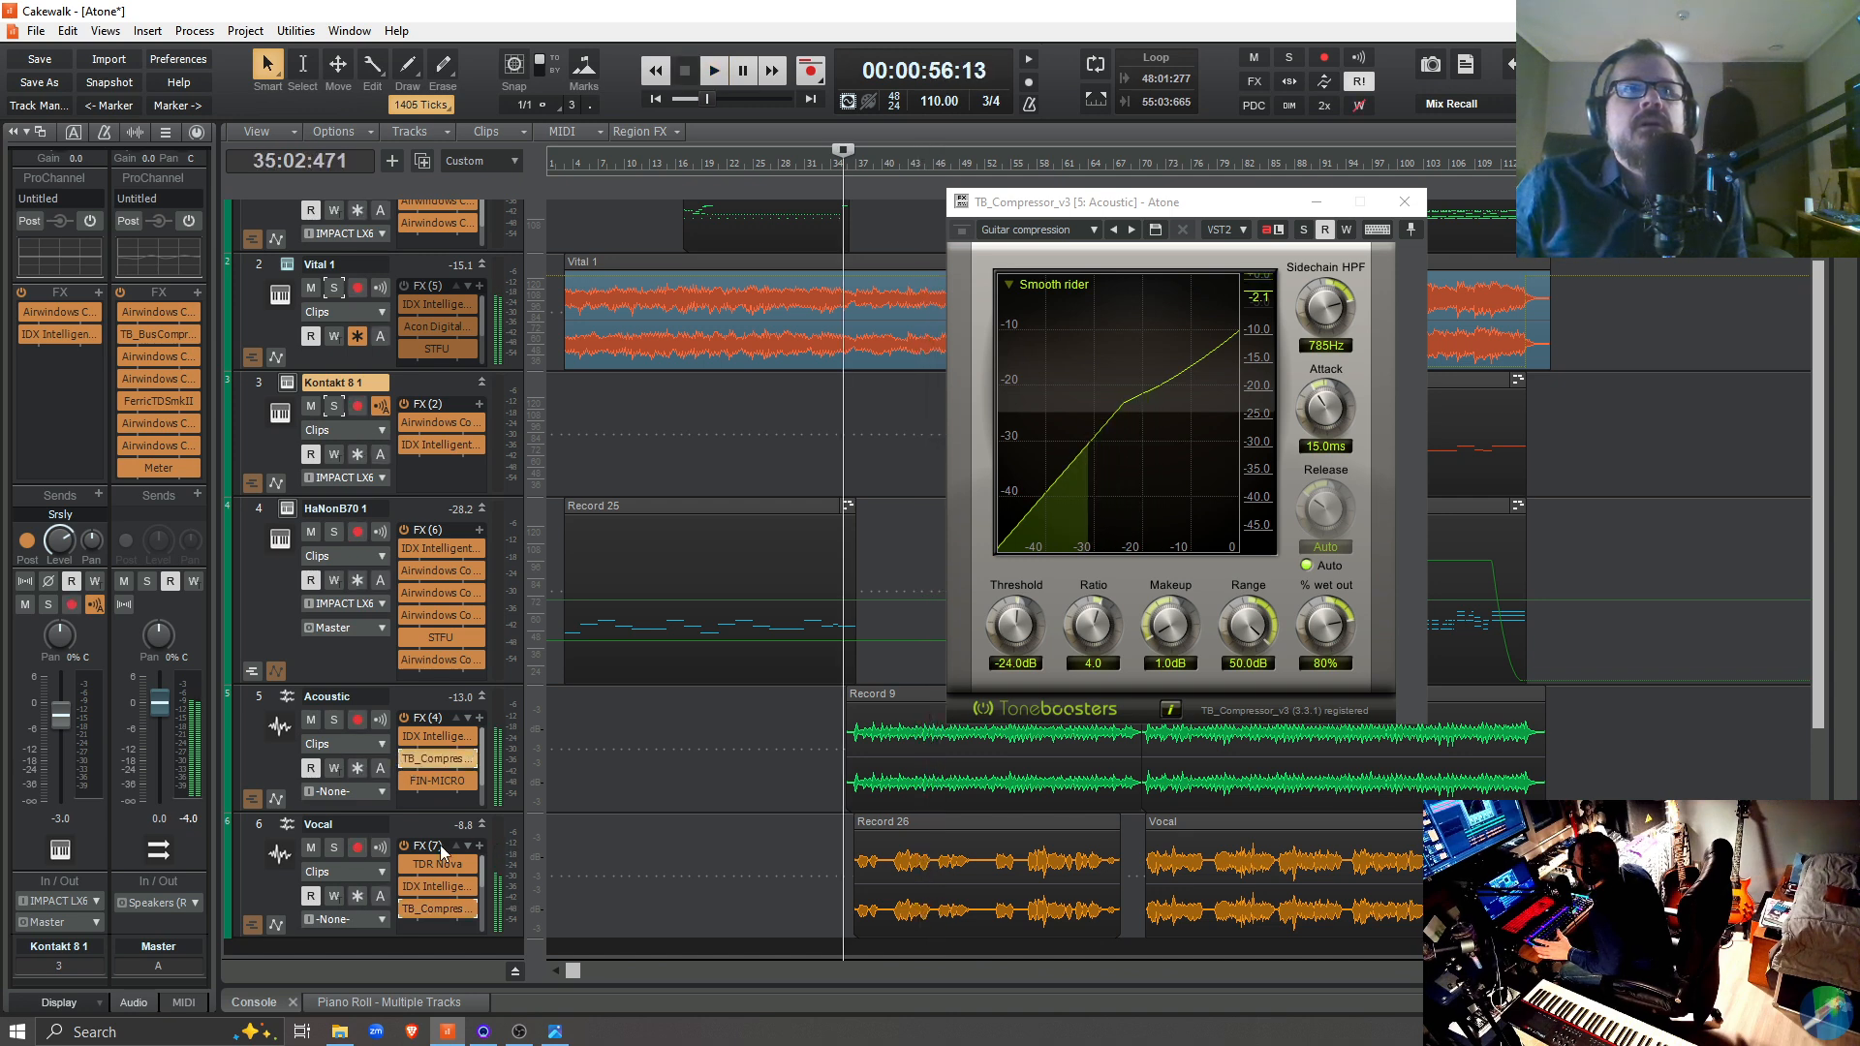
{"action": "double_click", "coordinate": [438, 909]}
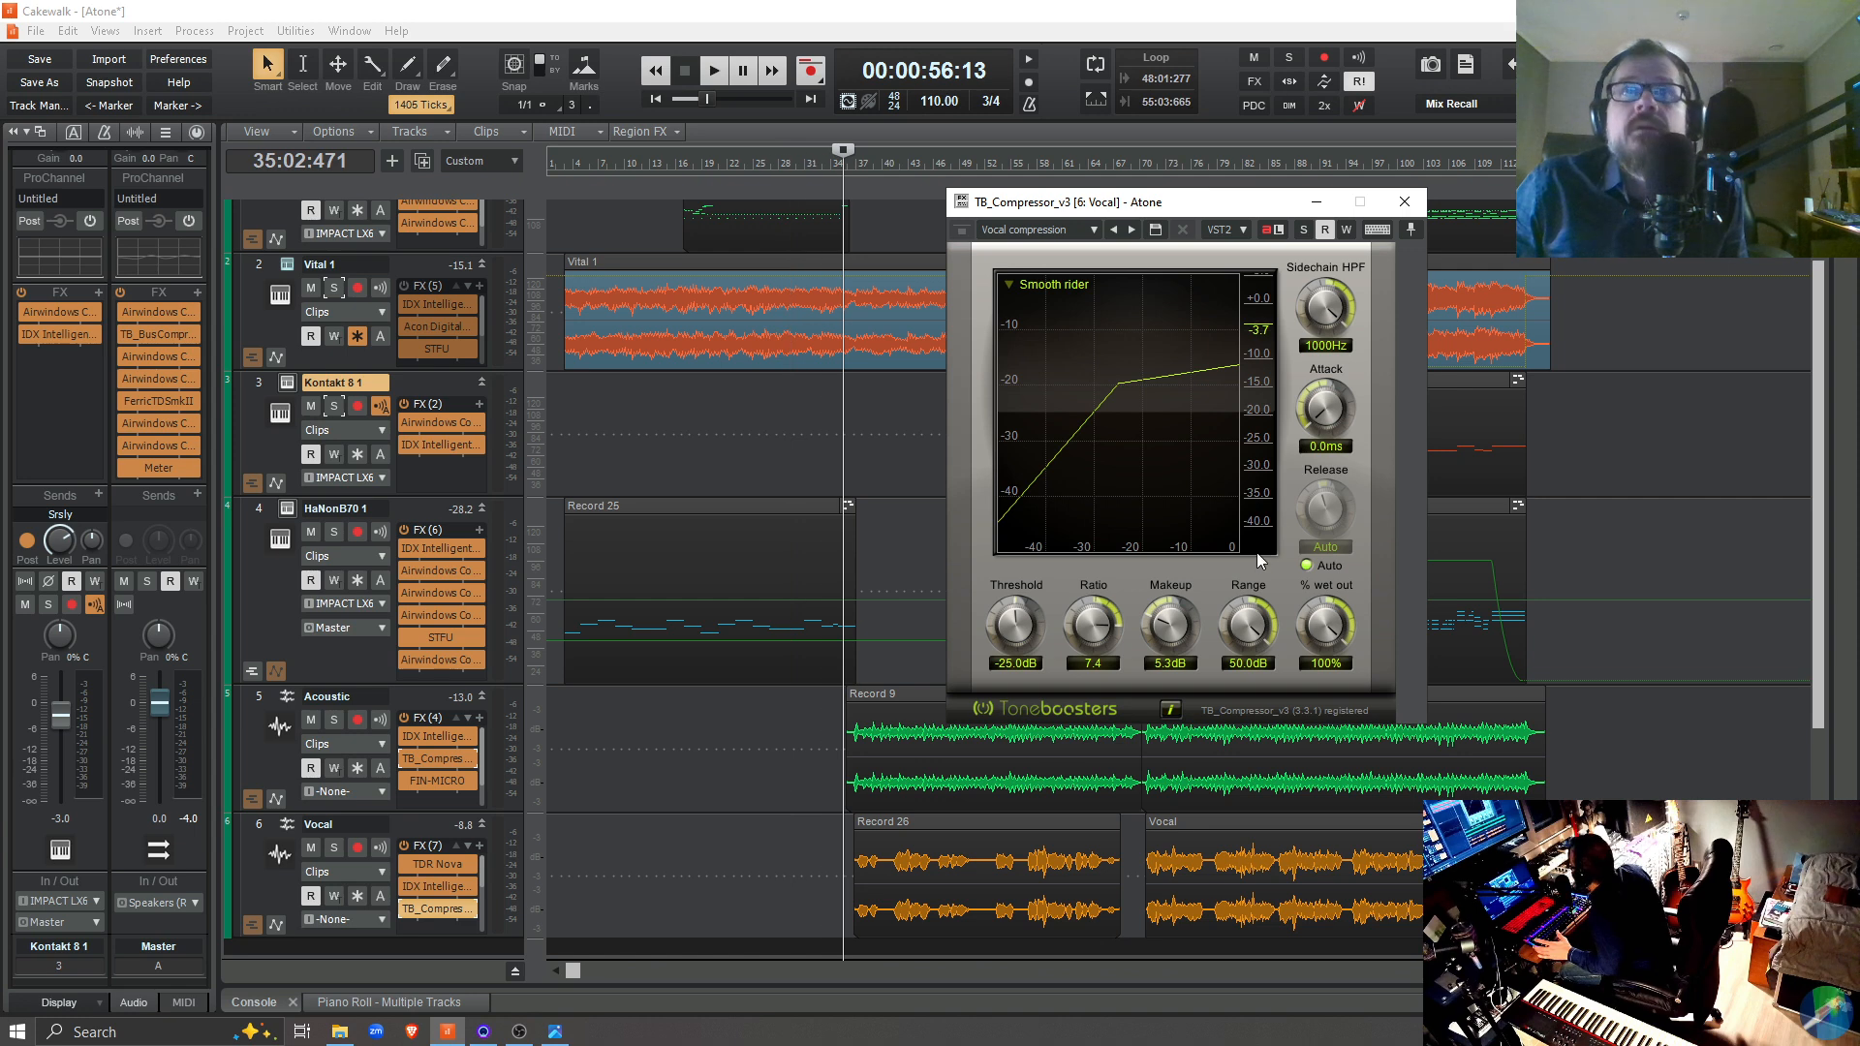
Compare the Vocal track's IDX Intelligent Dynamics on and off during playback from 35:02:471, and close its window
{"action": "key", "text": "space"}
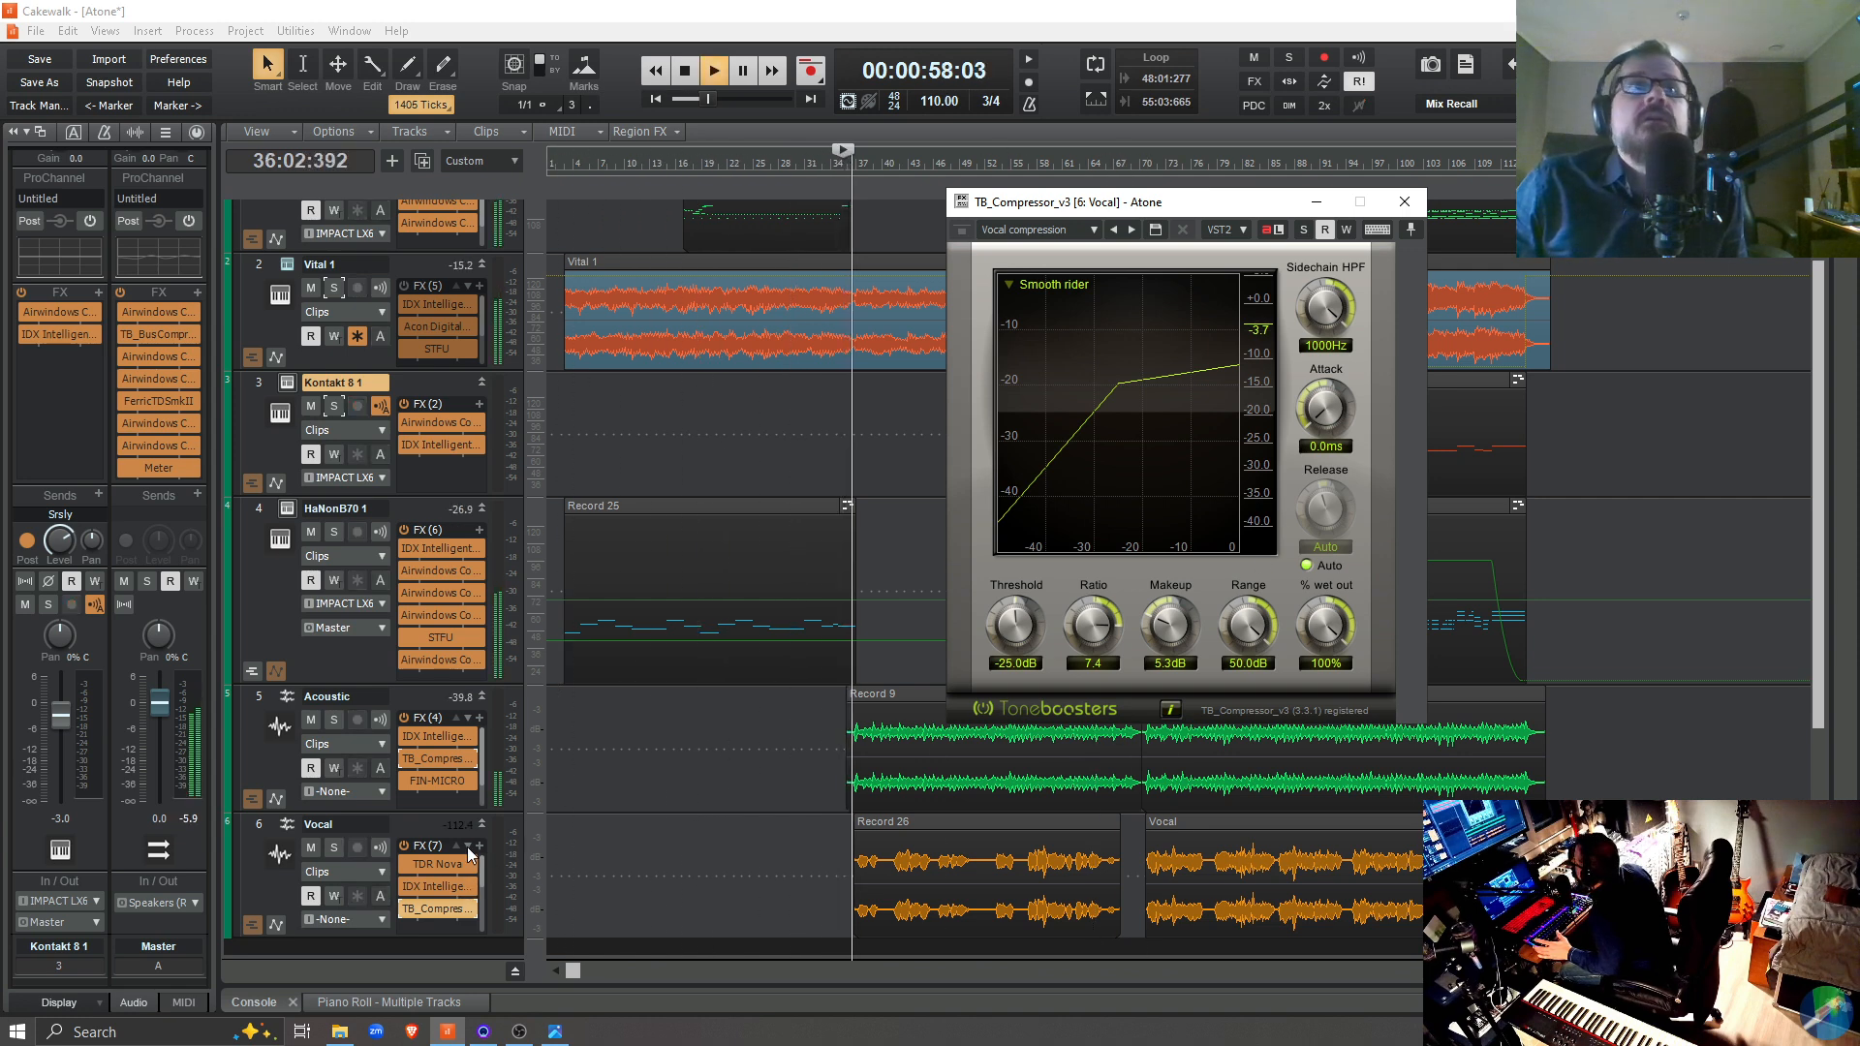
{"action": "double_click", "coordinate": [436, 887]}
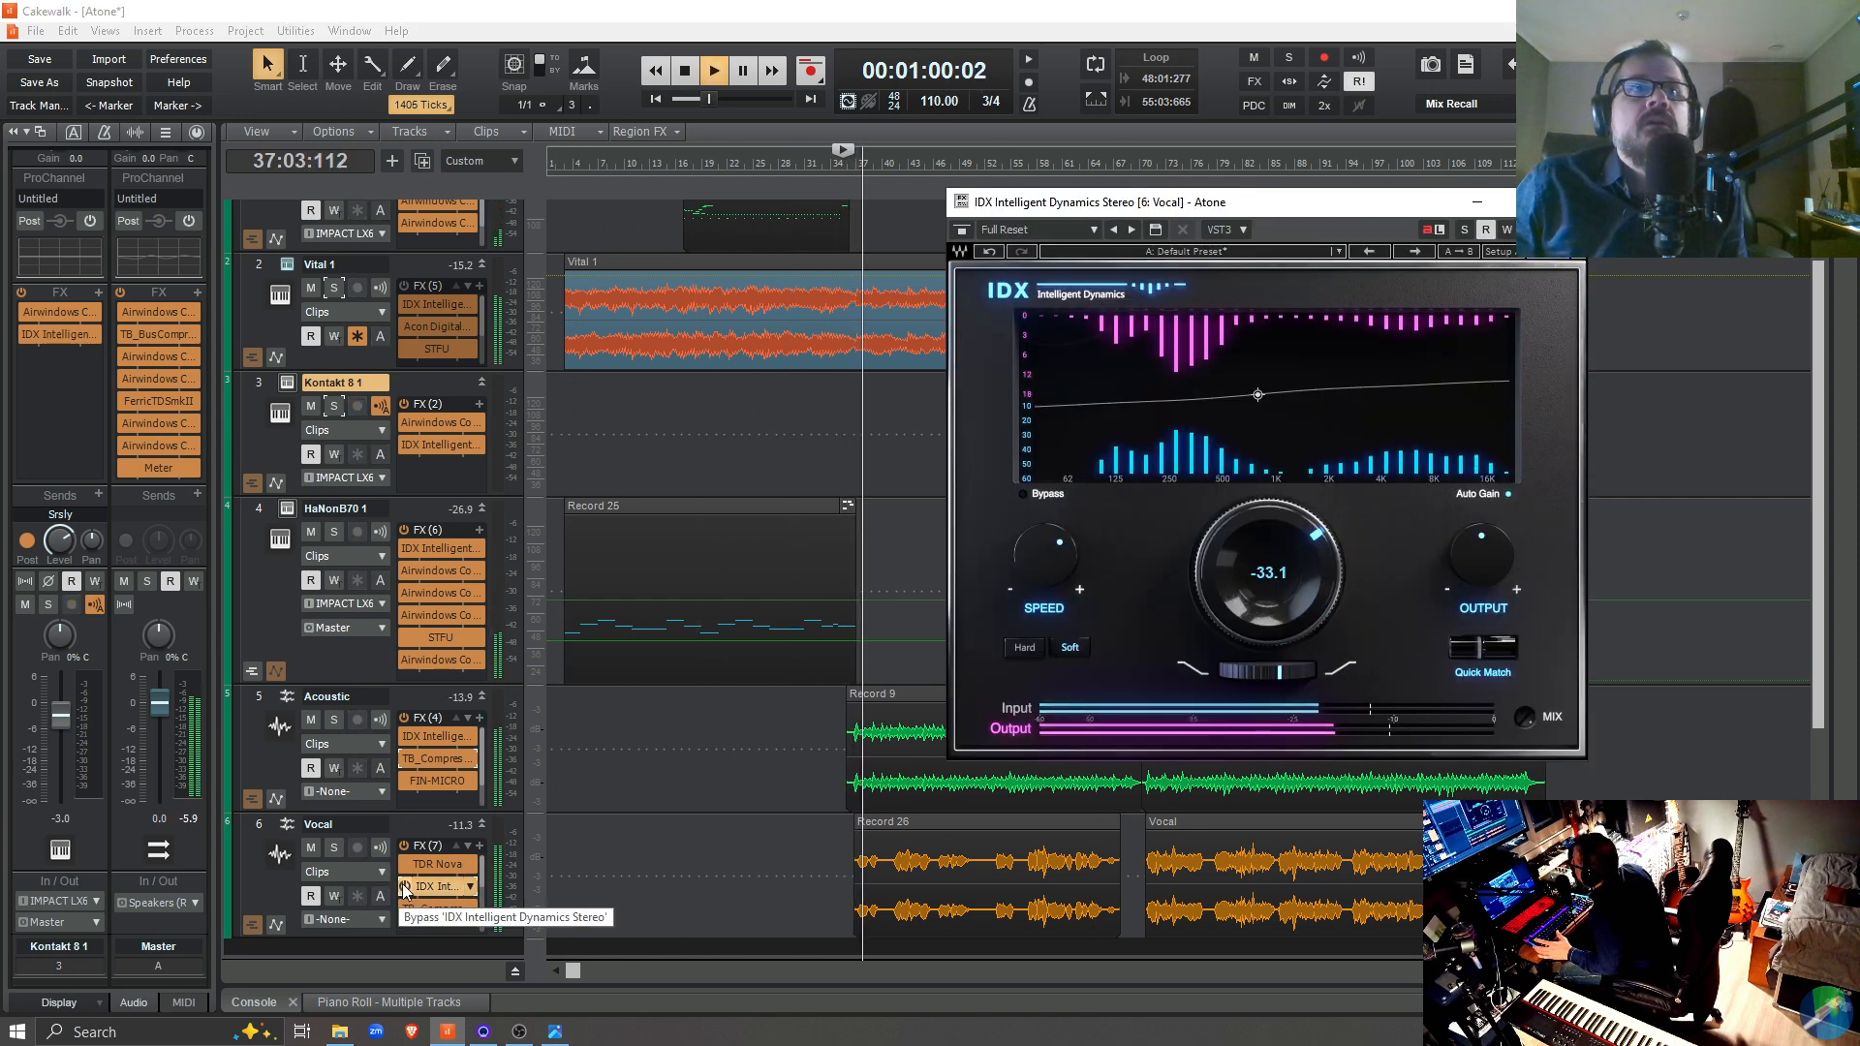
{"action": "left_click", "coordinate": [405, 885]}
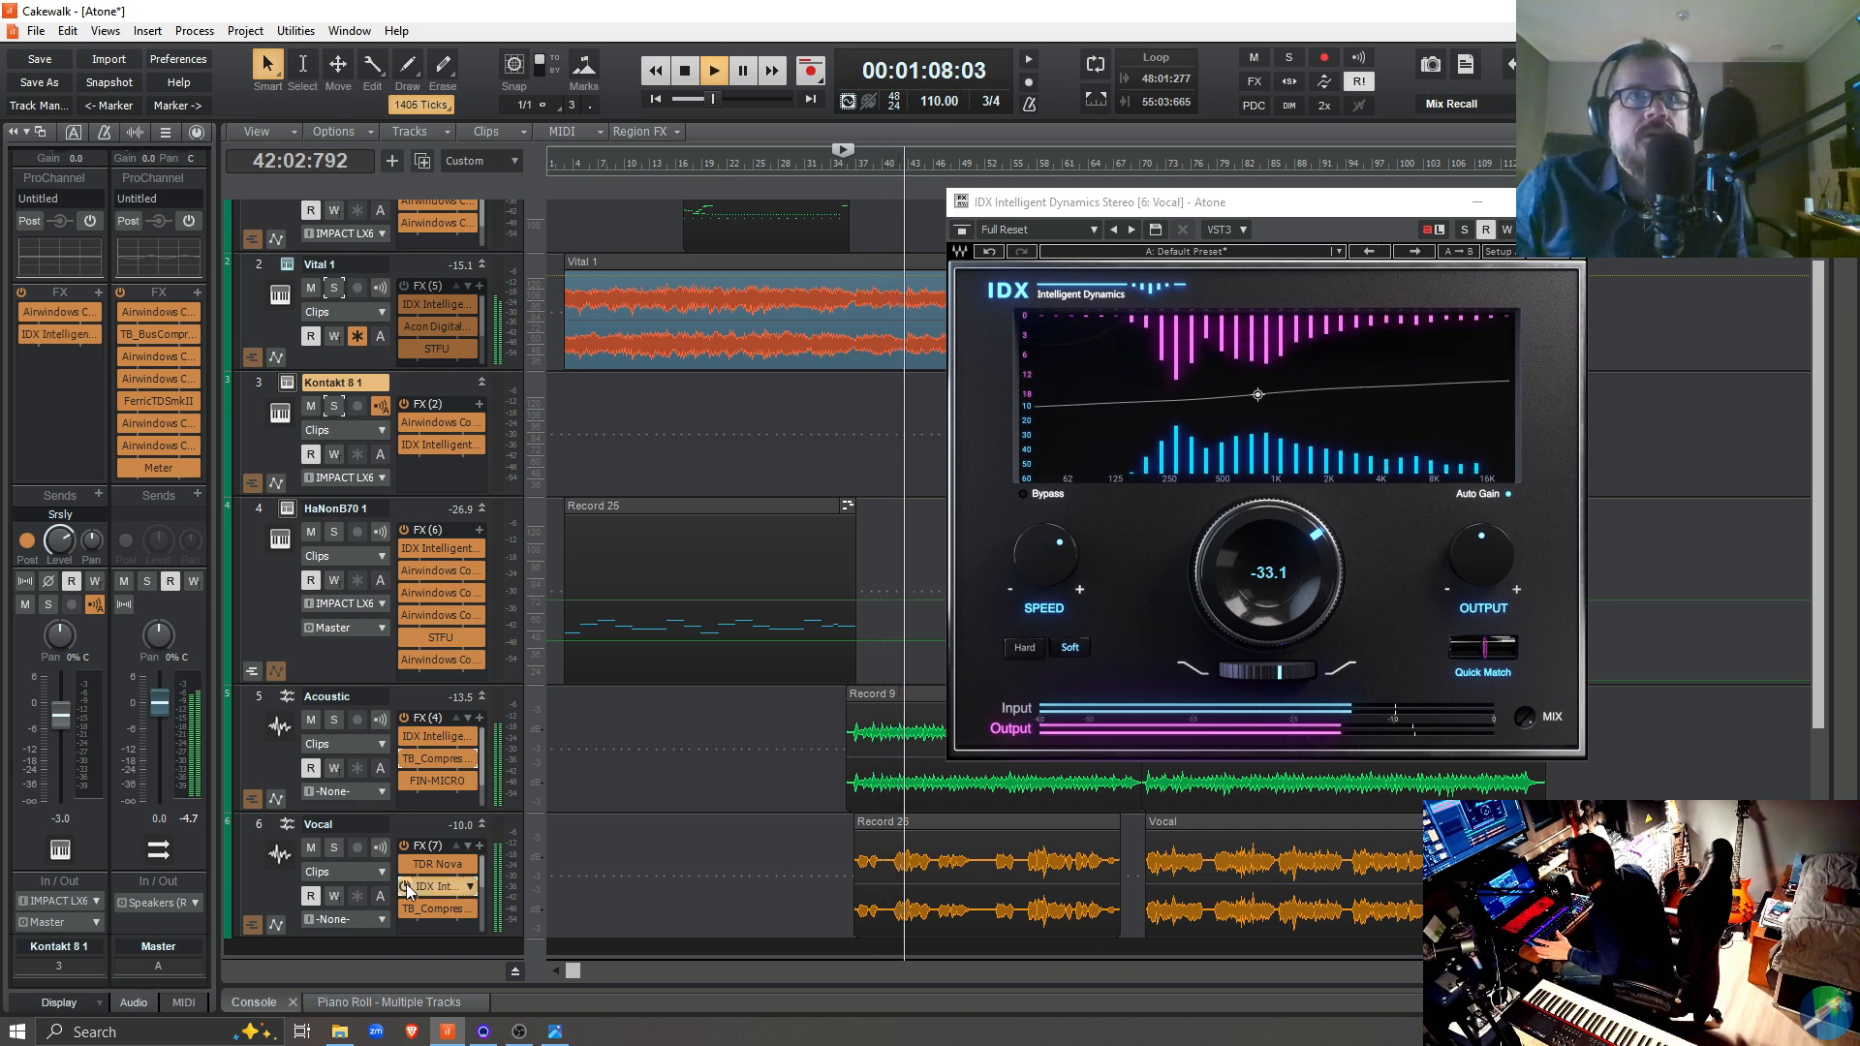
{"action": "left_click", "coordinate": [405, 885]}
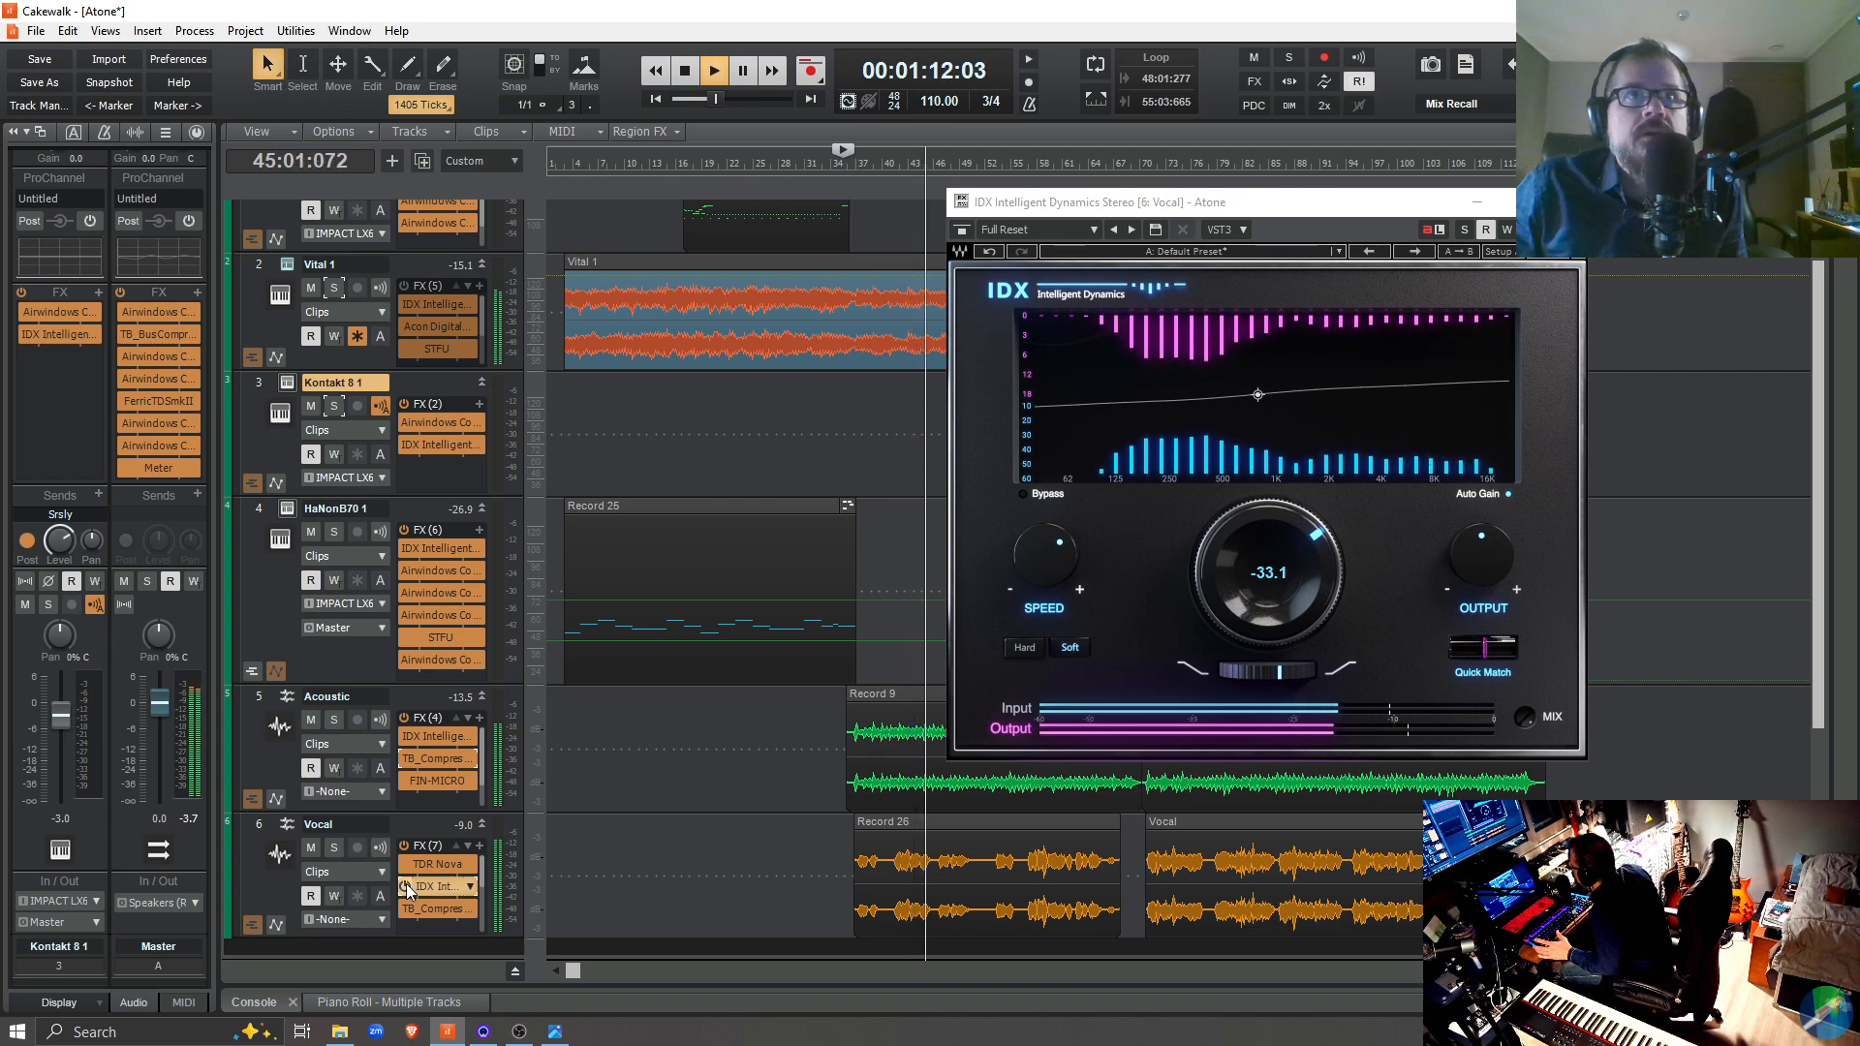
{"action": "key", "text": "space"}
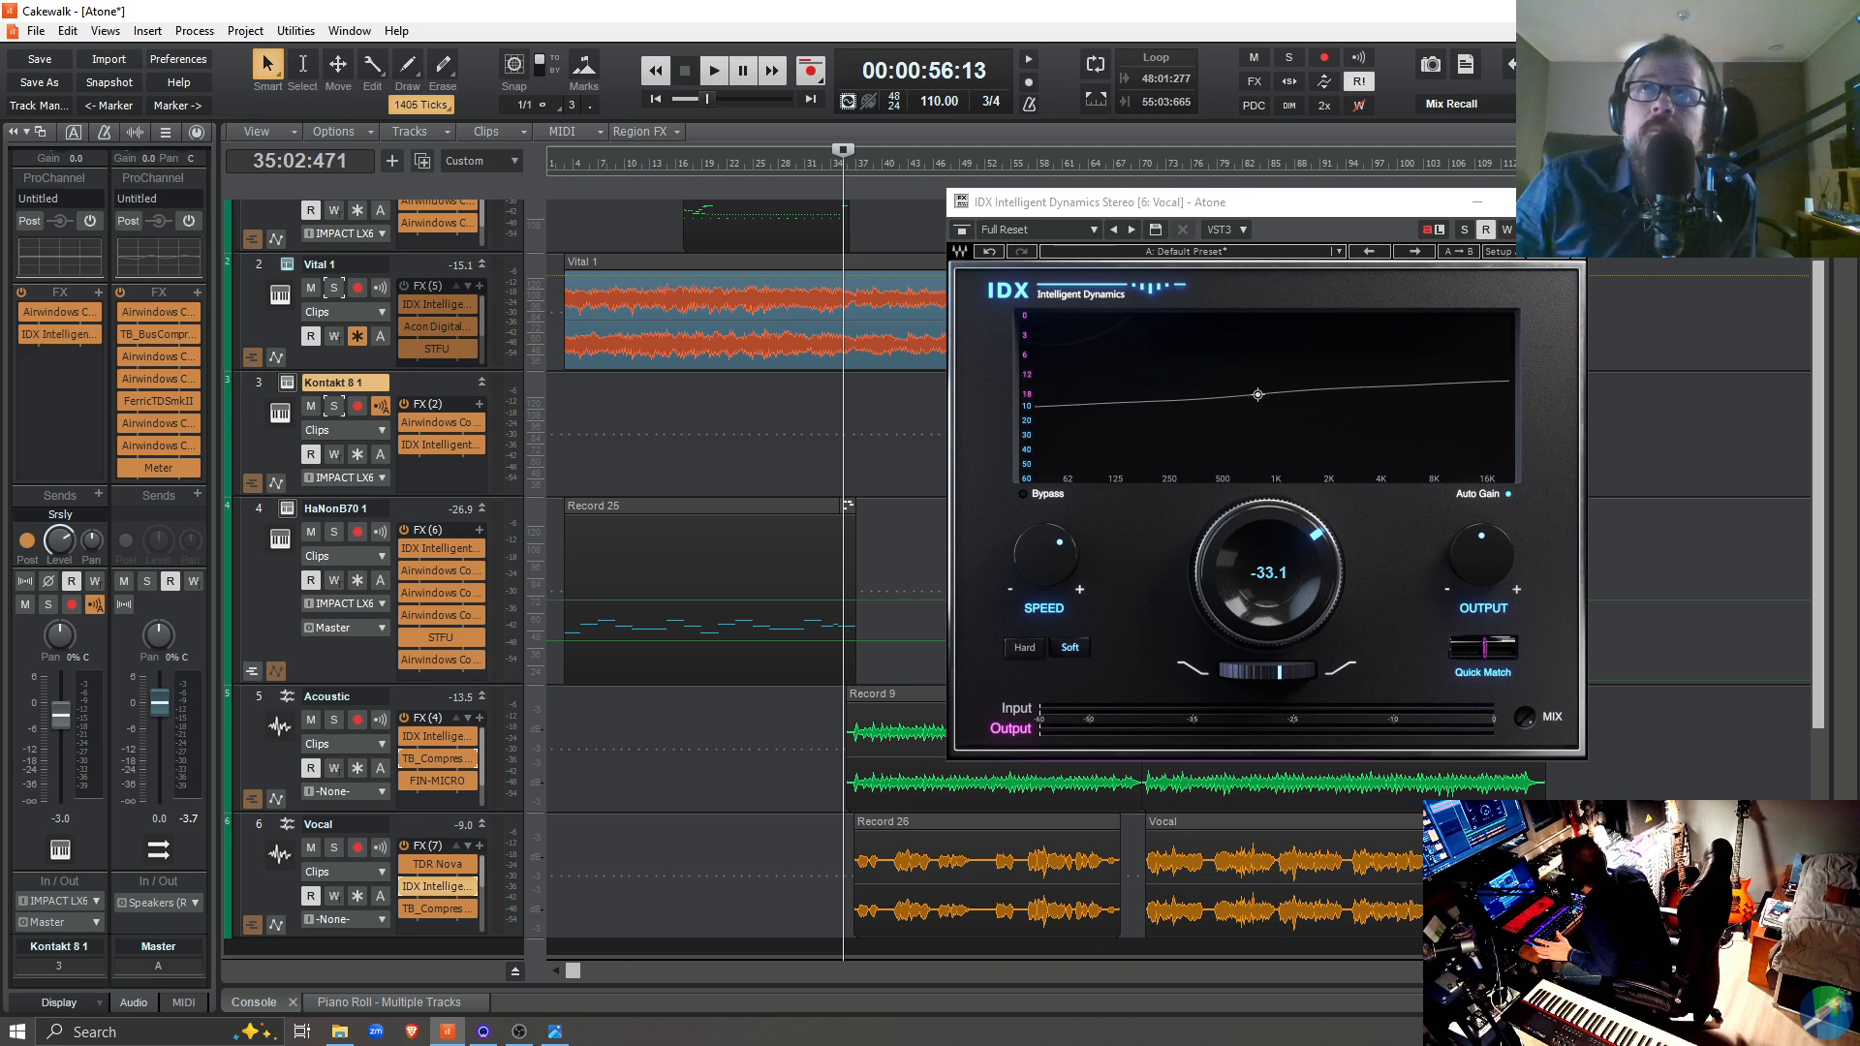
{"action": "left_click", "coordinate": [1565, 203]}
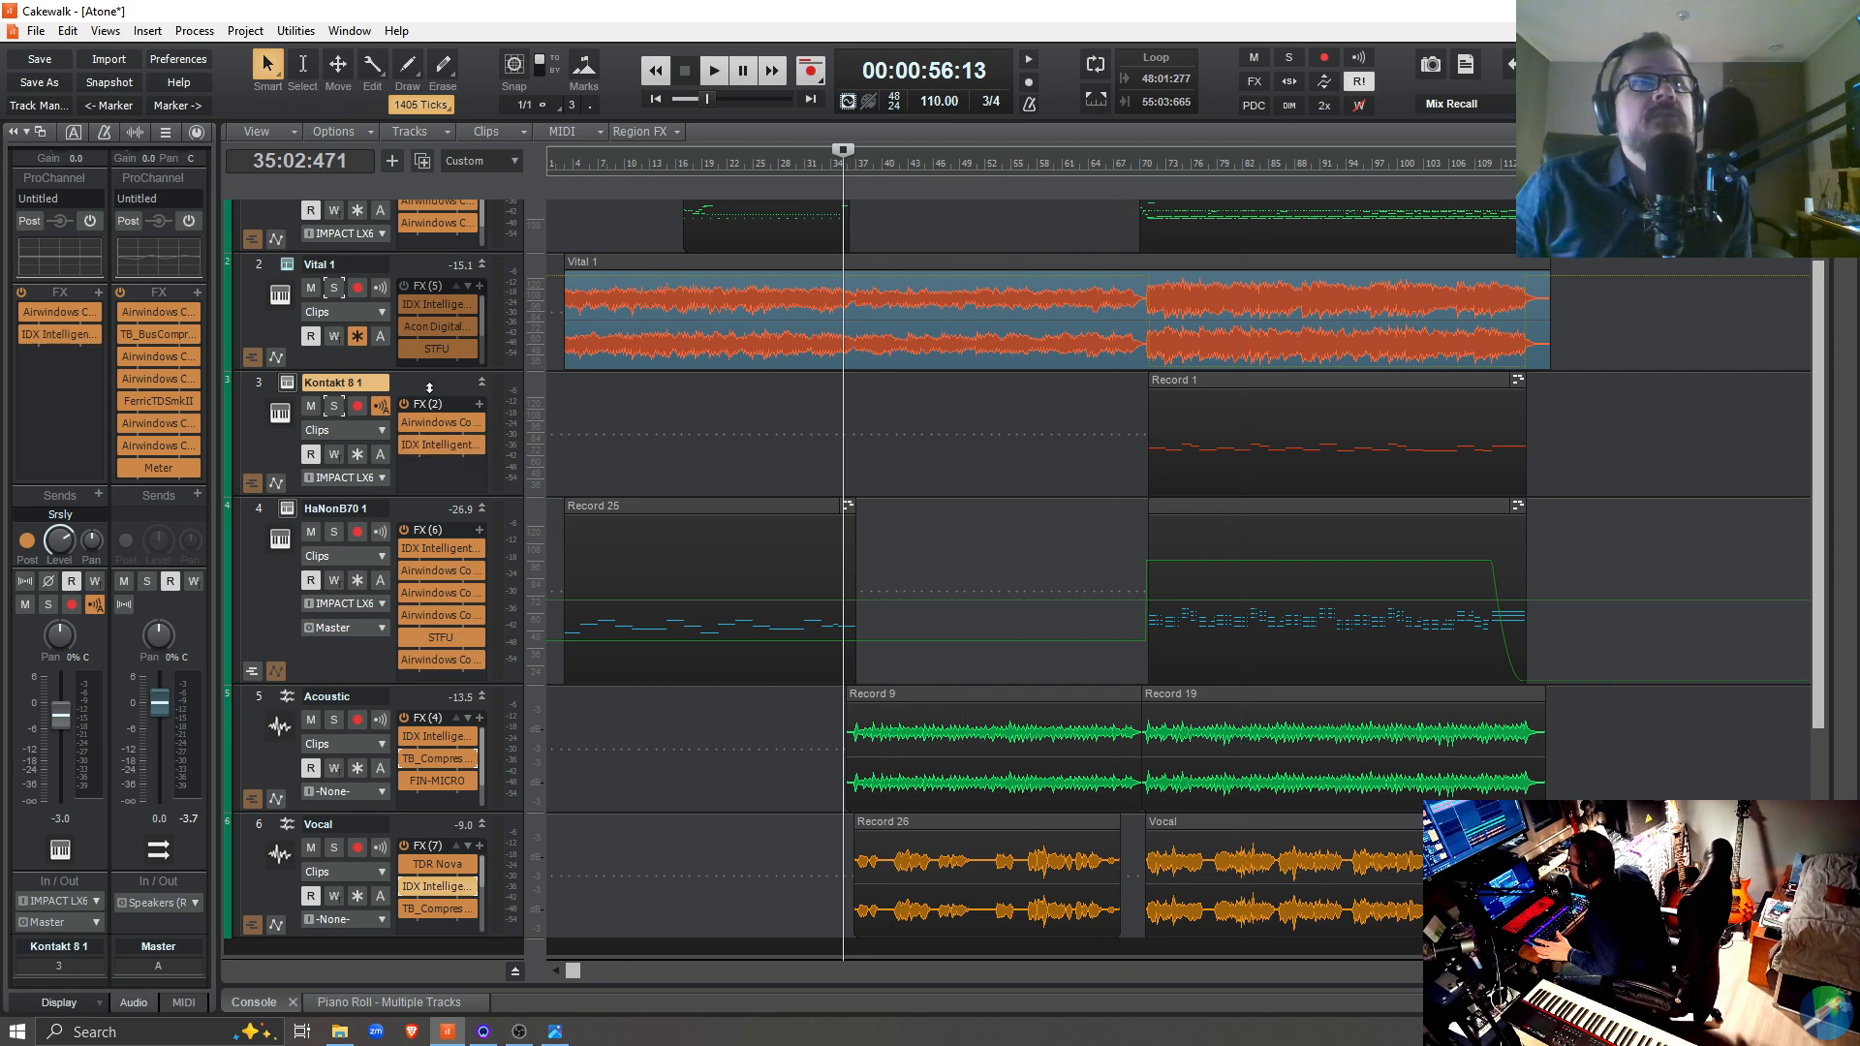
Audition the Kontakt 8 1 track soloed from 69:03:943, and bring the full mix back in during playback
{"action": "left_click", "coordinate": [332, 407]}
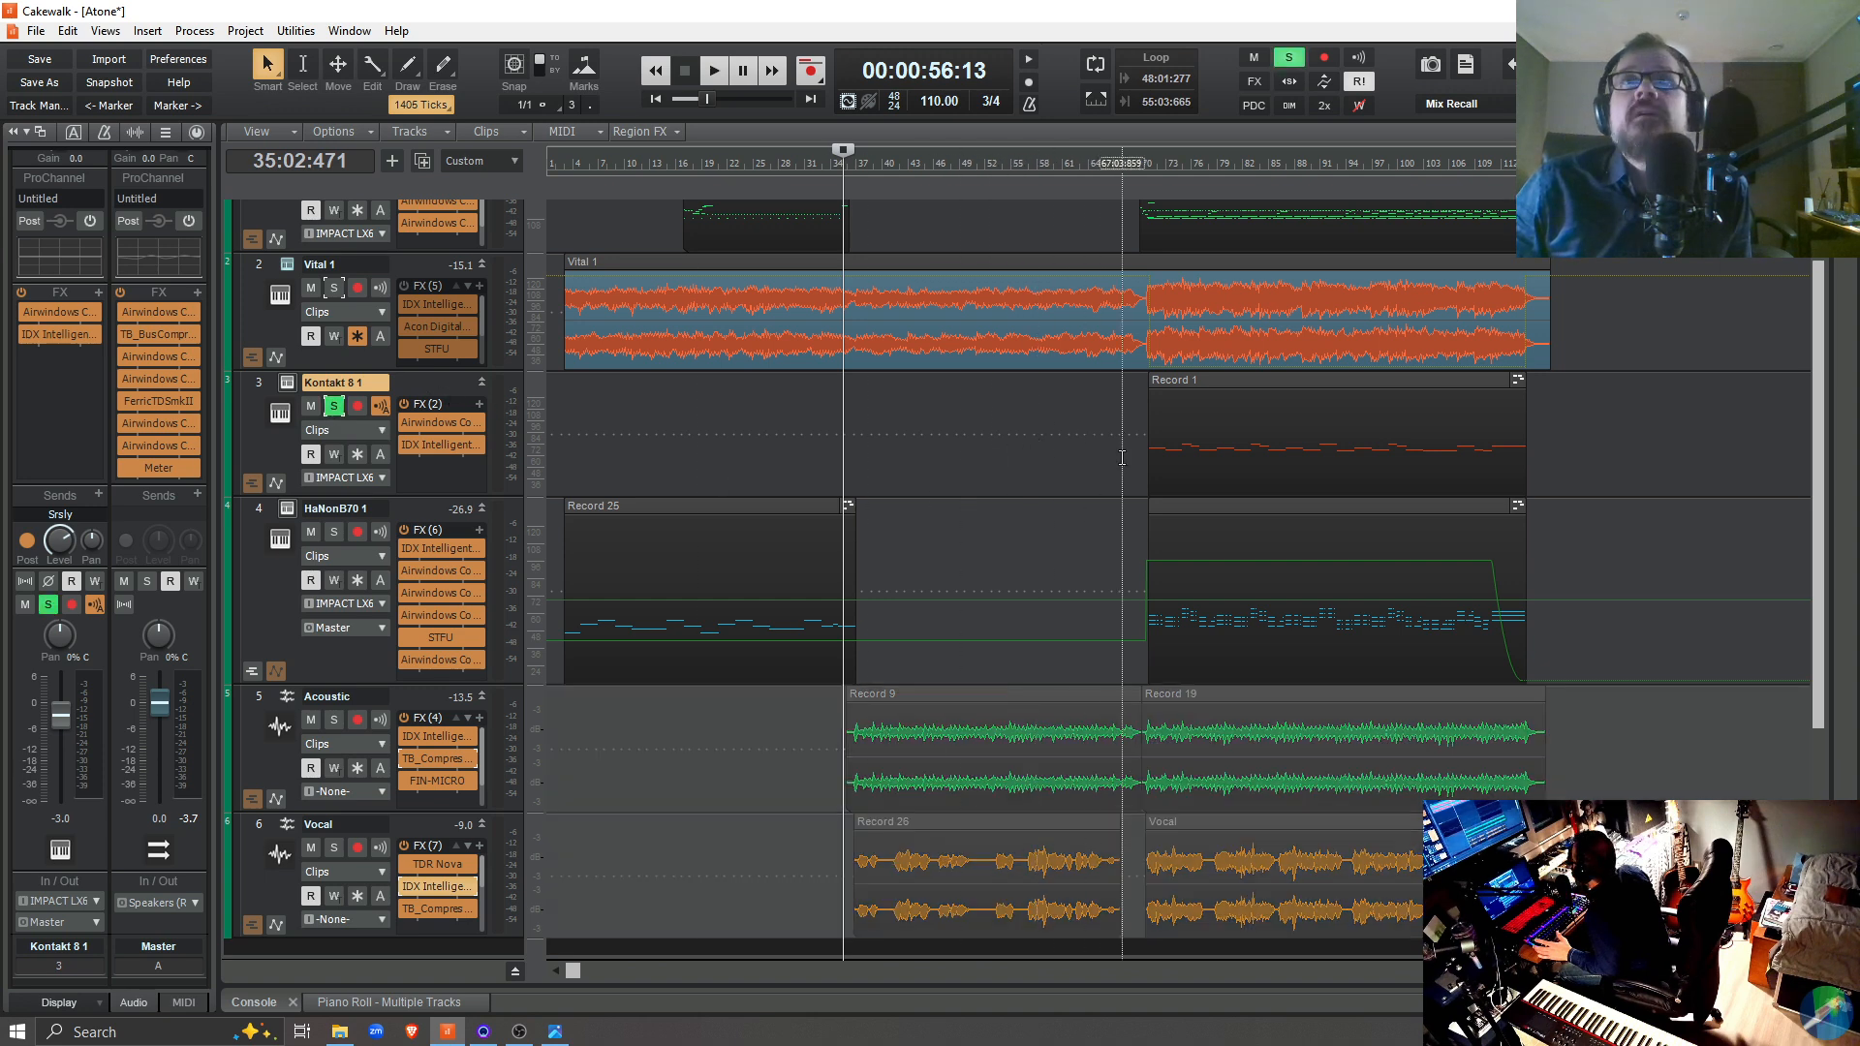
{"action": "left_click", "coordinate": [1139, 469]}
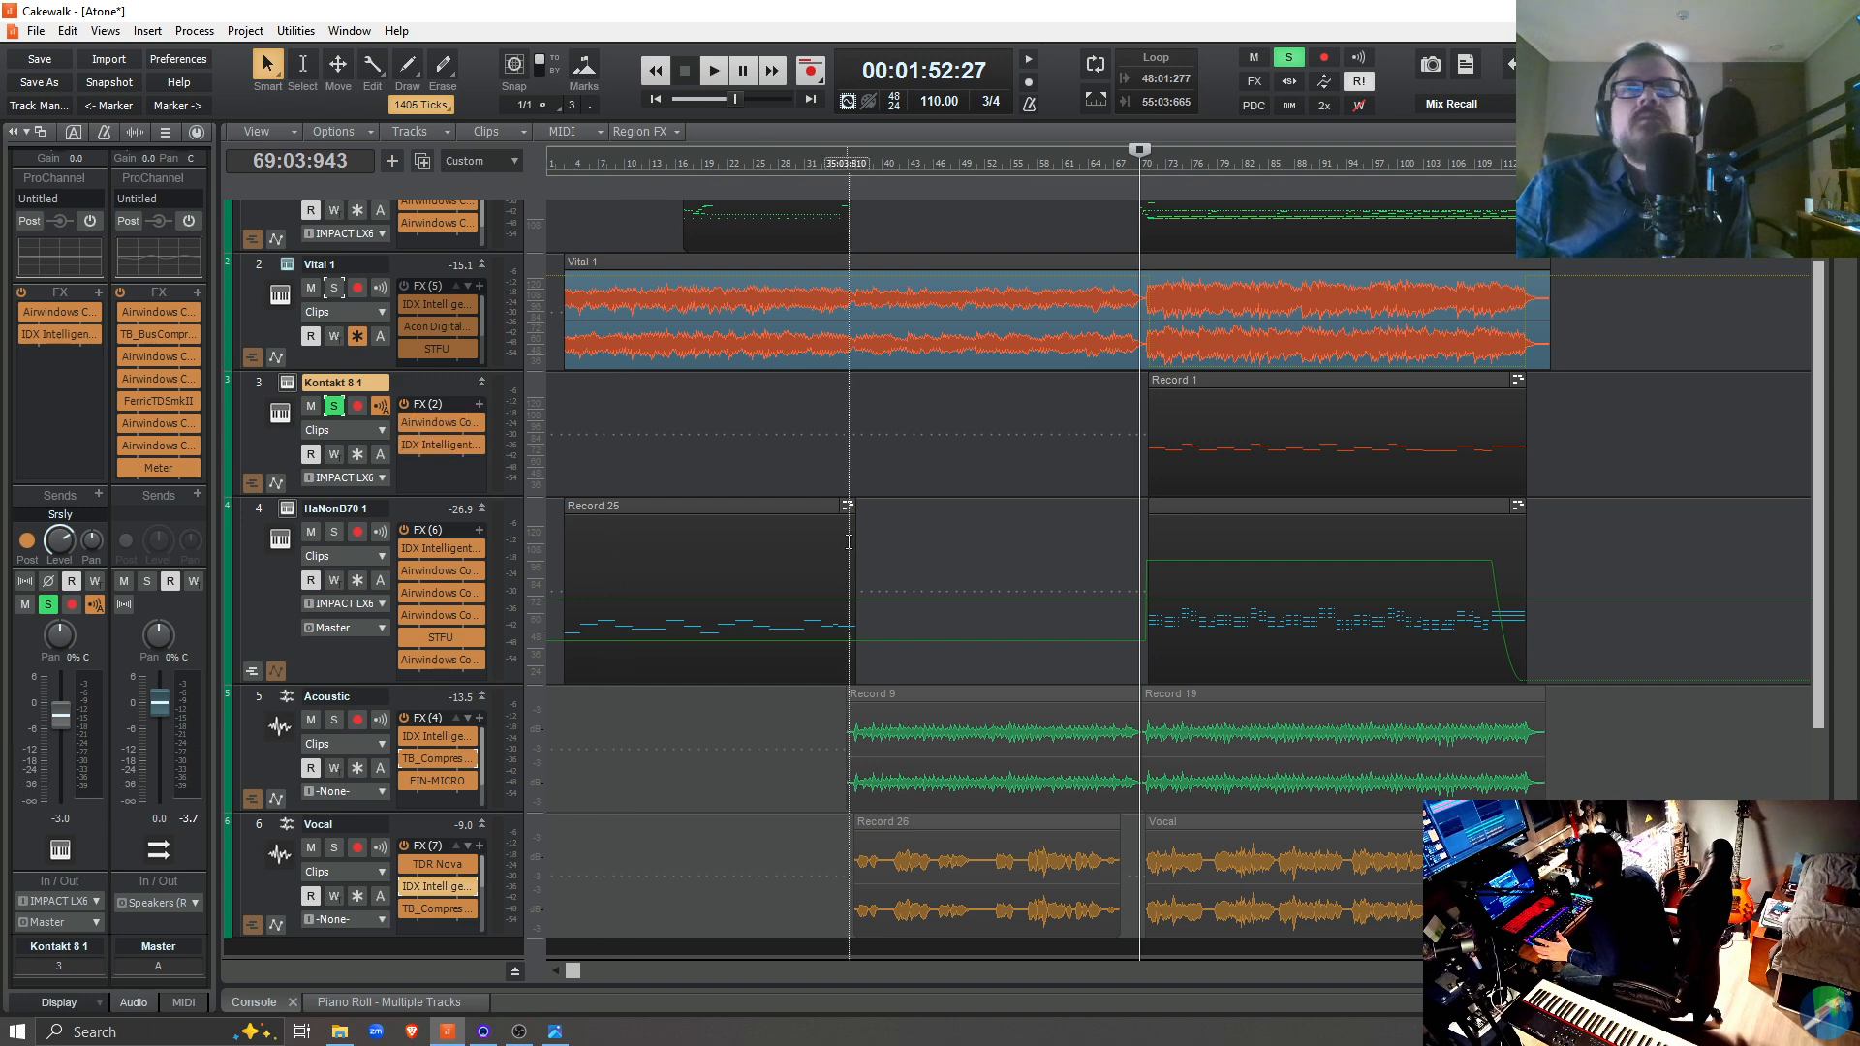
{"action": "key", "text": "space"}
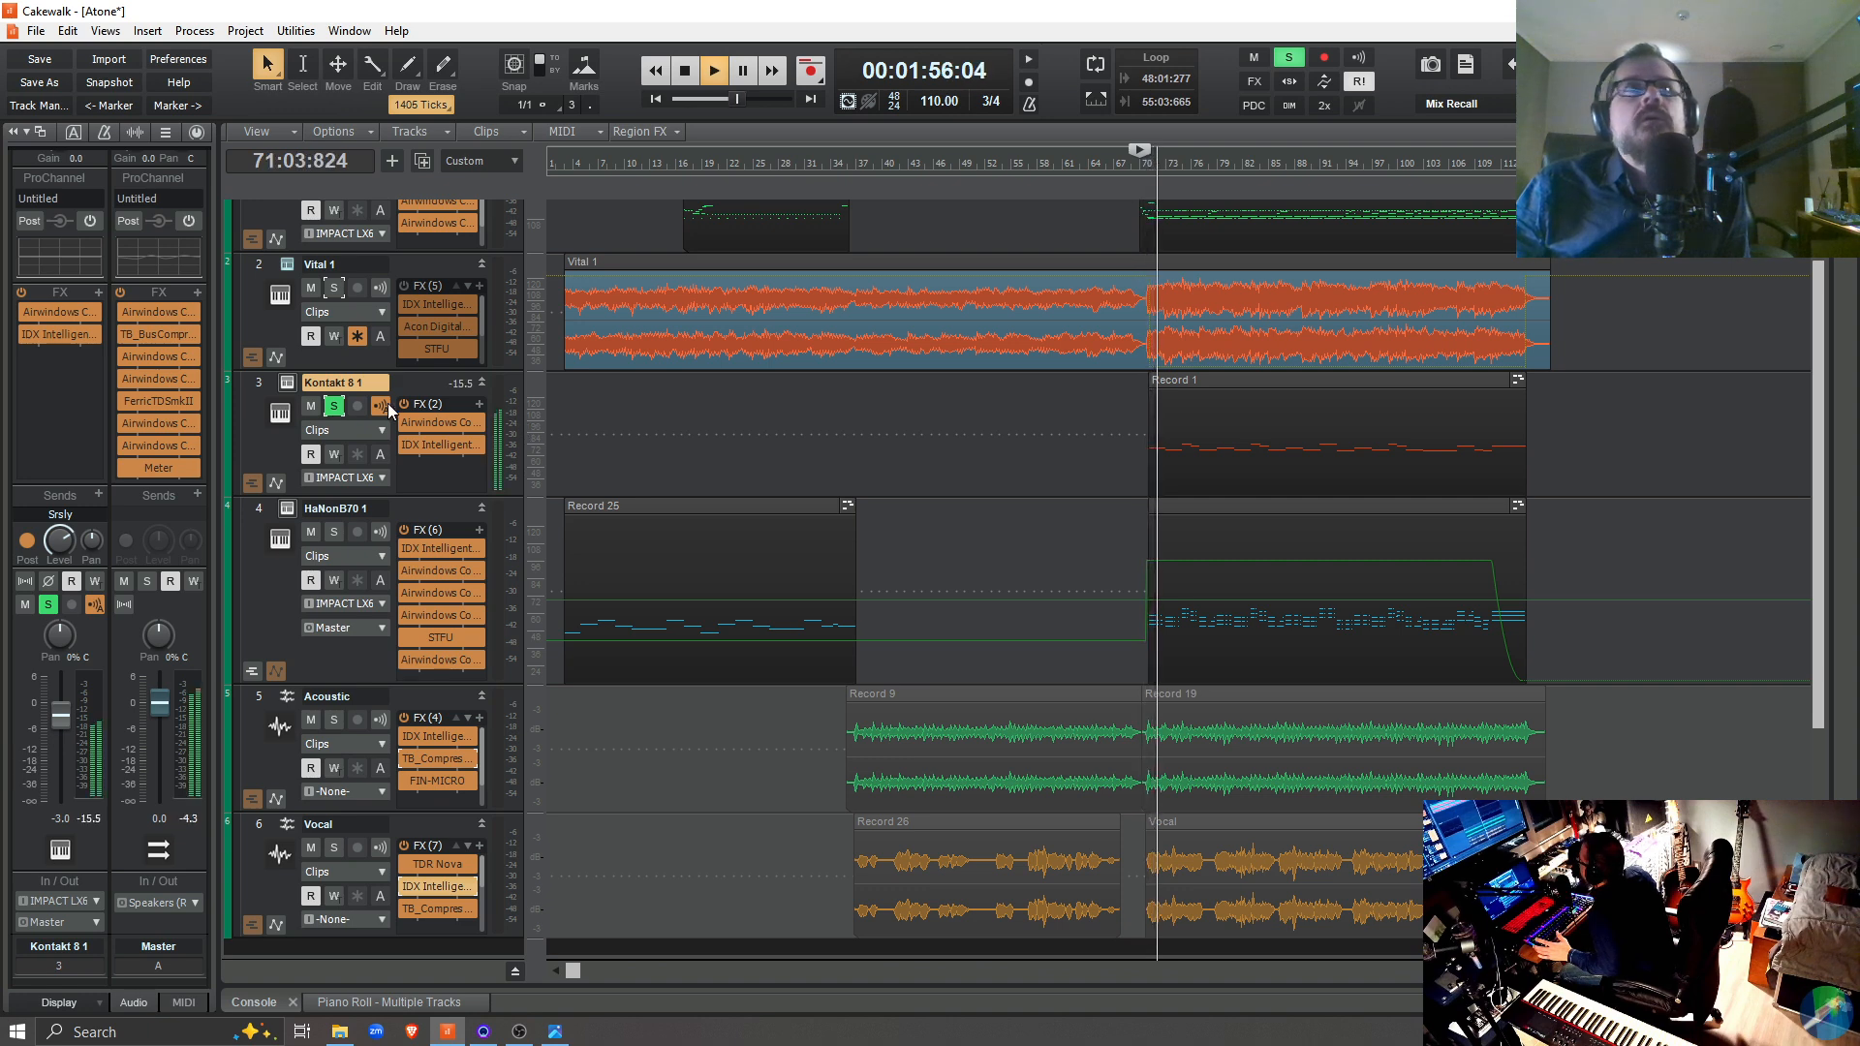
{"action": "left_click", "coordinate": [331, 407]}
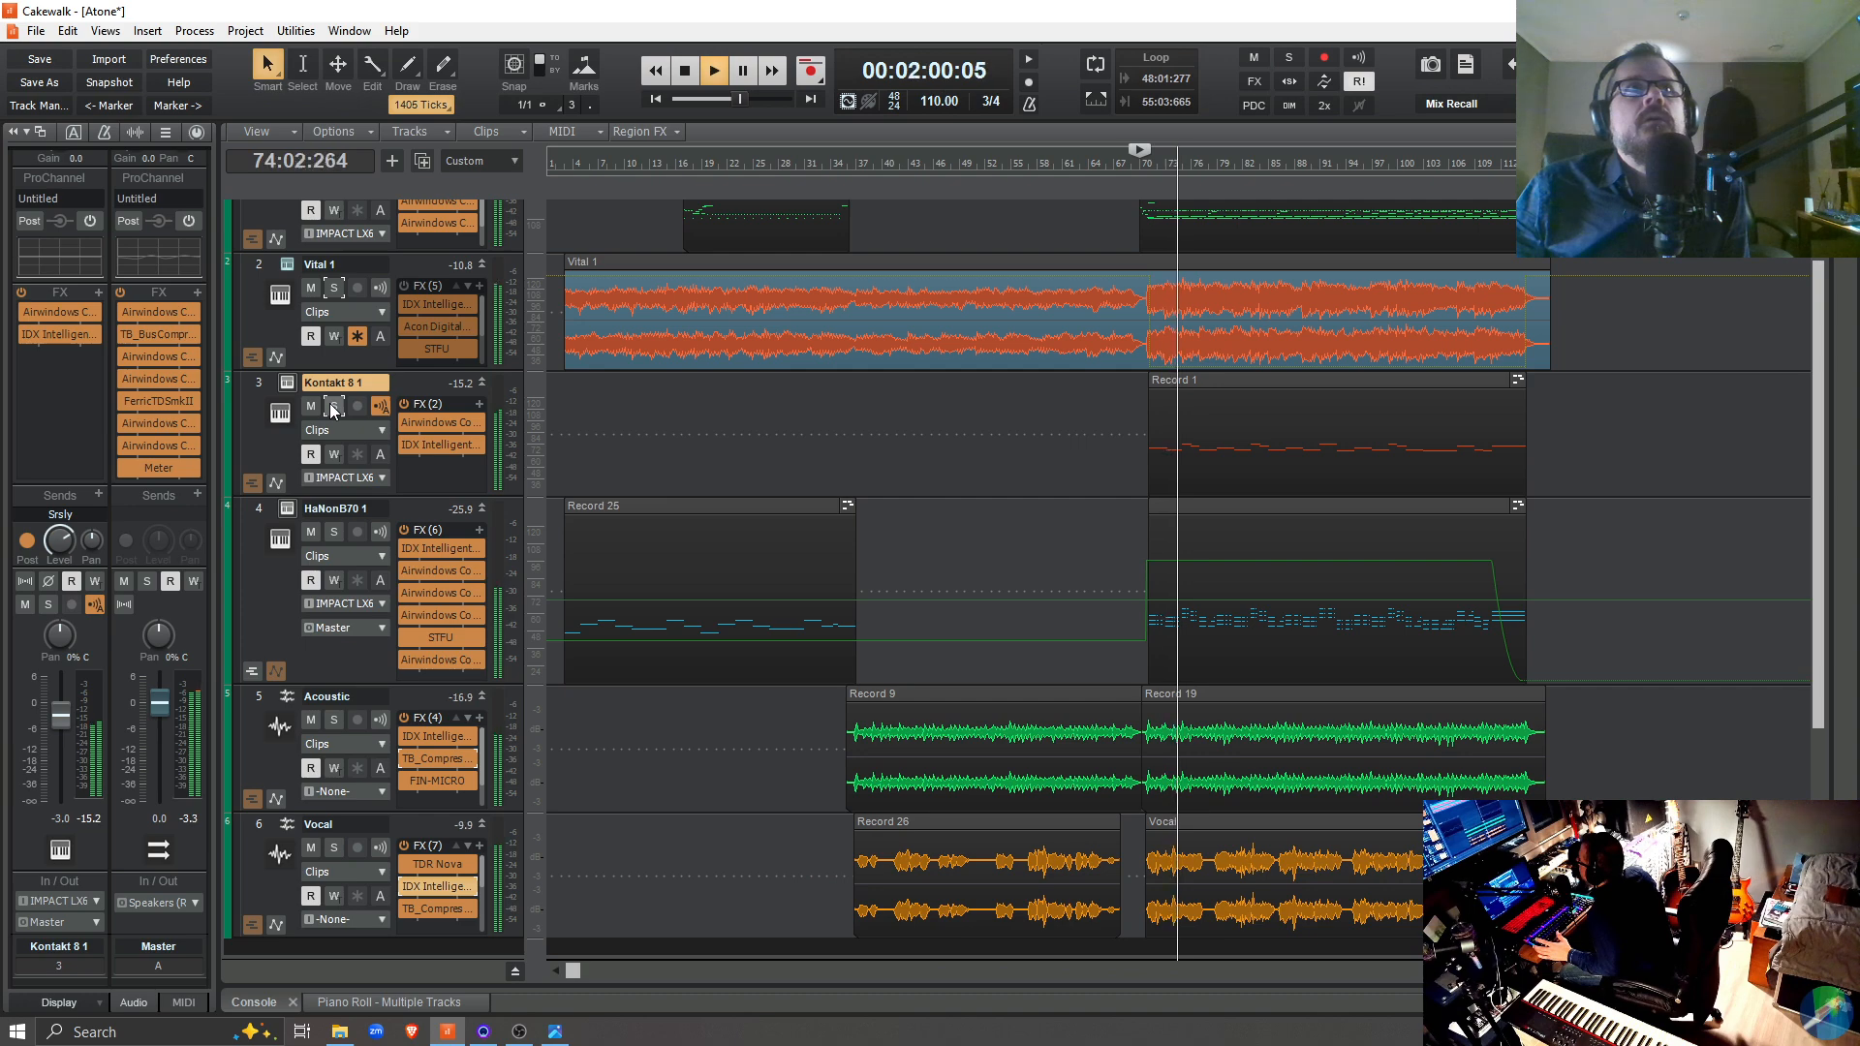
Open the Kontakt 8 1 track's IDX Intelligent Dynamics and examine its tilt and Speed controls while the full mix plays
{"action": "double_click", "coordinate": [440, 445]}
{"action": "mouse_move", "coordinate": [1265, 675]}
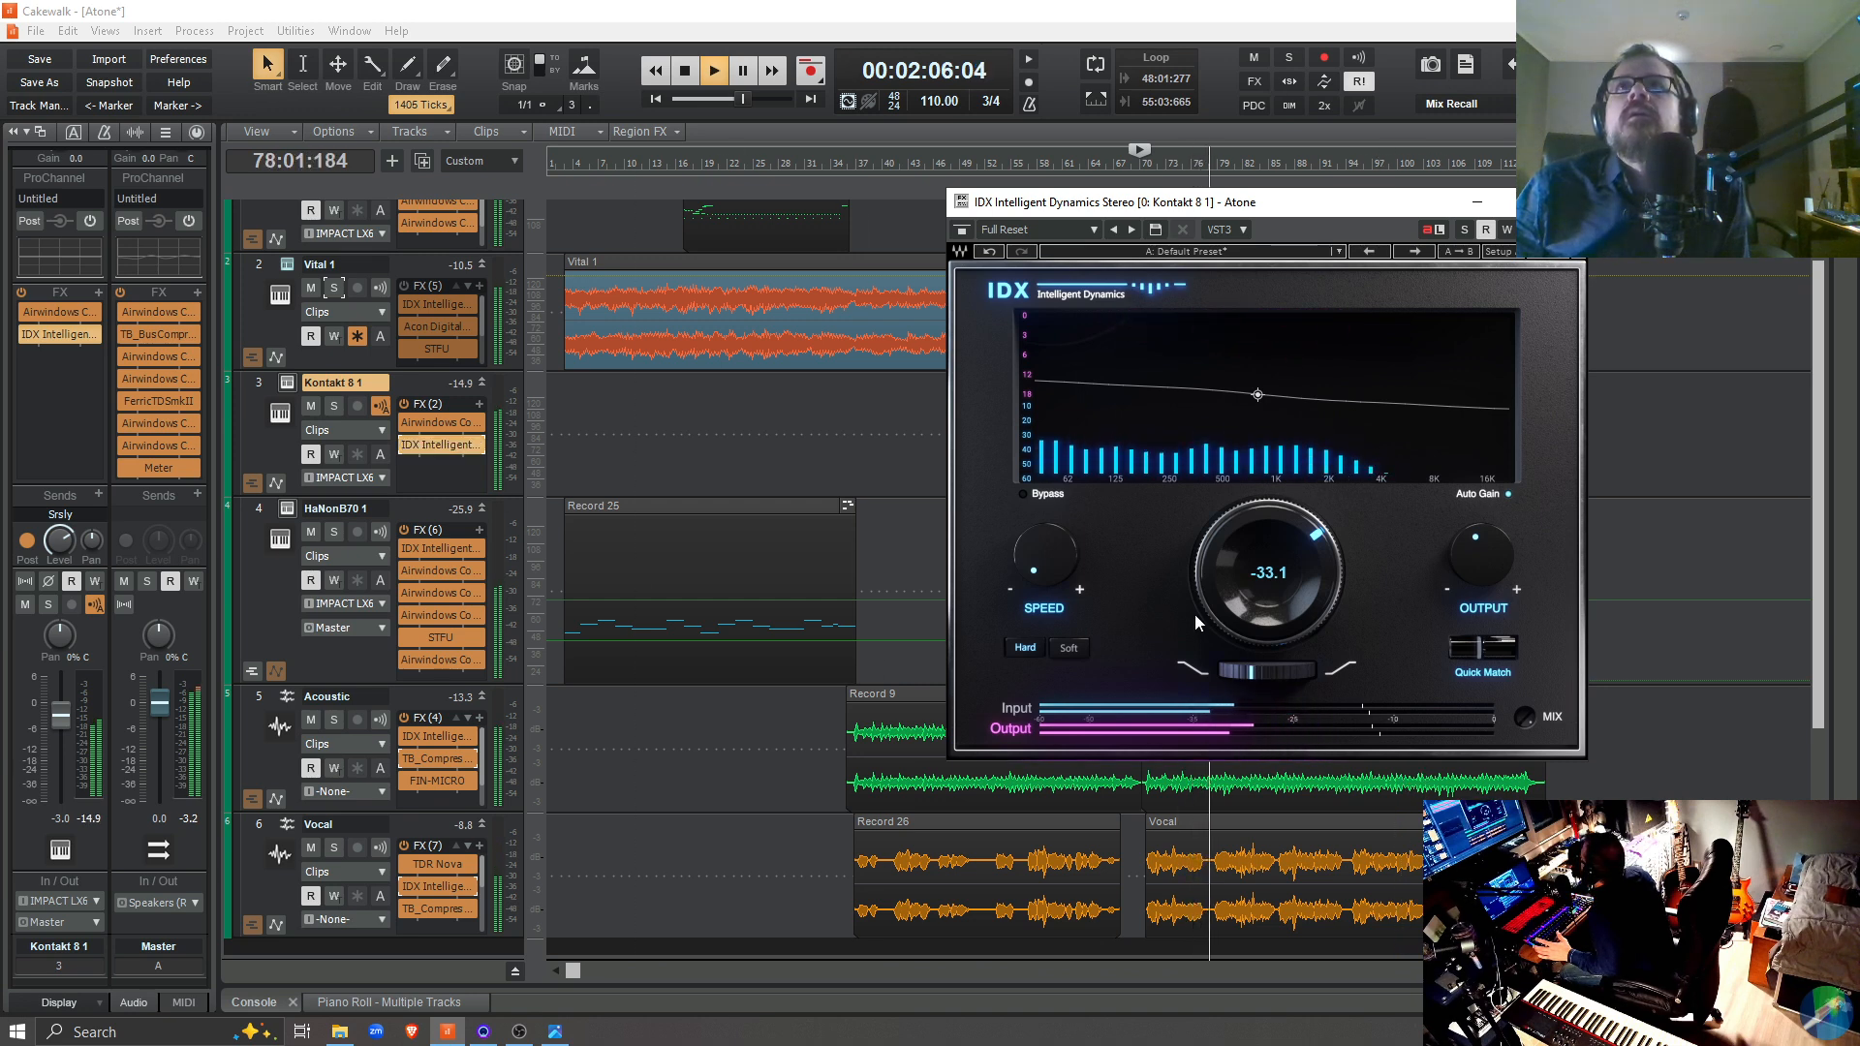
{"action": "mouse_move", "coordinate": [1038, 572]}
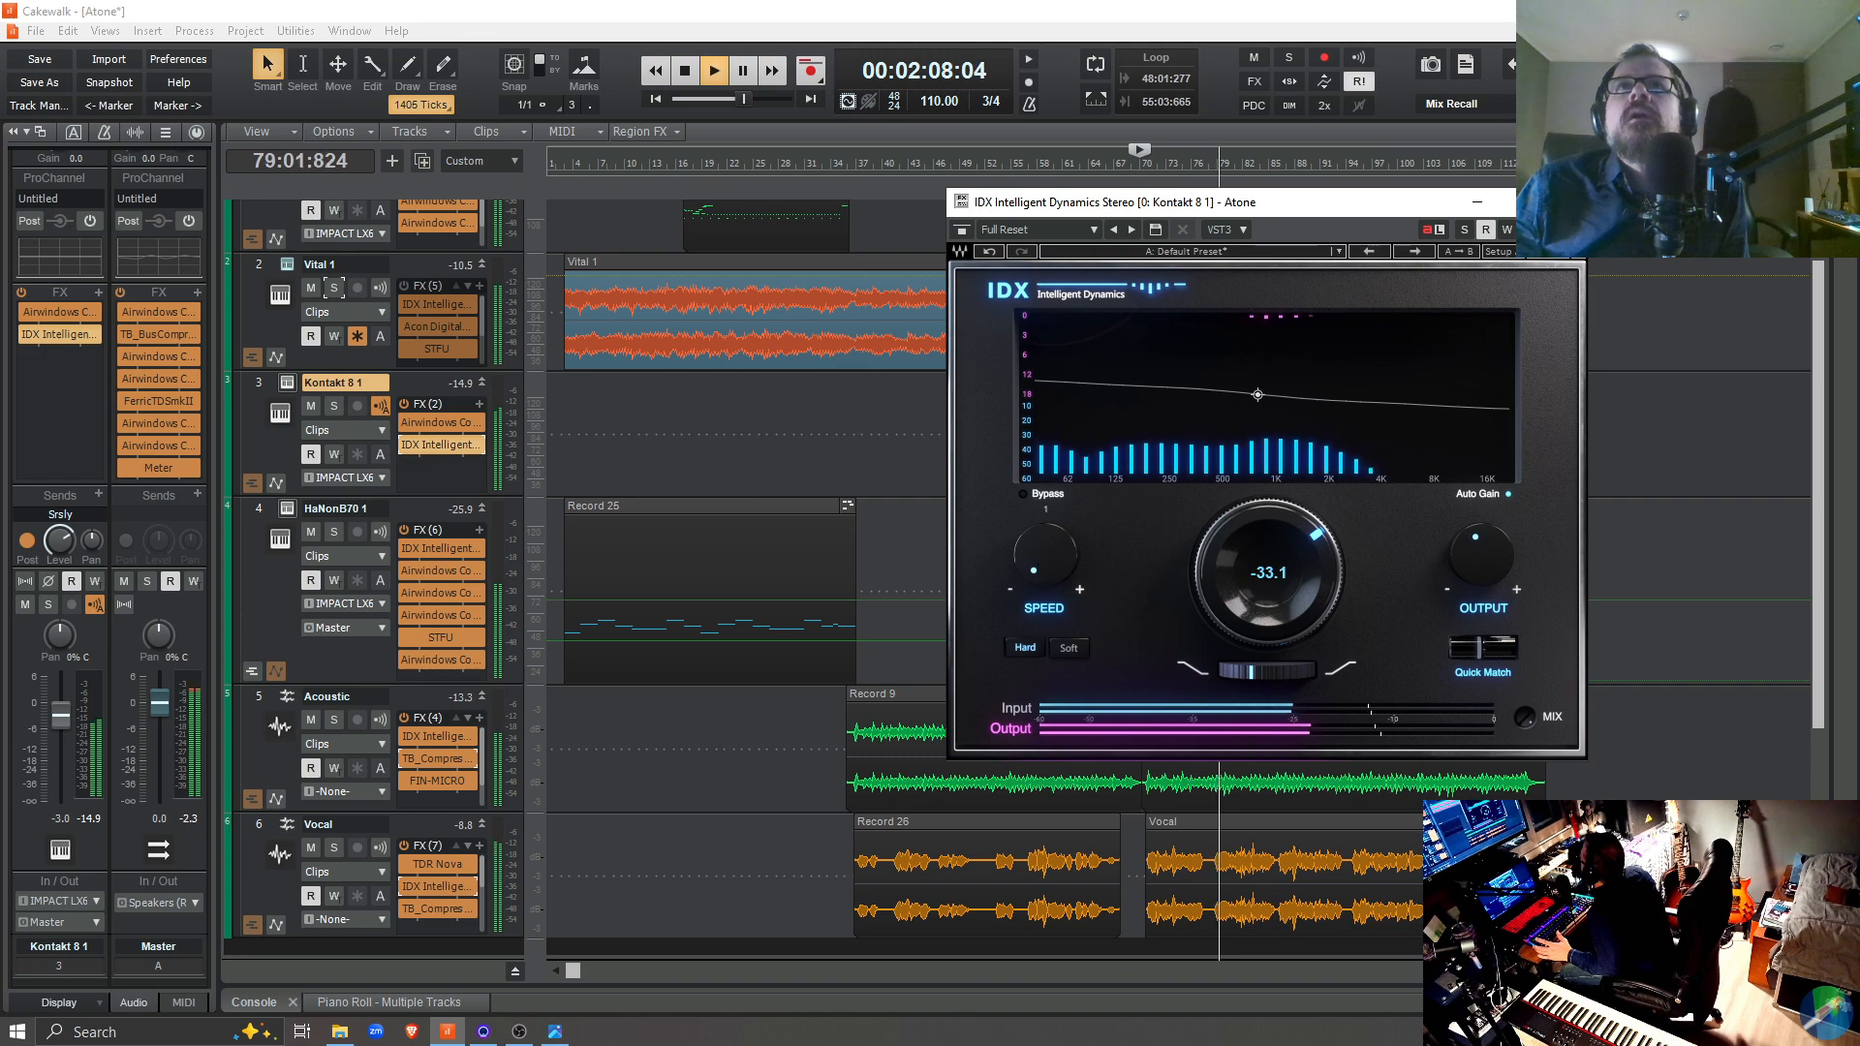
{"action": "key", "text": "space"}
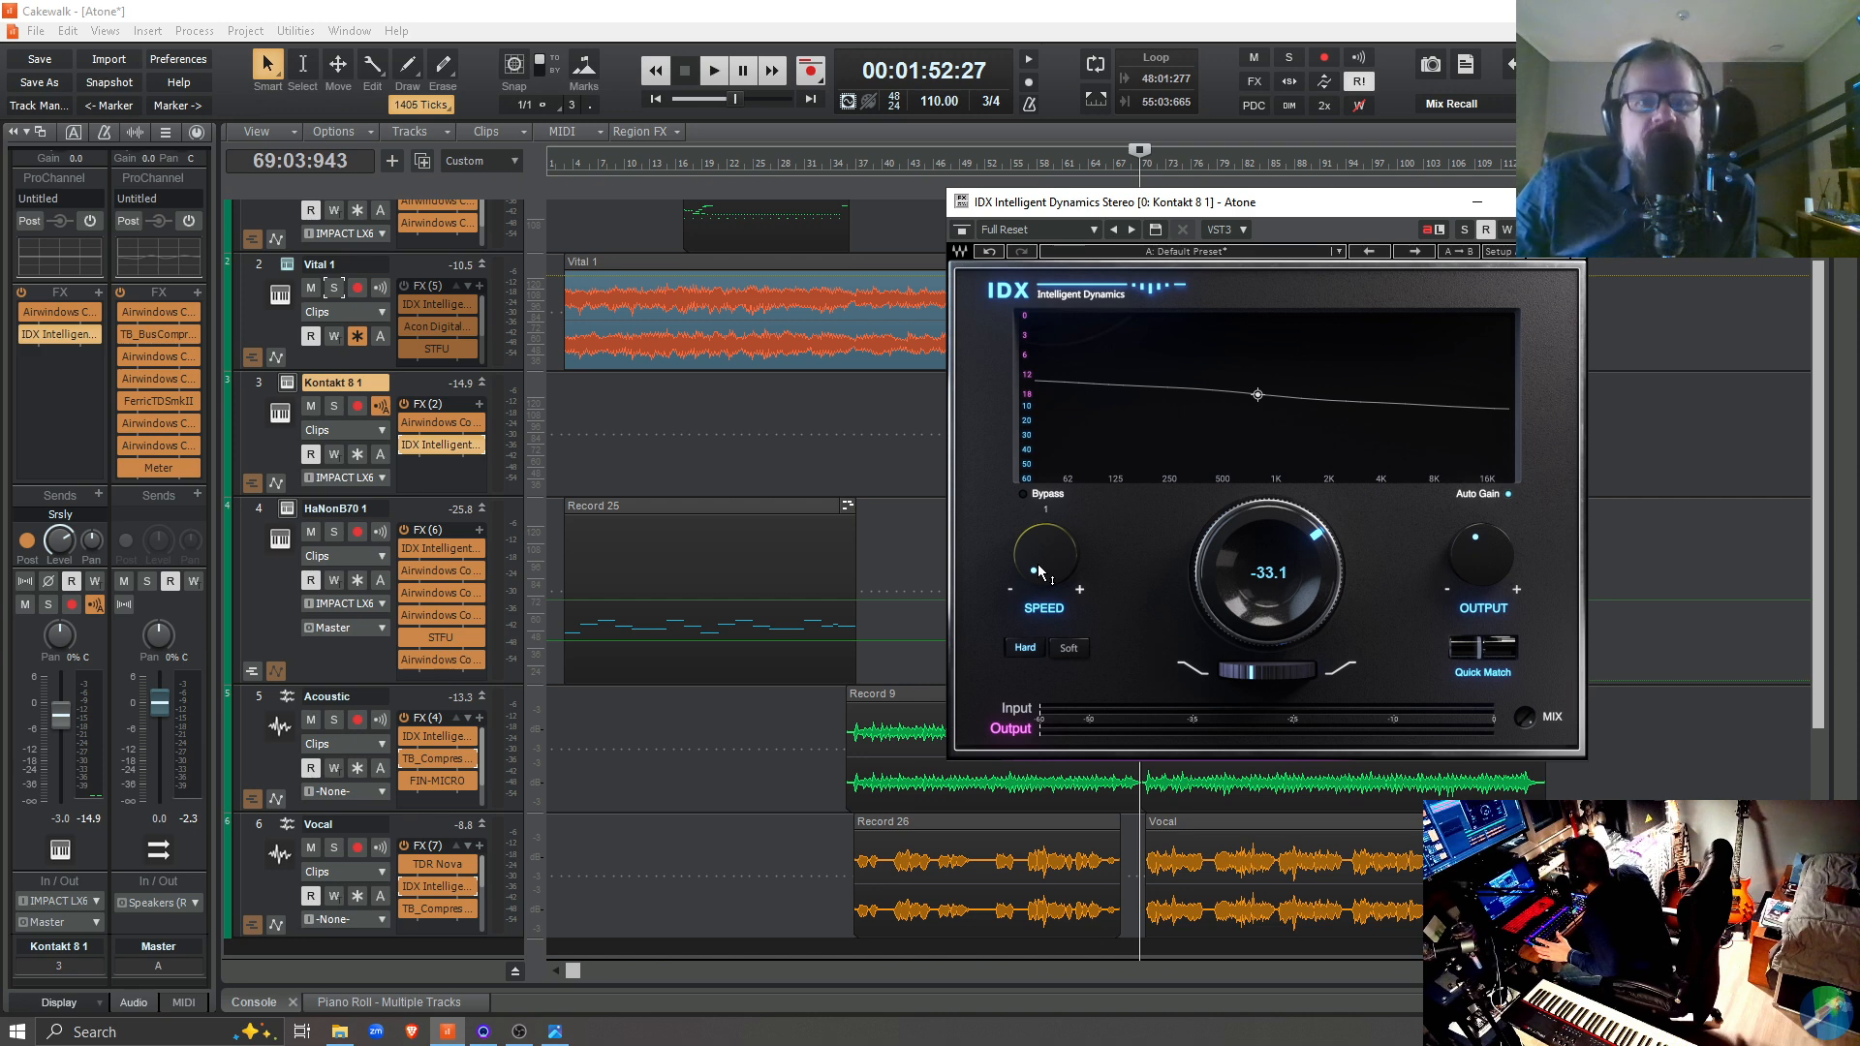
Briefly play the full mix and the soloed HaNonB70 1 track from 69:03:943, and clear that solo
{"action": "key", "text": "space"}
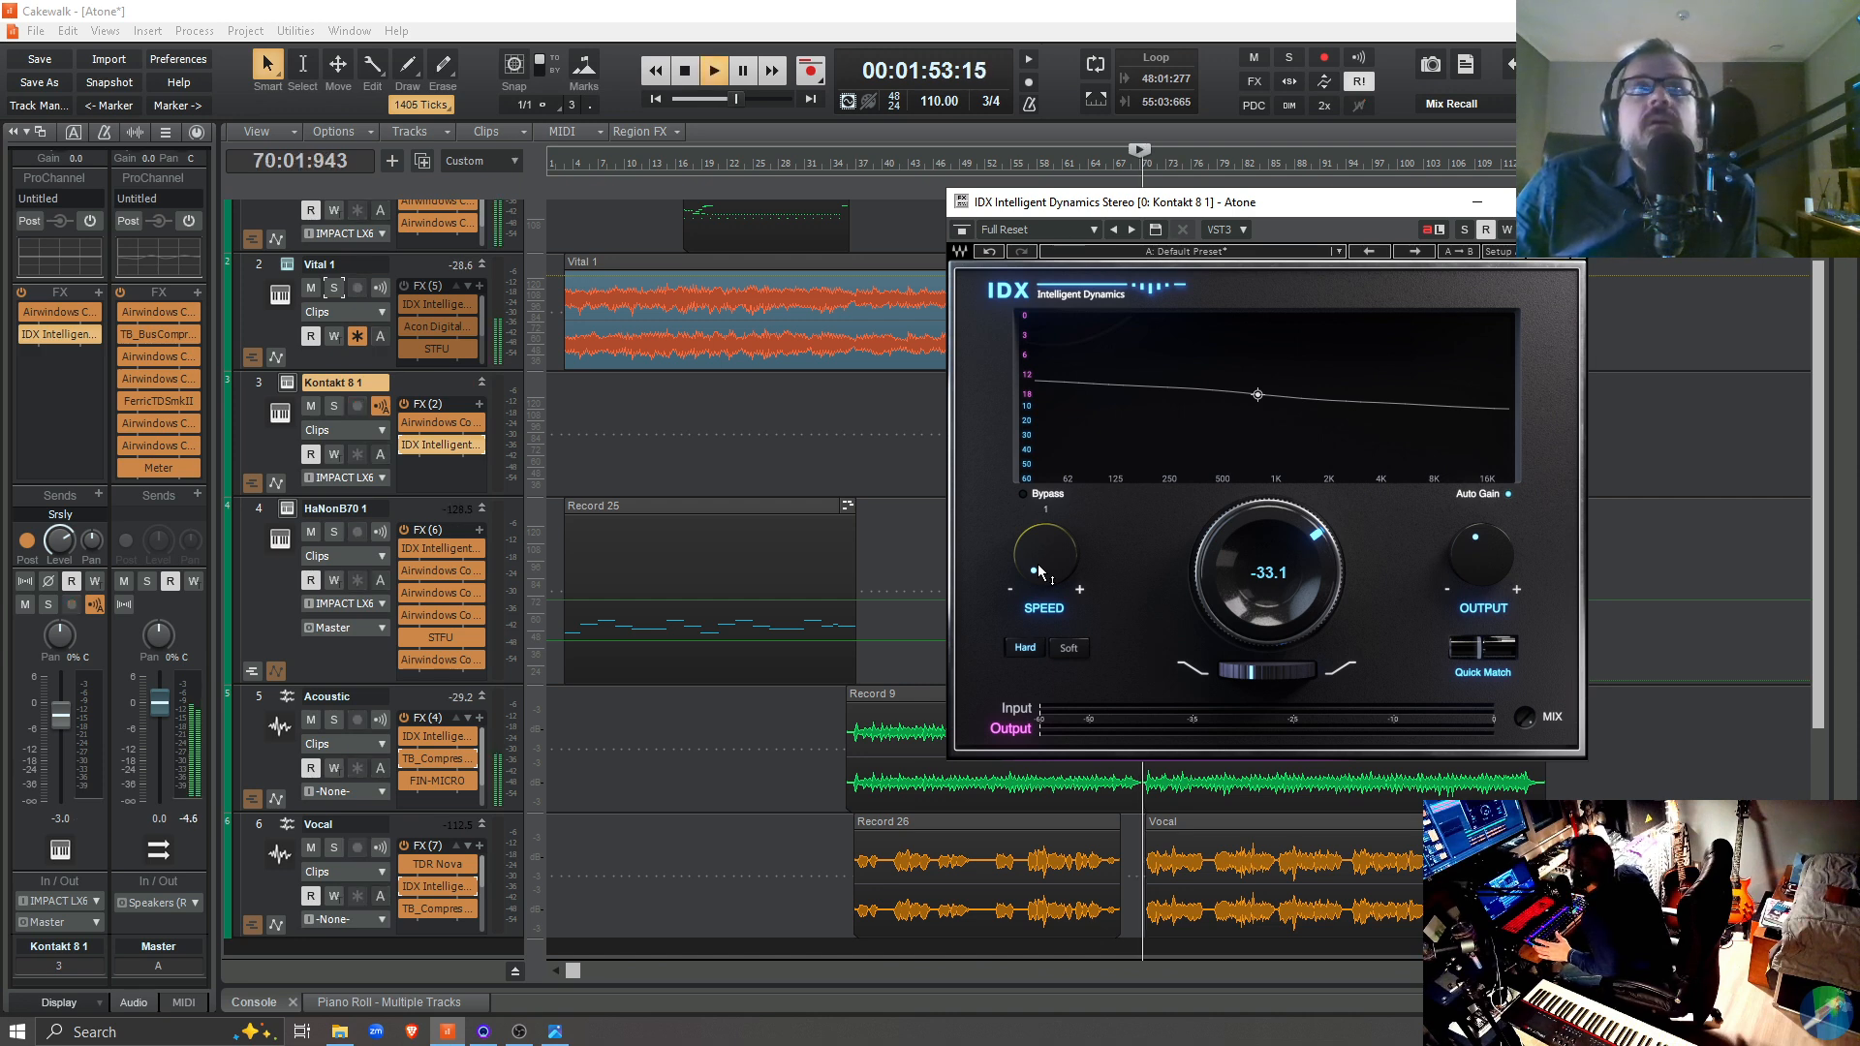
{"action": "key", "text": "space"}
{"action": "left_click", "coordinate": [332, 533]}
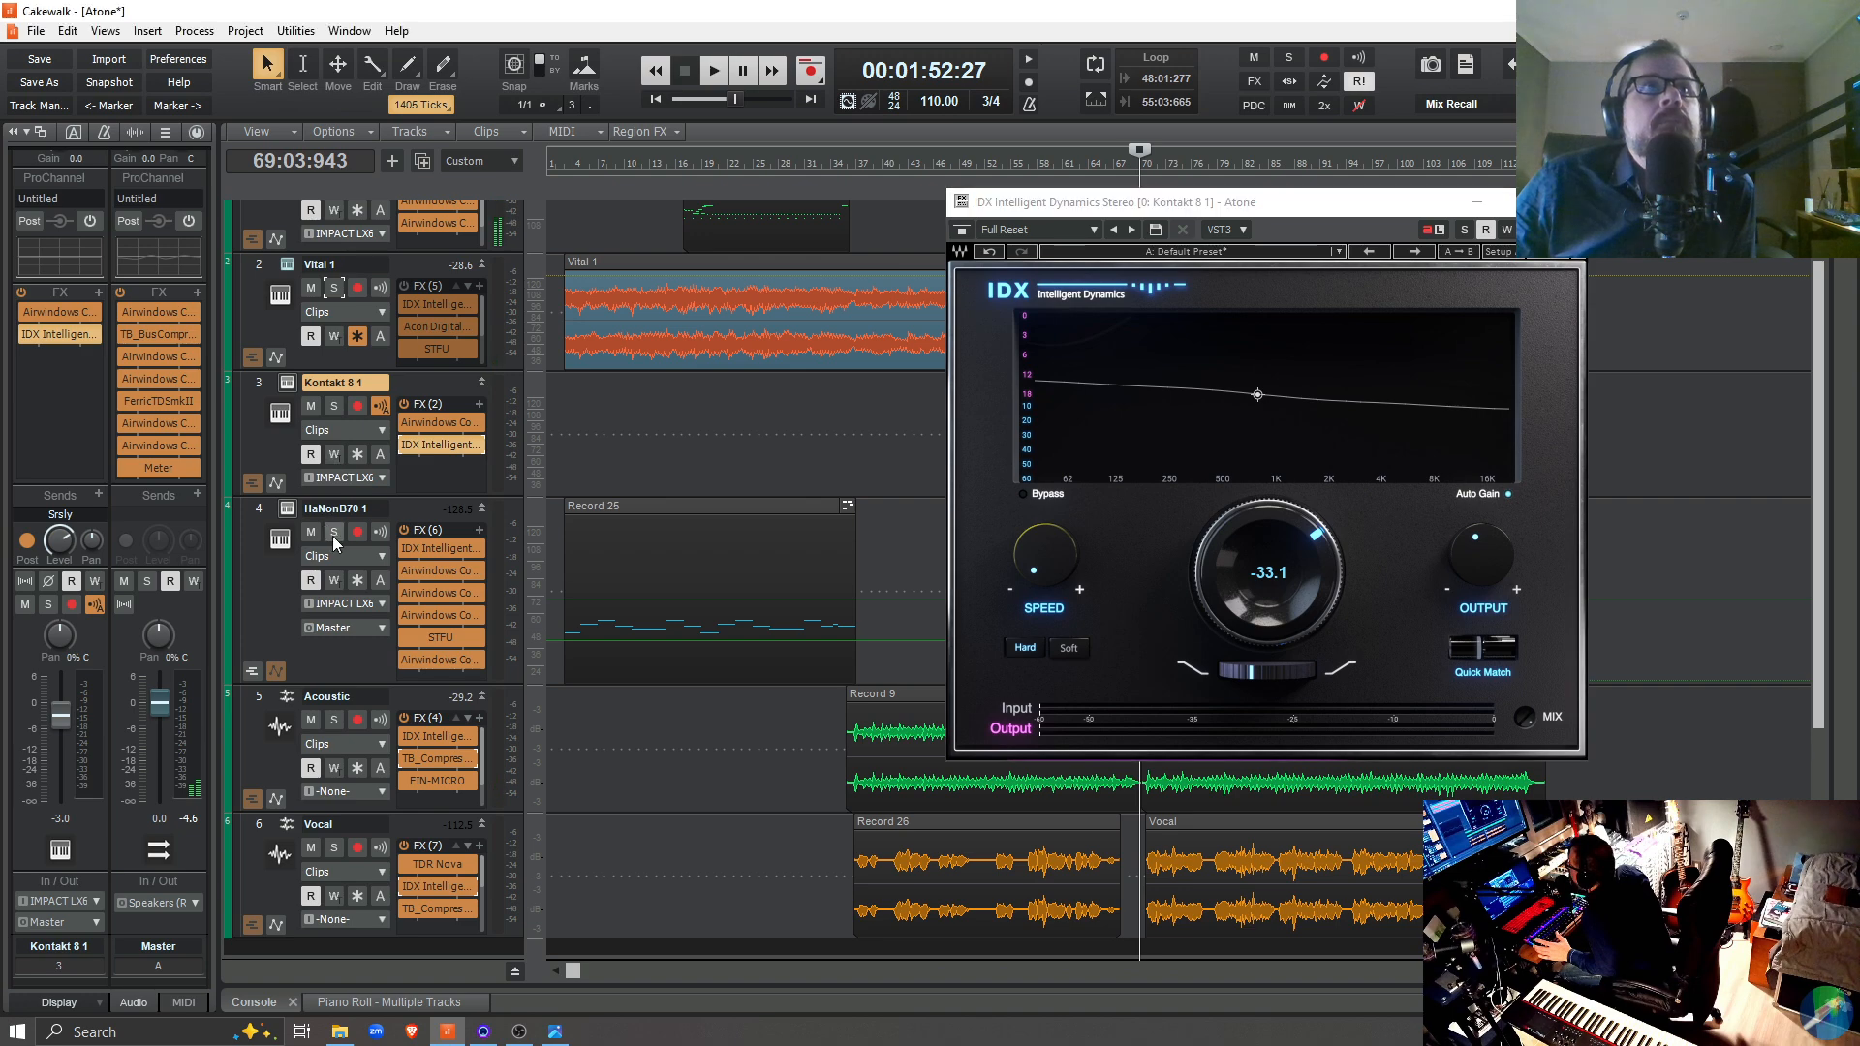
{"action": "key", "text": "space"}
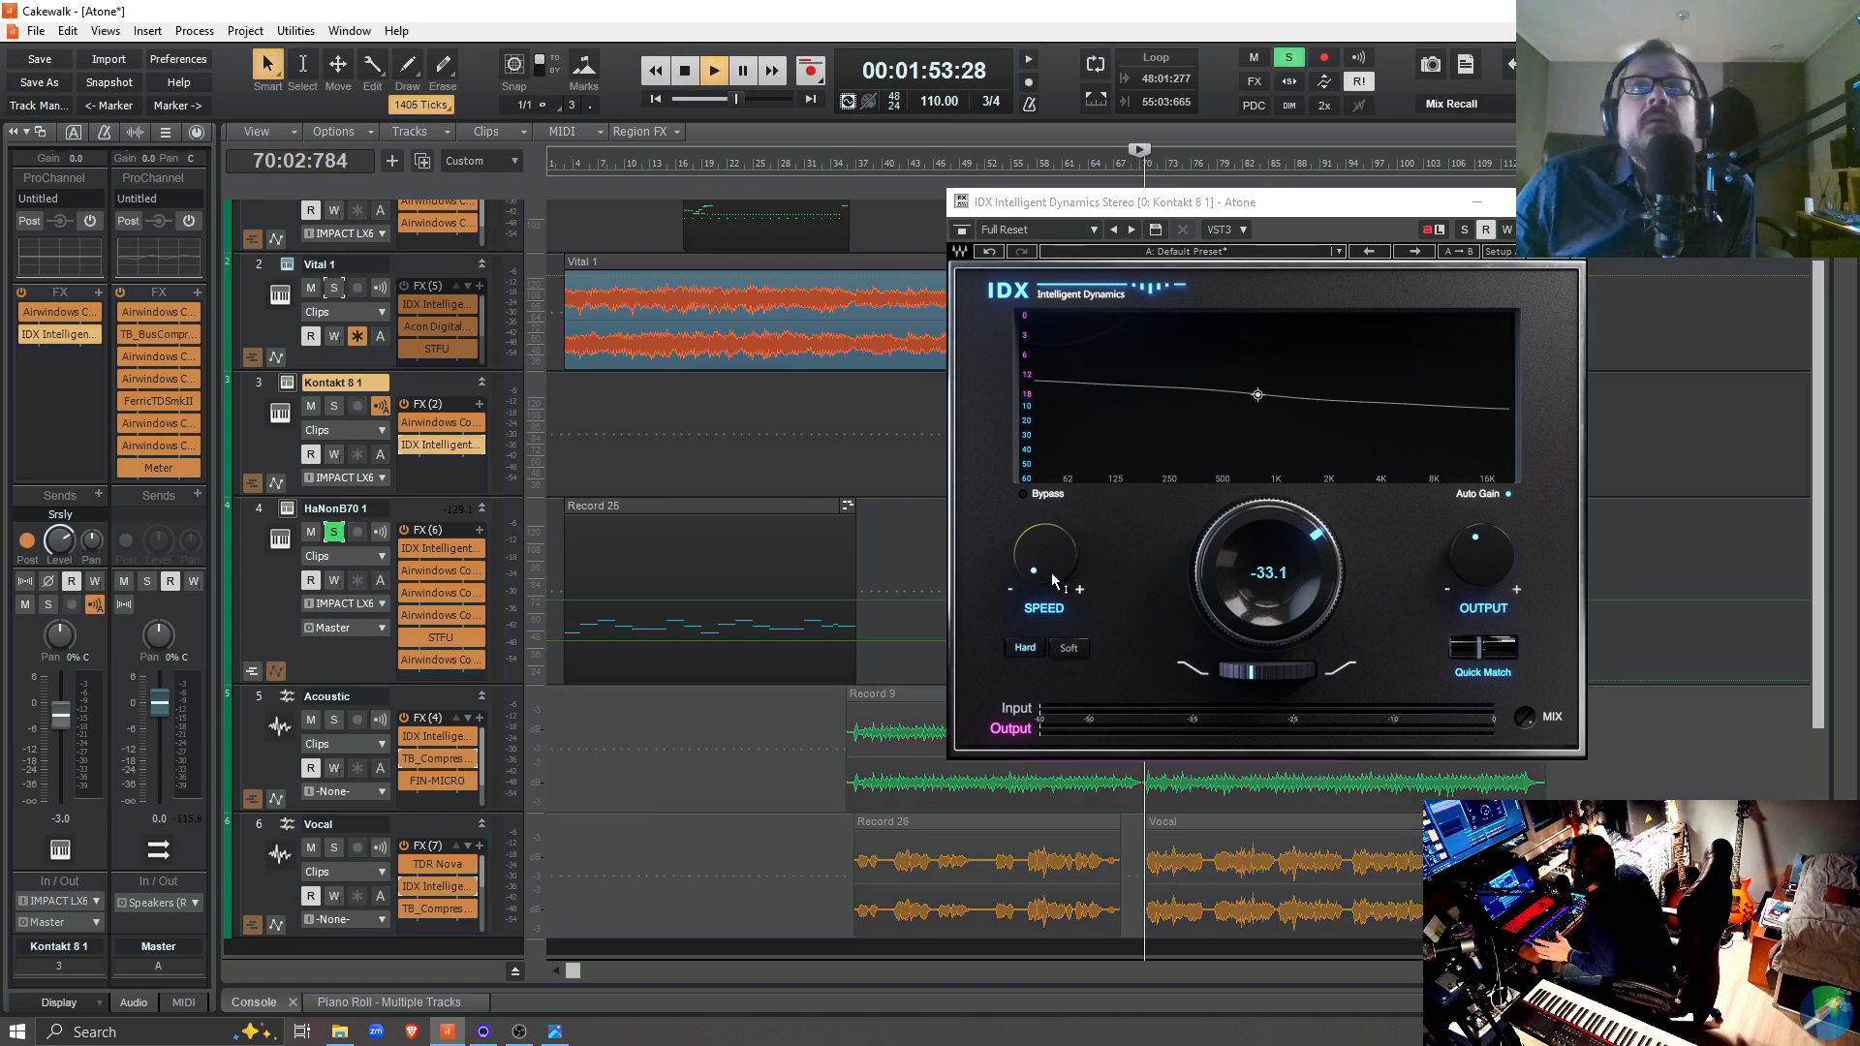
{"action": "key", "text": "space"}
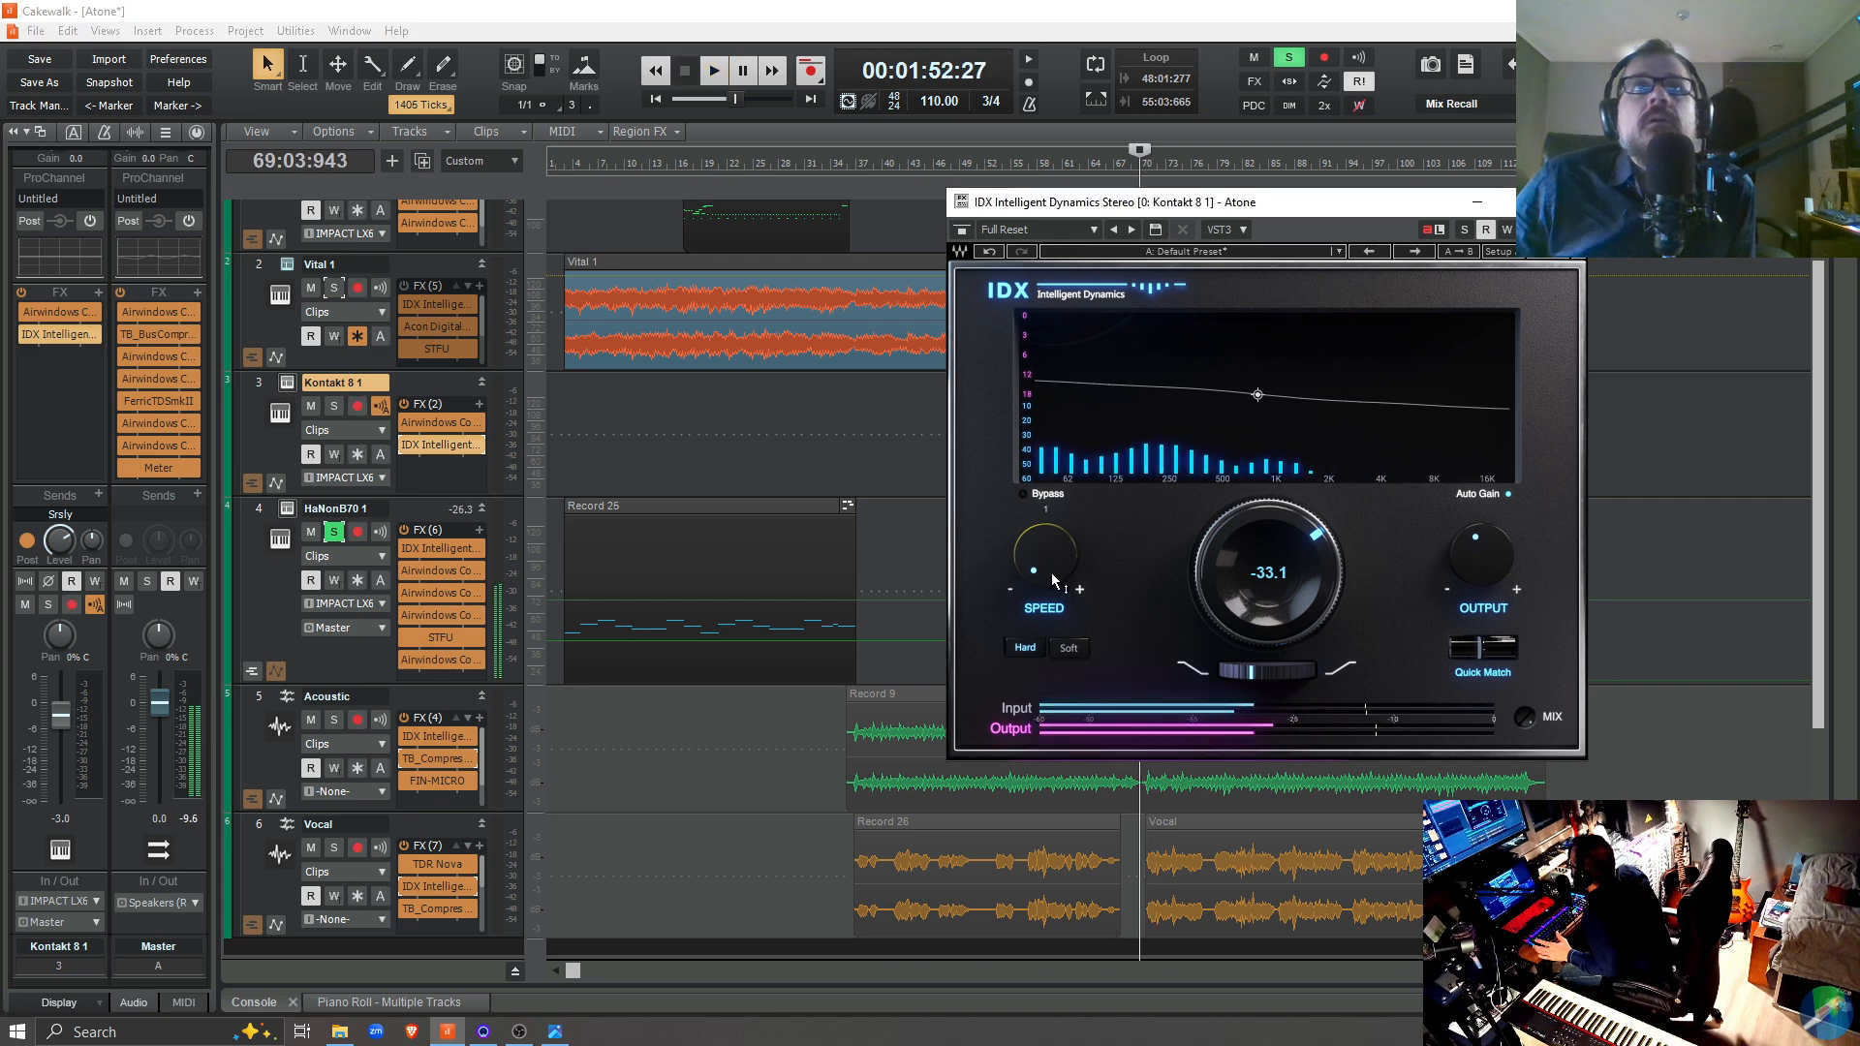
{"action": "left_click", "coordinate": [334, 532]}
Solo the Kontakt 8 1 track and try its IDX Speed control during playback from 69:03:943
{"action": "left_click", "coordinate": [333, 405]}
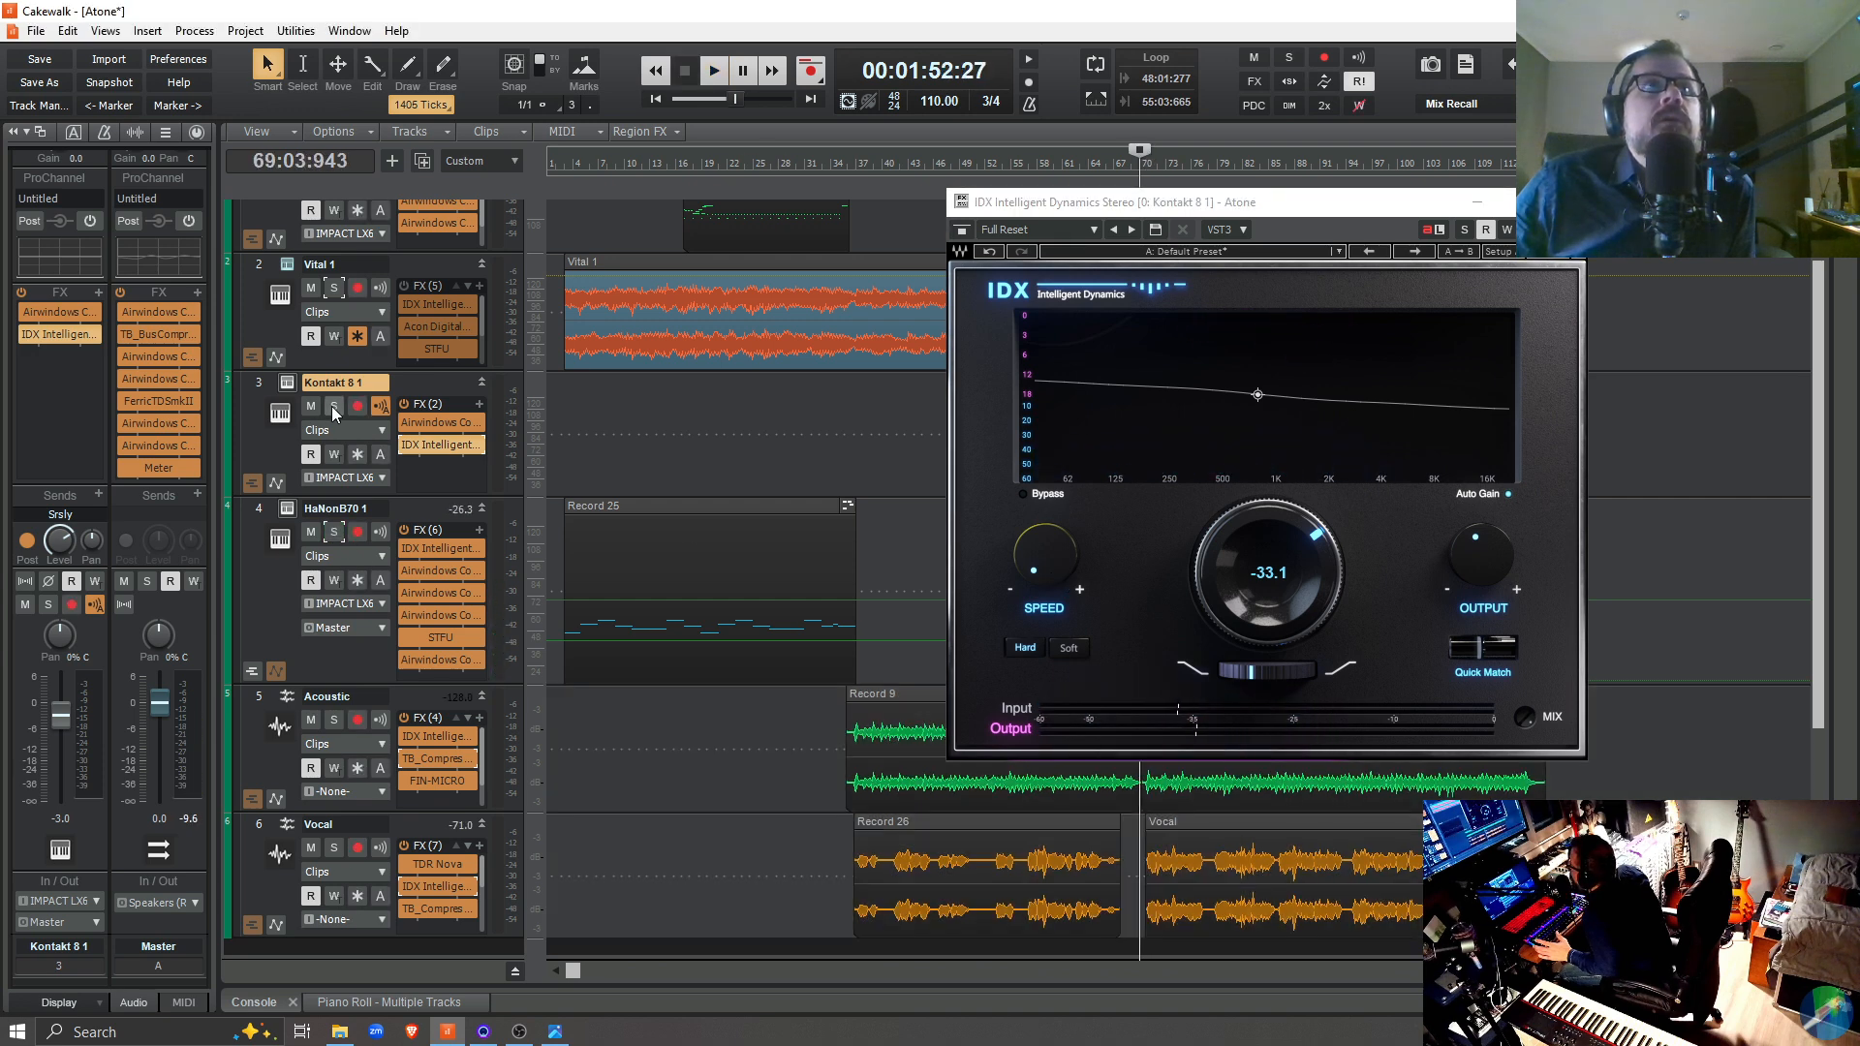
{"action": "key", "text": "space"}
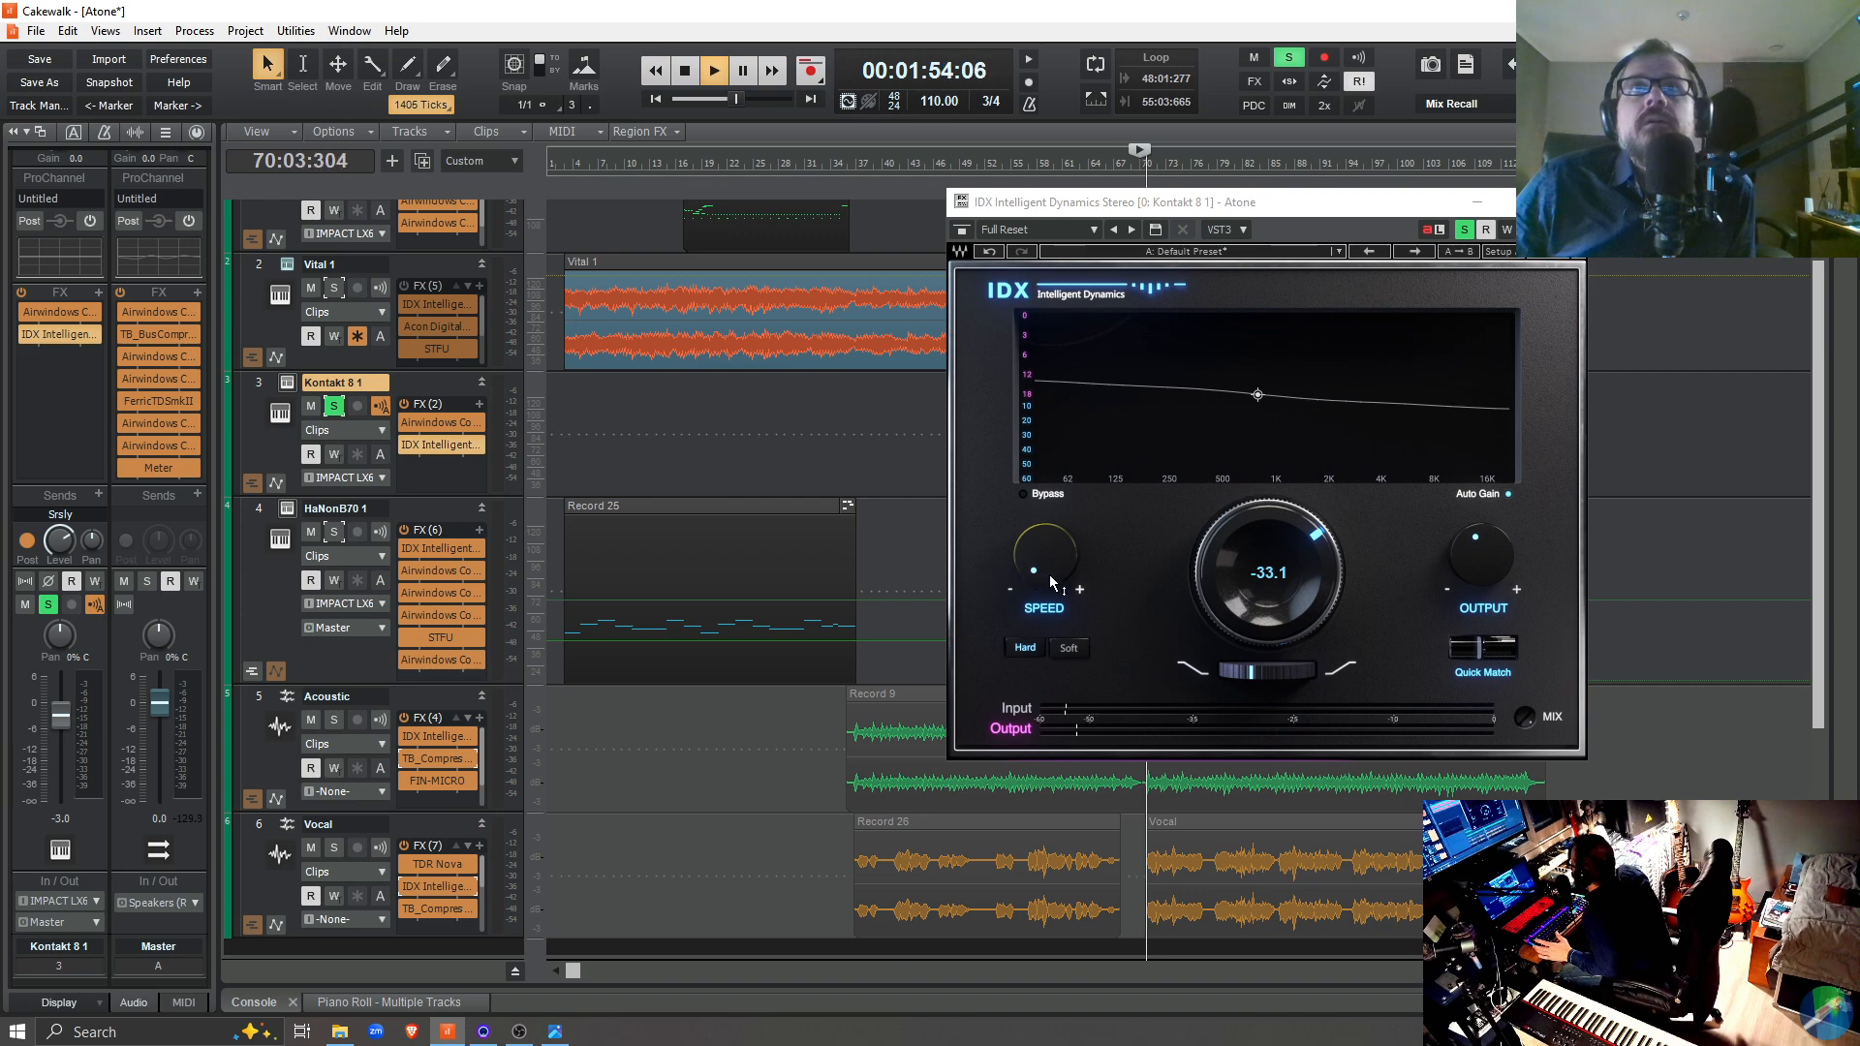
{"action": "left_click", "coordinate": [1047, 572]}
{"action": "mouse_move", "coordinate": [1048, 573]}
{"action": "left_mouse_down"}
{"action": "mouse_move", "coordinate": [1049, 464]}
{"action": "mouse_move", "coordinate": [1049, 573]}
{"action": "left_mouse_up"}
{"action": "key", "text": "space"}
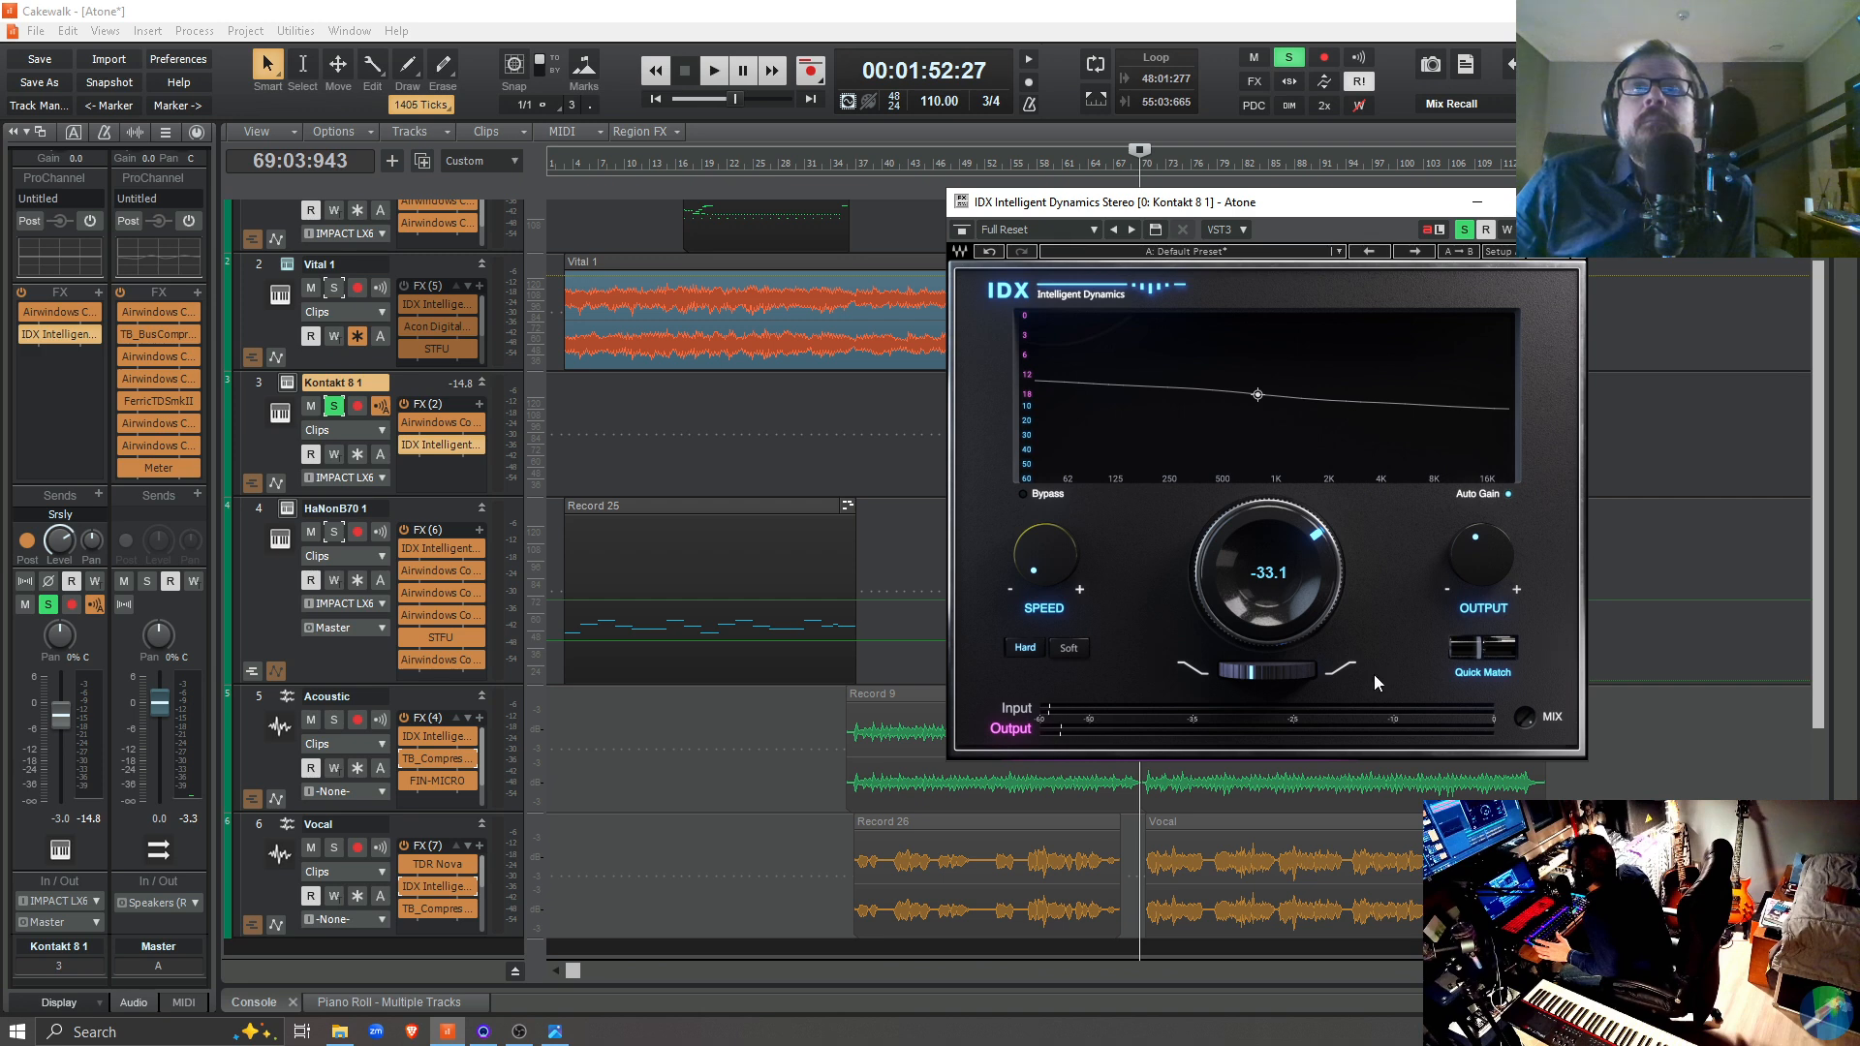
Tilt the Kontakt 8 1 track's IDX curve more steeply down toward the high frequencies during soloed playback
{"action": "key", "text": "space"}
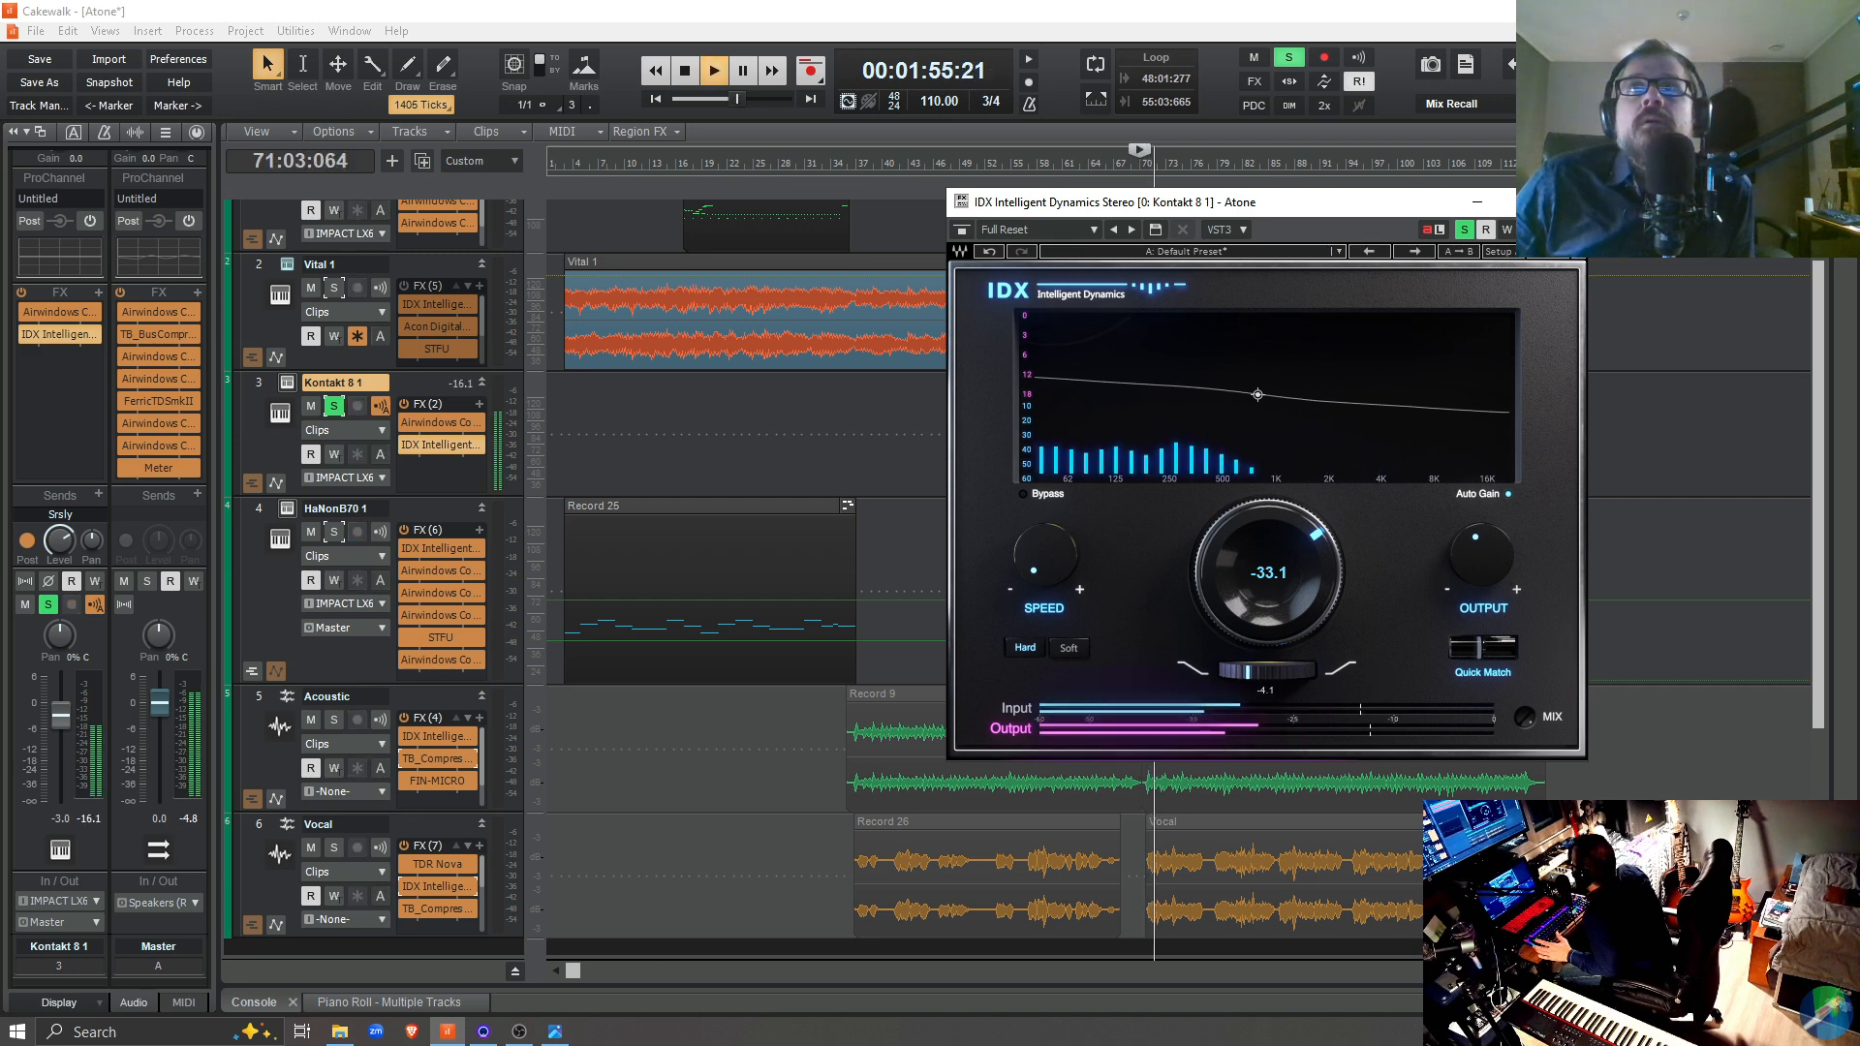
{"action": "left_click_drag", "start_coordinate": [1263, 683], "coordinate": [1235, 683]}
{"action": "key", "text": "space"}
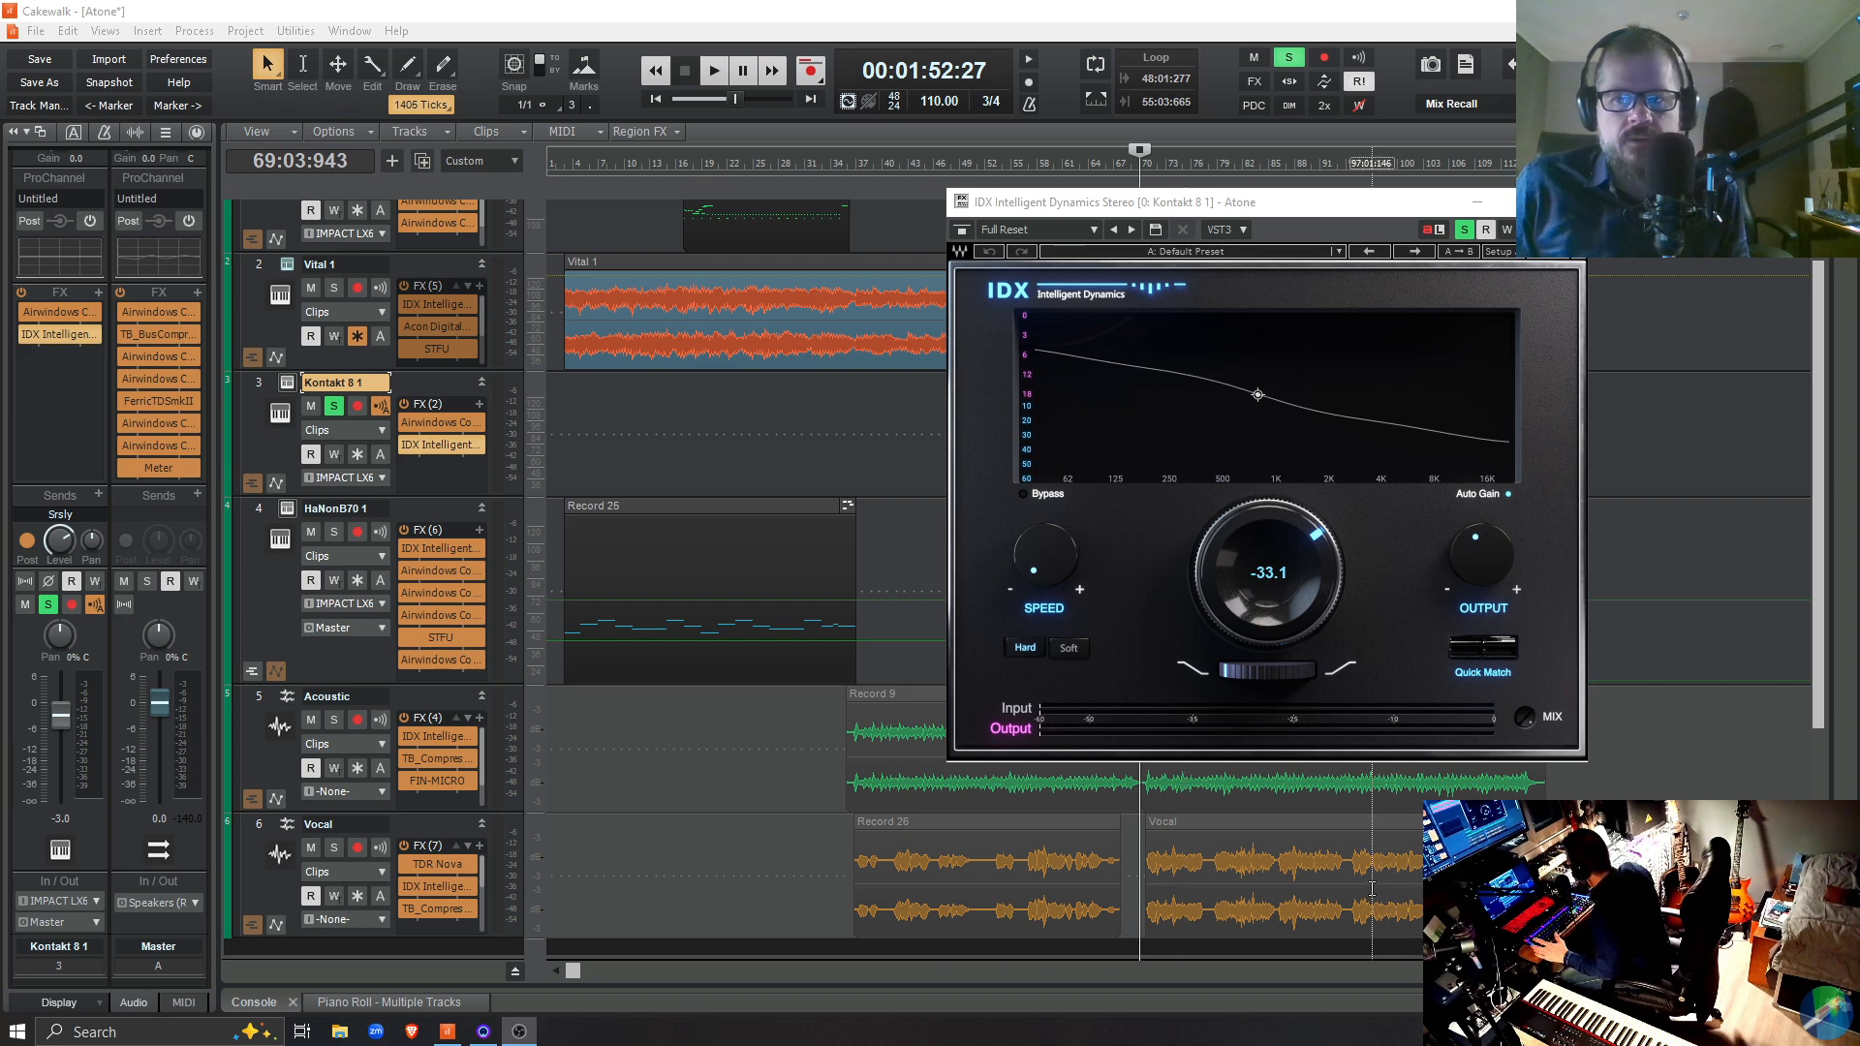
Reposition the Kontakt 8 1 track's IDX window so that it covers less of the lower track clips
{"action": "left_click", "coordinate": [839, 20]}
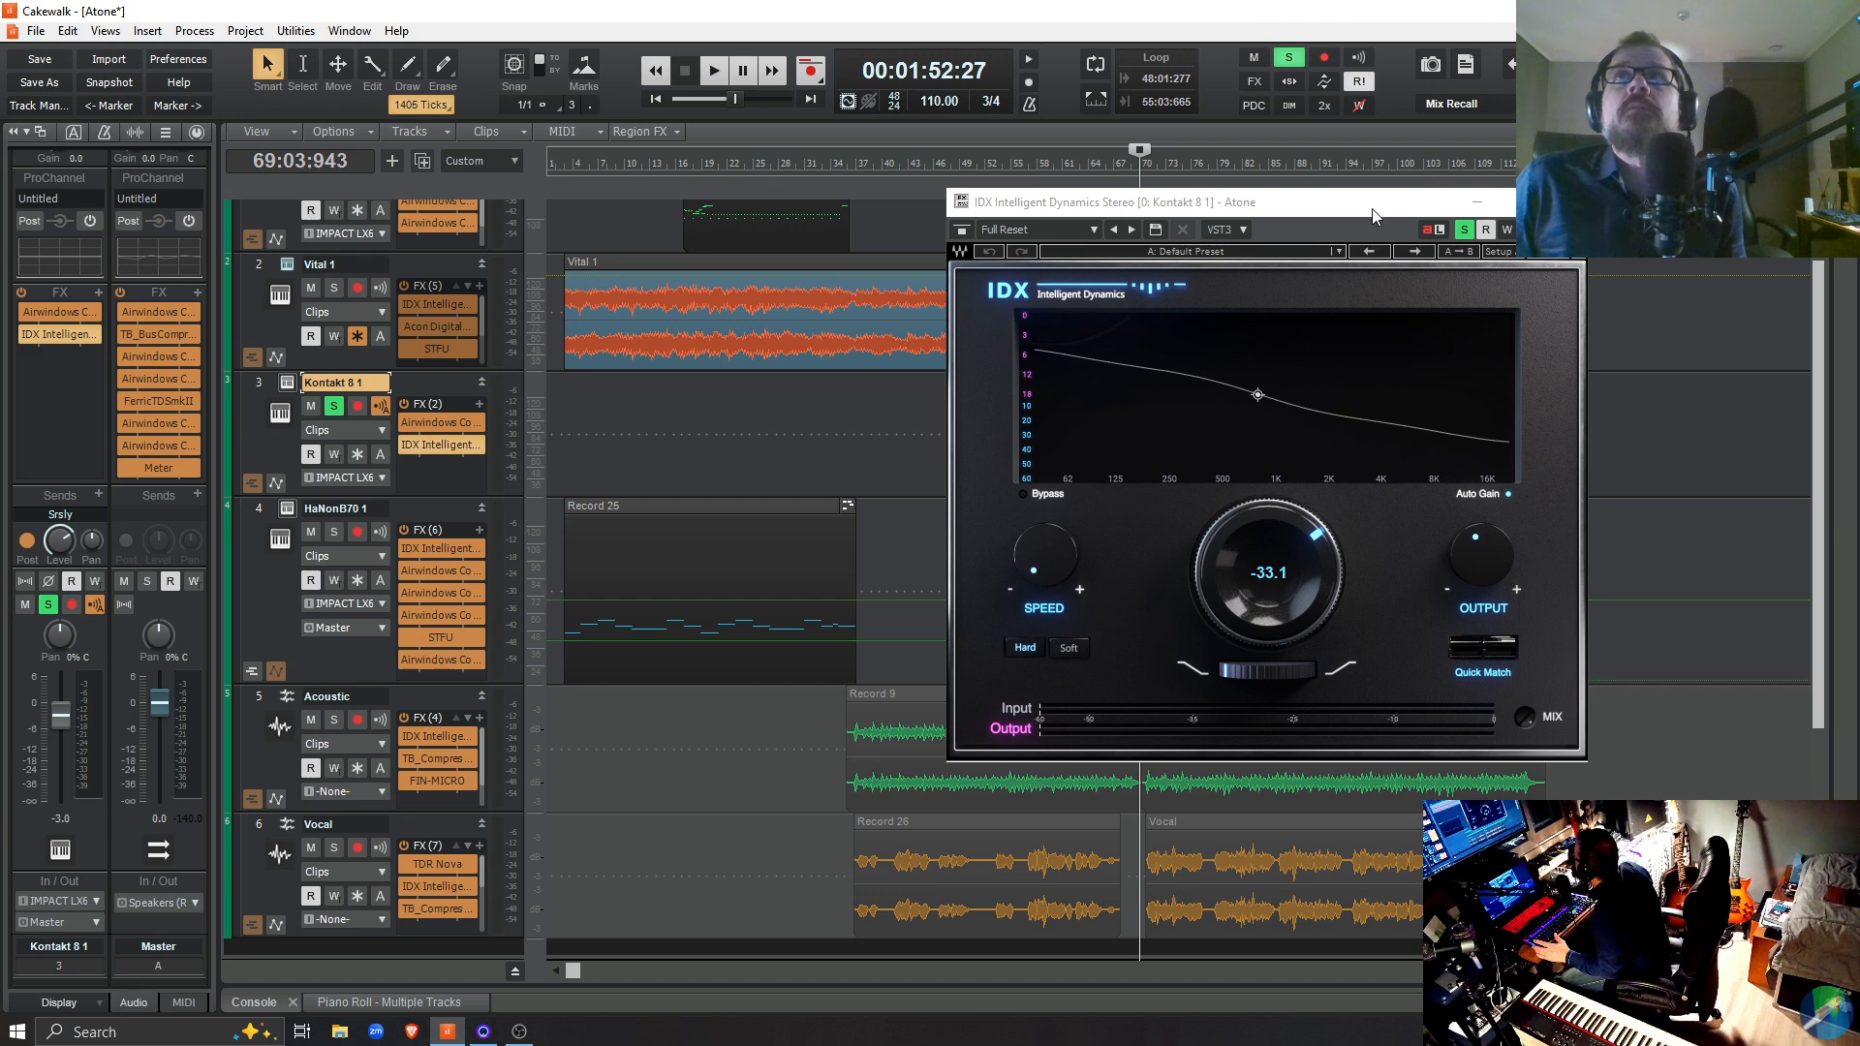
{"action": "left_click_drag", "start_coordinate": [1372, 207], "coordinate": [1259, 213]}
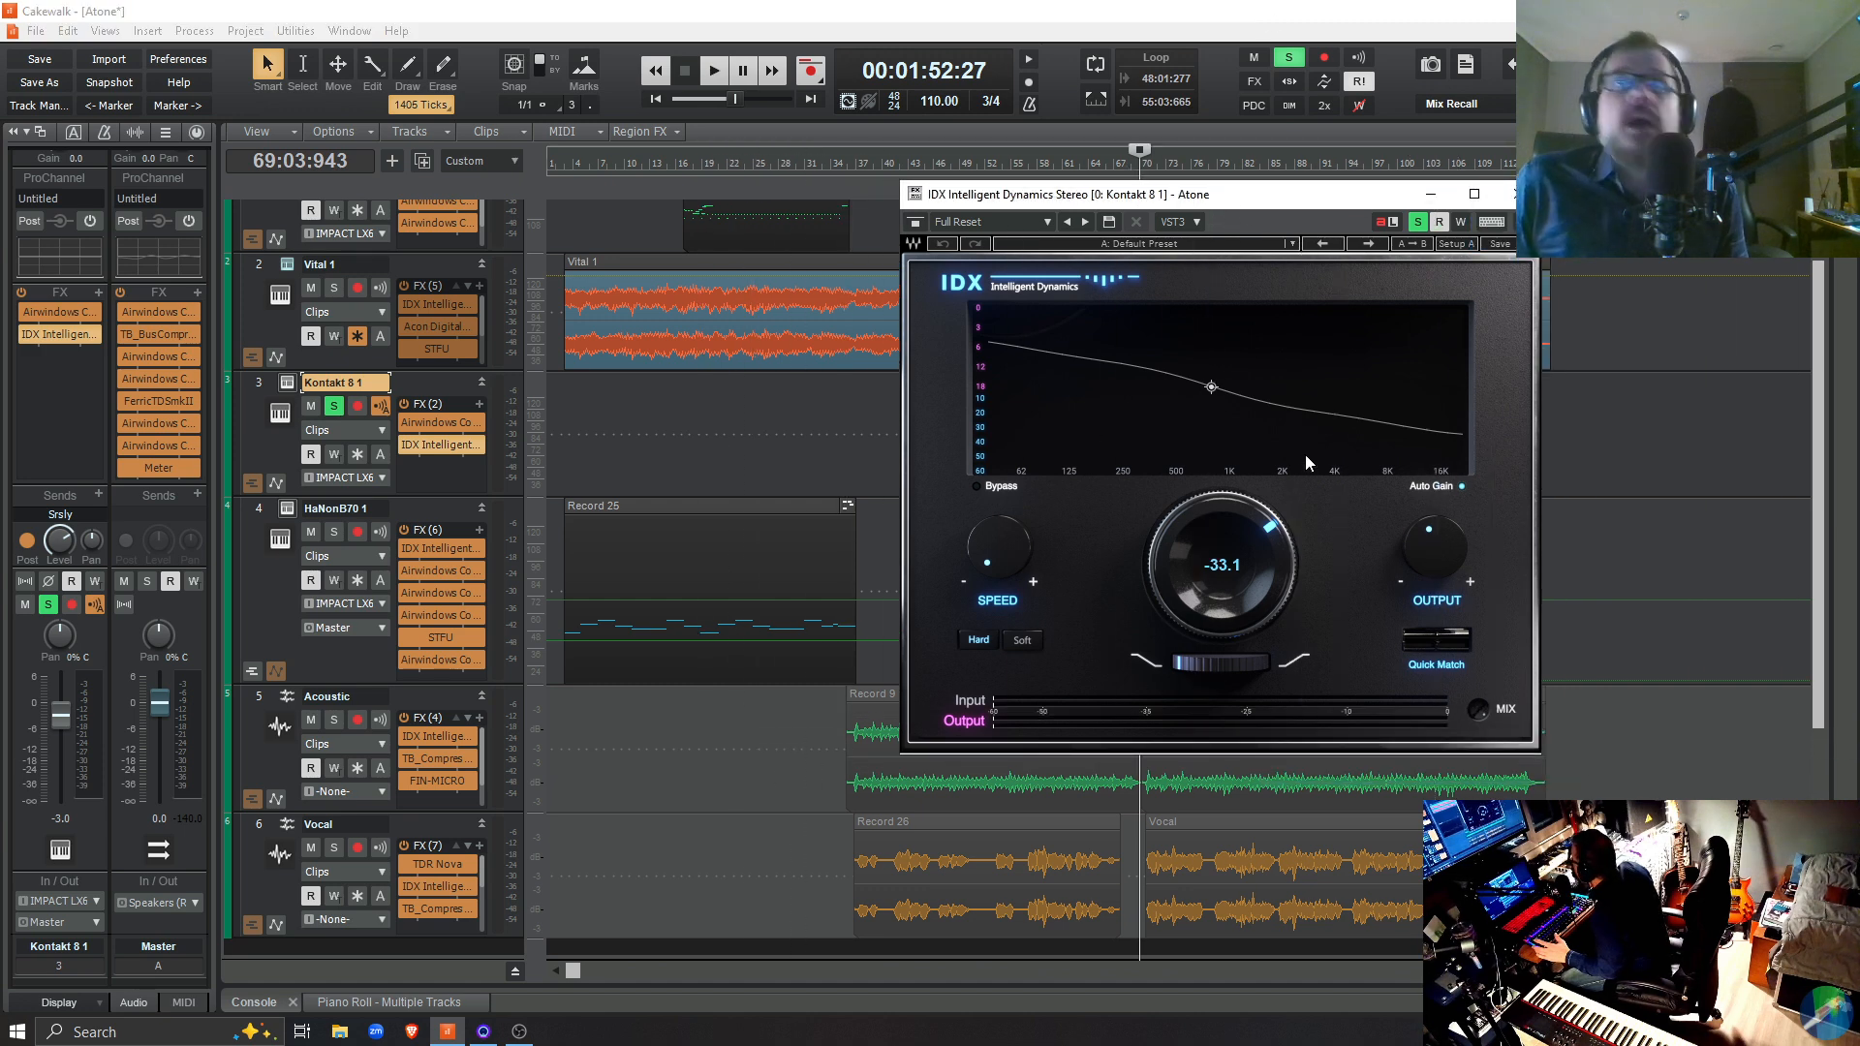
{"action": "left_click_drag", "start_coordinate": [1247, 199], "coordinate": [1366, 146]}
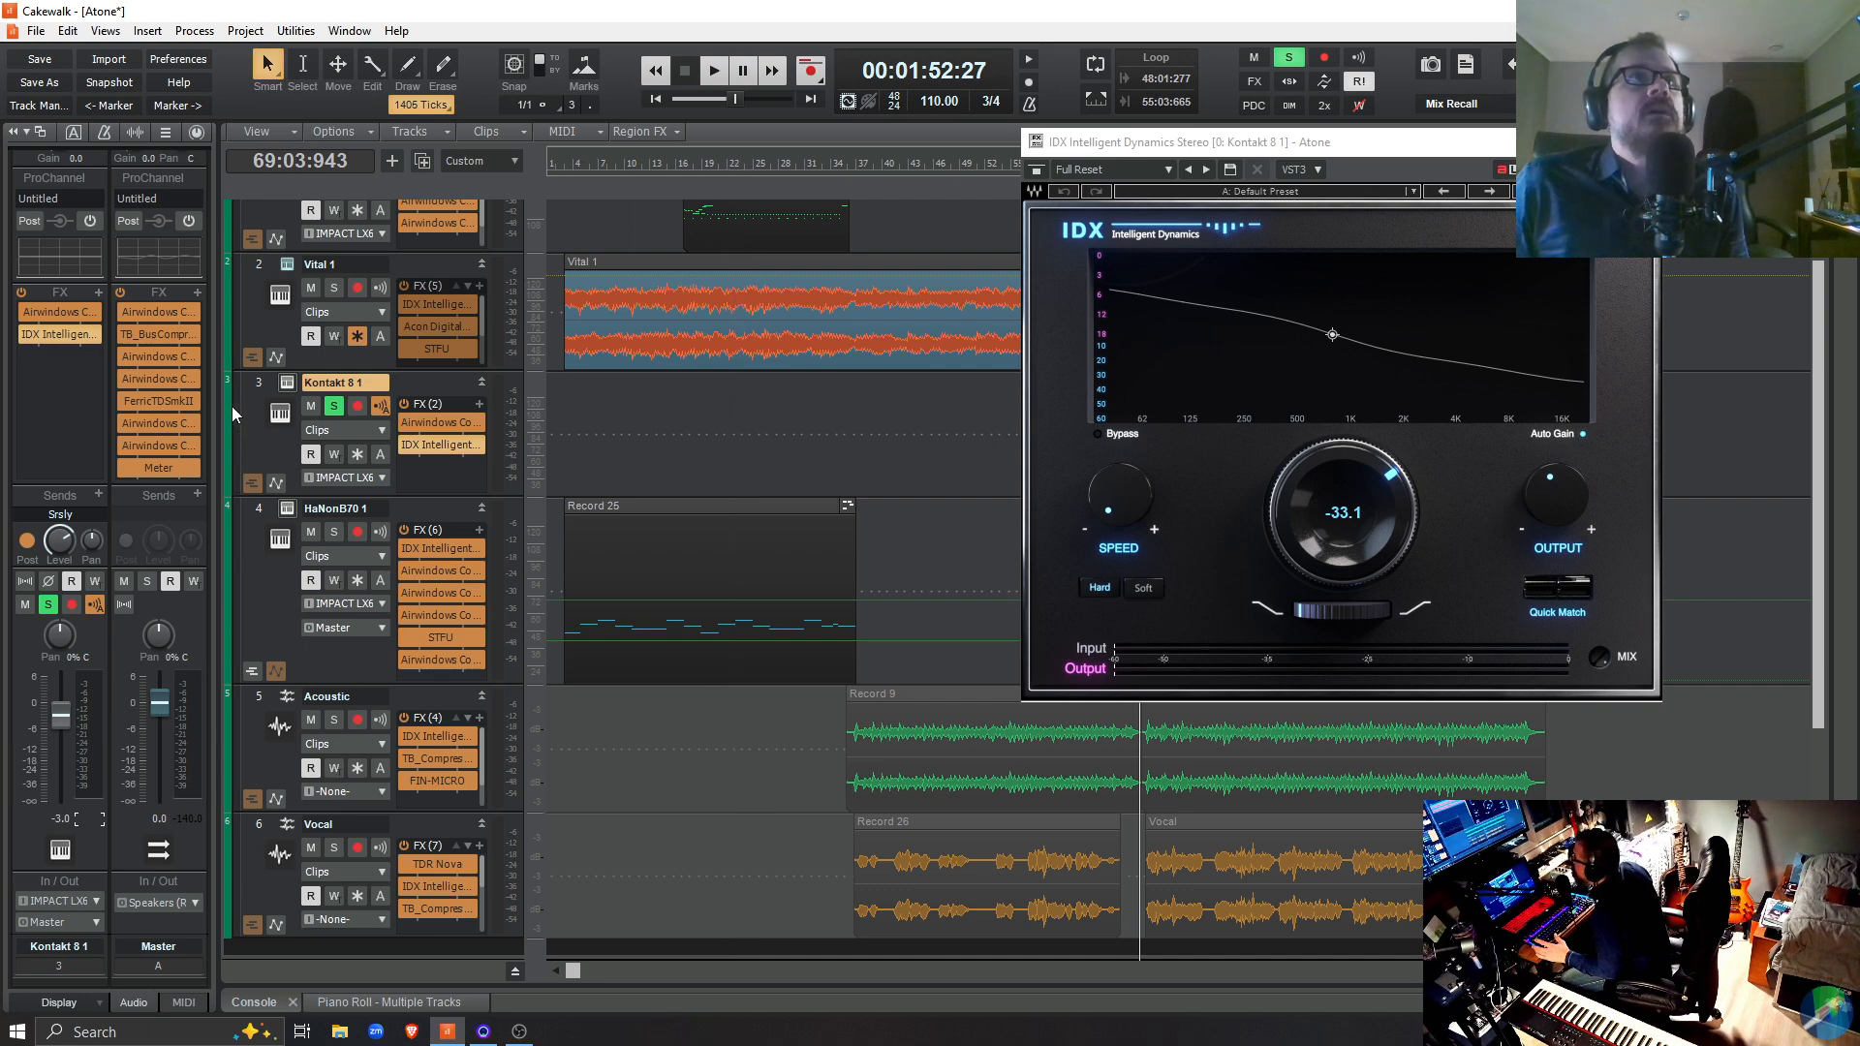
Show the Kontakt 8 1 track's ProChannel and load the Mix Bus - Bass Tilt preset into its EQ
{"action": "left_click", "coordinate": [195, 137]}
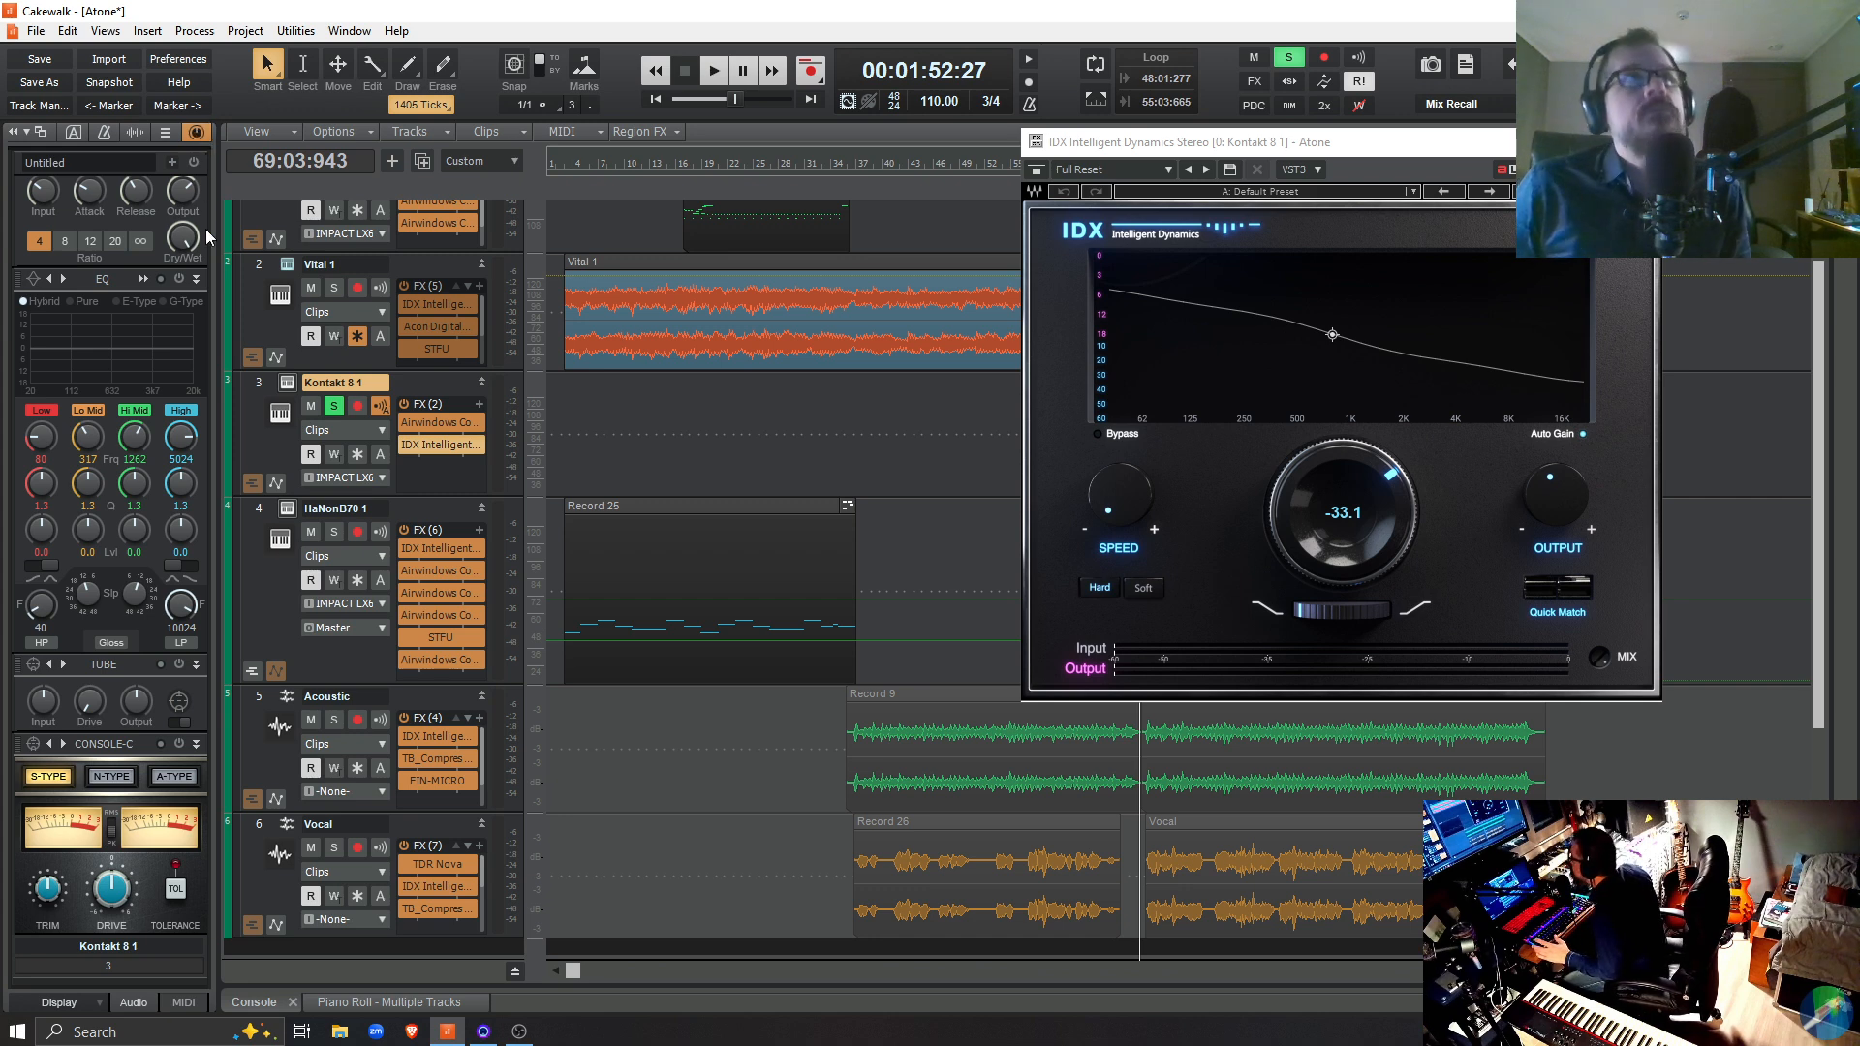
{"action": "left_click", "coordinate": [38, 287]}
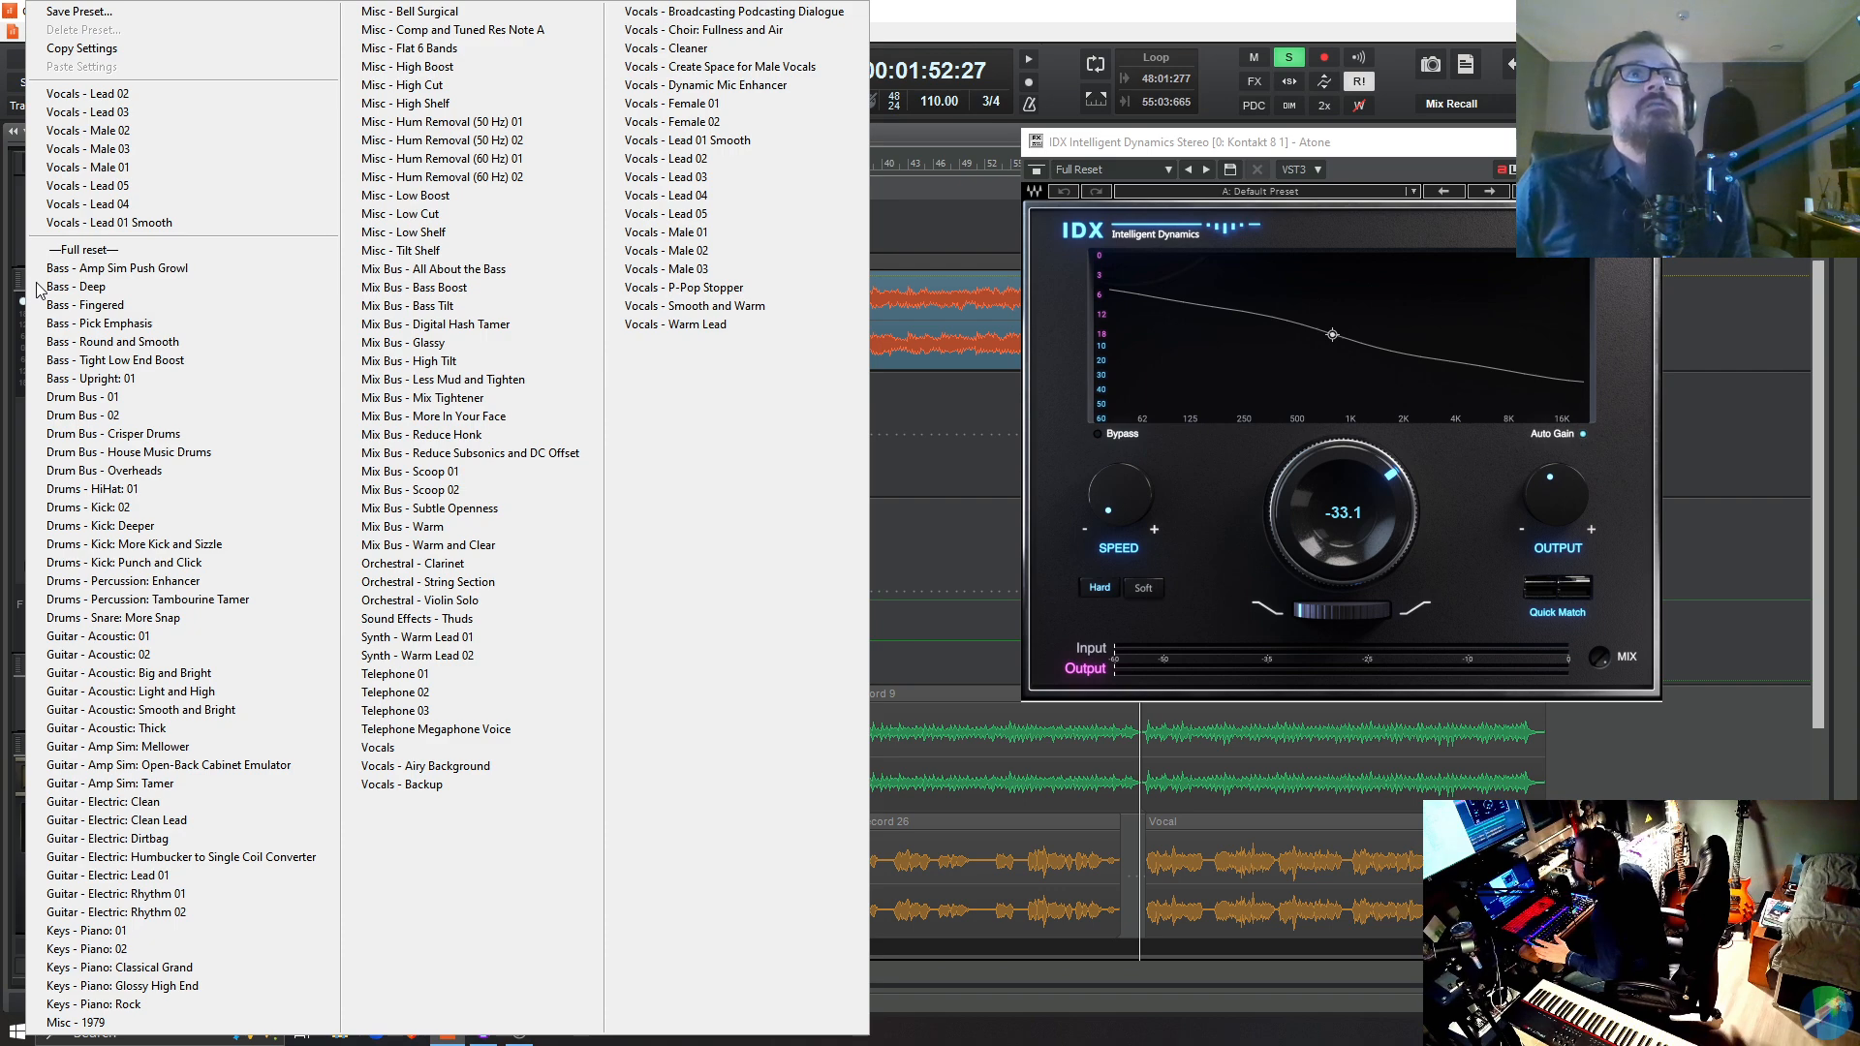
{"action": "left_click", "coordinate": [394, 305]}
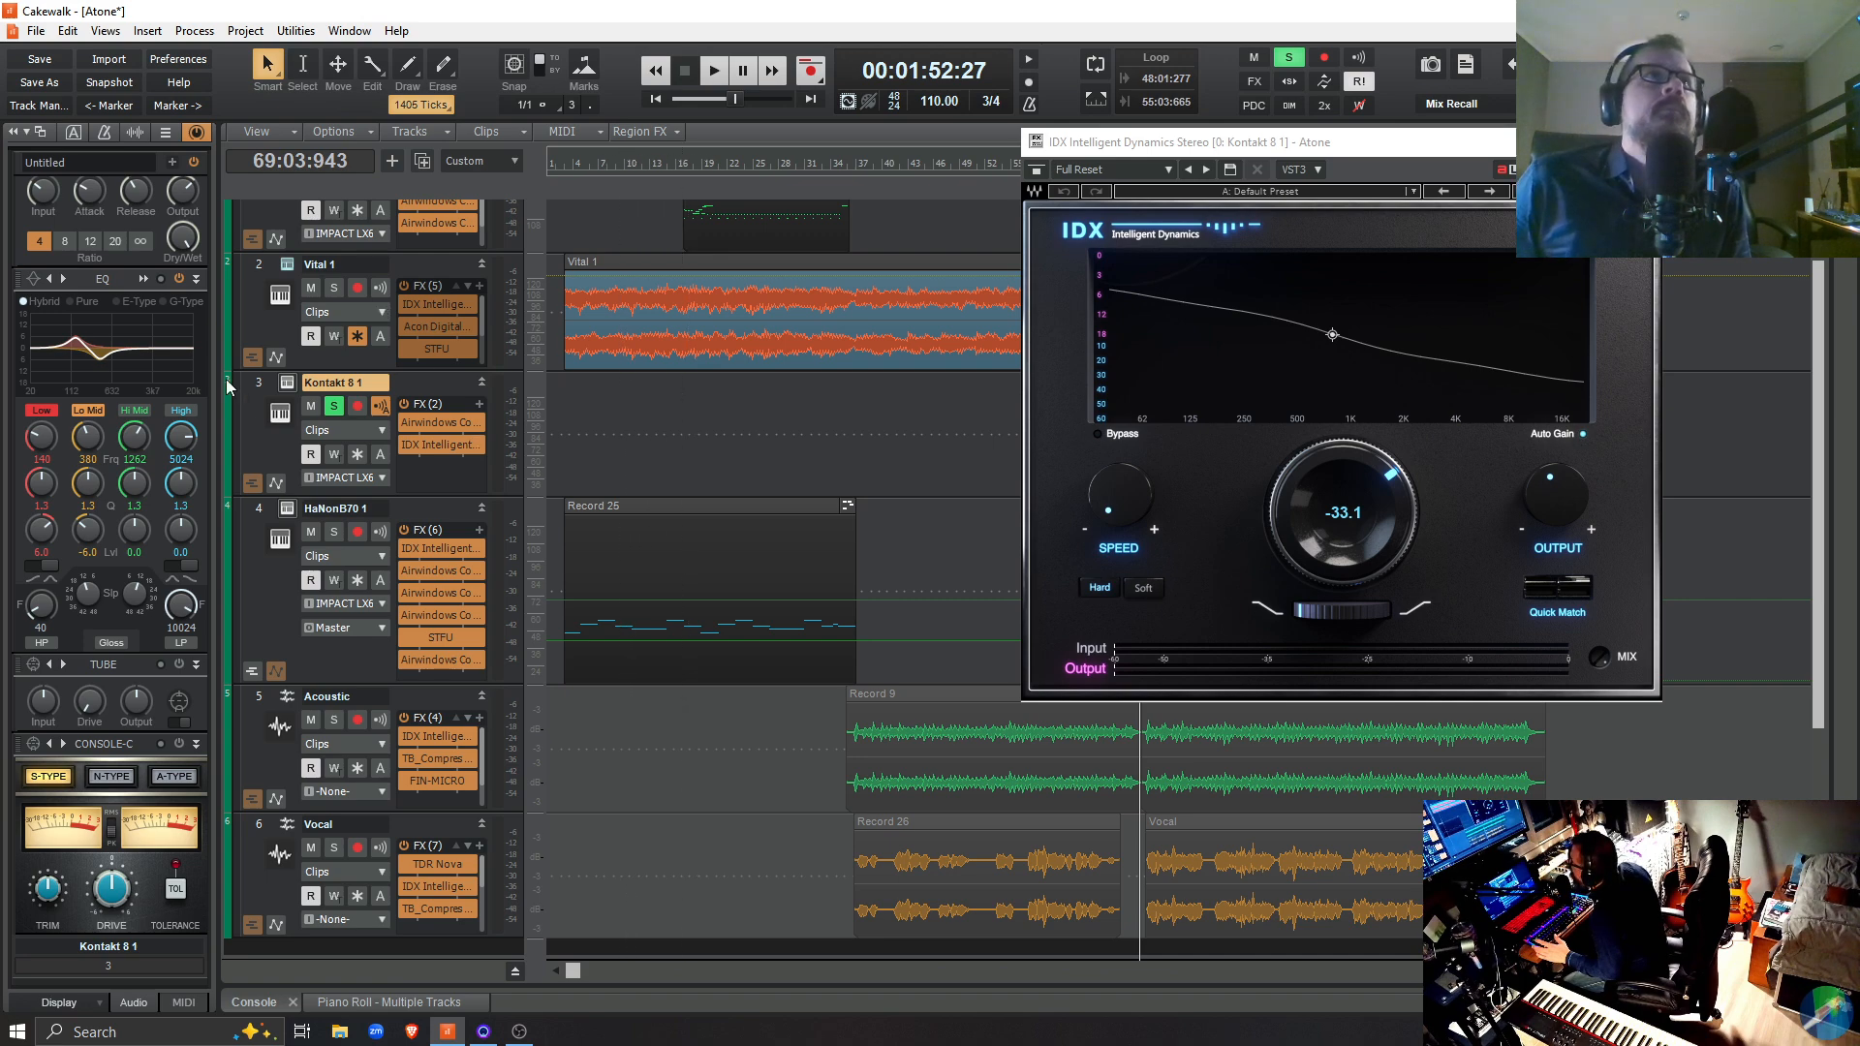
Compare the soloed Kontakt 8 1 track with its ProChannel EQ bypassed and enabled during playback from 69:03:943
{"action": "key", "text": "space"}
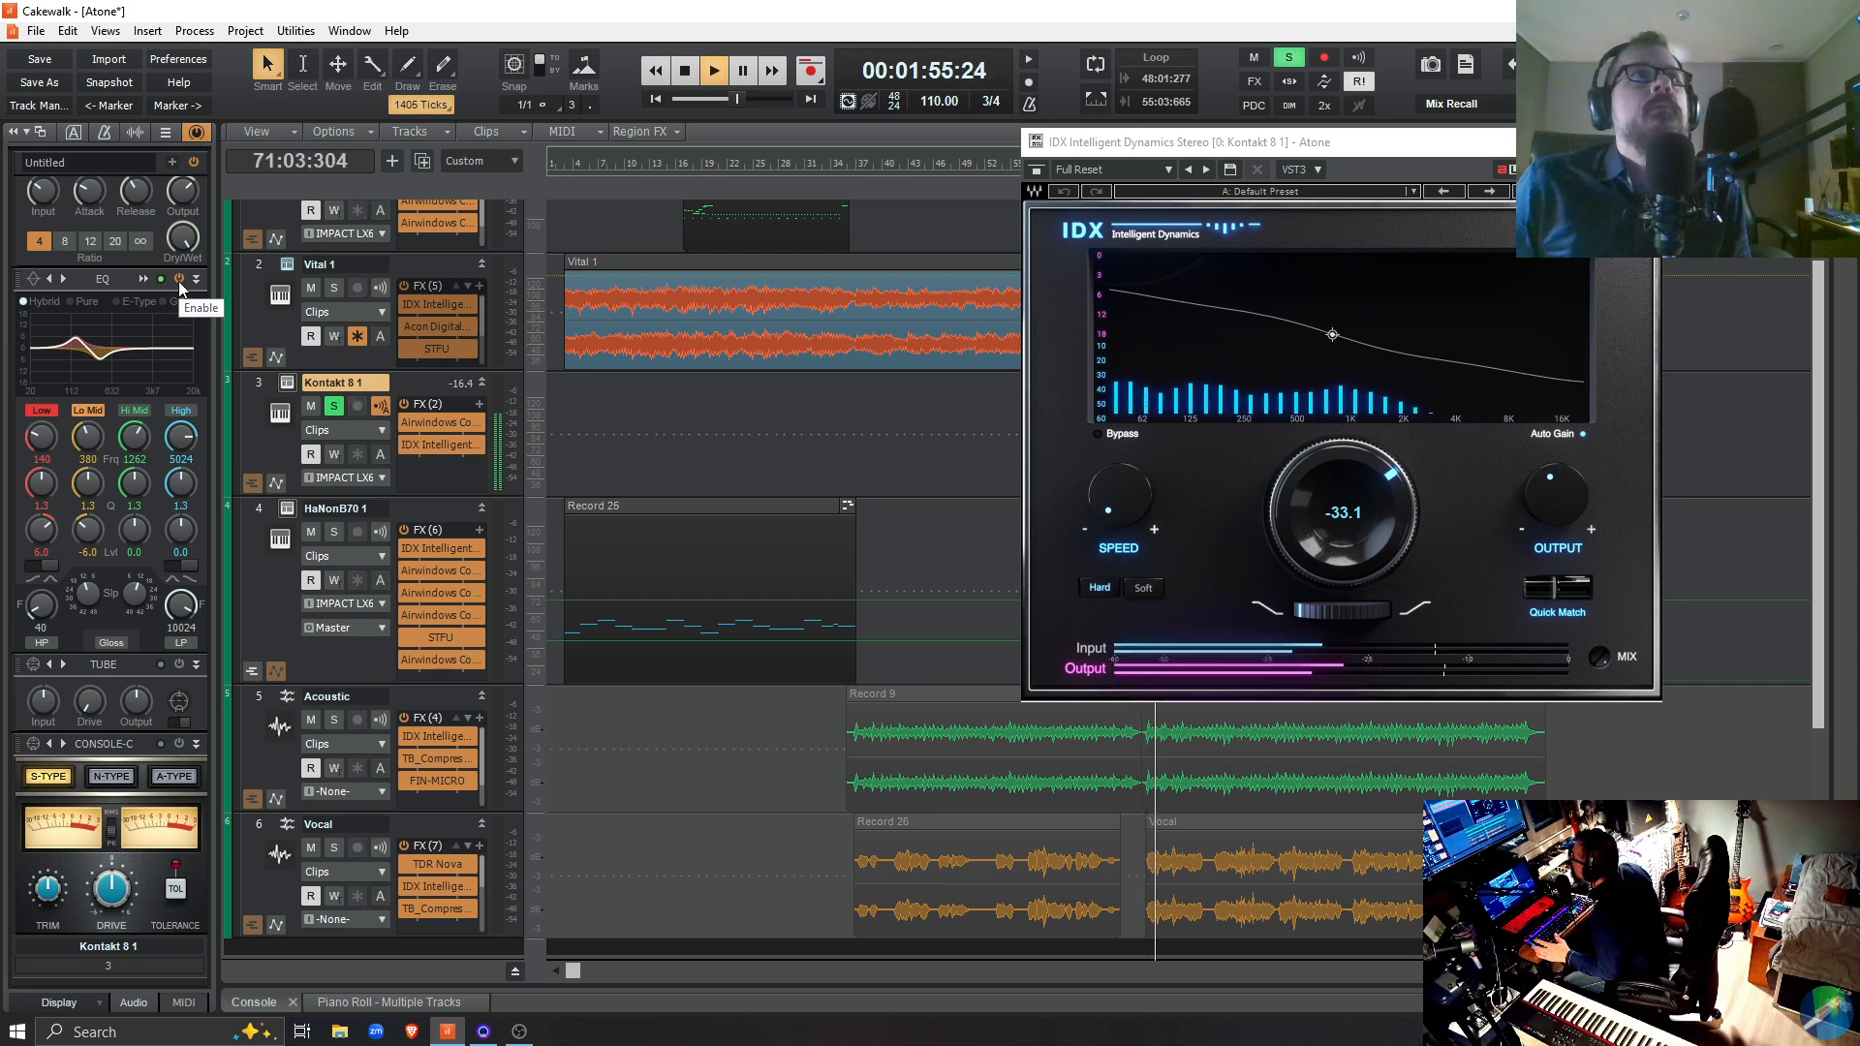
{"action": "left_click", "coordinate": [179, 281]}
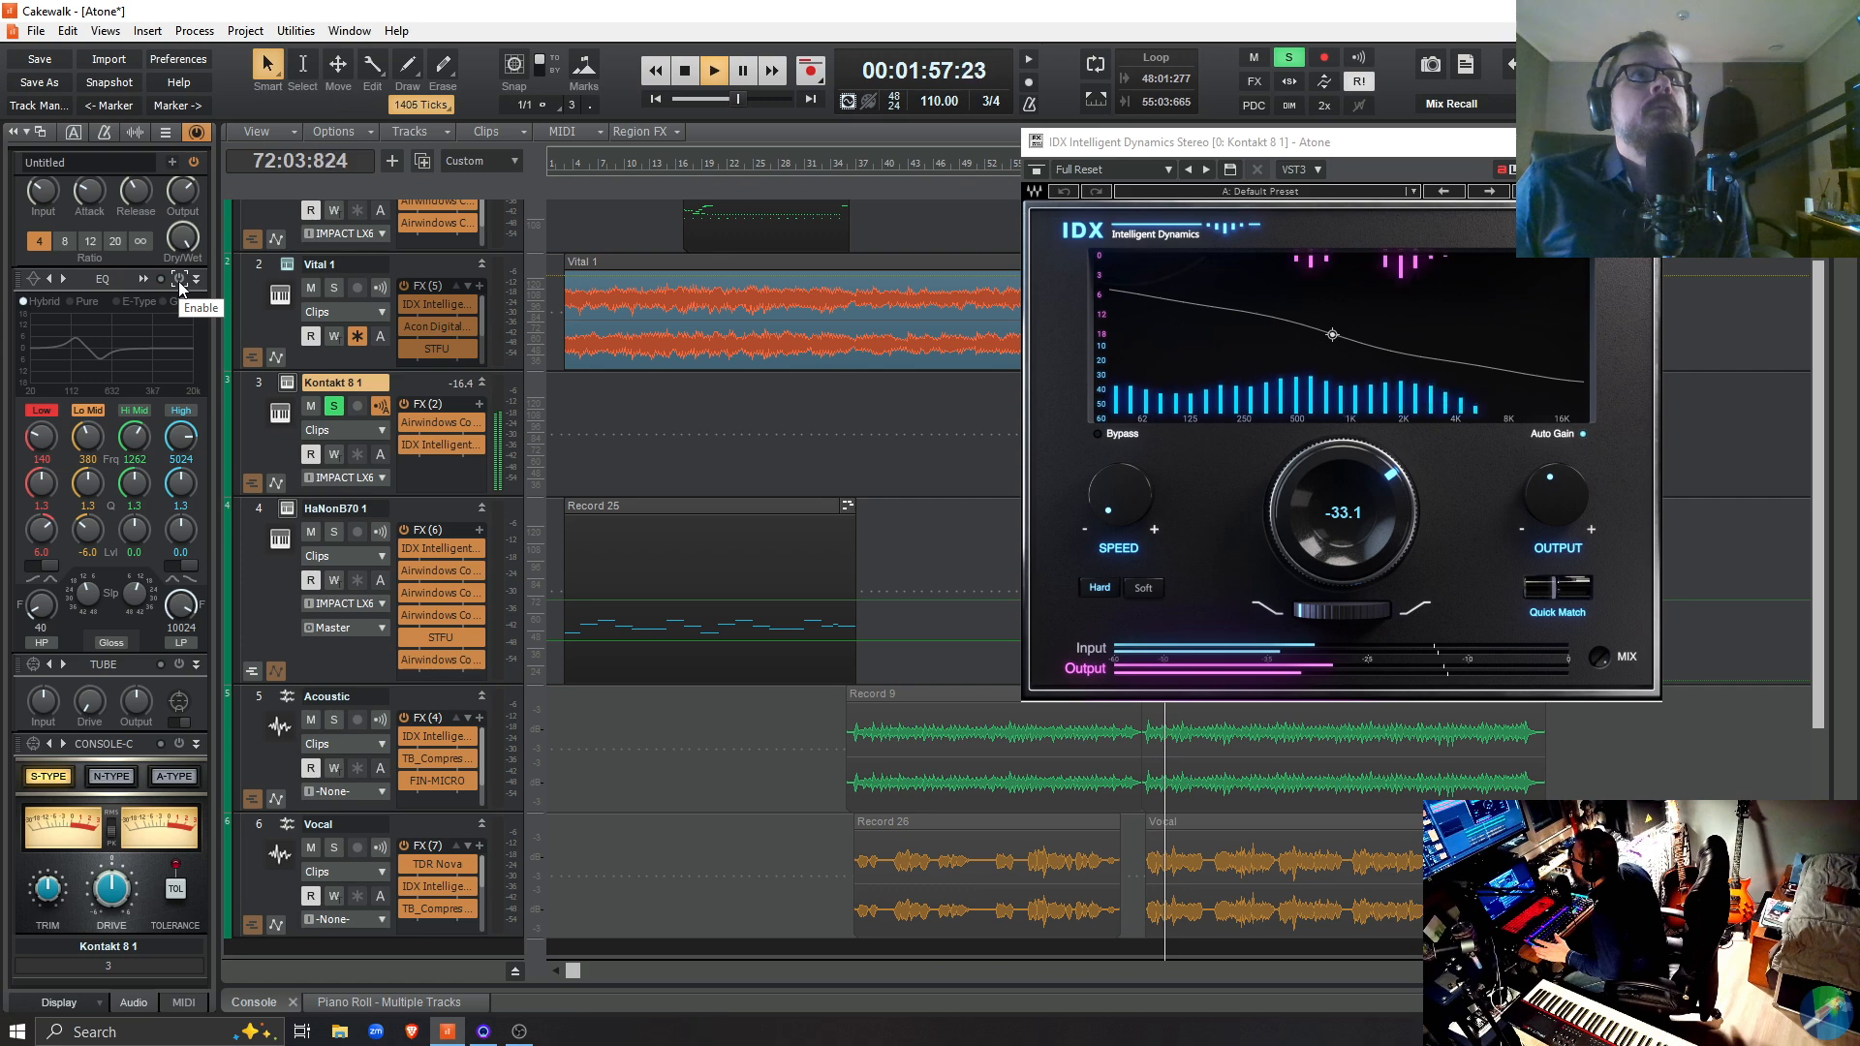
{"action": "left_click", "coordinate": [180, 281]}
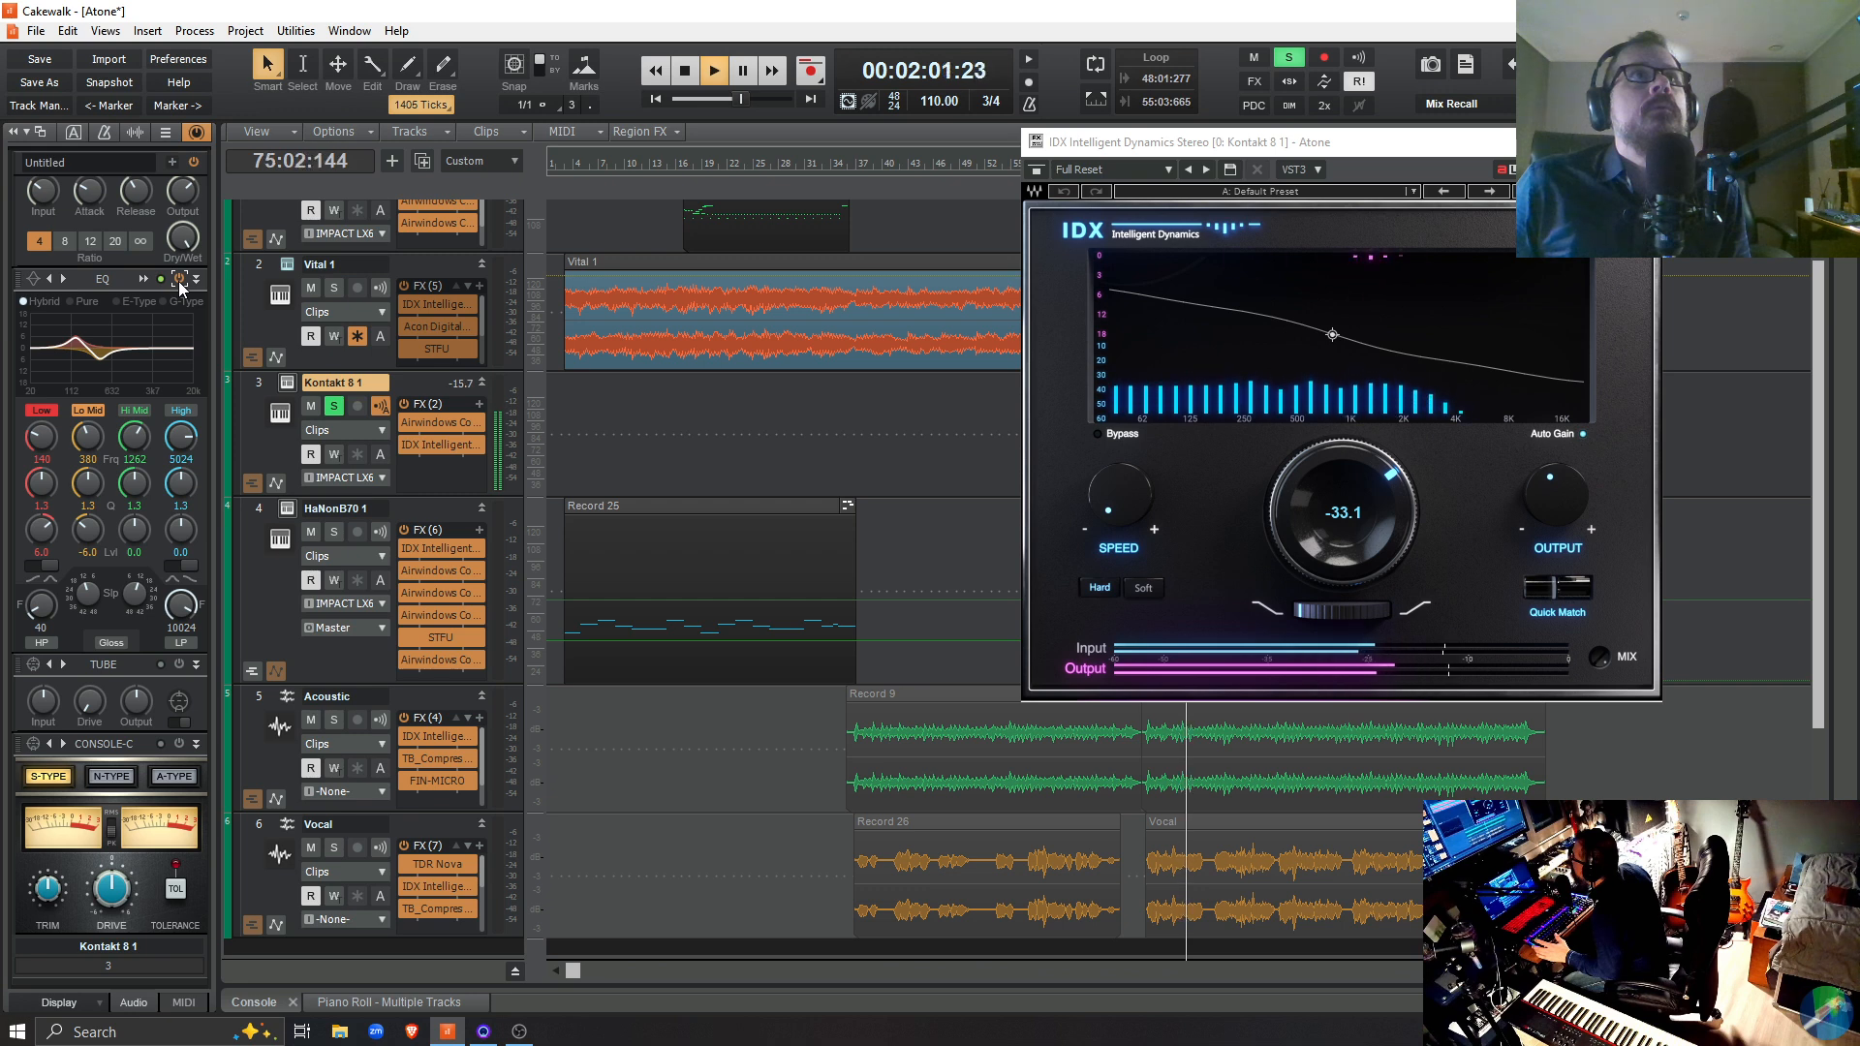
{"action": "left_click", "coordinate": [179, 281]}
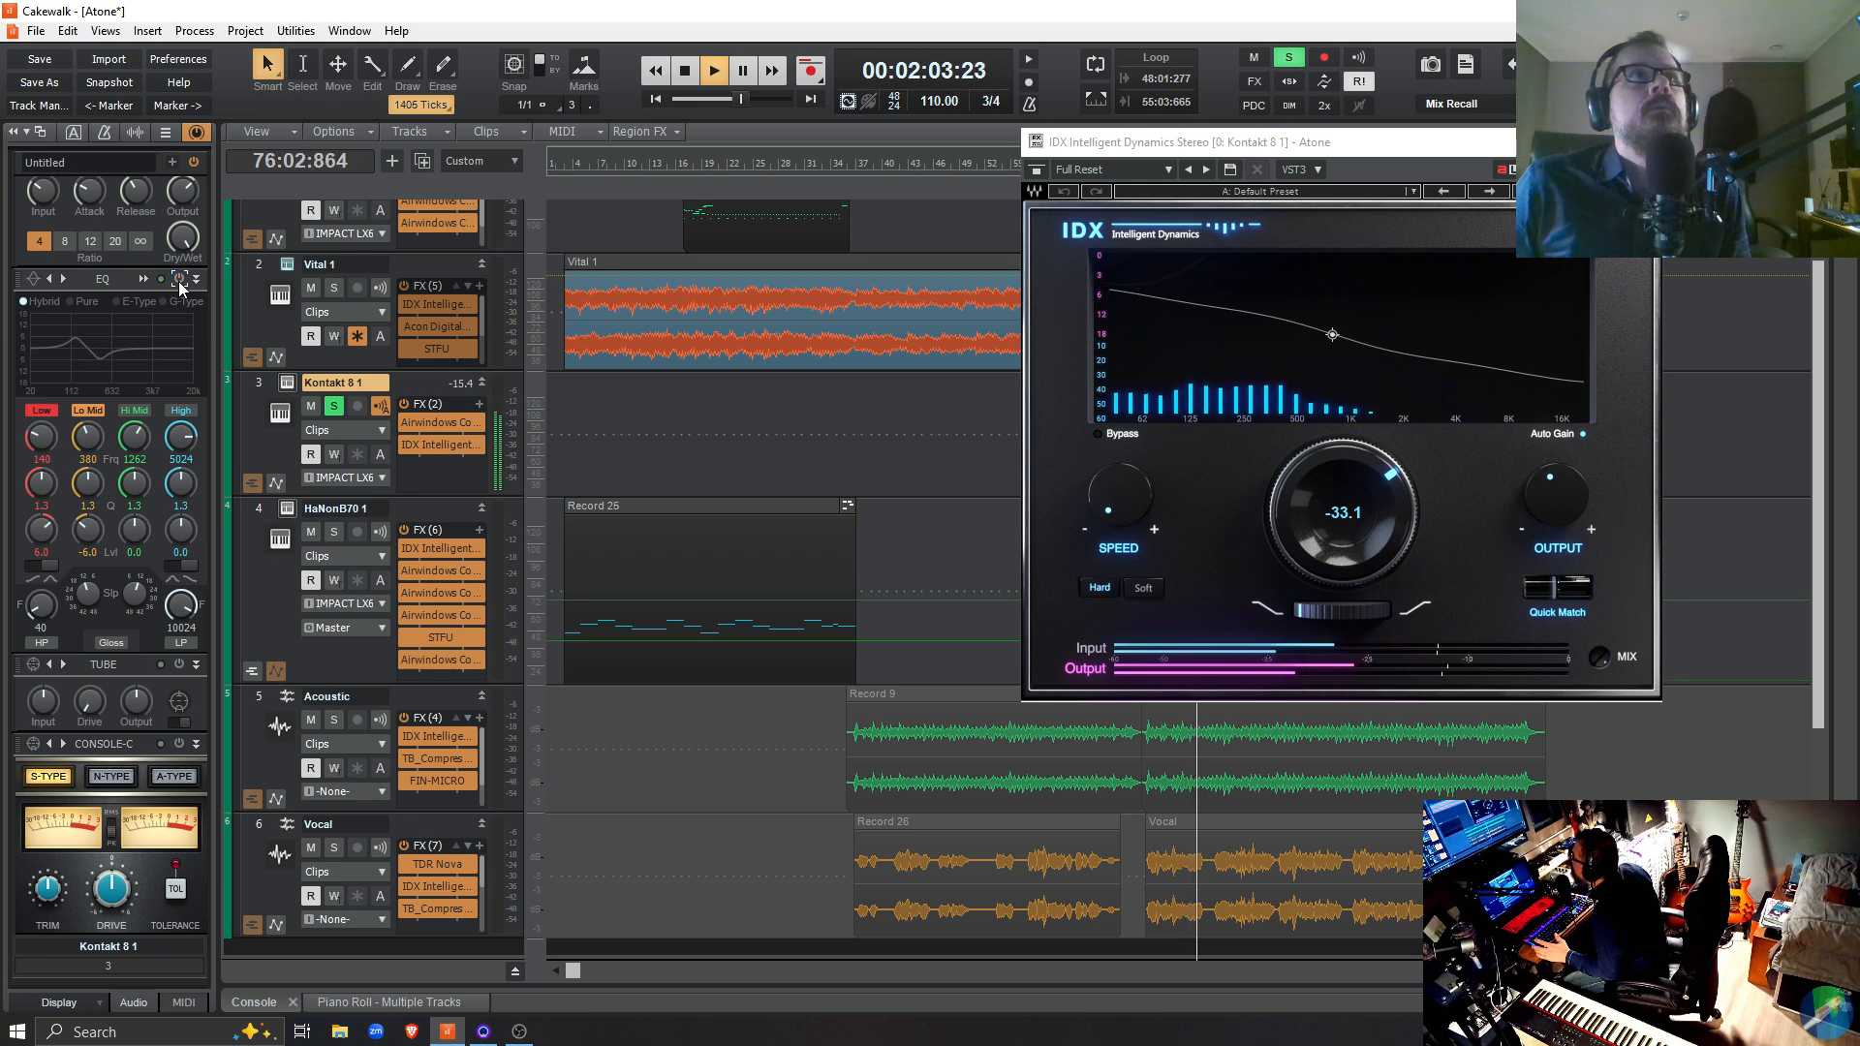
{"action": "left_click", "coordinate": [180, 281]}
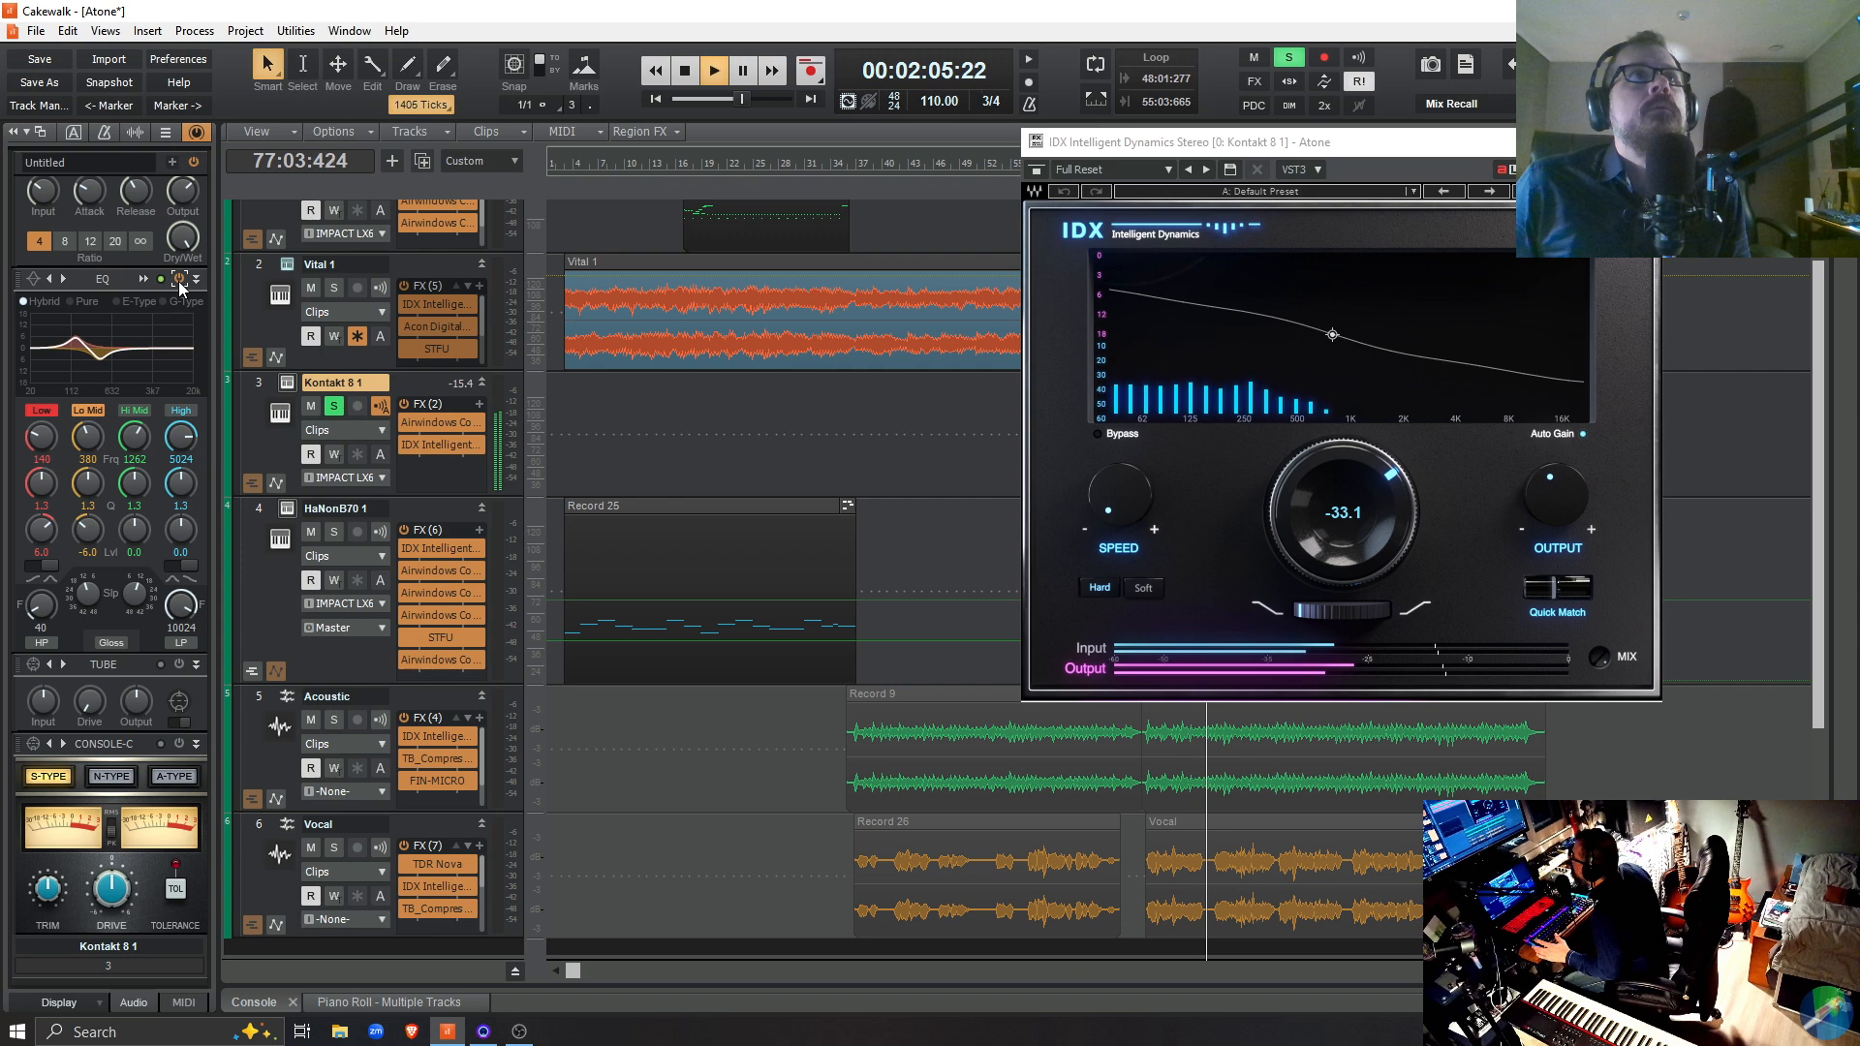
{"action": "key", "text": "space"}
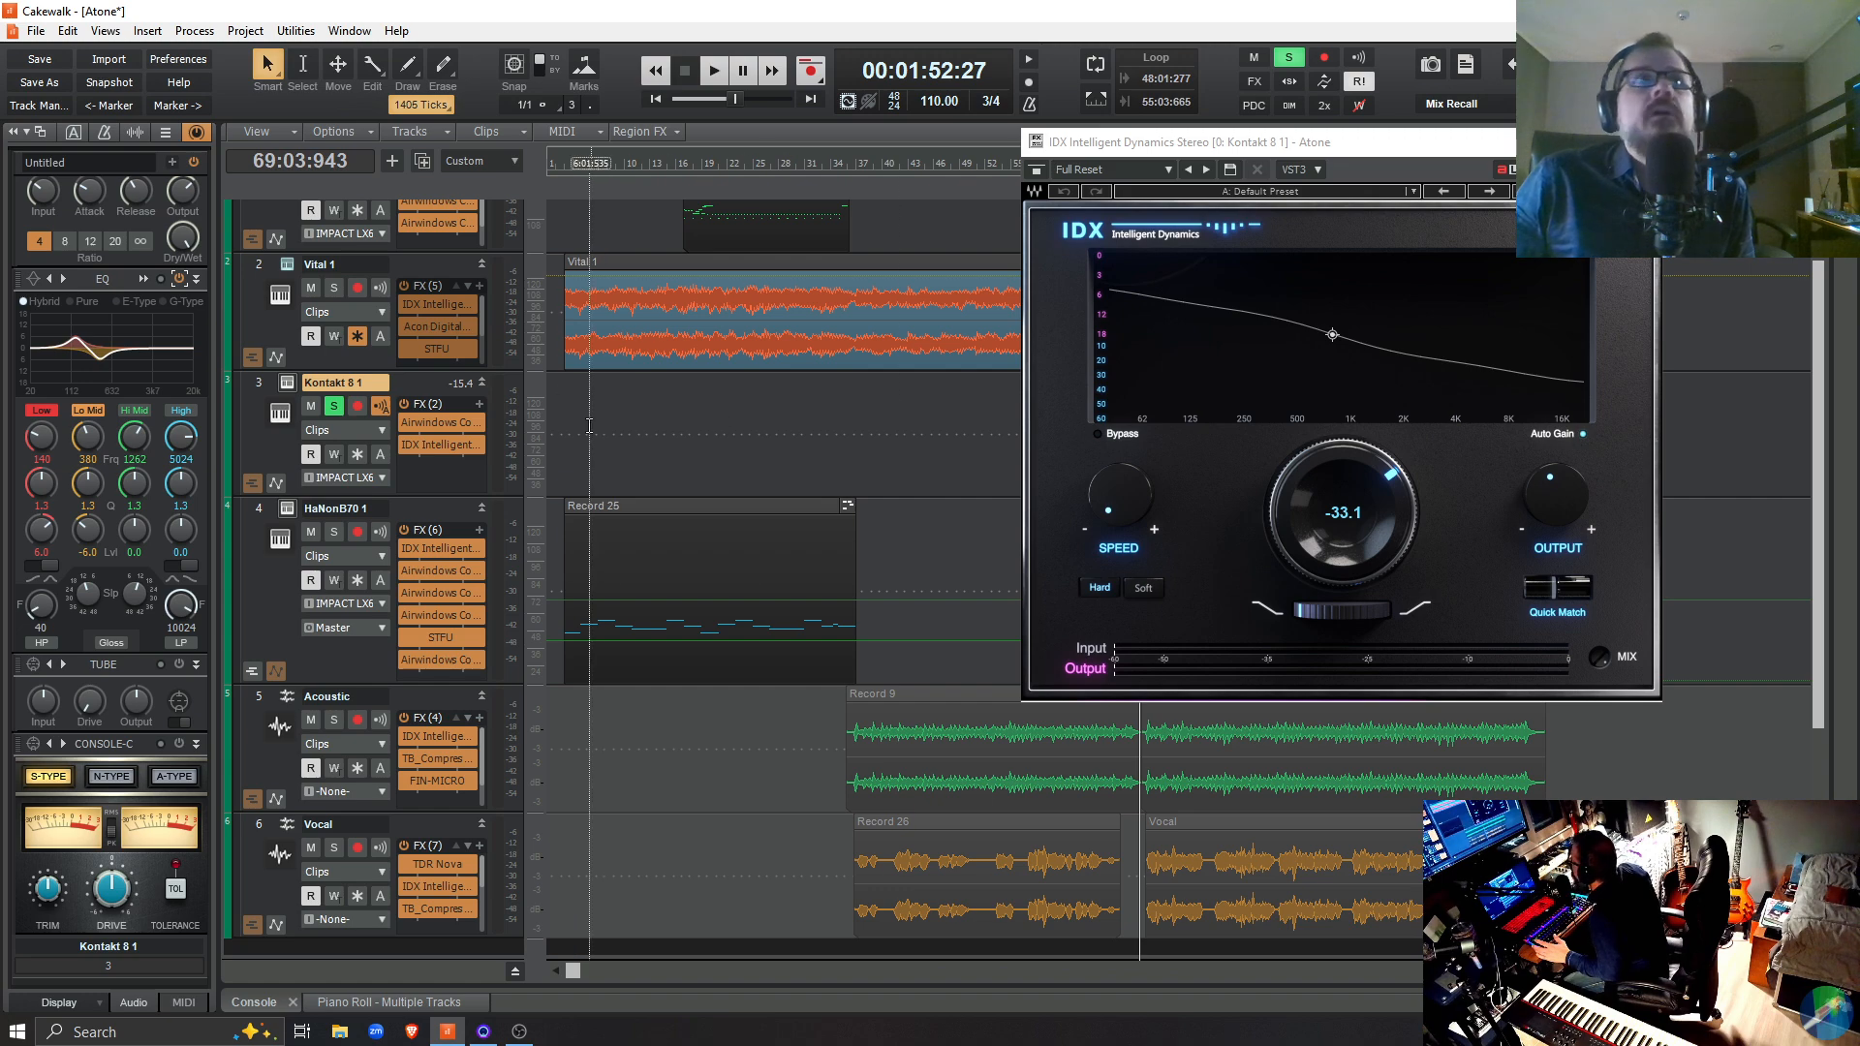
Unsolo the Kontakt 8 1 track and briefly play the full mix from 69:03:943
{"action": "left_click", "coordinate": [334, 399]}
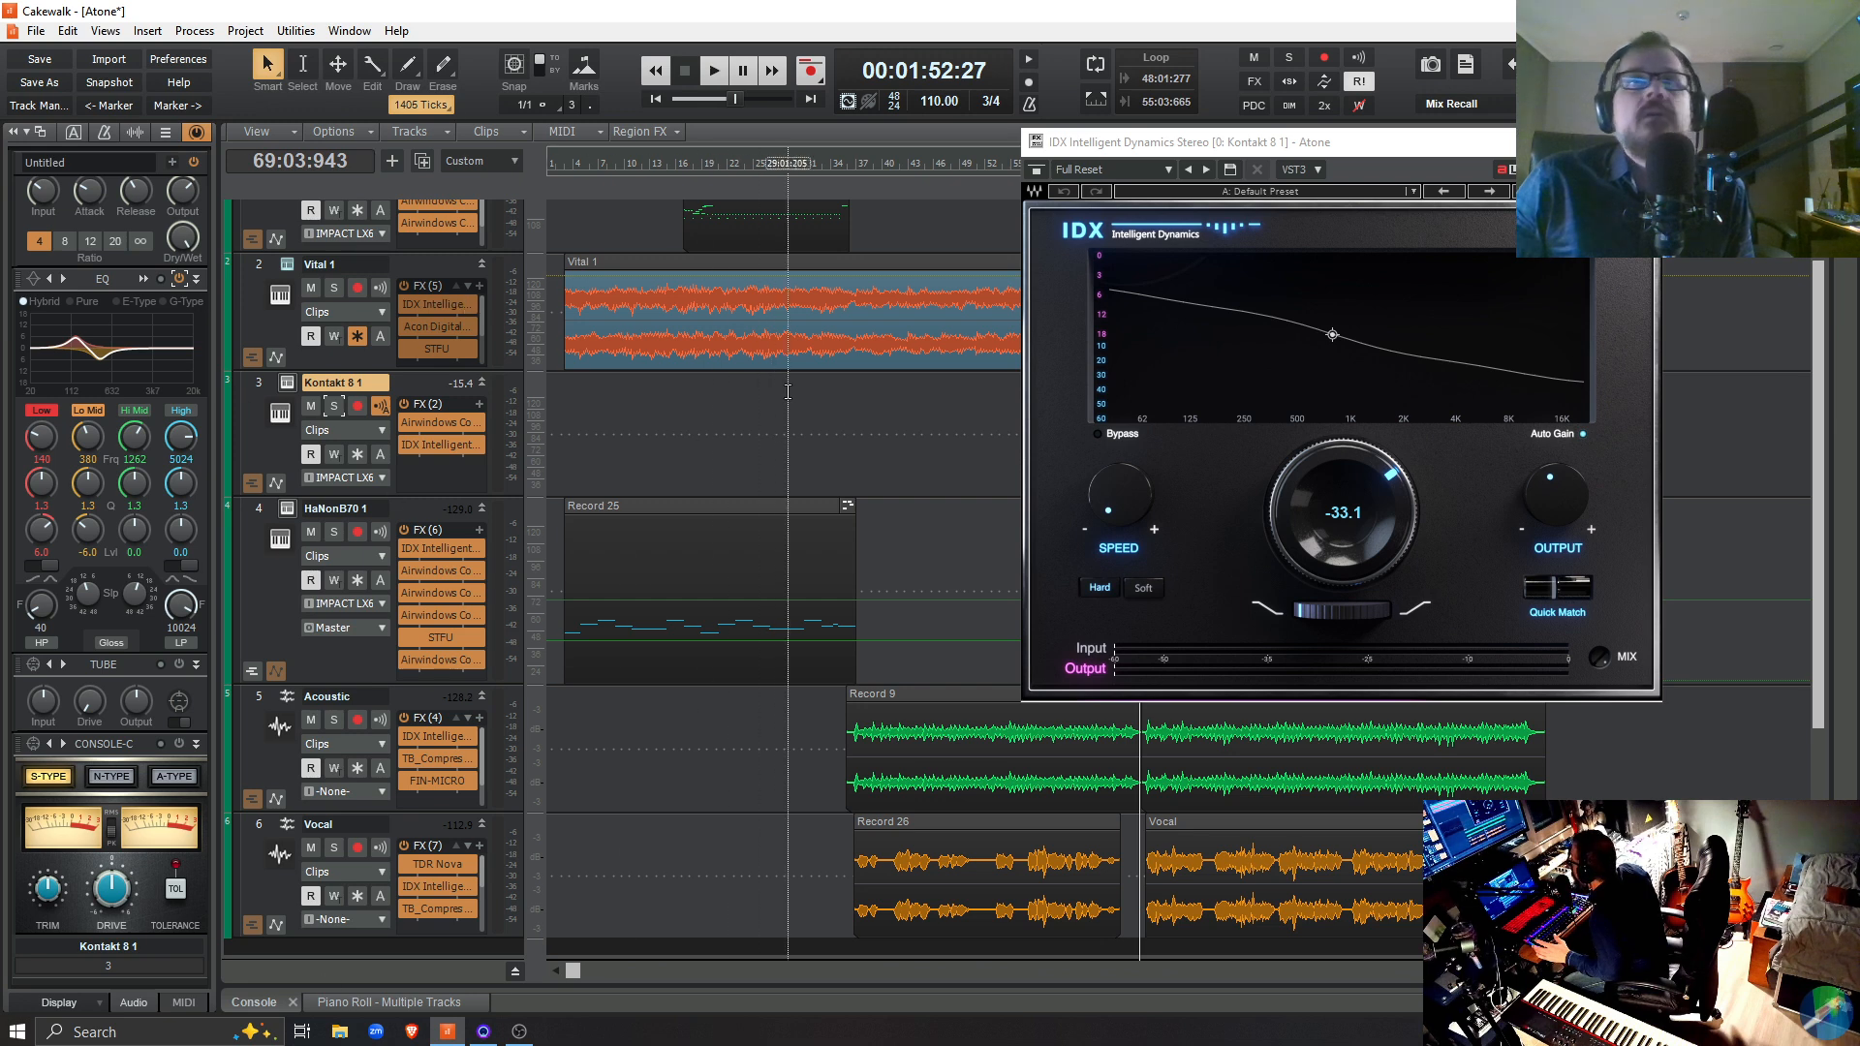
{"action": "key", "text": "space"}
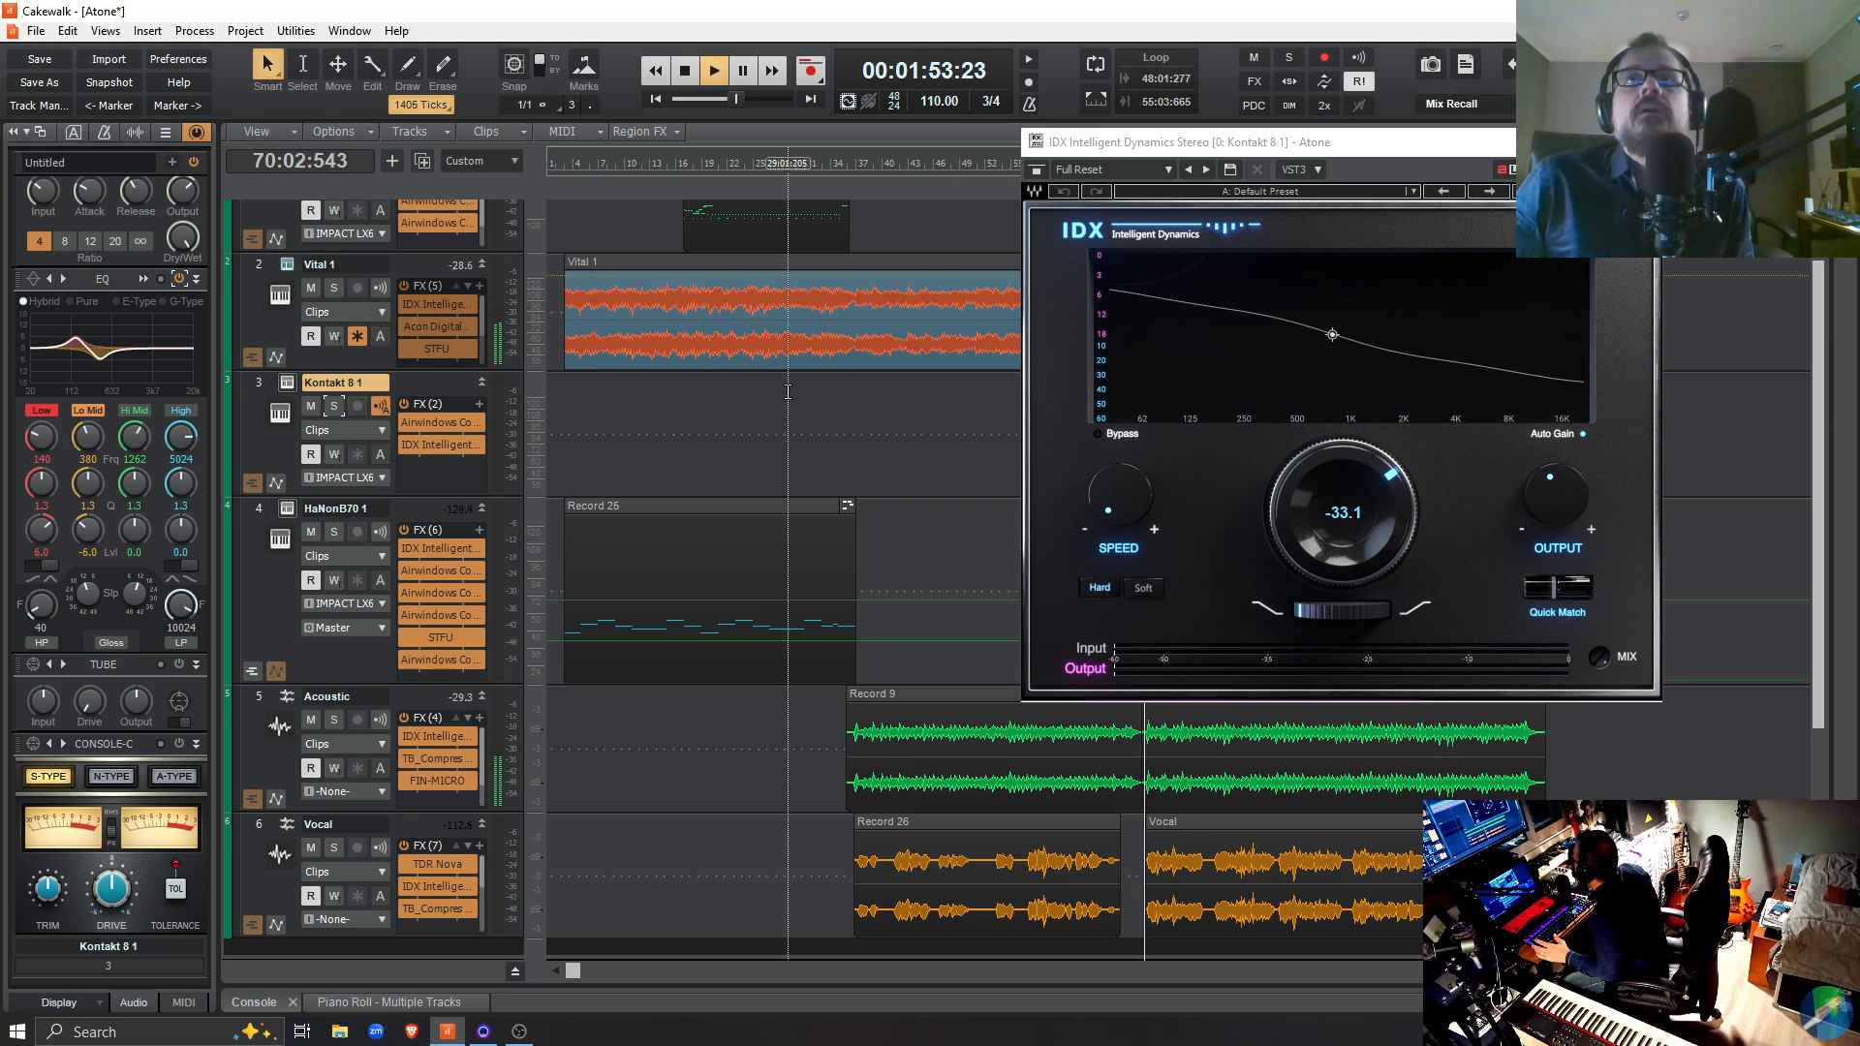
{"action": "key", "text": "space"}
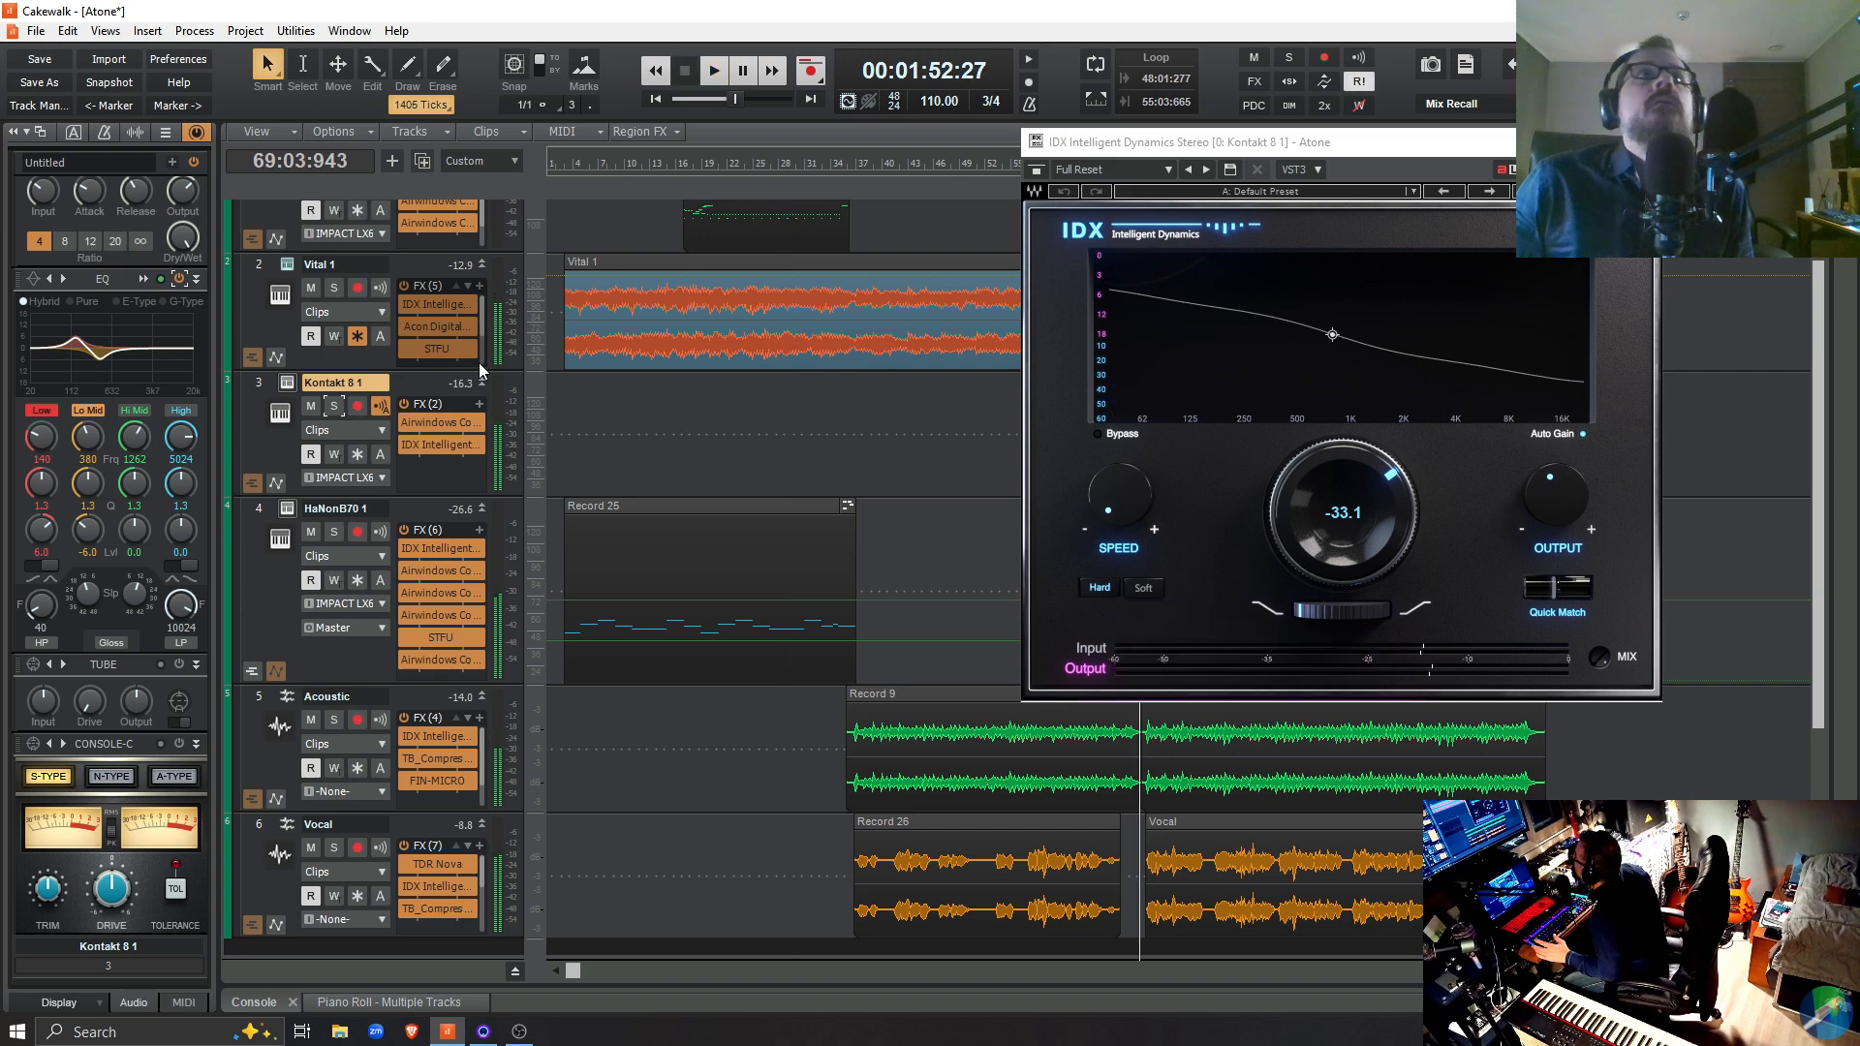
Open the MT-PowerDrumKit 1 instrument, skip its donation start screen so the drums can sound, and close its window
{"action": "scroll", "coordinate": [489, 386], "scroll_direction": "up", "scroll_amount": 1}
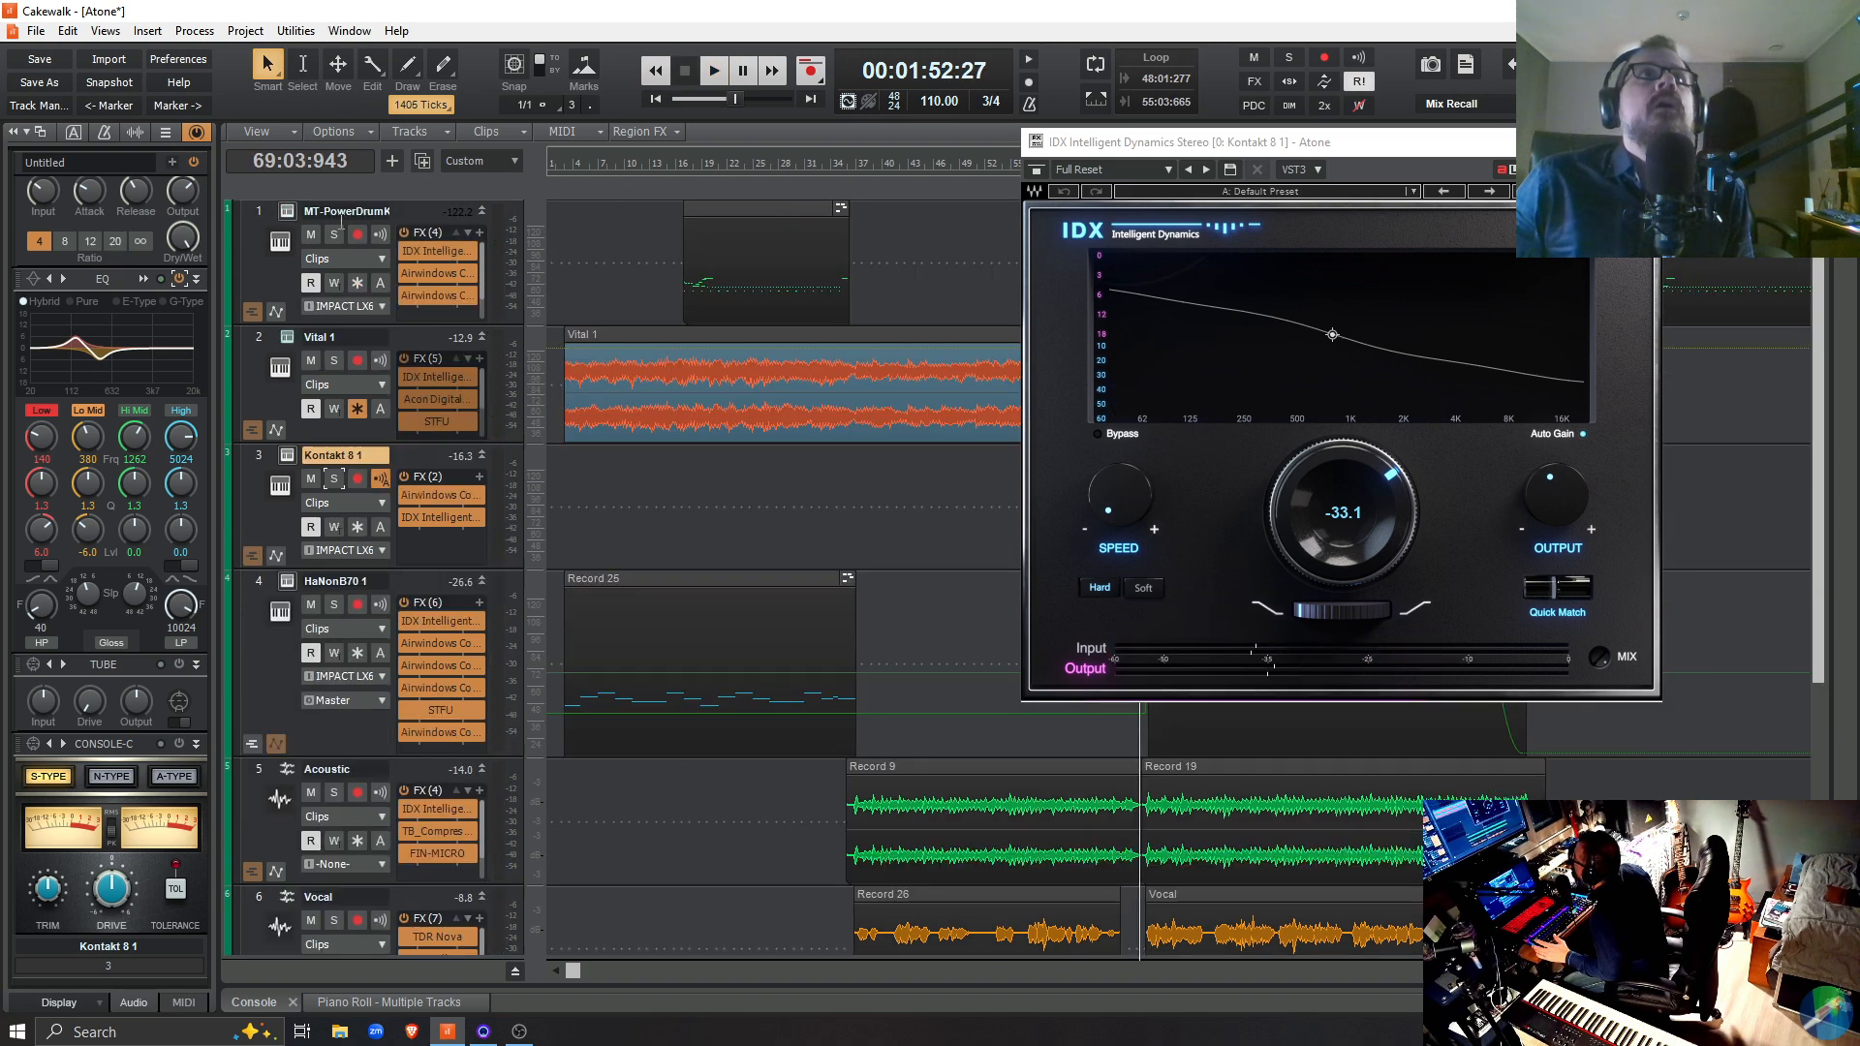
{"action": "left_click", "coordinate": [286, 212]}
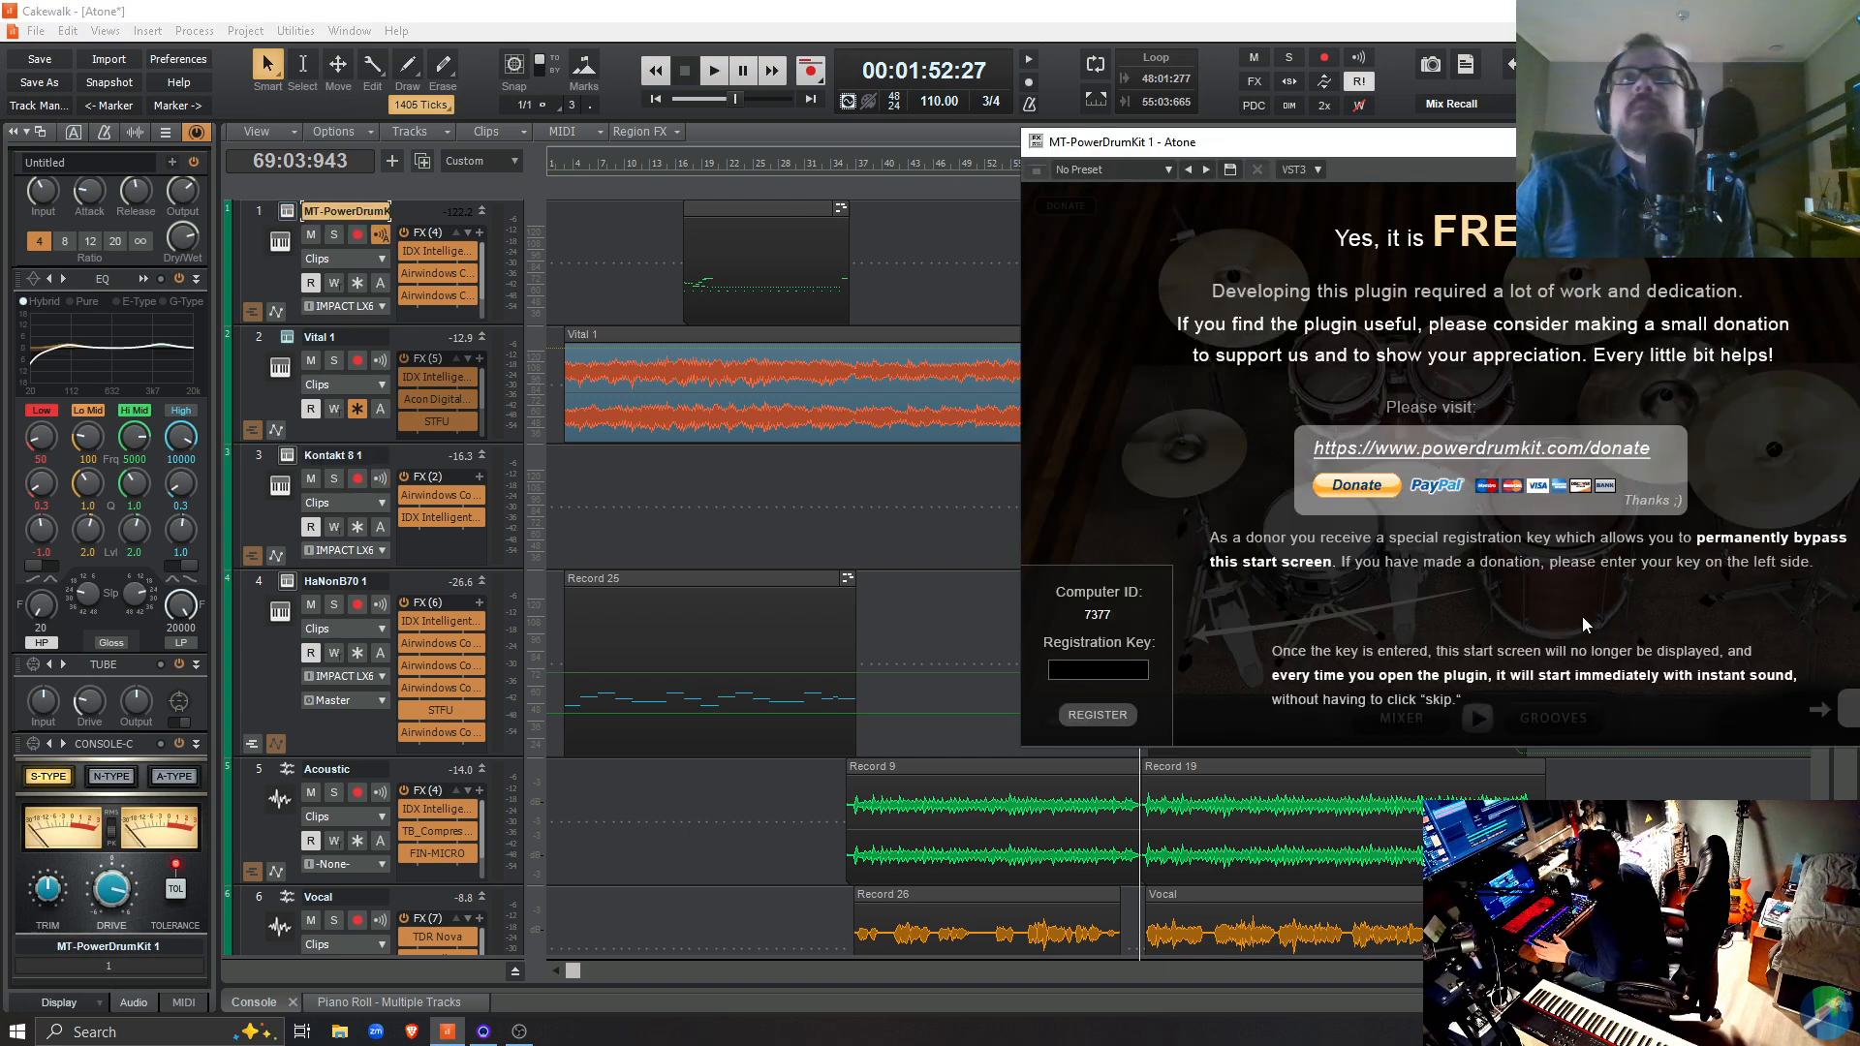
{"action": "left_click_drag", "start_coordinate": [1453, 143], "coordinate": [956, 100]}
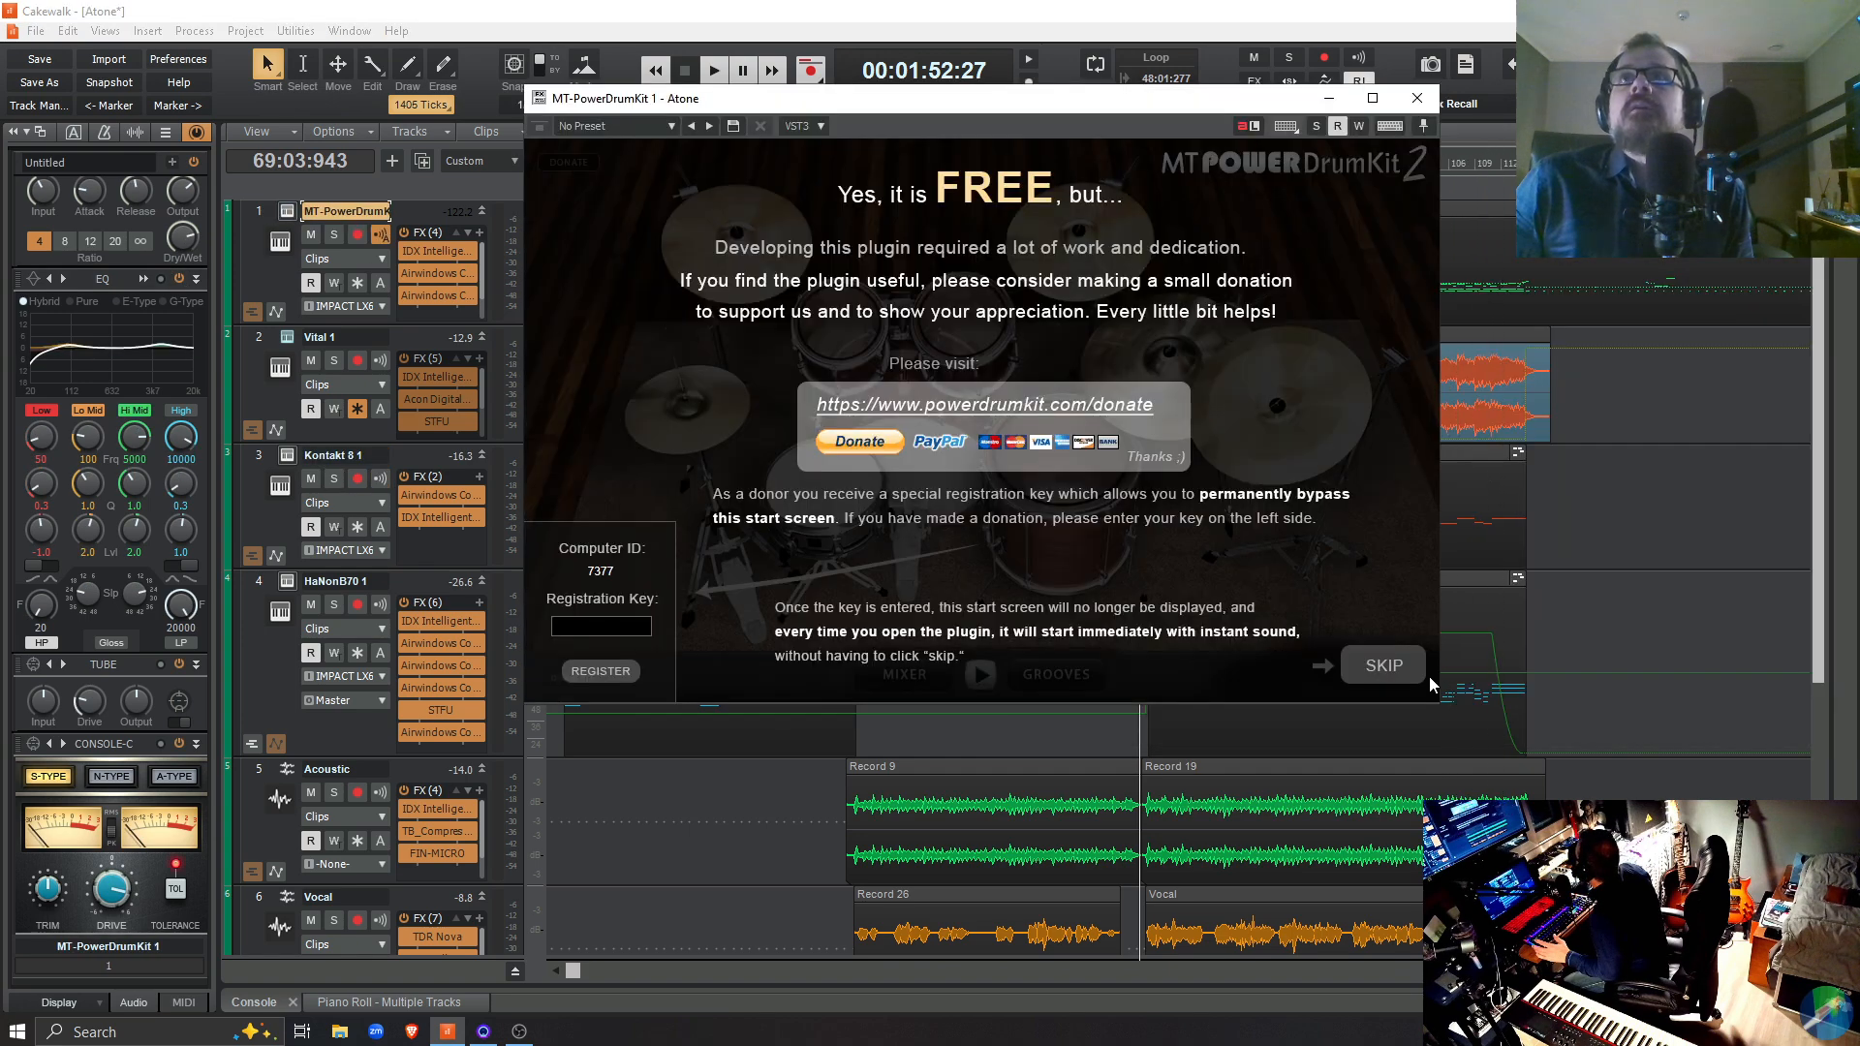
{"action": "left_click", "coordinate": [1383, 668]}
{"action": "left_click", "coordinate": [1417, 98]}
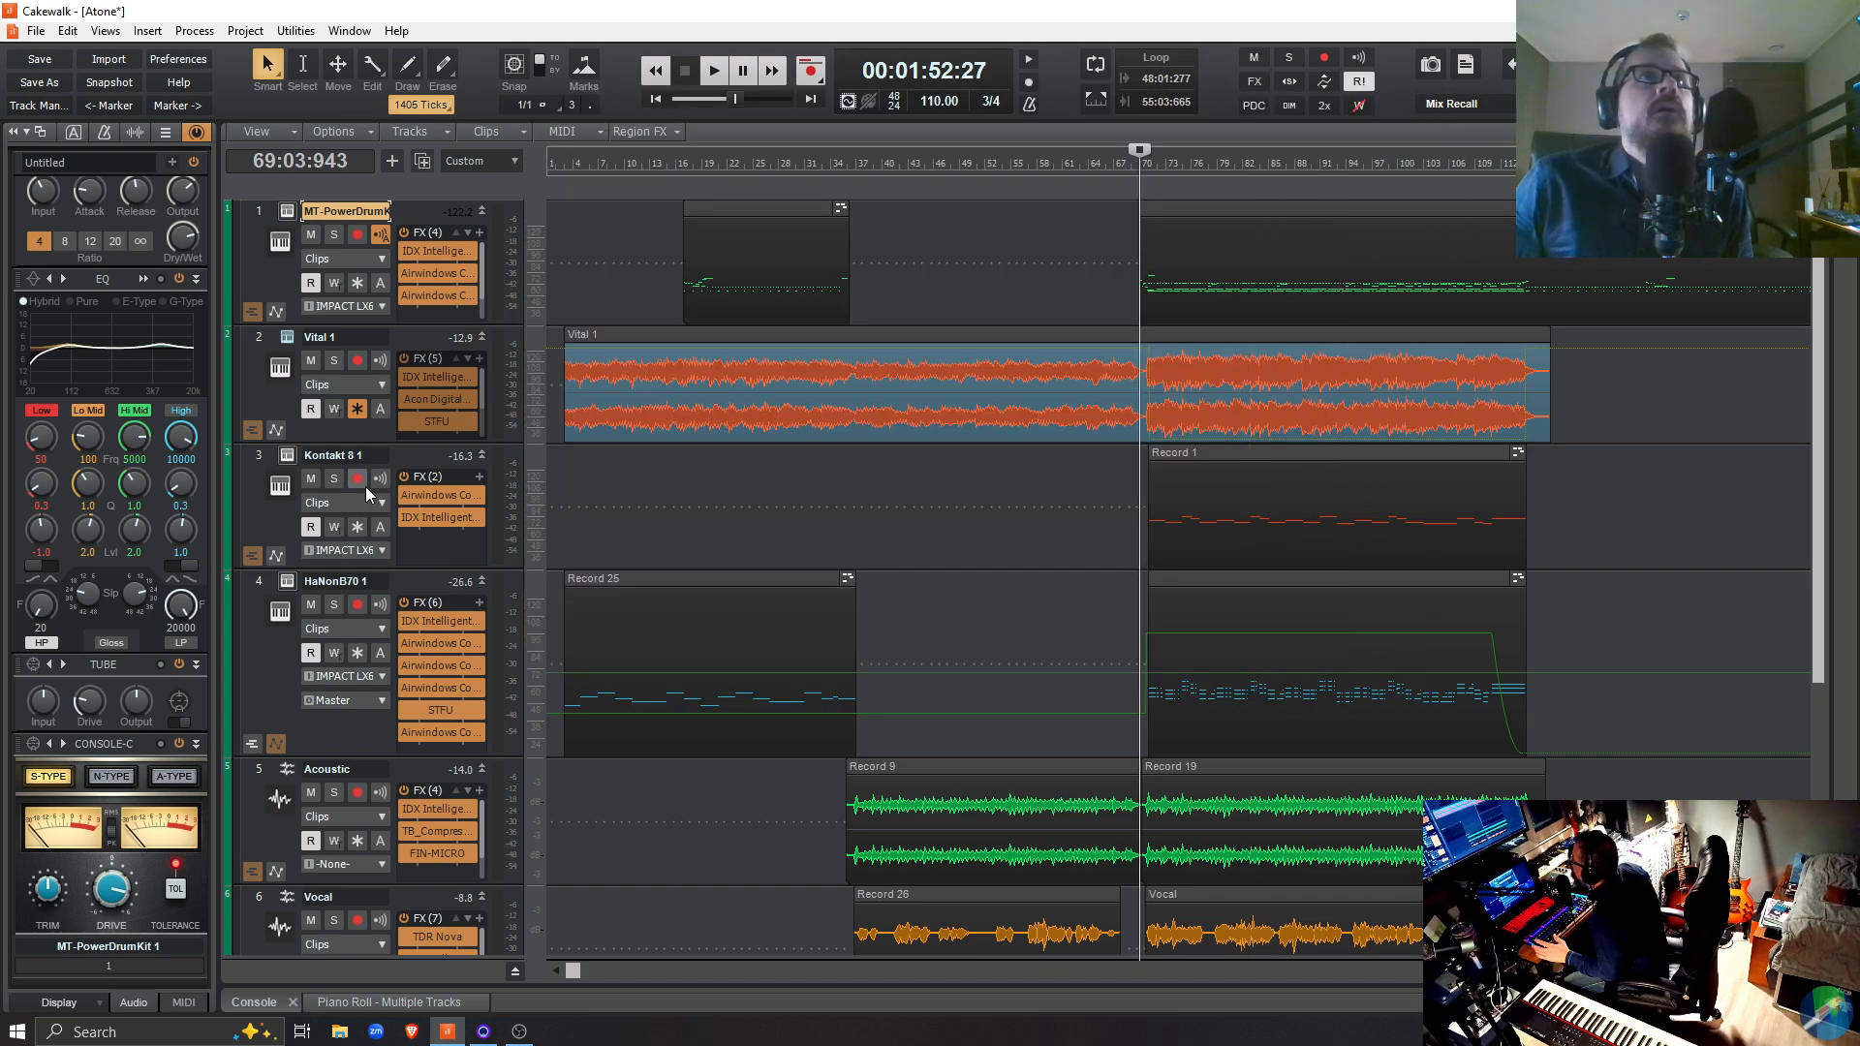
Reopen the Kontakt 8 1 track's IDX and flatten its downward tilt to a gentle slope during full-mix playback
{"action": "double_click", "coordinate": [432, 521]}
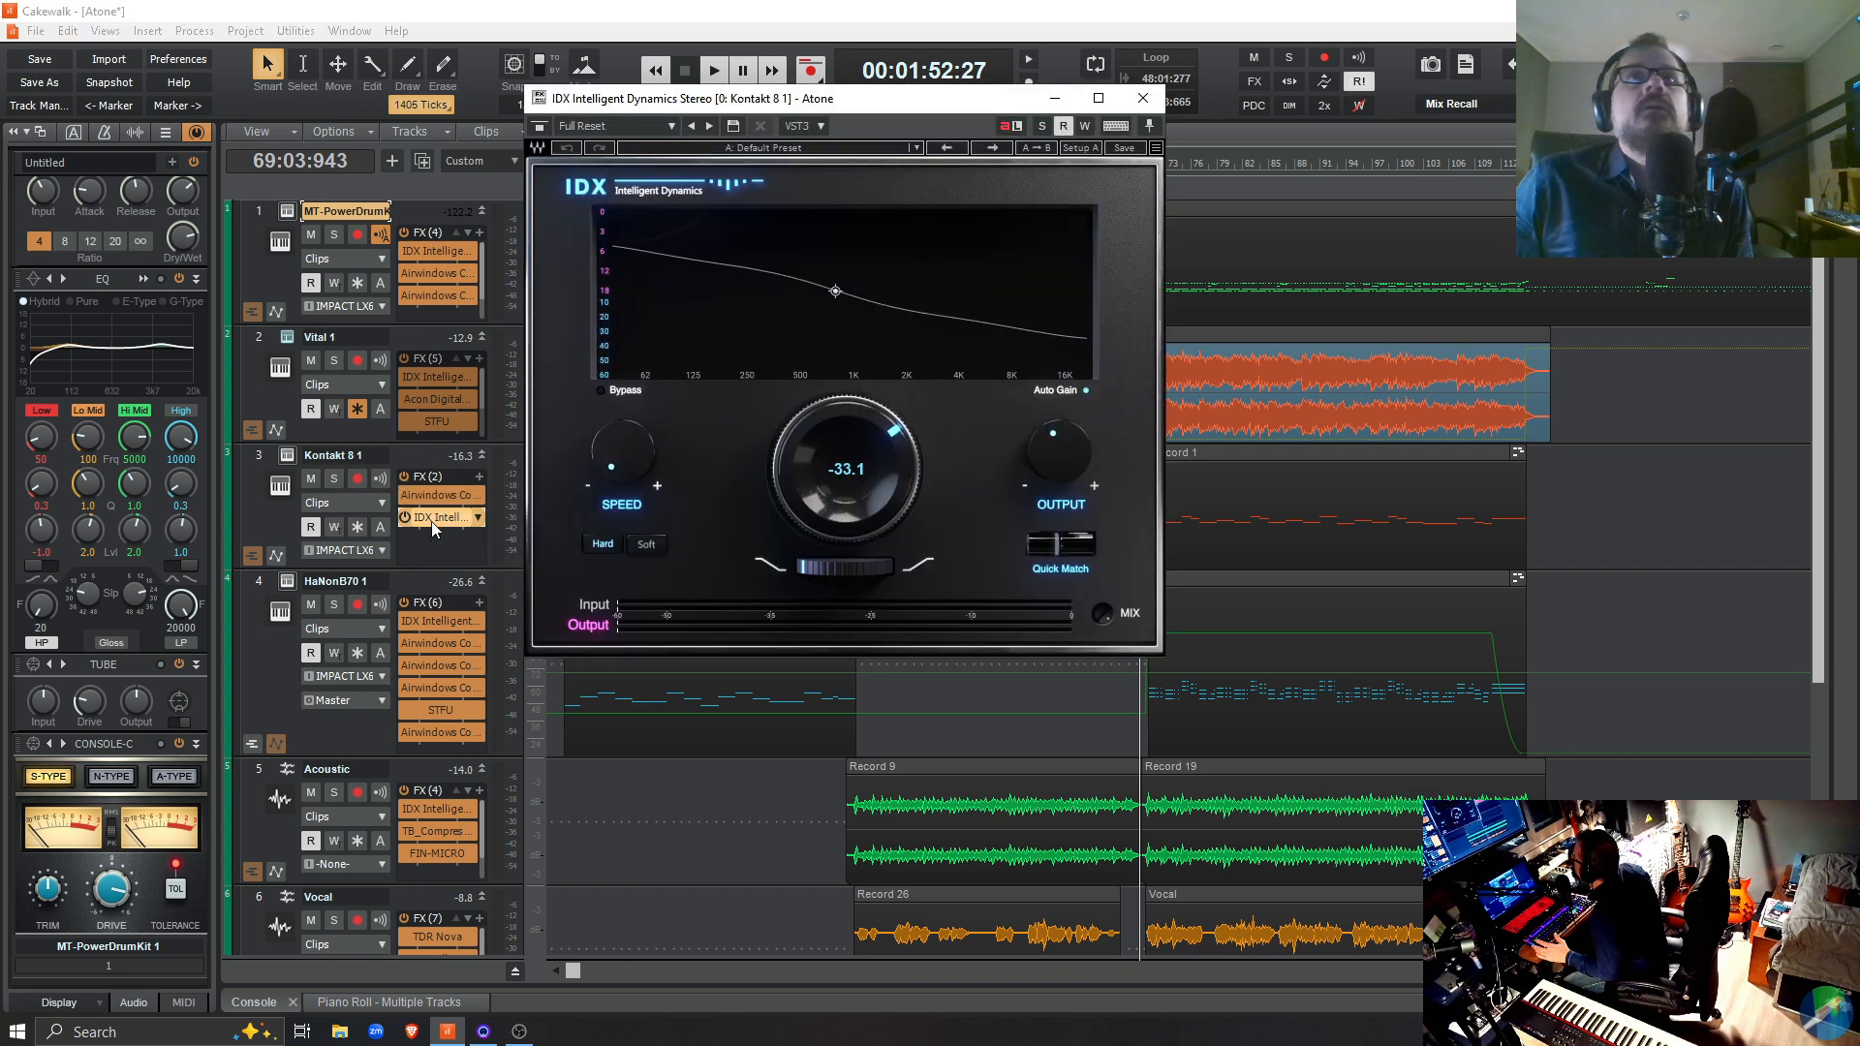
{"action": "key", "text": "space"}
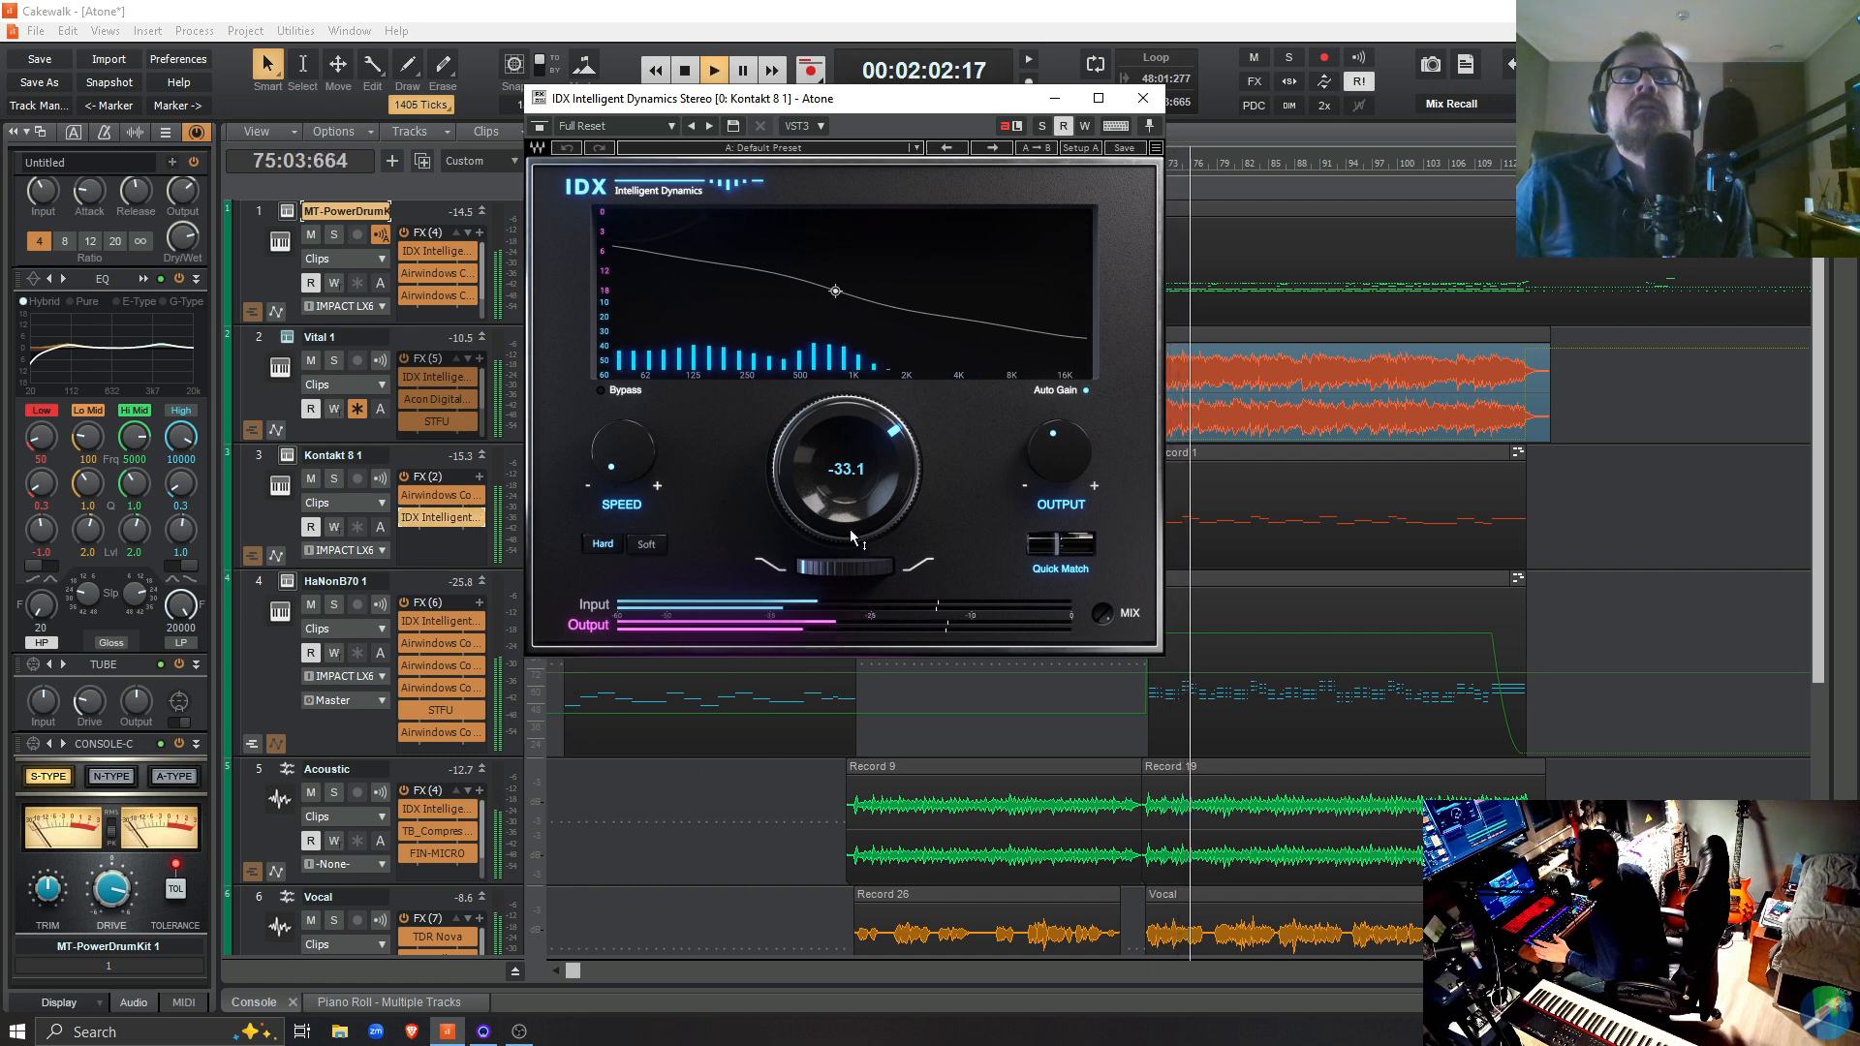
{"action": "left_click_drag", "start_coordinate": [830, 569], "coordinate": [824, 573]}
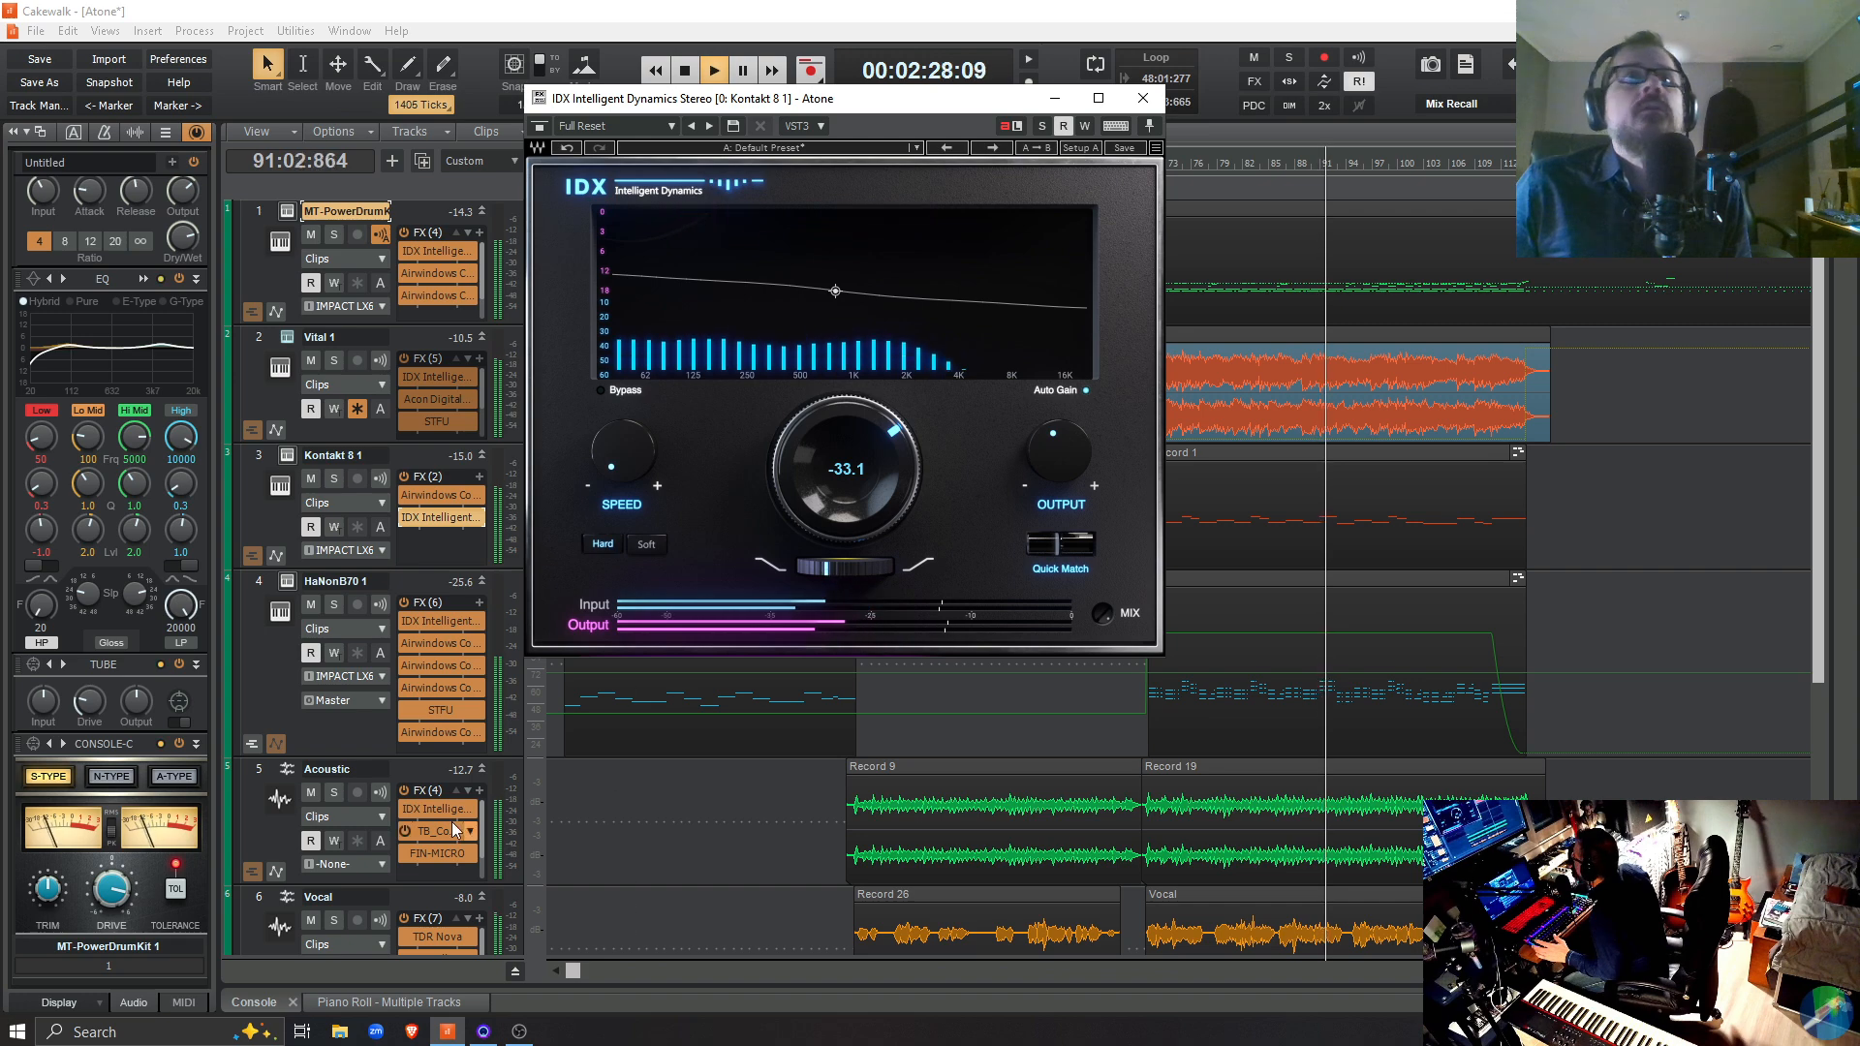
Audition the HaNonB70 1 track soloed and again within the full mix, ending with playback stopped and the IDX window closed
{"action": "left_click", "coordinate": [334, 605]}
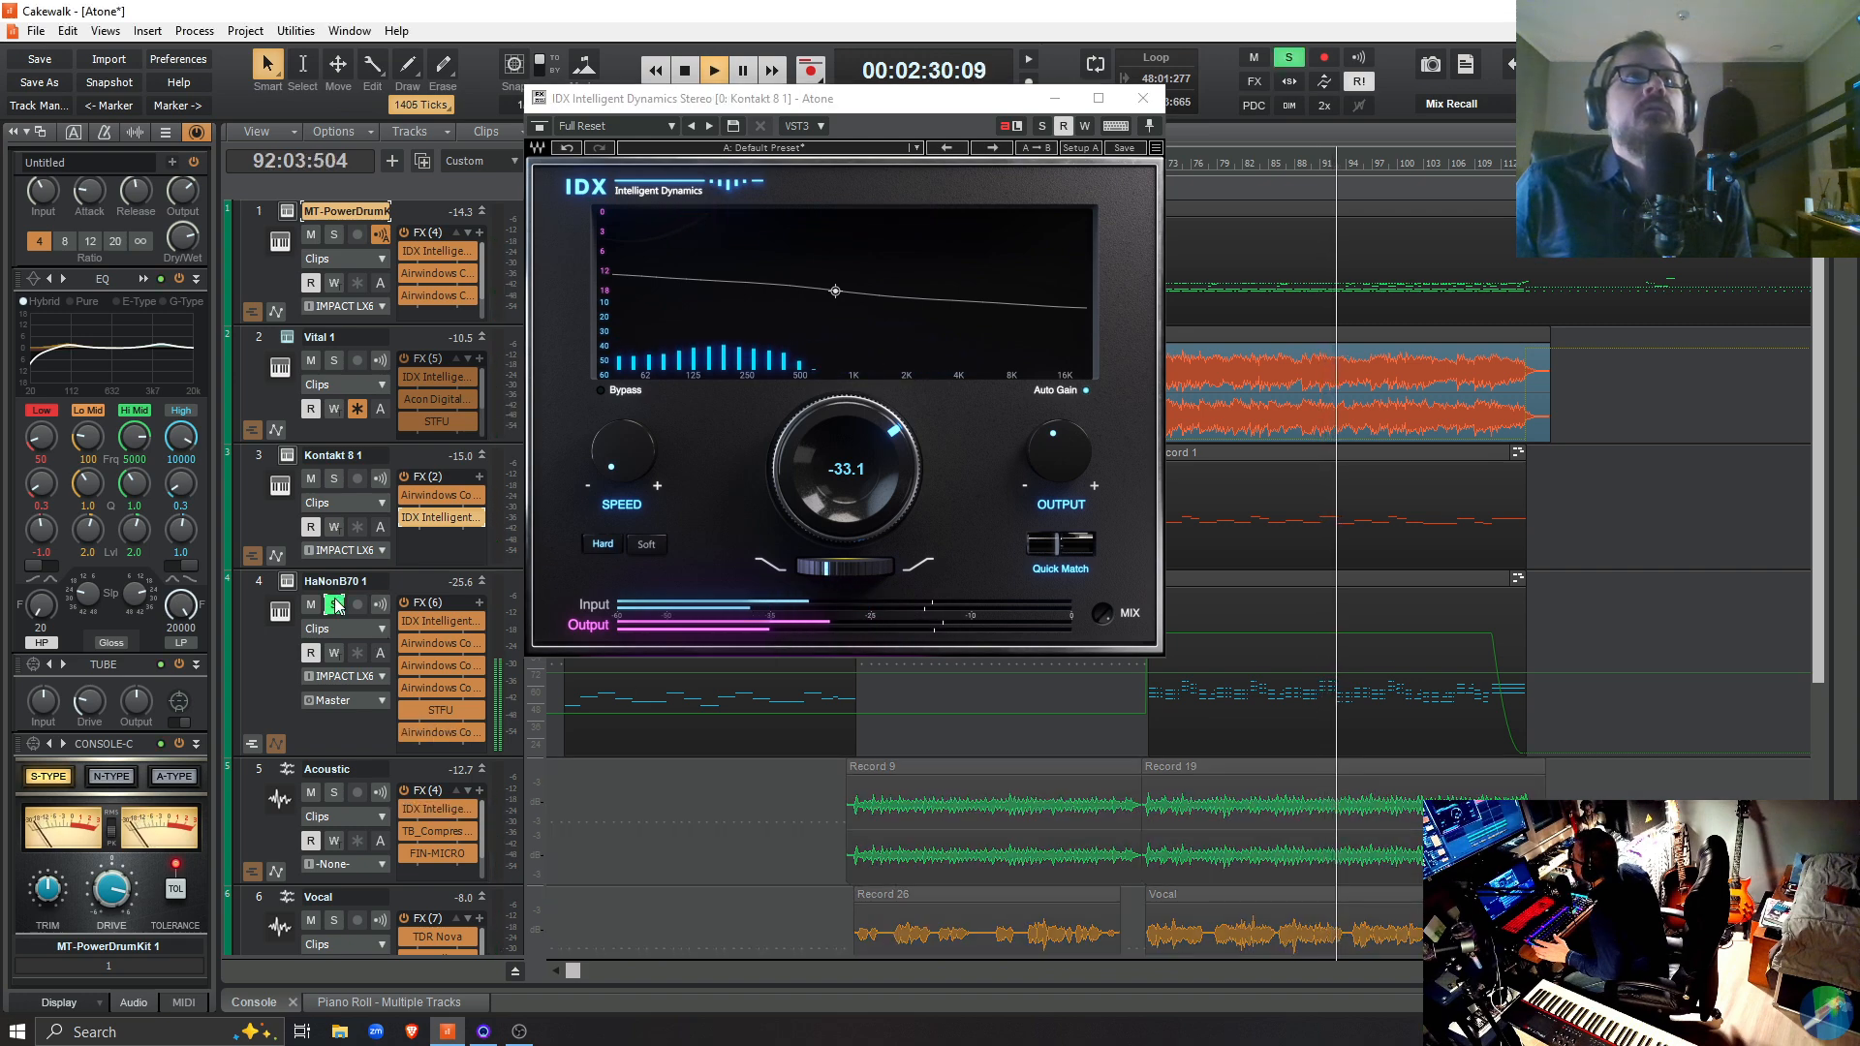
{"action": "left_click", "coordinate": [334, 605]}
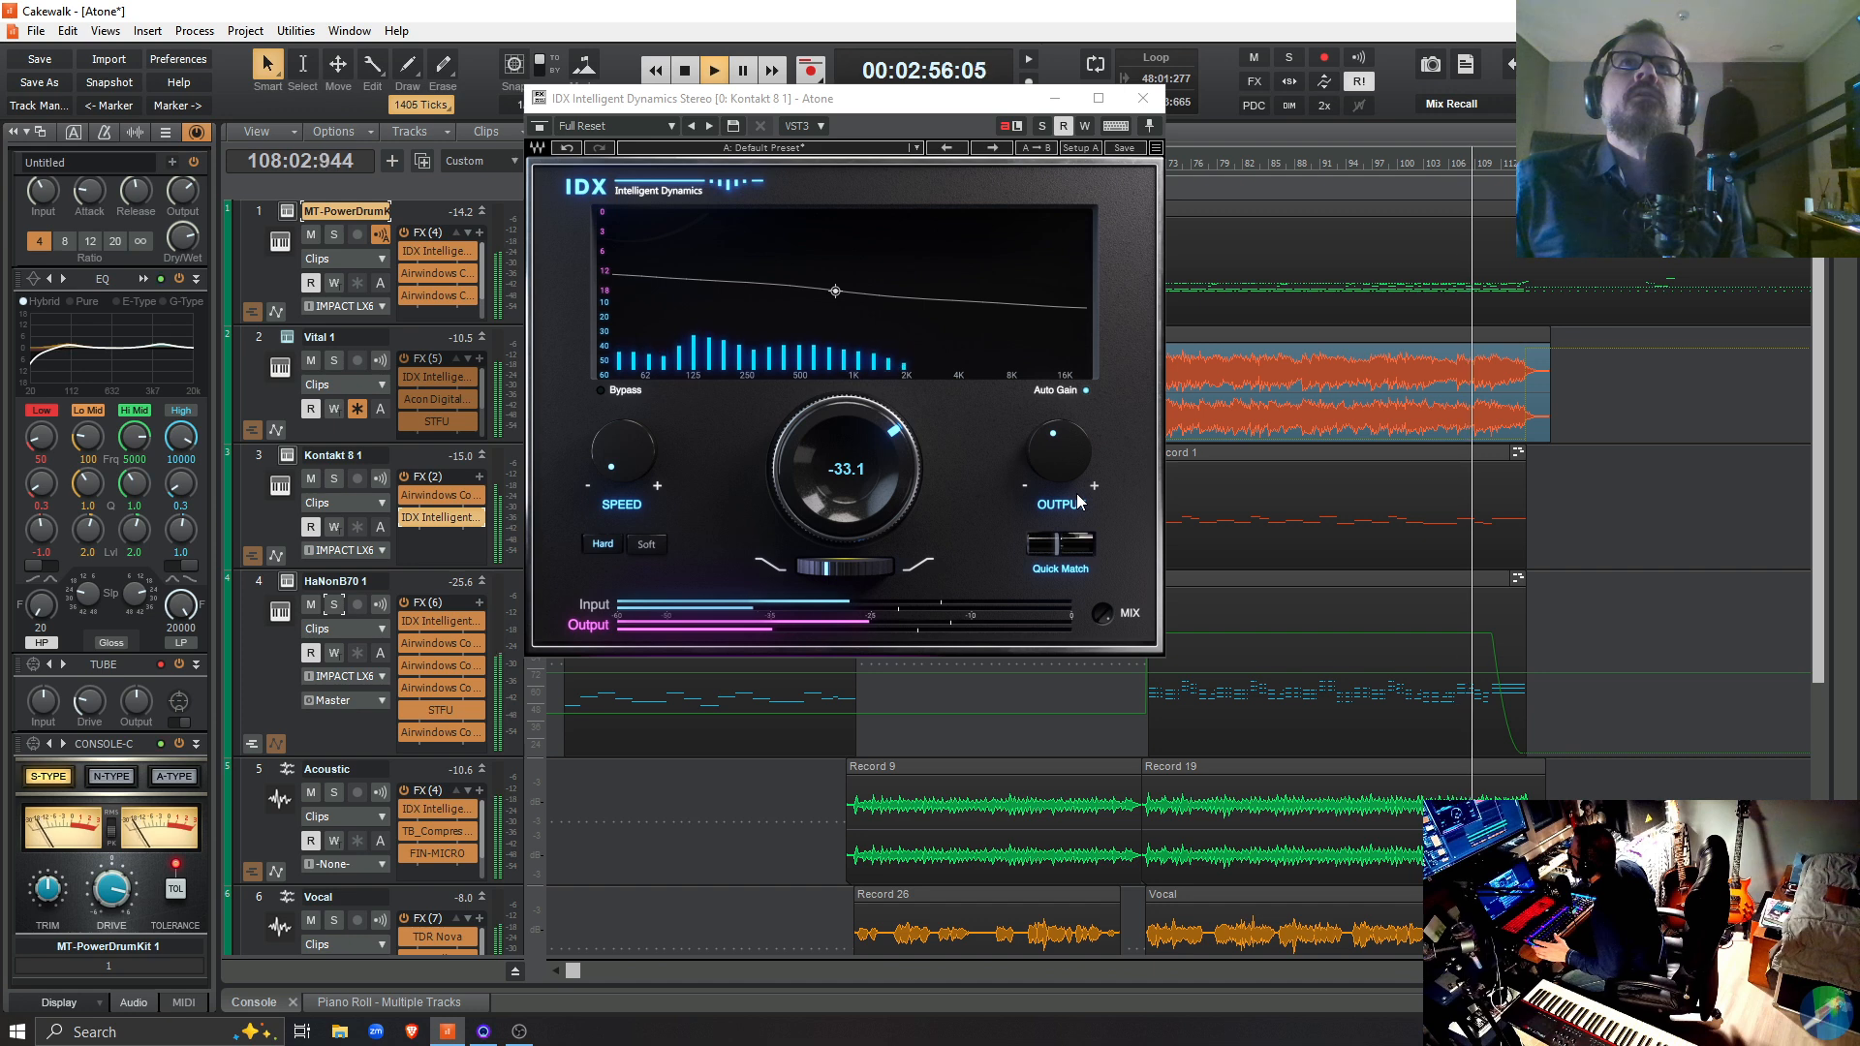
{"action": "key", "text": "space"}
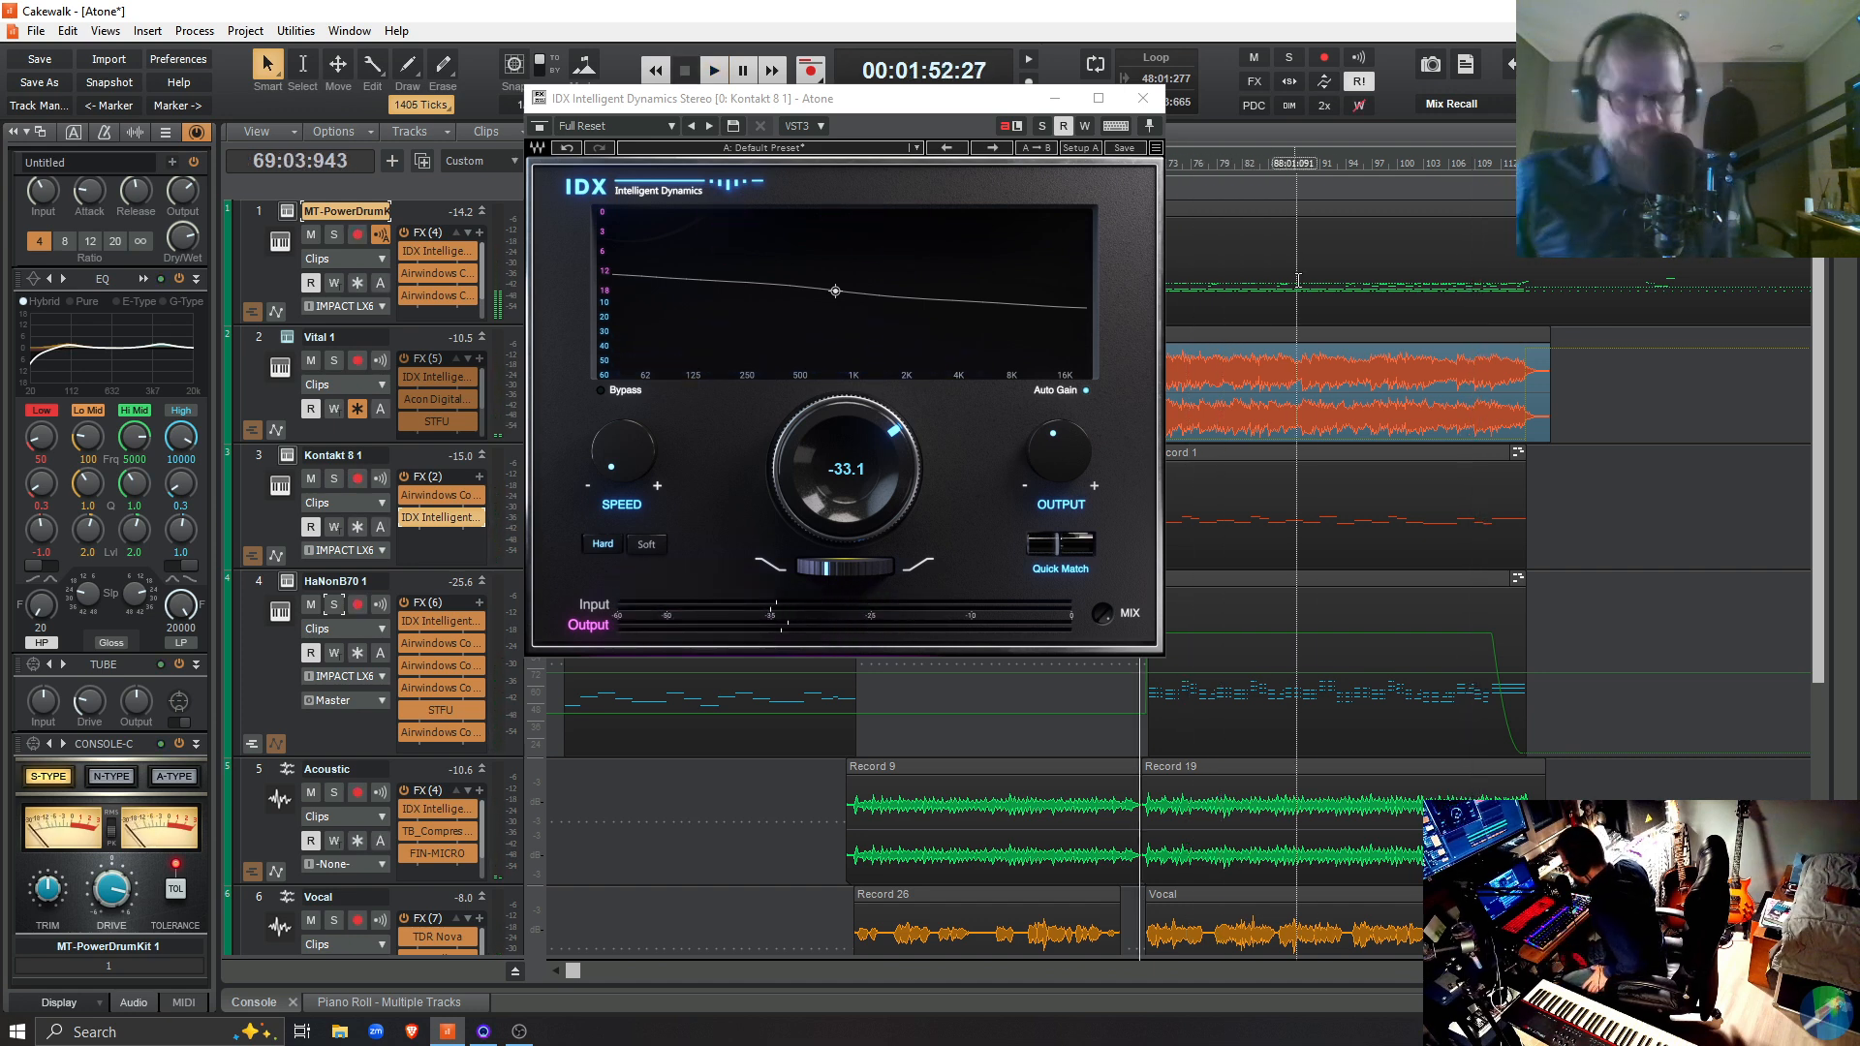
{"action": "left_click", "coordinate": [1139, 103]}
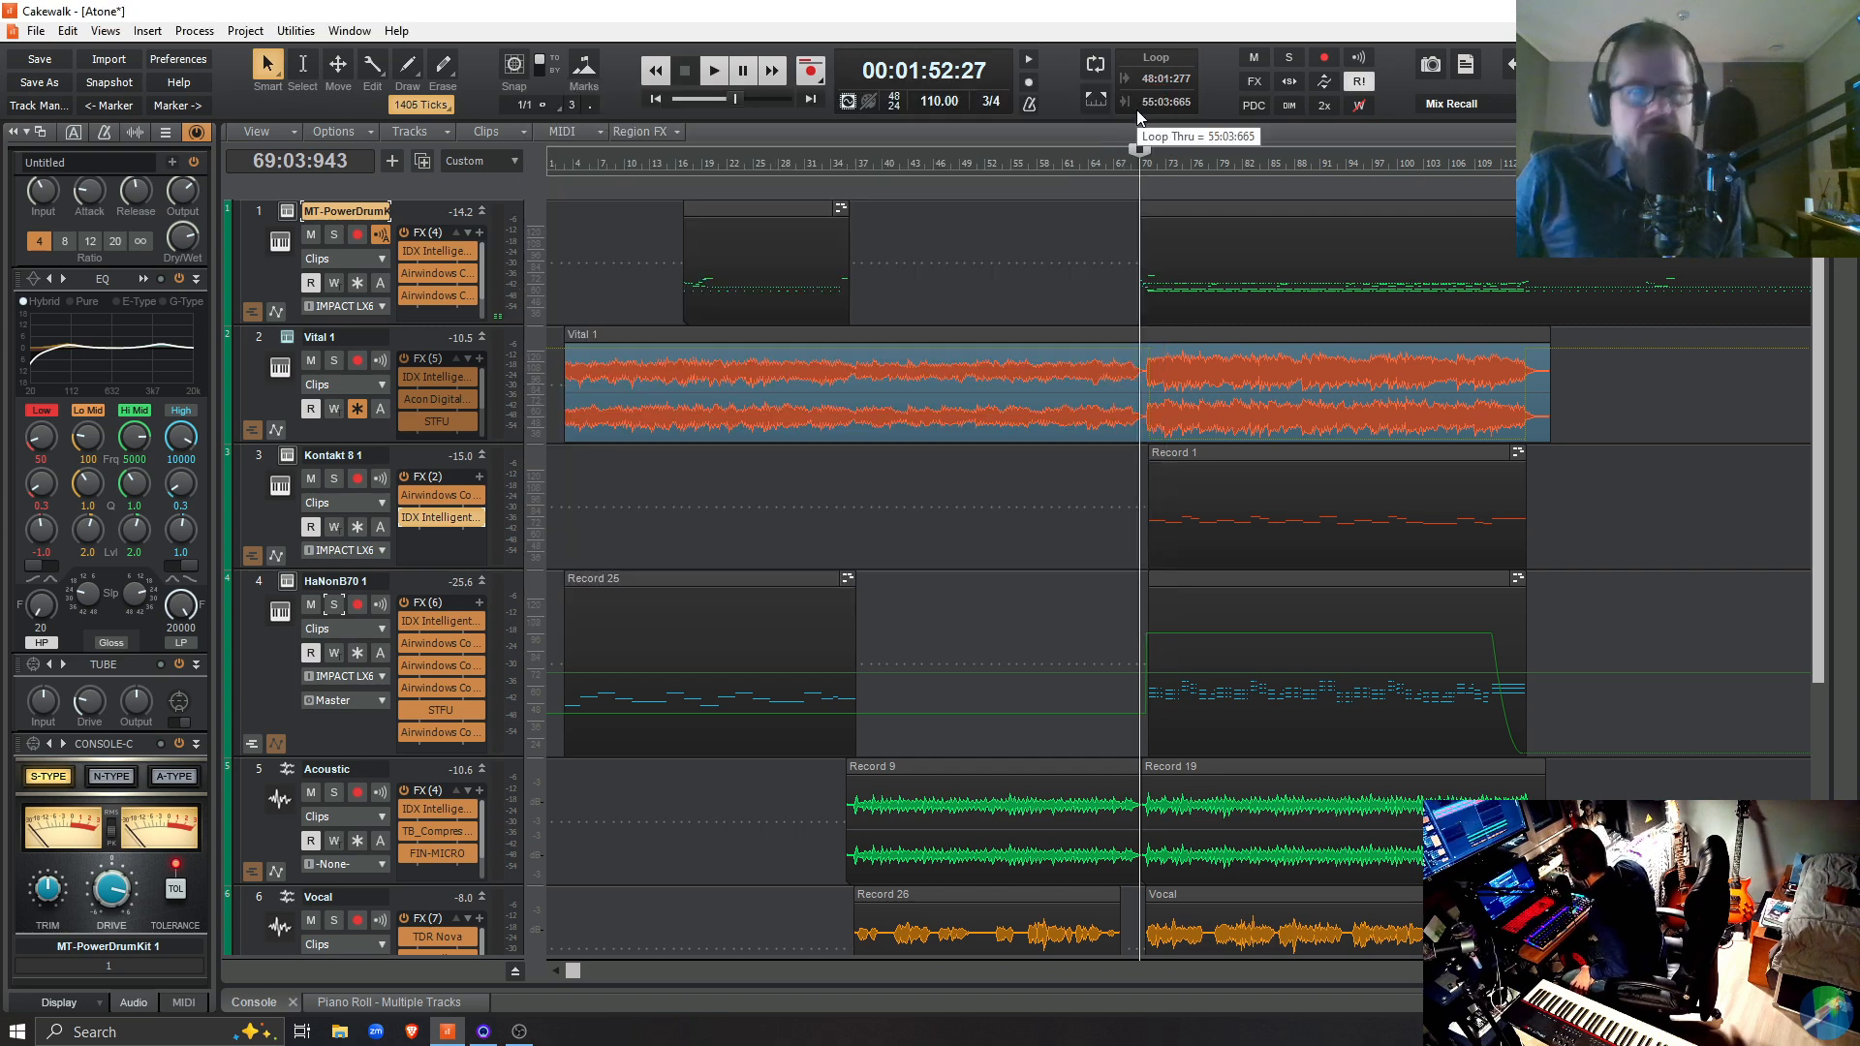
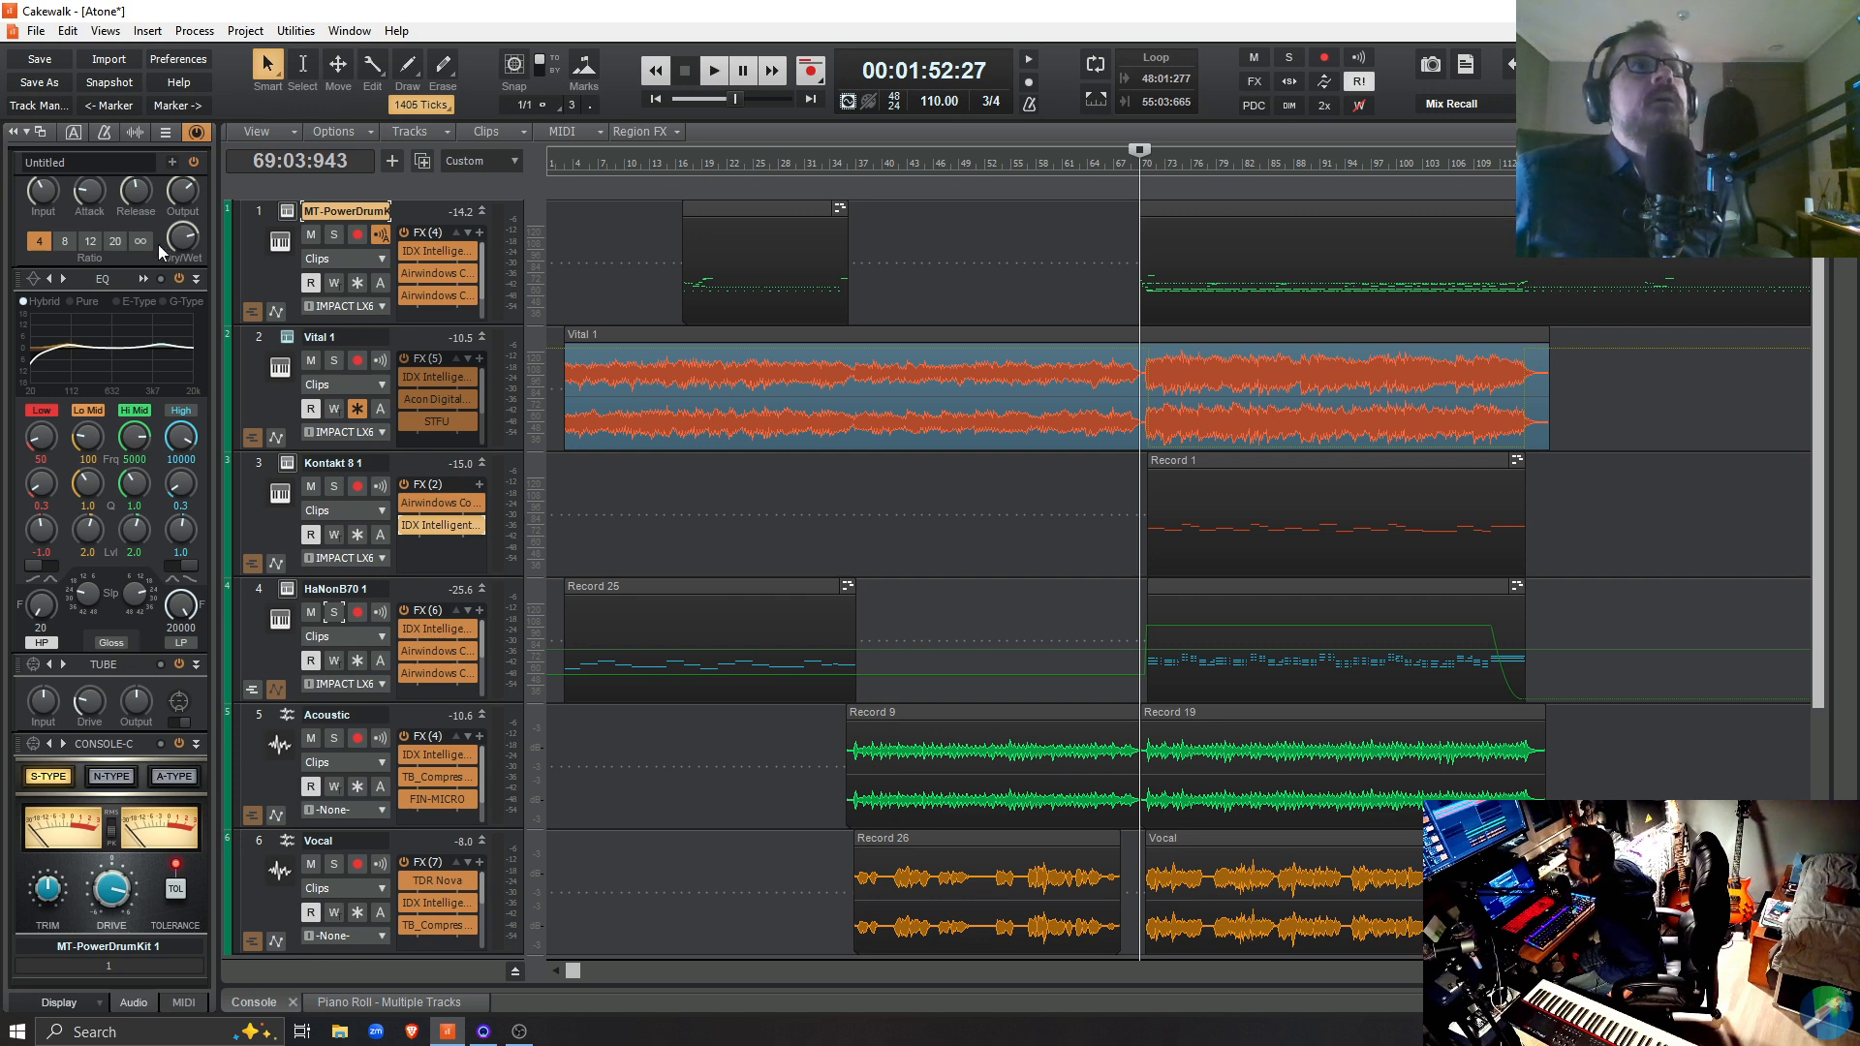
Compare the drum track's ProChannel modules with the gain controls and effects racks on the drum and Master strips
{"action": "left_click", "coordinate": [189, 136]}
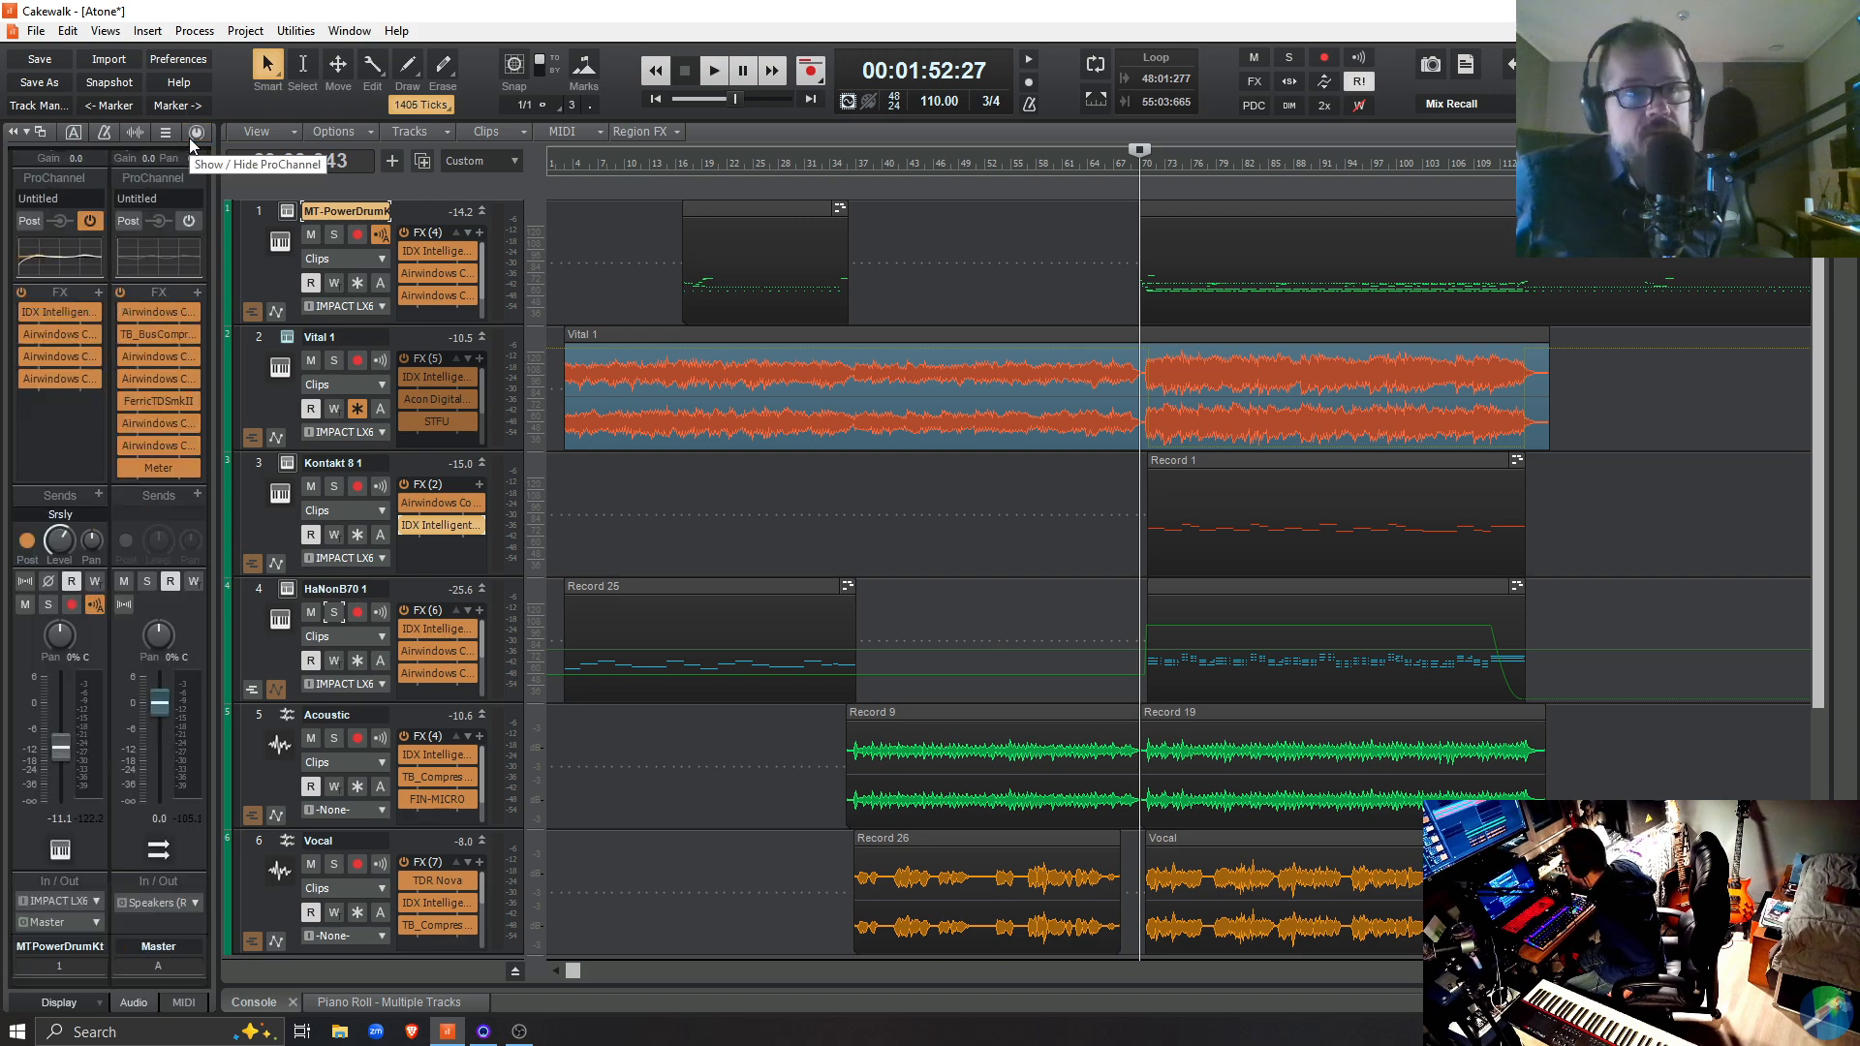
{"action": "scroll", "coordinate": [99, 323], "scroll_direction": "up", "scroll_amount": 1}
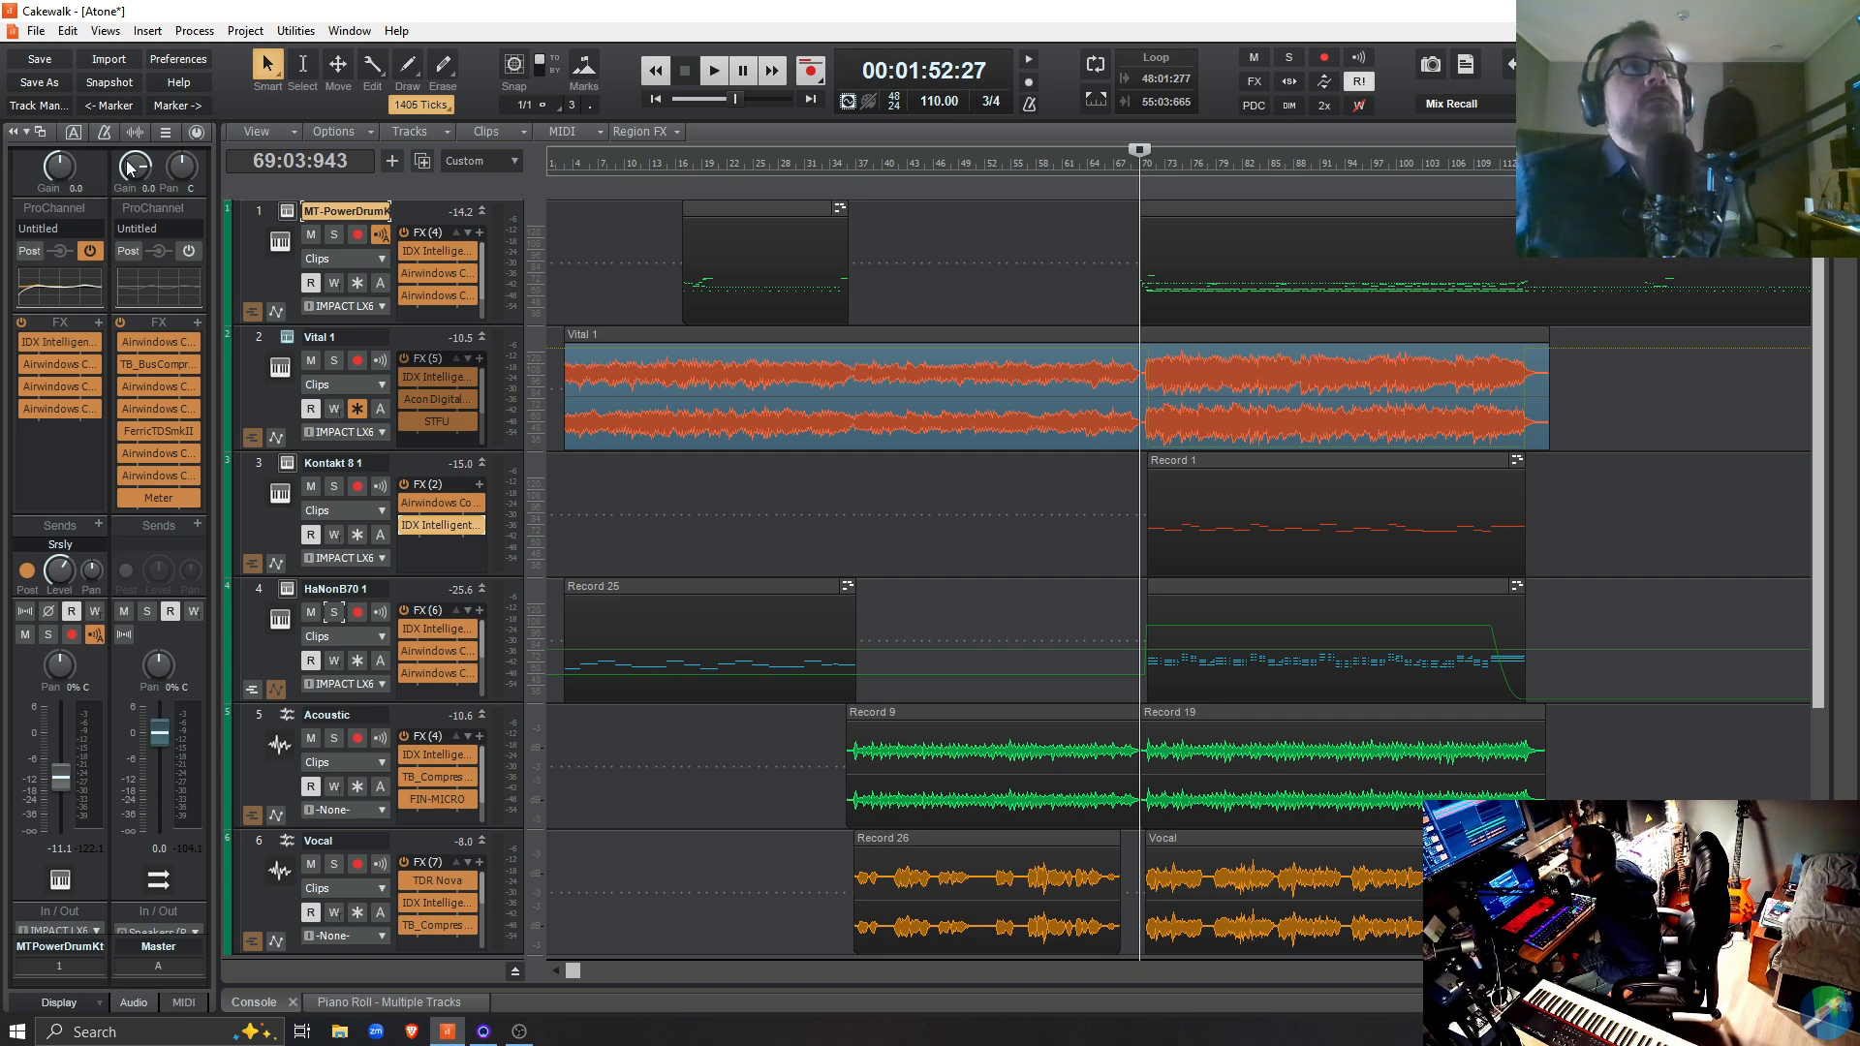
{"action": "left_click", "coordinate": [198, 135]}
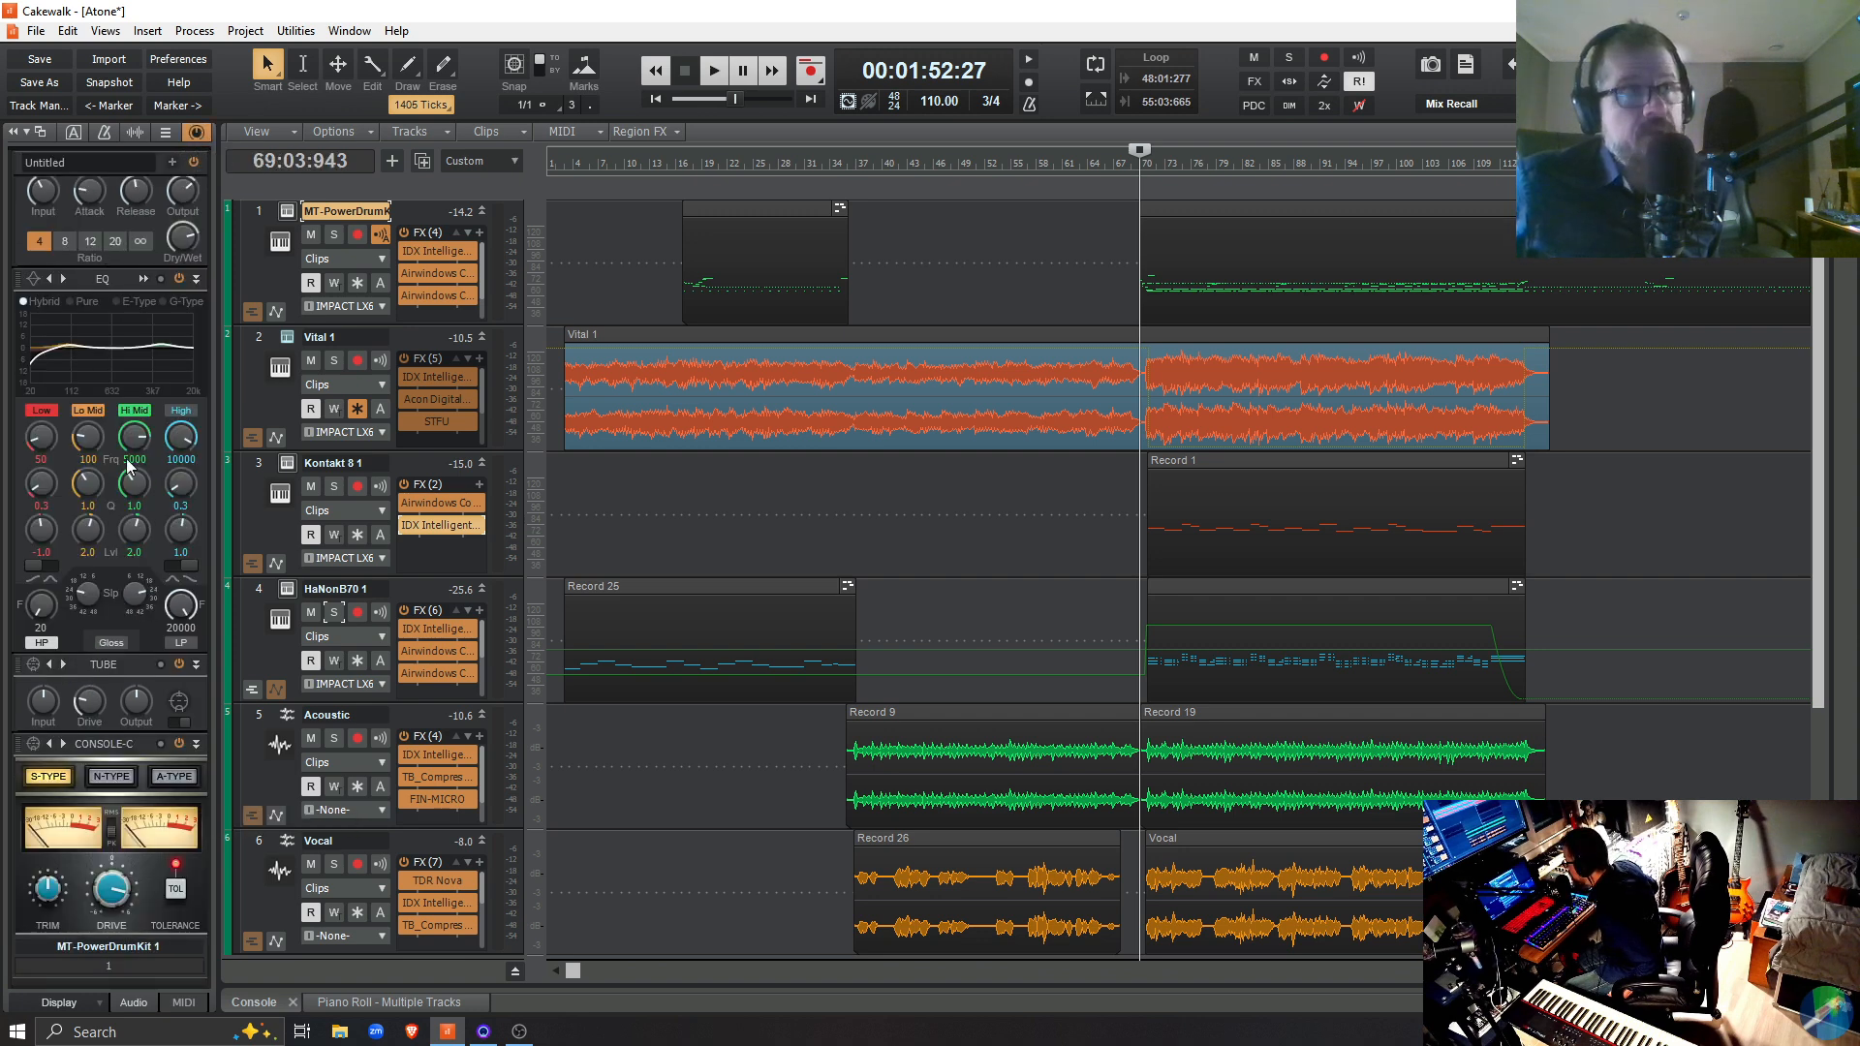
{"action": "left_click", "coordinate": [197, 132]}
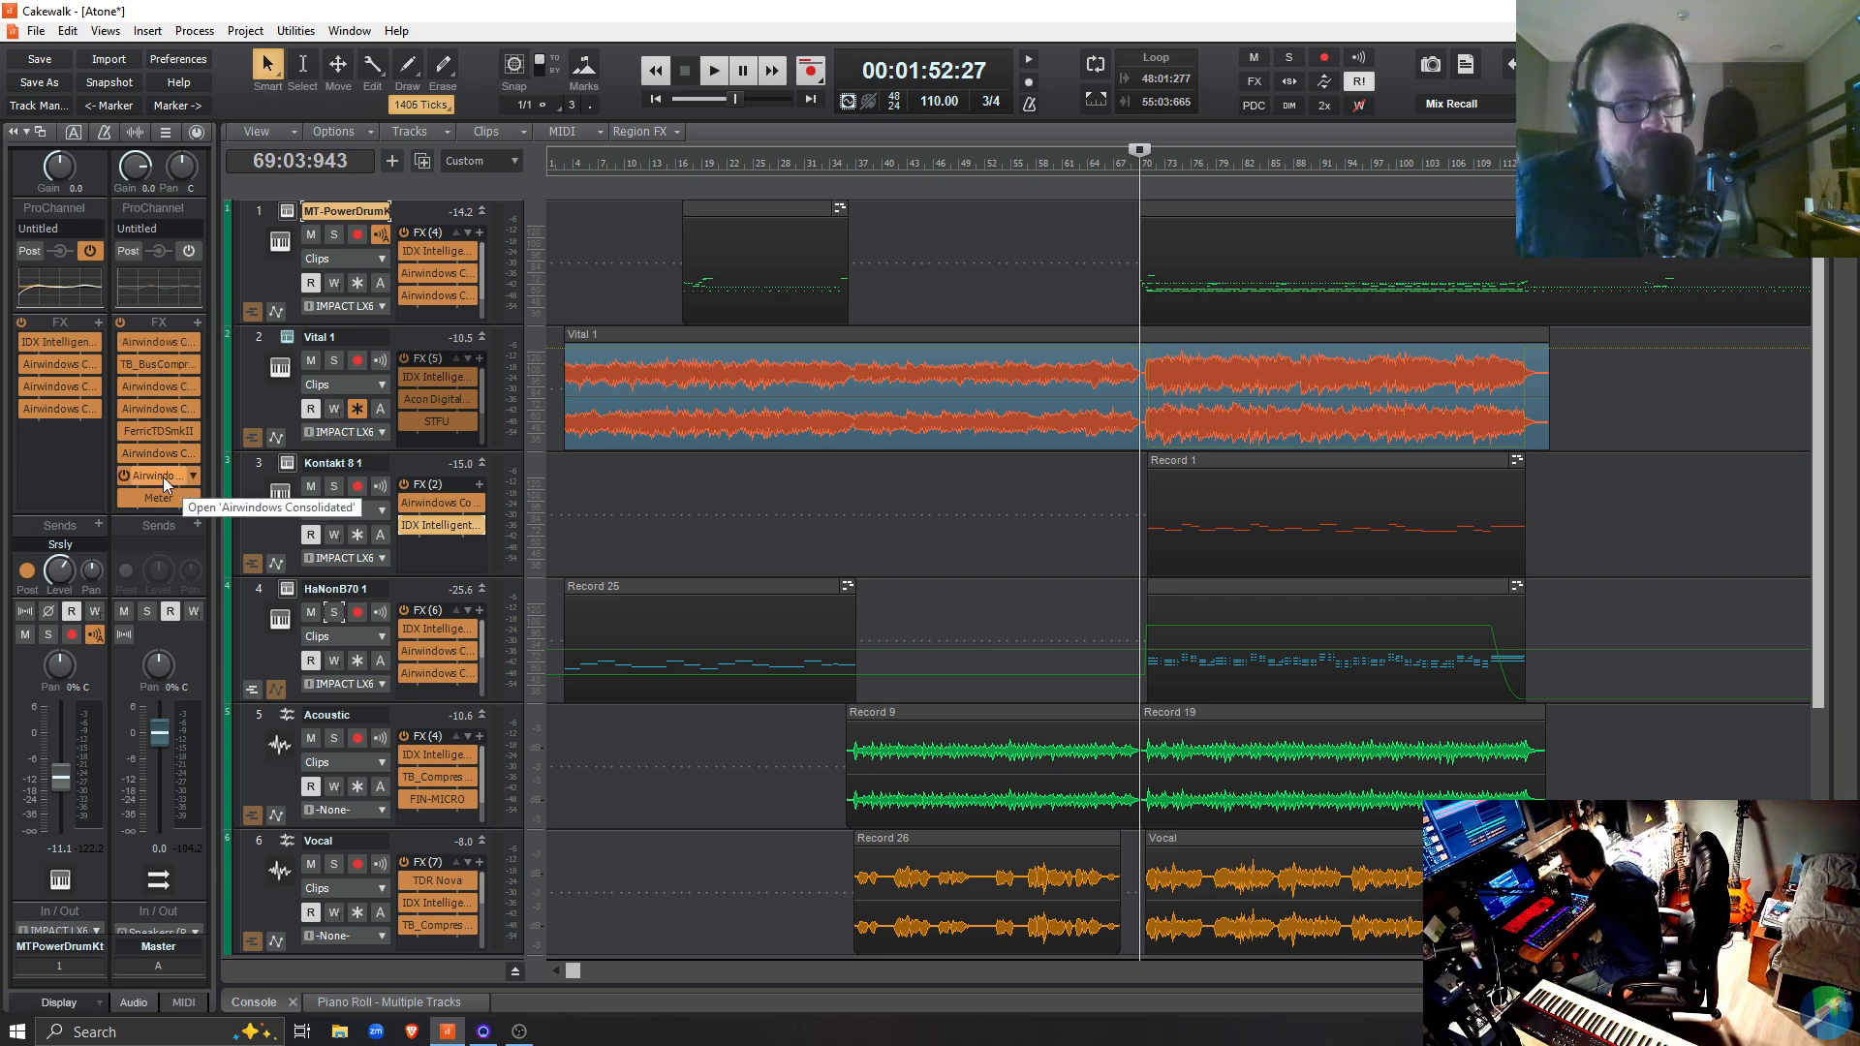
Inspect the Vocal track's IDX Intelligent Dynamics settings and close the plug-in window
{"action": "double_click", "coordinate": [444, 903]}
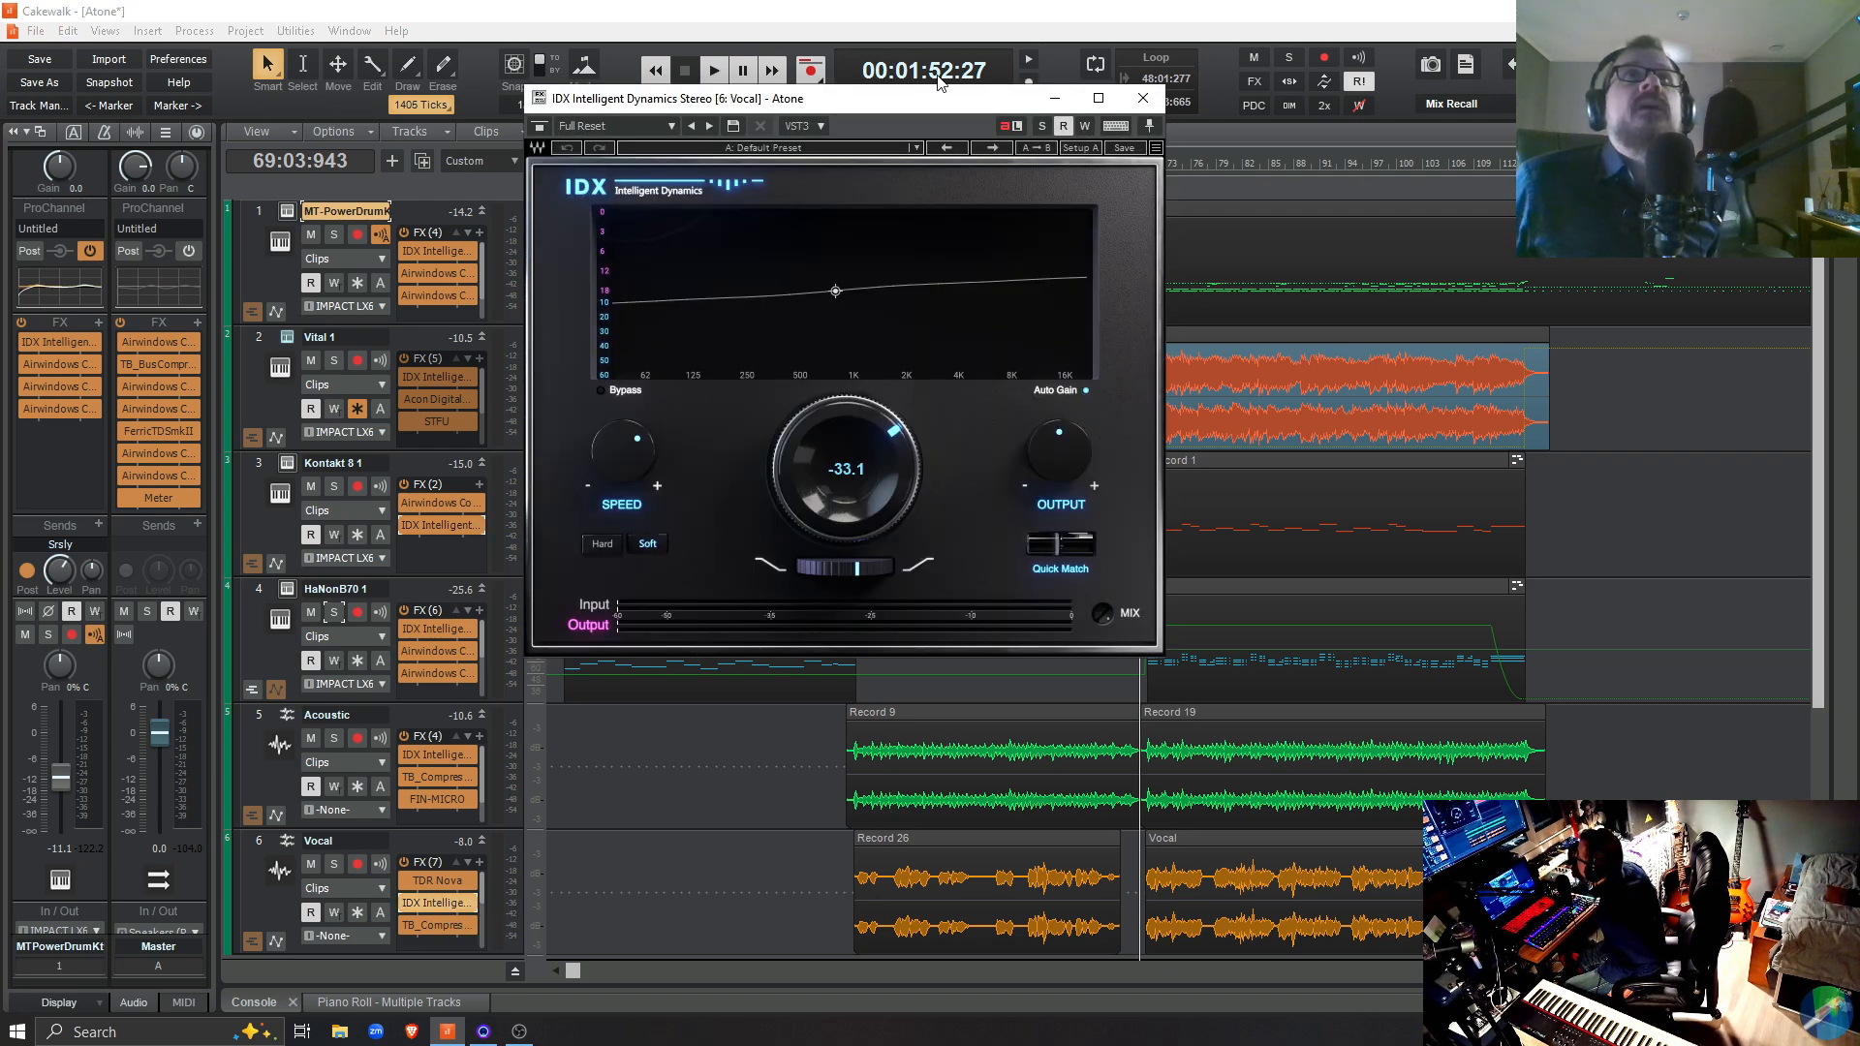
{"action": "left_click", "coordinate": [1143, 98]}
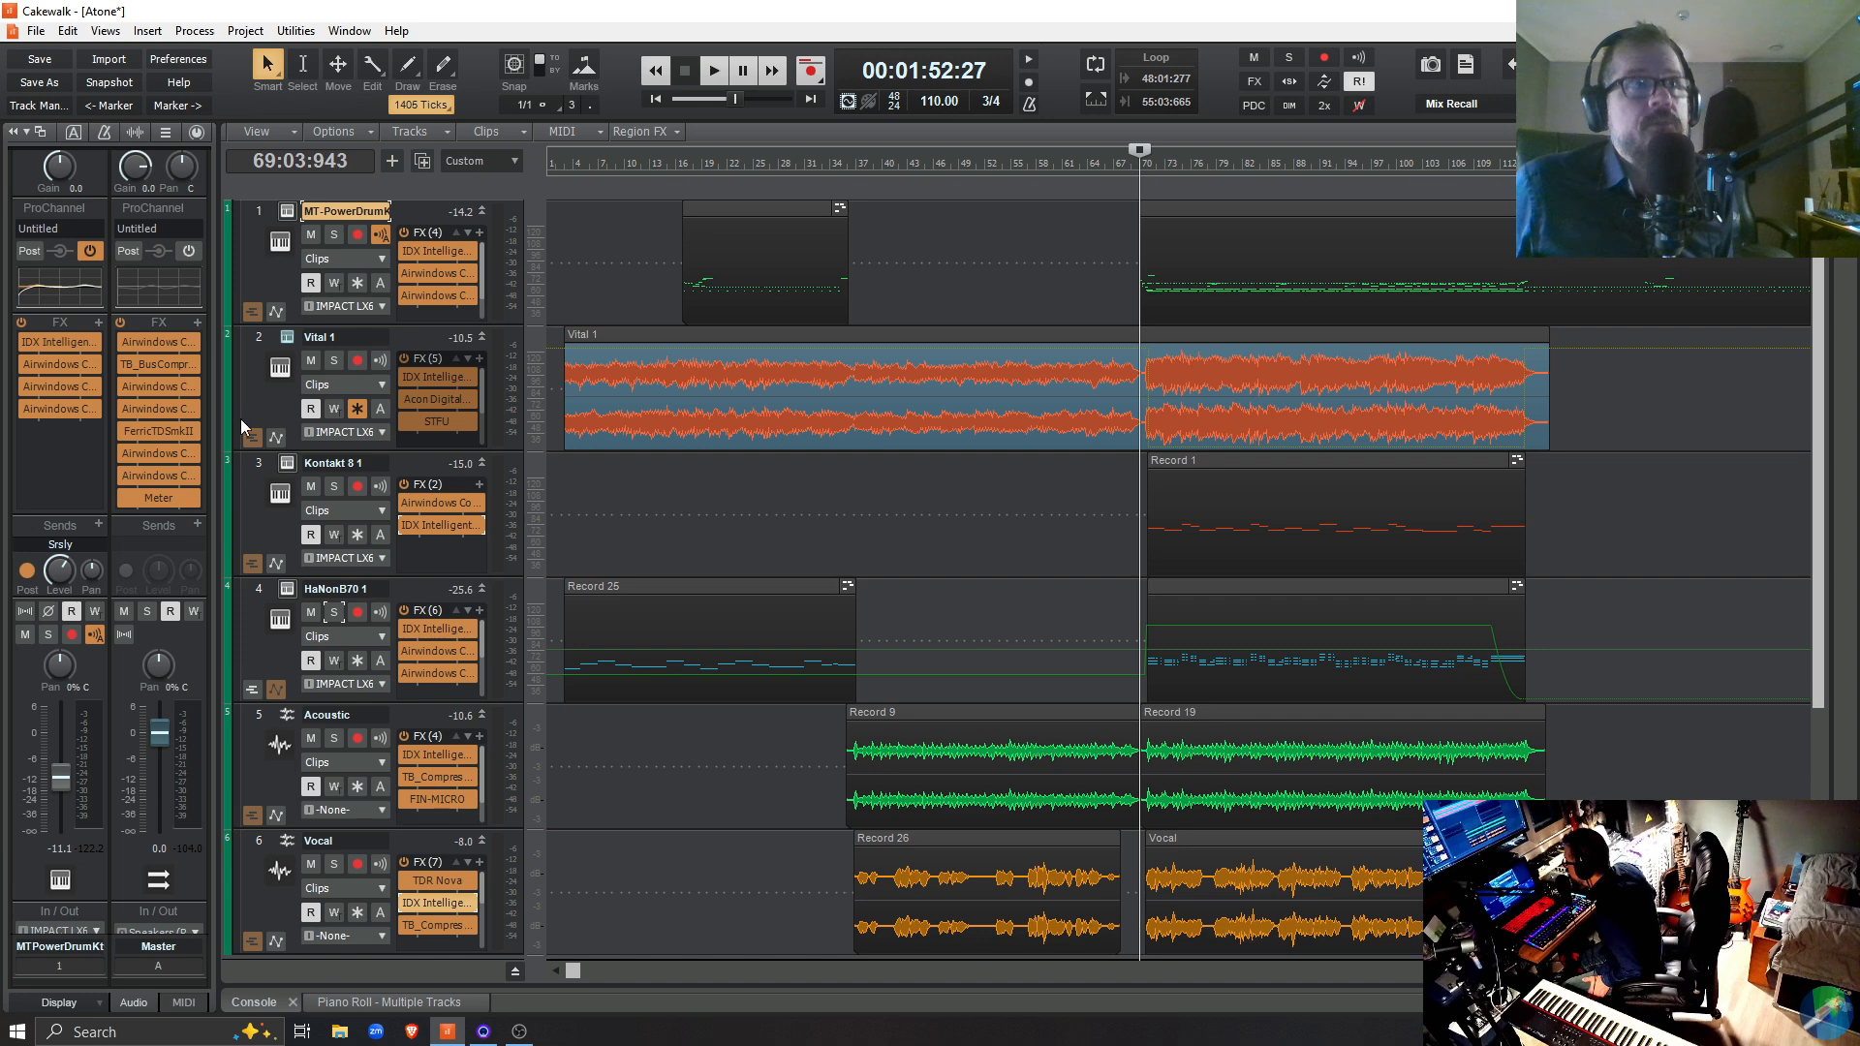
Review the ProChannel EQ curves of tracks 1 to 4 in turn, viewing HaNonB70 1's curve in the enlarged equalizer window
{"action": "left_click", "coordinate": [197, 133]}
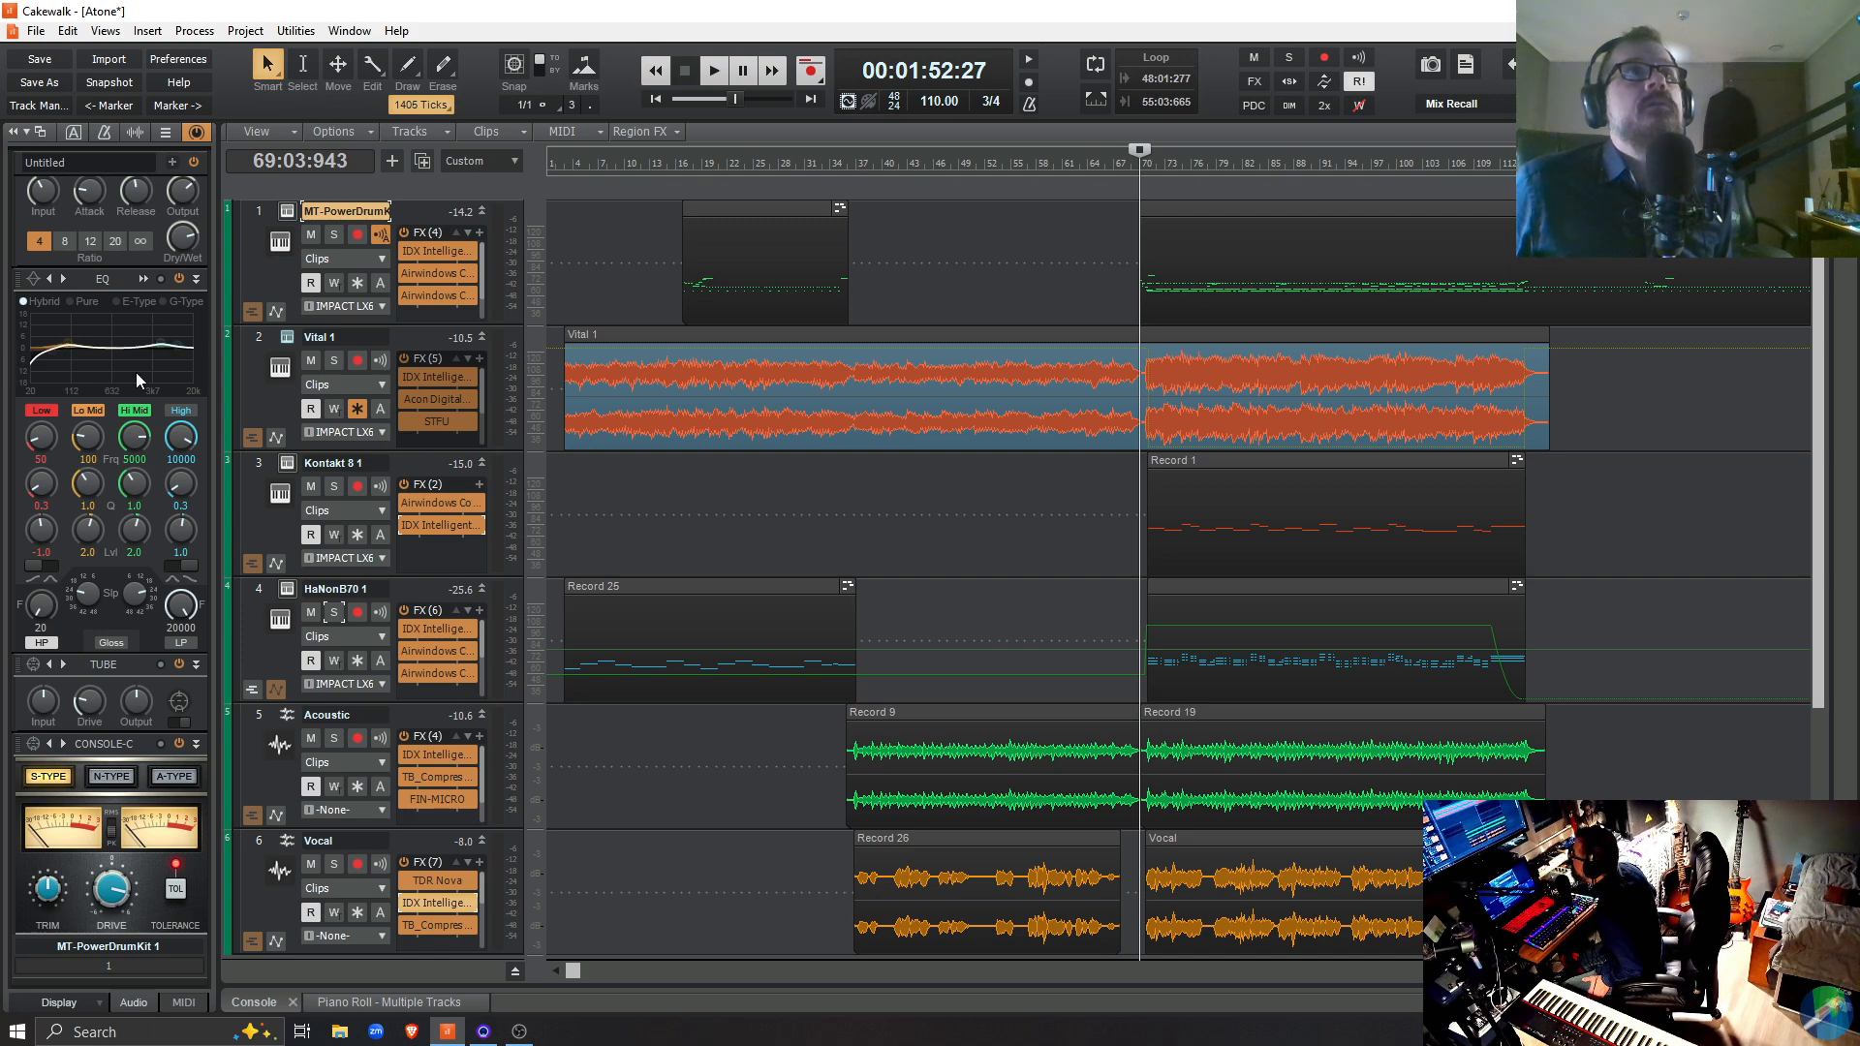
{"action": "left_click", "coordinate": [258, 392]}
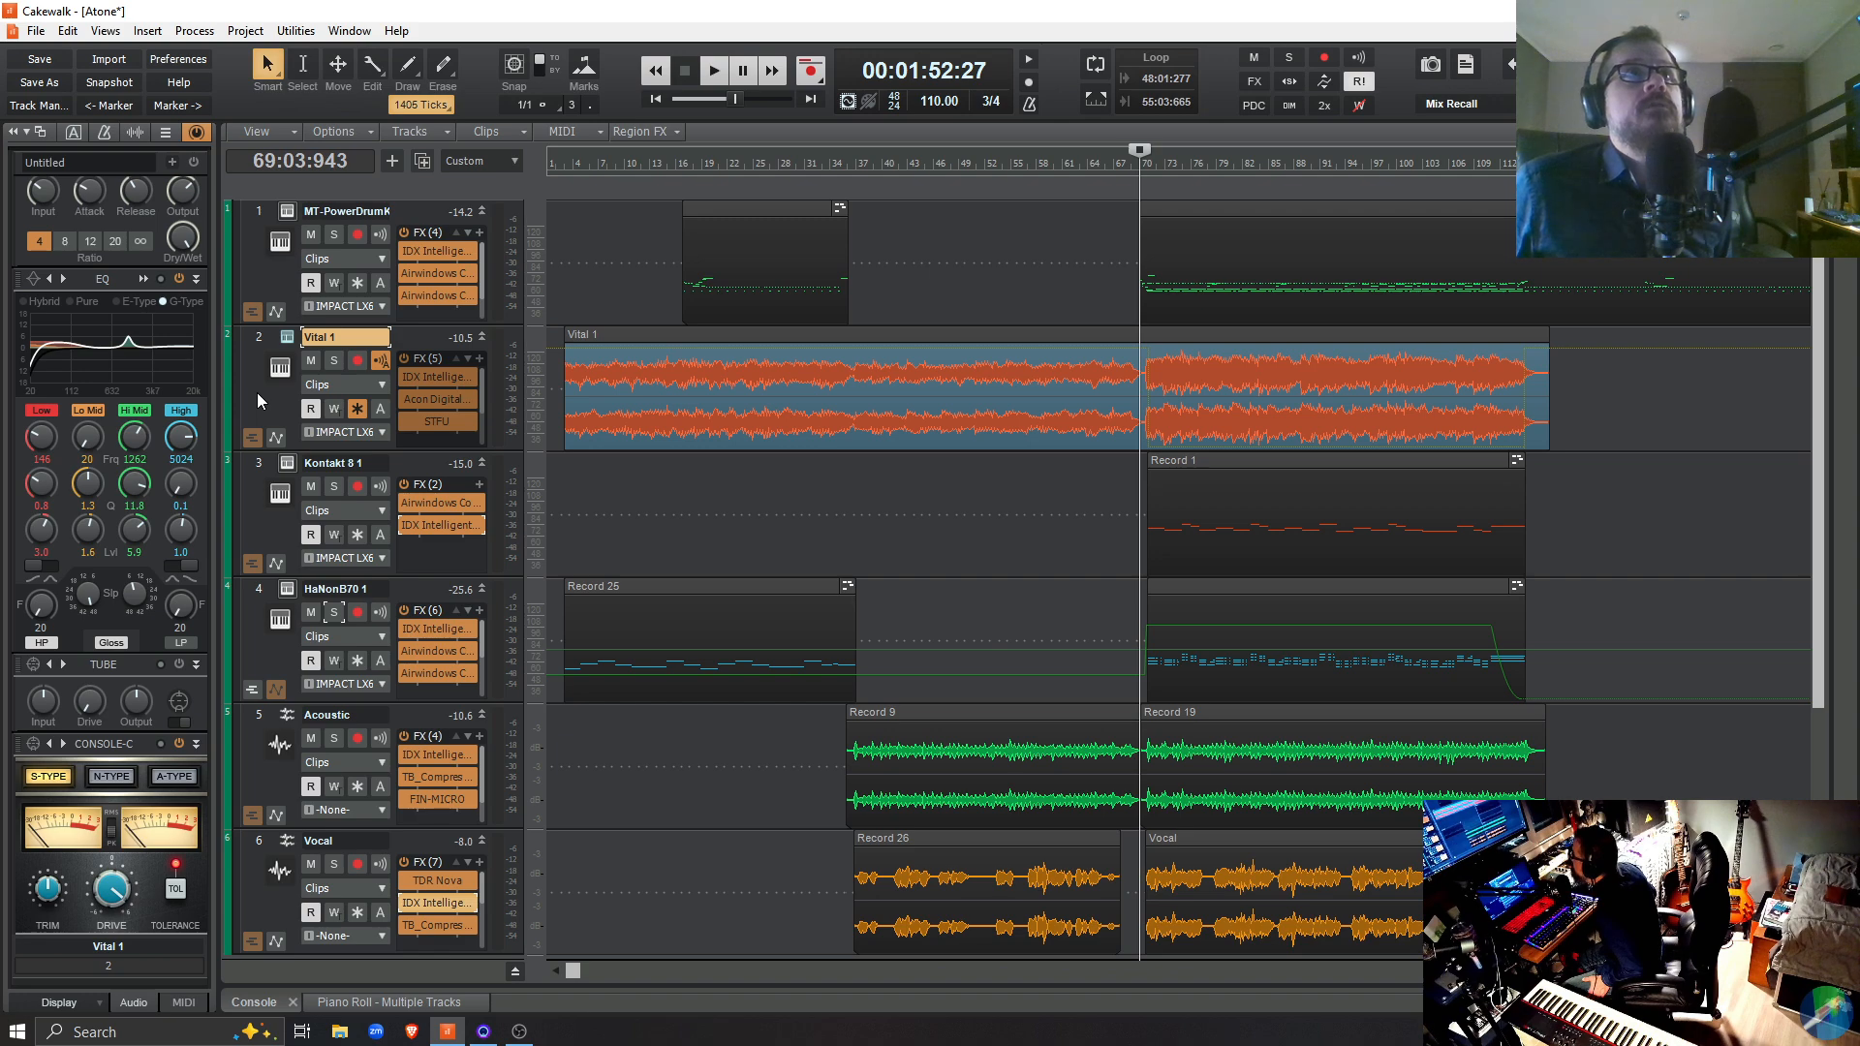
{"action": "left_click", "coordinate": [270, 523]}
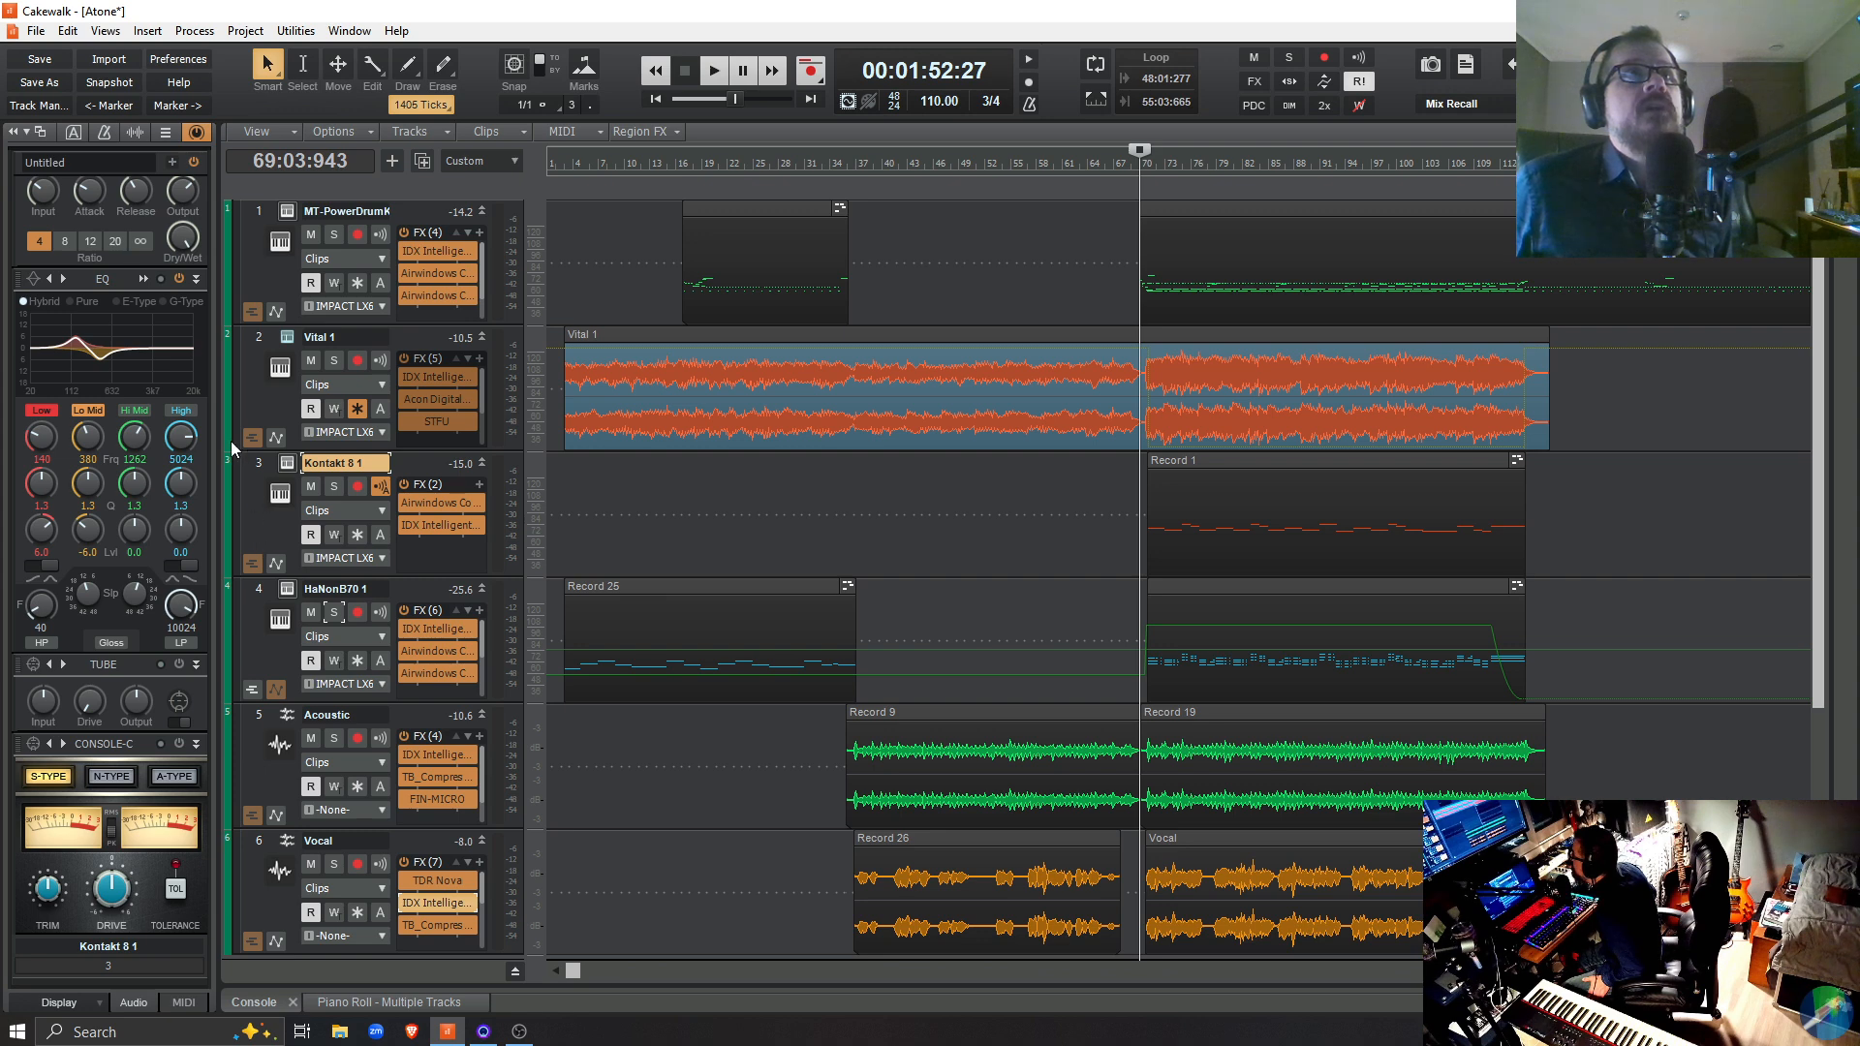
{"action": "mouse_move", "coordinate": [99, 368]}
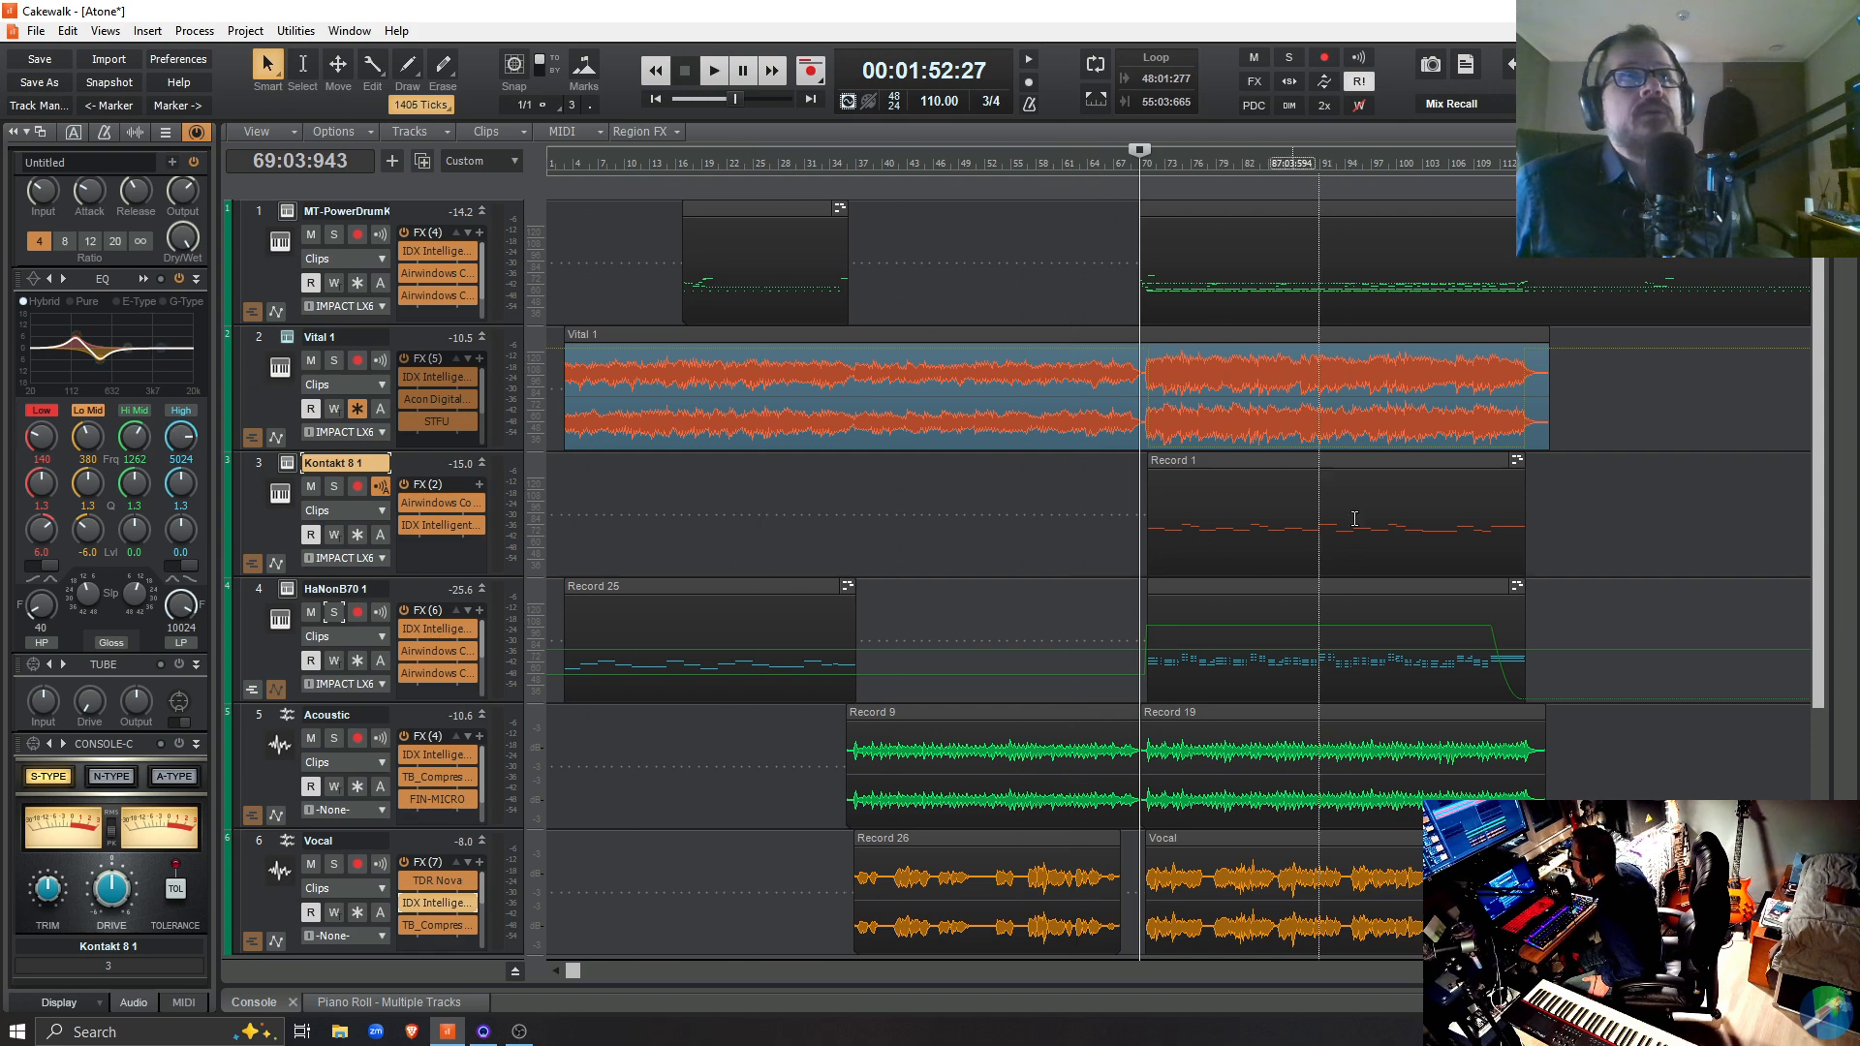
{"action": "left_click", "coordinate": [274, 642]}
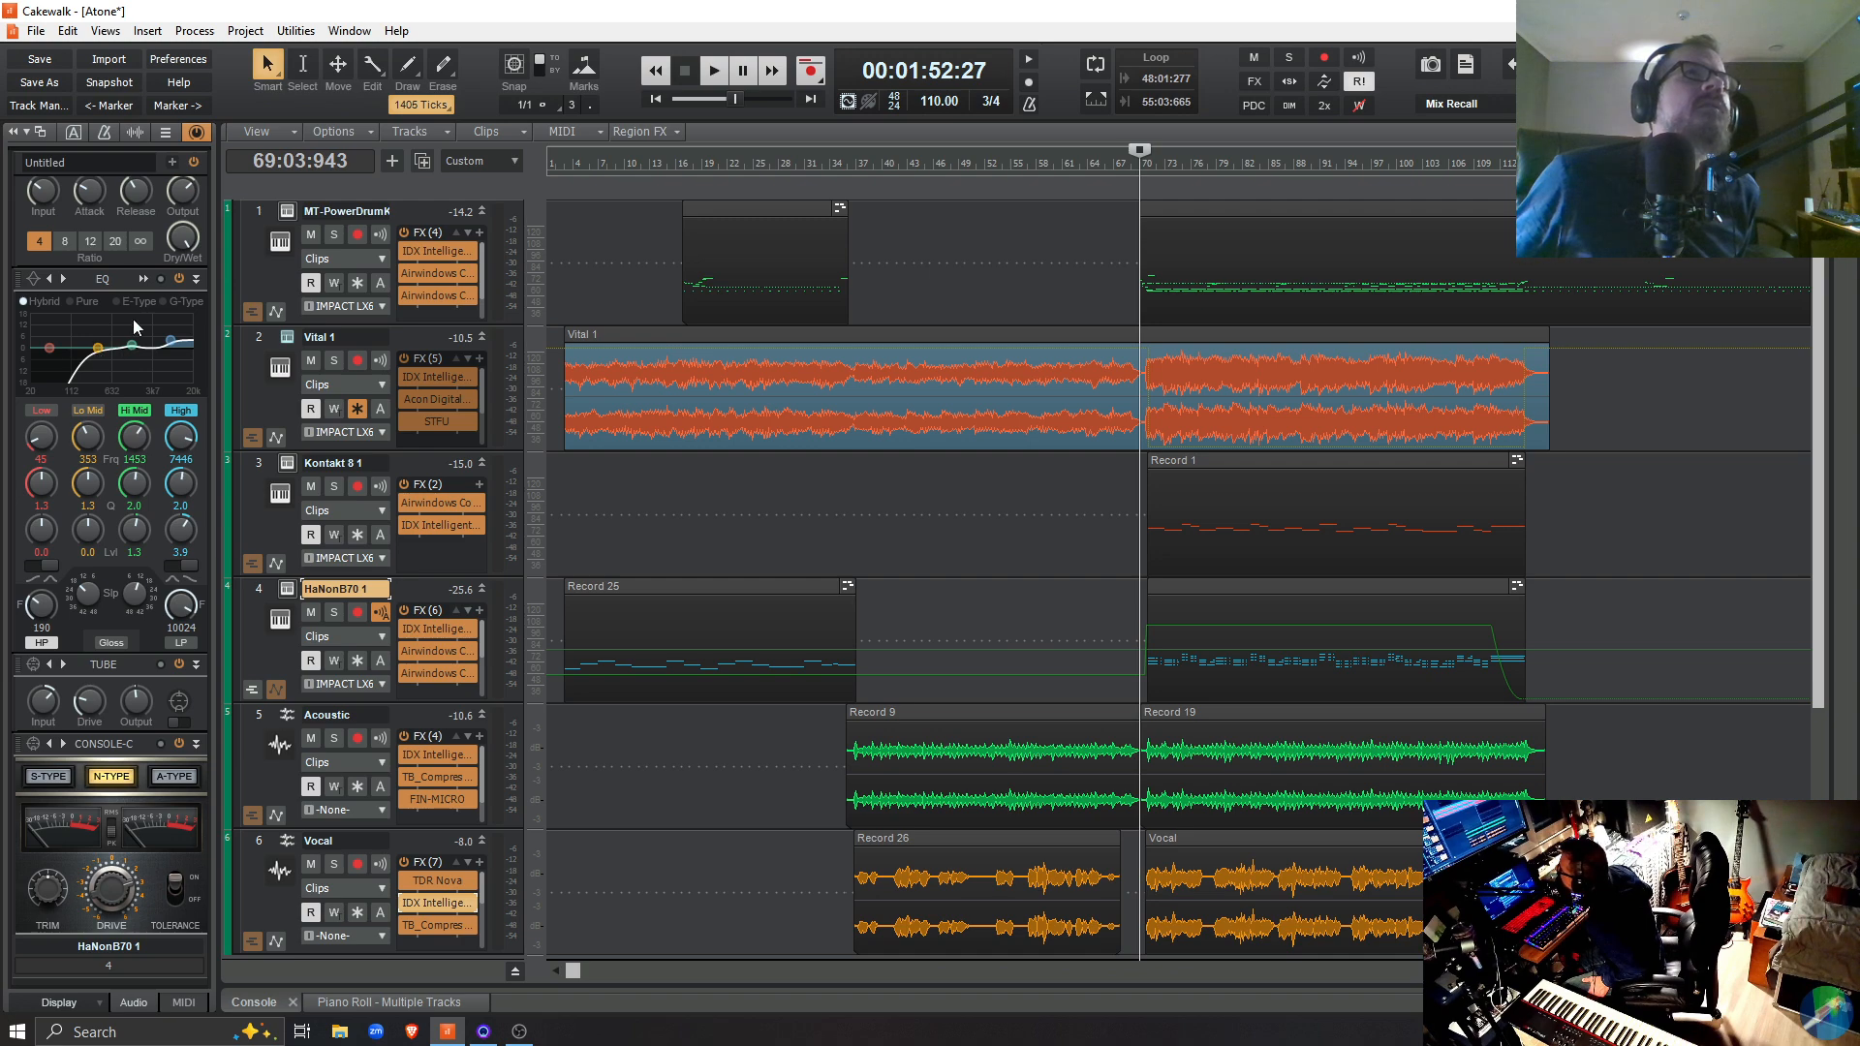
{"action": "left_click", "coordinate": [117, 277]}
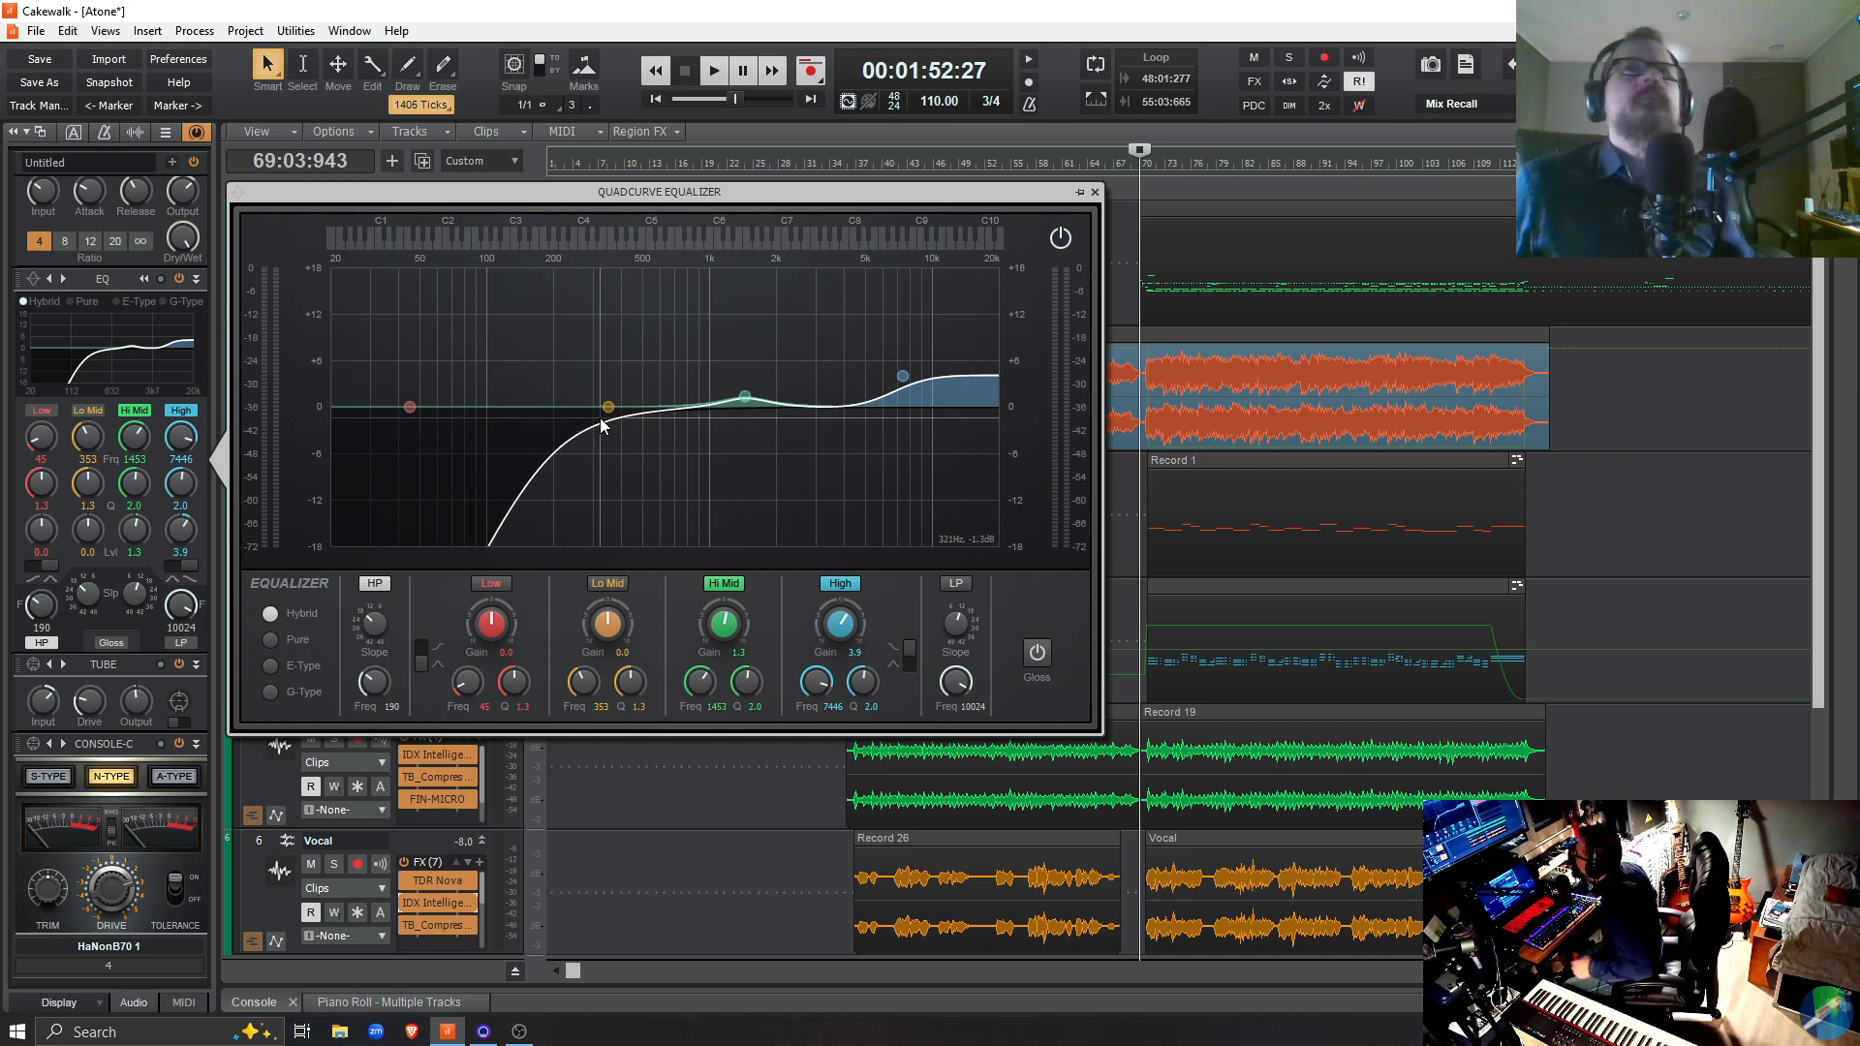
{"action": "left_click", "coordinate": [1095, 195]}
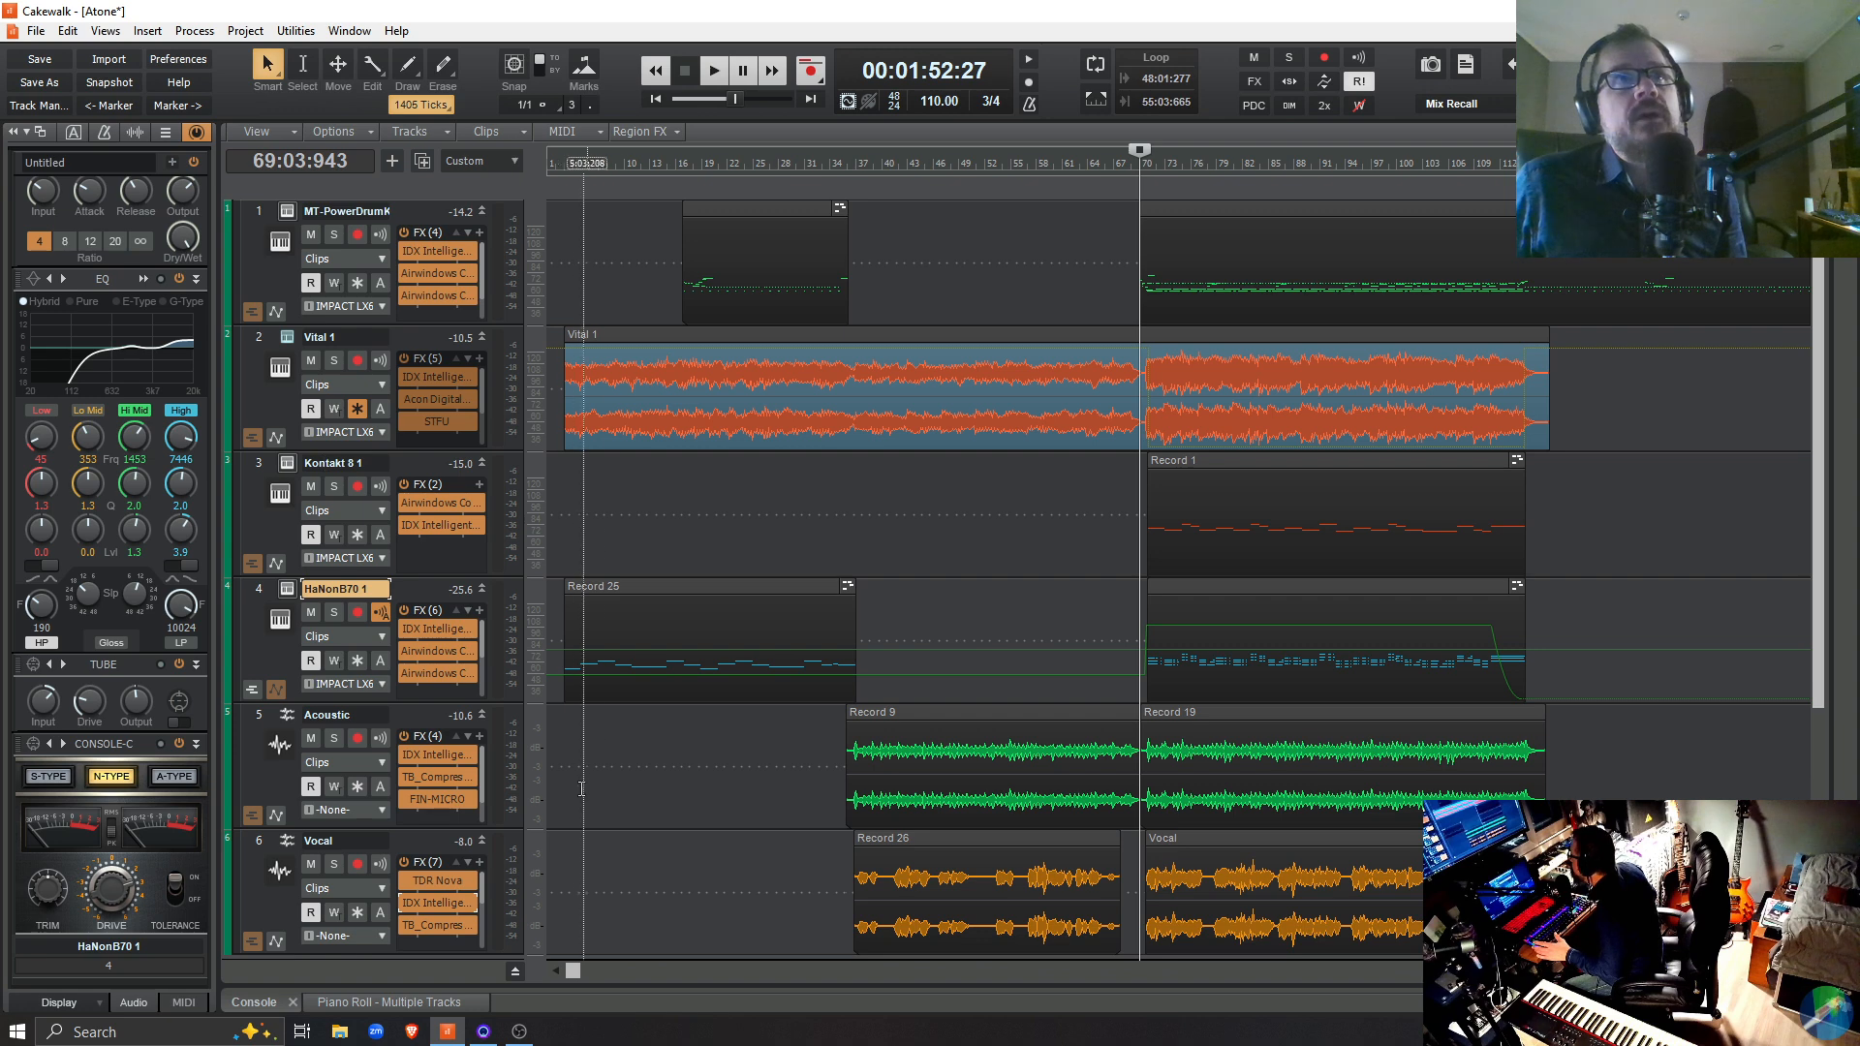
Solo HaNonB70 1 and play it from 2:02:060 while switching its ProChannel EQ off and on for comparison
{"action": "left_click", "coordinate": [557, 729]}
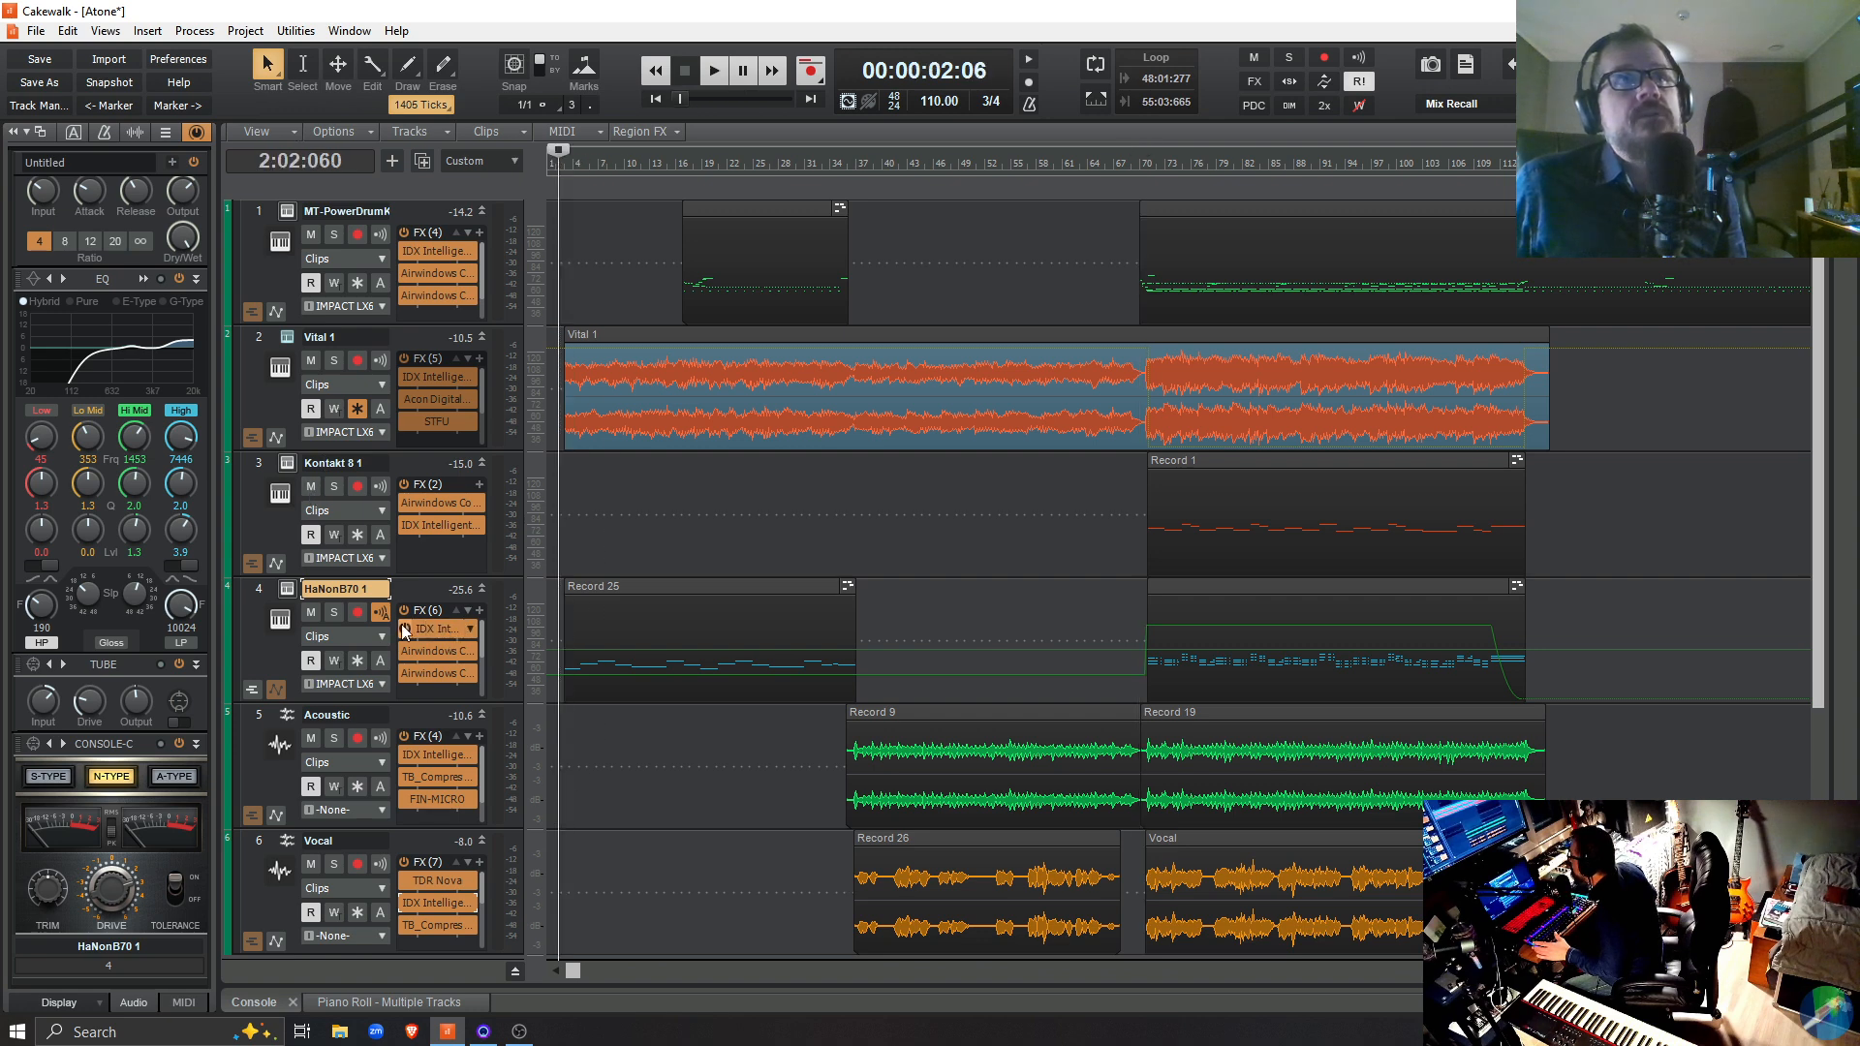
{"action": "left_click", "coordinate": [330, 618]}
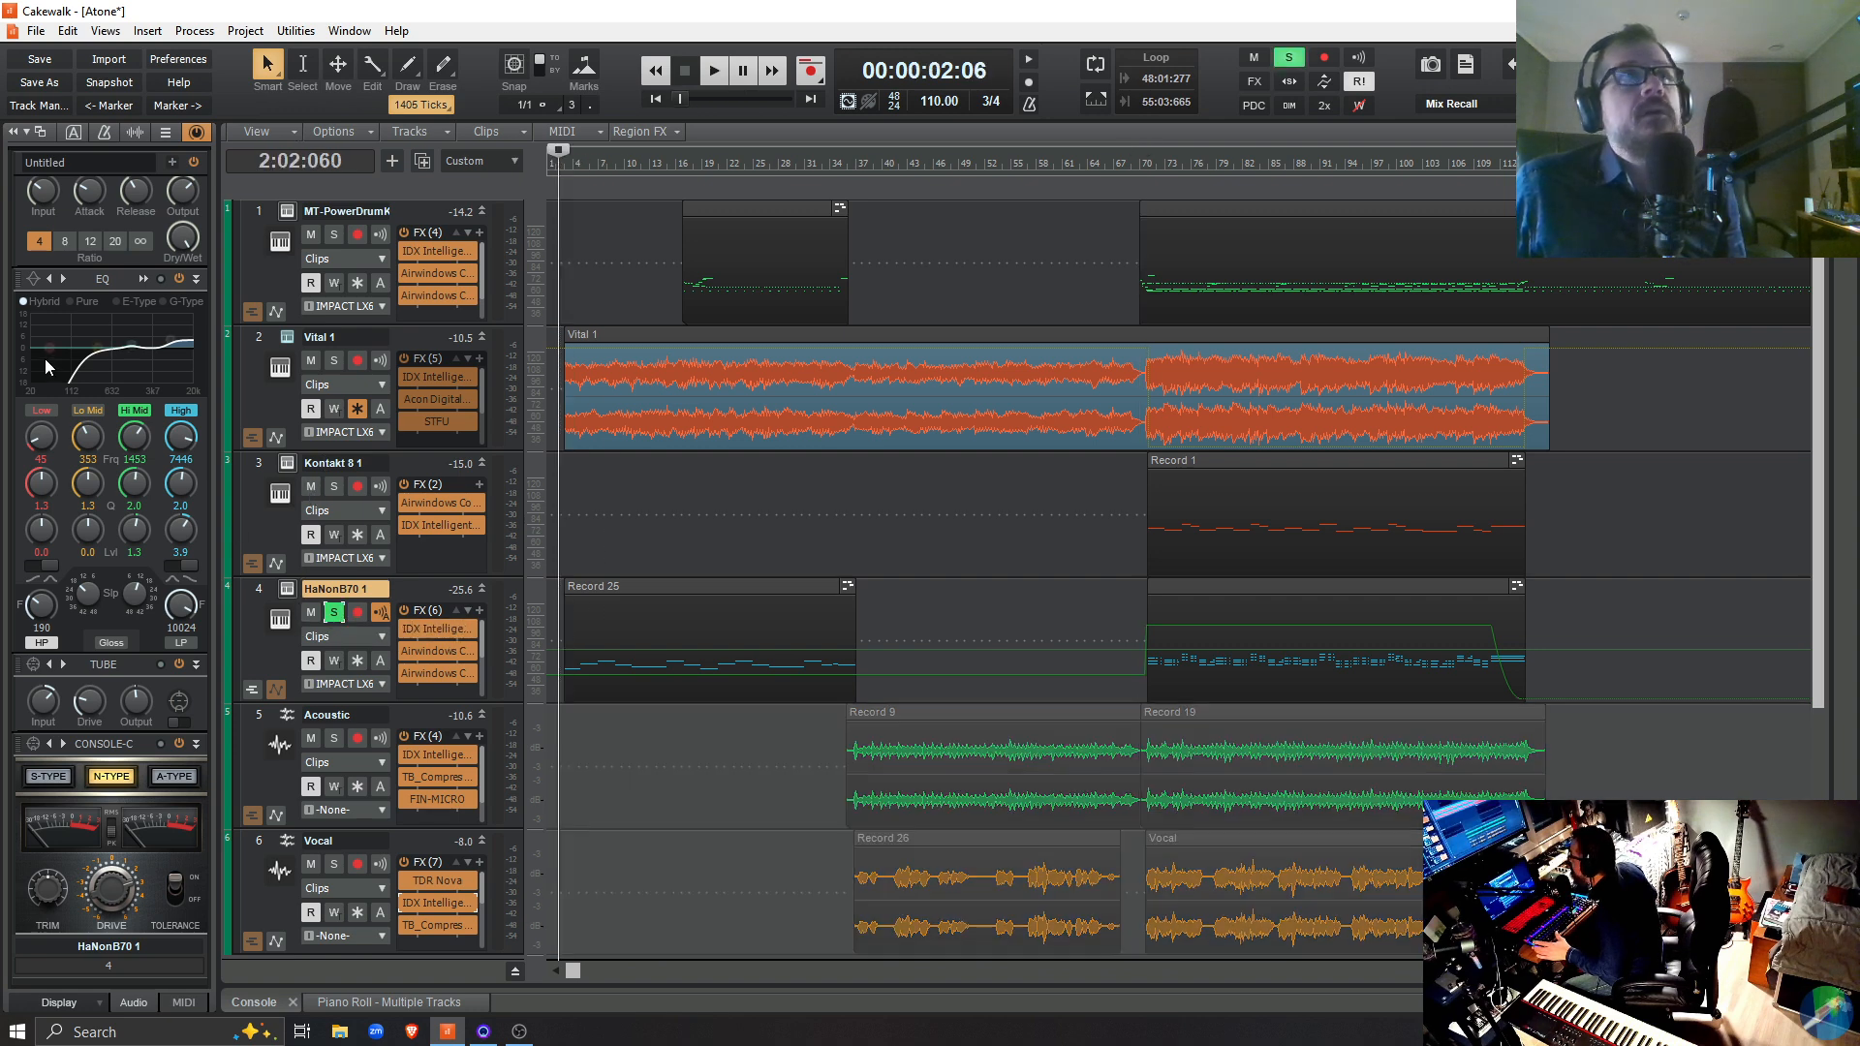
{"action": "left_click", "coordinate": [179, 279]}
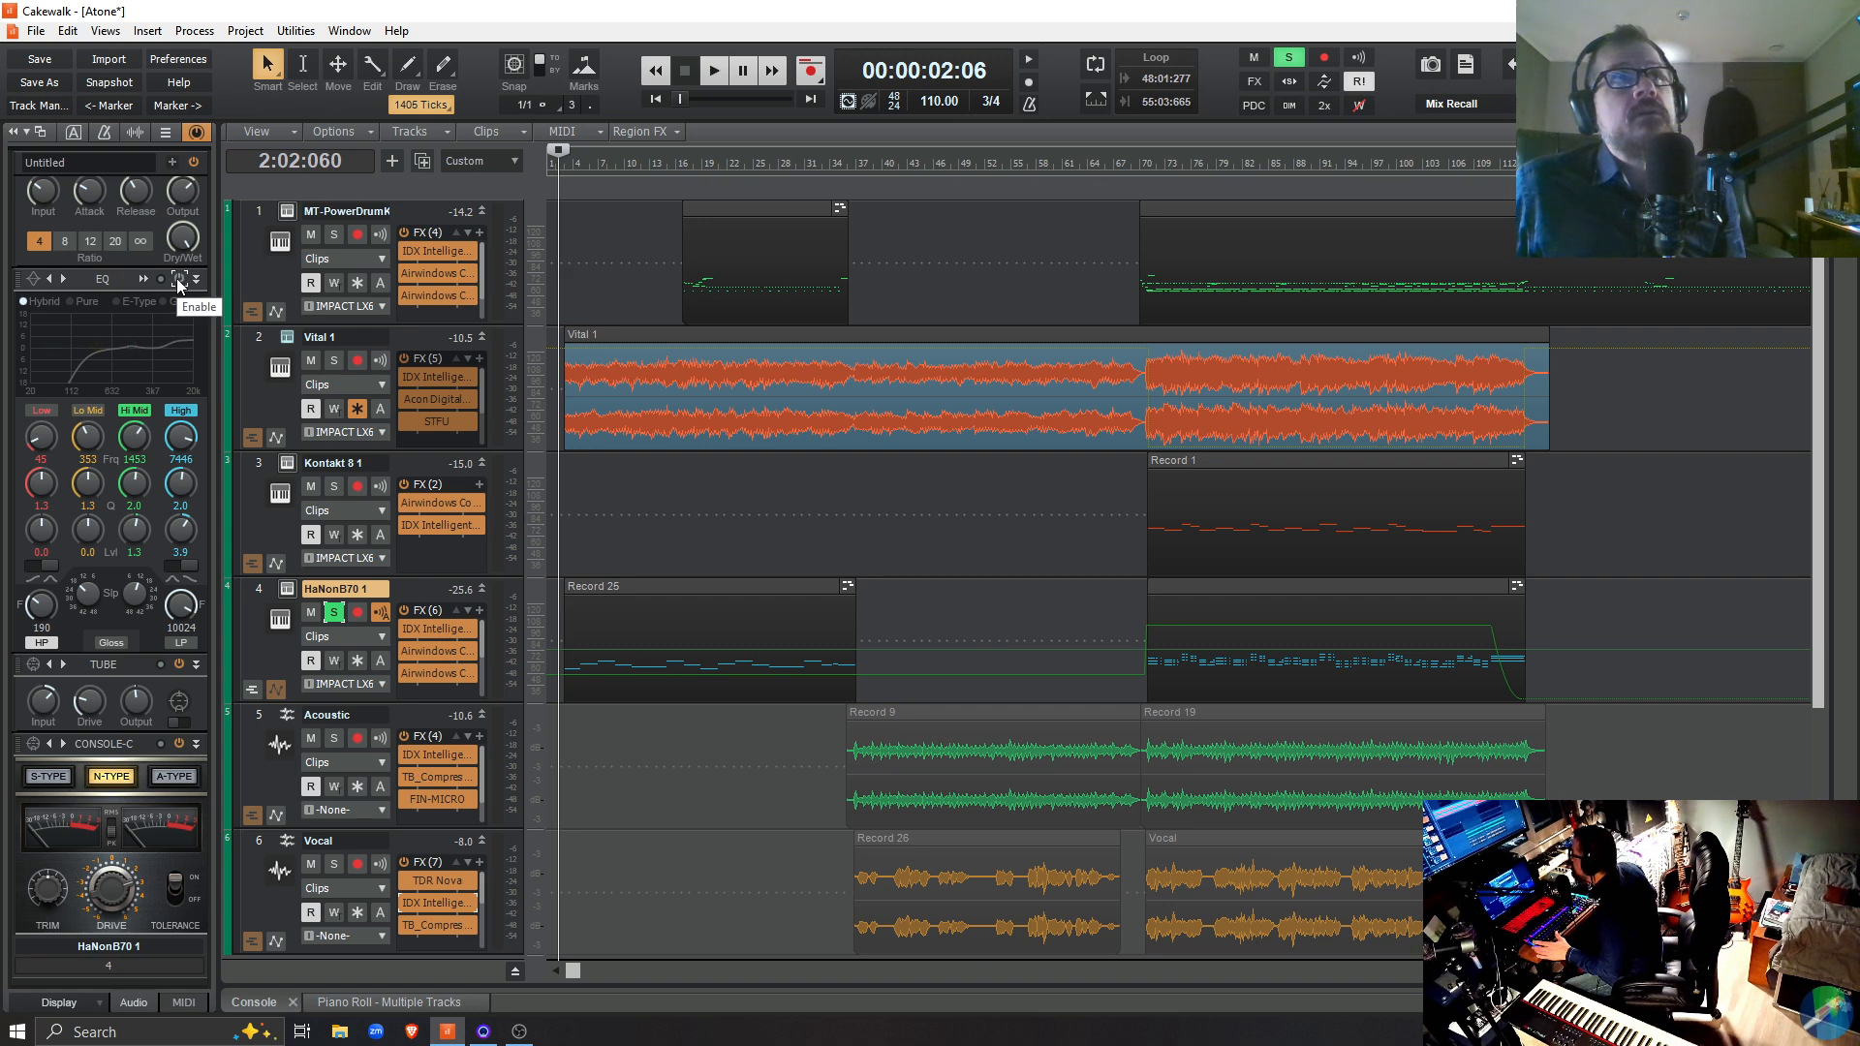
{"action": "left_click", "coordinate": [179, 280]}
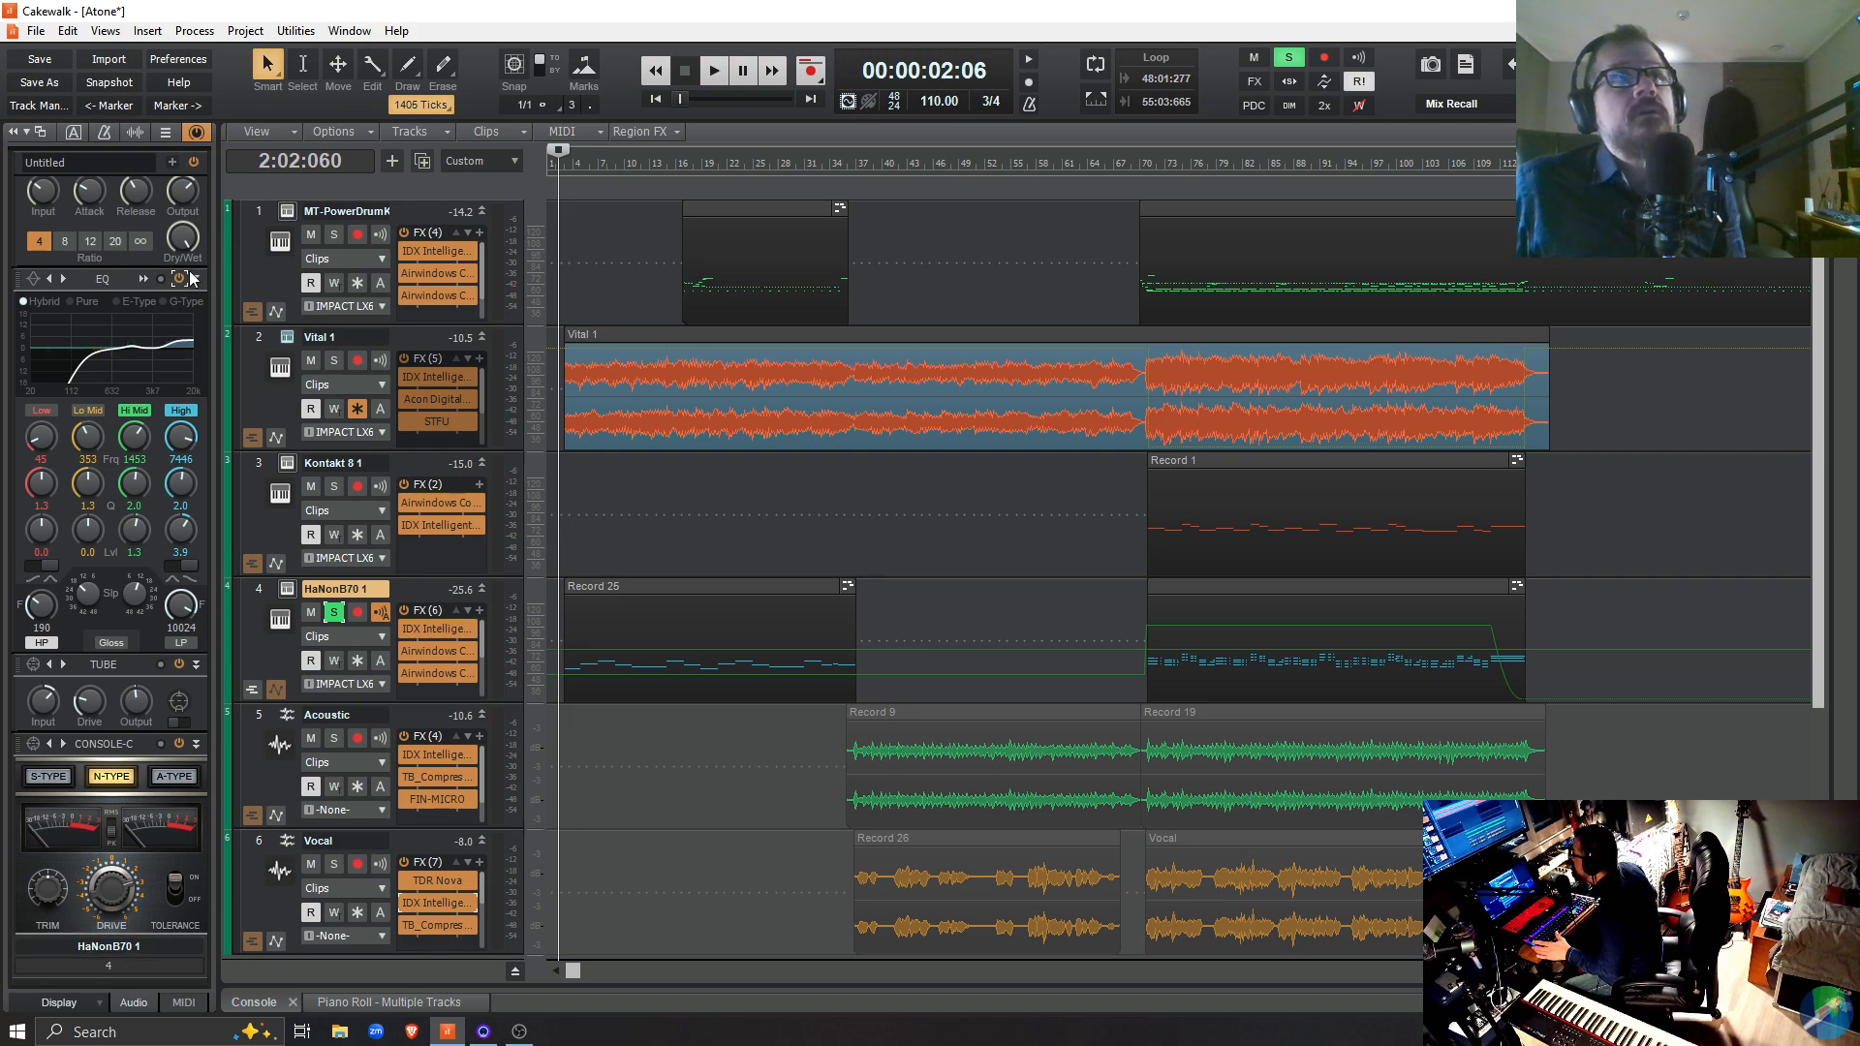
{"action": "key", "text": "space"}
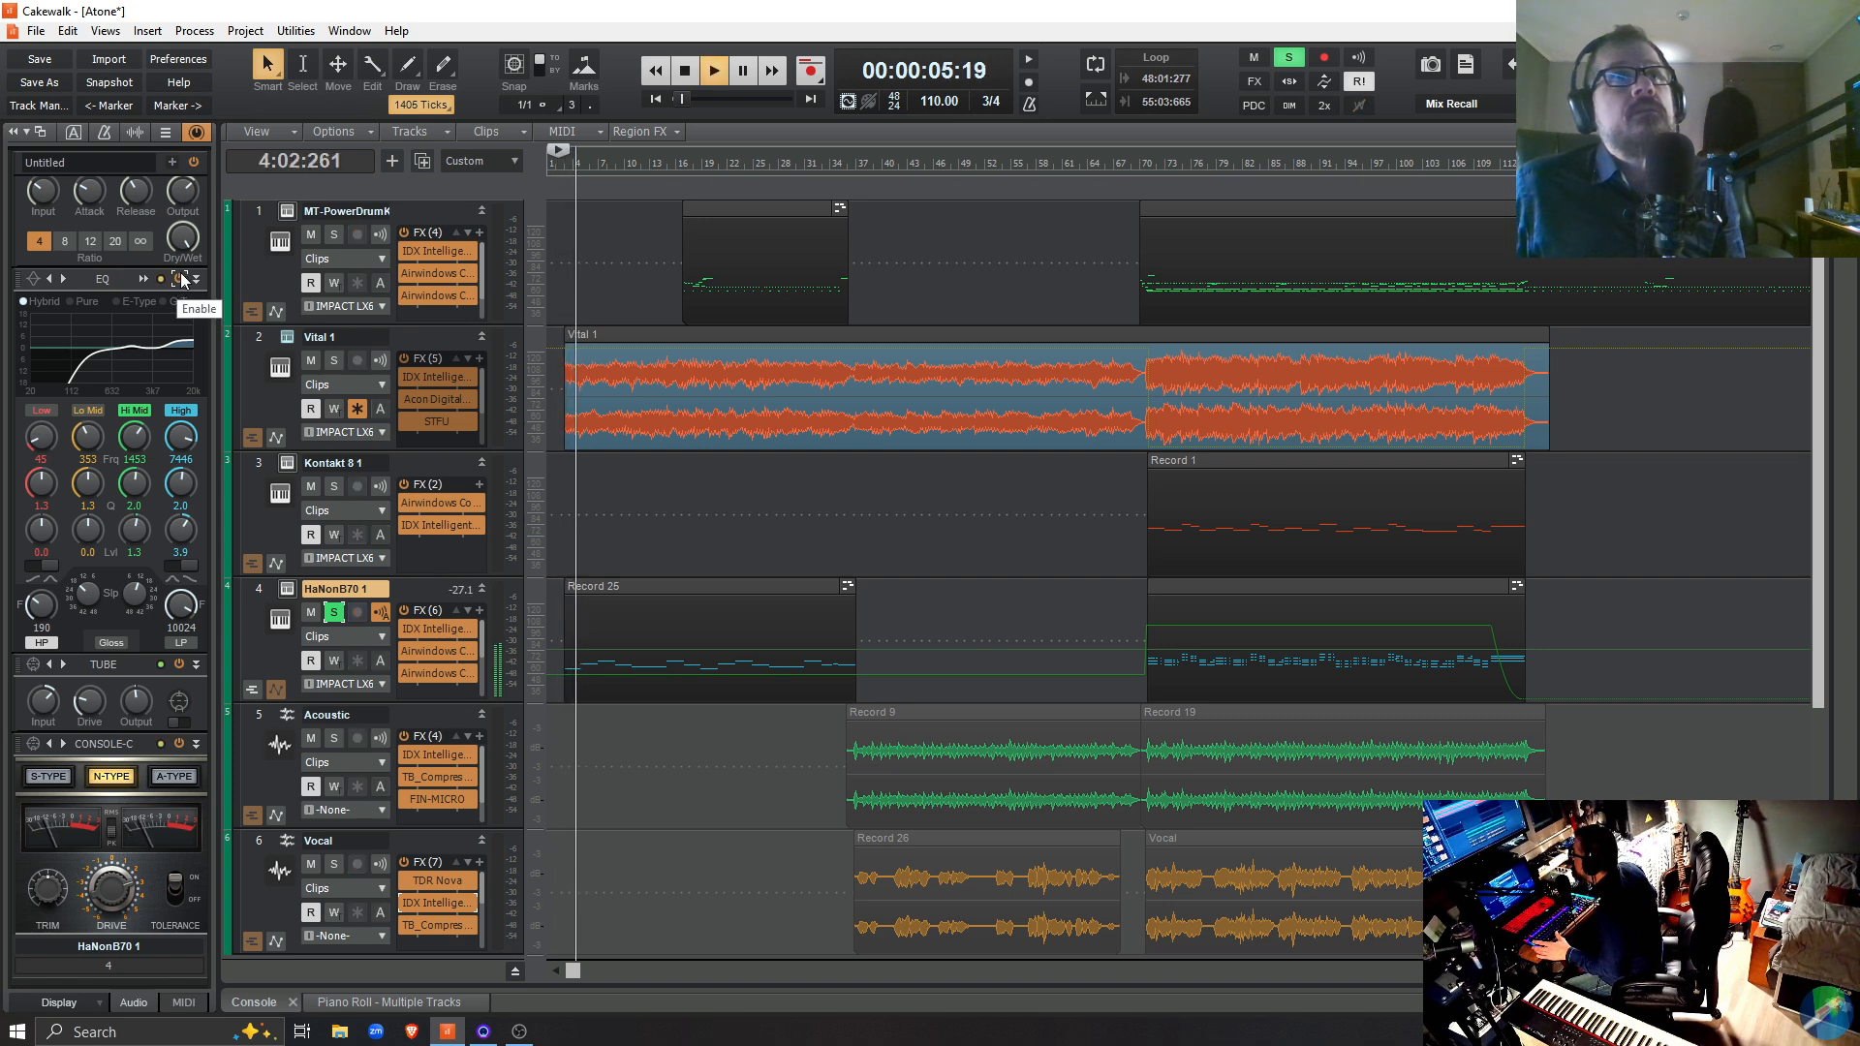
{"action": "left_click", "coordinate": [182, 280]}
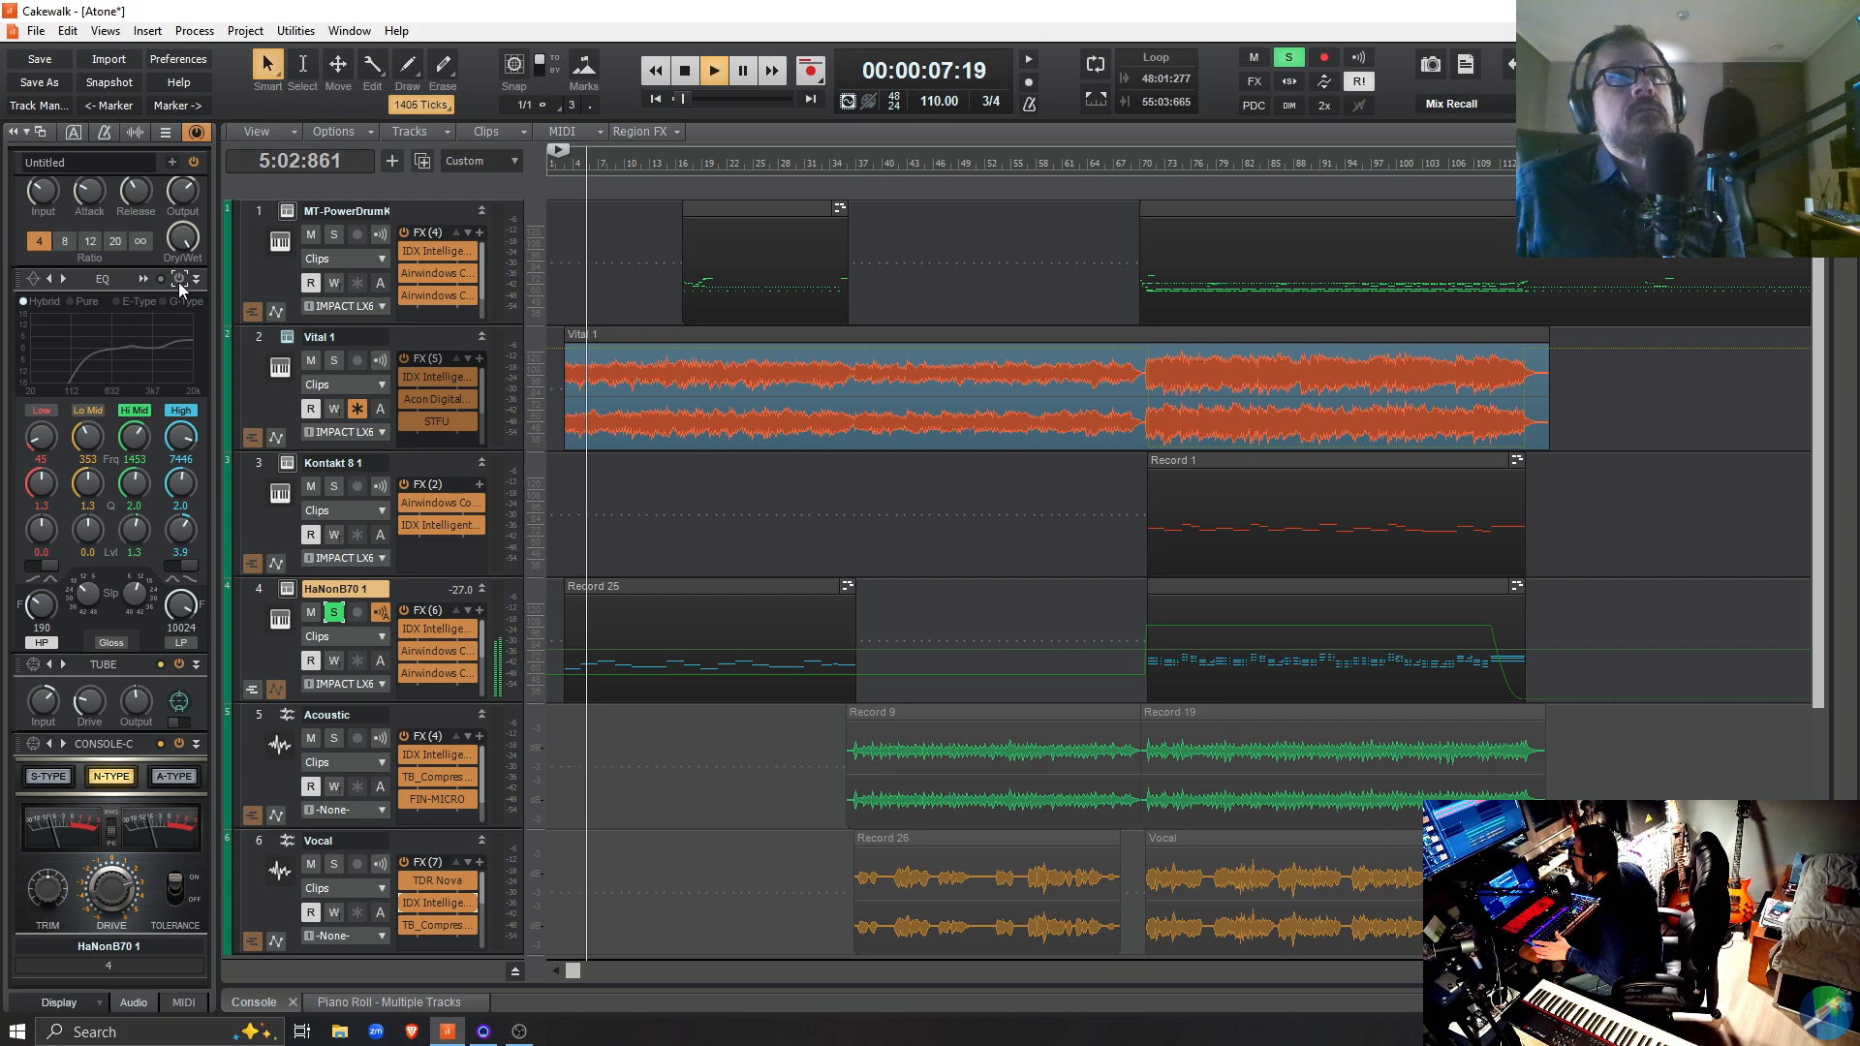
{"action": "left_click", "coordinate": [180, 281]}
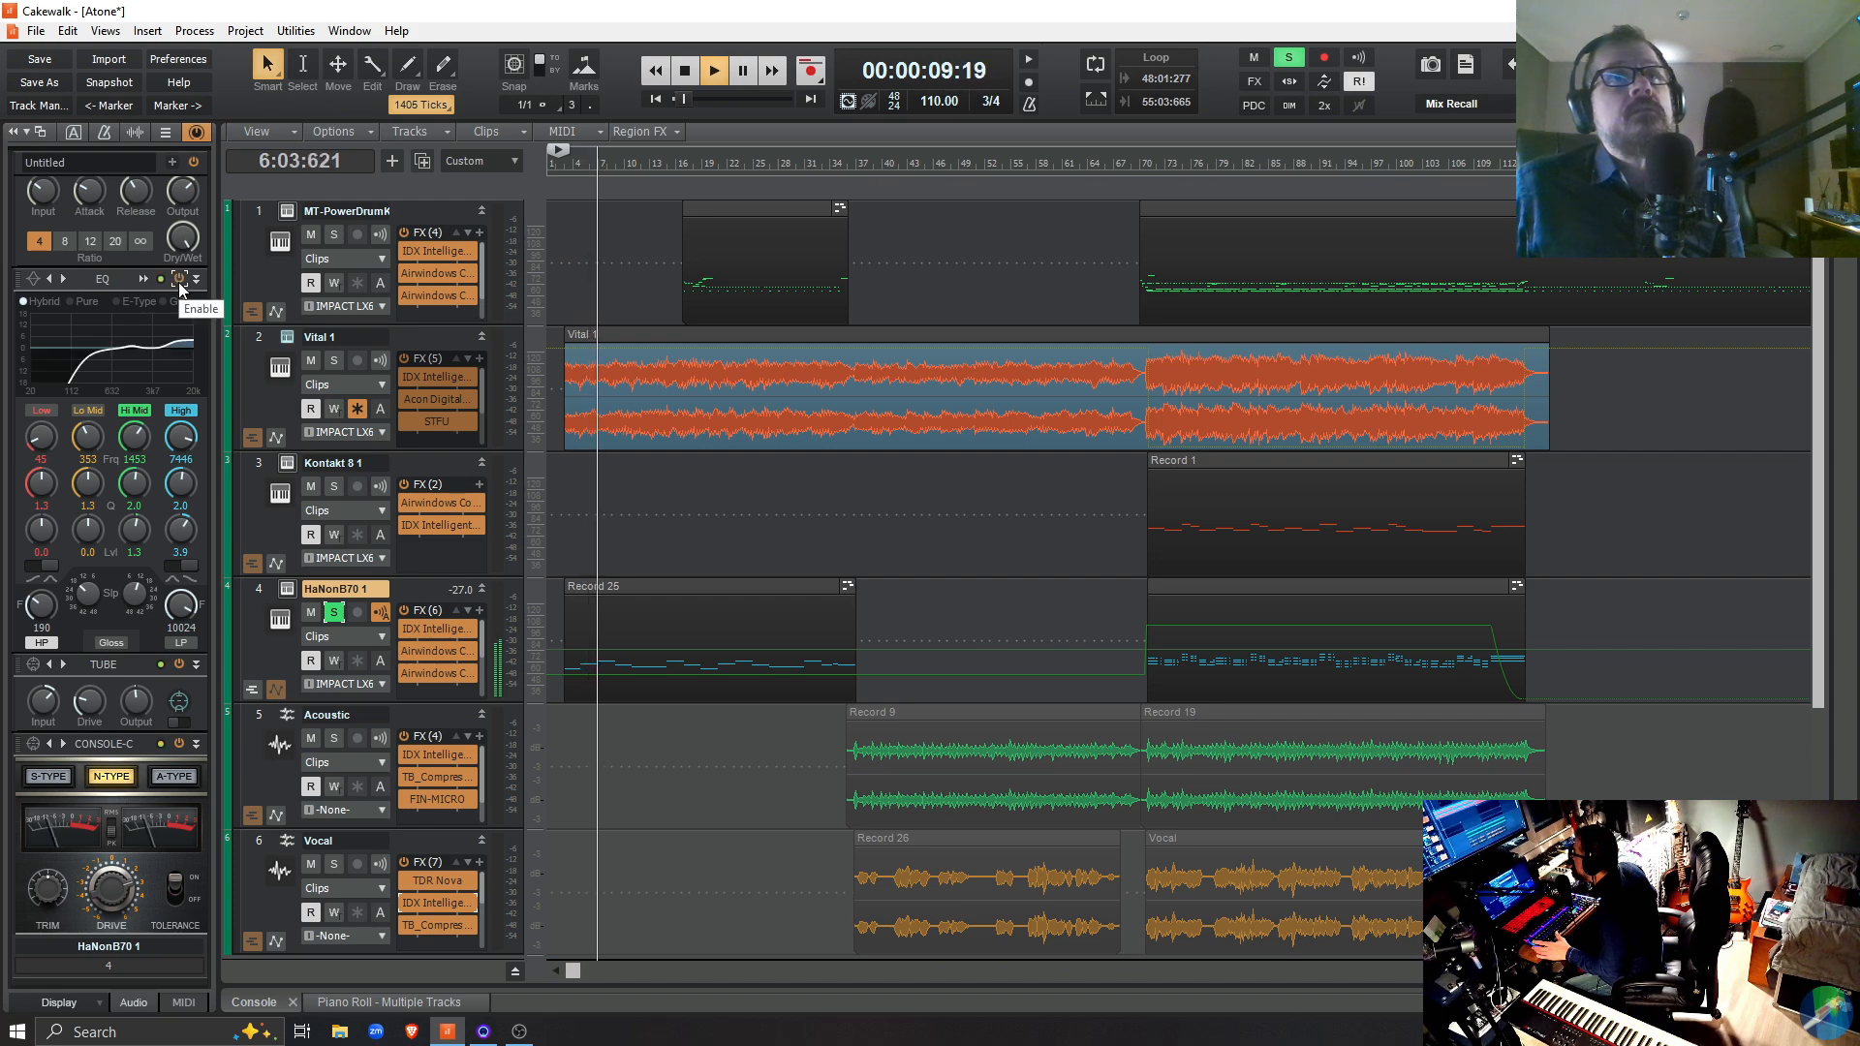
{"action": "left_click", "coordinate": [180, 282]}
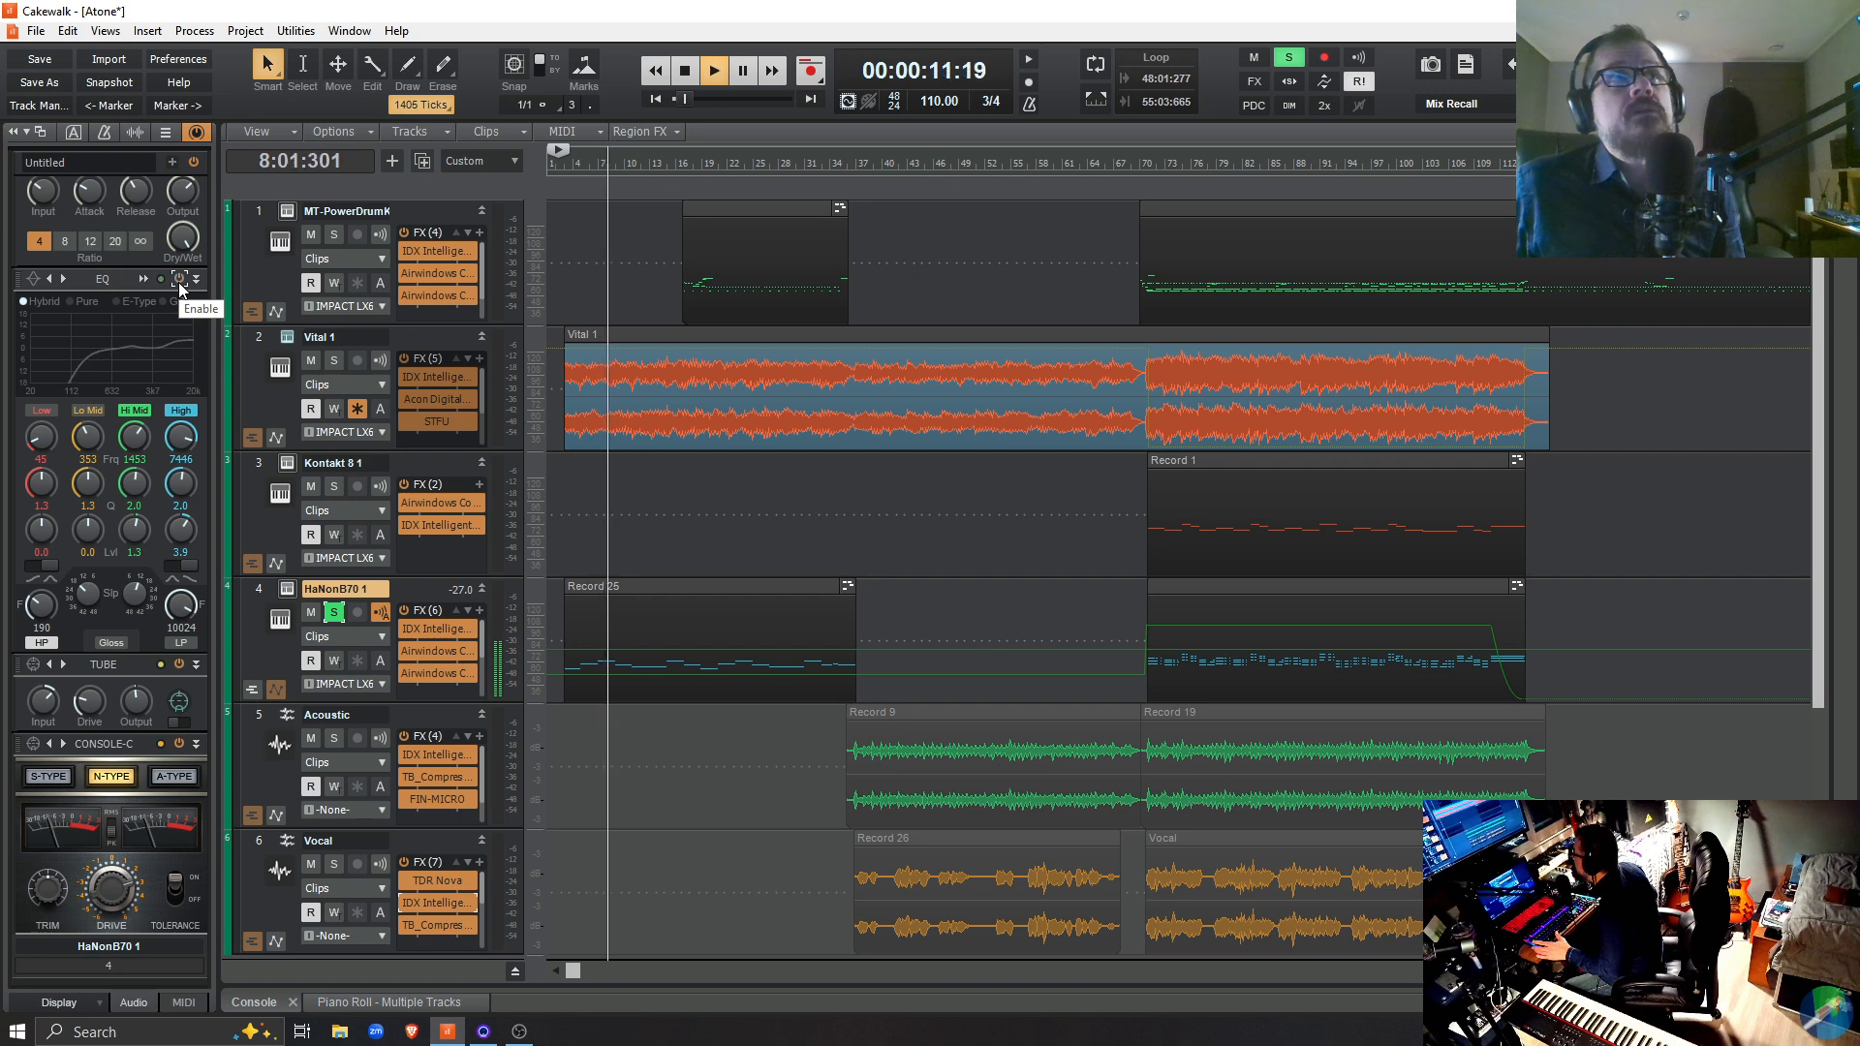
{"action": "left_click", "coordinate": [180, 281]}
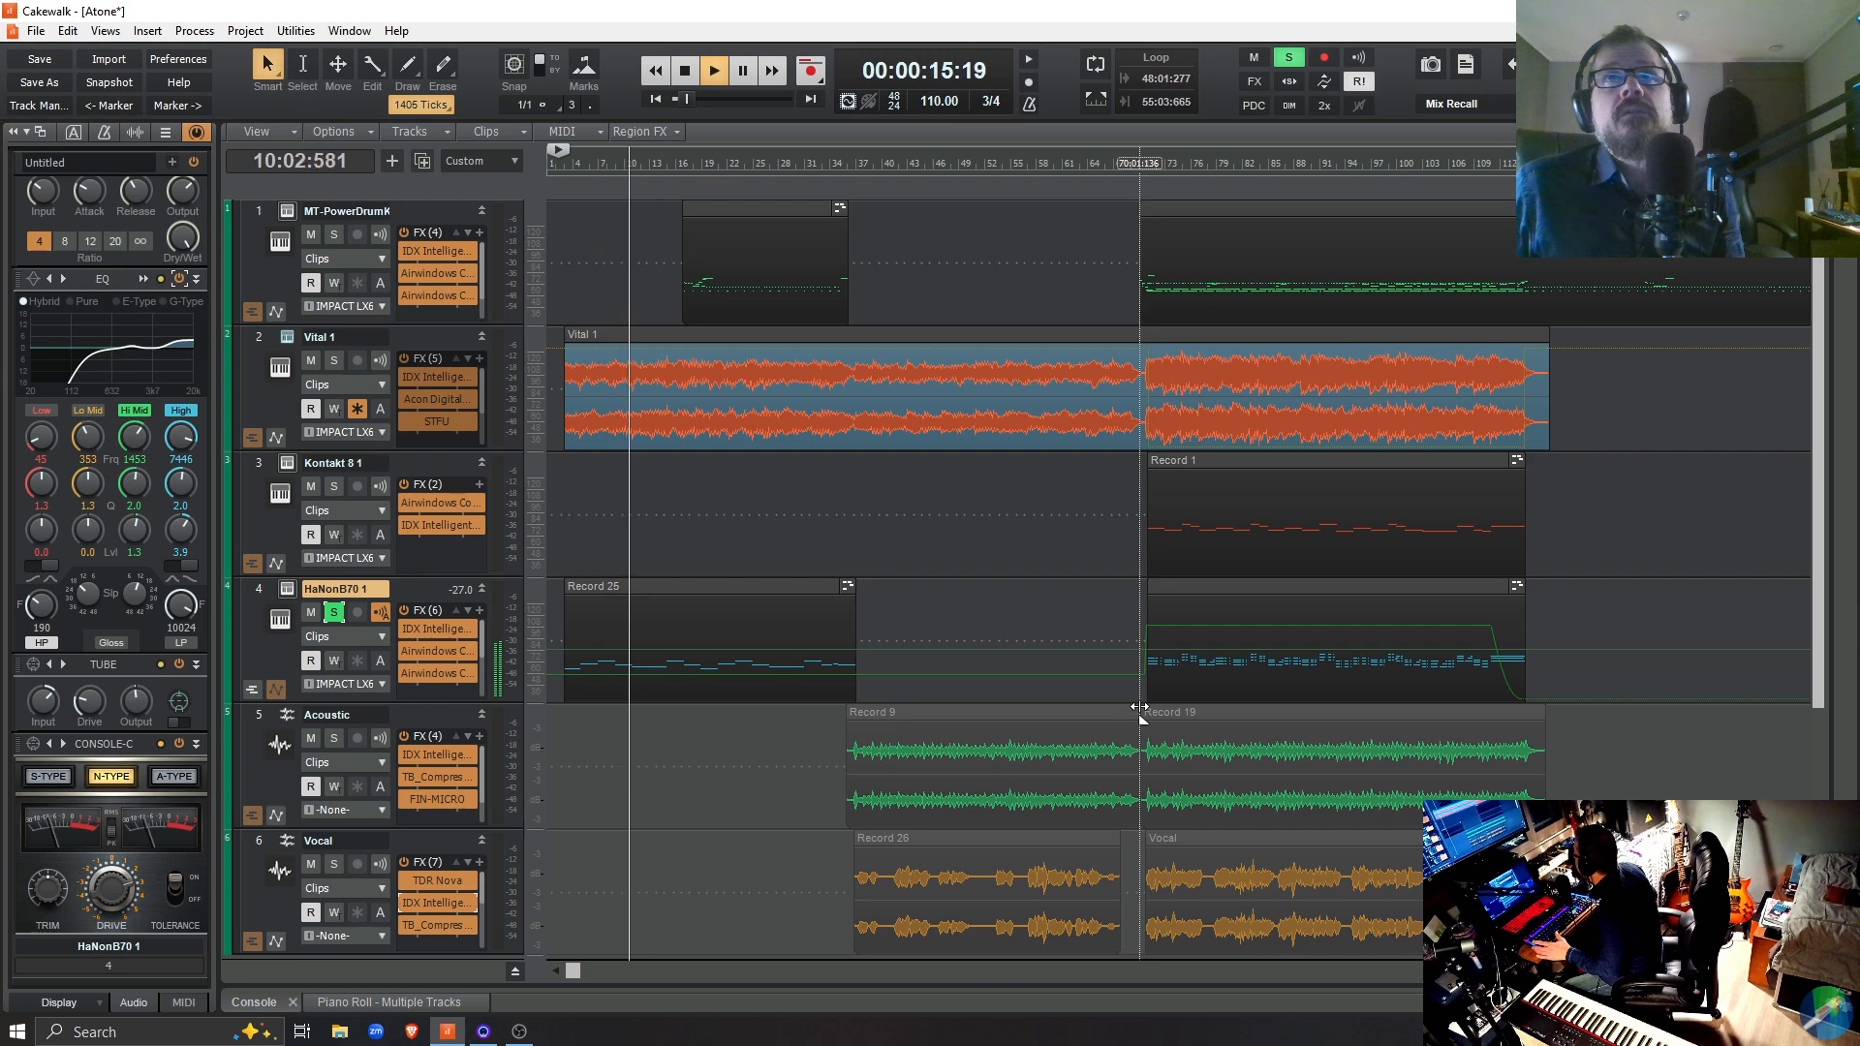
Compare HaNonB70 1 with and without its EQ in soloed playback from 70:02:476, ending with EQ enabled and playback stopped
{"action": "left_click", "coordinate": [1144, 687]}
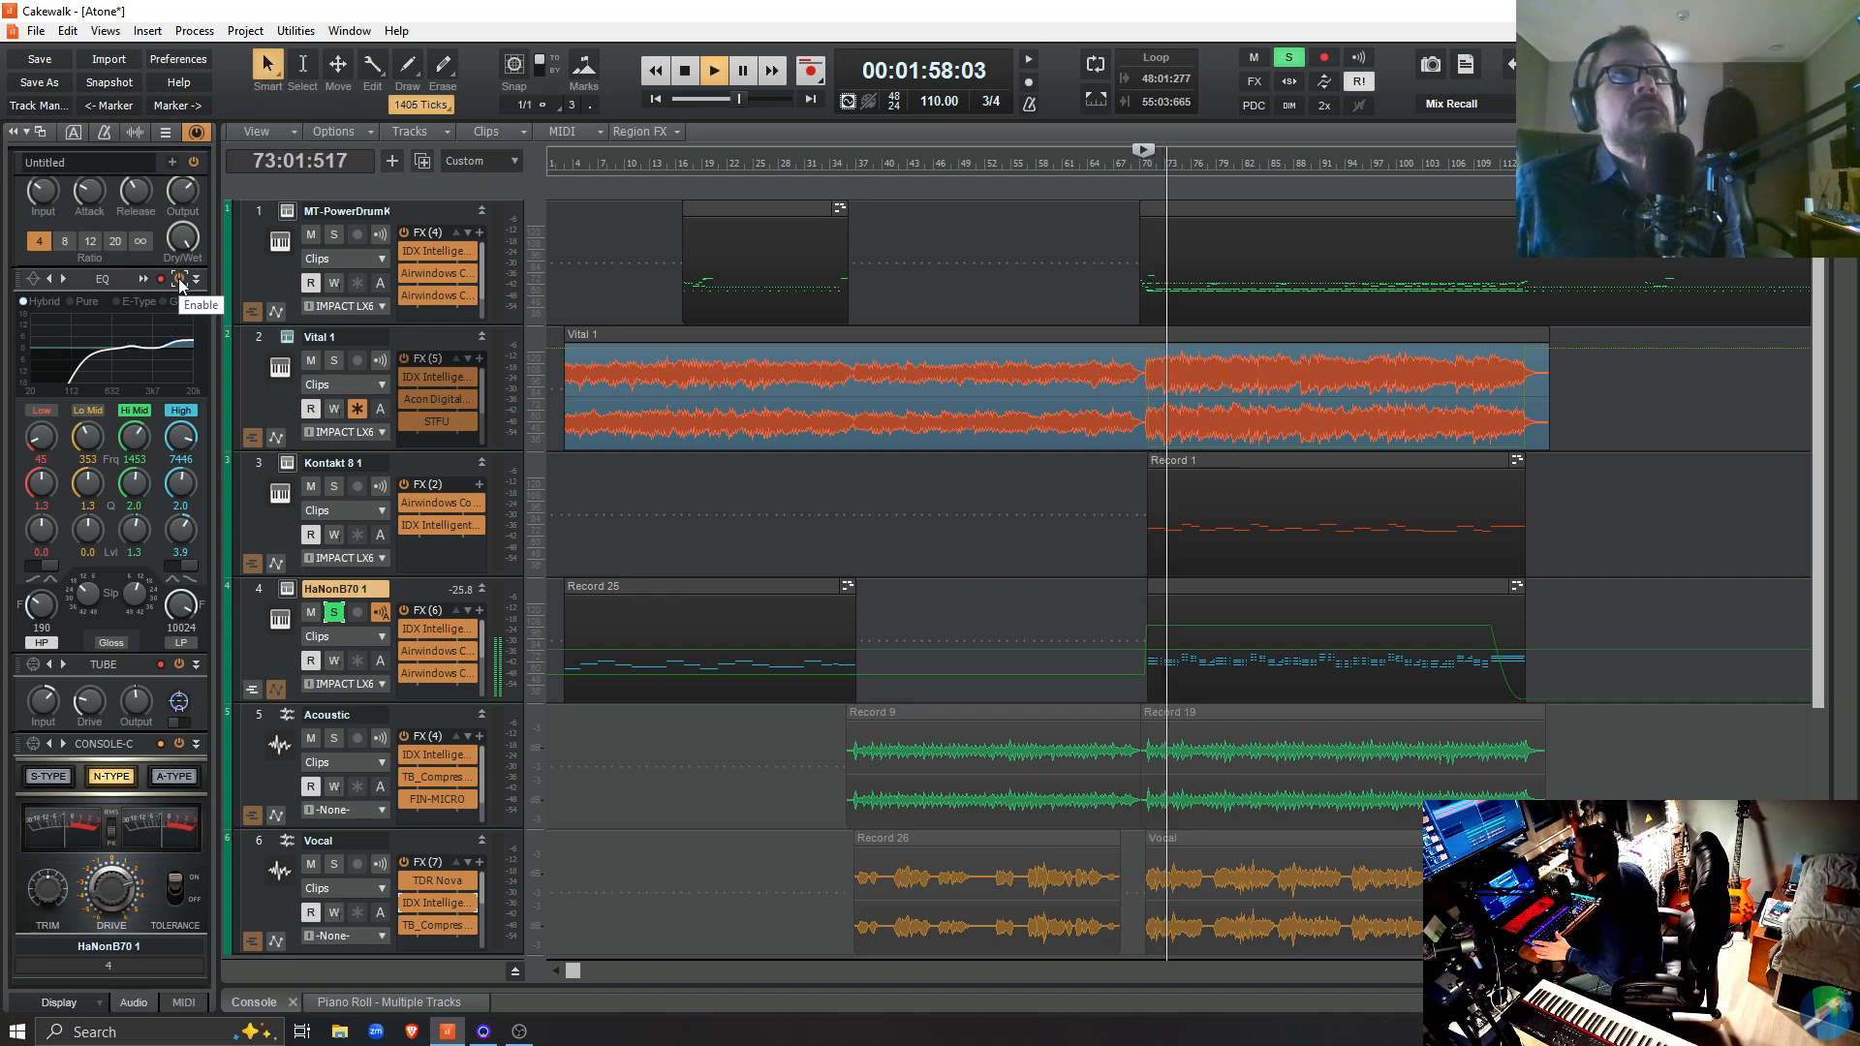
{"action": "left_click", "coordinate": [180, 279]}
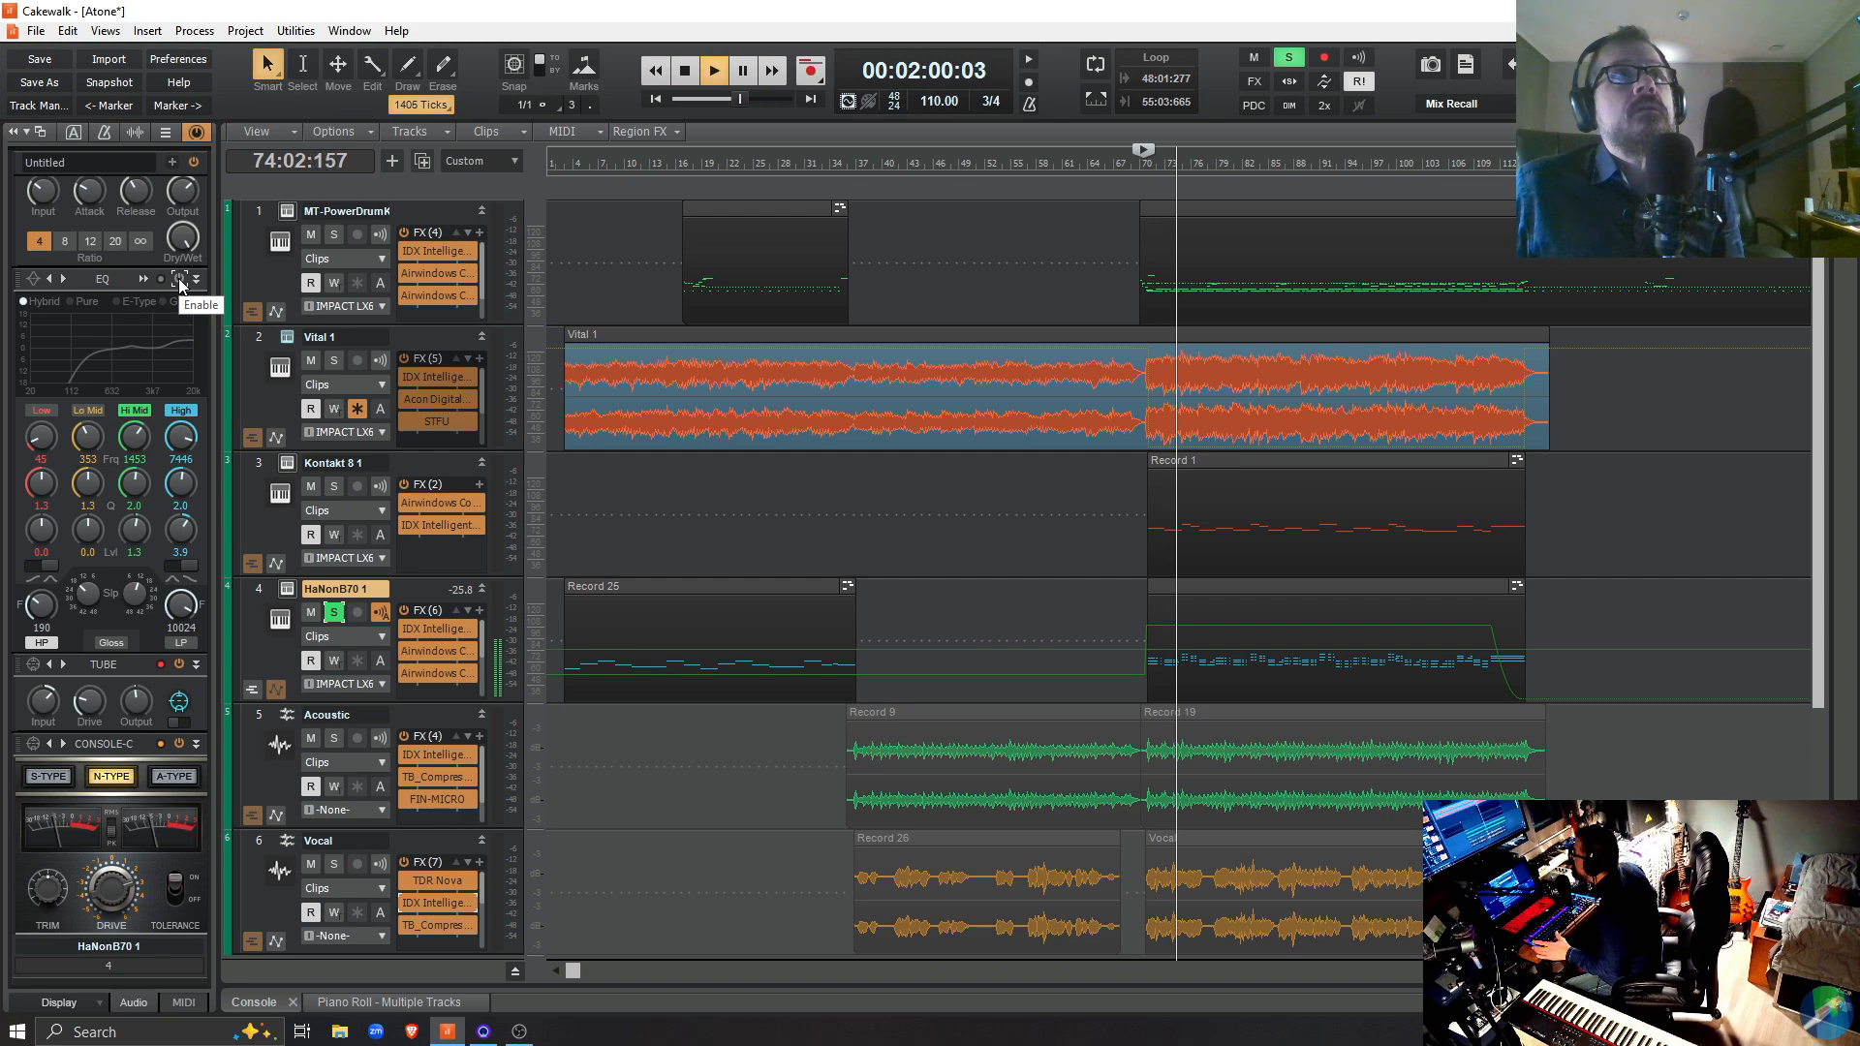
{"action": "left_click", "coordinate": [180, 281]}
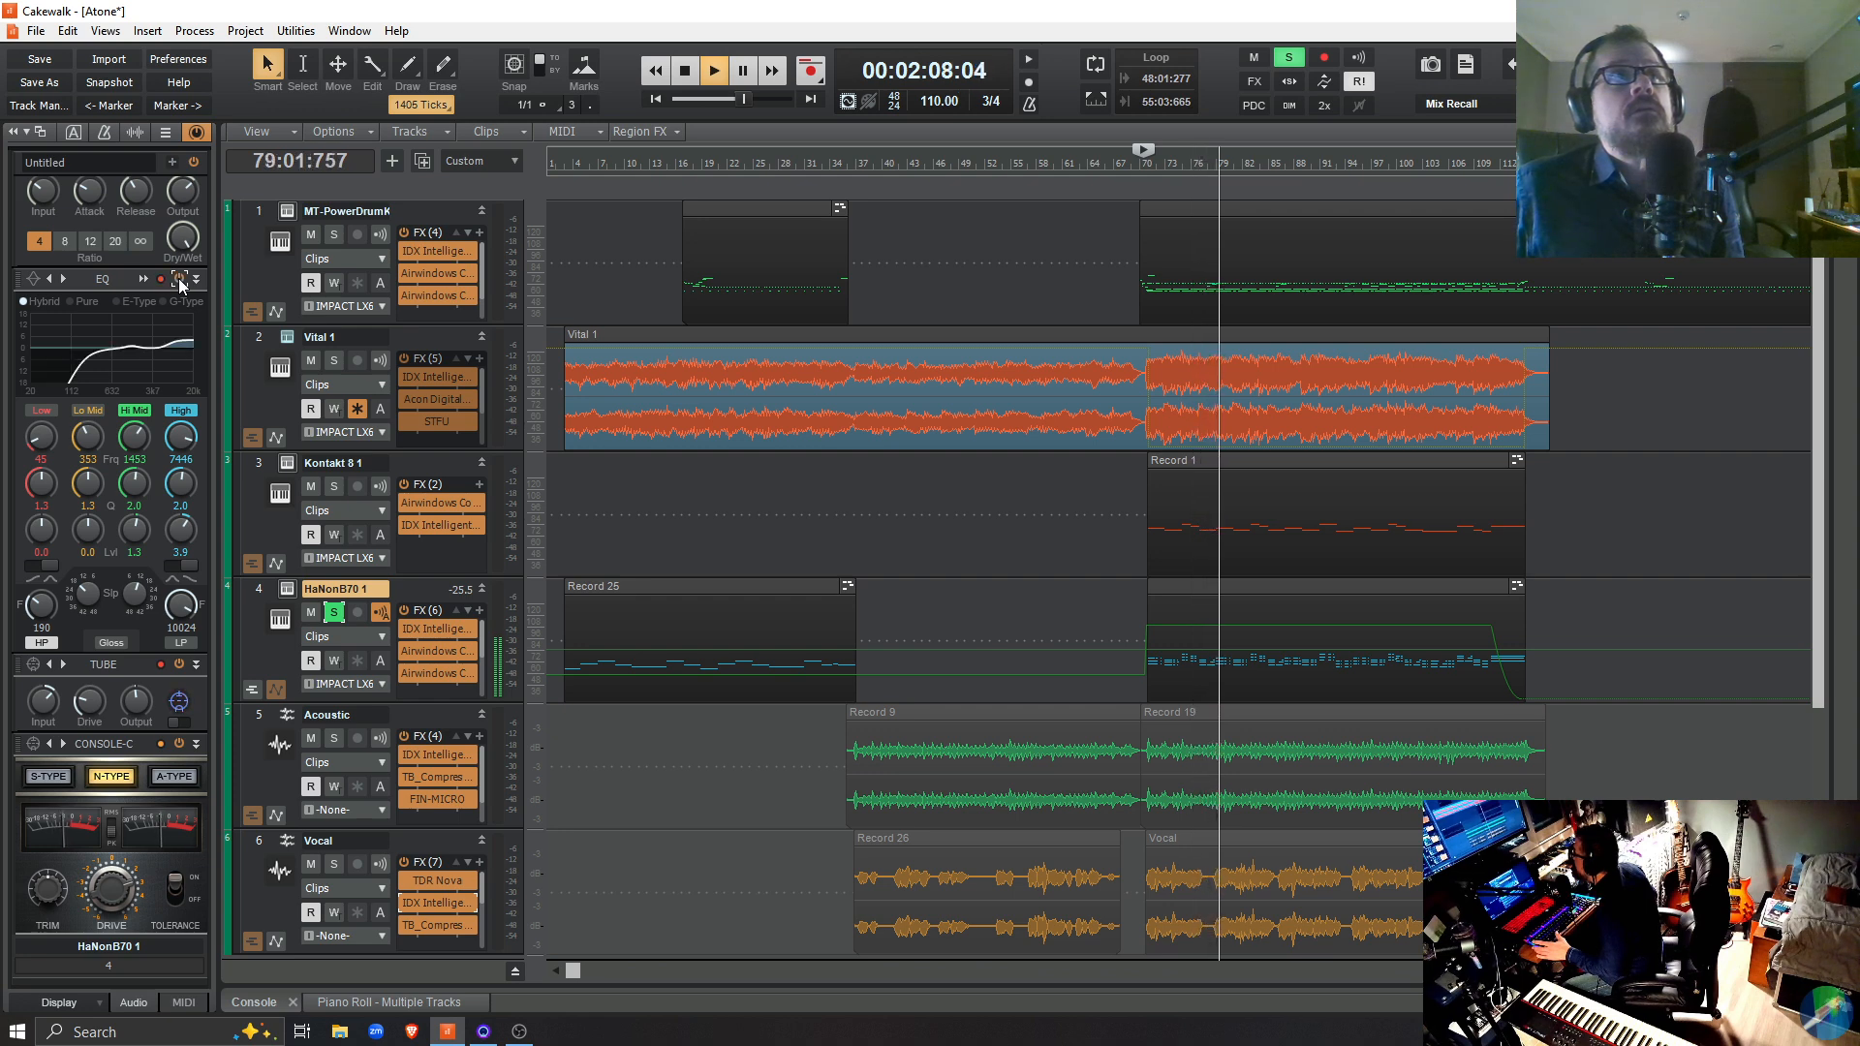
{"action": "left_click", "coordinate": [180, 281]}
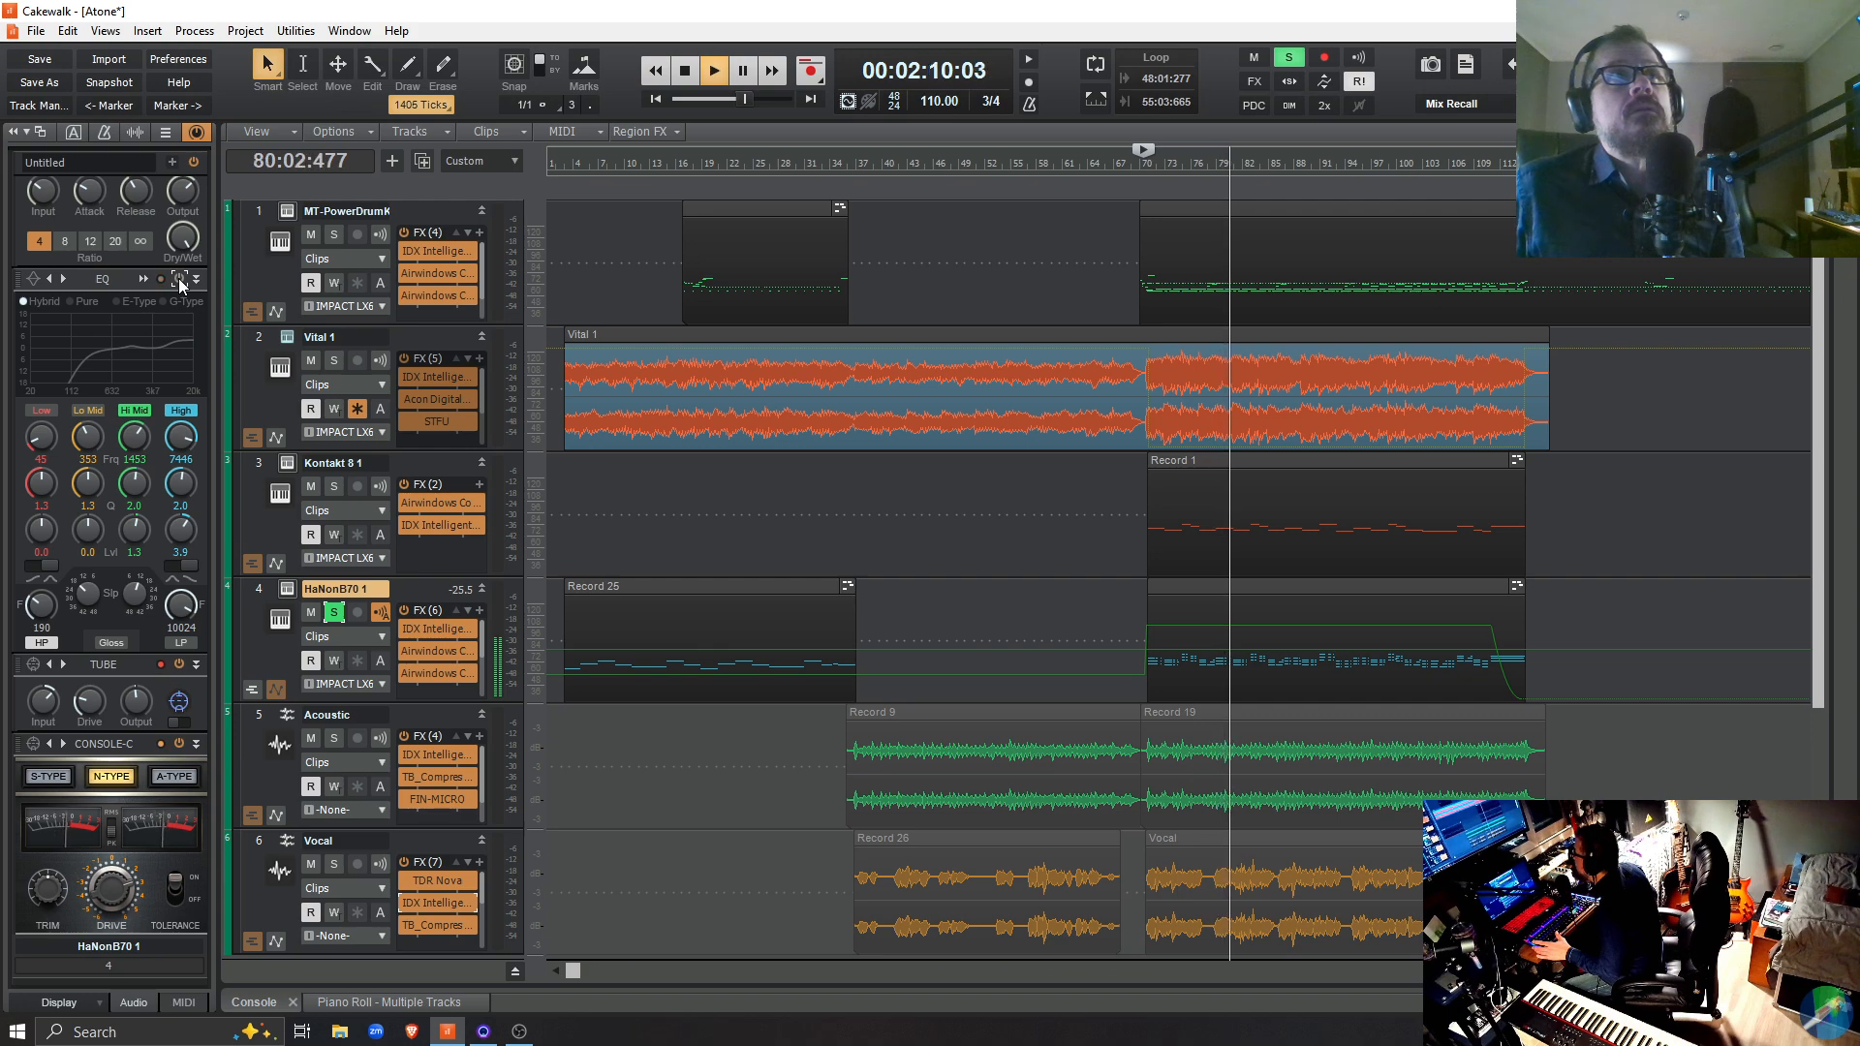
{"action": "left_click", "coordinate": [181, 281]}
{"action": "key", "text": "space"}
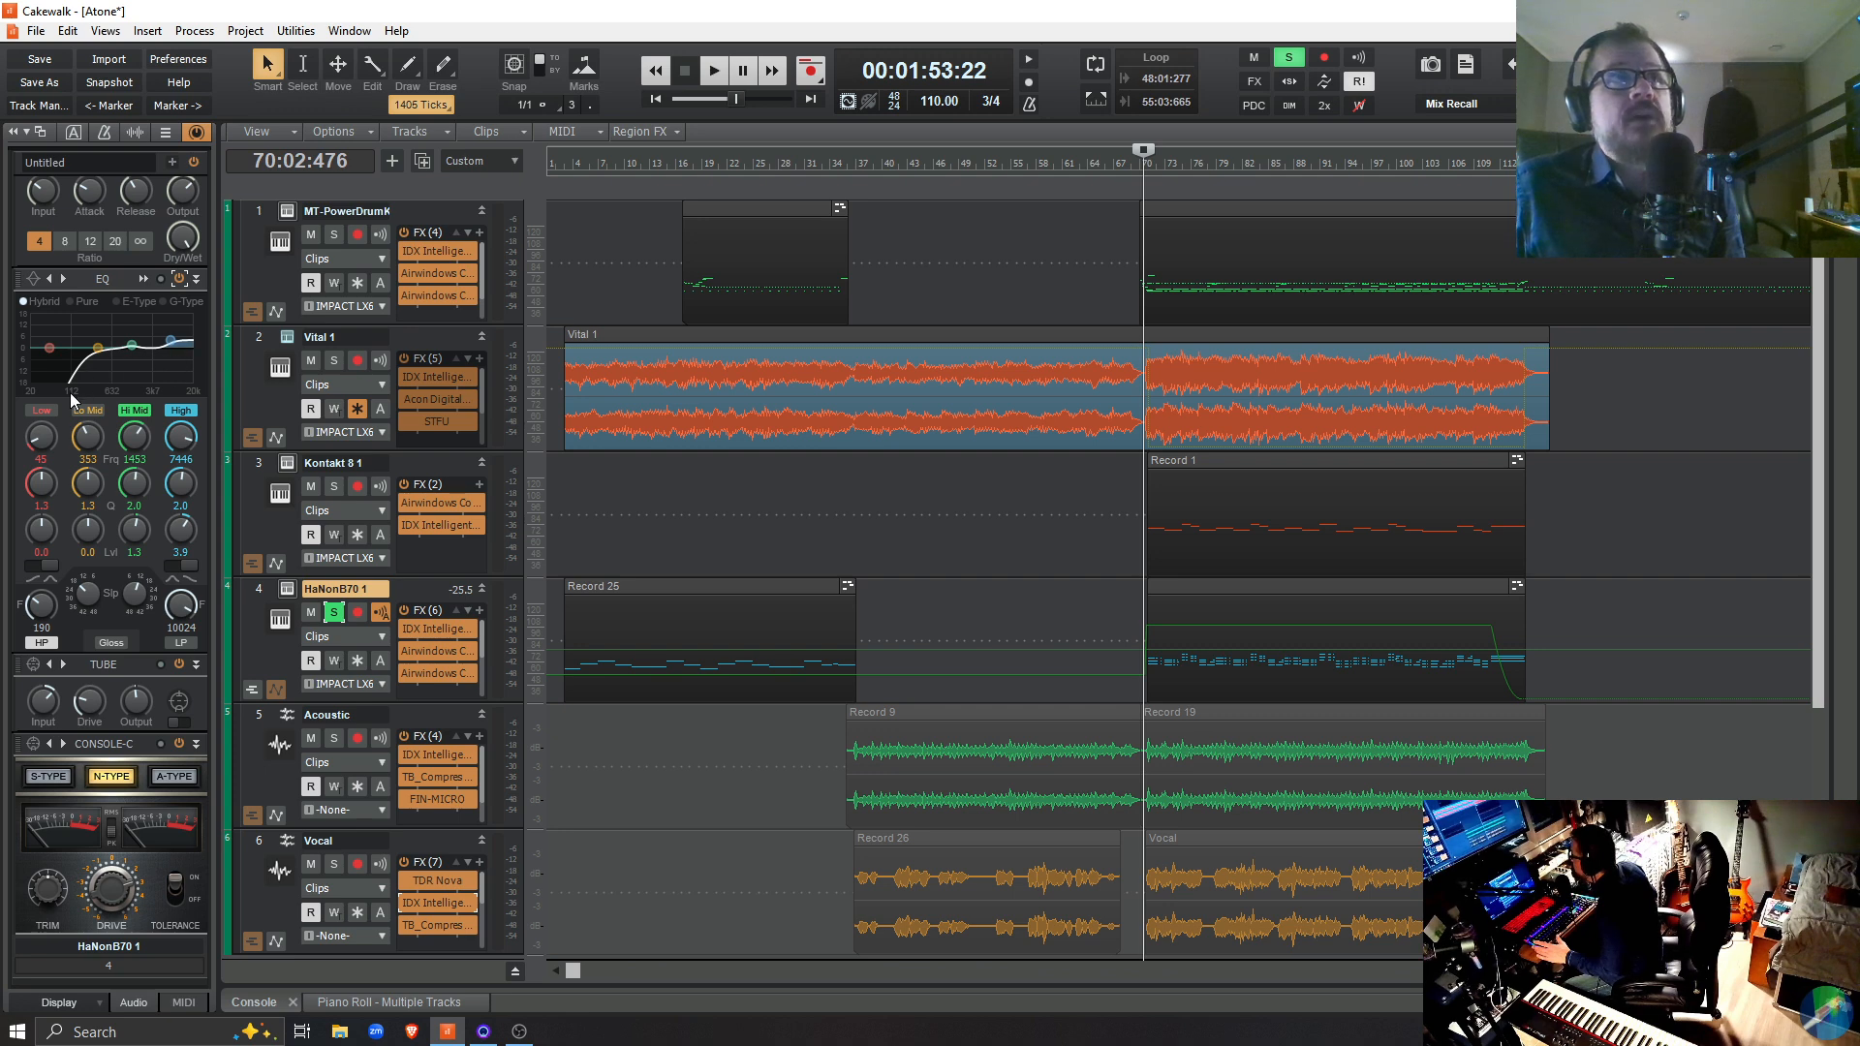
Look through the EQ preset list for HaNonB70 1 and dismiss it without choosing another preset
{"action": "left_click", "coordinate": [34, 281]}
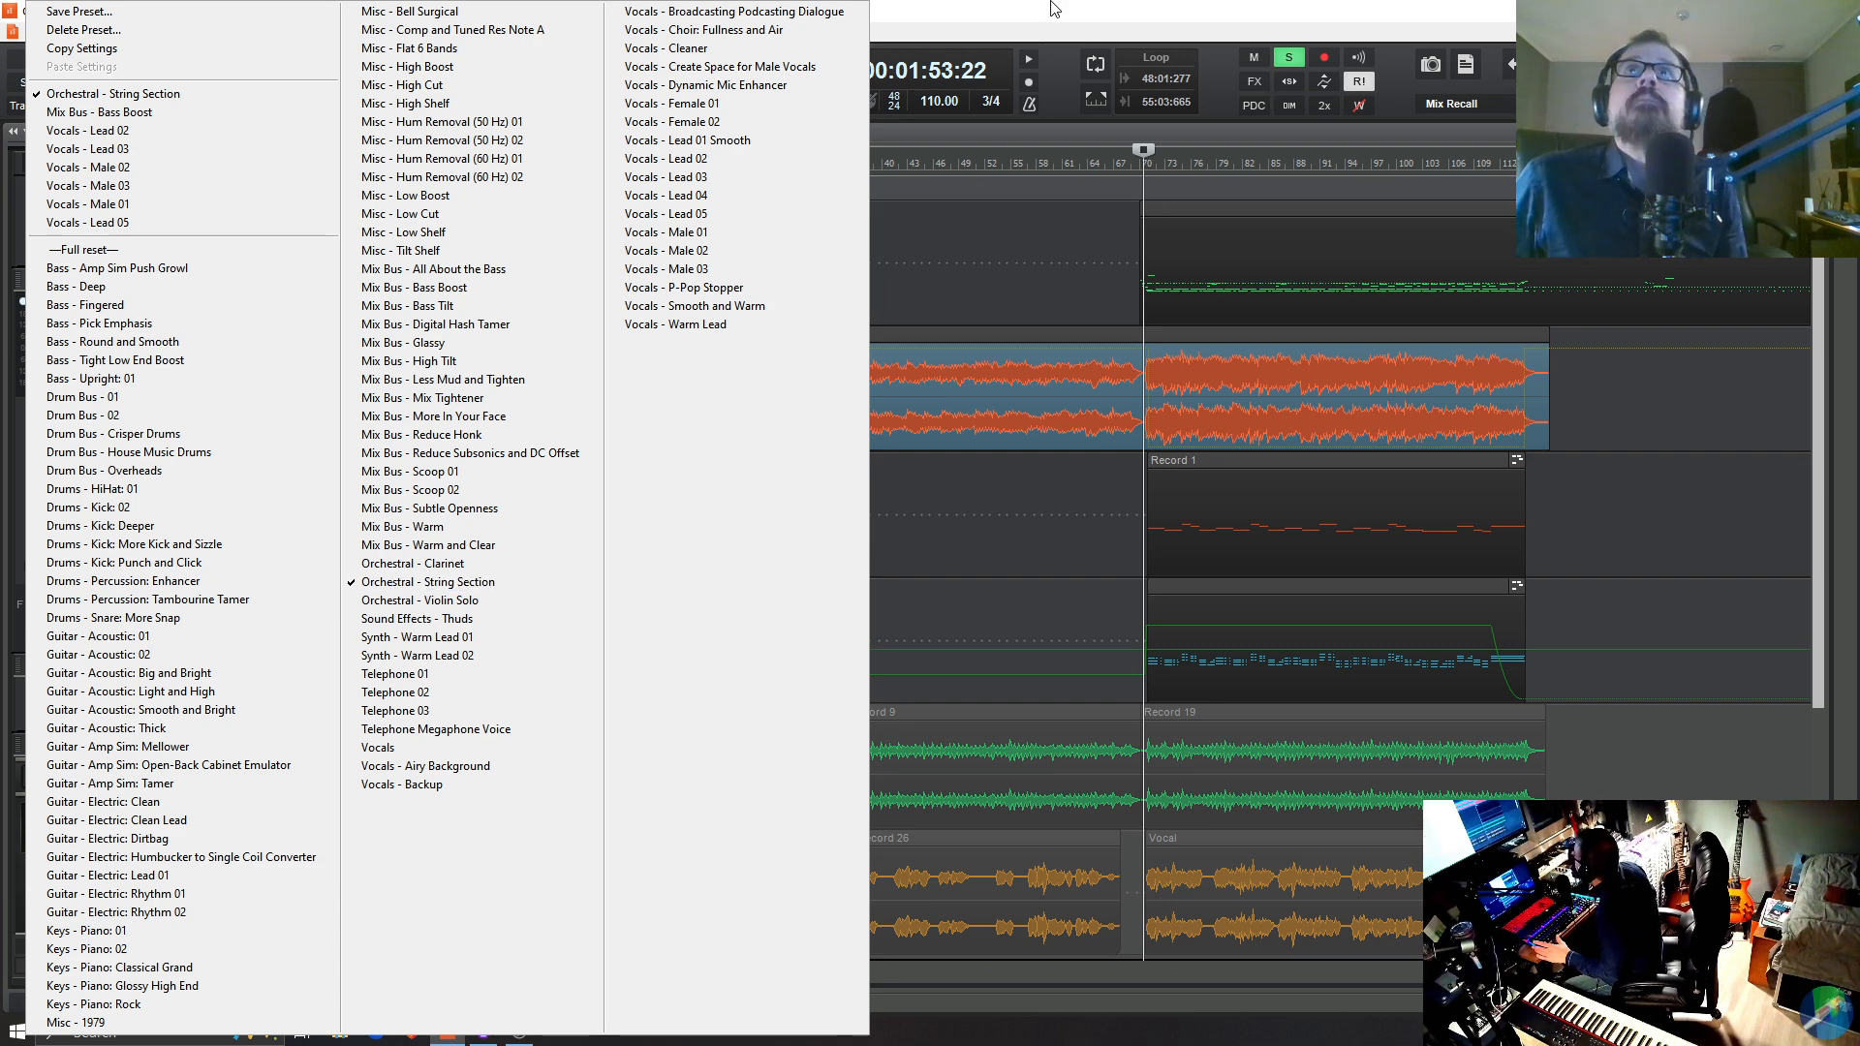
{"action": "left_click", "coordinate": [1039, 23]}
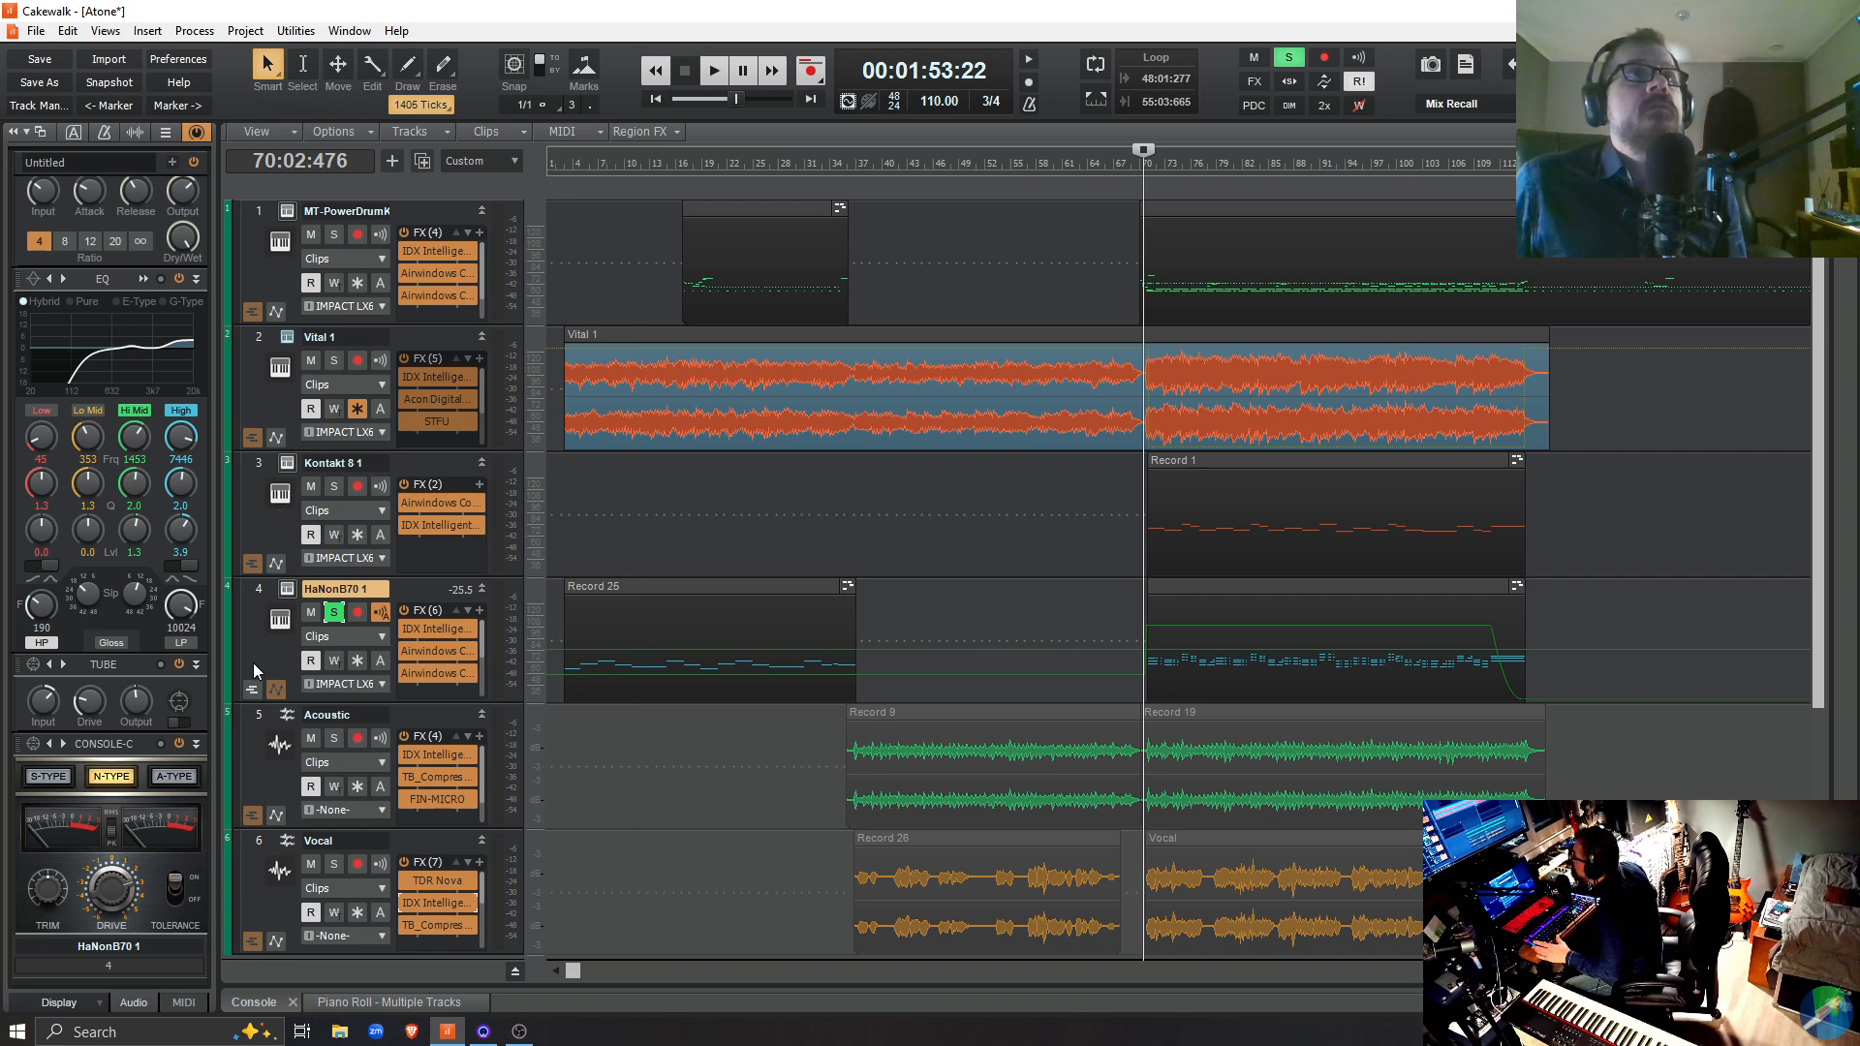
Show the Acoustic track's EQ, and choose the "Vocals - Lead 02" EQ preset for the Vocal track
{"action": "left_click", "coordinate": [253, 757]}
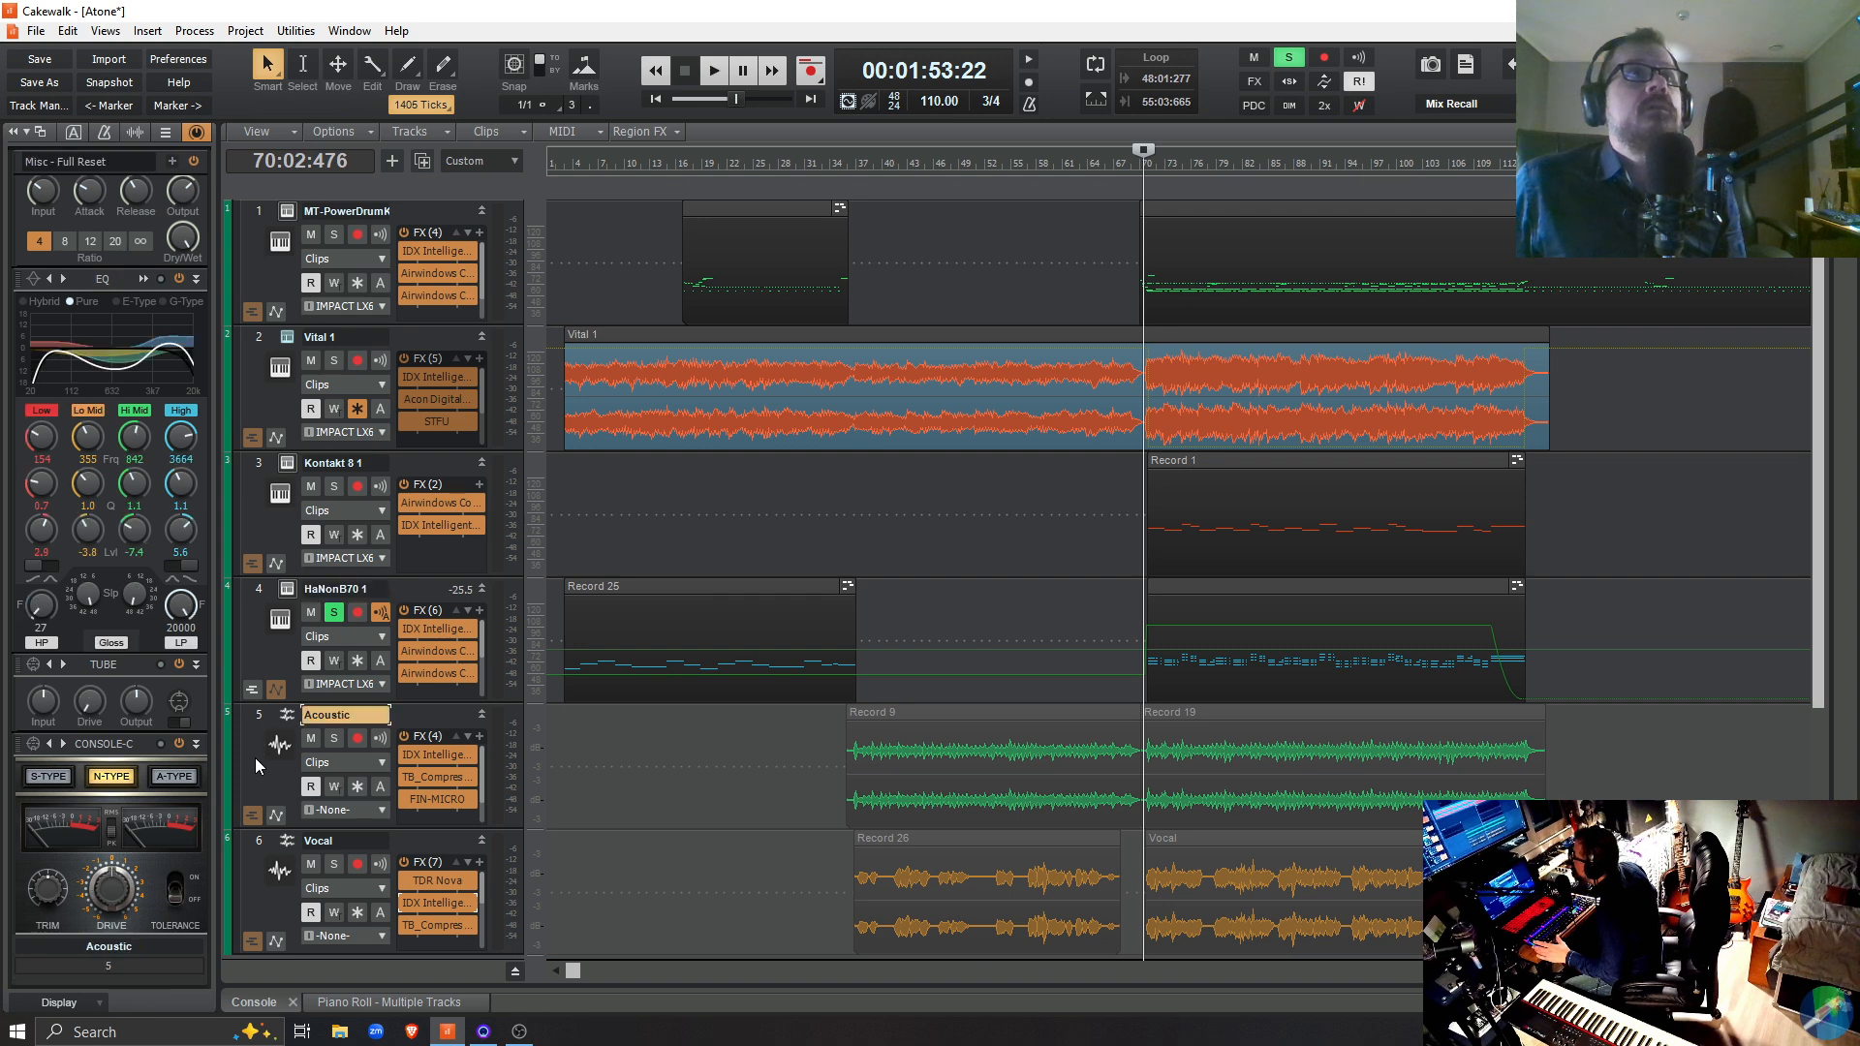
{"action": "left_click", "coordinate": [270, 883]}
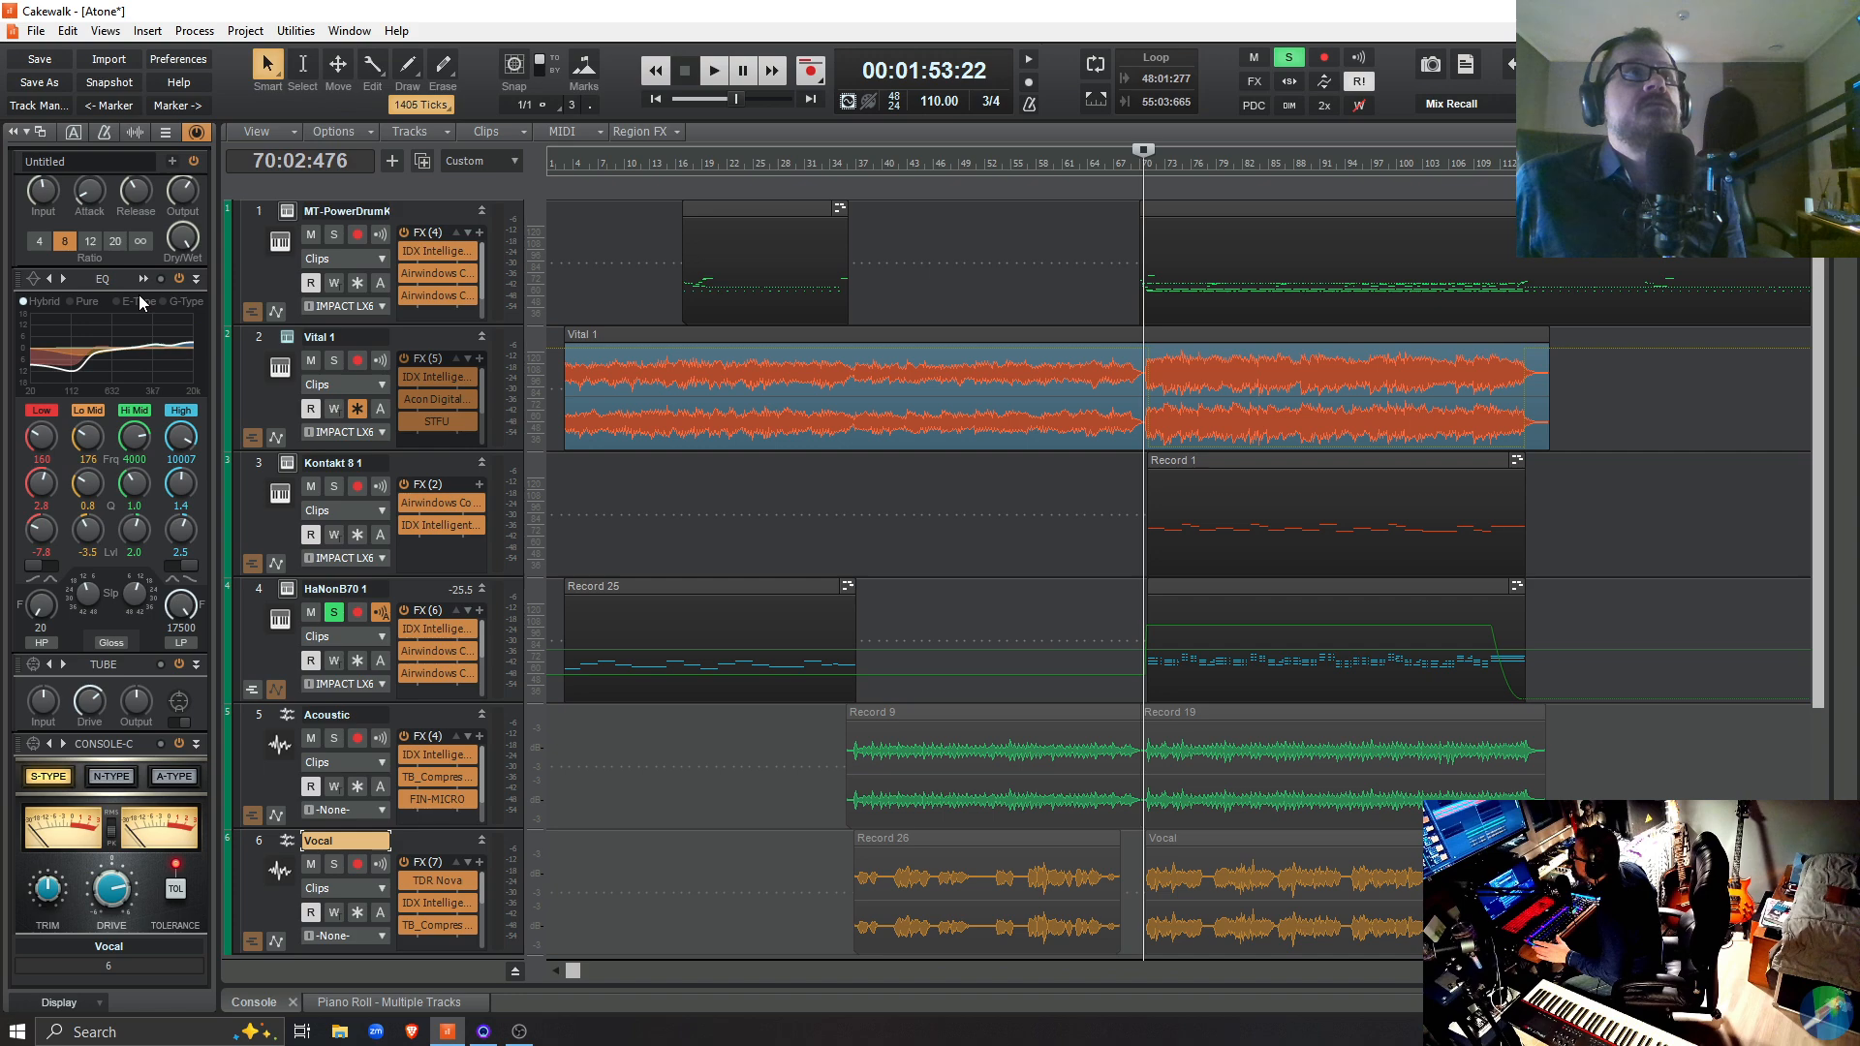
{"action": "left_click", "coordinate": [33, 281]}
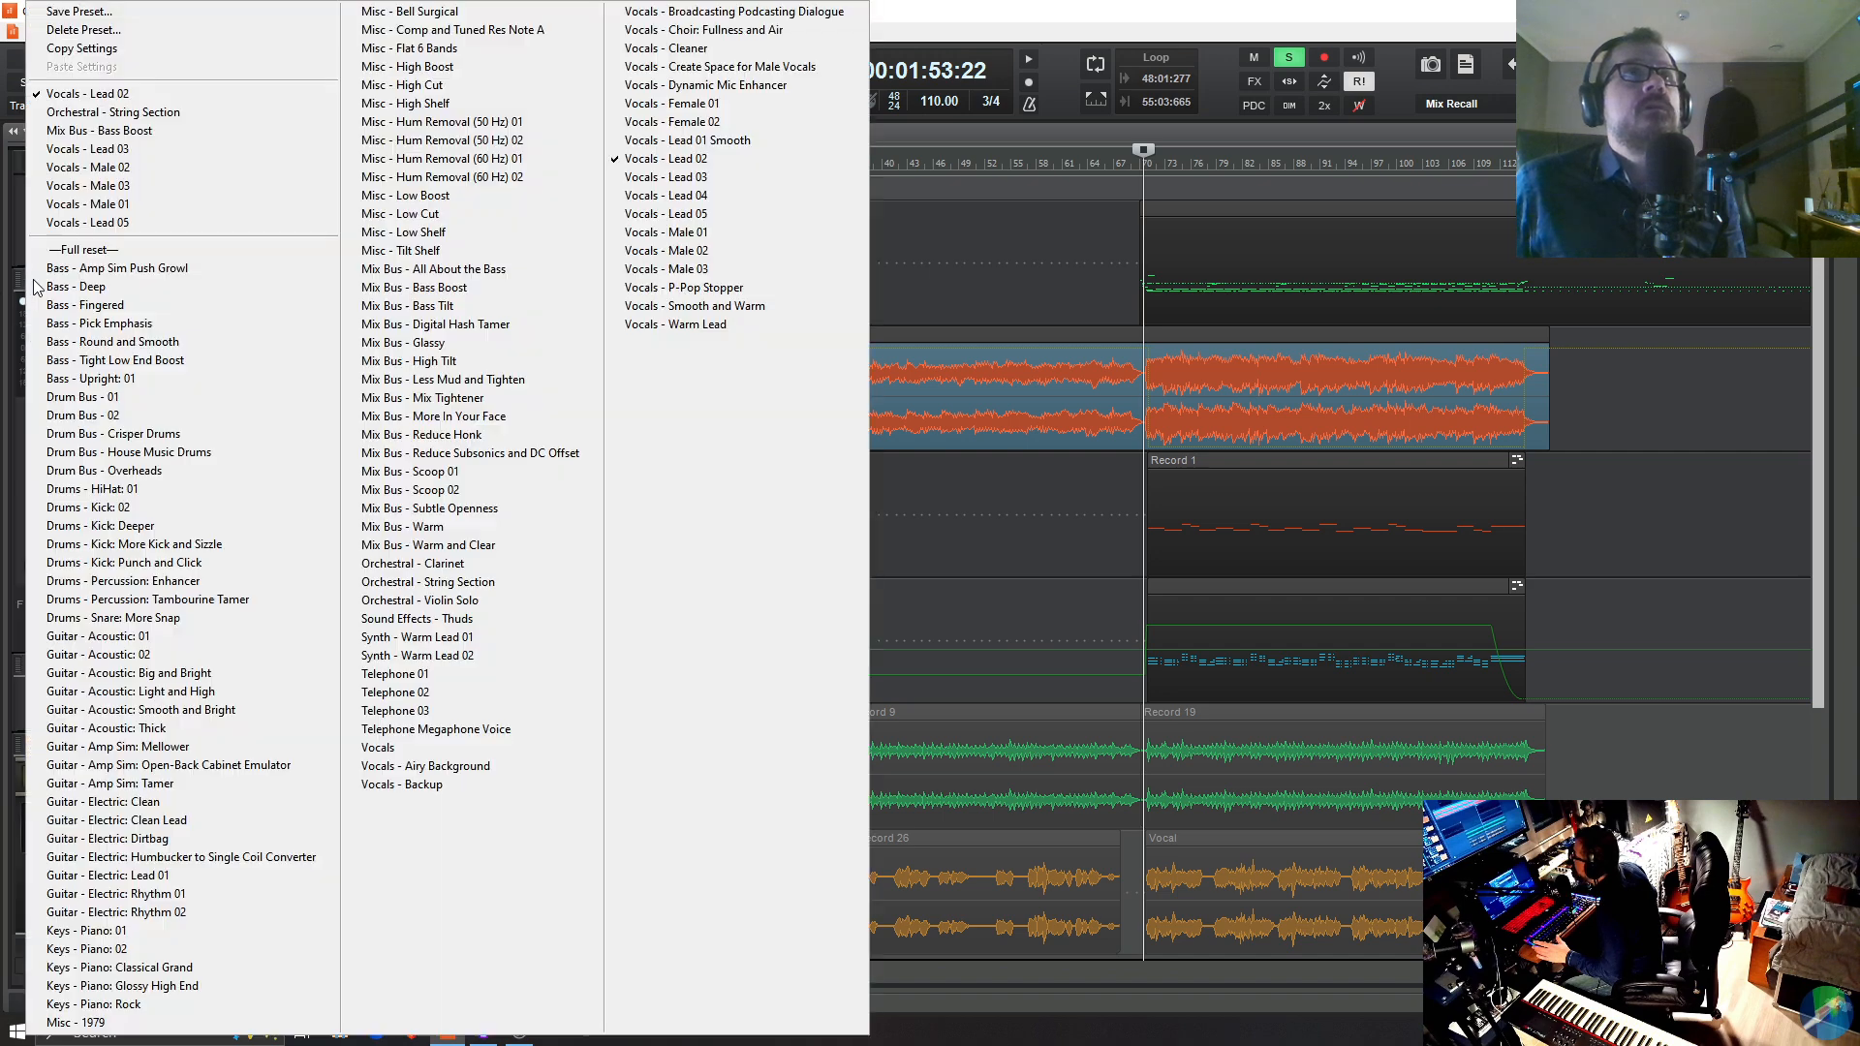
{"action": "left_click", "coordinate": [682, 161]}
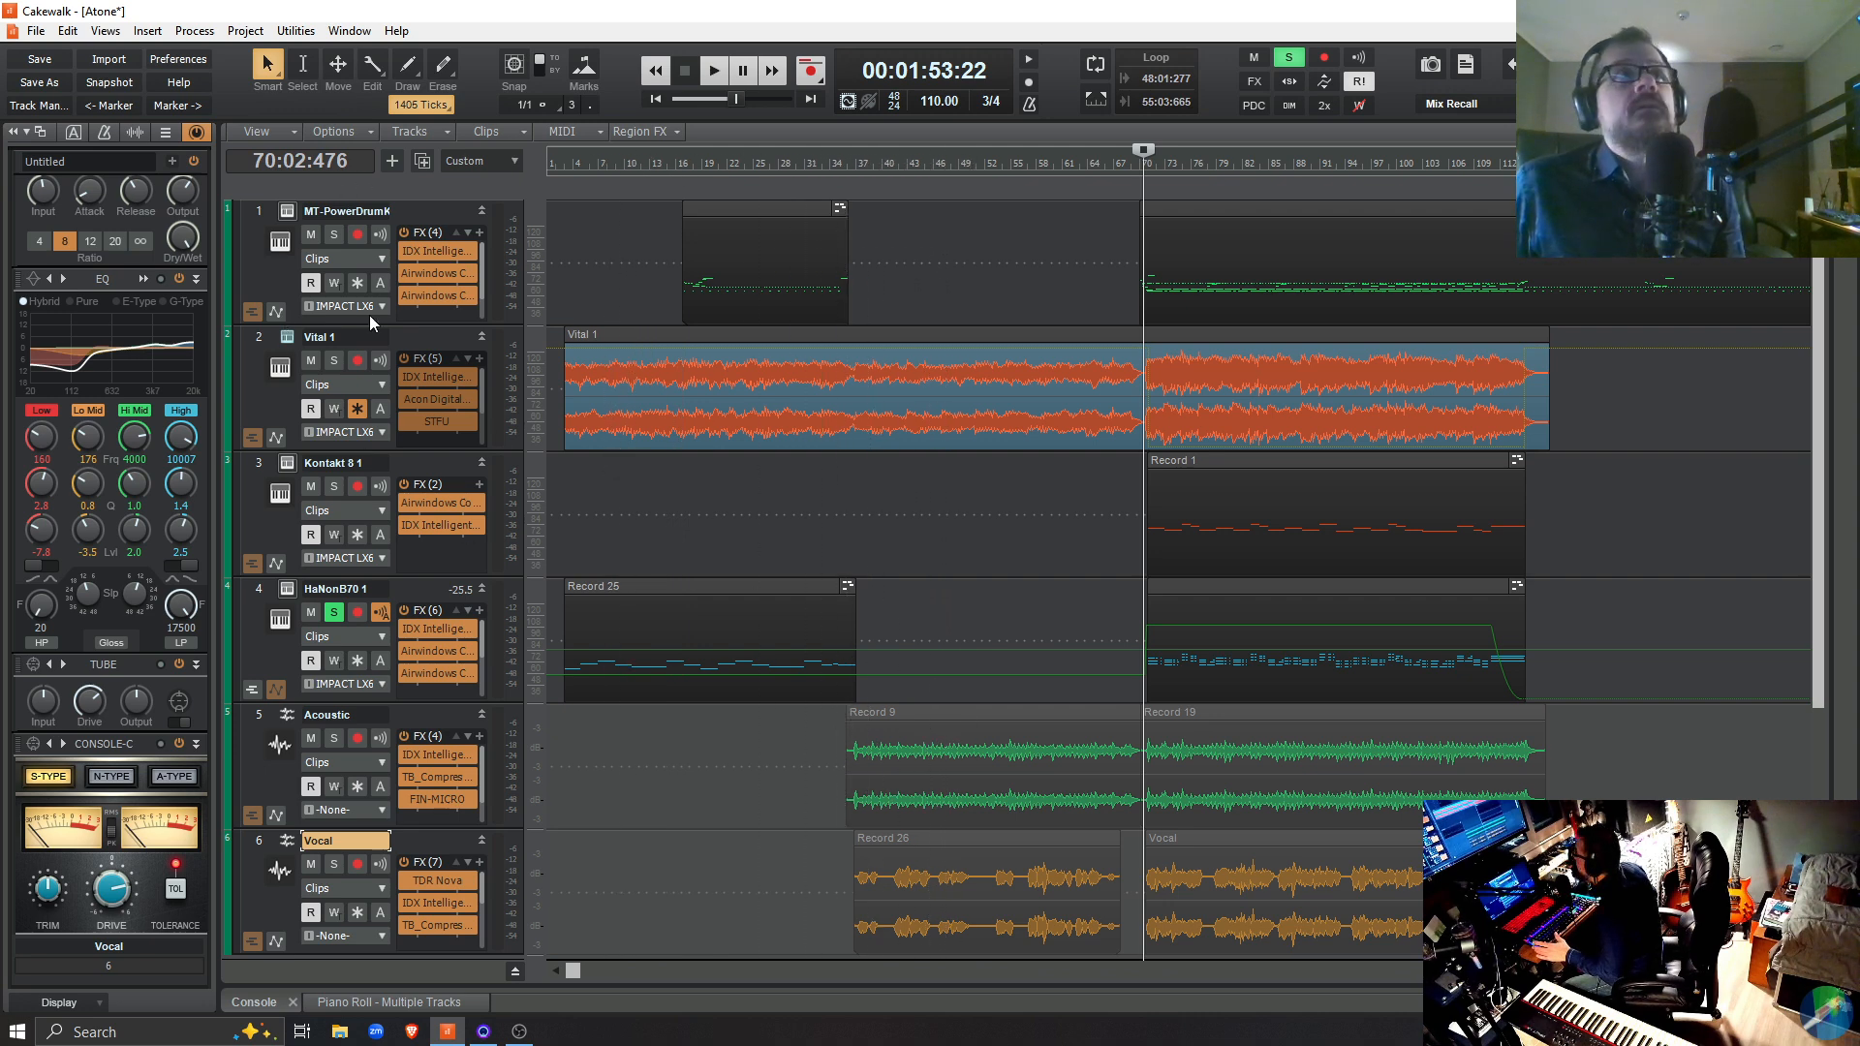
Play briefly from 70:02:476, stop playback, and unsolo the HaNonB70 1 track
{"action": "key", "text": "space"}
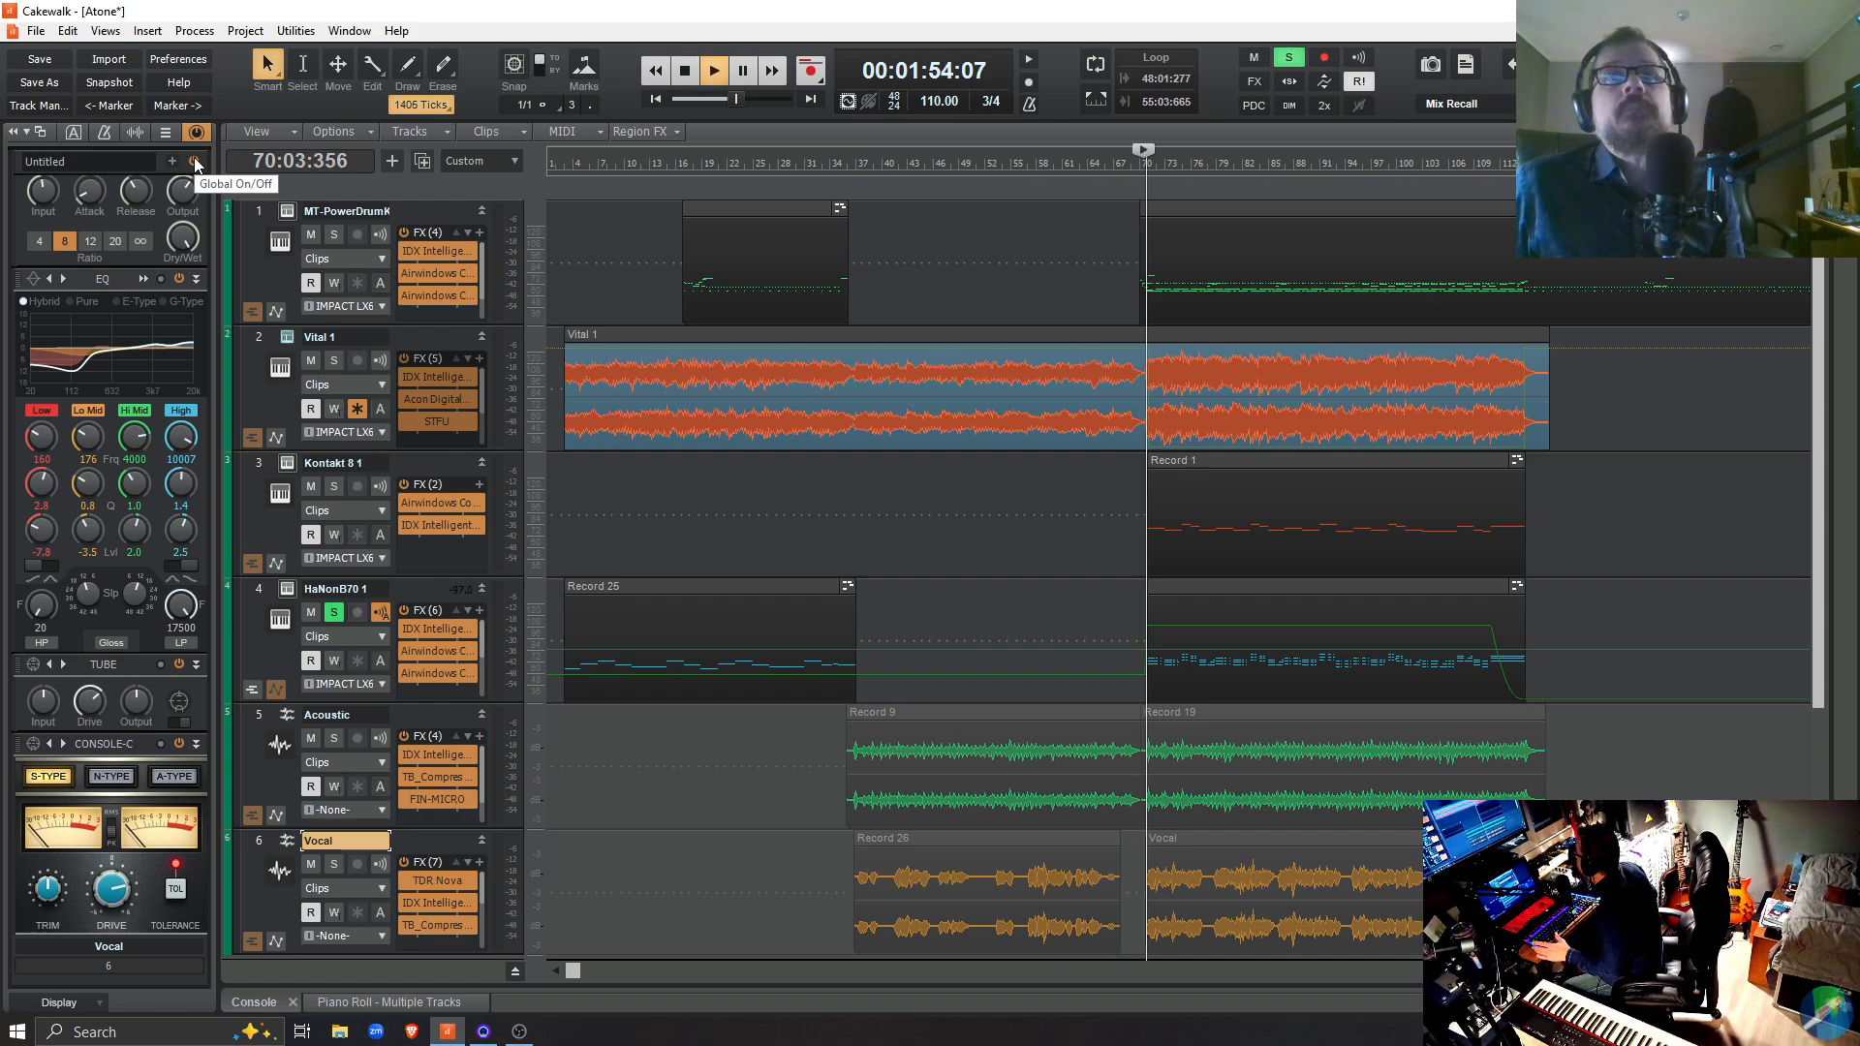
{"action": "key", "text": "space"}
{"action": "left_click", "coordinate": [337, 610]}
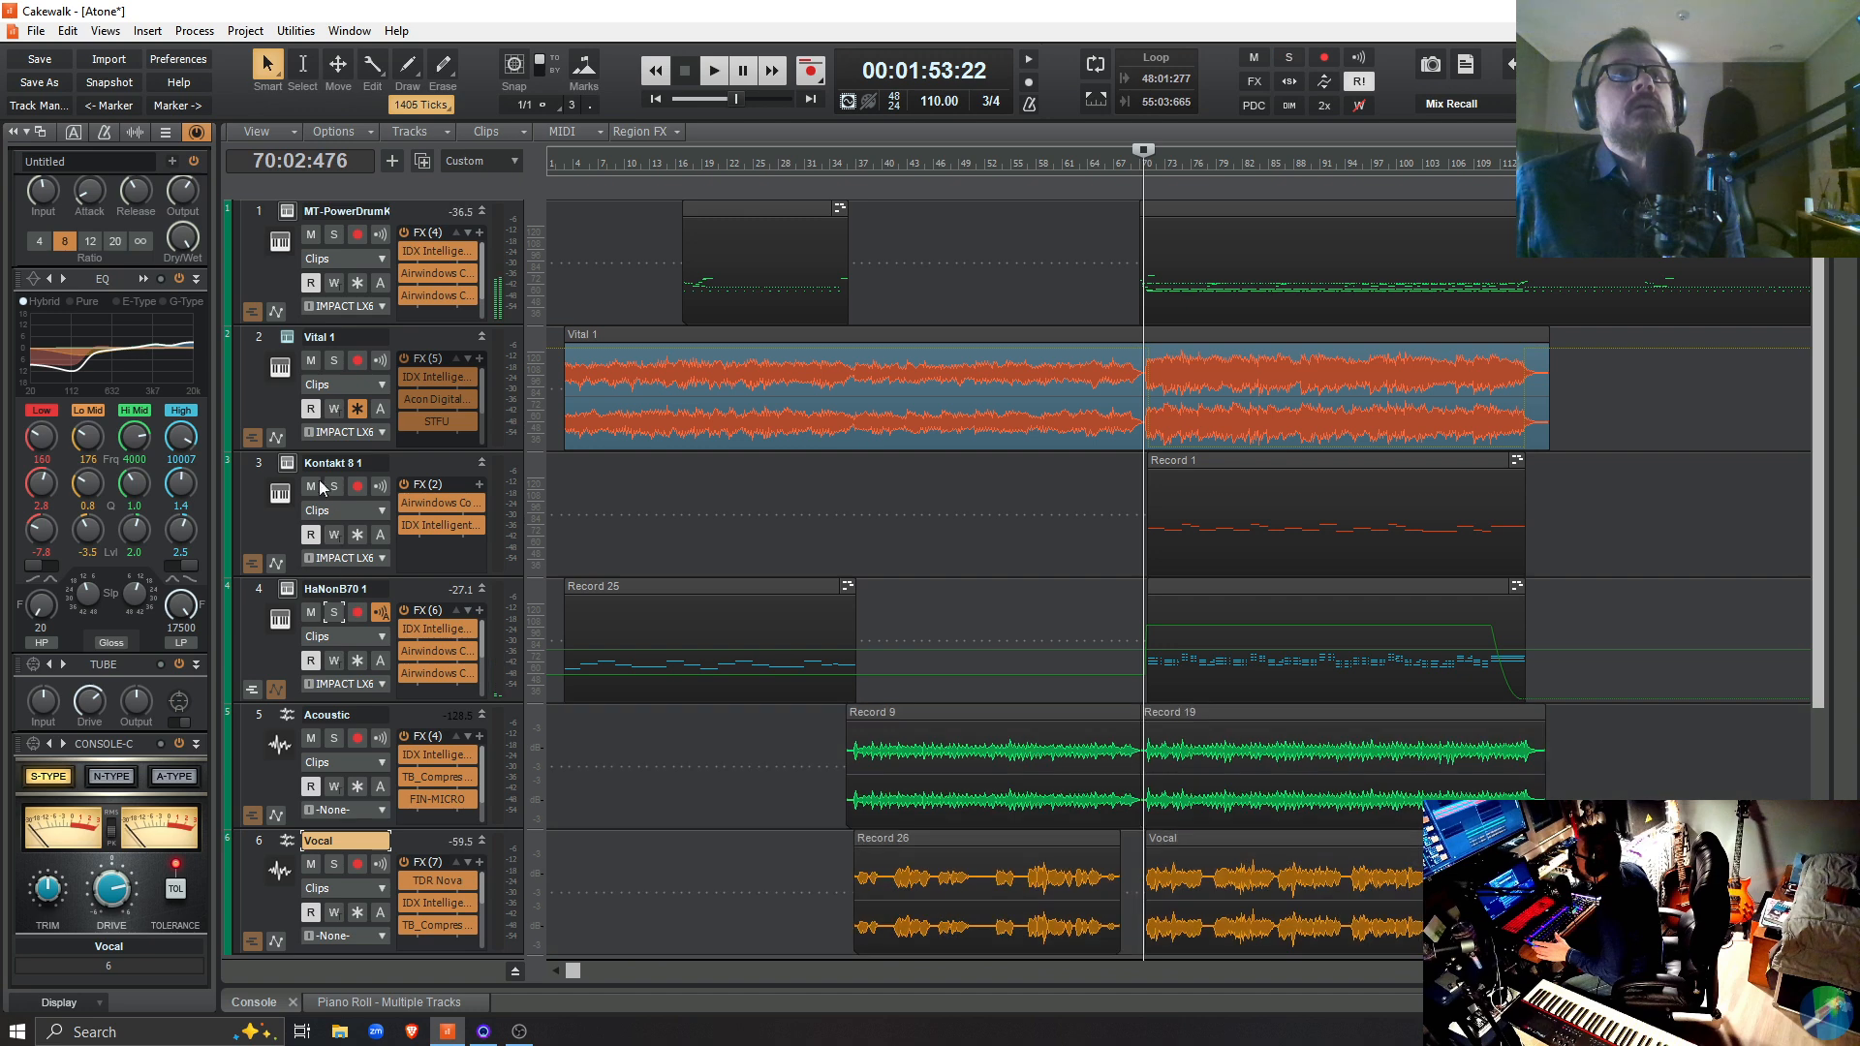
Play the full mix from 70:02:476 and switch the Vocal track's EQ off and back on during playback
{"action": "key", "text": "space"}
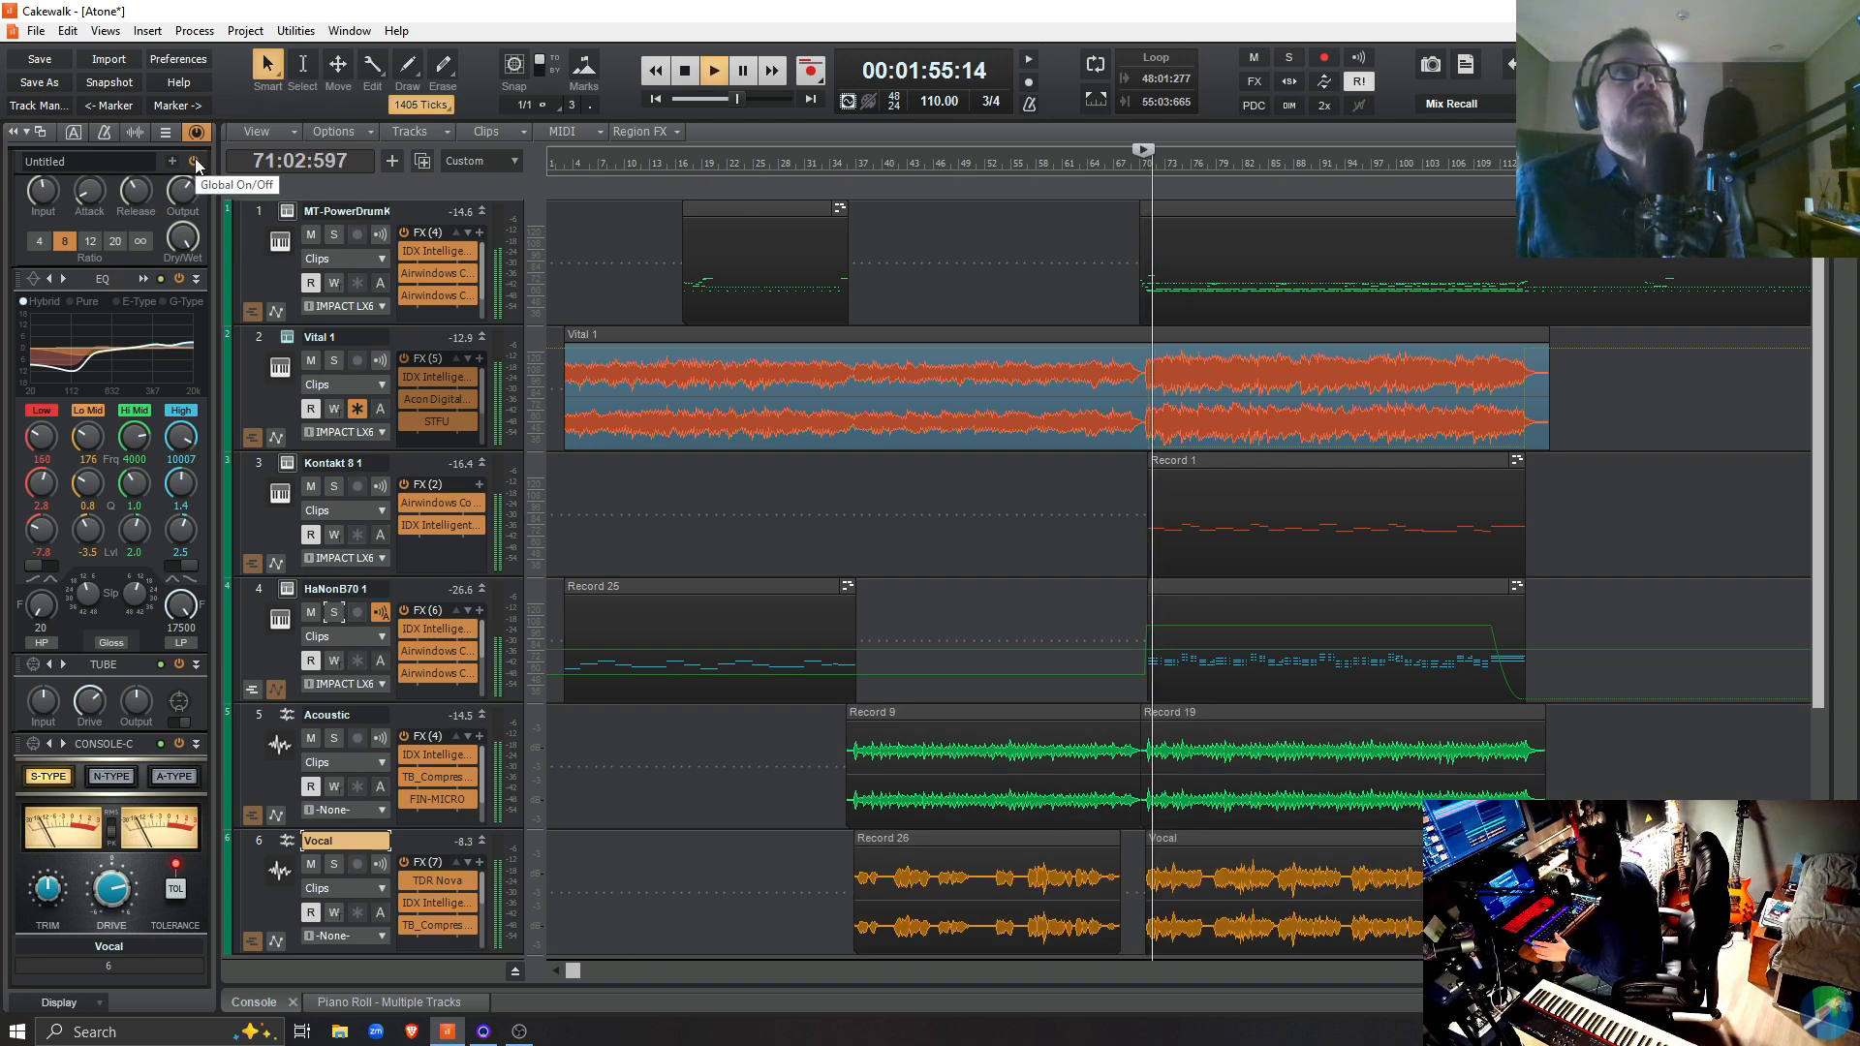
{"action": "left_click", "coordinate": [180, 279]}
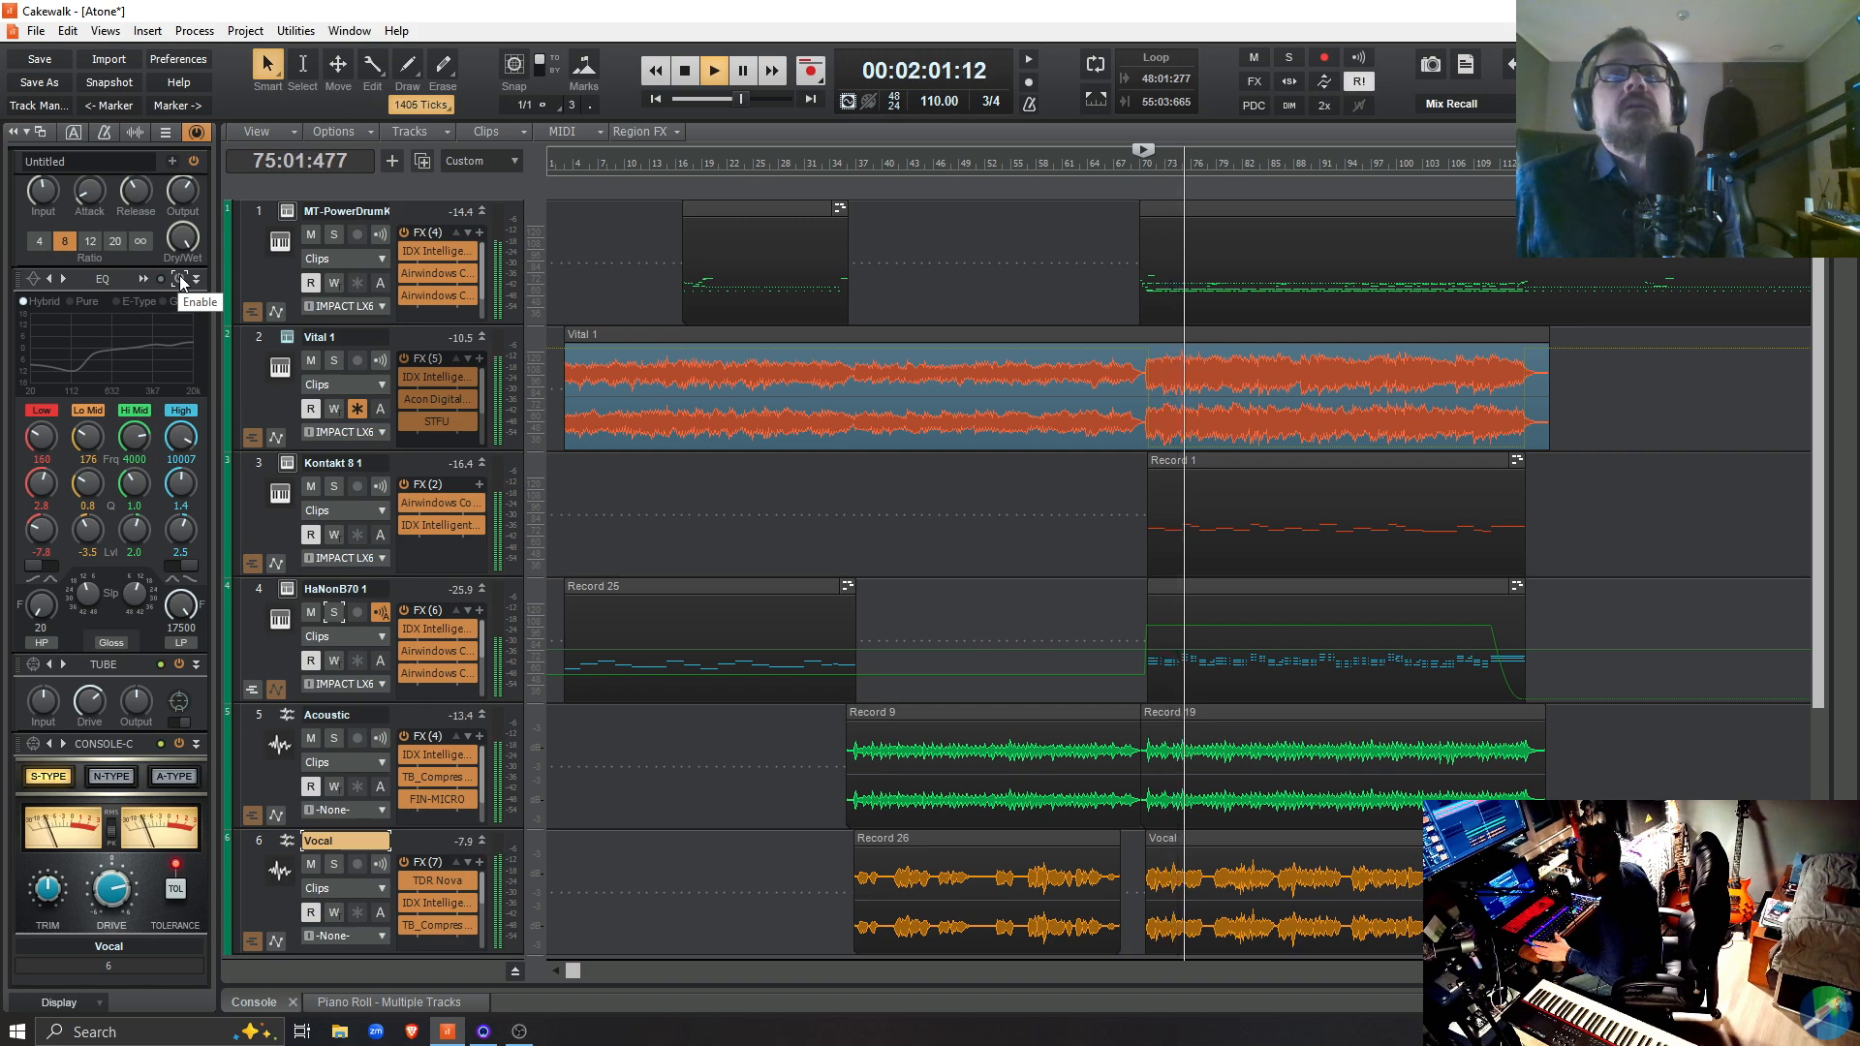
{"action": "left_click", "coordinate": [180, 280]}
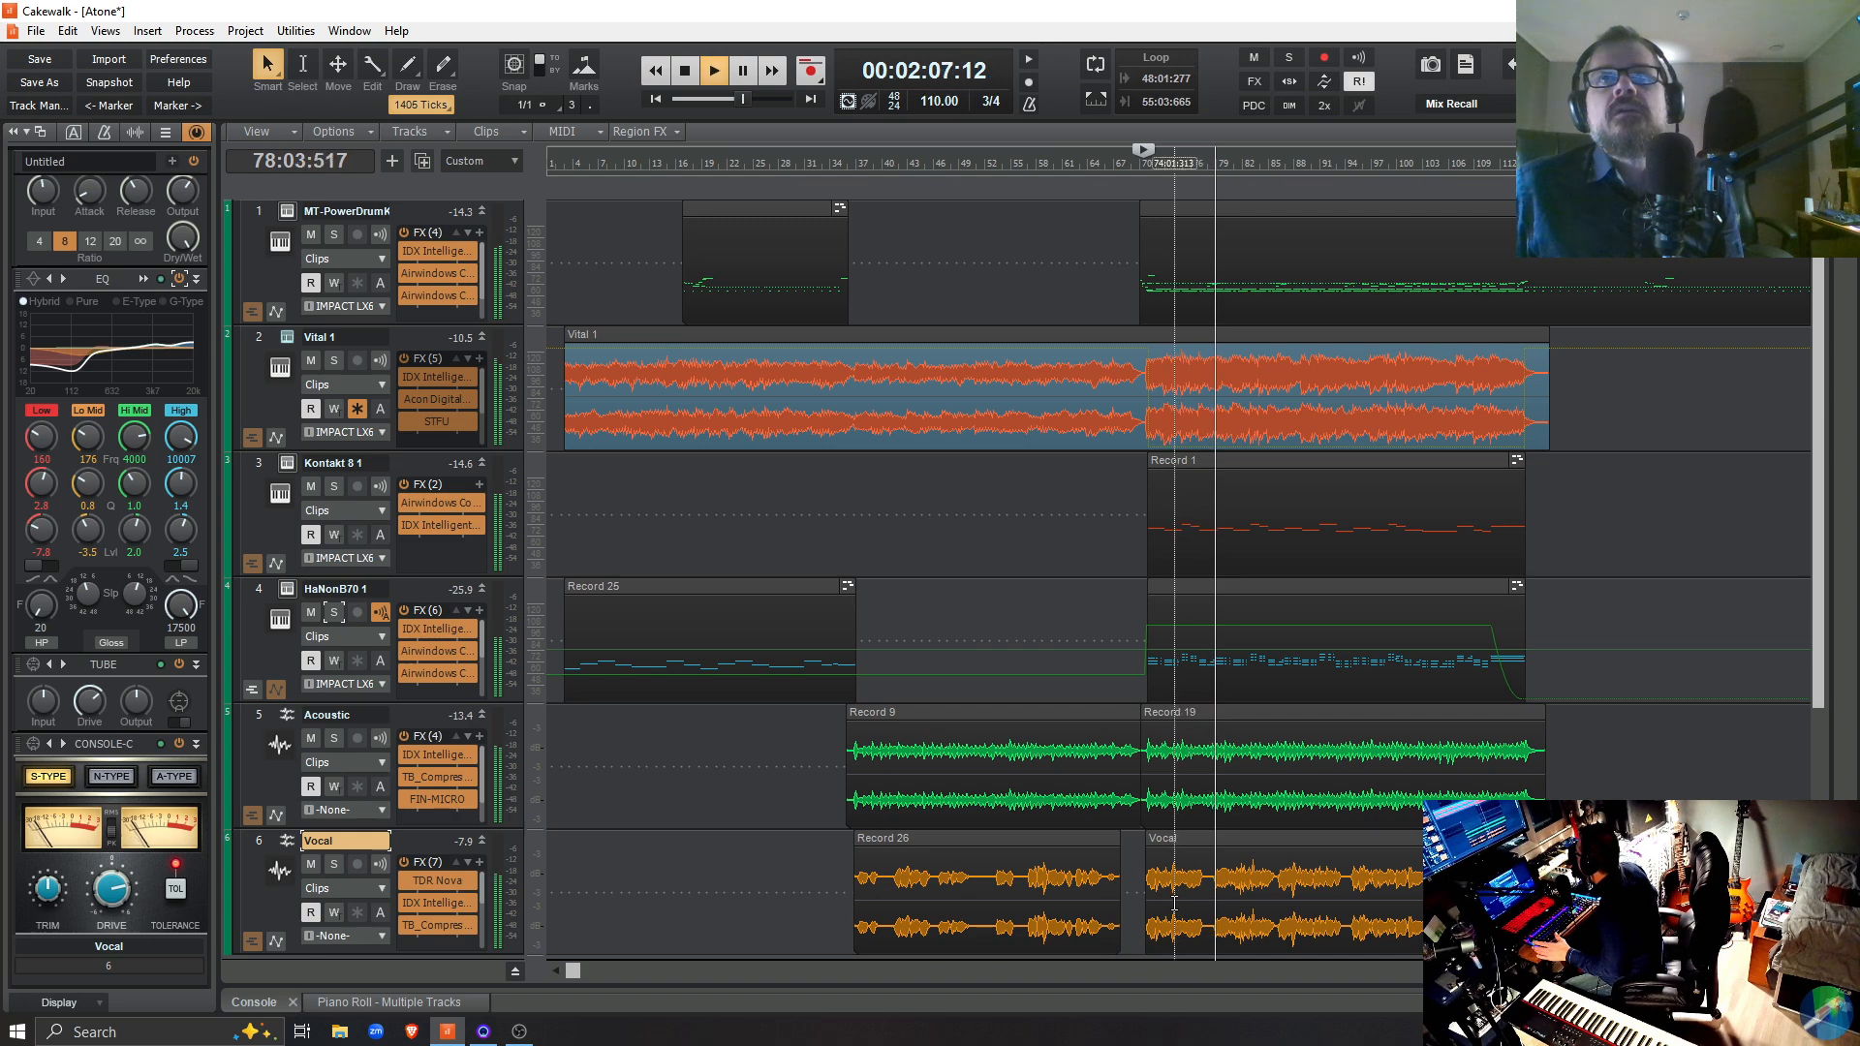
Replay the Vocal clip from around bar 75 with its EQ disabled and enabled, restarting playback for each comparison, and stop
{"action": "left_click", "coordinate": [1186, 935]}
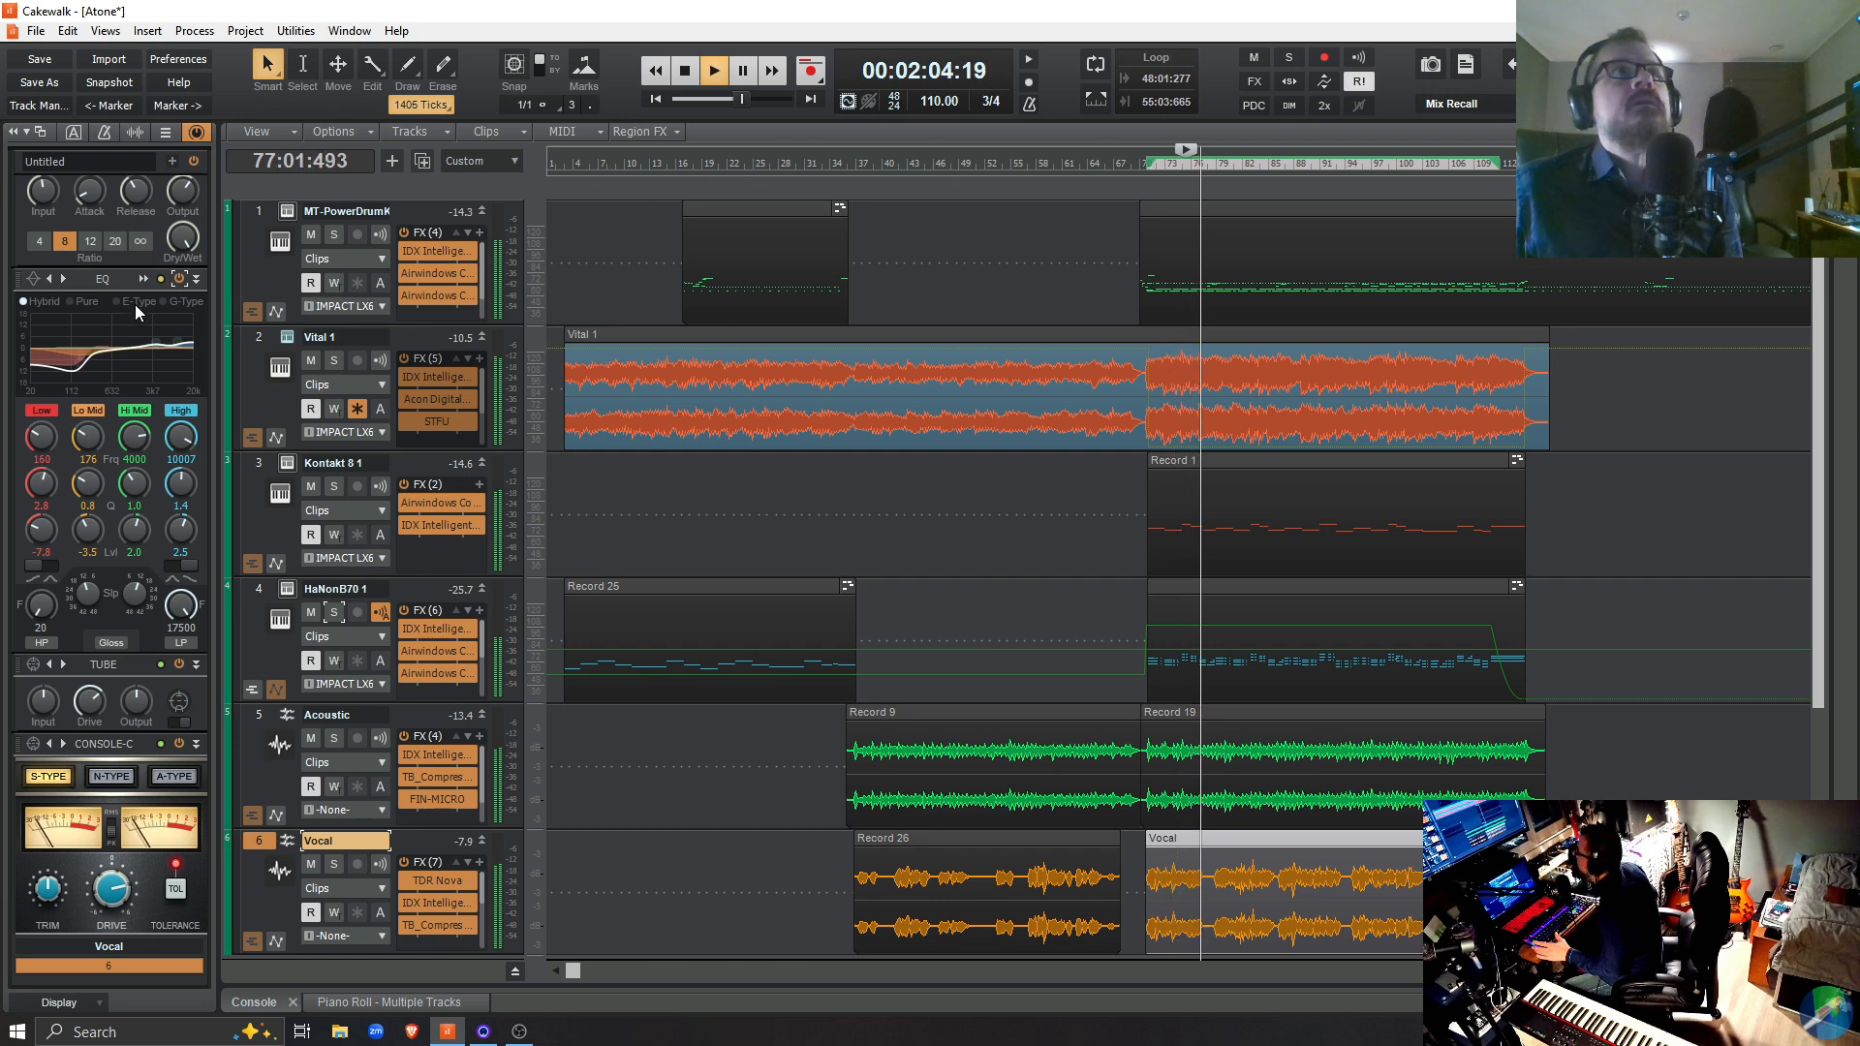
{"action": "key", "text": "space"}
{"action": "left_click", "coordinate": [180, 280]}
{"action": "key", "text": "space"}
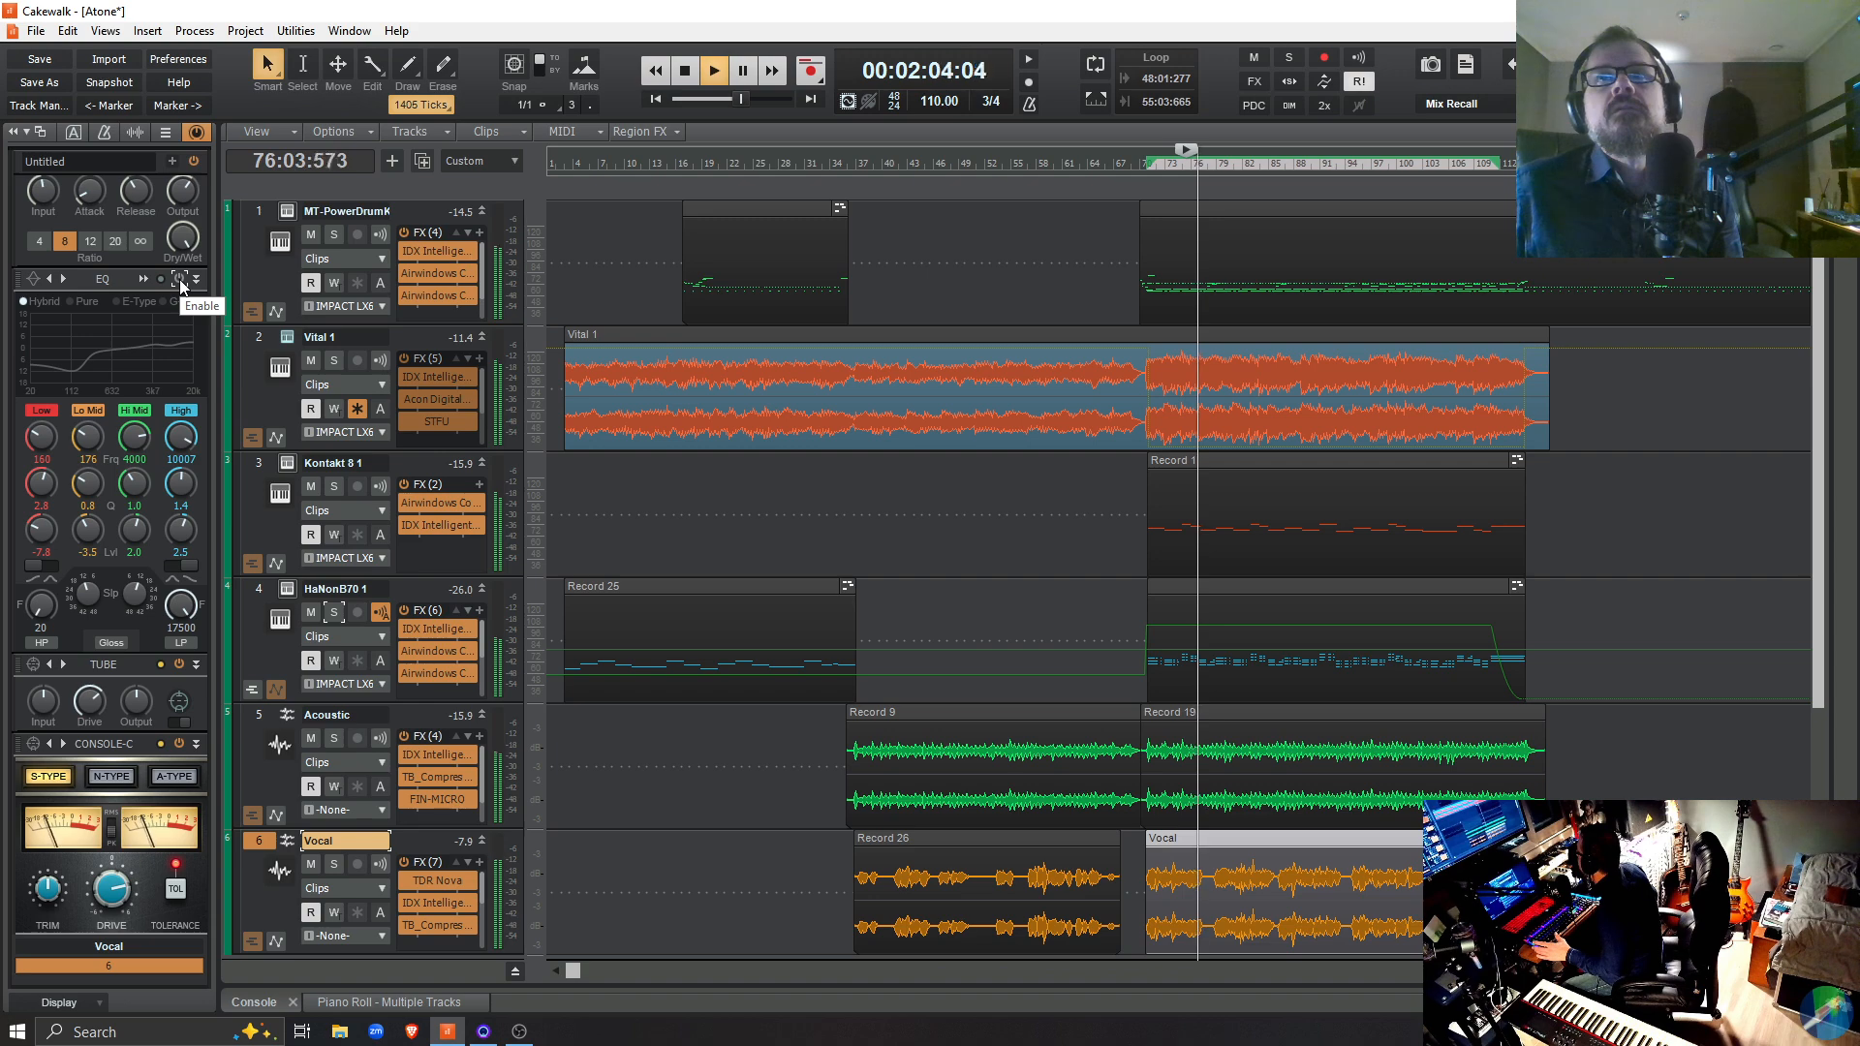
{"action": "key", "text": "space"}
{"action": "left_click", "coordinate": [180, 281]}
{"action": "key", "text": "space"}
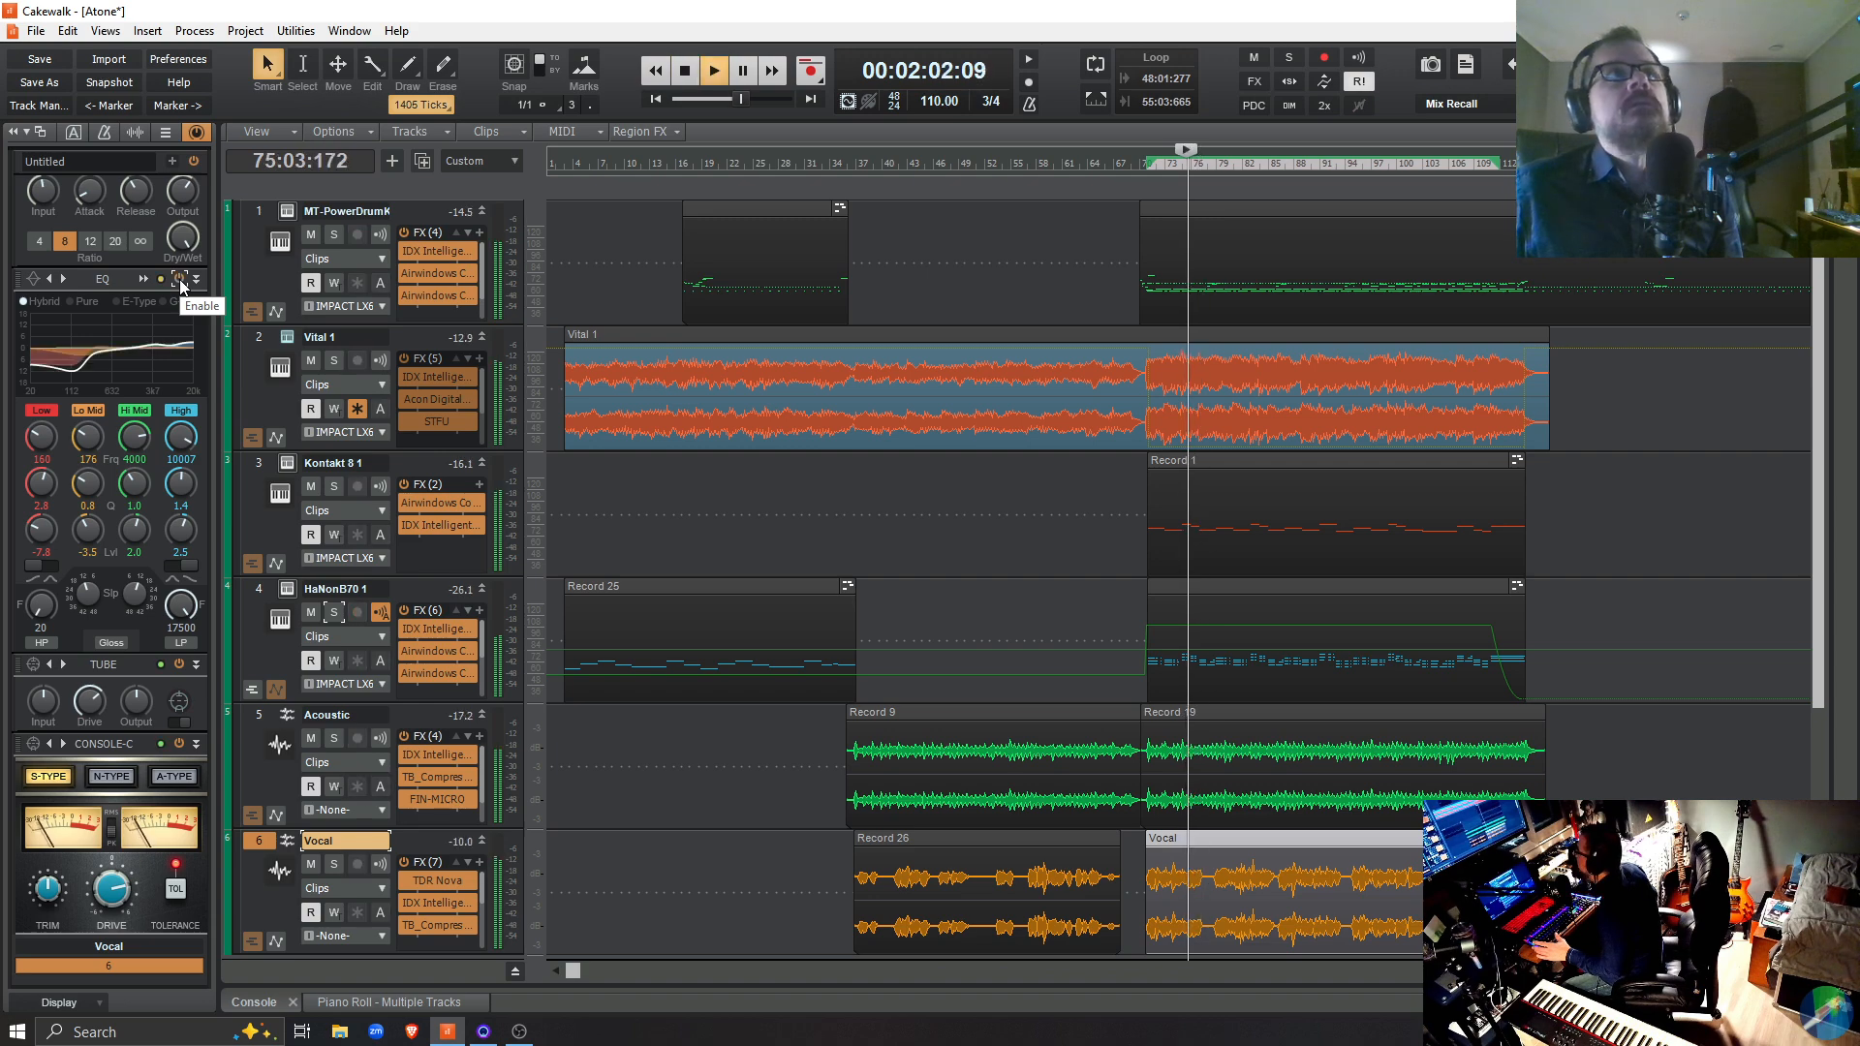
{"action": "key", "text": "space"}
Move the playback start to 70:02:151 and audition the mix with the Vocal EQ enabled, then with it disabled
{"action": "left_click", "coordinate": [1143, 930]}
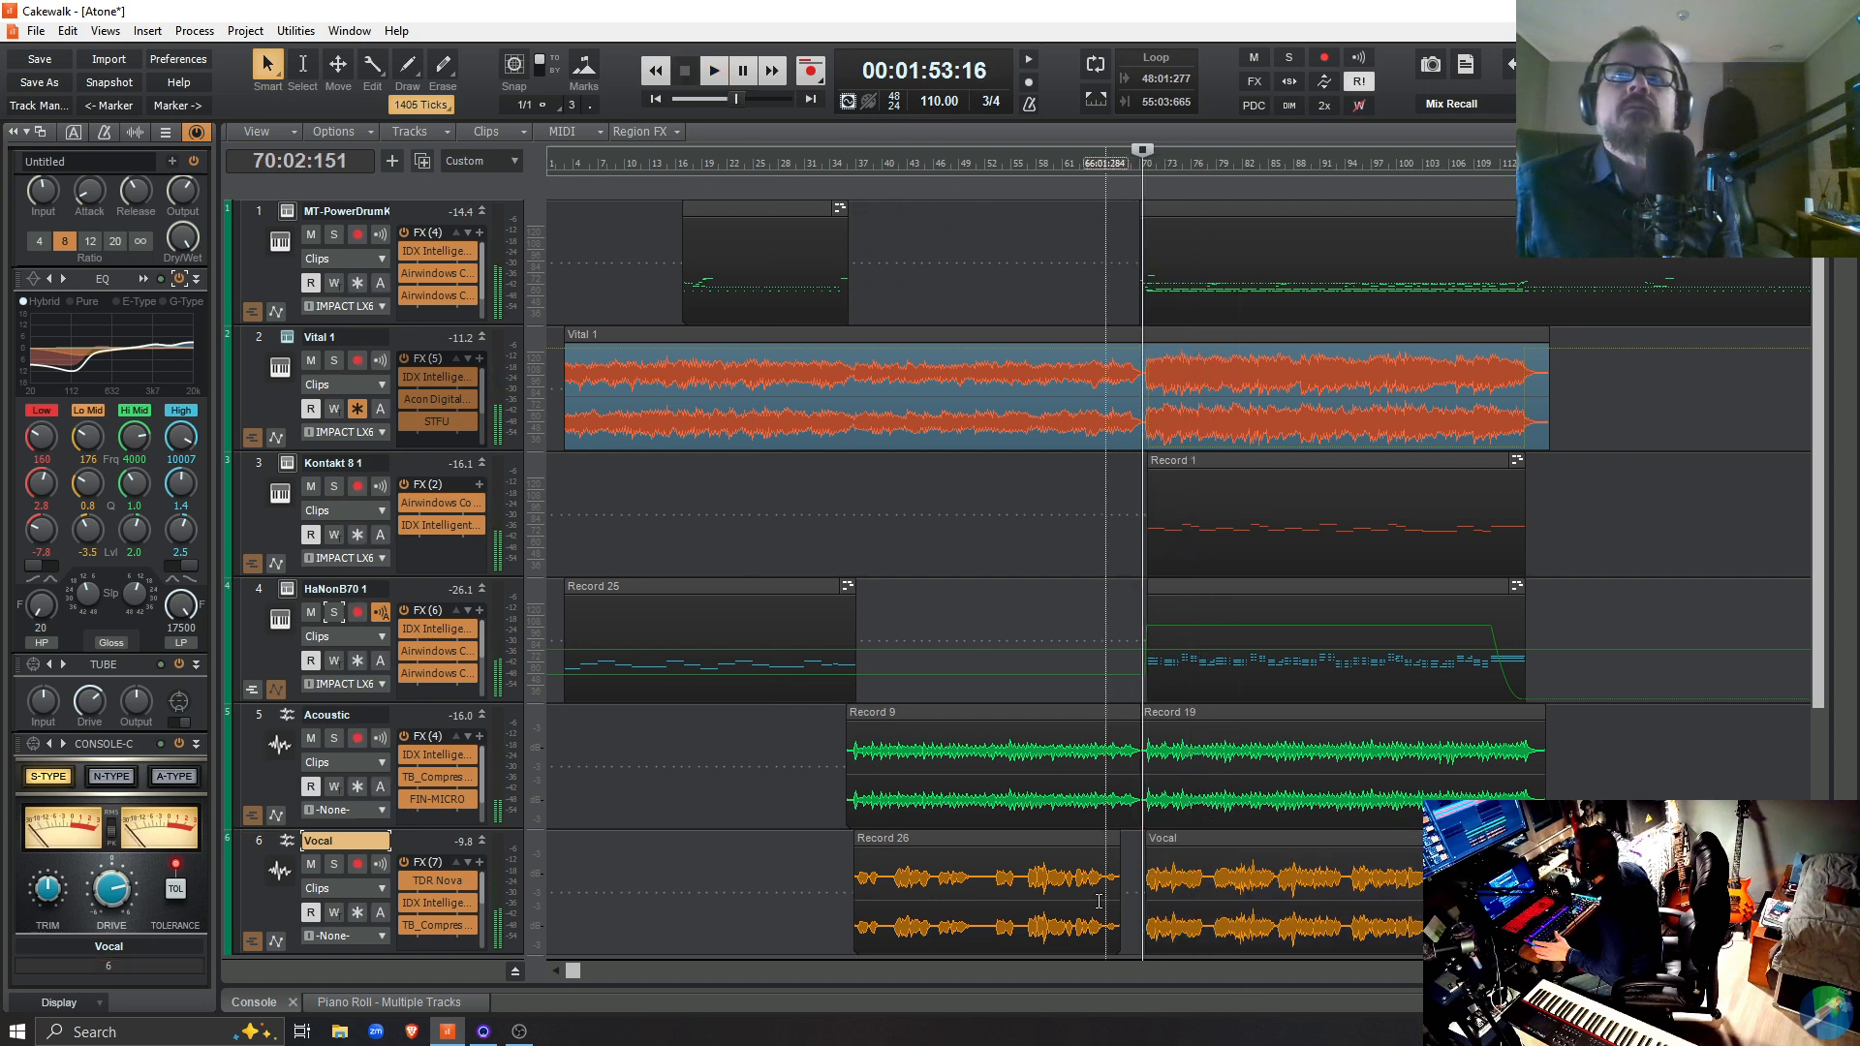
{"action": "key", "text": "space"}
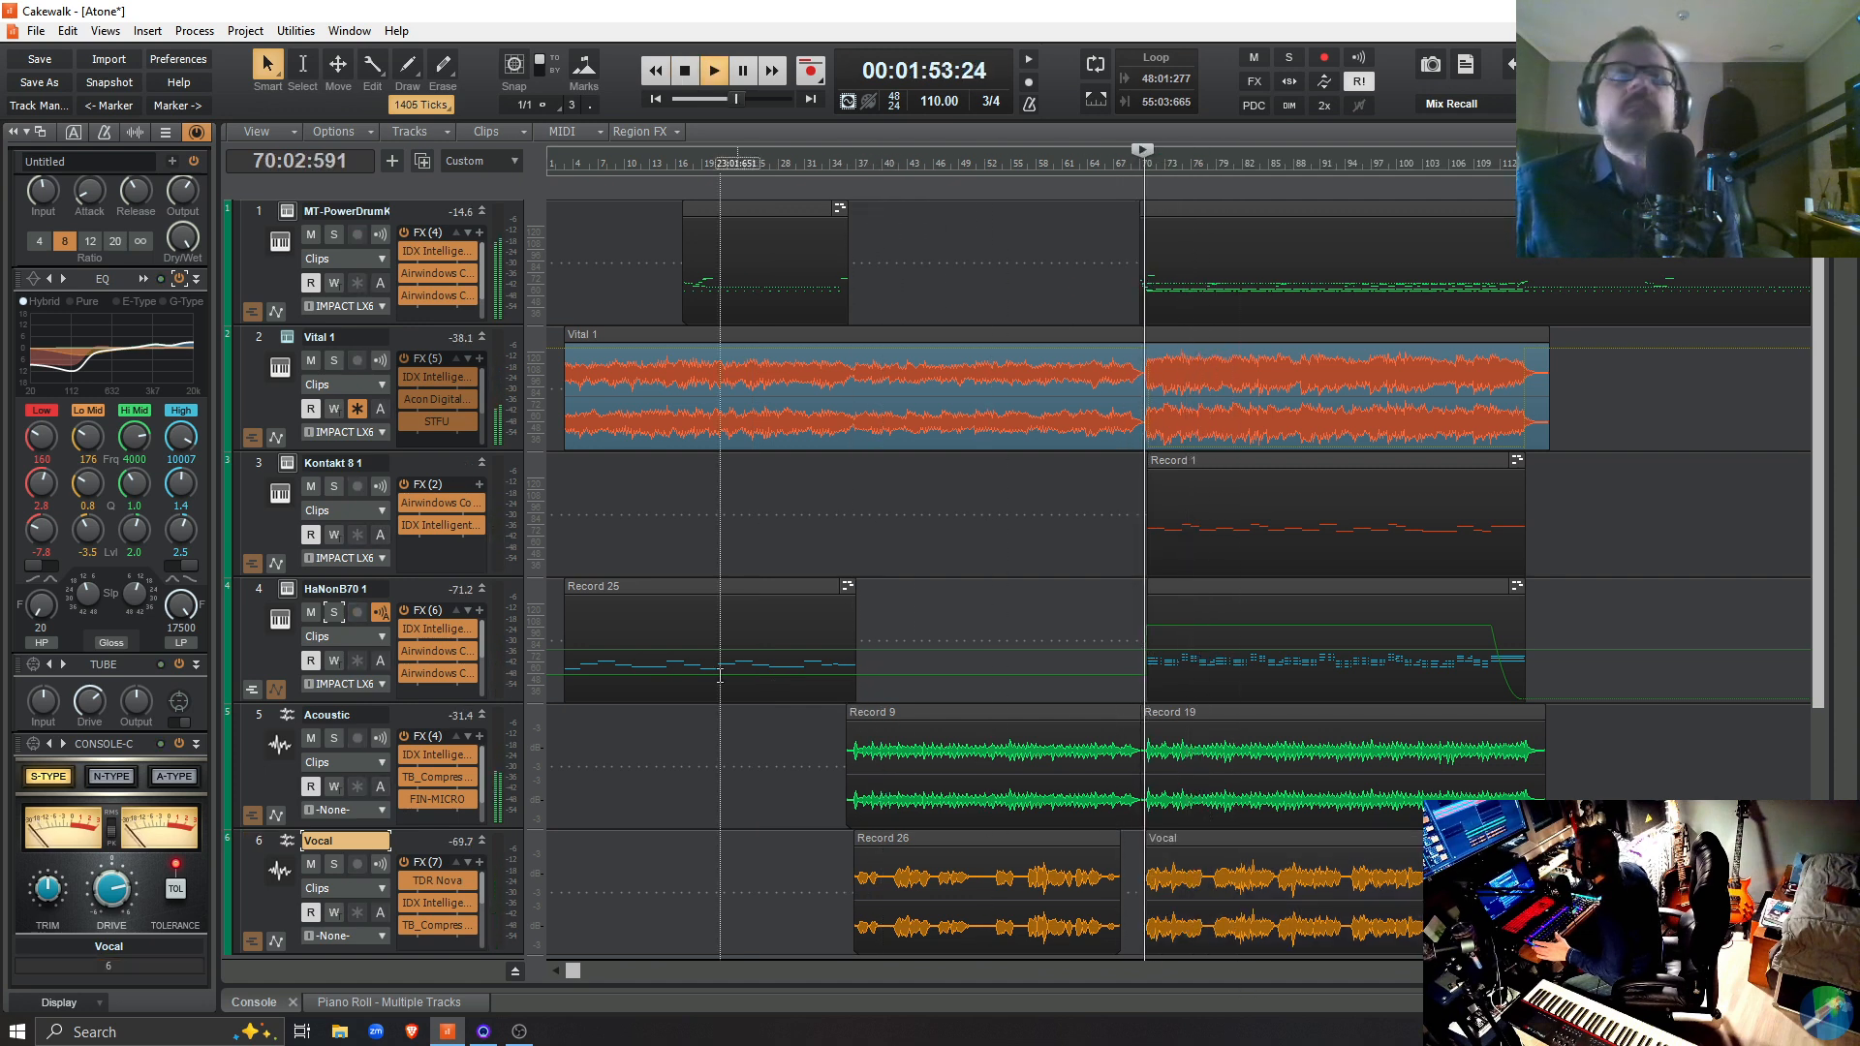
{"action": "key", "text": "space"}
{"action": "left_click", "coordinate": [180, 279]}
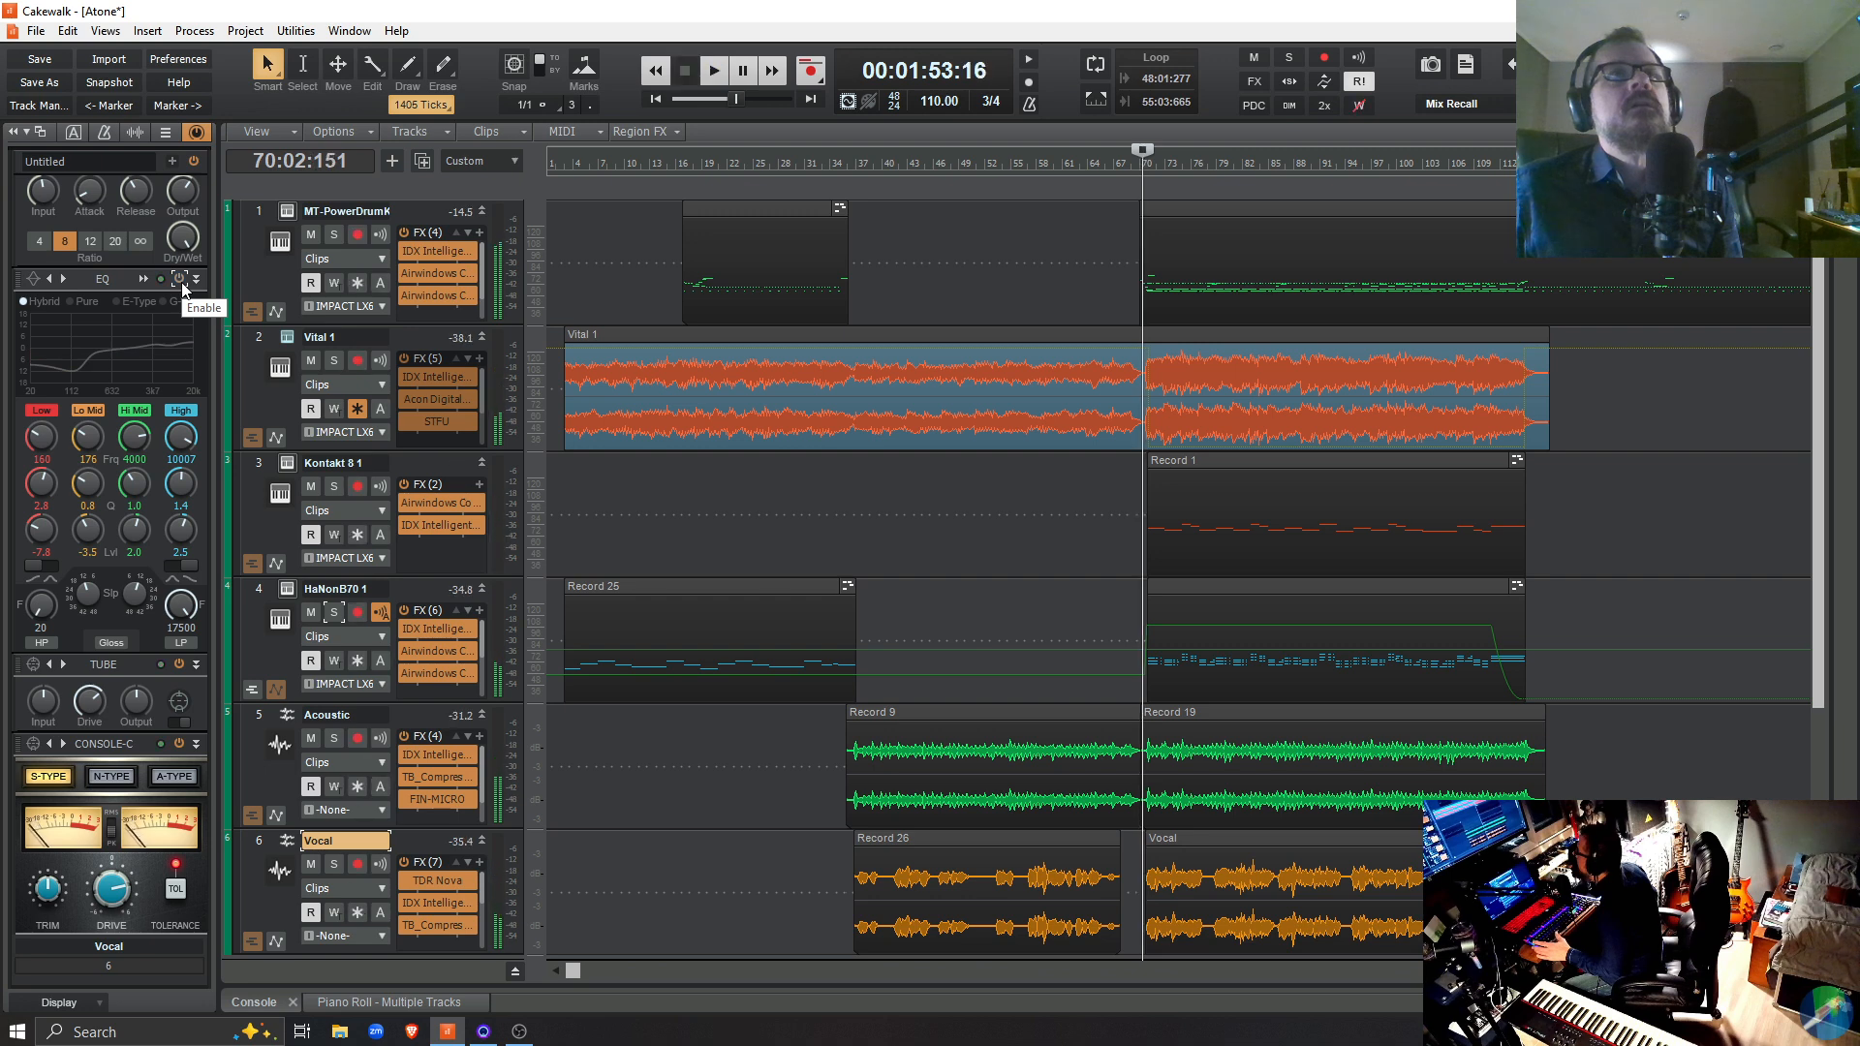
{"action": "key", "text": "space"}
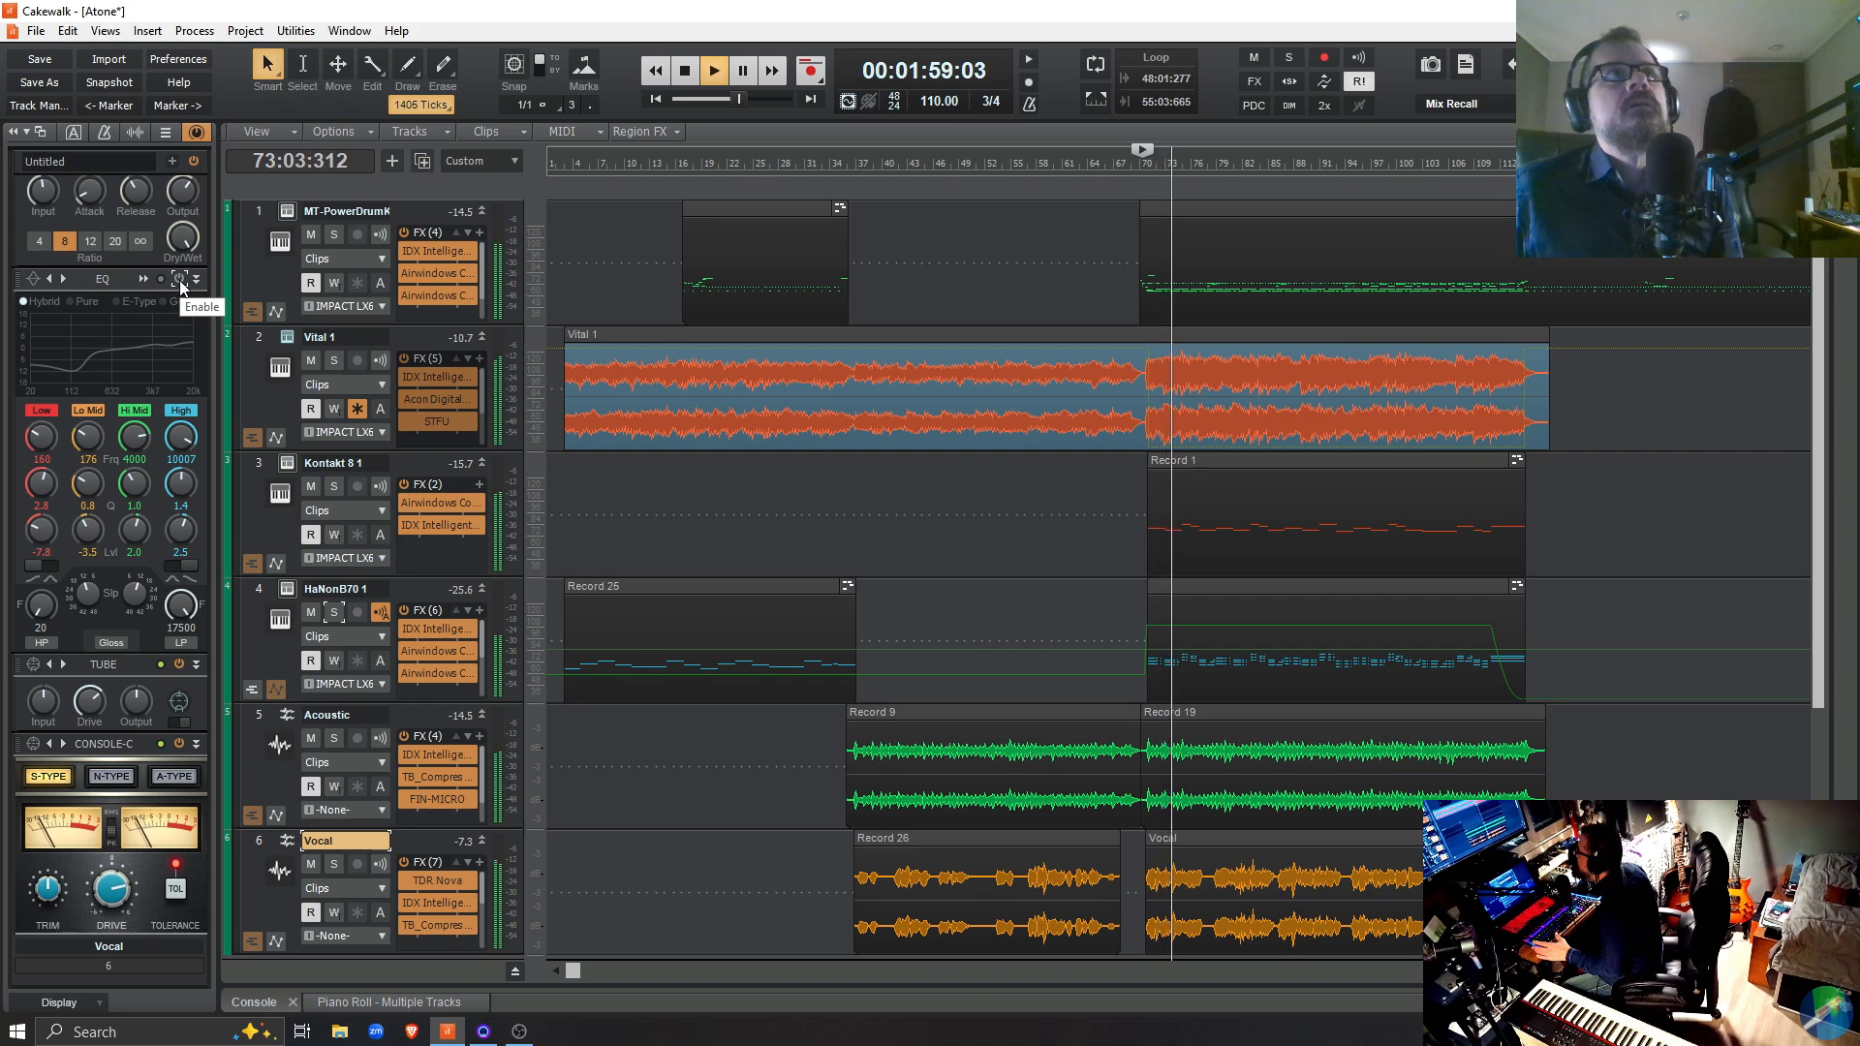
{"action": "key", "text": "space"}
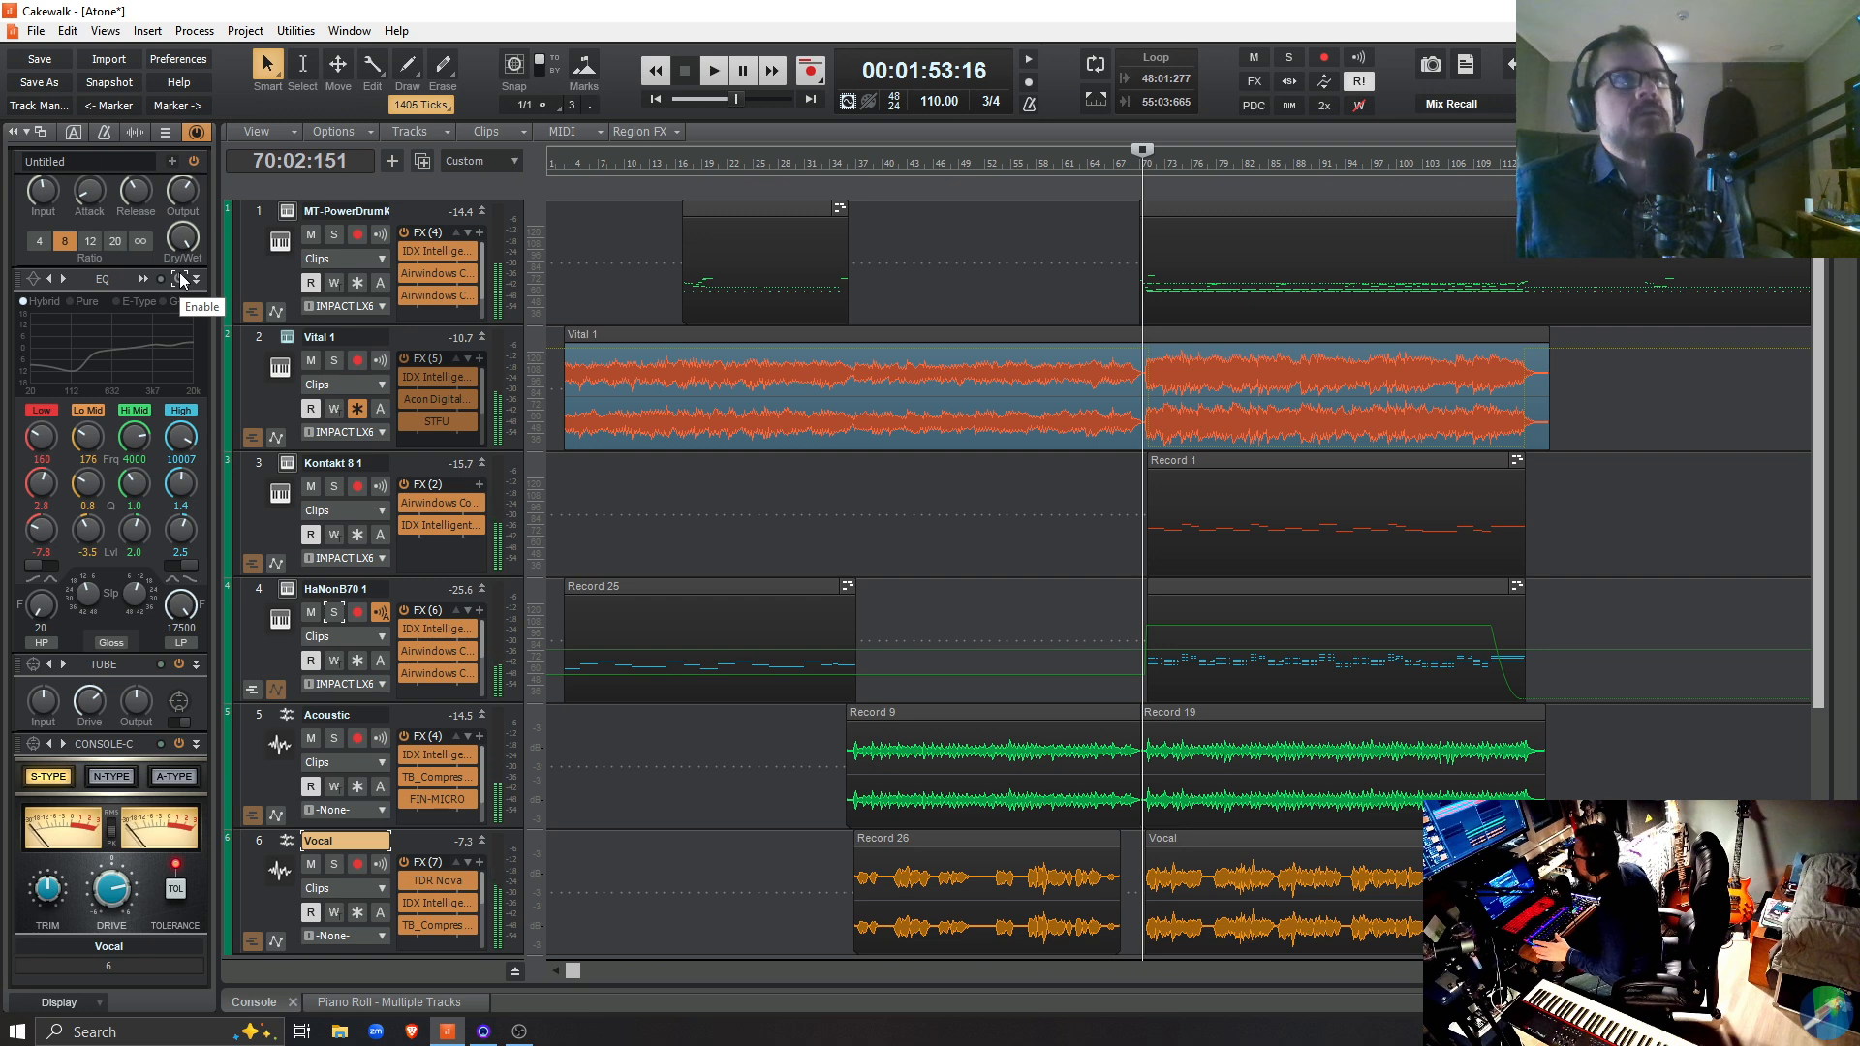
Re-enable the Vocal EQ, replay the mix from 70:02:151 while toggling the EQ, and stop playback with it enabled
{"action": "left_click", "coordinate": [183, 279]}
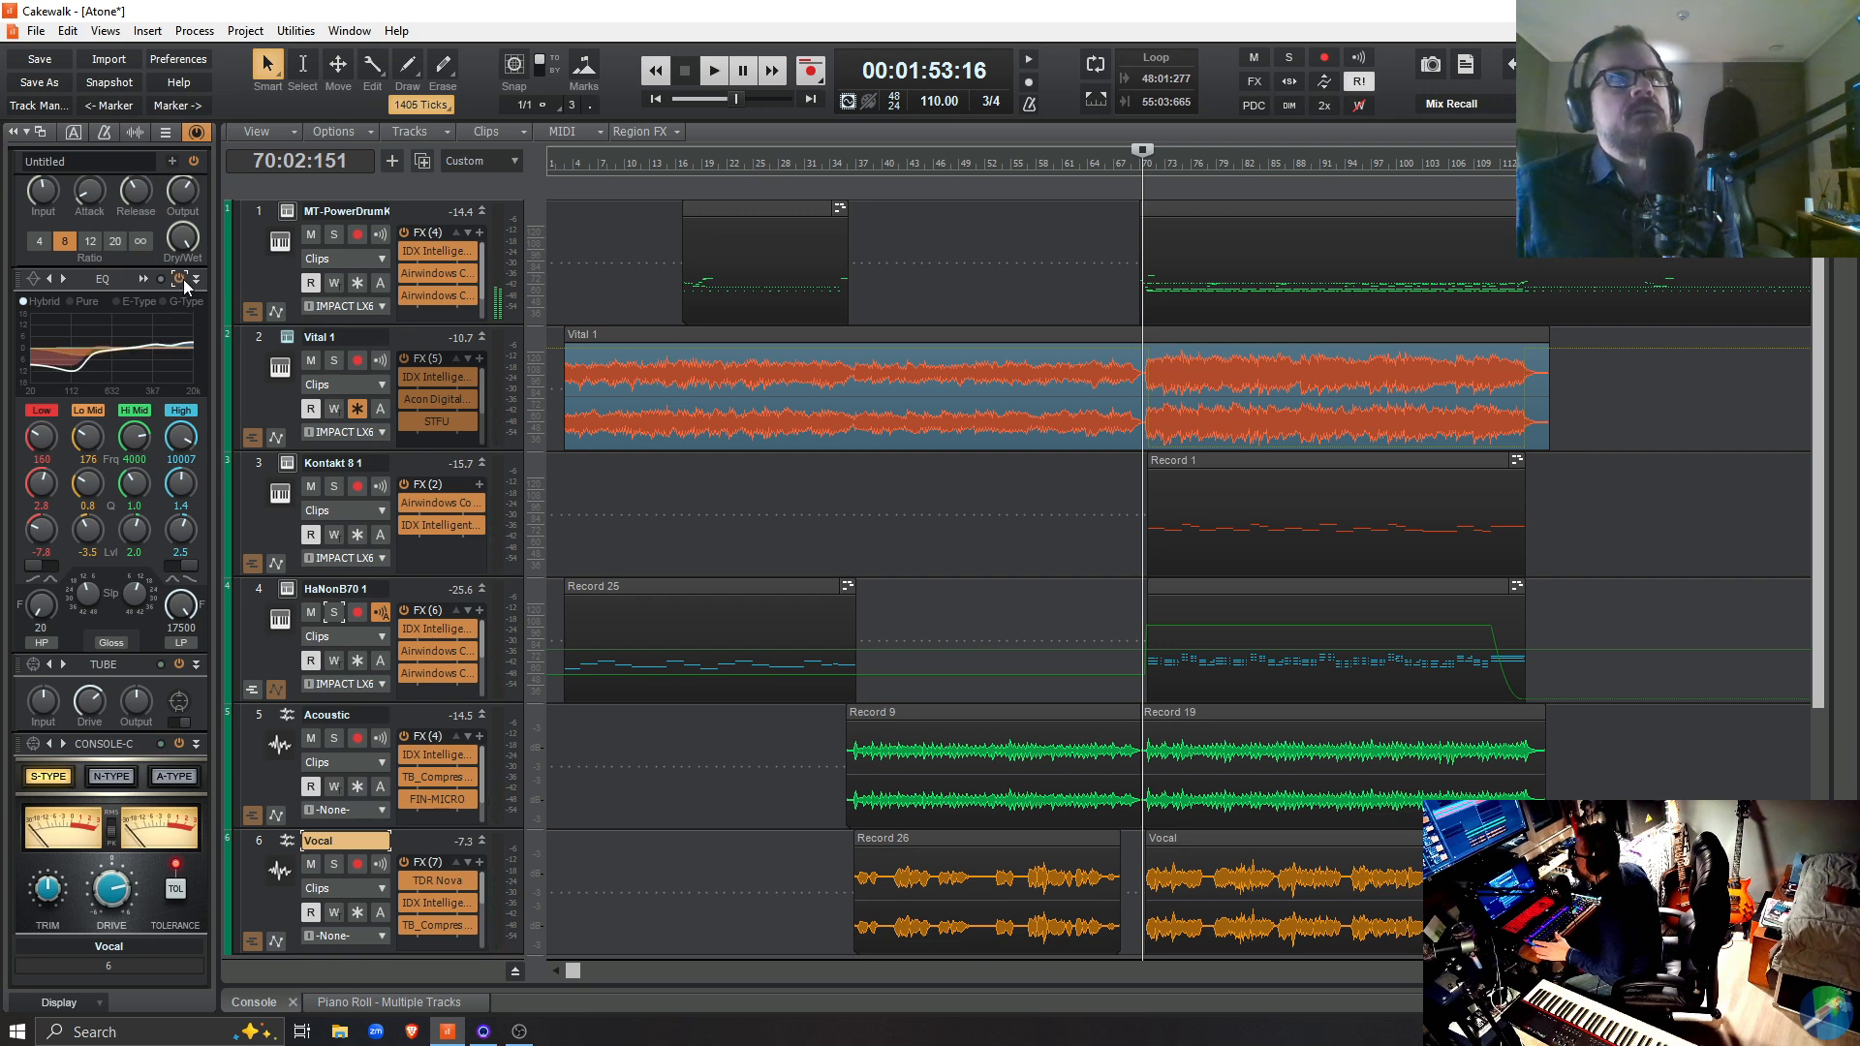
{"action": "key", "text": "space"}
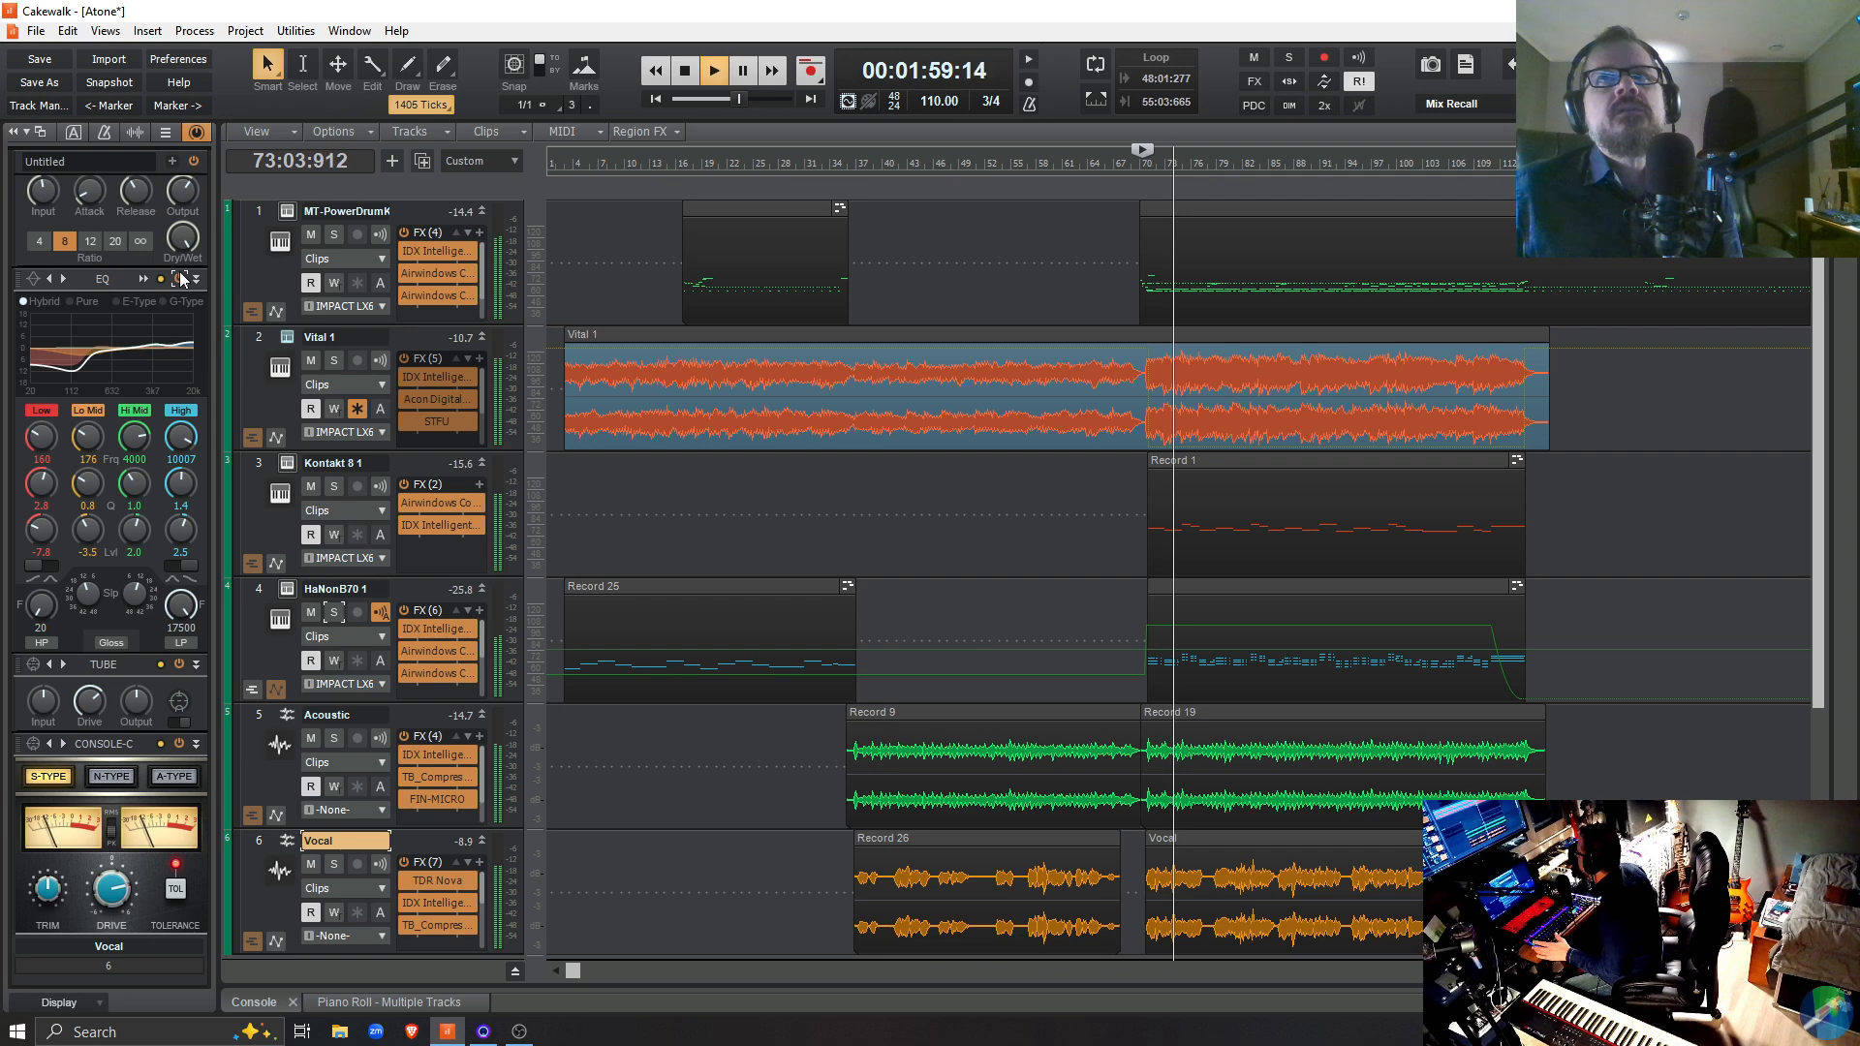
{"action": "left_click", "coordinate": [181, 279]}
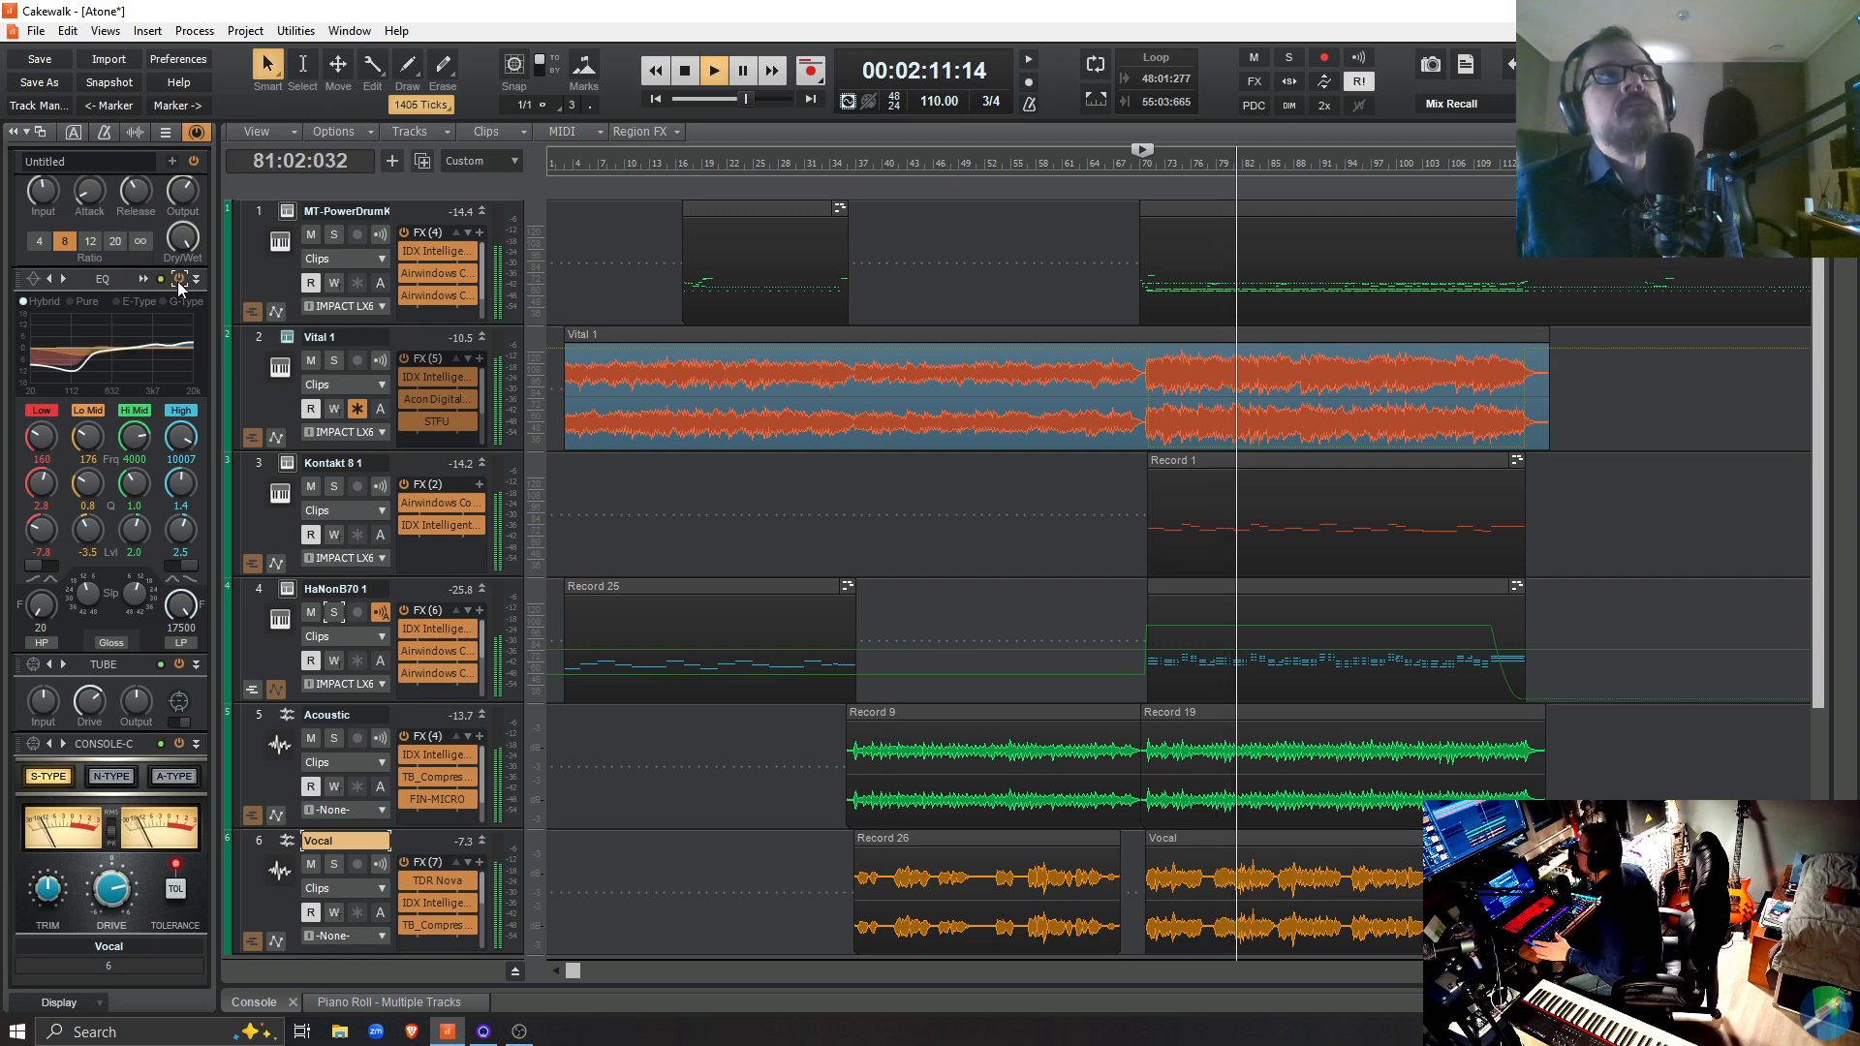
{"action": "key", "text": "space"}
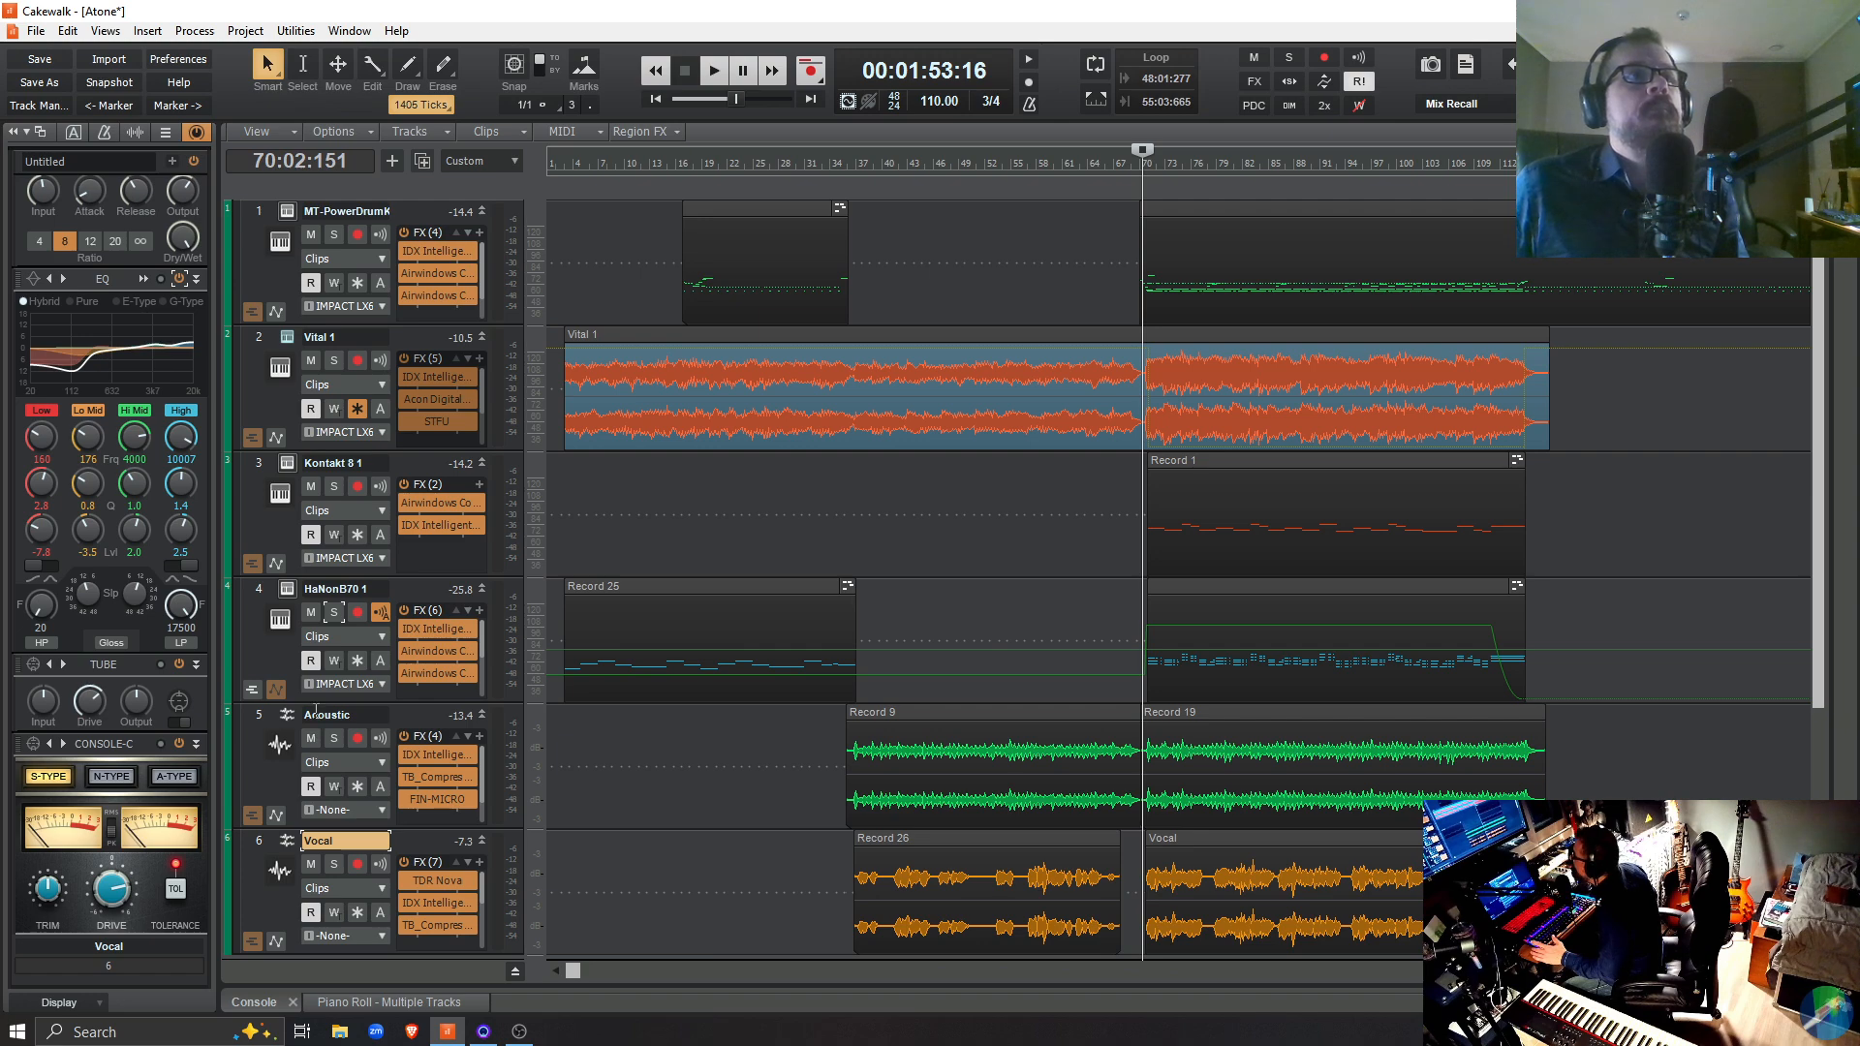
Show the Vocal track's Console-C presets and choose "Vocals - Smooth (S-Type)"
{"action": "left_click", "coordinate": [34, 745]}
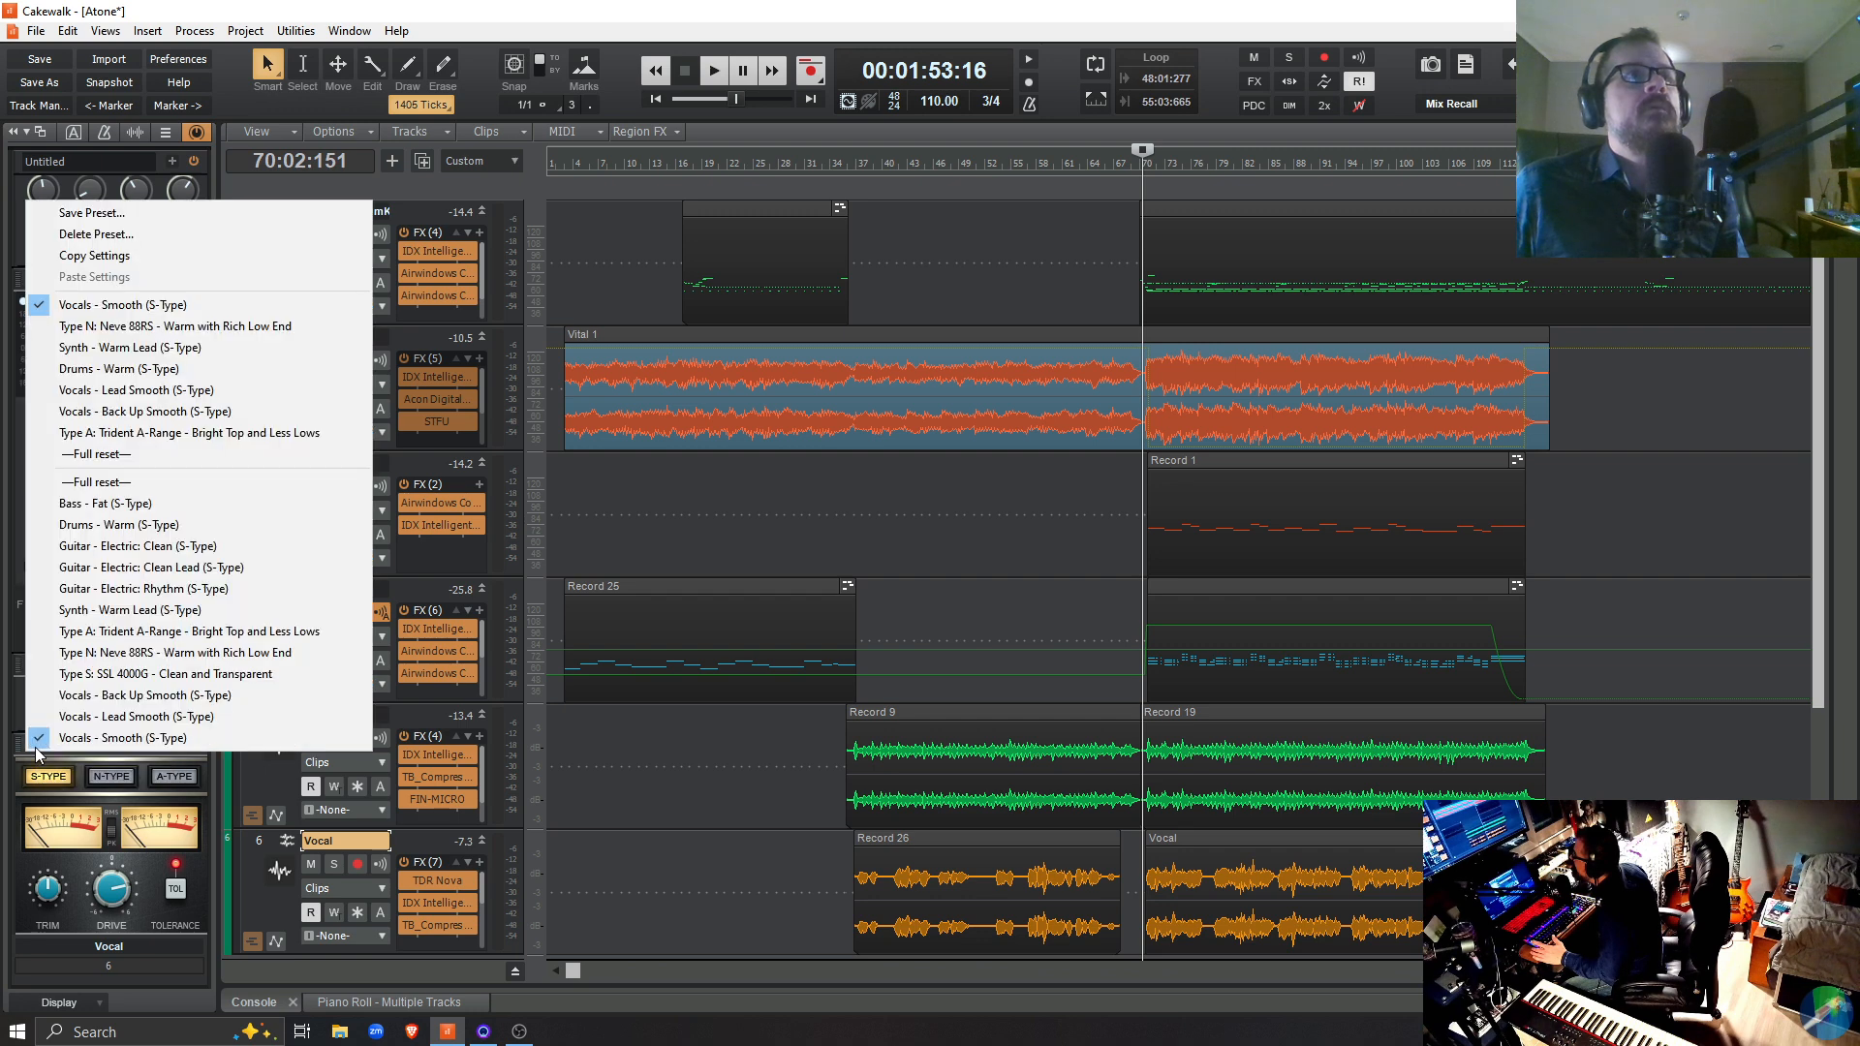
{"action": "left_click", "coordinate": [69, 743]}
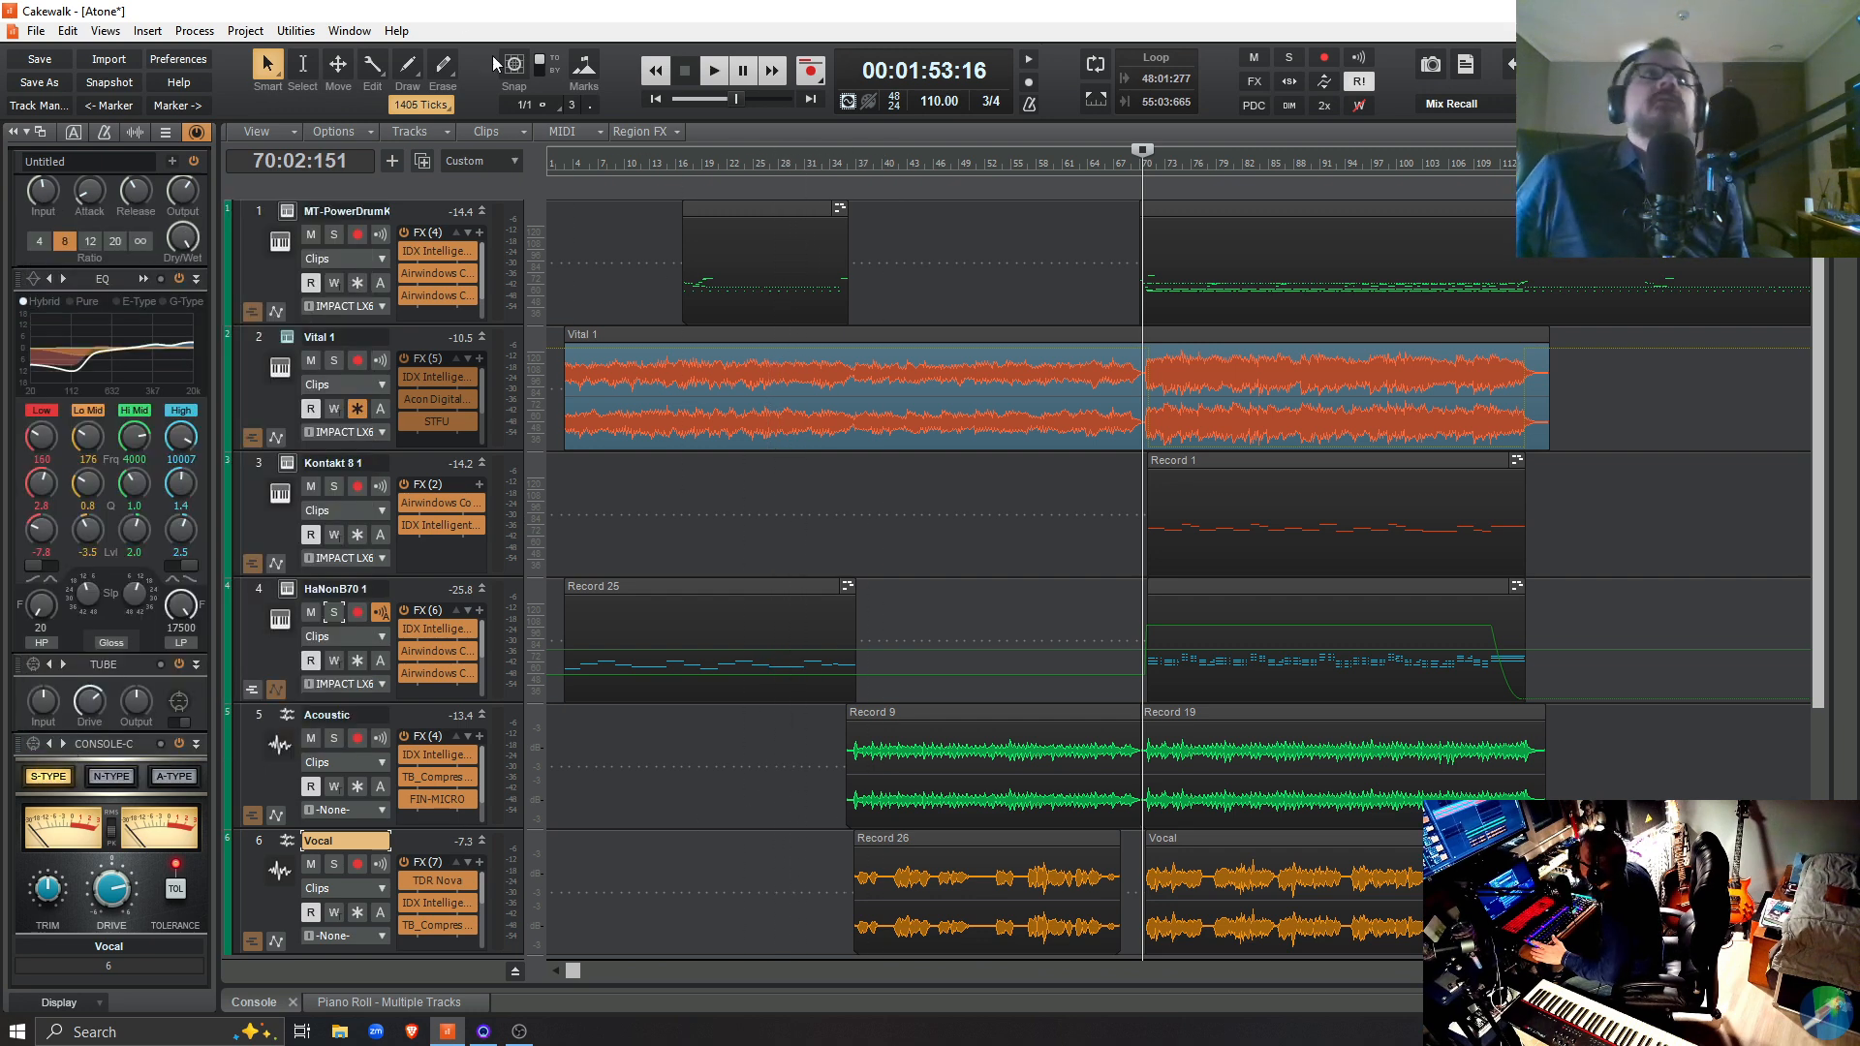